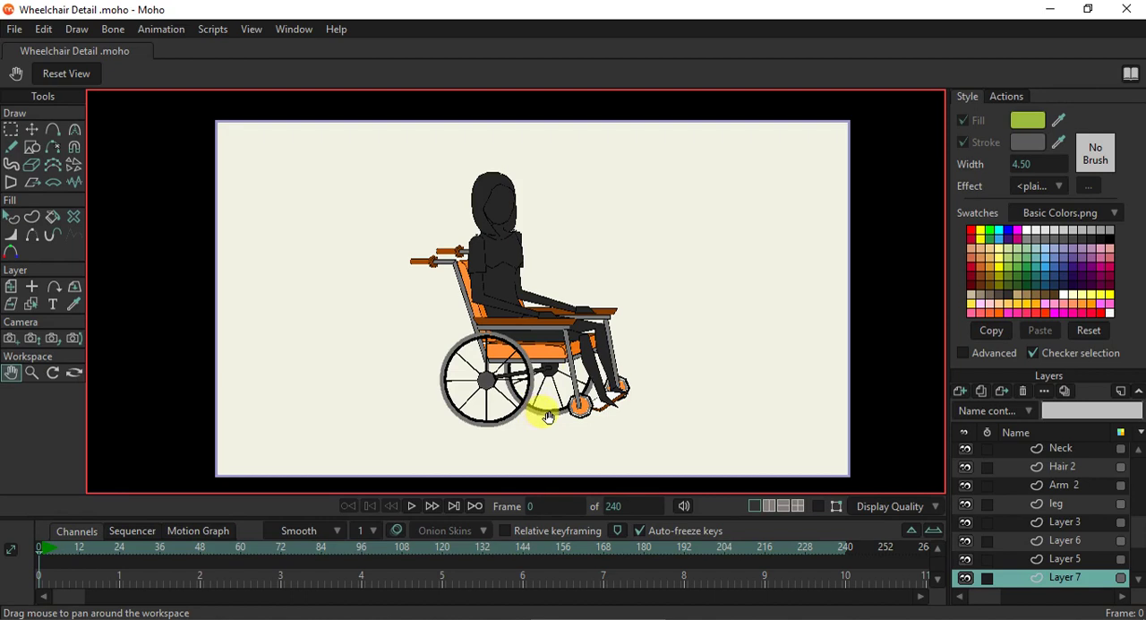
- Load Pallete Couleur.png as the custom swatch image
scroll(548, 418, up, 5)
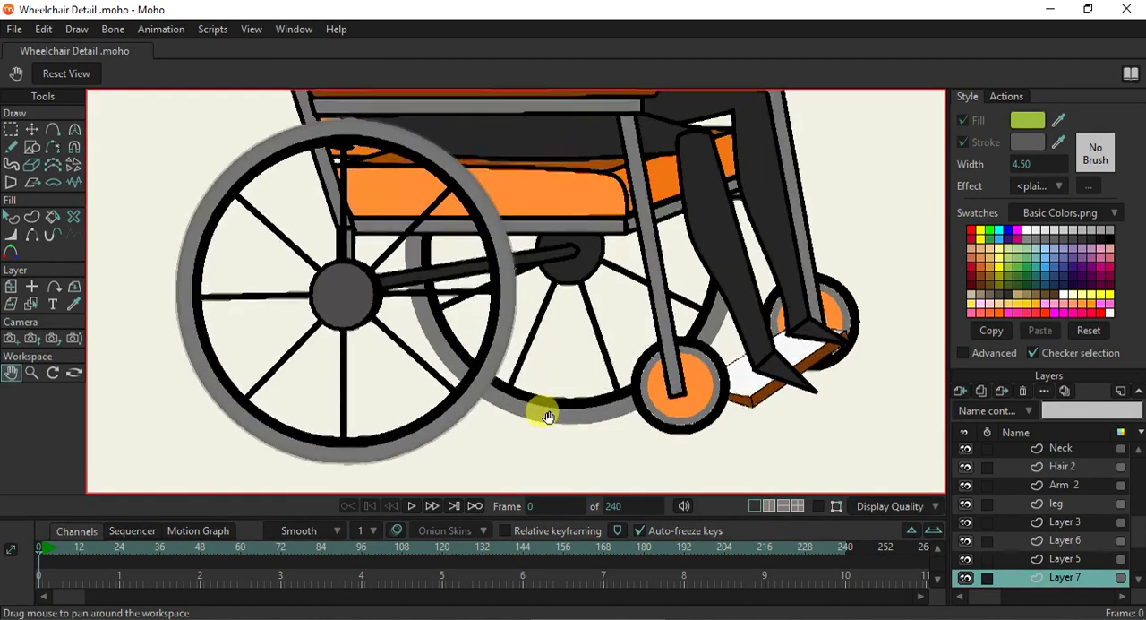
click(31, 309)
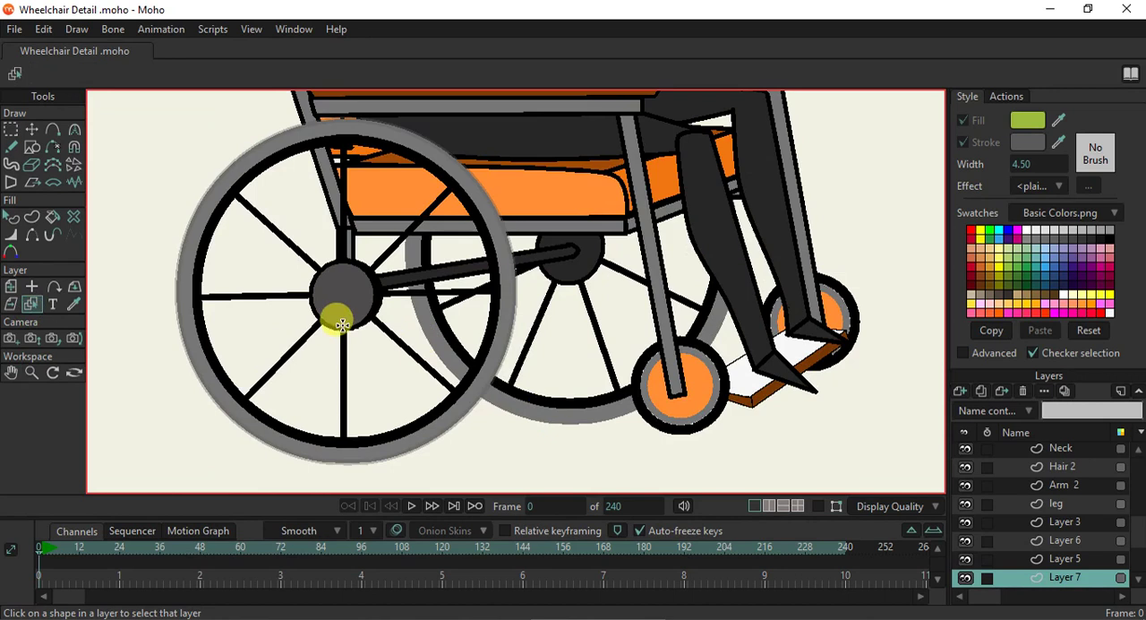
drag(645, 310, 627, 332)
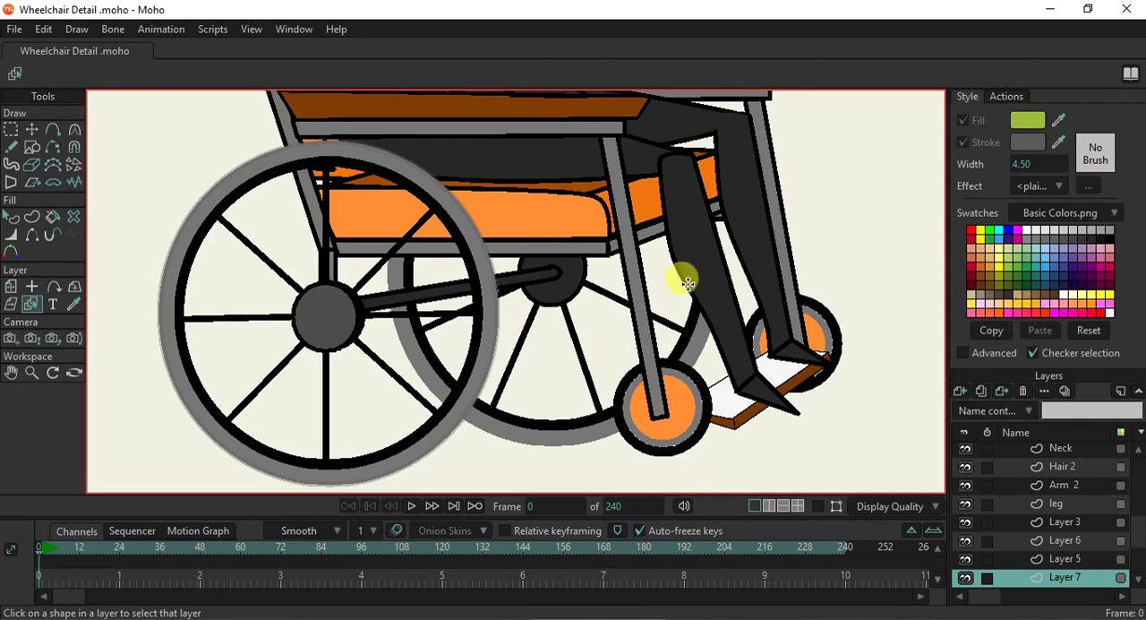
click(1037, 208)
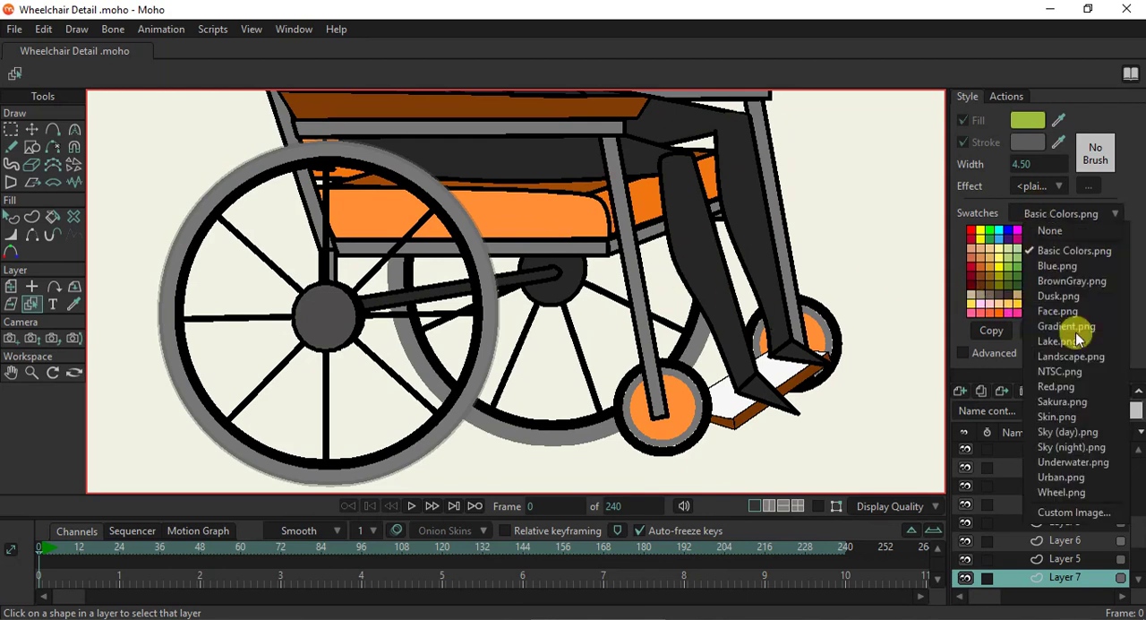
click(1079, 512)
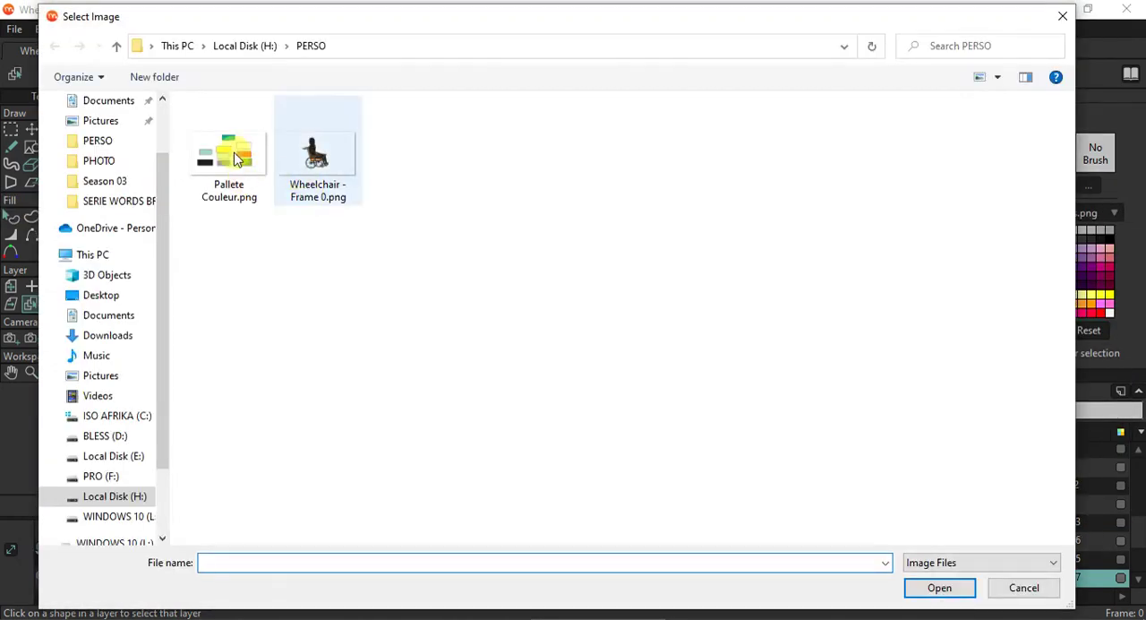
click(234, 157)
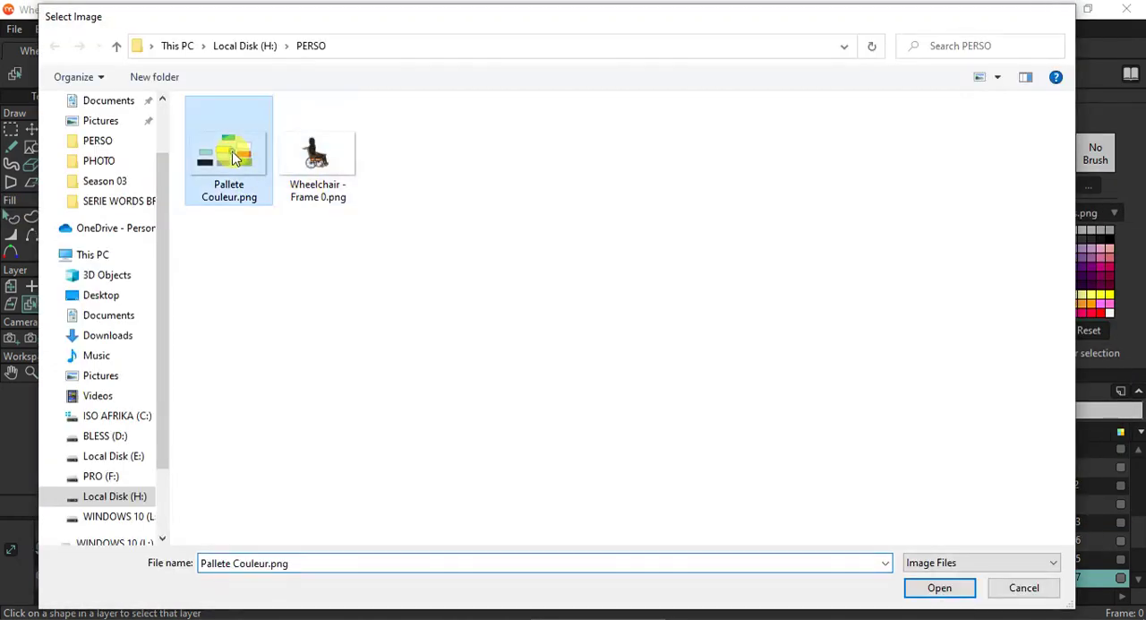
double_click(232, 156)
- Set the stroke width of the dark axle bar between the two large wheels to 1
scroll(507, 174, down, 3)
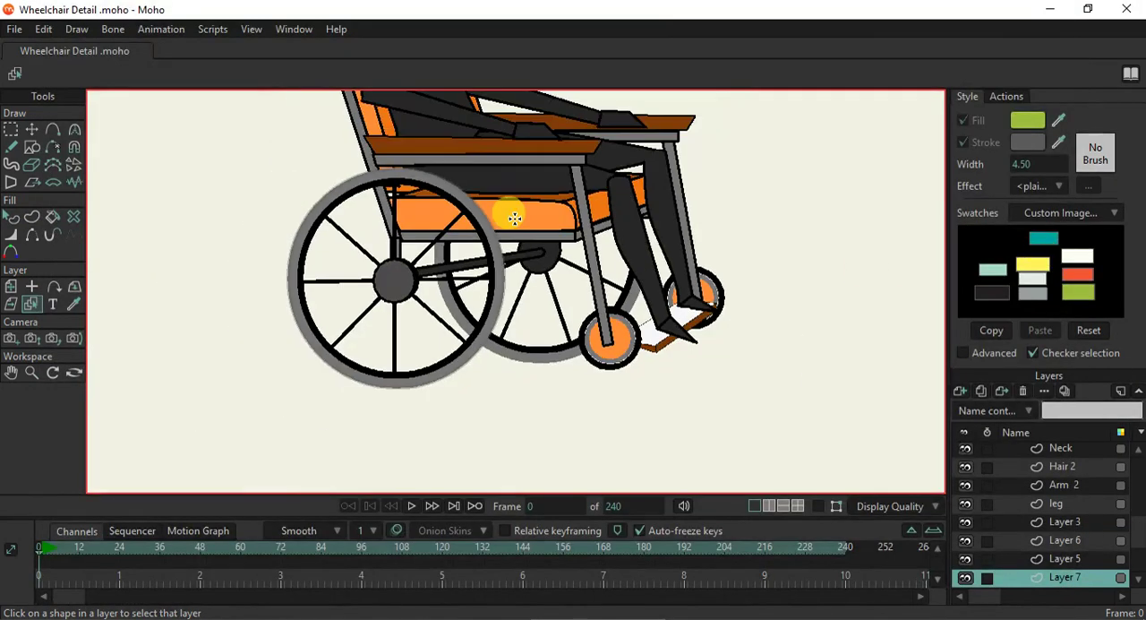
scroll(529, 275, up, 3)
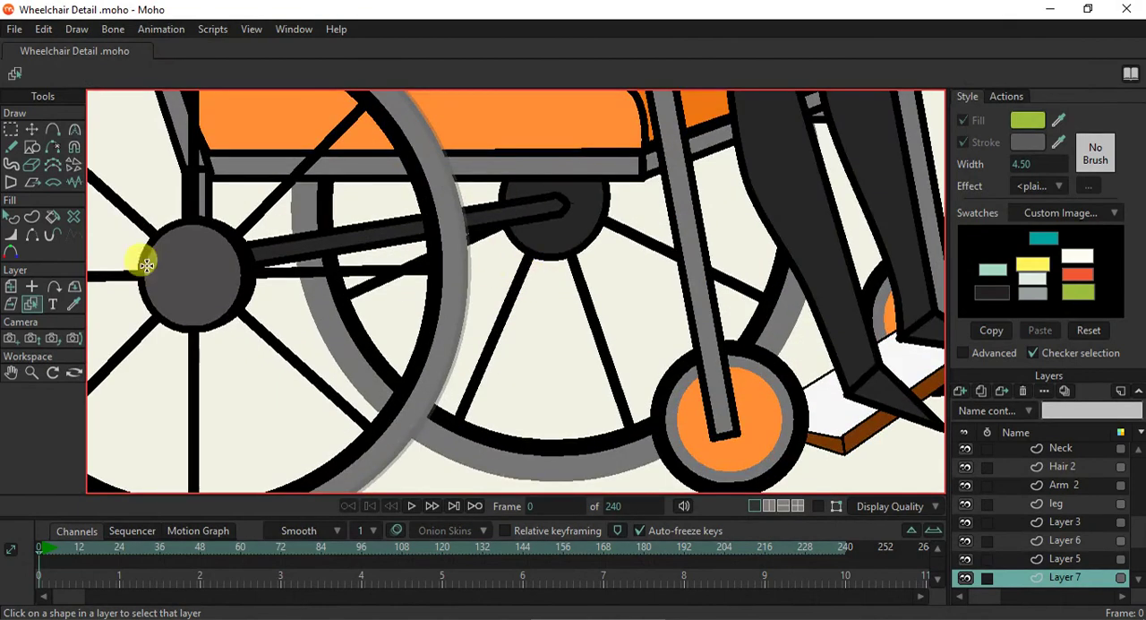
click(287, 260)
click(819, 505)
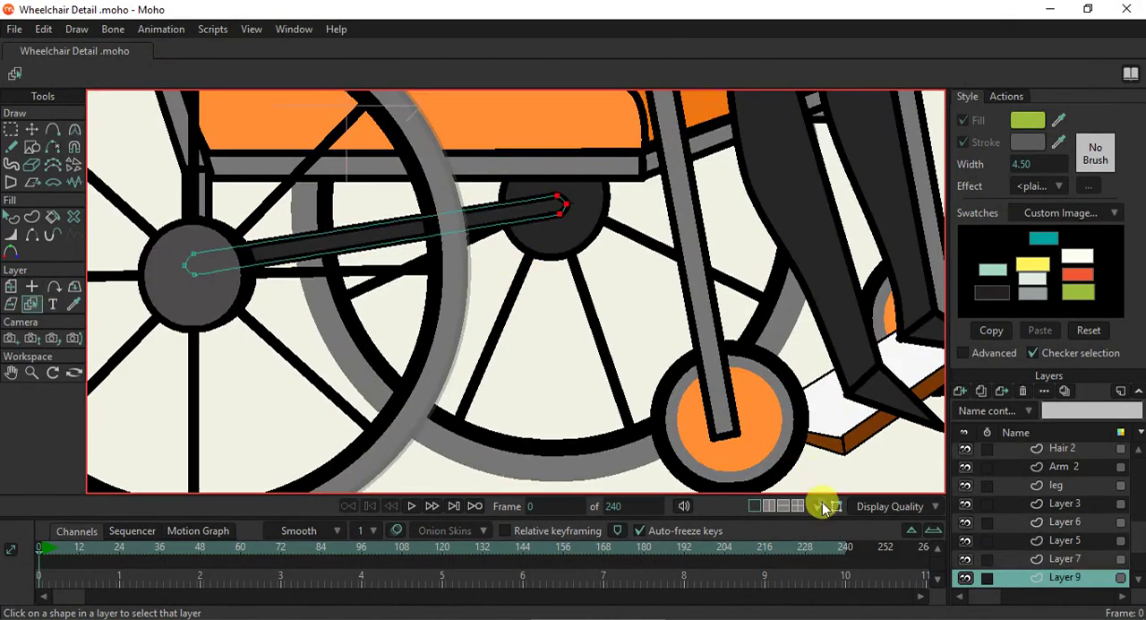
click(10, 219)
click(365, 240)
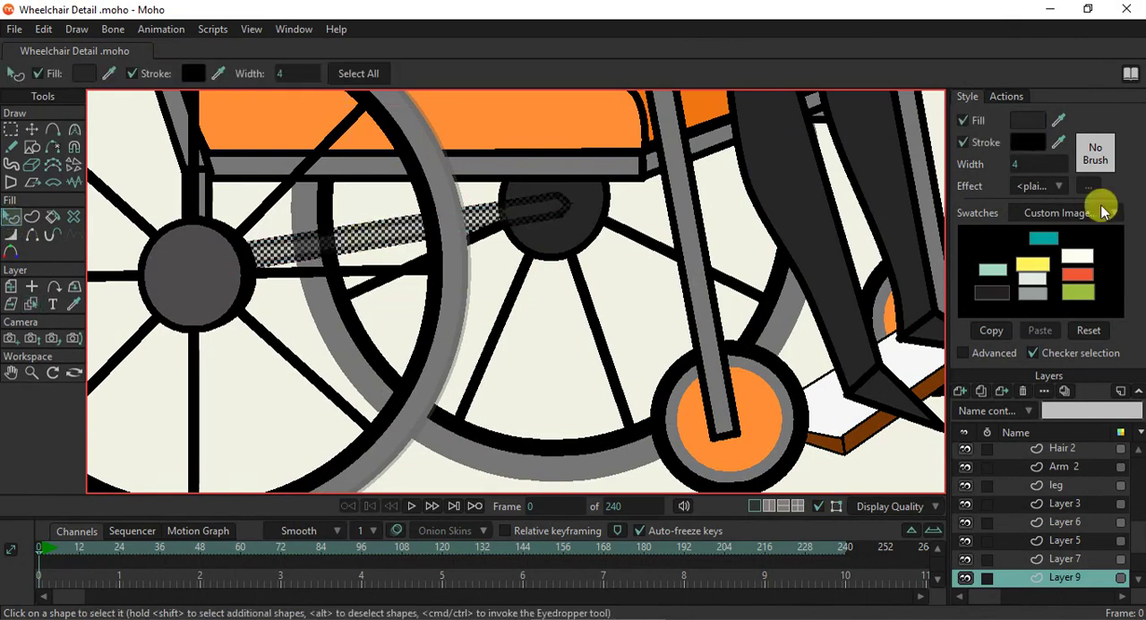
drag(1019, 165, 1003, 165)
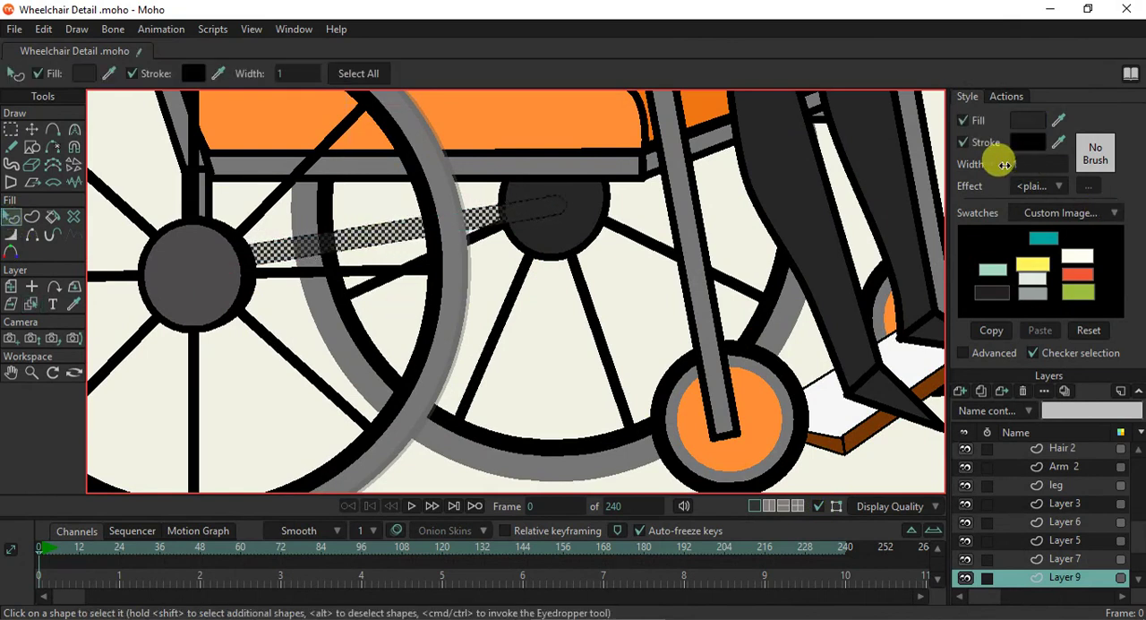
click(698, 238)
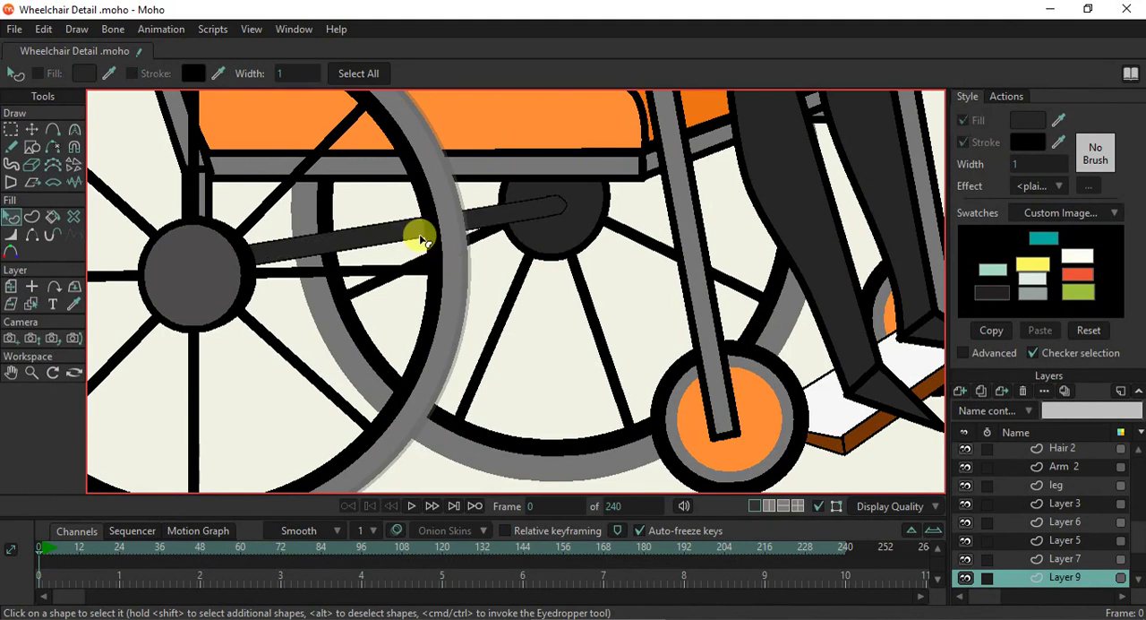
- Set the stroke width of the slanted grey strut above the near front caster wheel to 1
scroll(417, 235, up, 2)
scroll(439, 232, down, 2)
scroll(582, 328, up, 1)
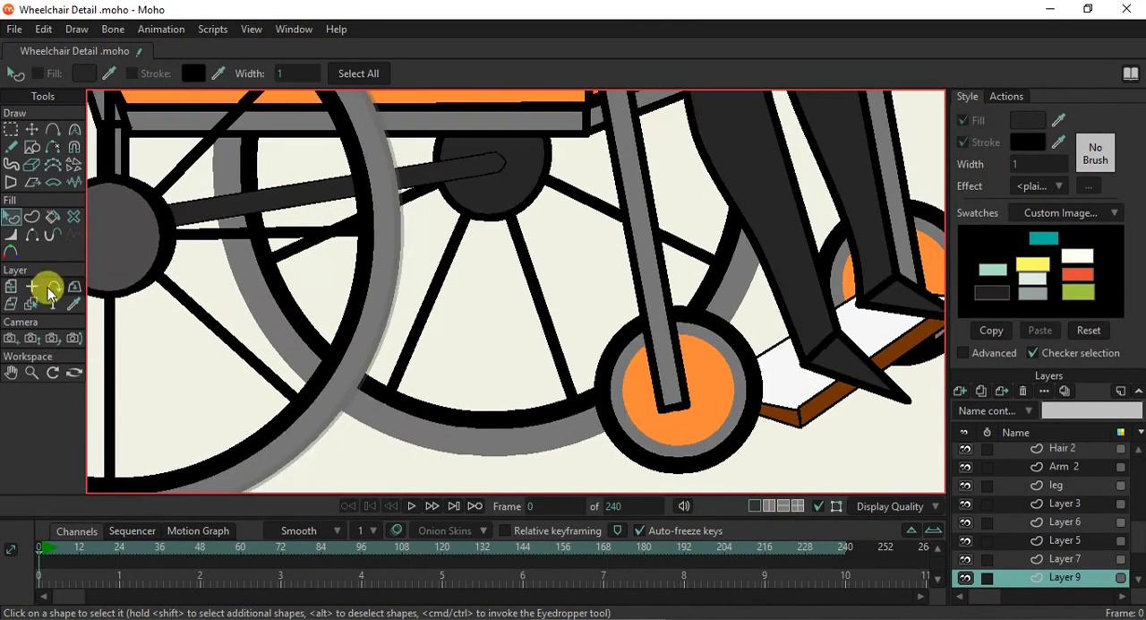
click(32, 304)
click(179, 251)
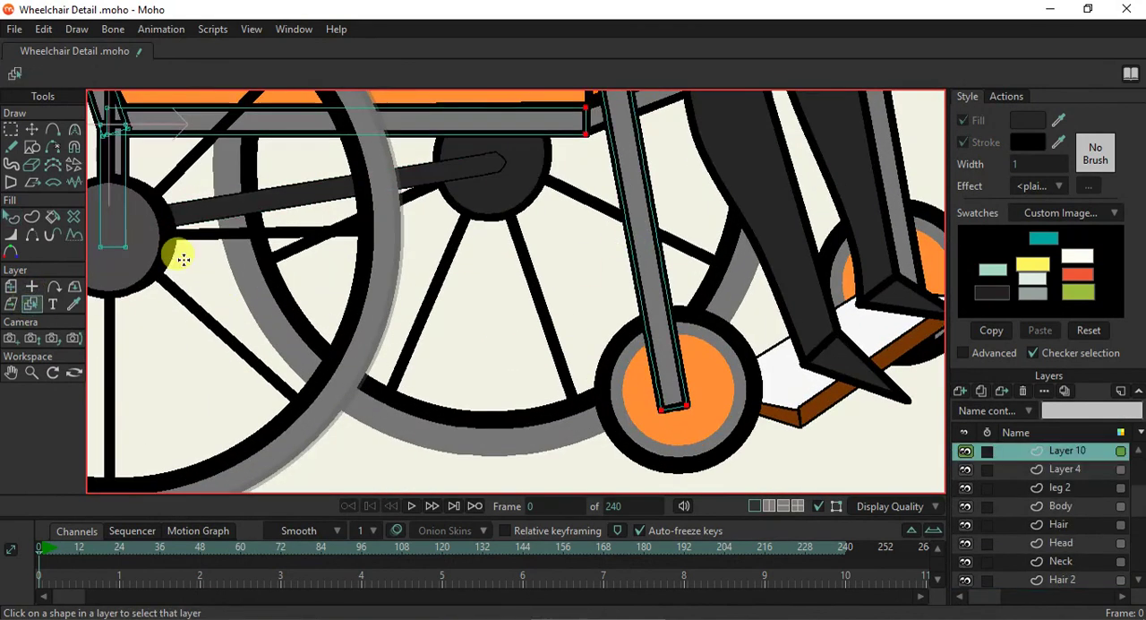
click(11, 216)
click(652, 235)
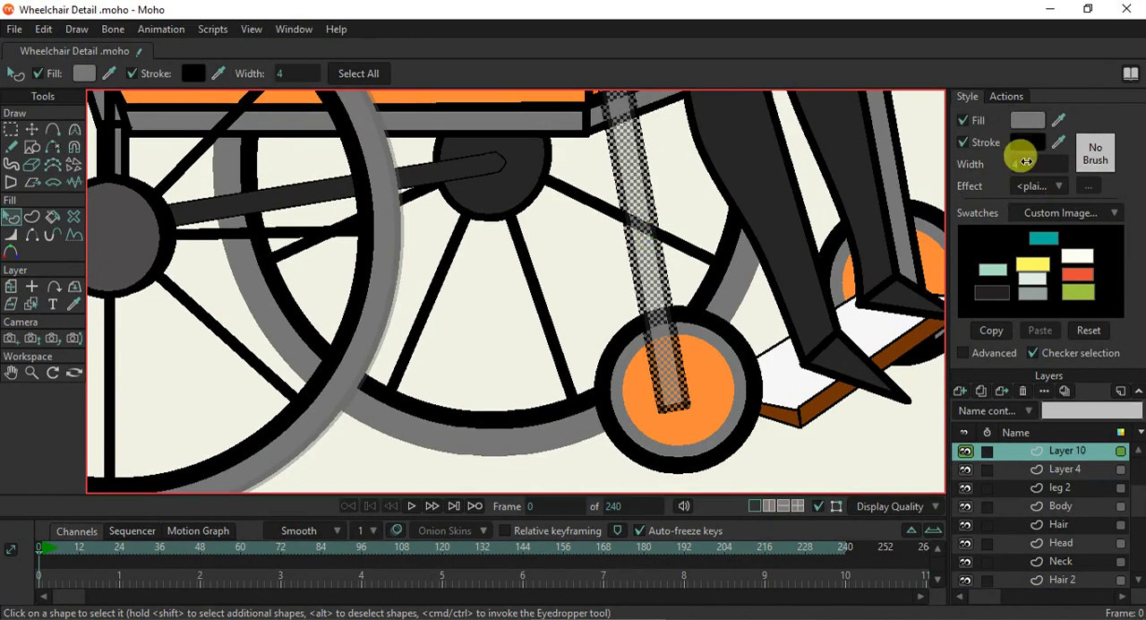
drag(1017, 159, 1003, 156)
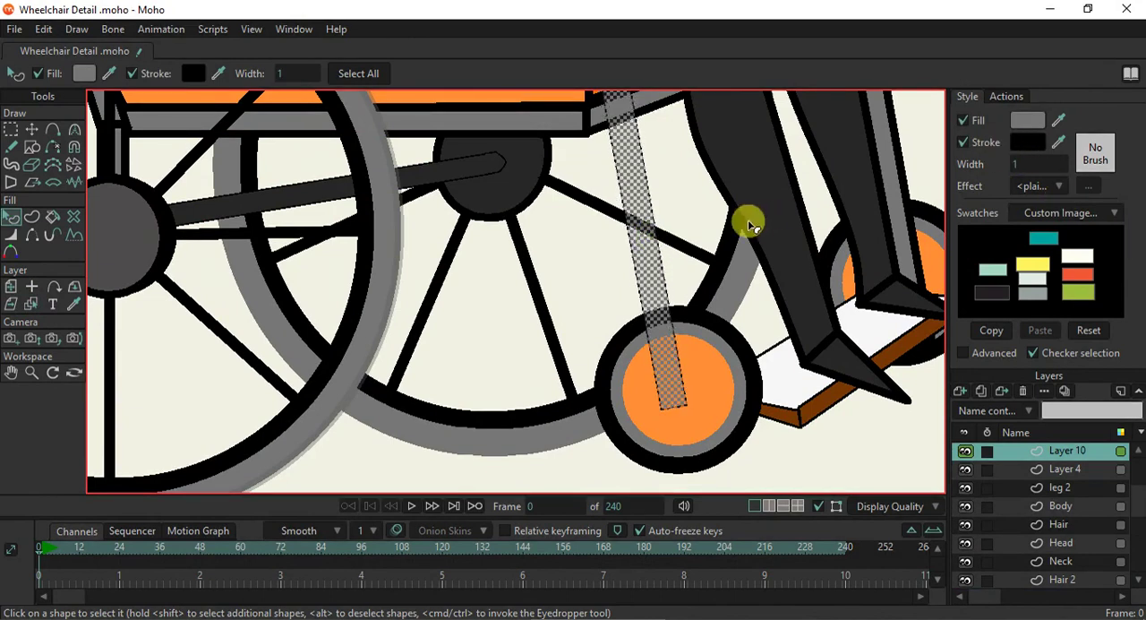
- Add a point to round off the grey strut's lower end and raise the end points slightly within the caster wheel
click(53, 129)
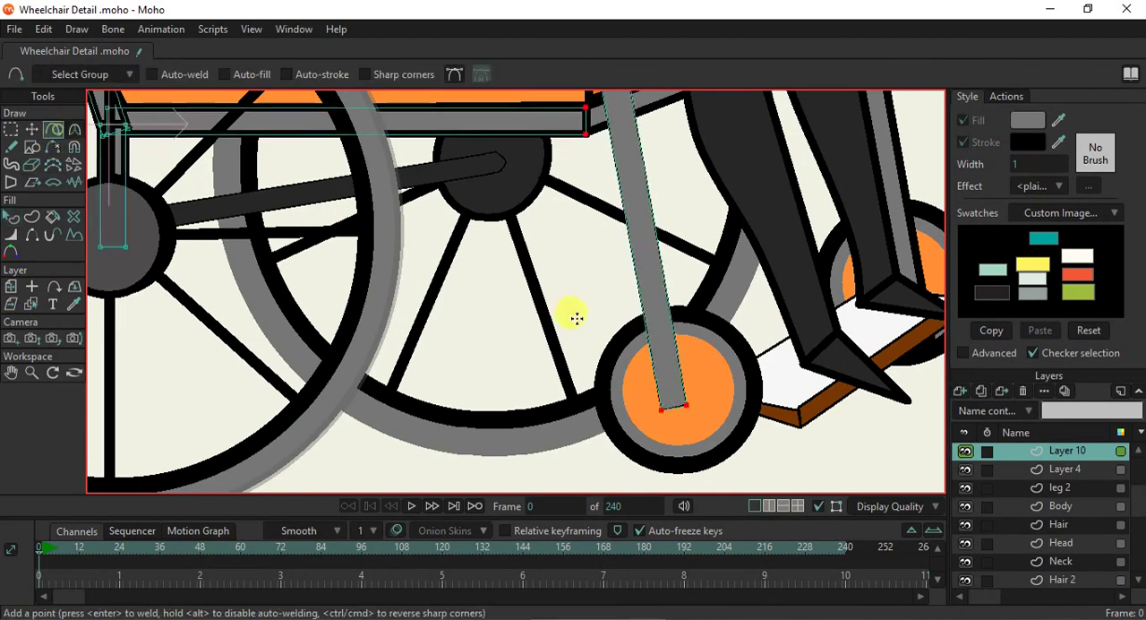
scroll(653, 412, up, 3)
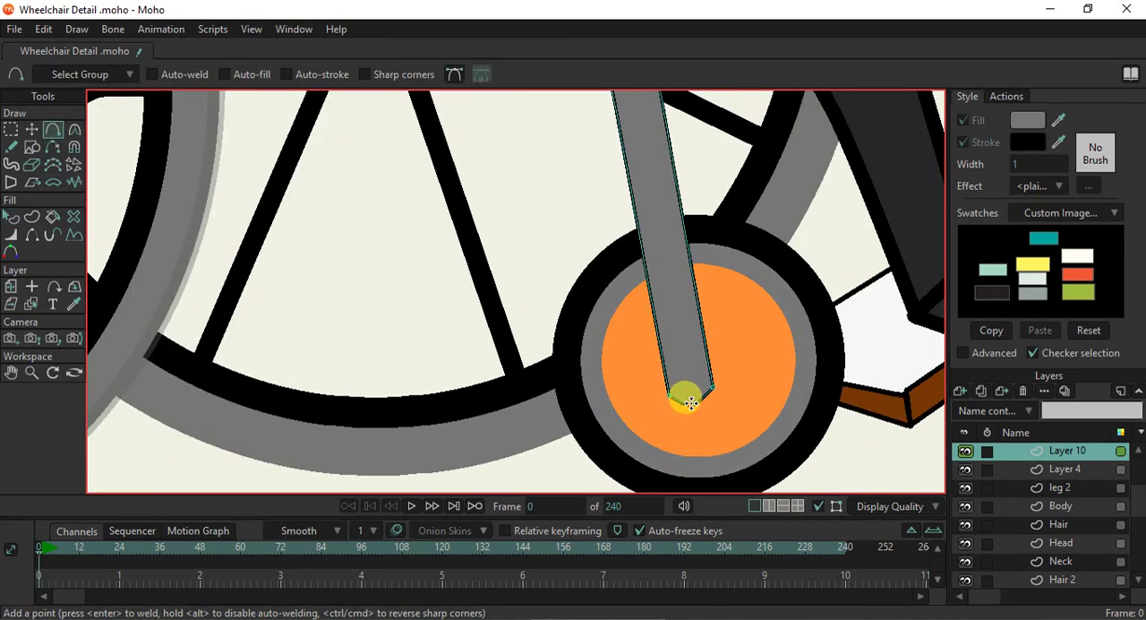
scroll(692, 402, down, 2)
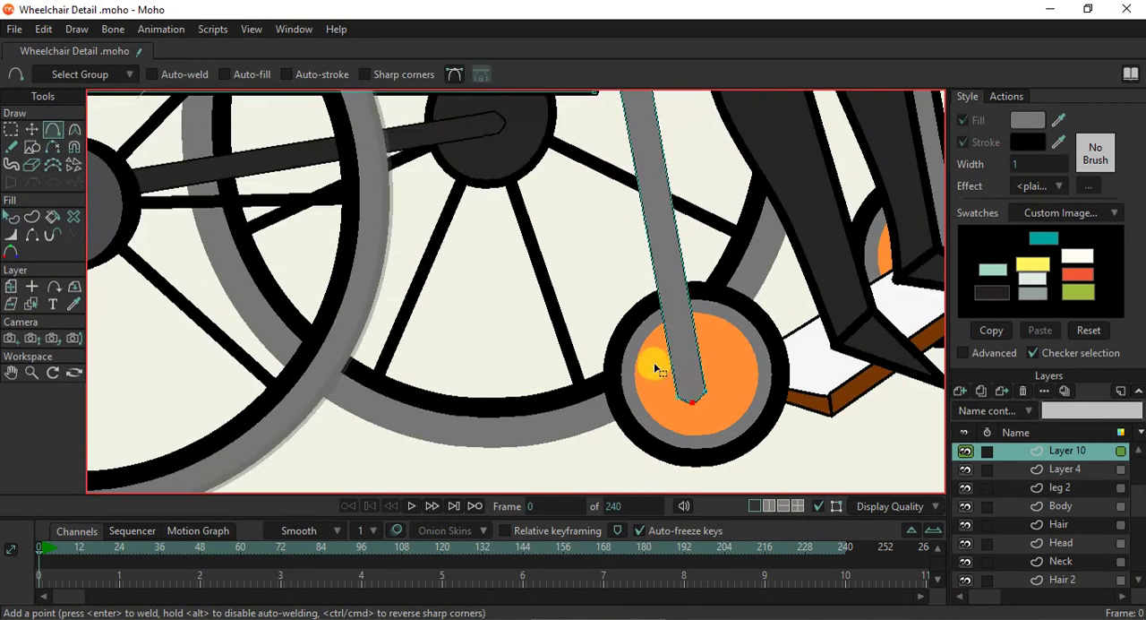
key(g)
key(t)
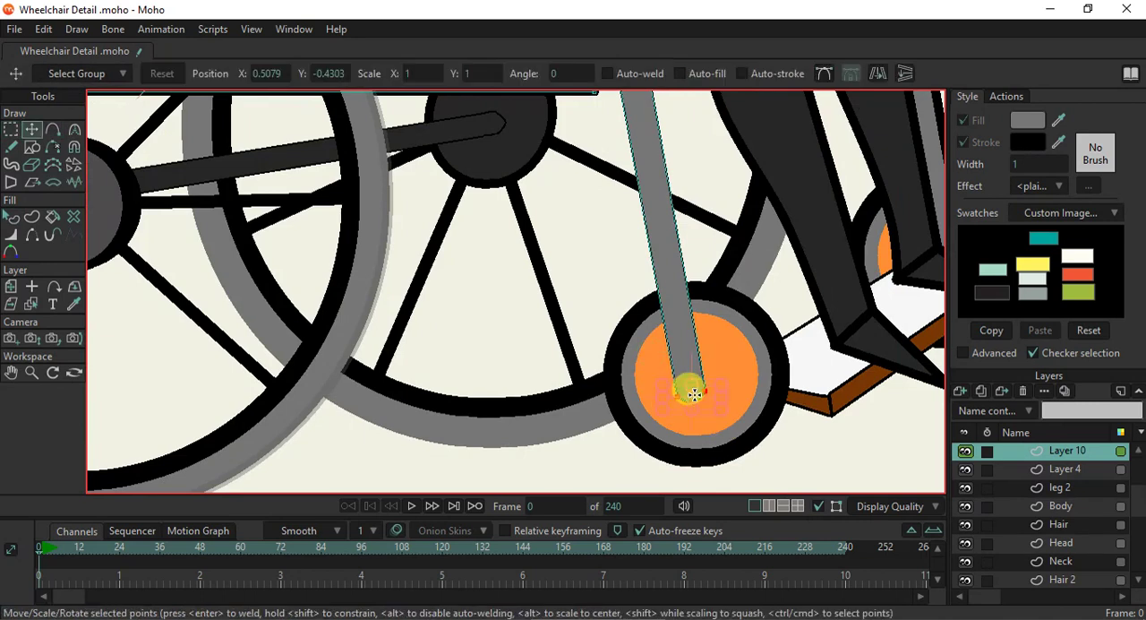
drag(707, 400, 712, 385)
- Set the stroke width of the horizontal grey rail under the seat cushion to 1
scroll(711, 384, down, 2)
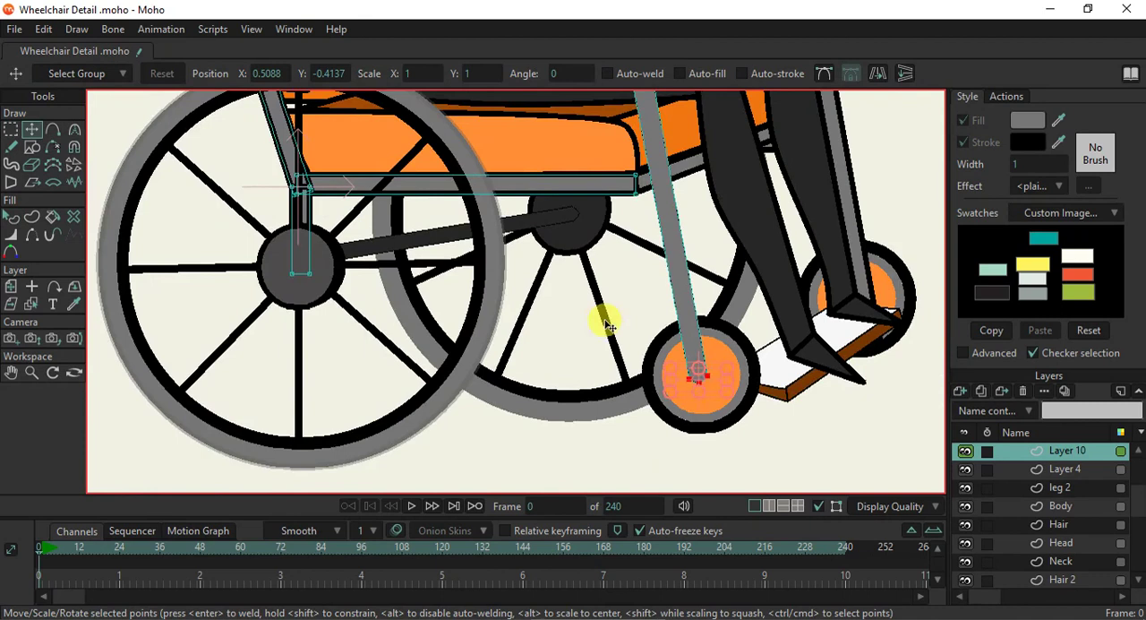
drag(606, 324, 624, 394)
scroll(597, 298, down, 1)
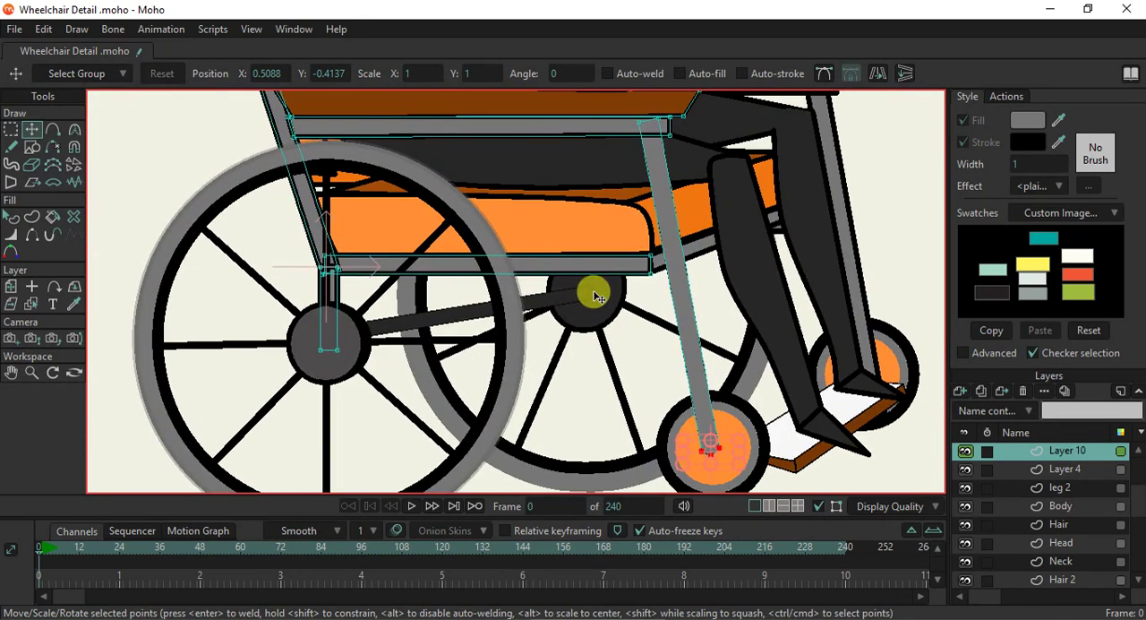
click(12, 215)
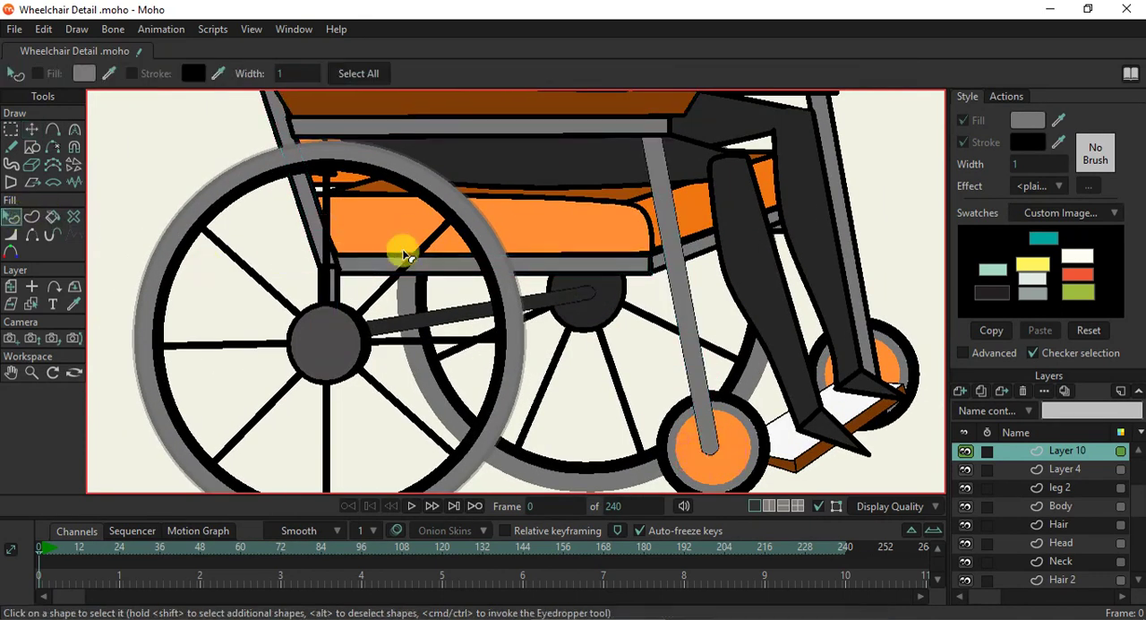
click(385, 270)
drag(1042, 164, 1026, 164)
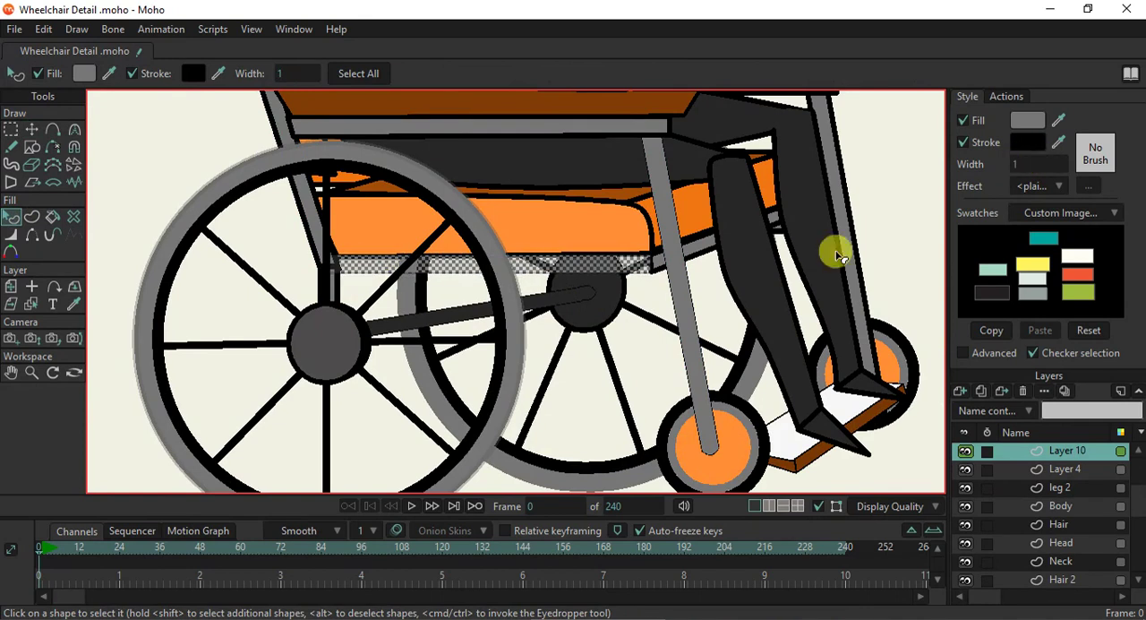
click(607, 297)
- Set the stroke width of the backrest tube, the near push-handle tube and its brown grip to 1
scroll(394, 255, up, 5)
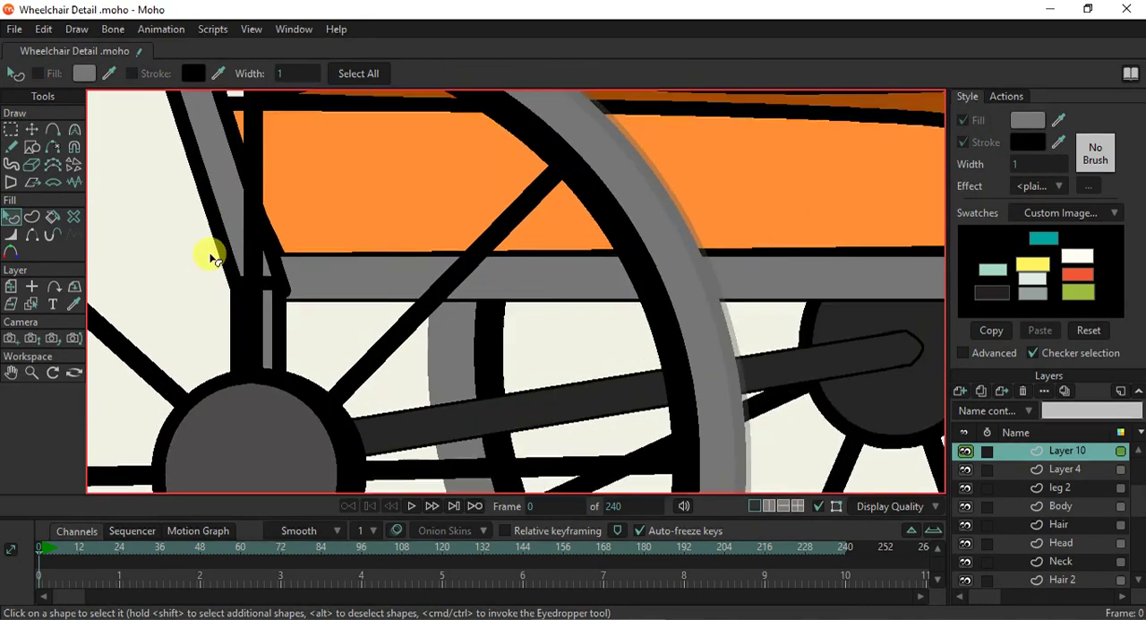
scroll(209, 253, down, 4)
click(210, 243)
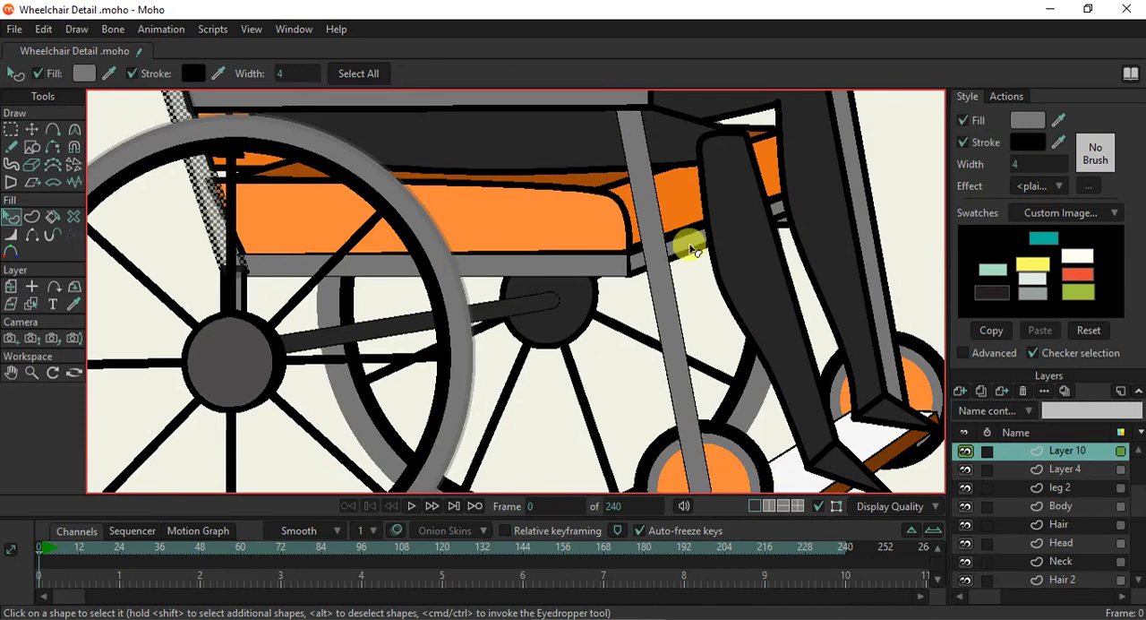
drag(267, 216, 419, 411)
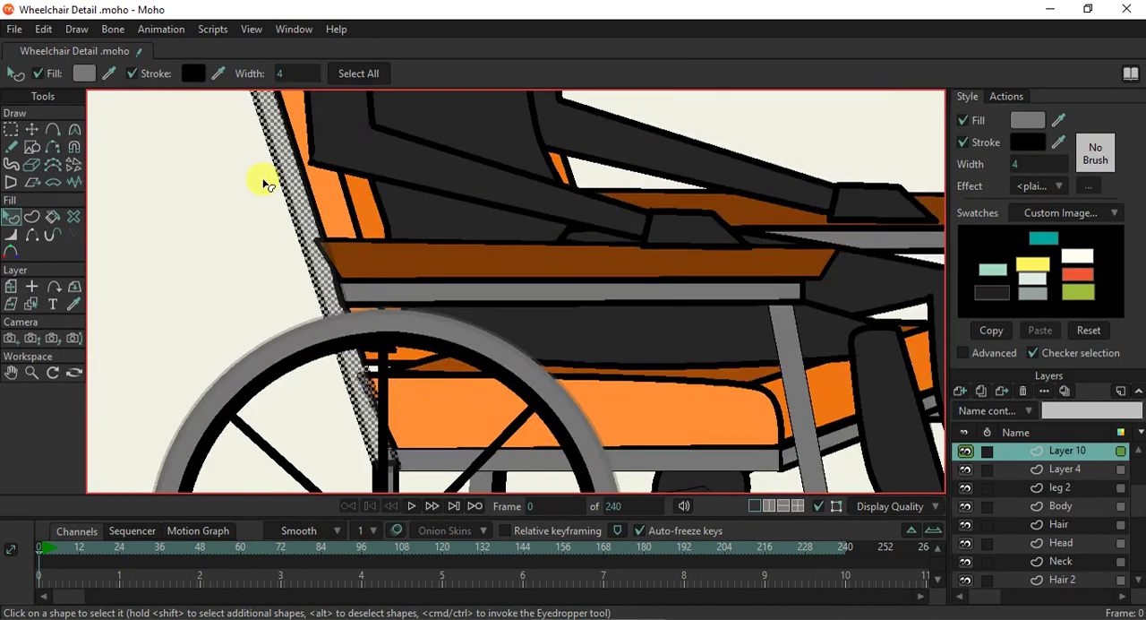
scroll(267, 181, down, 1)
drag(268, 172, 402, 389)
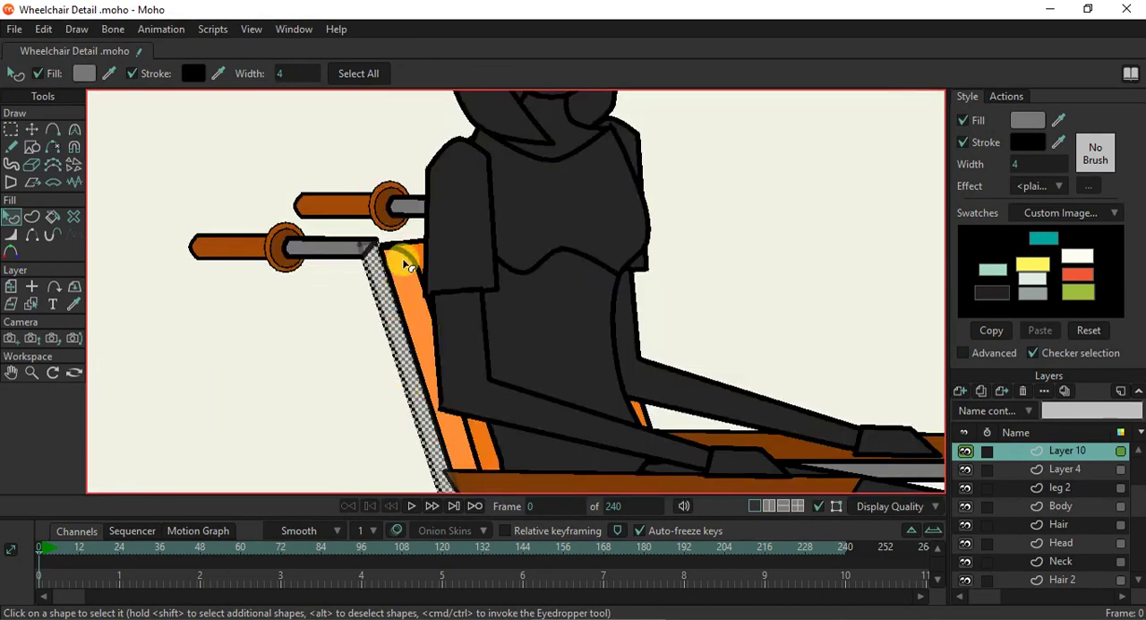
shift+click(327, 246)
shift+click(240, 250)
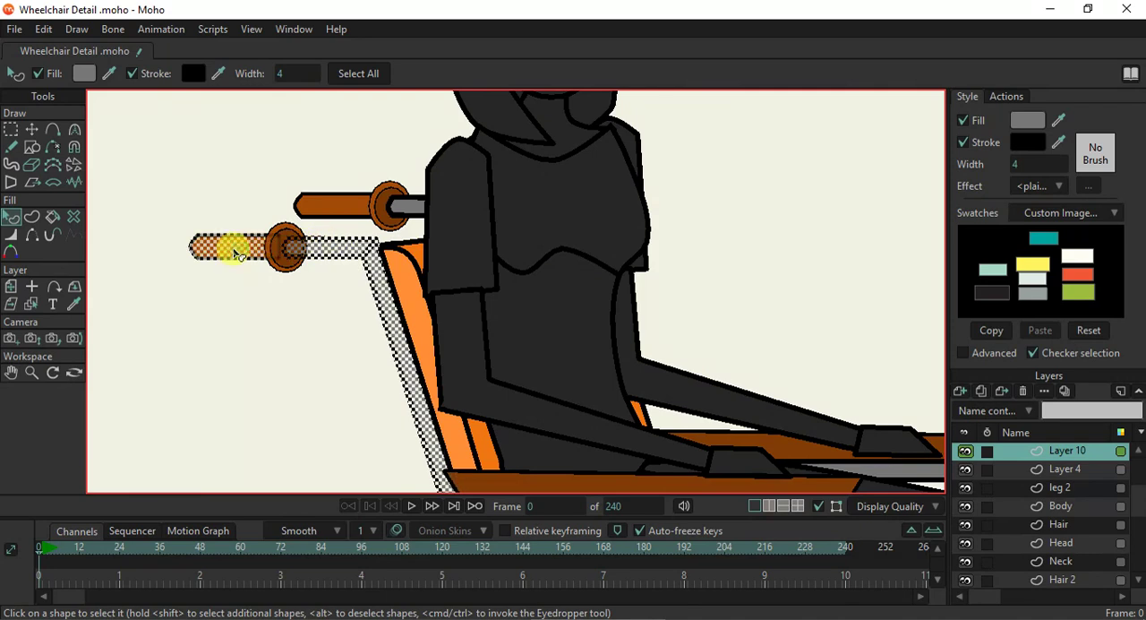
click(1015, 164)
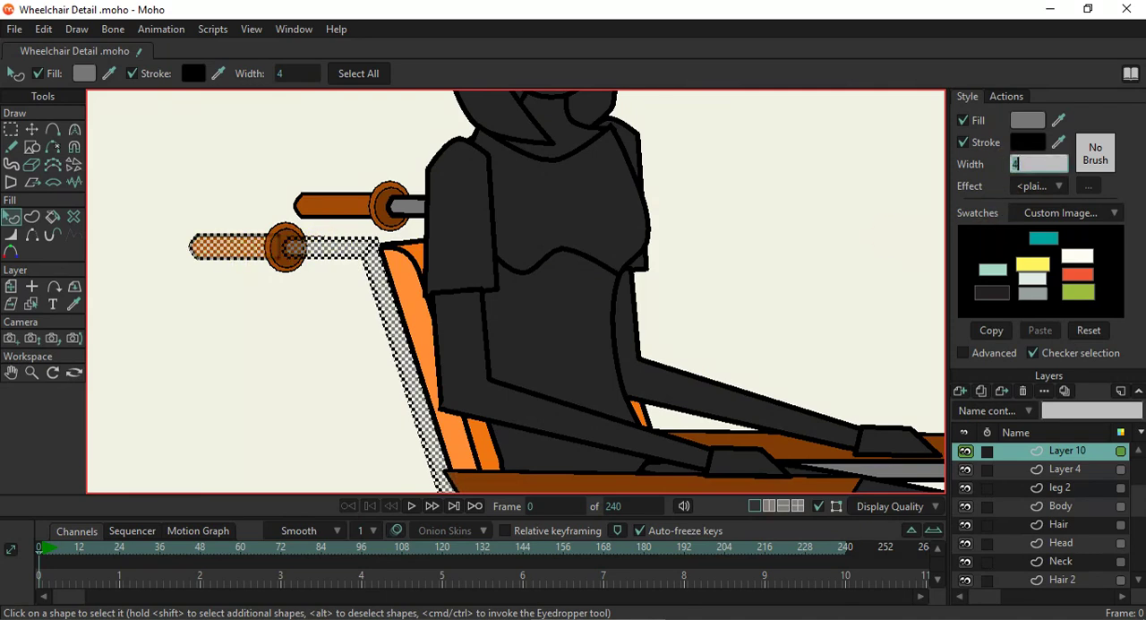
text(1)
key(Return)
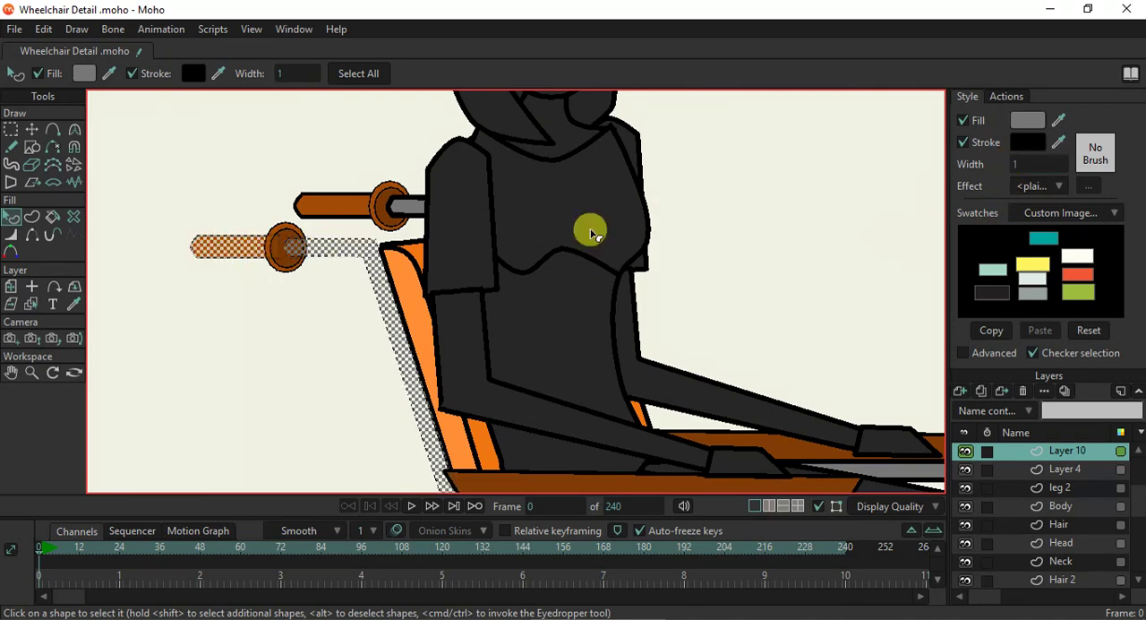
click(274, 355)
- Set the stroke width of the near brown armrest and the grey rail beneath it to 1
scroll(288, 307, down, 3)
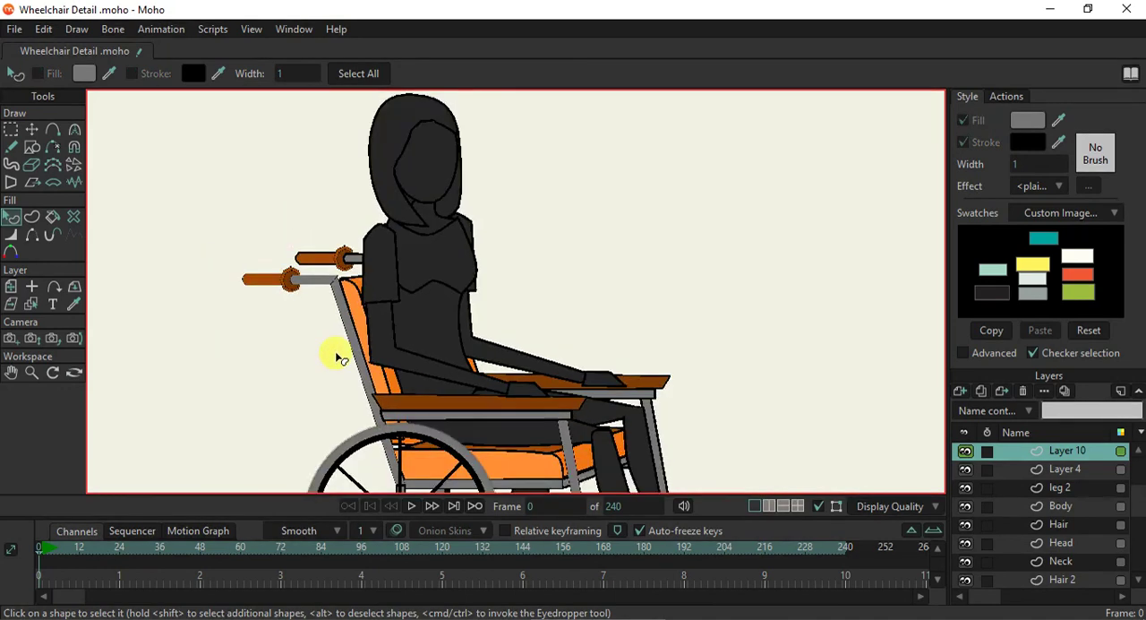
scroll(407, 415, up, 5)
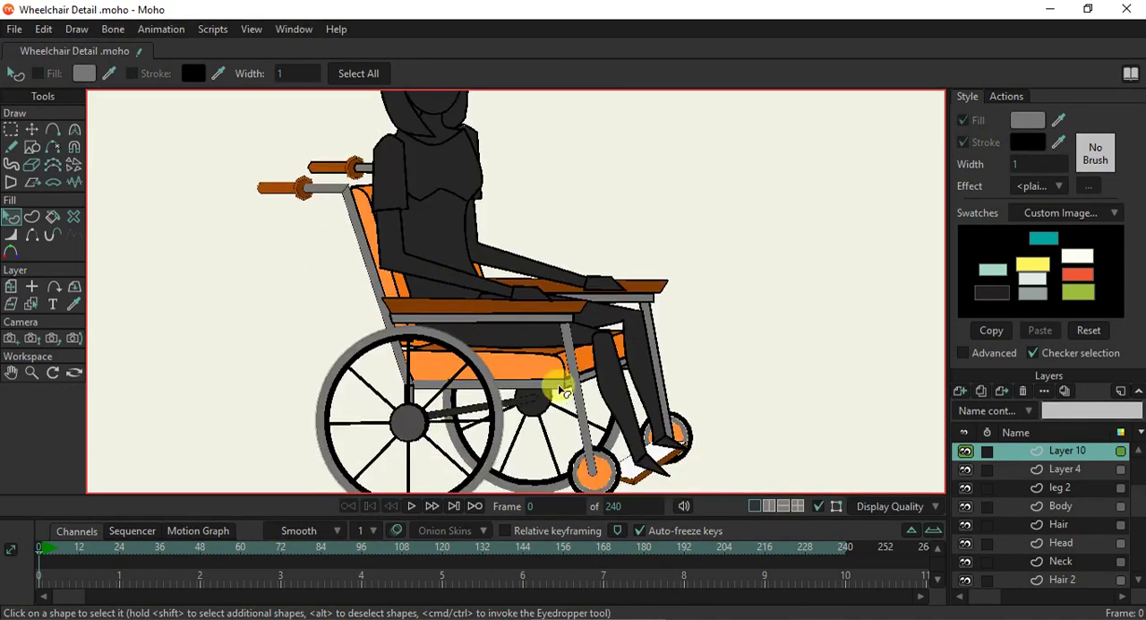
scroll(496, 260, up, 4)
scroll(512, 251, down, 3)
drag(514, 249, 531, 326)
click(513, 212)
click(514, 223)
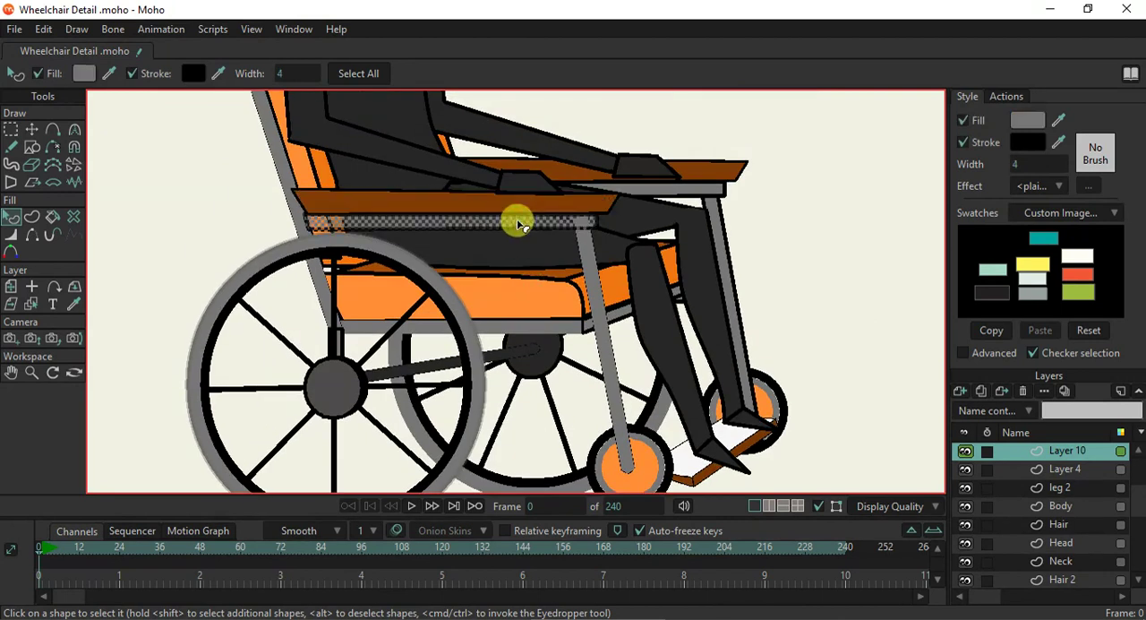
scroll(535, 204, up, 1)
shift+click(535, 210)
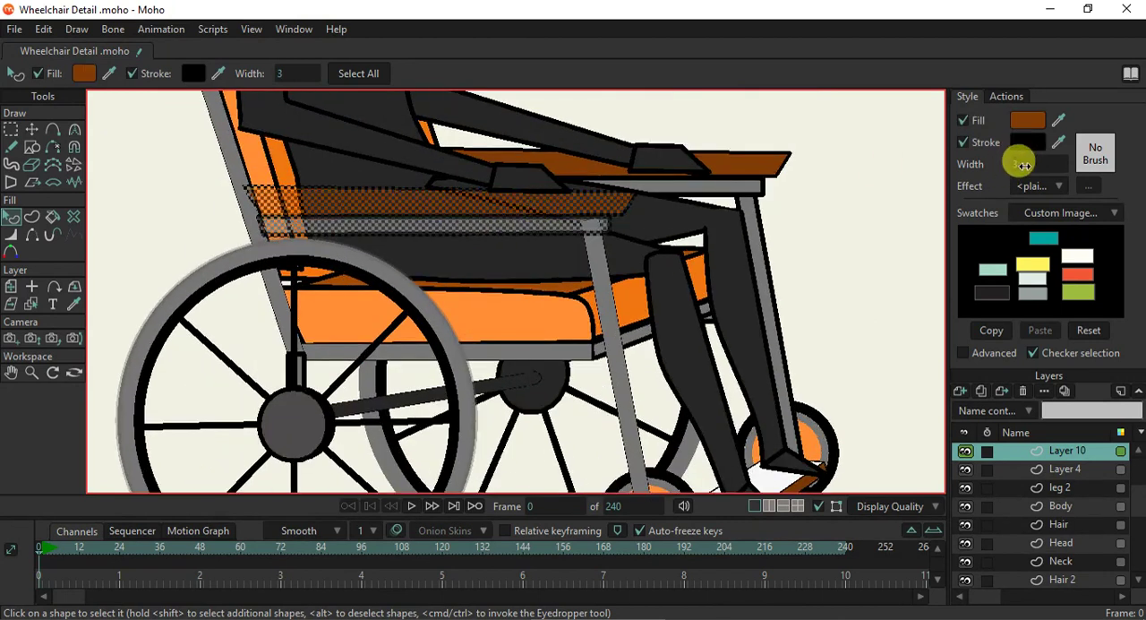
click(1025, 164)
text(1)
key(Return)
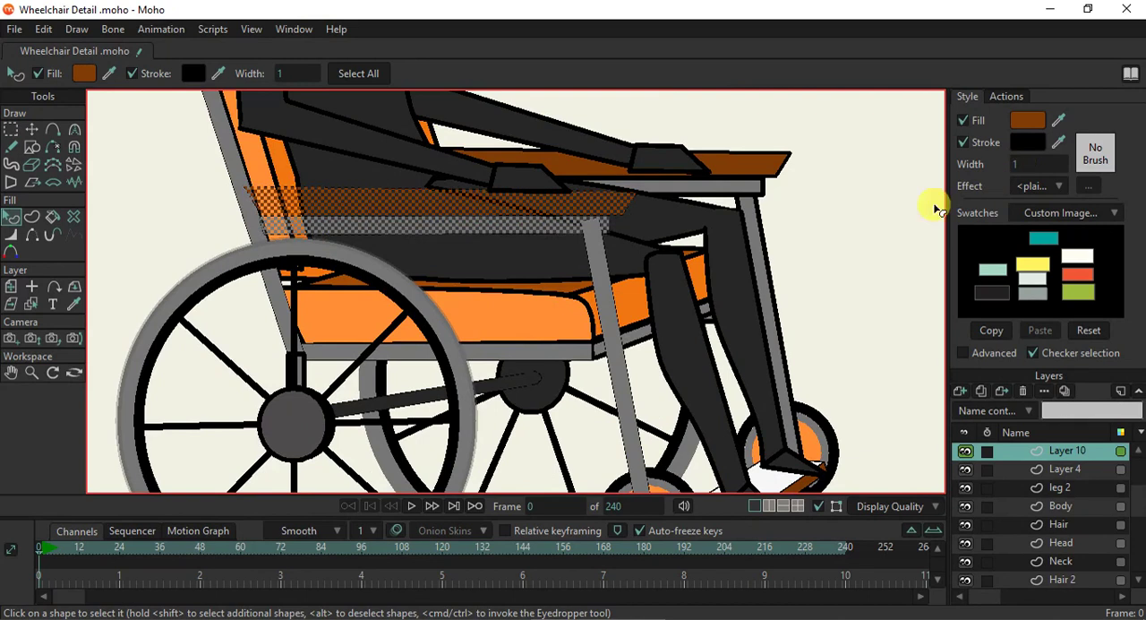
click(852, 212)
scroll(387, 196, down, 2)
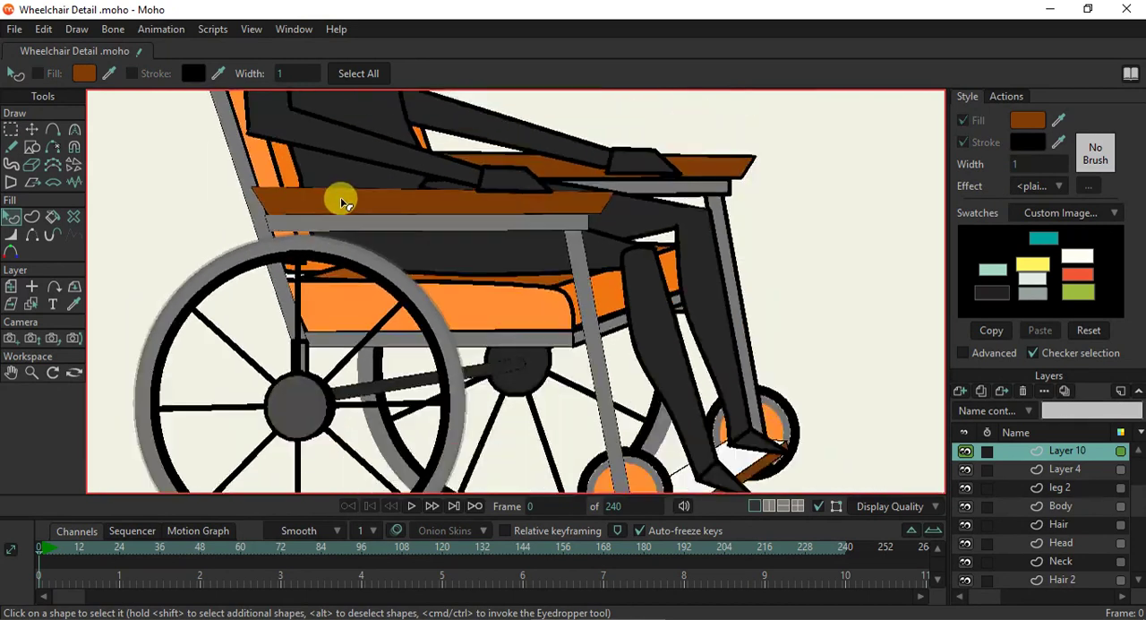
- Nudge the near brown armrest slightly down onto the grey rail beneath it
scroll(545, 240, up, 2)
scroll(493, 233, down, 1)
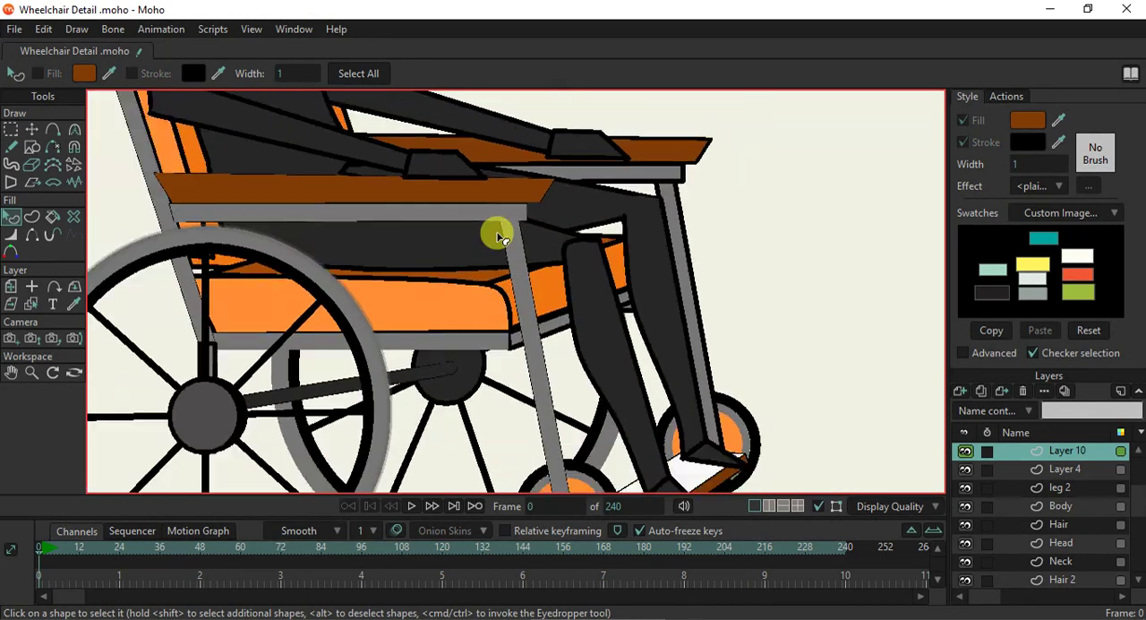
scroll(415, 281, up, 3)
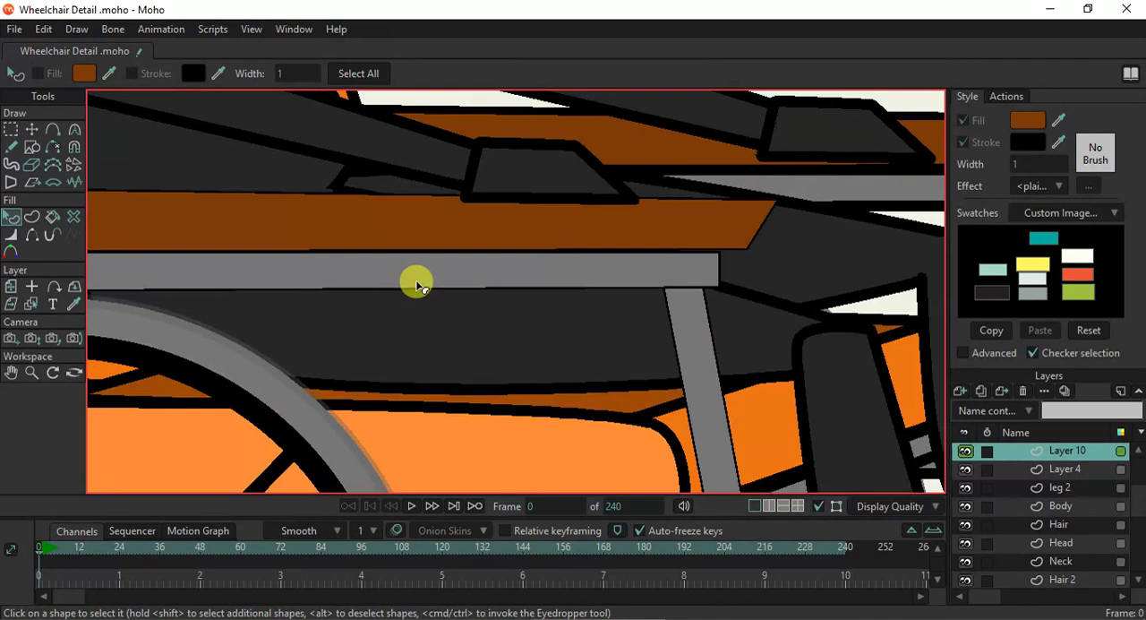
click(470, 218)
click(492, 259)
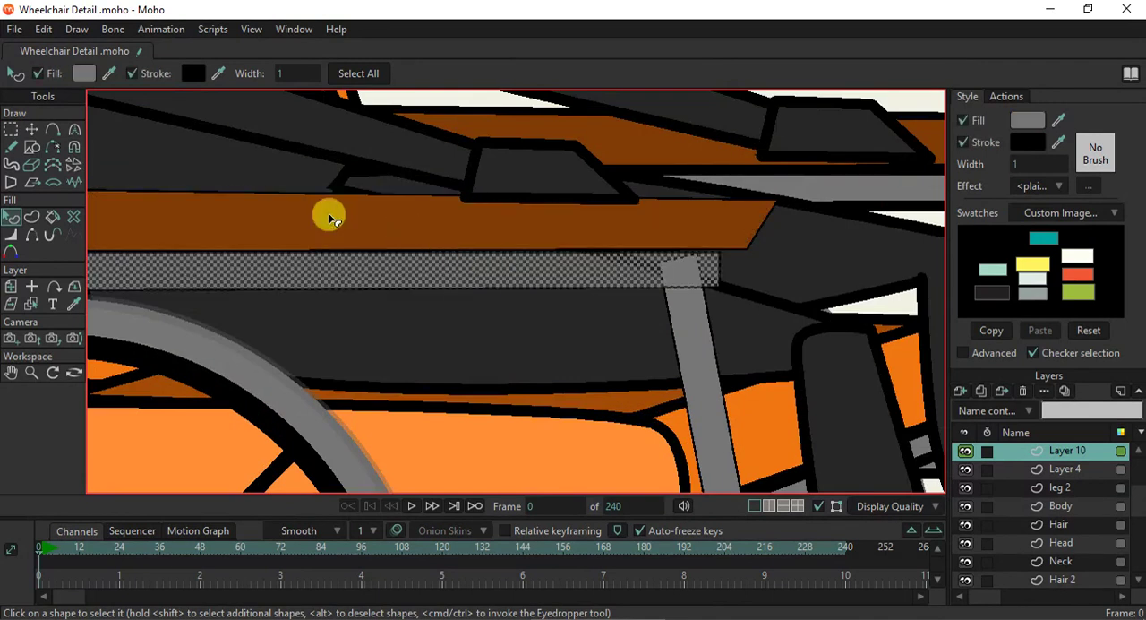
click(32, 129)
scroll(280, 254, down, 3)
scroll(299, 251, up, 3)
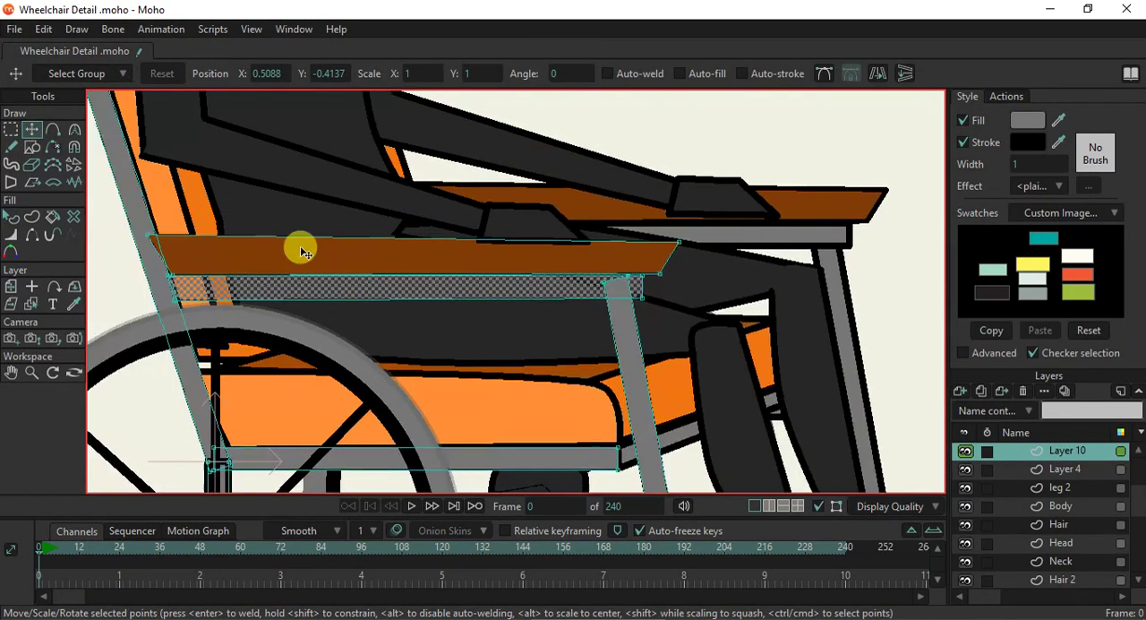
double_click(303, 257)
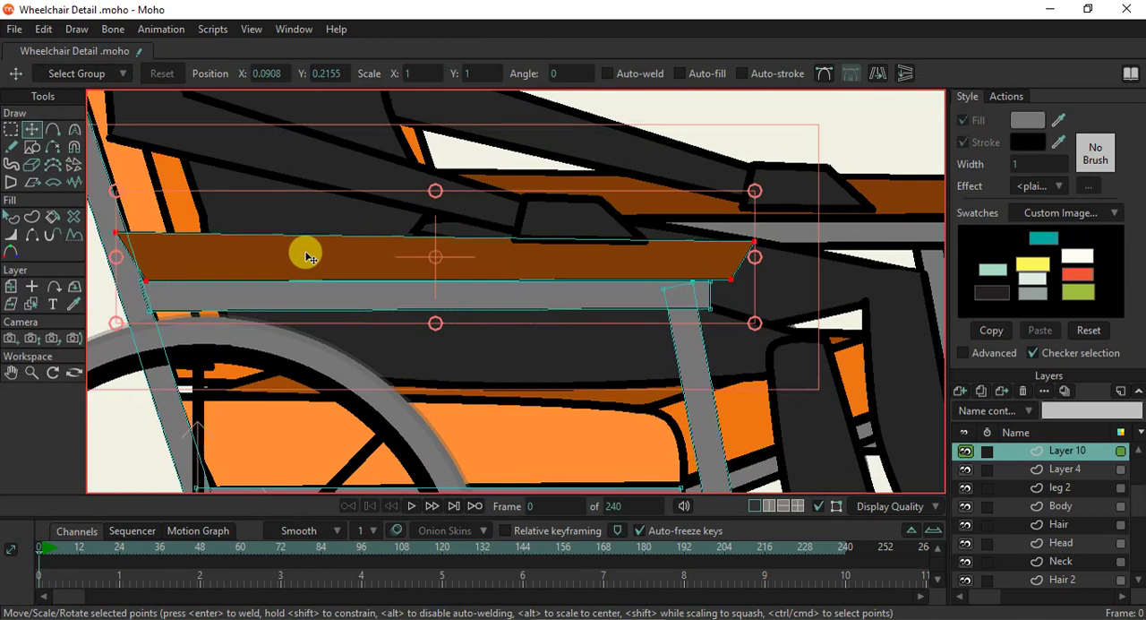
drag(230, 261, 229, 263)
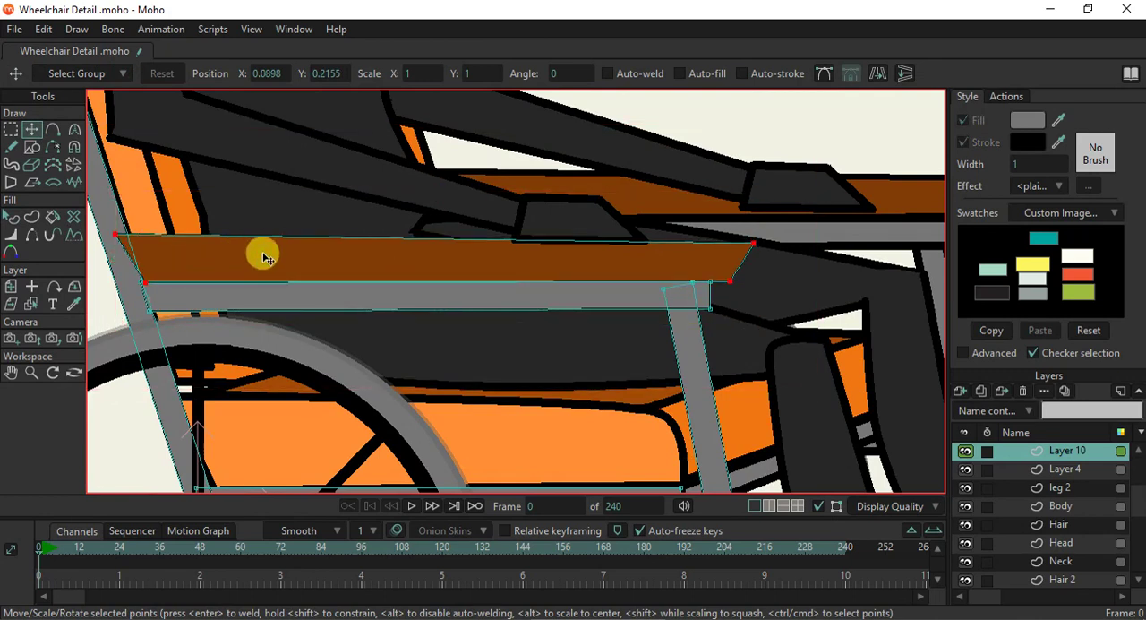
- Move the end points of the backrest tube and the horizontal seat rail together to form a mitred corner joint above the rear wheel hub
scroll(336, 277, down, 1)
scroll(336, 277, down, 1)
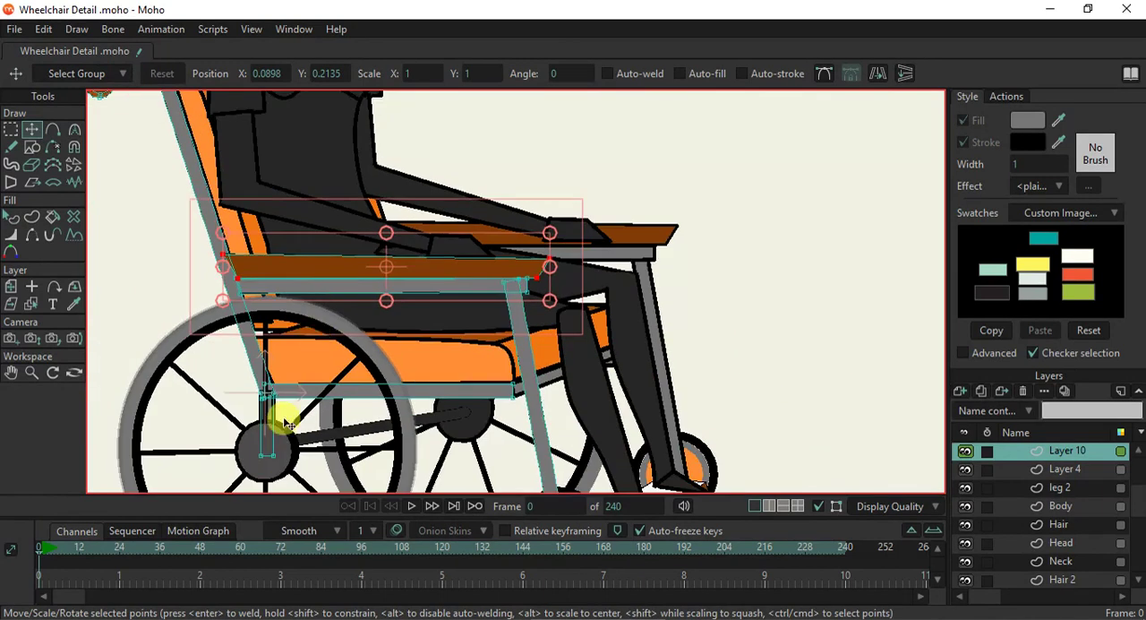
scroll(269, 421, up, 2)
scroll(262, 340, up, 1)
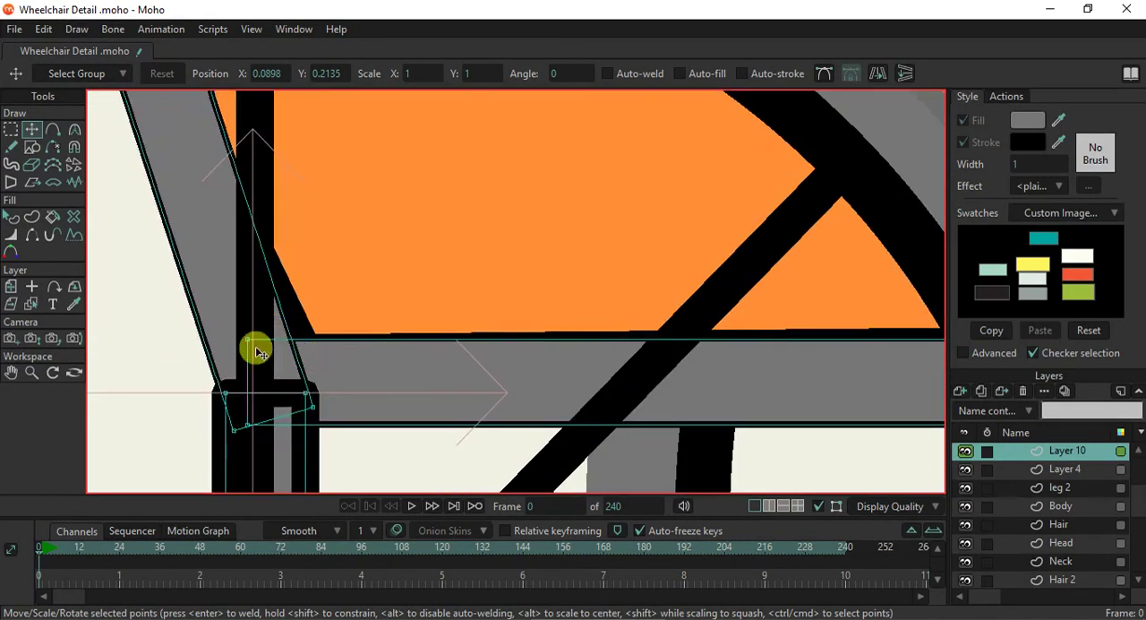
click(251, 344)
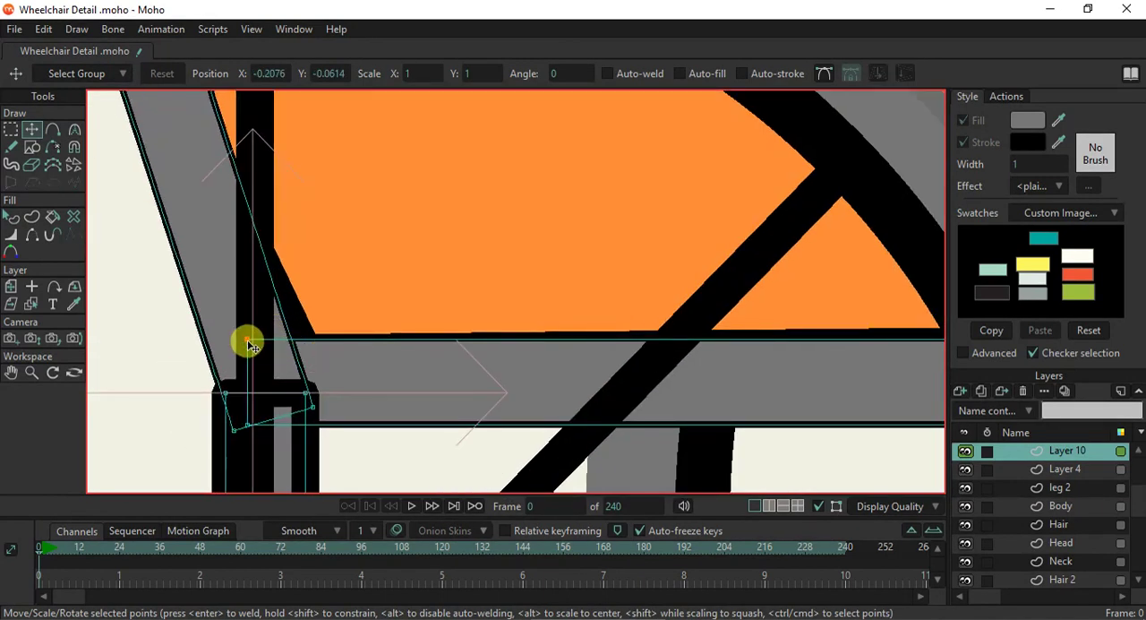
drag(313, 412, 285, 340)
drag(233, 428, 224, 392)
drag(248, 341, 294, 339)
drag(251, 423, 229, 397)
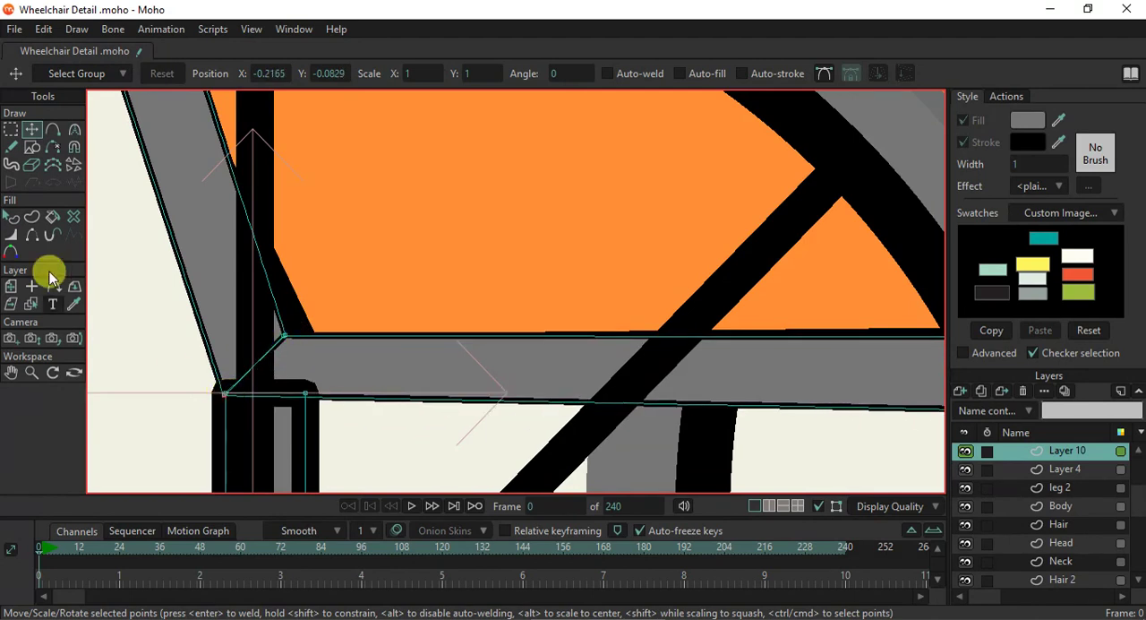
- Set the stroke width of the short vertical grey post above the near rear wheel hub to 1
click(11, 217)
click(259, 428)
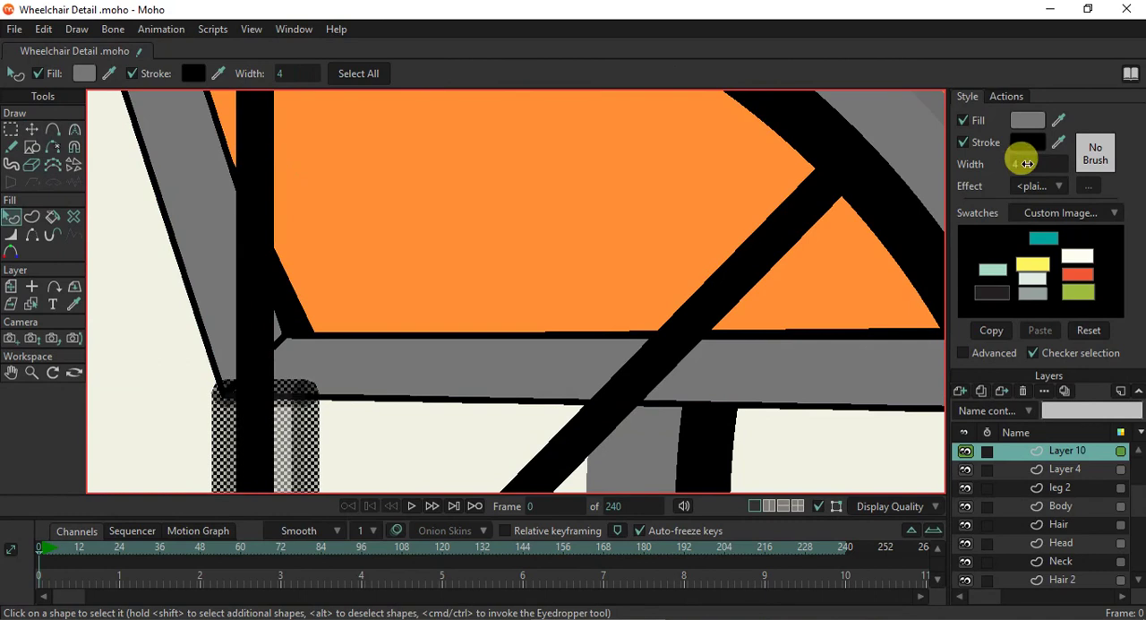
click(1030, 164)
text(1)
key(Return)
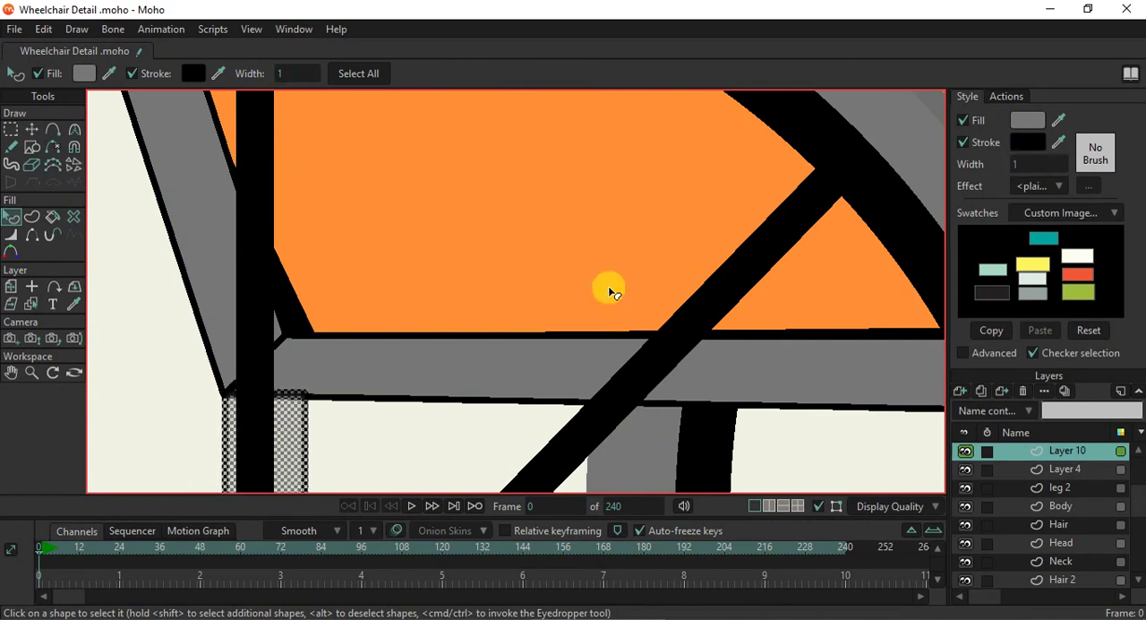
click(520, 288)
- Align the vertical post's upper corner with the seat rail's underside and raise the rail's lower front corner to level its bottom edge
scroll(360, 344, down, 5)
scroll(409, 358, up, 5)
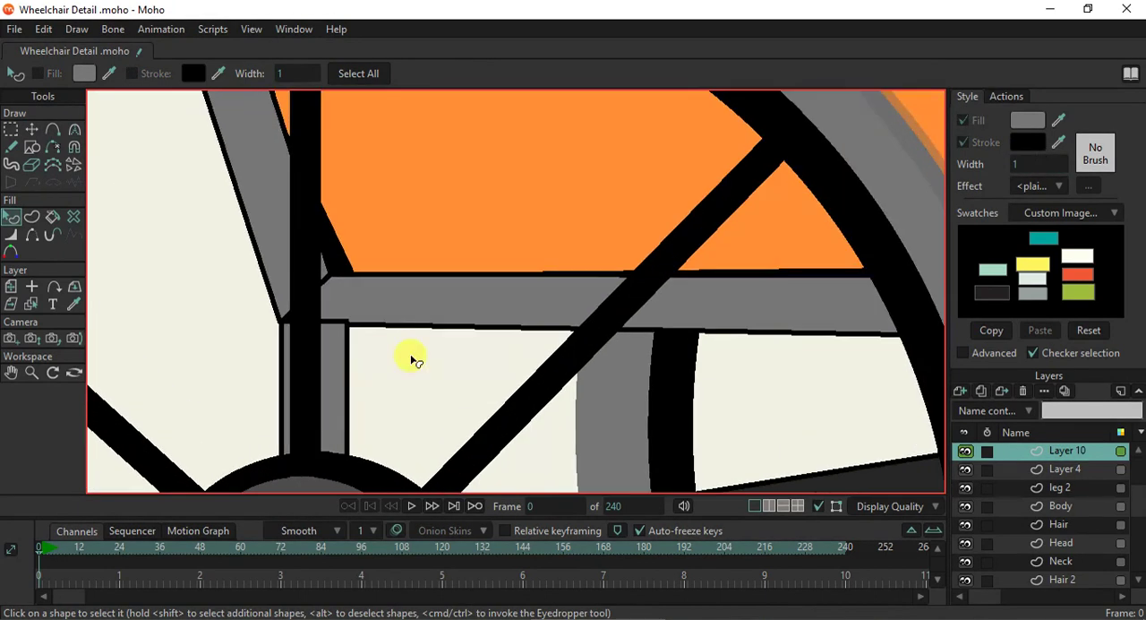
click(31, 130)
scroll(343, 312, up, 4)
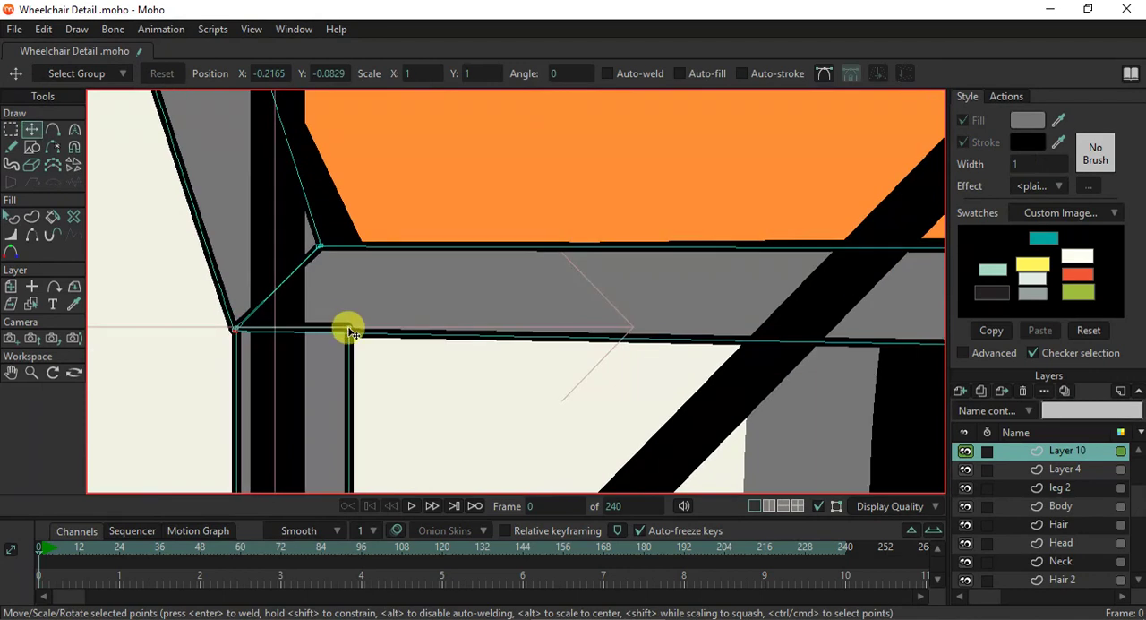
click(353, 333)
scroll(367, 329, down, 6)
scroll(699, 310, down, 1)
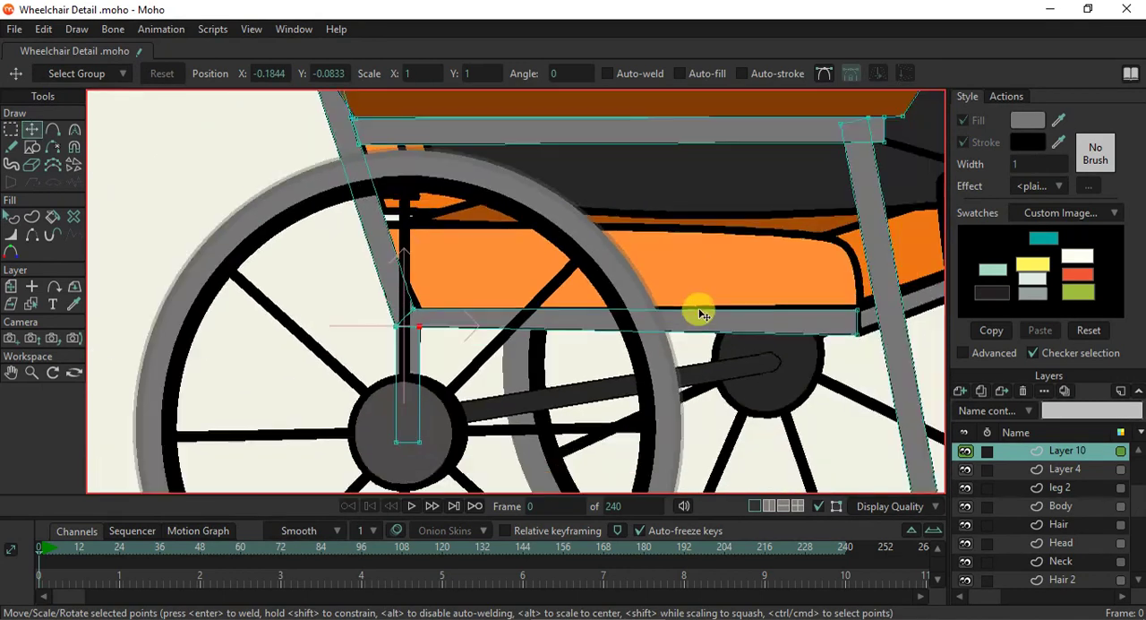
scroll(857, 329, up, 6)
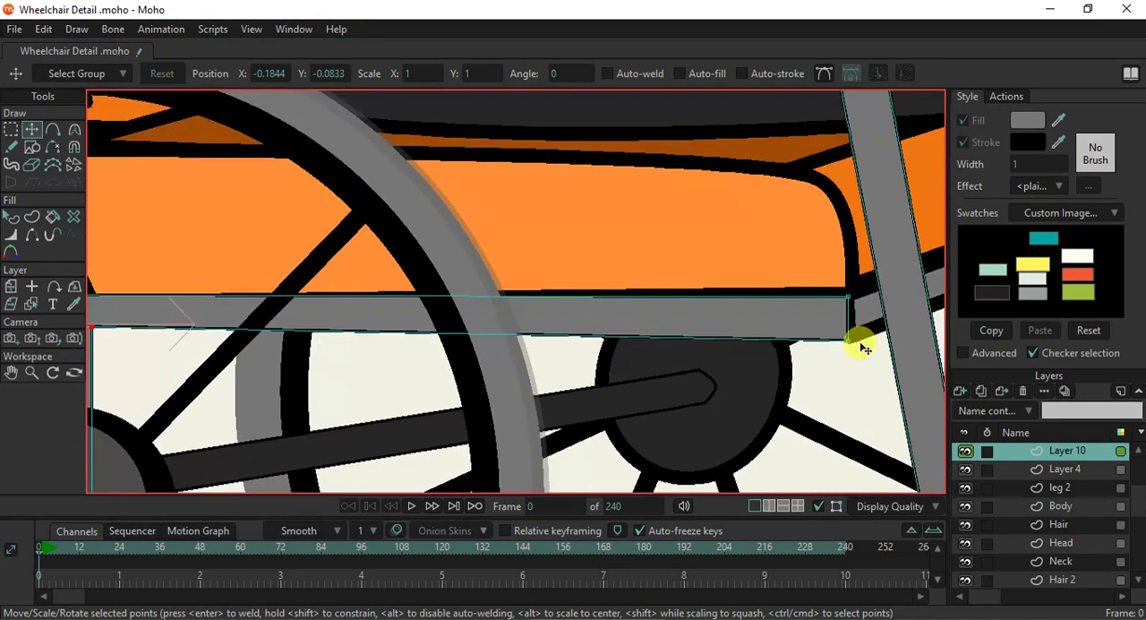
drag(840, 343, 843, 317)
click(728, 360)
scroll(728, 360, down, 6)
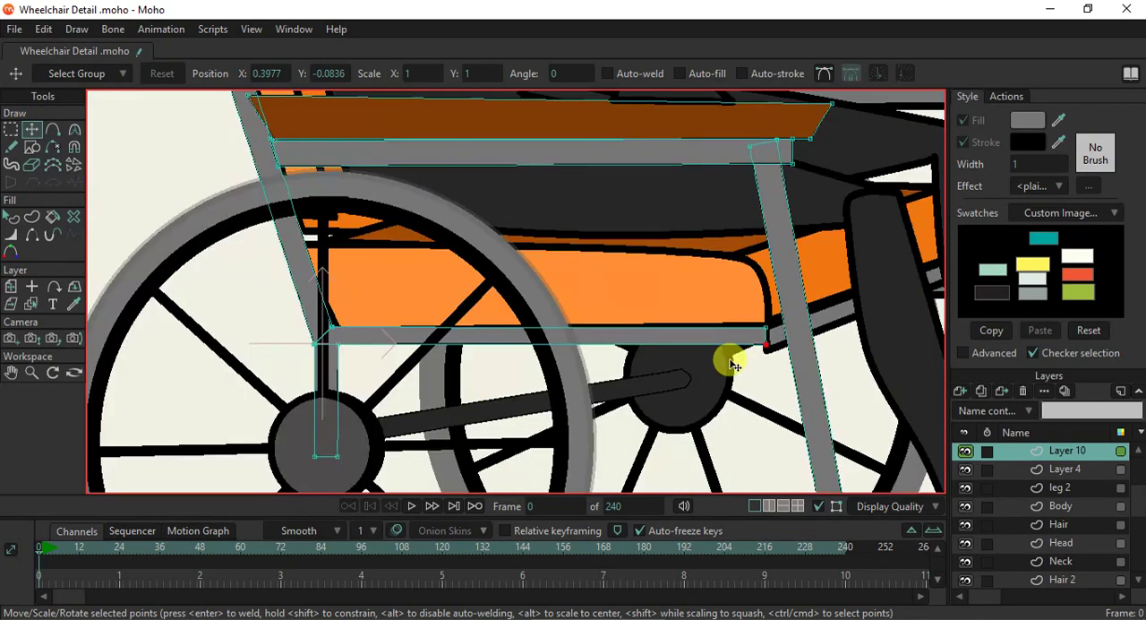
scroll(335, 414, up, 3)
scroll(335, 413, down, 2)
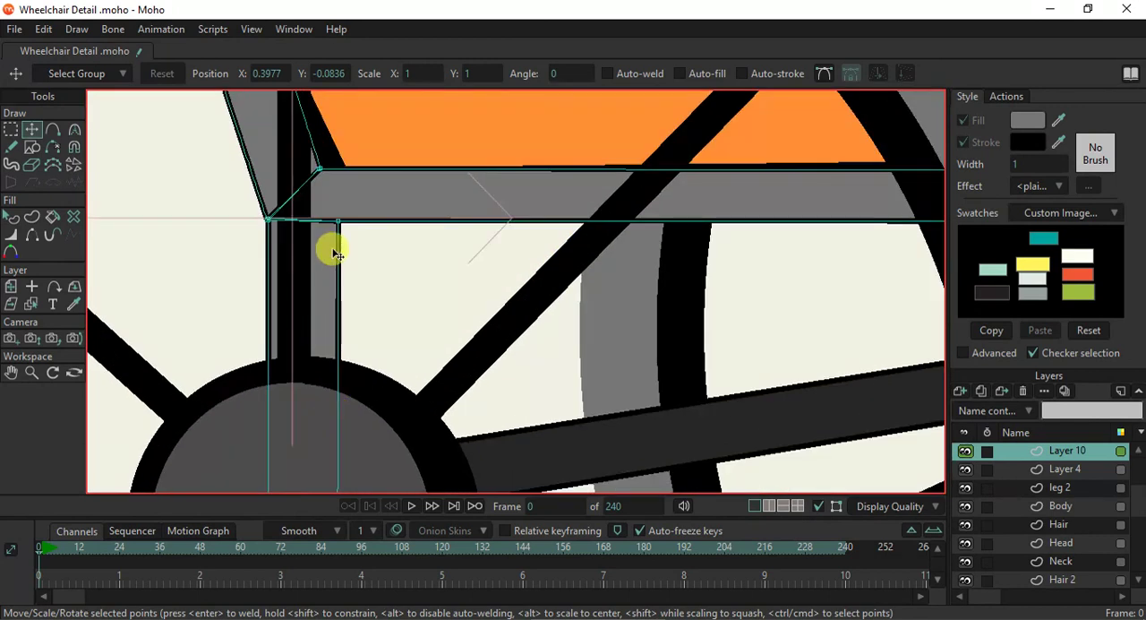
- Switch to the layer of the slanted grey rail under the seat's front edge and set its stroke width to 1
scroll(327, 260, down, 3)
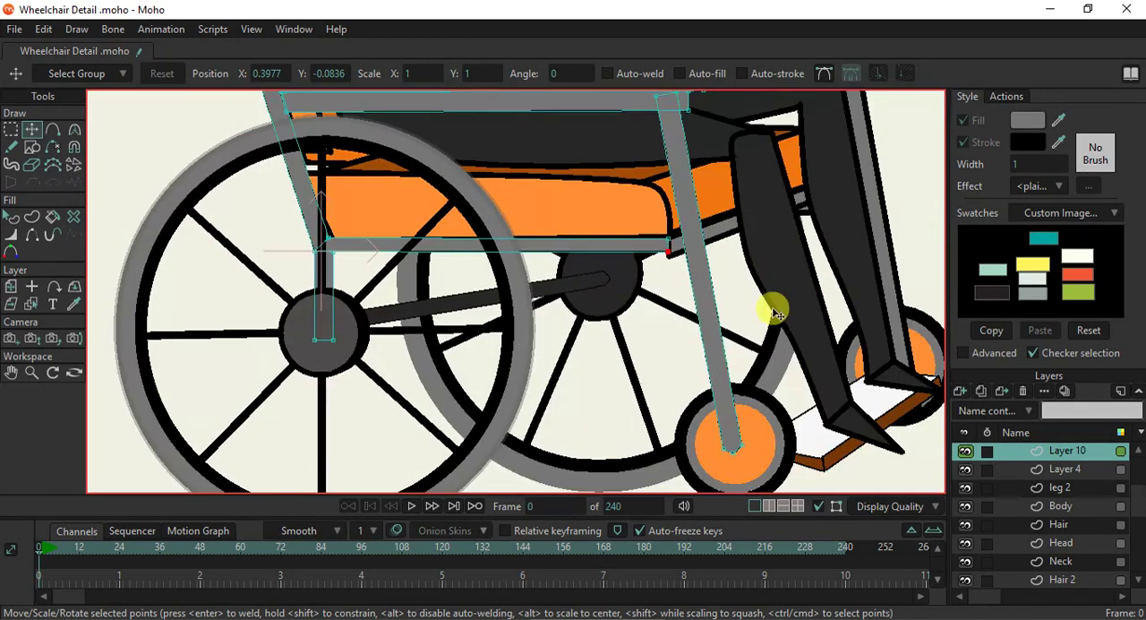
click(32, 304)
scroll(671, 245, up, 2)
scroll(671, 244, up, 2)
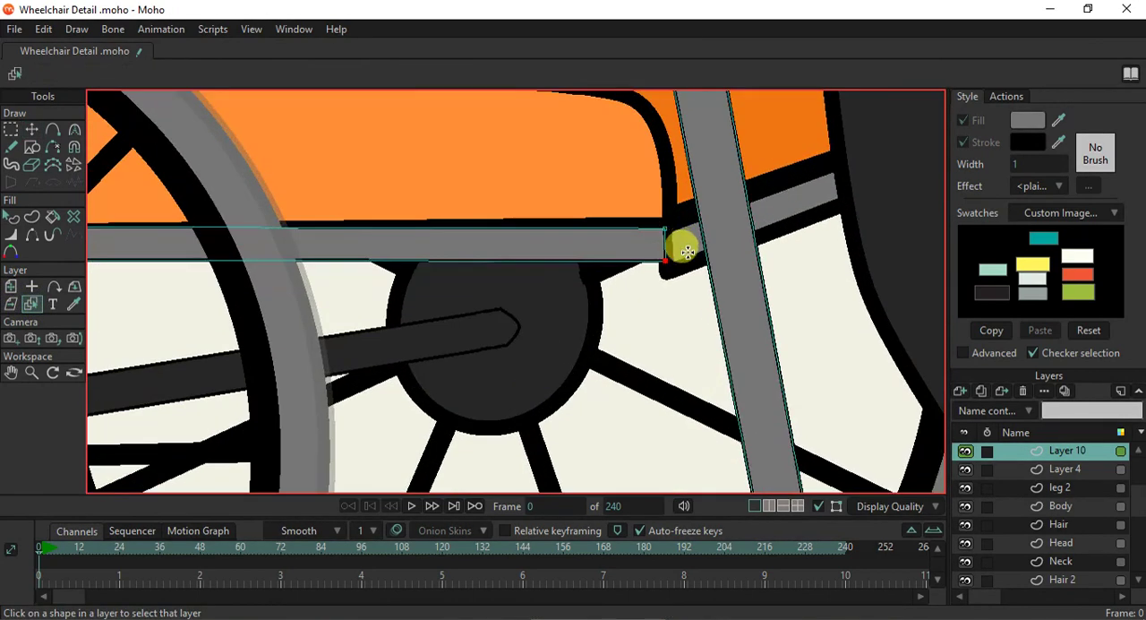
click(688, 251)
click(11, 217)
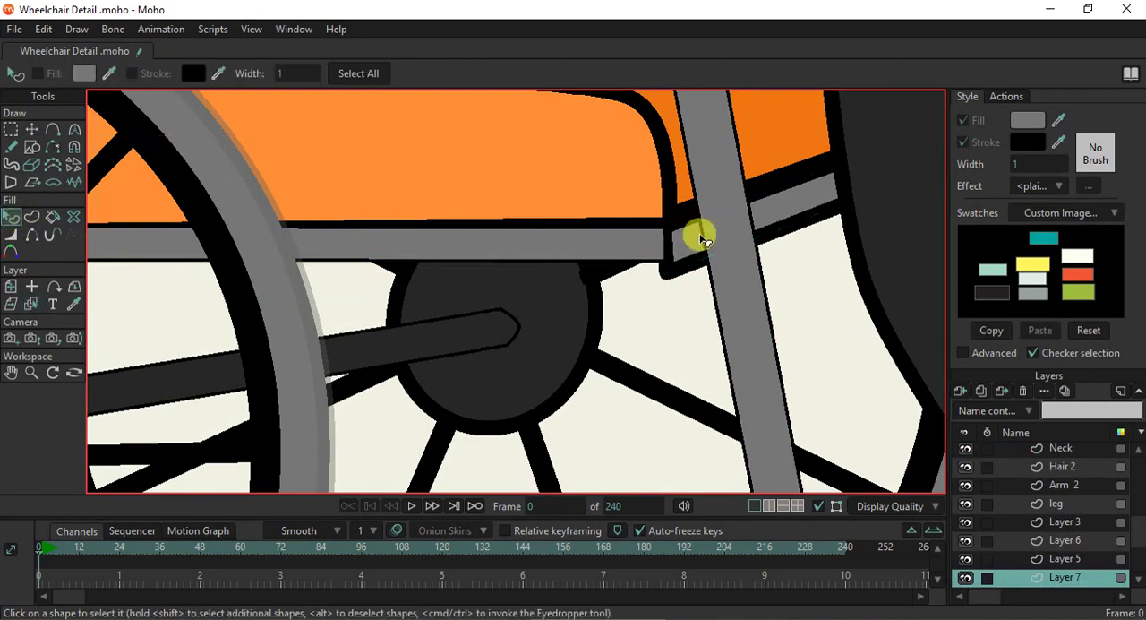
click(809, 215)
click(1039, 164)
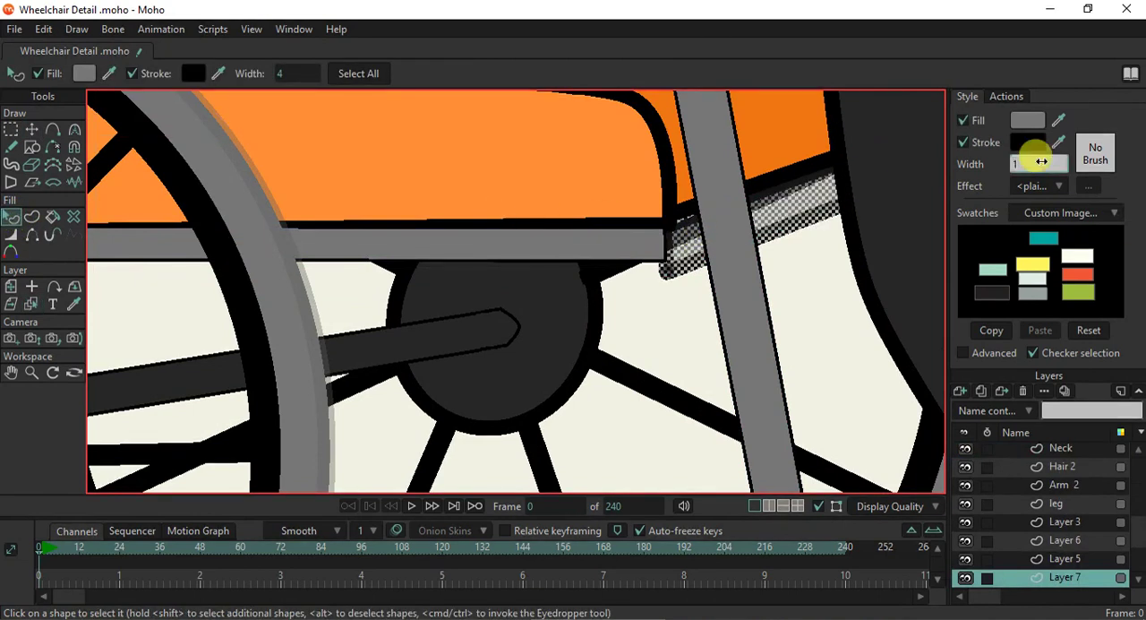
key(Return)
click(755, 308)
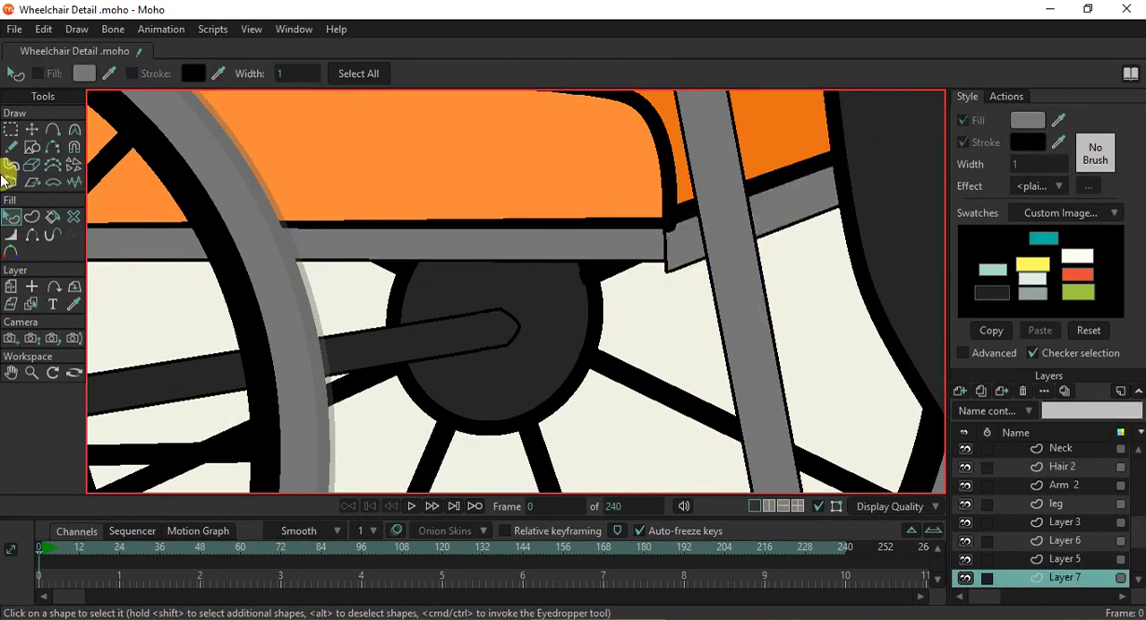
- Raise both lower corner points of the slanted front rail so it matches the thickness of the horizontal seat rail
click(32, 129)
scroll(664, 369, up, 3)
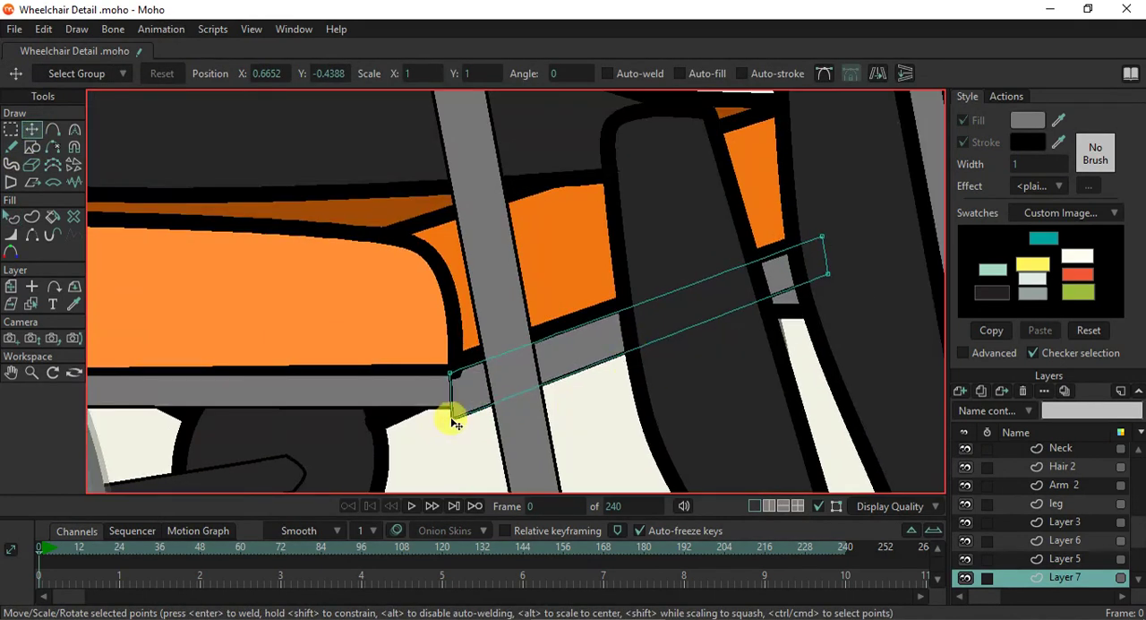
drag(457, 424, 456, 410)
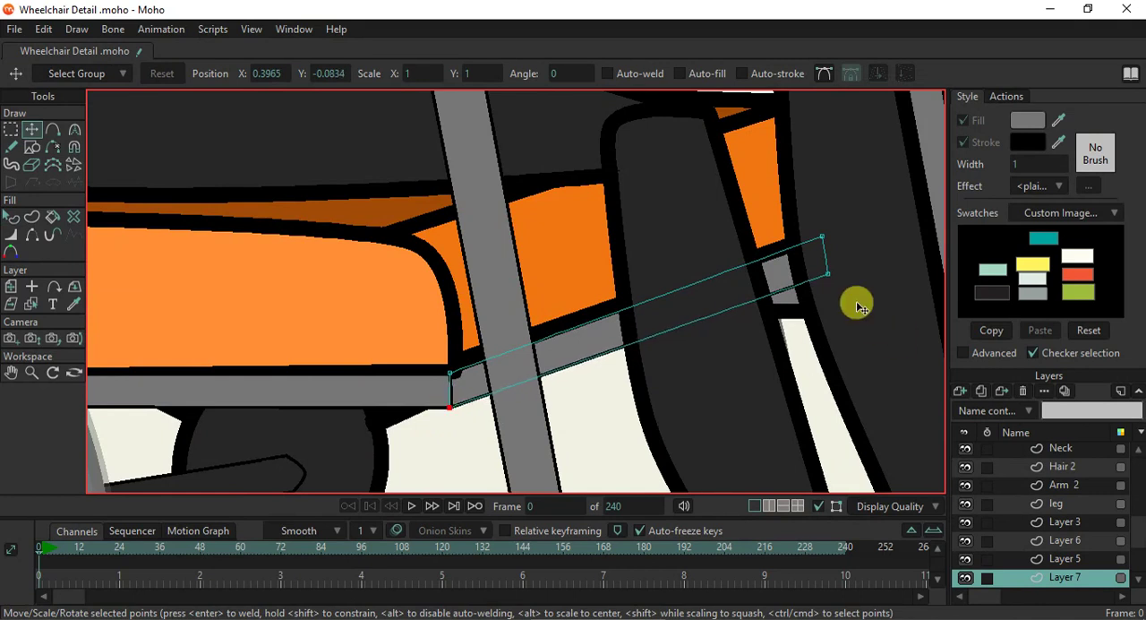
drag(834, 277, 831, 266)
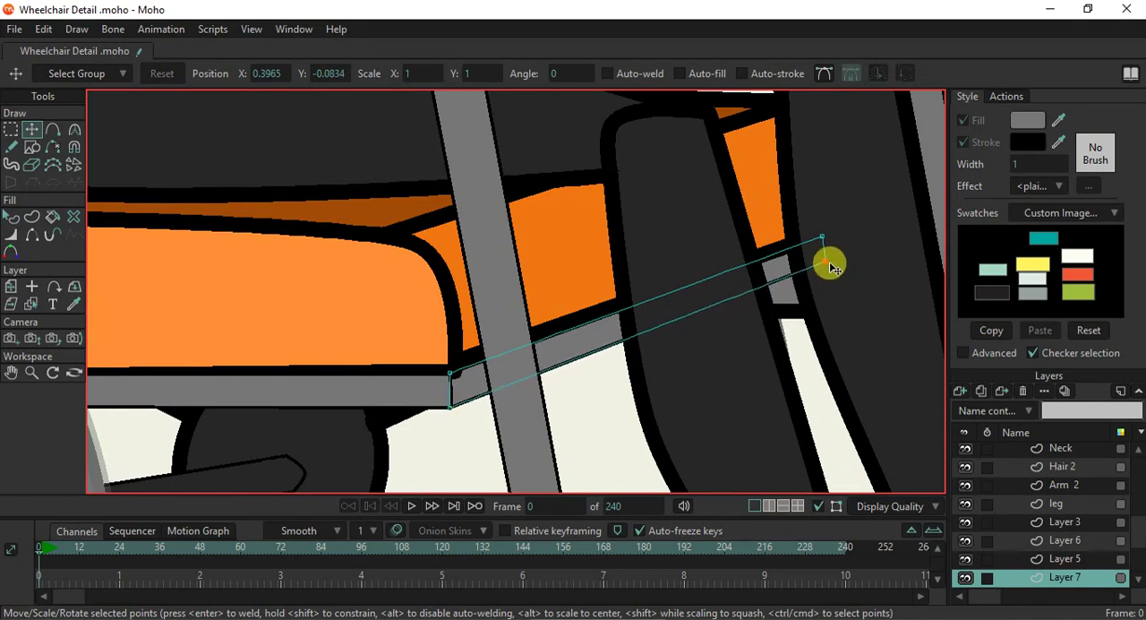
- Hide the leg layer and raise the slanted rail's far end points slightly to fit the seat cushion's corner
click(964, 505)
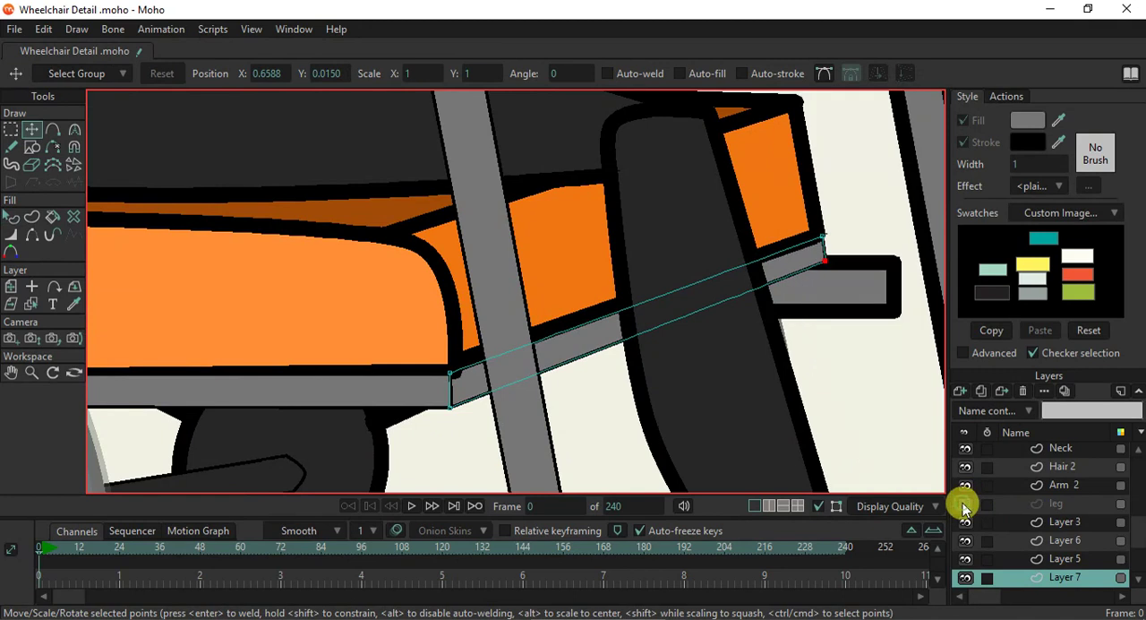
click(964, 507)
click(965, 507)
scroll(825, 212, up, 2)
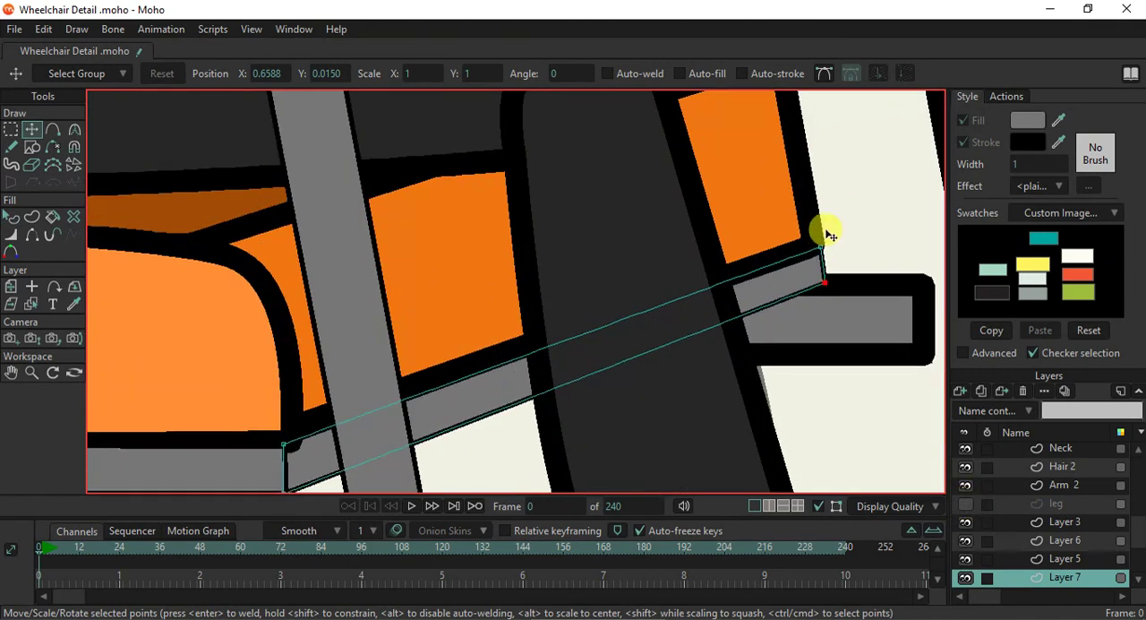
drag(823, 250, 825, 243)
drag(828, 283, 827, 271)
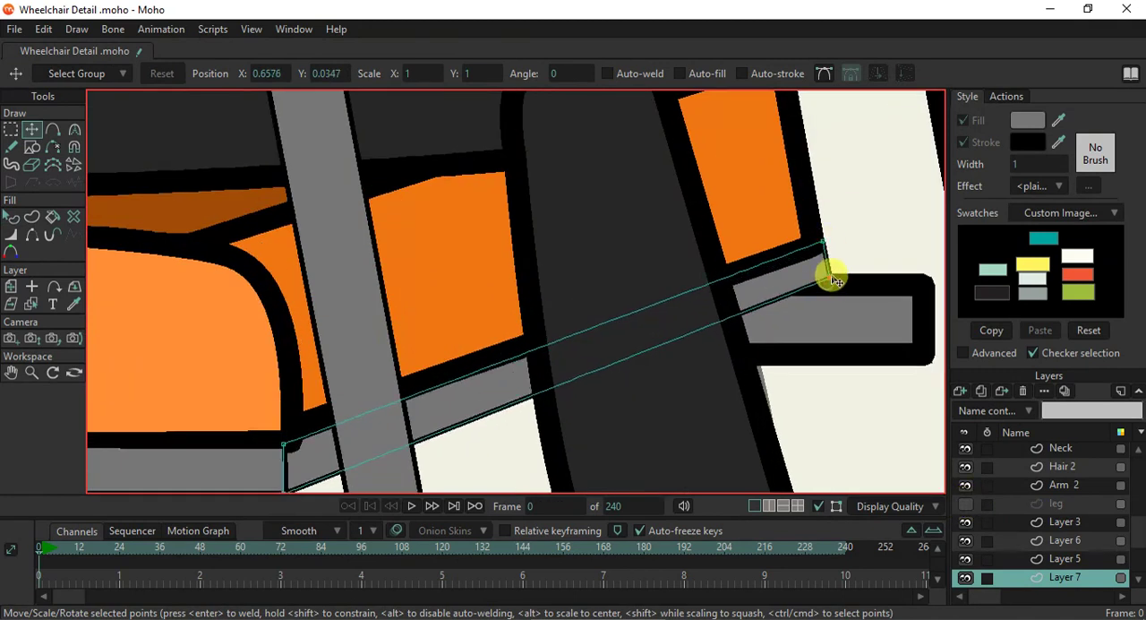
- Make the hidden leg layer visible again and check the seated figure against the wheelchair
scroll(824, 282, down, 3)
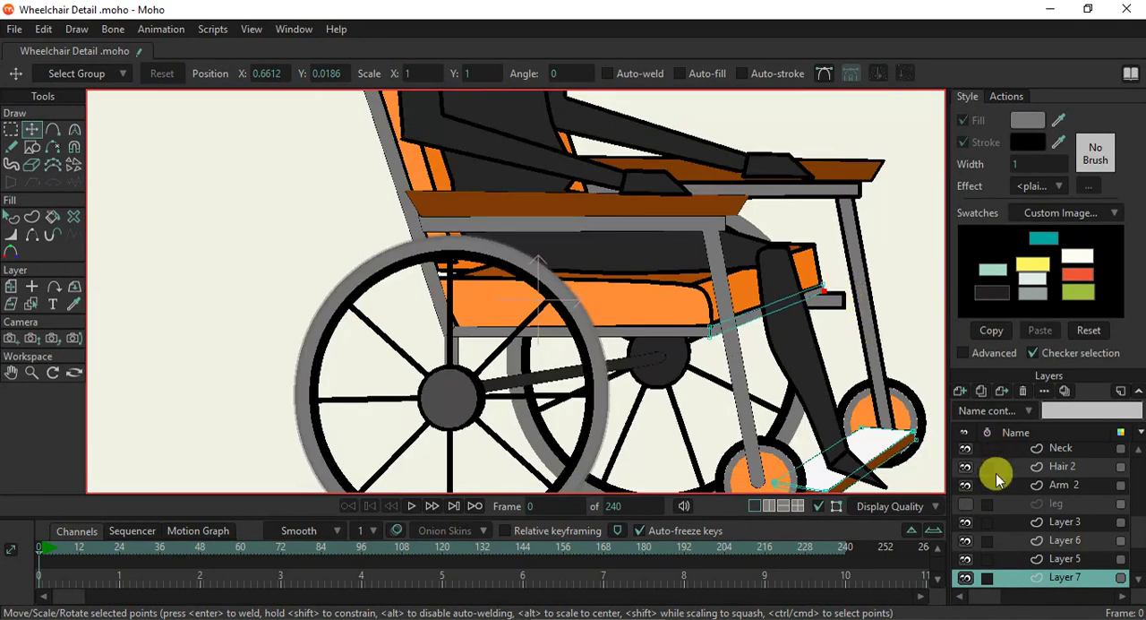
scroll(768, 360, down, 4)
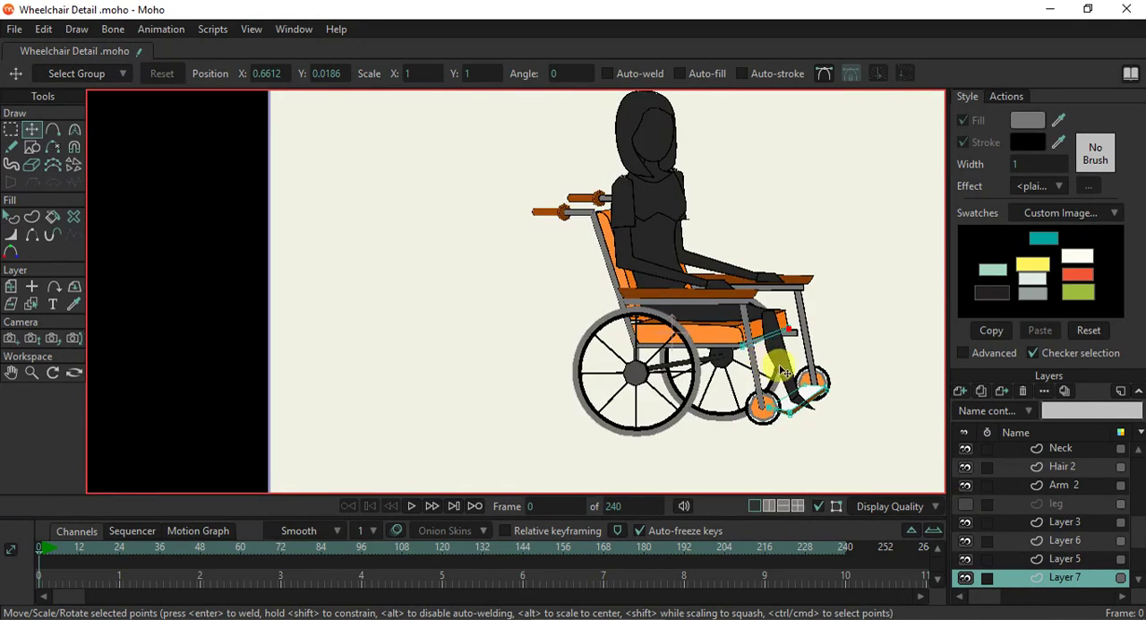
scroll(781, 370, up, 2)
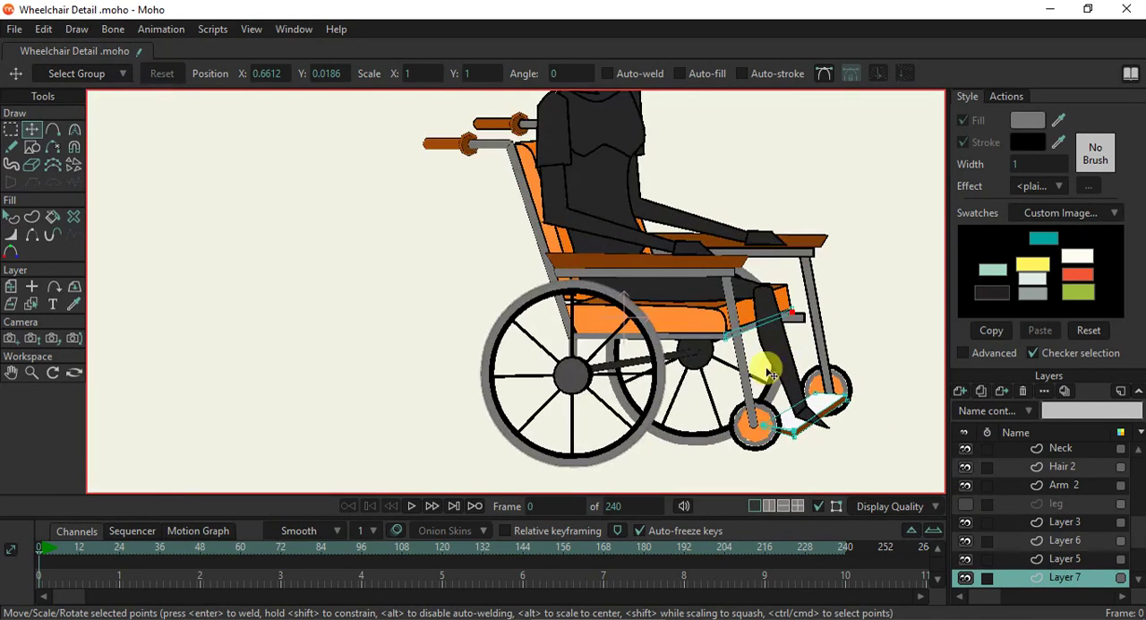
click(968, 506)
scroll(743, 340, up, 2)
scroll(743, 344, down, 2)
scroll(749, 431, up, 1)
scroll(748, 431, down, 3)
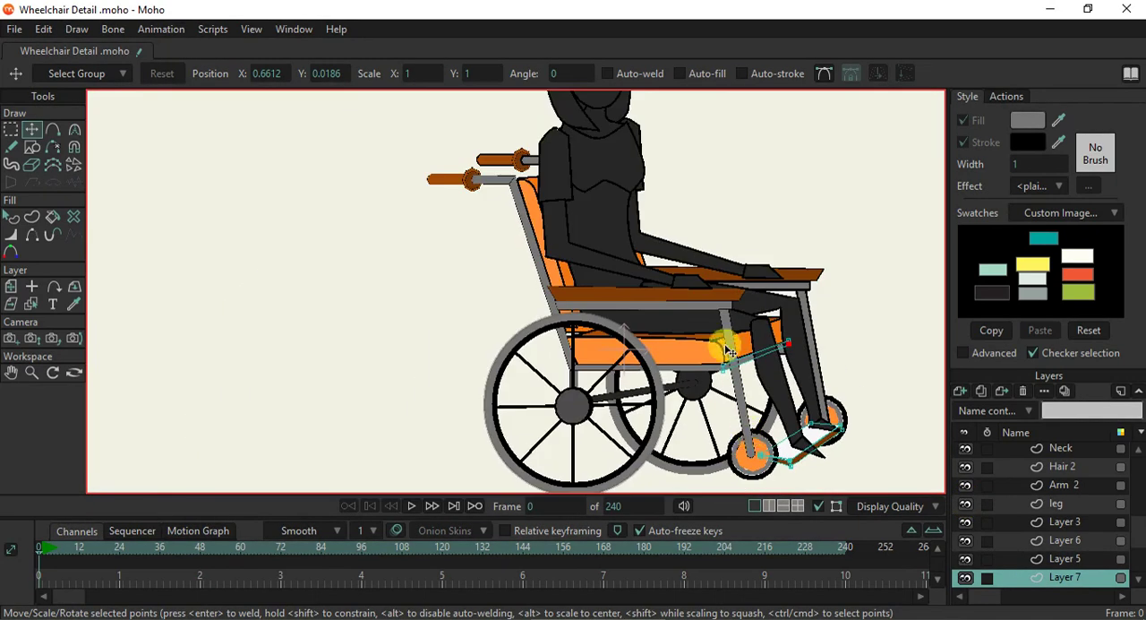
- Switch to the layer of the light orange seat and backrest cushions and set their stroke width to 1
scroll(723, 341, up, 3)
click(32, 304)
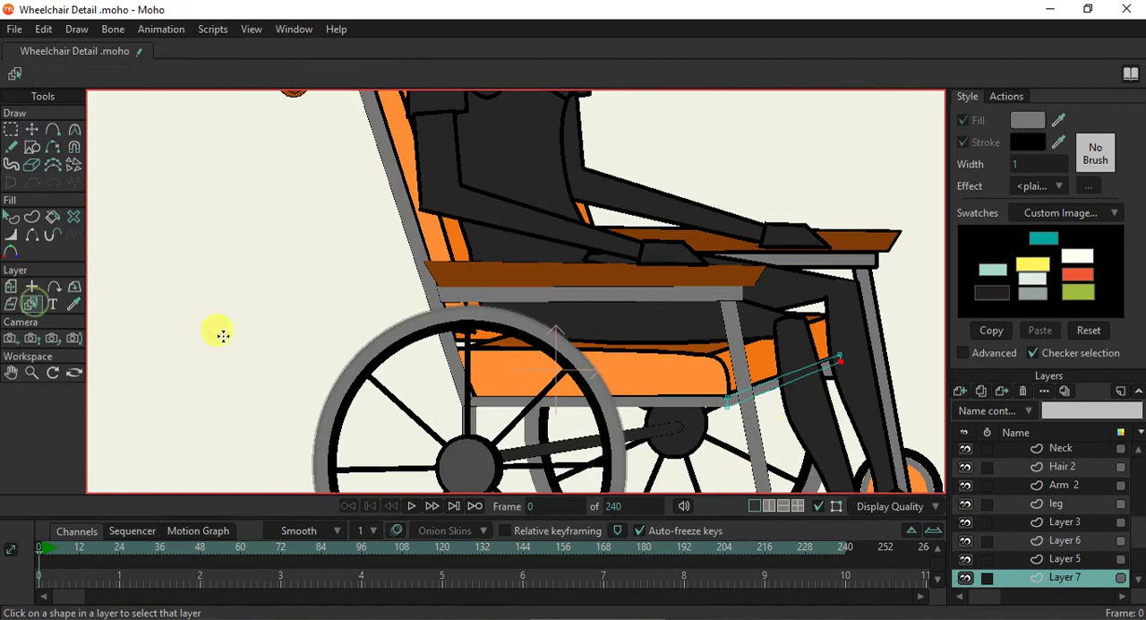
click(684, 383)
click(11, 219)
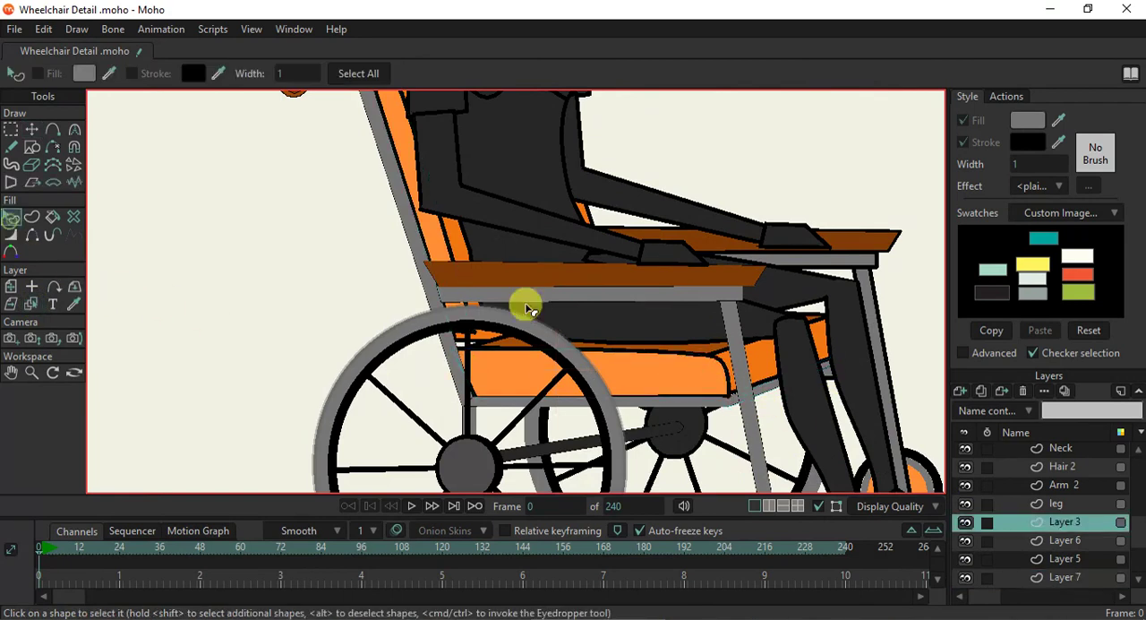
click(593, 370)
shift+click(430, 223)
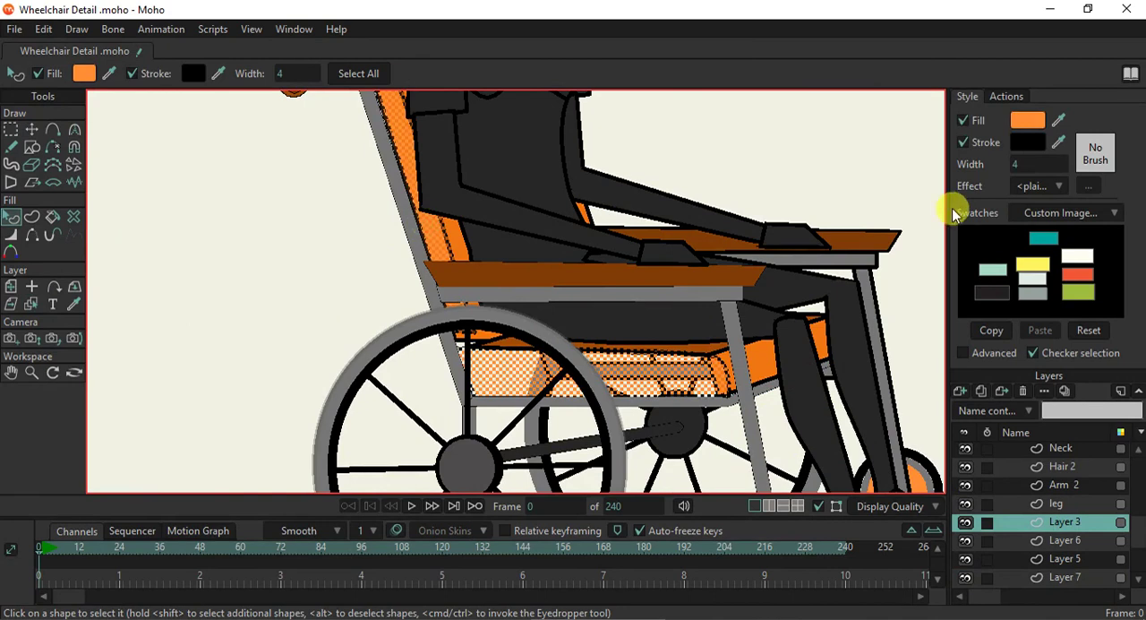
click(1020, 164)
text(1)
key(Return)
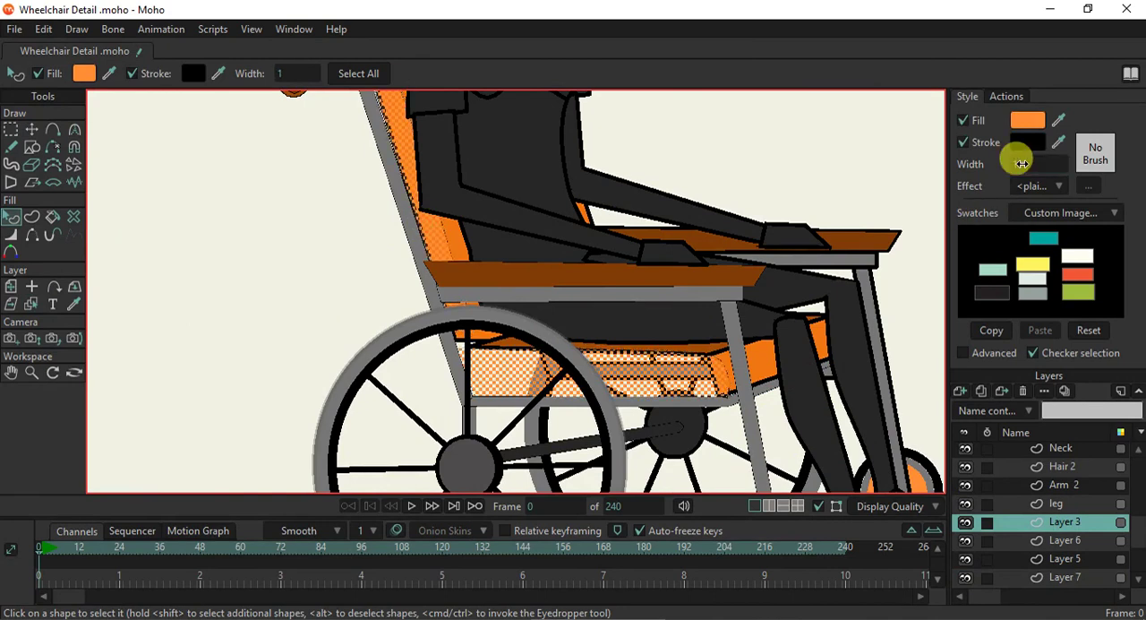
click(609, 129)
- Move the light orange backrest's upper rear corner point against the bend of the grey handle frame
scroll(357, 146, up, 2)
drag(373, 145, 447, 346)
scroll(443, 231, up, 3)
click(38, 130)
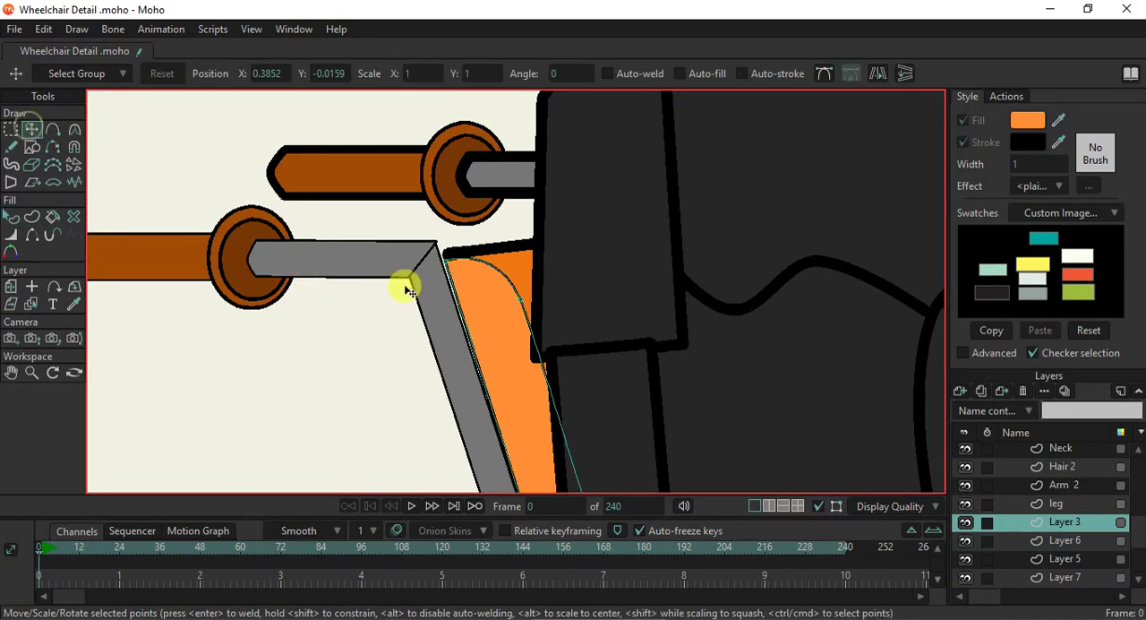
mouse_move(445, 261)
mouse_down()
mouse_move(470, 274)
mouse_move(443, 266)
mouse_up()
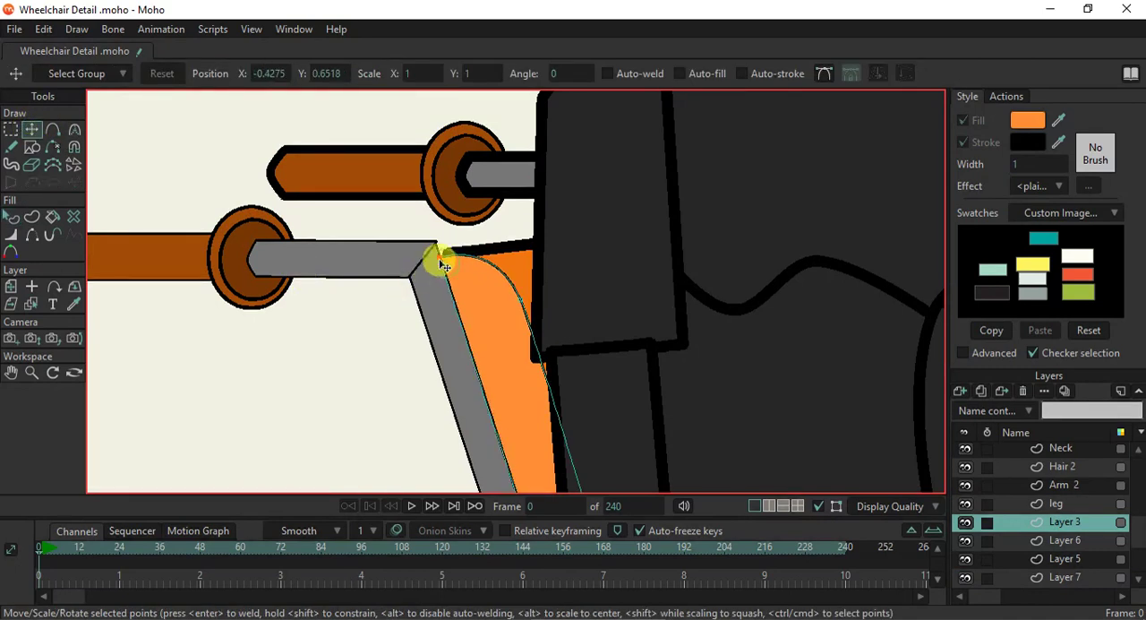
- Fit the seat cushion's lower rear corner to the frame joint and lower the backrest's bottom points to the cushion's top edge
scroll(504, 299, down, 5)
scroll(550, 353, up, 3)
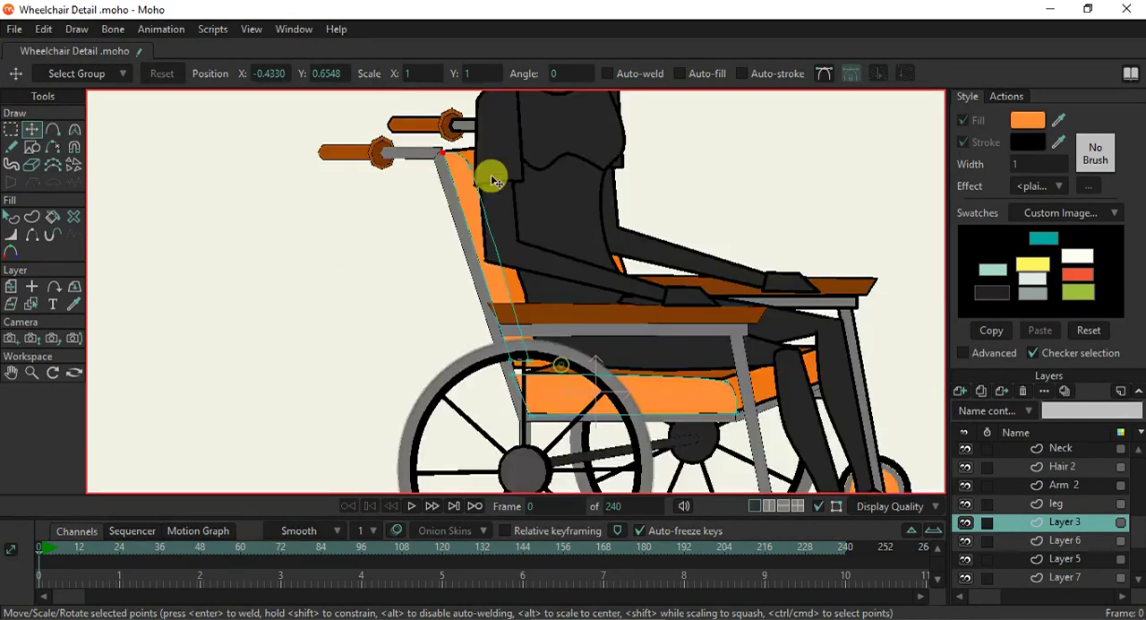
scroll(505, 299, up, 4)
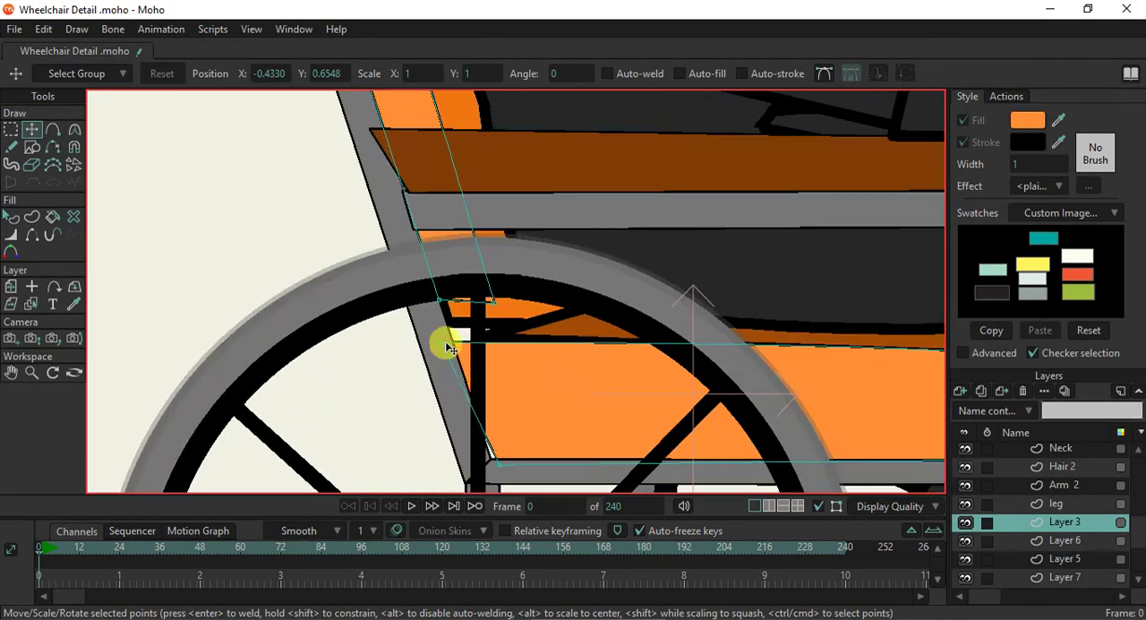
click(492, 467)
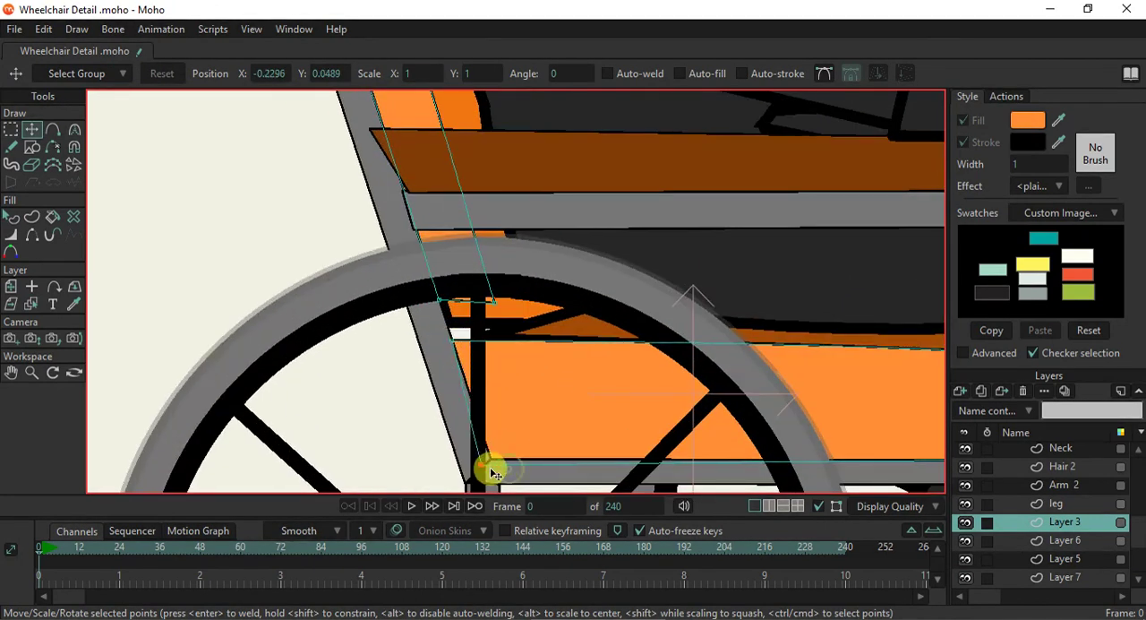
click(466, 357)
drag(463, 356, 488, 351)
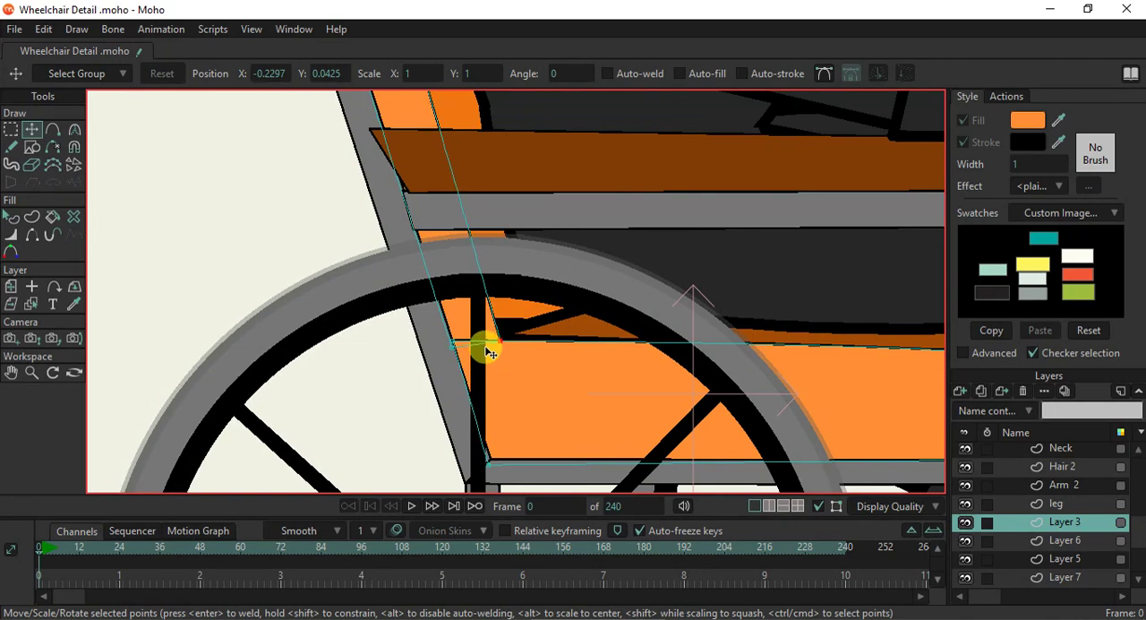
drag(489, 351, 468, 349)
scroll(470, 353, up, 5)
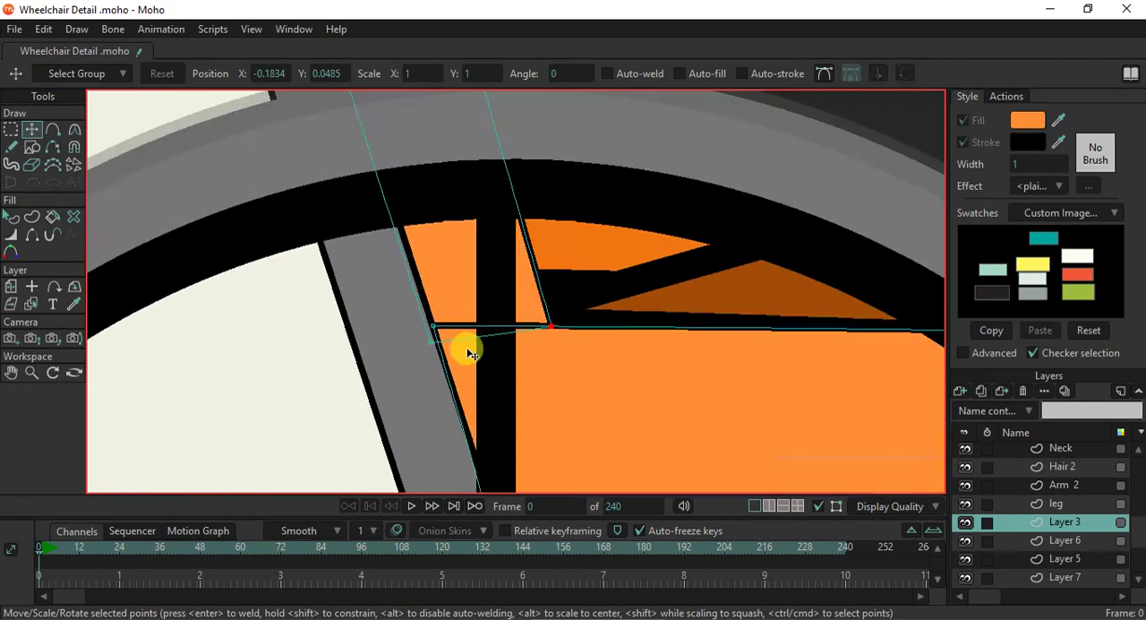
- Add a point on the seat cushion's top edge at the backrest's lower corner and hide the edge segment between backrest and seat
click(54, 131)
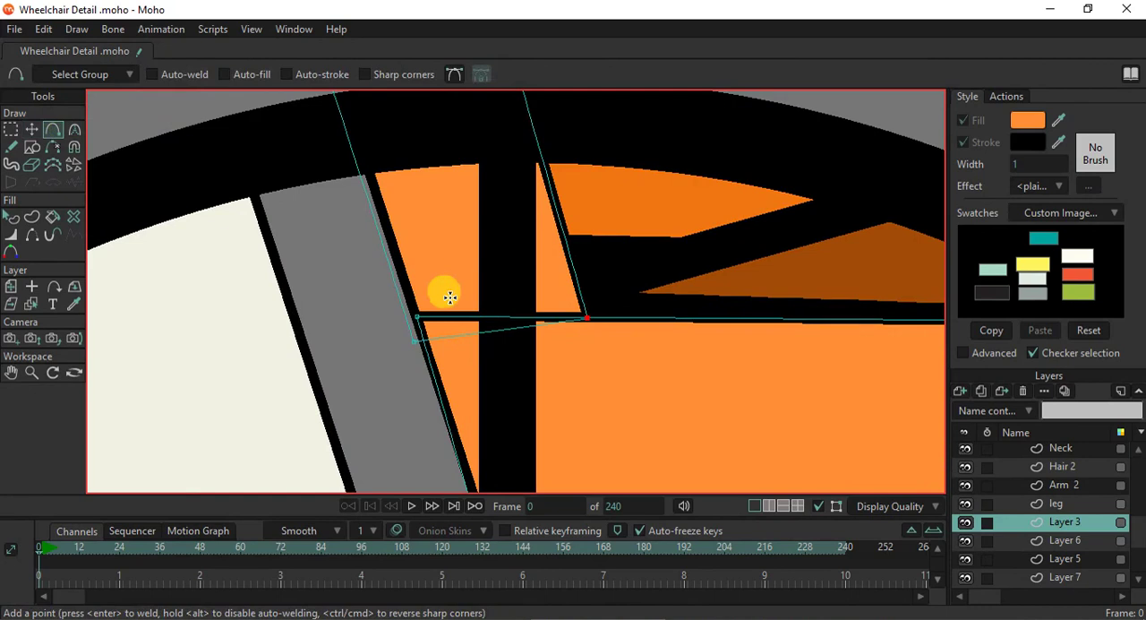
drag(481, 315, 583, 317)
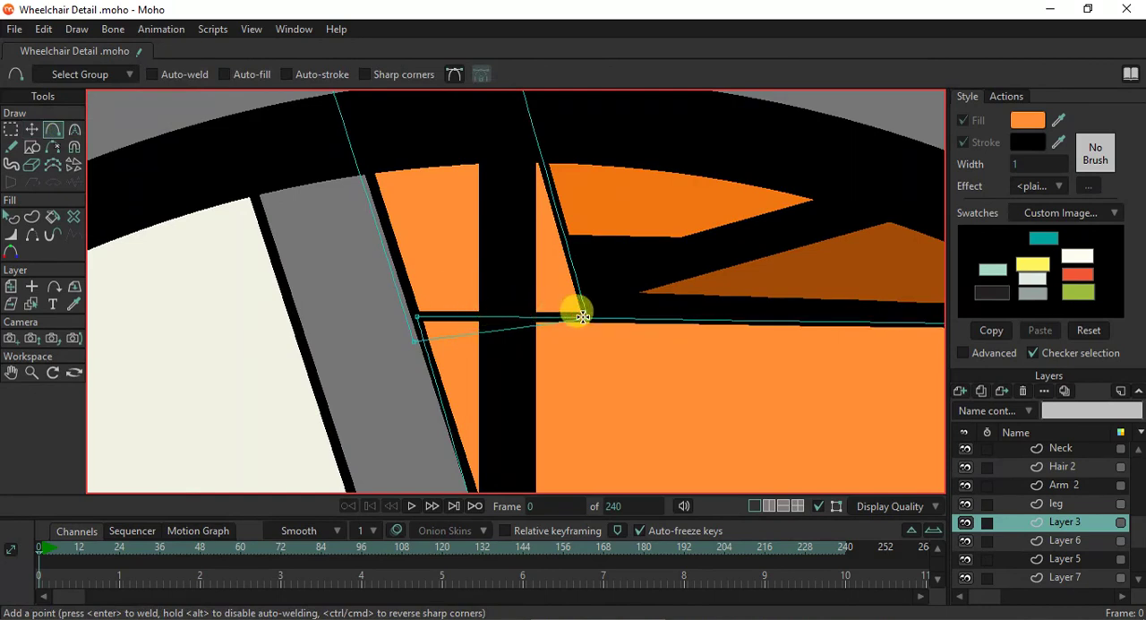
click(33, 234)
scroll(511, 302, down, 5)
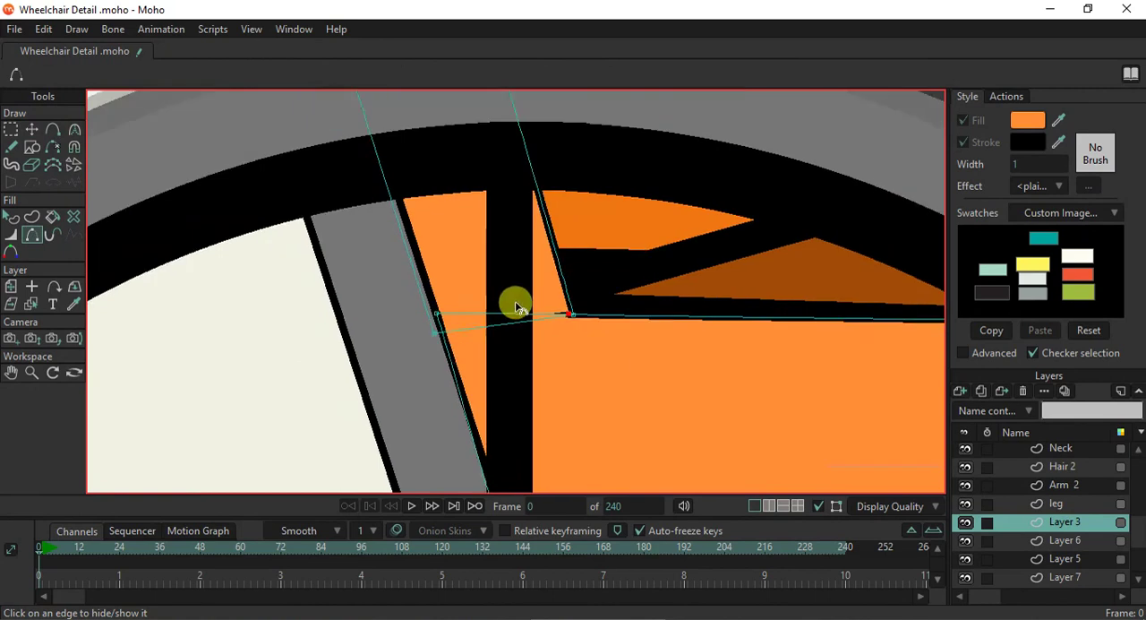
scroll(721, 370, down, 1)
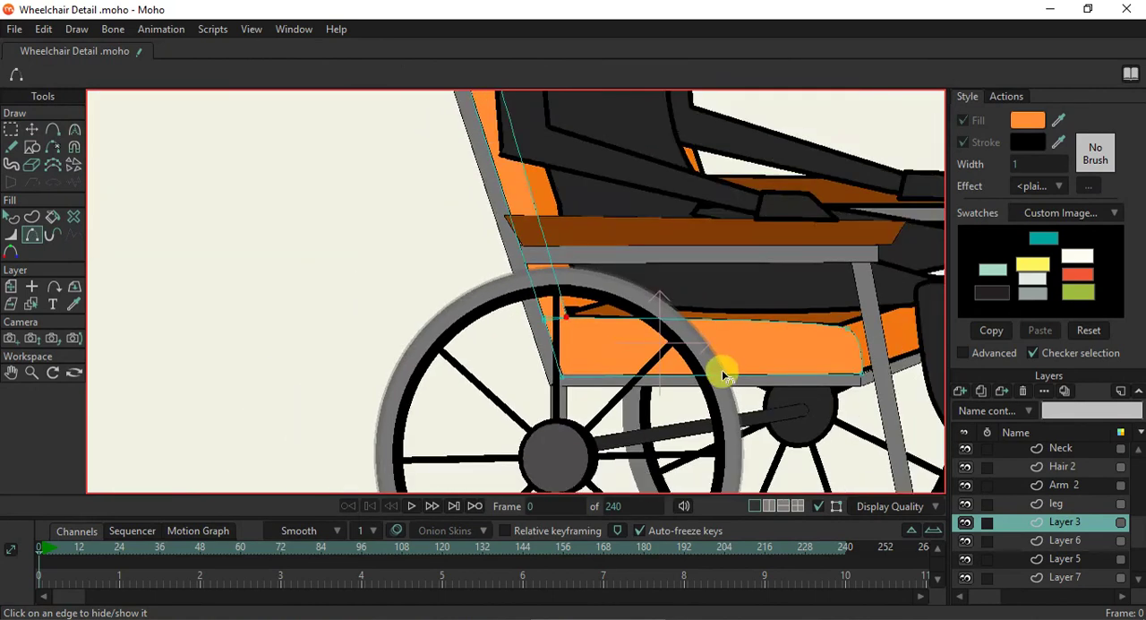
- Switch to the layer of the darker orange backrest panel and set the panel's stroke width to 1
scroll(873, 357, up, 2)
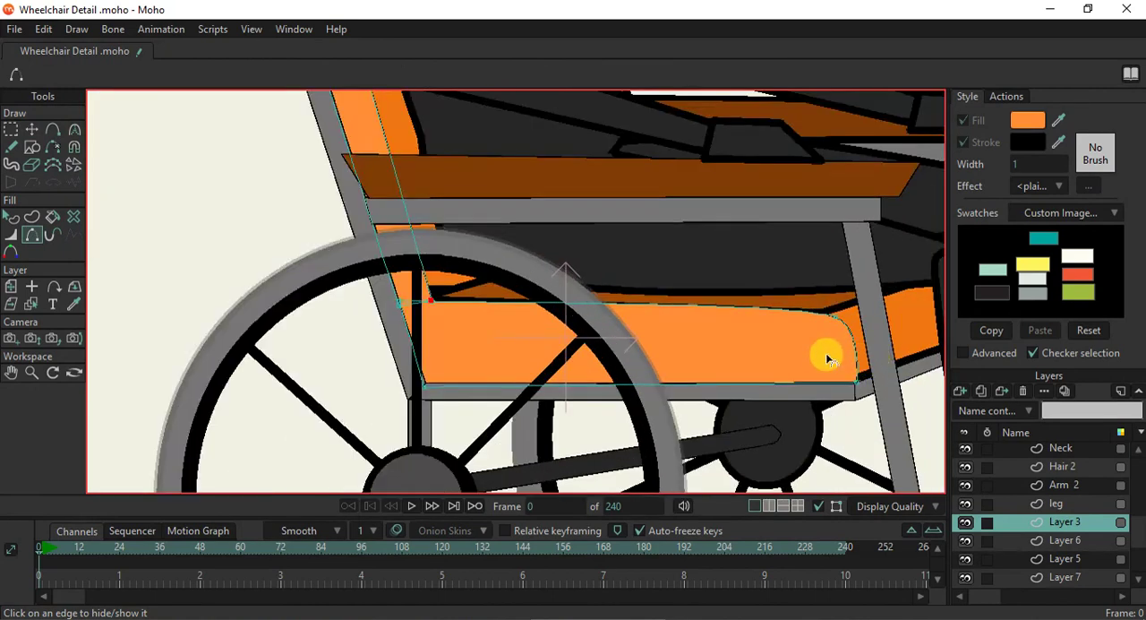
scroll(825, 356, down, 5)
drag(794, 372, 647, 423)
scroll(473, 192, up, 3)
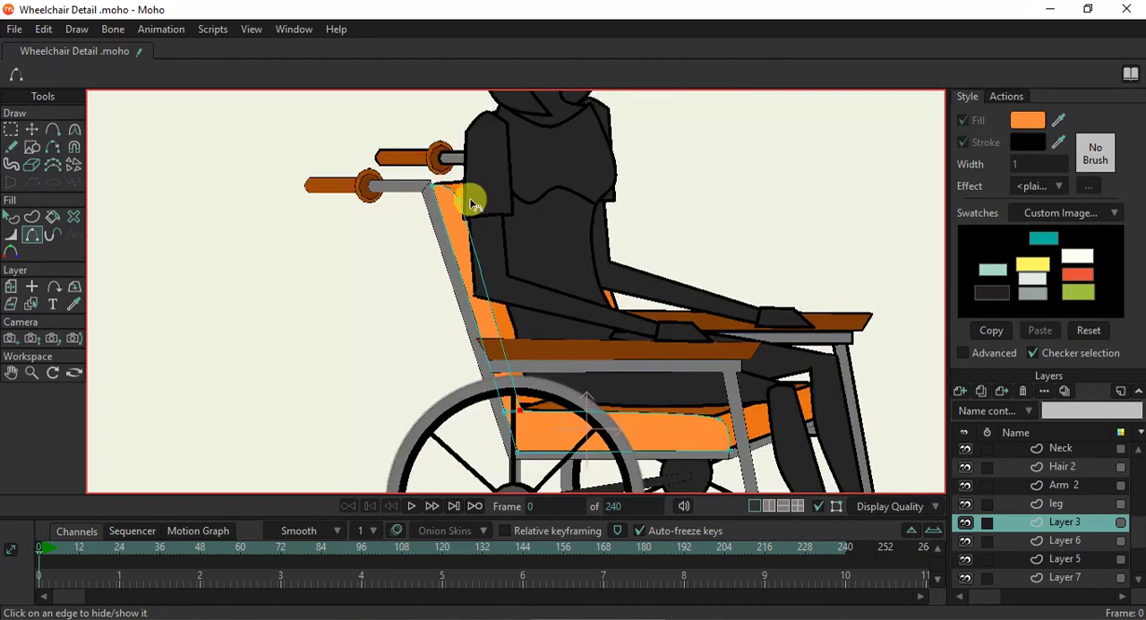
click(31, 303)
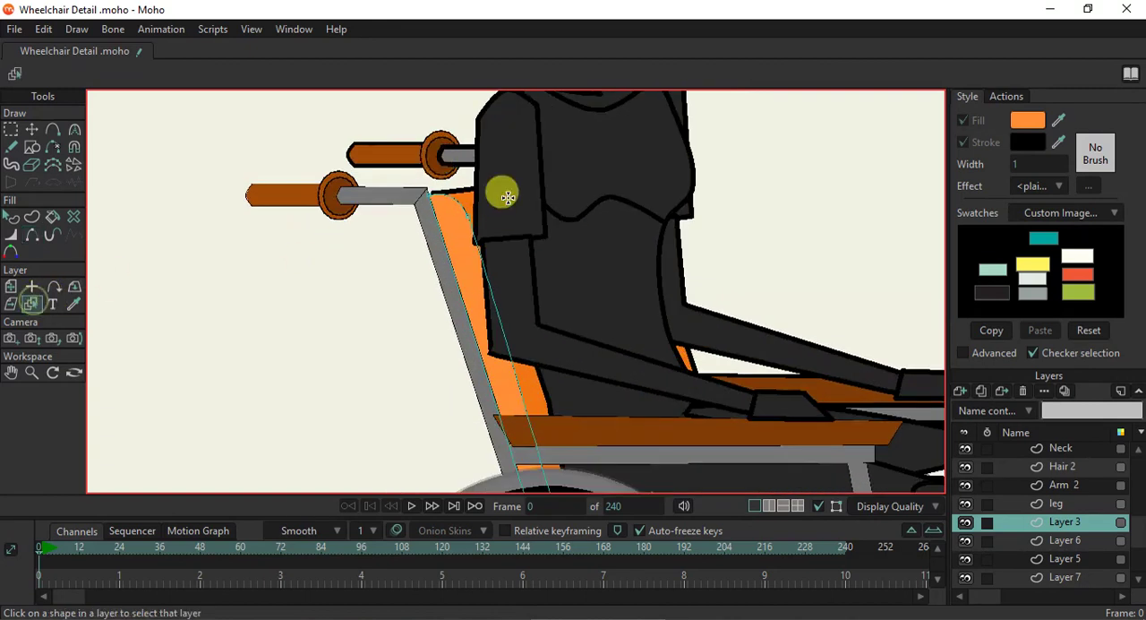
click(499, 222)
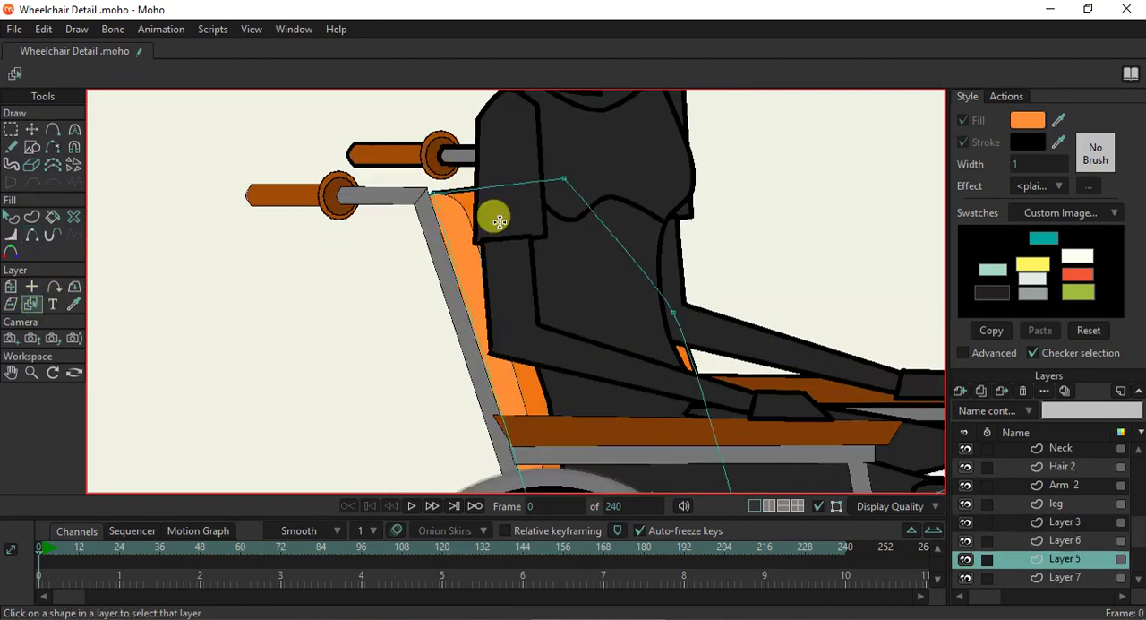
click(12, 217)
click(452, 213)
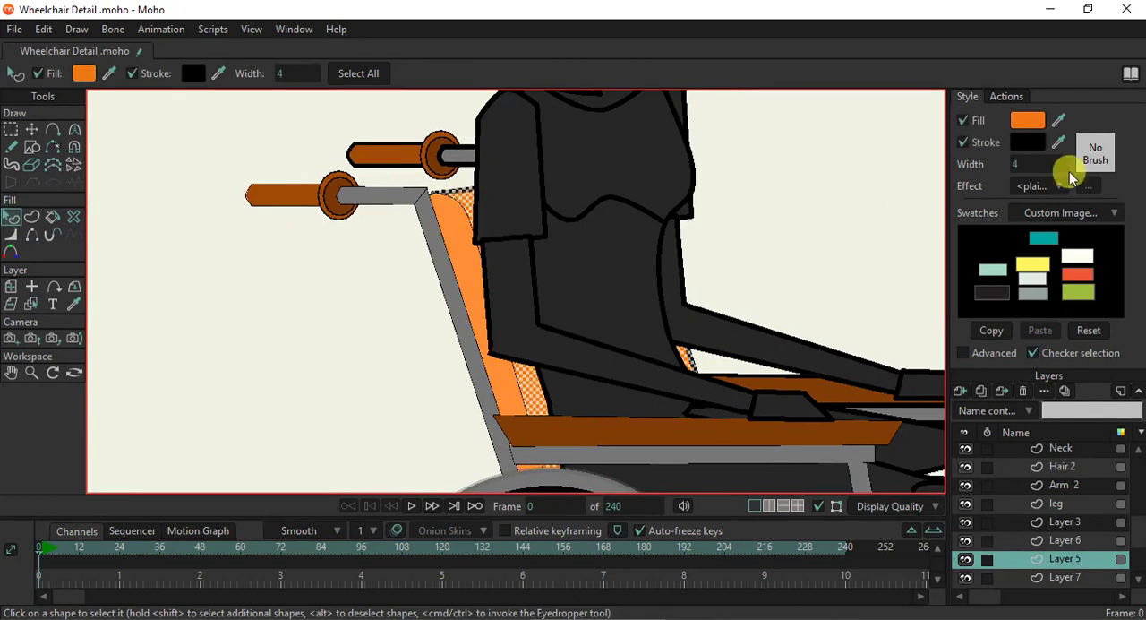
click(1037, 164)
text(1)
key(Return)
click(720, 191)
- Lower the darker orange backrest panel's bottom rear corner so it tucks behind the seat cushion
scroll(538, 313, down, 5)
drag(540, 397, 488, 252)
scroll(605, 341, up, 6)
scroll(605, 340, up, 2)
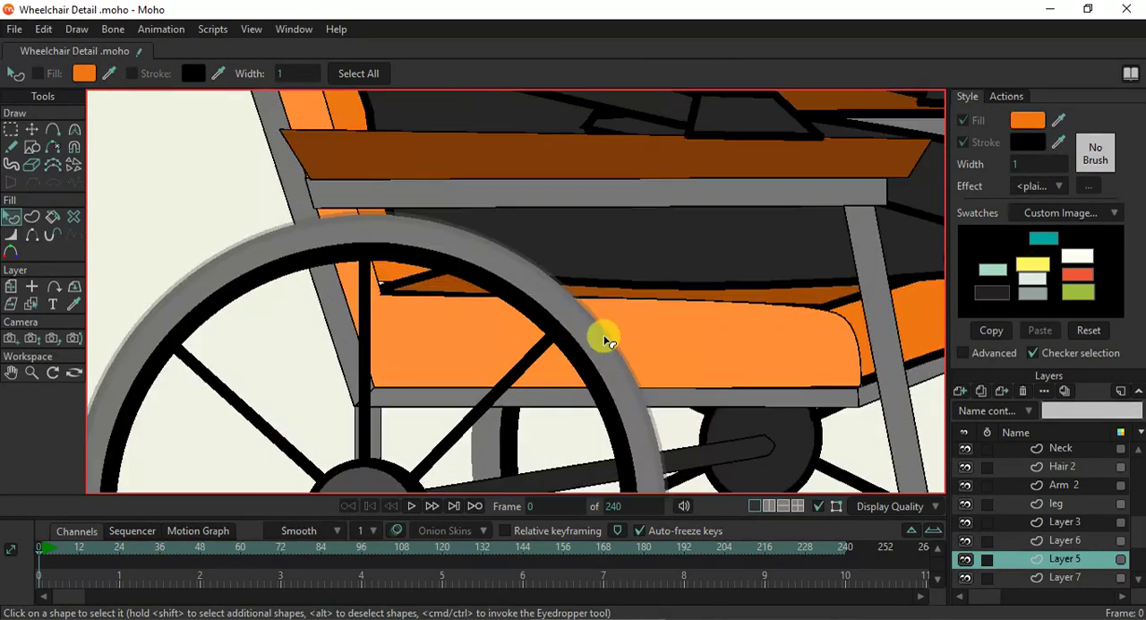
scroll(422, 299, up, 2)
click(374, 270)
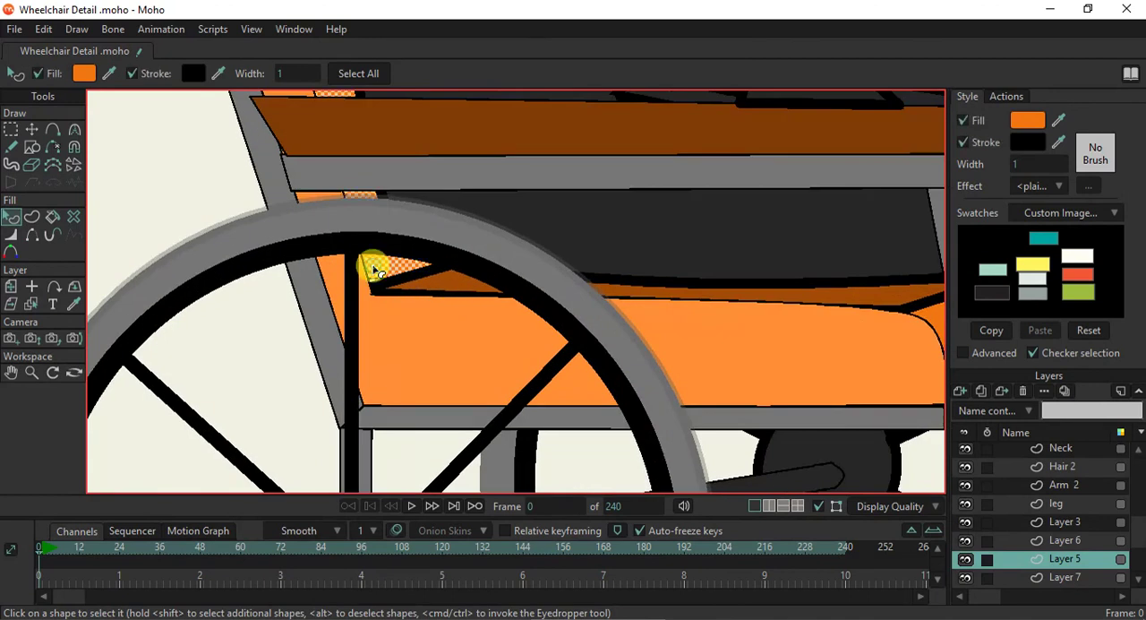
click(32, 130)
click(320, 271)
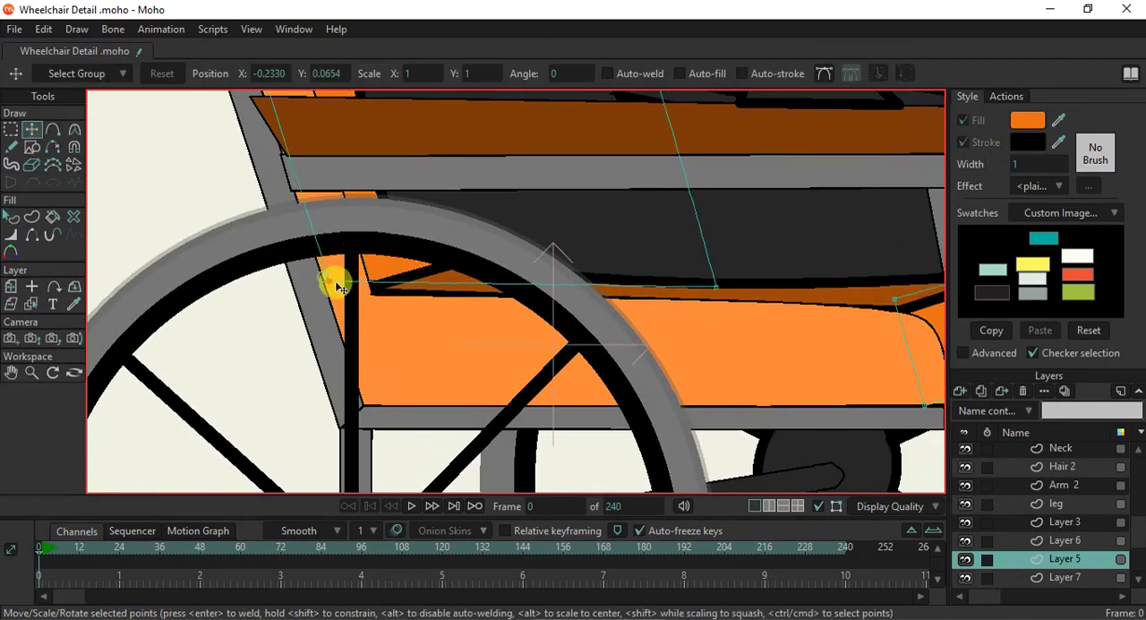
scroll(681, 317, down, 2)
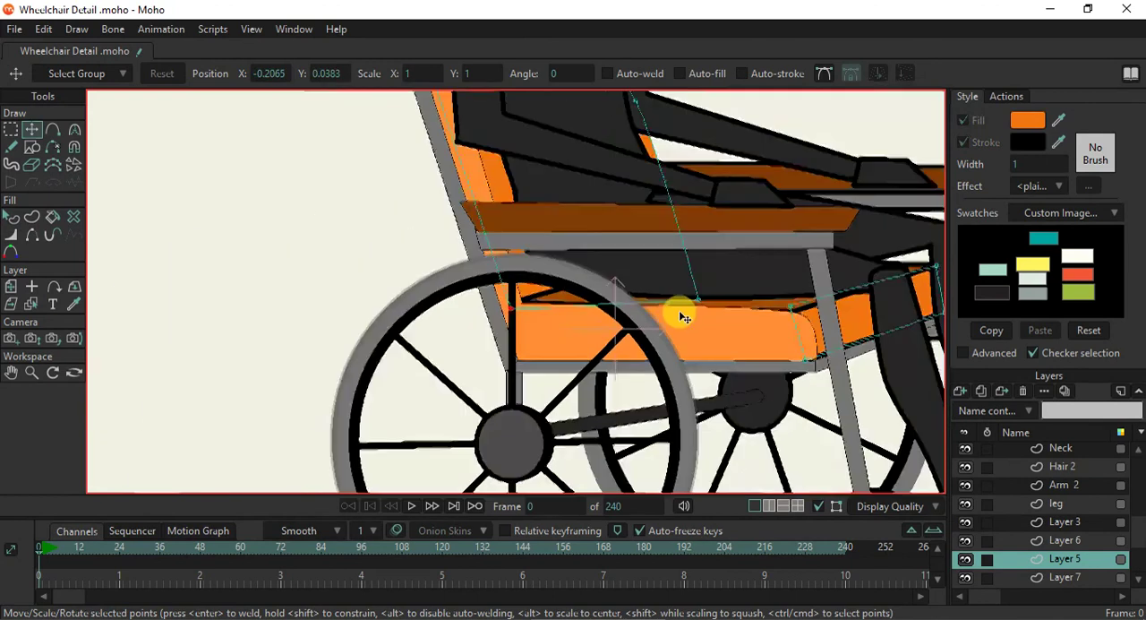
- Render the current frame to check the whole wheelchair, and close the render preview
scroll(680, 312, down, 2)
drag(676, 250, 692, 368)
scroll(692, 360, down, 2)
scroll(692, 363, down, 3)
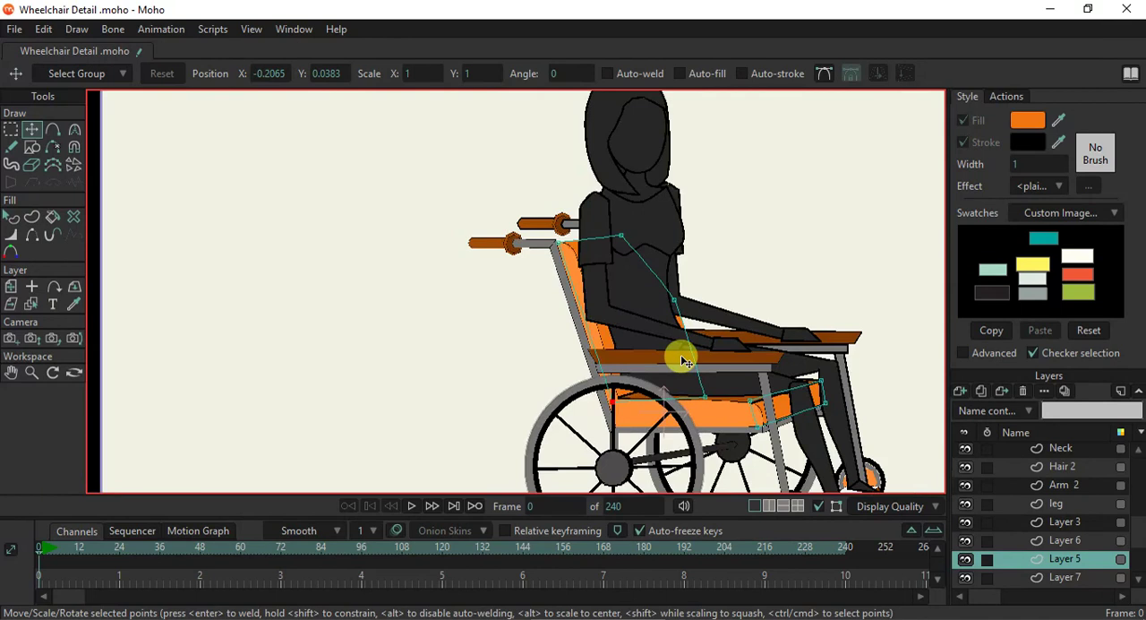
key(ctrl+r)
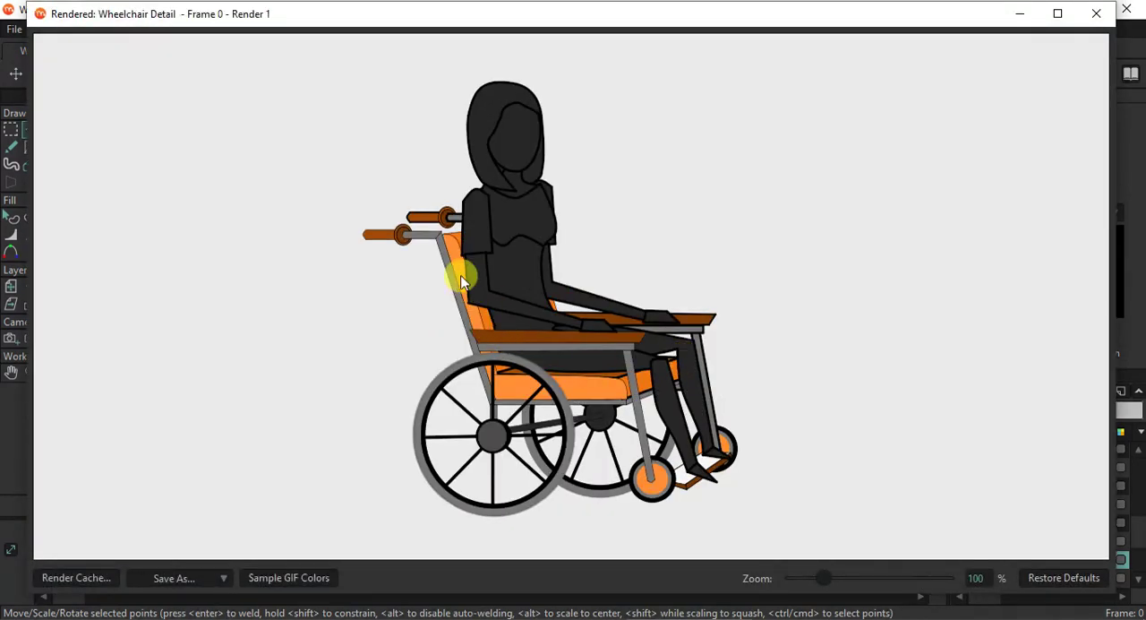
click(1096, 17)
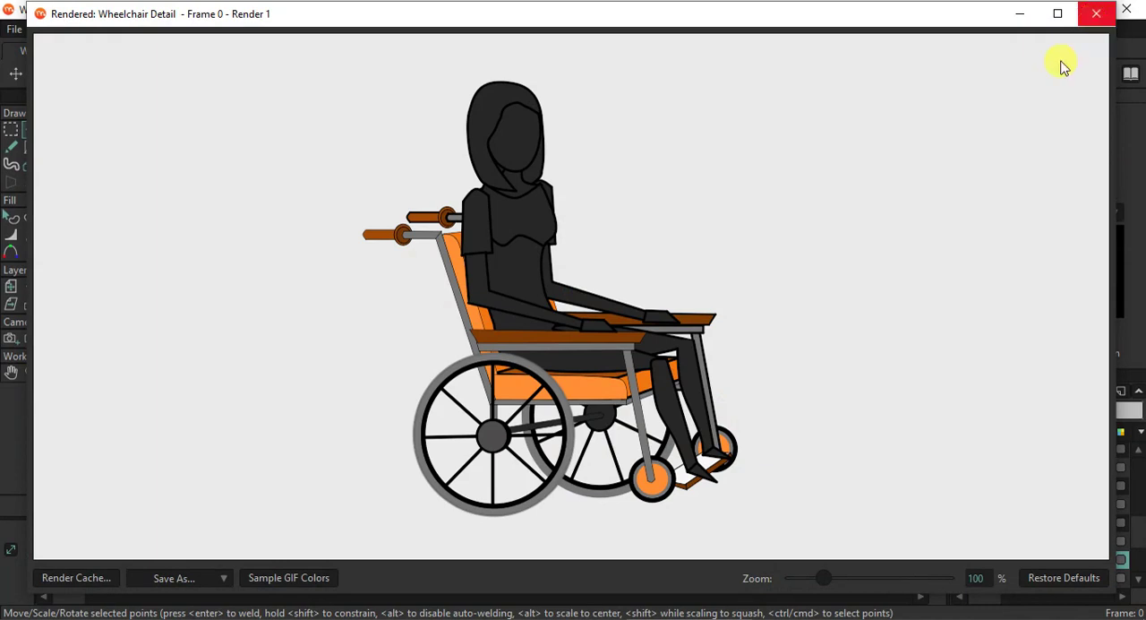
click(1073, 582)
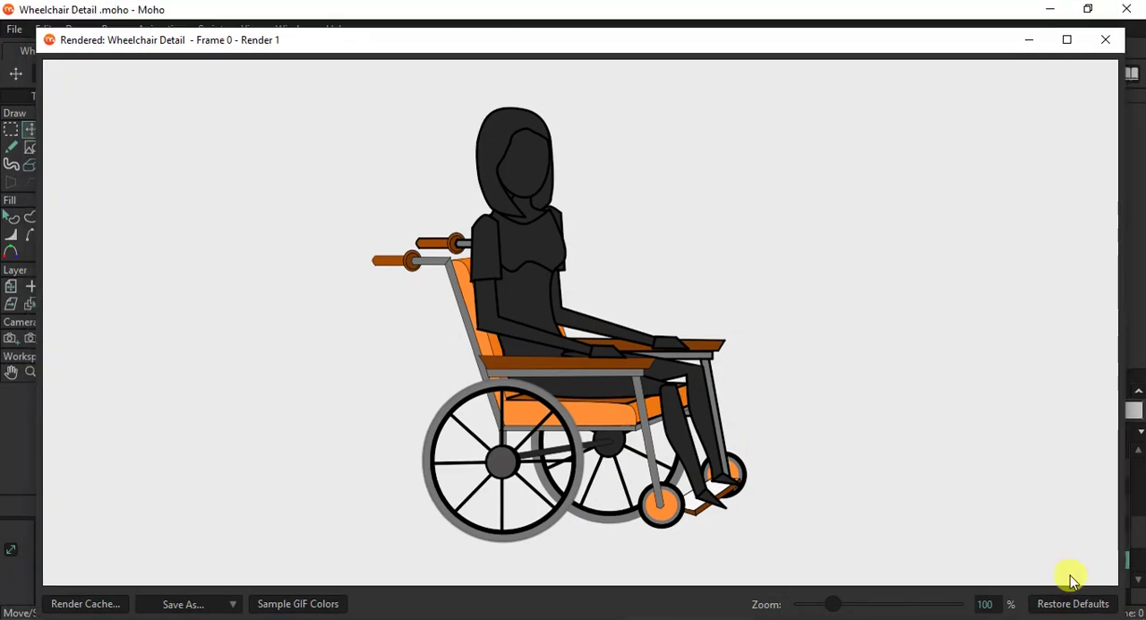
click(1105, 40)
- Switch to the near handle's layer and turn off the stroke of the dark brown inner disc on the grip's collar
scroll(532, 248, up, 6)
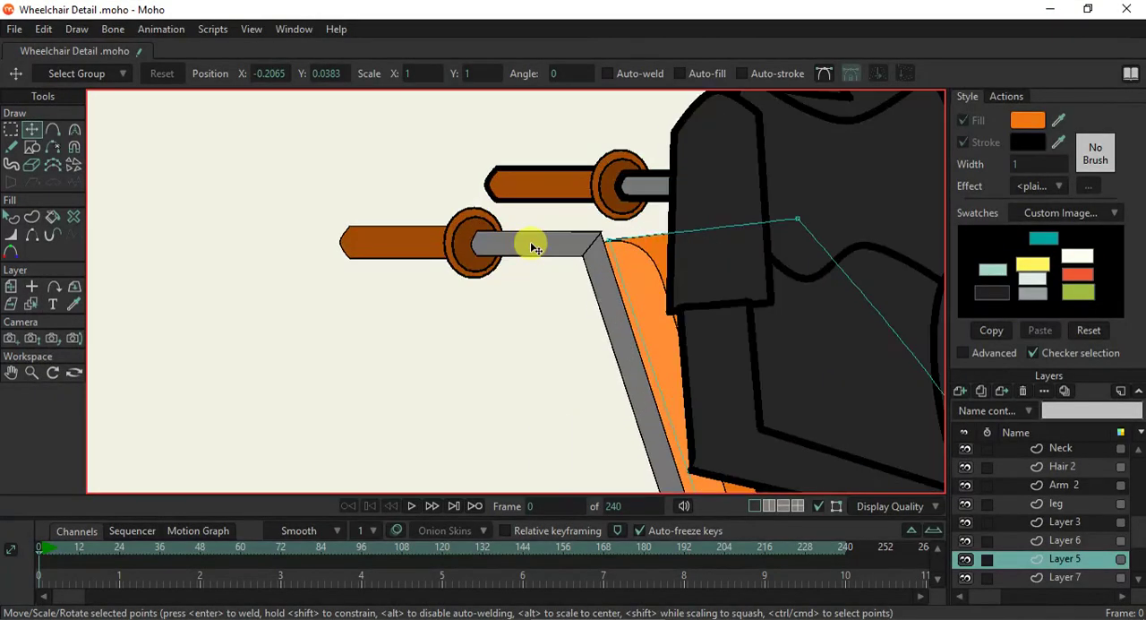
click(31, 303)
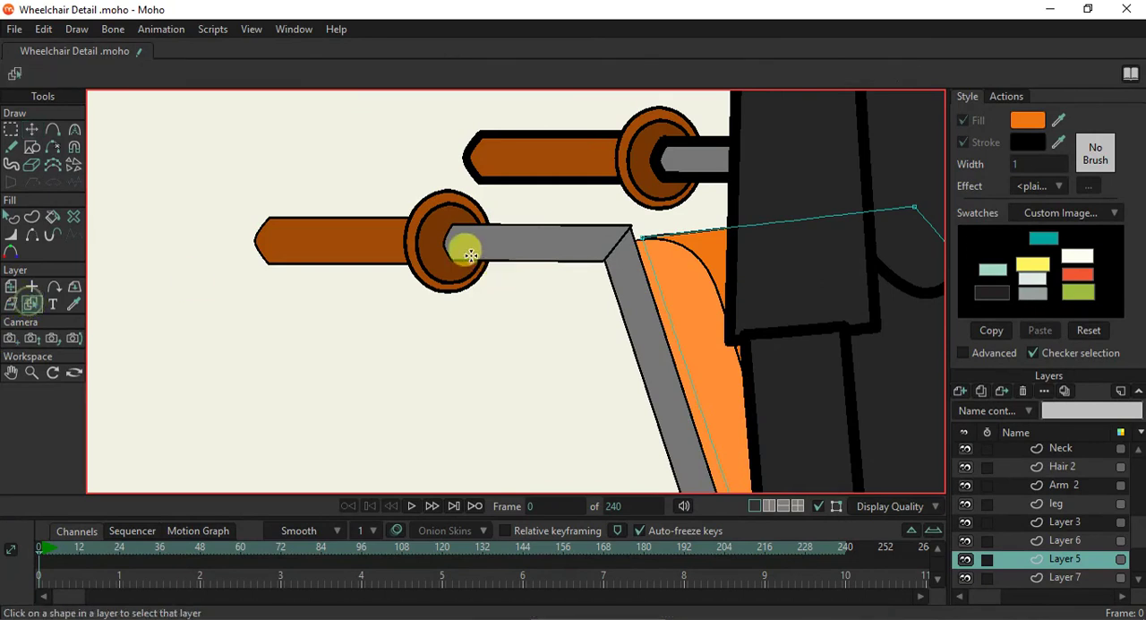
click(430, 248)
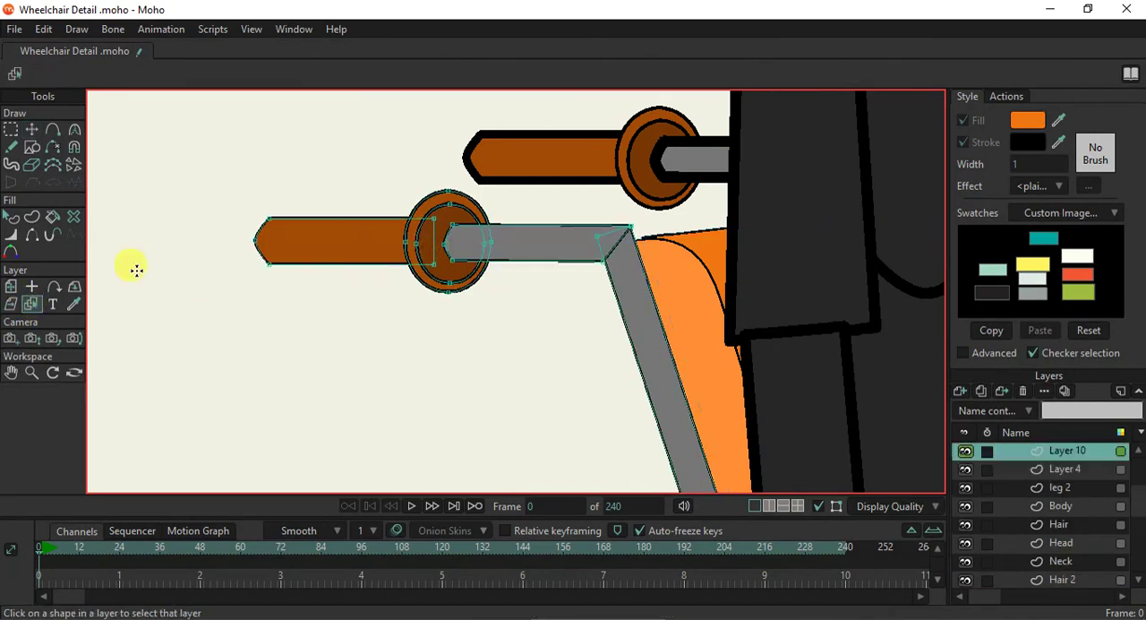
click(11, 218)
click(435, 237)
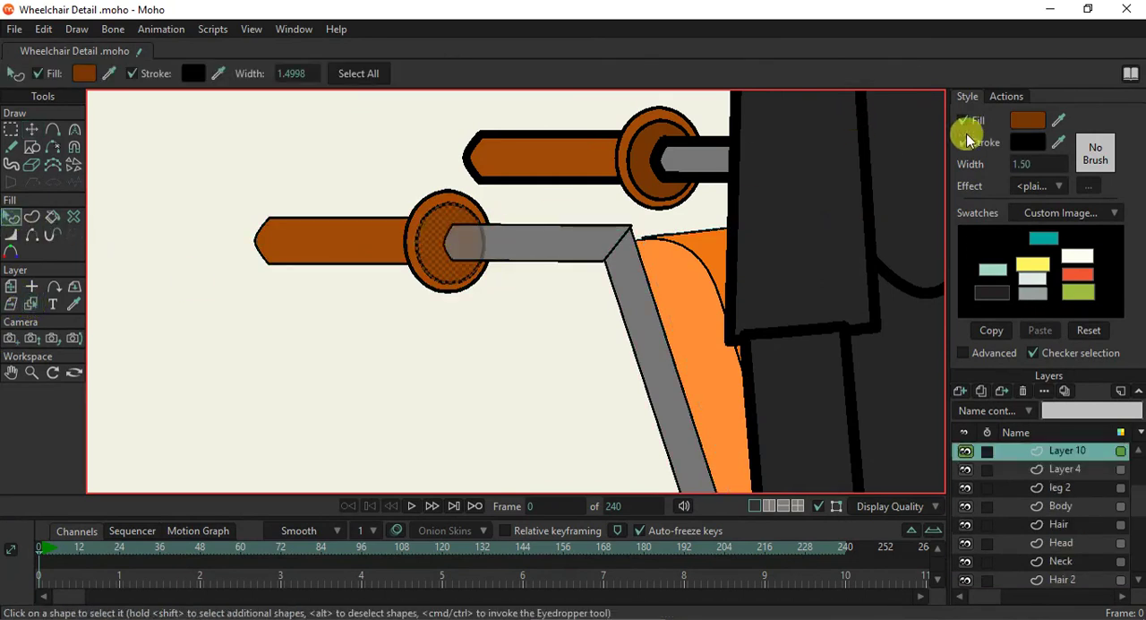
click(538, 200)
scroll(517, 250, down, 4)
scroll(515, 255, up, 5)
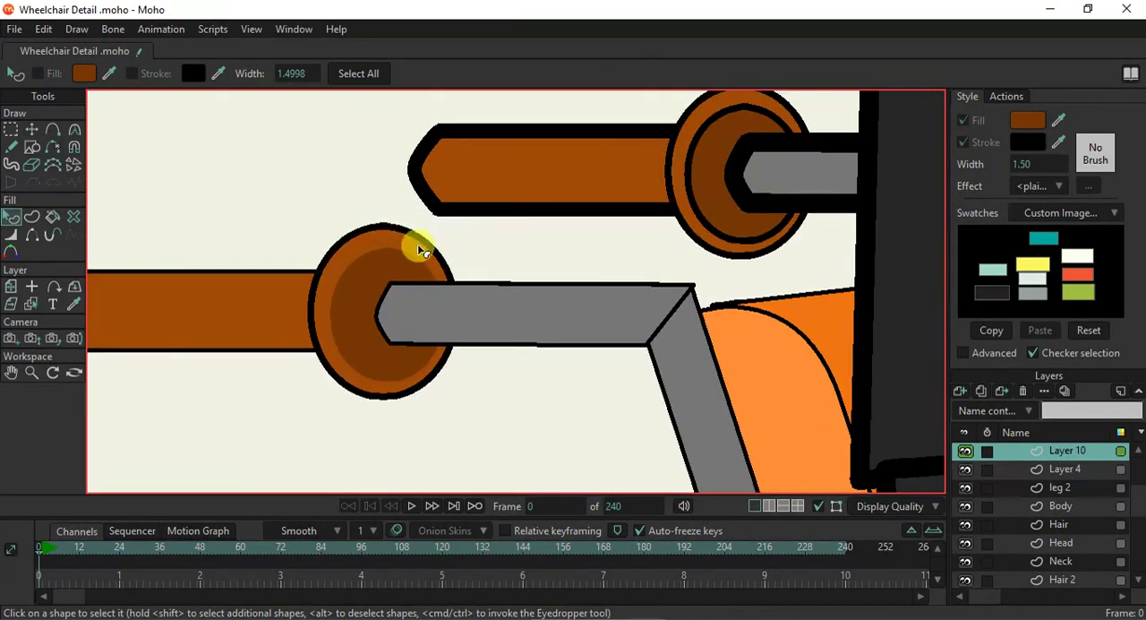
- Set the stroke width of the near handle's outer collar disc to 1
click(435, 250)
double_click(1025, 164)
text(1)
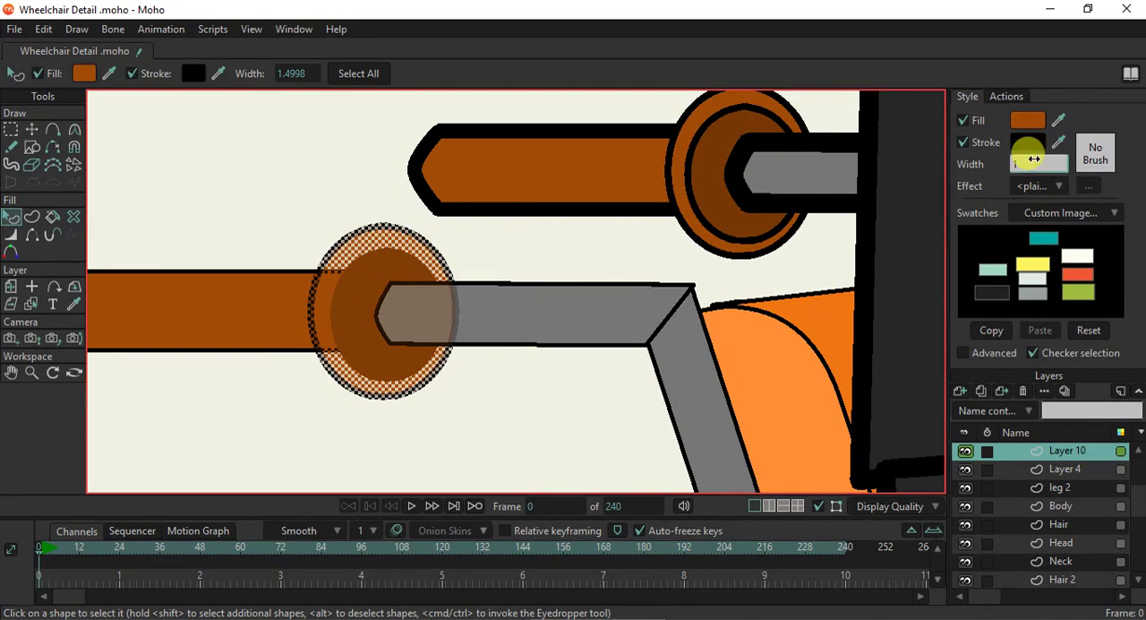
key(Return)
click(573, 264)
scroll(570, 267, down, 5)
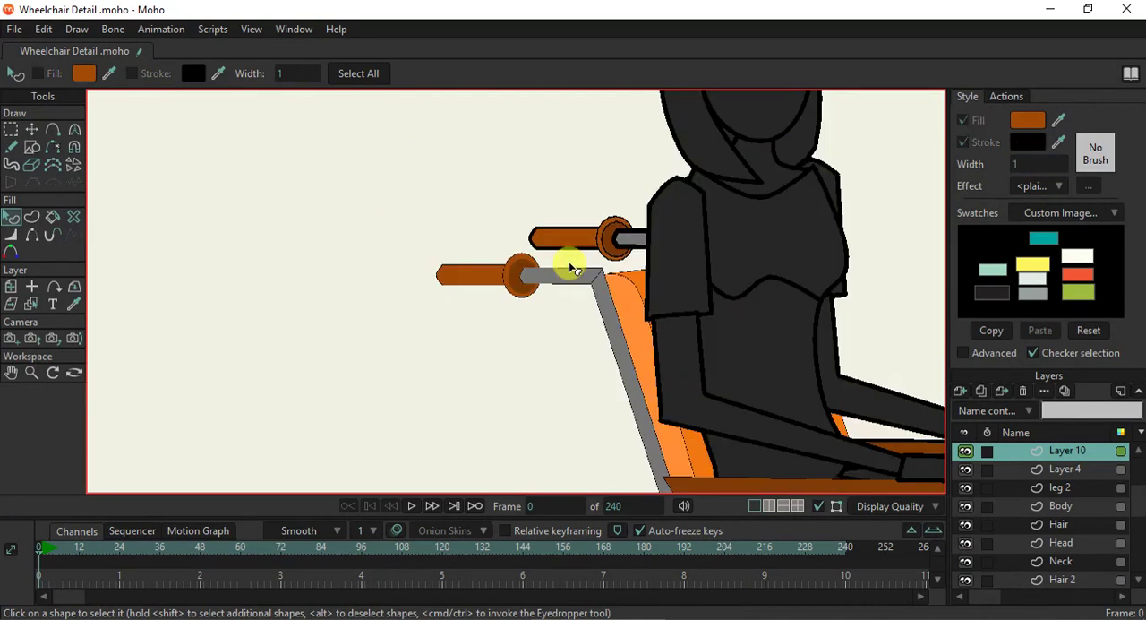
- Curve the grey handle tube's upper corner at the backrest post and hide the edge dividing tube and post
scroll(607, 287, up, 5)
scroll(606, 287, down, 4)
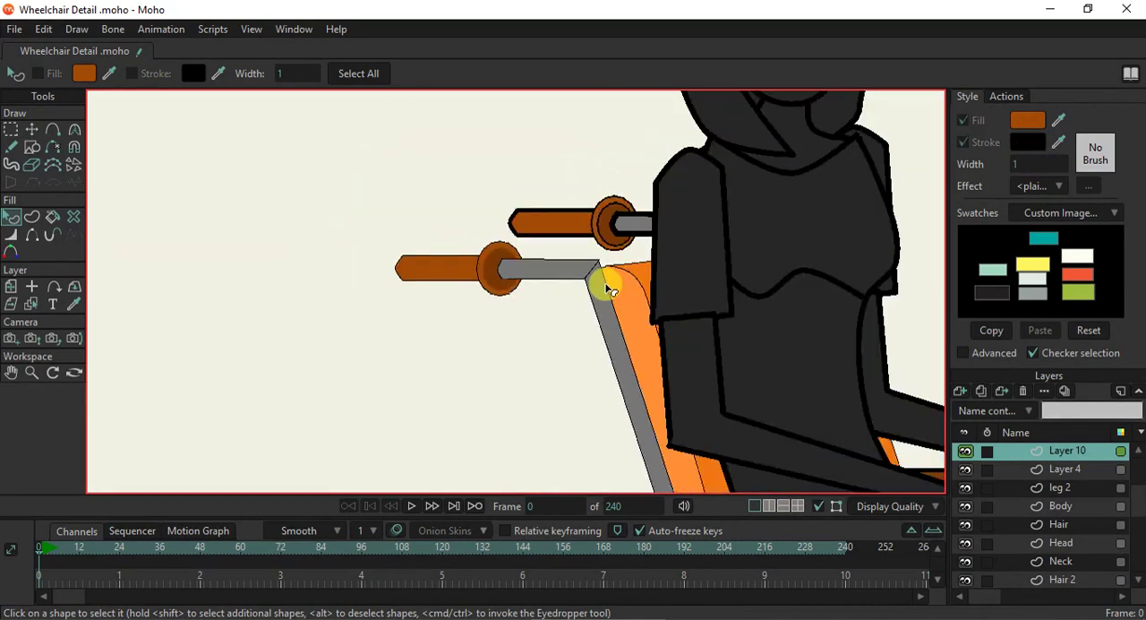
scroll(606, 287, up, 6)
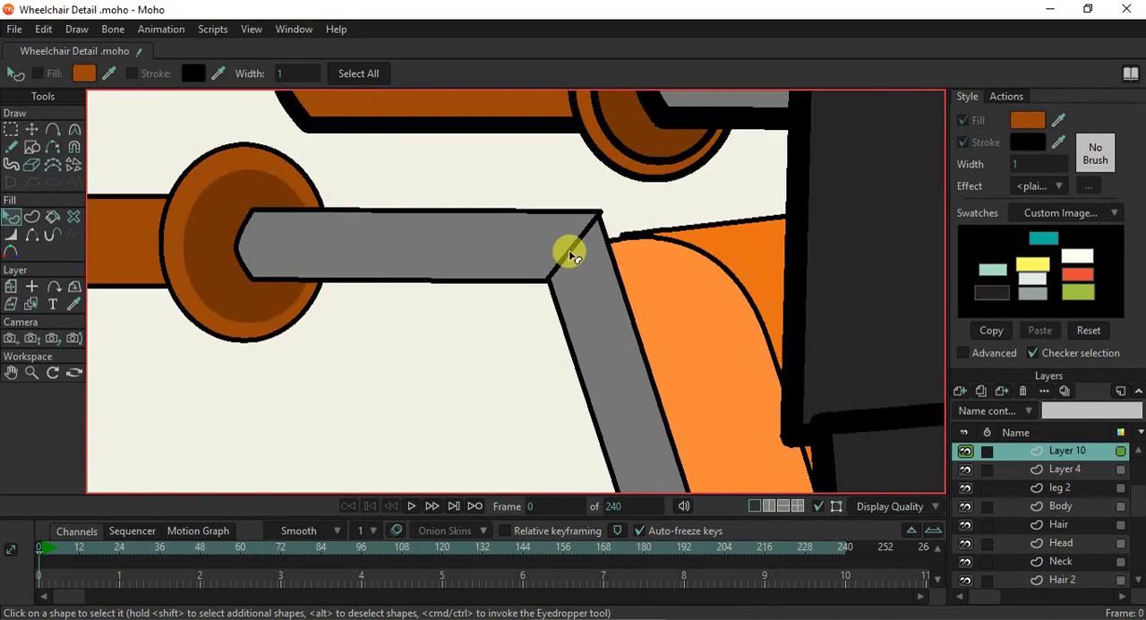
click(30, 303)
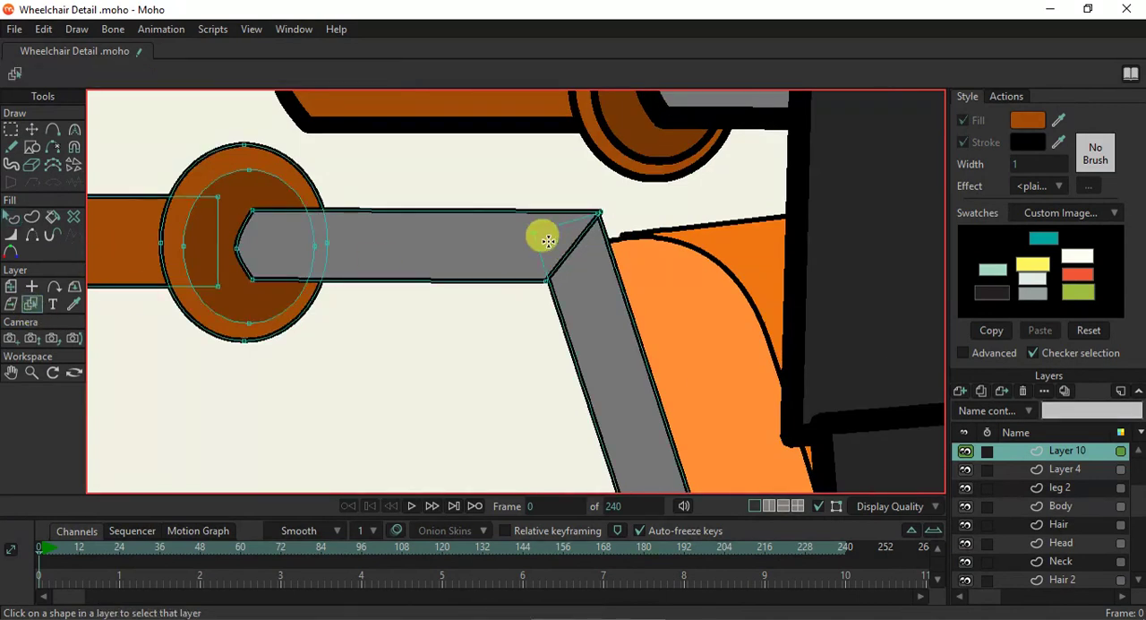
click(74, 129)
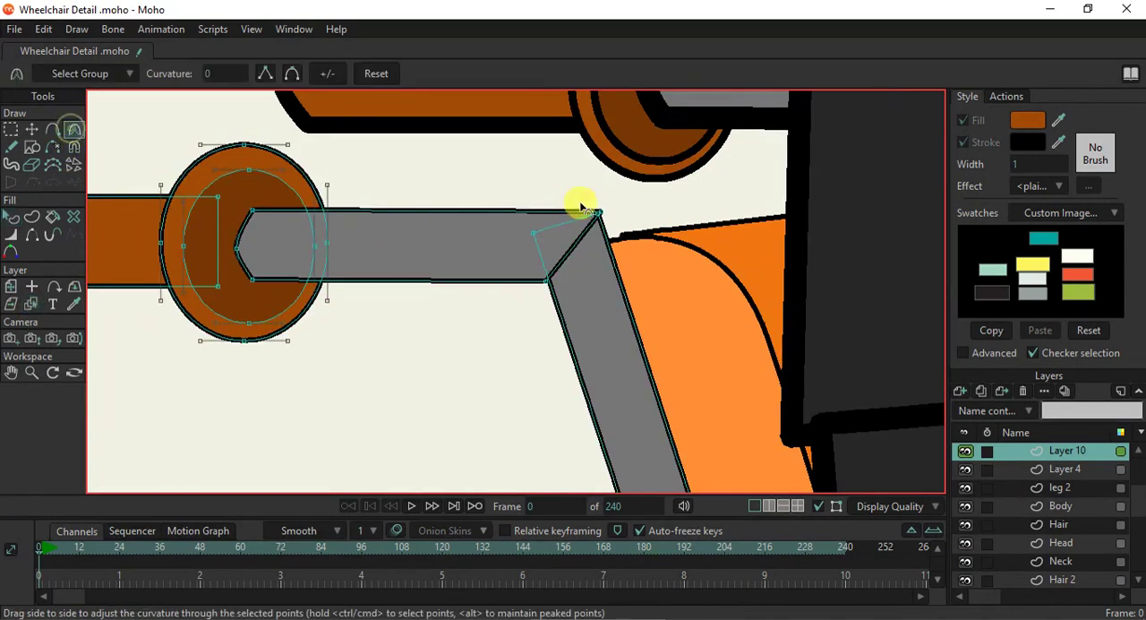
scroll(600, 215, up, 3)
drag(604, 215, 676, 240)
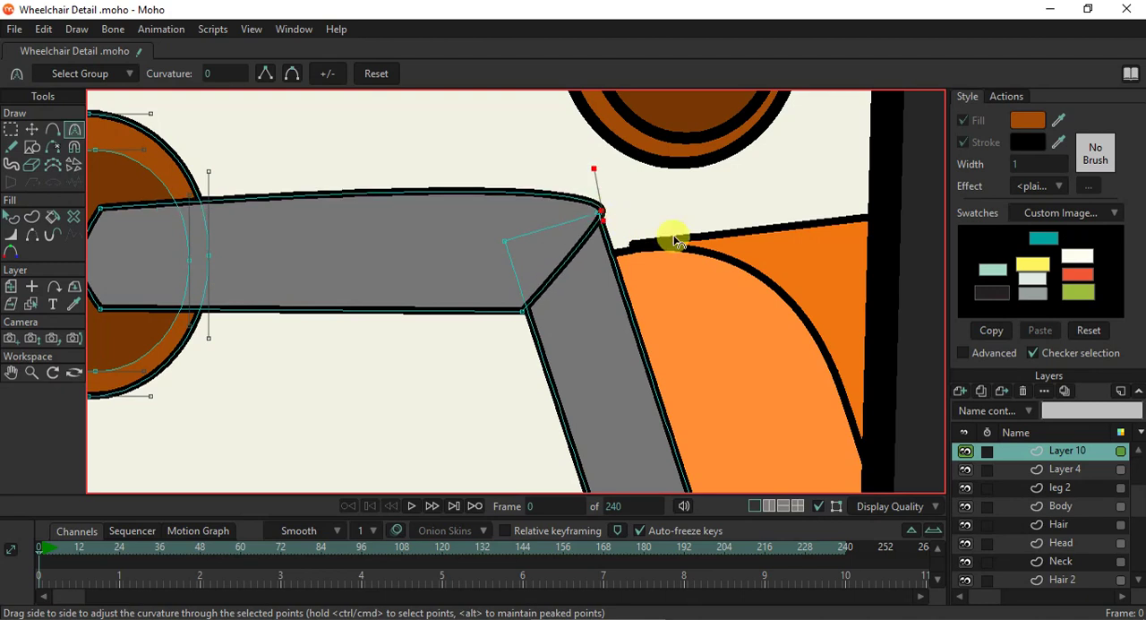
mouse_move(607, 228)
mouse_down()
mouse_move(634, 240)
mouse_move(642, 350)
mouse_move(604, 235)
mouse_up()
drag(591, 188, 520, 190)
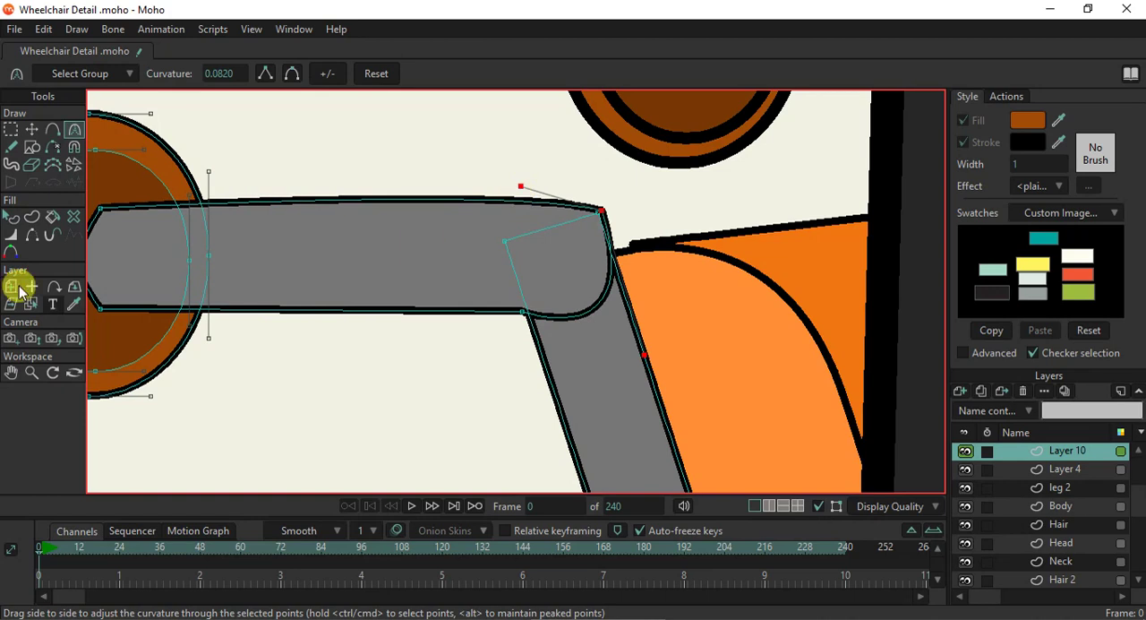
click(34, 236)
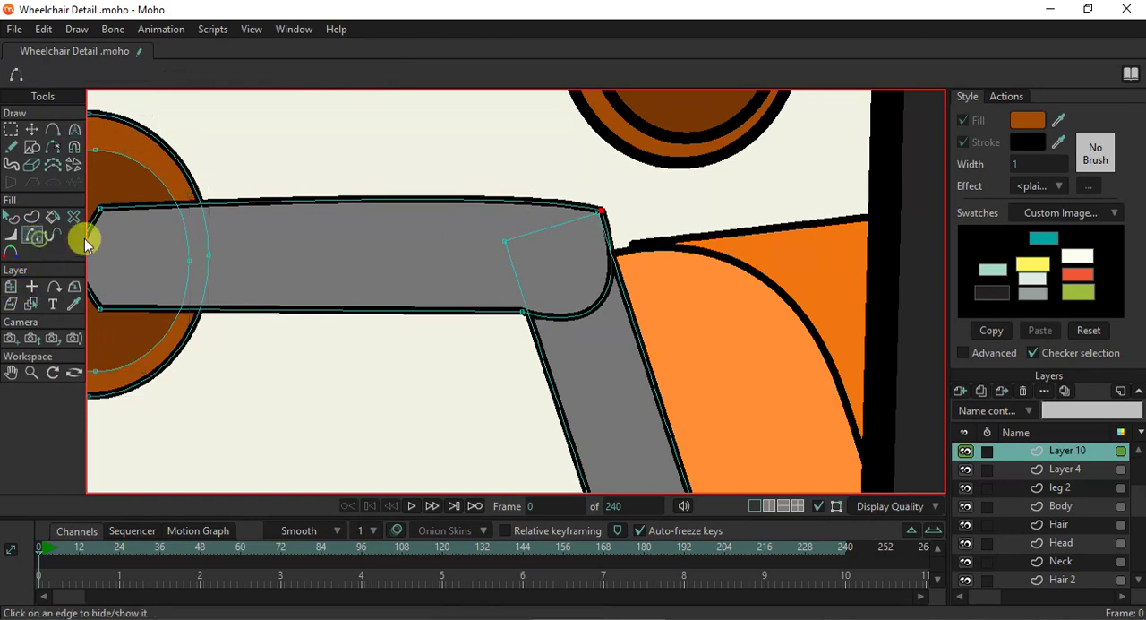
click(553, 318)
- Move the backrest post's top corner outward and curve it so the tube and post form a smooth rounded elbow
click(32, 137)
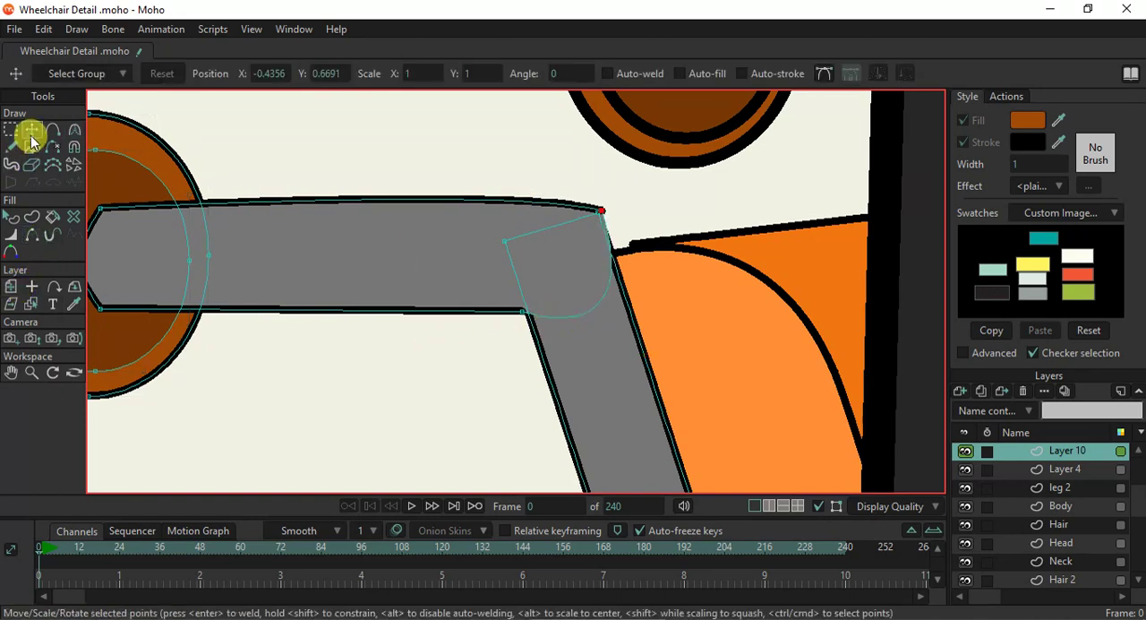
scroll(603, 208, up, 2)
drag(604, 208, 642, 253)
key(c)
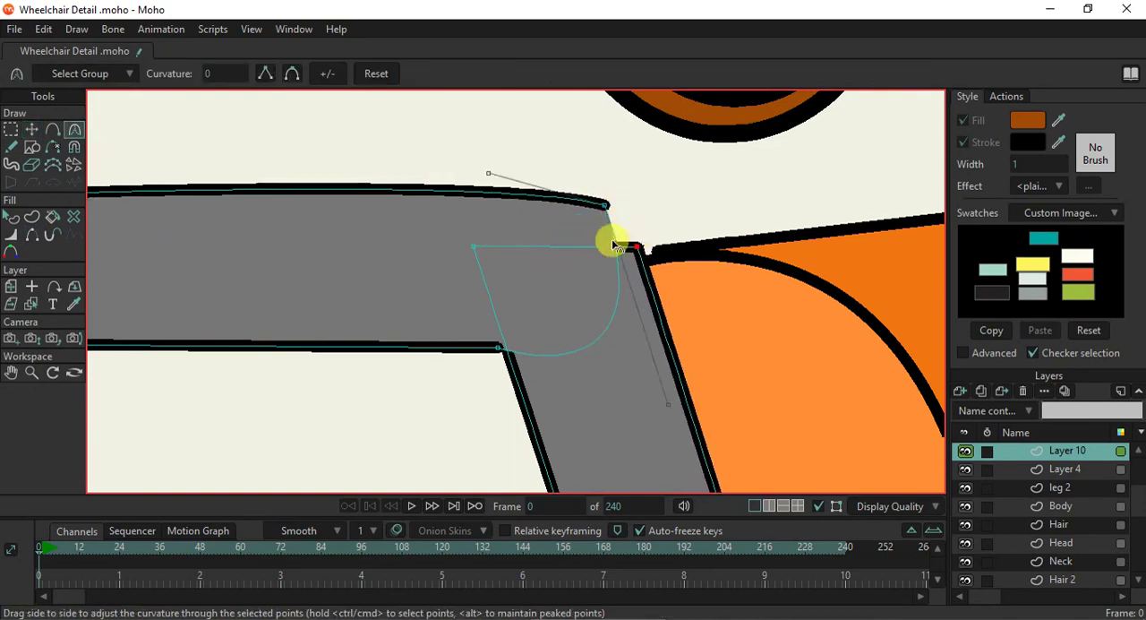
drag(641, 250, 649, 228)
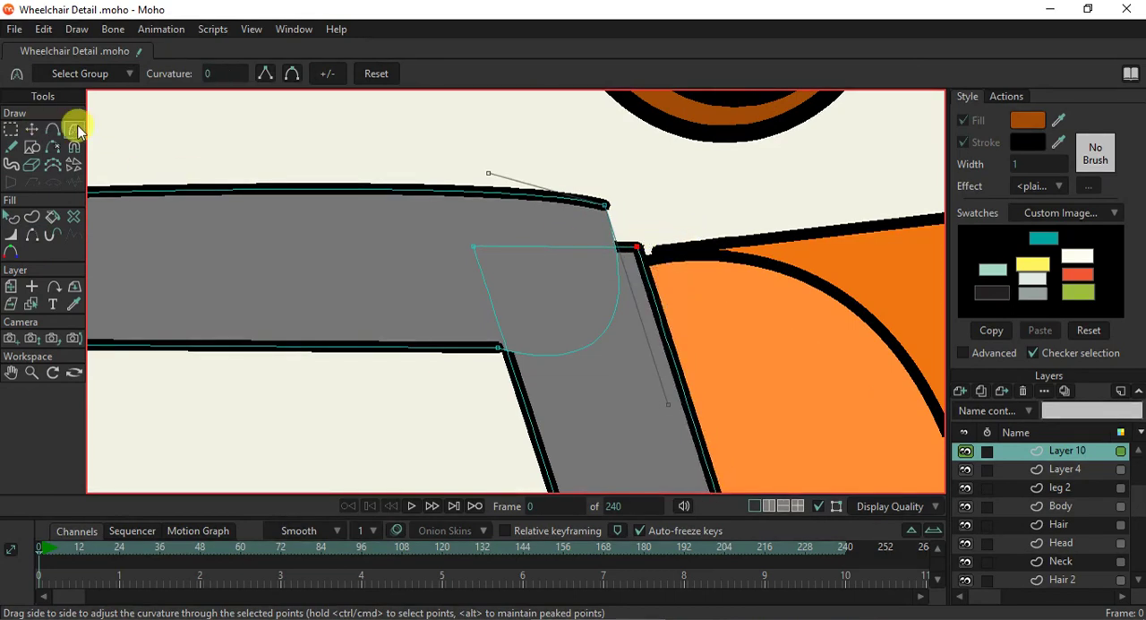
drag(635, 248, 589, 143)
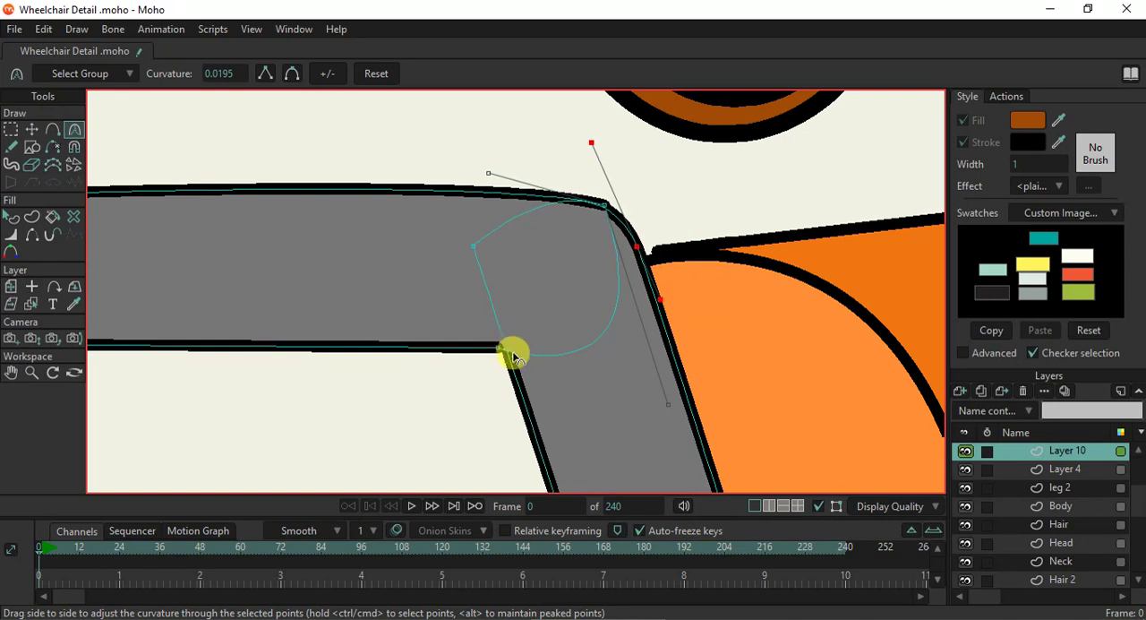
scroll(514, 357, up, 1)
click(32, 130)
drag(624, 177, 612, 172)
click(502, 353)
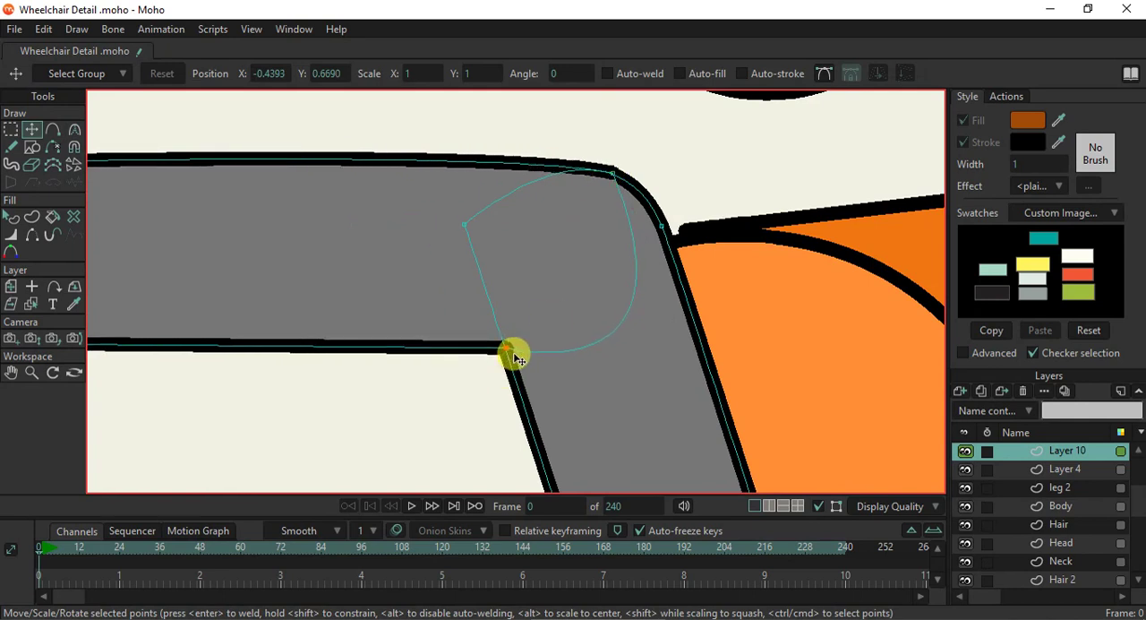
- Render the current frame to check the handle elbow, and close the render preview
scroll(522, 351, down, 1)
key(ctrl+r)
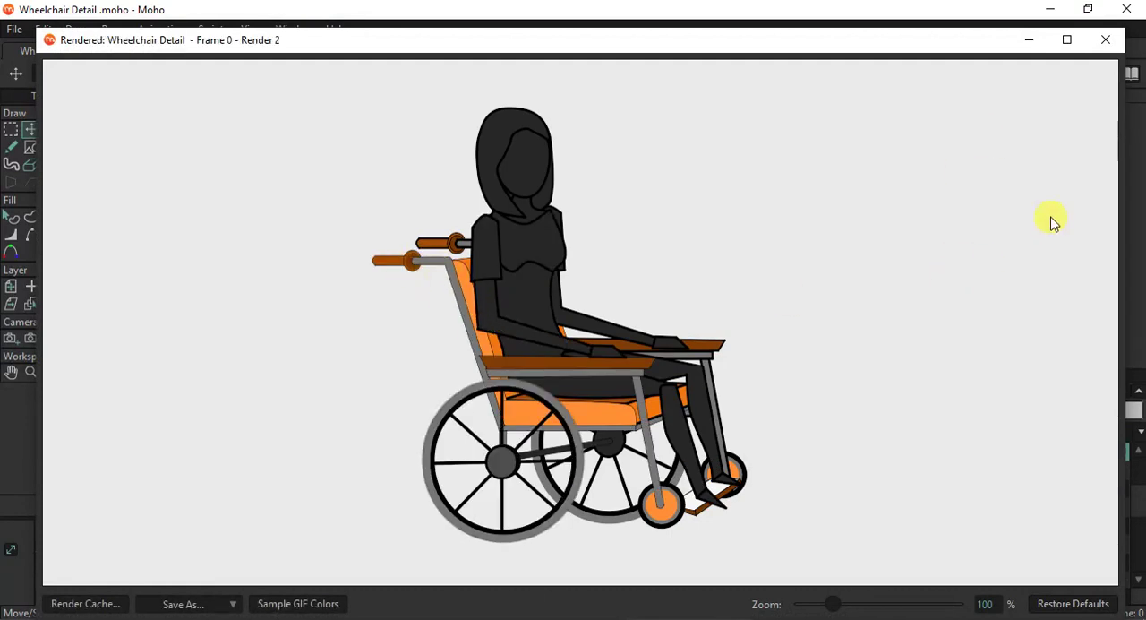
click(1105, 40)
- Move the near armrest pad's two rear corners onto the front edge of the backrest post
scroll(296, 322, down, 5)
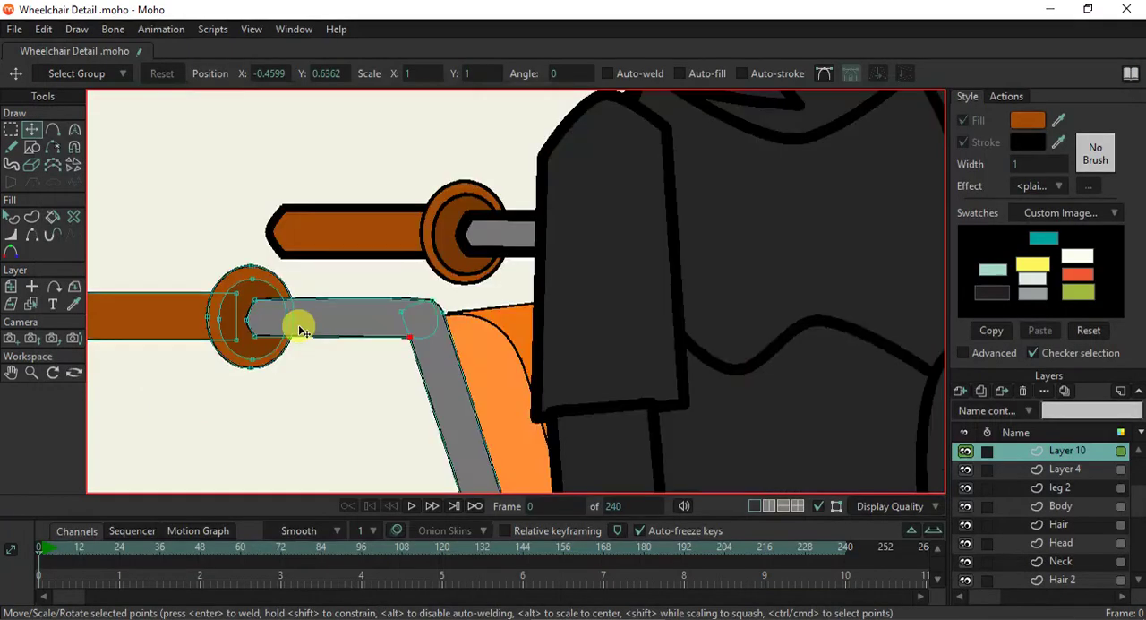
drag(430, 389, 409, 183)
drag(529, 317, 461, 261)
scroll(337, 251, up, 2)
scroll(341, 256, up, 2)
drag(344, 259, 379, 273)
scroll(397, 323, up, 4)
drag(402, 381, 394, 380)
drag(358, 210, 346, 210)
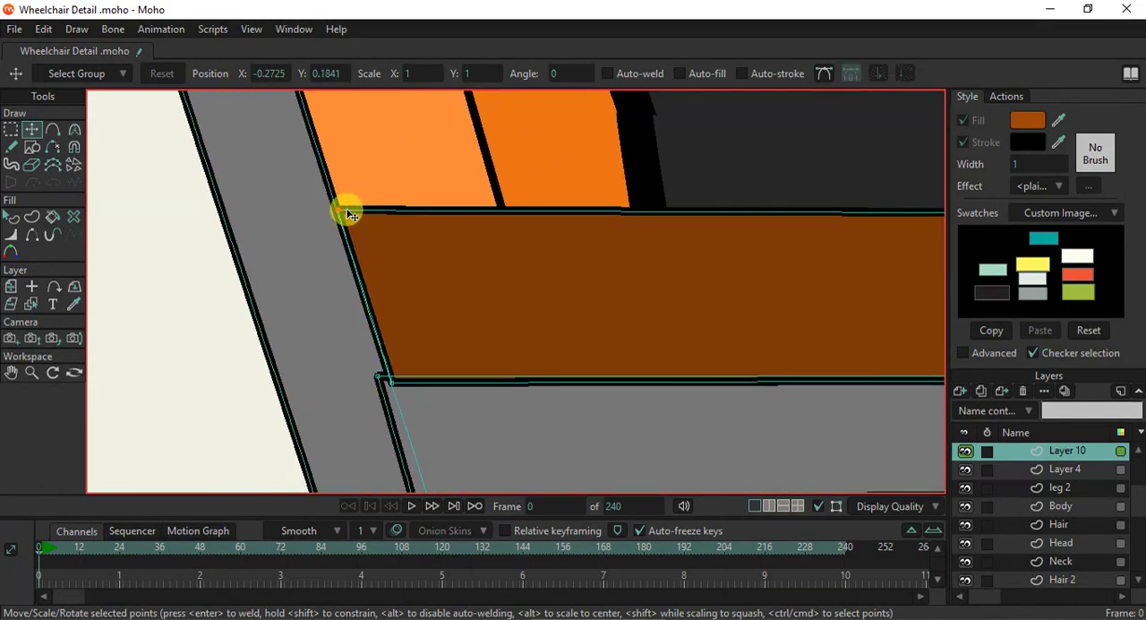
- Align the rear corners of the grey support bar under the armrest with the backrest post's edge
scroll(454, 431, down, 2)
drag(454, 430, 374, 303)
drag(338, 356, 350, 357)
drag(312, 259, 322, 261)
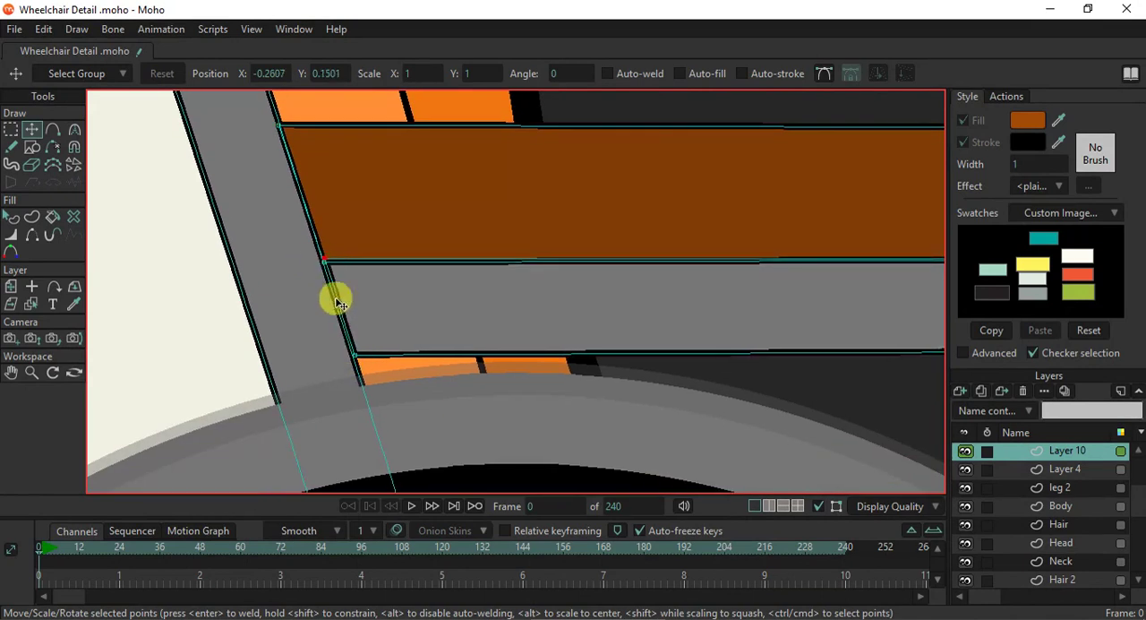
click(356, 357)
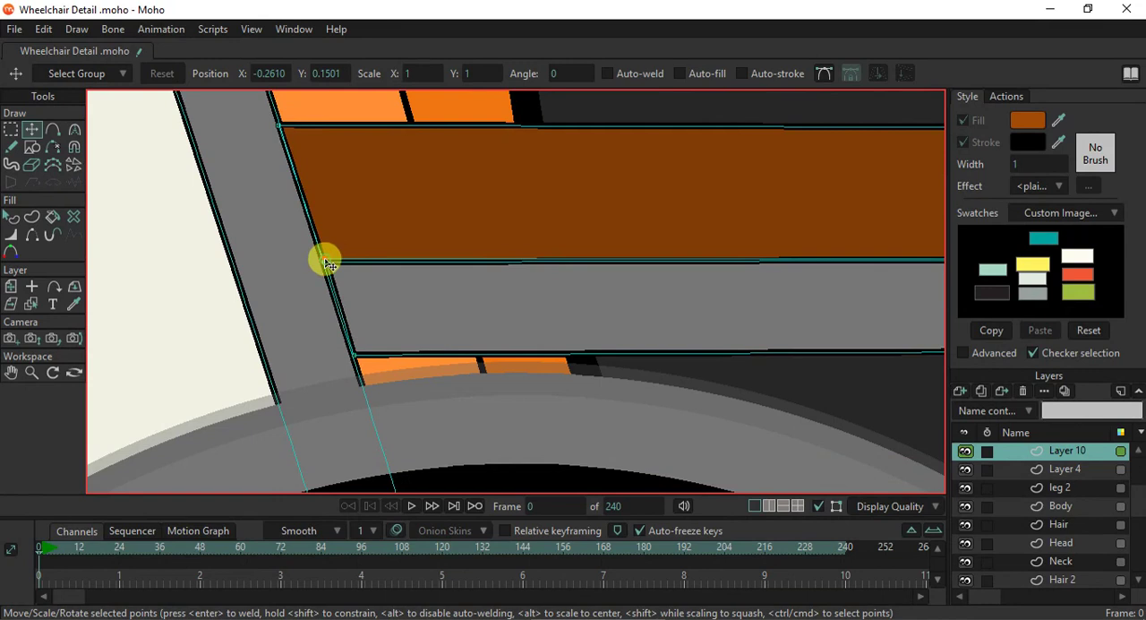
click(322, 261)
- Examine how the near front leg meets the armrest support bar, the seat rail and the small front wheel
scroll(441, 304, down, 5)
drag(779, 333, 662, 354)
scroll(771, 351, up, 3)
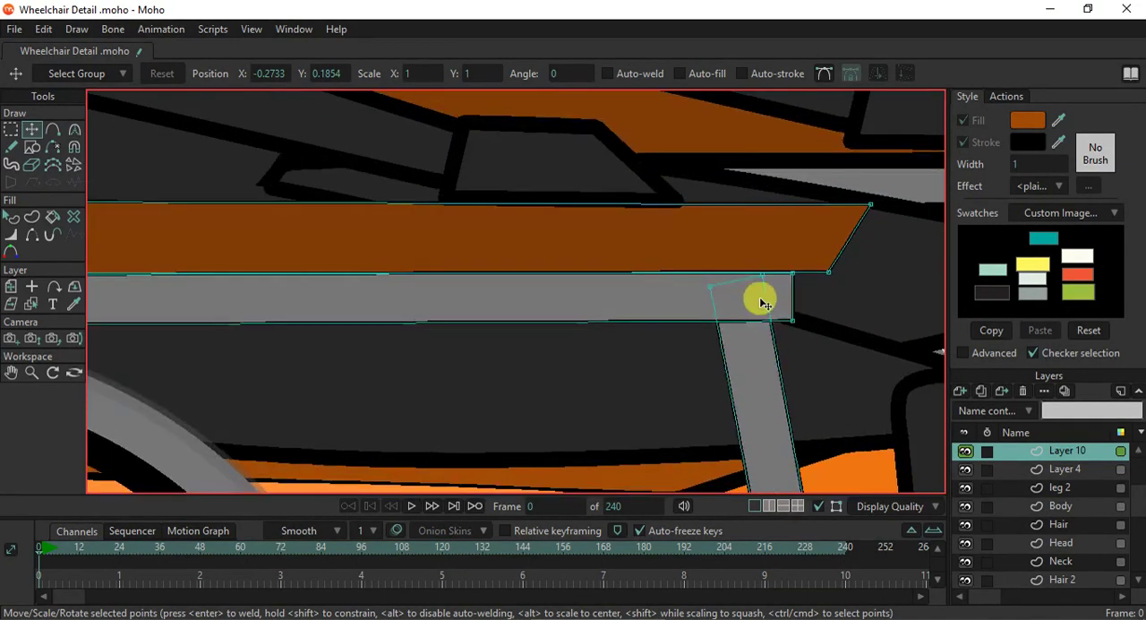
scroll(760, 299, down, 3)
scroll(761, 303, up, 2)
scroll(762, 303, down, 5)
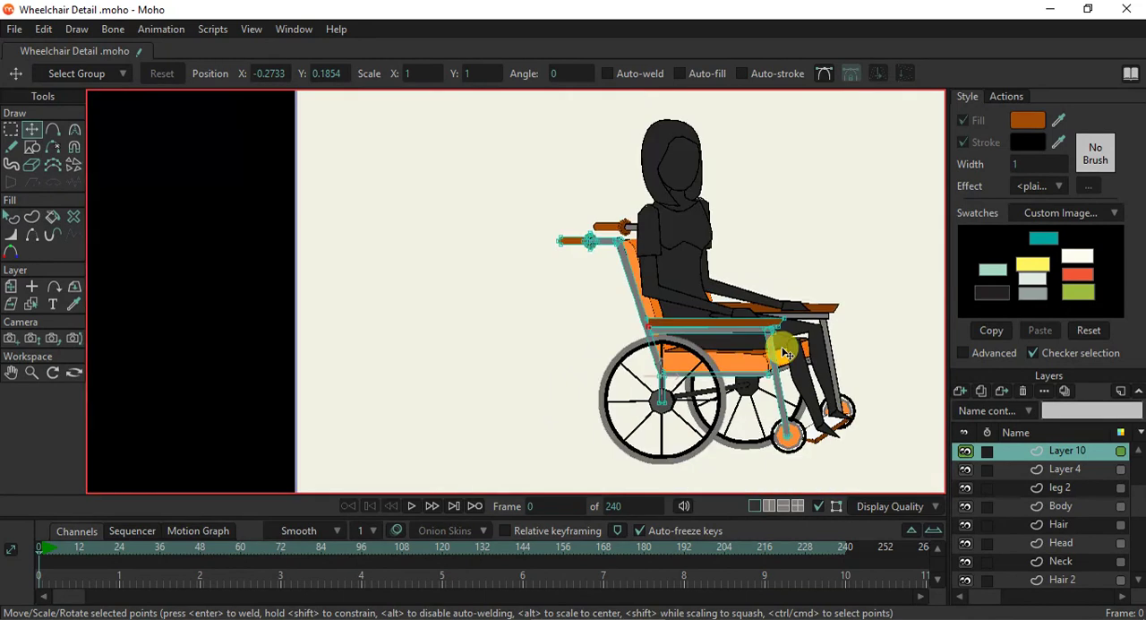
scroll(788, 421, up, 3)
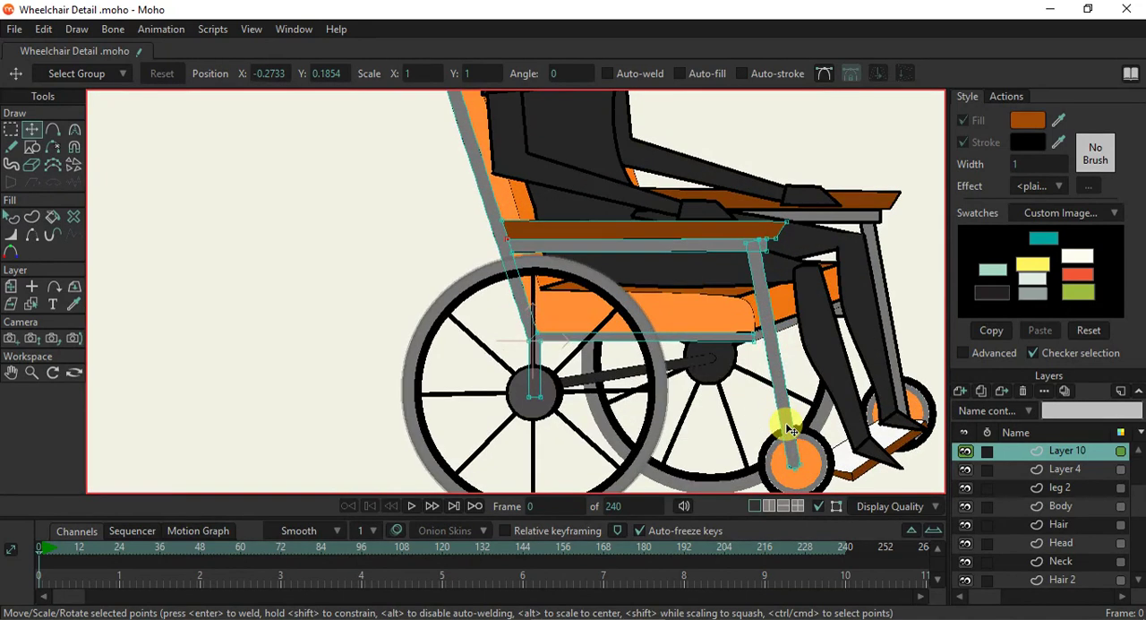
scroll(787, 423, down, 3)
scroll(700, 328, up, 2)
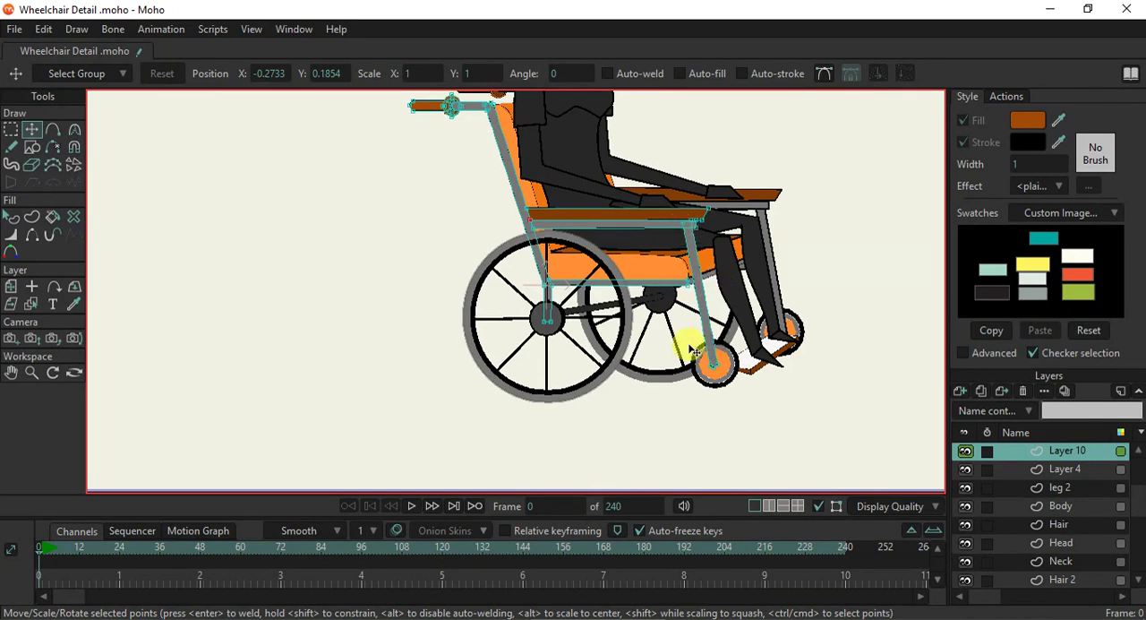
- Select the near front leg, try rotating it upright, and delete it
scroll(689, 287, up, 3)
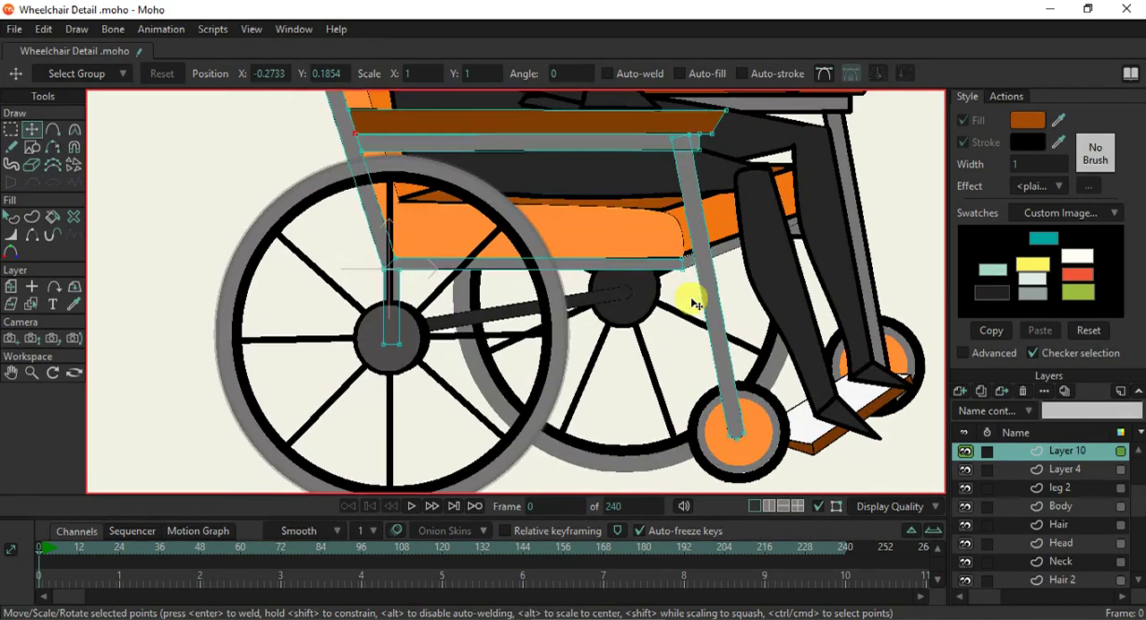
click(722, 260)
drag(766, 303, 766, 327)
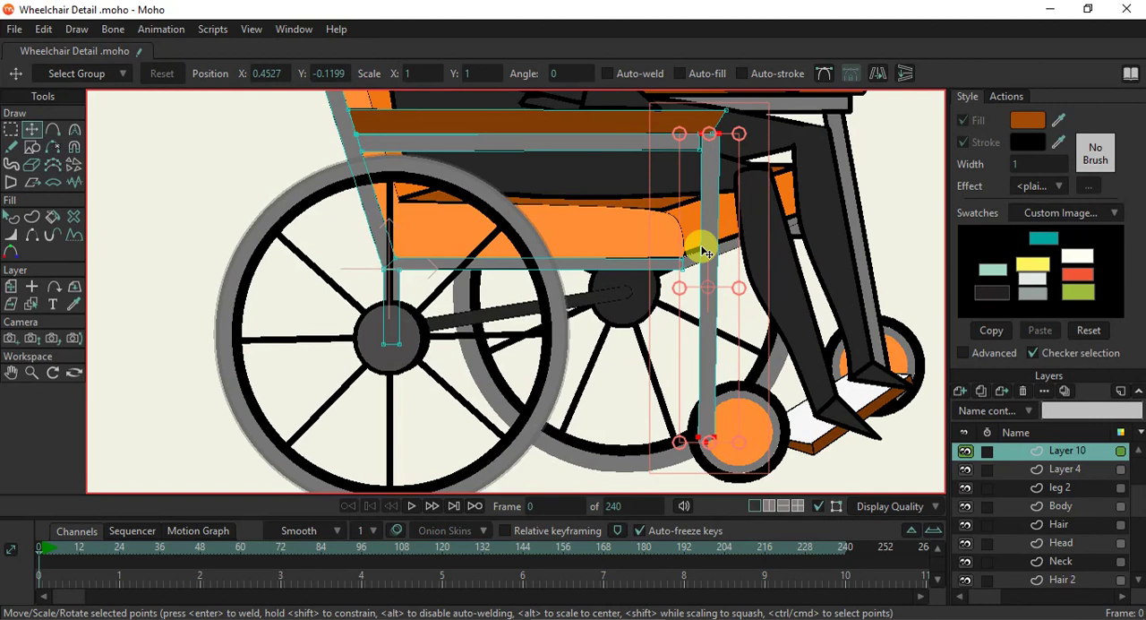
key(Delete)
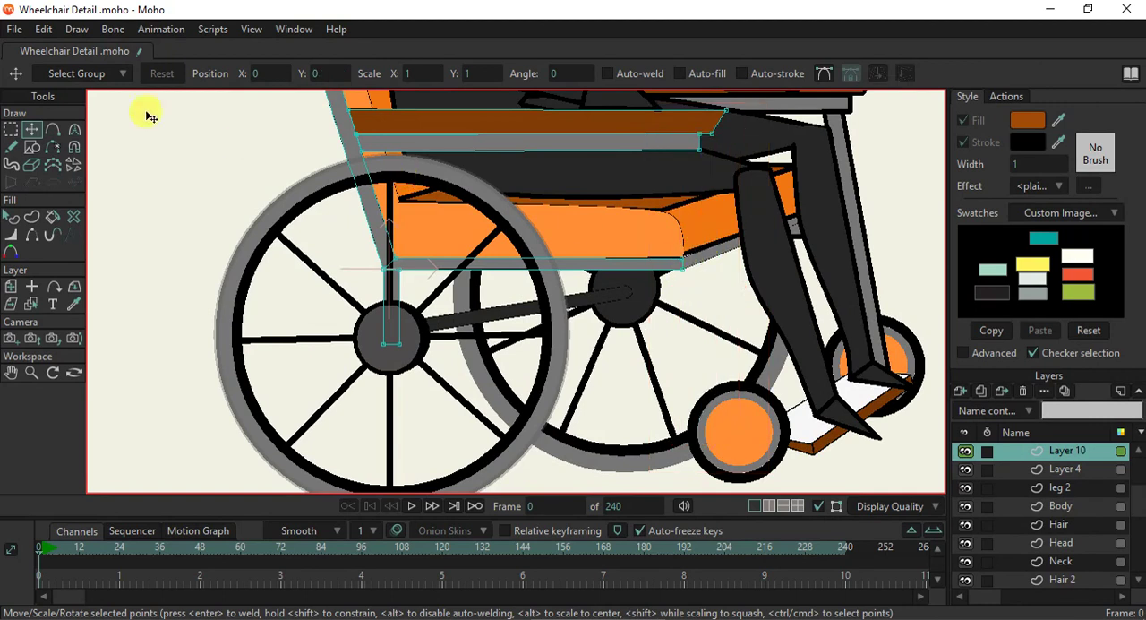
- Add points with sharp corners near the front end of the armrest support bar and pull one down to form a new leg
click(55, 132)
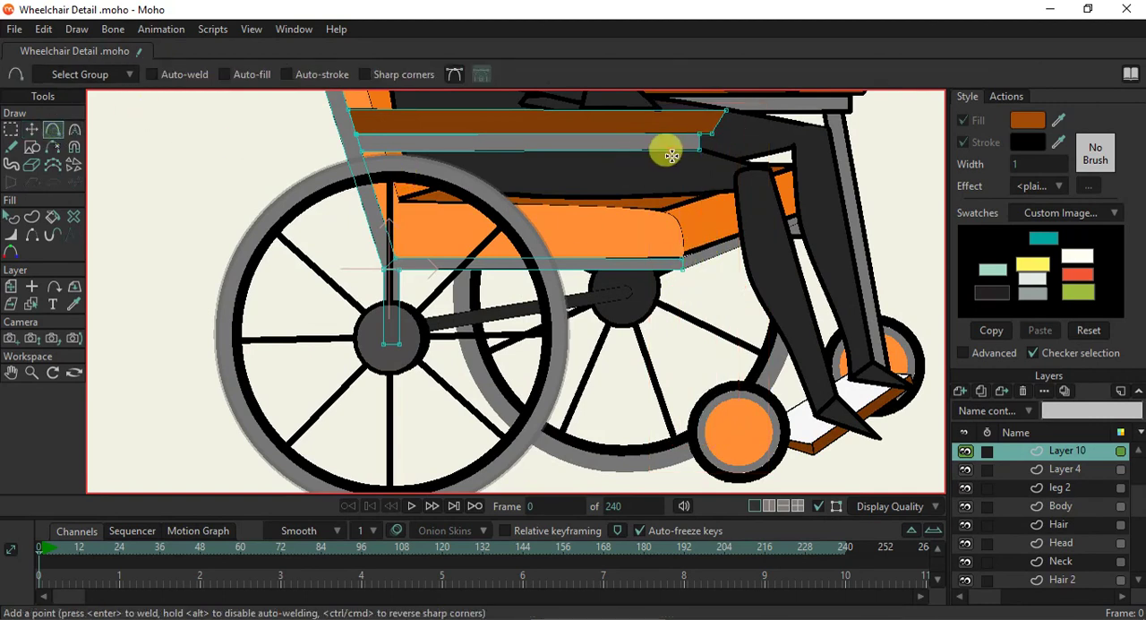
click(385, 77)
scroll(673, 149, up, 2)
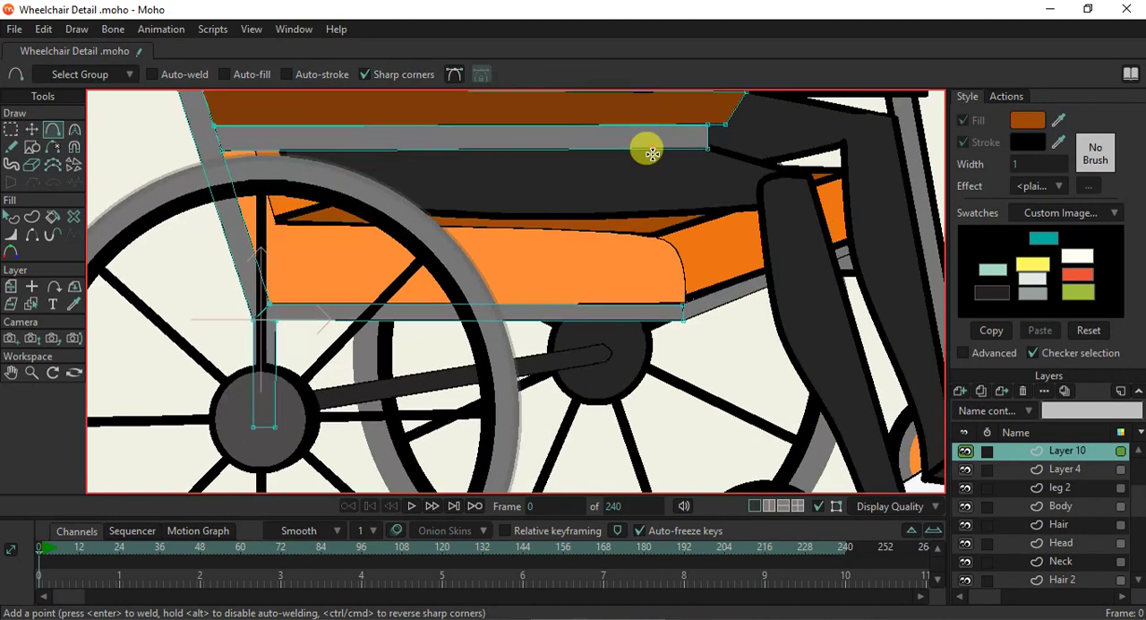
drag(666, 149, 686, 417)
scroll(689, 419, down, 2)
scroll(692, 421, down, 2)
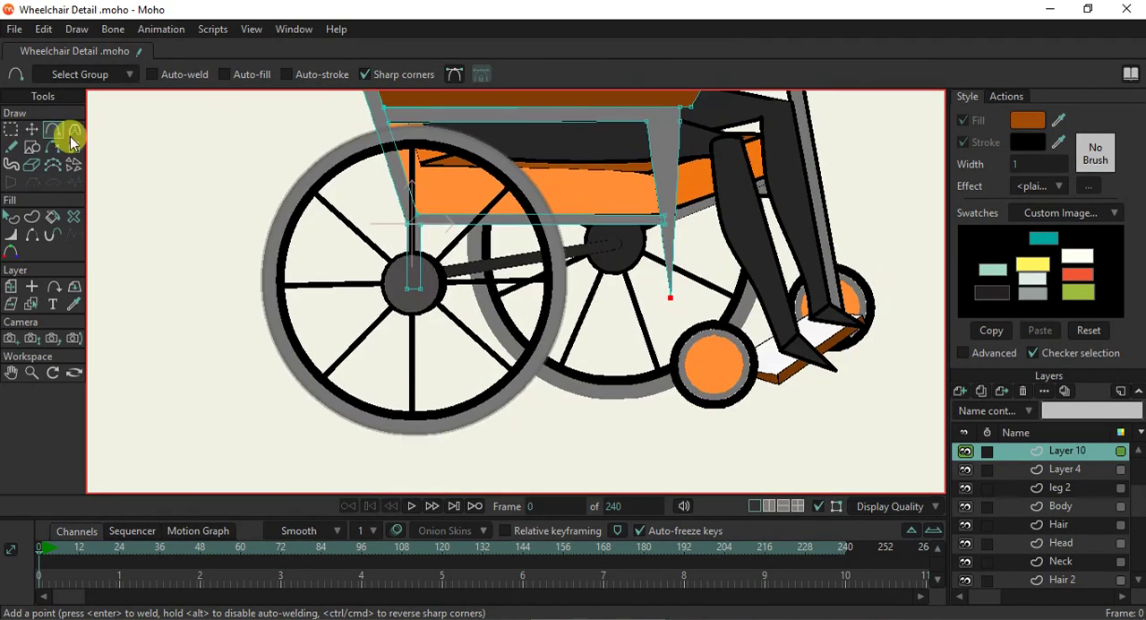
- Lower the bottom points of the new front leg until they reach down beside the small front wheel
click(31, 131)
drag(670, 297, 658, 374)
drag(689, 285, 673, 380)
- Pull in the outer corner where the armrest support bar meets the front leg, and curve the joint's inner and outer corners
scroll(671, 125, up, 5)
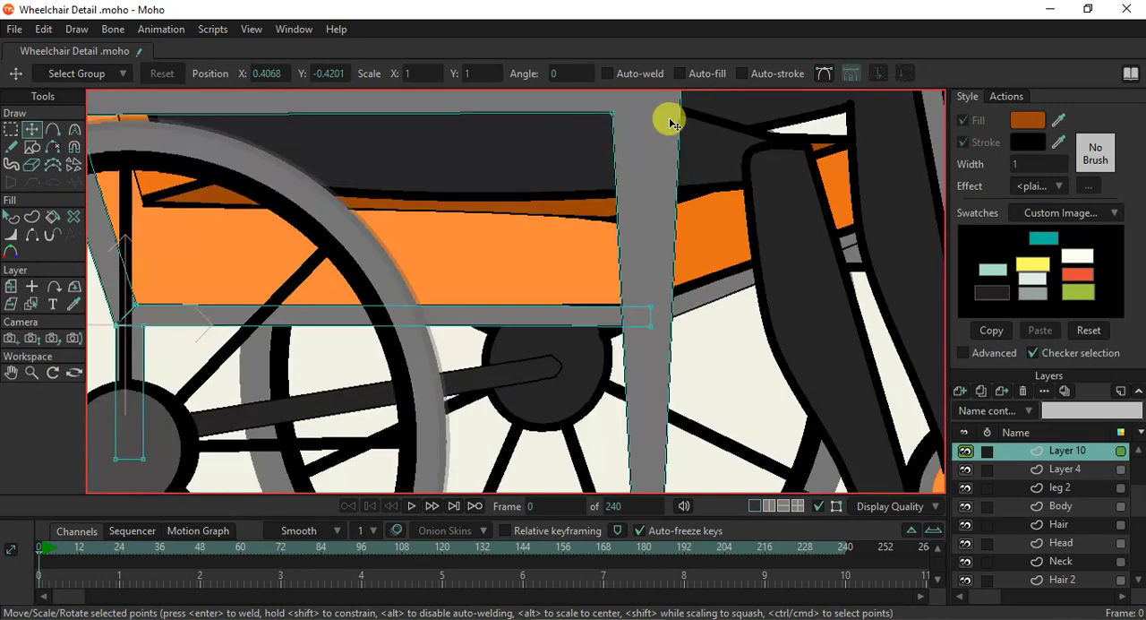
scroll(651, 175, up, 3)
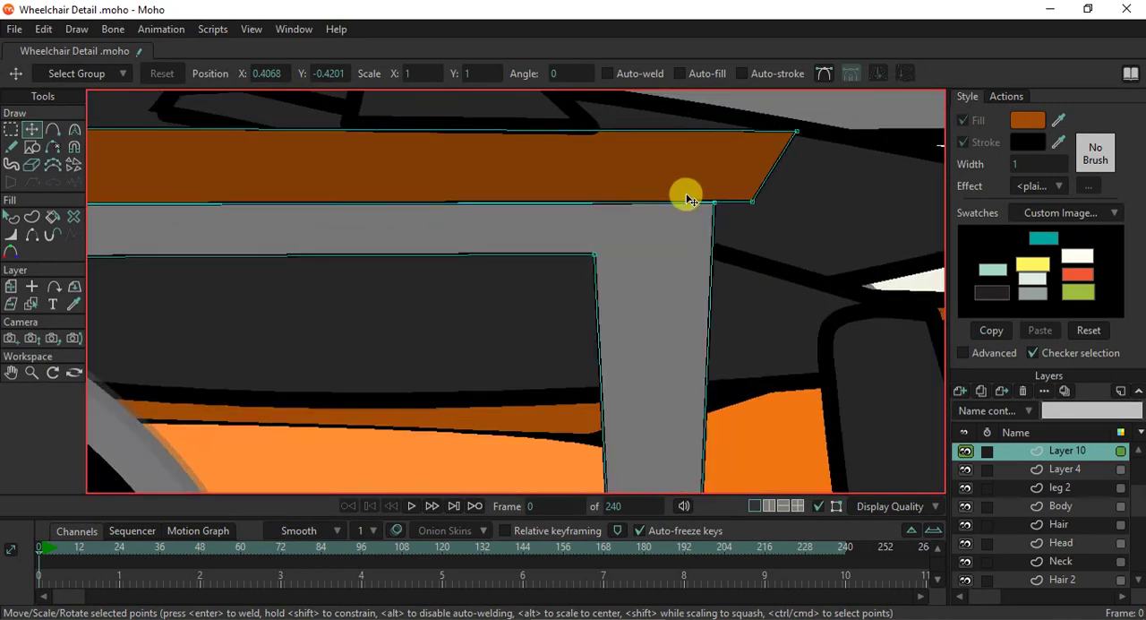
mouse_move(714, 208)
mouse_down()
mouse_move(655, 200)
mouse_move(637, 211)
mouse_move(685, 240)
mouse_move(698, 304)
mouse_move(662, 353)
mouse_move(631, 202)
mouse_move(571, 164)
mouse_move(602, 260)
mouse_move(655, 268)
mouse_move(624, 319)
mouse_move(558, 195)
mouse_move(637, 319)
mouse_move(627, 350)
mouse_up()
key(c)
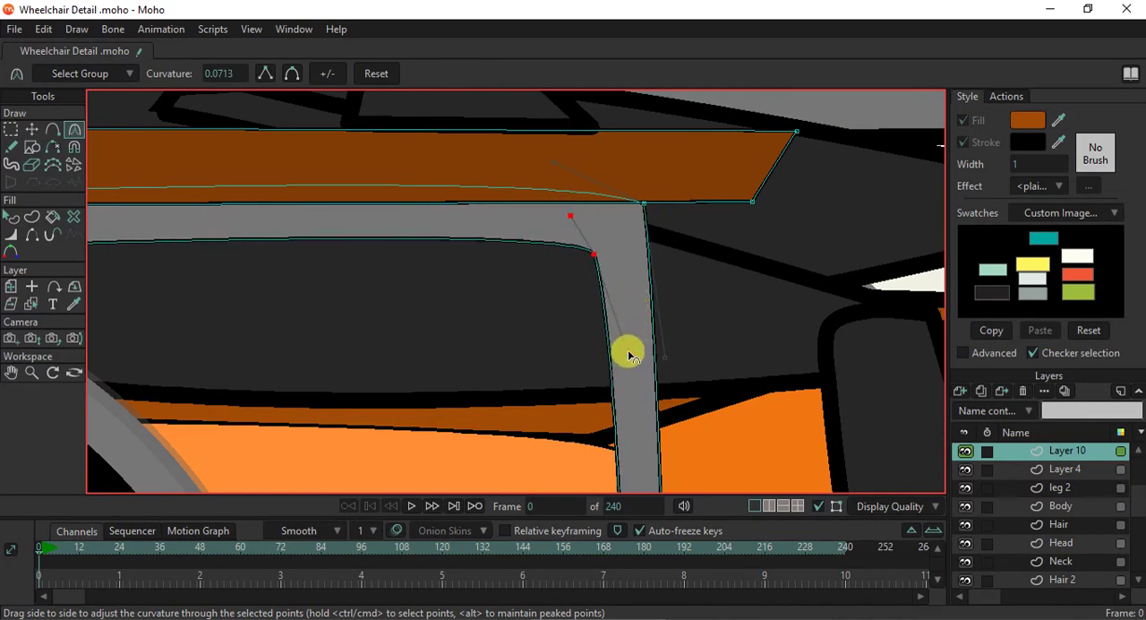
- Reposition the outer corner of the bar-to-leg joint and refine its curvature so the bend keeps an even thickness
scroll(634, 307, down, 3)
scroll(655, 273, up, 3)
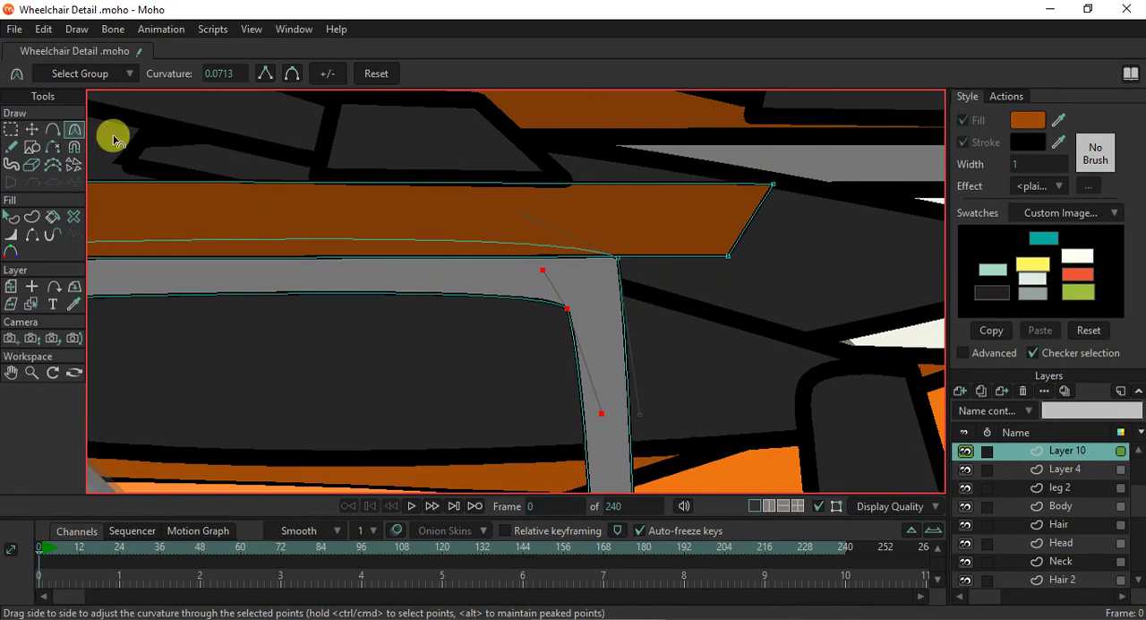
click(31, 129)
drag(617, 265, 640, 313)
key(c)
- Examine the new front leg's shape against the seat rail, armrest and small front wheel
scroll(665, 310, down, 3)
scroll(629, 307, down, 3)
scroll(603, 223, up, 5)
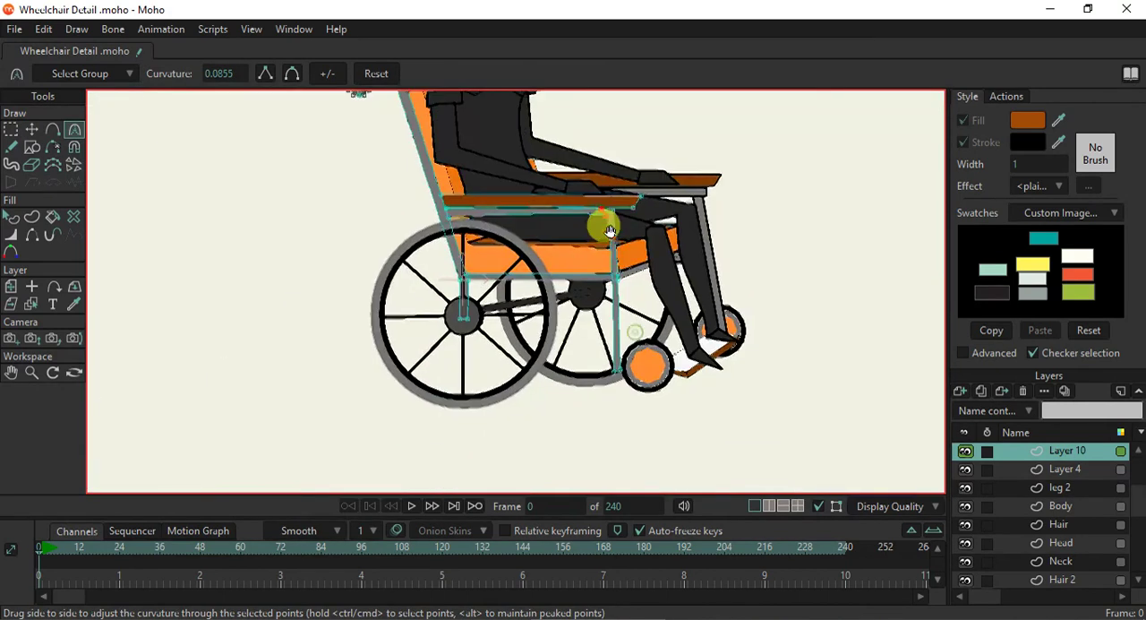
scroll(614, 367, up, 2)
scroll(622, 370, down, 4)
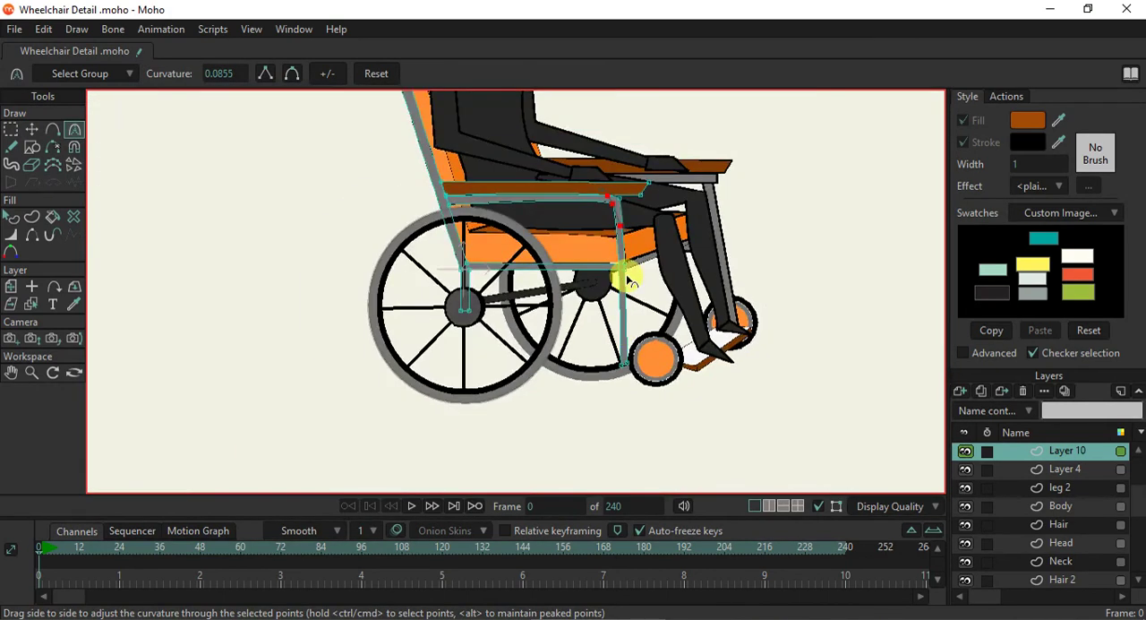
scroll(627, 279, up, 3)
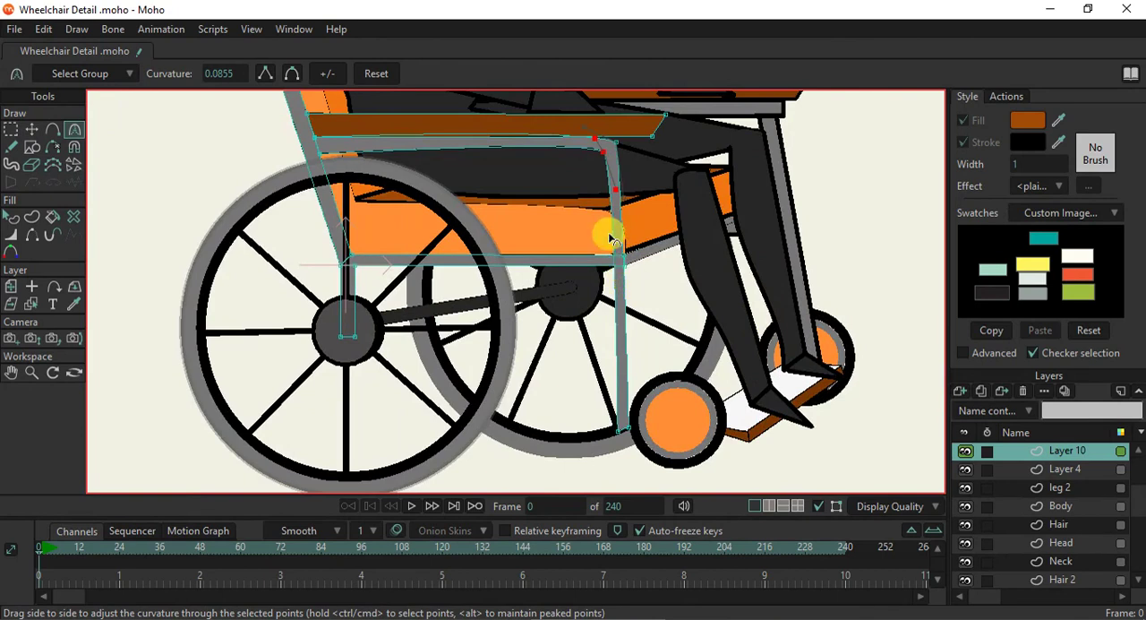
scroll(611, 187, up, 3)
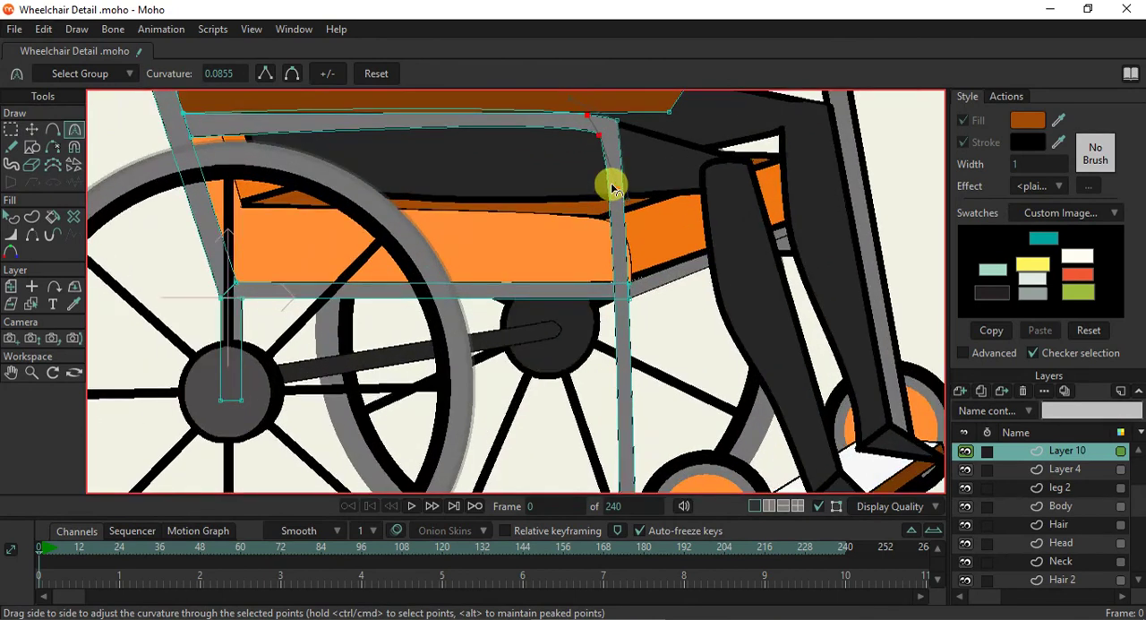
scroll(612, 187, down, 3)
scroll(612, 184, up, 2)
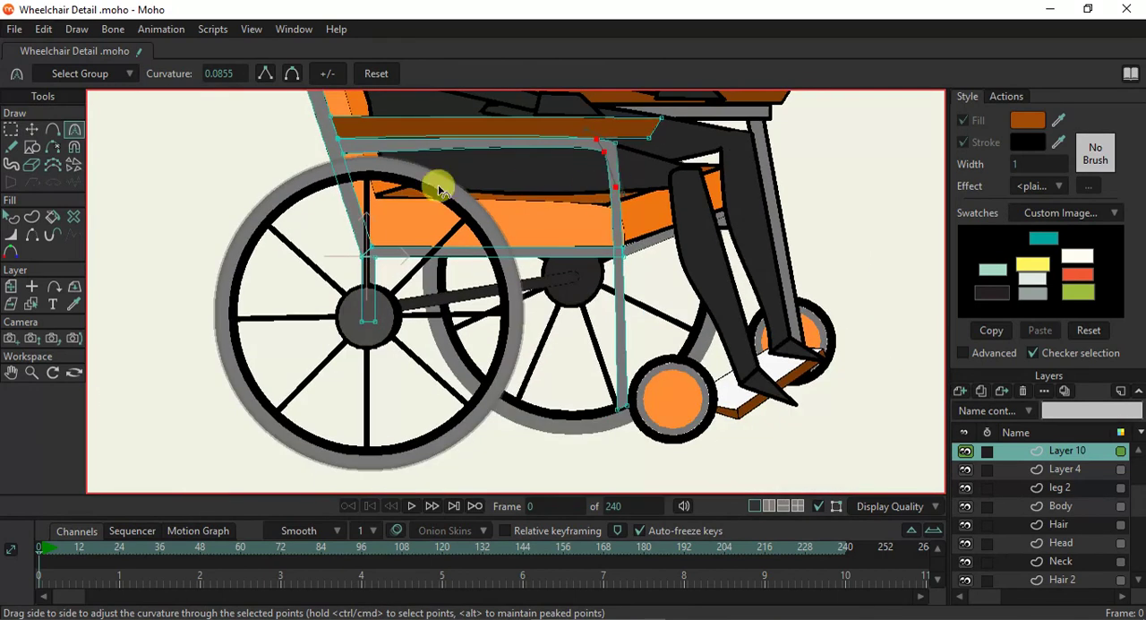
- Draw a narrow rectangle without a stroke along the inner side of the front leg, starting just under the armrest bar
click(33, 148)
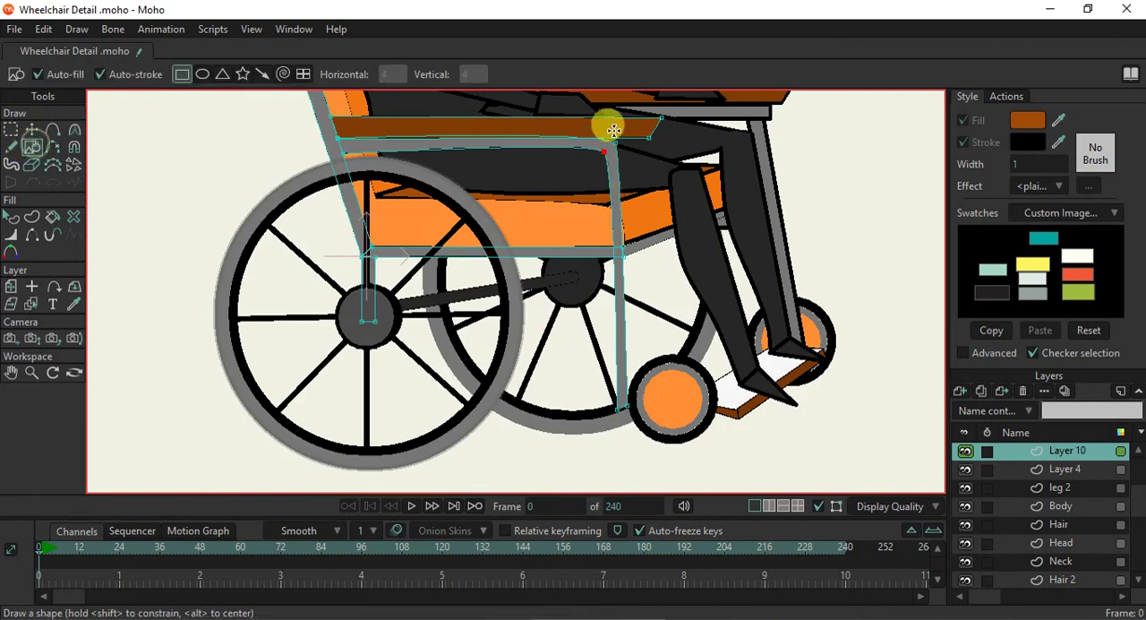
scroll(626, 166, up, 3)
scroll(627, 166, down, 1)
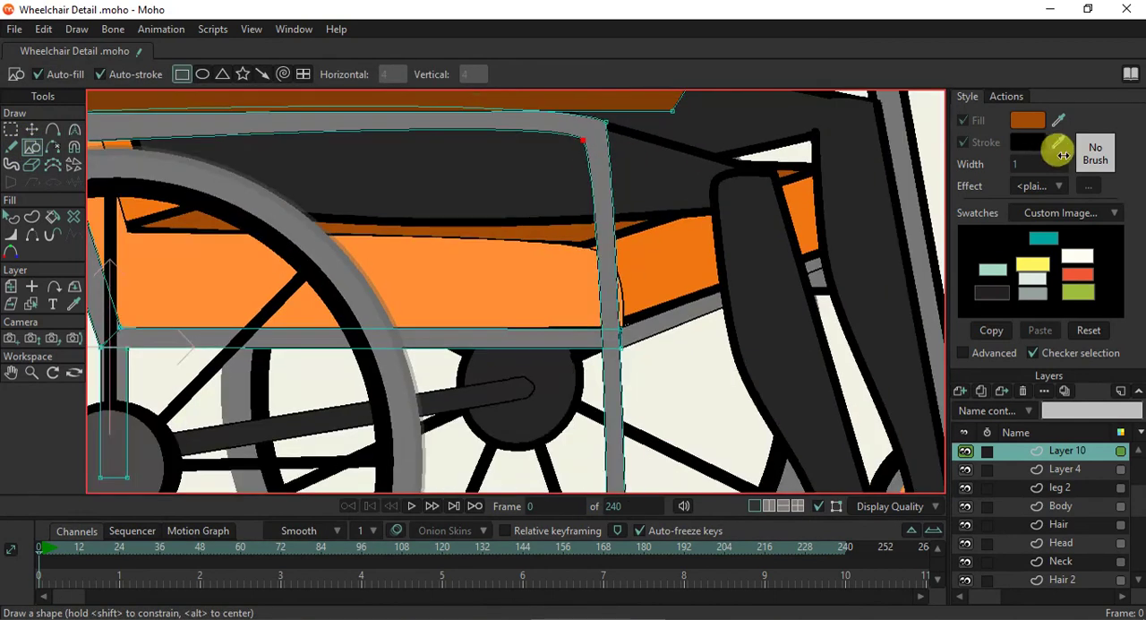
click(103, 75)
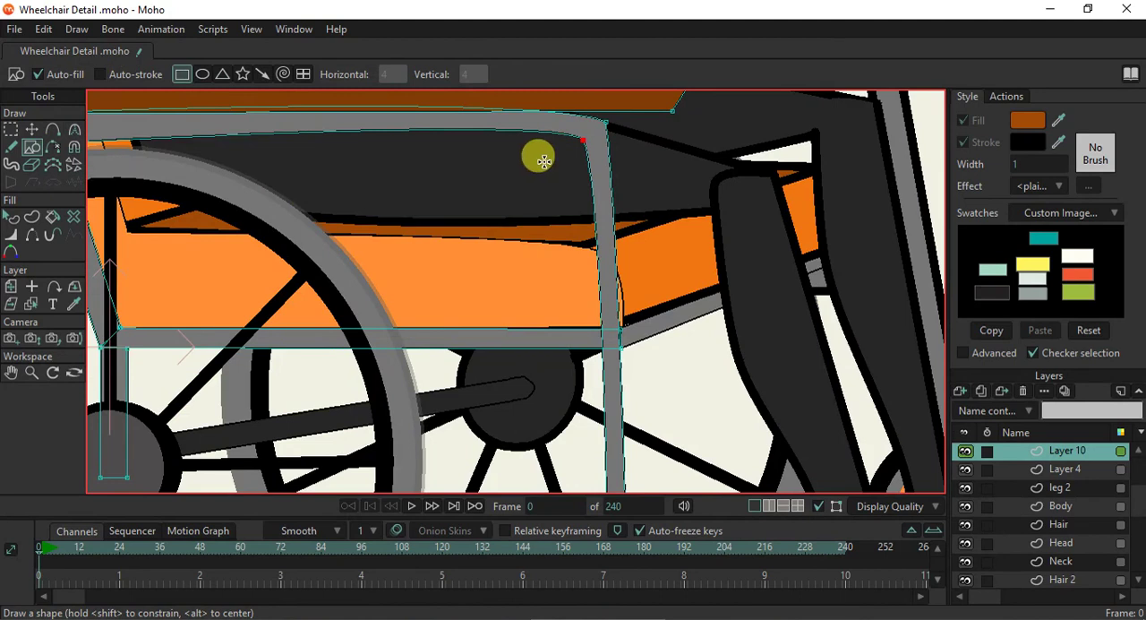
mouse_move(583, 140)
mouse_down()
mouse_move(609, 218)
mouse_move(643, 493)
mouse_move(616, 546)
mouse_up()
drag(604, 395, 564, 260)
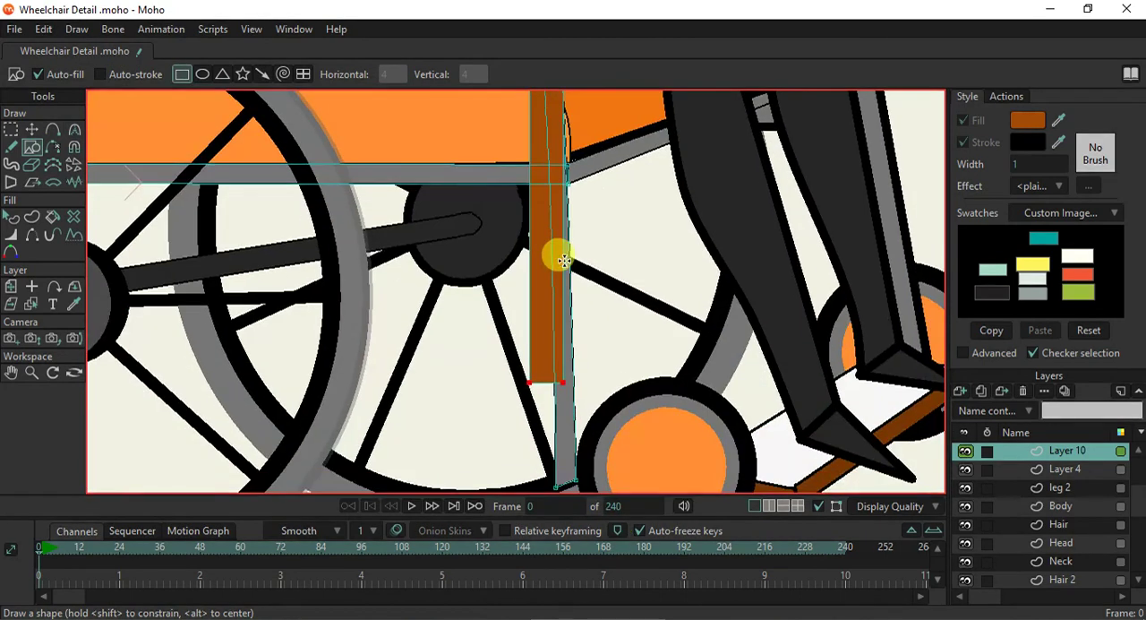
scroll(546, 294, down, 3)
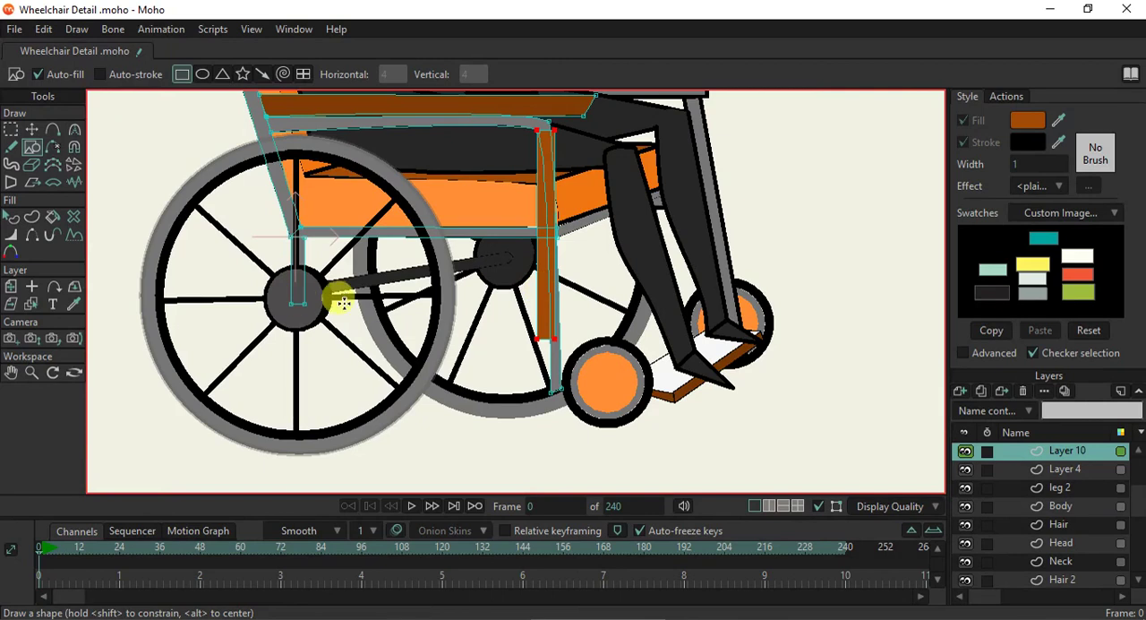
- Extend the brown strip down to the leg's end and fit its bottom corners to the leg's slanted lower edge
click(31, 129)
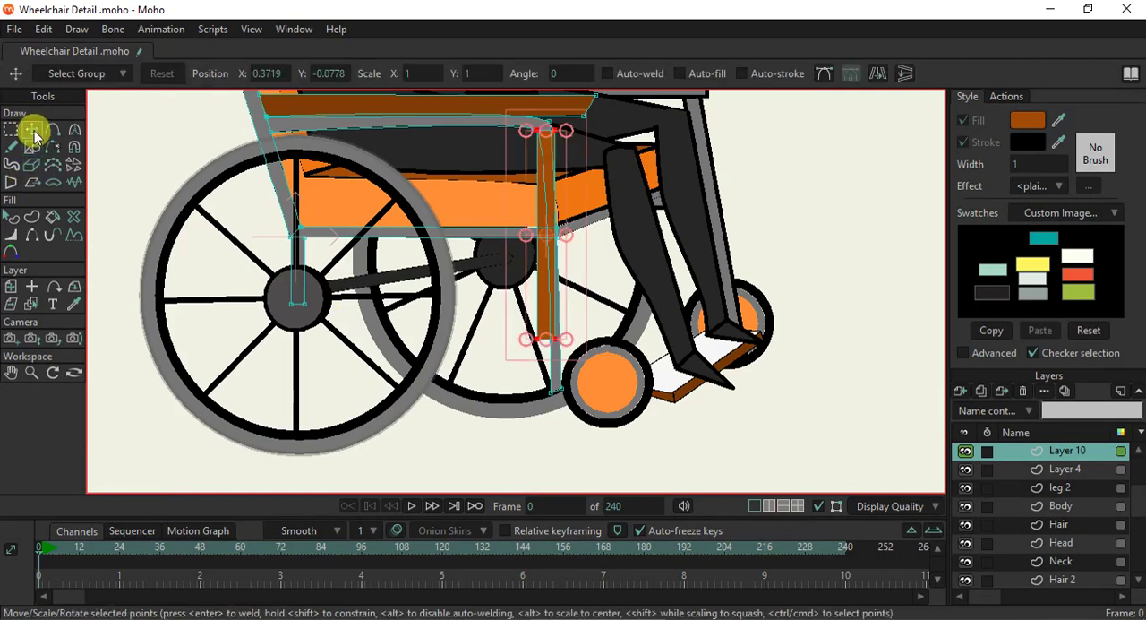
drag(545, 341, 545, 391)
scroll(544, 390, up, 4)
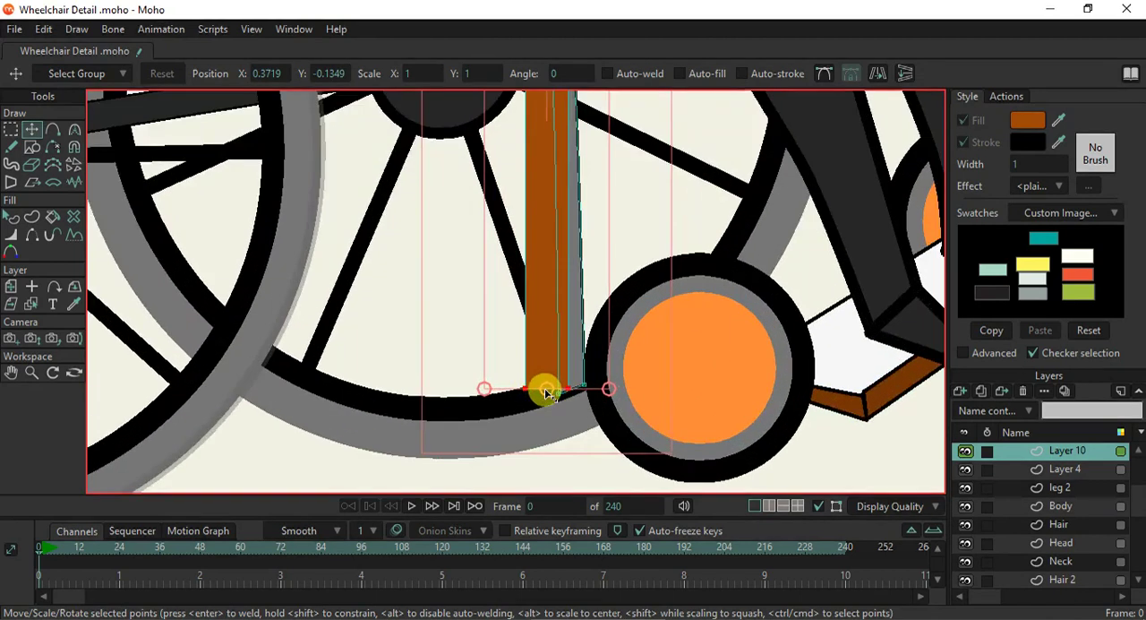
click(578, 391)
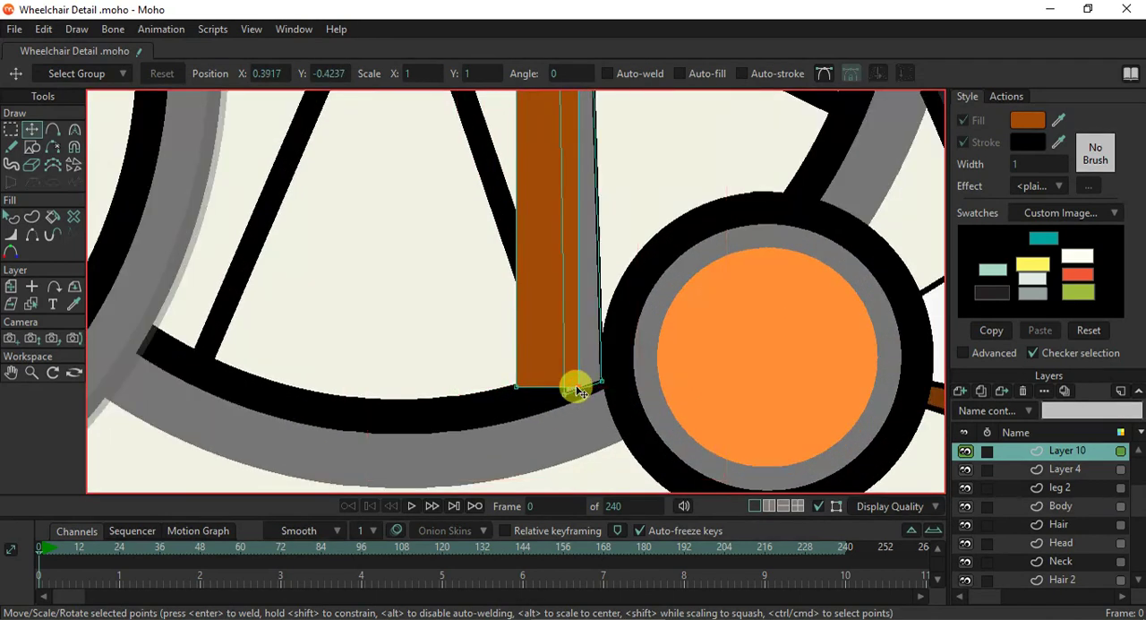
mouse_move(577, 394)
mouse_down()
mouse_move(565, 397)
mouse_move(577, 401)
mouse_up()
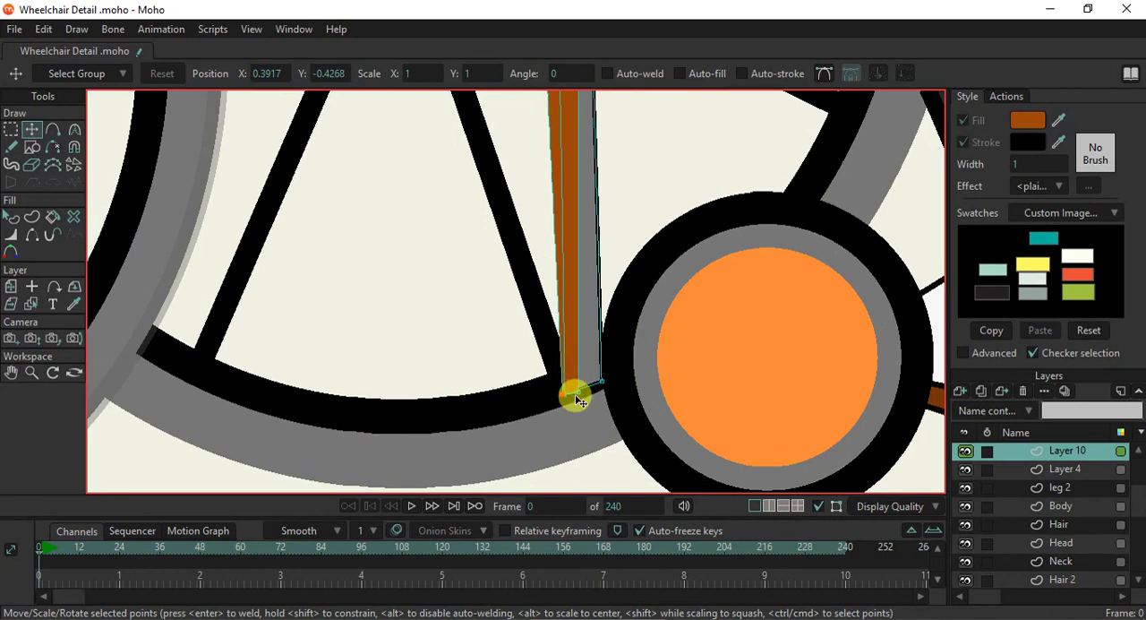
- Move the strip's outer top corner inward so the strip covers only the inner part of the front leg
click(13, 217)
scroll(543, 302, down, 2)
drag(595, 192, 604, 403)
drag(595, 232, 610, 414)
click(31, 129)
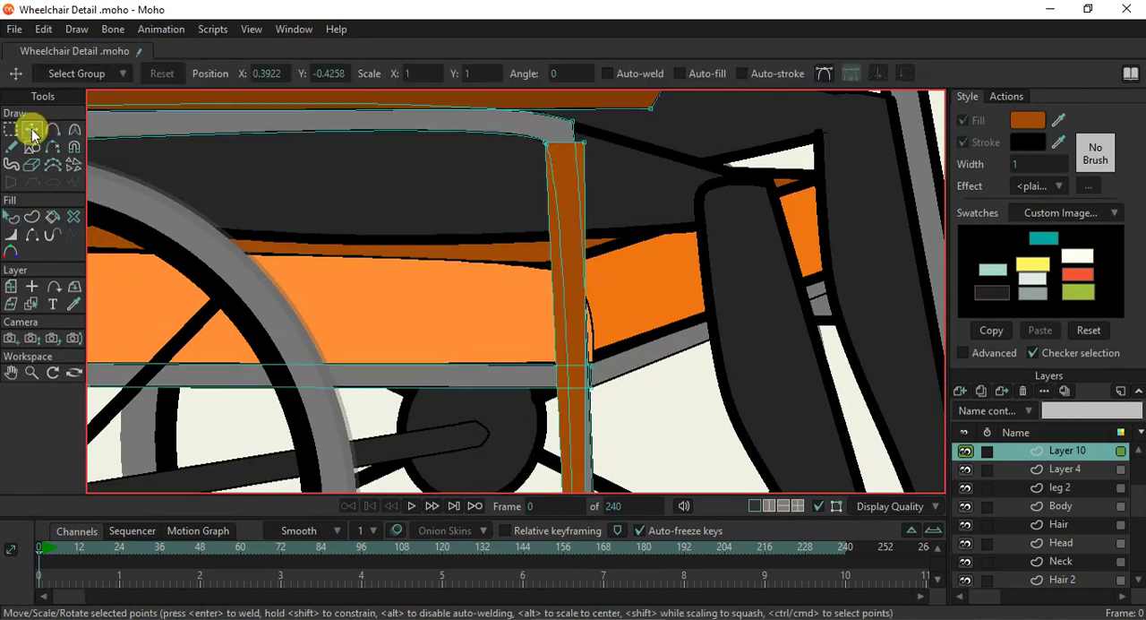
drag(582, 147, 558, 148)
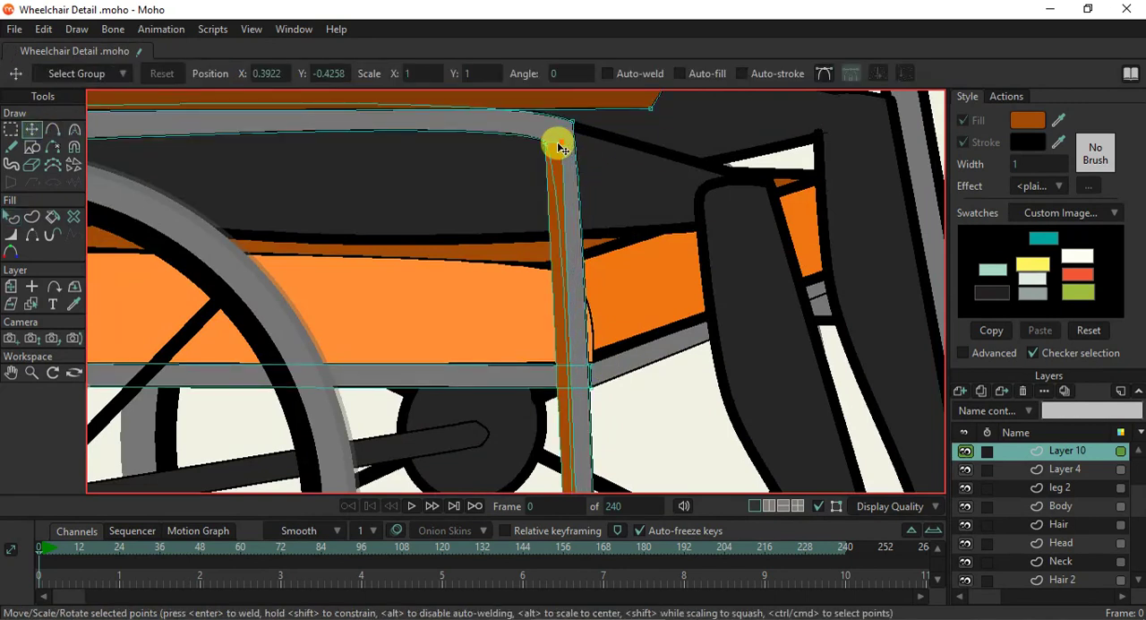
- Curve the strip's outer top corner and adjust its handle so the top follows the bend under the armrest bar
scroll(549, 146, up, 4)
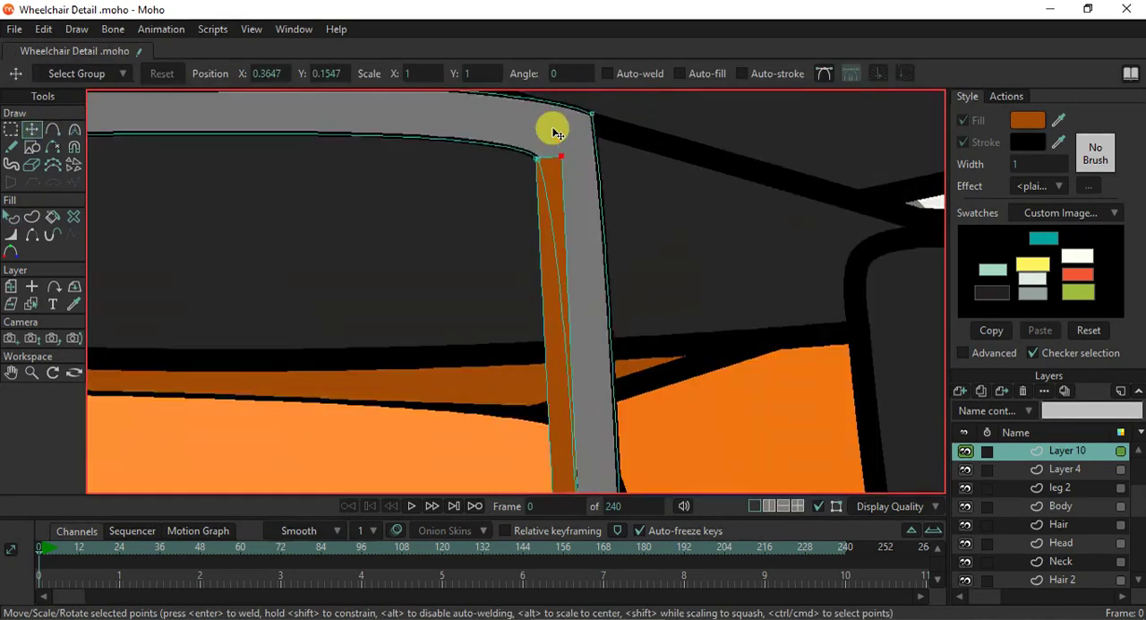
key(c)
drag(563, 164, 529, 114)
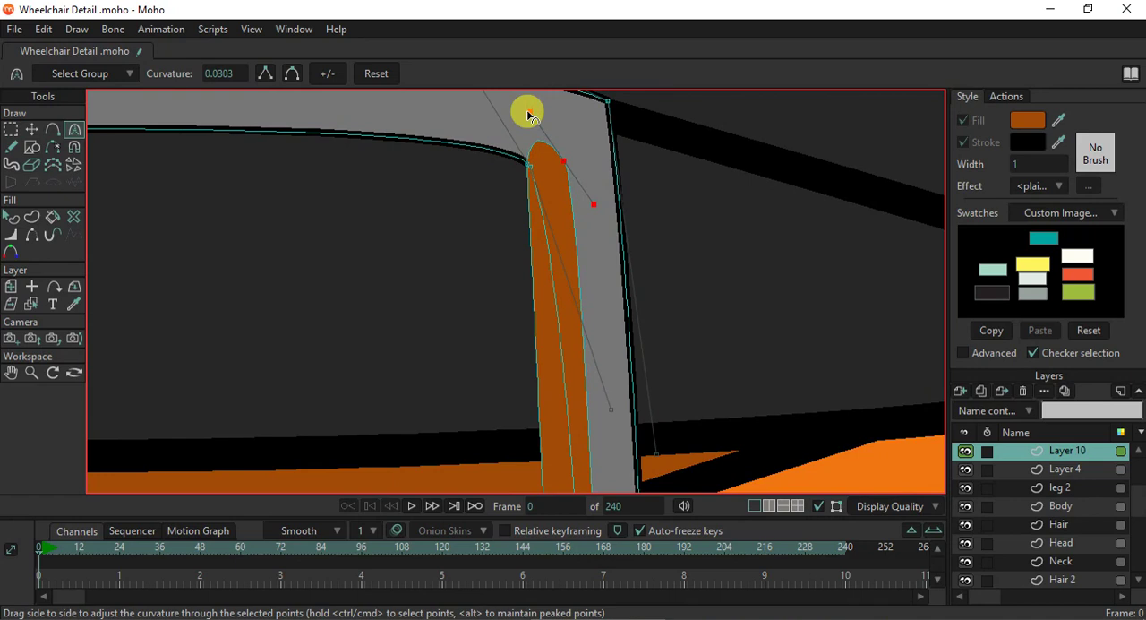
drag(515, 114, 458, 131)
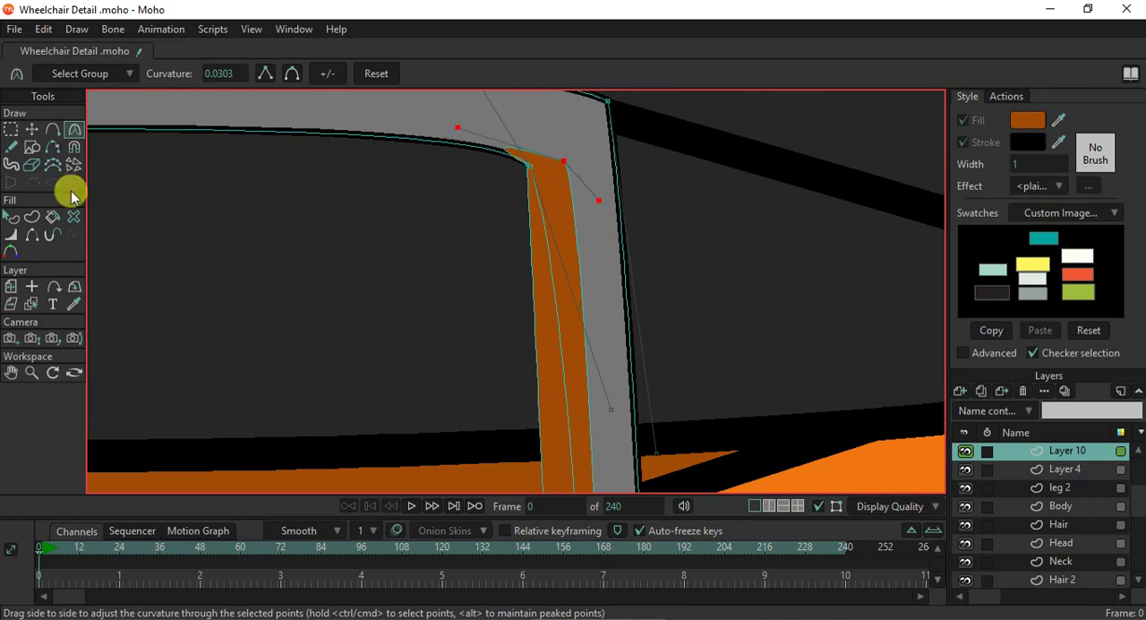
- Give the brown inner strip a black stroke and hide its top and outer edges
click(11, 217)
click(559, 212)
click(964, 140)
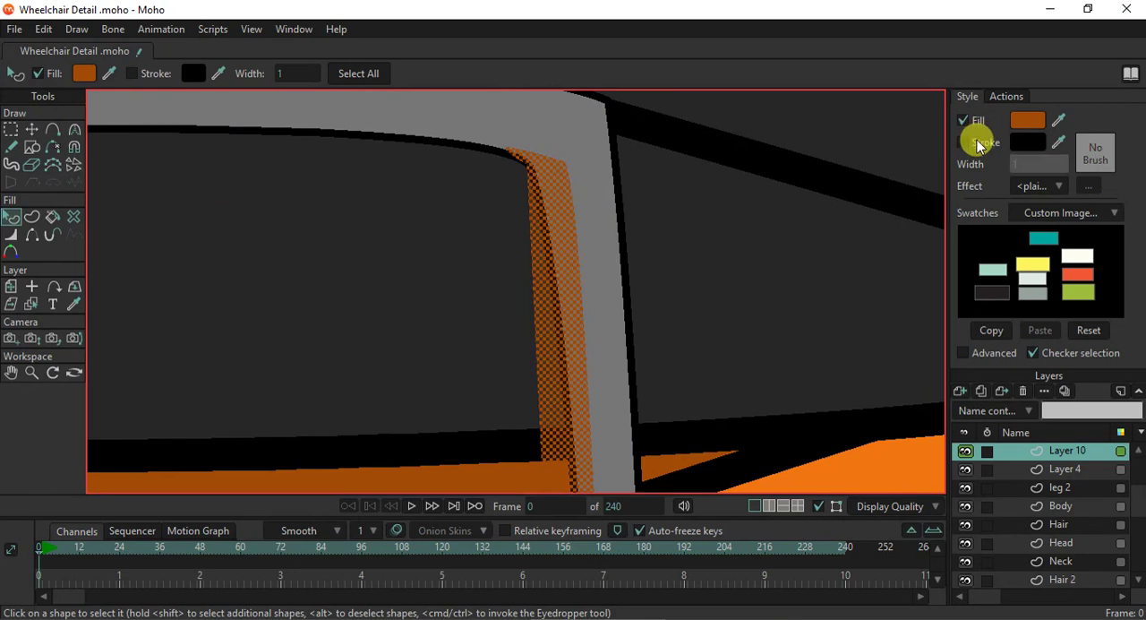
click(31, 234)
click(534, 153)
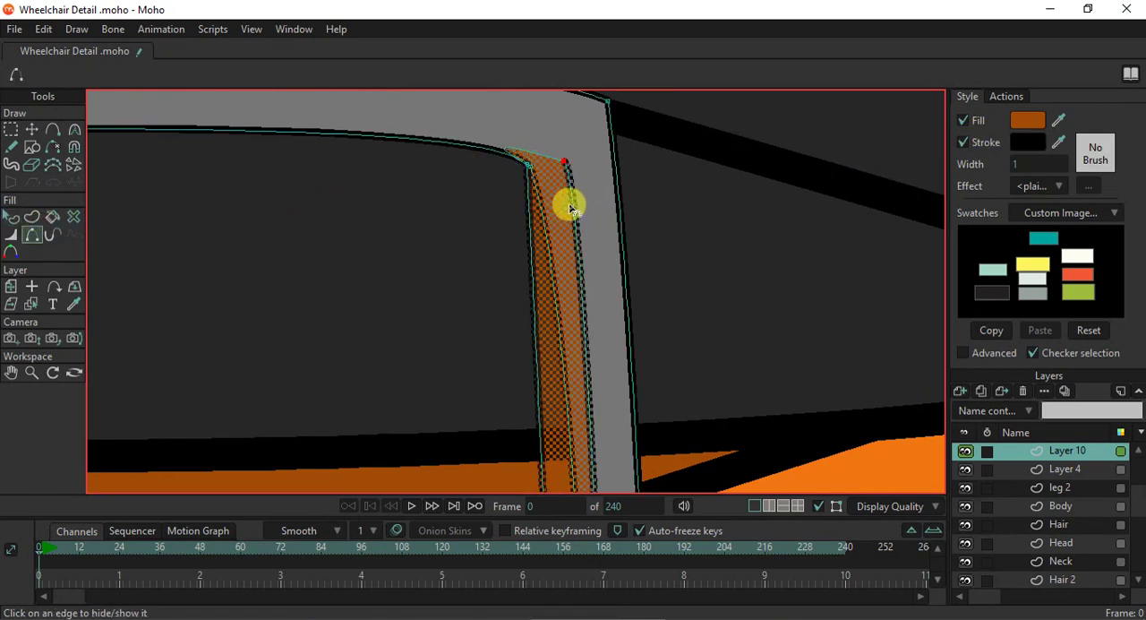
click(32, 129)
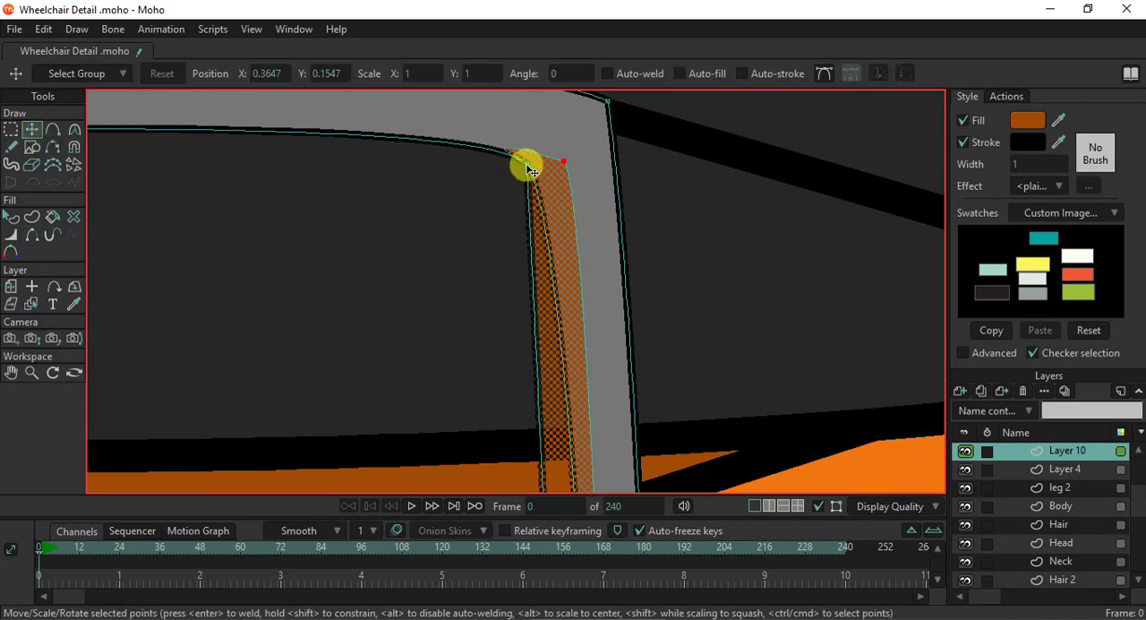
scroll(530, 170, down, 10)
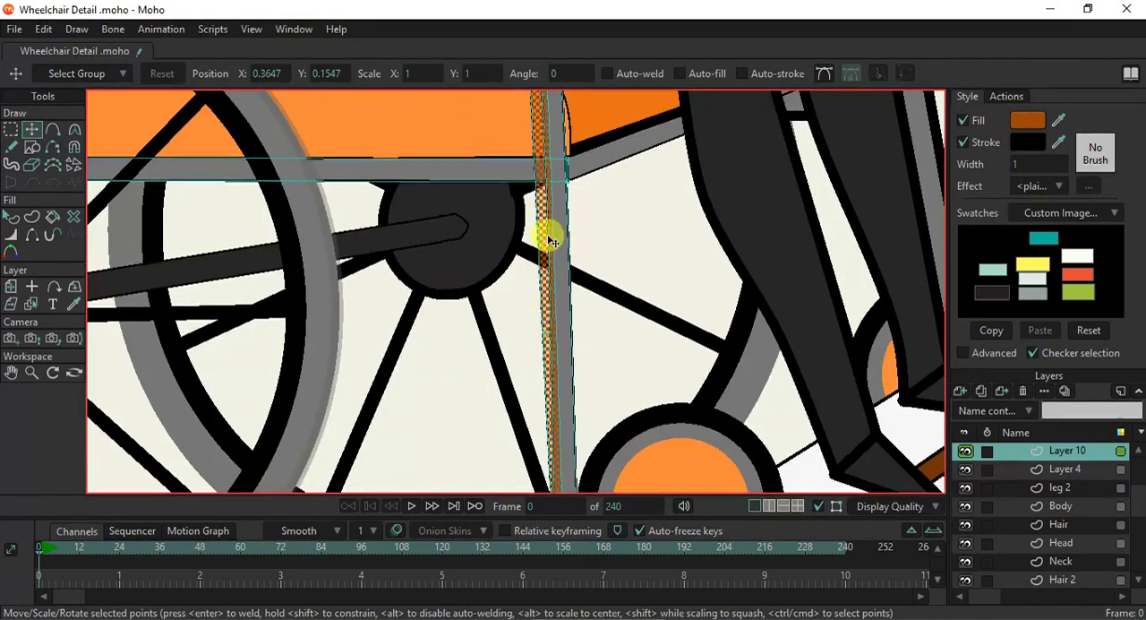
scroll(532, 264, down, 3)
scroll(540, 274, up, 4)
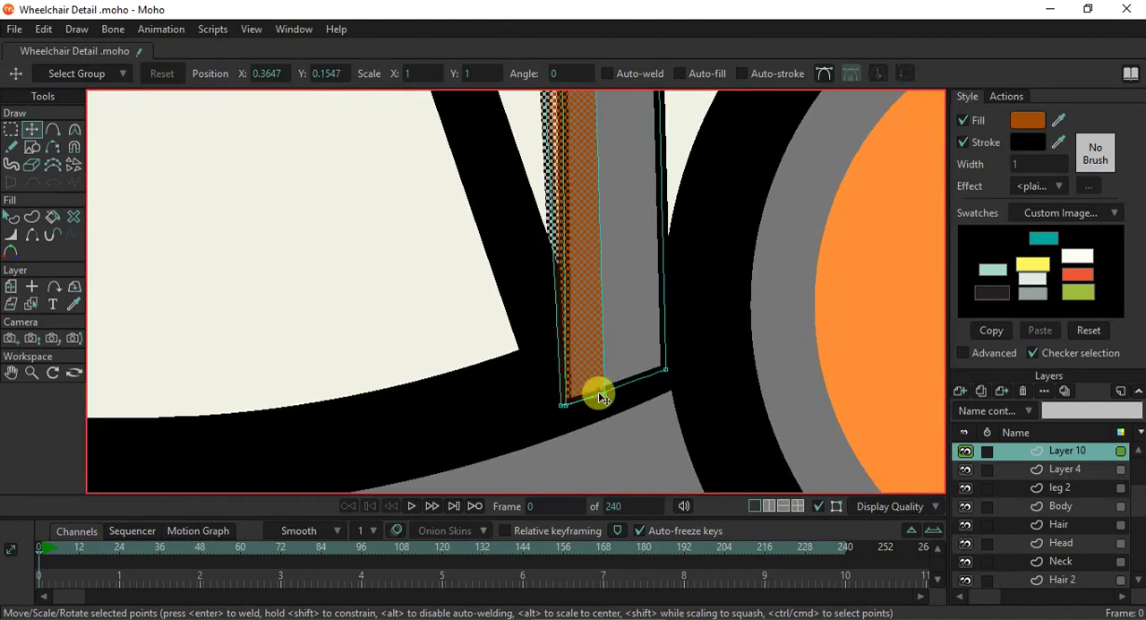
click(607, 399)
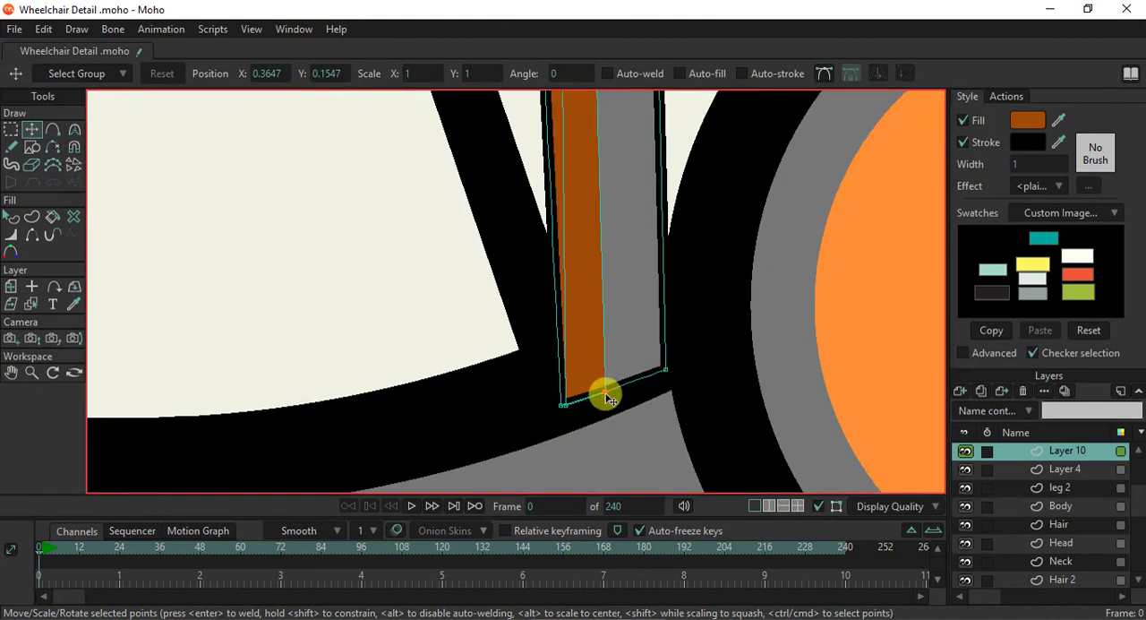
- Fill the armrest support bar and front leg shape with the light green swatch
click(12, 217)
scroll(627, 208, down, 5)
scroll(627, 204, down, 6)
scroll(615, 308, up, 4)
scroll(616, 307, down, 5)
click(618, 315)
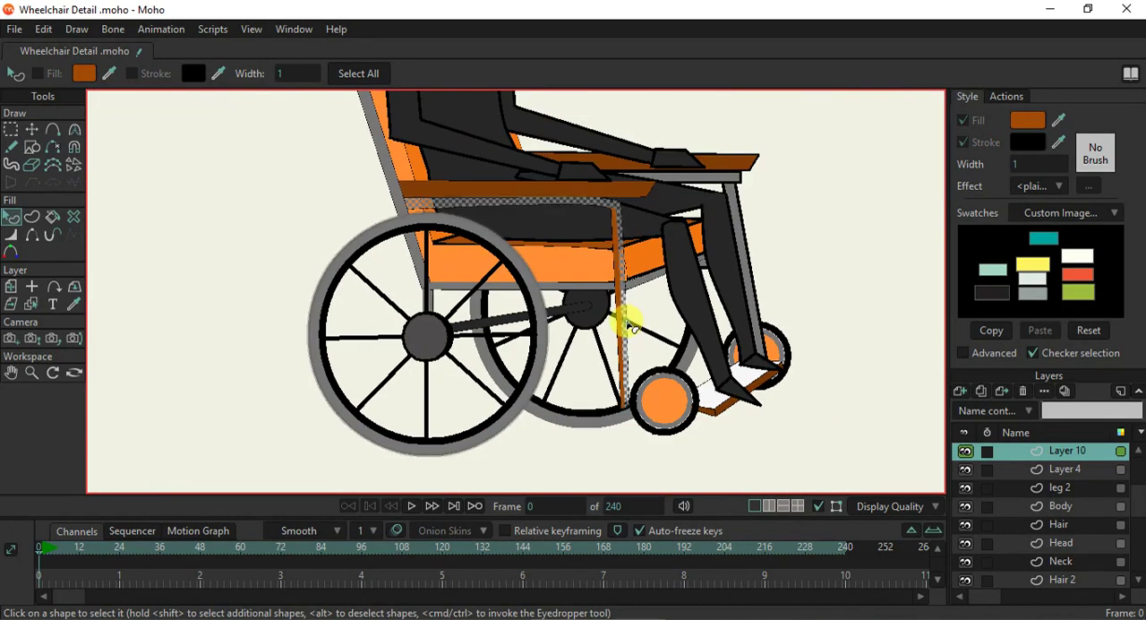
scroll(619, 289, up, 1)
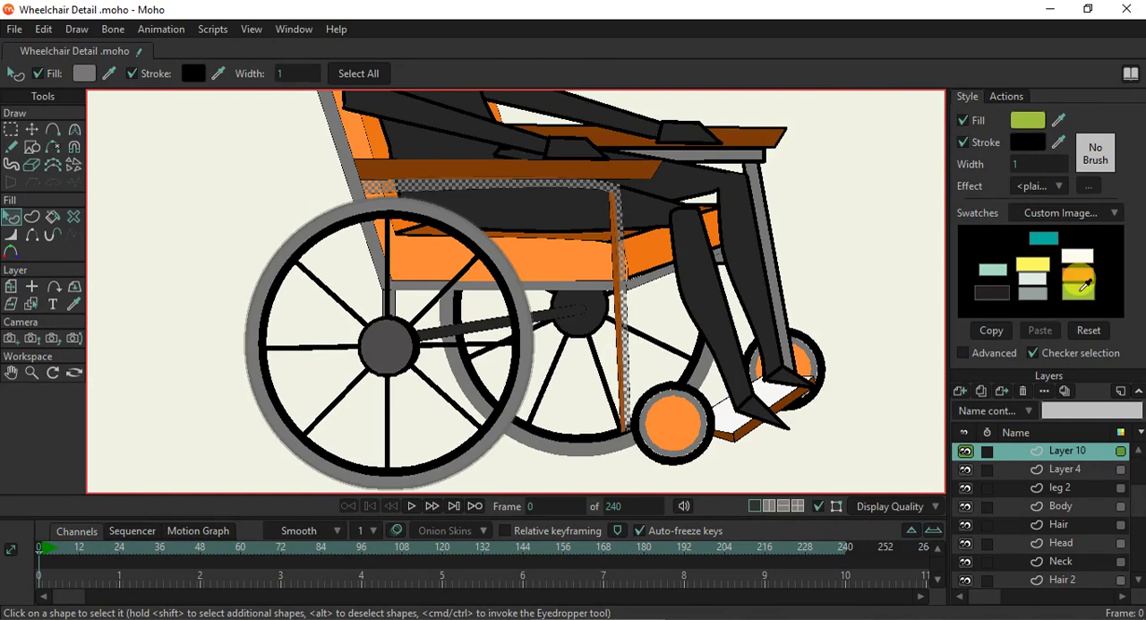
click(1079, 285)
- Fill the inner strip of the front leg with the same light green swatch
scroll(611, 182, up, 3)
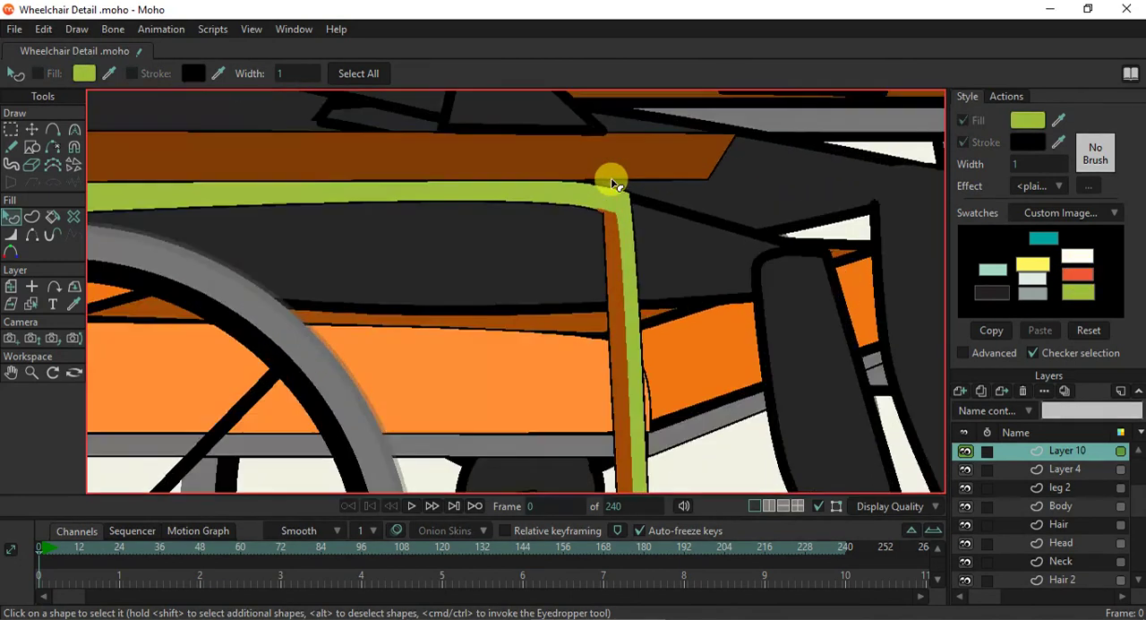
scroll(612, 183, up, 1)
scroll(615, 191, down, 3)
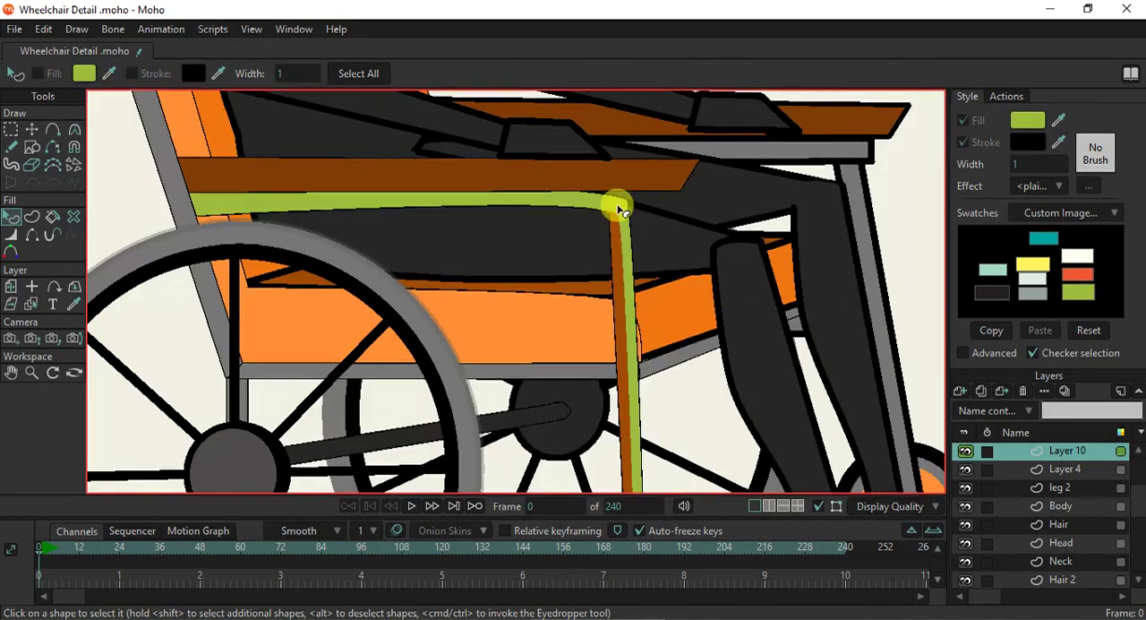
click(618, 254)
click(1080, 275)
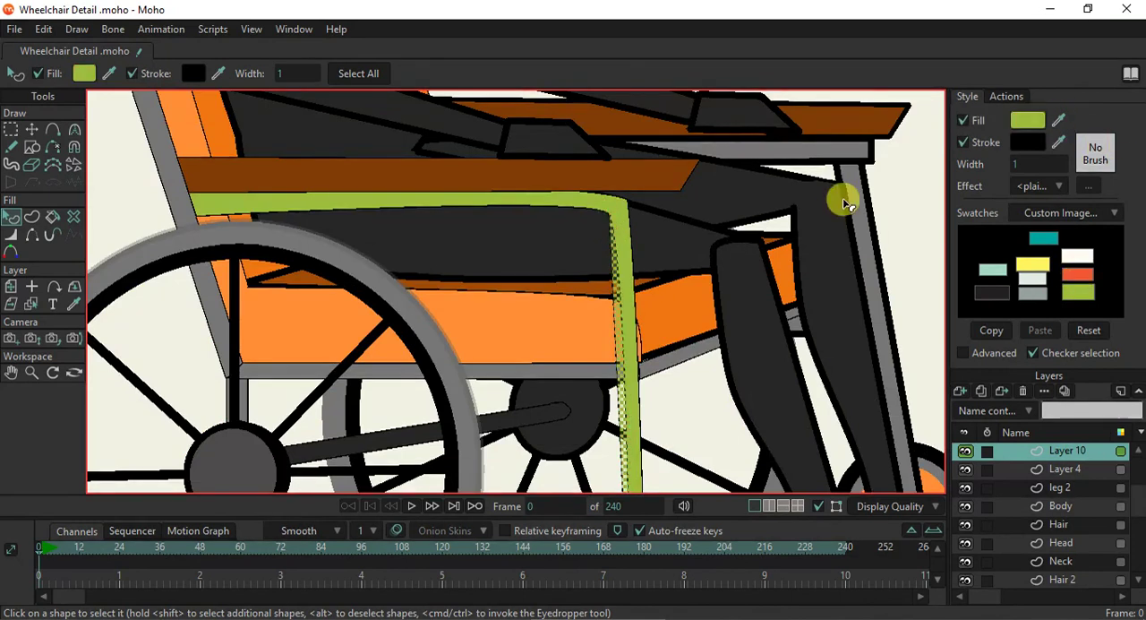
- Darken the fill of the front leg's inner strip to green 6B8323 and render the current frame to check it
click(1027, 120)
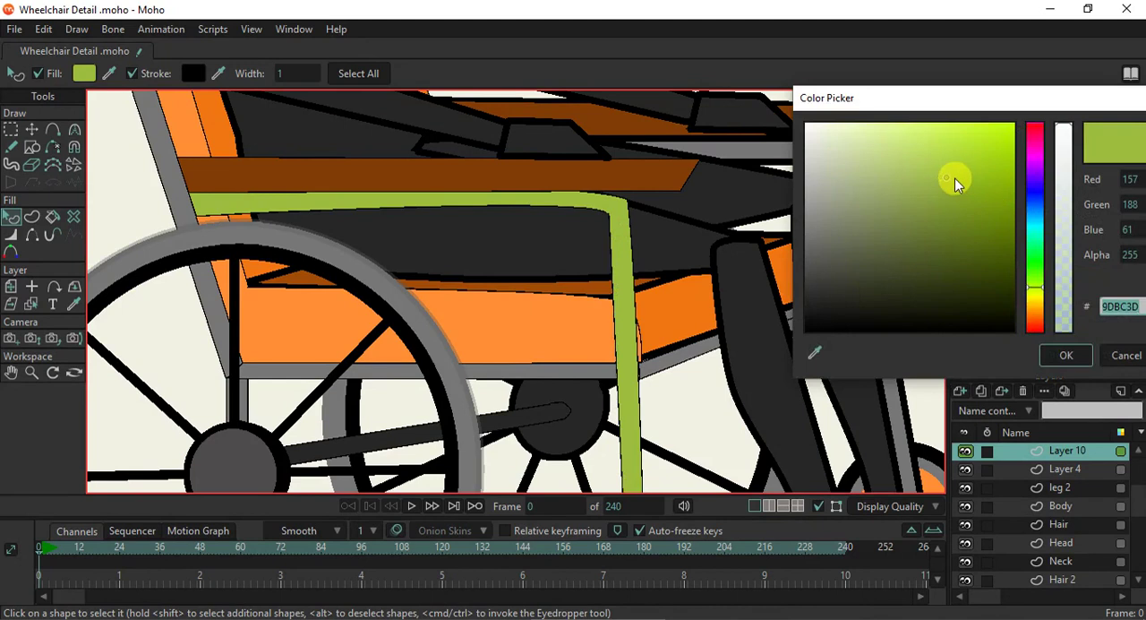
drag(952, 181, 959, 218)
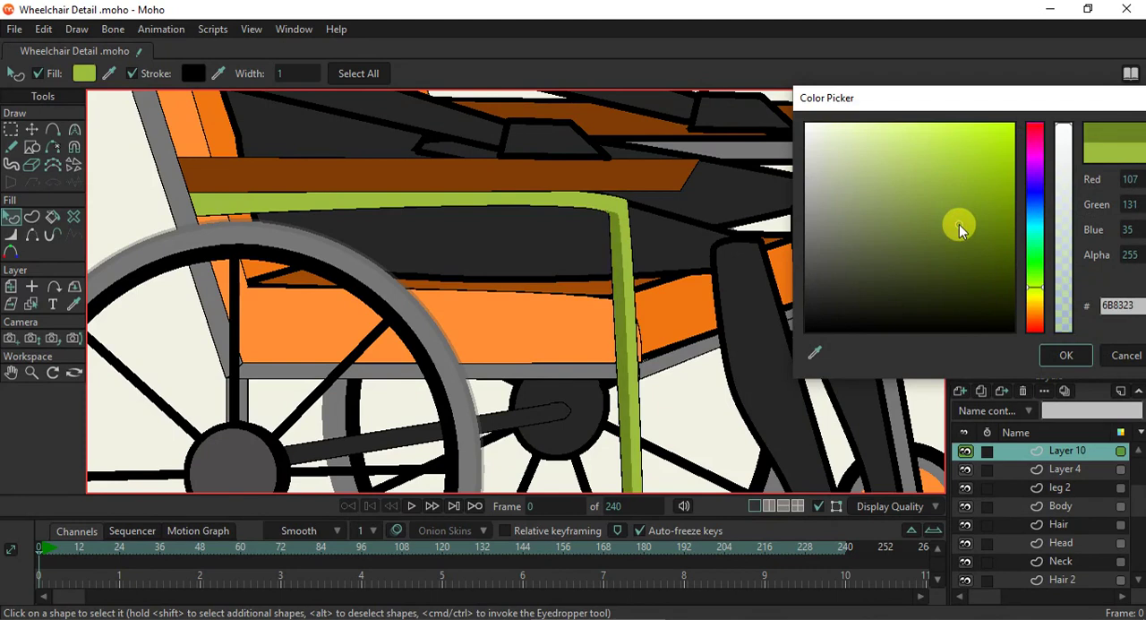
click(1066, 356)
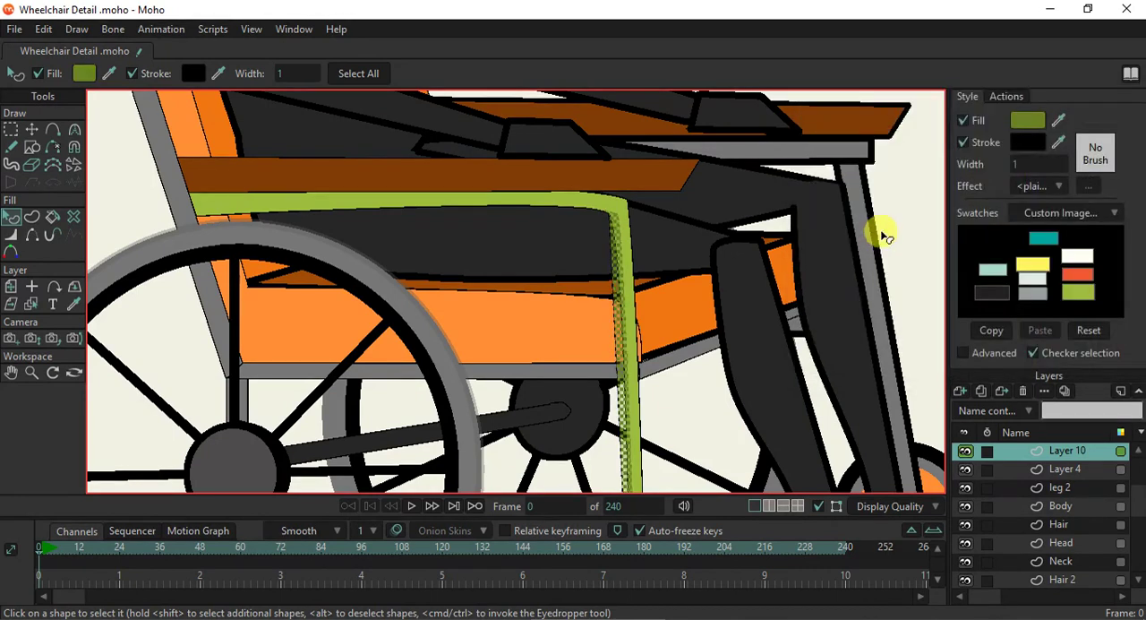
scroll(835, 230, down, 5)
drag(808, 283, 724, 271)
scroll(675, 213, up, 3)
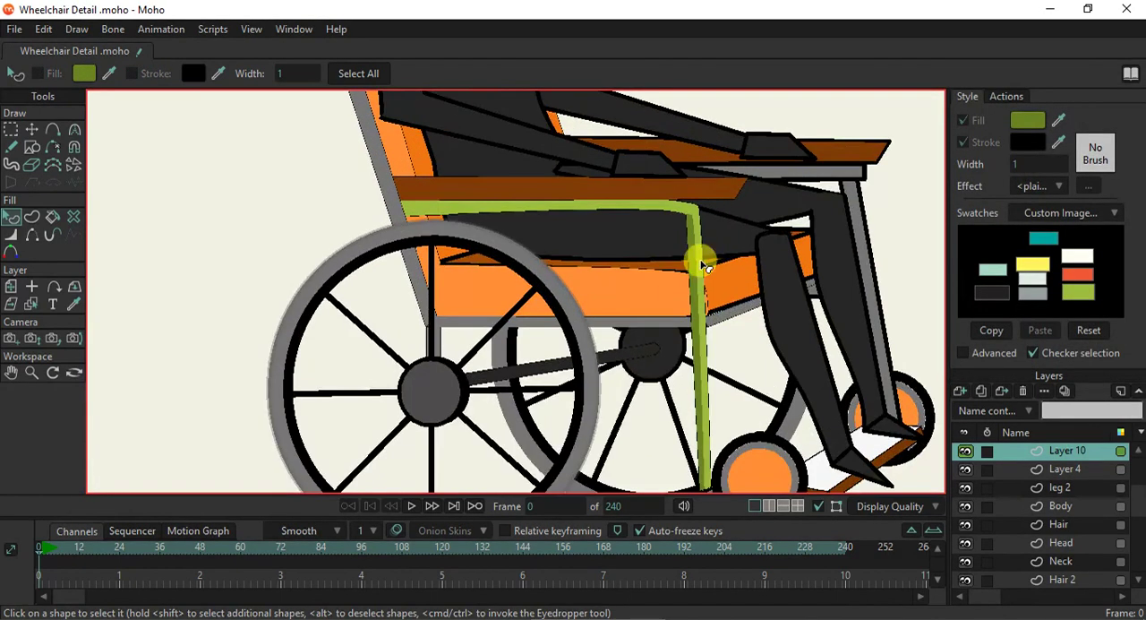
key(ctrl+r)
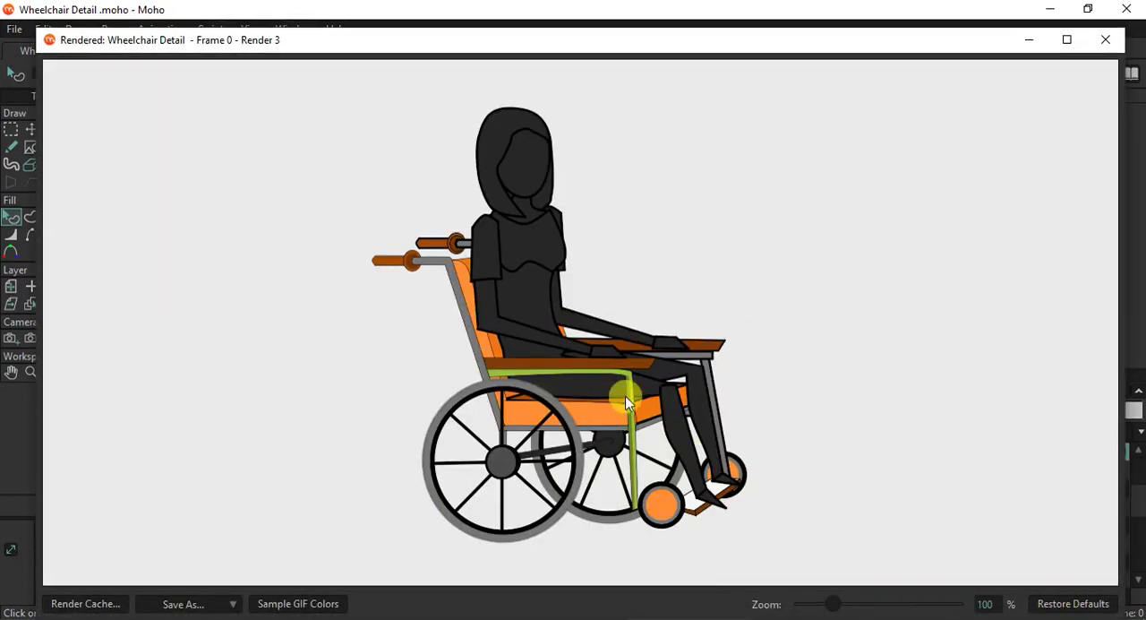
click(1107, 40)
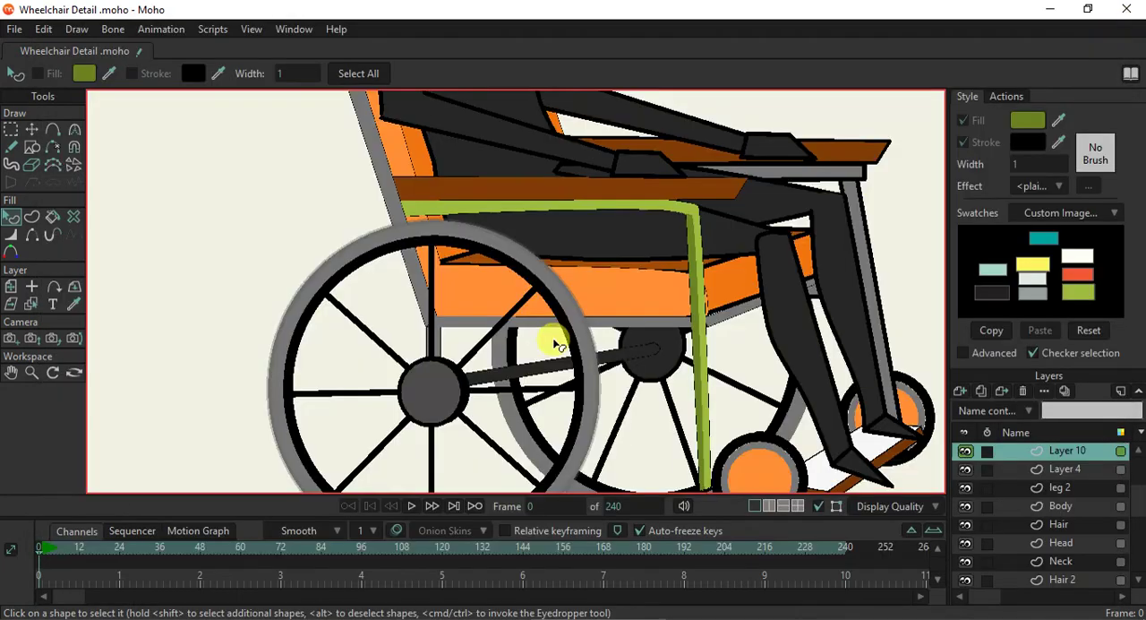
- Fill the grey backrest post and lower seat rail with the light green swatch
scroll(496, 291, up, 2)
click(394, 212)
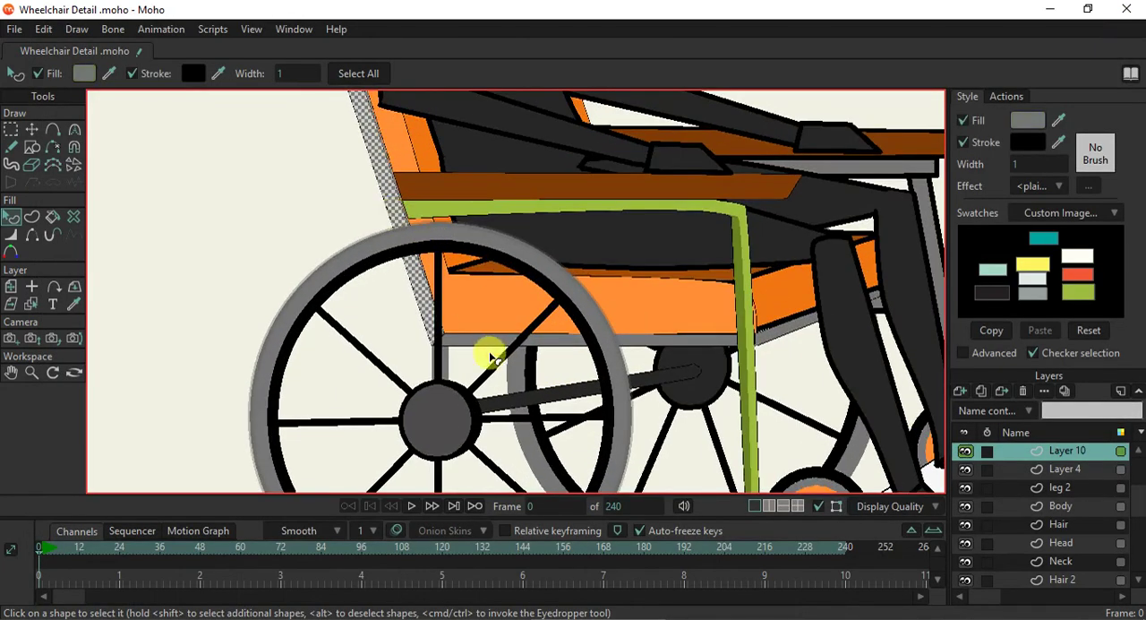
click(1087, 287)
click(348, 180)
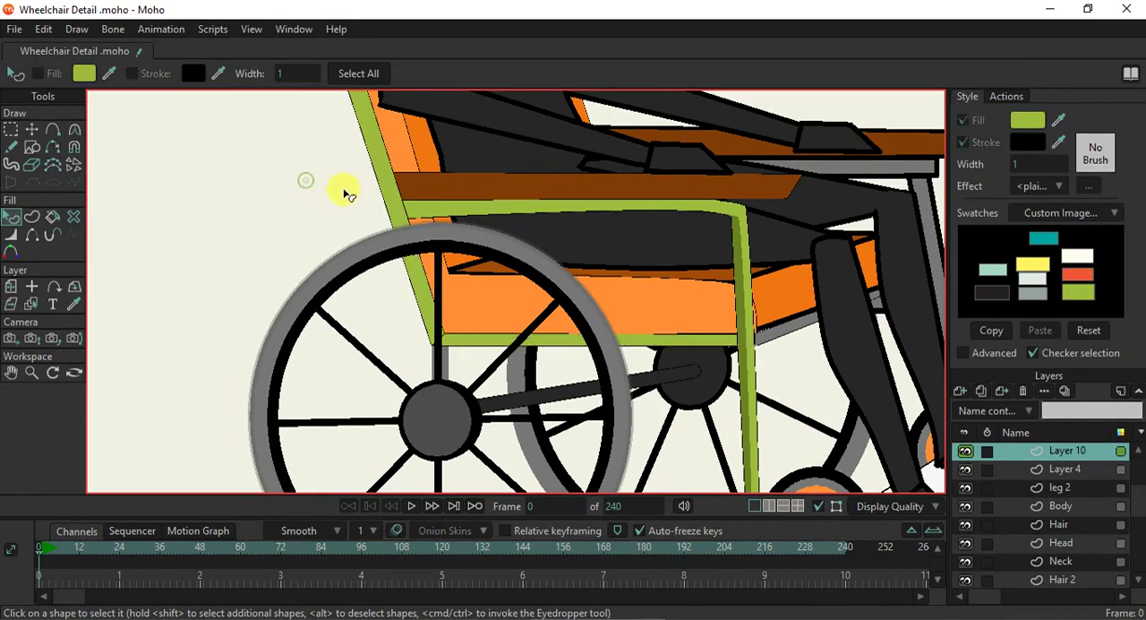
- Fill the near push-handle tube at the top of the backrest with the light green swatch
scroll(352, 204, down, 2)
drag(395, 165, 484, 310)
click(393, 152)
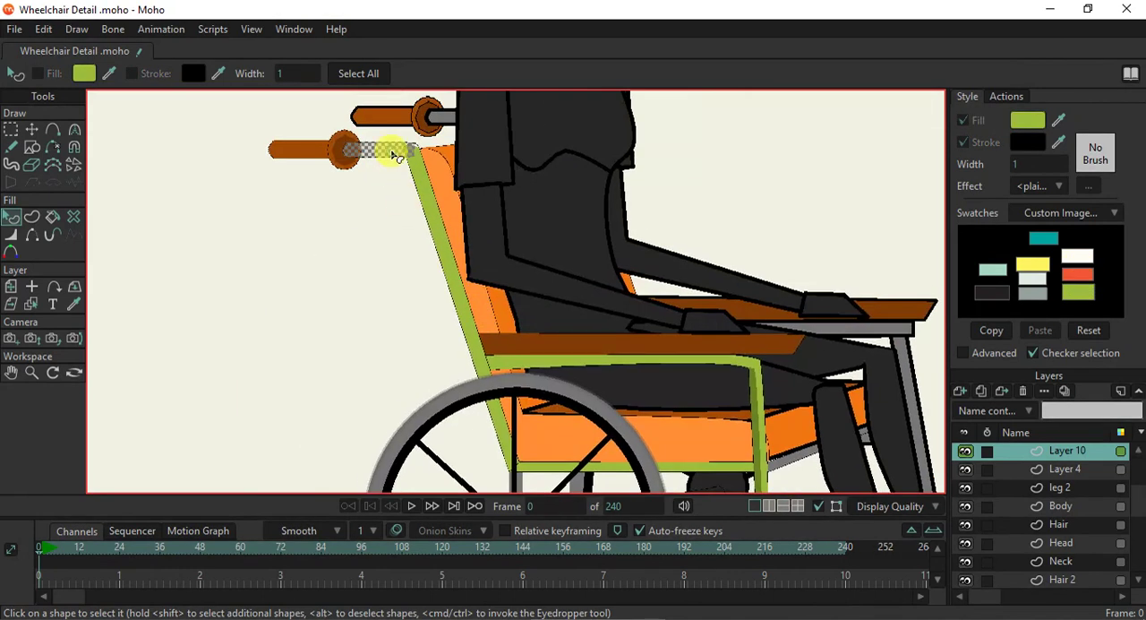
click(1079, 284)
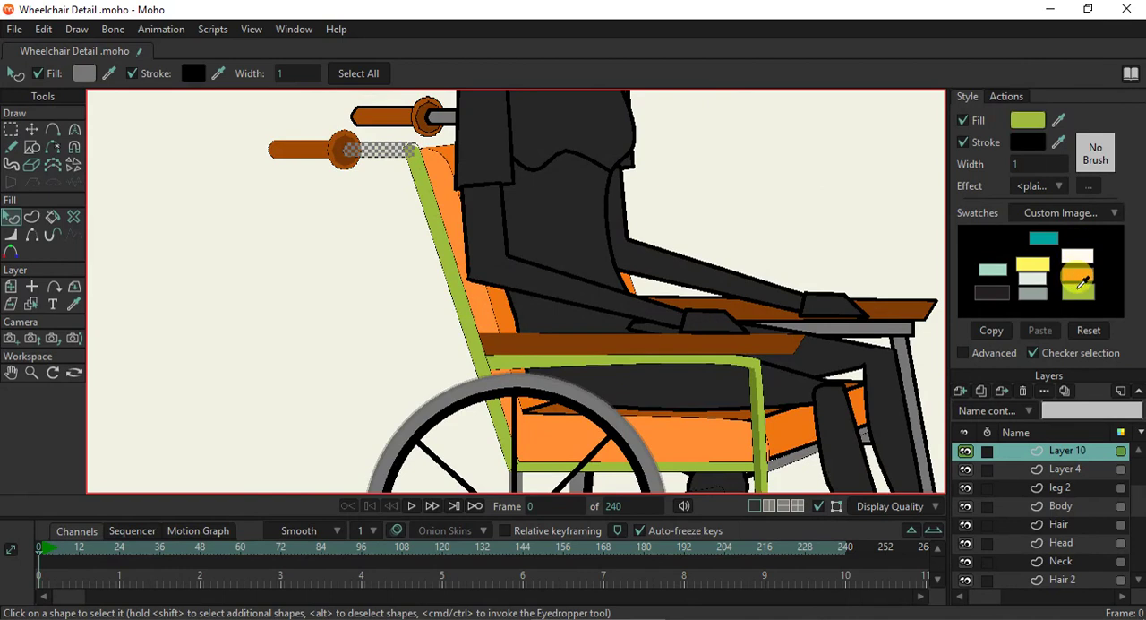
click(706, 204)
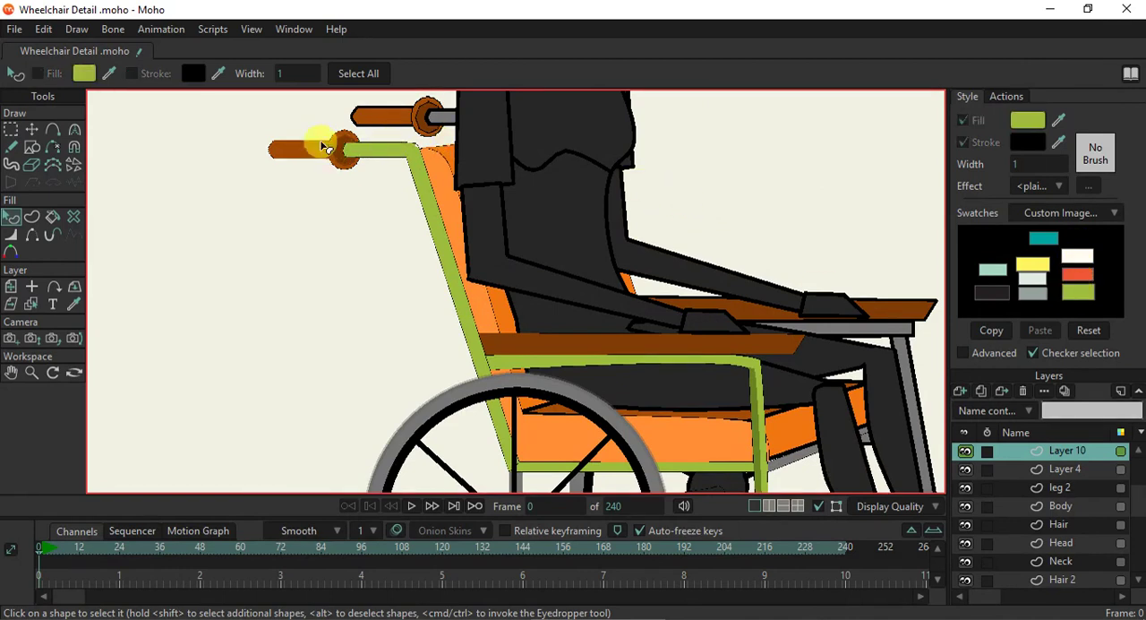
- Fill the near push handle's collar, grip and inner disc with the orange-red swatch
scroll(311, 116, up, 2)
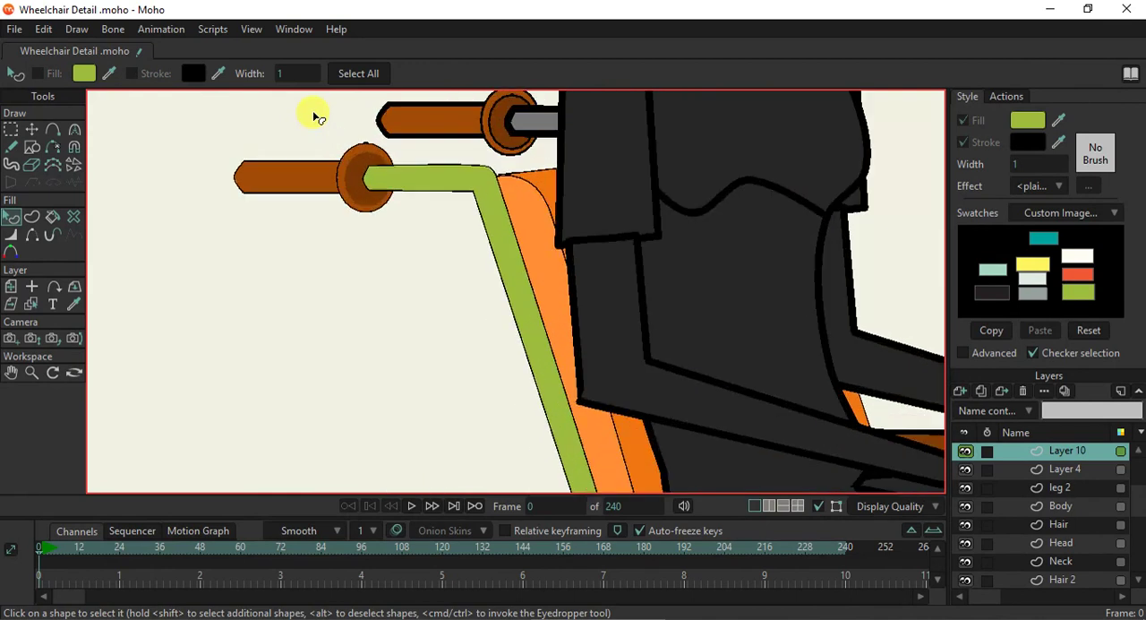
scroll(341, 154, up, 1)
click(349, 161)
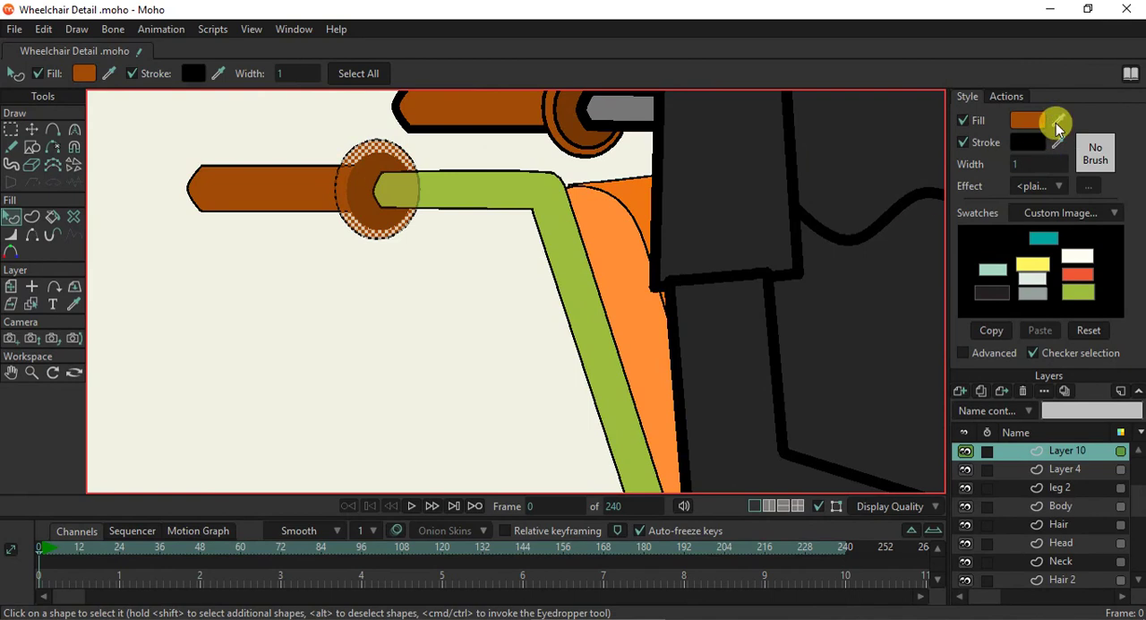
drag(1058, 125, 1084, 266)
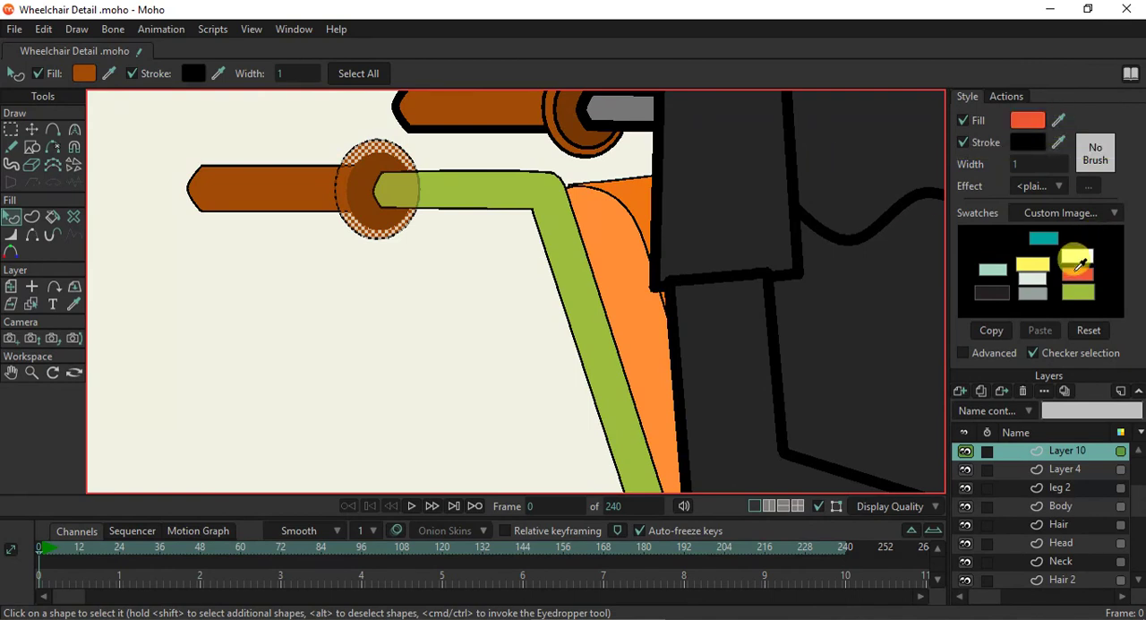
click(313, 194)
drag(1058, 125, 1077, 272)
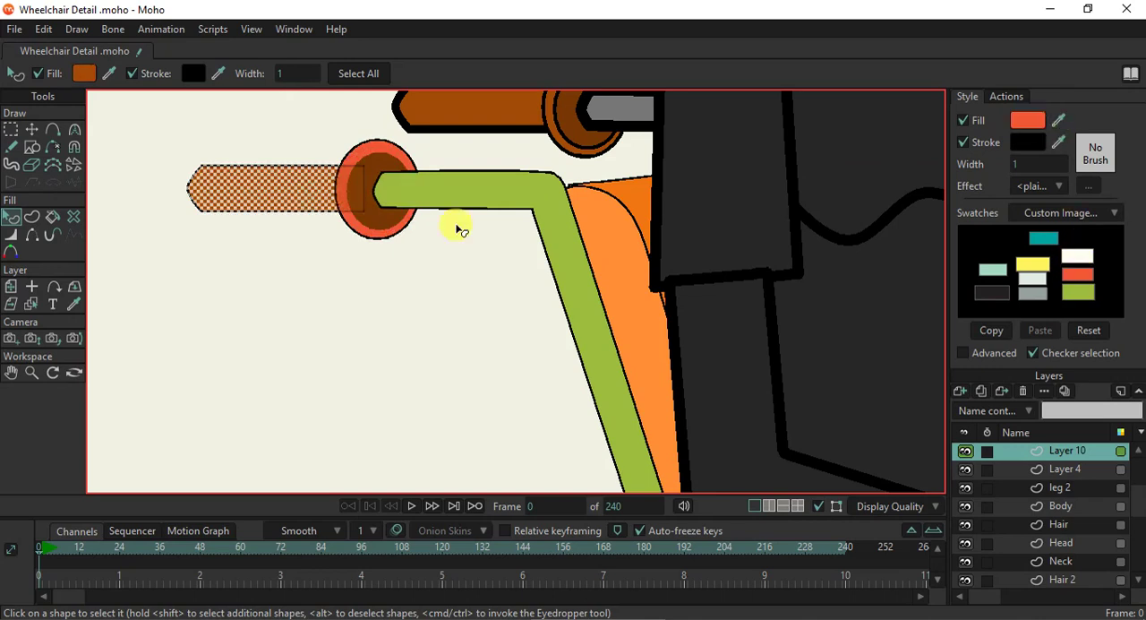
click(380, 202)
drag(1065, 116, 1081, 272)
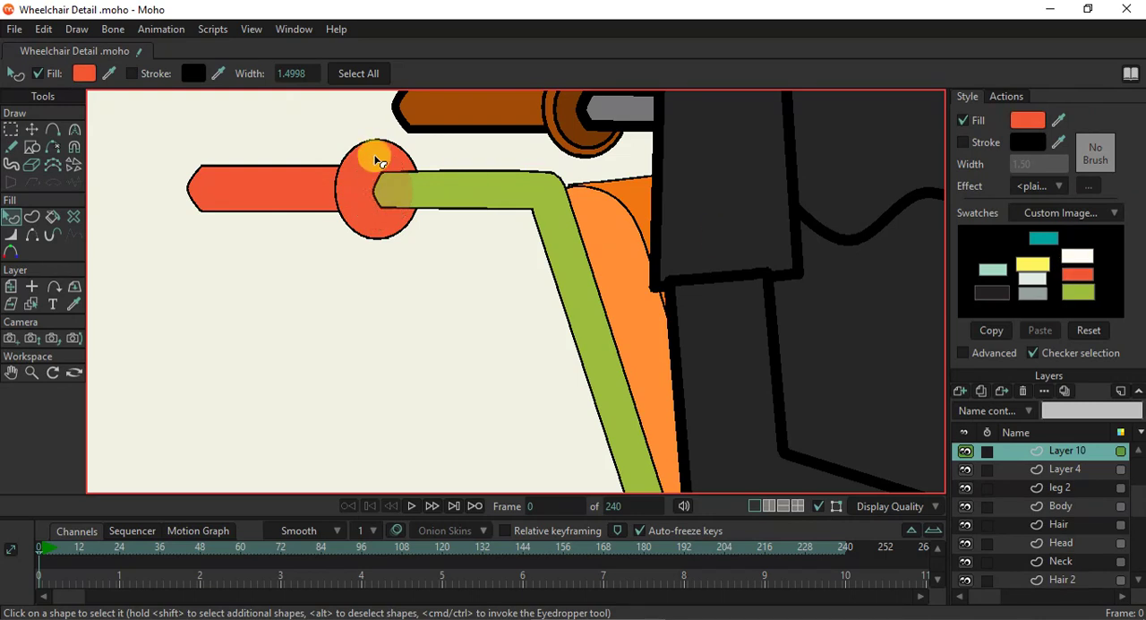
- Darken the fill of the near push handle's outer collar to red C6472A
click(377, 150)
click(1026, 120)
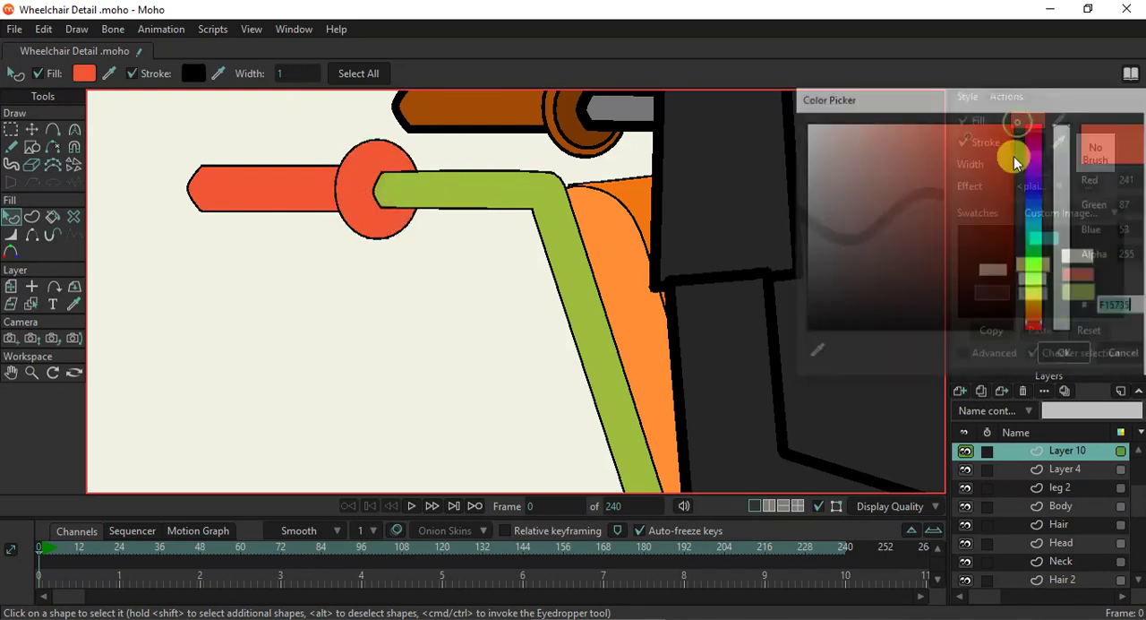
drag(968, 140, 972, 159)
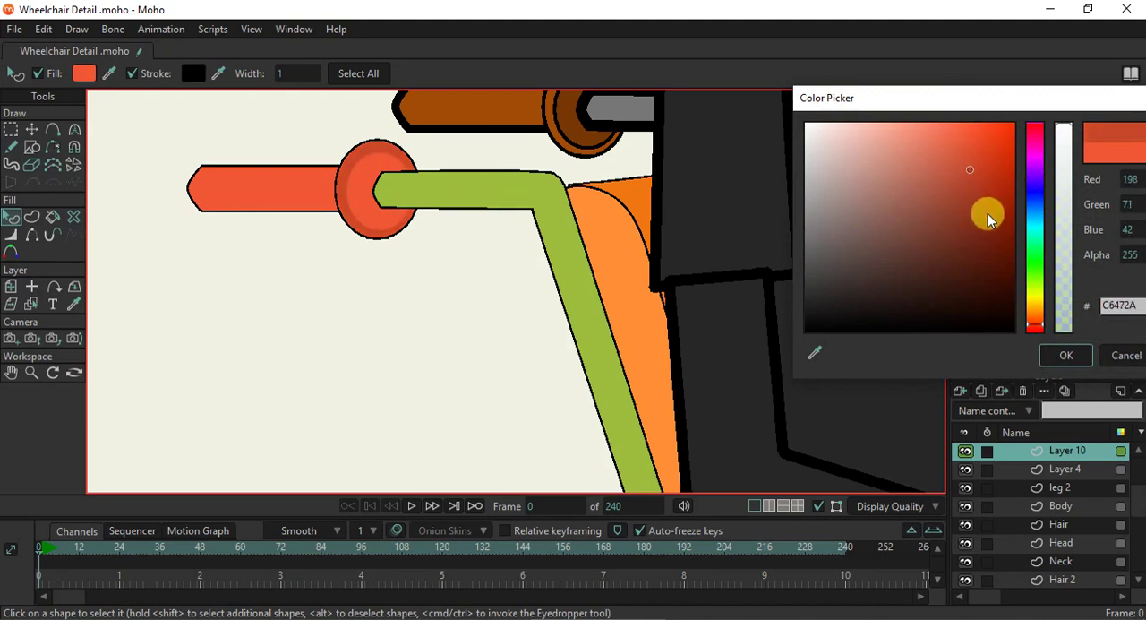
click(1064, 354)
- Select the layer holding the angled front seat rail and fill that rail with the light green swatch
scroll(431, 232, down, 3)
scroll(440, 238, up, 1)
scroll(464, 259, down, 1)
drag(552, 328, 478, 202)
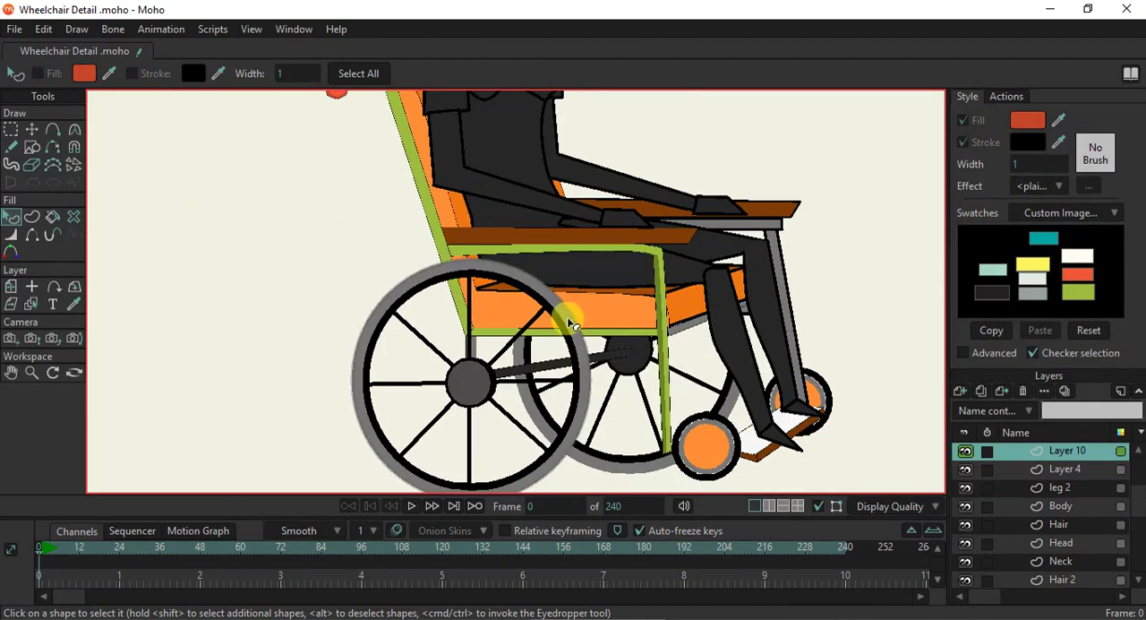
scroll(543, 297, up, 1)
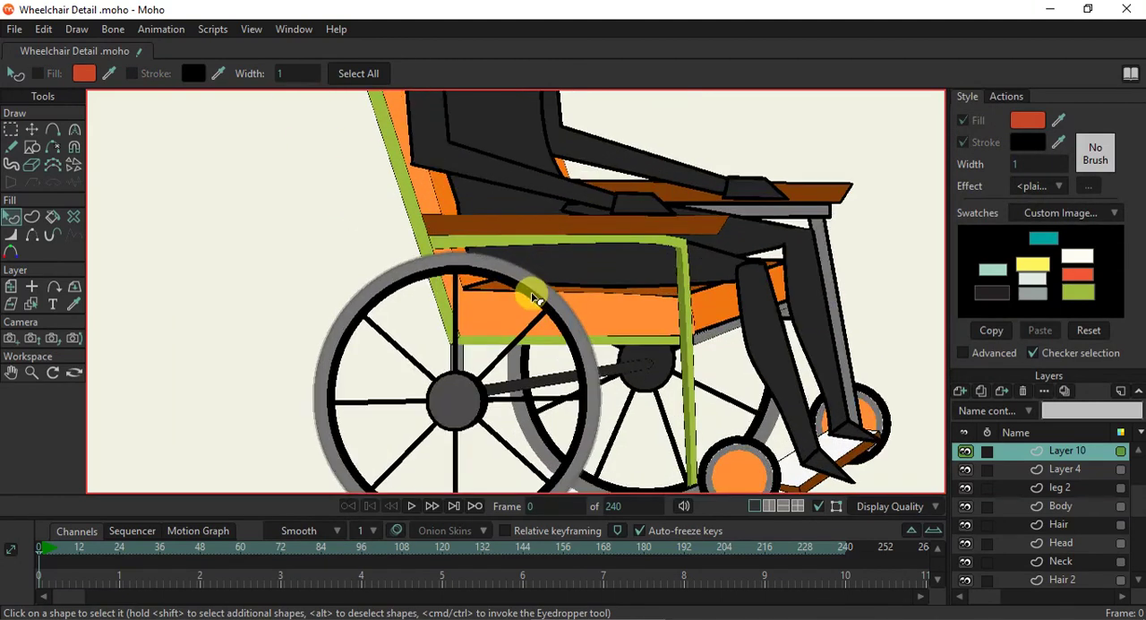
scroll(604, 297, down, 1)
scroll(637, 317, up, 1)
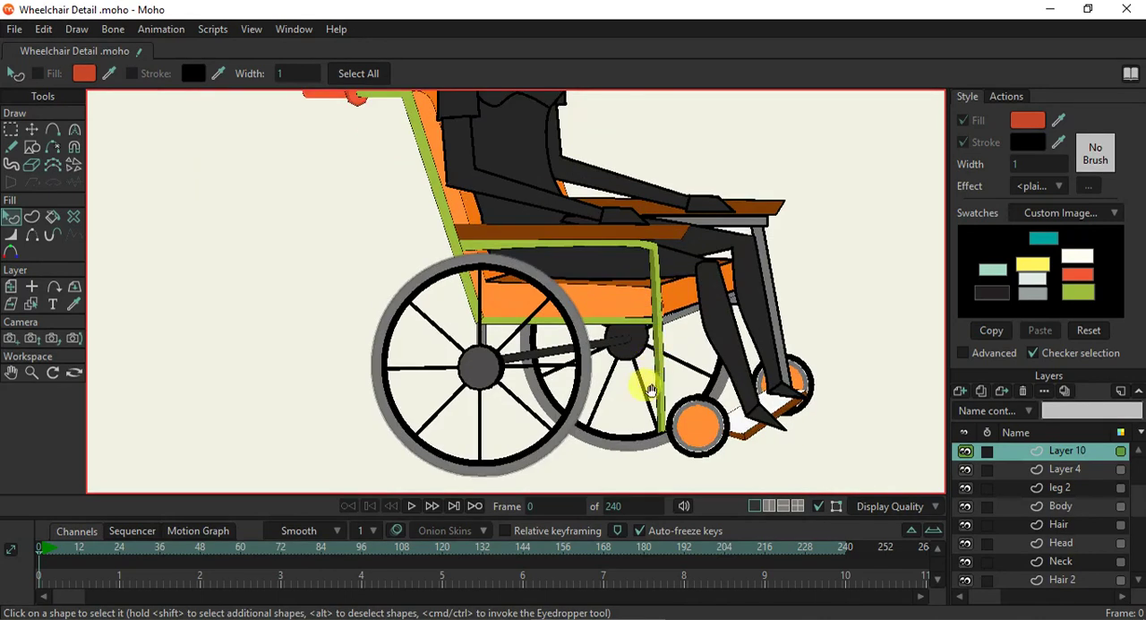
scroll(638, 358, down, 1)
scroll(560, 257, up, 2)
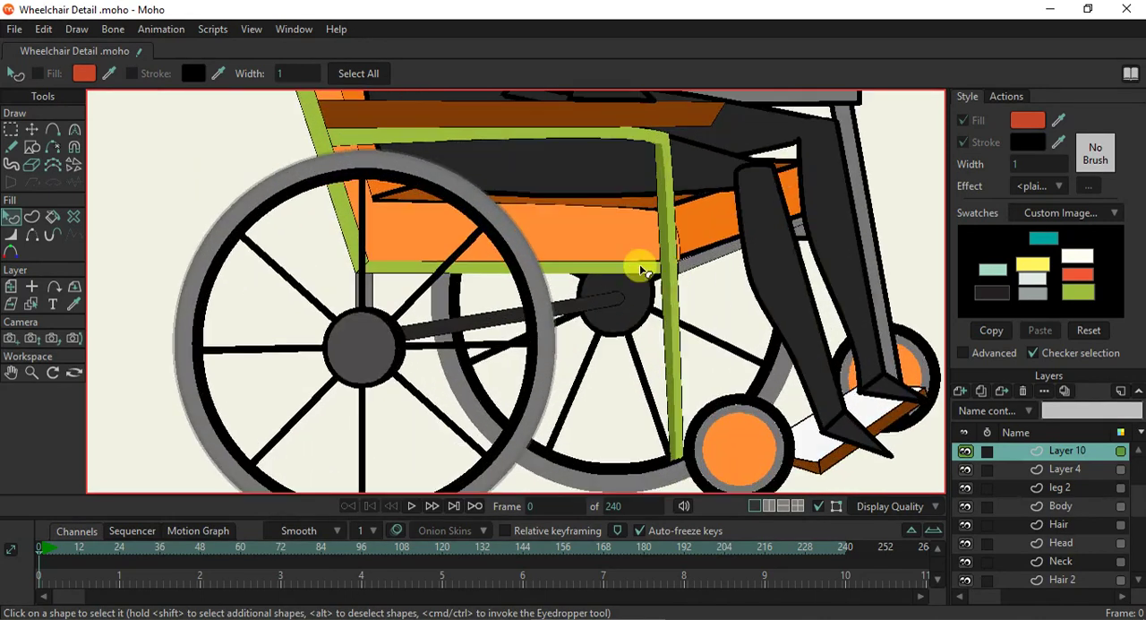
click(36, 306)
click(697, 264)
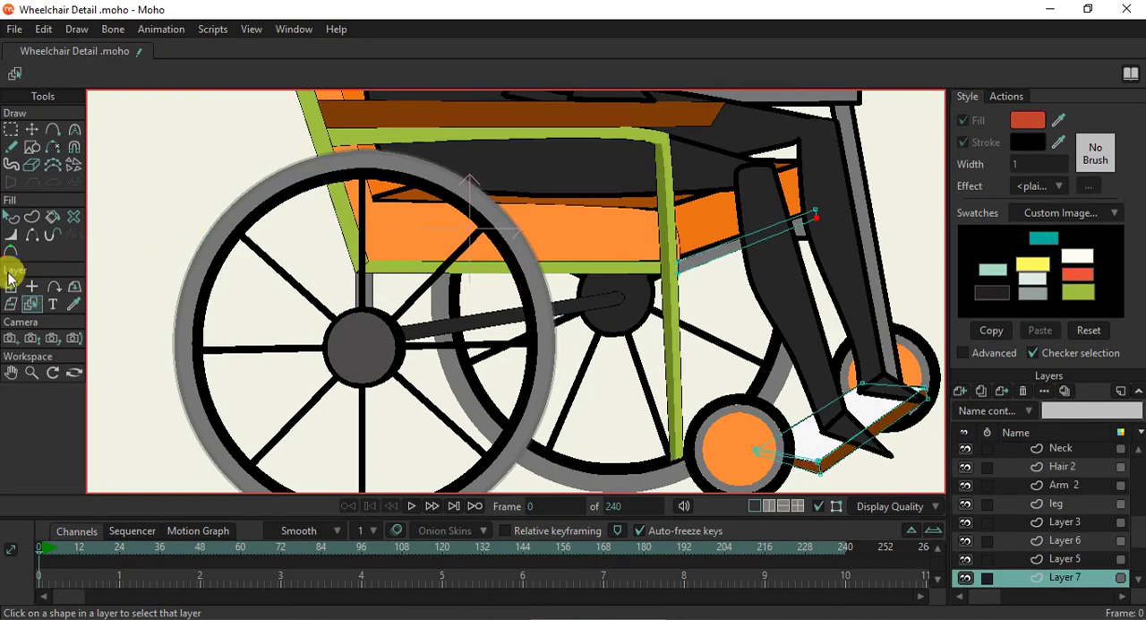
click(11, 218)
click(686, 261)
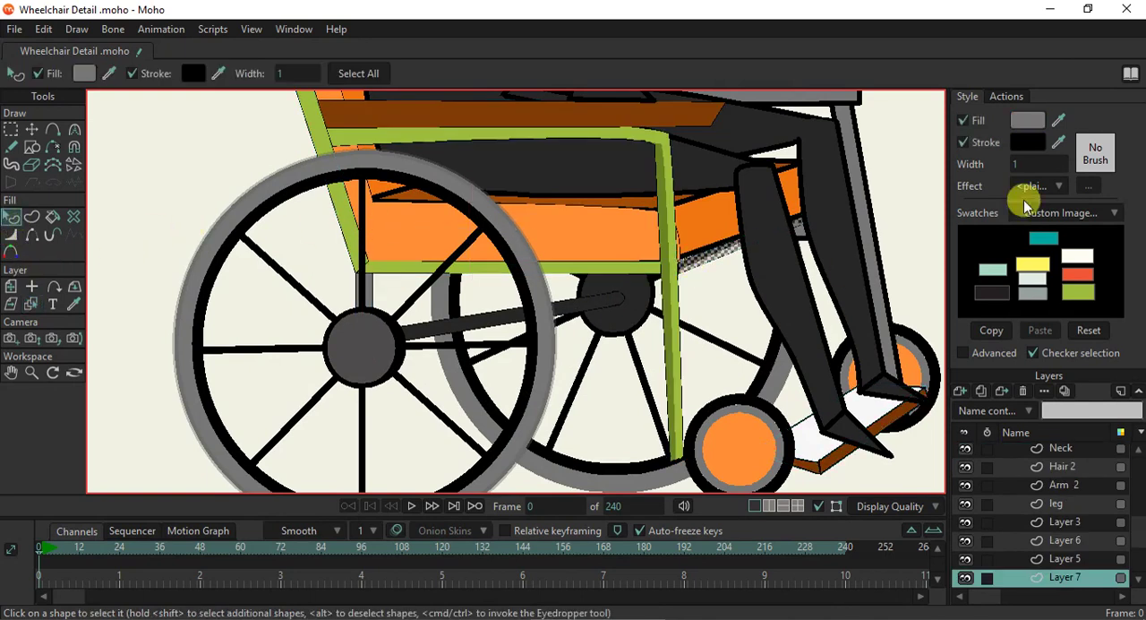
click(672, 239)
click(1086, 286)
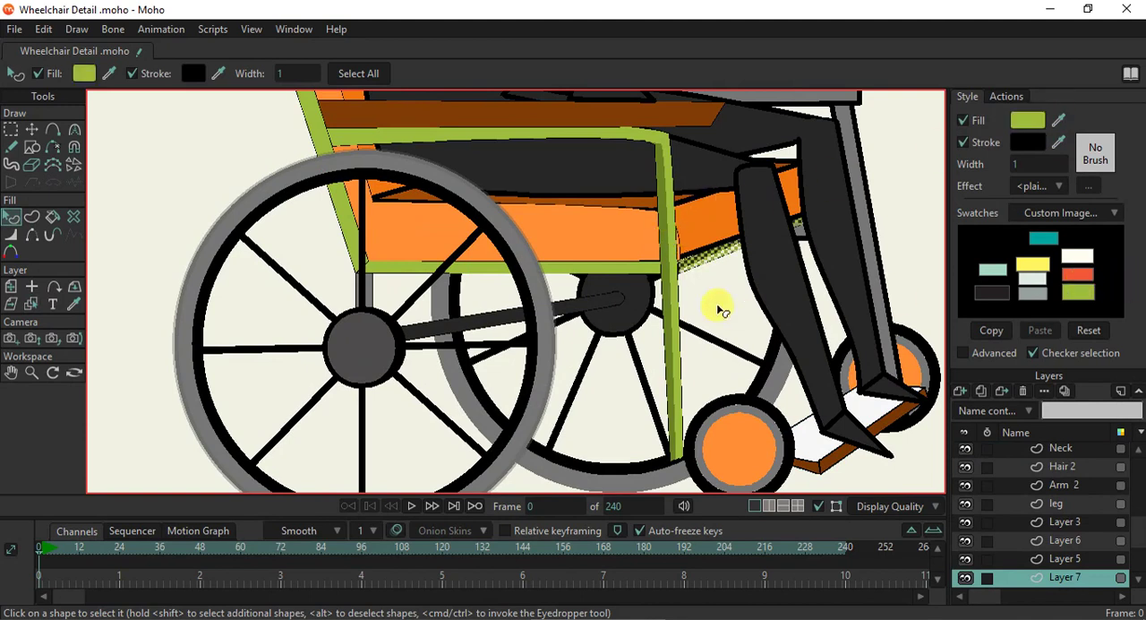
- Toggle the visibility of Layer 7 off and on to check which wheelchair parts it contains
scroll(729, 269, up, 5)
scroll(730, 269, down, 2)
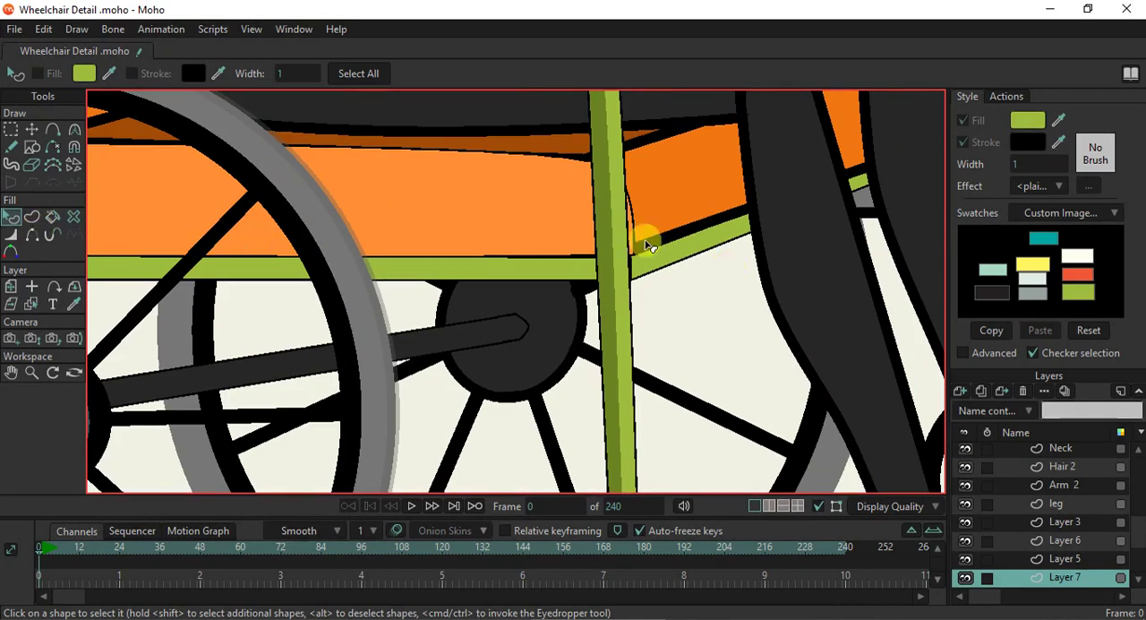
scroll(643, 296, down, 2)
click(965, 580)
click(965, 580)
click(965, 580)
click(965, 580)
click(966, 581)
click(965, 580)
click(966, 580)
click(965, 580)
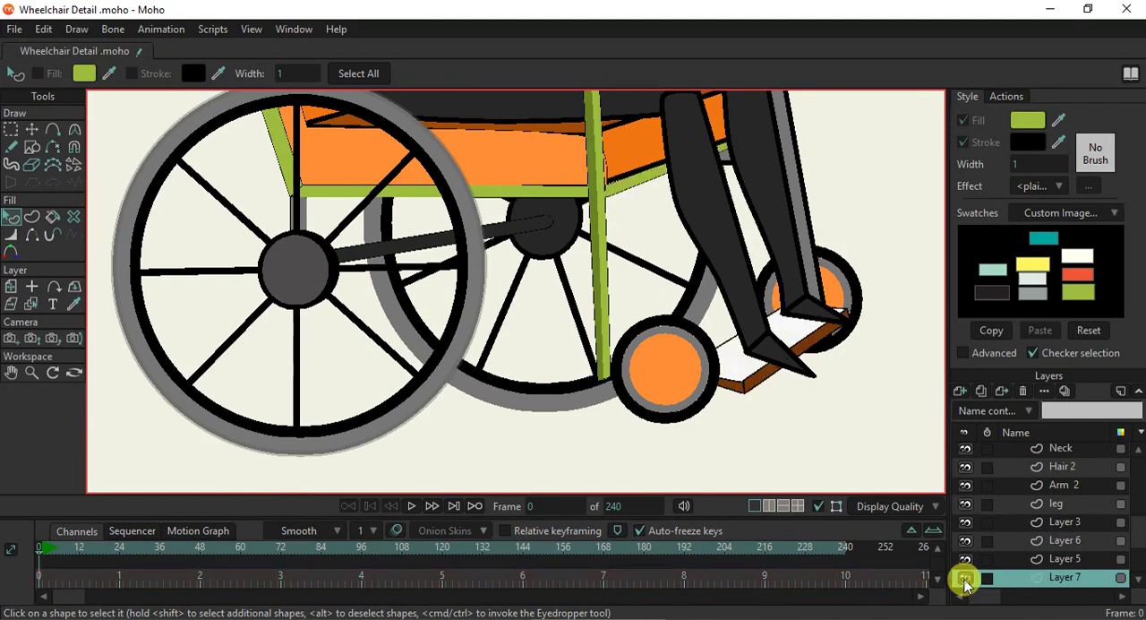
- Fill the white top surface of the footrest with the dark charcoal swatch
click(742, 367)
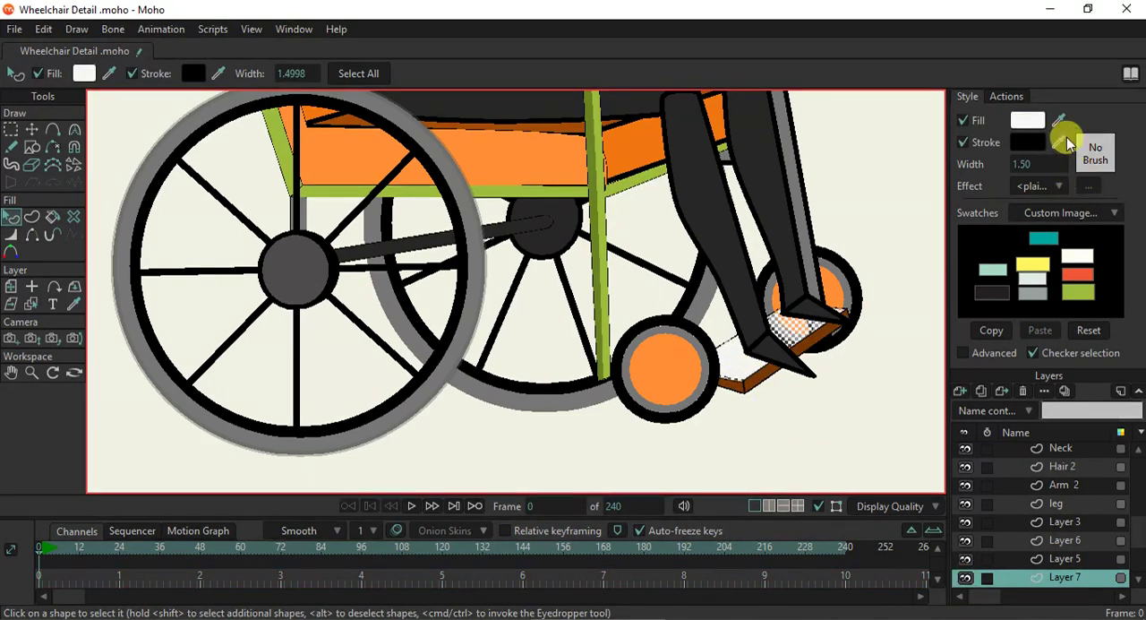
drag(1057, 119, 1075, 242)
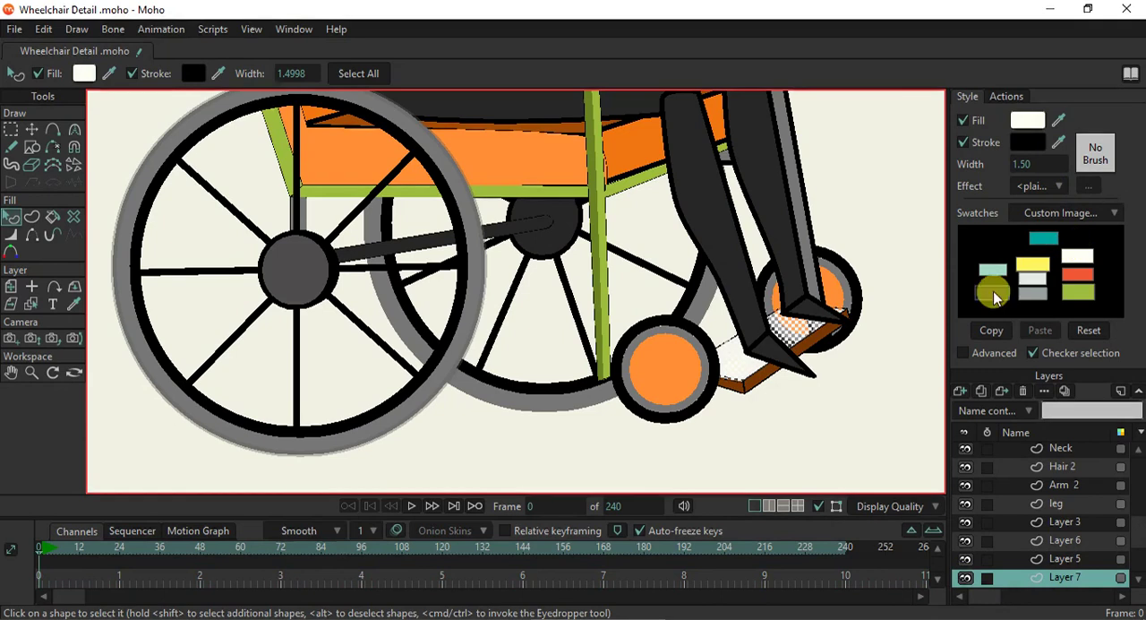
drag(1059, 119, 992, 288)
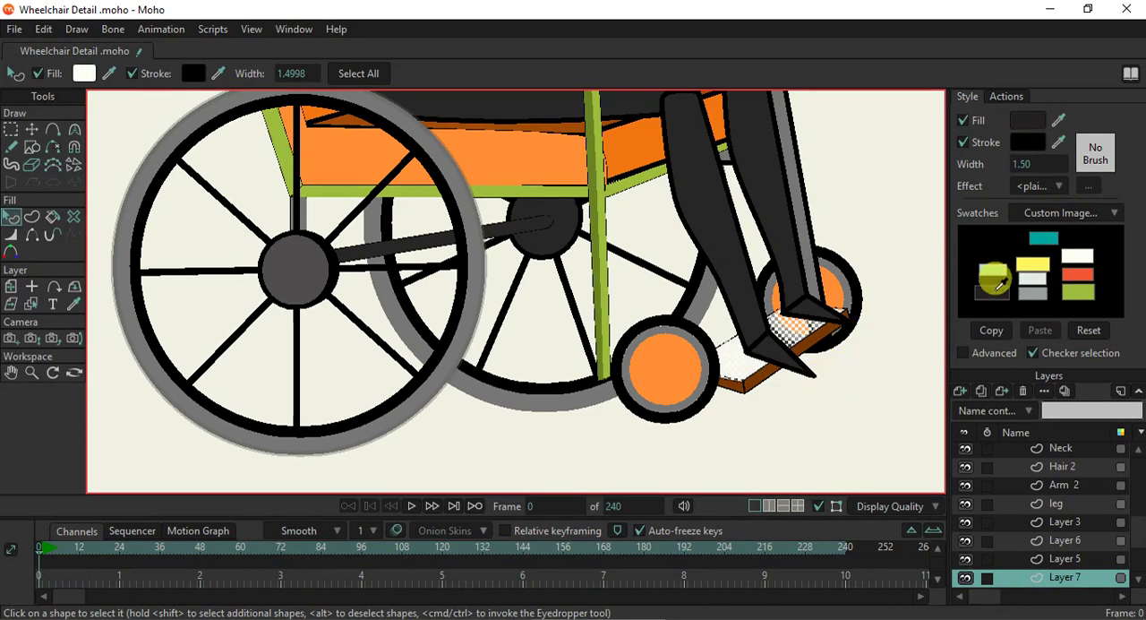
- Select the footrest's brown edge and top surface together and set their stroke width to 1
click(759, 386)
shift+click(760, 384)
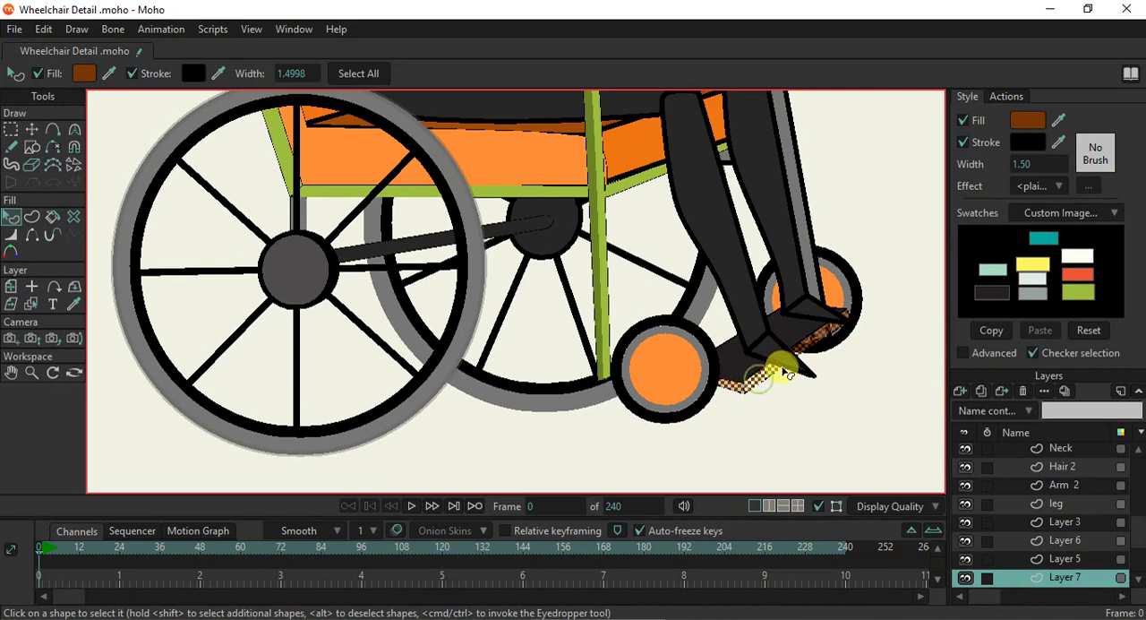
shift+click(809, 330)
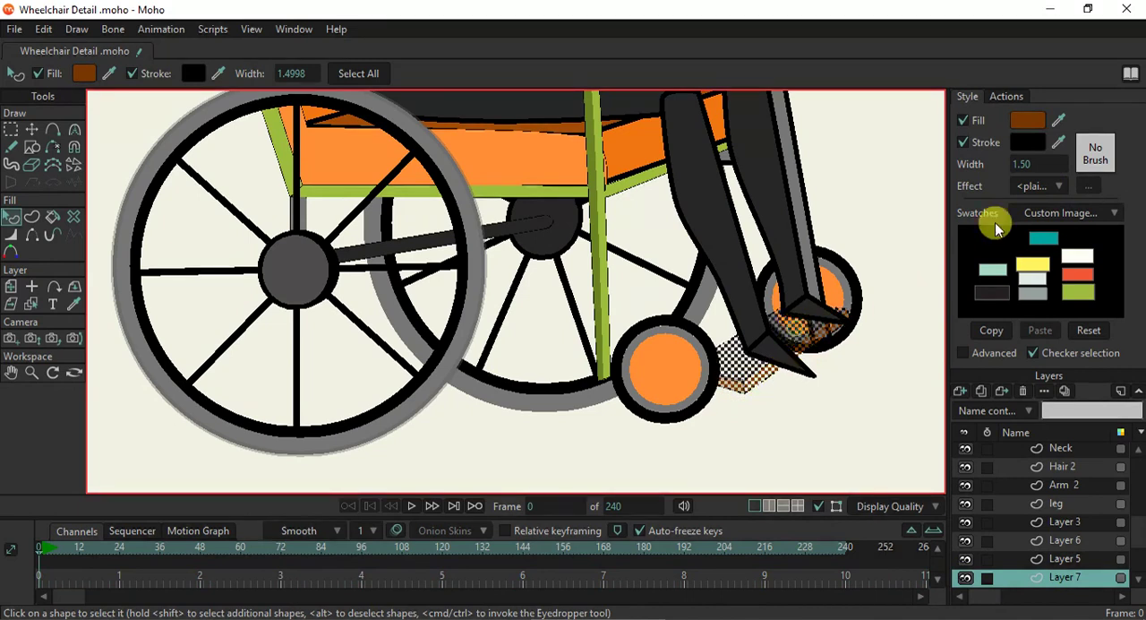
click(1018, 164)
key(Return)
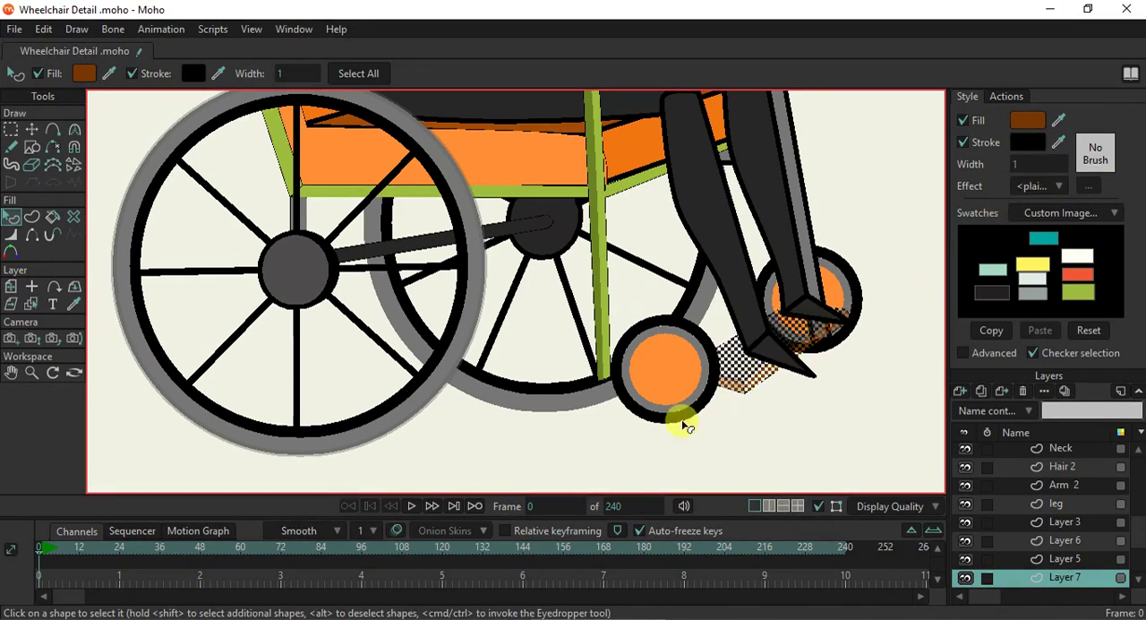
- Fill the footrest's brown front and side edges with the light green swatch
scroll(809, 396, up, 3)
drag(737, 387, 712, 372)
scroll(805, 397, up, 3)
click(714, 383)
click(628, 344)
shift+click(570, 365)
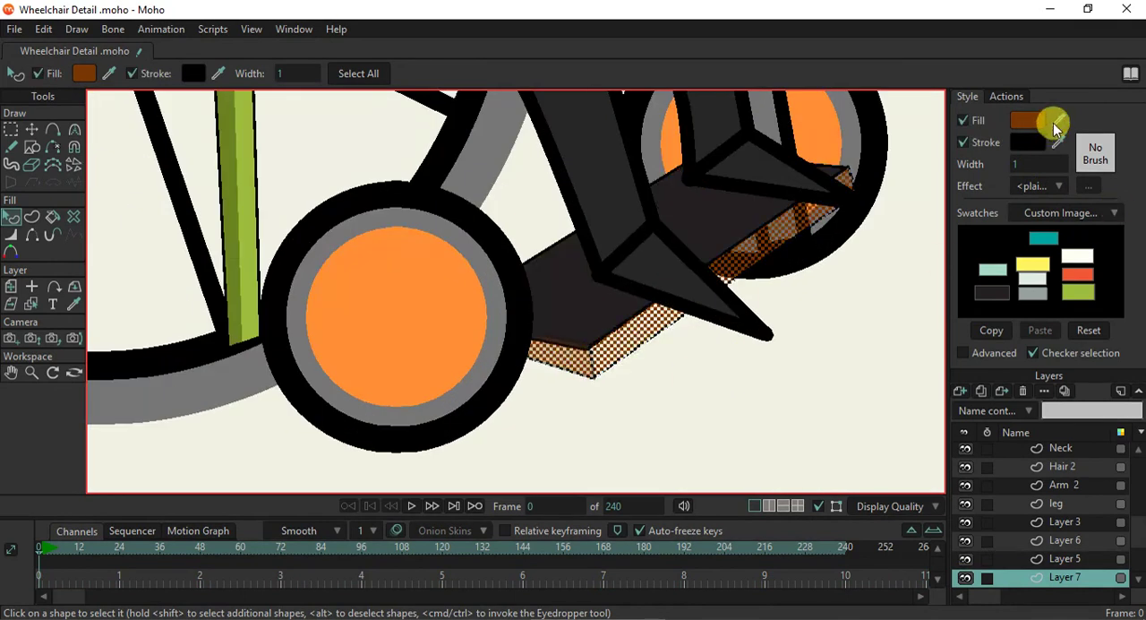
drag(1059, 120, 1084, 288)
click(710, 407)
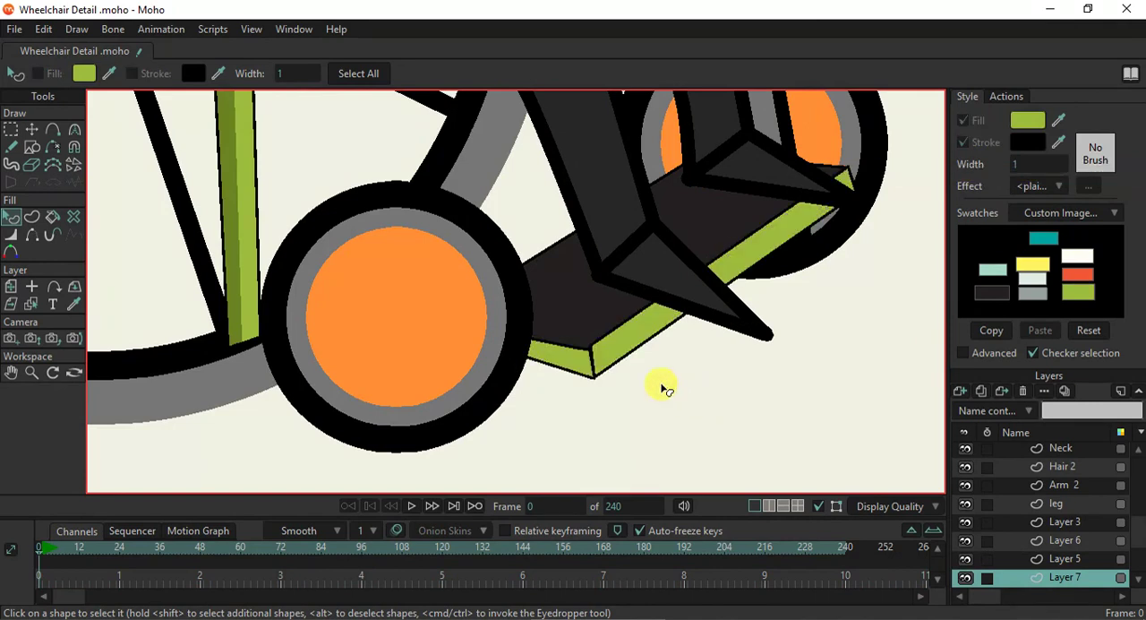
- Fill the footrest's short side edge beside the front wheel with the dark green sampled from the front post's shaded strip
scroll(649, 369, up, 2)
scroll(618, 363, down, 2)
click(583, 355)
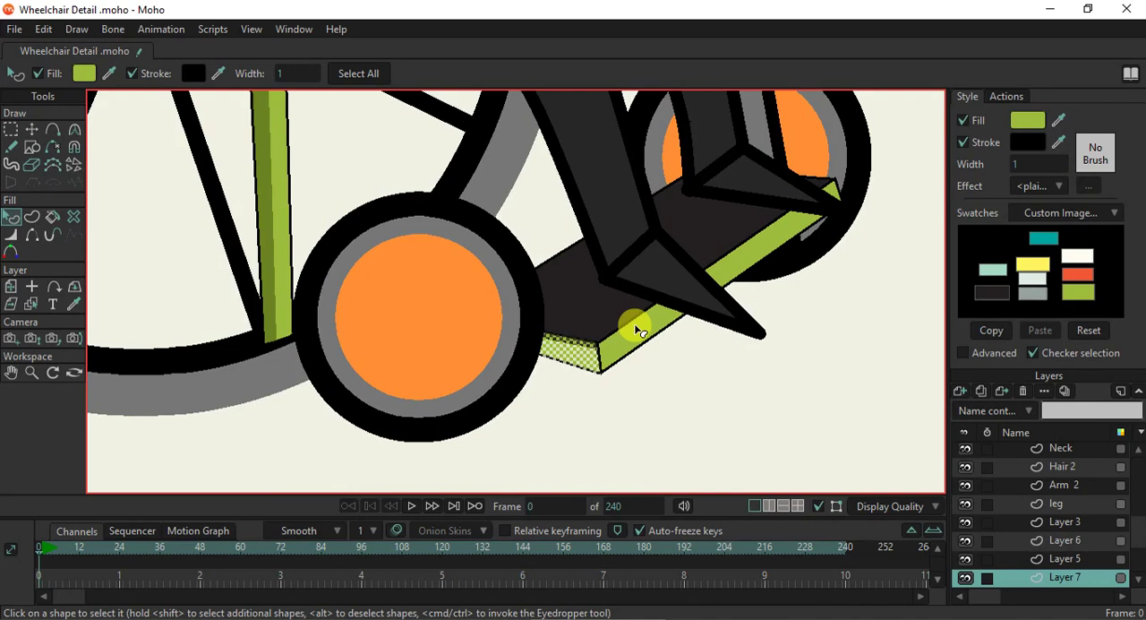
drag(1060, 121, 265, 239)
click(607, 367)
click(613, 394)
scroll(613, 377, down, 4)
scroll(613, 377, up, 5)
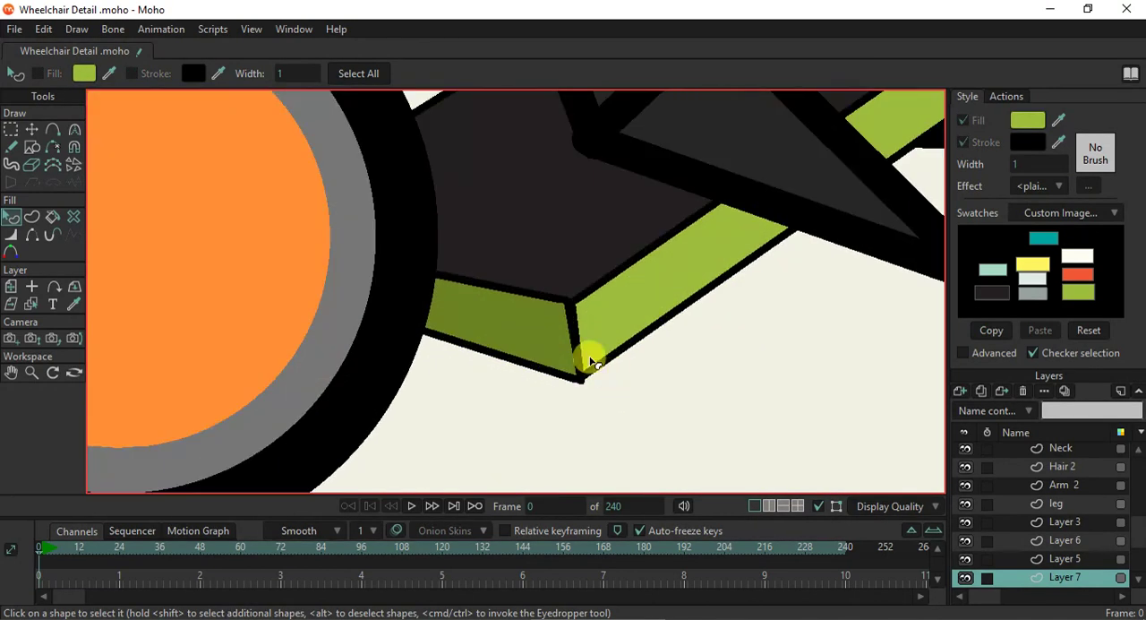
- Move the upper and lower points of the footrest's near corner so the green faces meet cleanly
scroll(588, 332, up, 2)
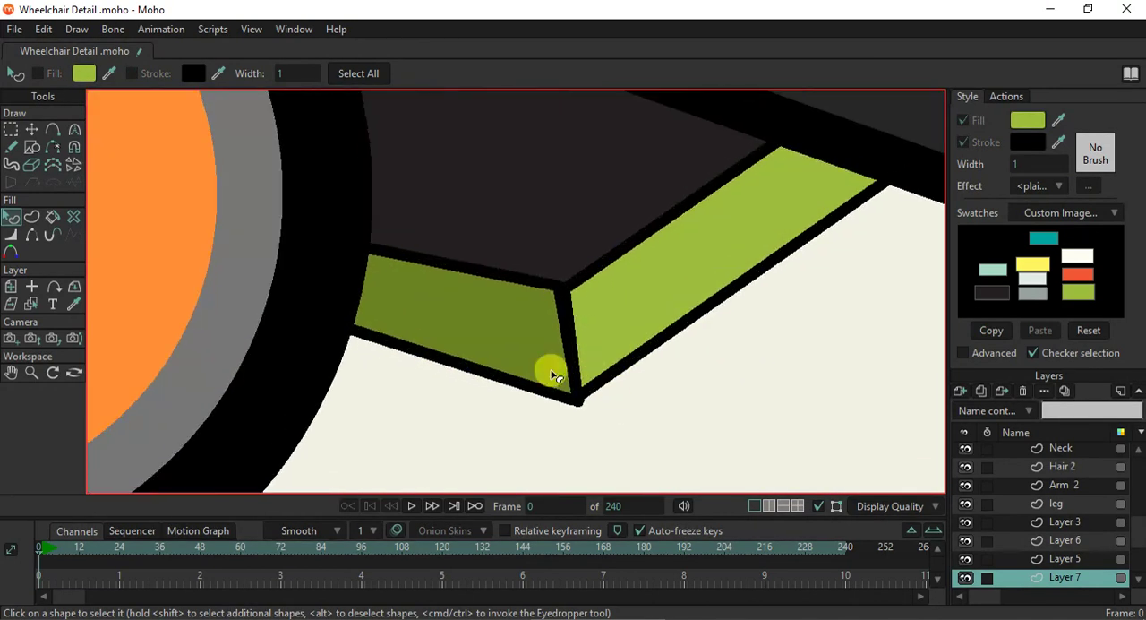
click(32, 129)
drag(563, 289, 570, 294)
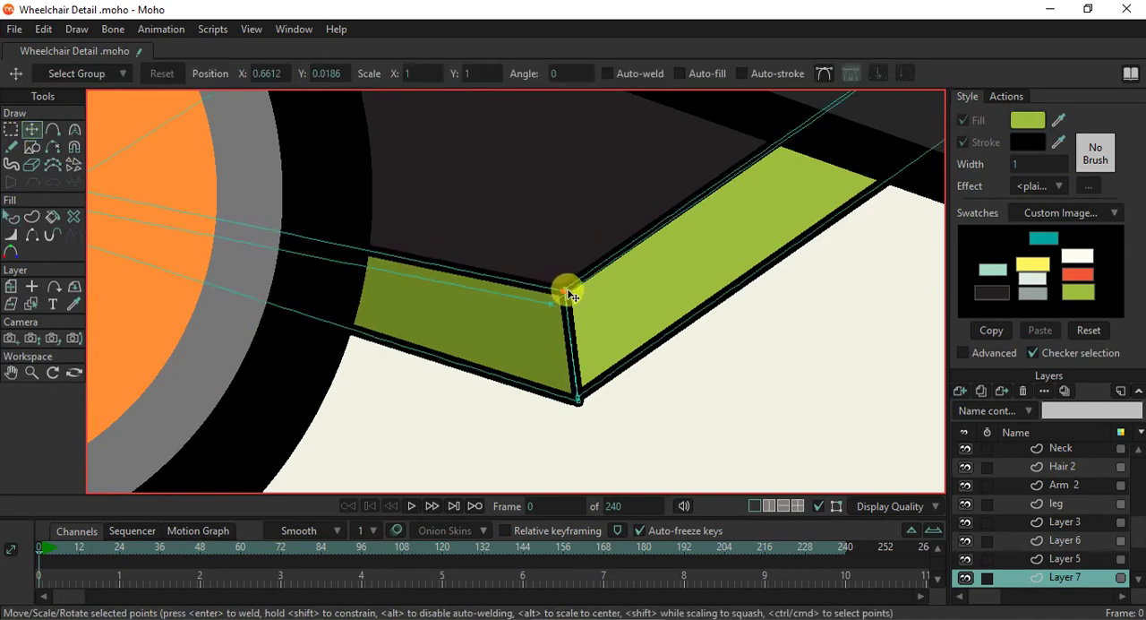
drag(580, 402, 580, 396)
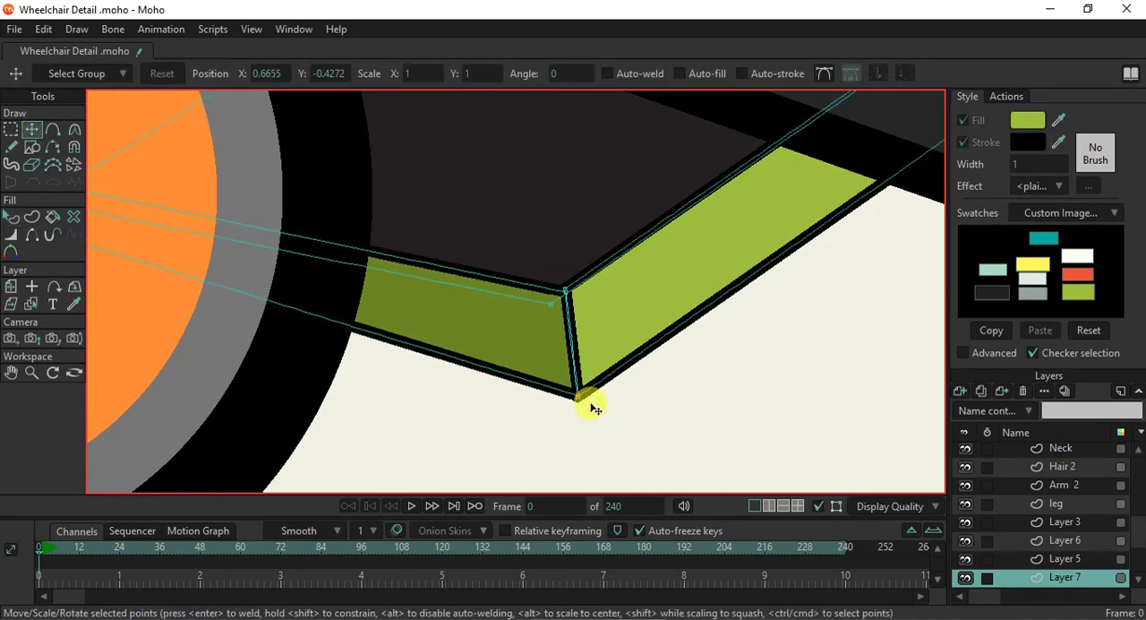
- Hide the black outline edge between the footrest's dark green and light green faces
click(32, 233)
scroll(580, 331, up, 3)
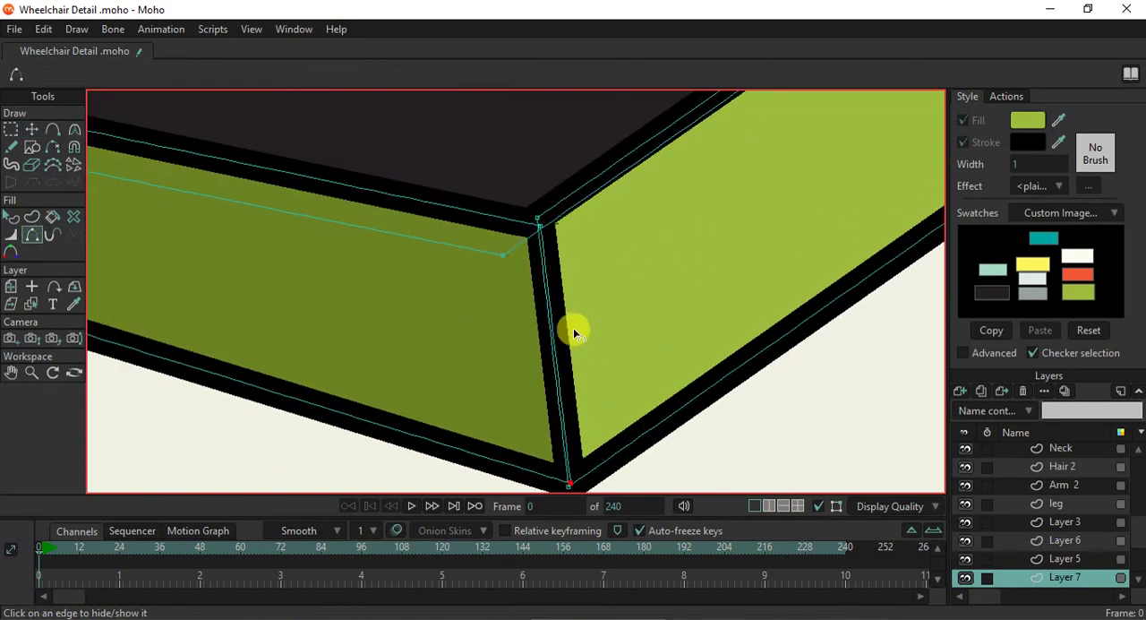
click(551, 321)
click(550, 318)
click(550, 320)
click(550, 322)
- Fine-tune the footrest's near corner points so the two green faces join without a gap
scroll(550, 322, down, 3)
scroll(553, 320, up, 3)
click(33, 131)
click(541, 225)
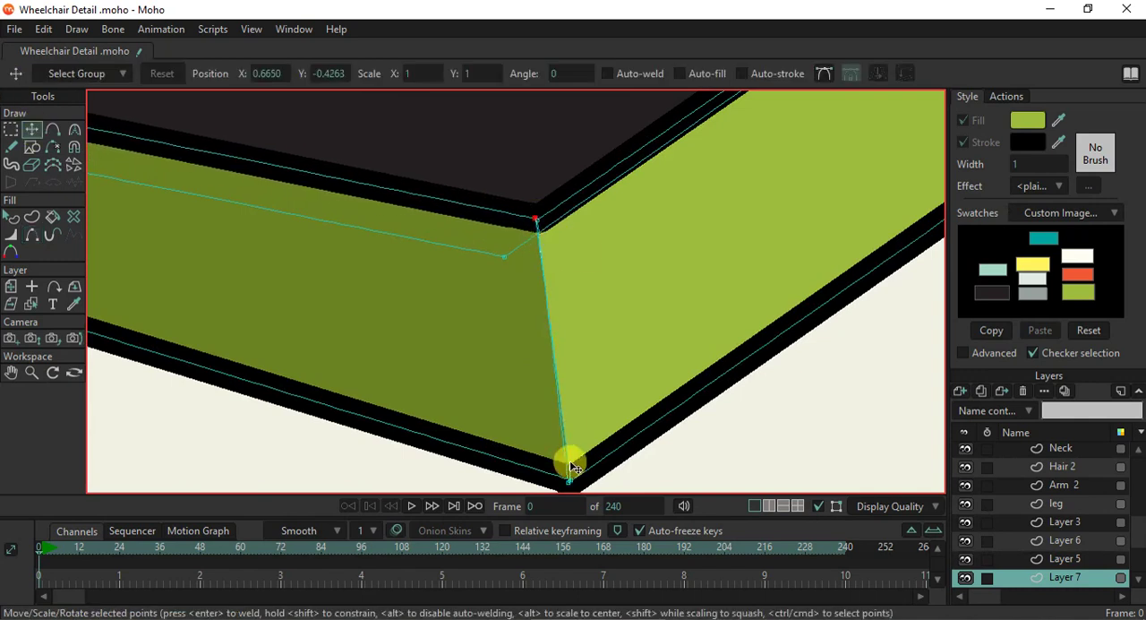
drag(572, 486, 573, 477)
drag(531, 225, 532, 226)
- Adjust the lower point at the footrest's far corner beside the rear caster wheel
scroll(533, 229, down, 7)
drag(777, 142, 675, 314)
scroll(718, 273, down, 3)
scroll(725, 309, up, 4)
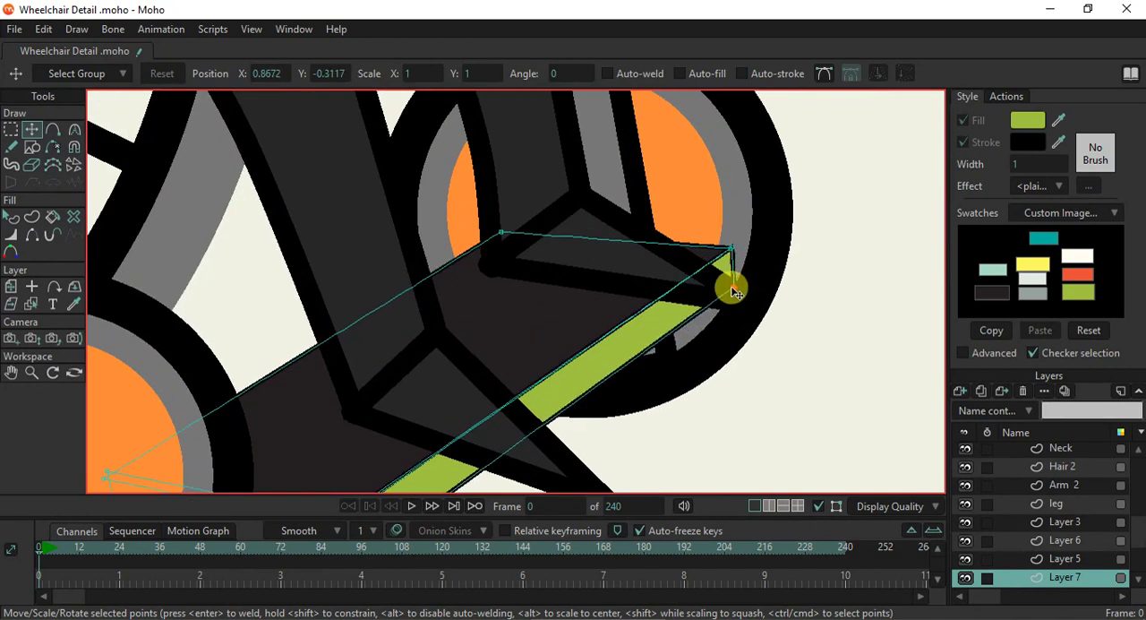
scroll(733, 291, down, 3)
scroll(615, 399, up, 1)
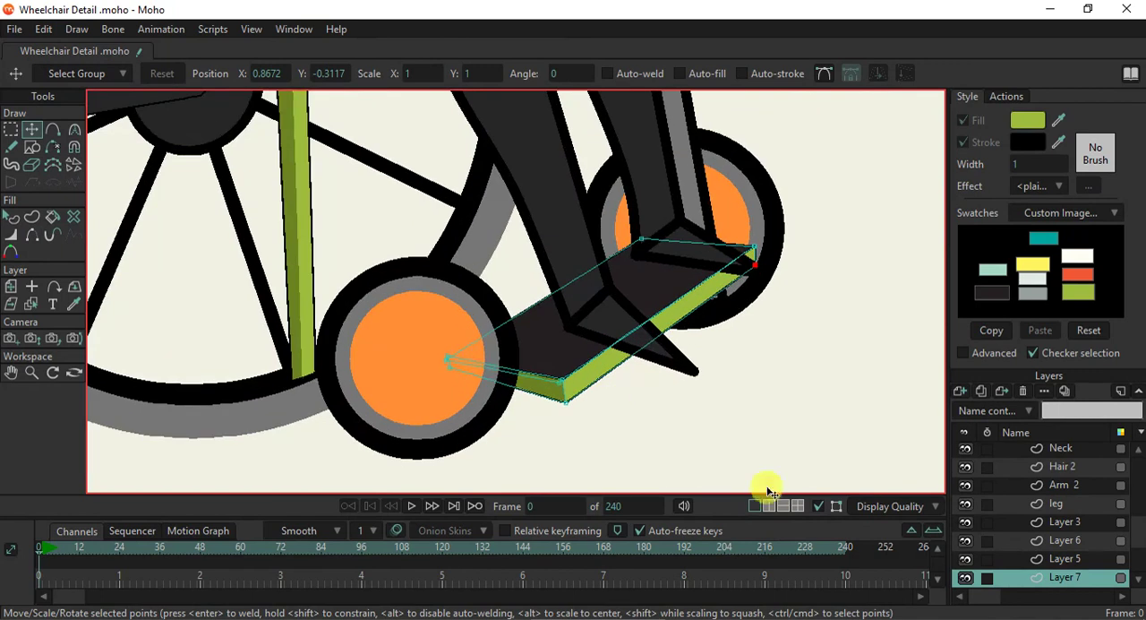
- Turn off the curve overlay and examine the recoloured footrest within the whole wheelchair
click(825, 508)
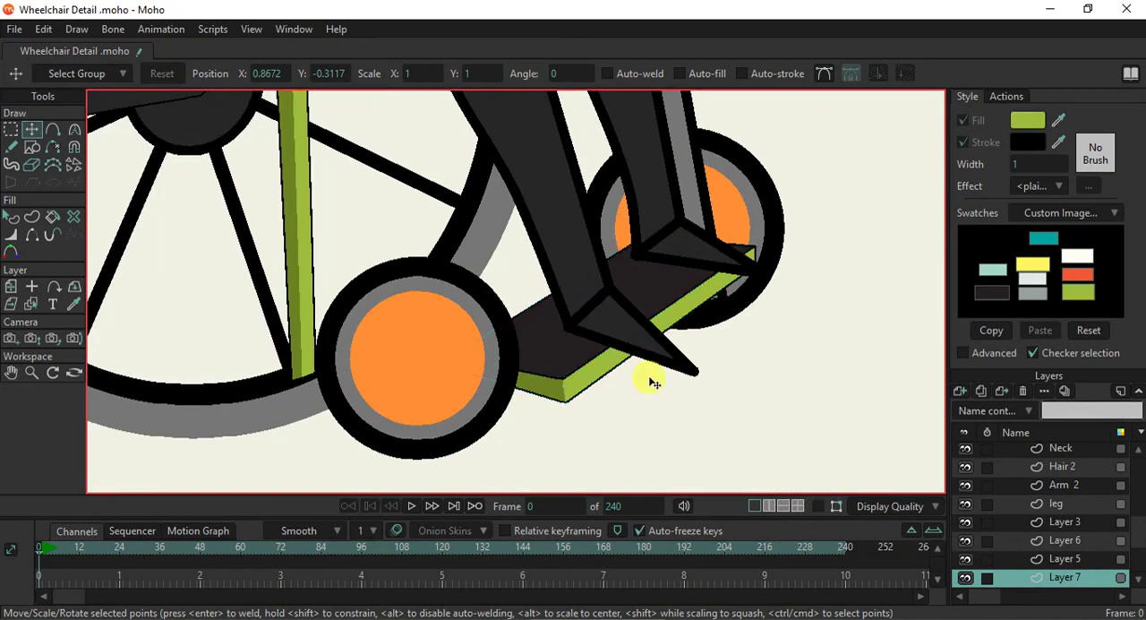
scroll(686, 436, down, 4)
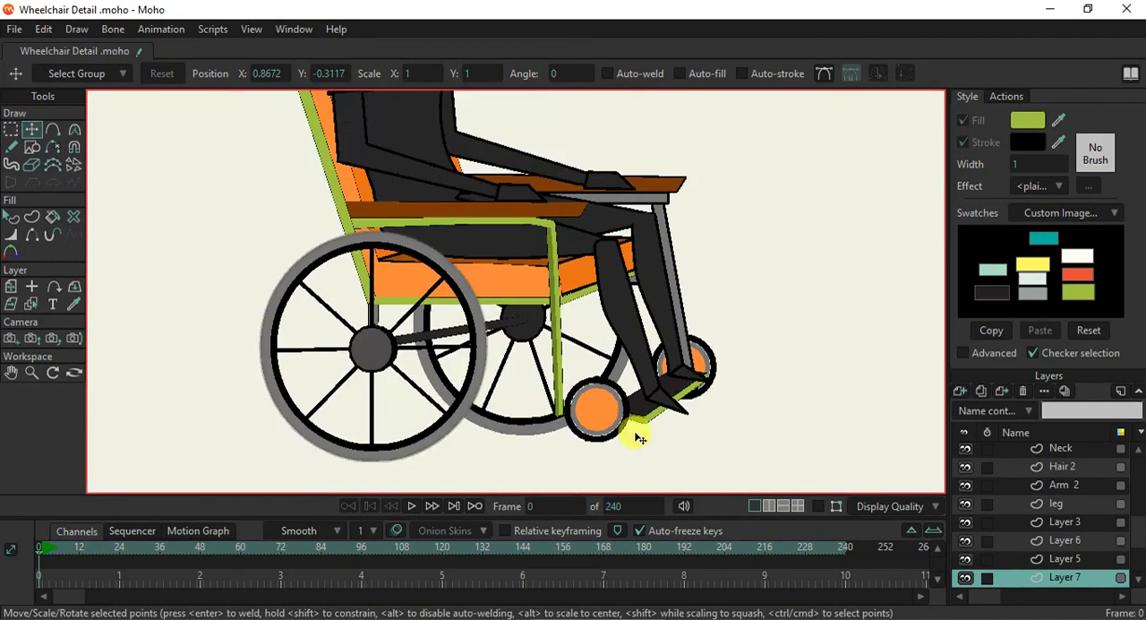
scroll(638, 437, up, 2)
scroll(556, 439, down, 2)
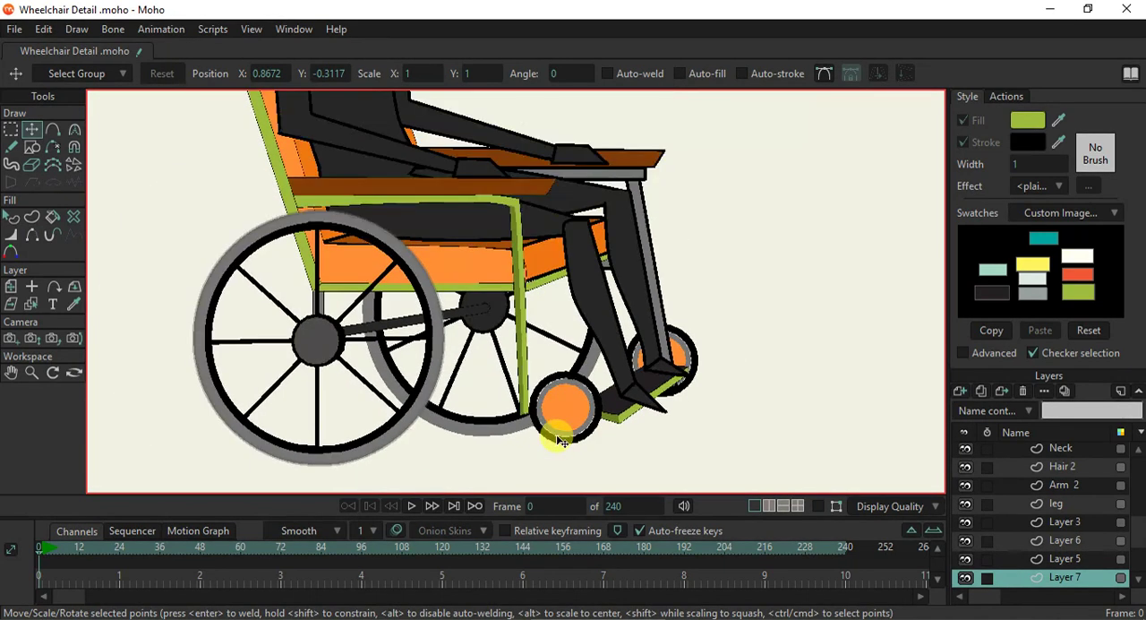
scroll(524, 284, up, 1)
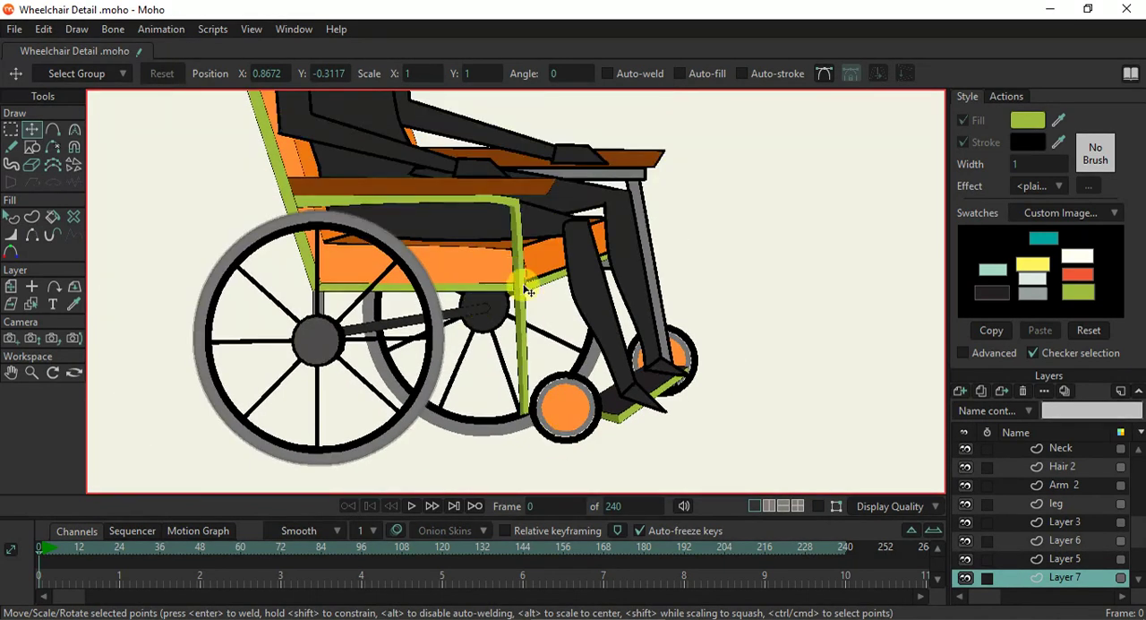
scroll(503, 289, up, 2)
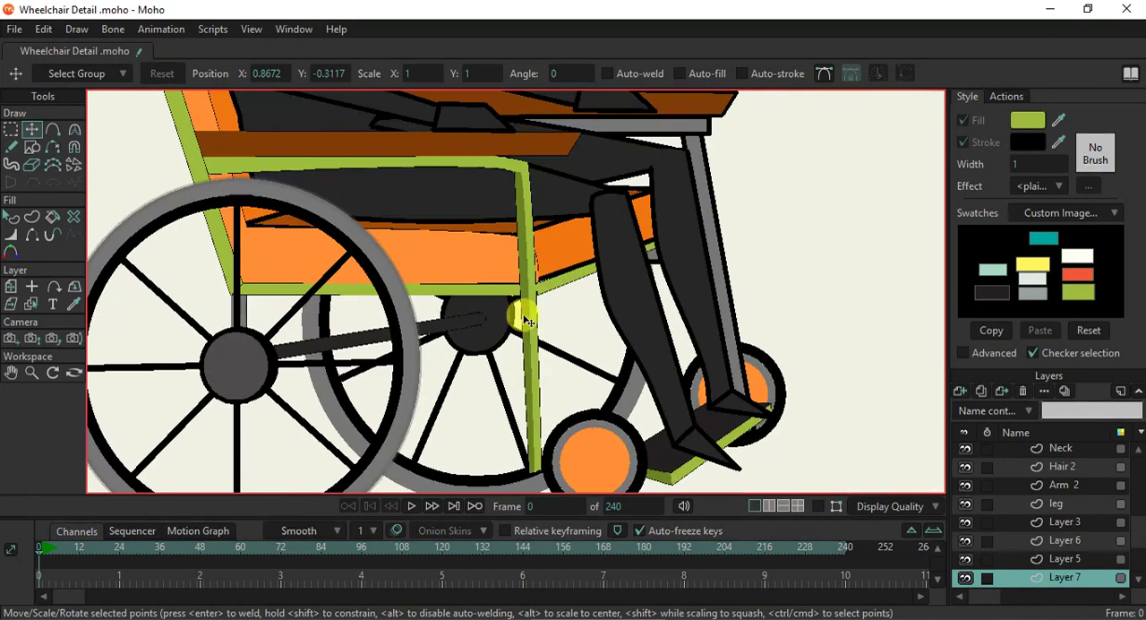
- Show the curve overlay and fill Layer 10's horizontal bar under the seat with the front post's dark green
click(11, 216)
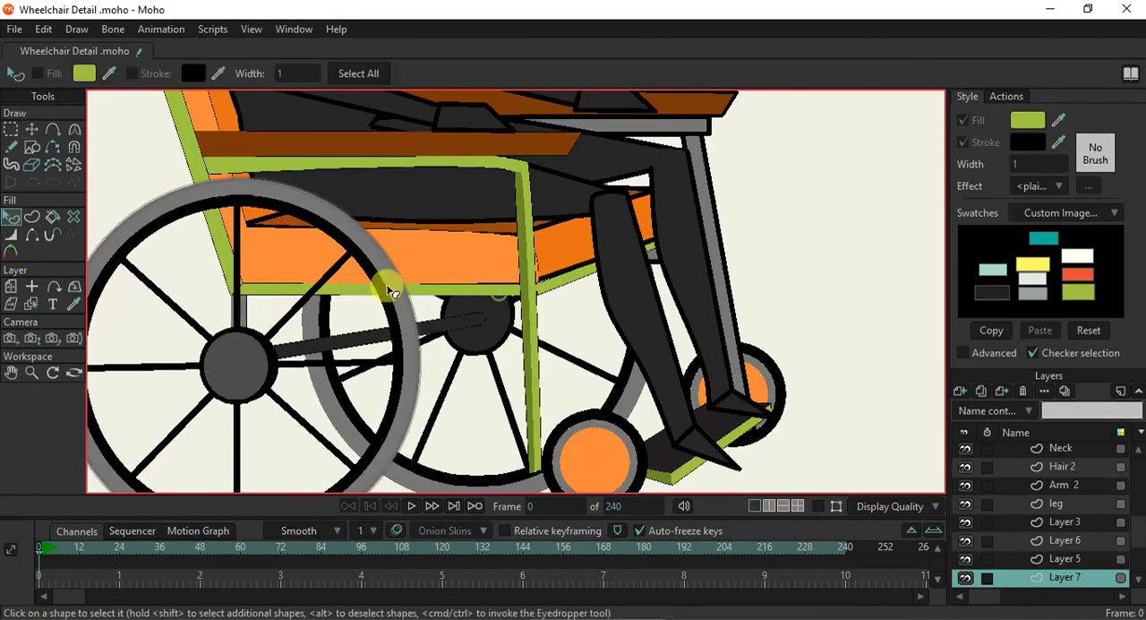
click(34, 303)
click(448, 291)
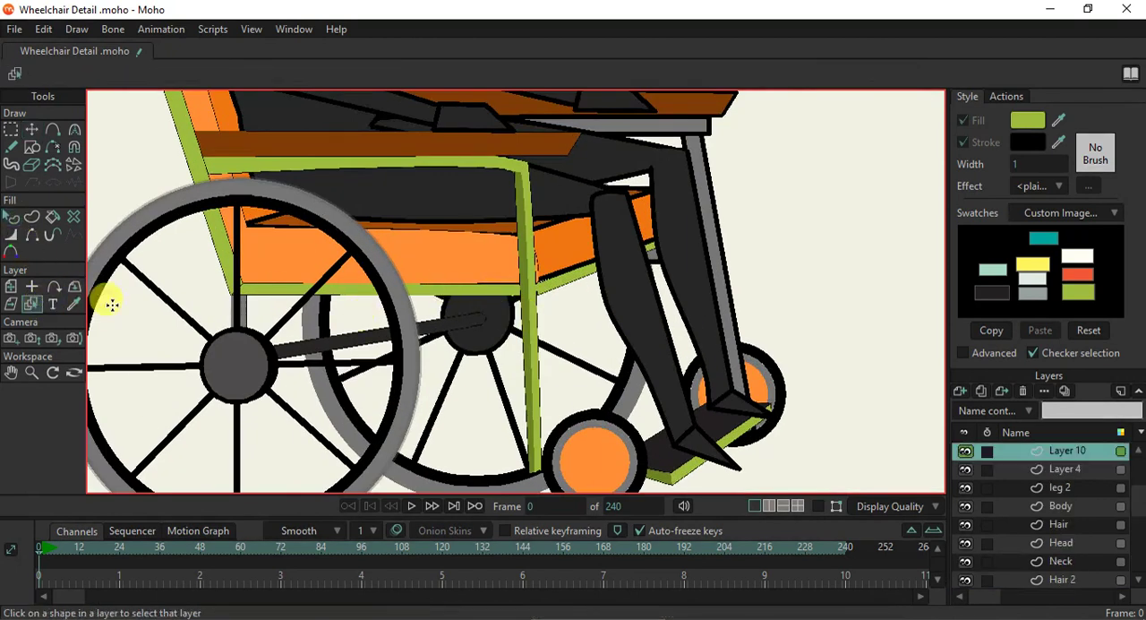
click(822, 507)
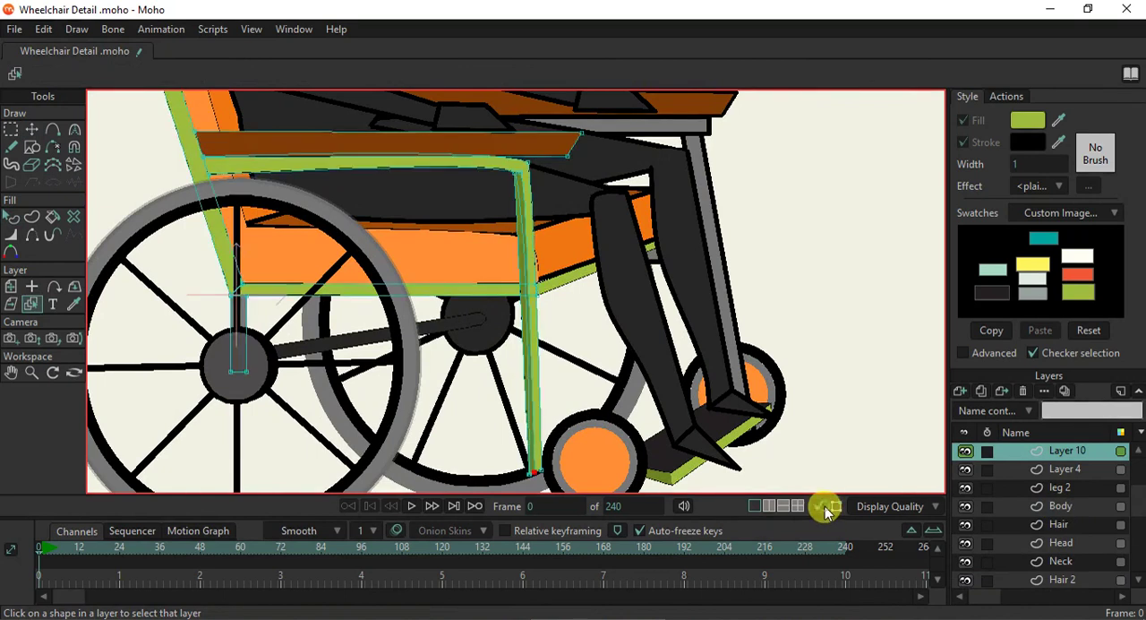
click(15, 221)
click(485, 298)
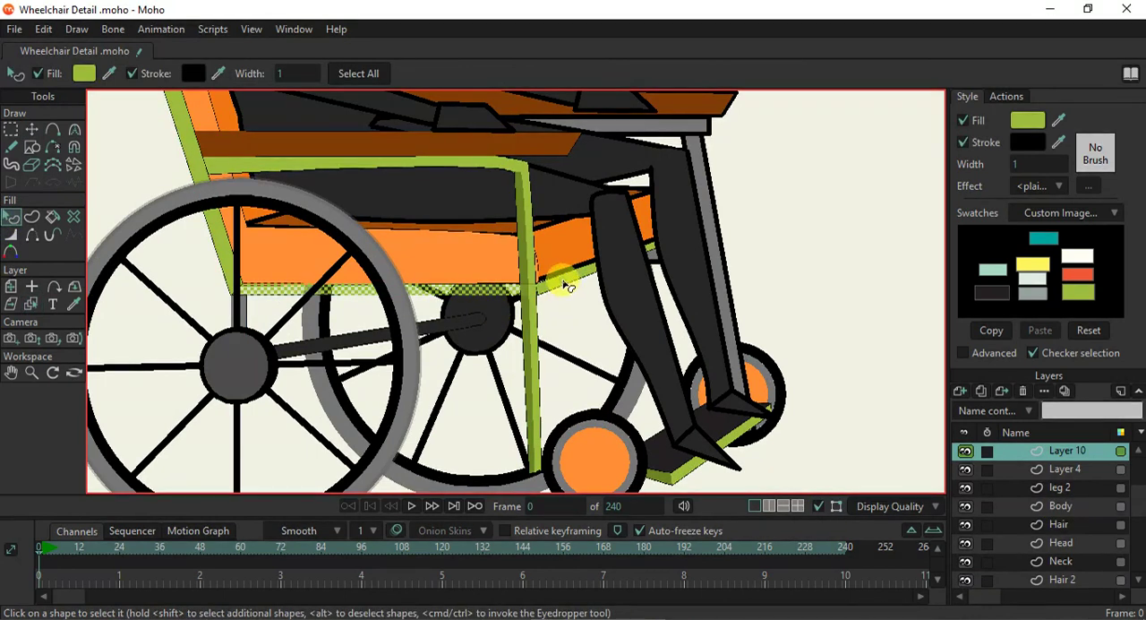
drag(1058, 121, 527, 344)
click(563, 303)
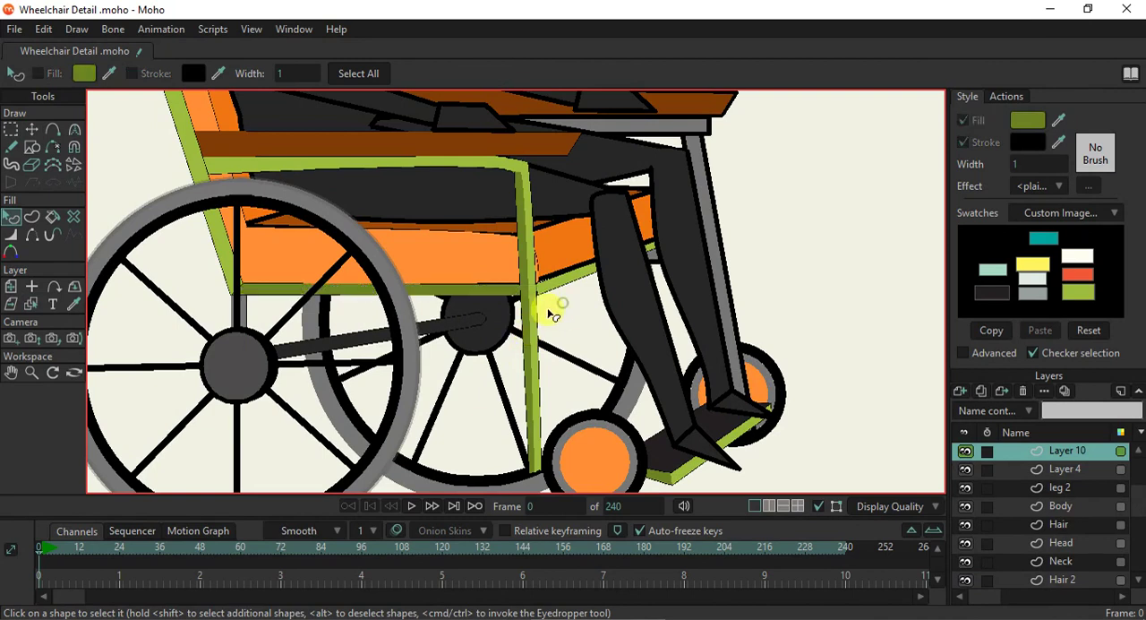
- Select Layer 7 and fill its slanted bar under the seat's front with the same dark green
scroll(521, 310, down, 3)
scroll(521, 310, up, 4)
scroll(574, 322, up, 2)
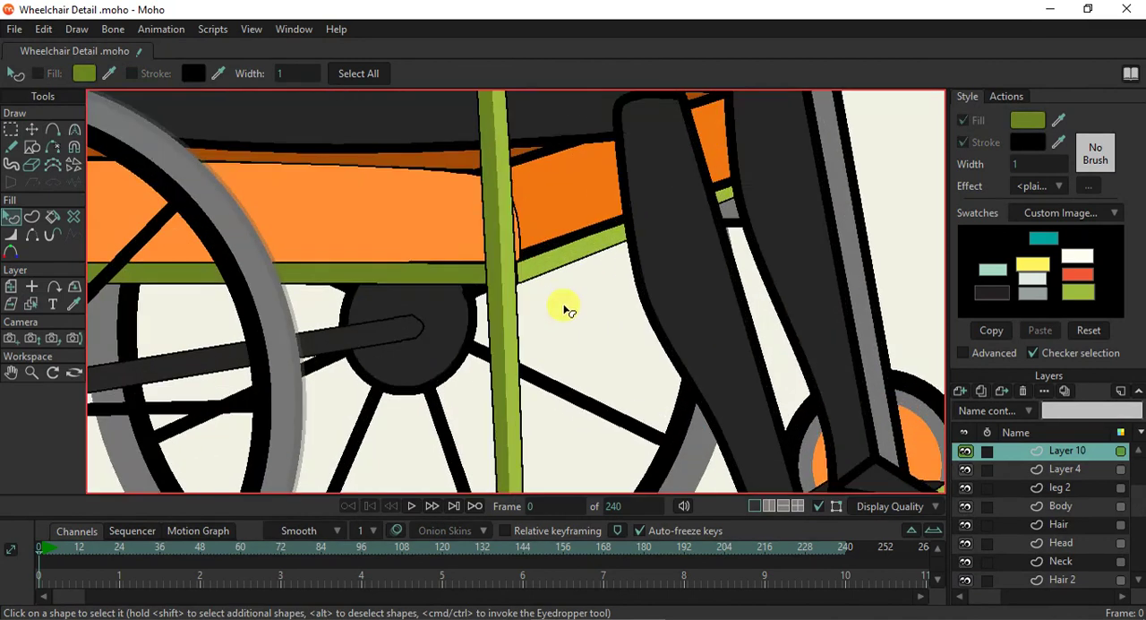
click(31, 304)
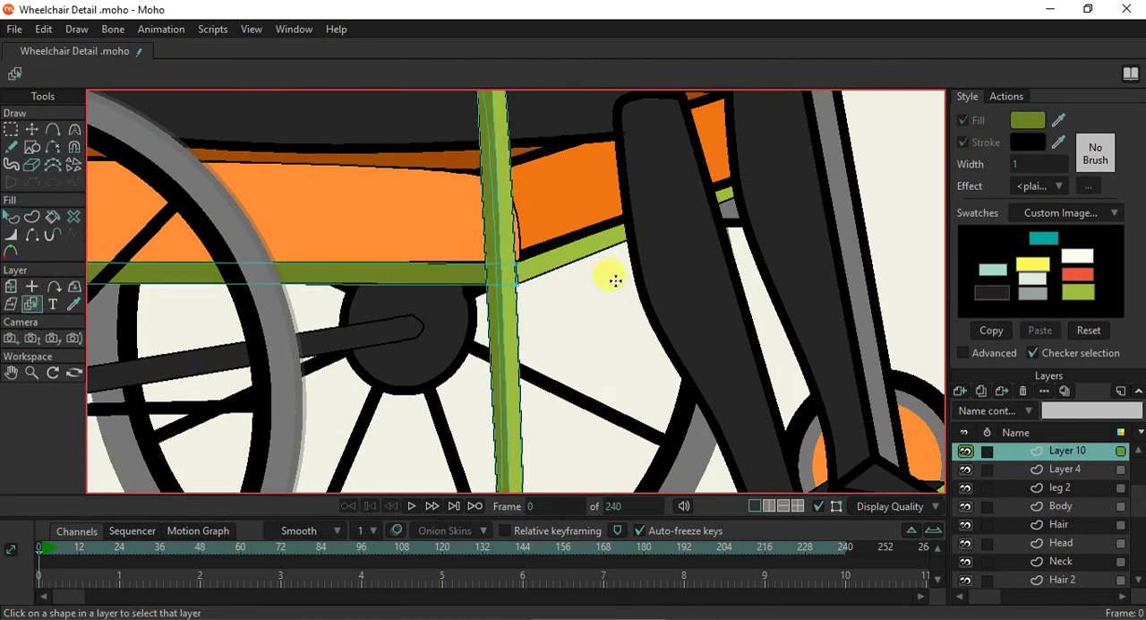
click(562, 258)
click(11, 217)
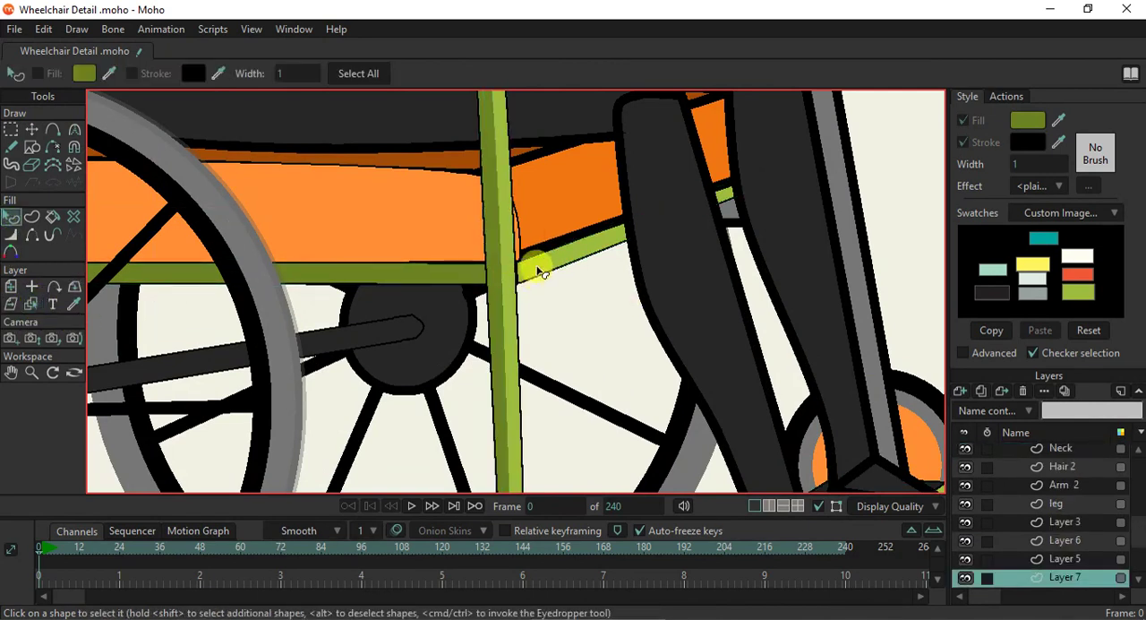
click(538, 271)
drag(472, 269, 489, 271)
click(550, 300)
scroll(546, 301, down, 5)
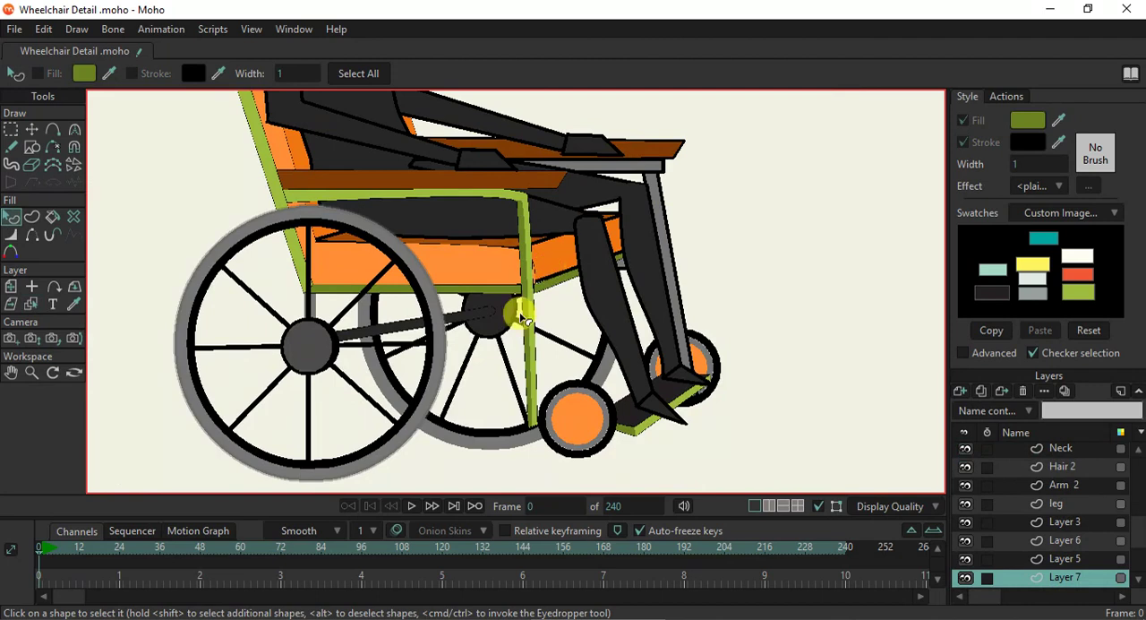
- Fill Layer 9's axle bar between the two large wheels with the frame's dark green and save the project
click(32, 305)
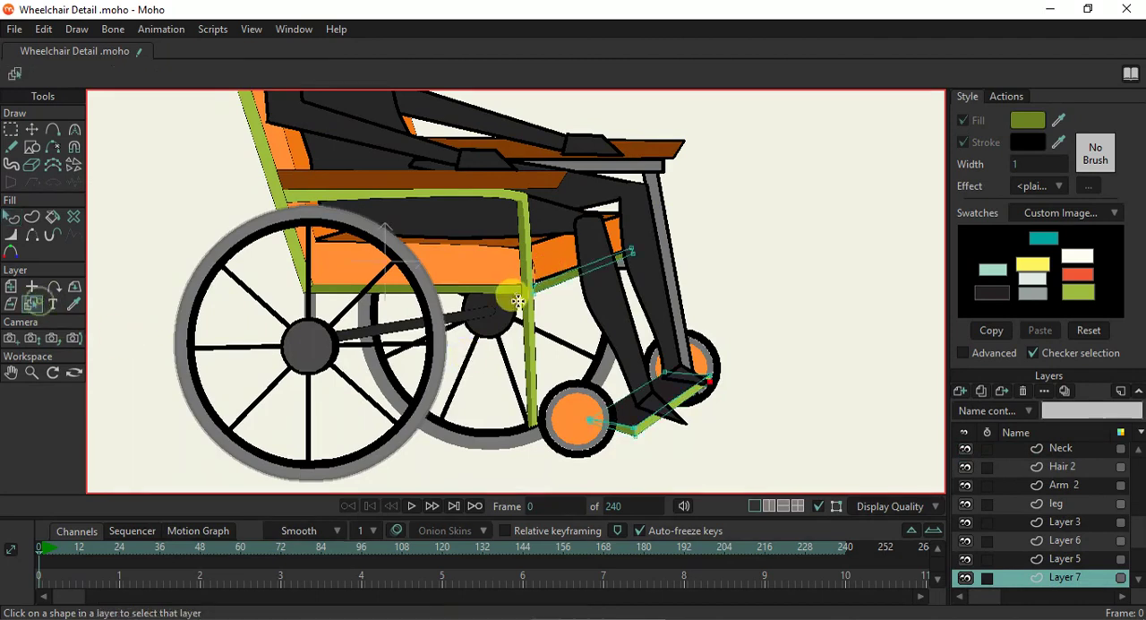
click(470, 312)
click(10, 217)
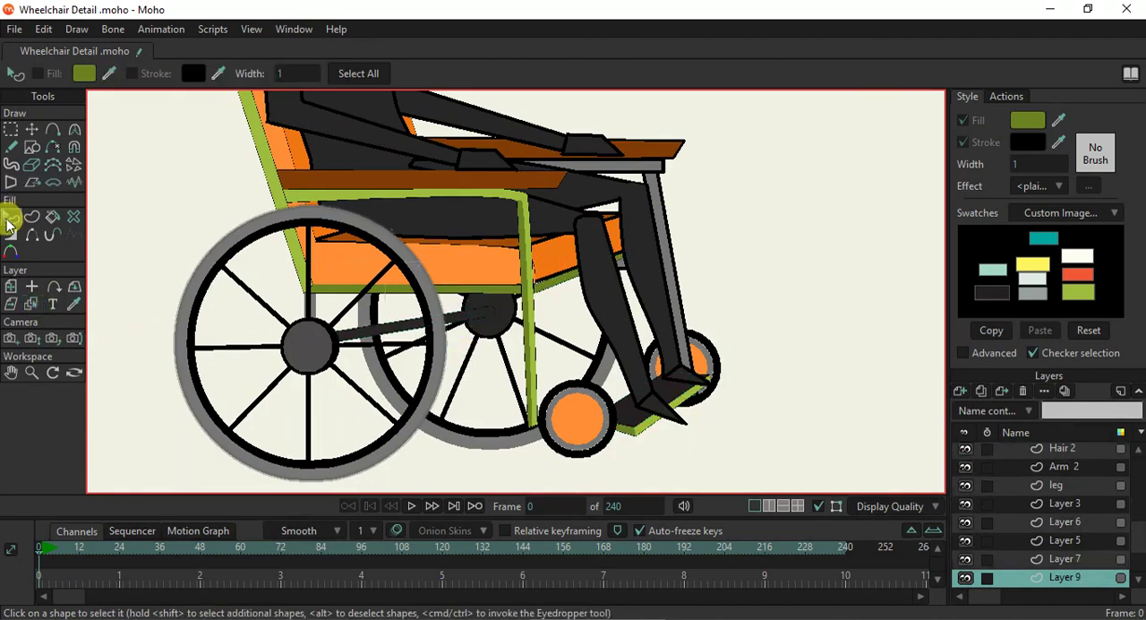
click(475, 312)
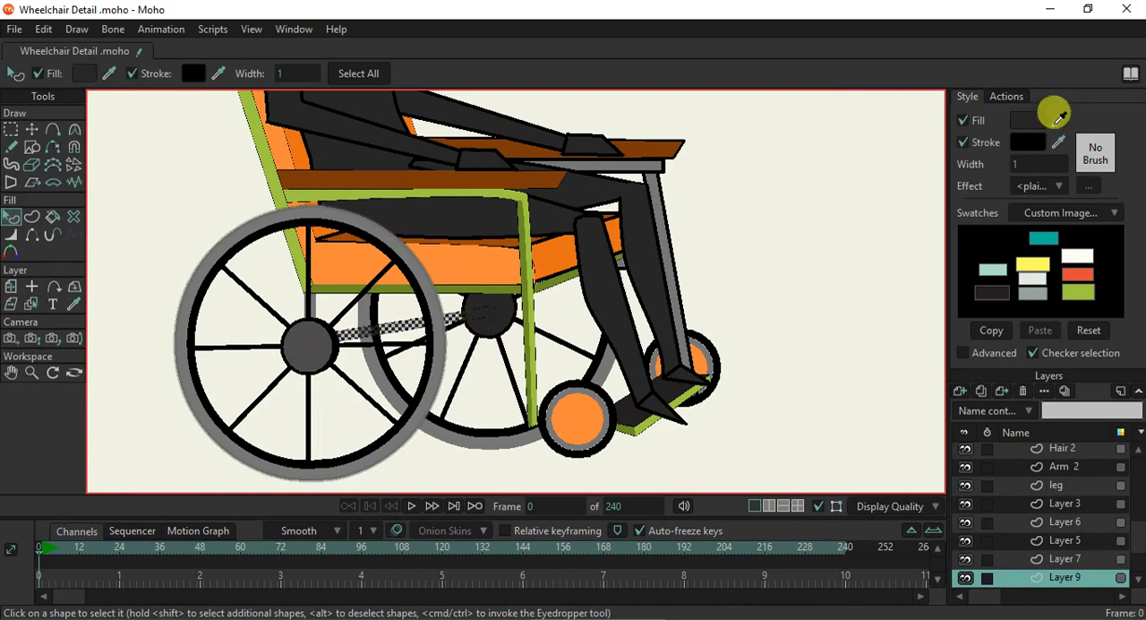
ctrl+click(529, 269)
key(ctrl+s)
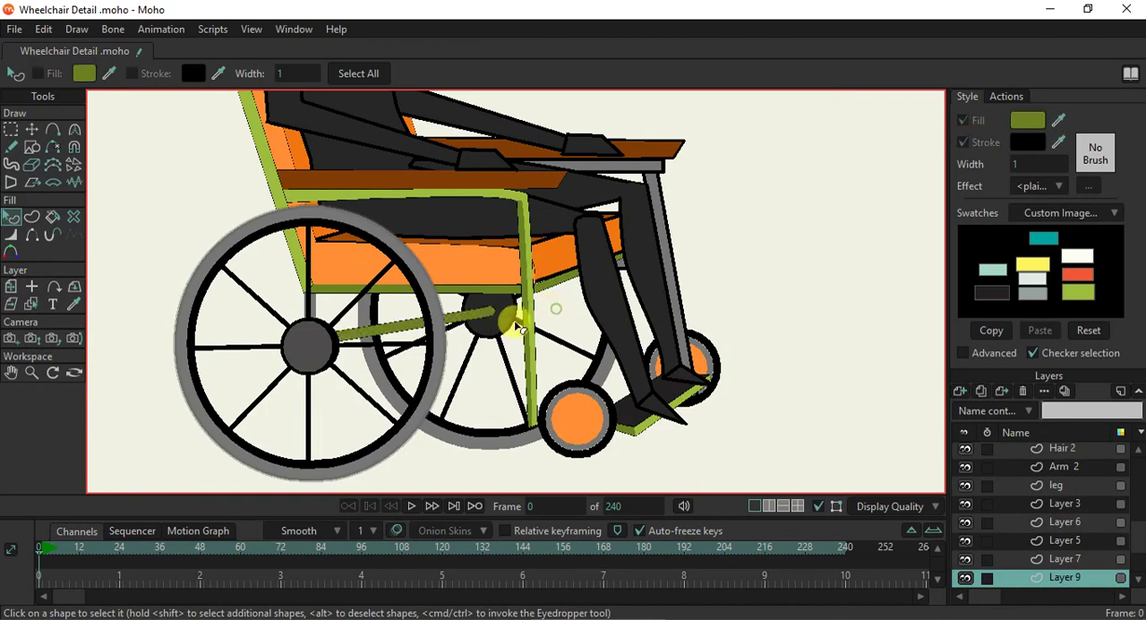
- Fill Layer 10's short grey support above the near wheel hub with the light green sampled from the backrest frame
scroll(445, 361, up, 1)
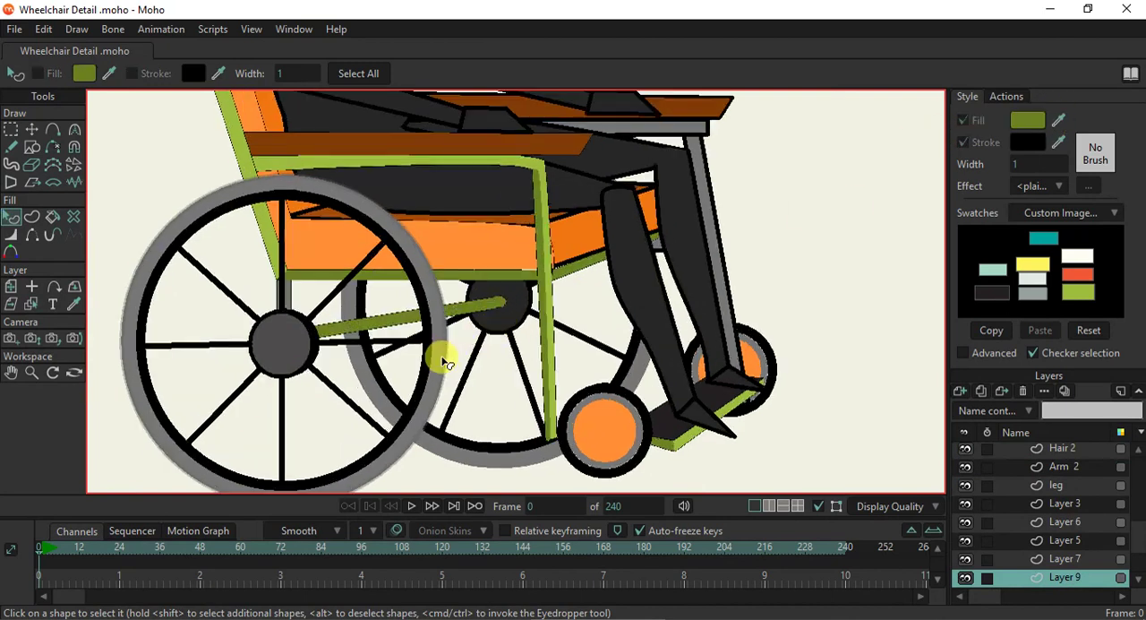
scroll(448, 359, up, 1)
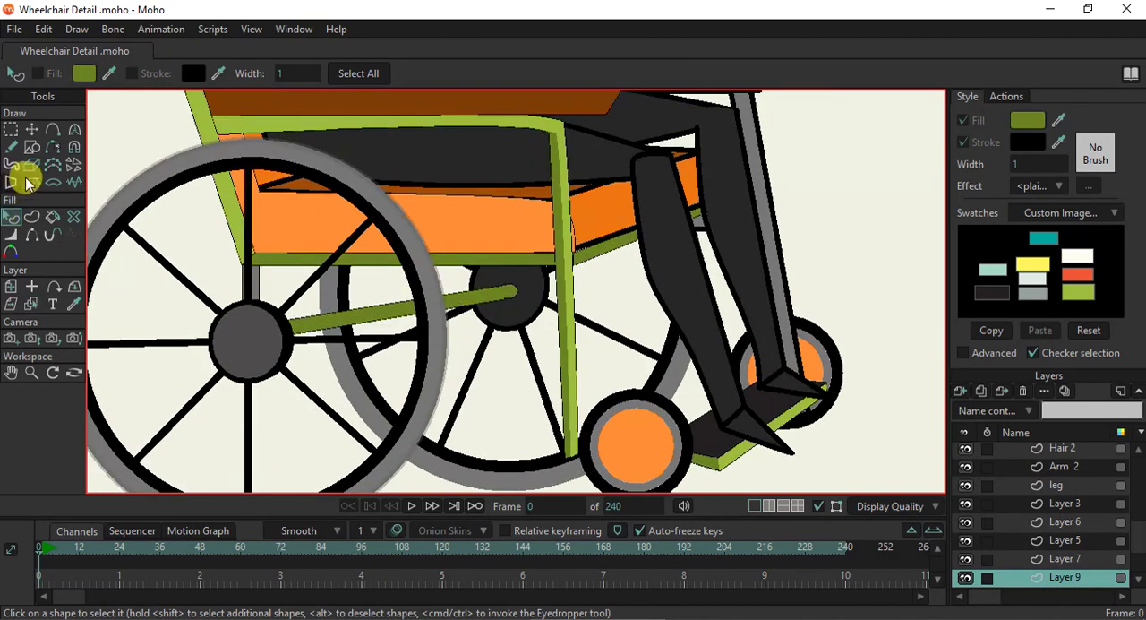
click(32, 304)
scroll(256, 257, up, 5)
scroll(309, 277, up, 3)
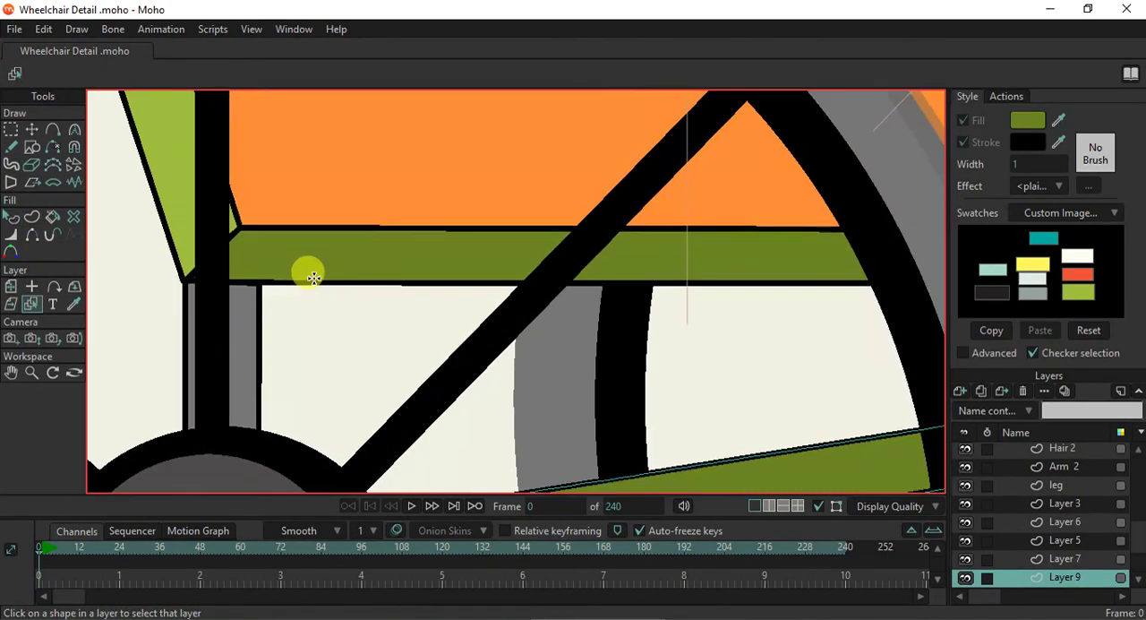
click(313, 258)
scroll(307, 257, down, 5)
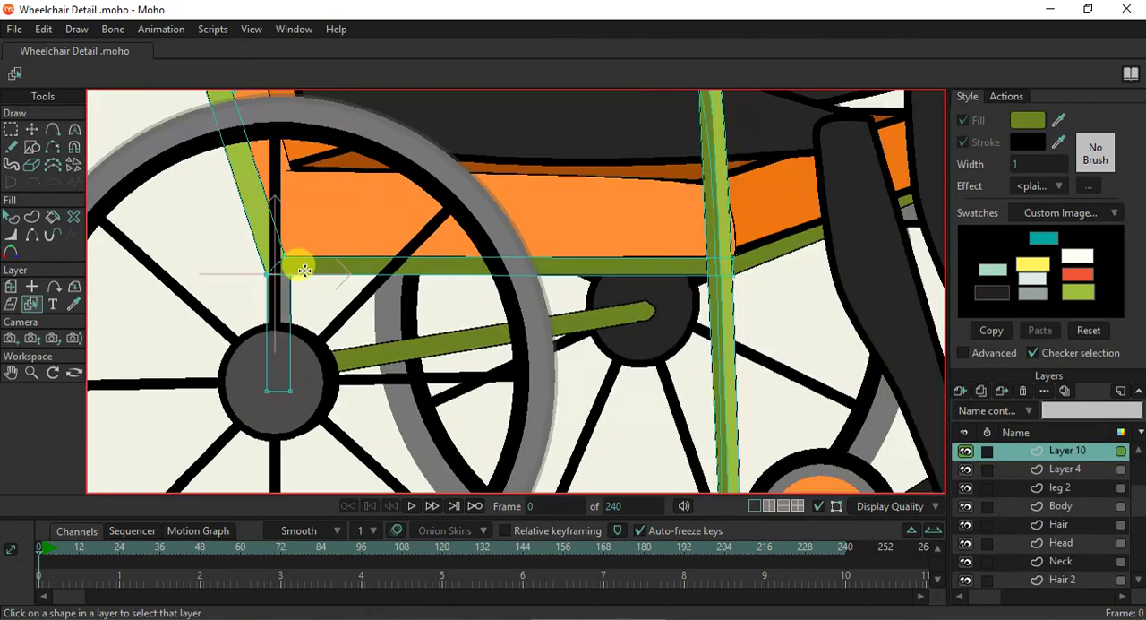
scroll(305, 270, down, 1)
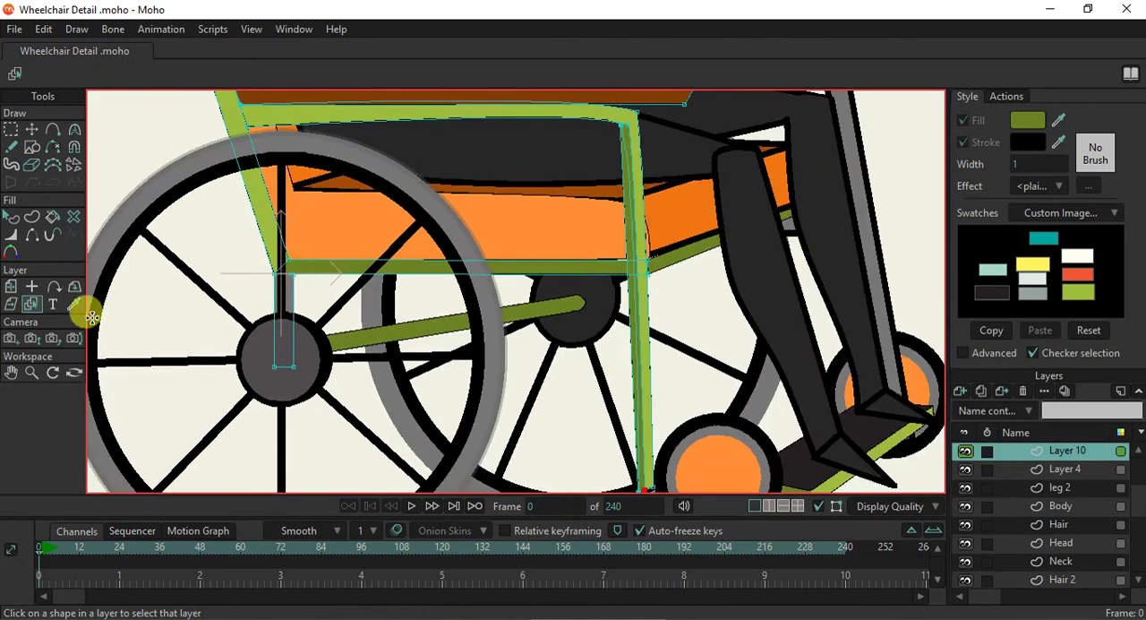
click(11, 217)
click(287, 297)
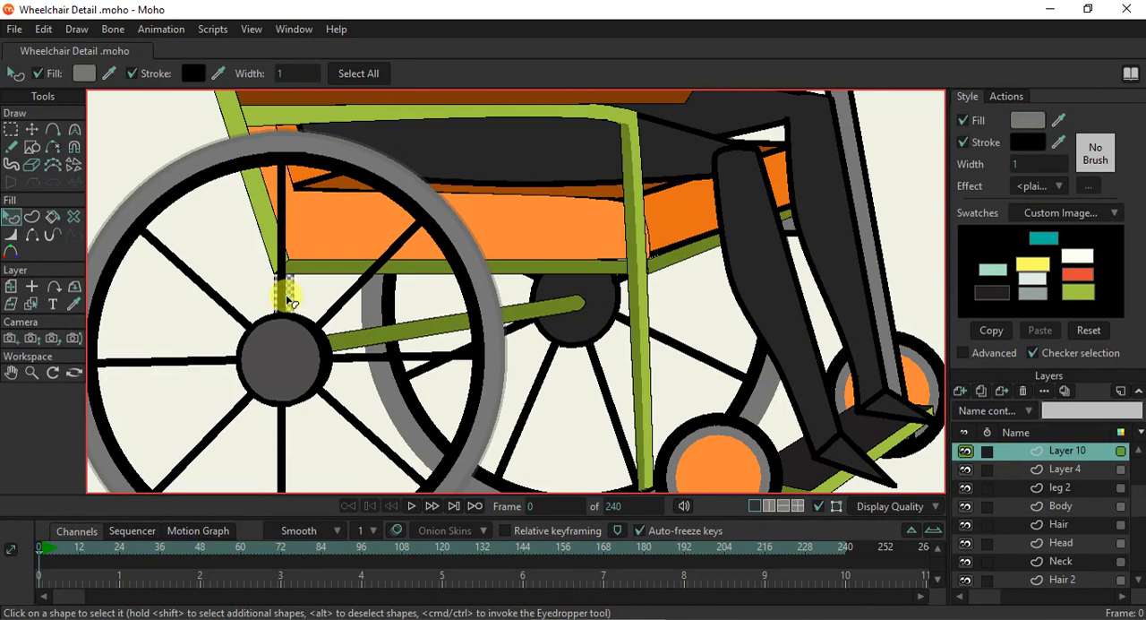
scroll(305, 307, down, 1)
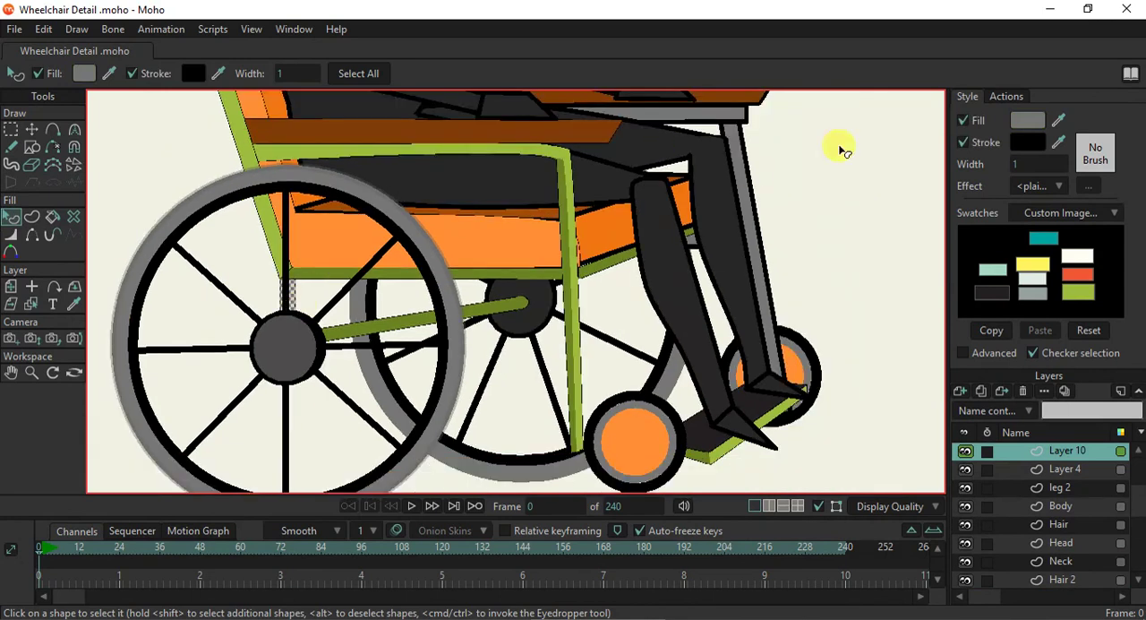
drag(1059, 120, 269, 238)
scroll(286, 322, down, 2)
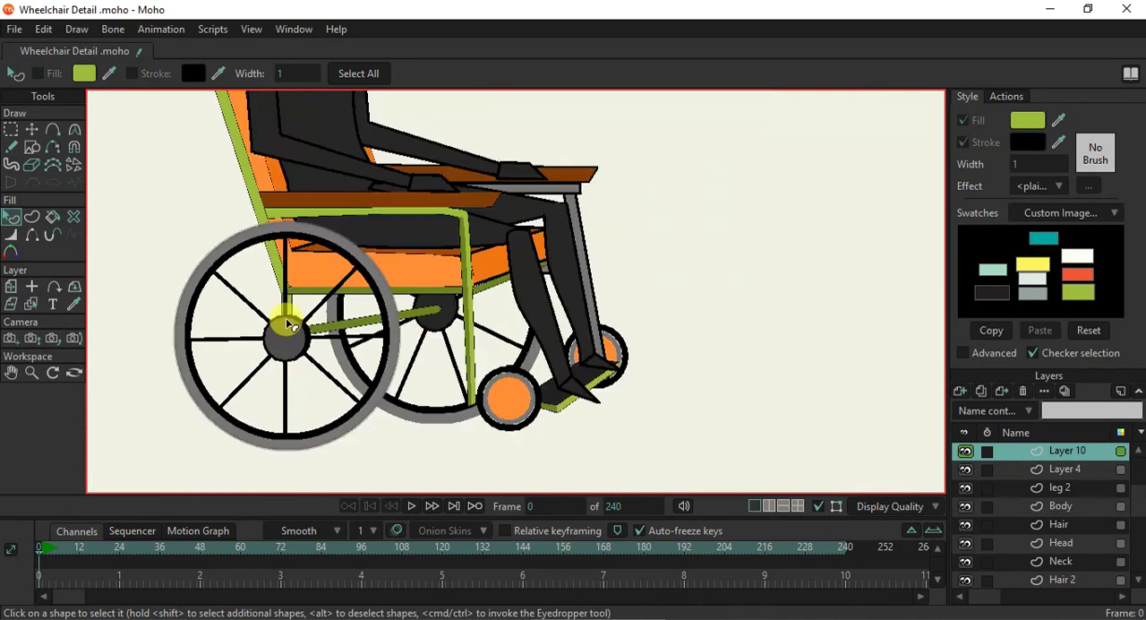
- Render the current frame to check the recoloured wheelchair, and close the render
scroll(287, 324, up, 2)
key(ctrl+r)
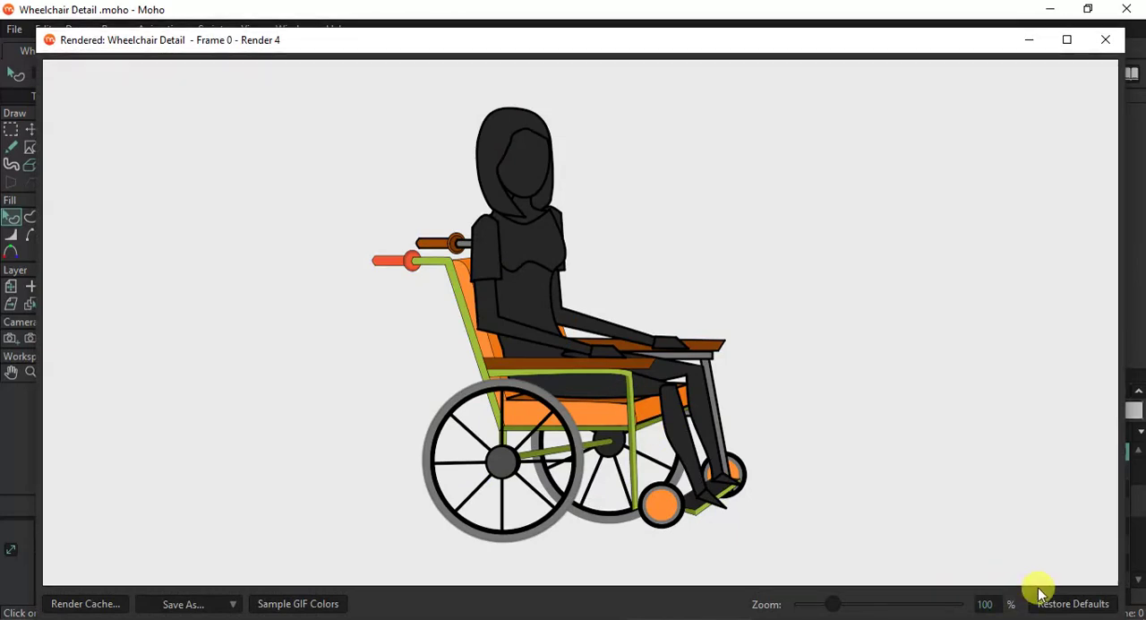
click(1106, 42)
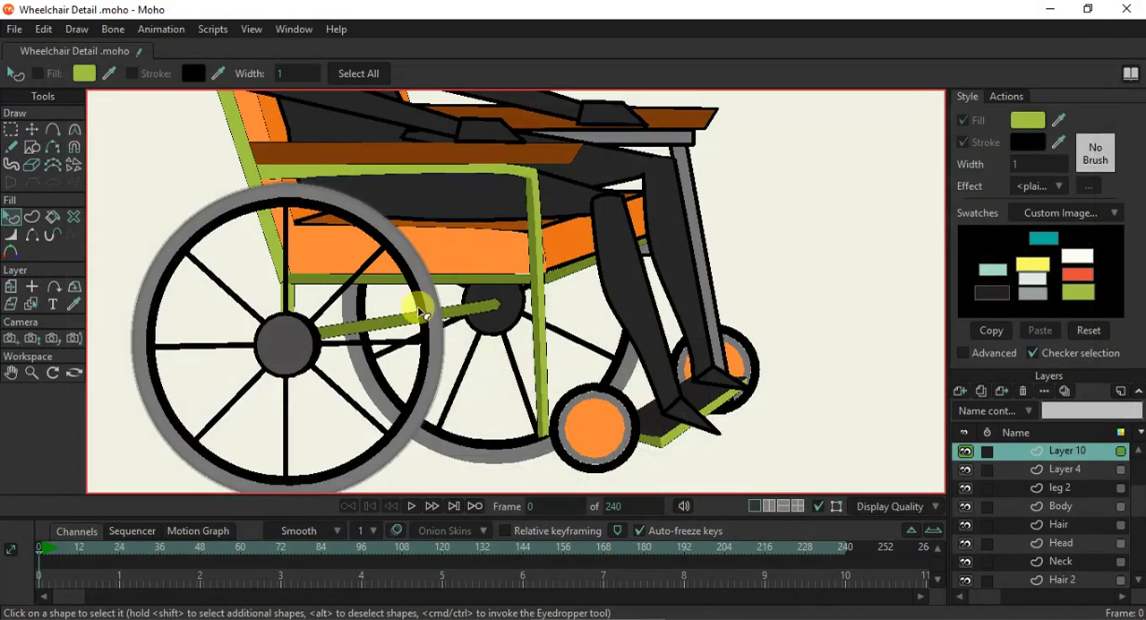
- Select the near wheel's Layer 1 and fill its round hub with the seat bar's dark green, using outline width 1
click(31, 303)
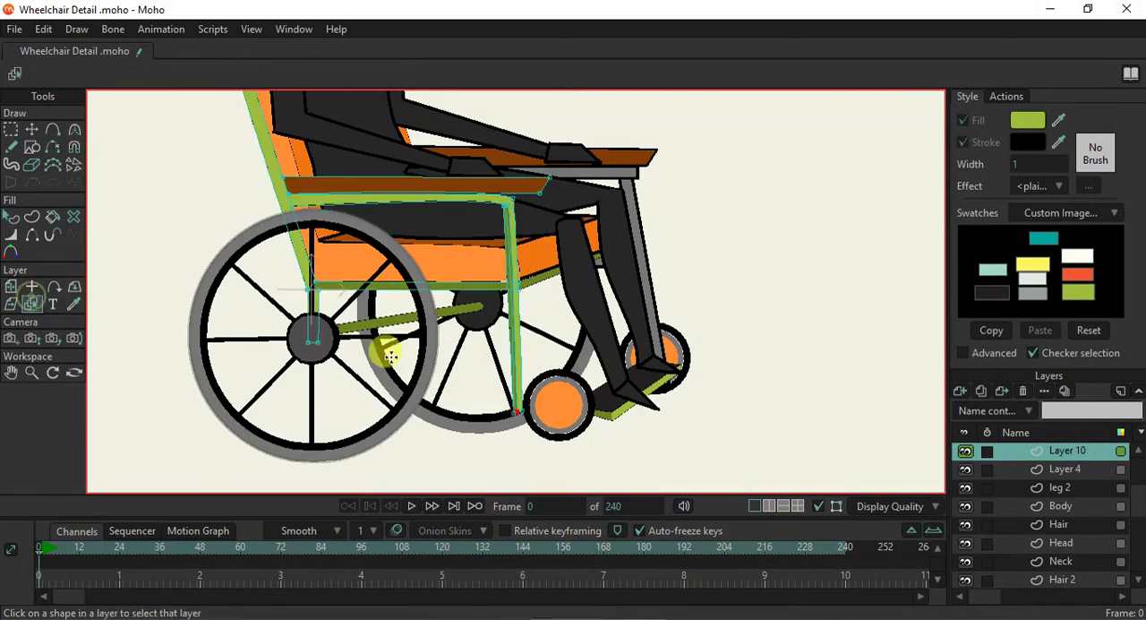
click(347, 375)
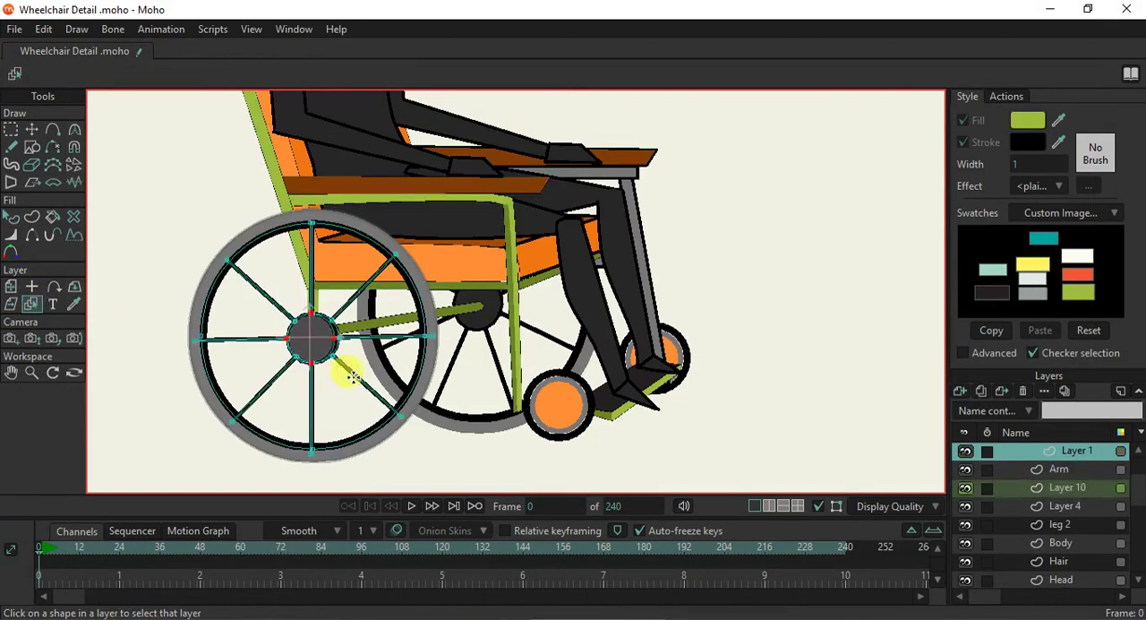
click(12, 216)
click(304, 334)
click(1037, 164)
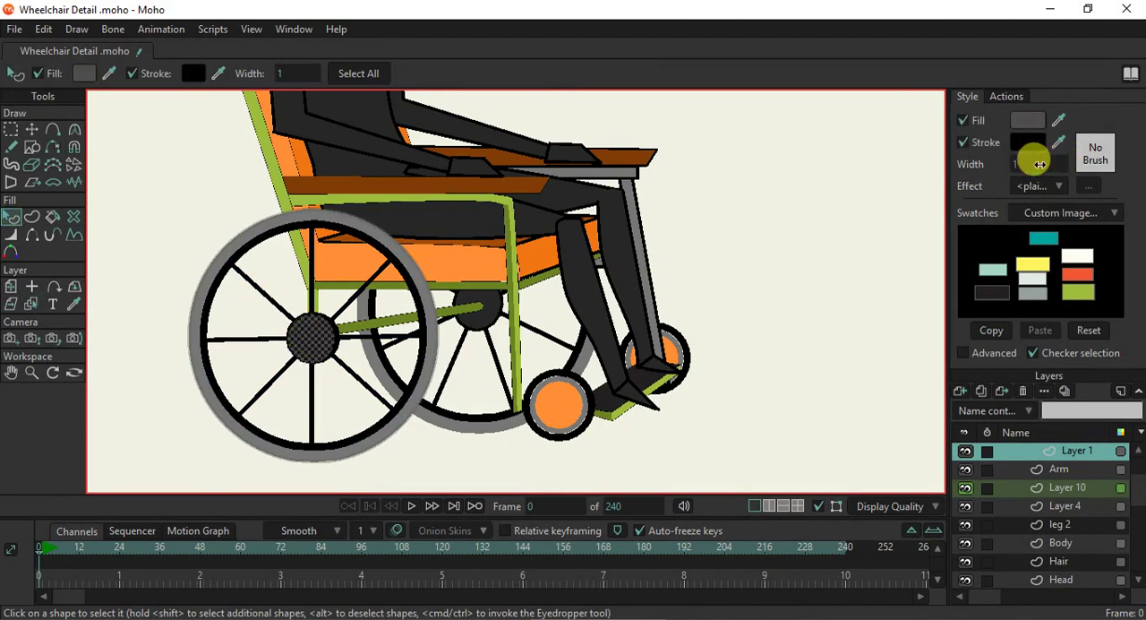
ctrl+click(560, 403)
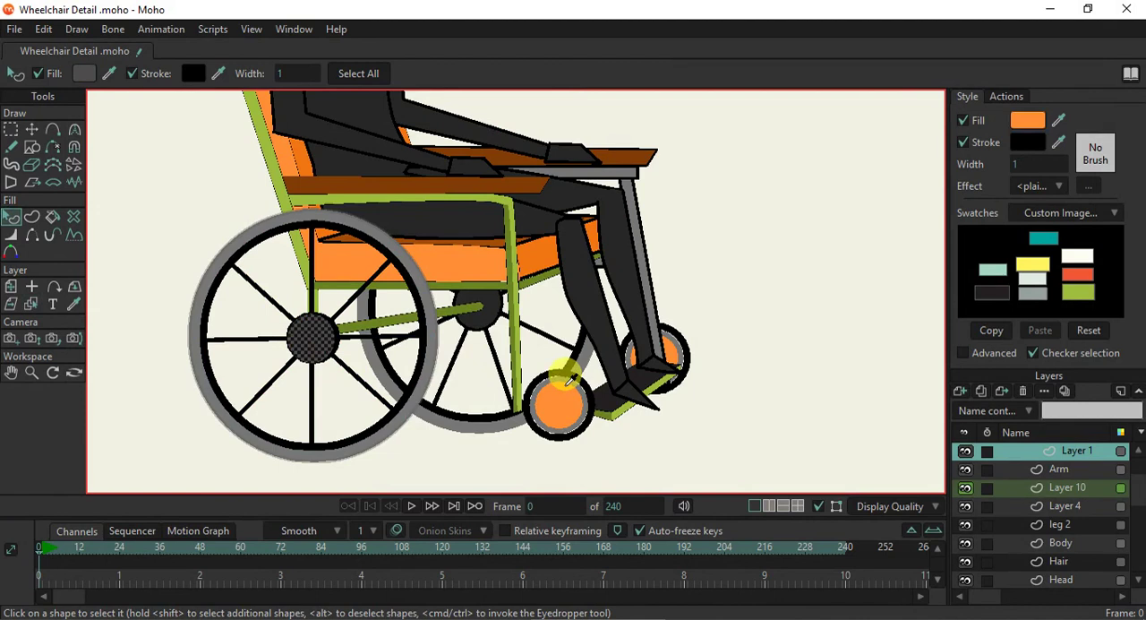
ctrl+click(535, 388)
ctrl+click(463, 297)
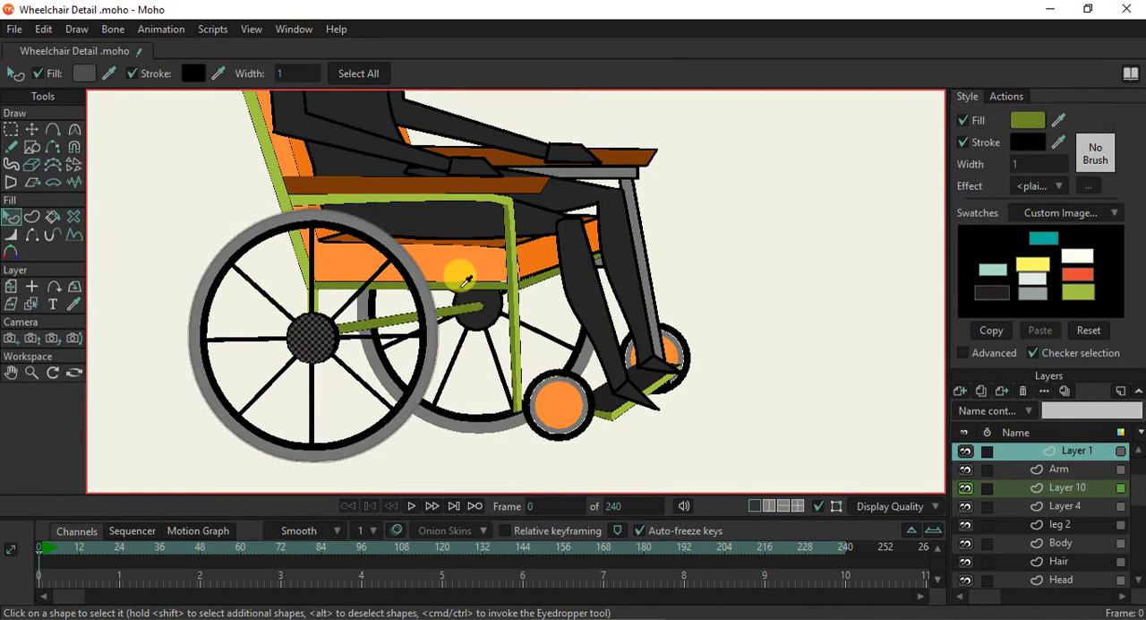
ctrl+click(463, 281)
scroll(334, 351, up, 3)
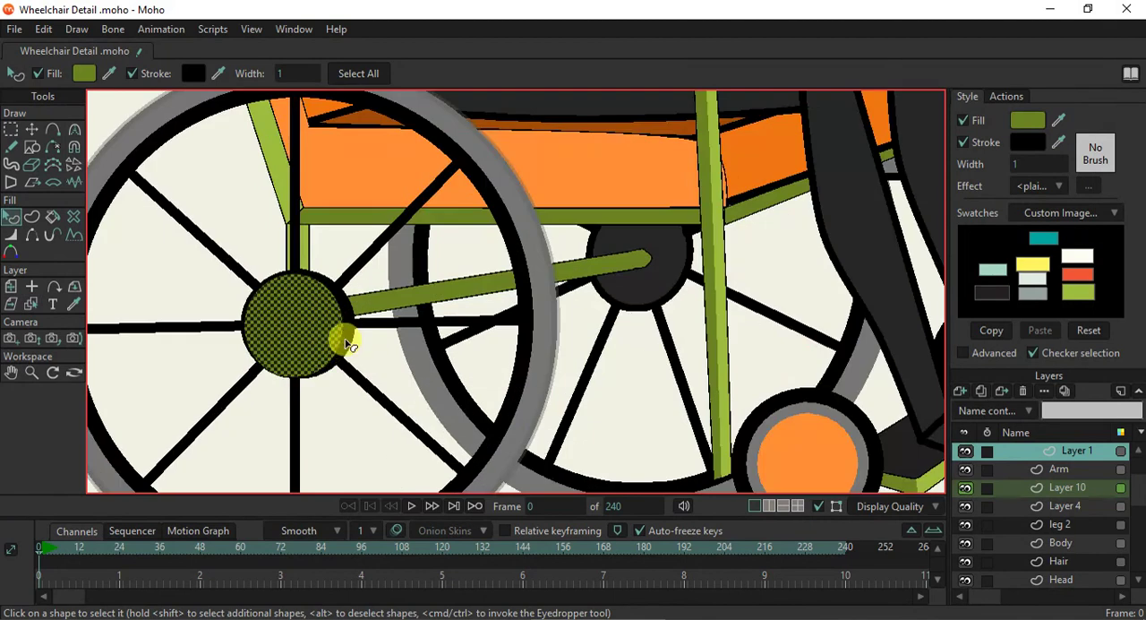
- Set the hub's black side edge to outline width 1 and fill it with the light green swatch
click(352, 339)
scroll(735, 254, down, 3)
click(1037, 164)
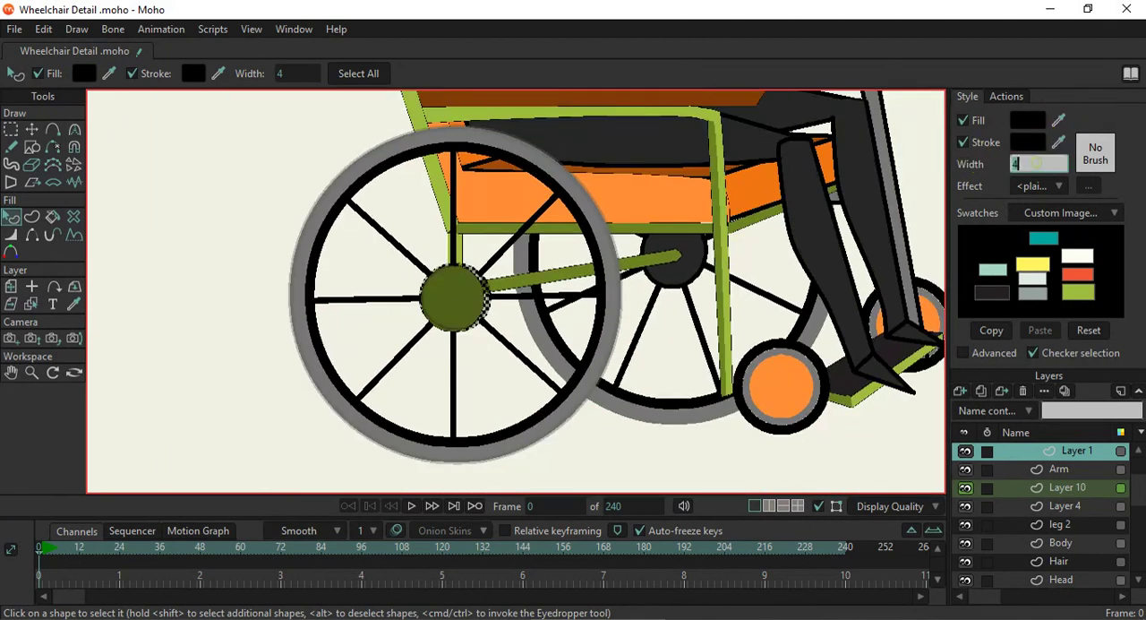
text(1)
key(Return)
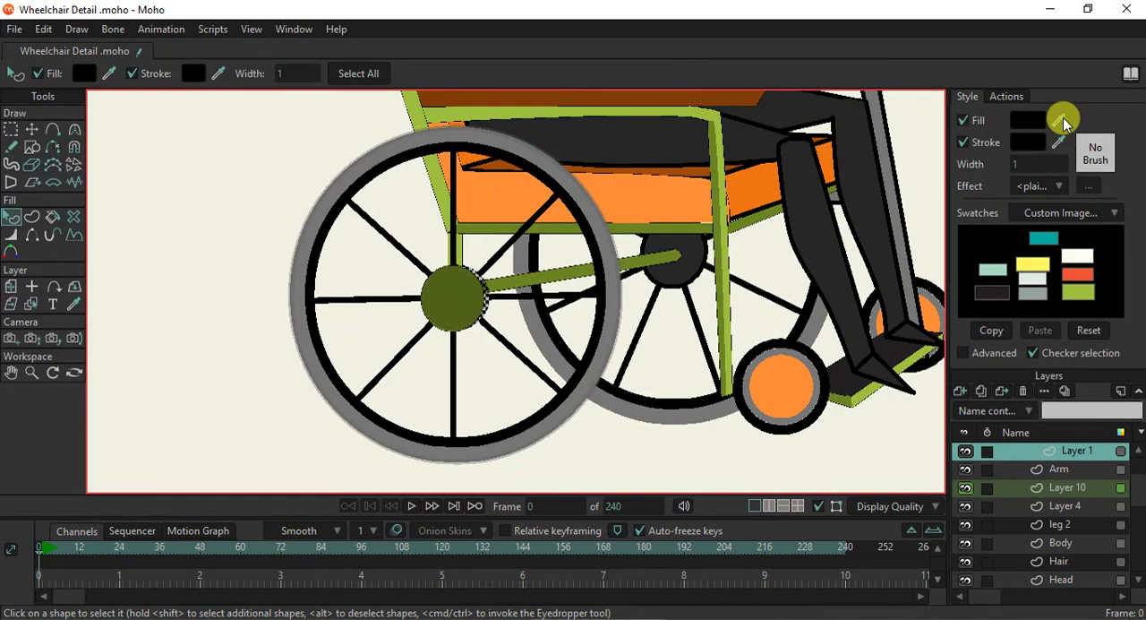
click(1080, 287)
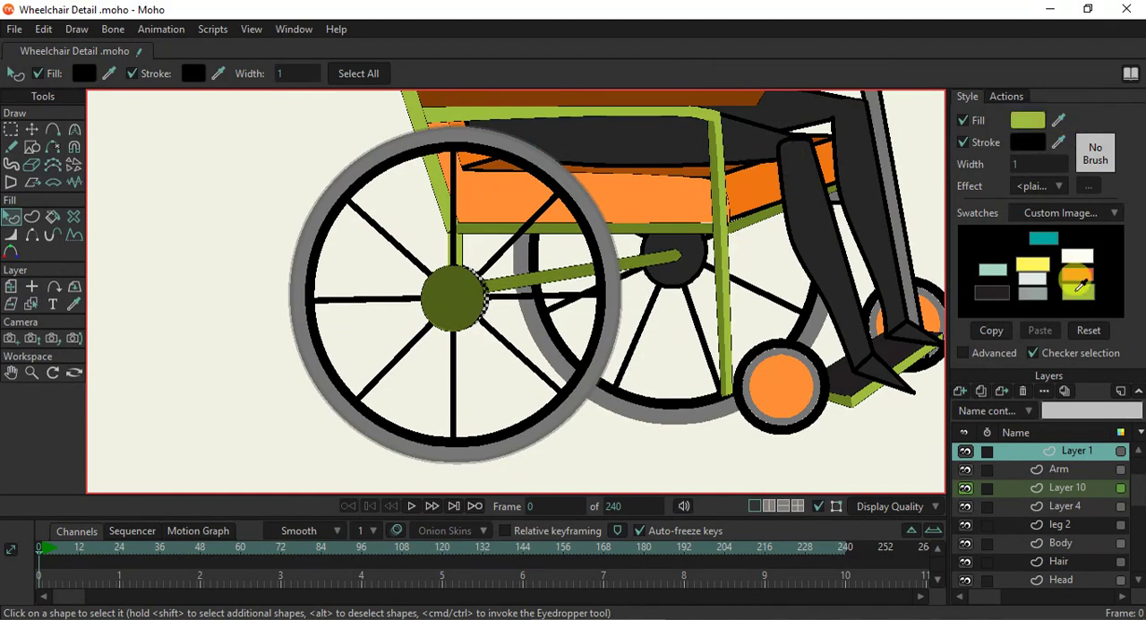
click(574, 442)
- Select all eight spokes of the near wheel and recolour their strokes with the light green swatch
scroll(504, 346, up, 2)
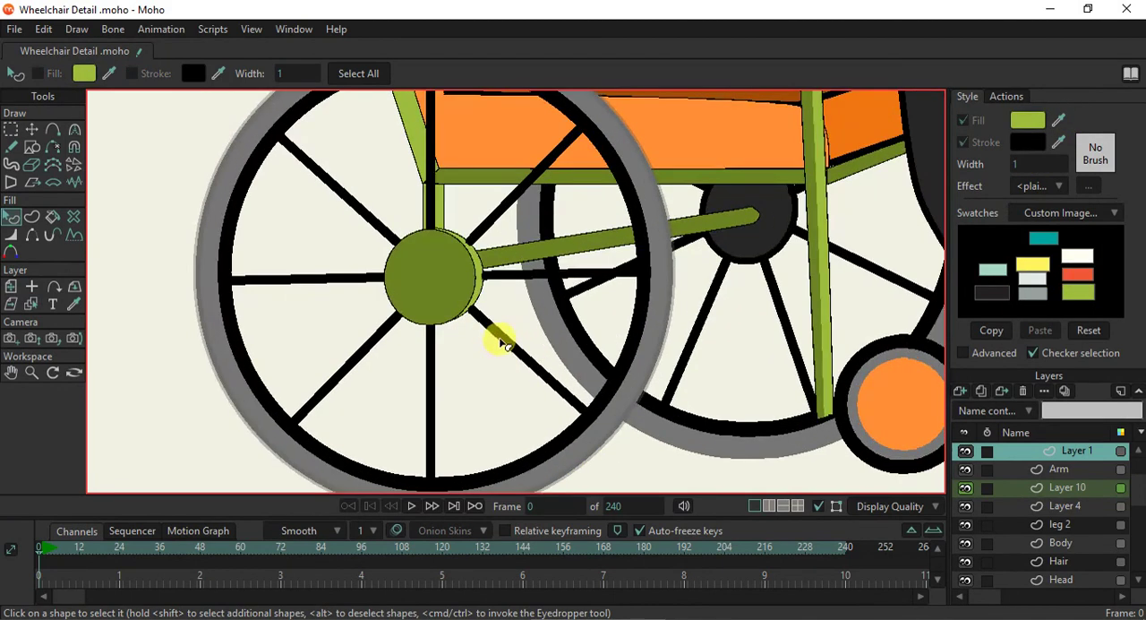
click(491, 341)
shift+click(431, 362)
shift+click(377, 348)
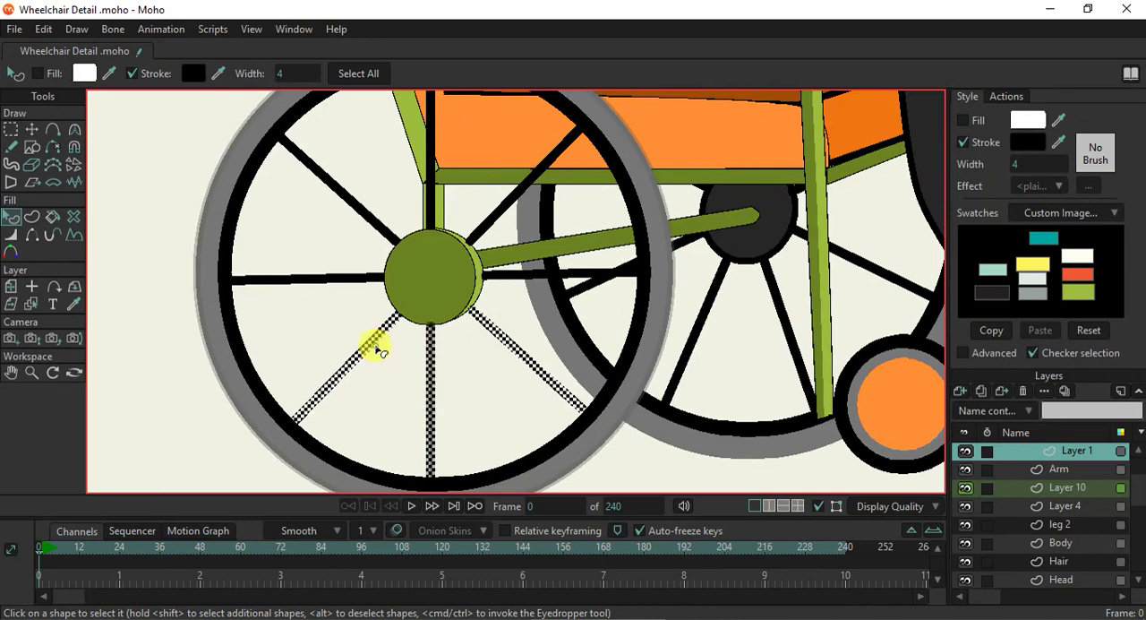
shift+click(352, 278)
shift+click(382, 231)
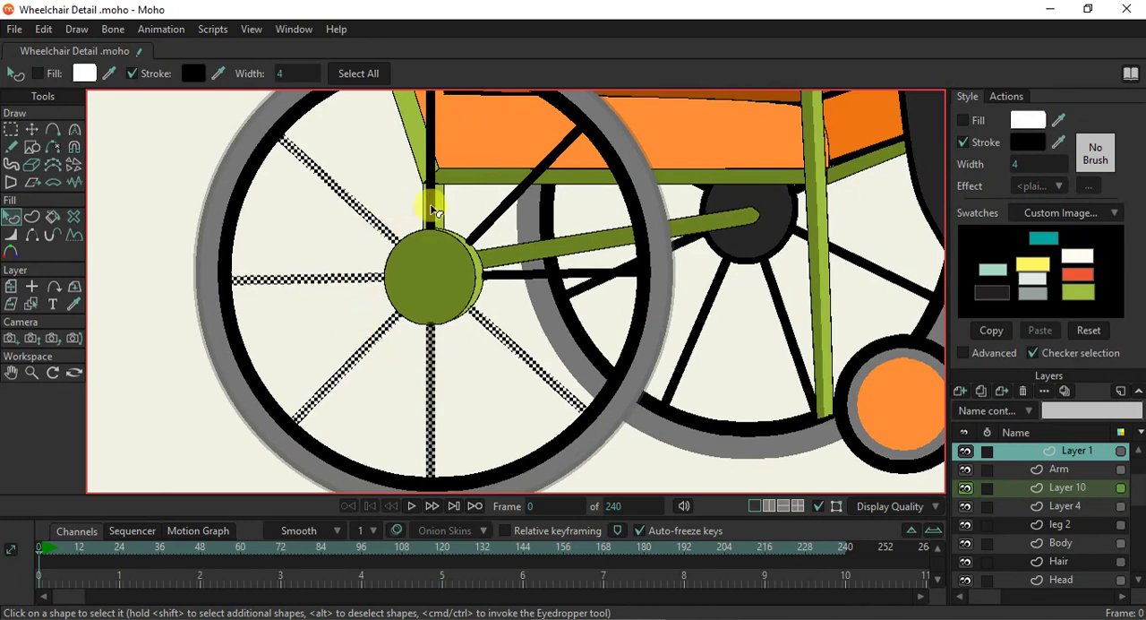
shift+click(431, 202)
shift+click(491, 220)
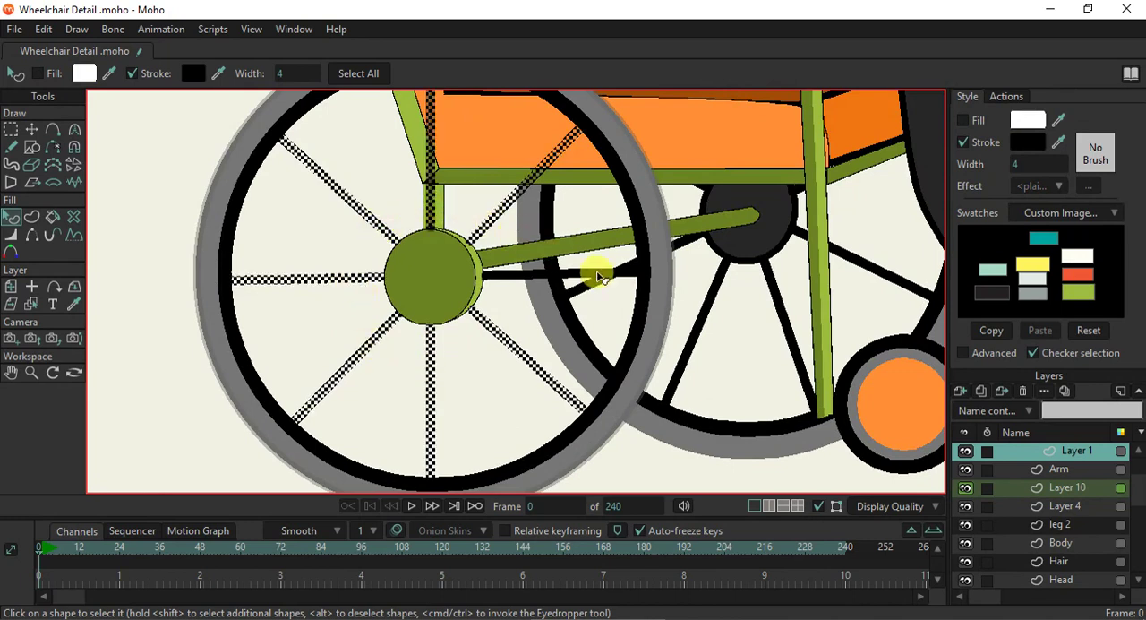
shift+click(541, 281)
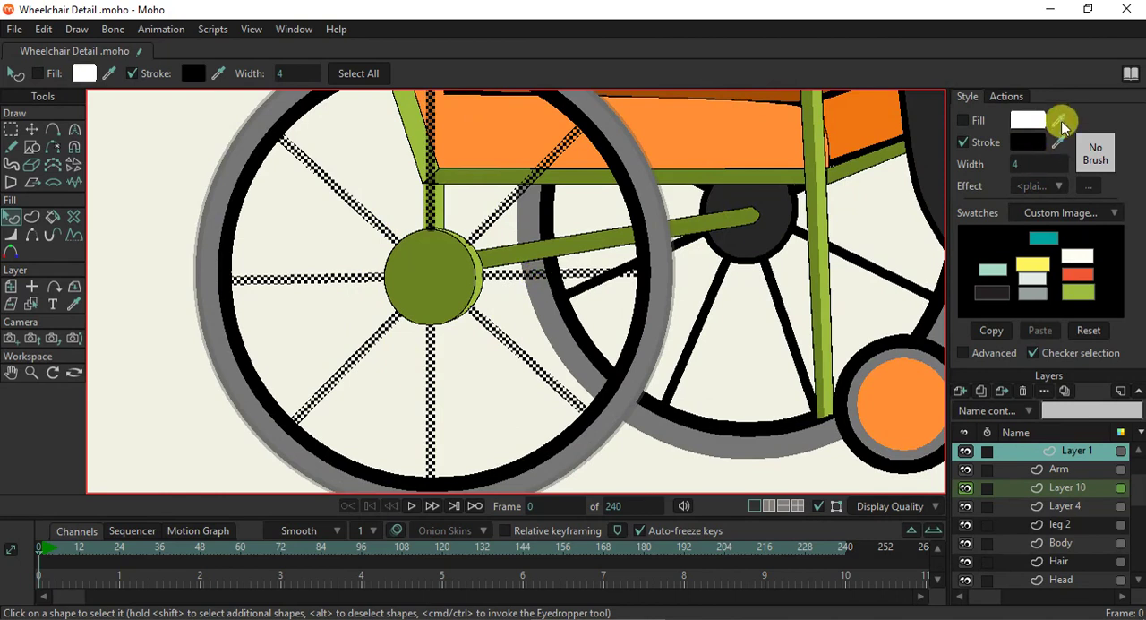
shift+click(1078, 292)
click(737, 344)
scroll(539, 380, down, 2)
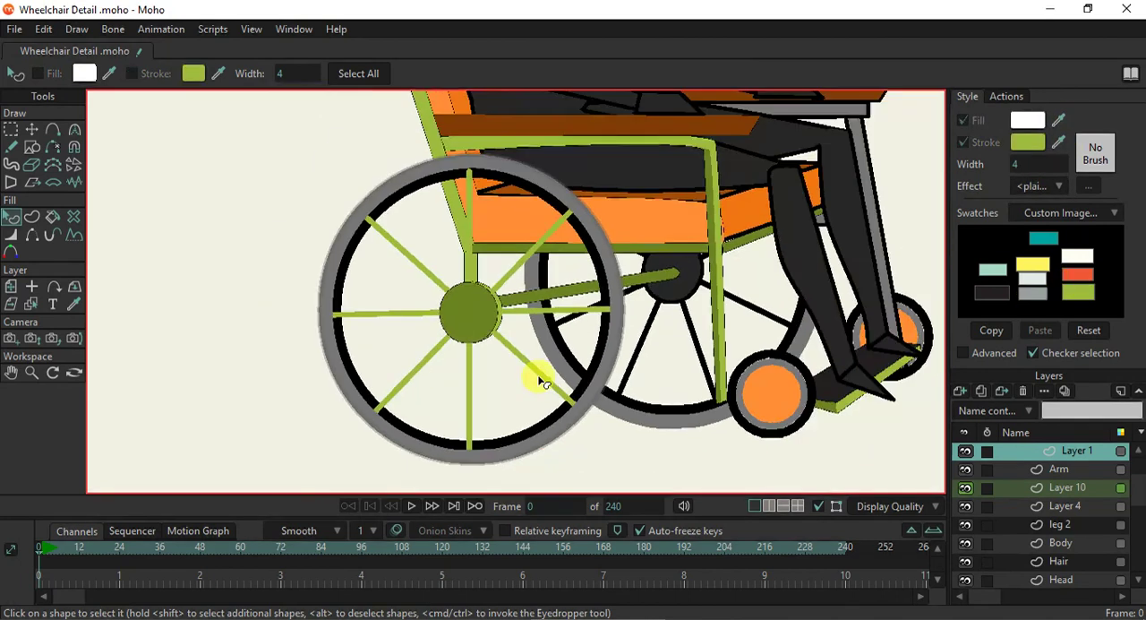
- Recolour the stroke of the near wheel's black inner rim with the frame's dark green
scroll(539, 375, up, 2)
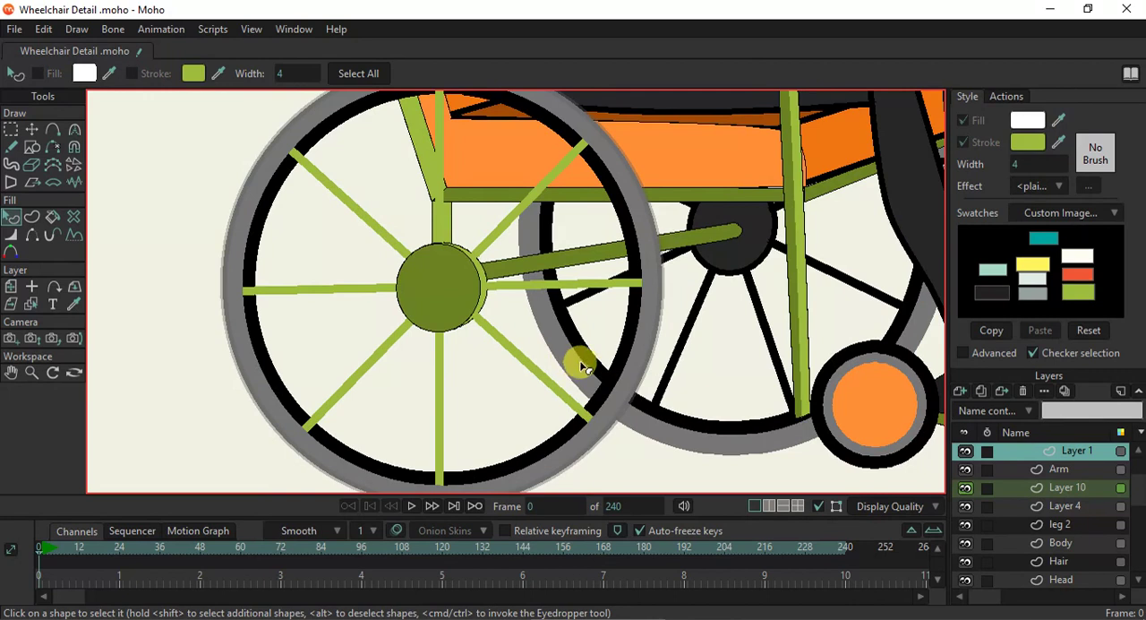
click(625, 350)
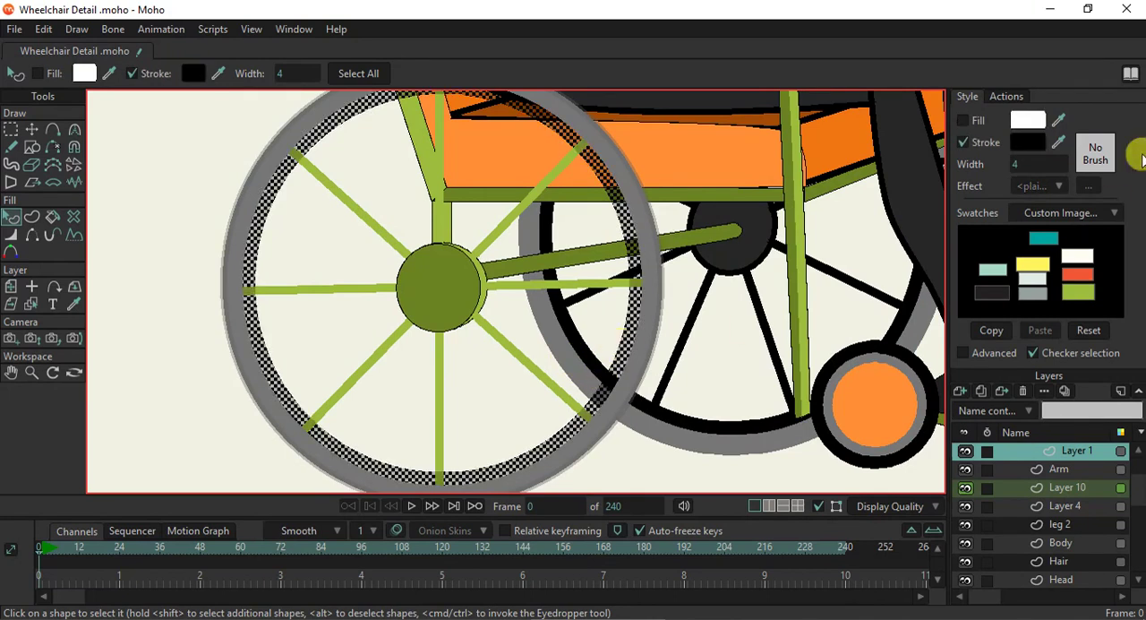
mouse_move(1061, 133)
mouse_down()
mouse_move(811, 189)
mouse_move(763, 184)
mouse_up()
scroll(662, 353, down, 3)
scroll(645, 351, up, 3)
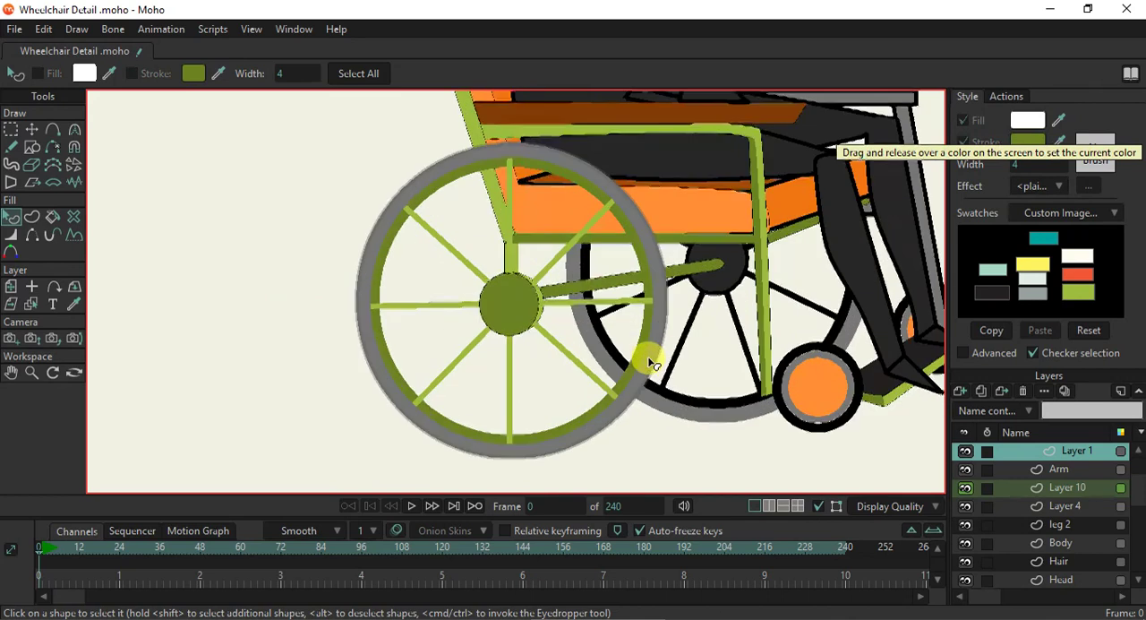
- Examine the near wheel's recoloured rim, spokes and hub
click(638, 351)
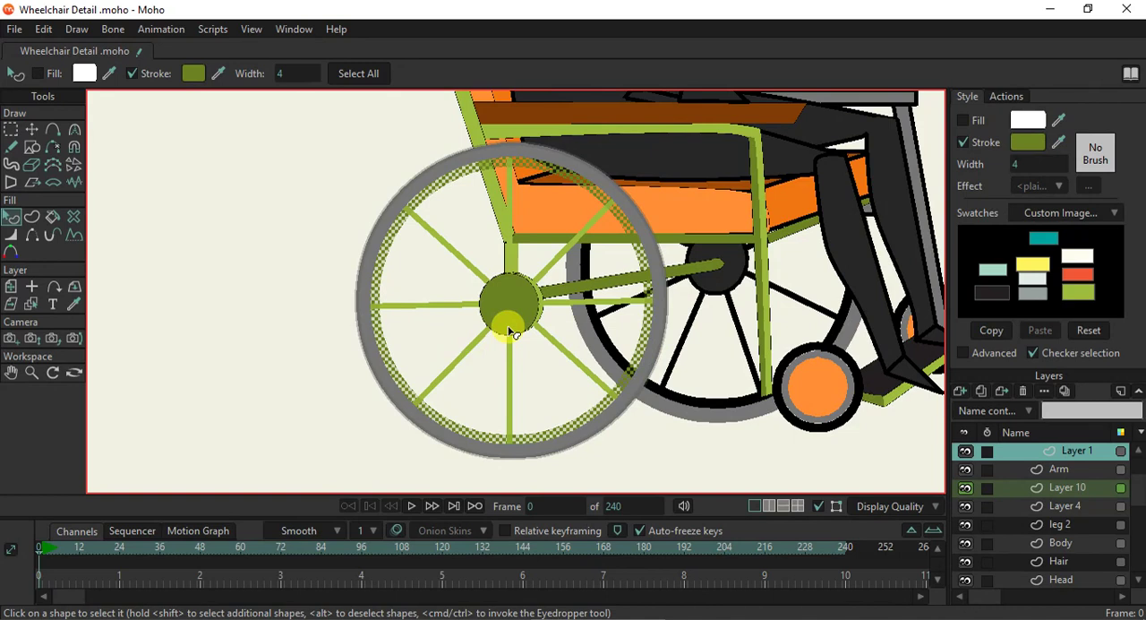
click(314, 287)
scroll(402, 340, up, 2)
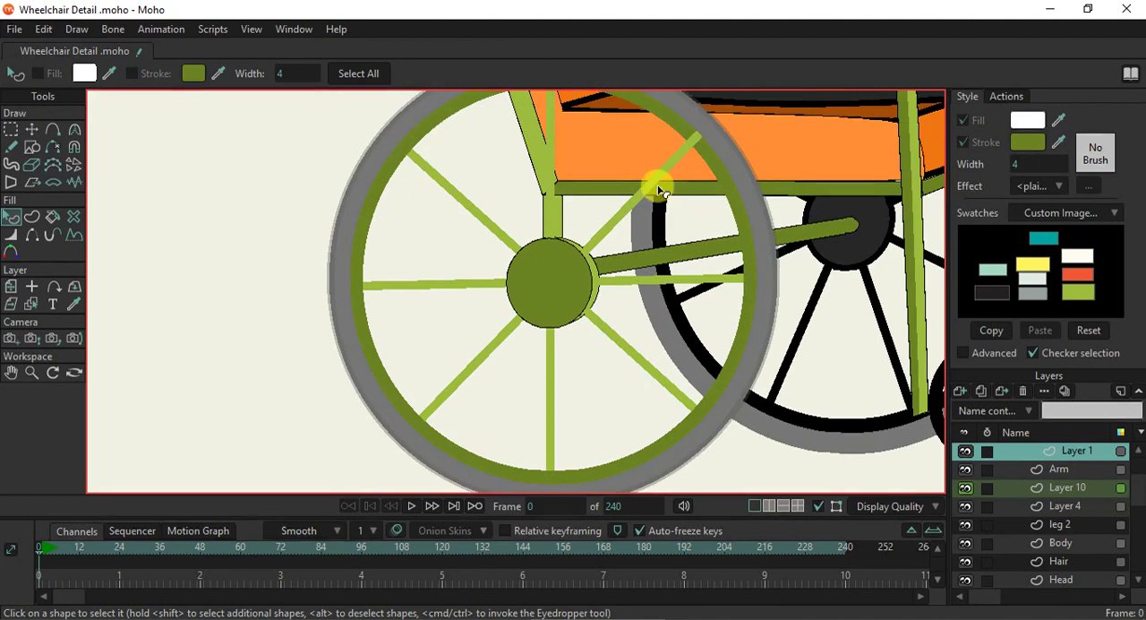
scroll(658, 179, down, 1)
click(674, 134)
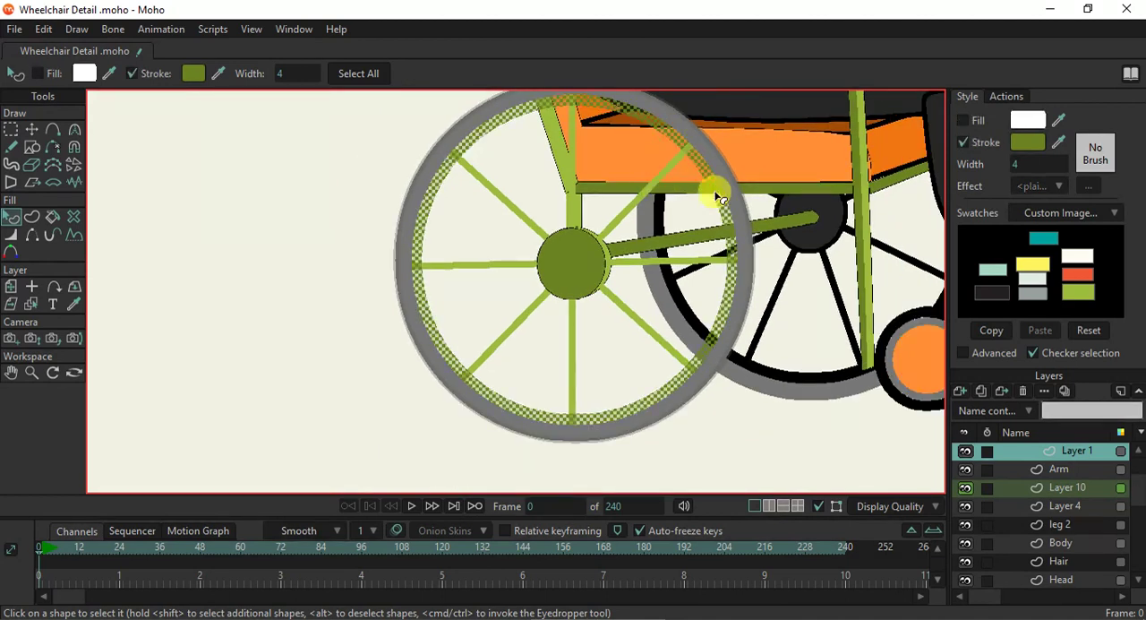
click(613, 374)
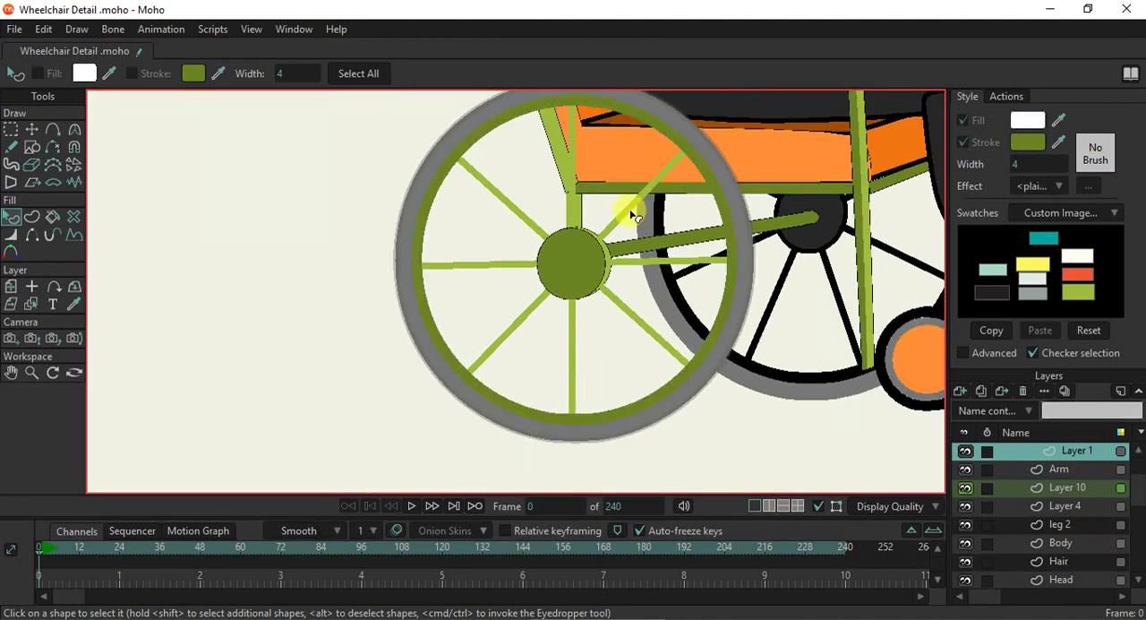
scroll(631, 215, down, 5)
scroll(665, 203, up, 2)
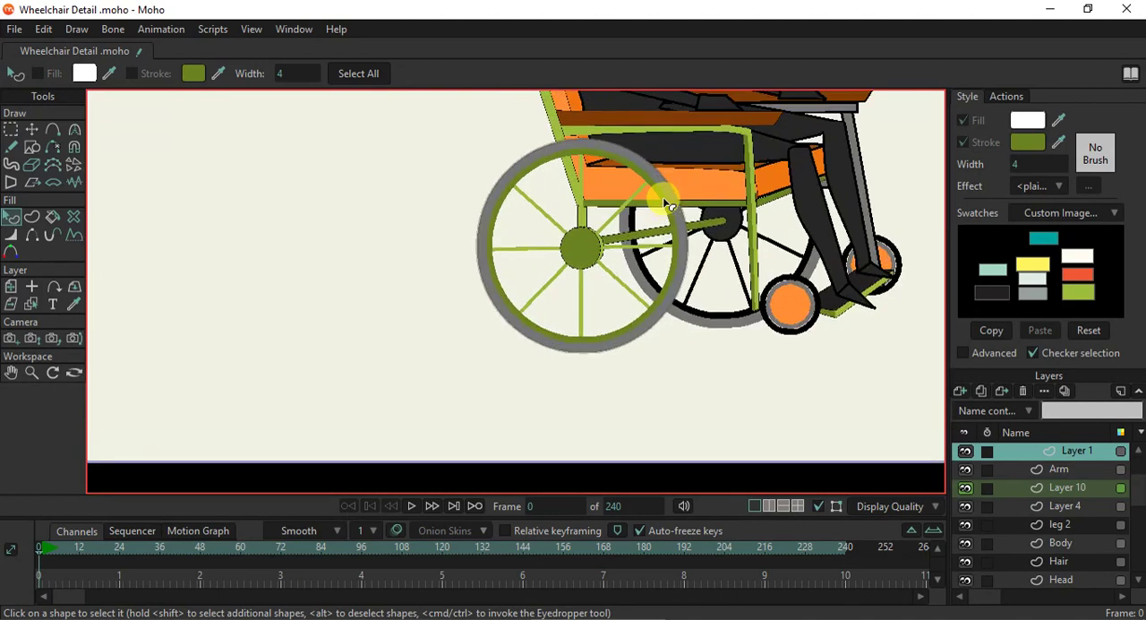
scroll(664, 203, up, 3)
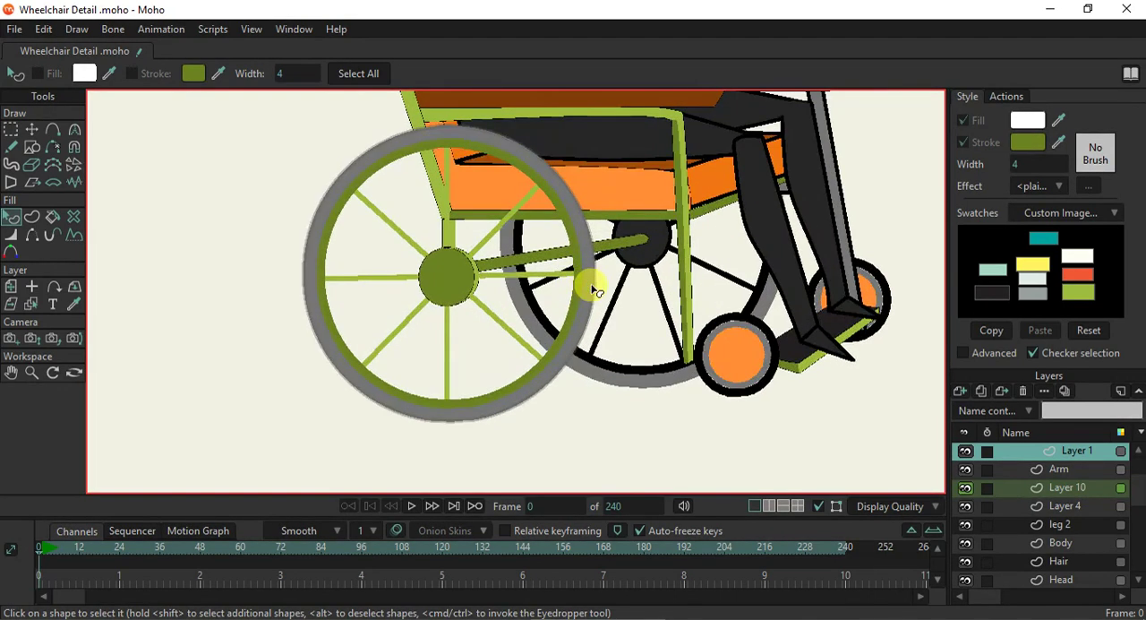
click(570, 326)
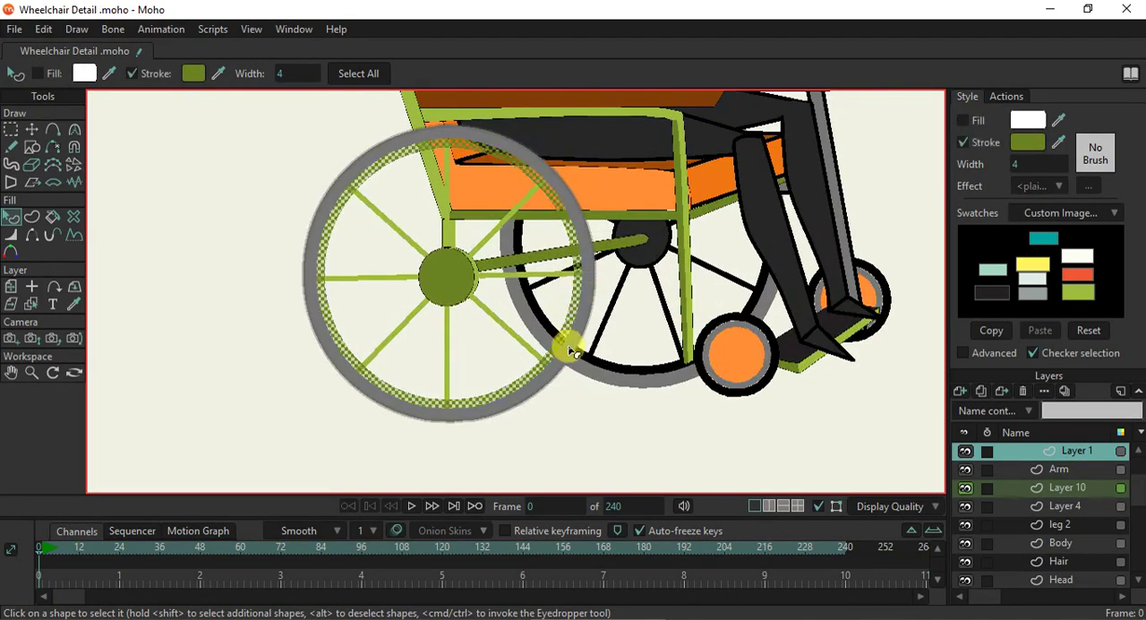
click(563, 360)
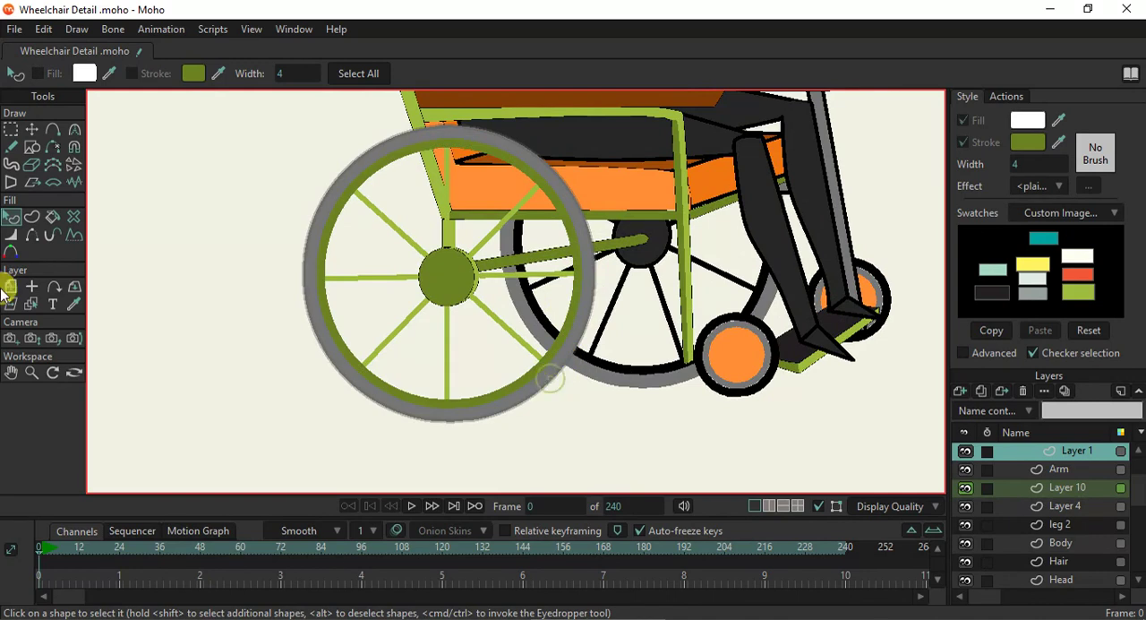
- Select the near wheel's Layer 2 and recolour the grey tyre's stroke black
click(31, 304)
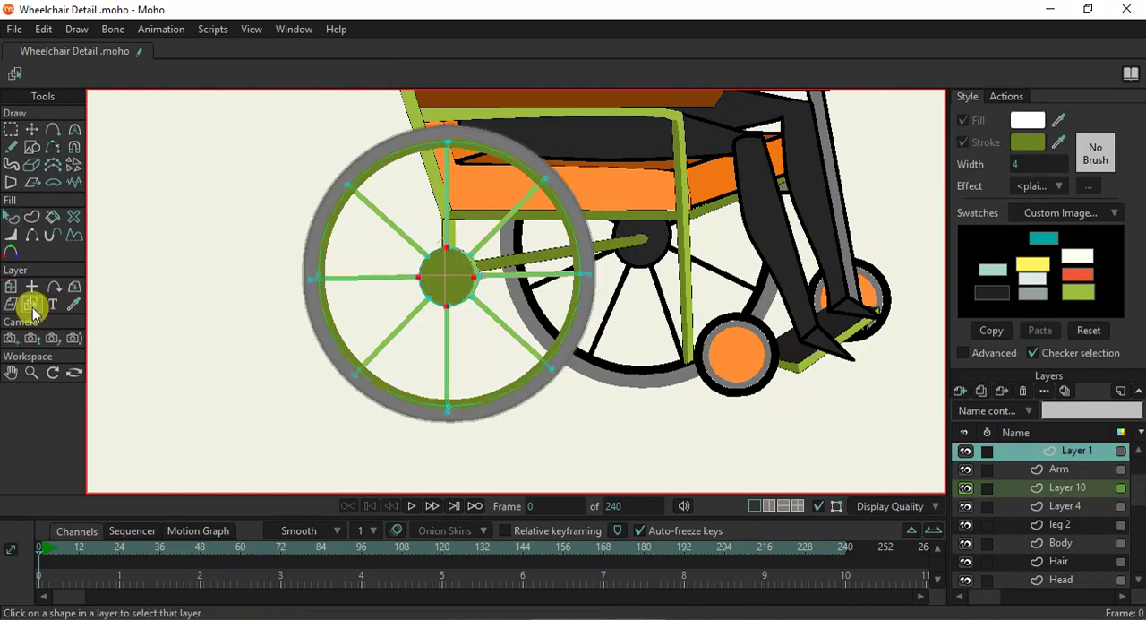
click(11, 218)
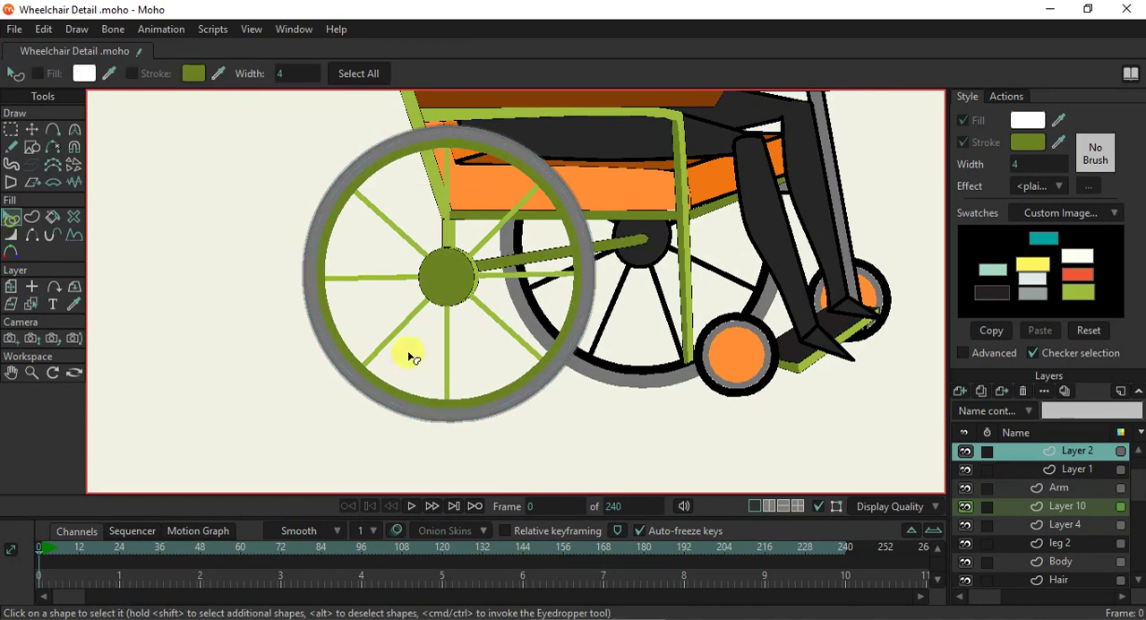
click(338, 360)
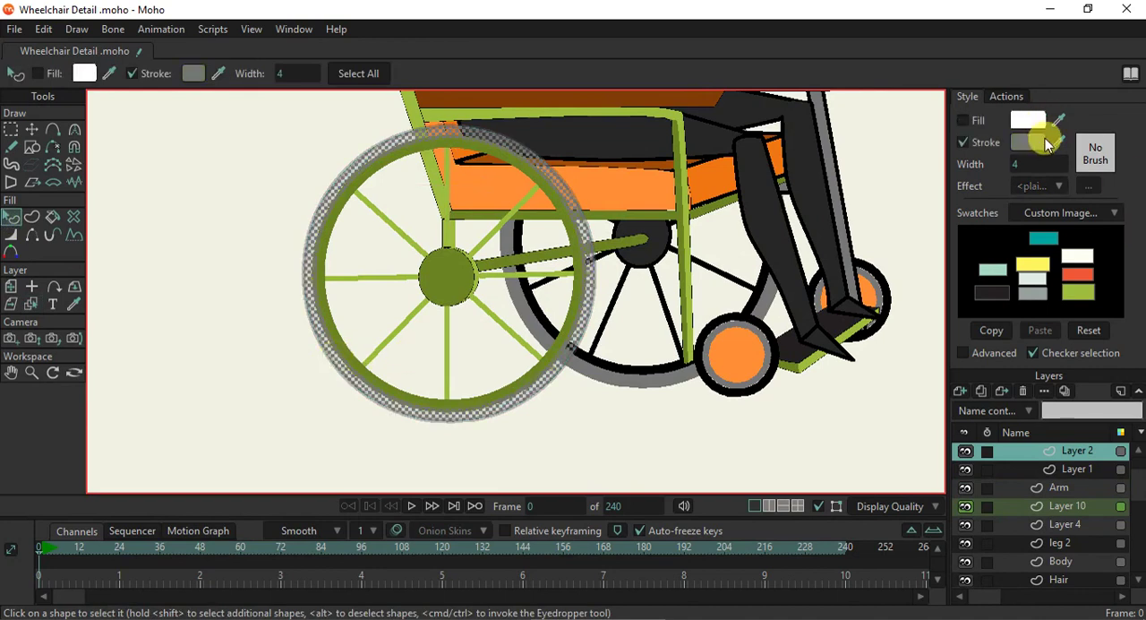
drag(1056, 143, 988, 229)
click(633, 423)
scroll(482, 371, down, 1)
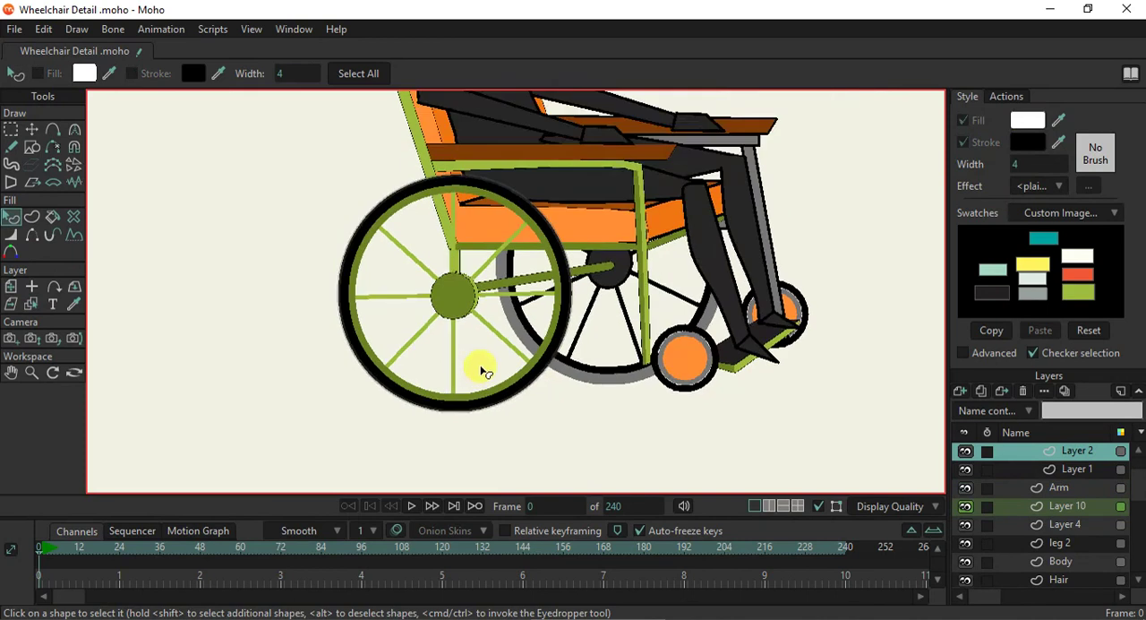
- Recolour the tyre's thin translucent outer edge with the dark swatch 231F20 and raise its alpha to 255
scroll(530, 271, up, 3)
scroll(595, 339, up, 2)
click(622, 348)
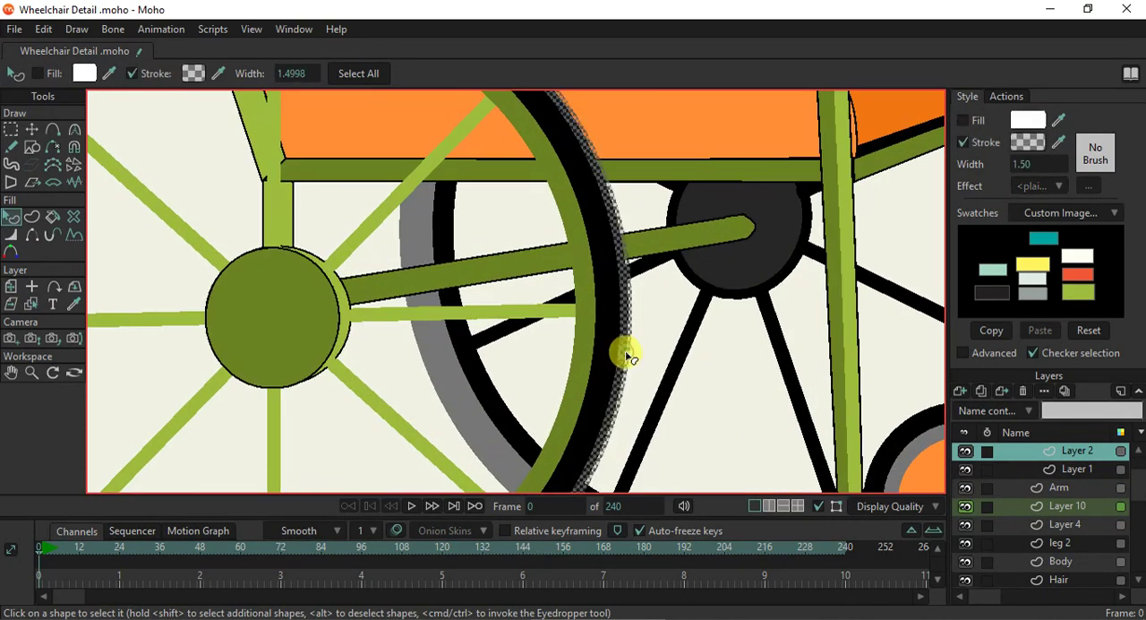
drag(1060, 125, 991, 286)
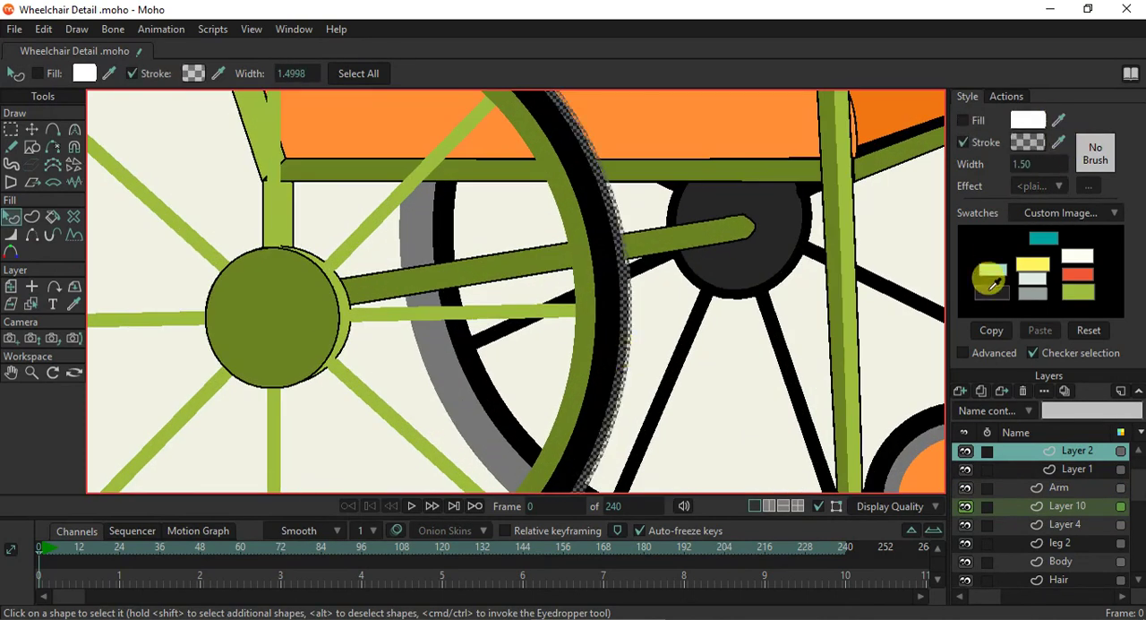
right_click(988, 295)
click(720, 402)
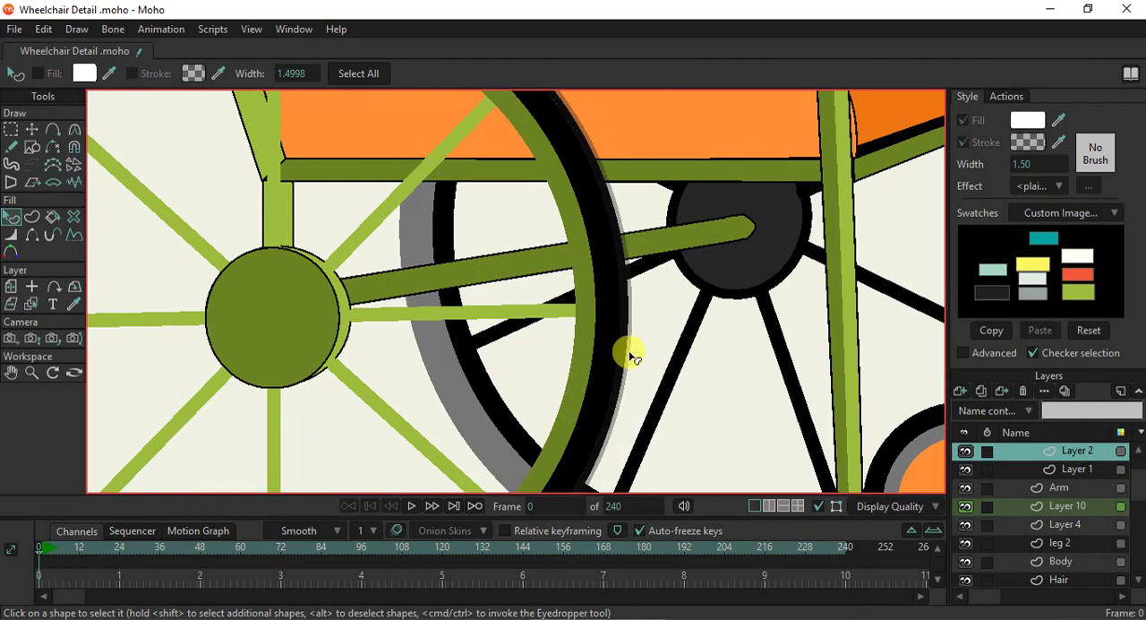
click(1029, 143)
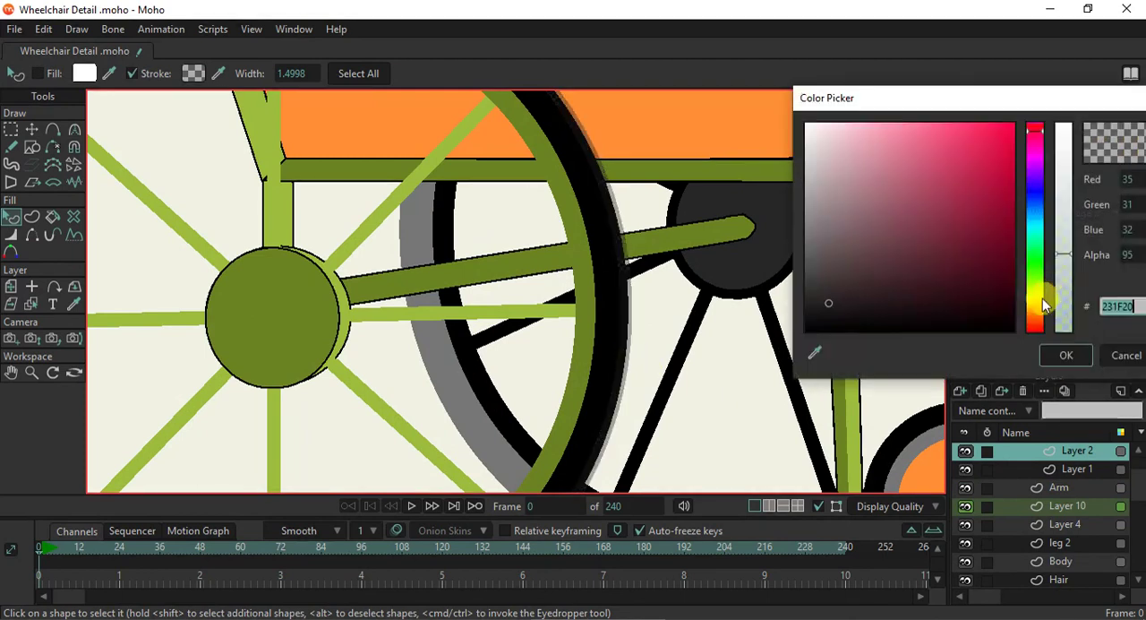
drag(1064, 254, 1018, 26)
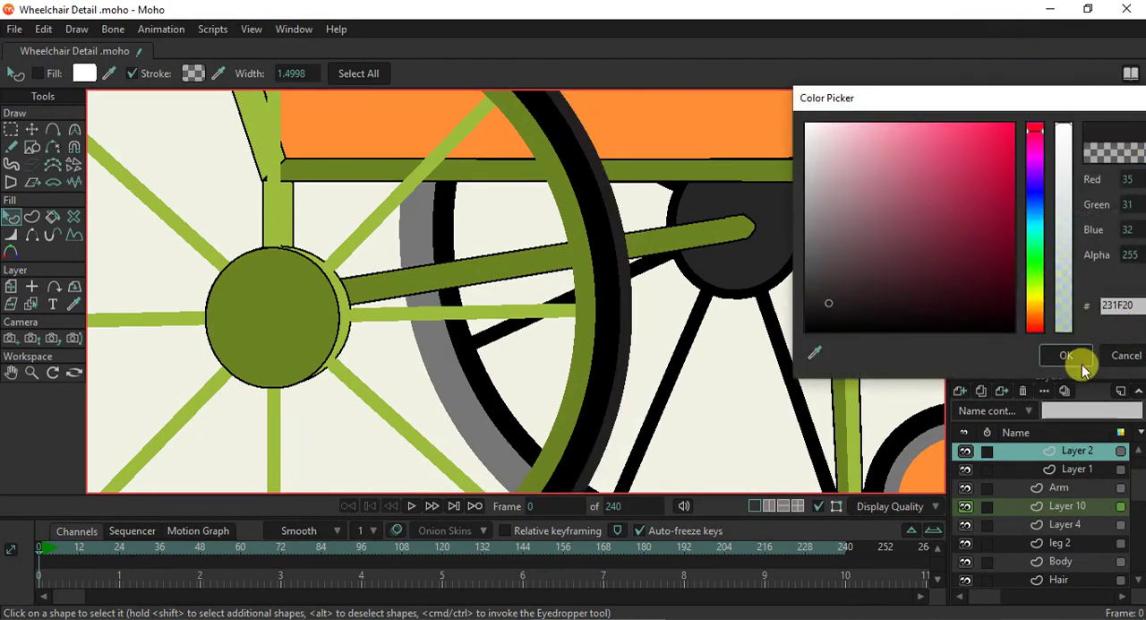
click(1066, 357)
- Render the current frame to check the near wheel's new colours
scroll(719, 402, down, 5)
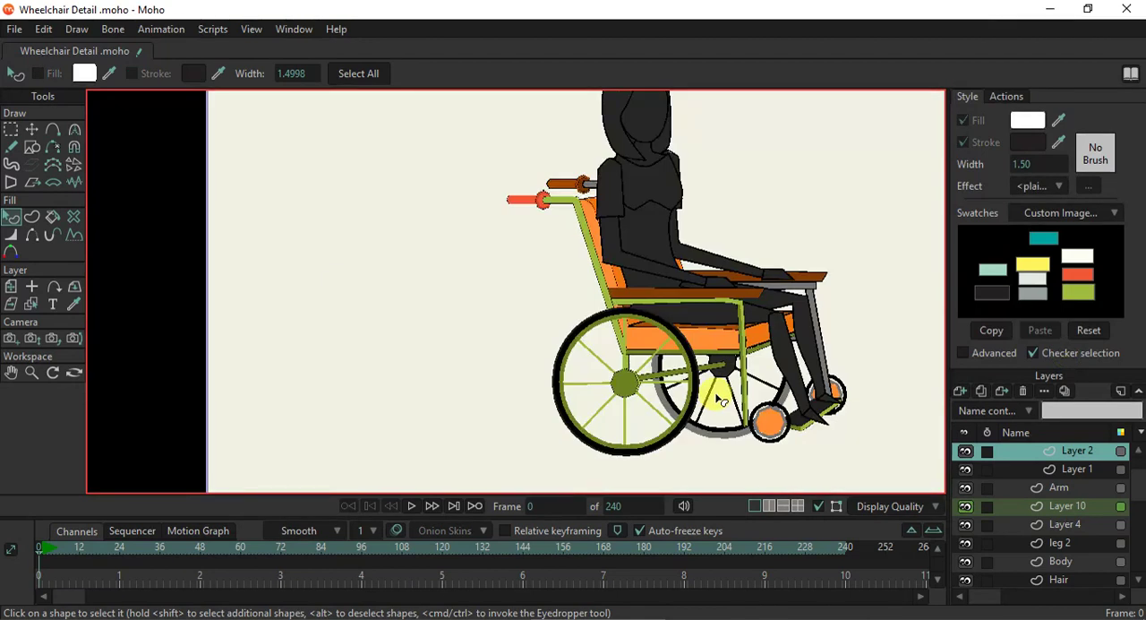
key(ctrl+r)
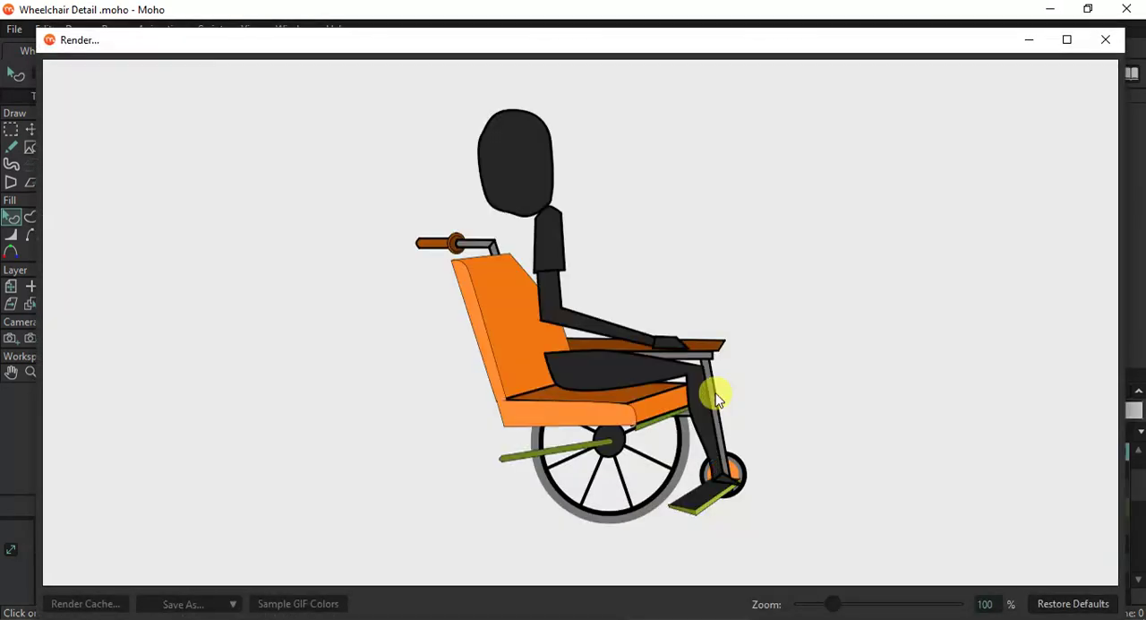
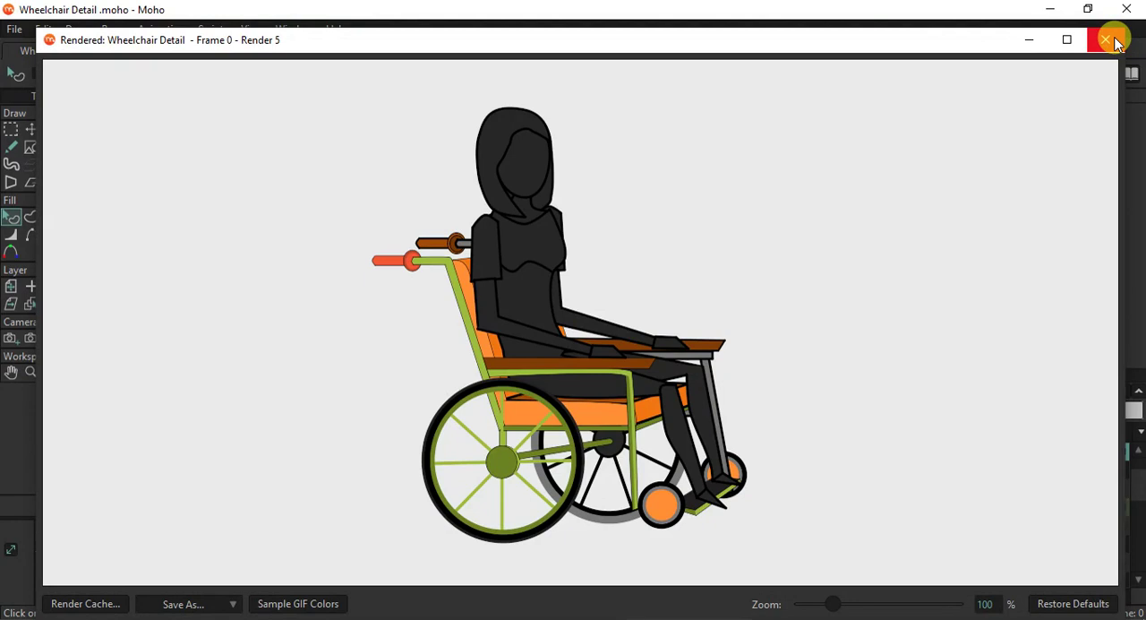
- Close the render and recolour the grey tyre stroke of the far rear wheel's Layer 2 black
click(1106, 41)
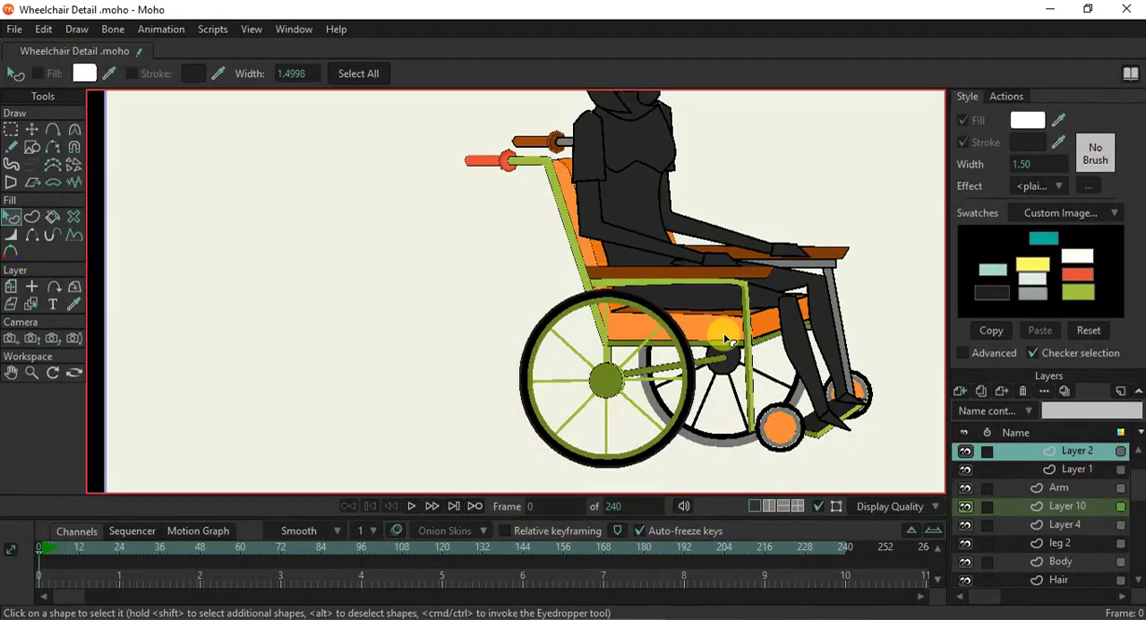
scroll(780, 371, up, 3)
drag(644, 362, 576, 397)
scroll(574, 416, up, 2)
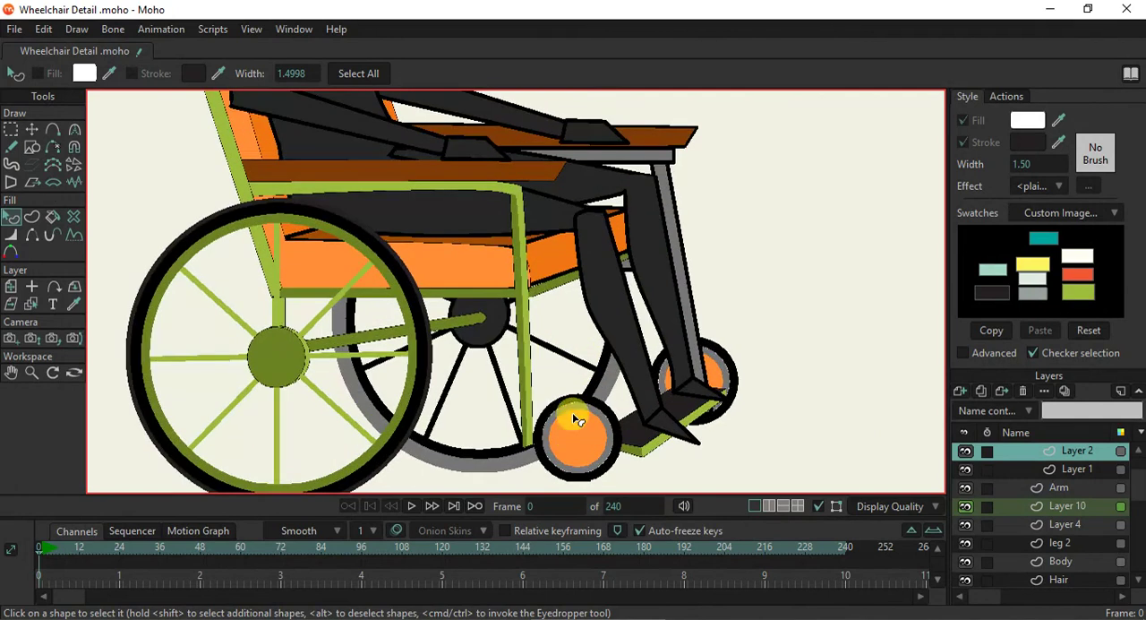
click(32, 304)
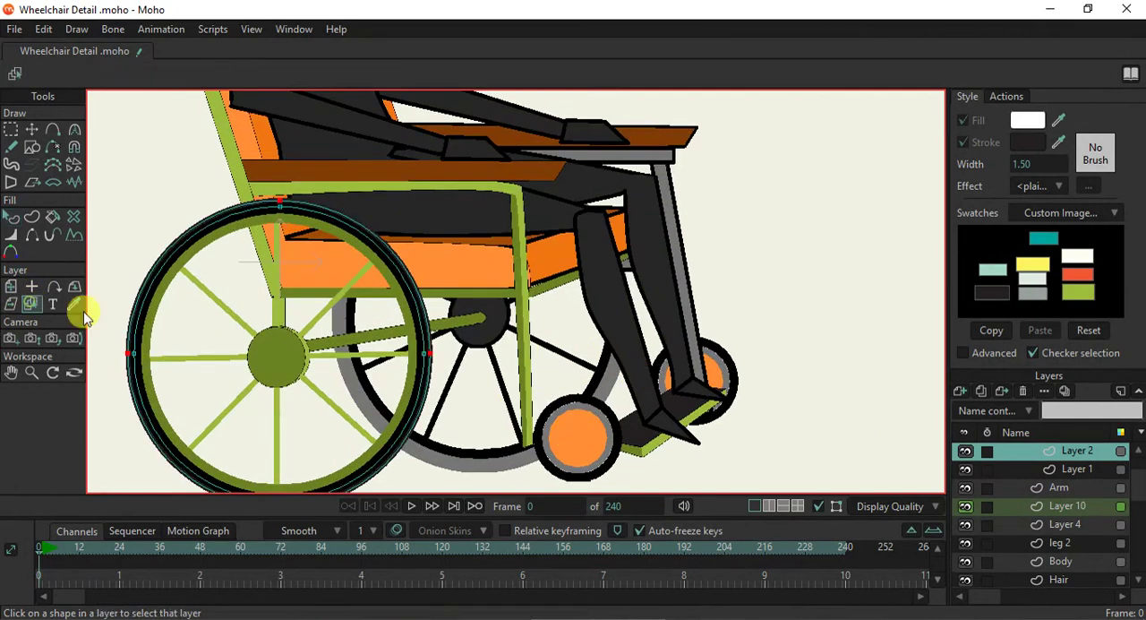
click(472, 461)
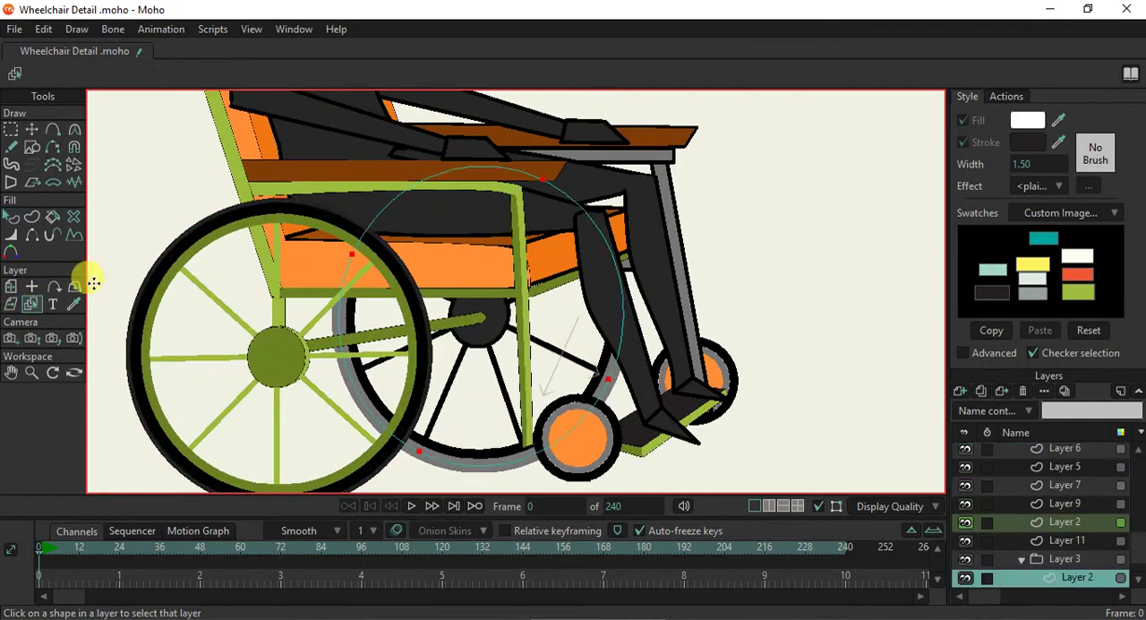
click(10, 216)
drag(335, 333, 381, 237)
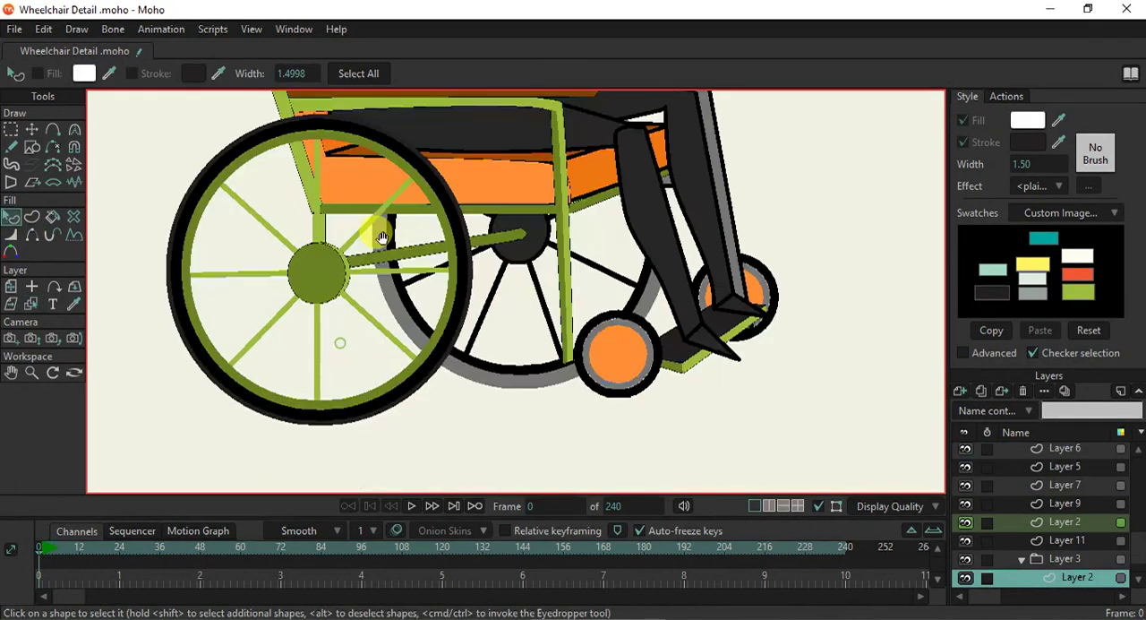
click(469, 344)
mouse_move(1061, 123)
mouse_down()
mouse_move(464, 308)
mouse_move(439, 302)
mouse_move(477, 349)
mouse_up()
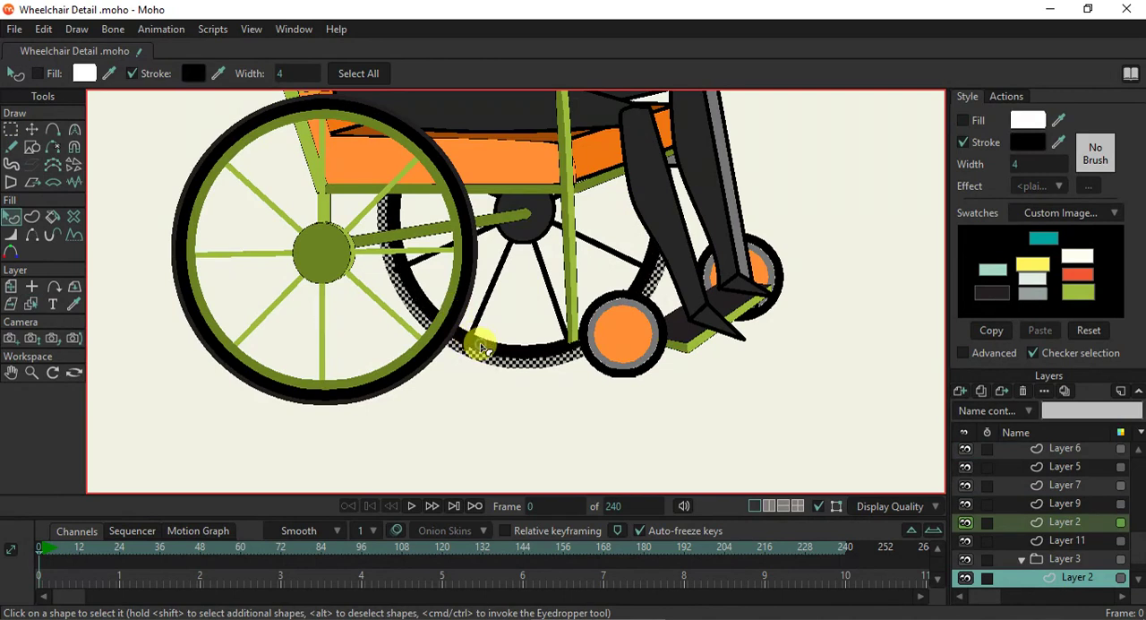
click(479, 335)
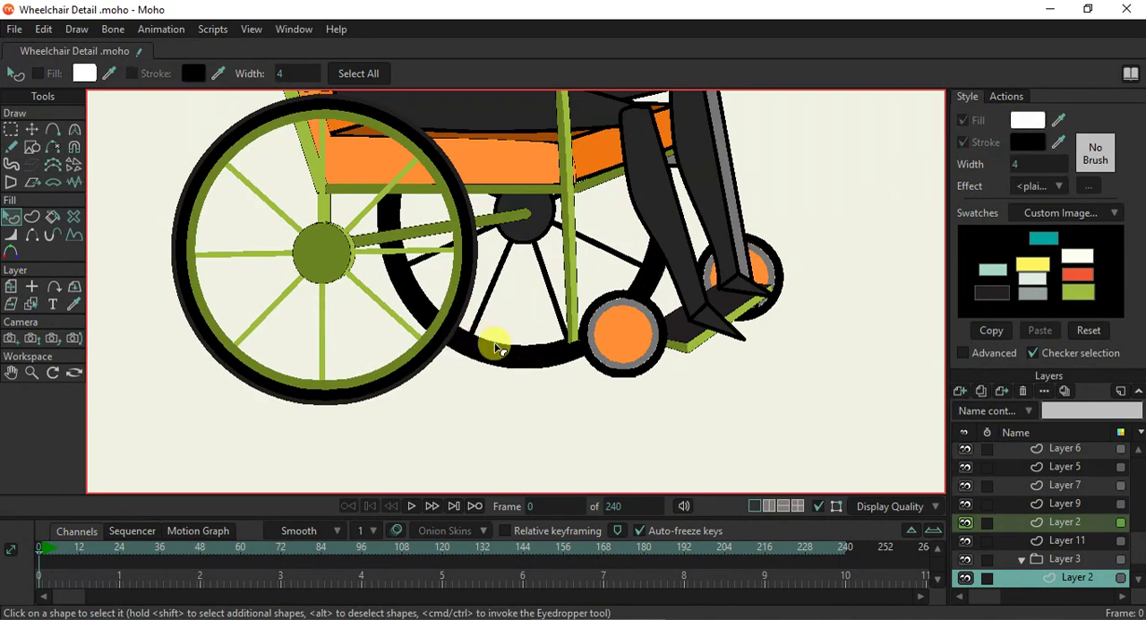
click(495, 348)
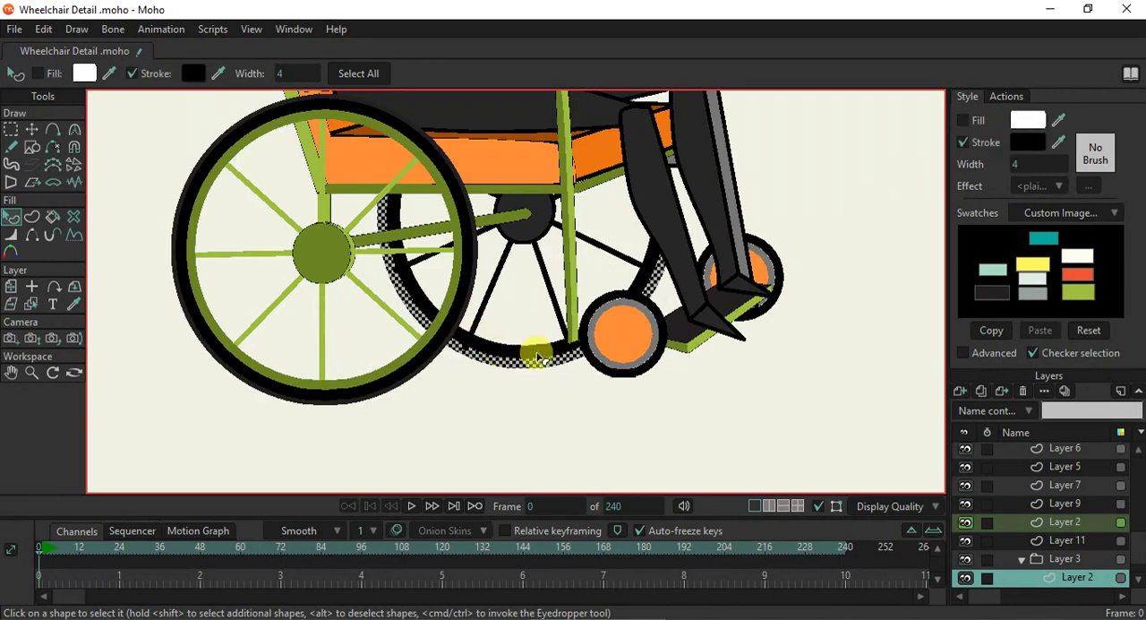
click(544, 349)
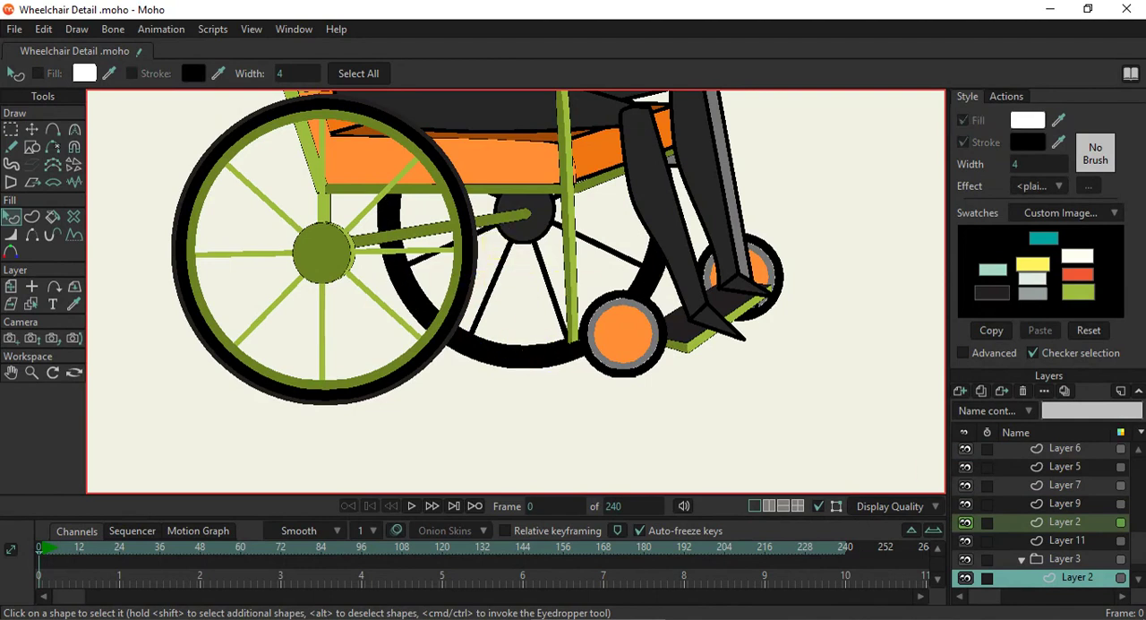
- Delete the far rear wheel's group Layer 3 and the far caster wheel's Layer 11
click(965, 559)
click(965, 559)
click(965, 559)
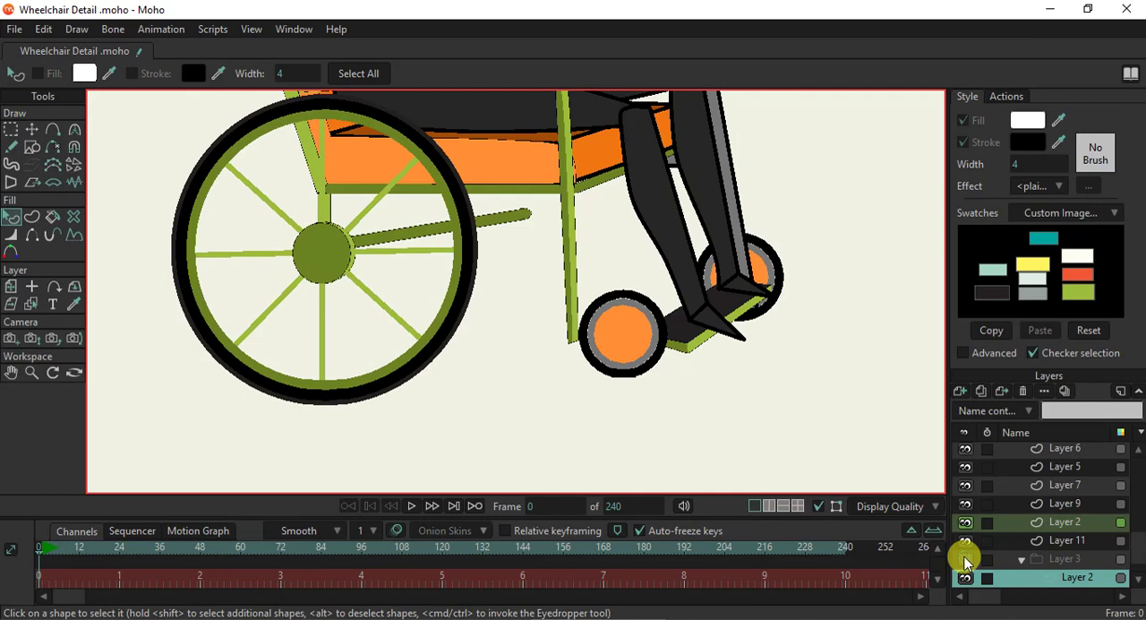
click(965, 559)
click(1043, 557)
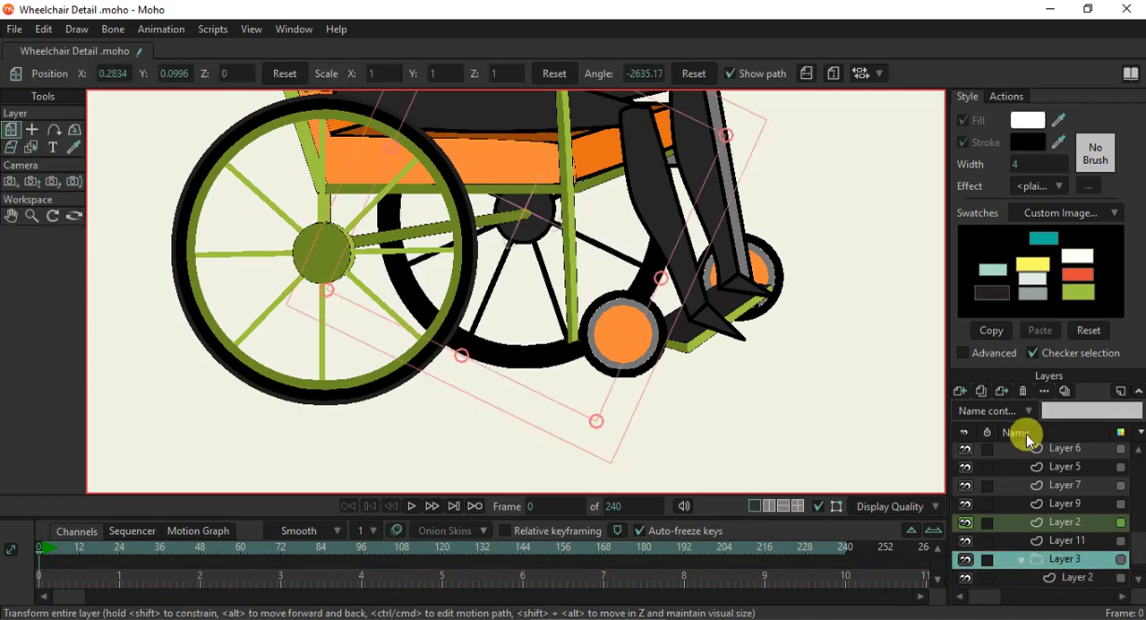
click(1021, 559)
scroll(632, 403, down, 5)
drag(591, 360, 520, 381)
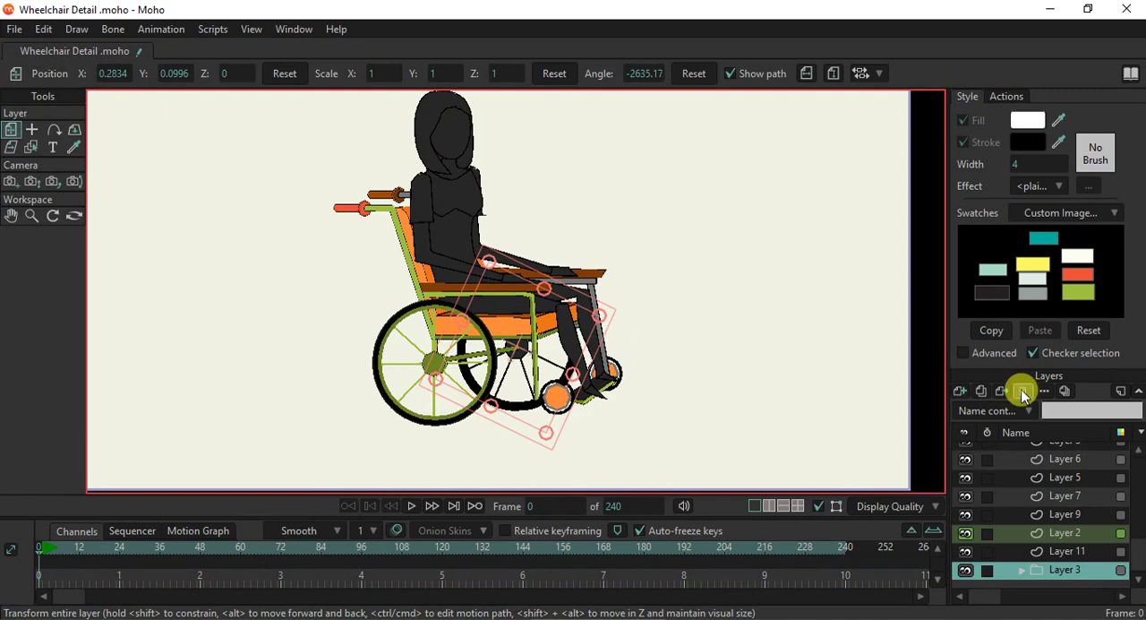
click(1024, 395)
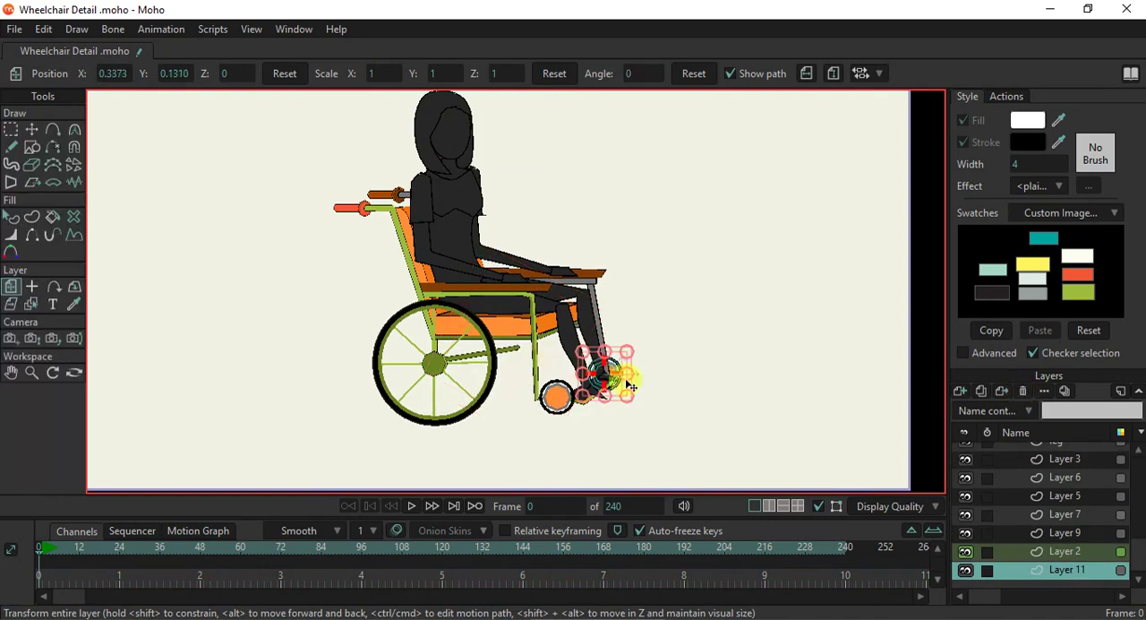
click(1023, 395)
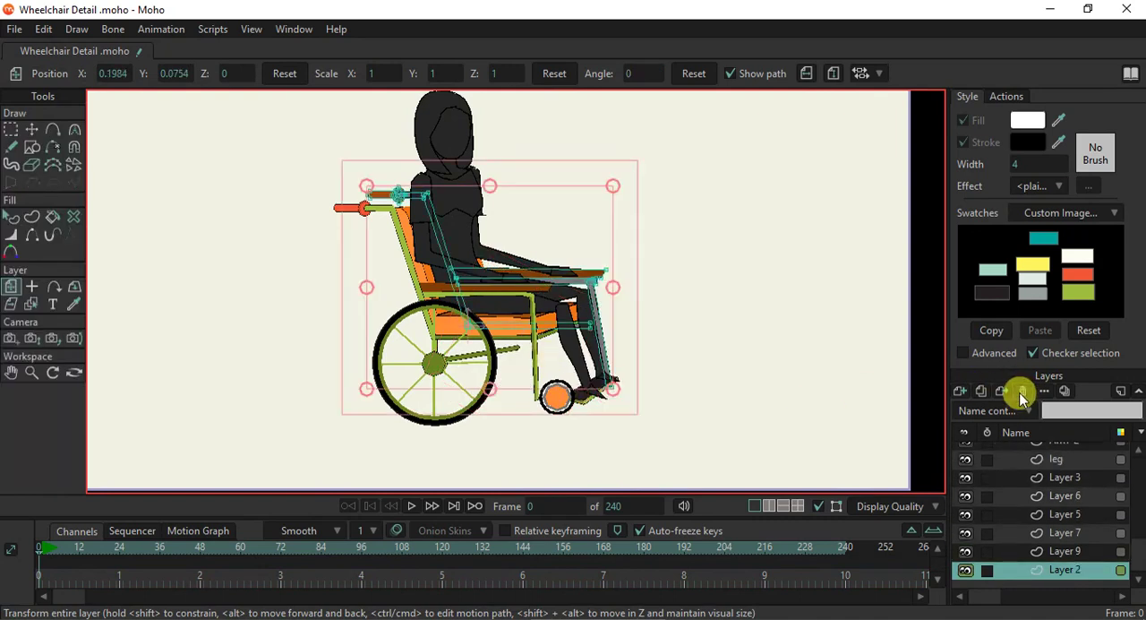
- Give Layer 2's grey far-side armrest bar and front post an outline width of 1 and the light green swatch fill
scroll(535, 410, up, 3)
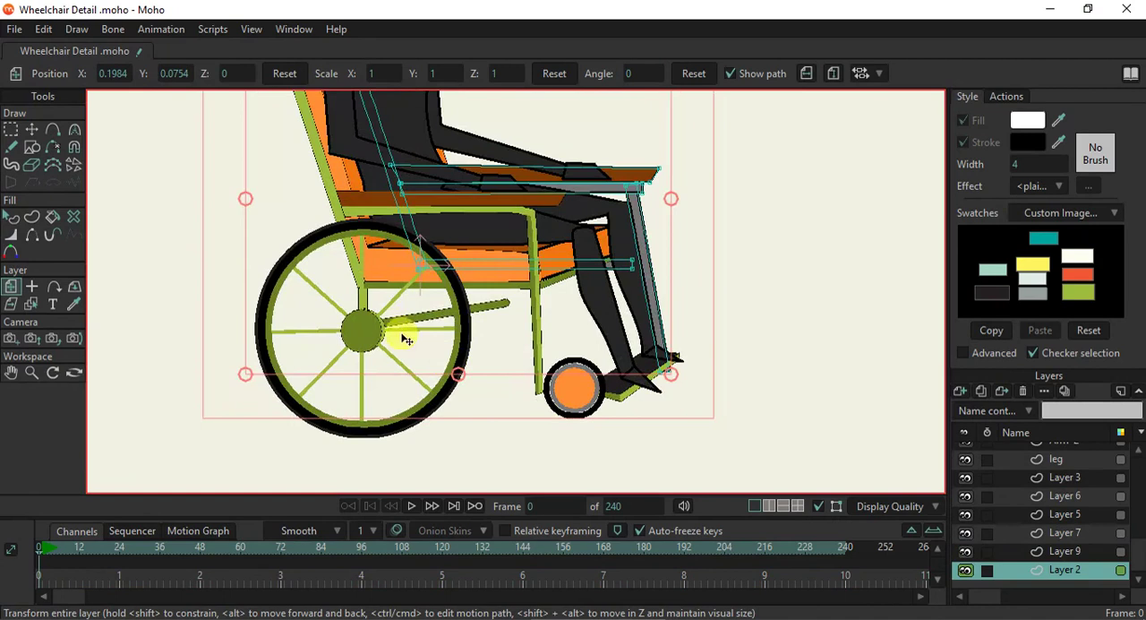
click(12, 217)
click(651, 285)
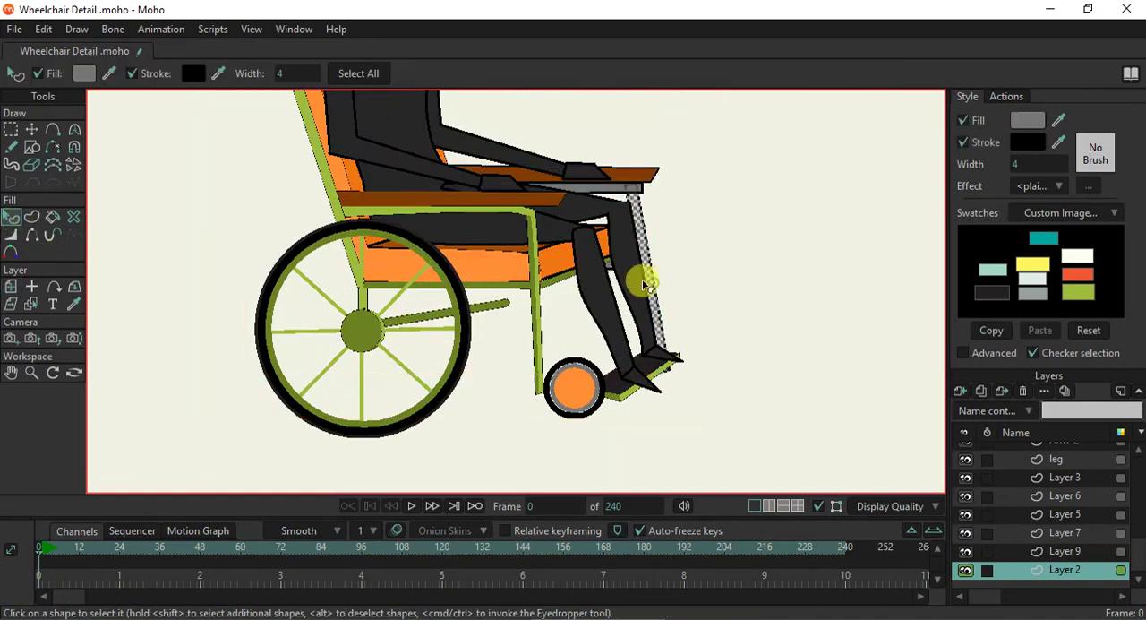
shift+click(614, 190)
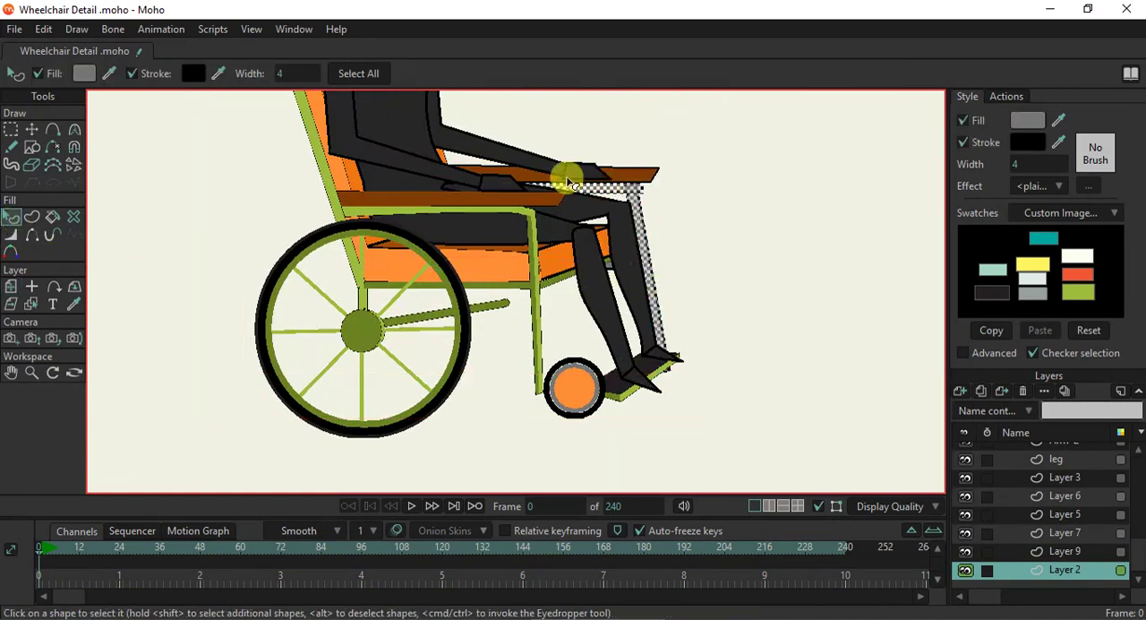
scroll(550, 179, up, 2)
click(1021, 165)
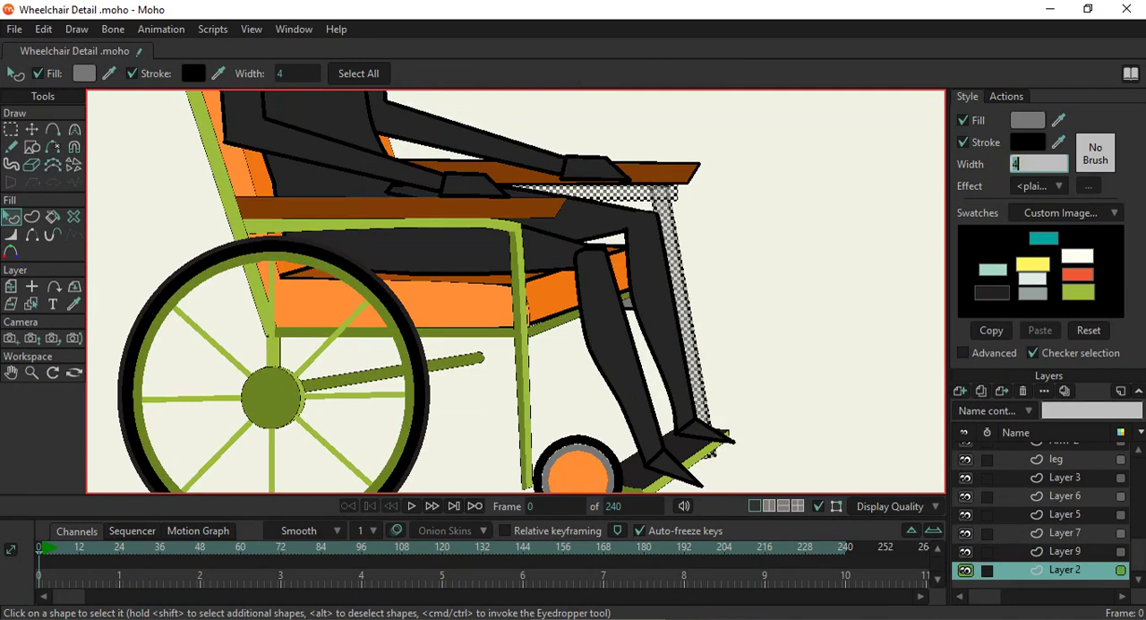
text(1)
key(Return)
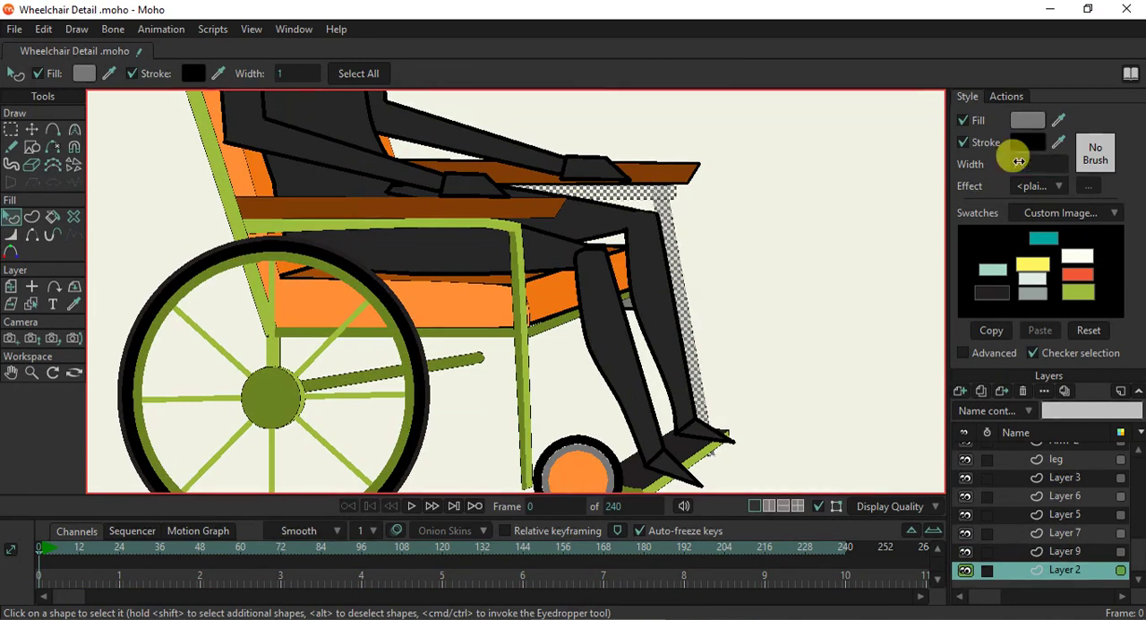
click(1078, 290)
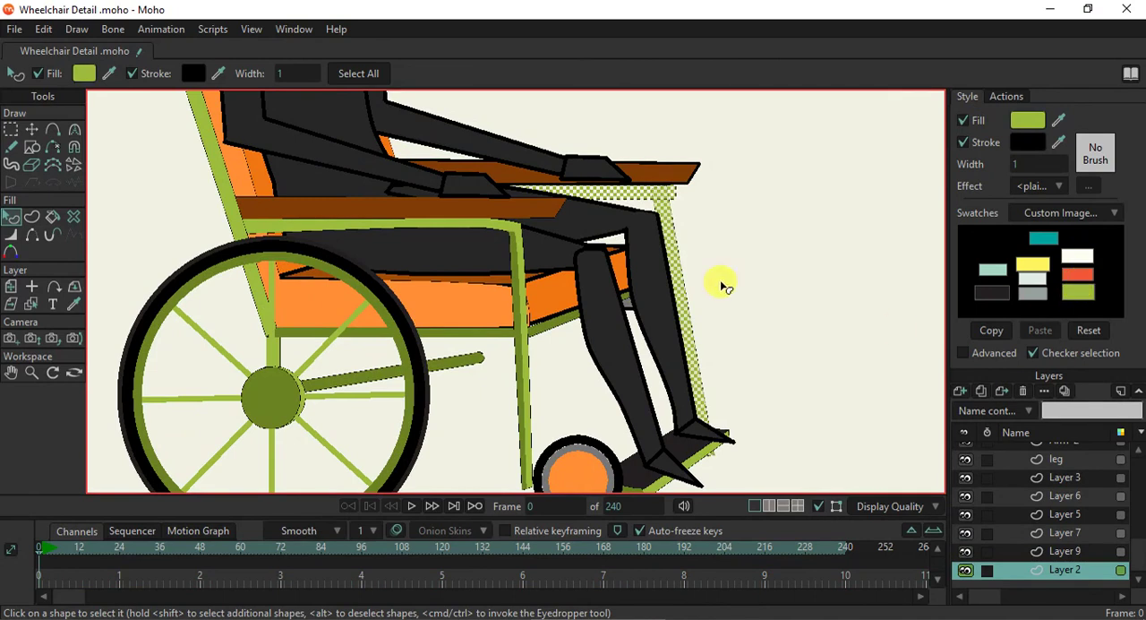
click(716, 280)
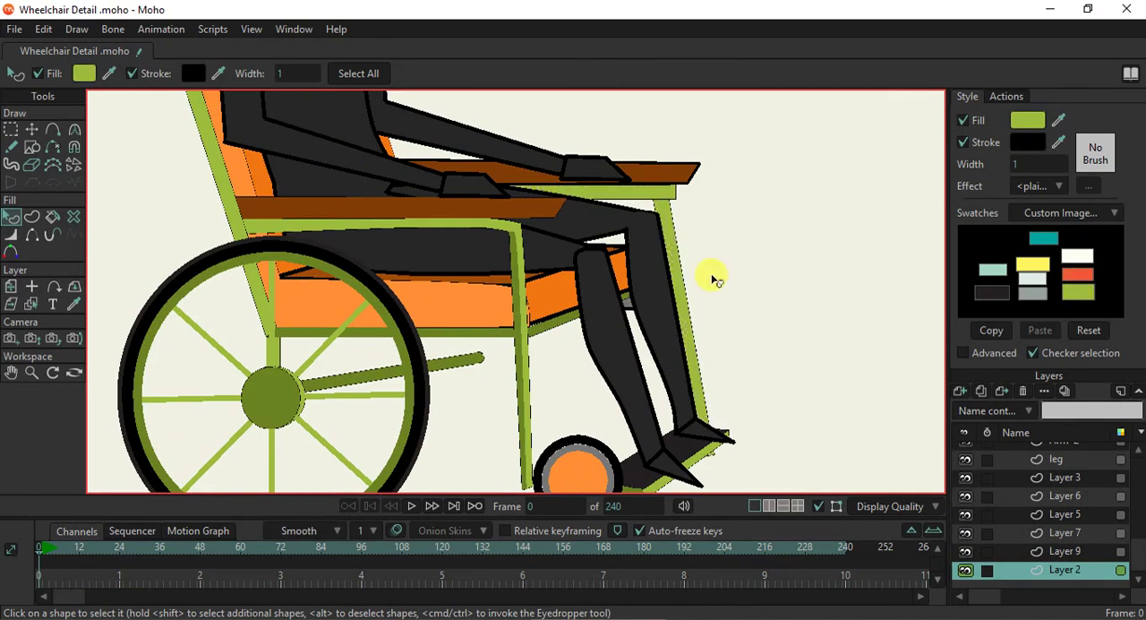
- Darken the fill of the far-side front post and armrest bar to dark green
click(670, 230)
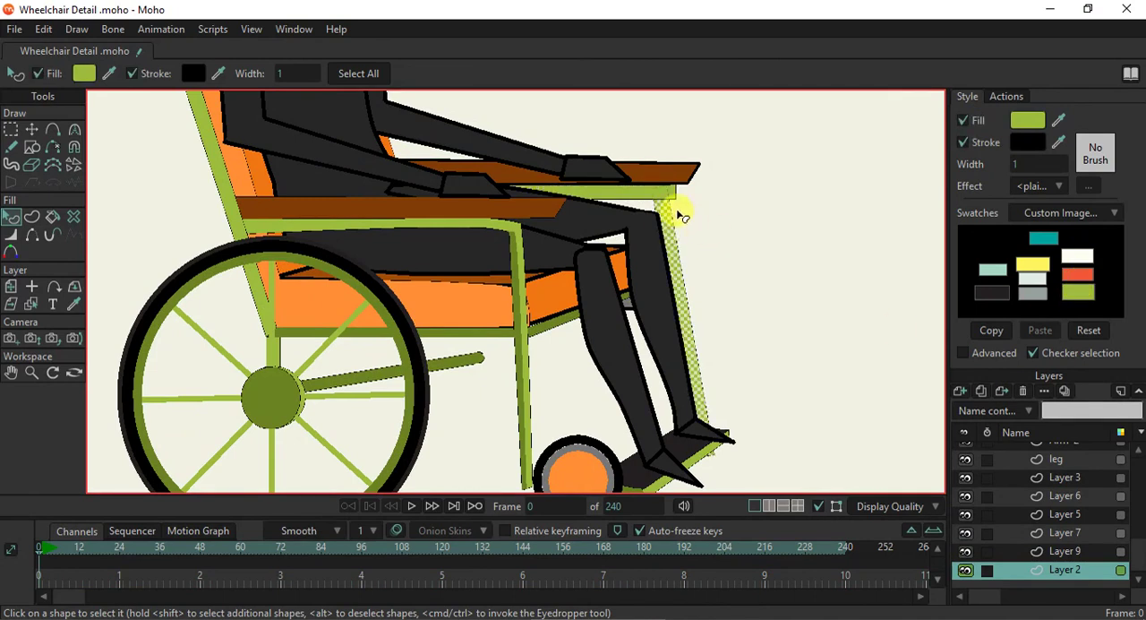
shift+click(655, 192)
drag(1056, 115, 554, 310)
click(561, 360)
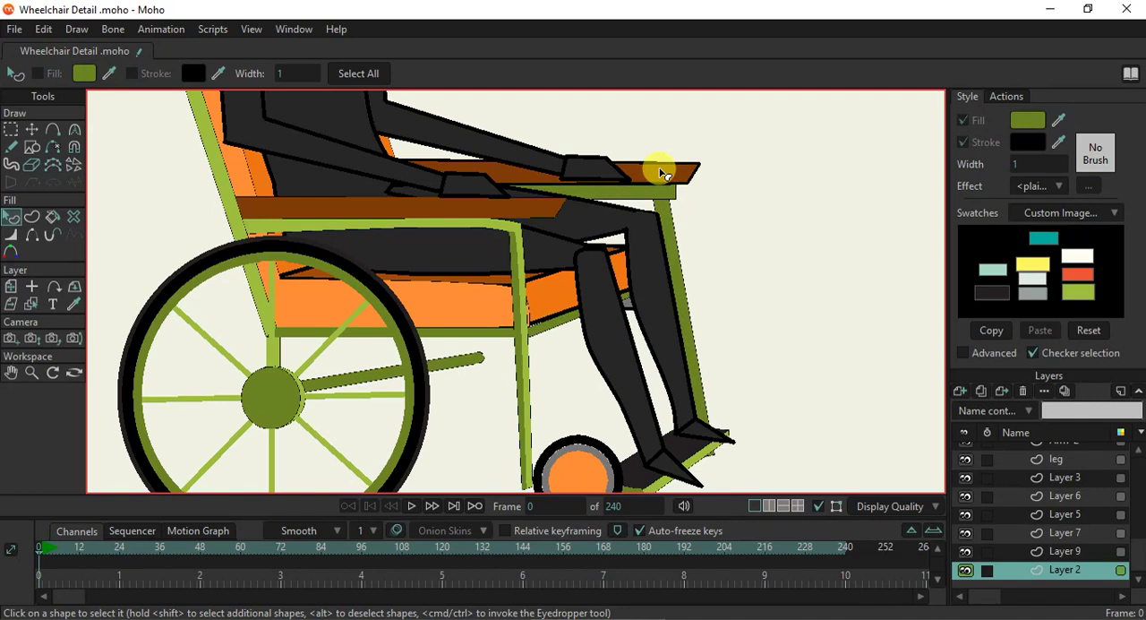
- Round the front end of the far armrest bar and pull its end points back to line up with the front post
scroll(664, 172, up, 5)
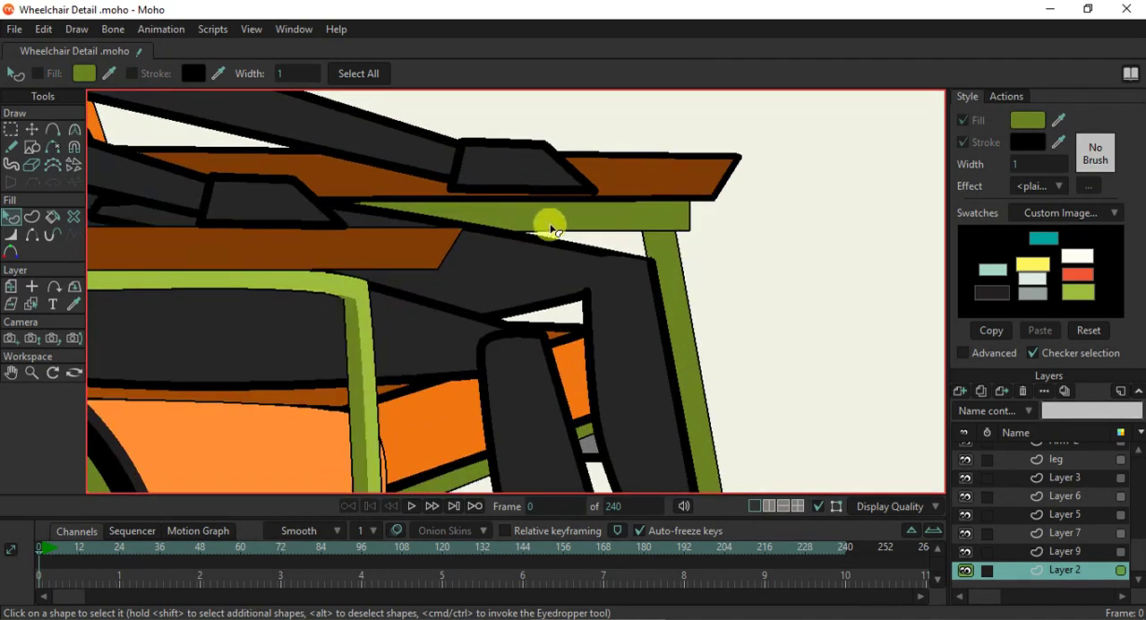
click(73, 129)
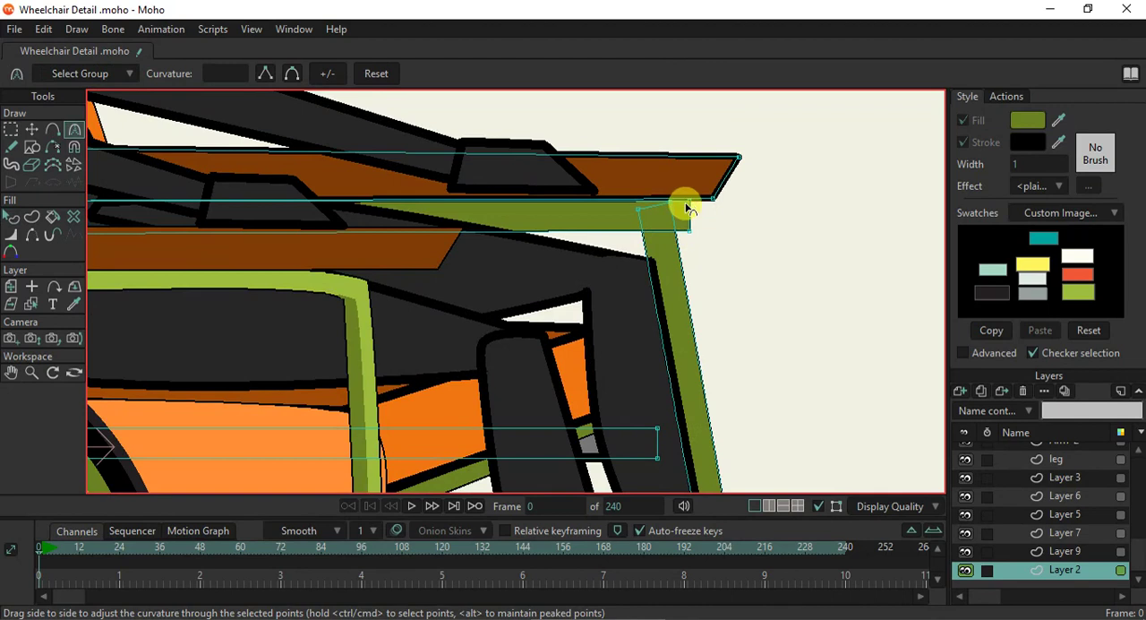
drag(697, 206, 811, 243)
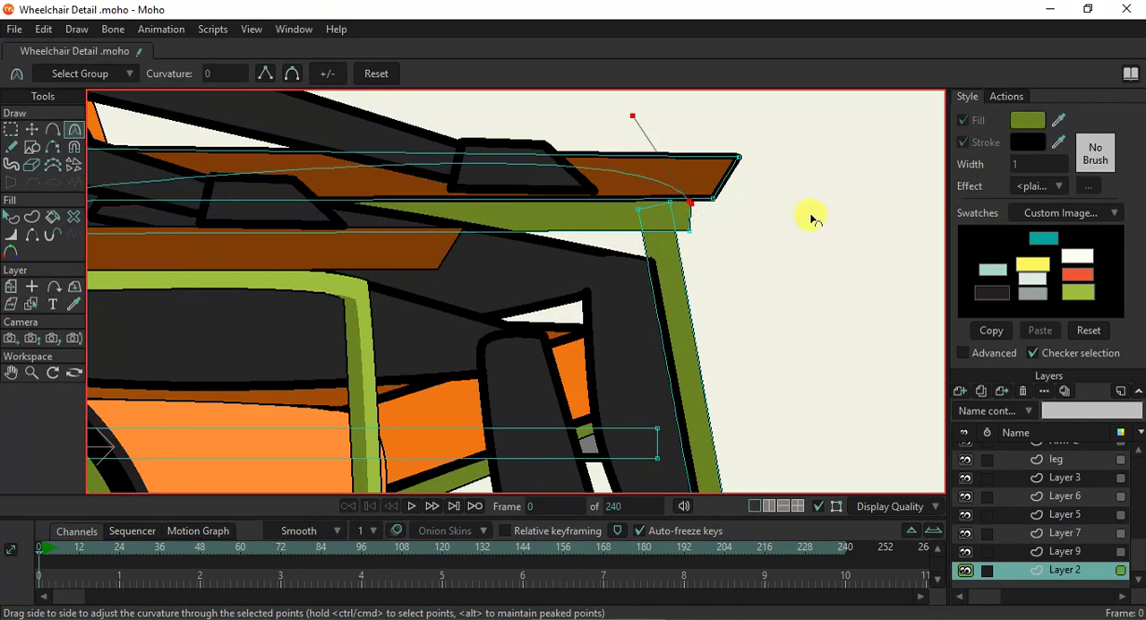
drag(714, 220, 734, 228)
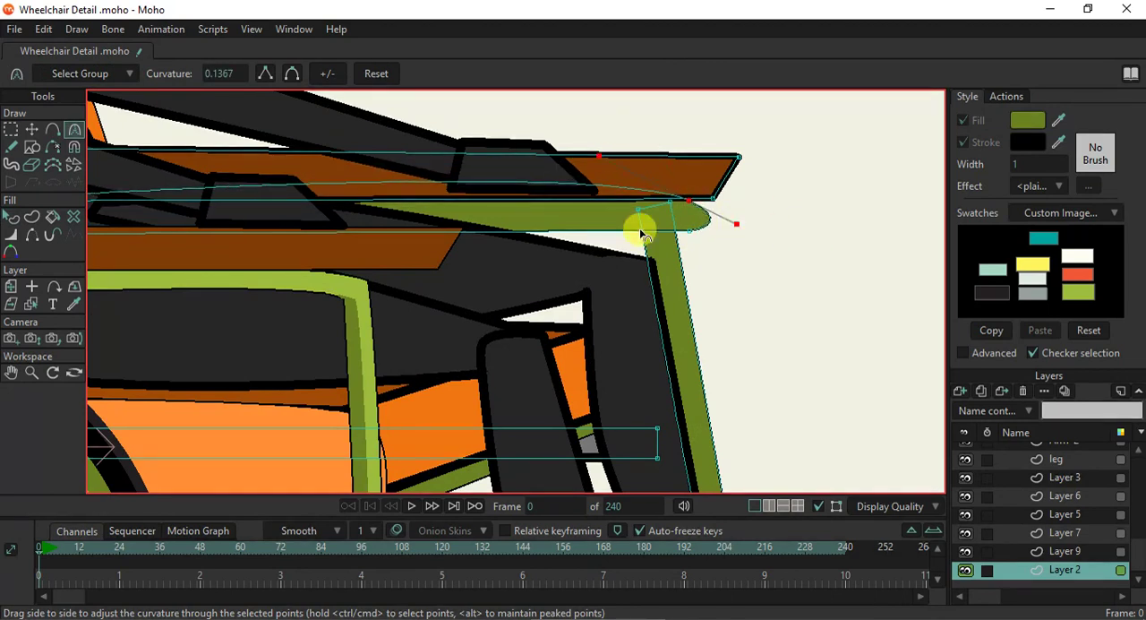
click(40, 134)
drag(686, 199, 674, 235)
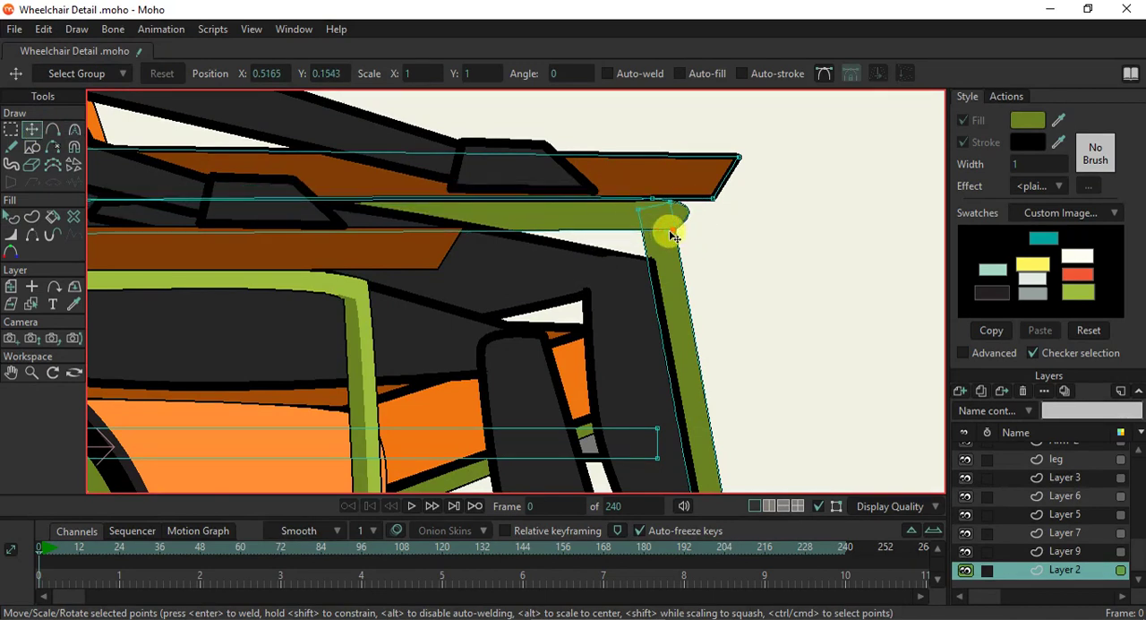
- Refine the curvature of the bar's upper and lower front corner points so its end wraps tightly around the post
key(c)
scroll(699, 212, up, 3)
drag(652, 244, 687, 240)
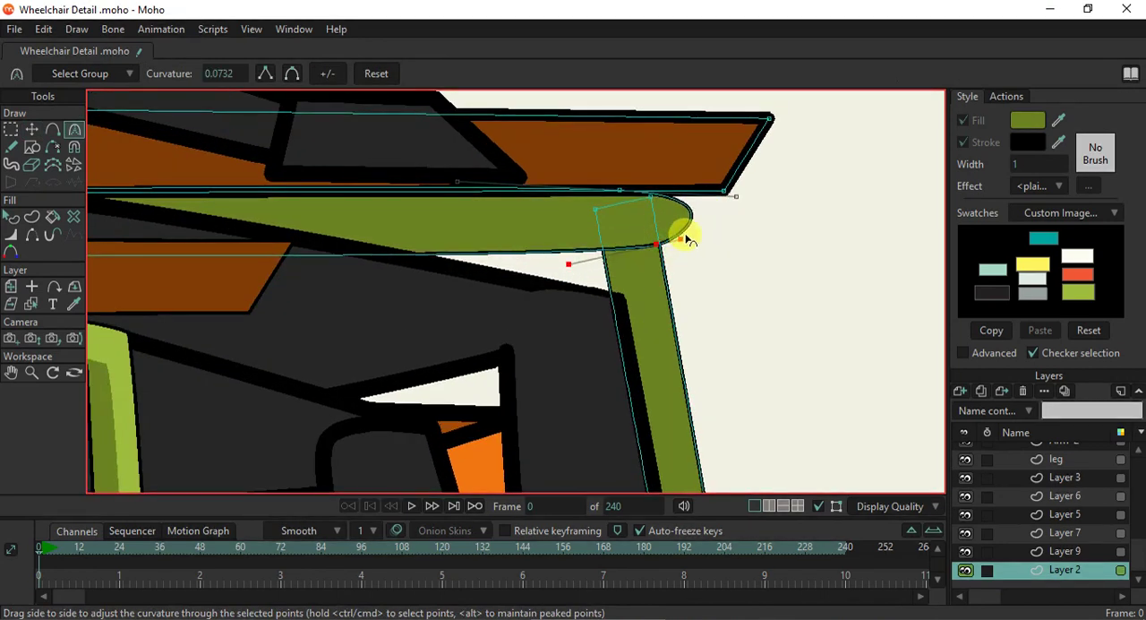
drag(663, 184, 607, 262)
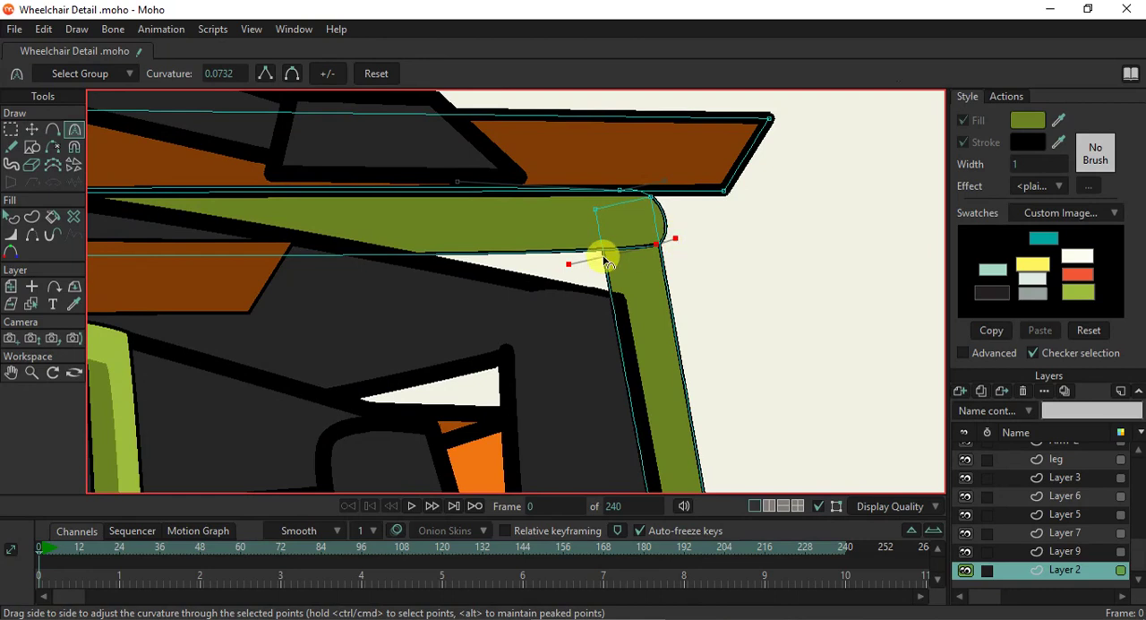
- Add a point on the bar's lower edge at the post's inner side and hide the outline segment crossing the post
key(a)
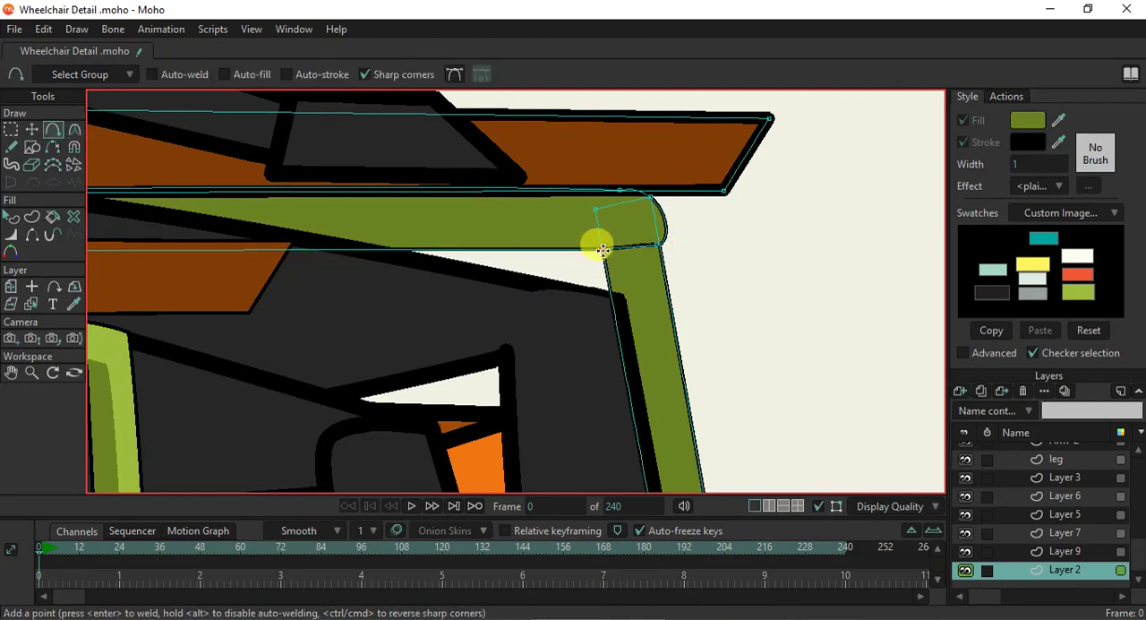
click(30, 234)
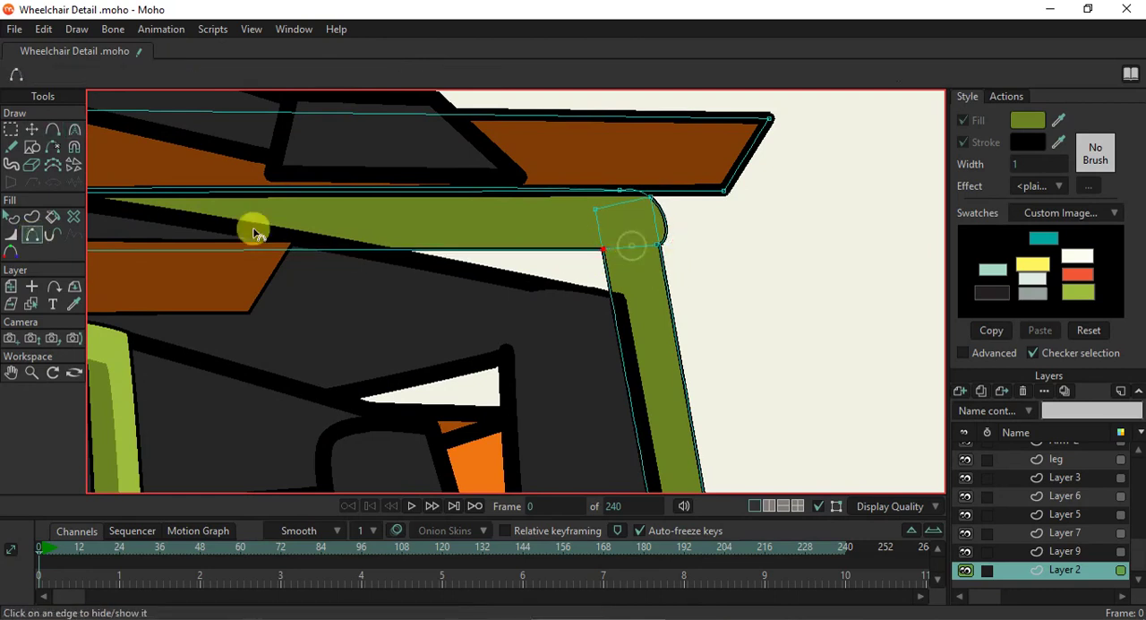
click(11, 217)
- Move the far armrest bar's upper-edge point back from the front corner and reshape the curvature of both front corner points
scroll(439, 274, down, 5)
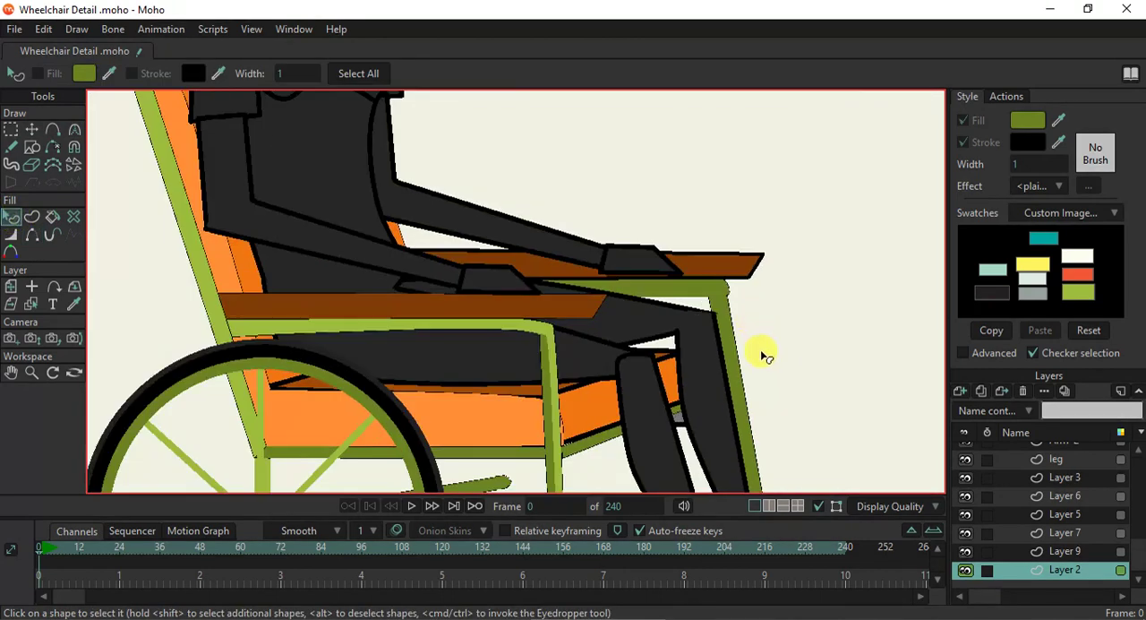
scroll(760, 298, up, 4)
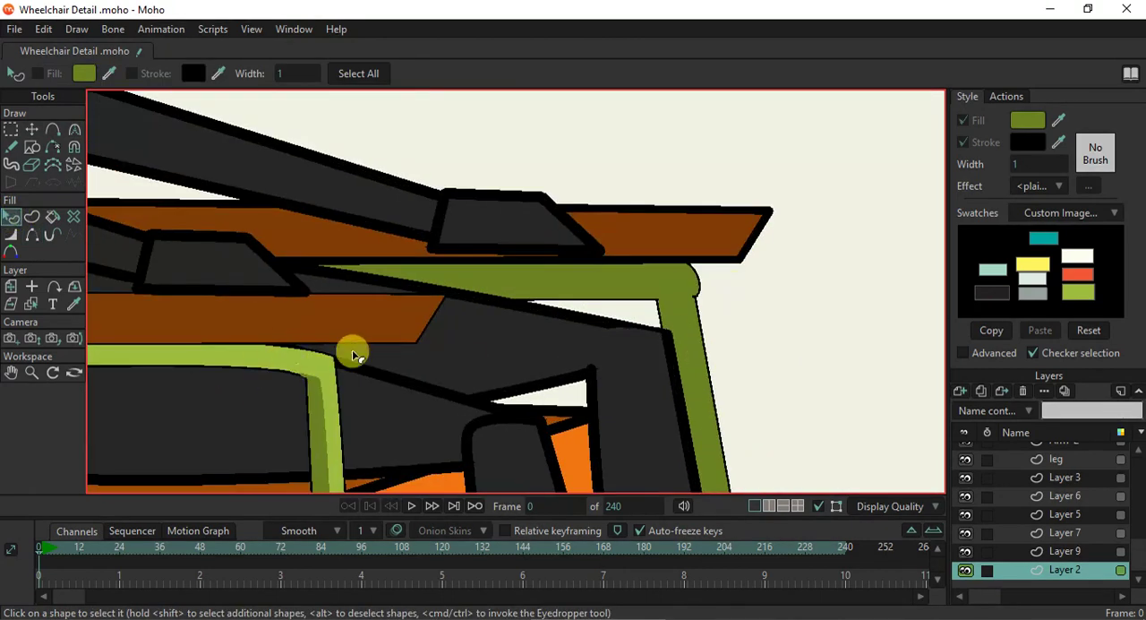
click(32, 129)
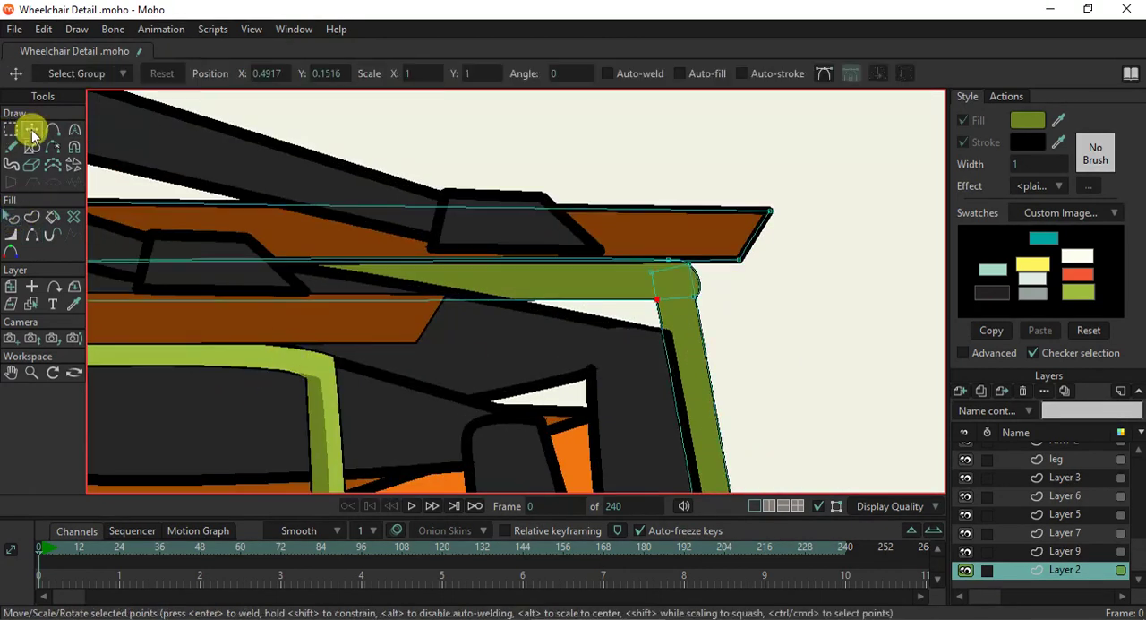
scroll(698, 285, up, 2)
scroll(698, 284, up, 1)
click(689, 317)
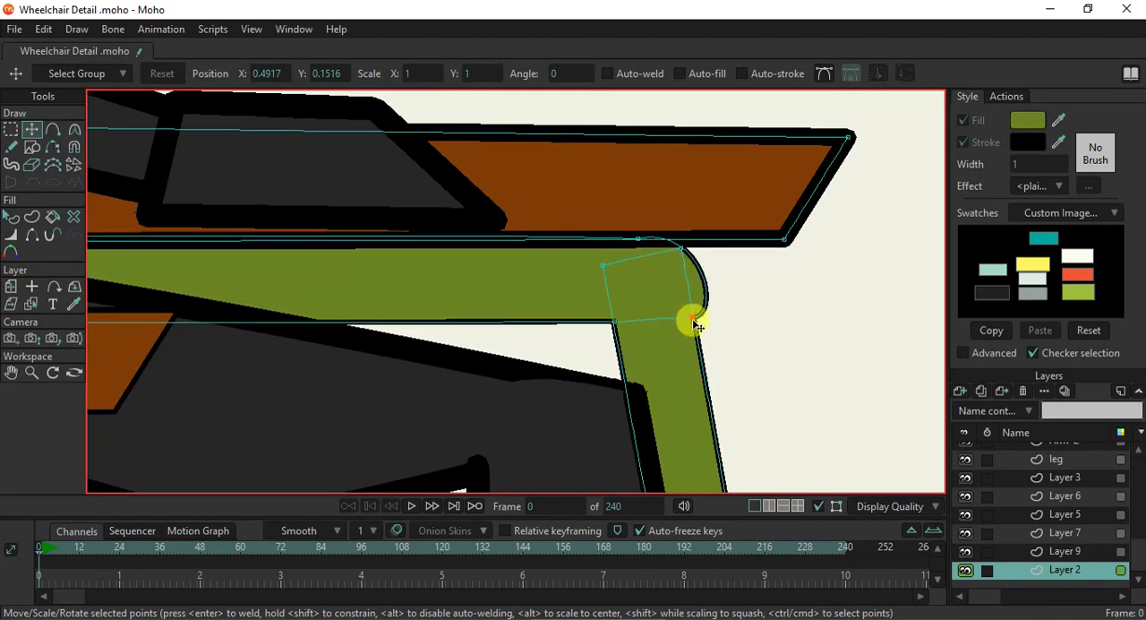
drag(637, 258, 548, 246)
key(c)
drag(681, 210, 705, 221)
drag(745, 320, 695, 318)
drag(691, 220, 718, 185)
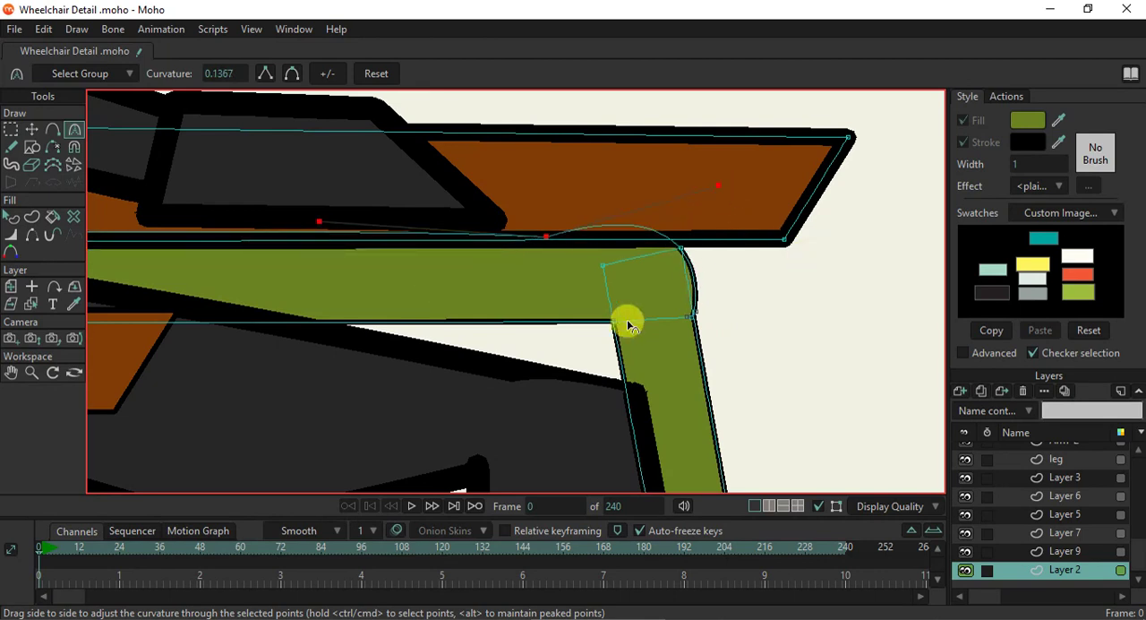
- Thin the far armrest bar by scaling its shape vertically so its lower edge rises
scroll(619, 318, down, 3)
scroll(412, 387, down, 5)
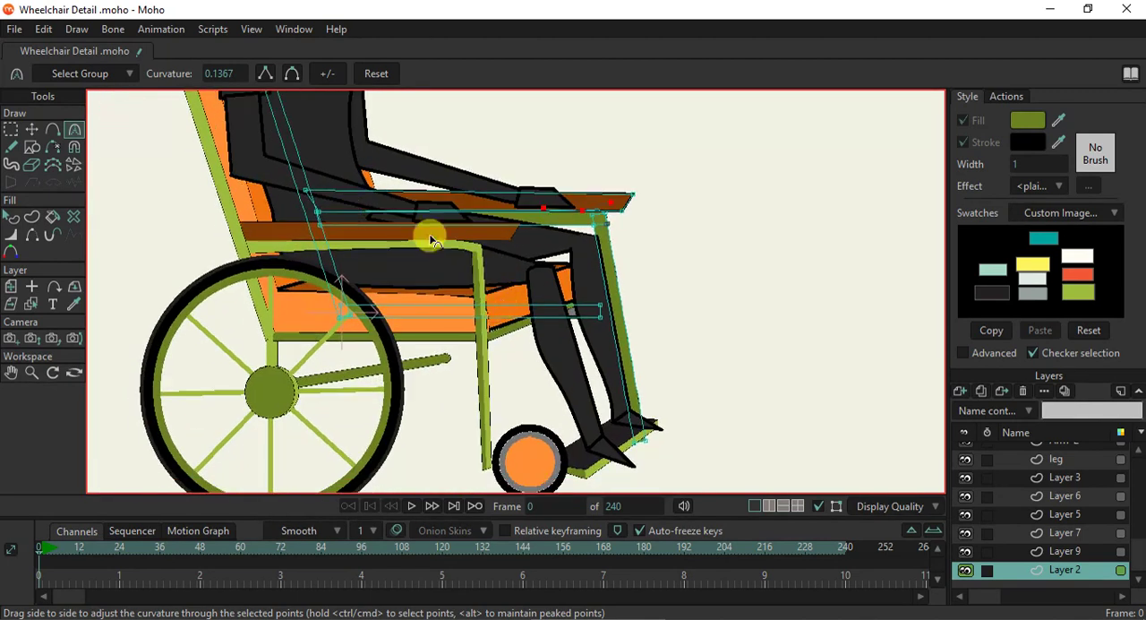
scroll(439, 240, up, 4)
scroll(443, 244, down, 3)
scroll(428, 297, up, 4)
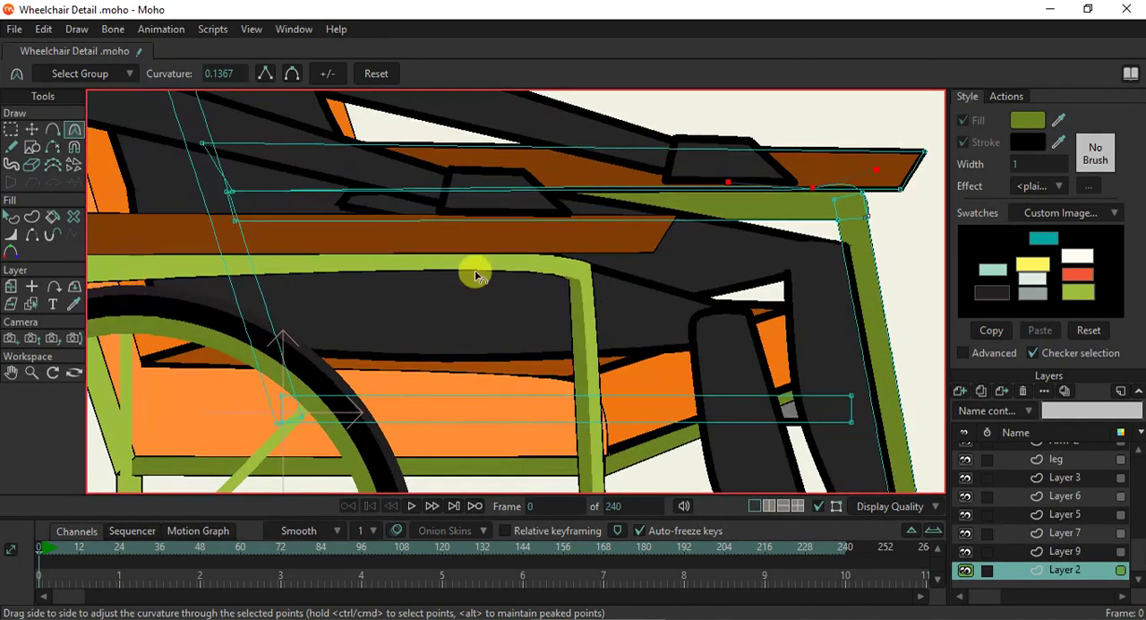
scroll(537, 267, down, 4)
scroll(417, 271, up, 4)
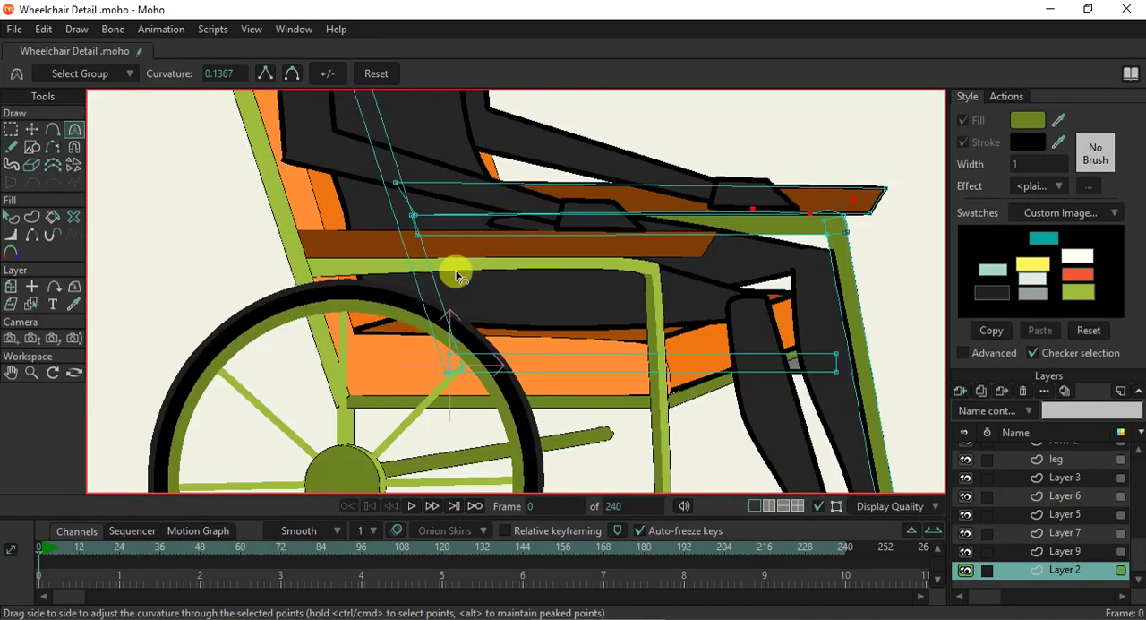
scroll(637, 287, down, 1)
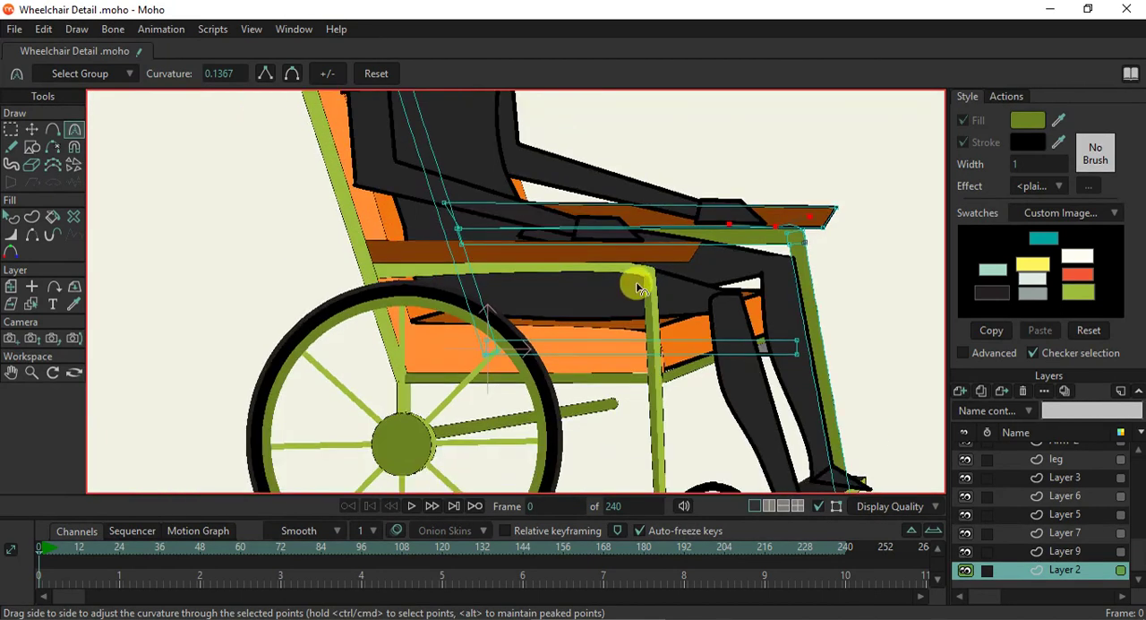
click(33, 129)
scroll(639, 225, up, 2)
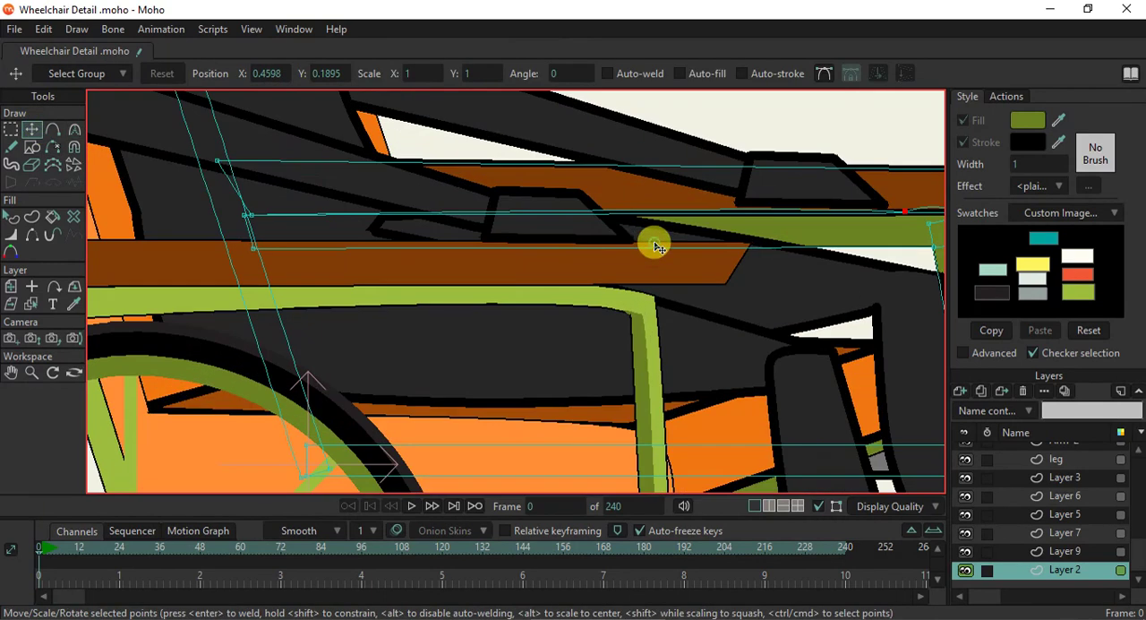
click(654, 245)
drag(602, 304, 601, 287)
scroll(788, 215, down, 1)
scroll(907, 224, up, 2)
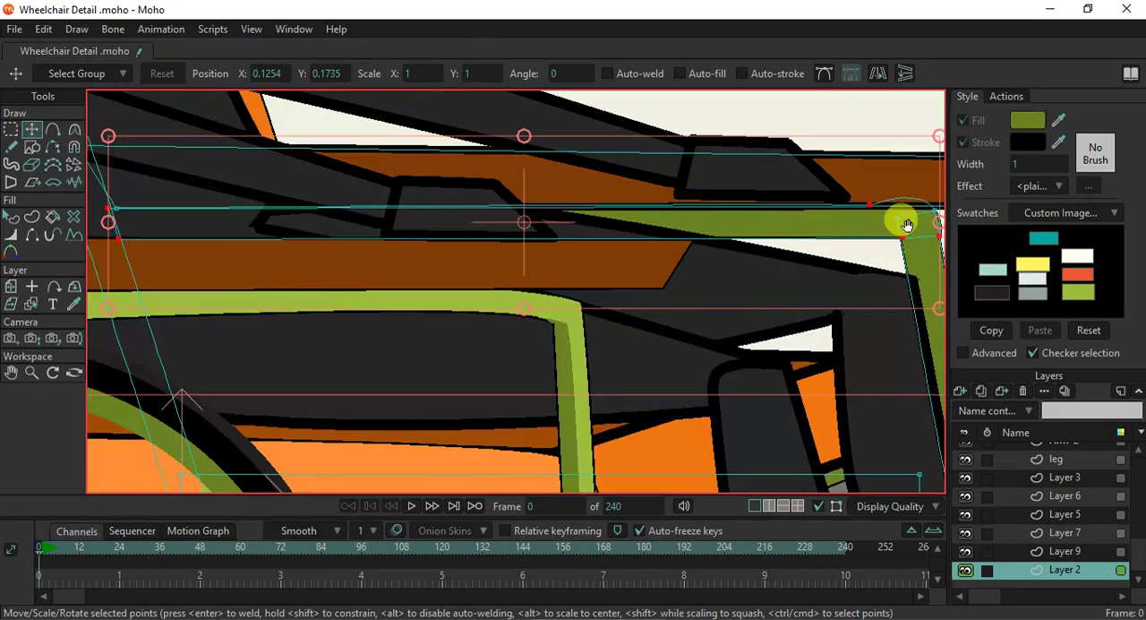
- Shift the bar's upper-edge point further back and readjust its forward curvature to smooth the rounded front end
drag(906, 224, 735, 218)
scroll(776, 236, up, 2)
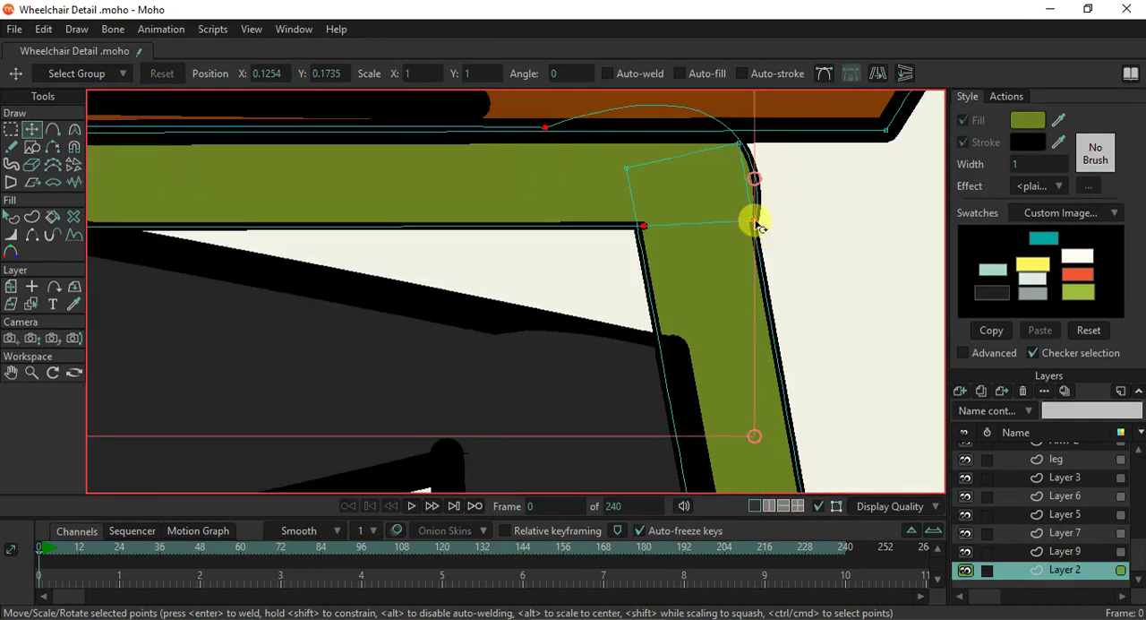
drag(545, 128, 448, 123)
scroll(522, 159, down, 1)
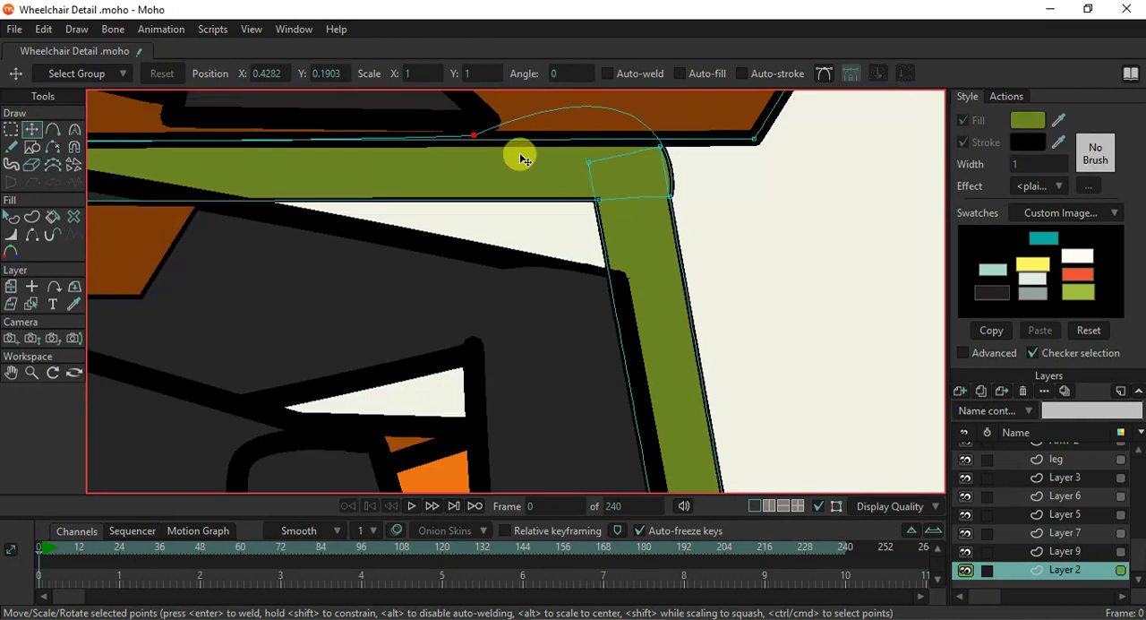
key(c)
scroll(582, 157, up, 2)
mouse_move(679, 112)
mouse_down()
mouse_move(655, 146)
mouse_move(659, 131)
mouse_move(632, 110)
mouse_move(653, 133)
mouse_move(704, 143)
mouse_move(710, 168)
mouse_move(655, 128)
mouse_move(665, 118)
mouse_move(673, 127)
mouse_up()
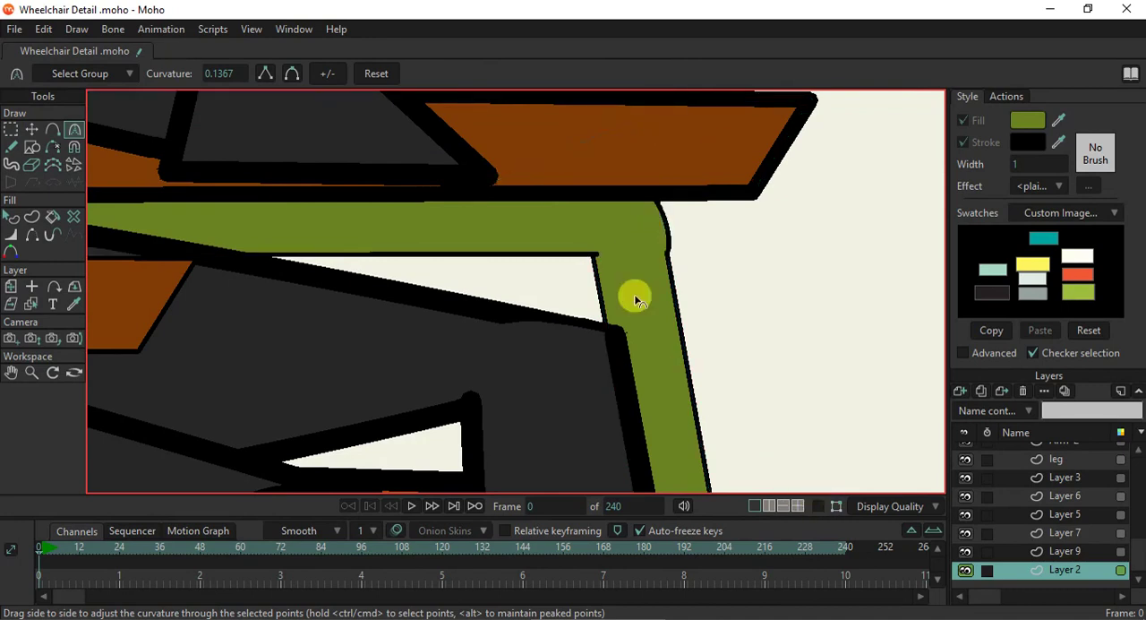
- Redisplay the vector paths and curve the bar's lower inner corner point, swinging its forward handle down into the post
scroll(632, 281, down, 5)
scroll(614, 276, up, 3)
scroll(615, 276, down, 4)
scroll(616, 272, up, 3)
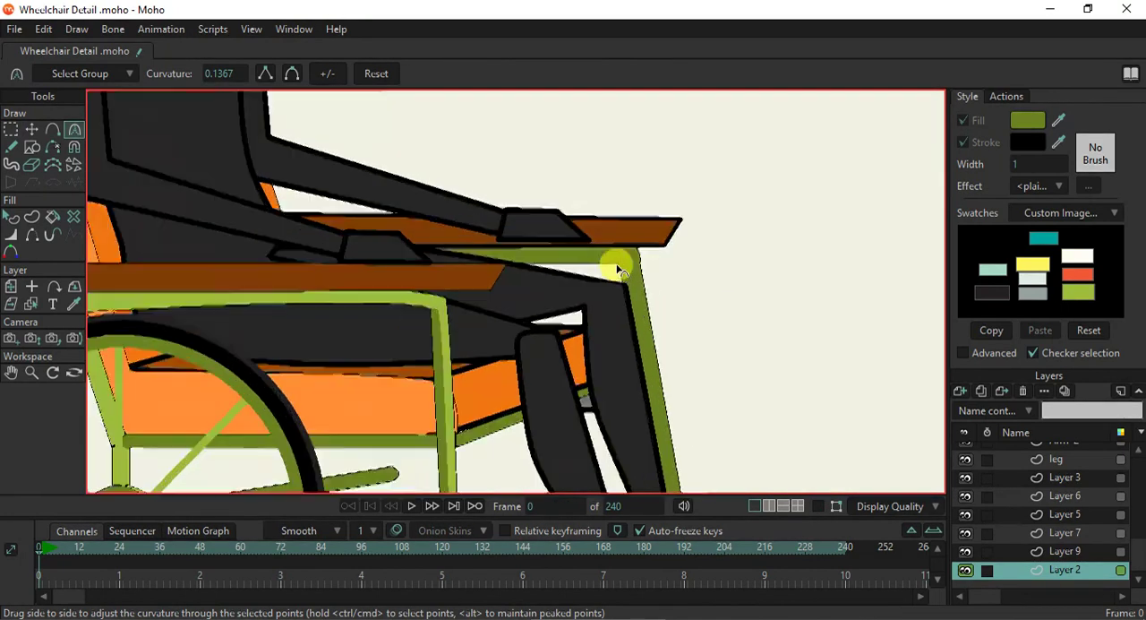
scroll(616, 272, up, 4)
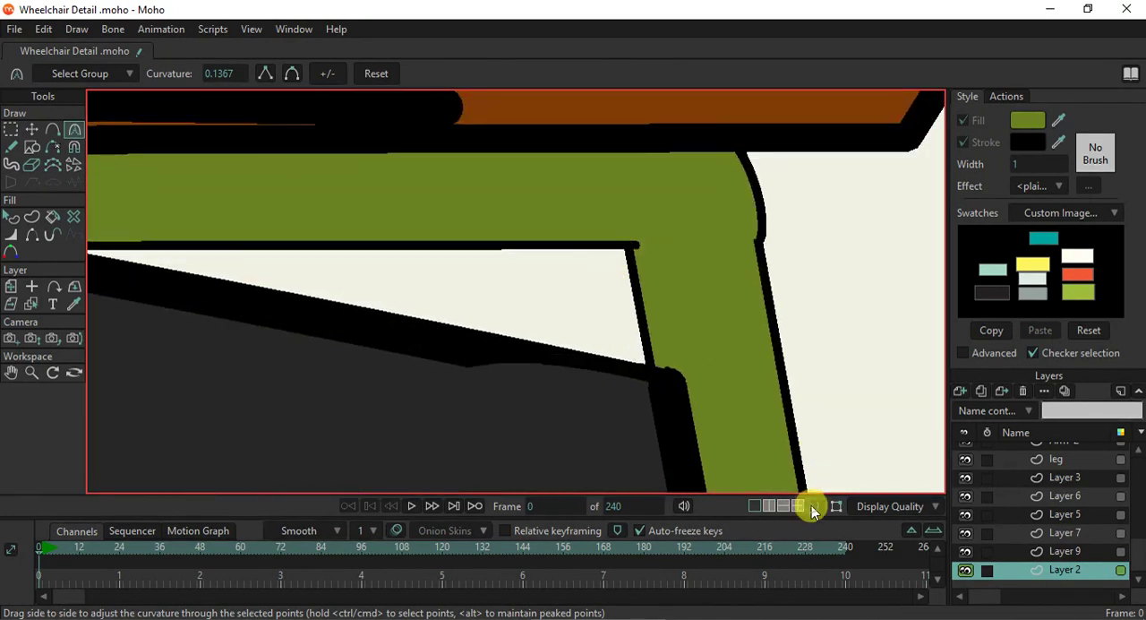
click(811, 505)
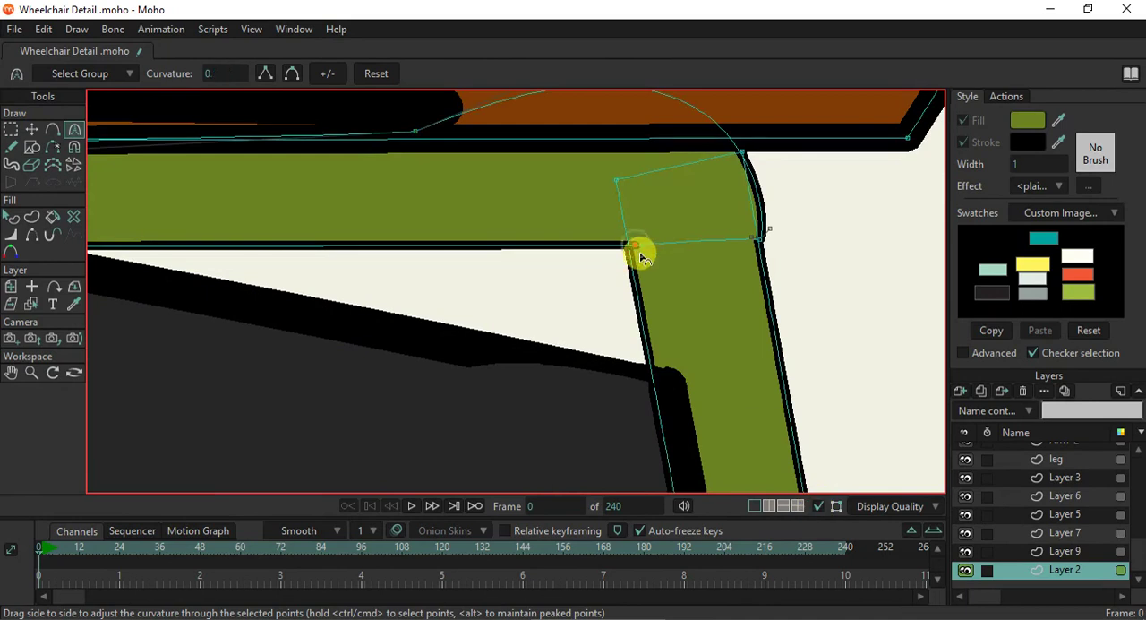
drag(632, 243, 562, 267)
drag(495, 247, 487, 237)
drag(643, 247, 677, 317)
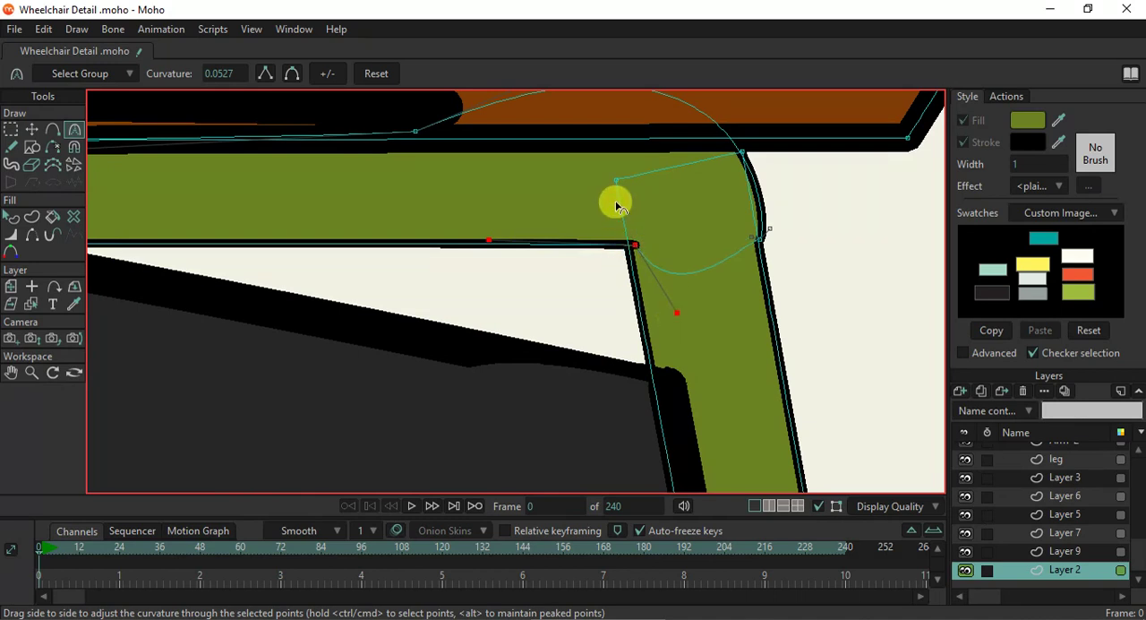
- Curve the front post's inner top point and move it down onto the bar's lower inner corner
drag(619, 183, 685, 325)
click(31, 129)
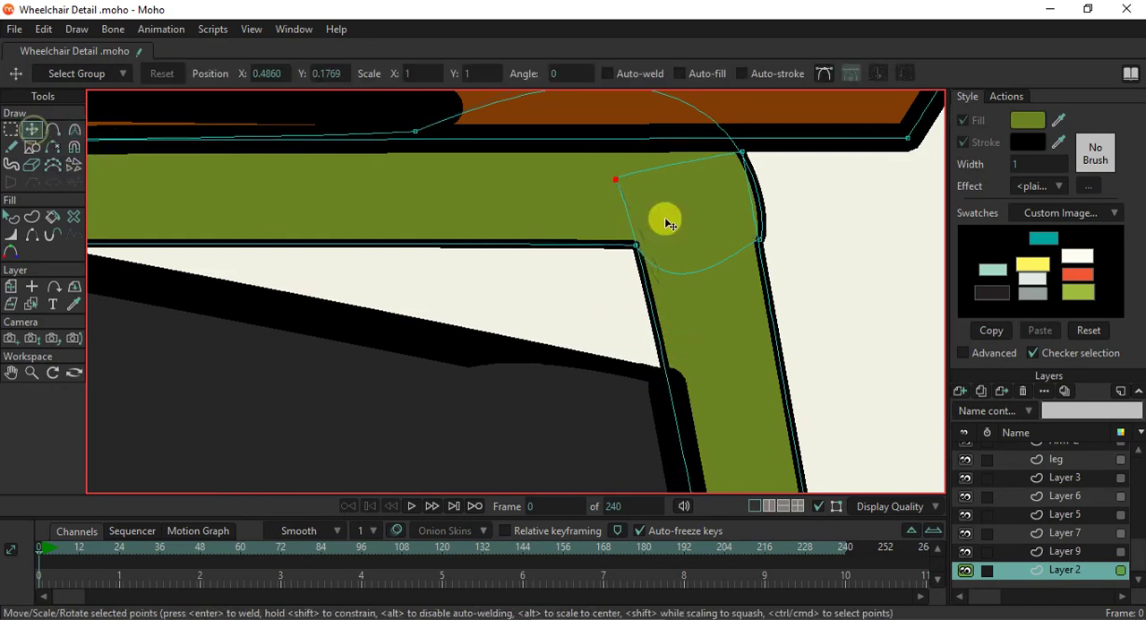
drag(615, 180, 671, 263)
- Select the far front post's two bottom points and move them back between the feet on the footrest
scroll(686, 251, down, 5)
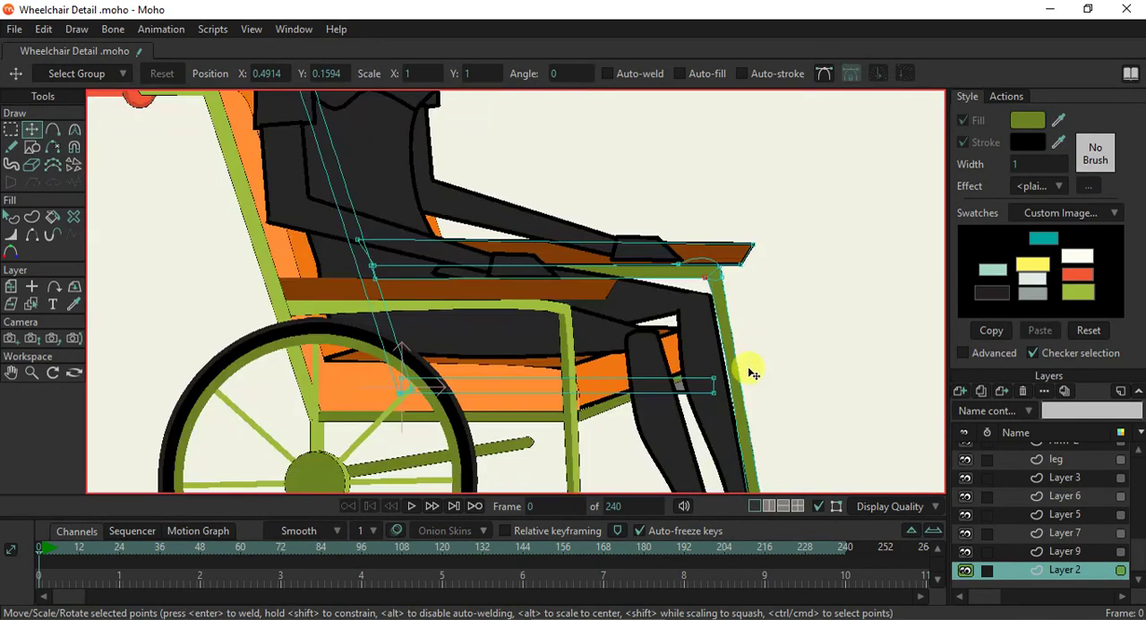
drag(748, 399, 679, 270)
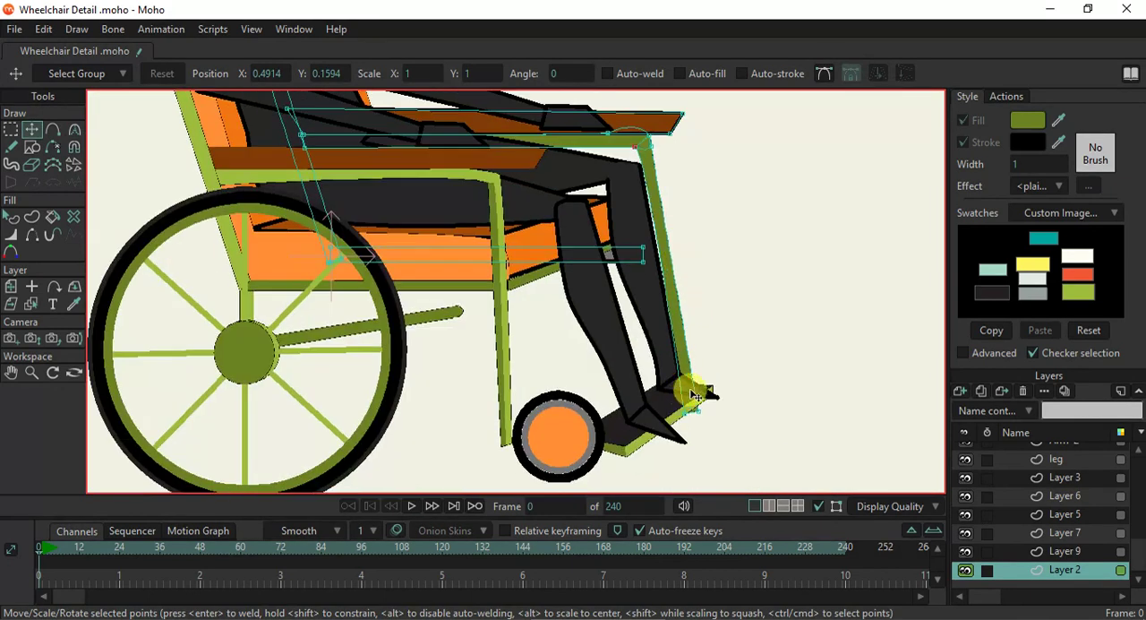
key(g)
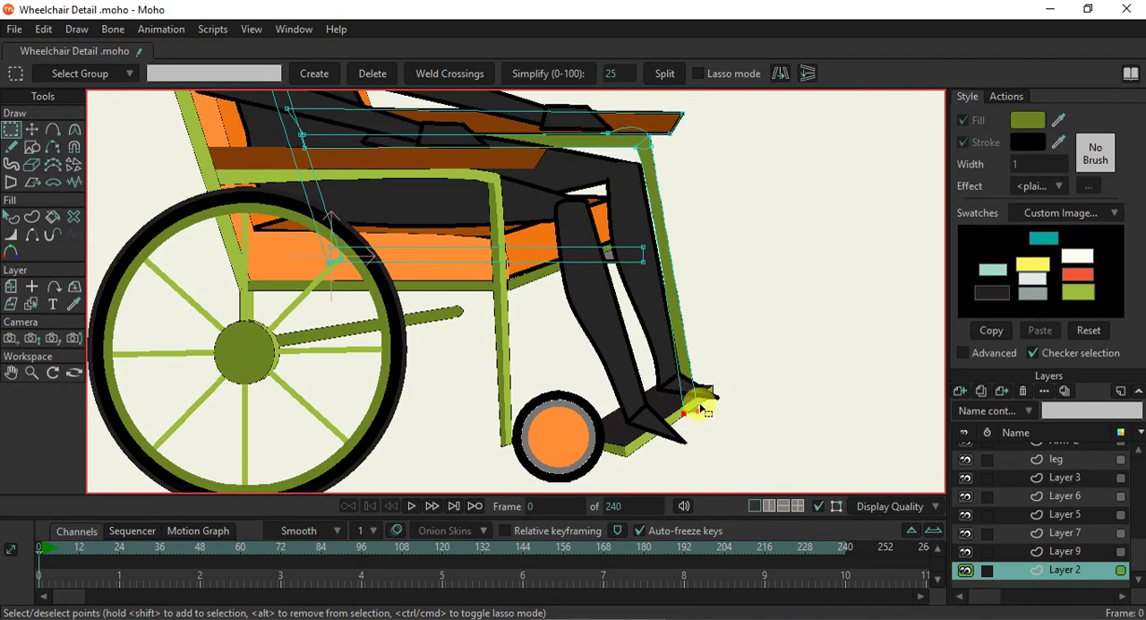
key(t)
drag(705, 415, 670, 401)
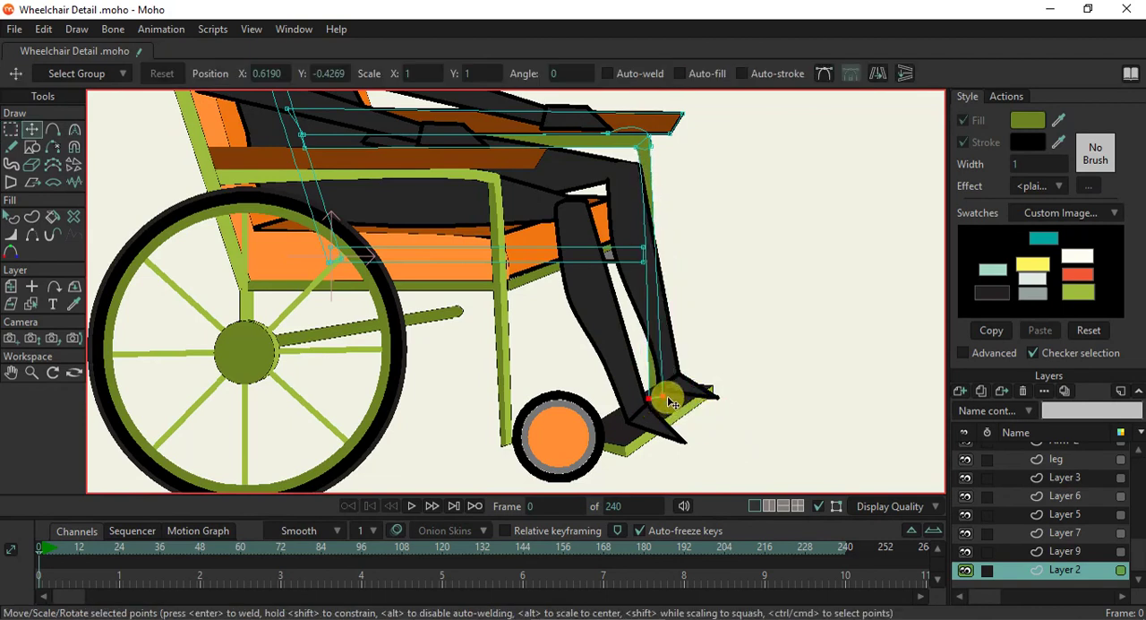
- Align the bar's outer lower corner with the post's edge and lower the post's outer top point to meet it
scroll(651, 278, up, 4)
drag(648, 169, 650, 368)
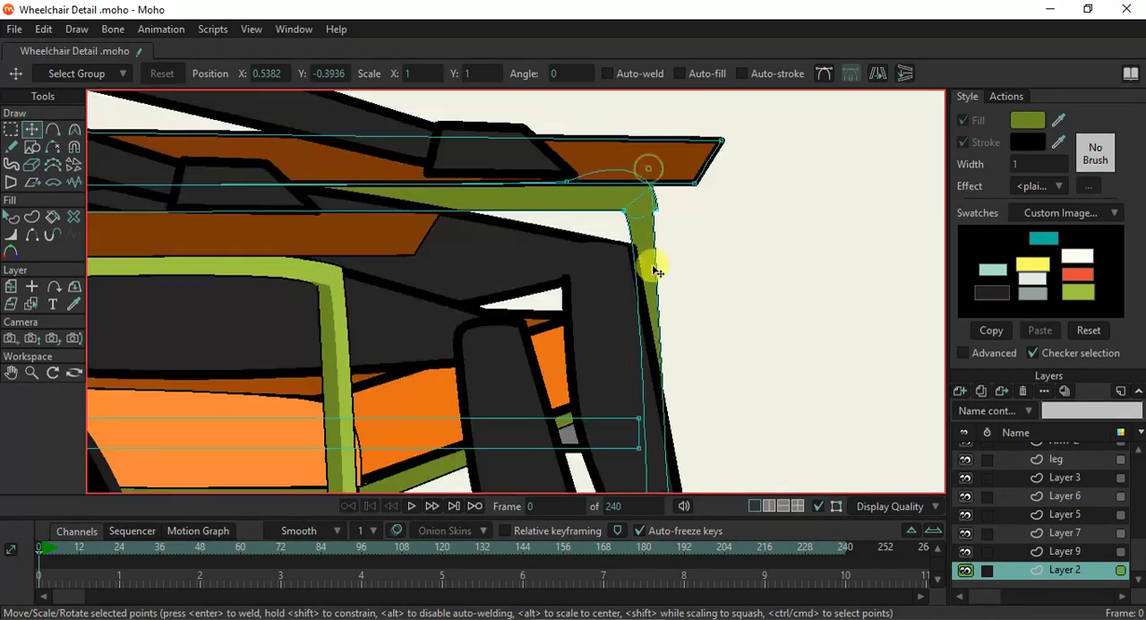
scroll(647, 217, up, 8)
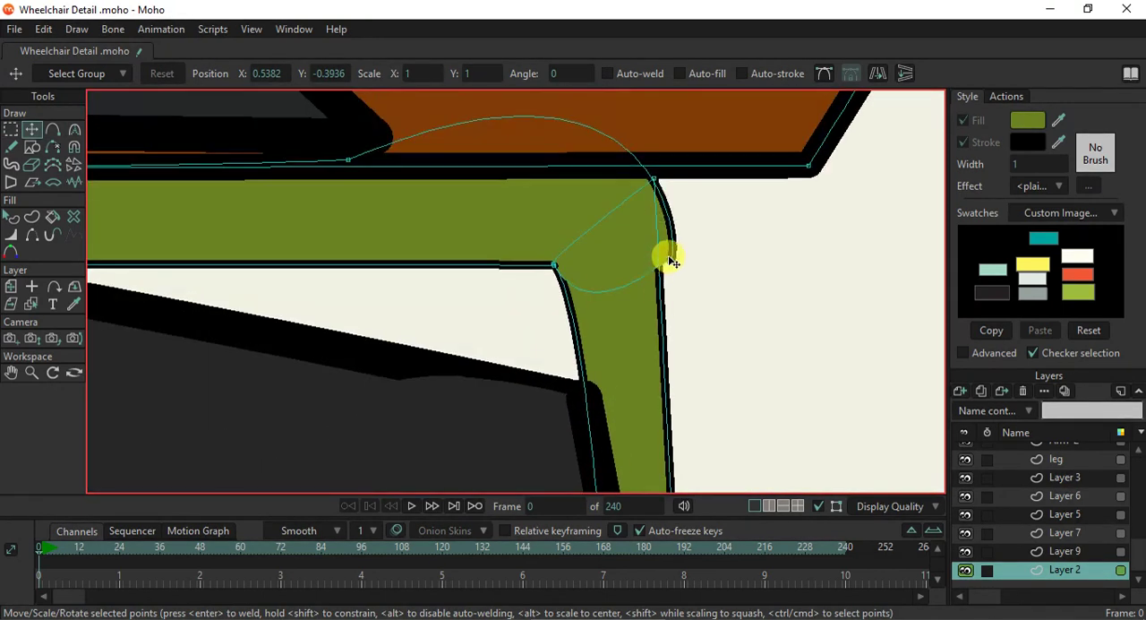
mouse_move(678, 261)
mouse_down()
mouse_move(660, 259)
mouse_move(665, 269)
mouse_up()
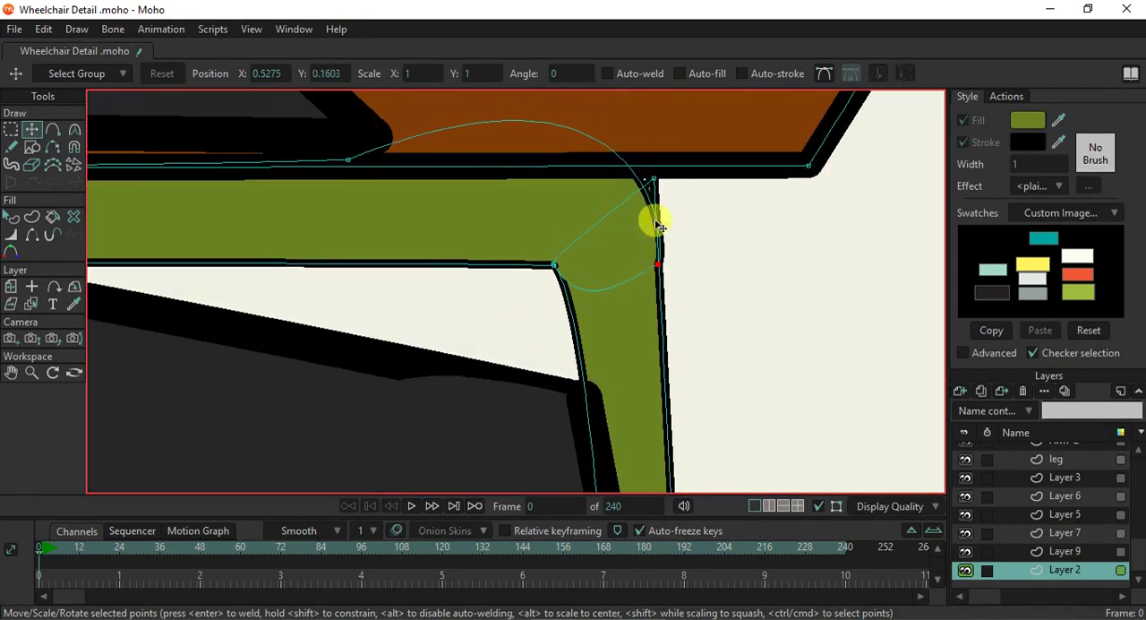
drag(655, 186, 660, 246)
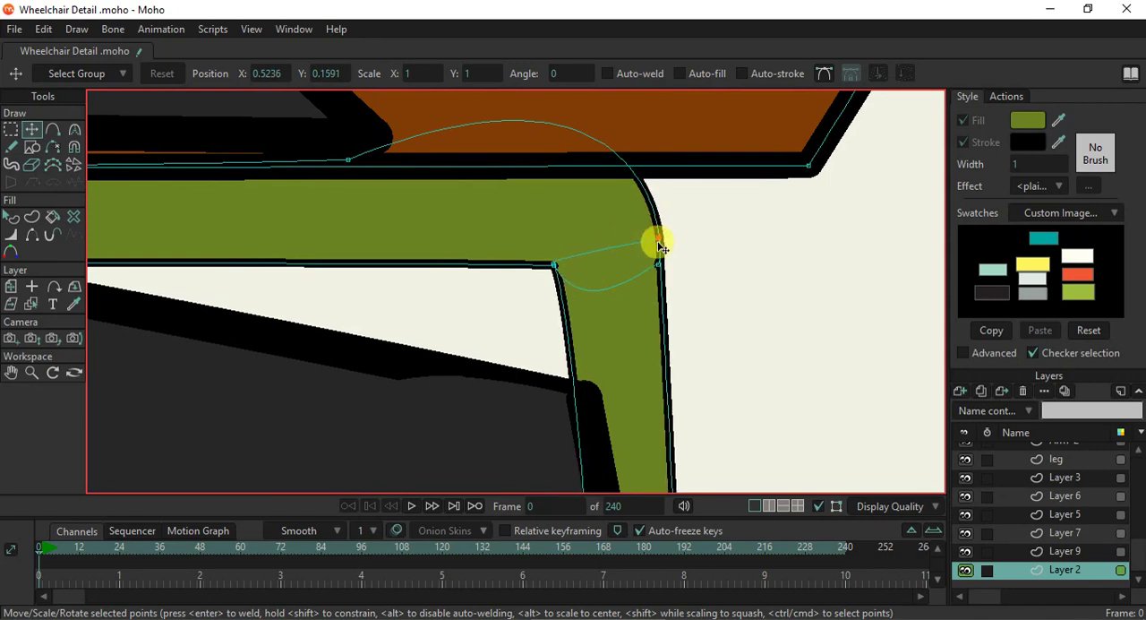
- Pull down the forward curvature handle of the bar's upper-edge point to lower the curve of the front corner
click(74, 129)
drag(511, 126, 508, 199)
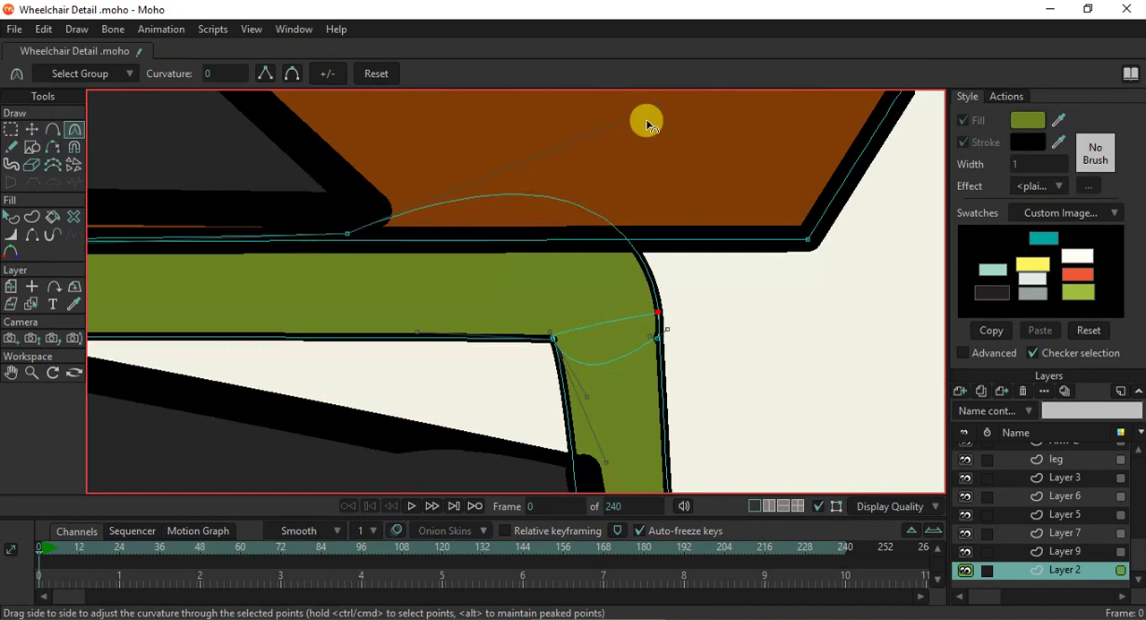
drag(651, 111, 689, 229)
scroll(659, 262, down, 5)
scroll(659, 265, down, 5)
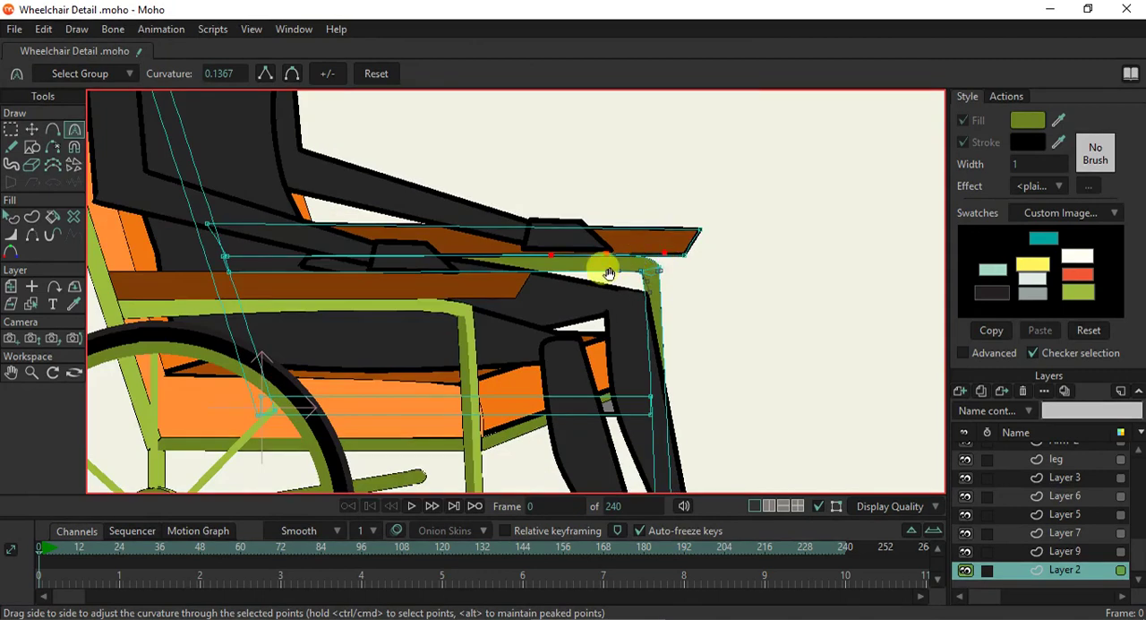
scroll(614, 256, down, 3)
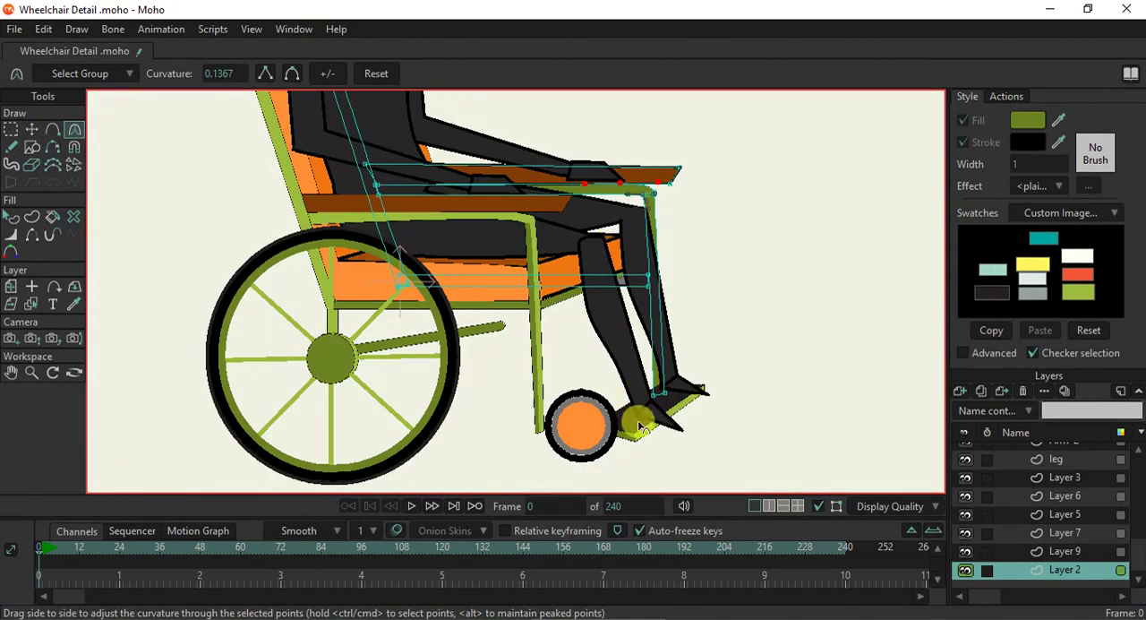
- Move the far front post's bottom inner point slightly back on the footrest to widen the post's foot
scroll(639, 426, up, 1)
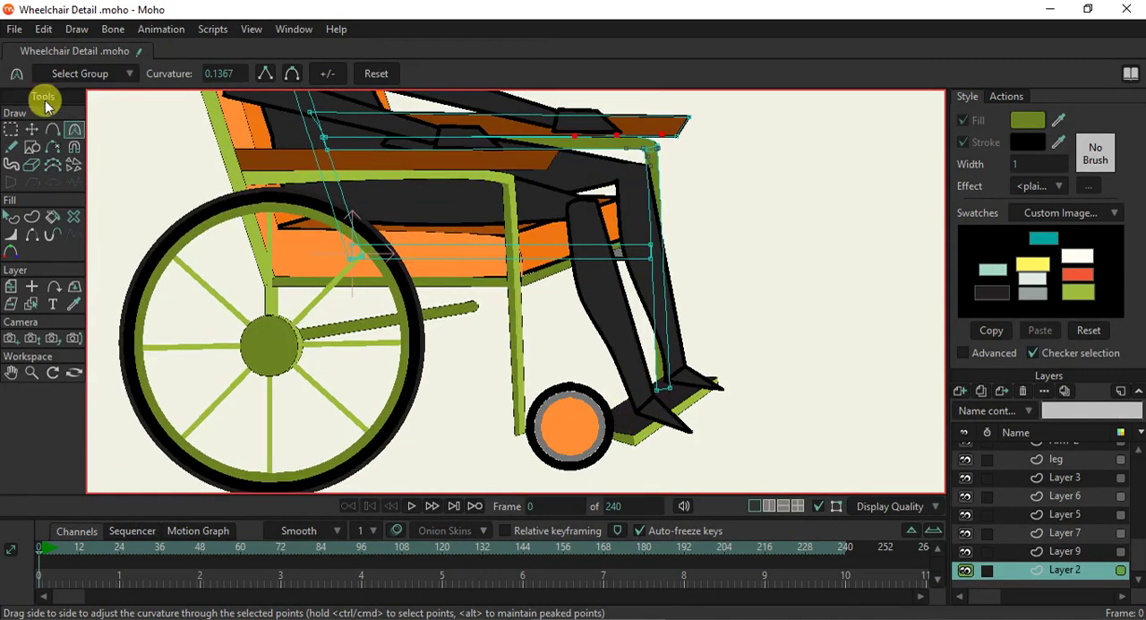
click(31, 129)
scroll(702, 421, up, 2)
drag(649, 383, 632, 382)
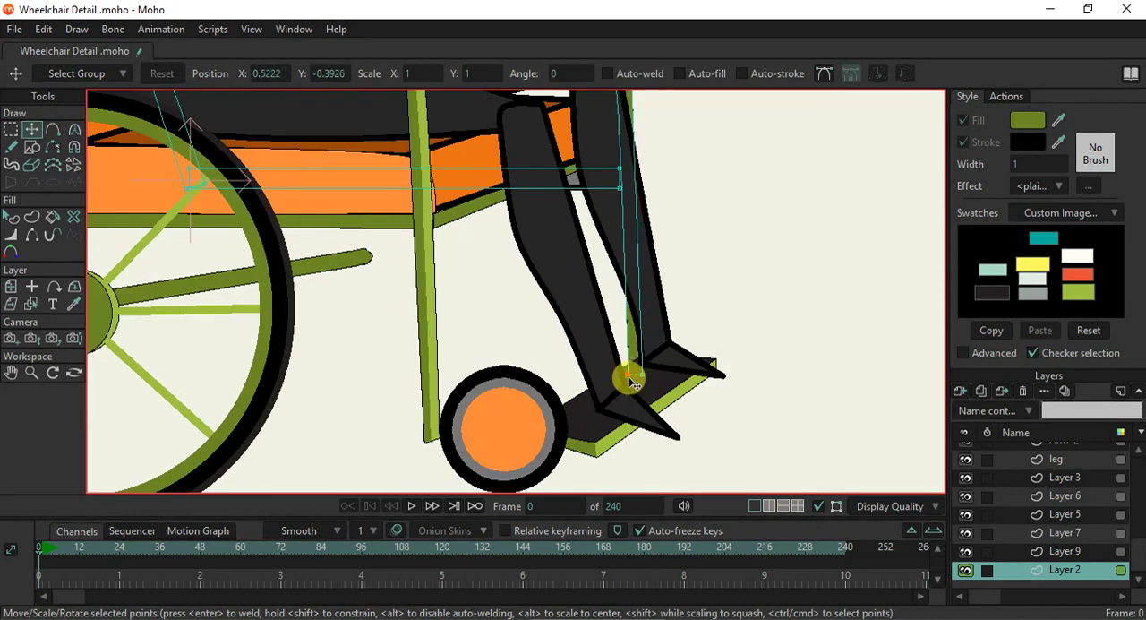
- Set the outline width of the seat cushion's orange front face to 1
scroll(633, 382, down, 2)
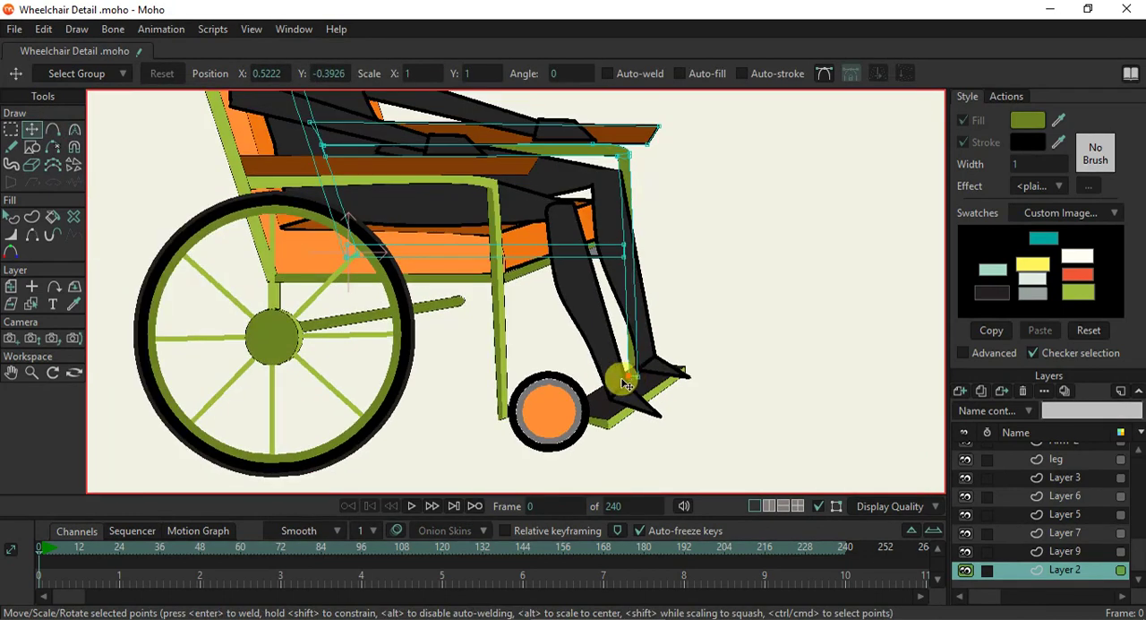
drag(427, 349, 441, 377)
scroll(504, 347, down, 1)
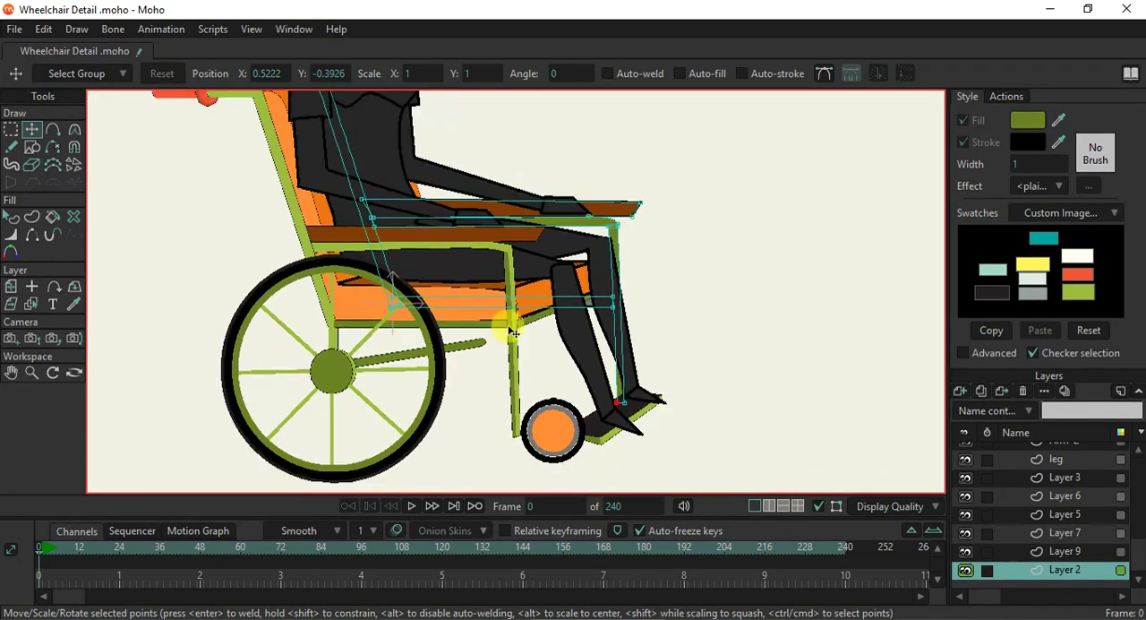
scroll(521, 304, up, 4)
click(31, 307)
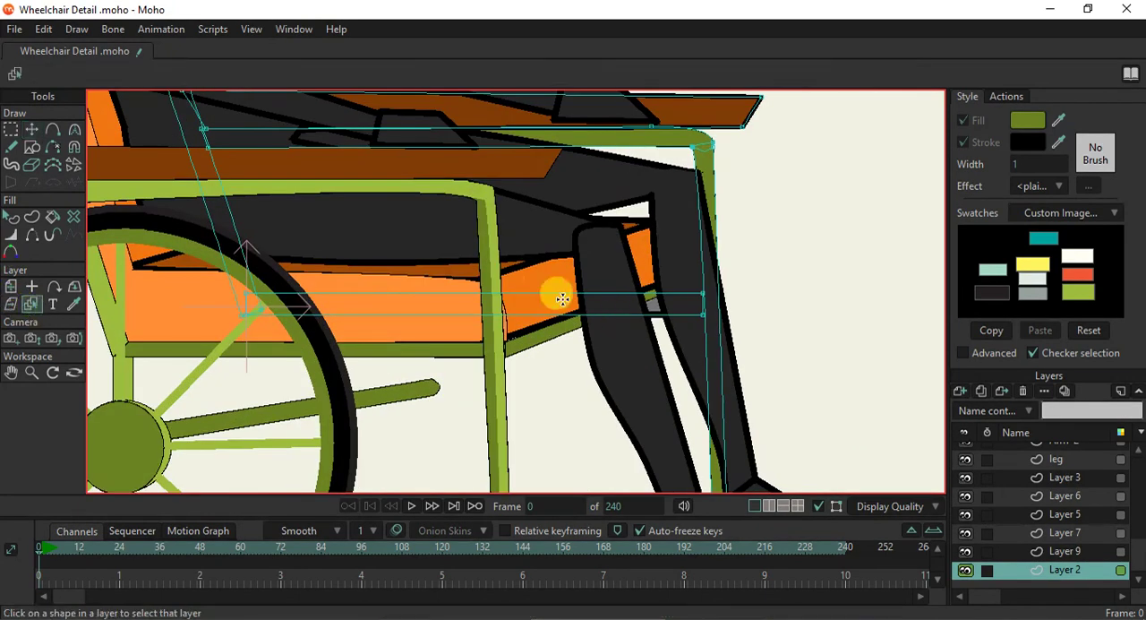
click(524, 273)
click(10, 217)
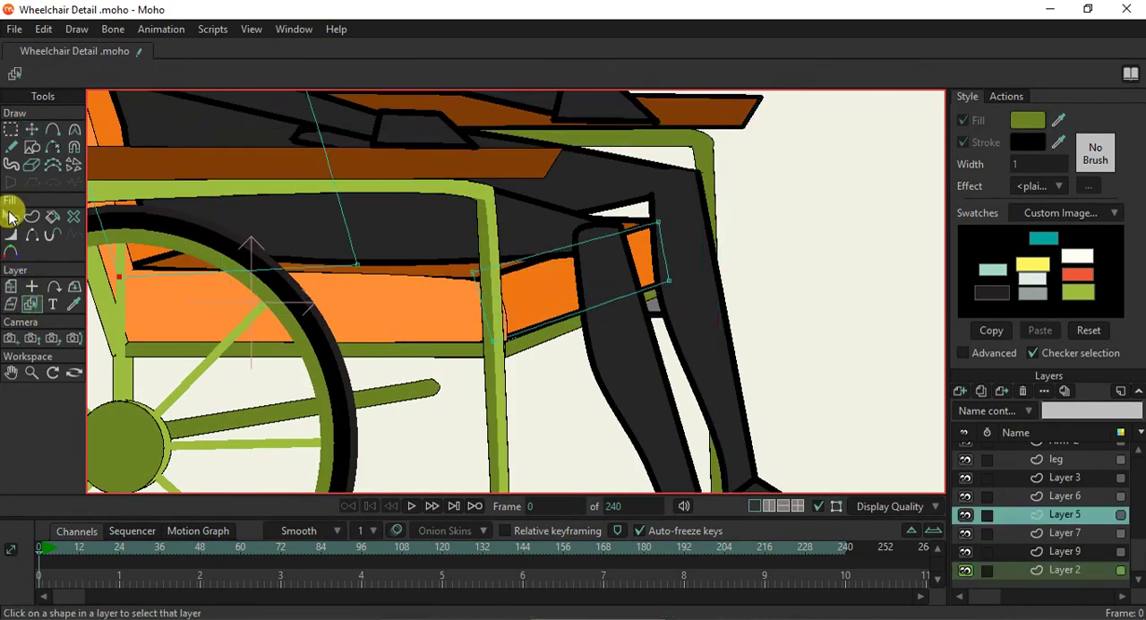
click(494, 289)
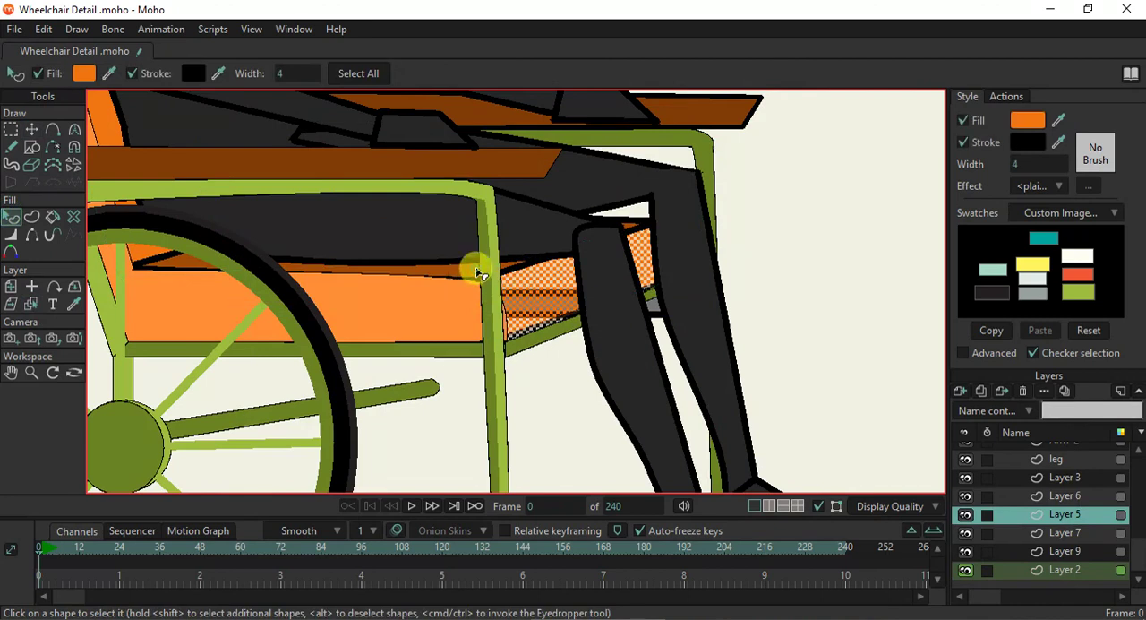
click(1031, 164)
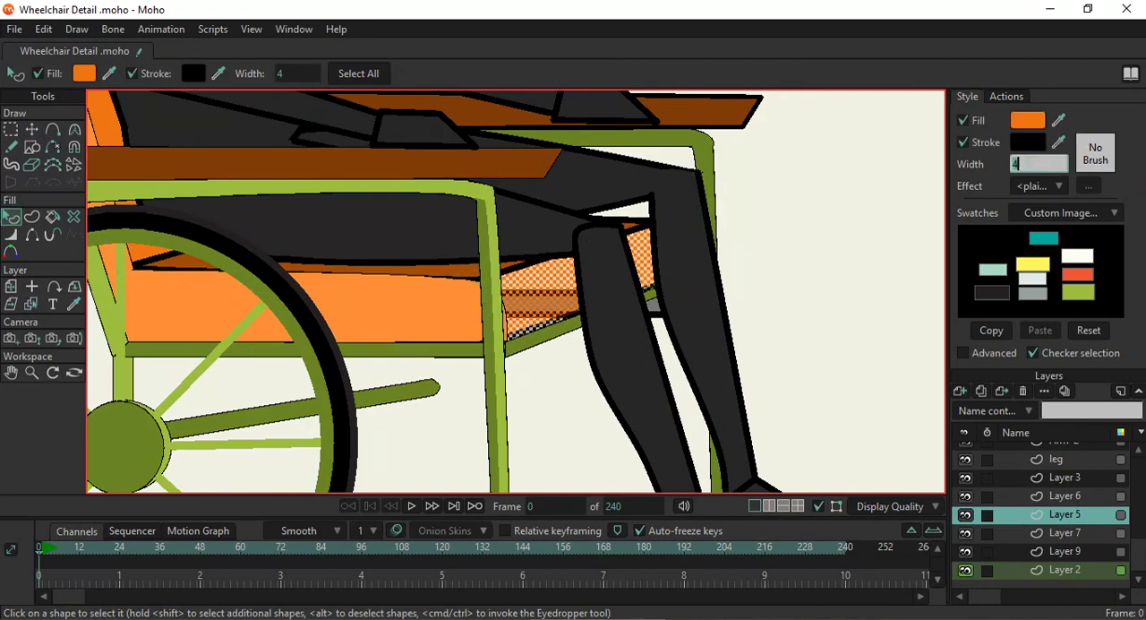
text(1)
key(Return)
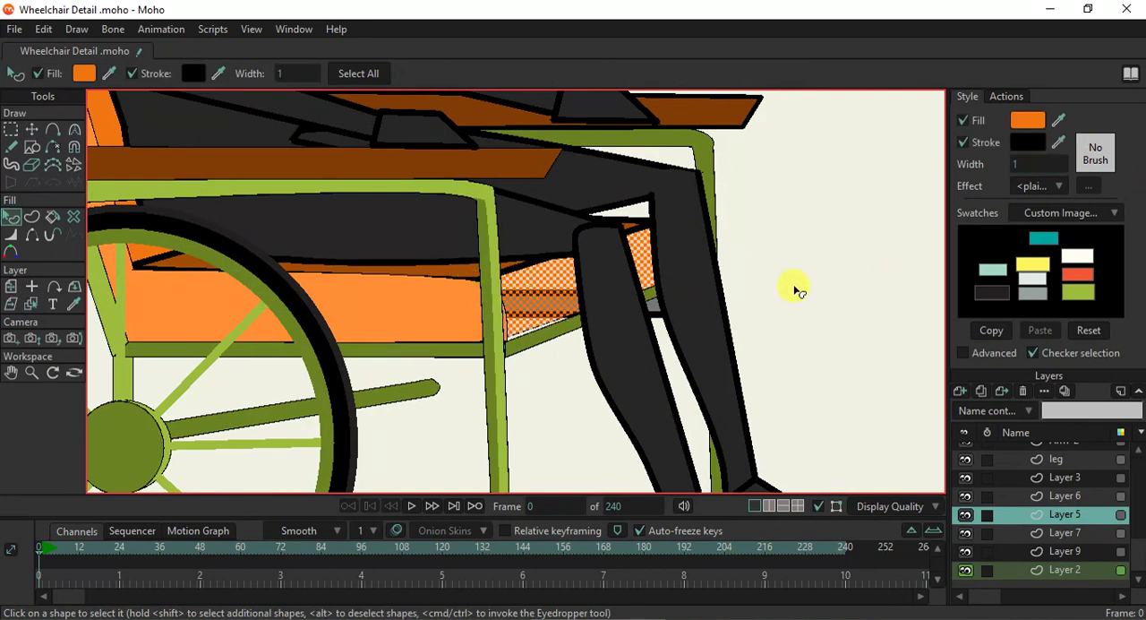
click(829, 270)
- Darken the orange fill of the seat cushion's front face to CF650F
scroll(461, 326, down, 5)
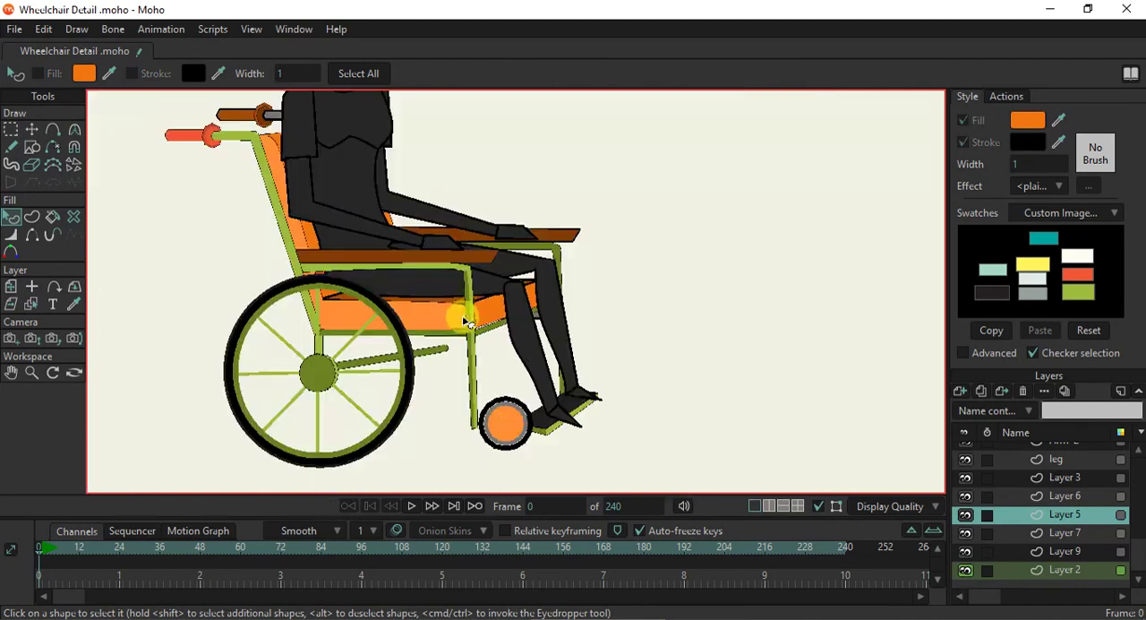
scroll(467, 318, up, 1)
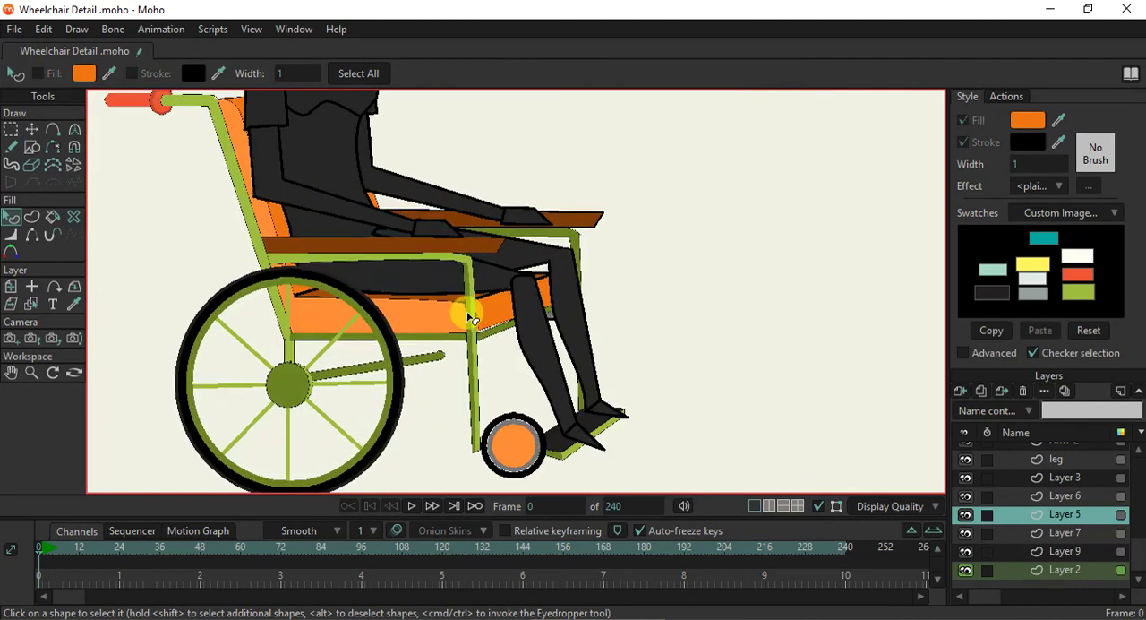
scroll(470, 318, up, 3)
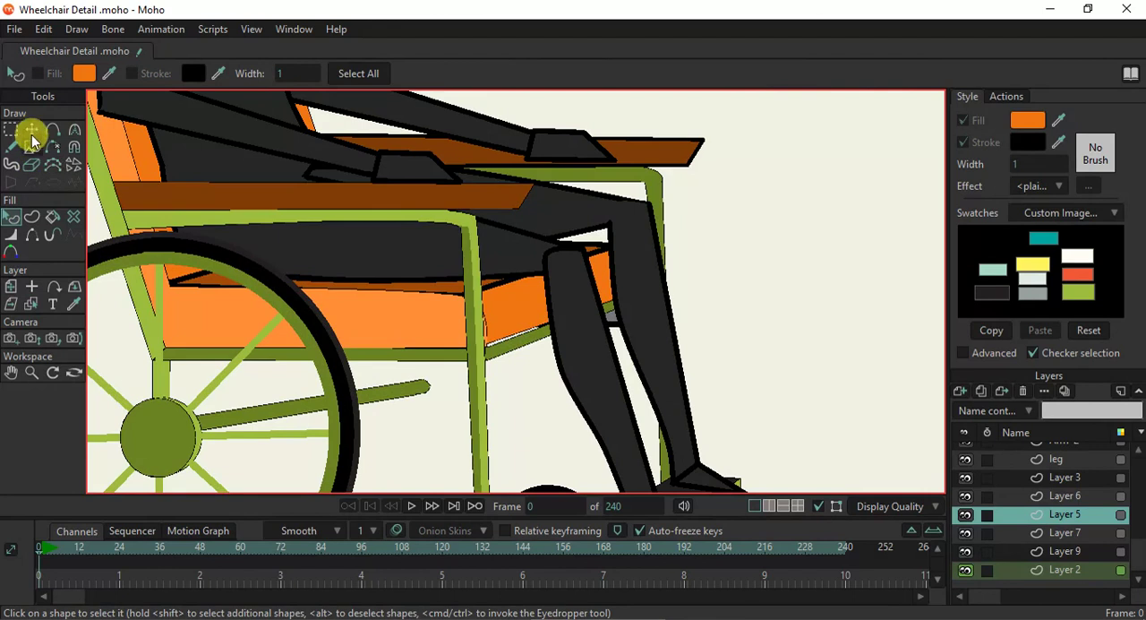
scroll(304, 269, down, 4)
scroll(341, 300, up, 1)
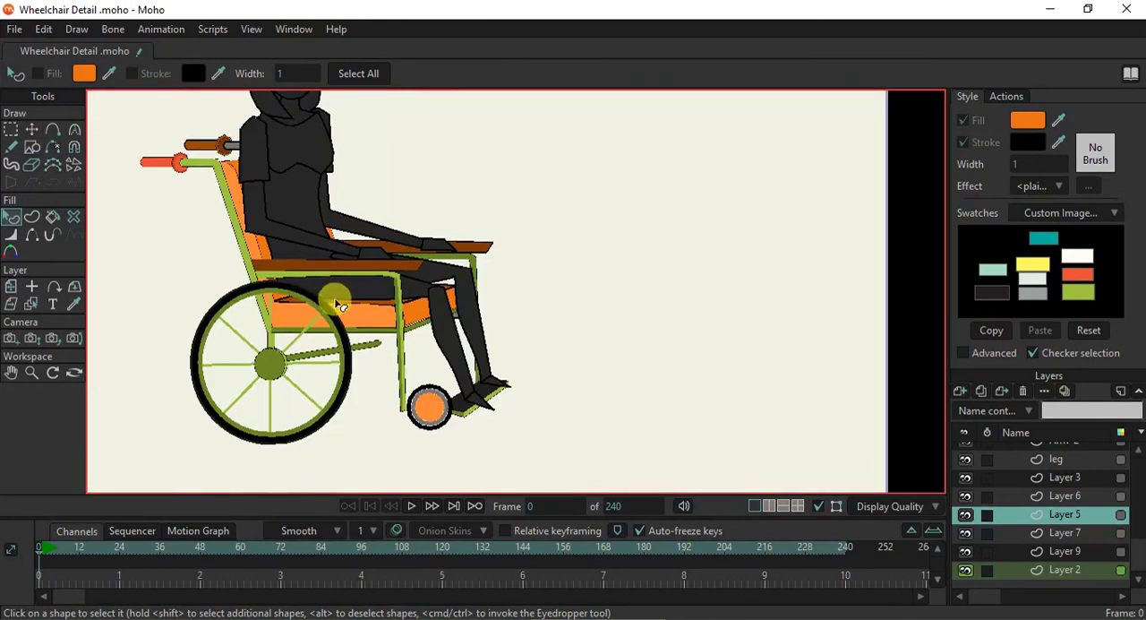
scroll(351, 312, up, 1)
scroll(351, 312, up, 1)
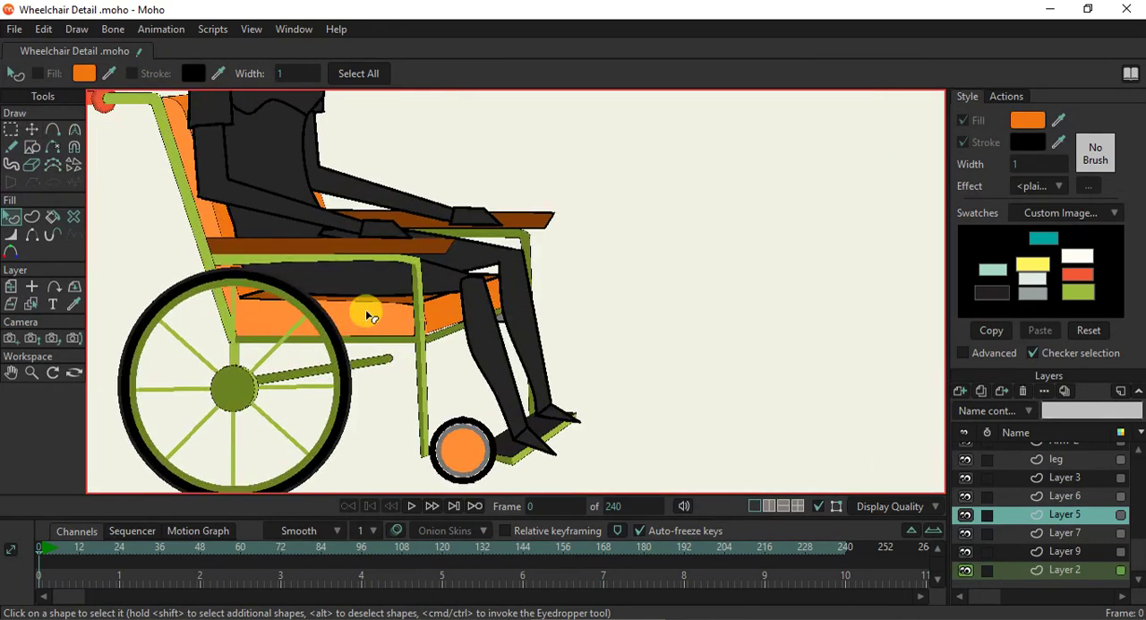
scroll(442, 323, up, 2)
click(442, 317)
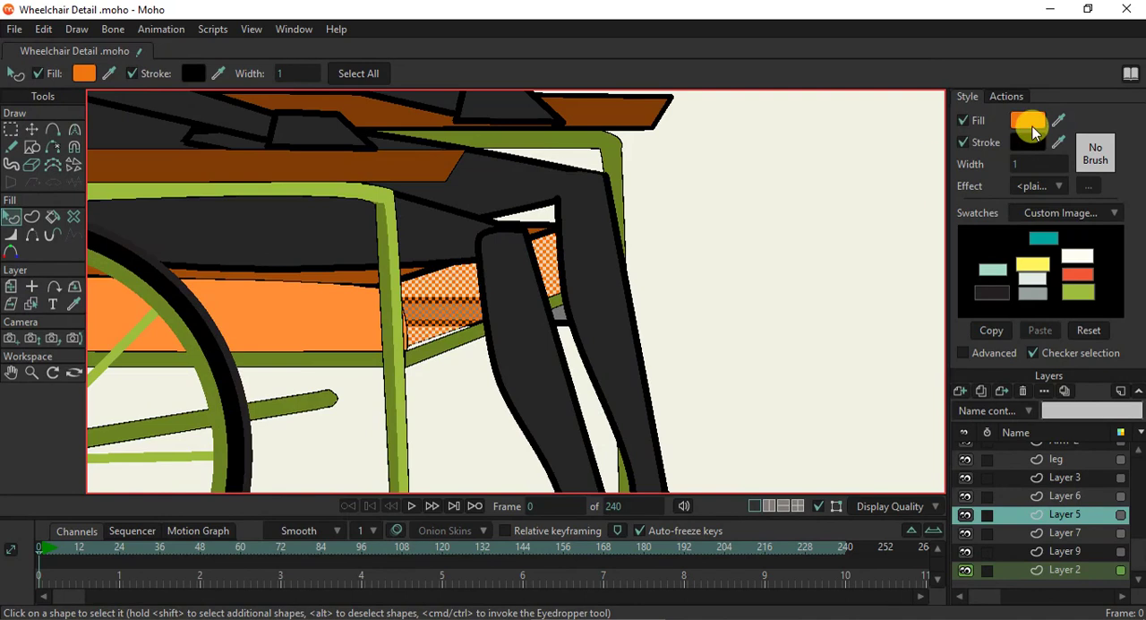
click(1034, 132)
mouse_move(992, 170)
mouse_down()
mouse_move(995, 146)
mouse_move(999, 162)
mouse_up()
click(1057, 355)
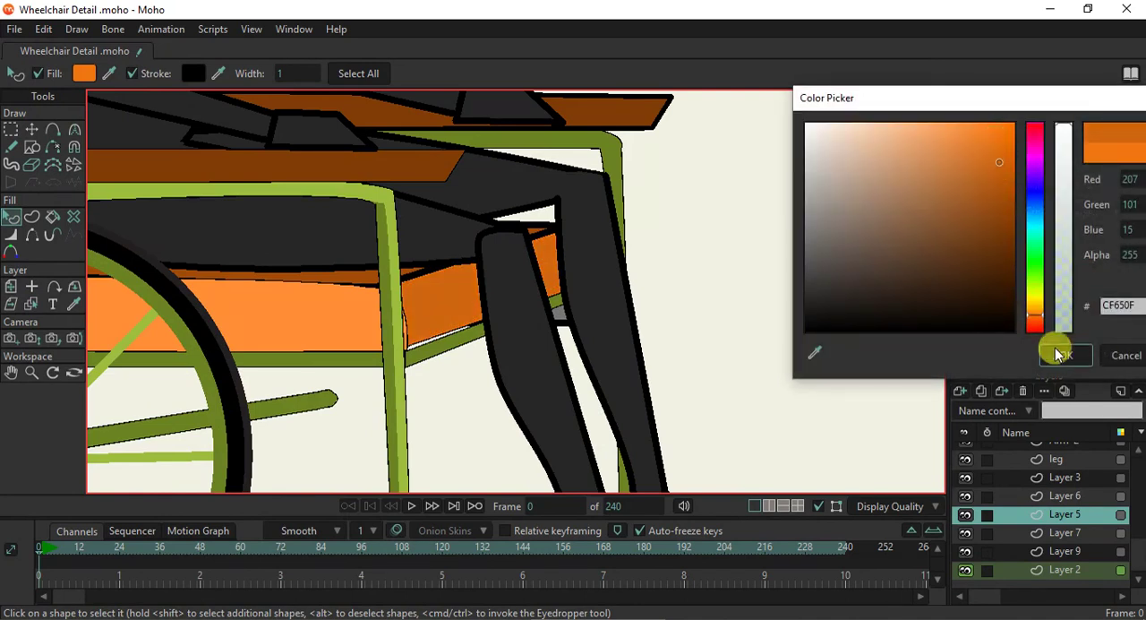
- Nudge the four corner points of the seat's front face to align it with the frame rail and the seat edges
click(33, 130)
scroll(409, 354, up, 1)
scroll(409, 353, up, 2)
drag(382, 354, 404, 356)
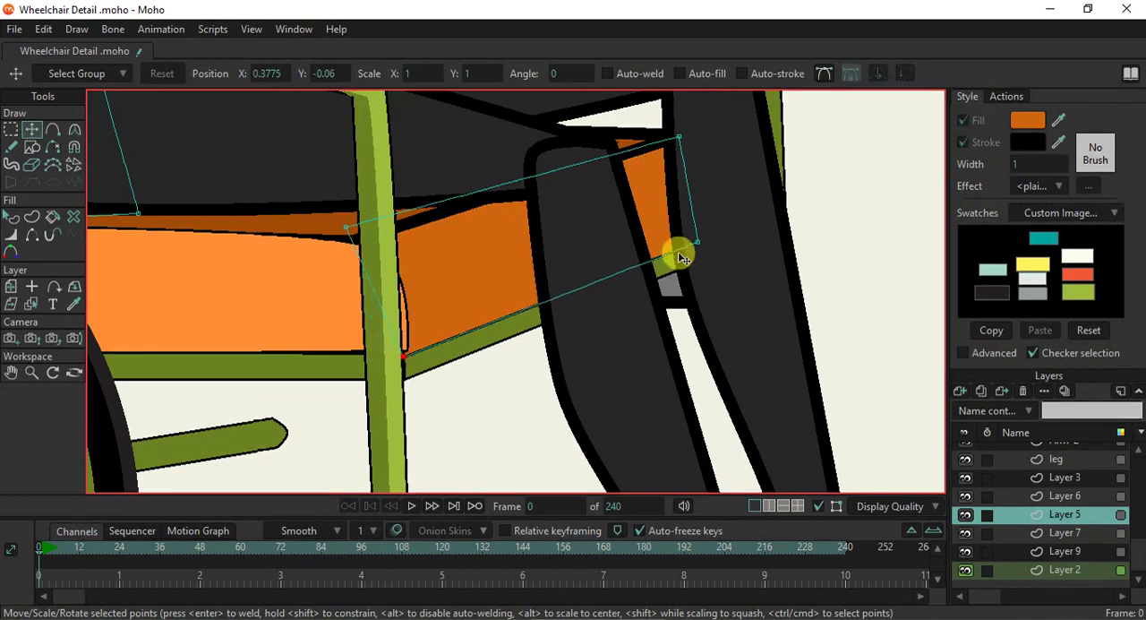
drag(697, 241, 701, 247)
mouse_move(332, 231)
mouse_down()
mouse_move(373, 237)
mouse_move(375, 263)
mouse_move(340, 228)
mouse_up()
drag(678, 144, 674, 152)
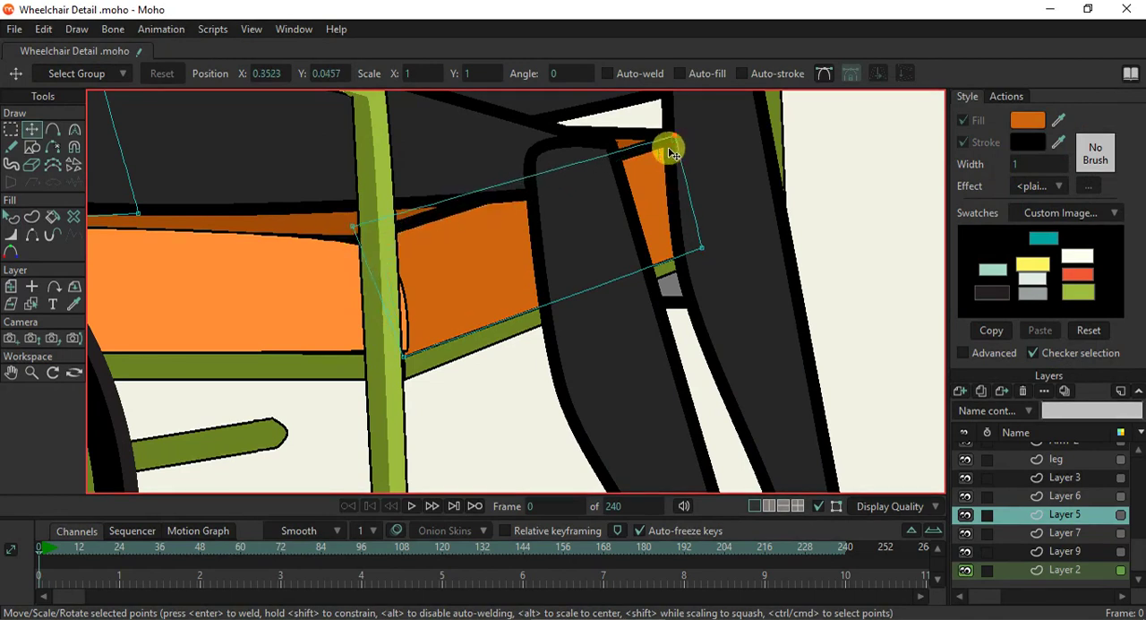
- Move the lower front corner point of the seat's light orange side face onto the post and frame rail junction
click(31, 305)
click(237, 292)
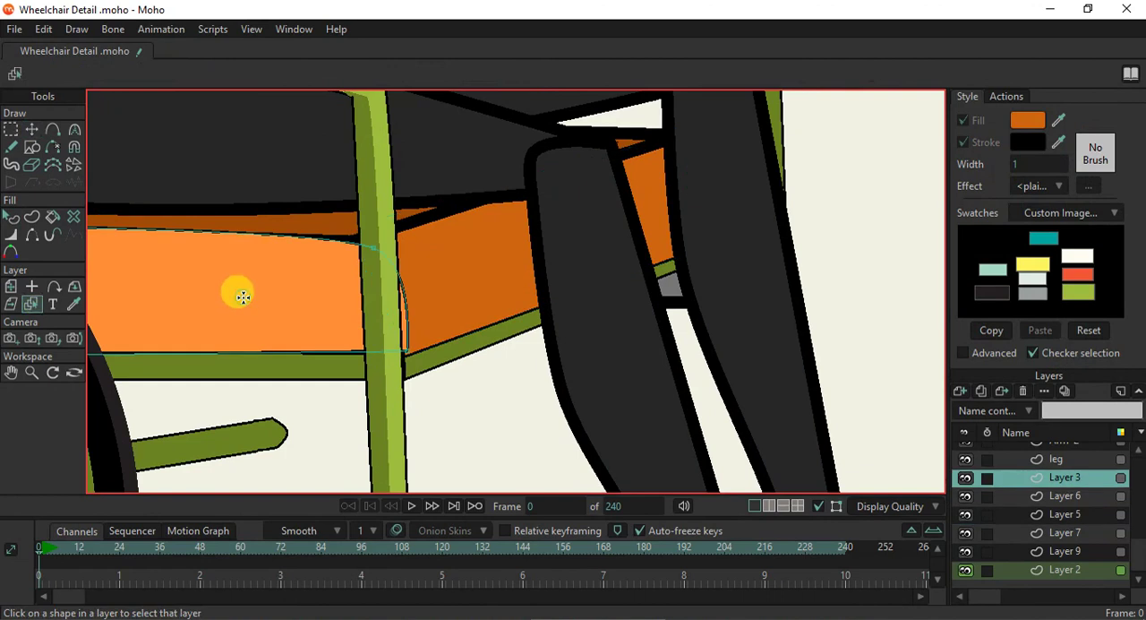
click(34, 134)
scroll(435, 333, up, 3)
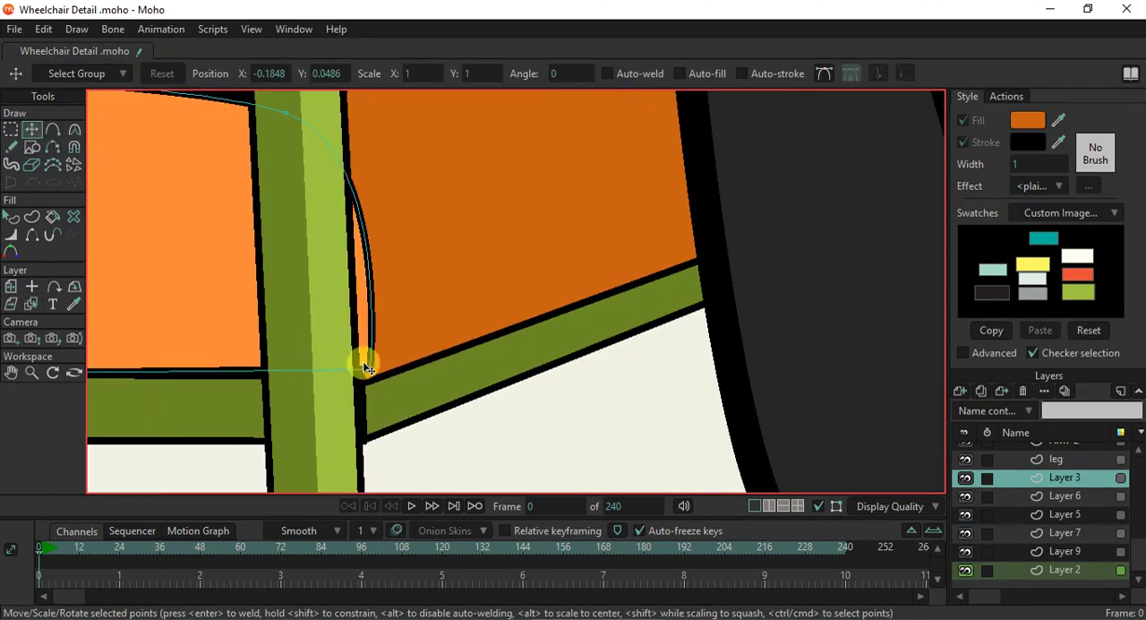
drag(369, 374, 362, 387)
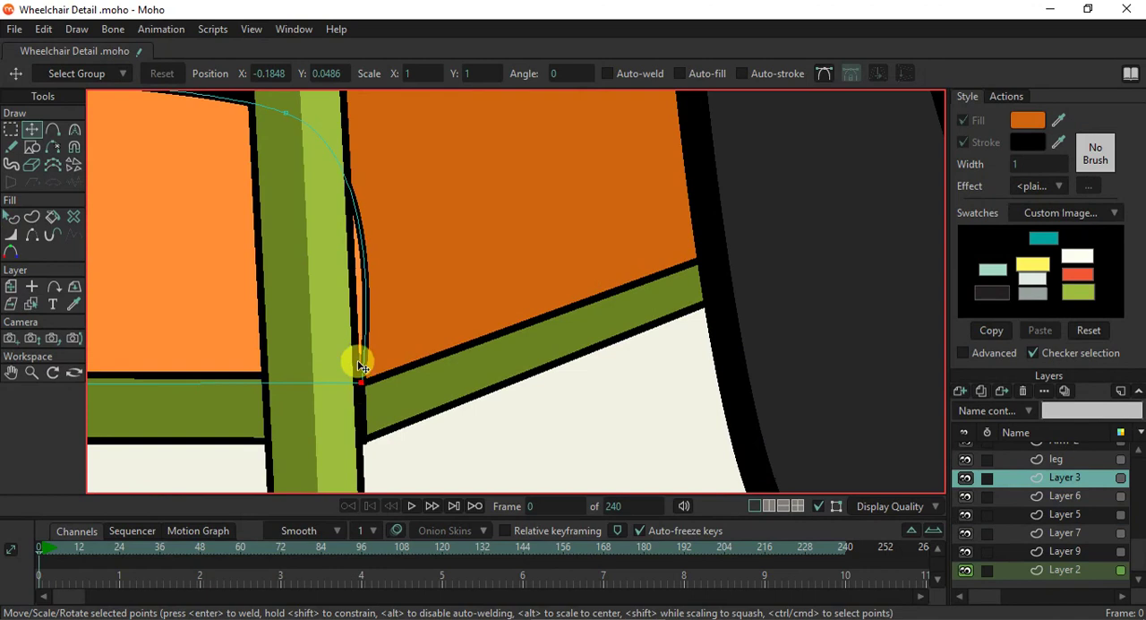
scroll(356, 350, down, 2)
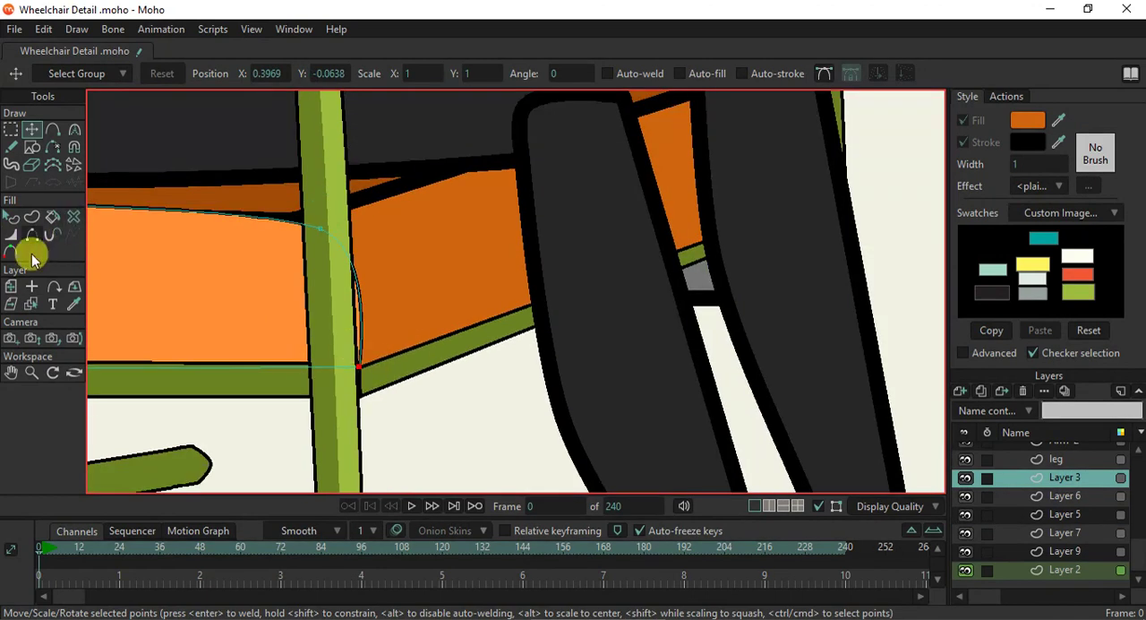
- Turn off the outline of the seat cushion's dark orange top face
click(31, 304)
click(236, 194)
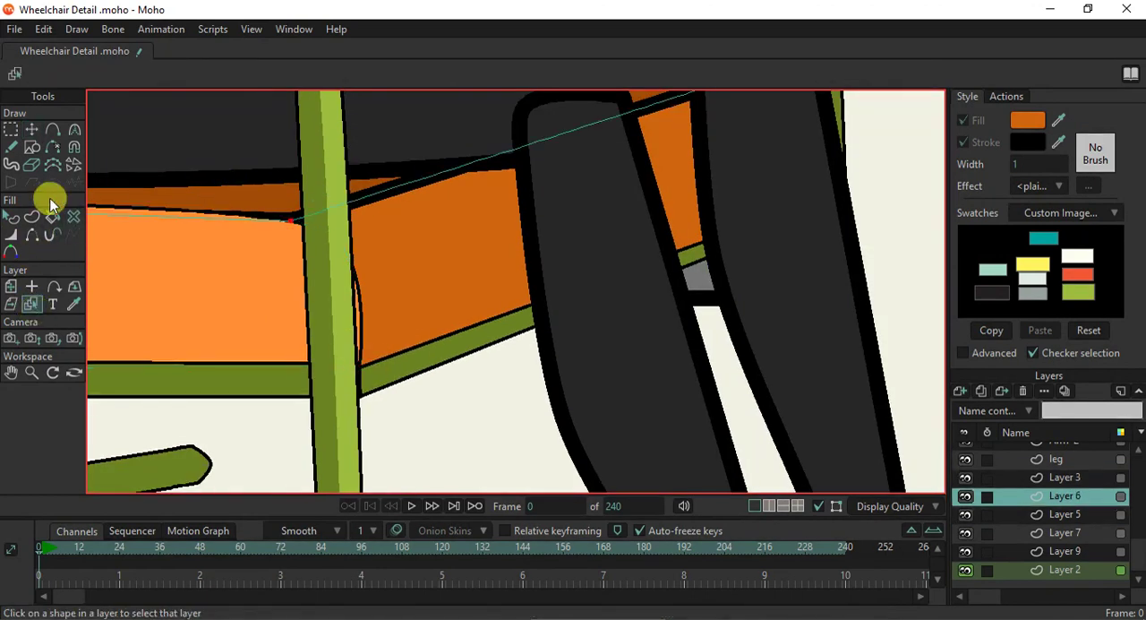
click(10, 216)
click(240, 208)
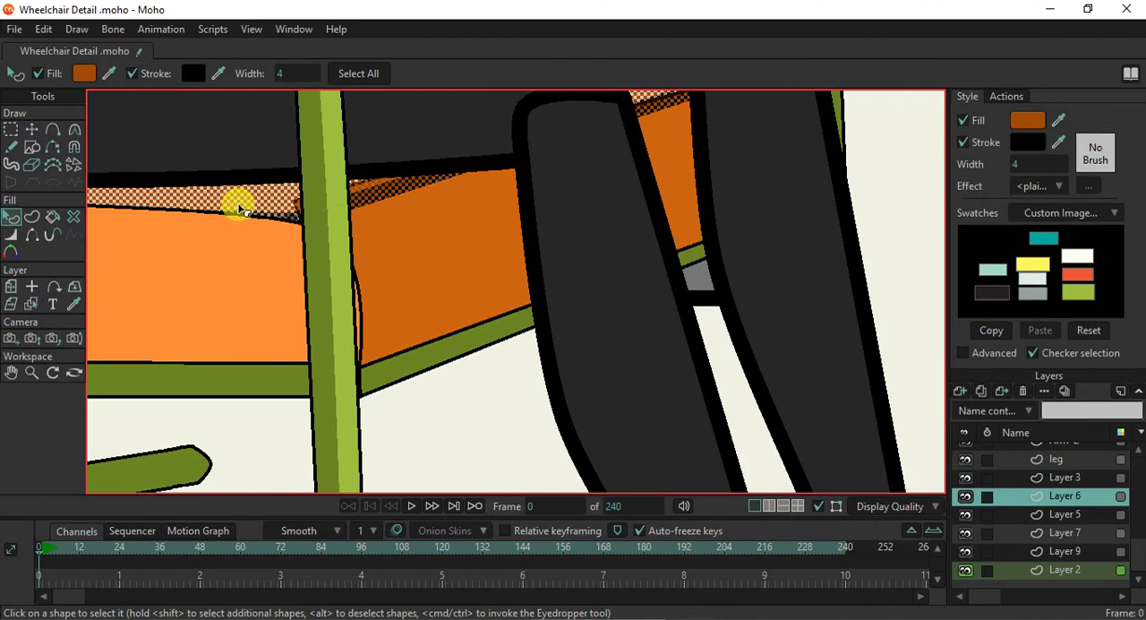
scroll(239, 207, down, 2)
drag(253, 212, 409, 274)
click(963, 142)
click(861, 219)
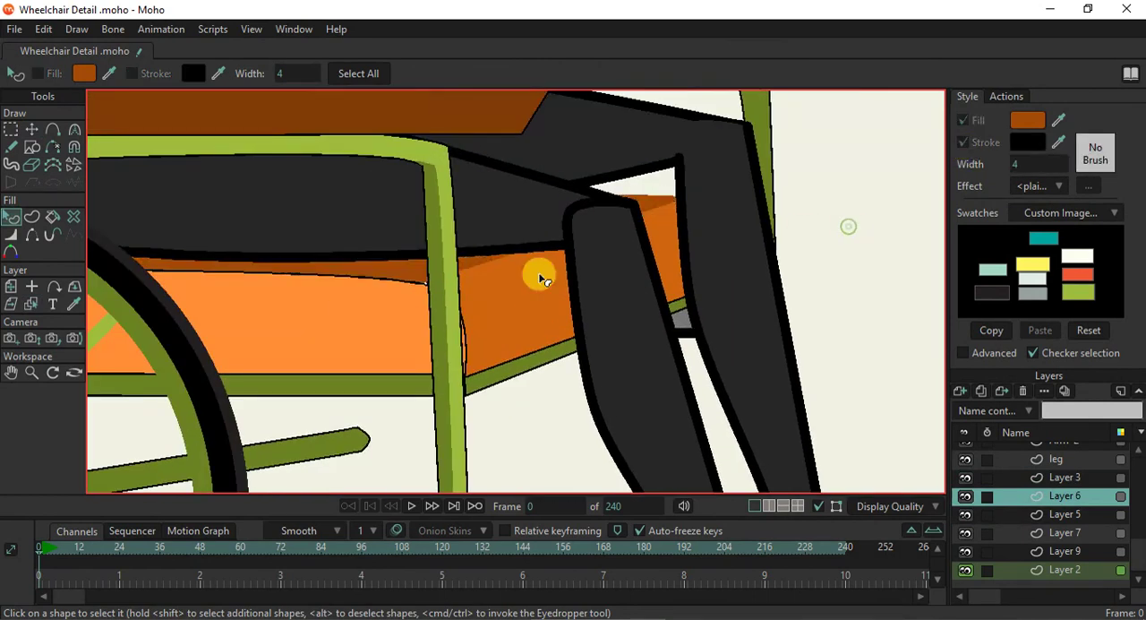
- Move the near front corner point of the seat's top face slightly forward behind the near front post
click(432, 266)
click(31, 130)
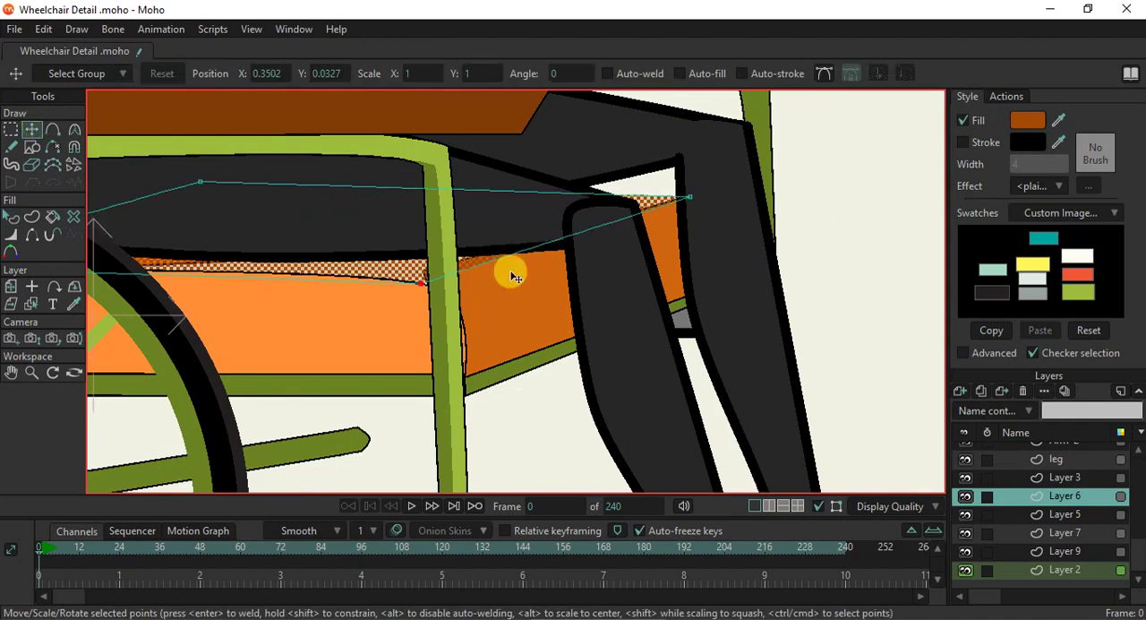
scroll(414, 287, up, 2)
click(391, 283)
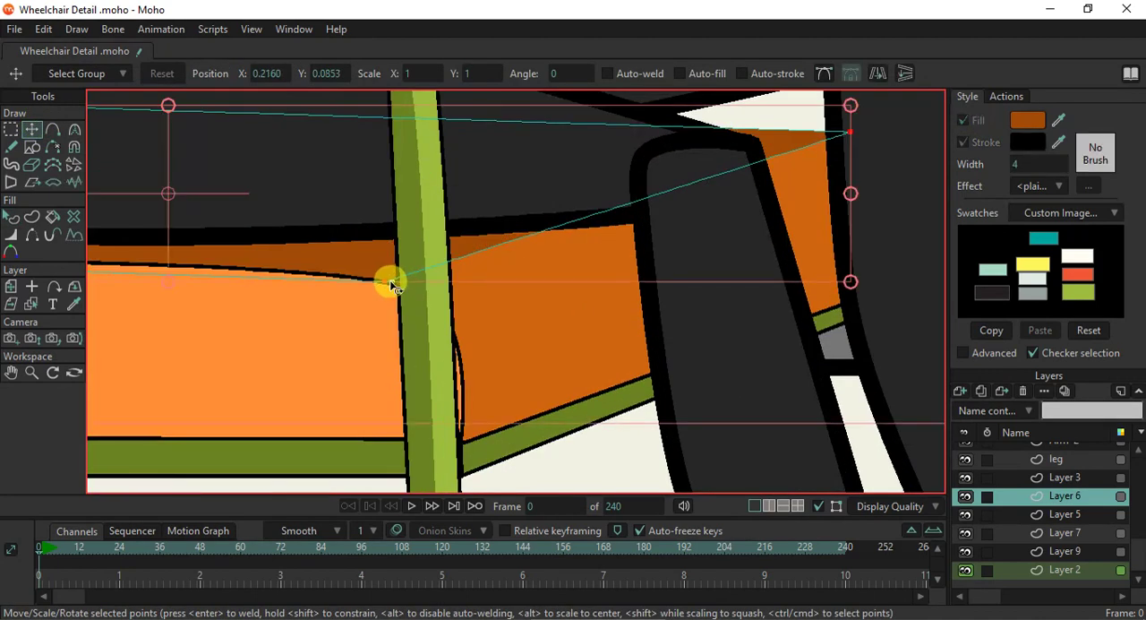
drag(391, 285, 543, 276)
scroll(547, 280, down, 3)
scroll(551, 281, down, 1)
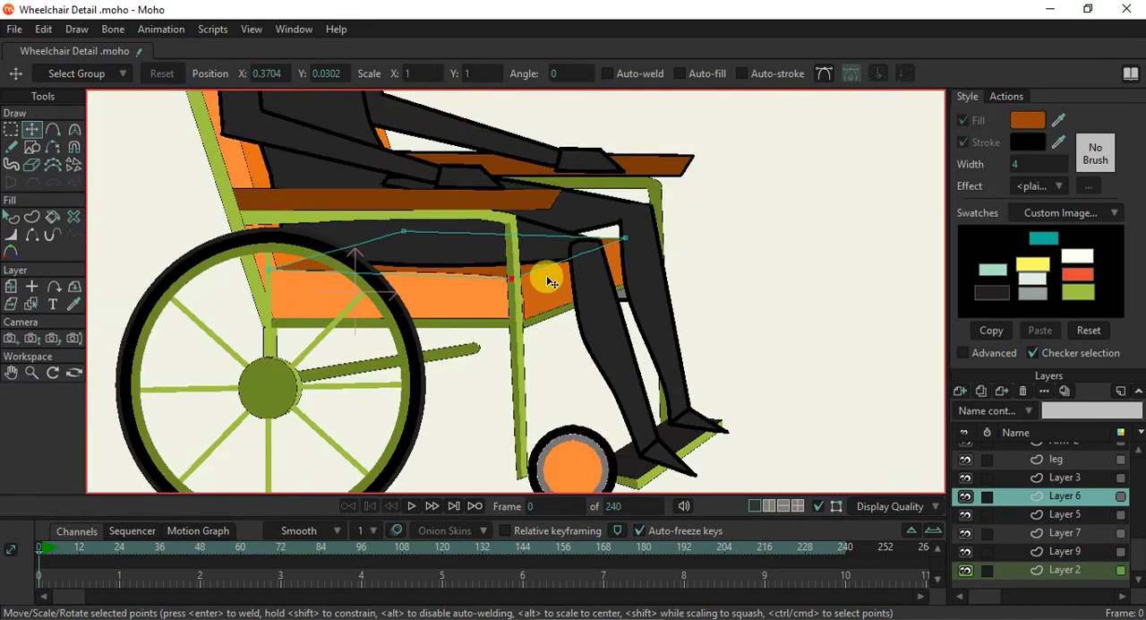
- Render the current frame to check the wheelchair and close the preview
scroll(551, 282, down, 1)
key(ctrl+r)
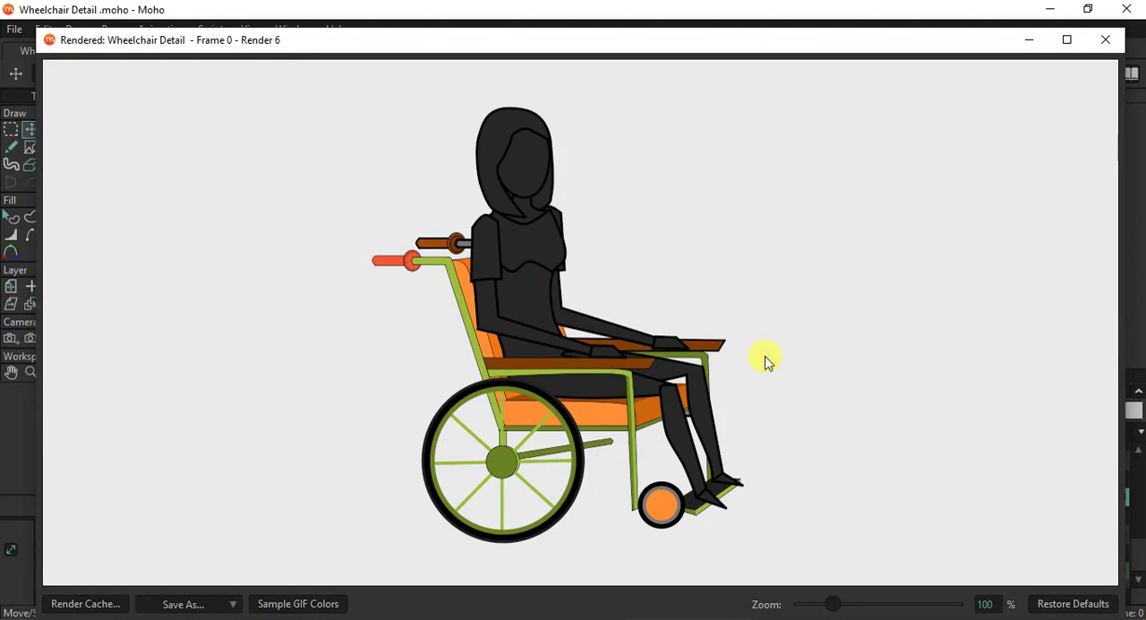
click(1105, 41)
- Recolour the far push handle's grip and round guard with the red fill sampled from the near handle's grip
scroll(493, 409, down, 2)
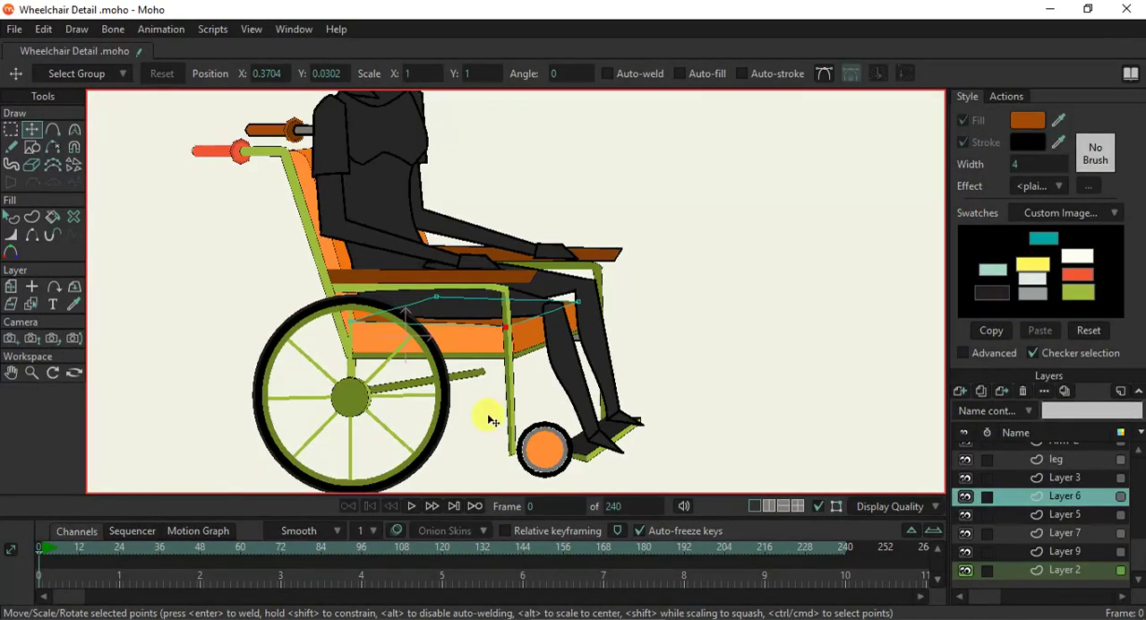
drag(488, 392, 490, 351)
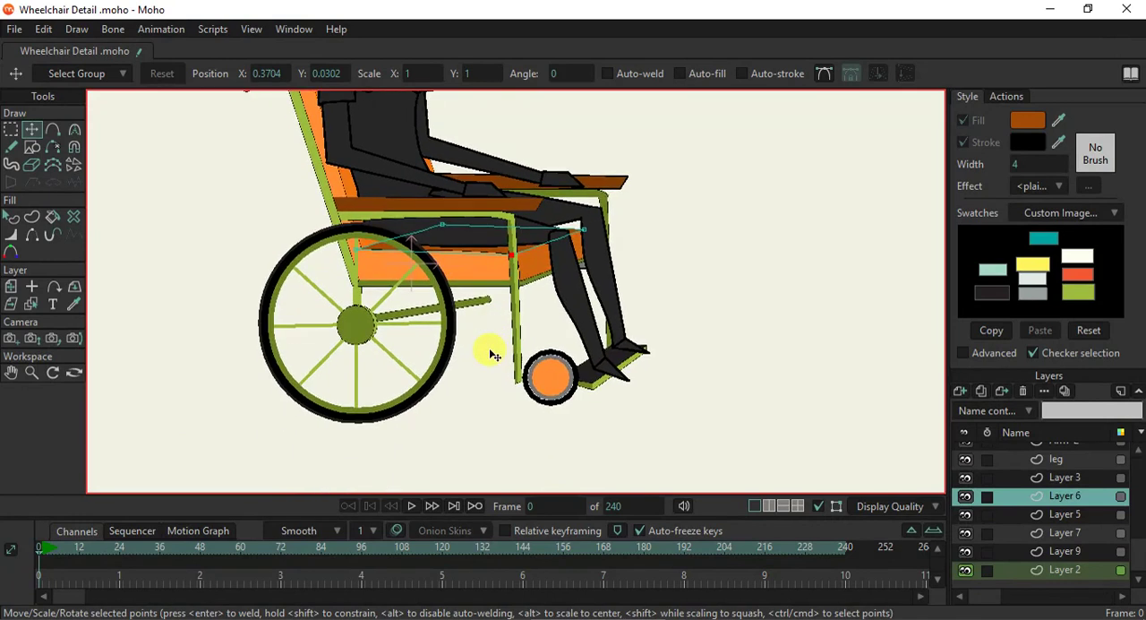
click(33, 305)
scroll(388, 200, up, 2)
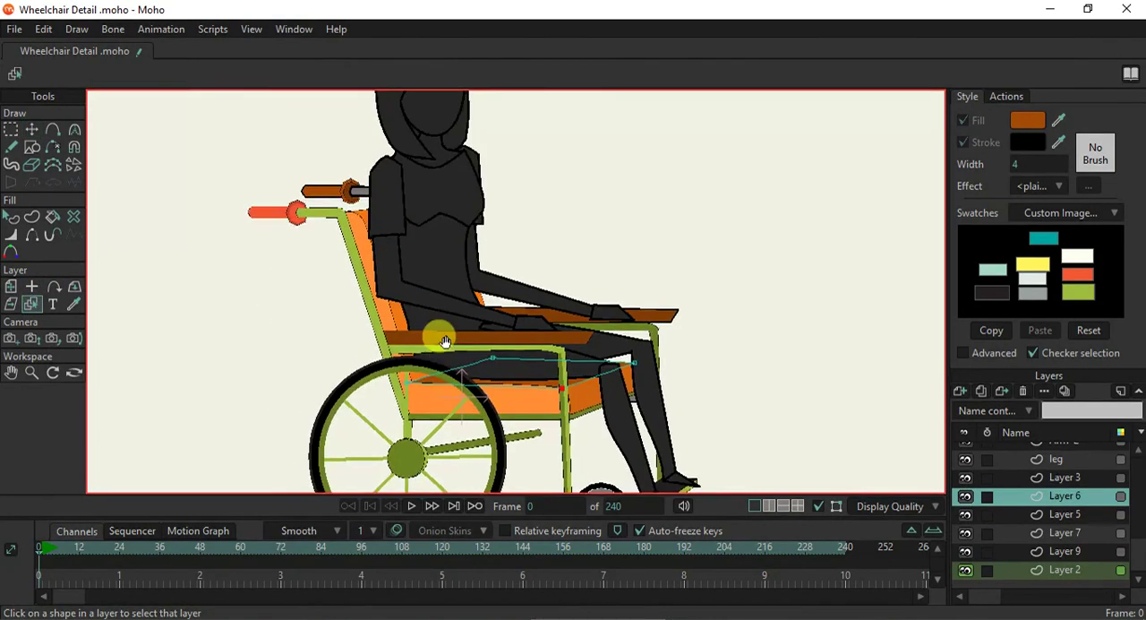
scroll(328, 192, up, 3)
click(325, 180)
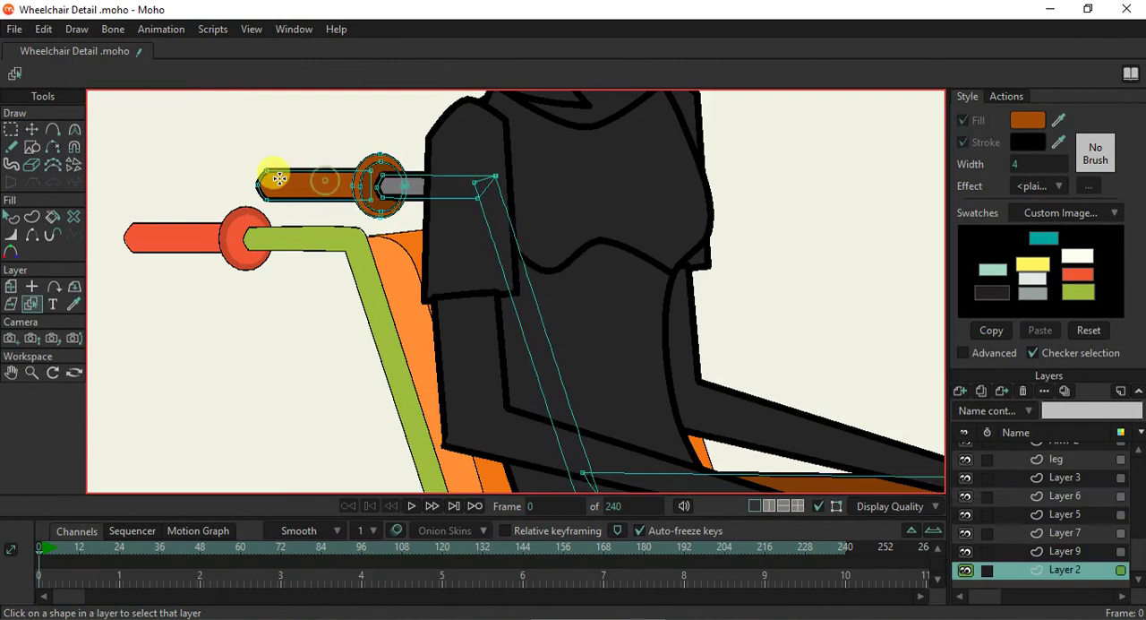
scroll(268, 174, up, 1)
click(10, 216)
click(323, 186)
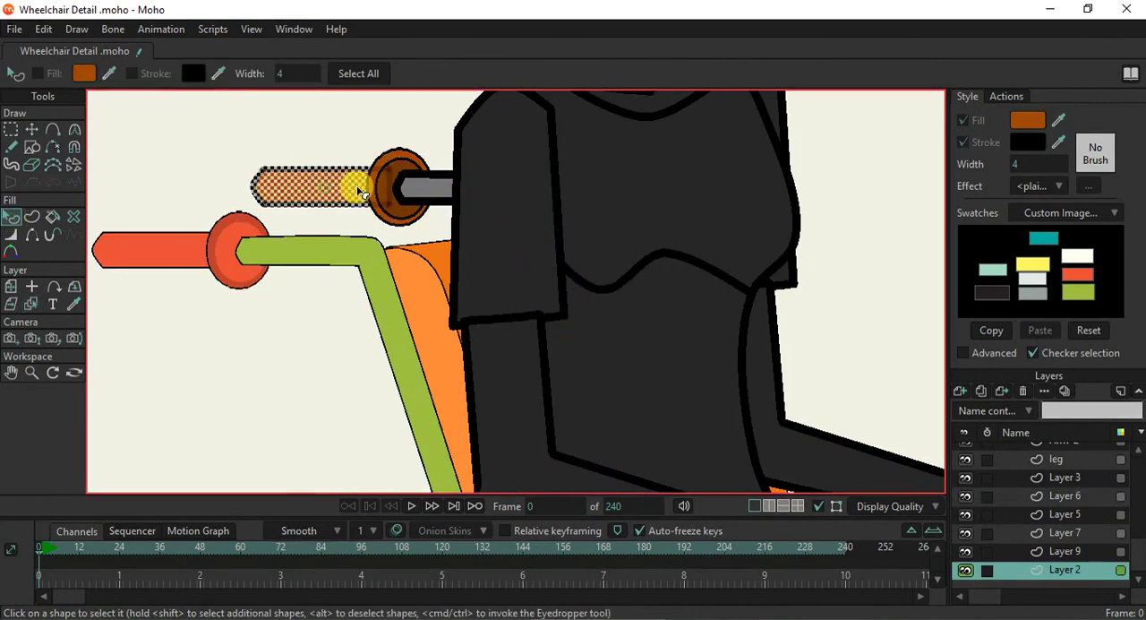
shift+click(390, 161)
shift+click(415, 186)
shift+click(403, 168)
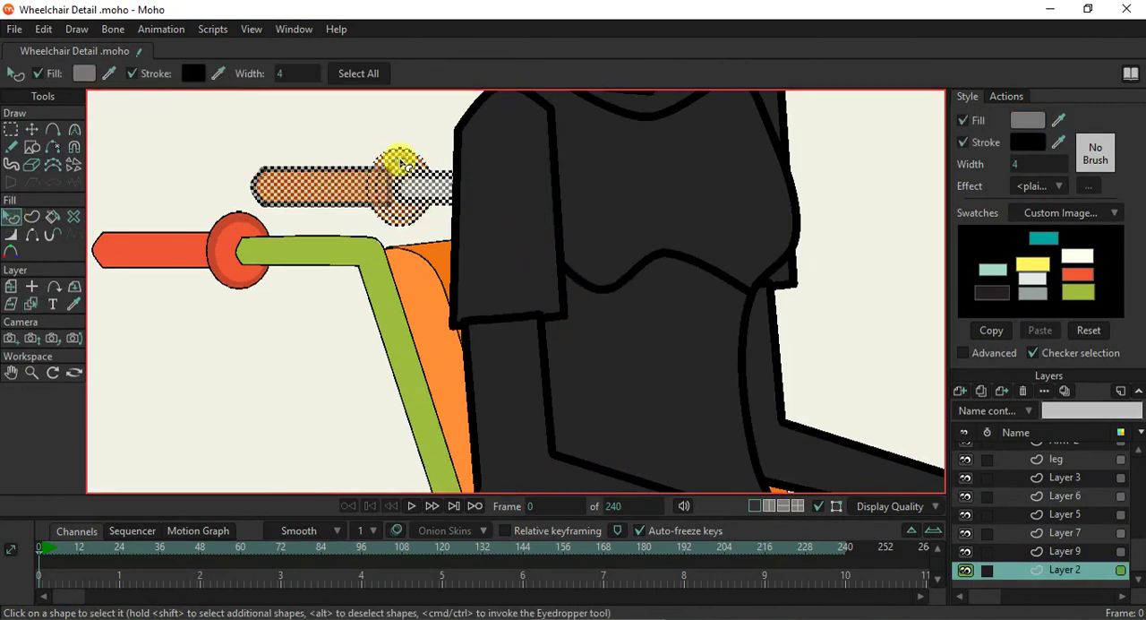
click(401, 165)
shift+click(391, 159)
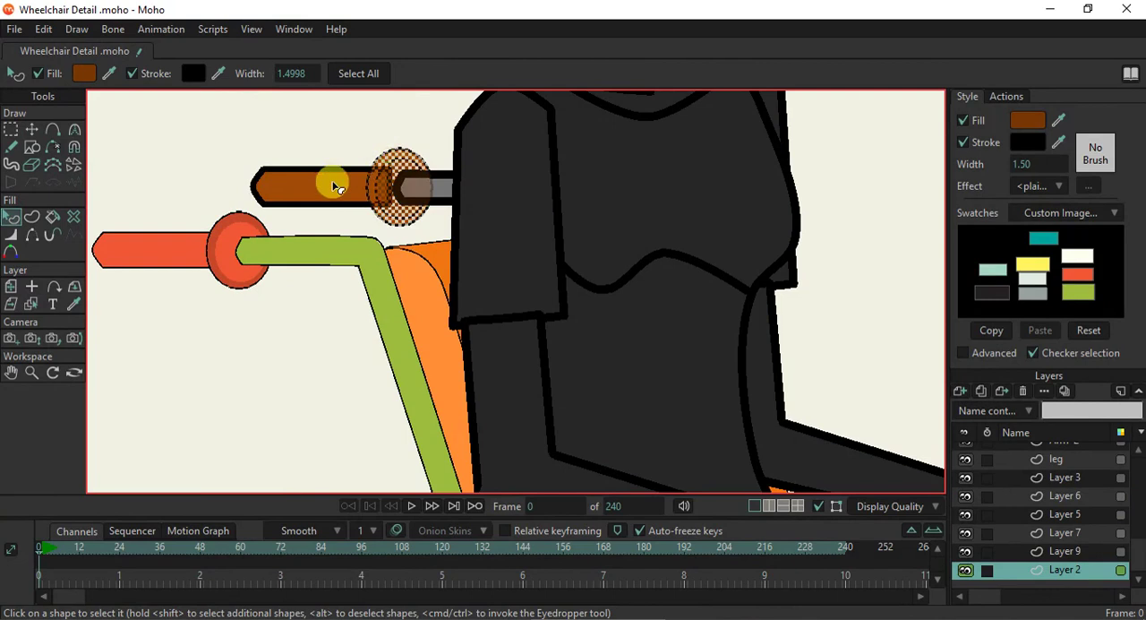
shift+click(332, 185)
click(1057, 124)
click(153, 238)
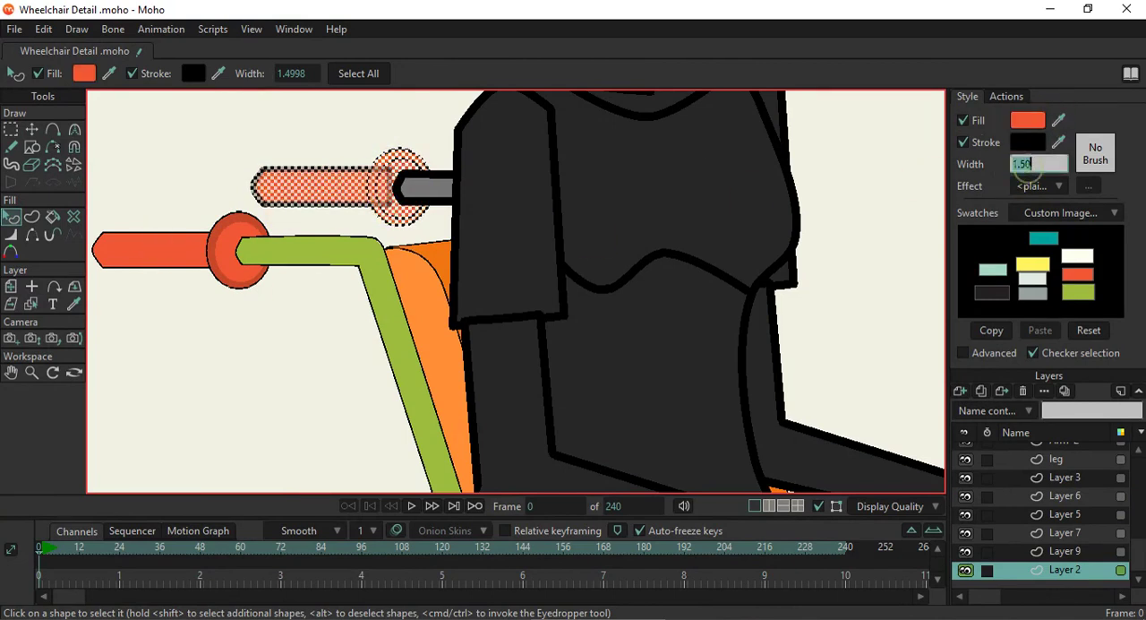
- Set the outline width of the far push handle's grip and round guard to 1
text(1)
key(Return)
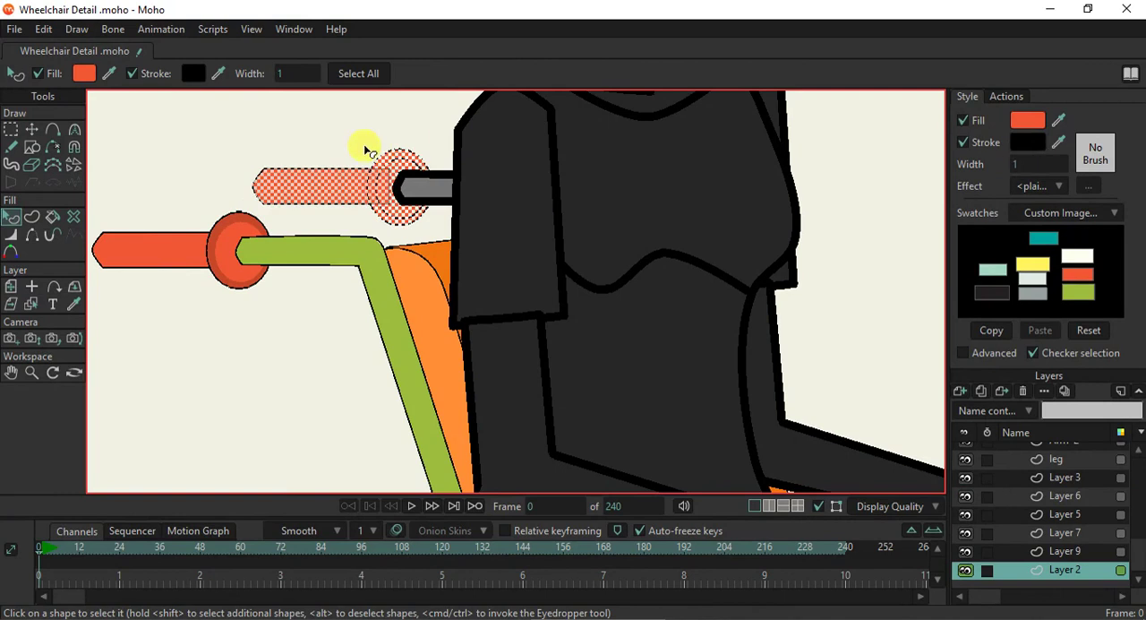
click(364, 146)
- Fill the far guard's outer ring with the dark red sampled from the near guard and turn off the inner ring's outline
click(380, 166)
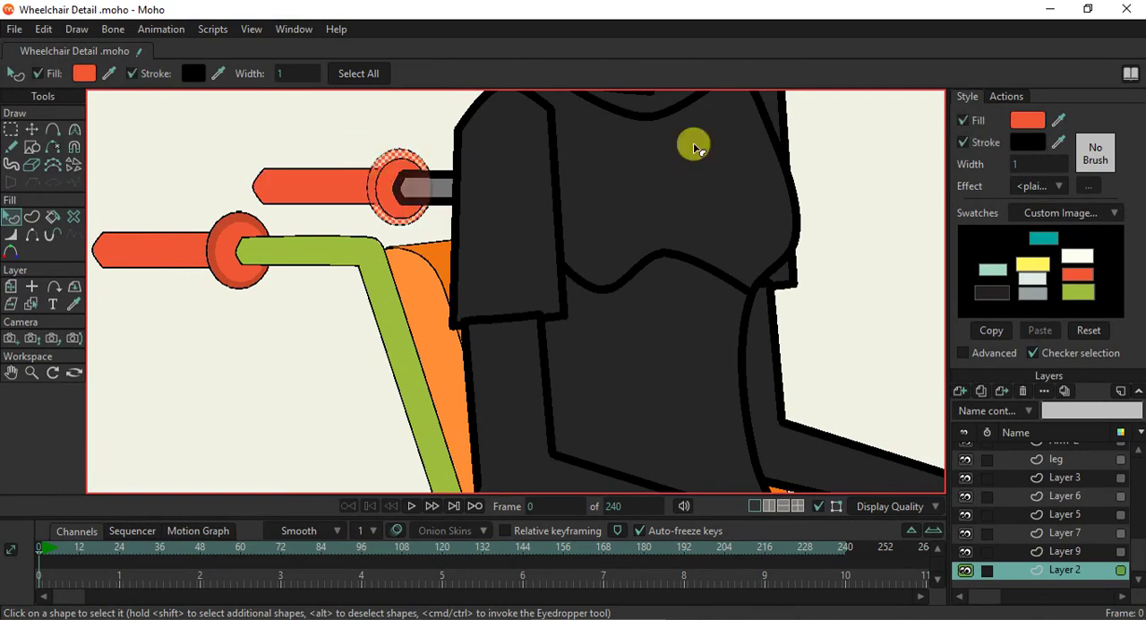
click(1057, 120)
click(231, 224)
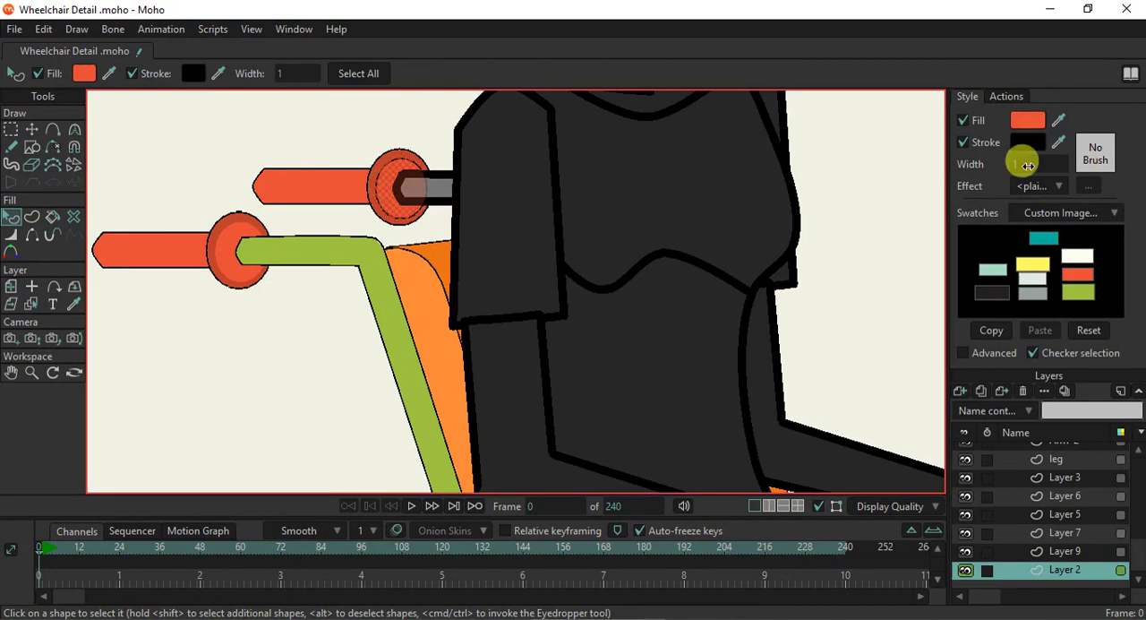
click(963, 142)
- Set the far push handle's grey tube to outline width 1 and fill it with the light green sampled from the near tube
click(418, 186)
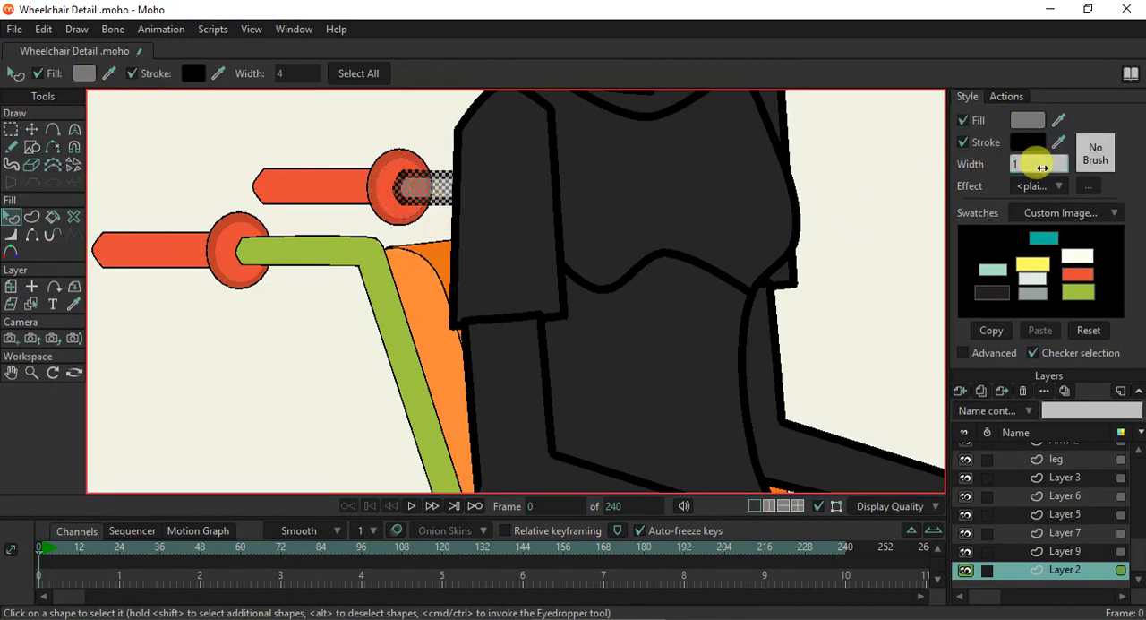
drag(1043, 168, 1030, 166)
click(1058, 120)
click(349, 220)
drag(348, 221, 338, 240)
scroll(337, 246, down, 2)
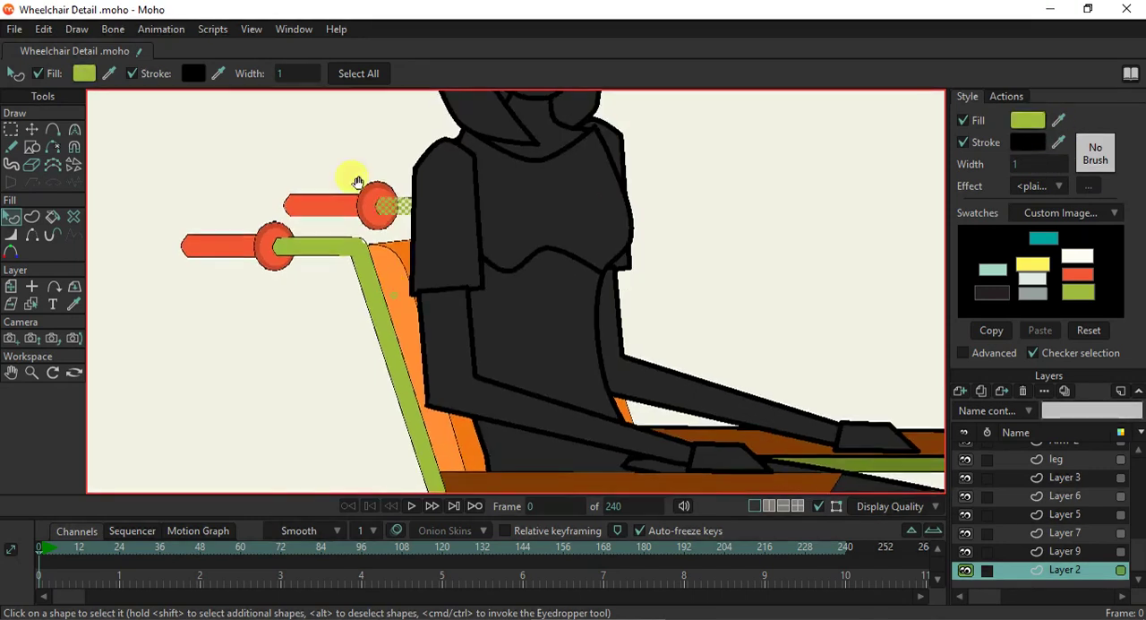
- Recolour the far push handle's tube with a dark green sampled from the shaded frame parts
drag(394, 281, 333, 115)
mouse_move(1057, 120)
mouse_down()
mouse_move(726, 422)
mouse_move(708, 470)
mouse_up()
click(676, 190)
scroll(516, 216, down, 5)
drag(499, 199, 484, 248)
scroll(445, 198, up, 2)
scroll(445, 199, up, 8)
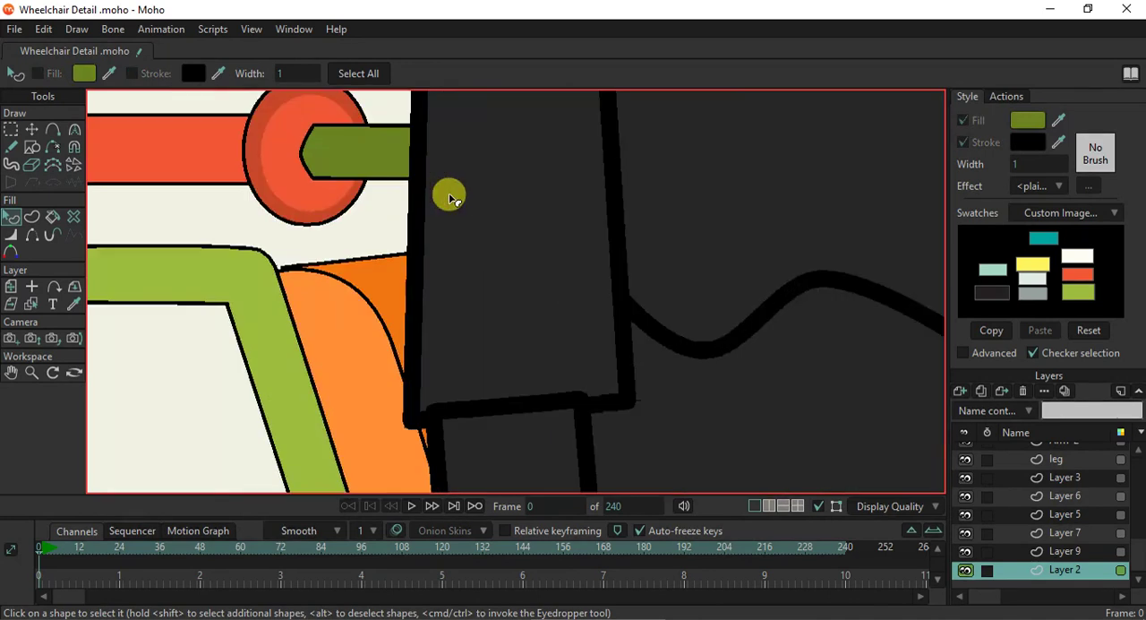
scroll(224, 318, down, 3)
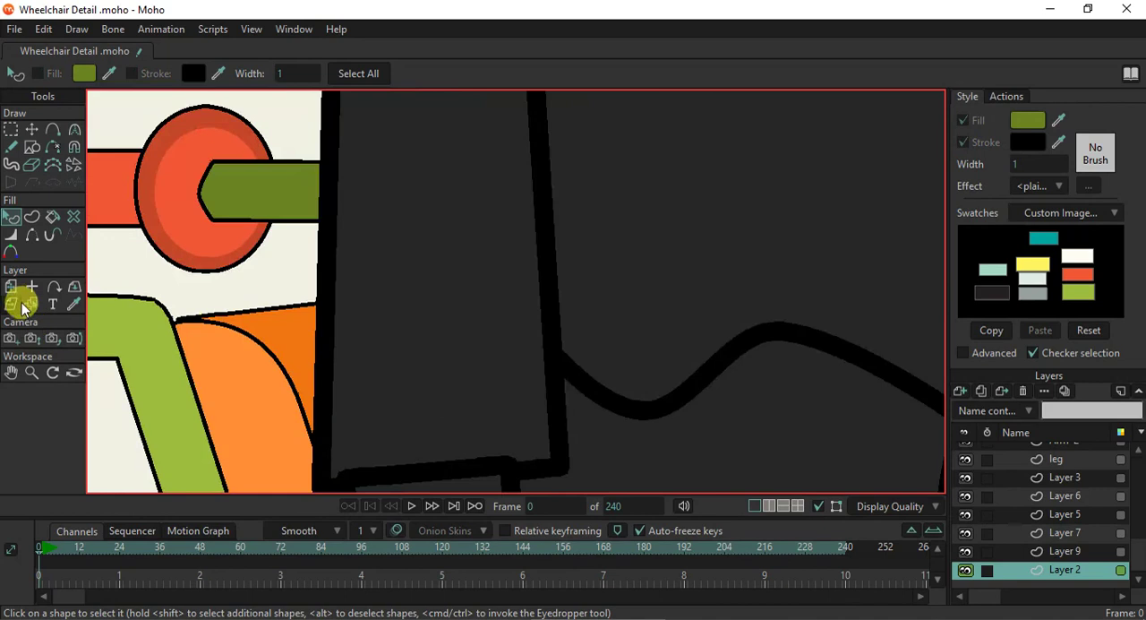
- Move the backrest's upper near corner point slightly rearward behind the bend of the near frame tube
click(31, 304)
click(277, 335)
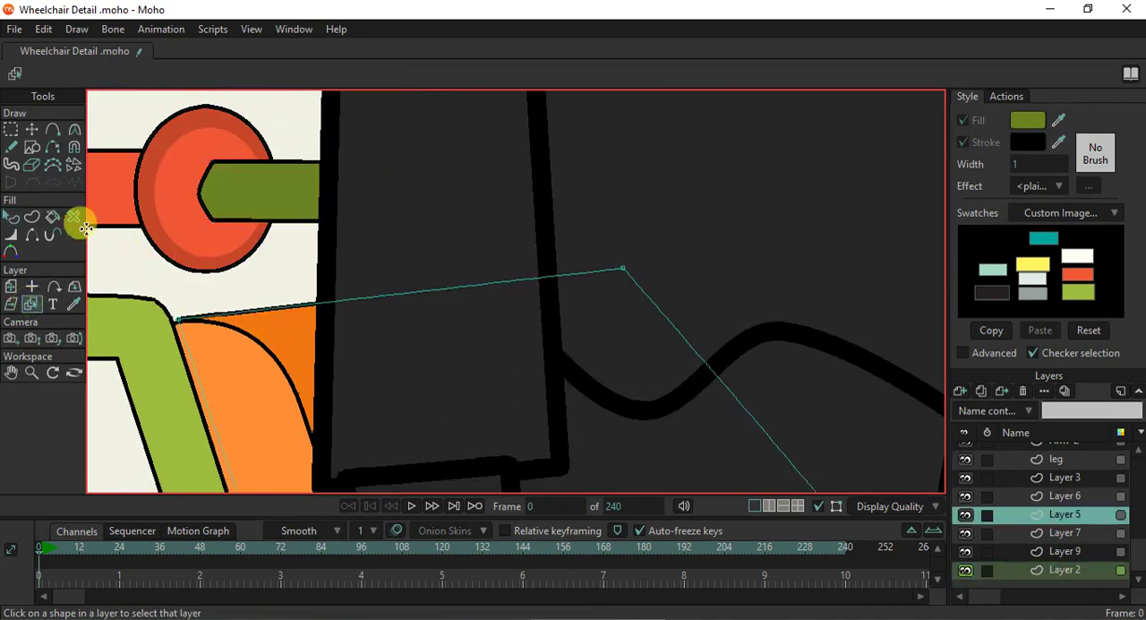
click(31, 129)
mouse_move(182, 325)
mouse_down()
mouse_move(176, 334)
mouse_move(163, 324)
mouse_up()
scroll(165, 329, down, 6)
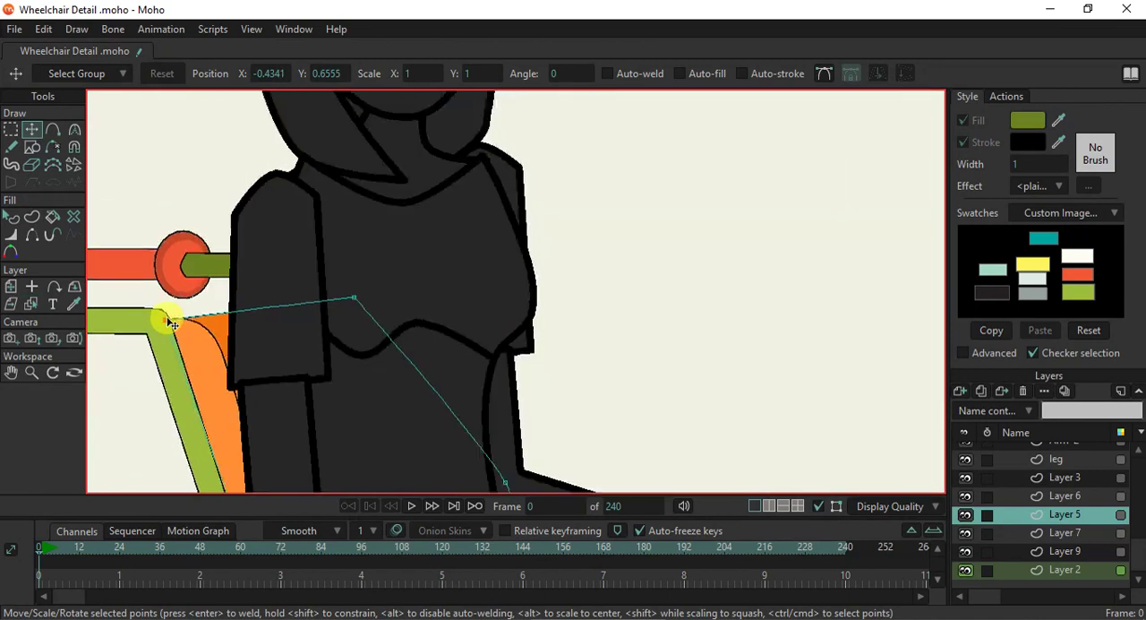
- Select all points of the near armrest pad and scale it slightly thinner from its upper edge
scroll(433, 323, down, 2)
scroll(473, 363, up, 8)
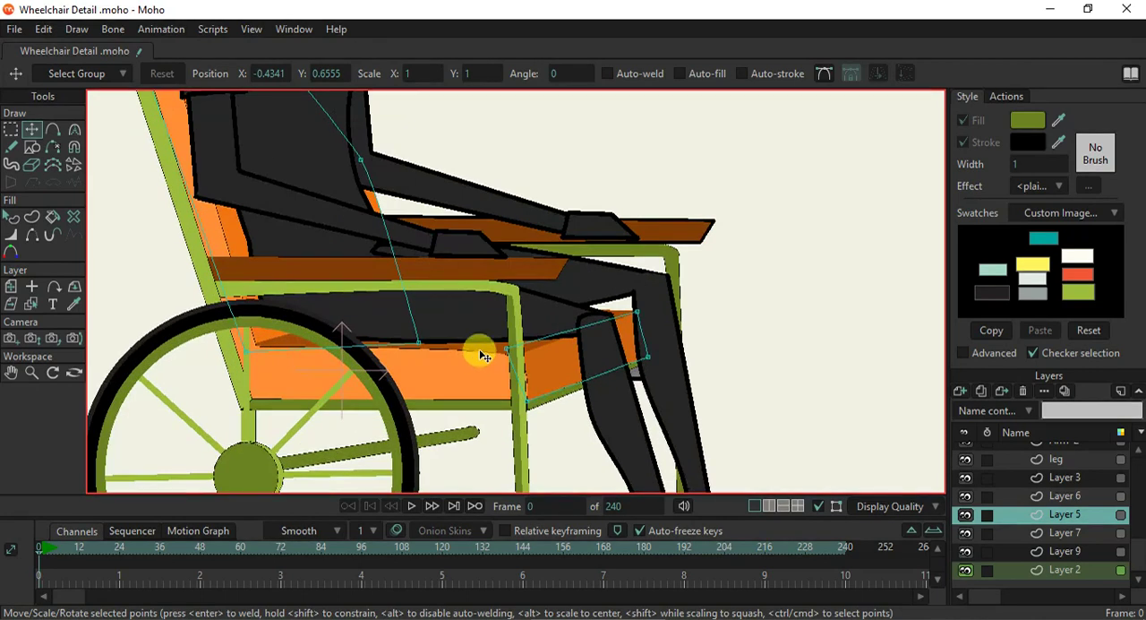
click(32, 303)
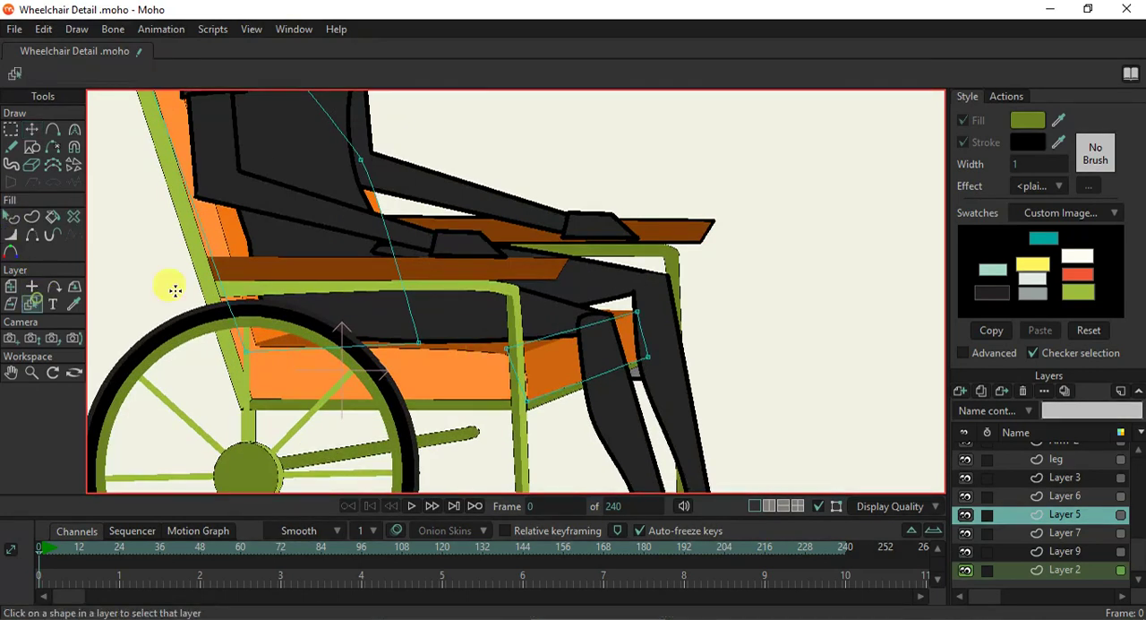
click(423, 269)
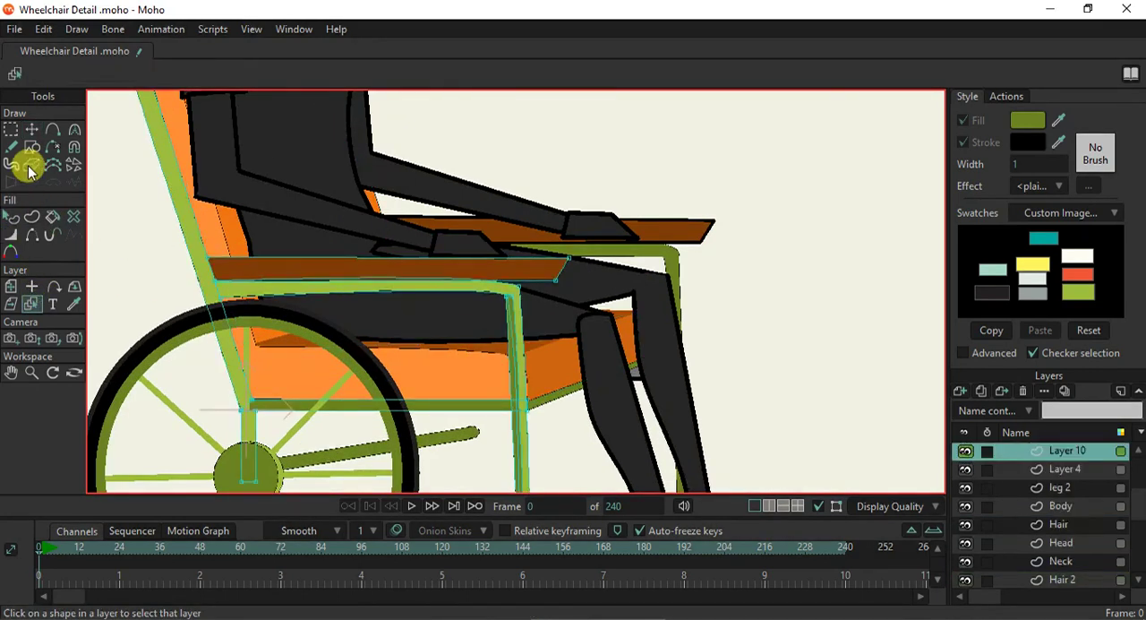
click(34, 134)
double_click(374, 268)
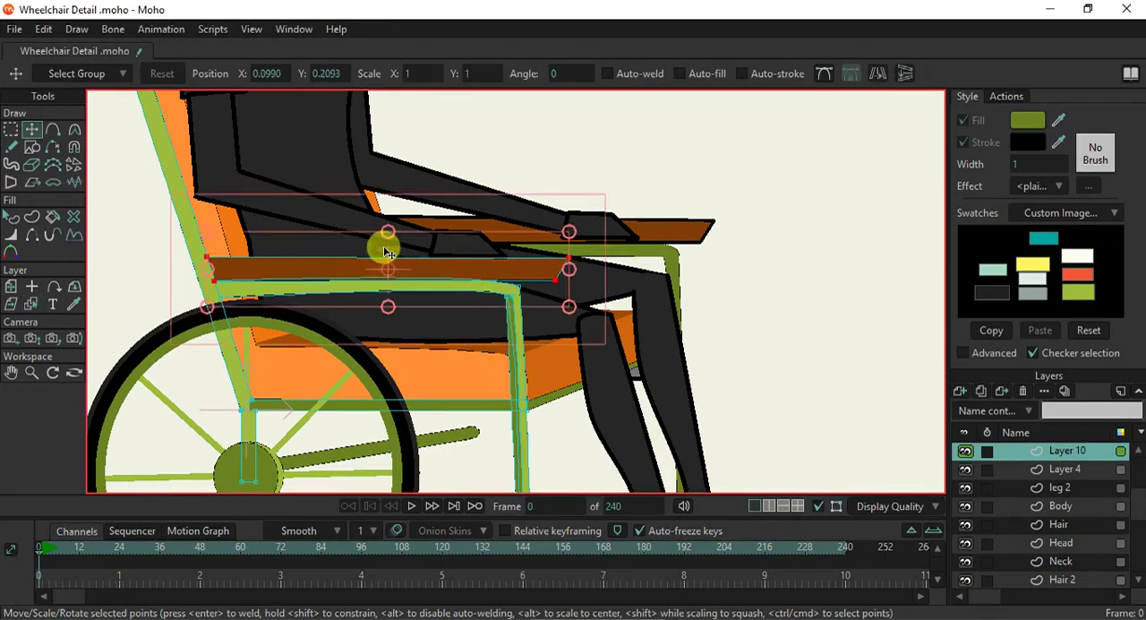
drag(387, 234, 385, 245)
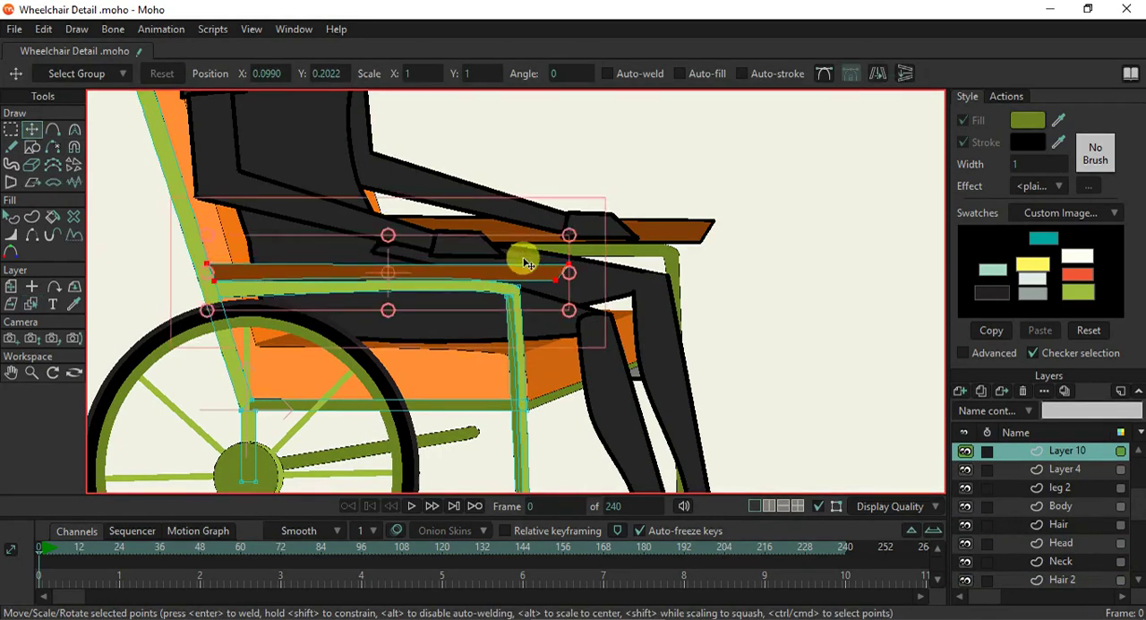
- Pull the near armrest pad's two front corner points back to shorten it with a square front end
scroll(533, 265, up, 3)
drag(603, 262, 441, 275)
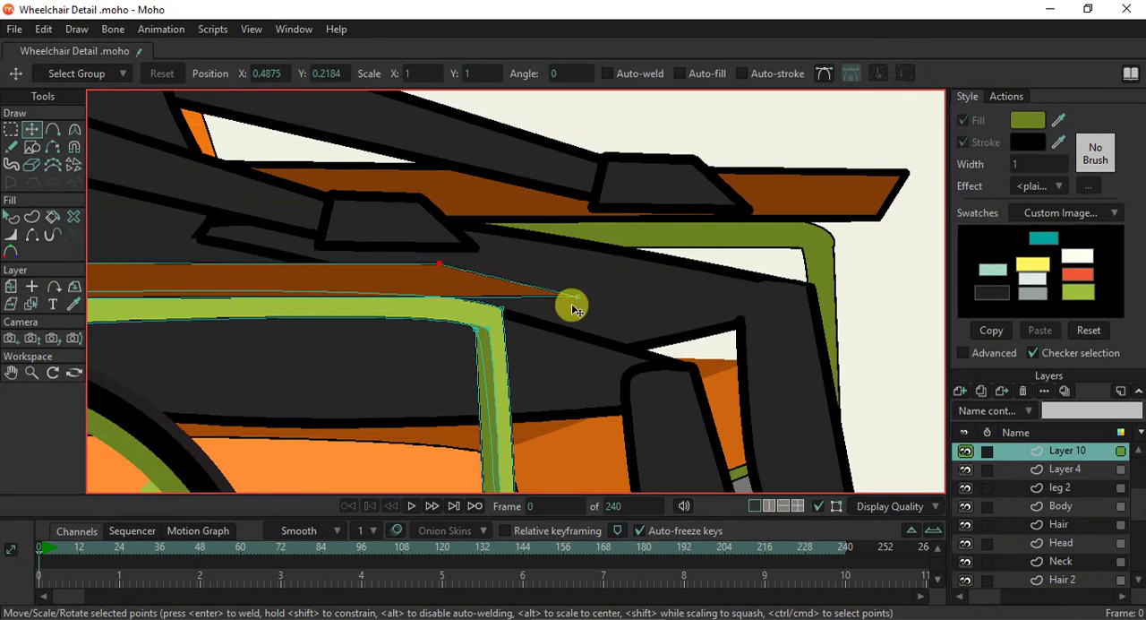
drag(566, 301, 439, 303)
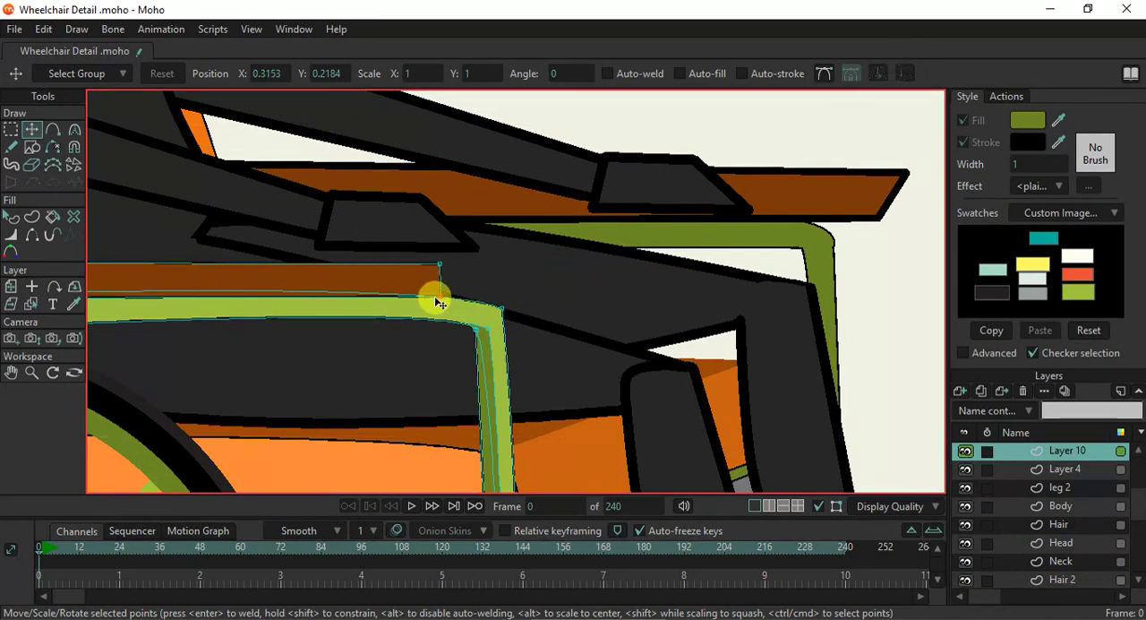
- Adjust the near armrest pad's upper rear corner point to meet the edge of the green back post
scroll(288, 287, down, 2)
drag(282, 286, 538, 309)
scroll(207, 314, up, 4)
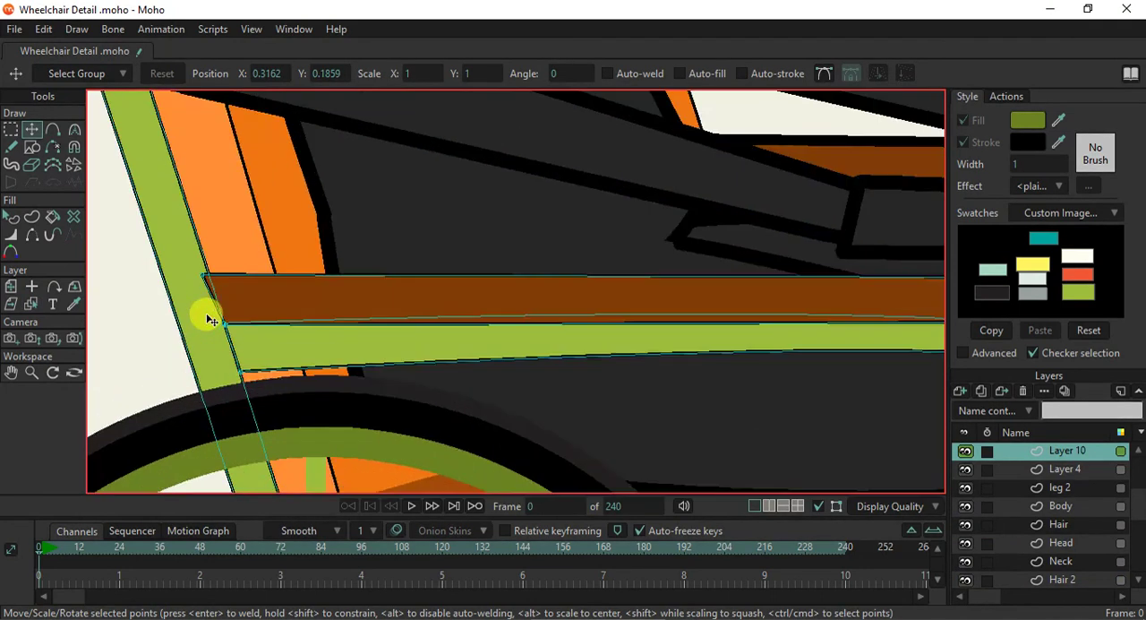
scroll(211, 287, up, 2)
click(211, 267)
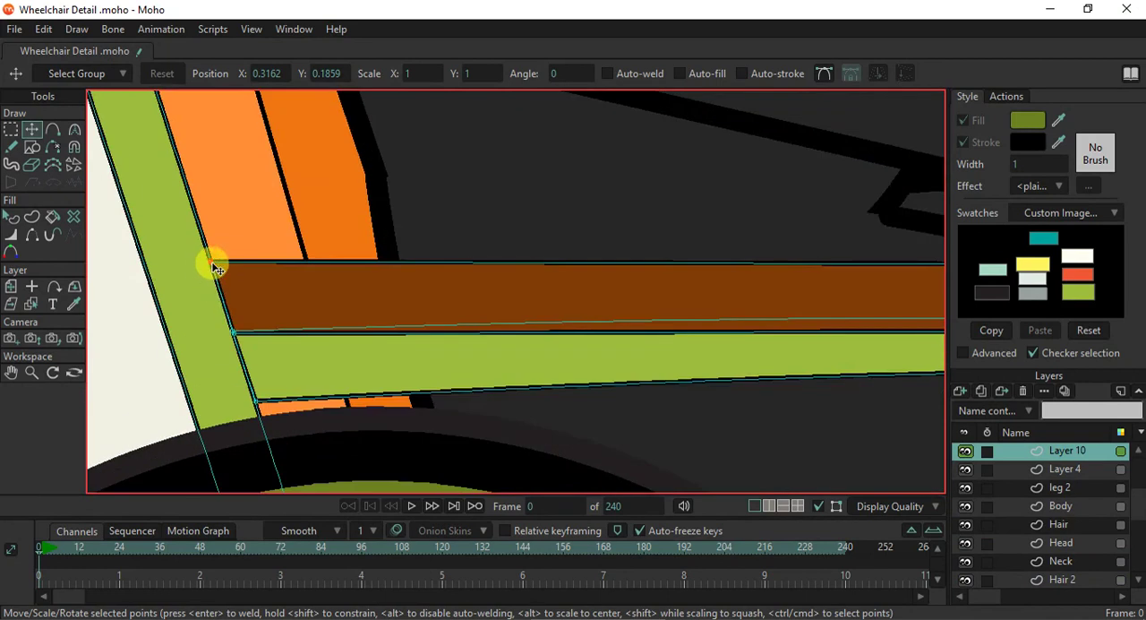
- Draw a filled rectangle as high as the near armrest pad, extending from its front end almost to the frame's bend
scroll(380, 299, down, 3)
drag(683, 335, 443, 376)
scroll(385, 379, up, 3)
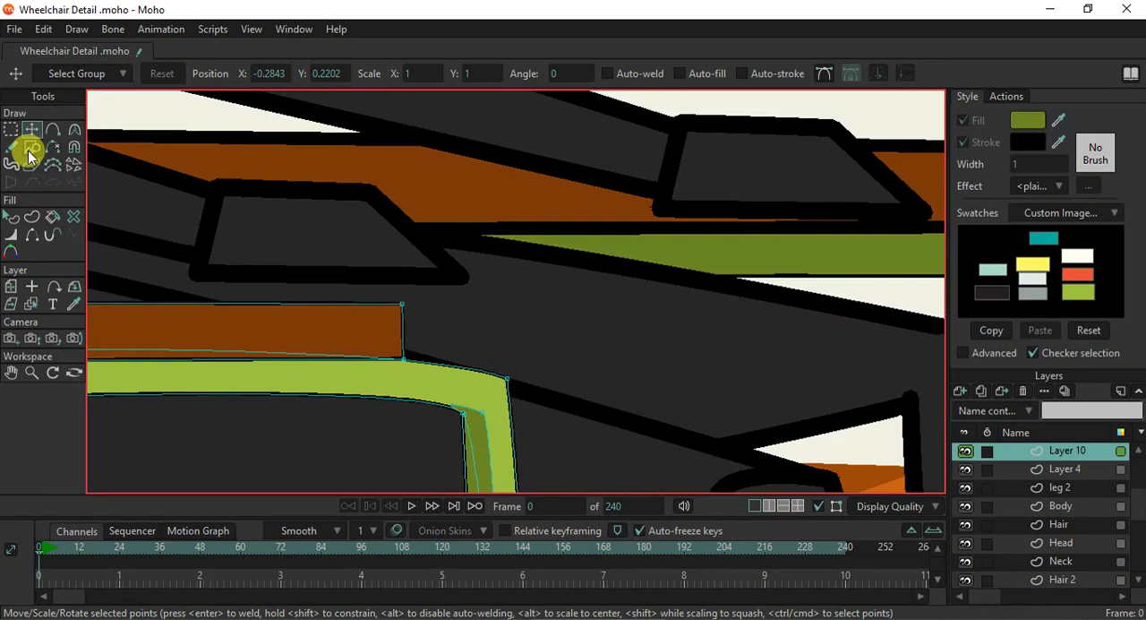
click(31, 148)
scroll(314, 237, up, 2)
mouse_move(439, 328)
mouse_down()
mouse_move(510, 386)
mouse_move(602, 407)
mouse_up()
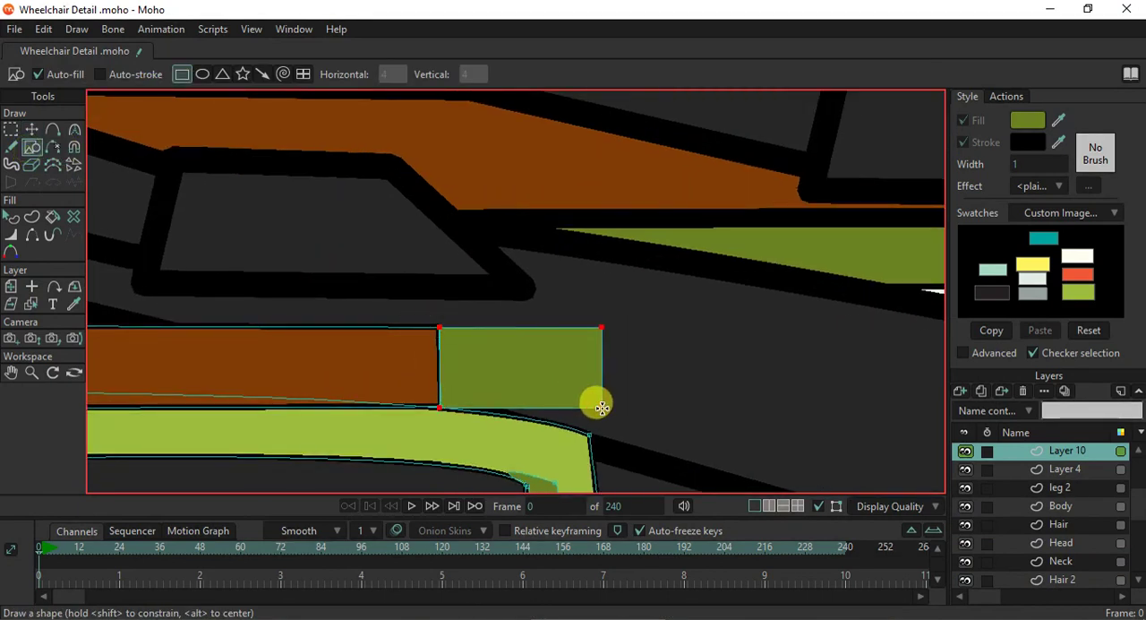
drag(596, 408, 576, 407)
- Turn on the outline of the new rectangle in front of the armrest pad and colour it black
click(11, 219)
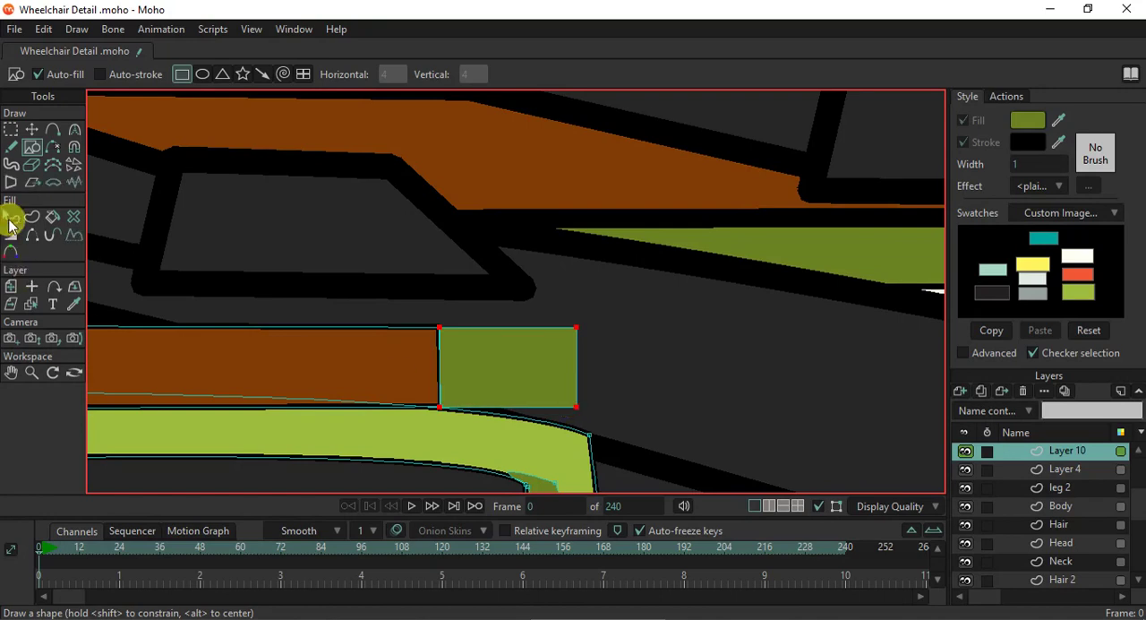
click(447, 360)
click(963, 141)
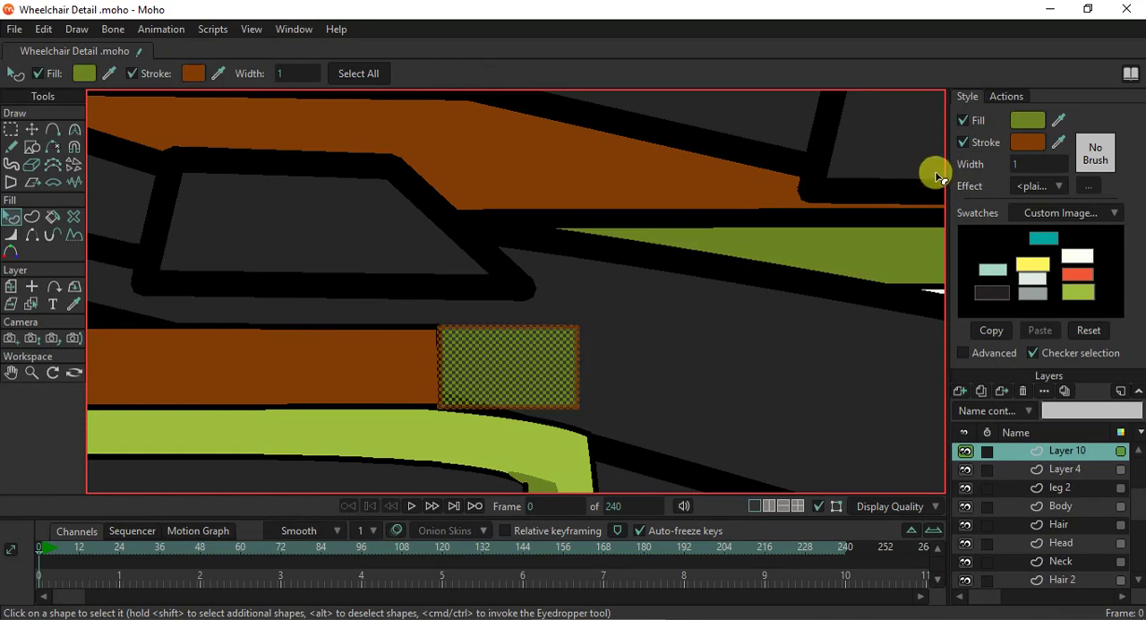
click(1027, 141)
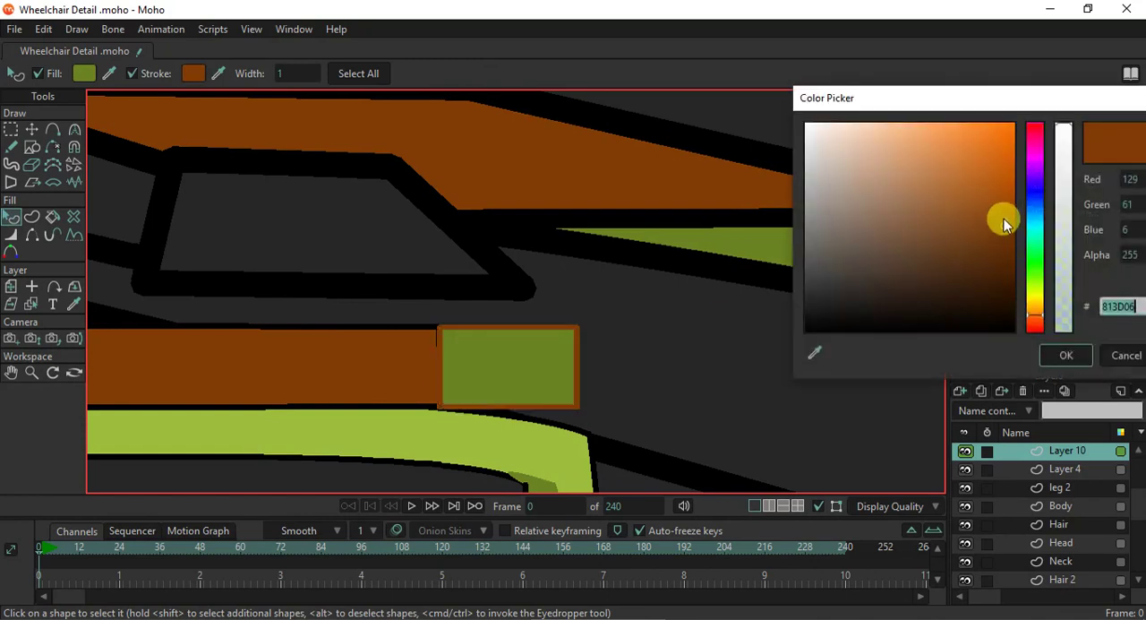
click(1128, 358)
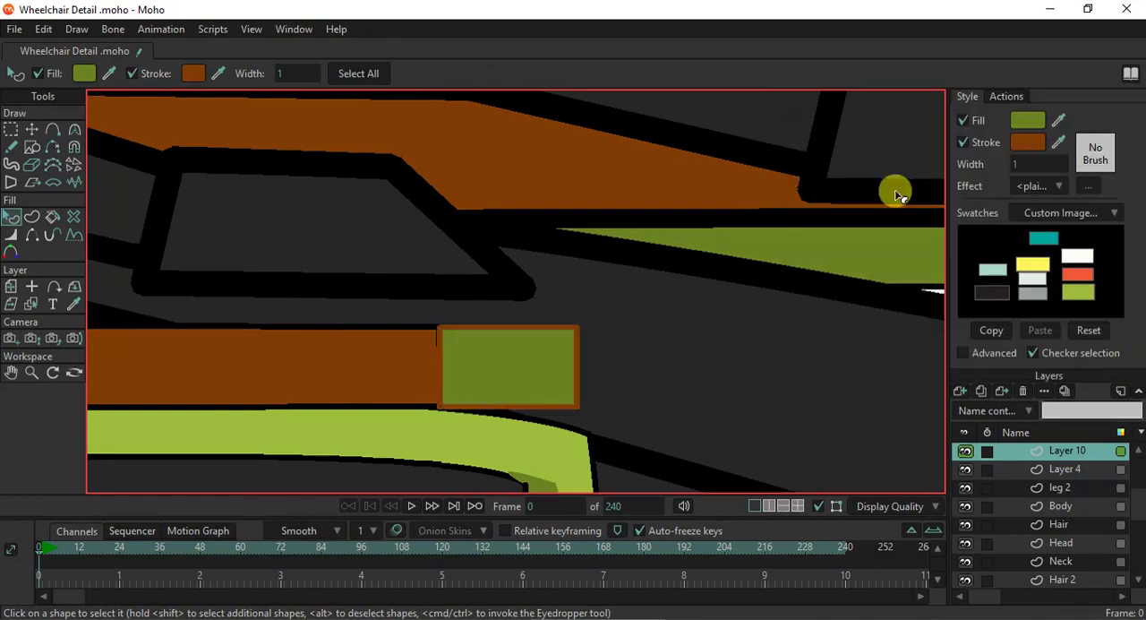
click(526, 363)
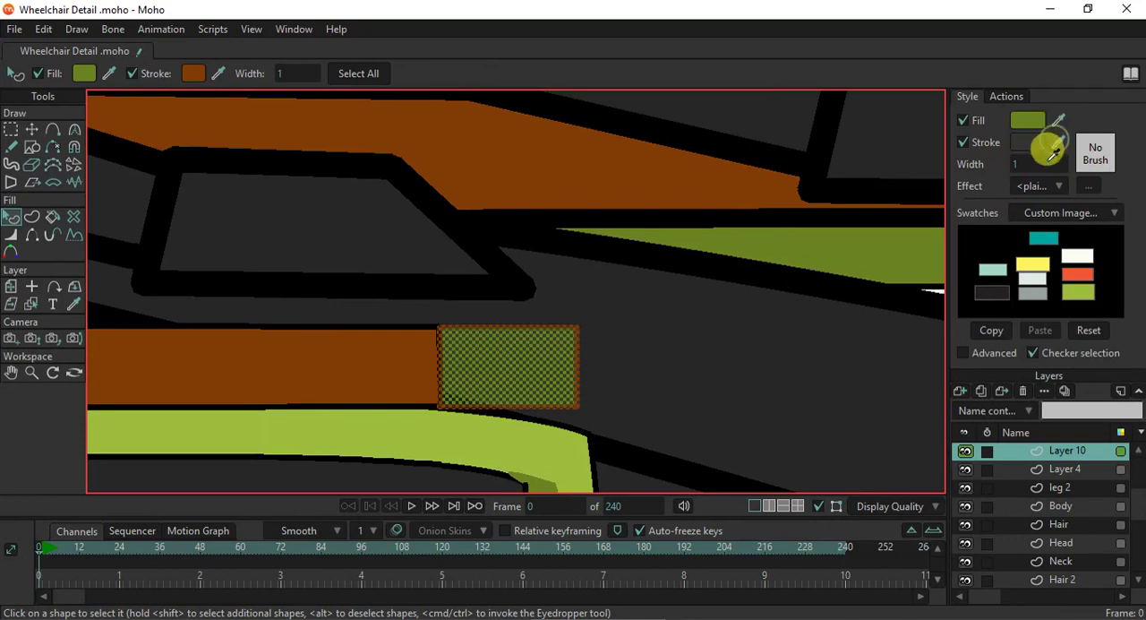
- Fill the armrest's front rectangle with dark brown 200F02, darkened from the brown sampled from the pad
click(1026, 119)
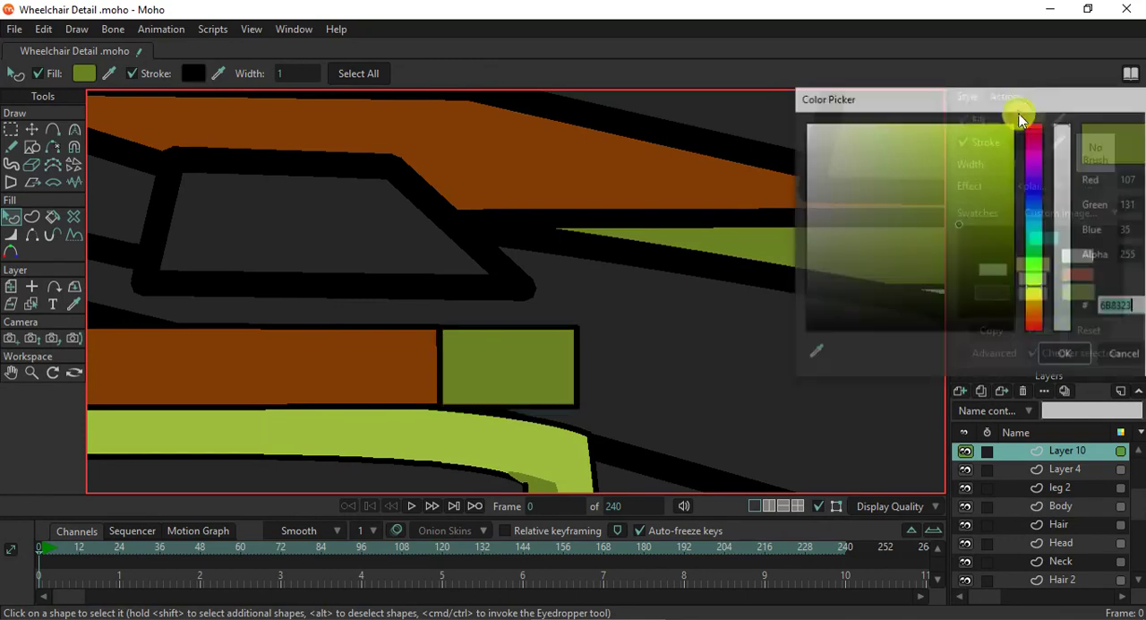
drag(959, 225, 961, 257)
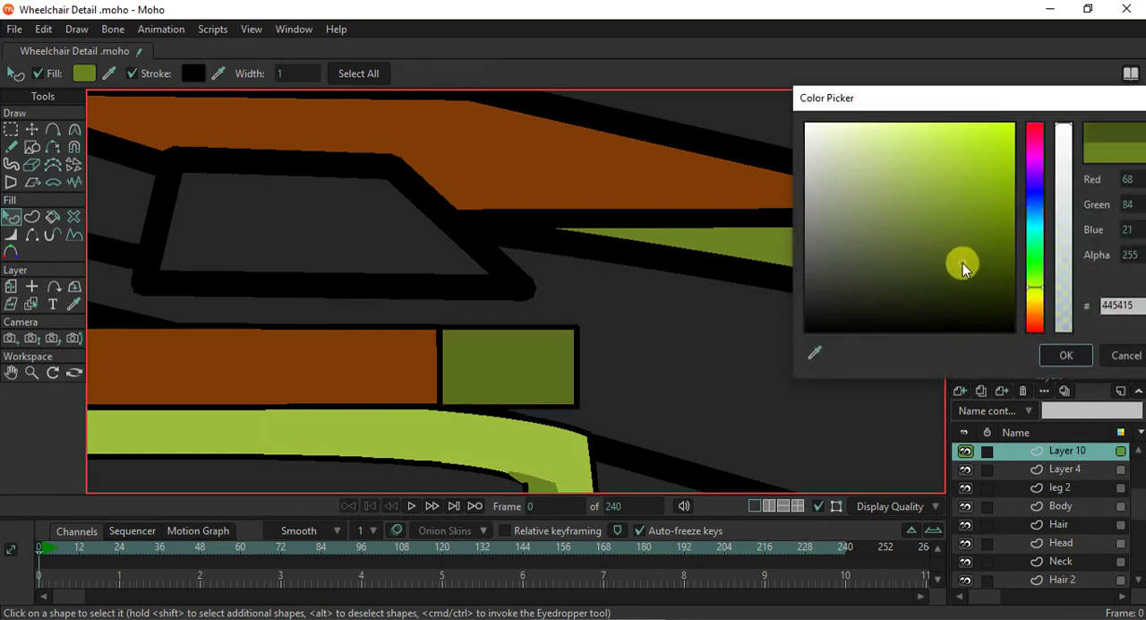
scroll(448, 388, down, 5)
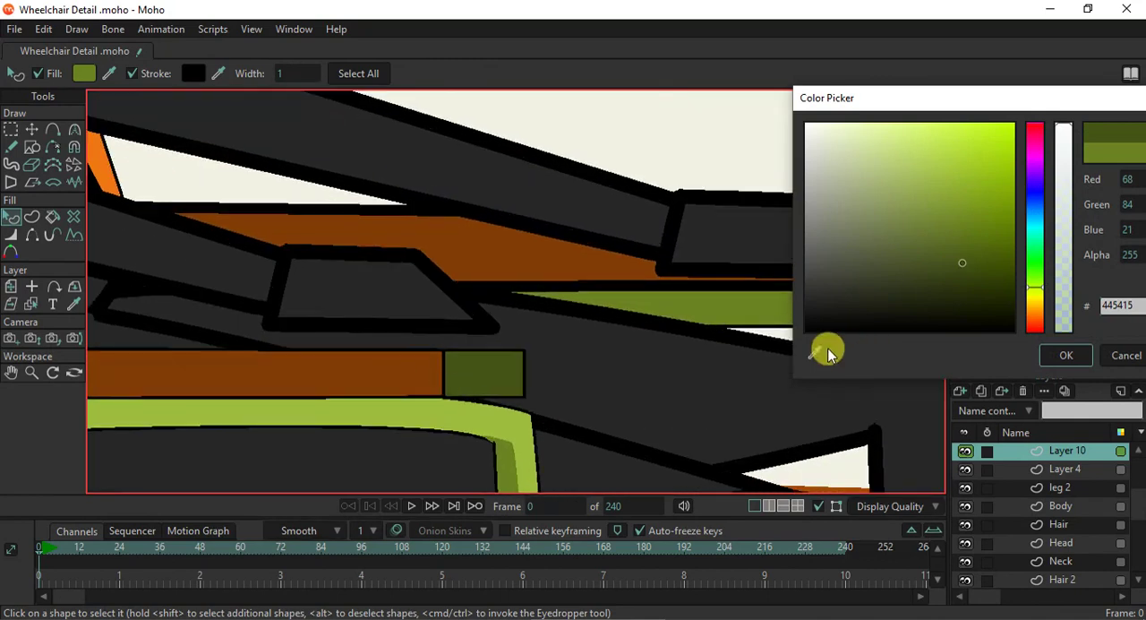
click(816, 351)
click(387, 355)
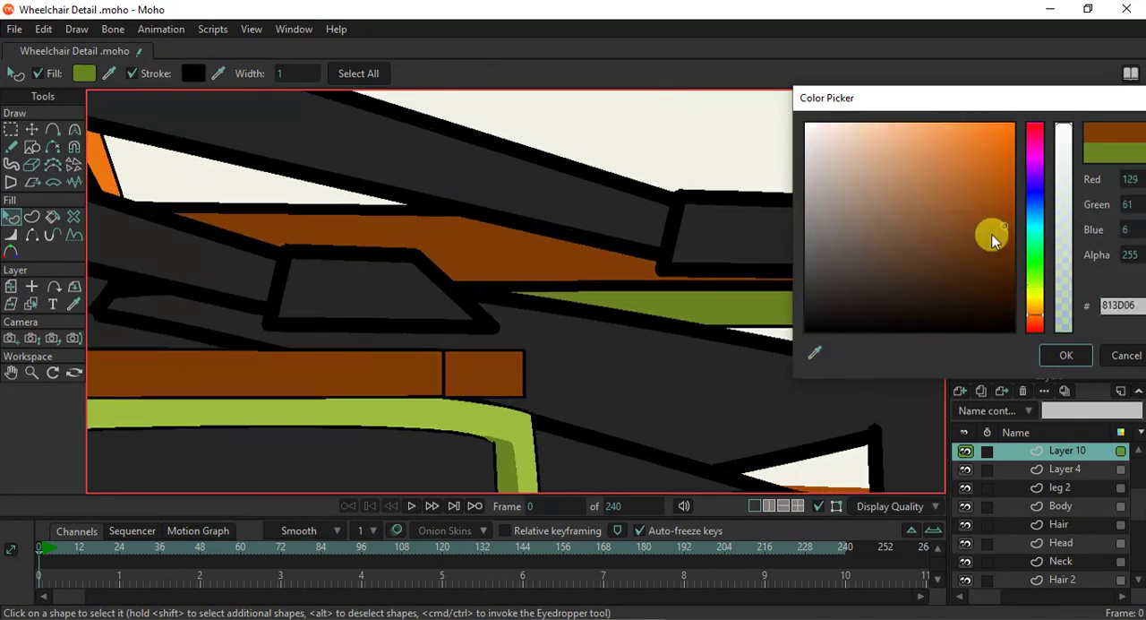
drag(1004, 226, 1005, 308)
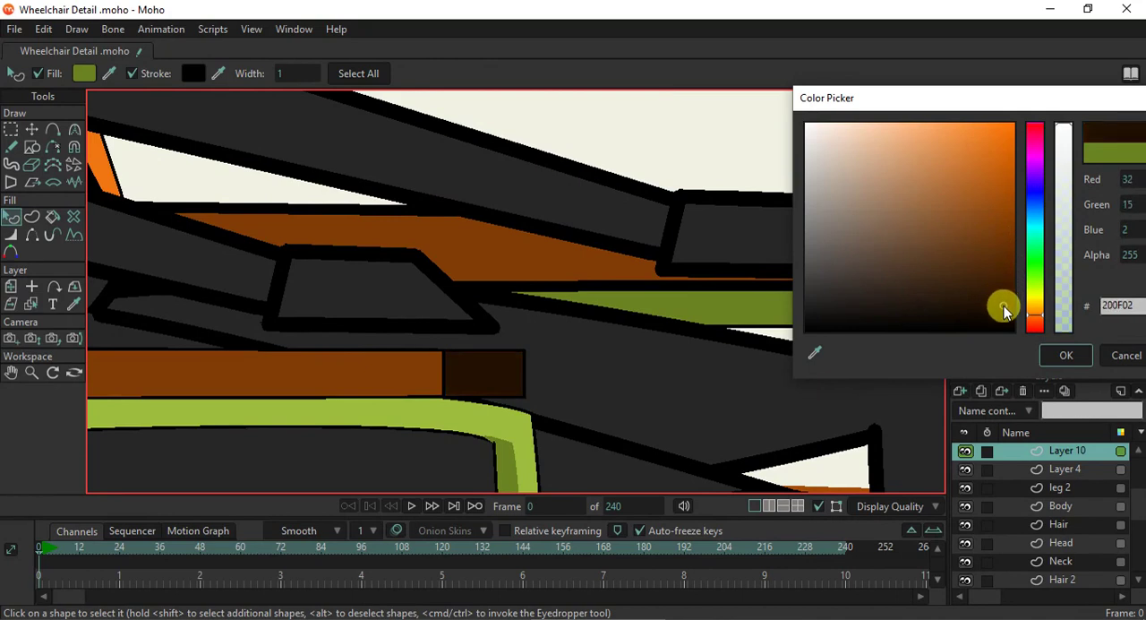
click(1064, 356)
- Turn off sharp corners, add a point midway along the dark front piece's outer edge and pull it outward into a rounded end
scroll(600, 376, down, 5)
scroll(583, 446, up, 5)
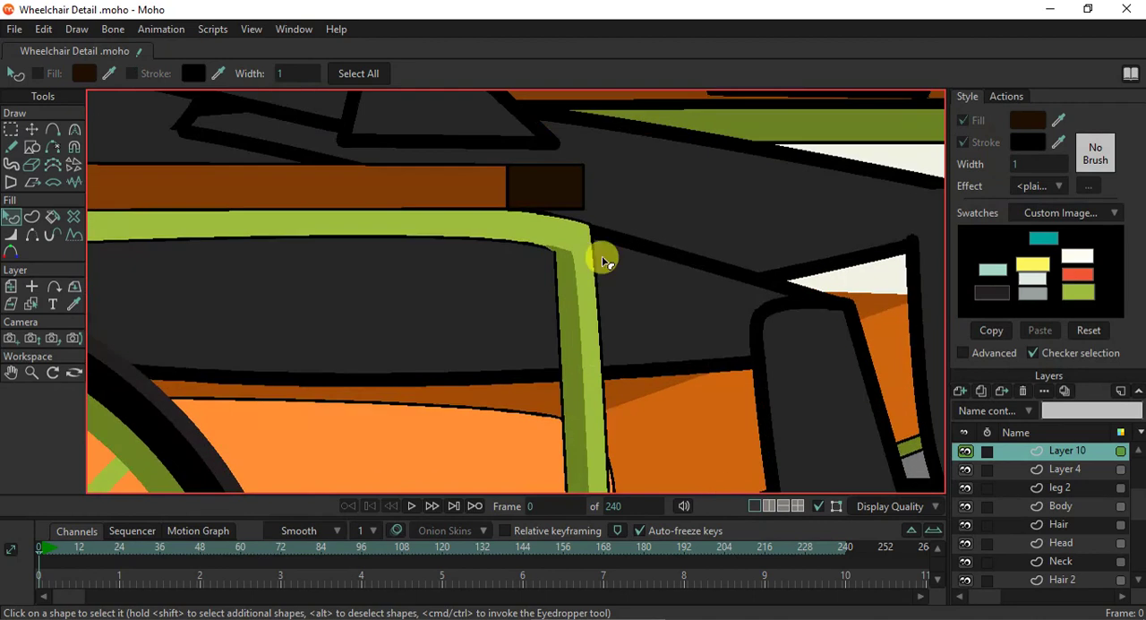
scroll(581, 178, up, 2)
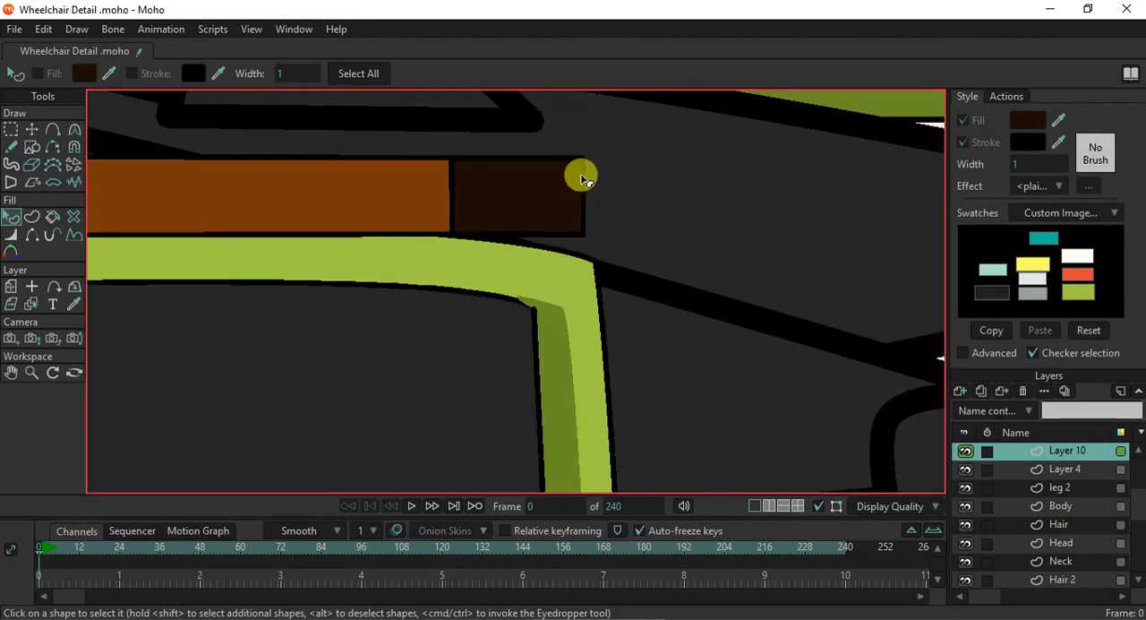
scroll(581, 177, up, 2)
drag(582, 177, 579, 224)
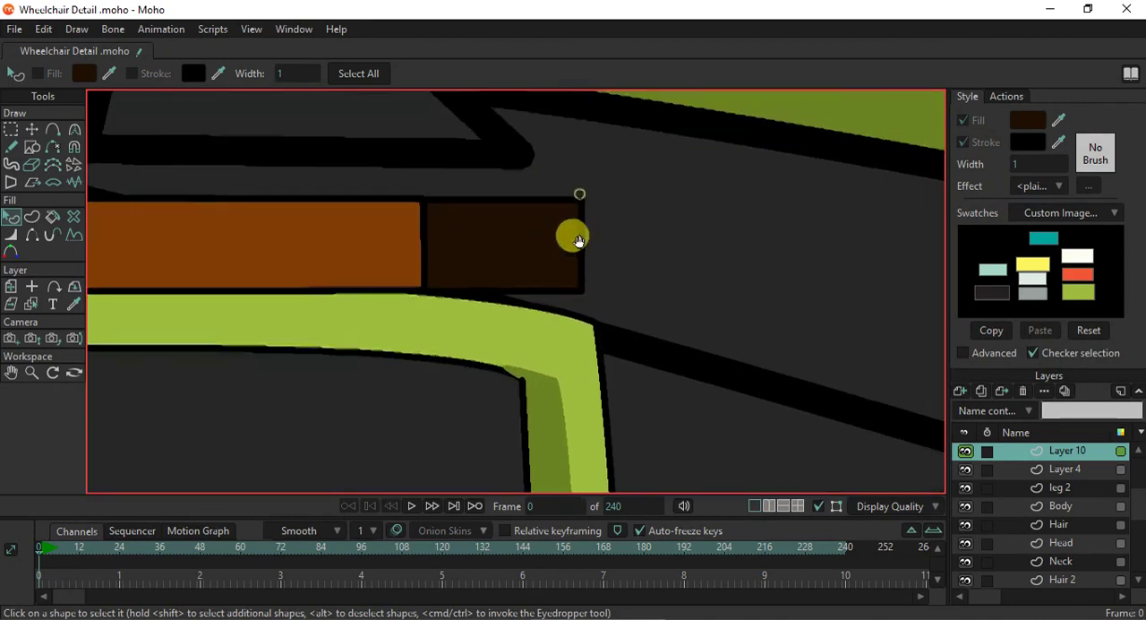
click(55, 133)
click(583, 247)
click(369, 75)
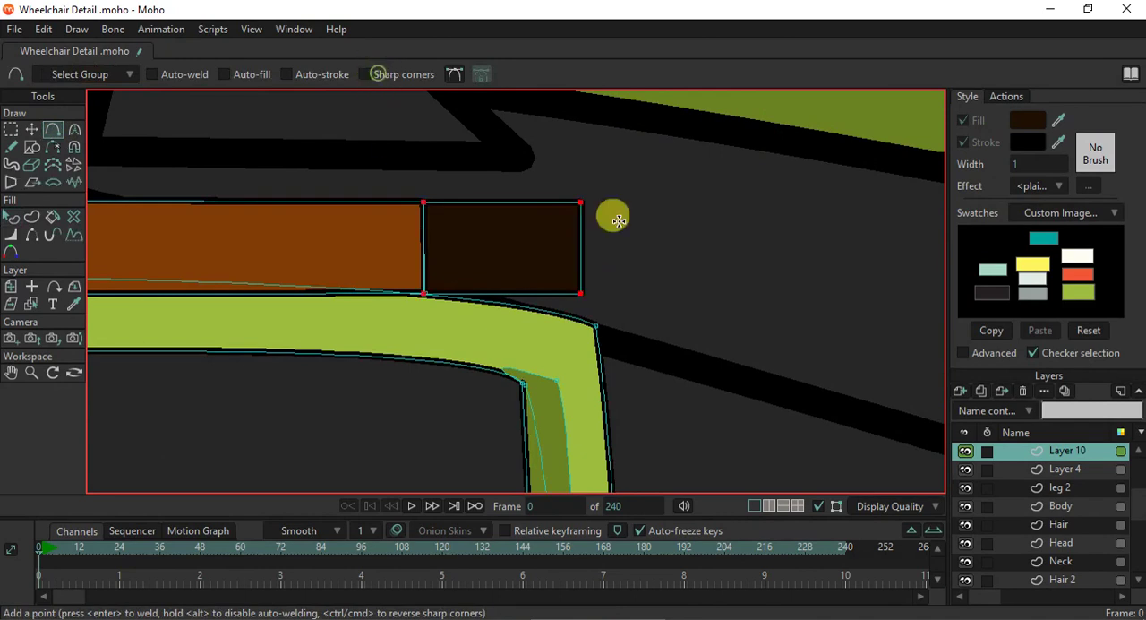
click(579, 246)
scroll(440, 252, up, 1)
scroll(440, 252, up, 1)
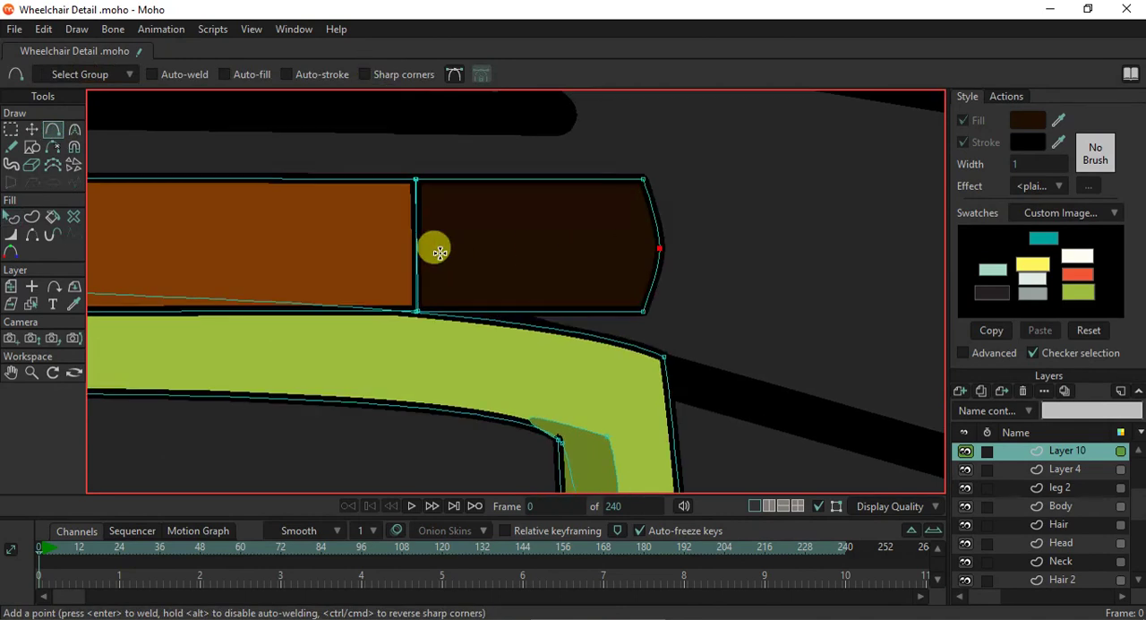
- Bow the dark tip's inner edge backward into the near armrest pad to match its rounded front
drag(414, 244, 379, 246)
scroll(481, 308, down, 2)
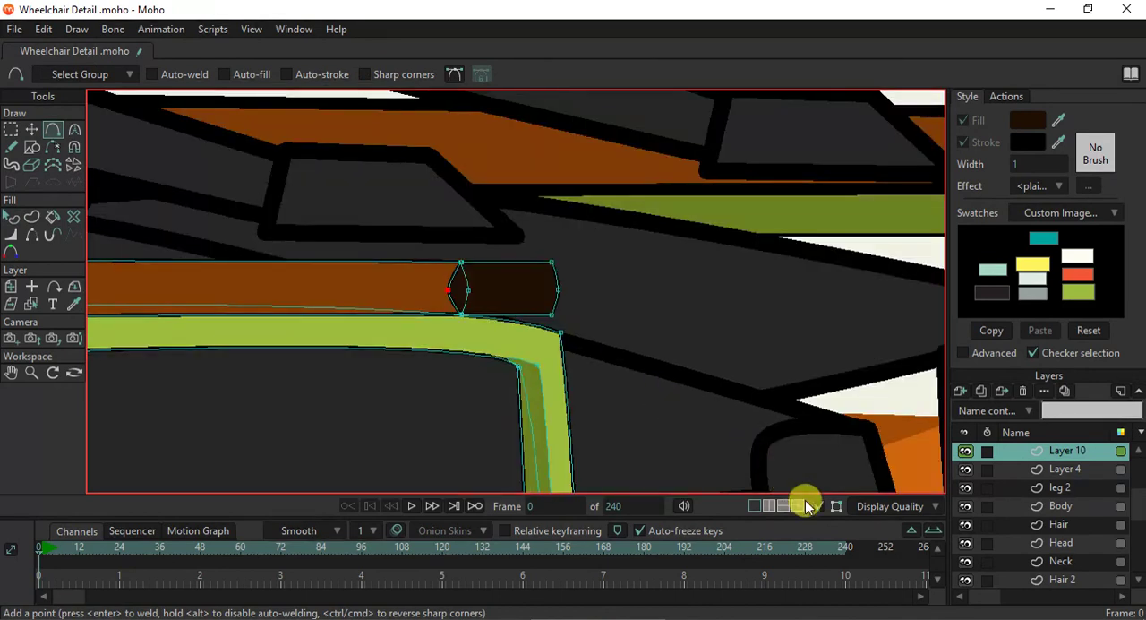
scroll(607, 351, down, 4)
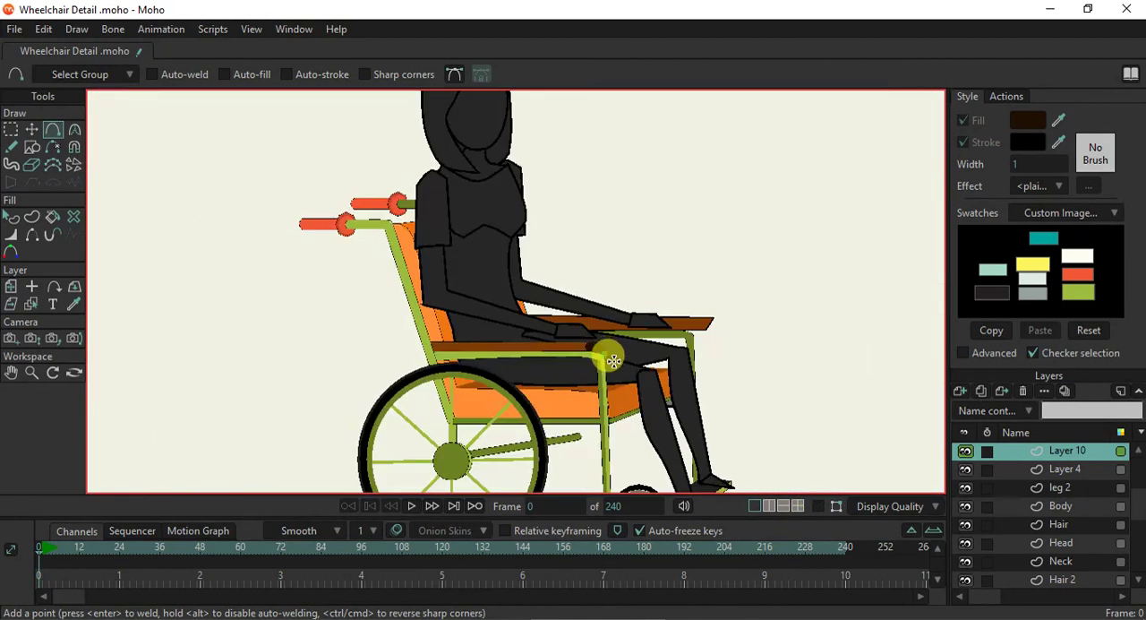
- Render the current frame to check the near armrest's rounded tip, and close the render
scroll(613, 361, up, 1)
key(ctrl+r)
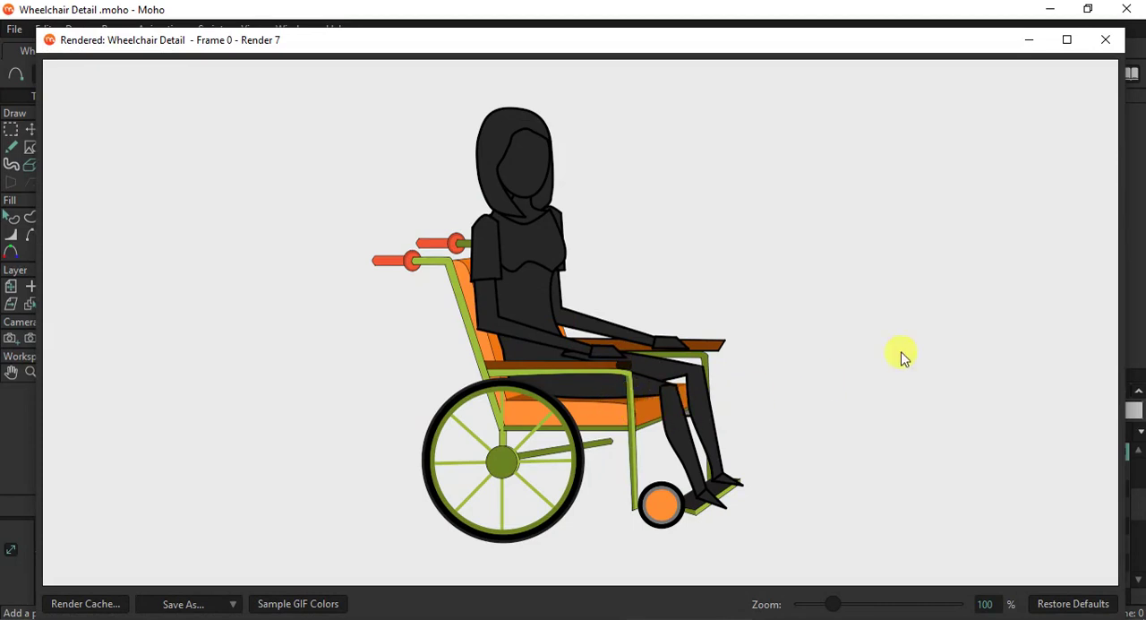
click(1101, 52)
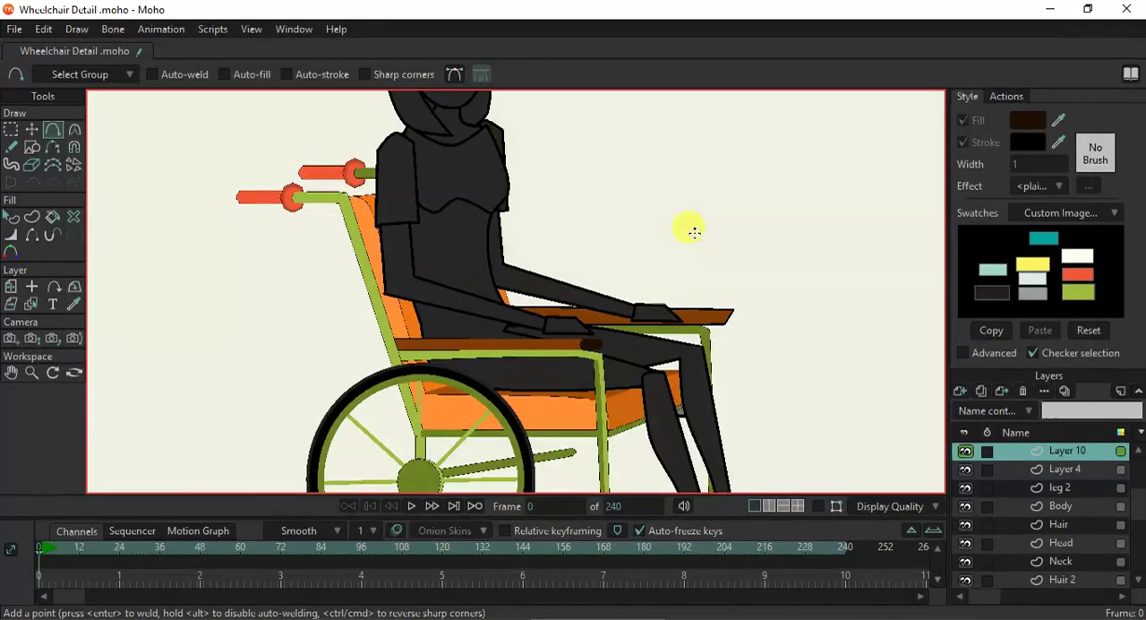
scroll(664, 335, up, 3)
scroll(664, 335, down, 3)
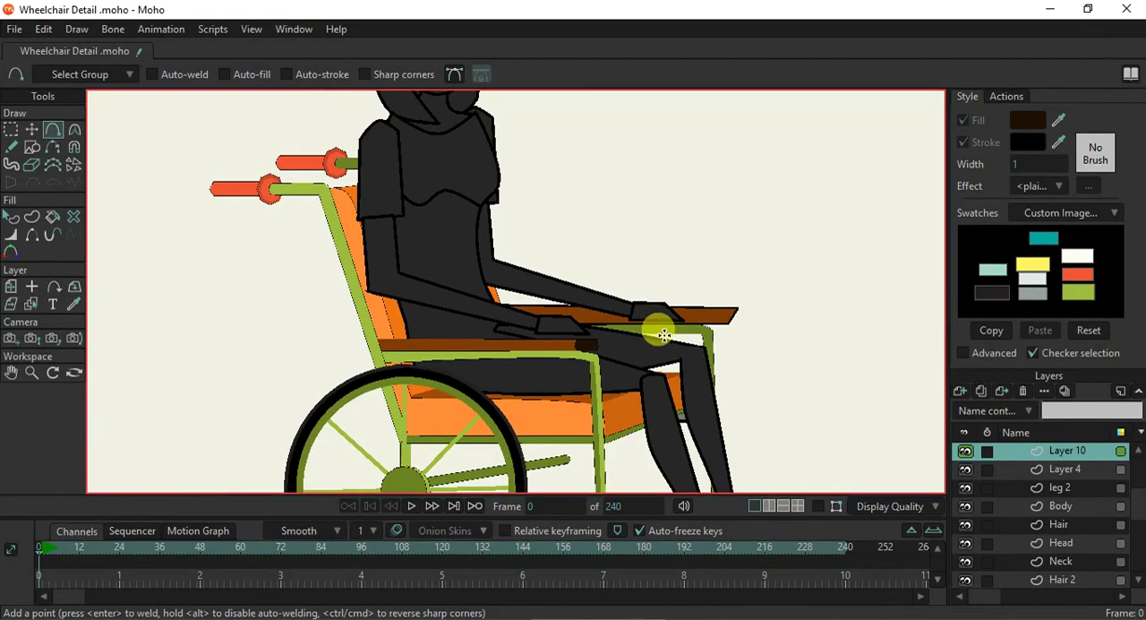
- Select the near armrest pad together with its dark rounded tip and copy them
click(32, 303)
click(583, 341)
scroll(578, 333, up, 3)
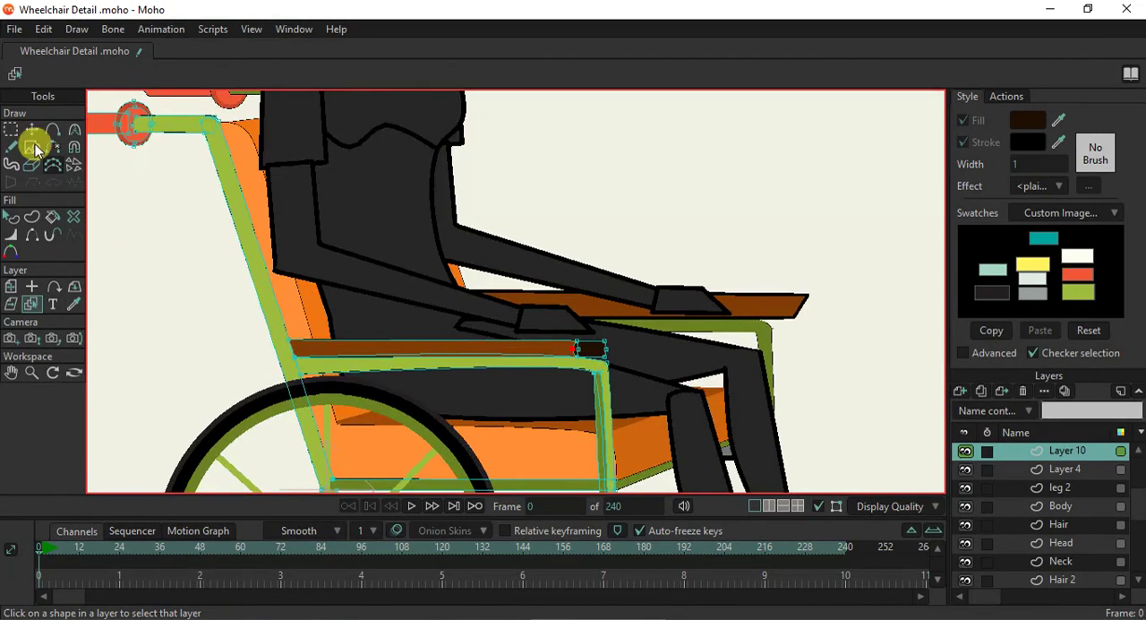
click(33, 134)
scroll(591, 349, up, 2)
drag(576, 350, 583, 351)
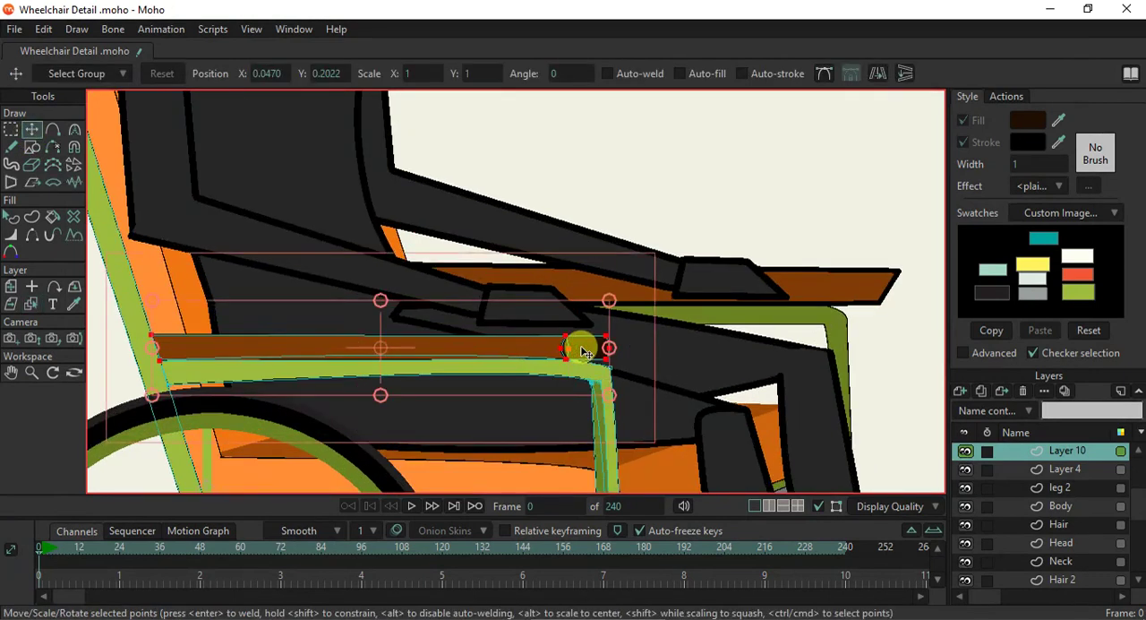
- Delete the old brown pad of the far armrest from Layer 2
click(32, 303)
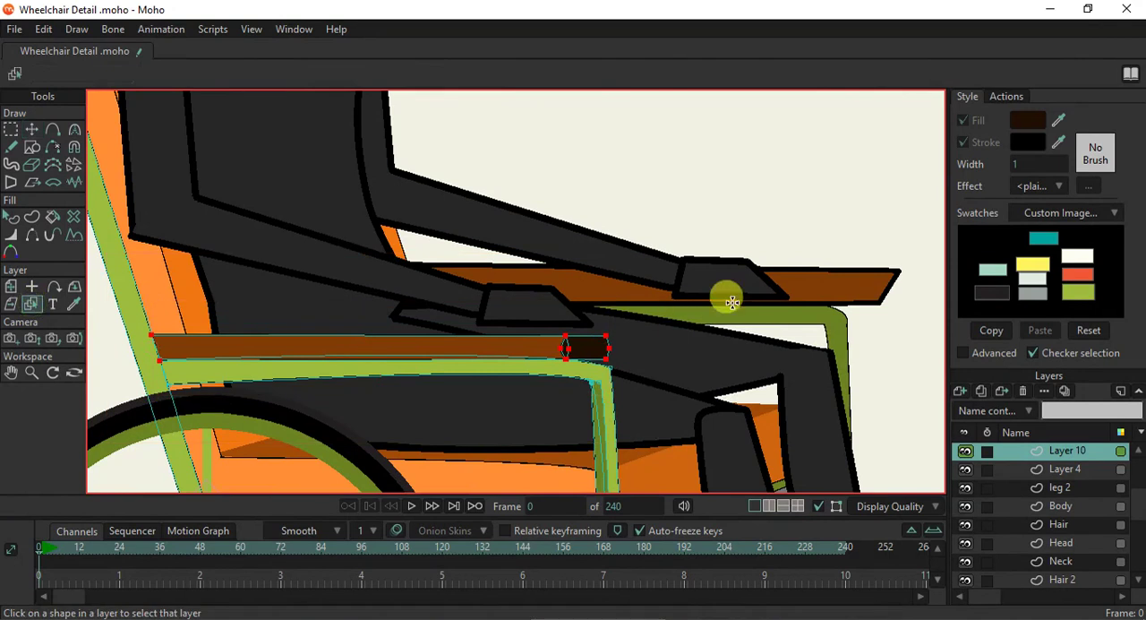
click(799, 286)
click(30, 132)
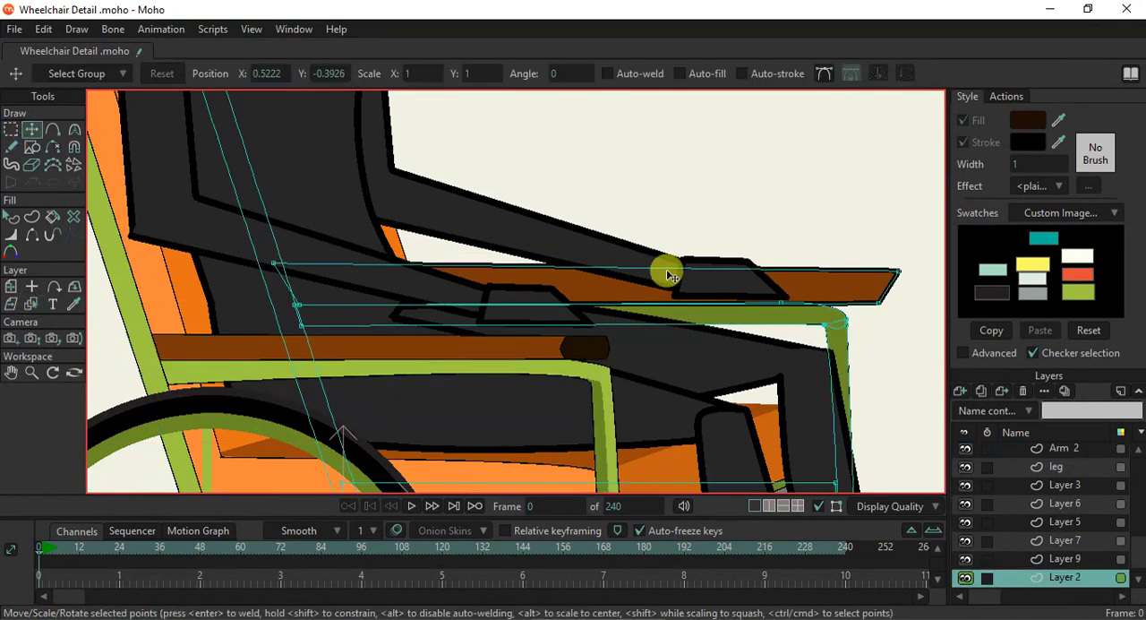
scroll(666, 267, down, 3)
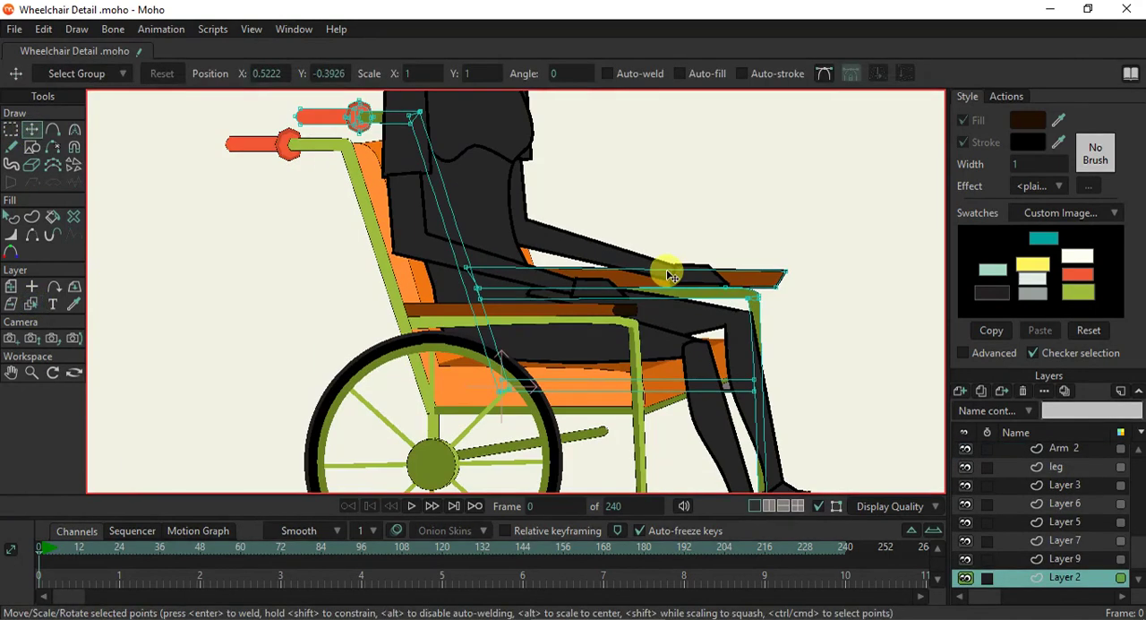
double_click(761, 282)
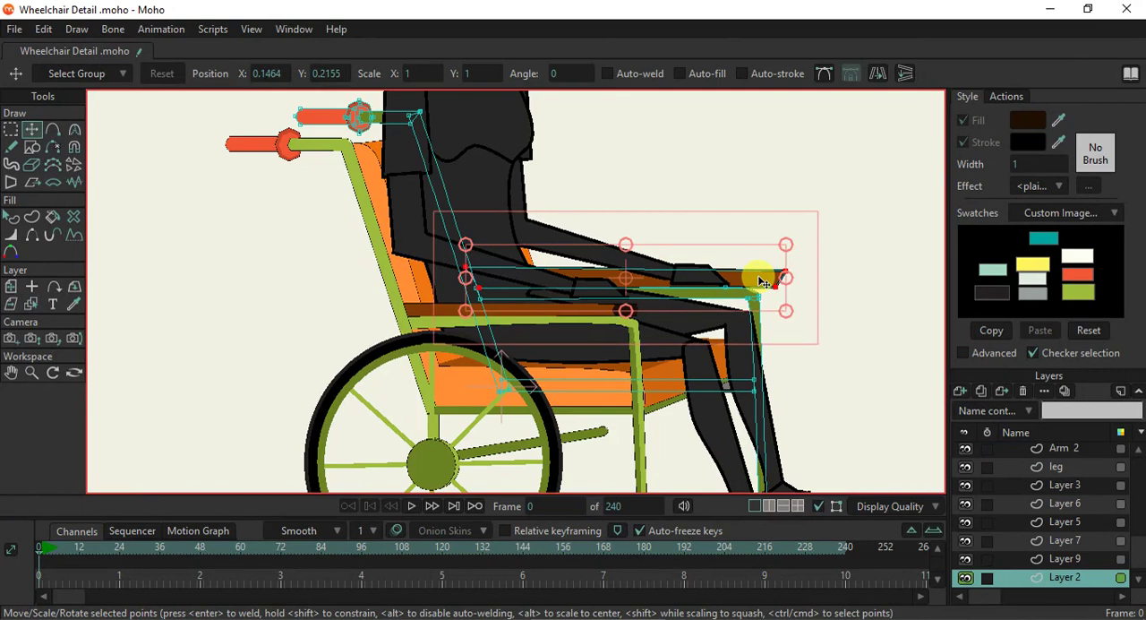
key(Delete)
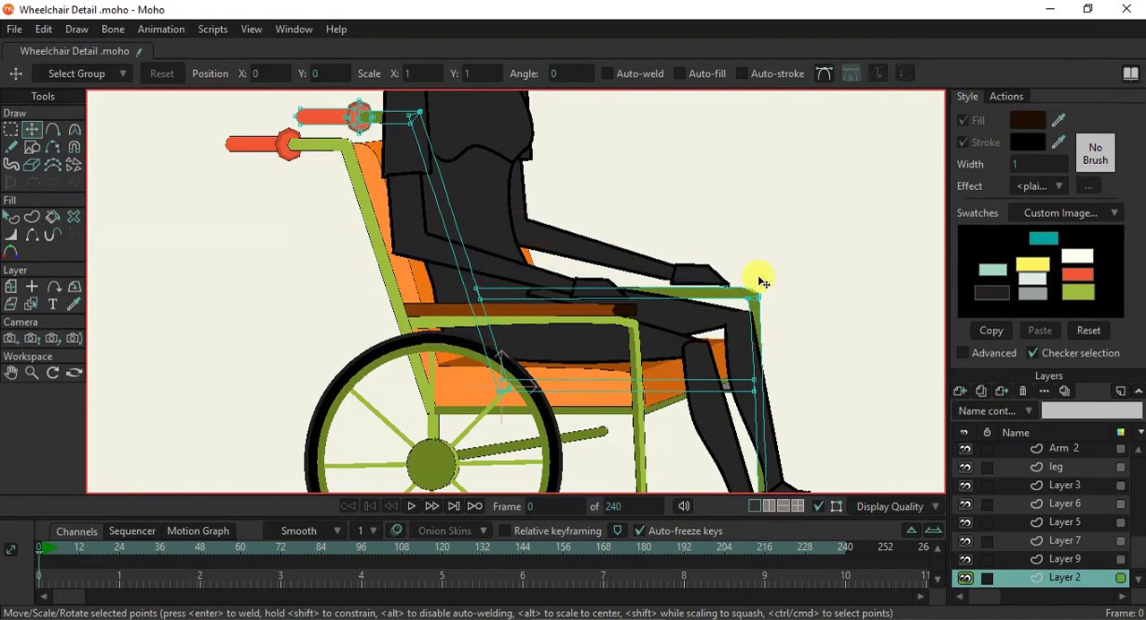
- Paste the copied armrest into Layer 2 and move it horizontally forward onto the far frame, to X about 0.17
key(ctrl+z)
scroll(725, 285, up, 3)
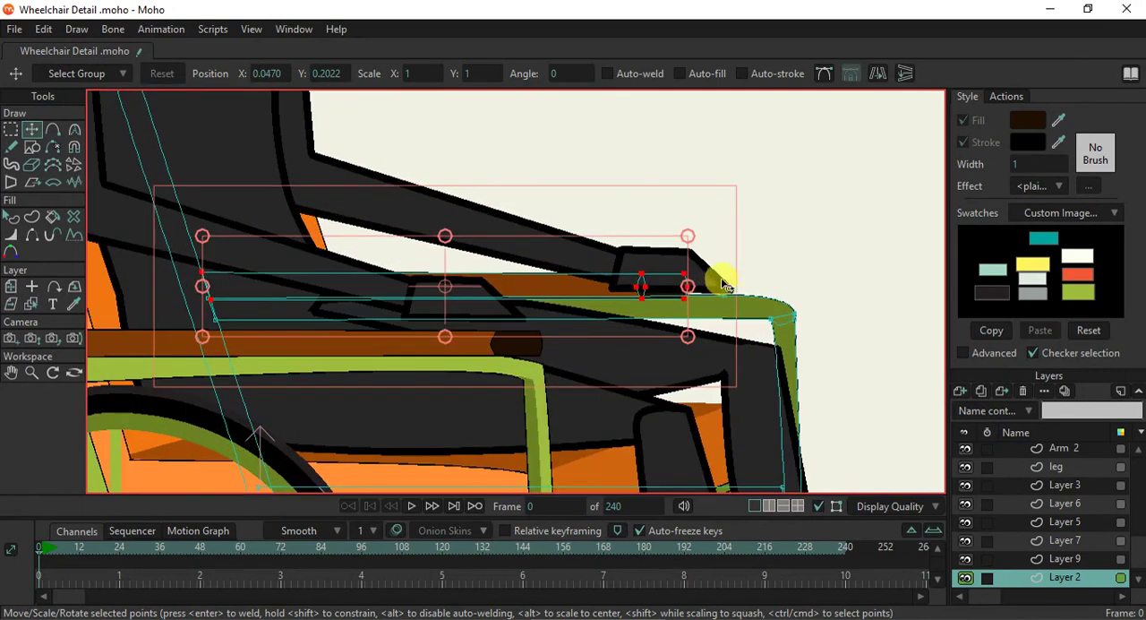
scroll(701, 293, down, 2)
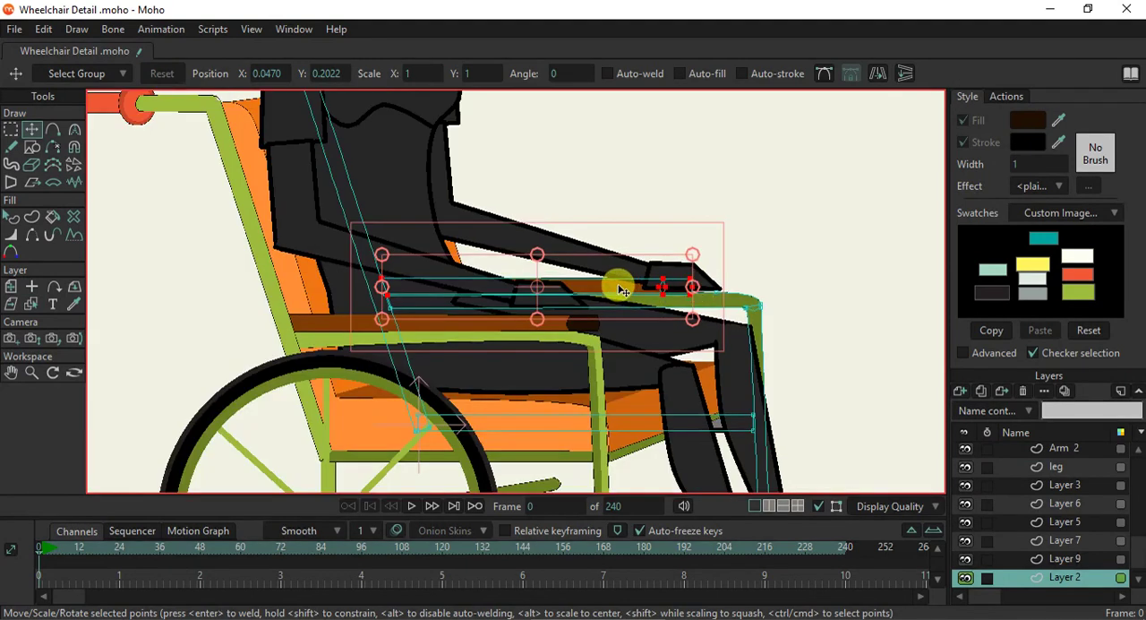
drag(638, 290, 679, 286)
click(819, 507)
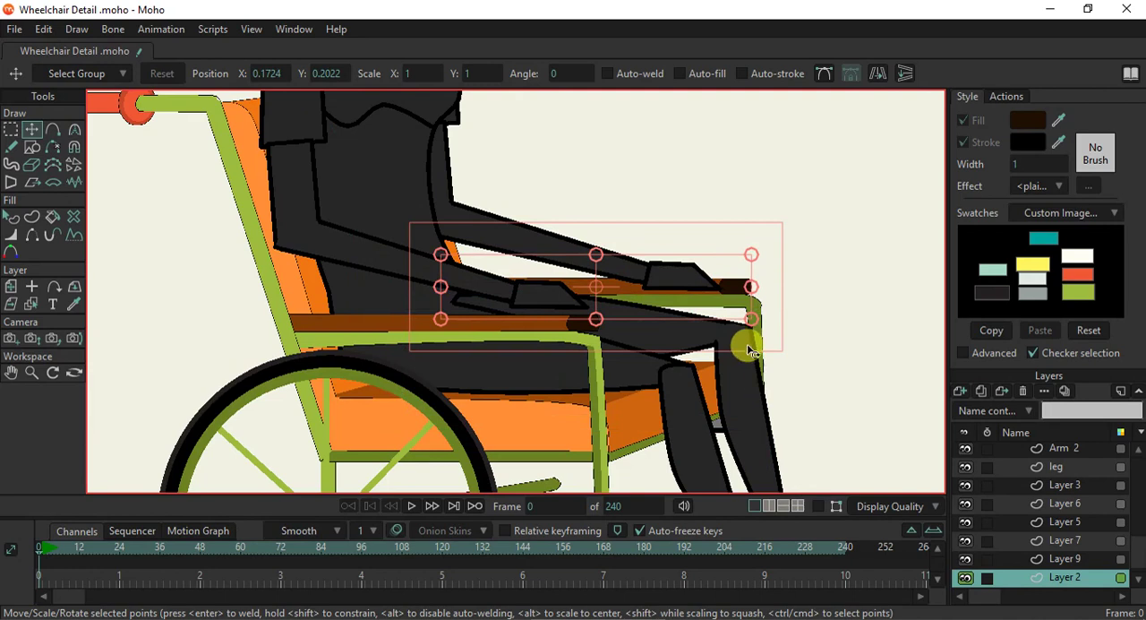
scroll(744, 349, up, 3)
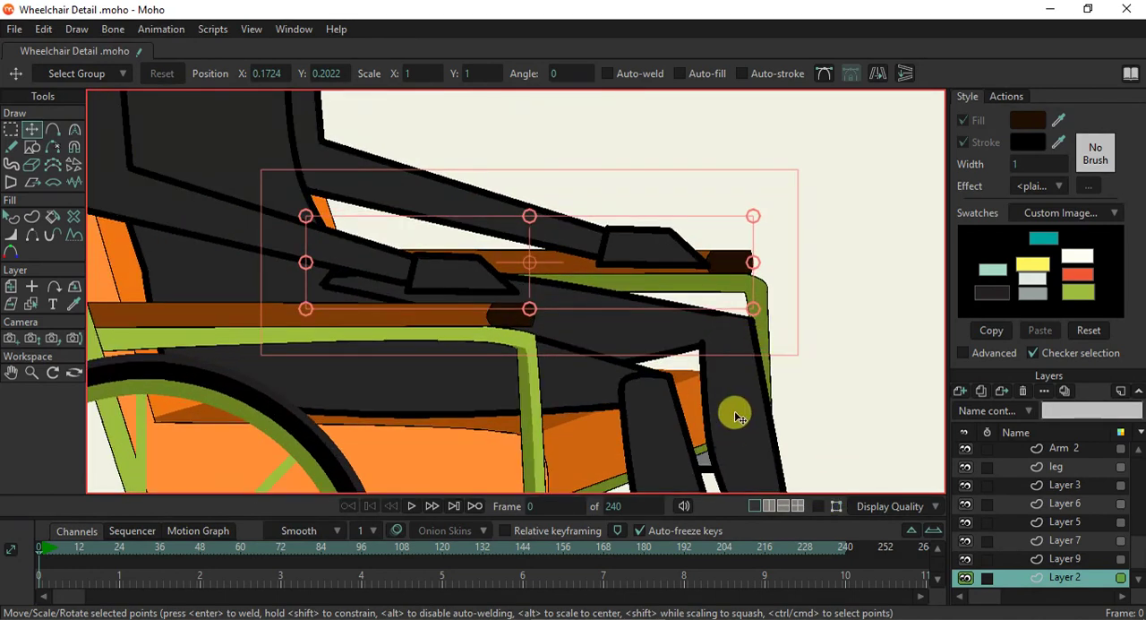
scroll(686, 340, down, 2)
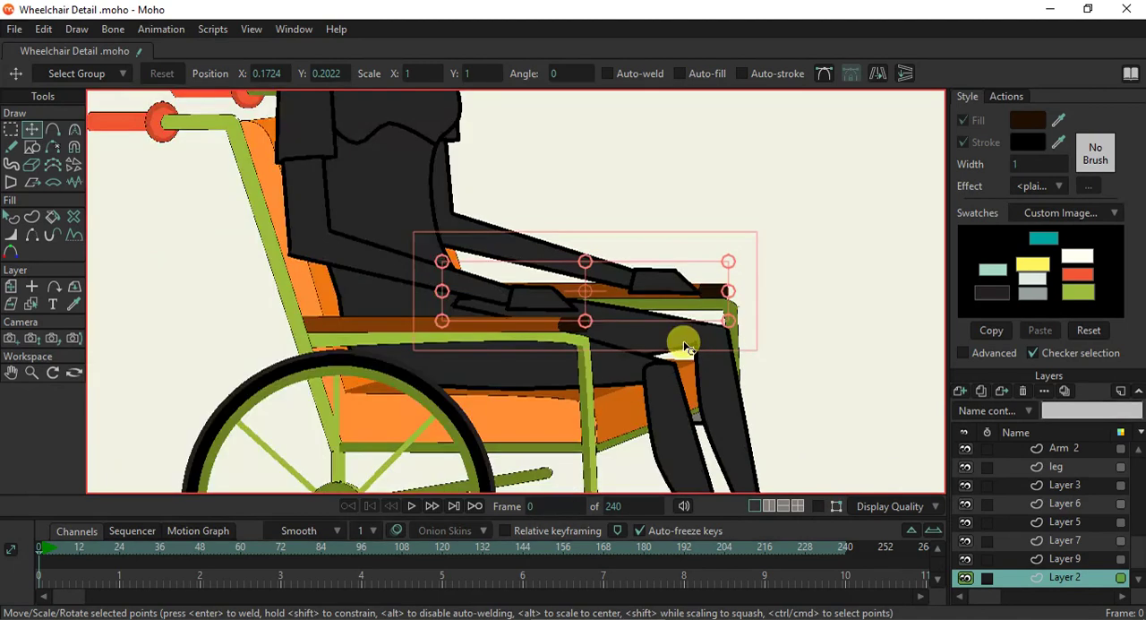
- Check the far armrest in a render and slide it farther forward past the frame's bend, to X about 0.25
key(ctrl+r)
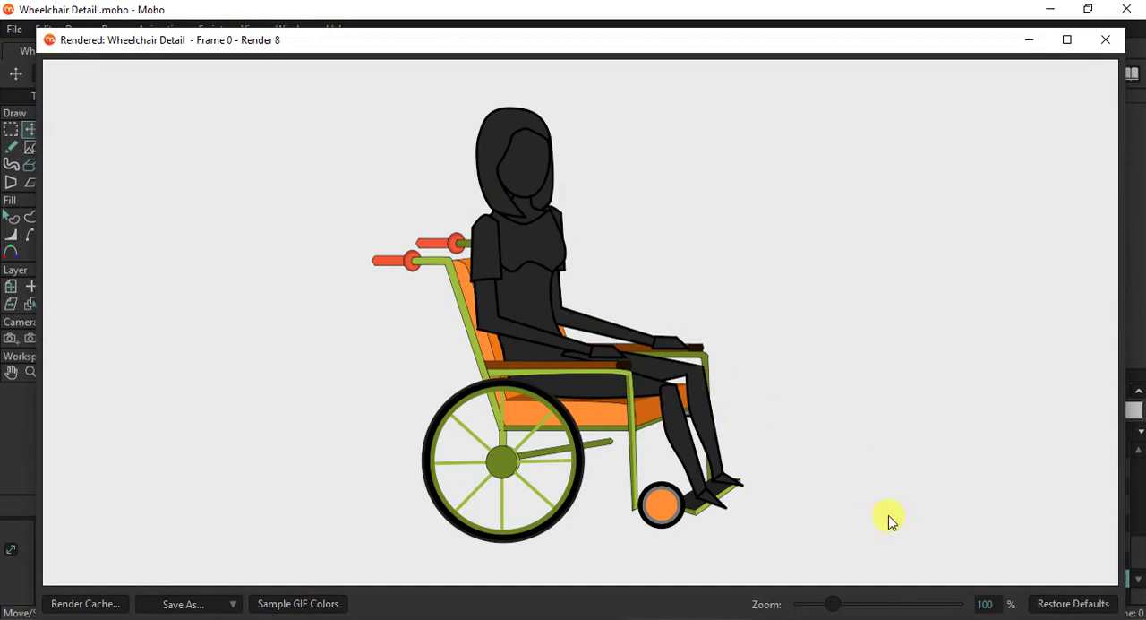
click(1105, 40)
scroll(710, 298, up, 3)
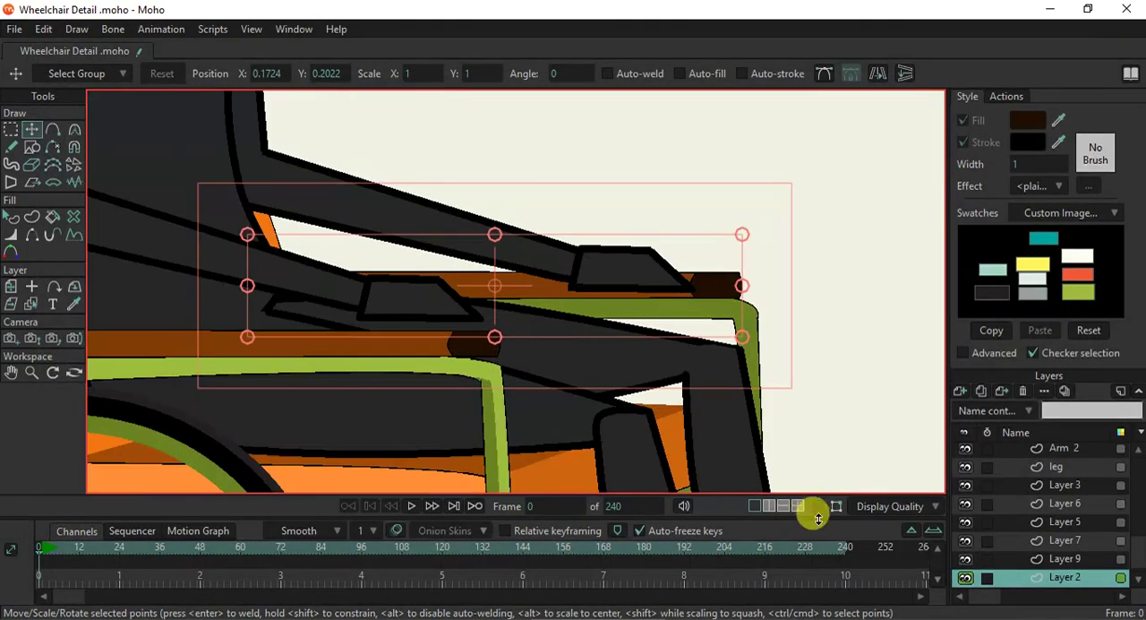
click(818, 506)
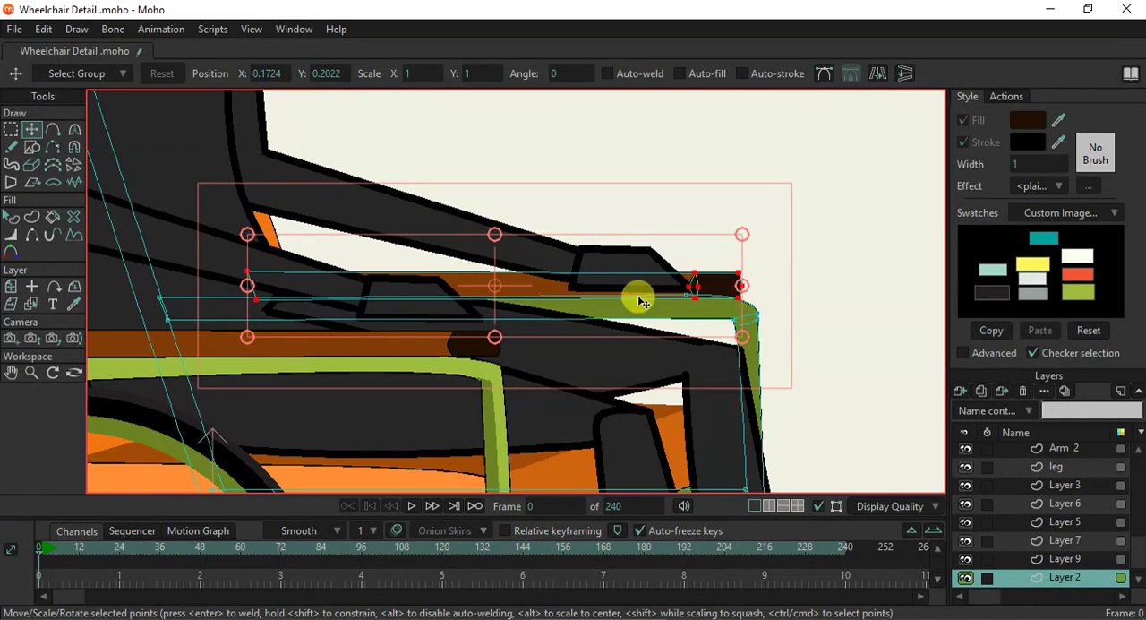
drag(633, 294, 696, 303)
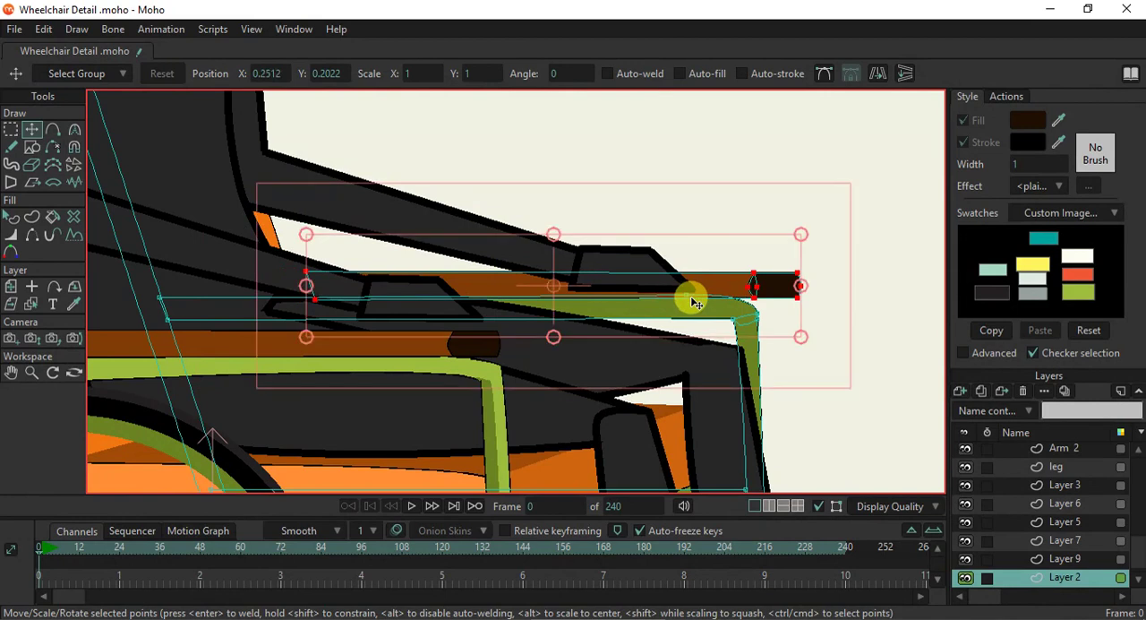
- Change the far armrest pad's fill to a darker shade of its brown
click(11, 220)
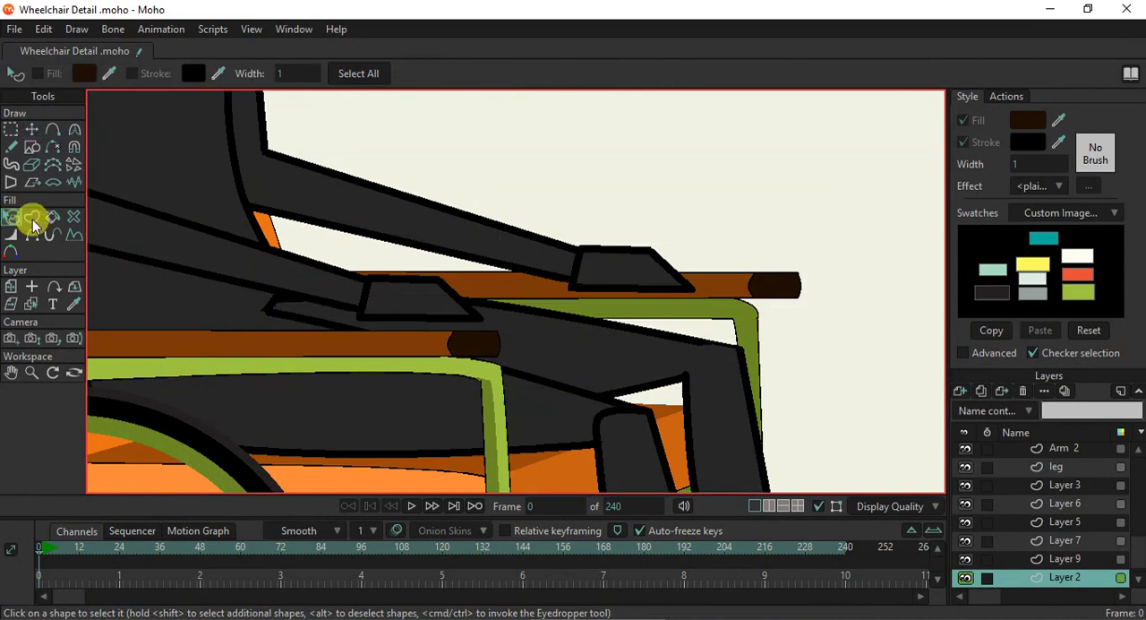
click(704, 285)
click(1028, 124)
click(1003, 242)
drag(1001, 249, 1002, 252)
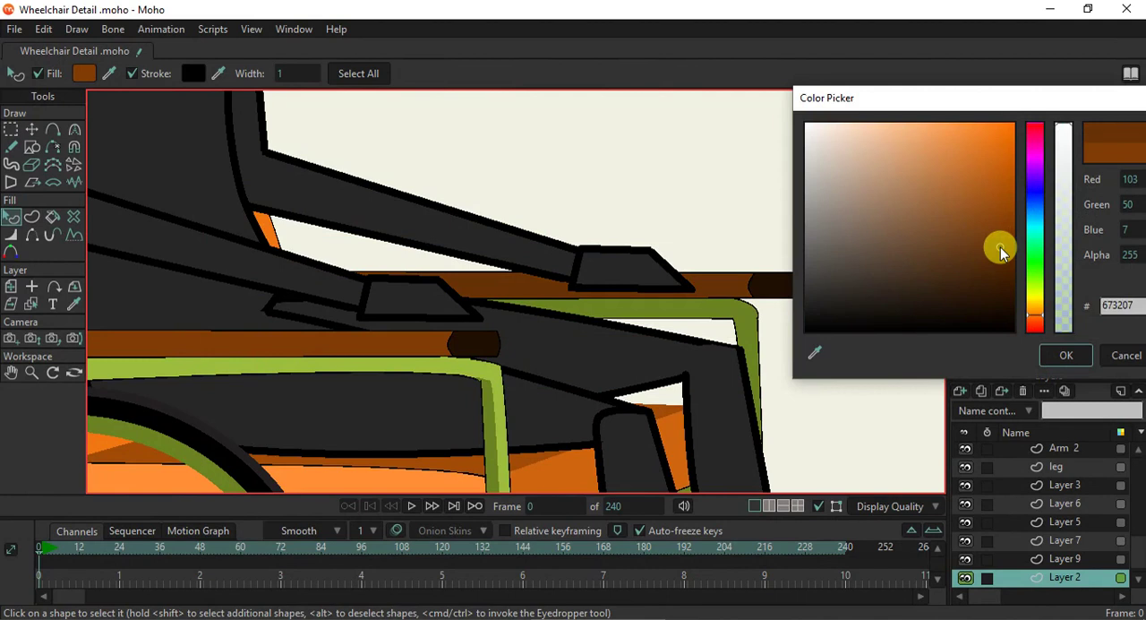
drag(1000, 251, 1000, 259)
click(1043, 357)
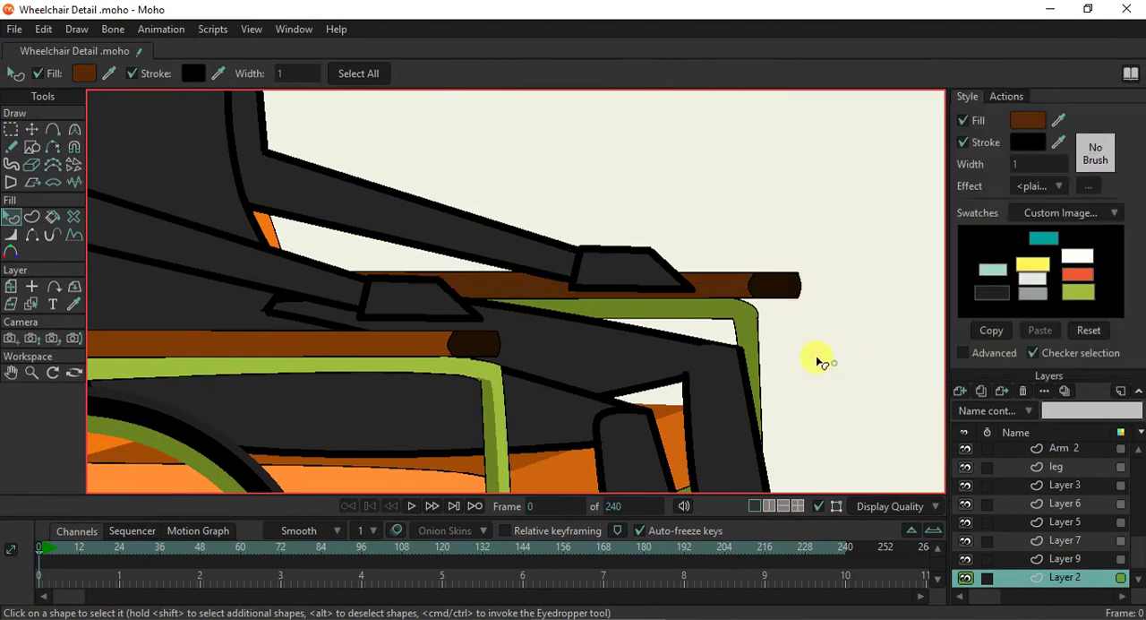
scroll(757, 318, down, 5)
scroll(772, 313, up, 5)
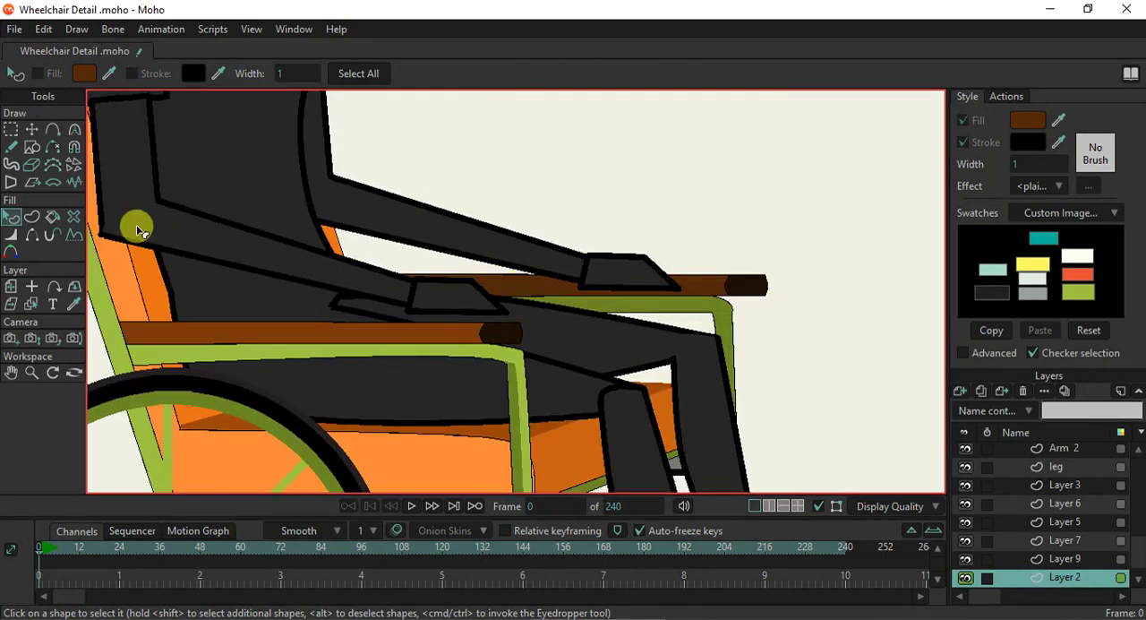
- Raise the outer end points of the far armrest's dark tip slightly to Y about 0.21, and check a render
click(14, 131)
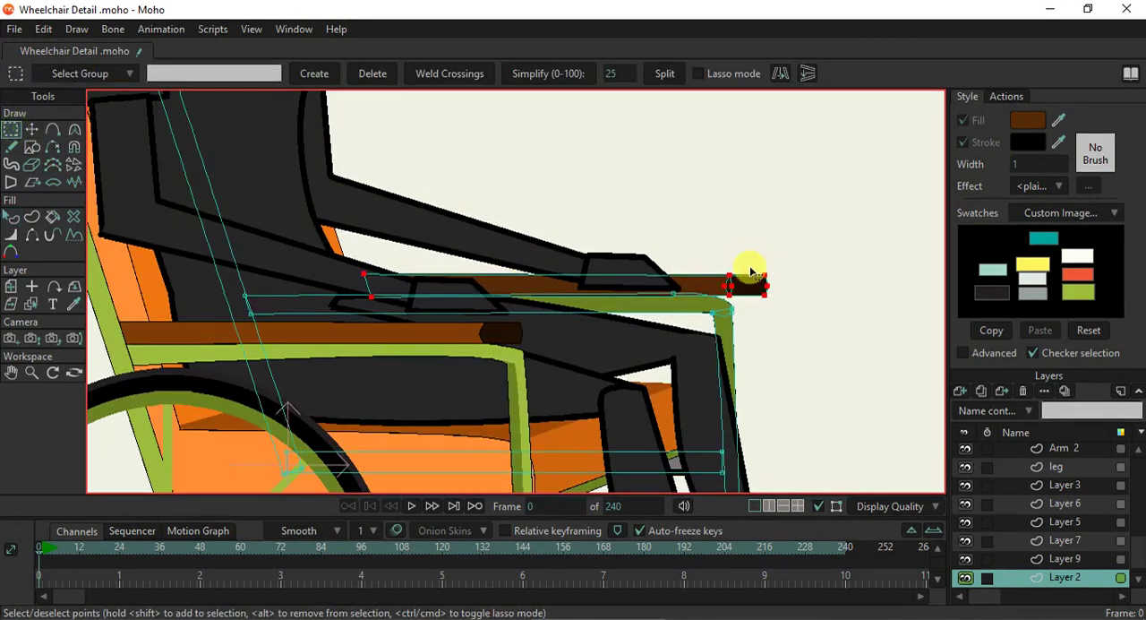
drag(780, 333, 781, 333)
click(30, 130)
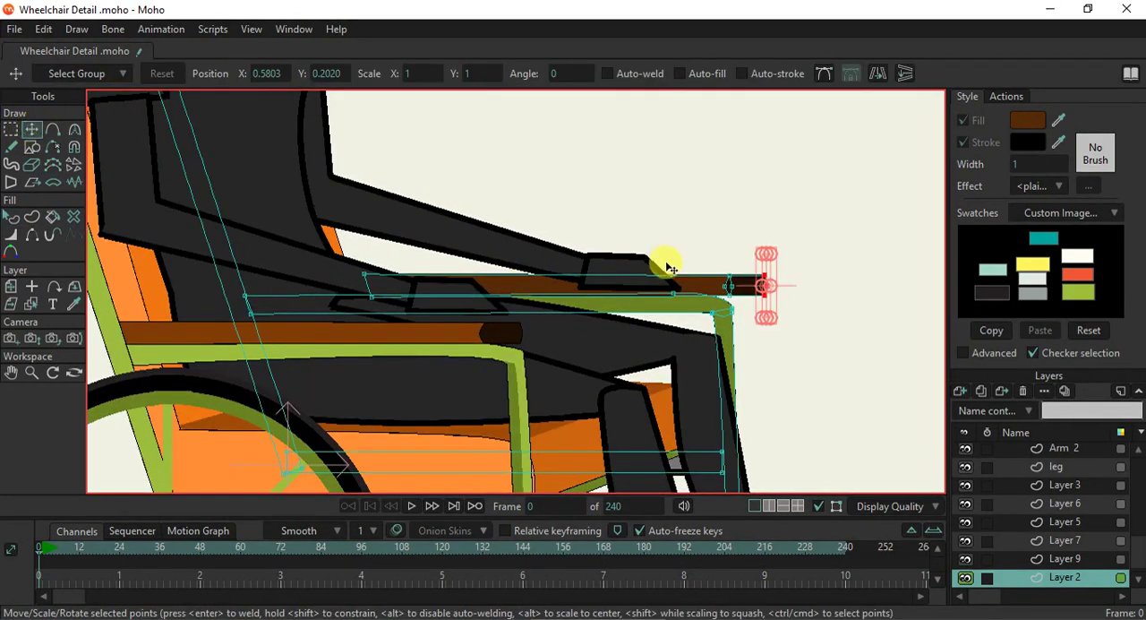
scroll(781, 307, up, 2)
click(800, 310)
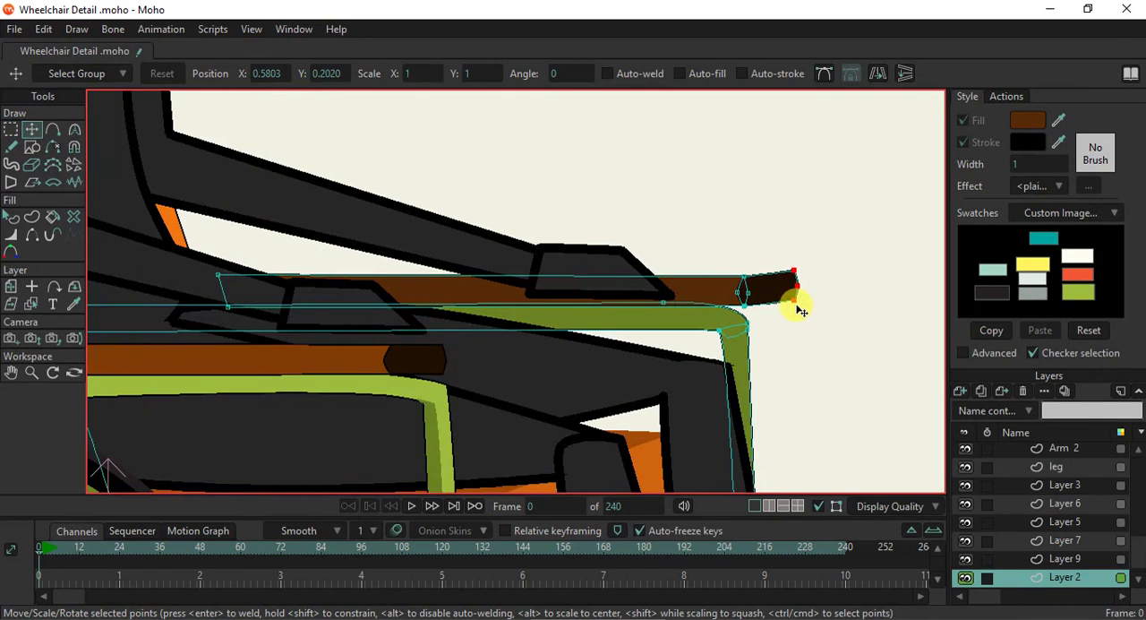
key(ctrl+r)
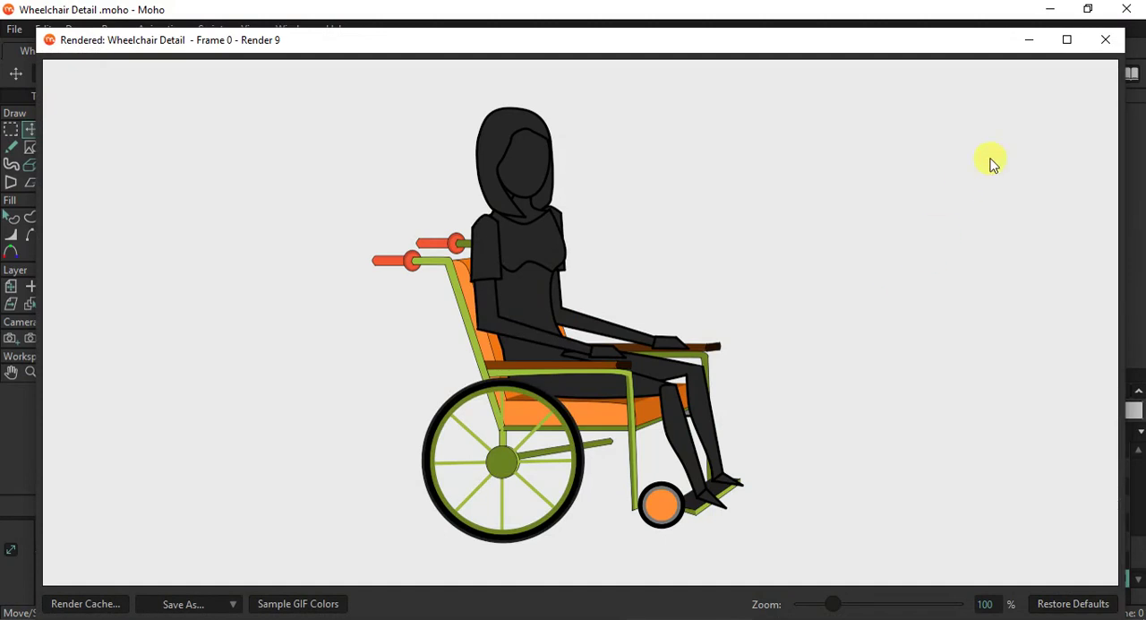
click(1107, 44)
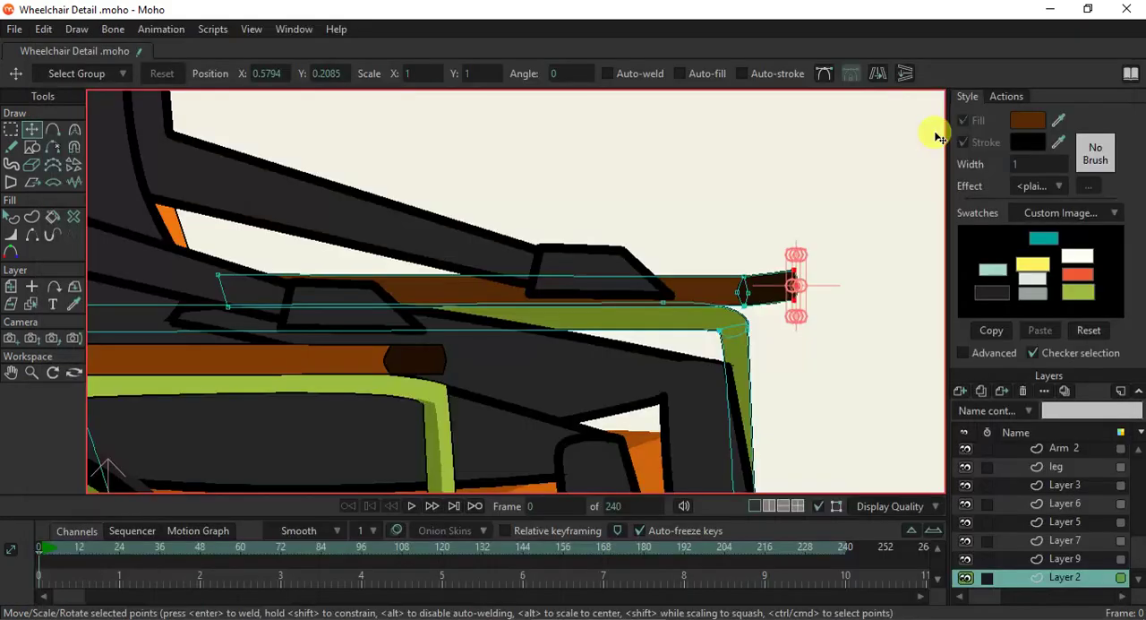
- Set the outline width of the small grey piece visible between the legs below the seat to 1
drag(647, 435, 631, 130)
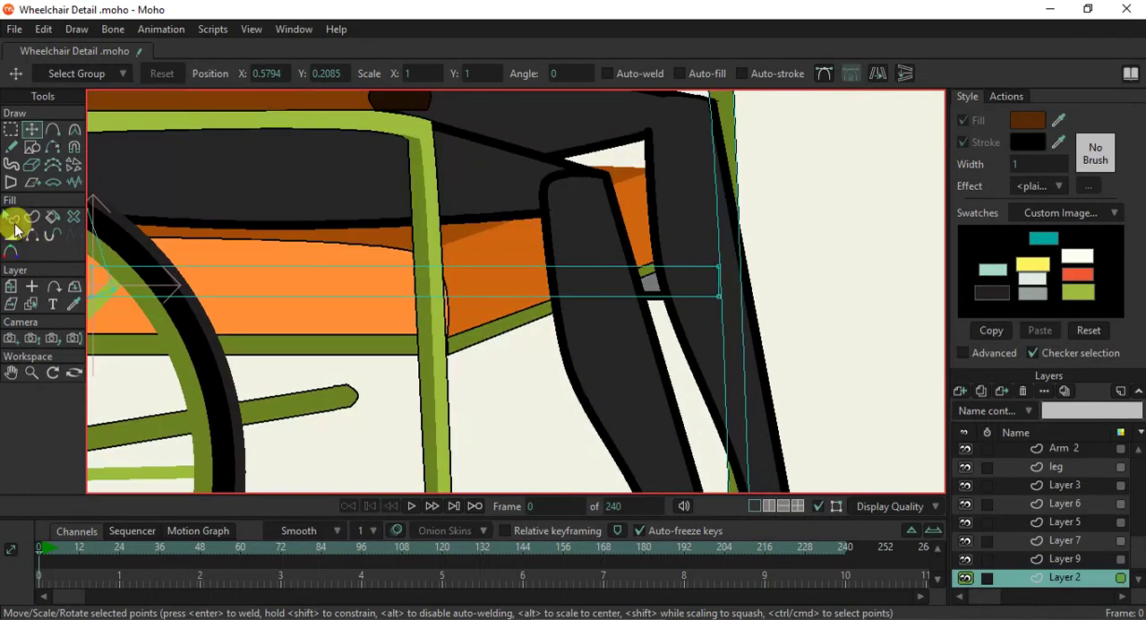
click(11, 217)
click(660, 297)
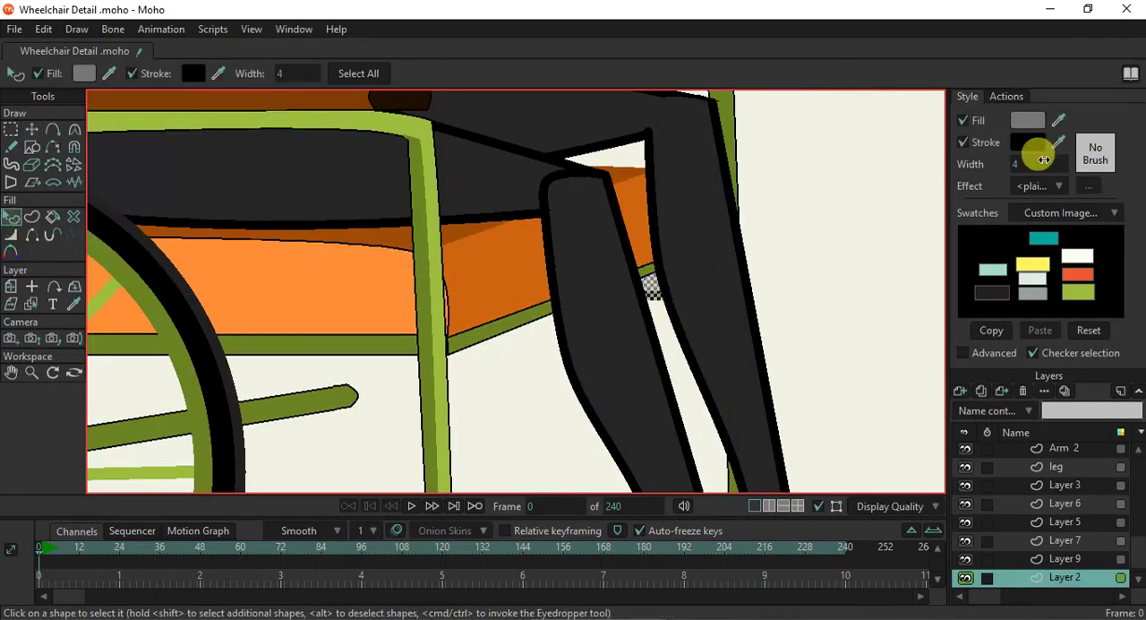
click(1039, 163)
text(1)
key(Return)
click(779, 271)
- Render the current frame to examine the whole wheelchair, close the render and look over the drawing
scroll(778, 278, down, 5)
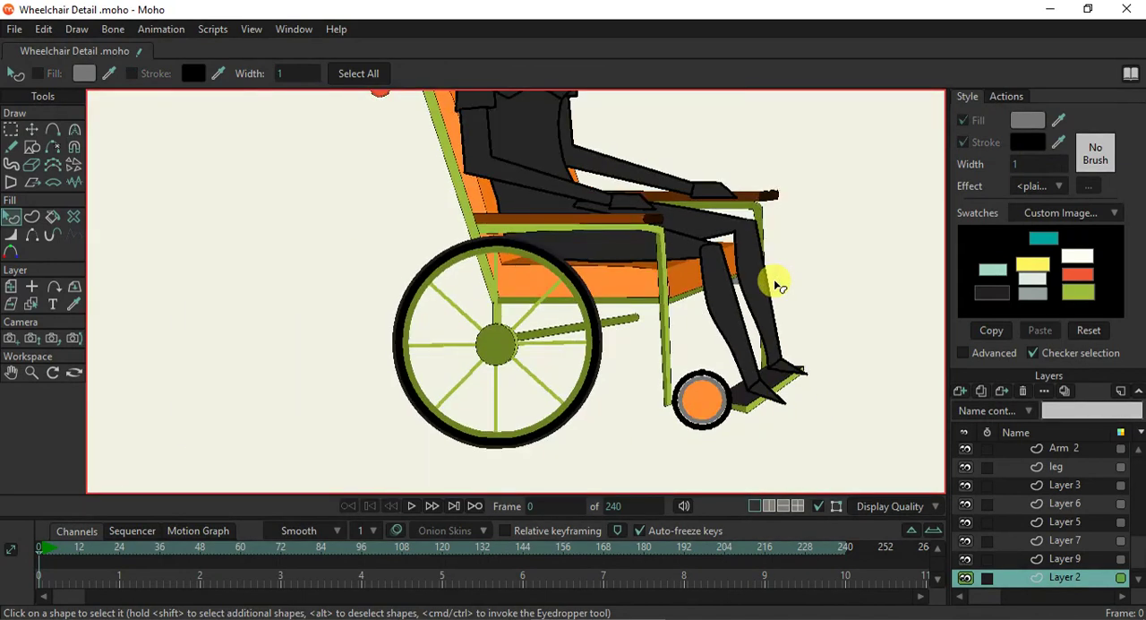
key(ctrl+r)
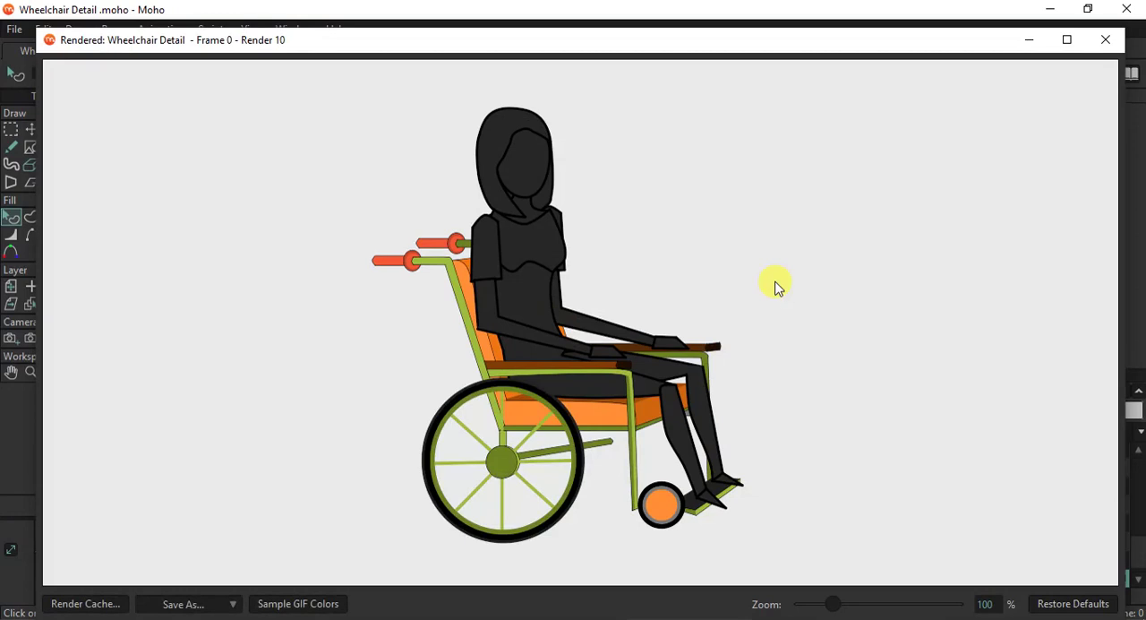
click(1108, 43)
scroll(660, 354, up, 4)
scroll(660, 353, down, 5)
scroll(661, 347, up, 4)
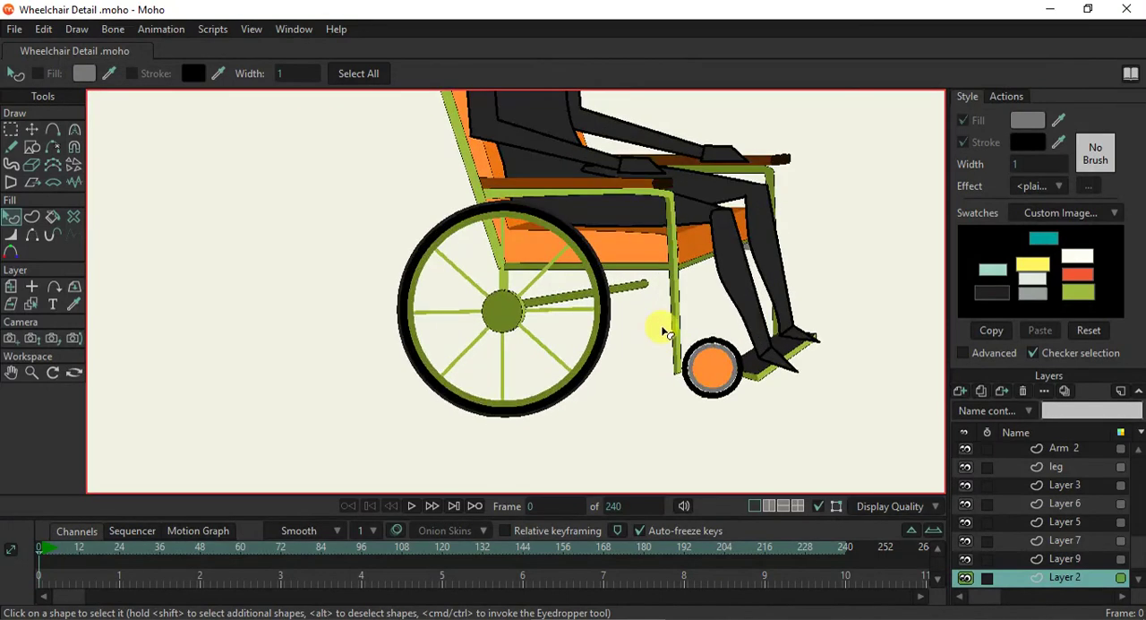
- Set the origin of the large rear wheel's group layer at the hub centre, about X -0.011, Y -0.222
scroll(663, 327, up, 2)
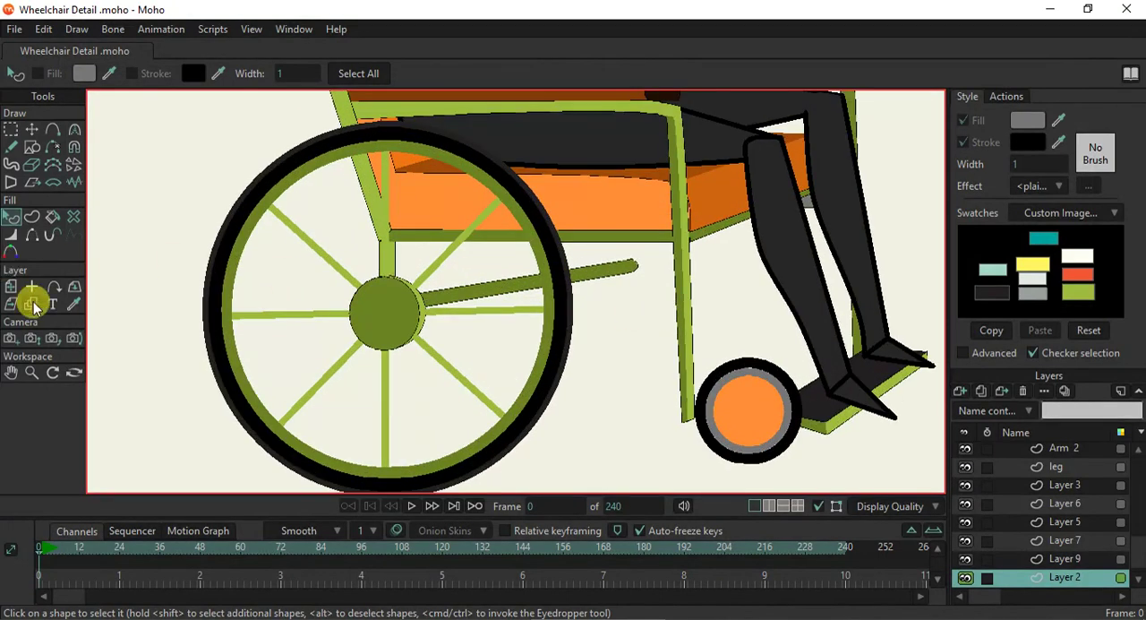
scroll(1083, 538, down, 6)
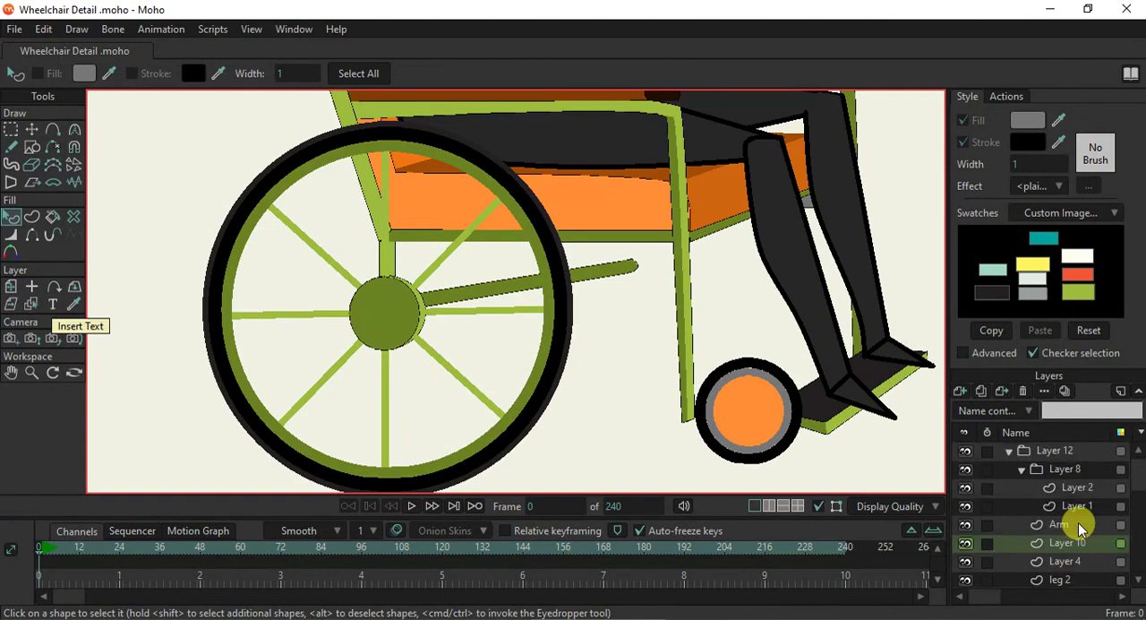
click(1056, 469)
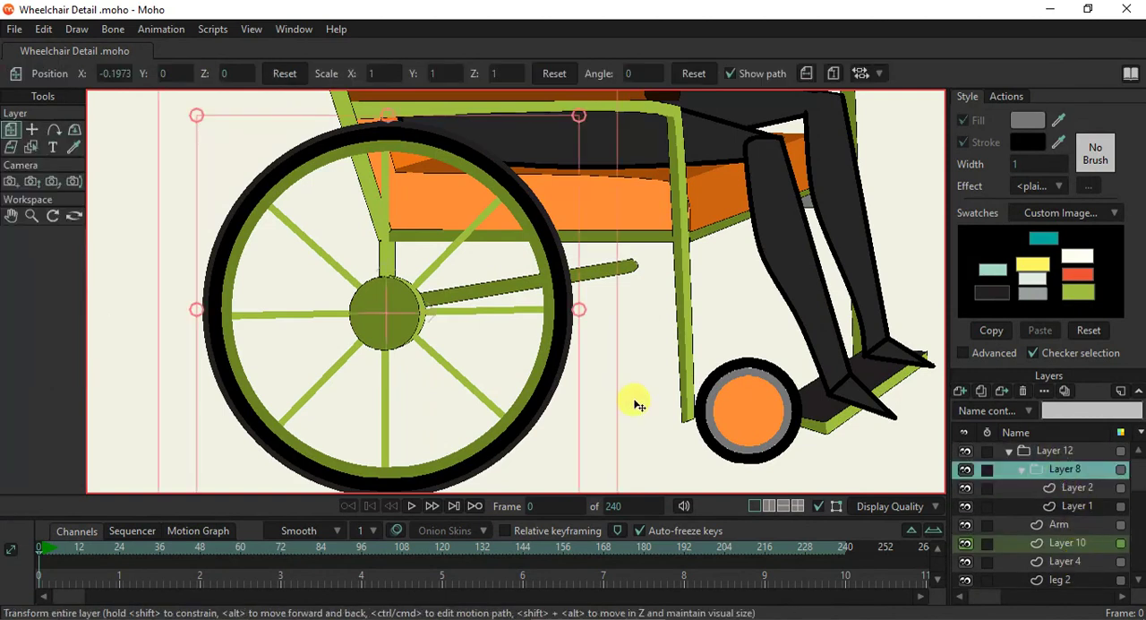
scroll(393, 317, up, 3)
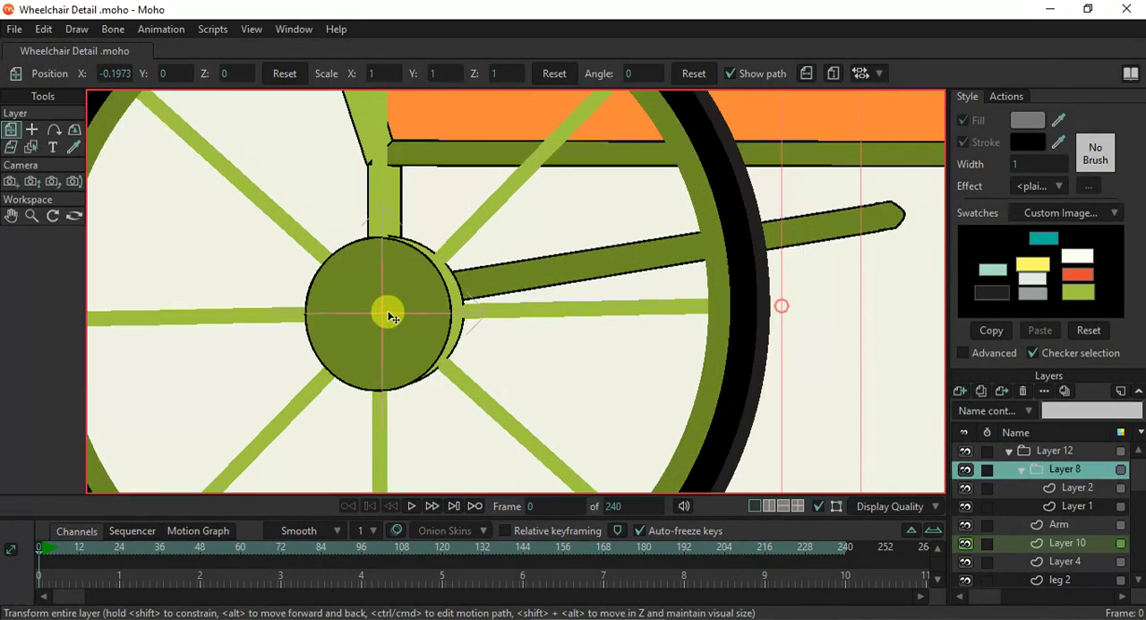
click(33, 129)
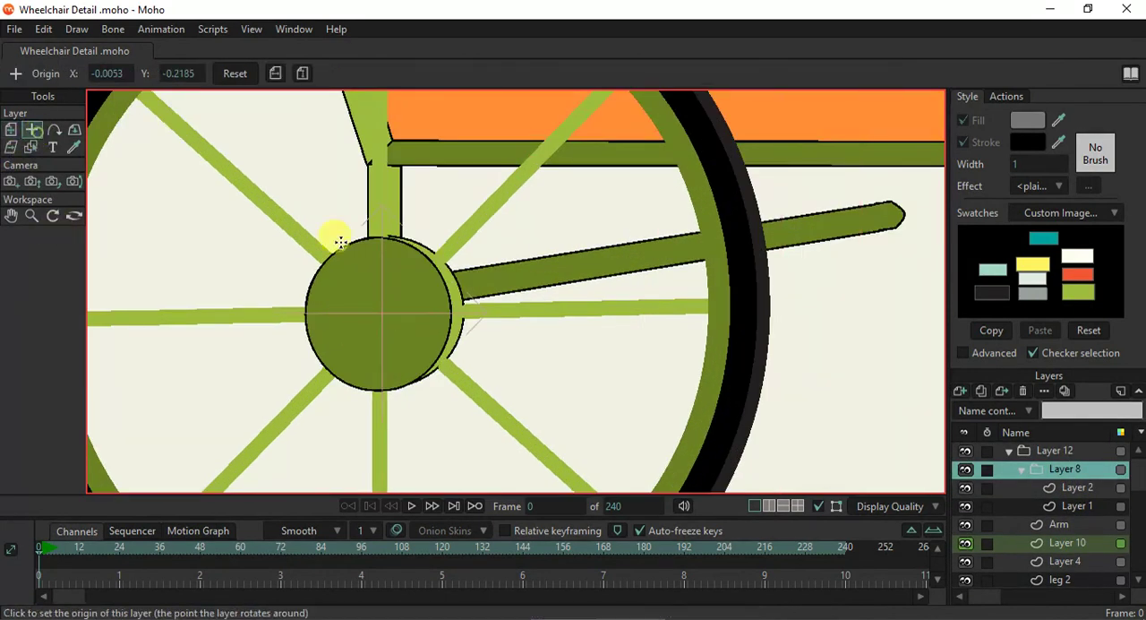
click(377, 317)
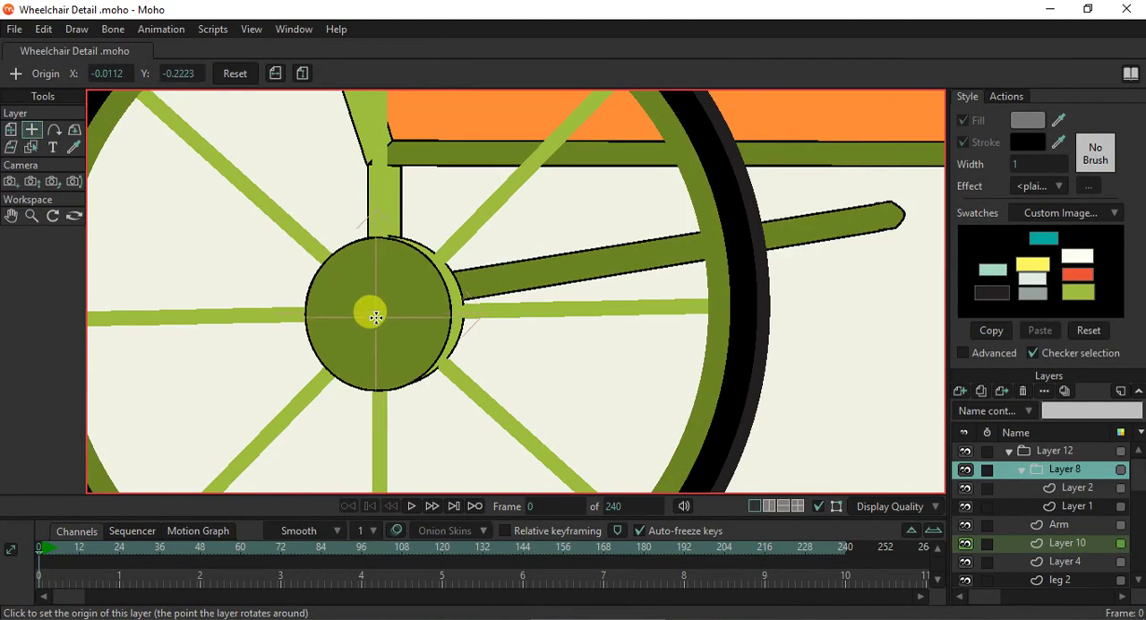
scroll(376, 317, down, 3)
- Try rotating the large wheel group about its hub and scaling it slightly smaller, and undo the scaling and latest rotations
click(10, 129)
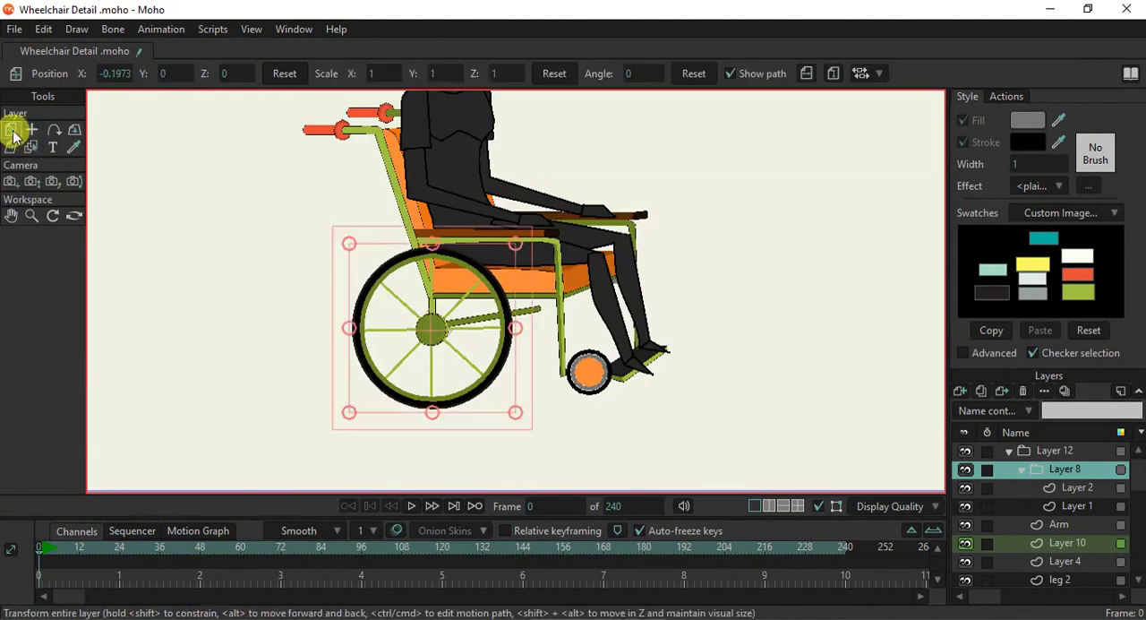
mouse_move(535, 314)
mouse_down()
mouse_move(525, 389)
mouse_move(403, 434)
mouse_move(348, 363)
mouse_move(412, 281)
mouse_move(486, 298)
mouse_move(401, 370)
mouse_move(437, 301)
mouse_move(472, 396)
mouse_move(498, 318)
mouse_move(530, 313)
mouse_up()
drag(443, 248, 439, 251)
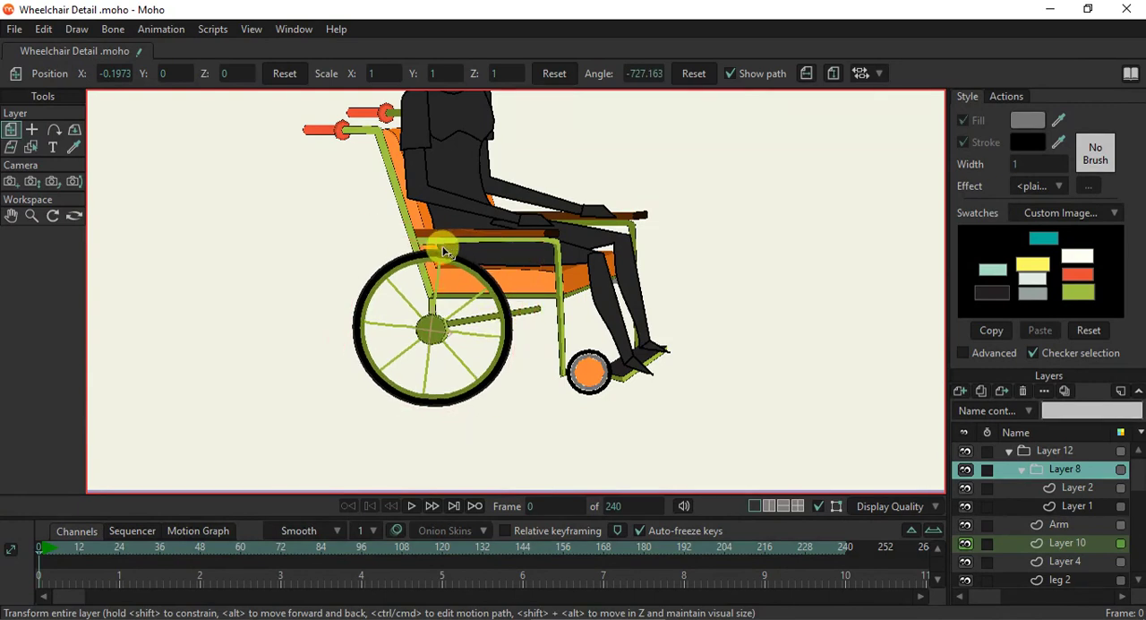
drag(532, 291, 452, 418)
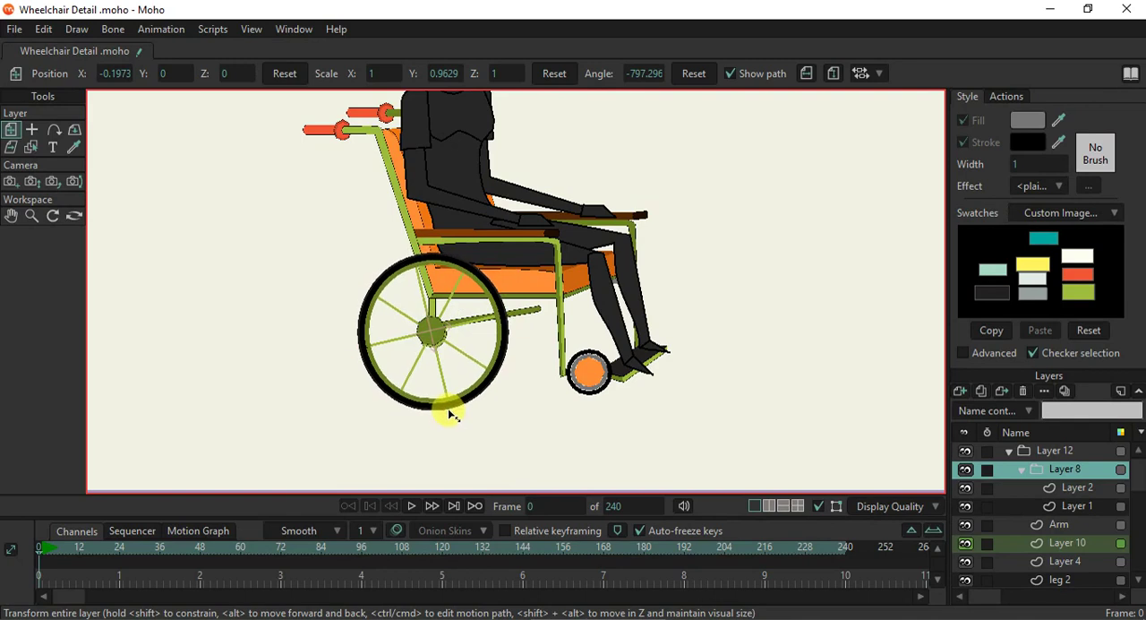
drag(526, 315, 520, 313)
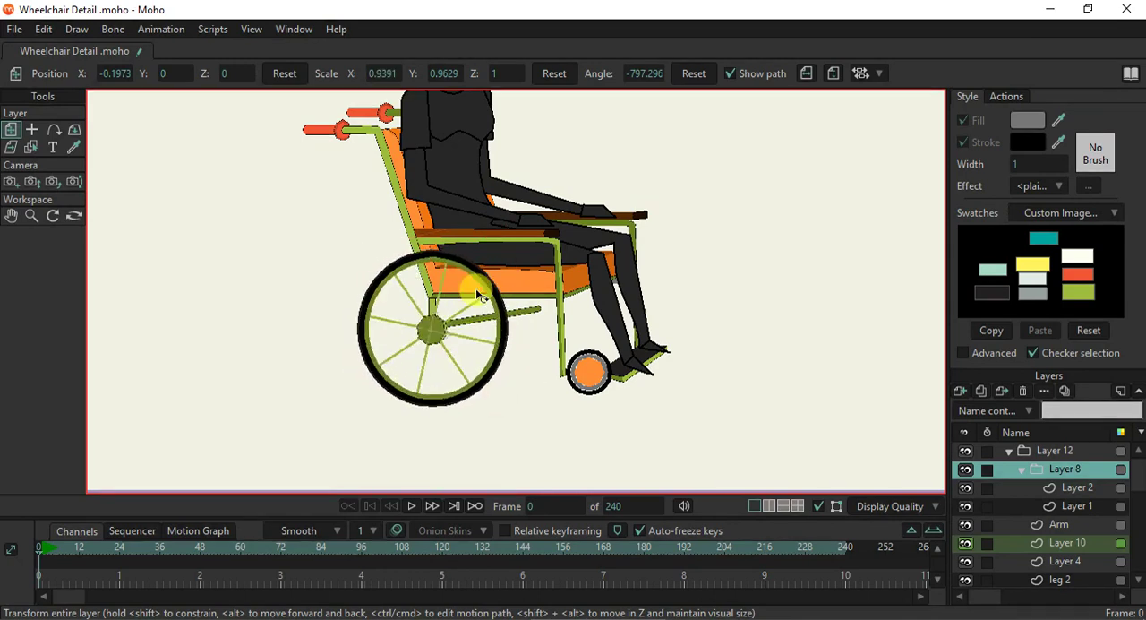
drag(414, 340, 396, 371)
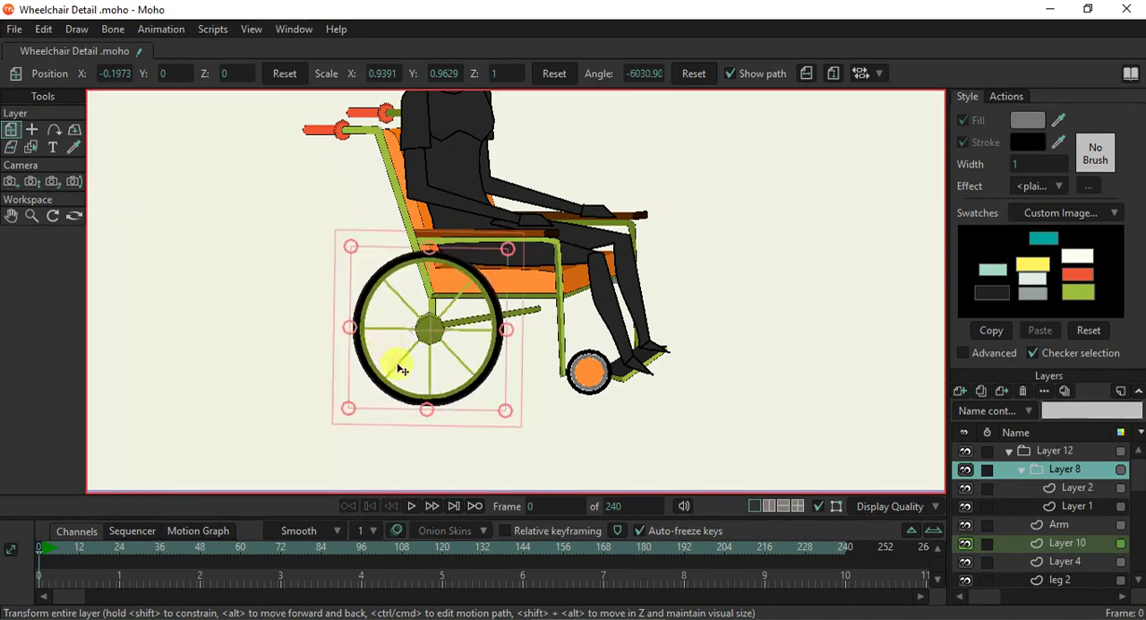
scroll(403, 368, up, 3)
key(ctrl+z)
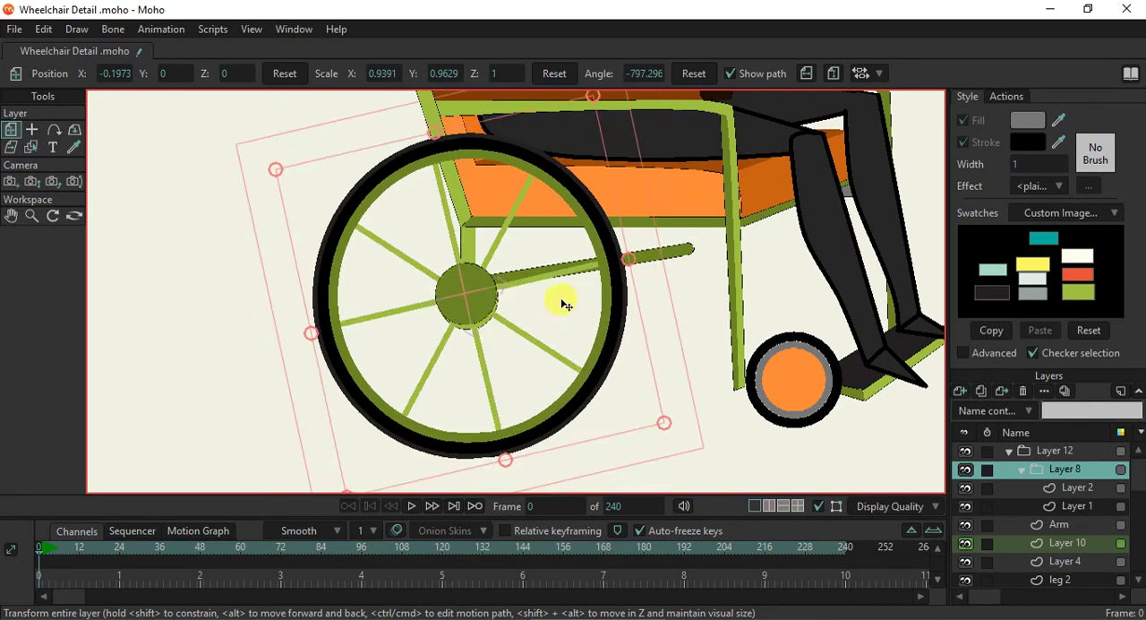
key(ctrl+z)
key(ctrl+z)
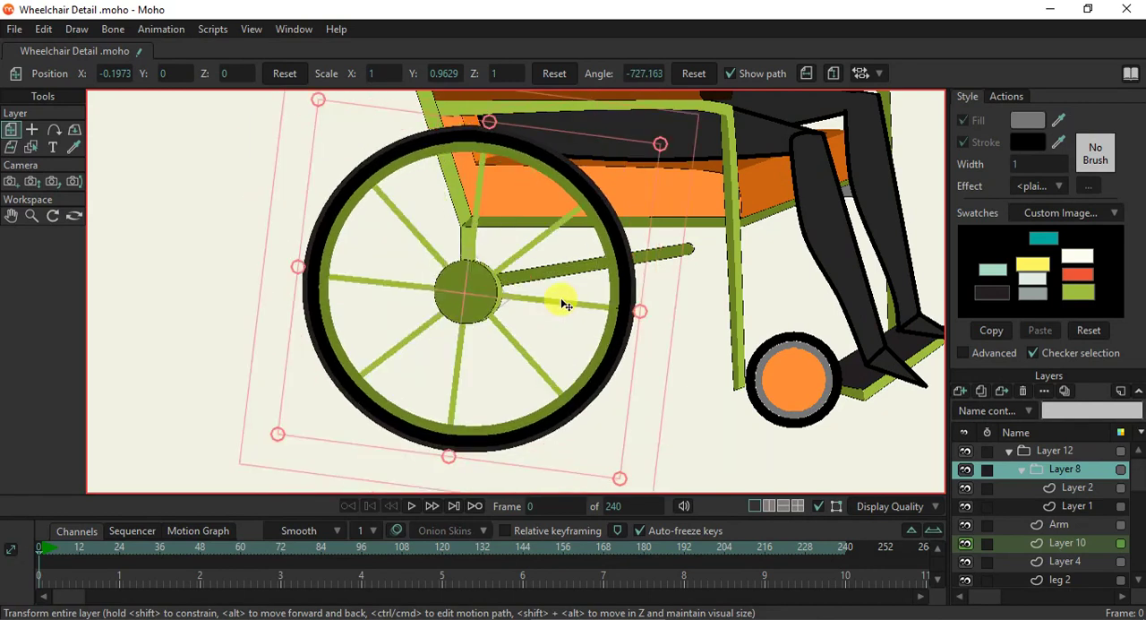
key(ctrl+z)
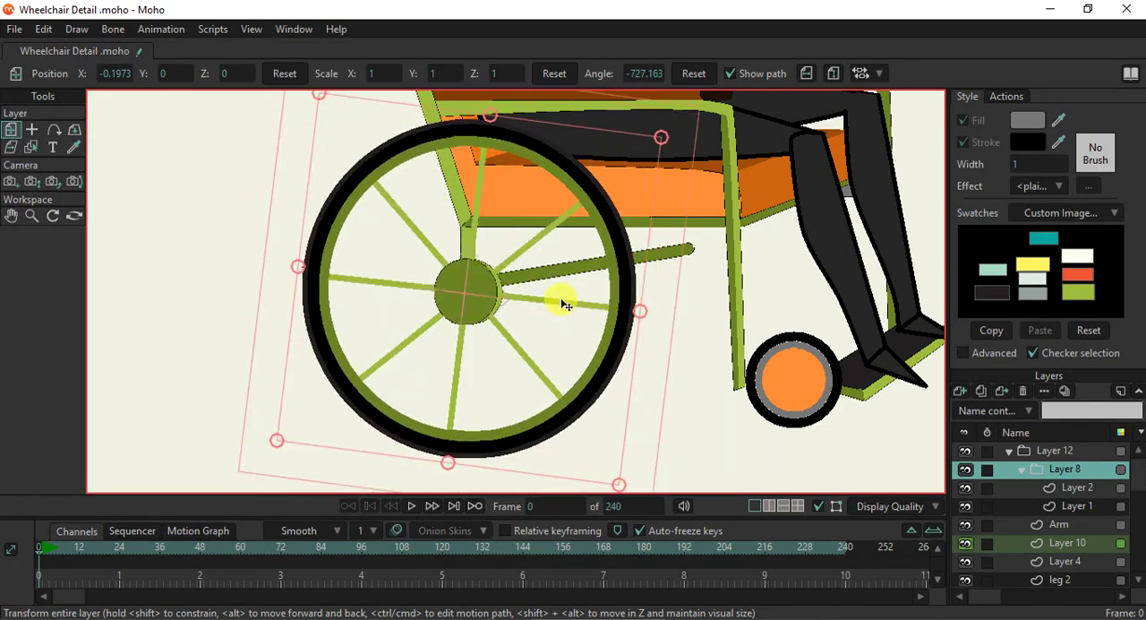
- Try rotating the large wheel further with its X scale at about 0.96, and undo all the test transforms
drag(666, 265, 498, 427)
drag(476, 467, 473, 460)
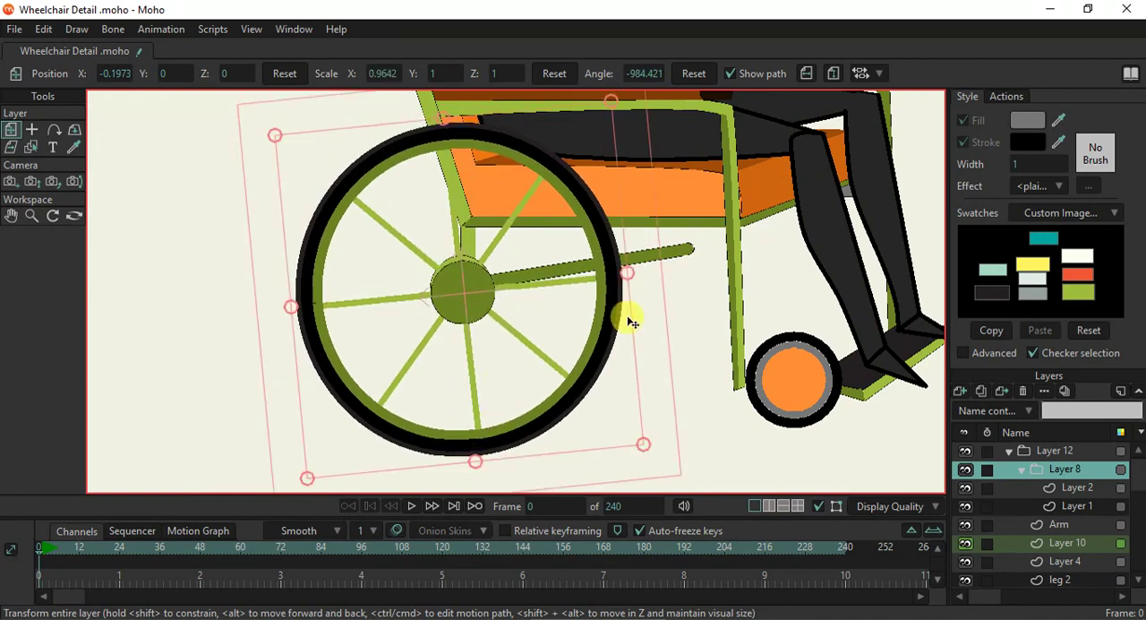
drag(636, 318, 317, 402)
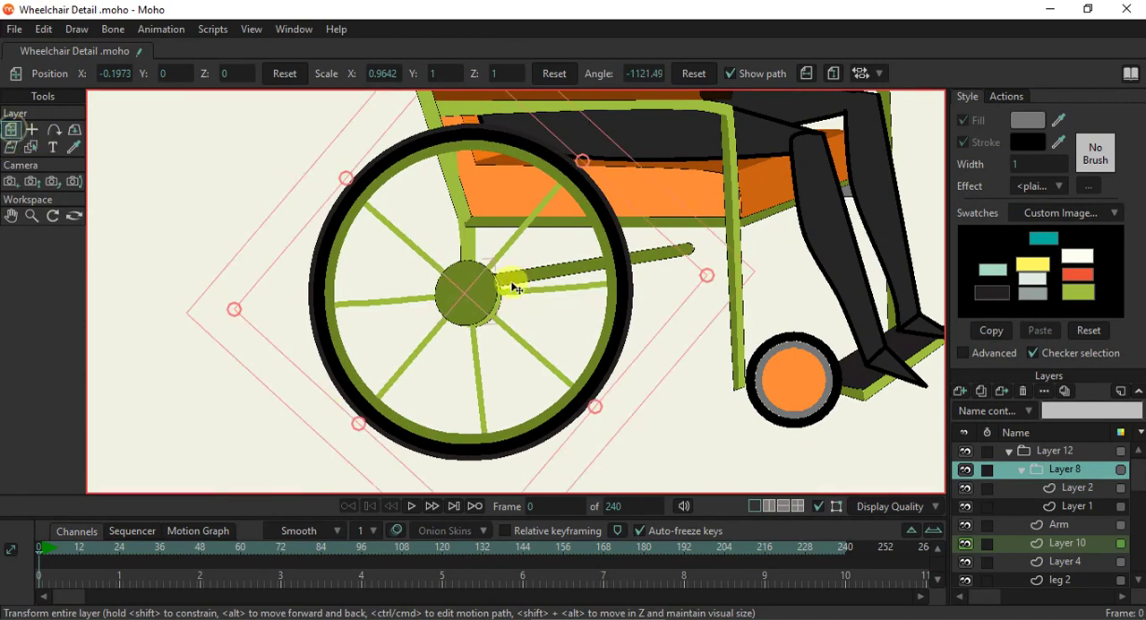
scroll(545, 287, down, 5)
key(ctrl+z)
key(ctrl+z)
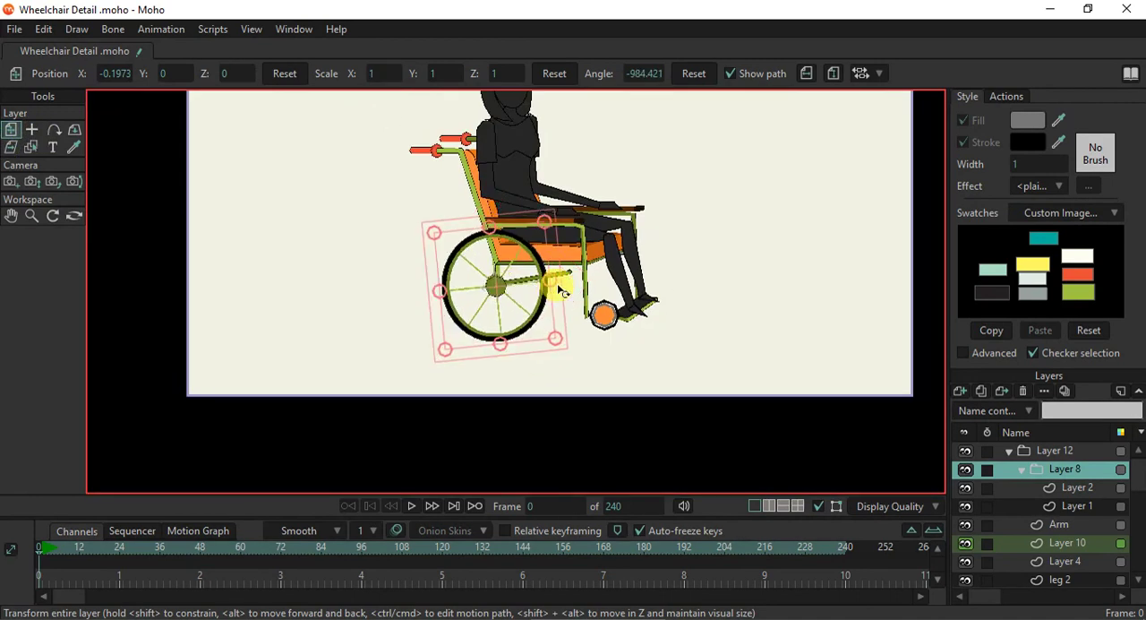
key(ctrl+z)
key(ctrl+z)
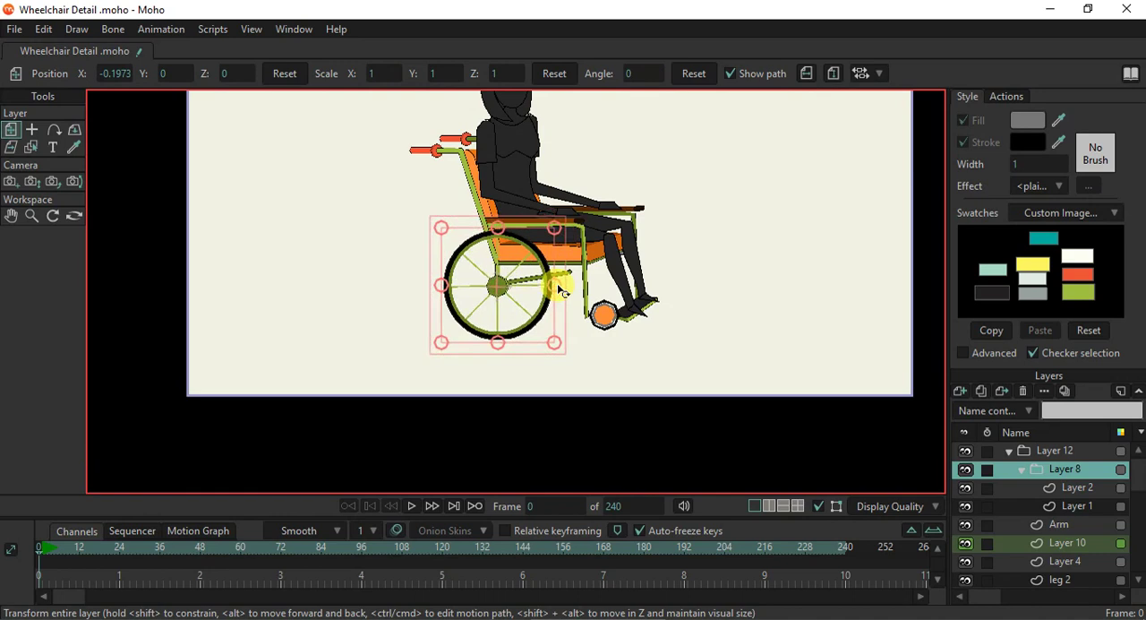
- Duplicate the large wheel's group layer and move the copy down the layer order to just above Layer 2
click(986, 397)
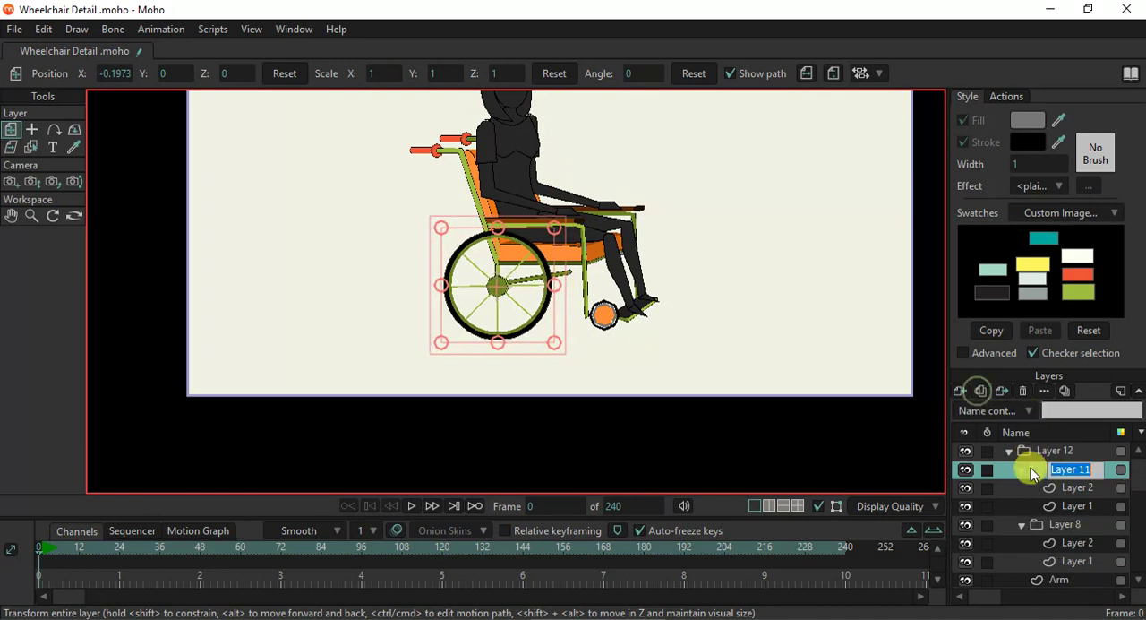
click(1020, 488)
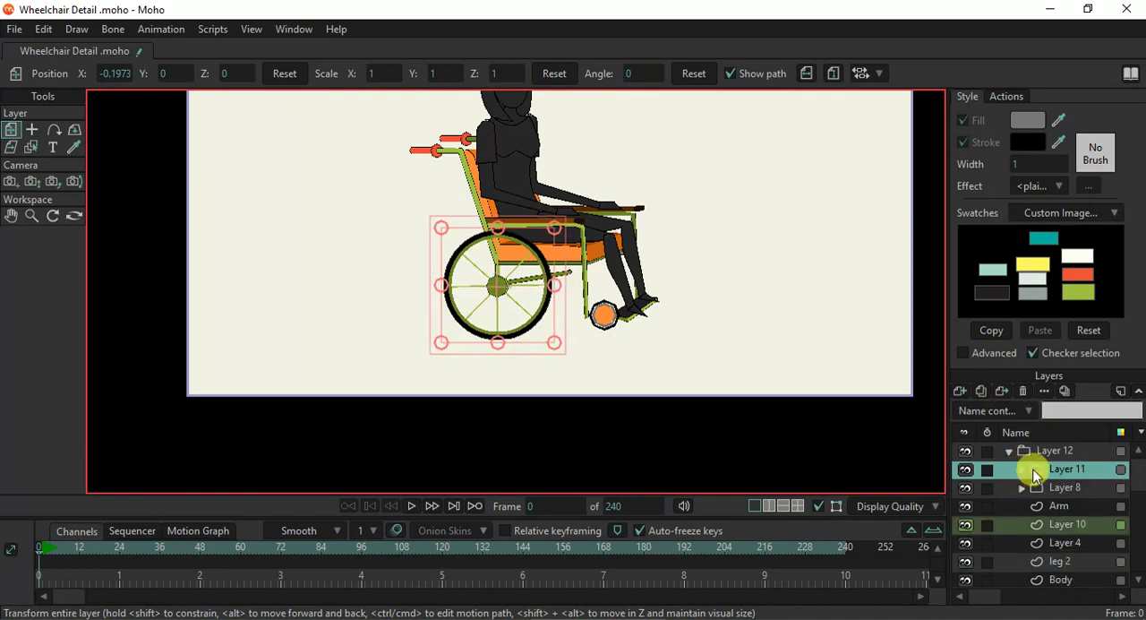
scroll(1046, 587, down, 1)
scroll(1048, 593, down, 2)
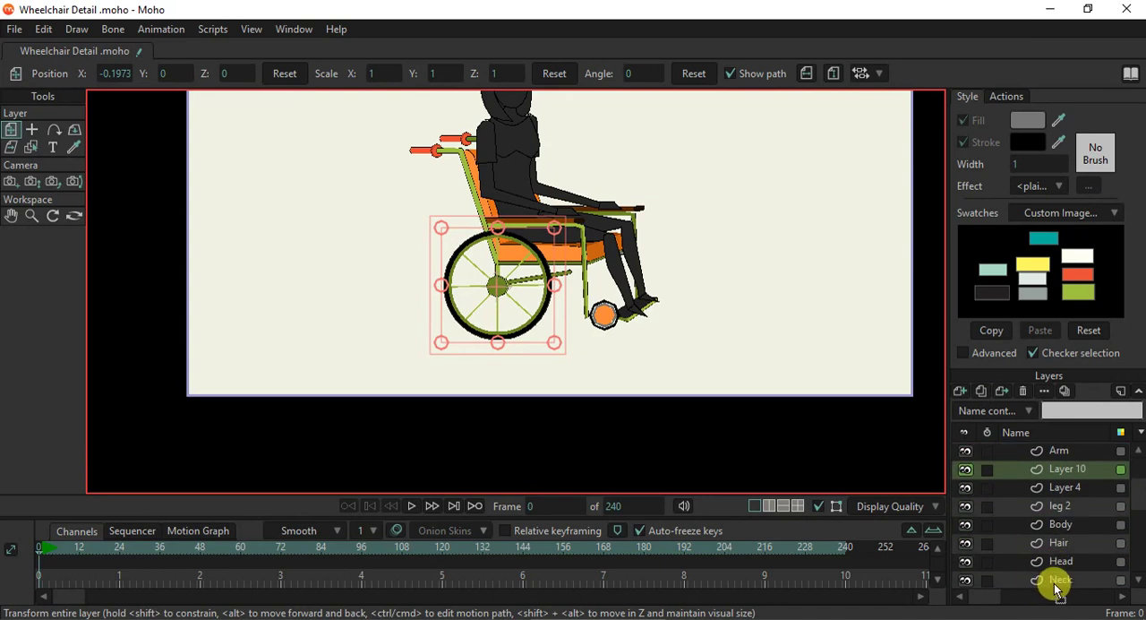
drag(1055, 583, 1092, 572)
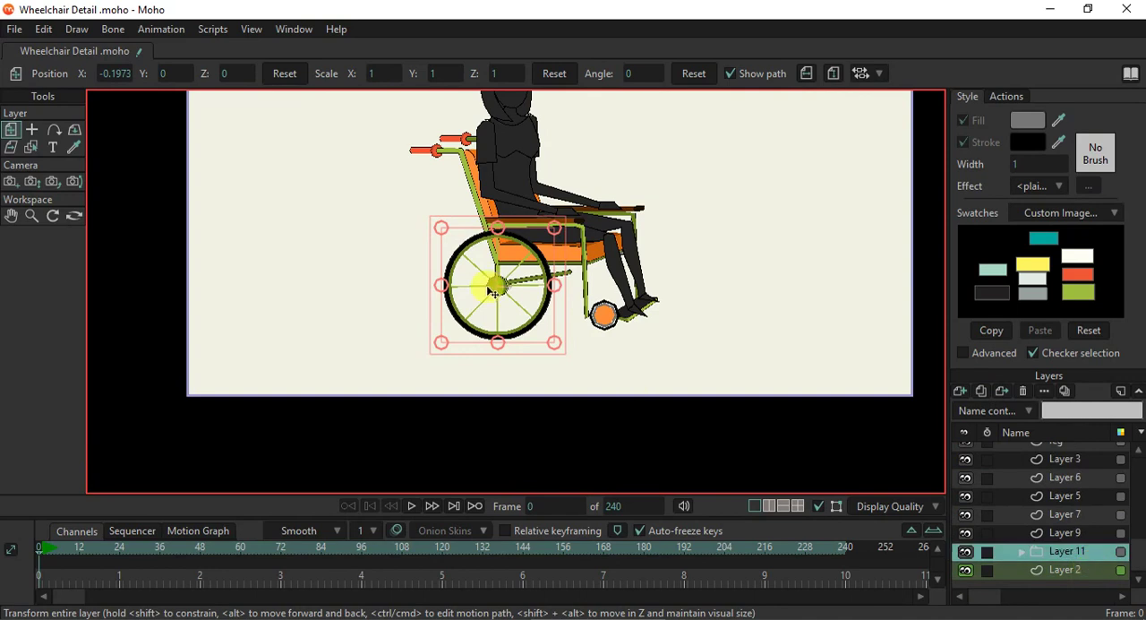
- Move the copied wheel right and slightly up behind the seat as the far rear wheel
scroll(489, 288, up, 4)
drag(500, 282, 677, 257)
scroll(677, 256, down, 2)
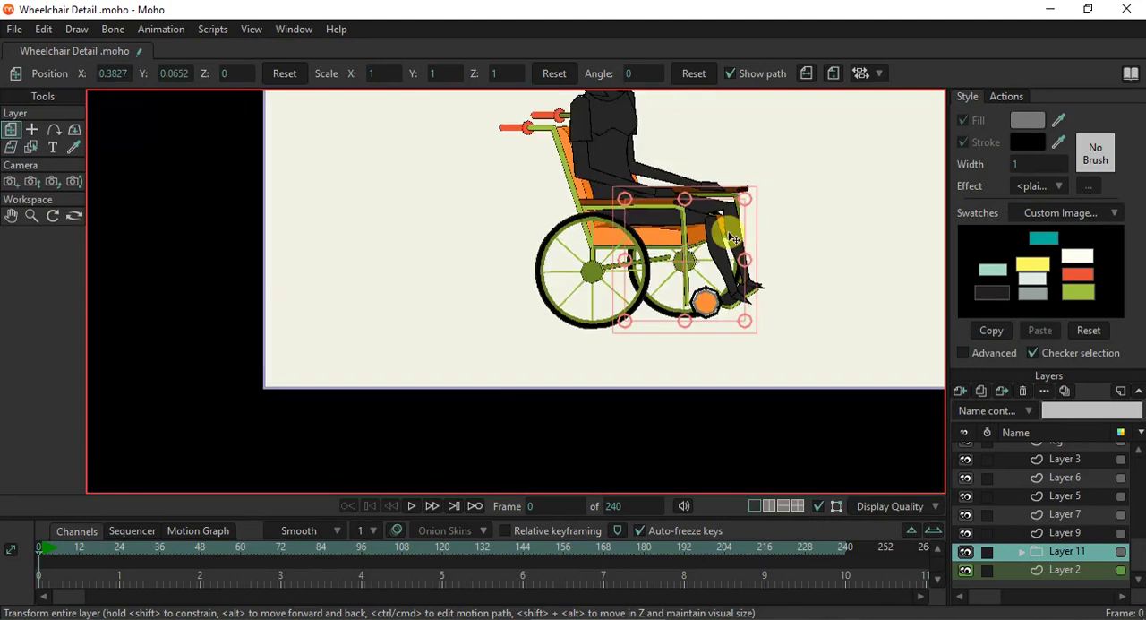
scroll(707, 237, up, 2)
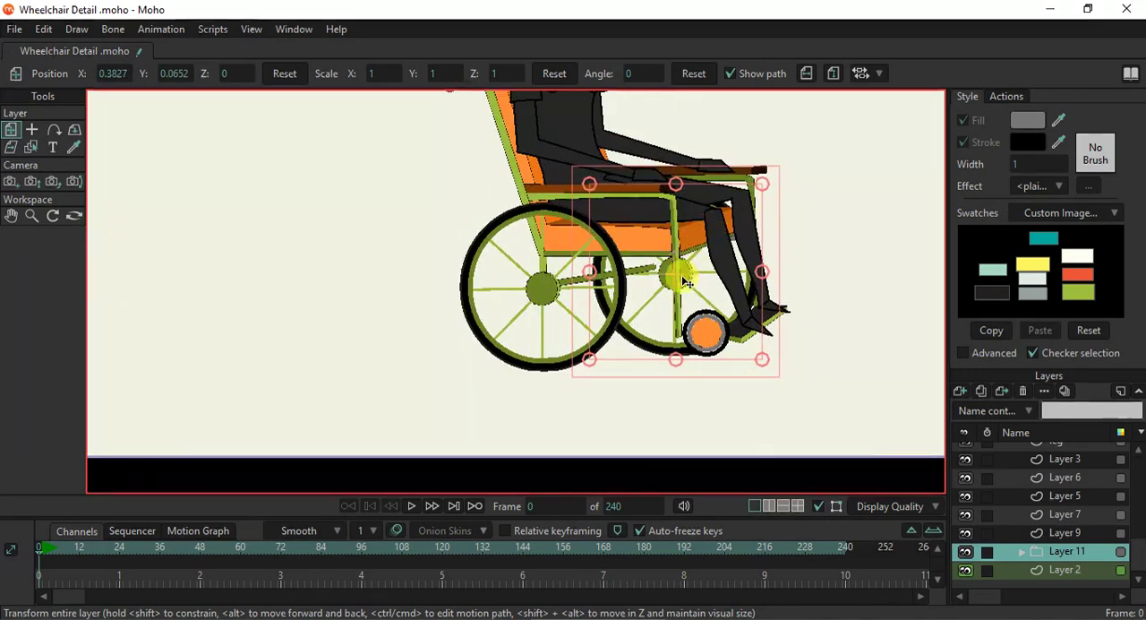
drag(683, 277, 604, 278)
scroll(690, 280, up, 1)
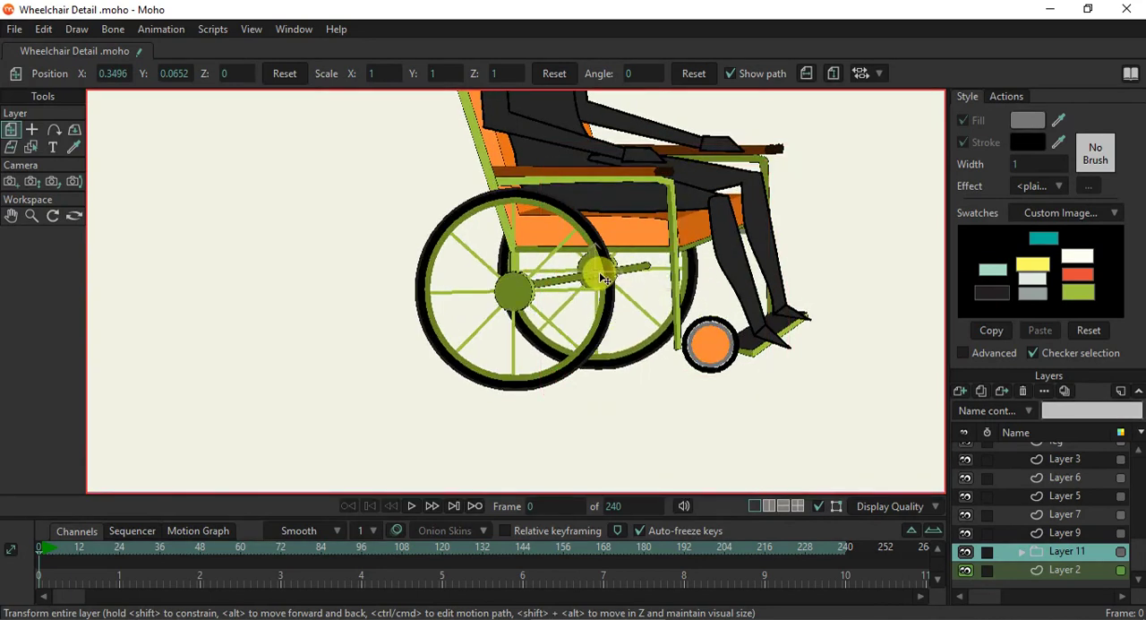
scroll(606, 279, down, 1)
scroll(605, 279, down, 1)
scroll(630, 265, up, 3)
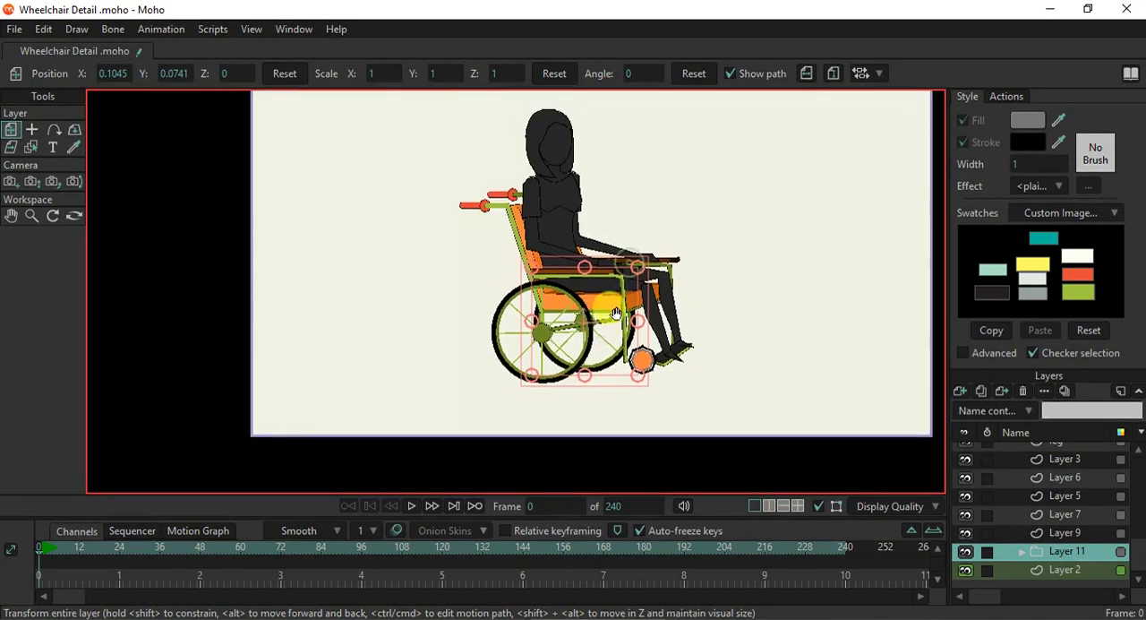
drag(614, 322, 643, 320)
- Shift the axle bar's outer end points to about X 0.18, Y -0.136 on the far wheel's hub, and check a render
click(31, 147)
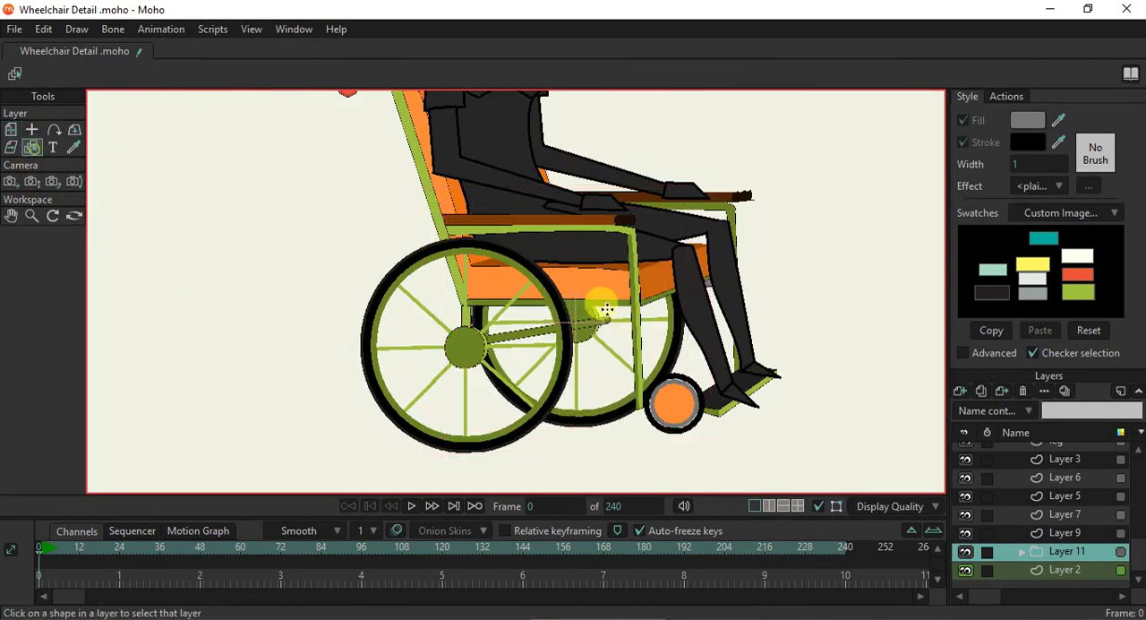
click(592, 315)
scroll(508, 302, up, 2)
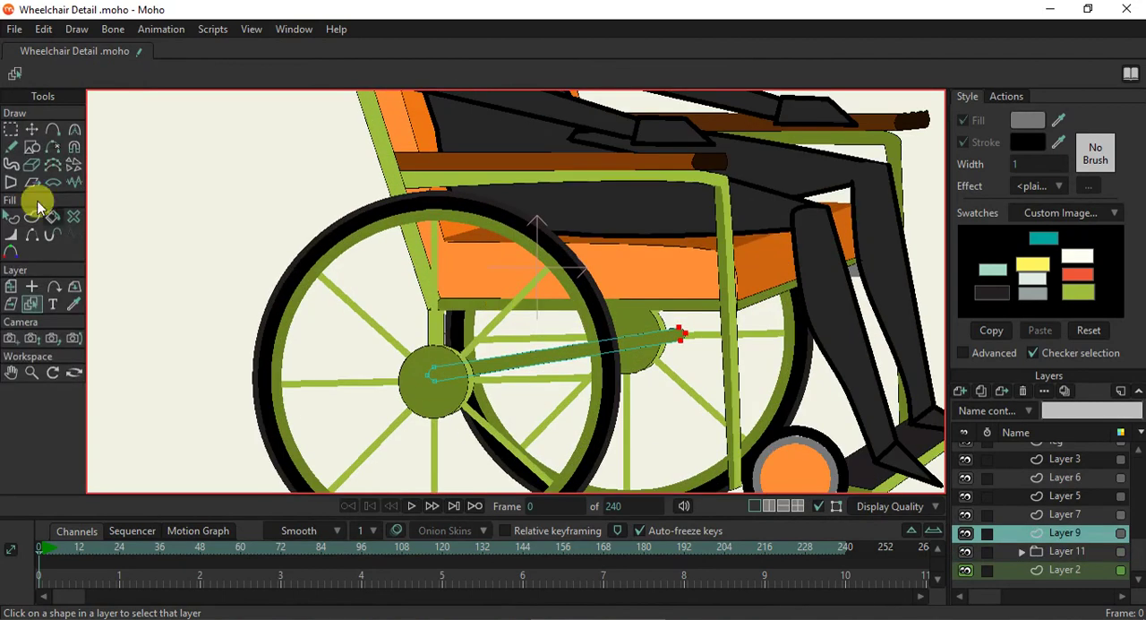
click(32, 129)
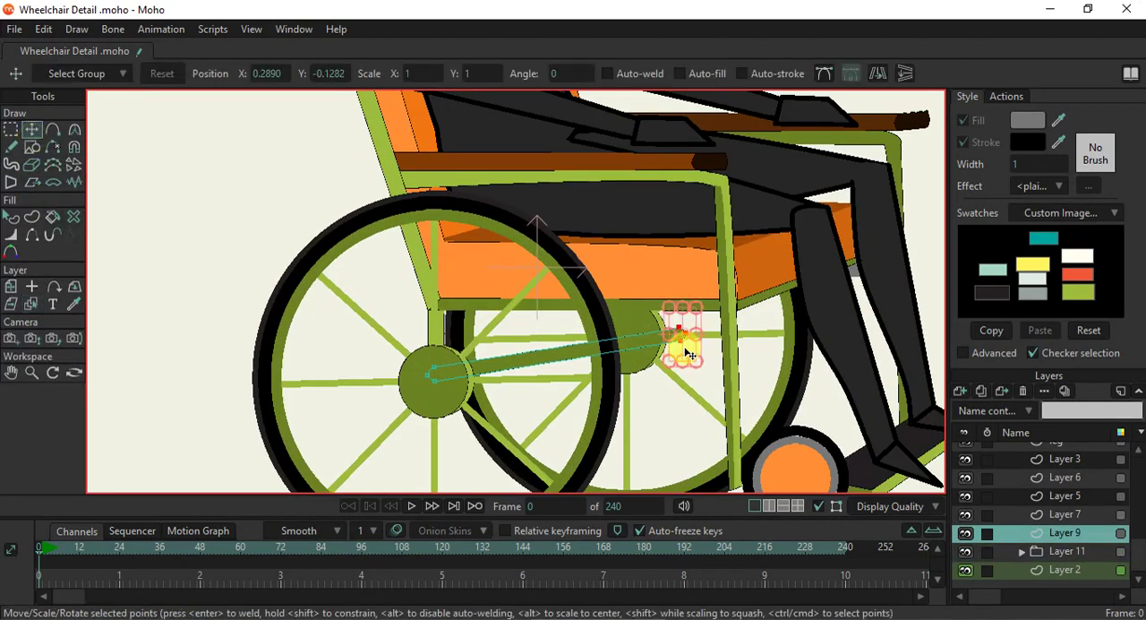
drag(688, 353, 636, 356)
scroll(631, 357, down, 2)
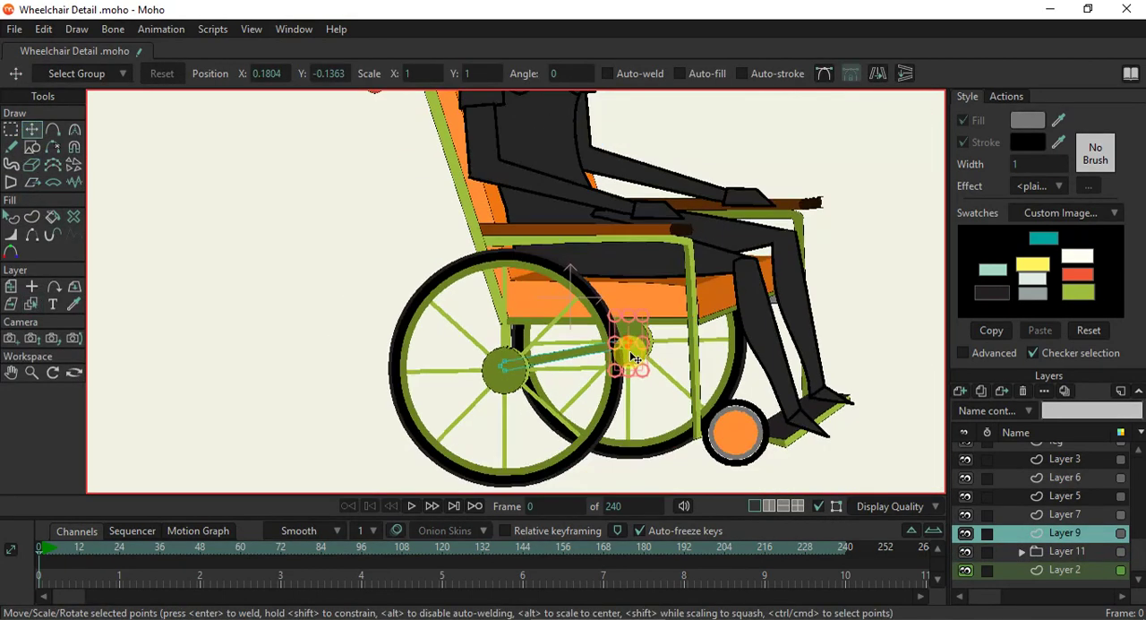
key(ctrl+r)
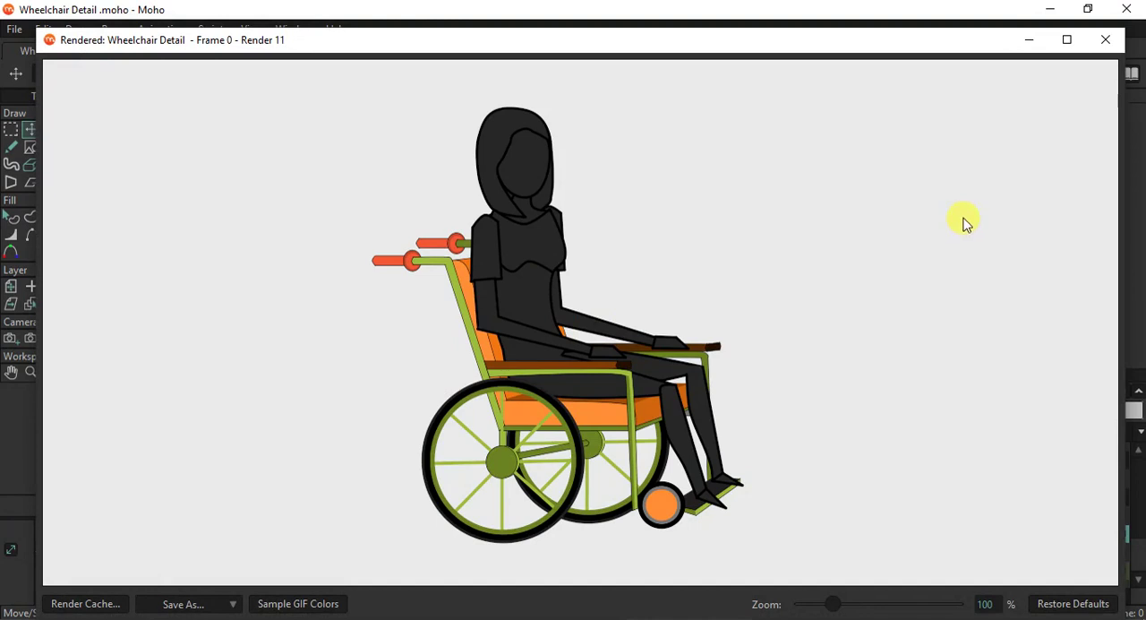
click(1109, 42)
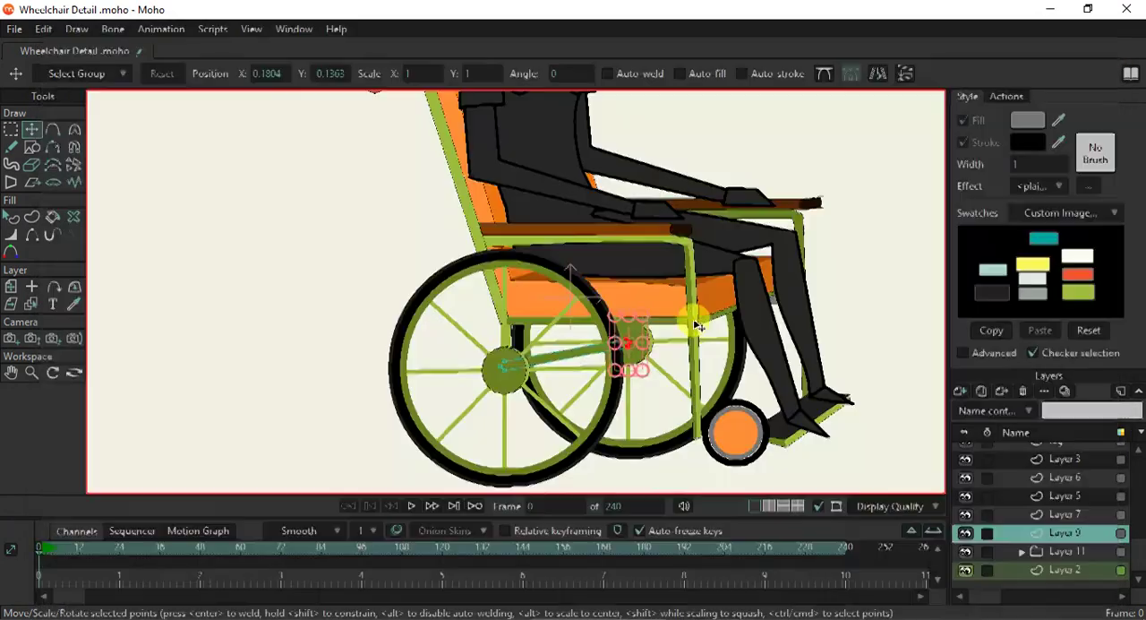
- Recolour the grey ring stroke of the small front wheel on Layer 4 with the light grey swatch
click(40, 301)
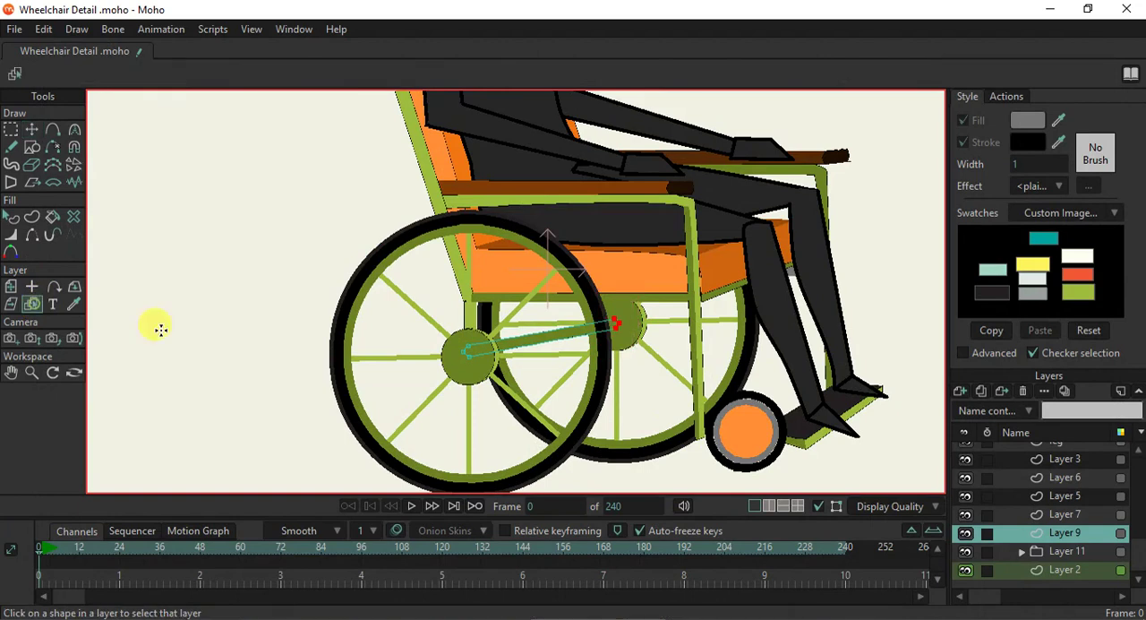
click(746, 430)
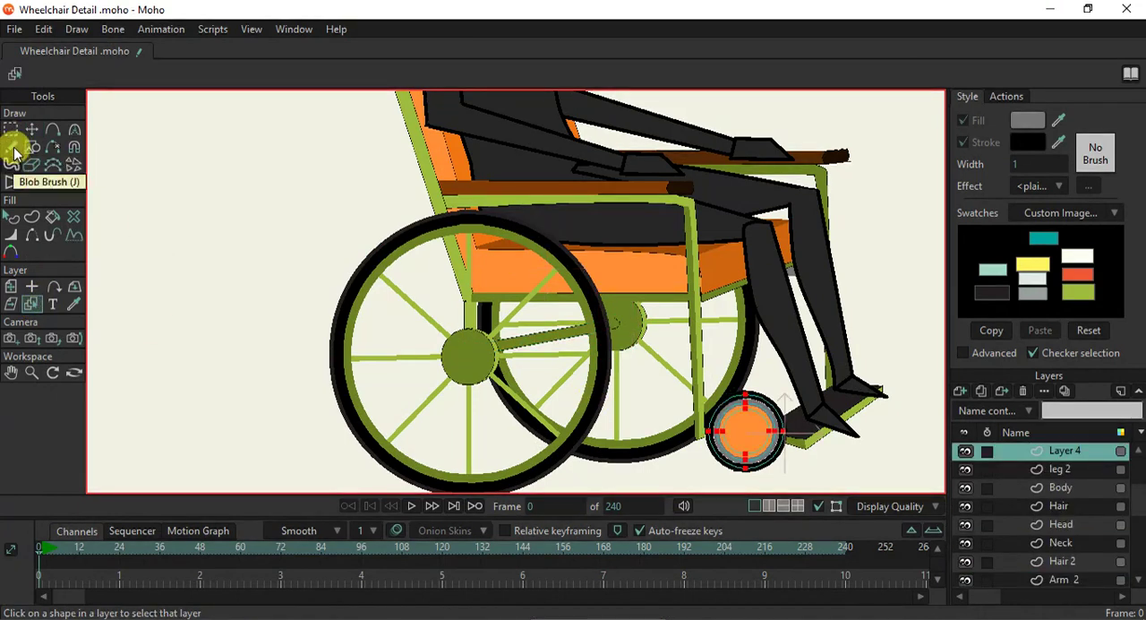
click(13, 218)
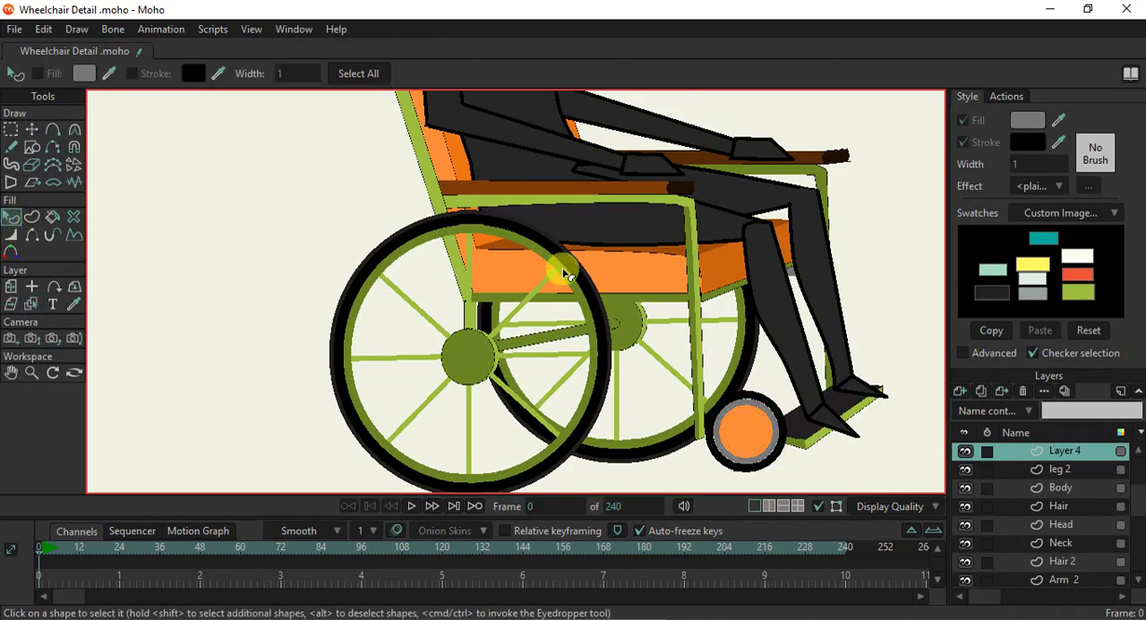
scroll(558, 263, up, 3)
drag(527, 161, 520, 117)
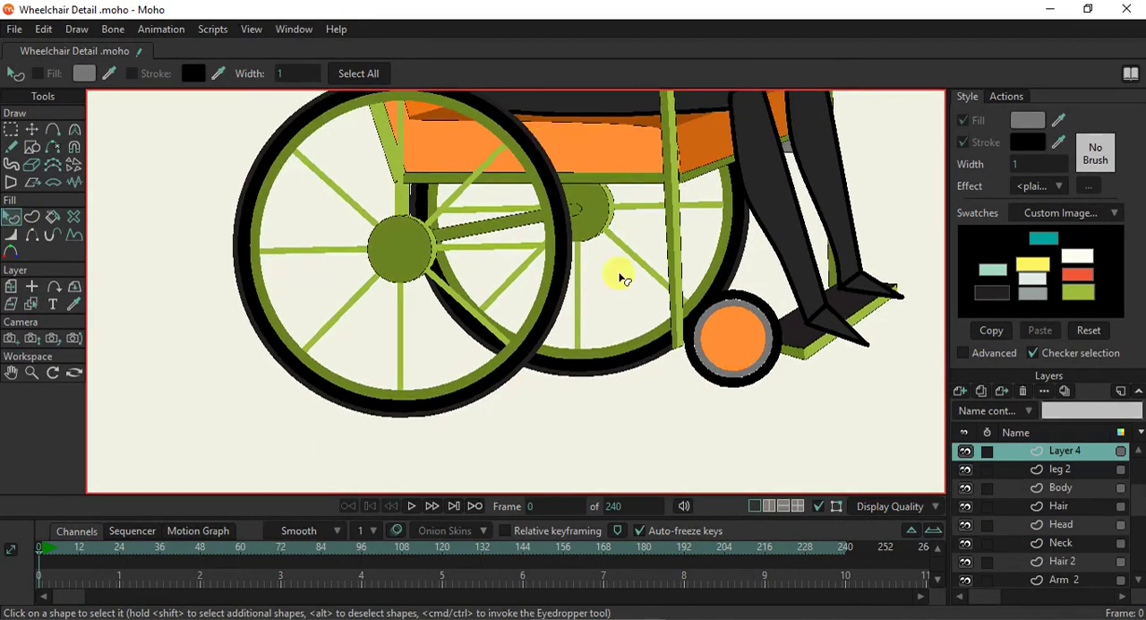
scroll(638, 307, up, 2)
drag(650, 309, 652, 337)
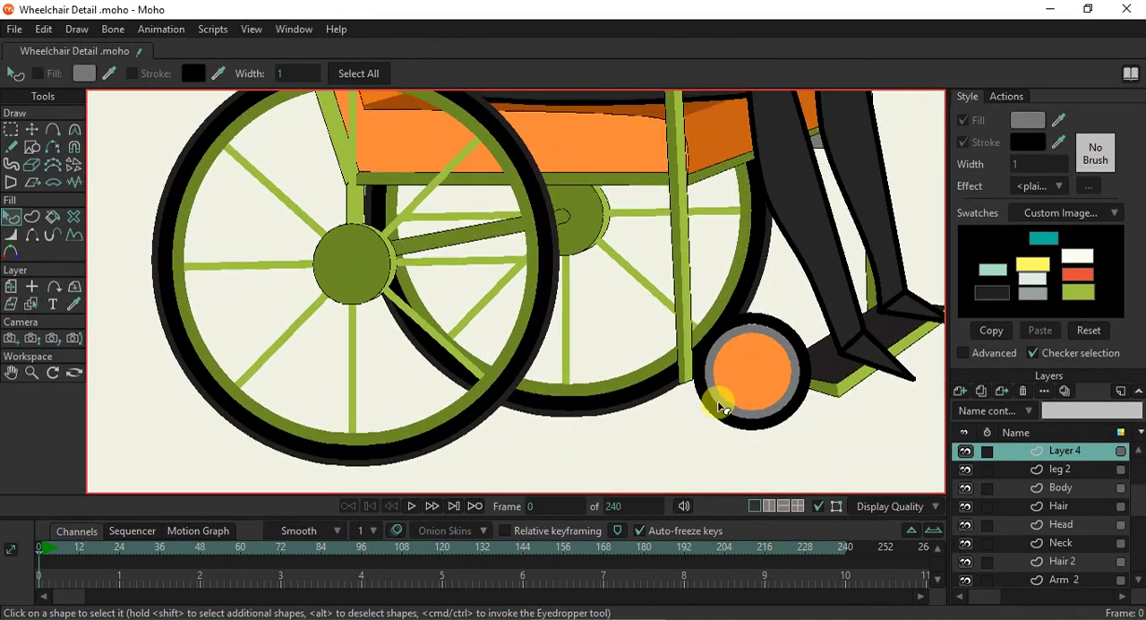
click(724, 406)
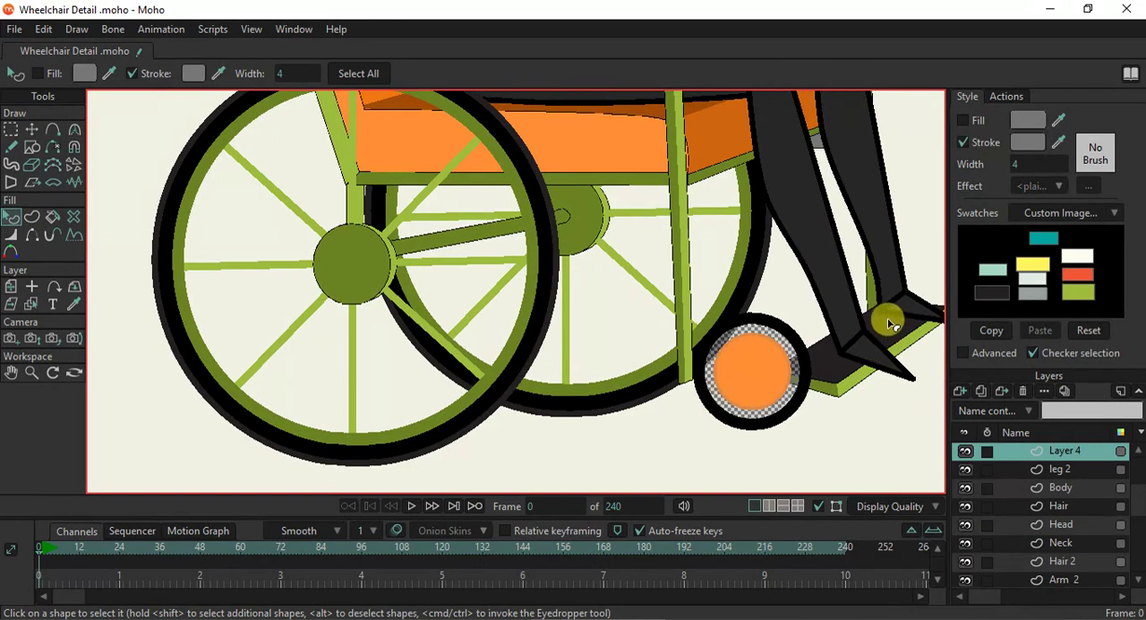
mouse_move(1060, 134)
mouse_down()
mouse_move(1072, 224)
mouse_move(1034, 280)
mouse_up()
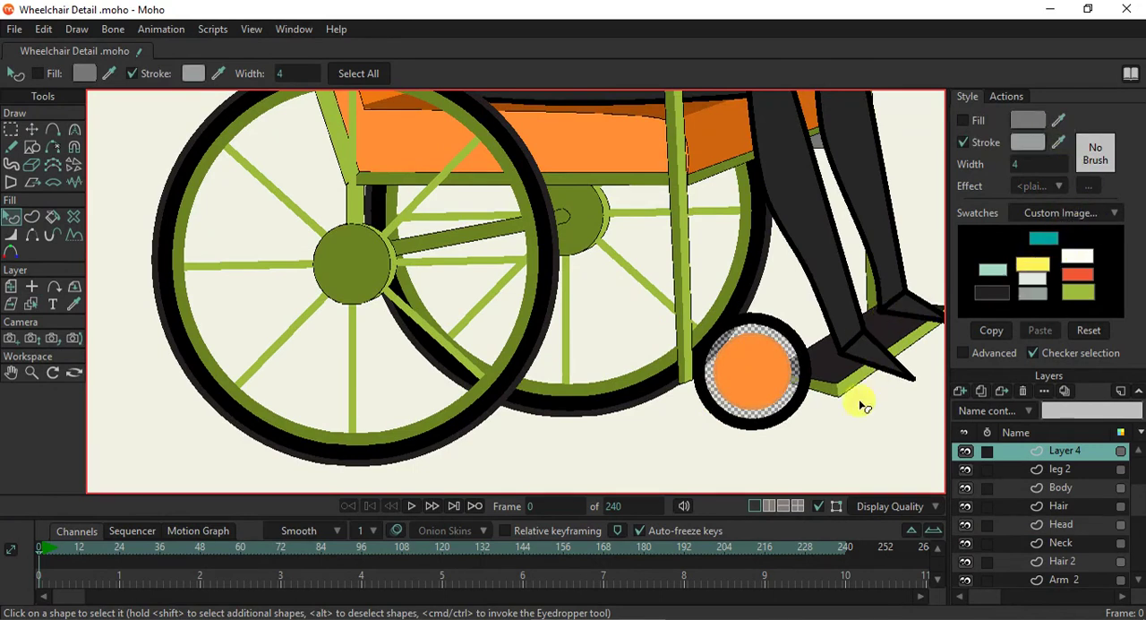
- Fill the small front wheel's orange centre disc with the dark swatch colour and turn off its stroke
click(753, 390)
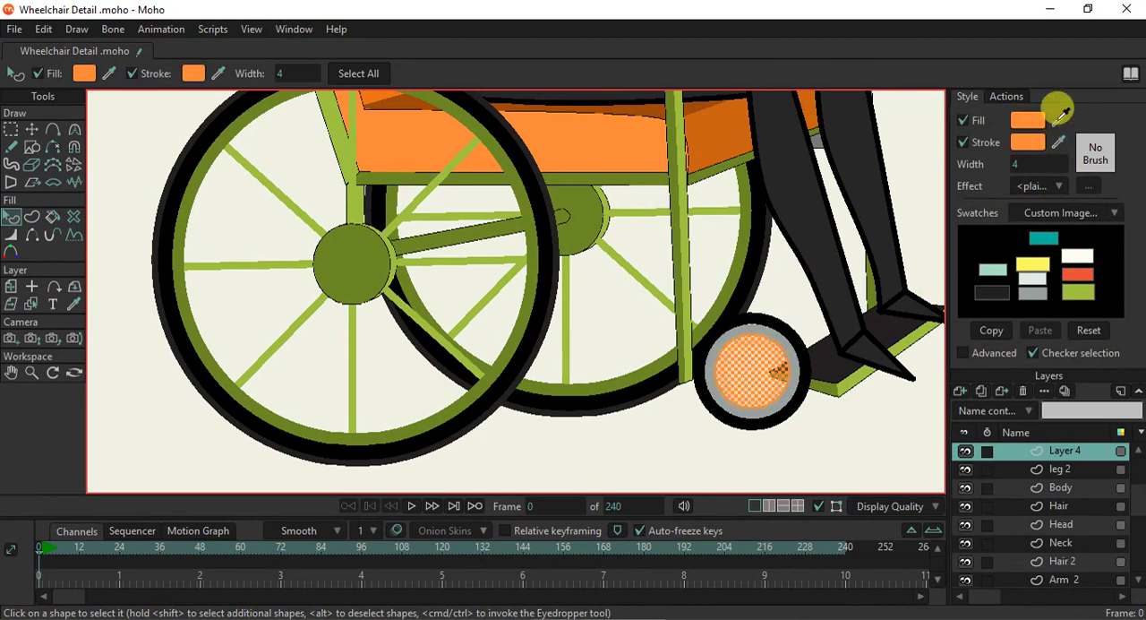
drag(1060, 116, 994, 283)
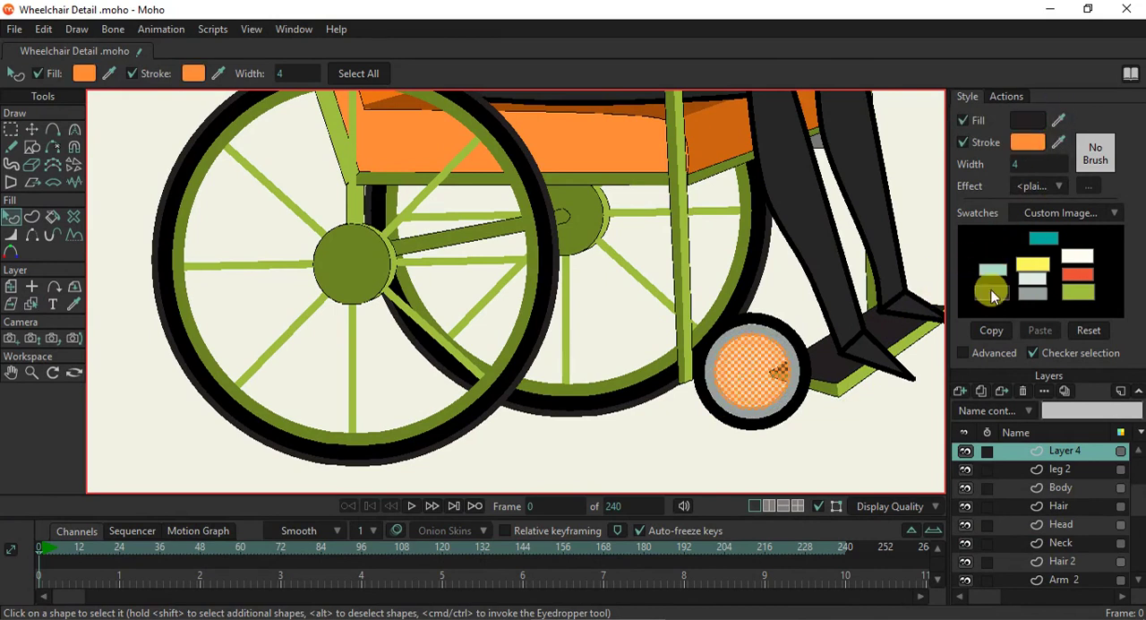
click(870, 232)
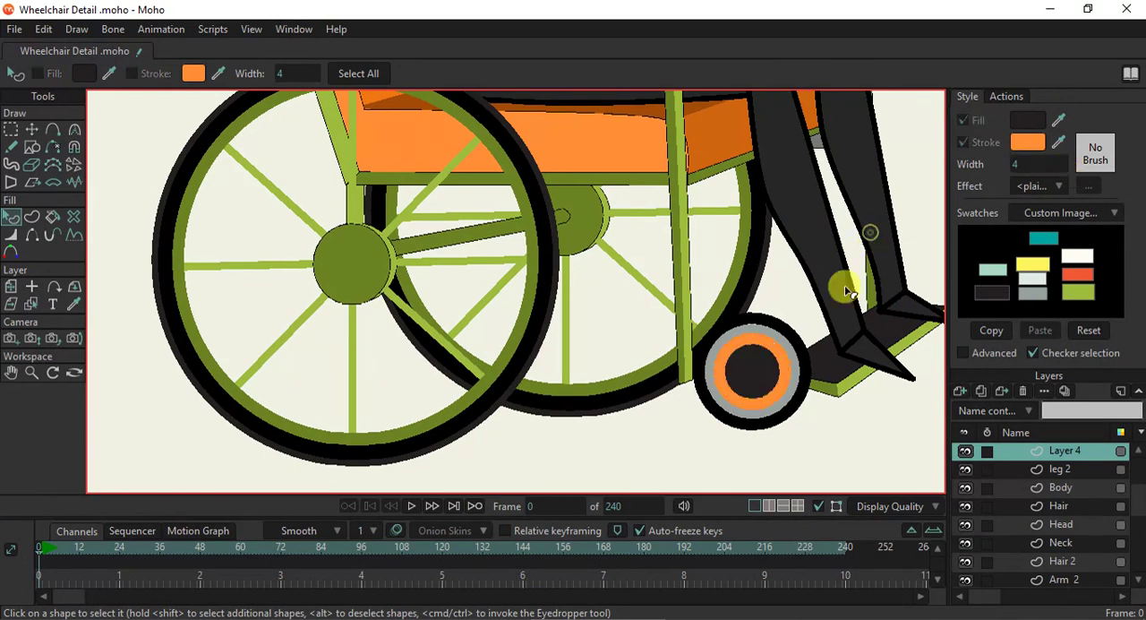
scroll(773, 387, down, 5)
scroll(783, 392, up, 4)
click(749, 365)
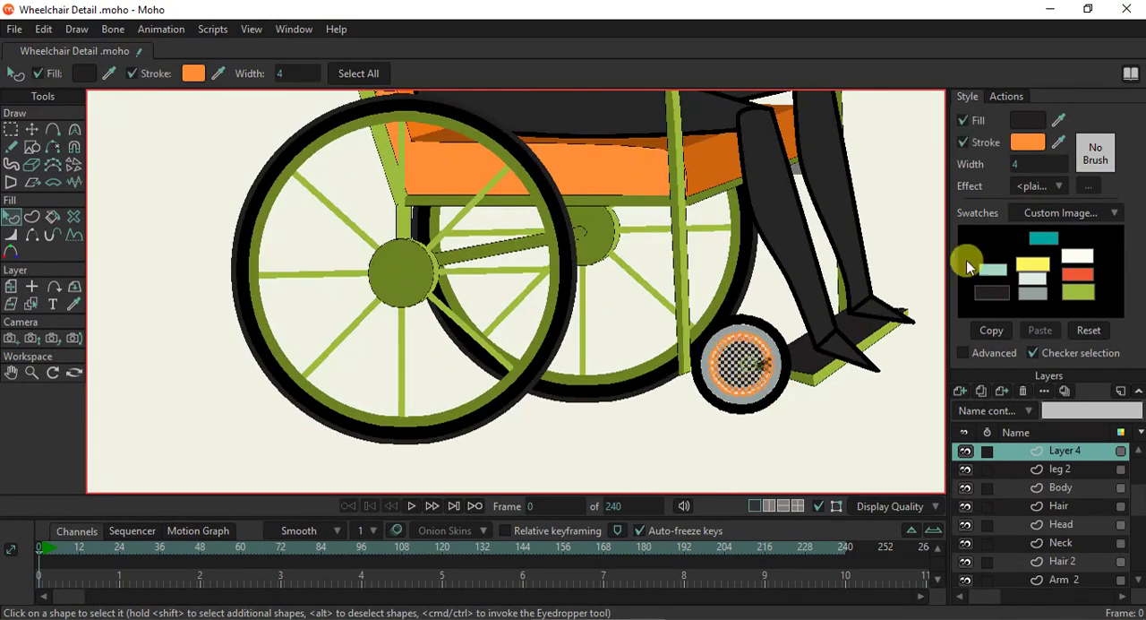
click(978, 145)
click(867, 273)
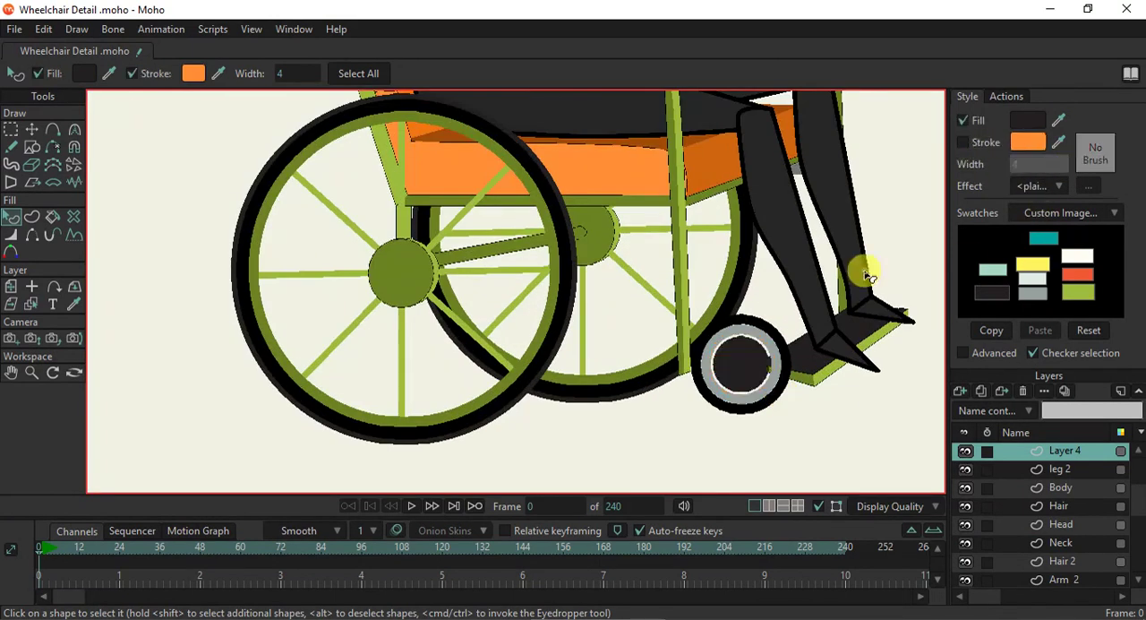
- Scale up the small front wheel's dark centre disc slightly so it meets the grey ring
click(755, 375)
scroll(734, 367, up, 2)
click(32, 129)
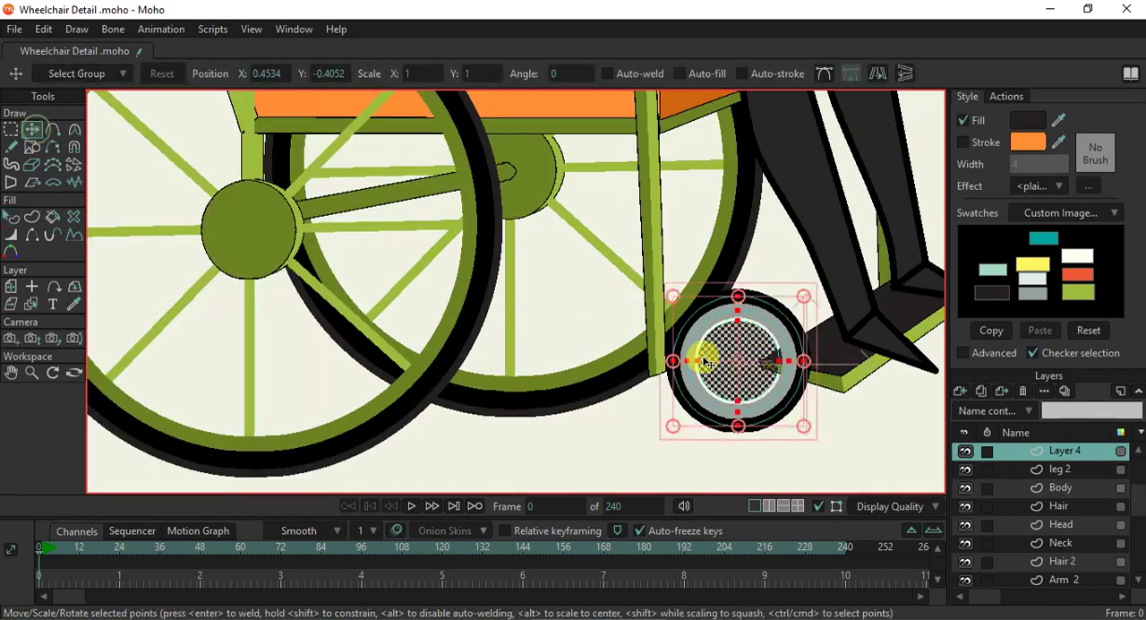
scroll(747, 382, up, 1)
drag(814, 438, 819, 441)
key(ctrl+z)
click(741, 353)
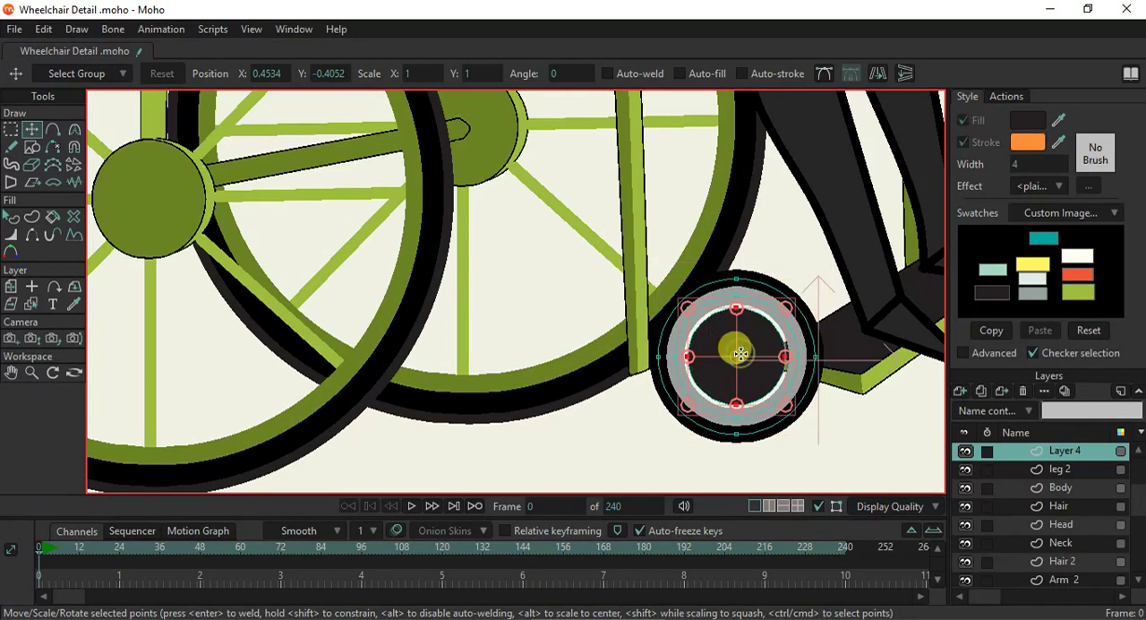
drag(787, 407, 794, 414)
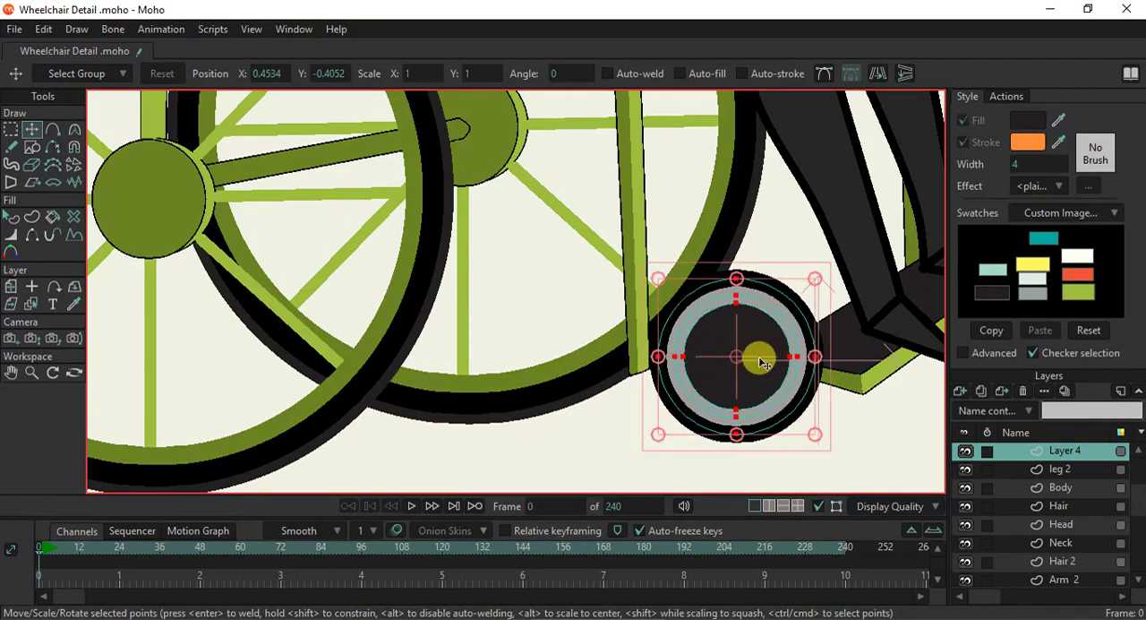
- Move the whole small front wheel onto the lower end of the near front frame leg, at about X 0.34, Y -0.41
drag(751, 358, 676, 365)
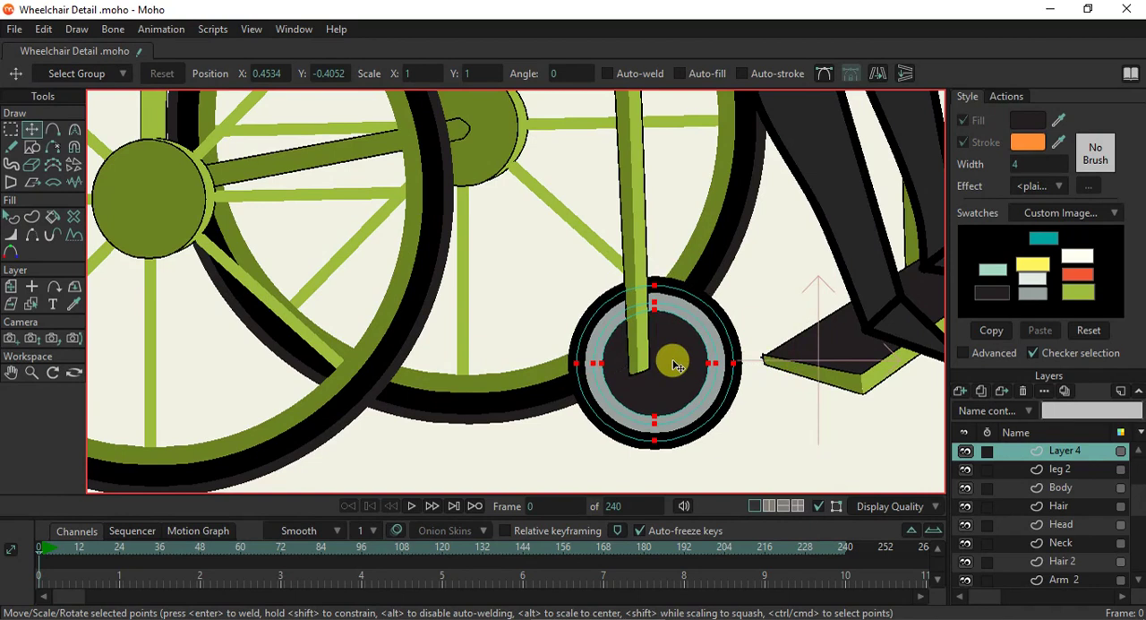
drag(676, 365, 674, 366)
scroll(673, 365, down, 3)
scroll(673, 365, up, 2)
scroll(673, 365, down, 1)
drag(678, 367, 673, 368)
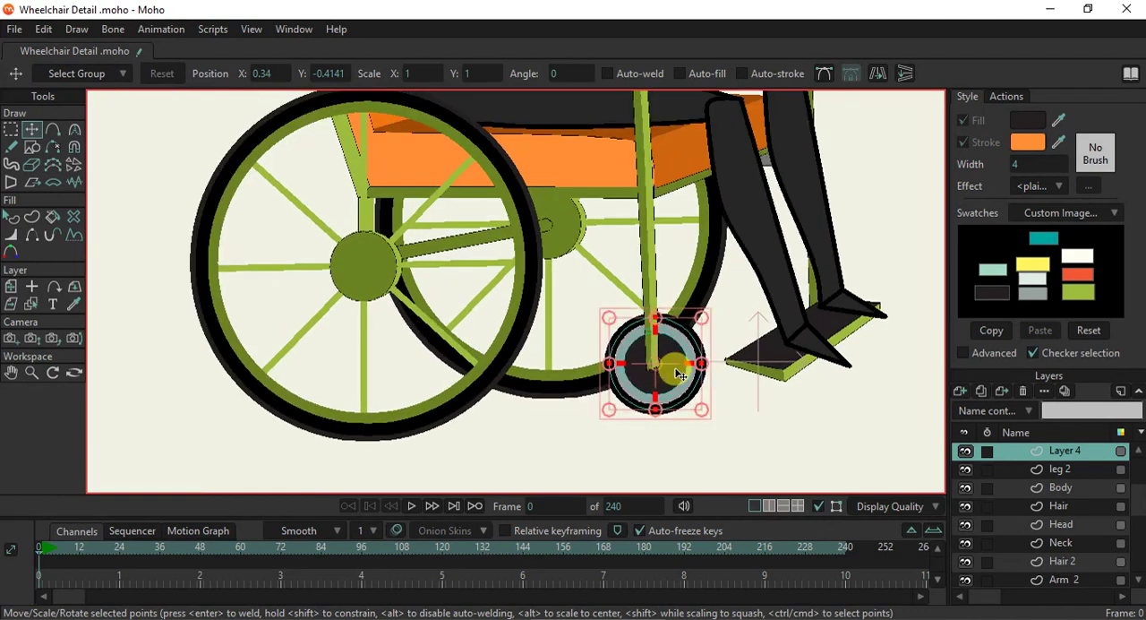
scroll(679, 374, down, 4)
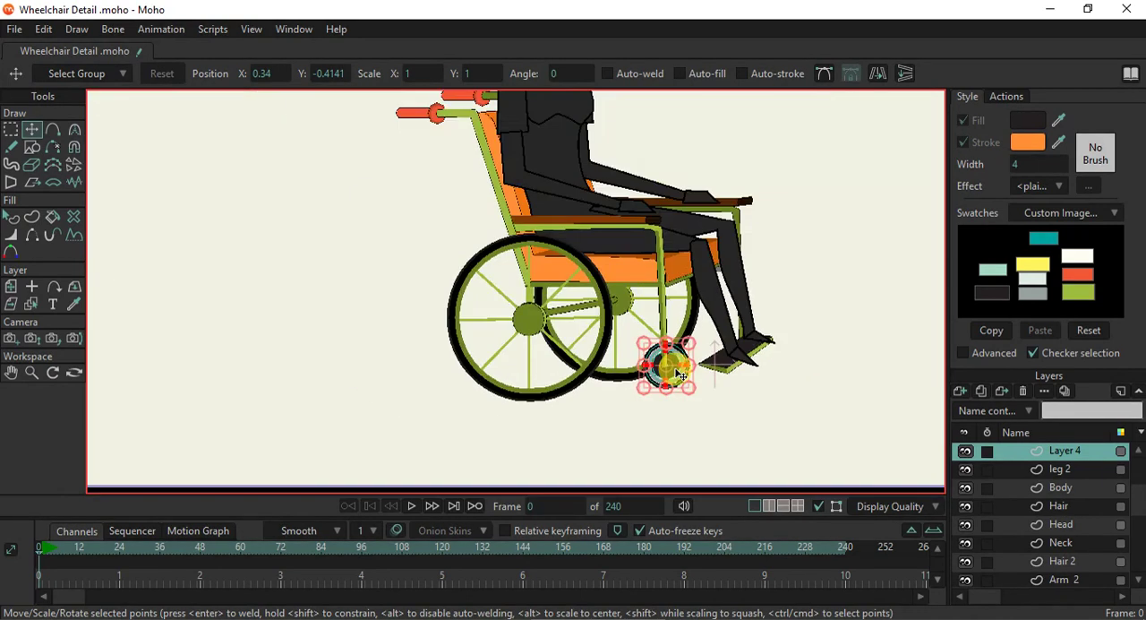
- Duplicate the small front wheel's Layer 4 and move the copy down the layer order to just above Layer 11
click(1065, 453)
click(984, 394)
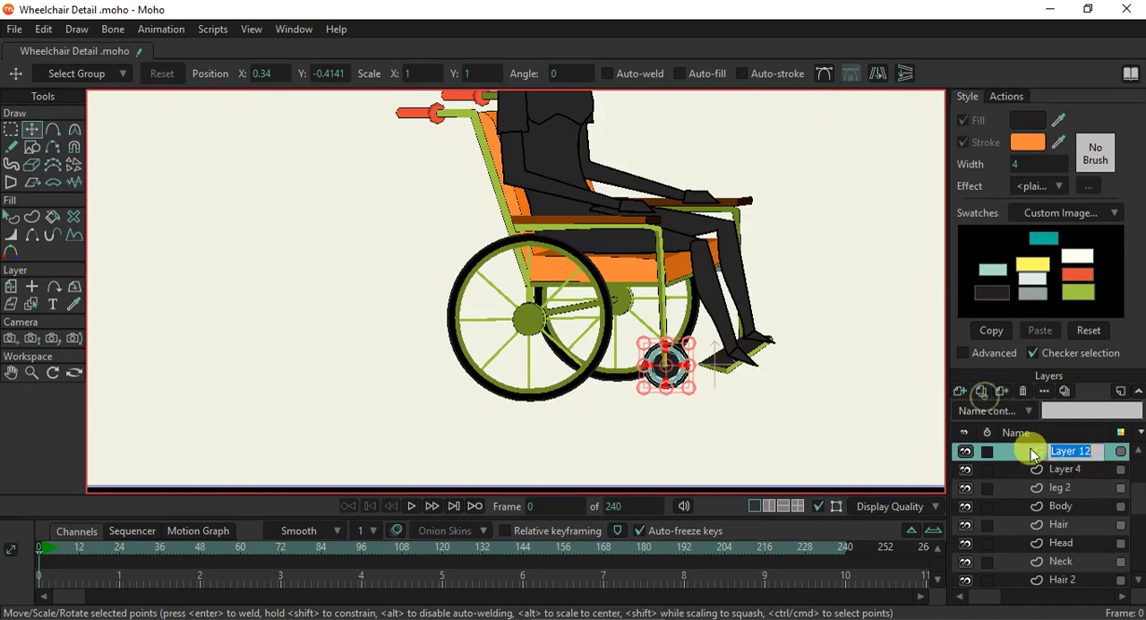
scroll(1072, 566, down, 5)
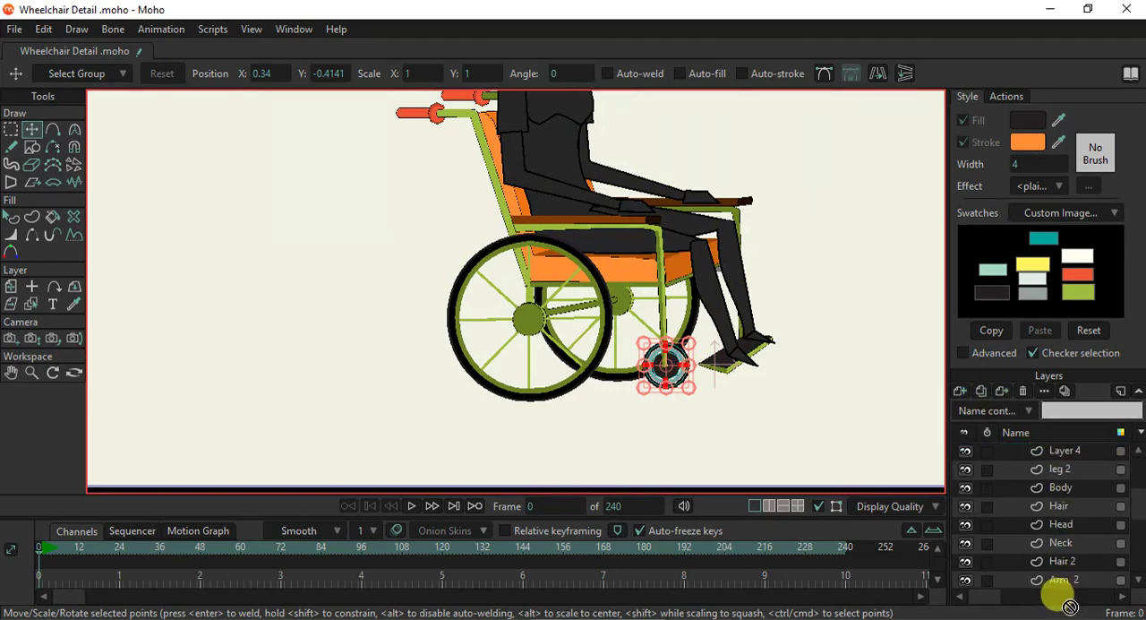
scroll(1075, 587, down, 4)
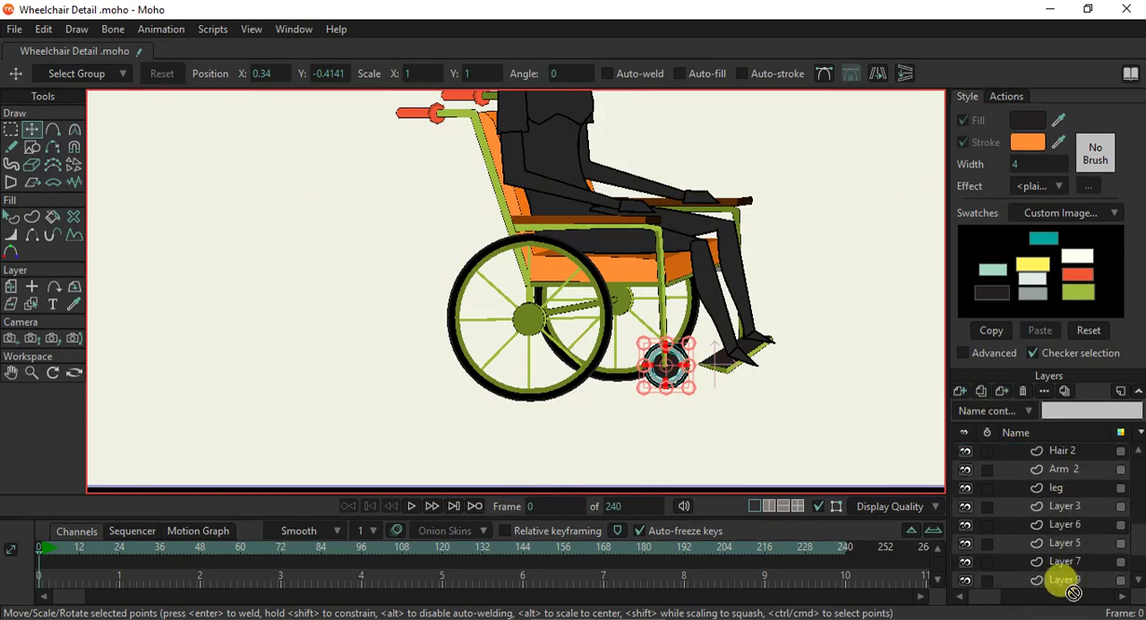
drag(1075, 567, 1083, 548)
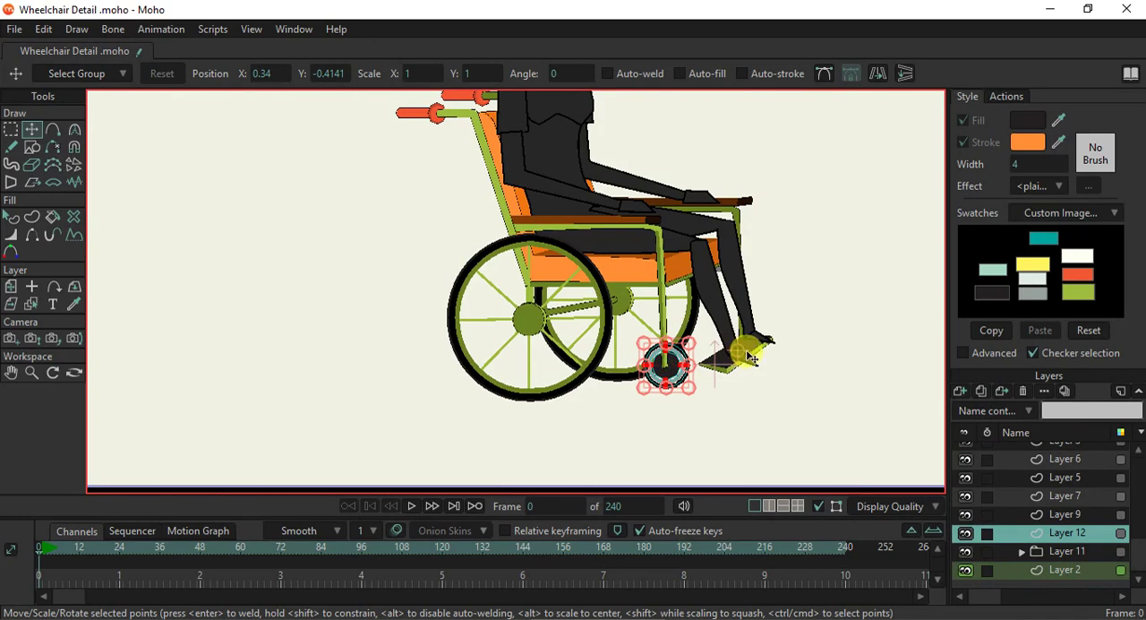
- Move the copied small wheel behind the far foot at about X 0.69, Y -0.30, and place its layer below Layer 2
scroll(750, 358, up, 5)
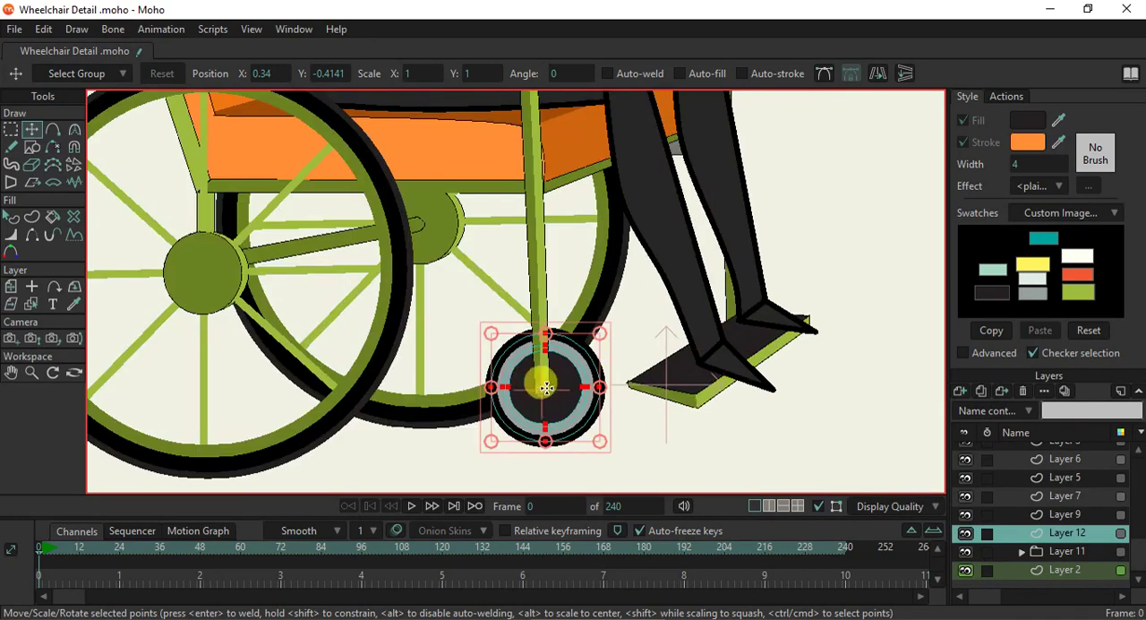
drag(596, 340, 494, 437)
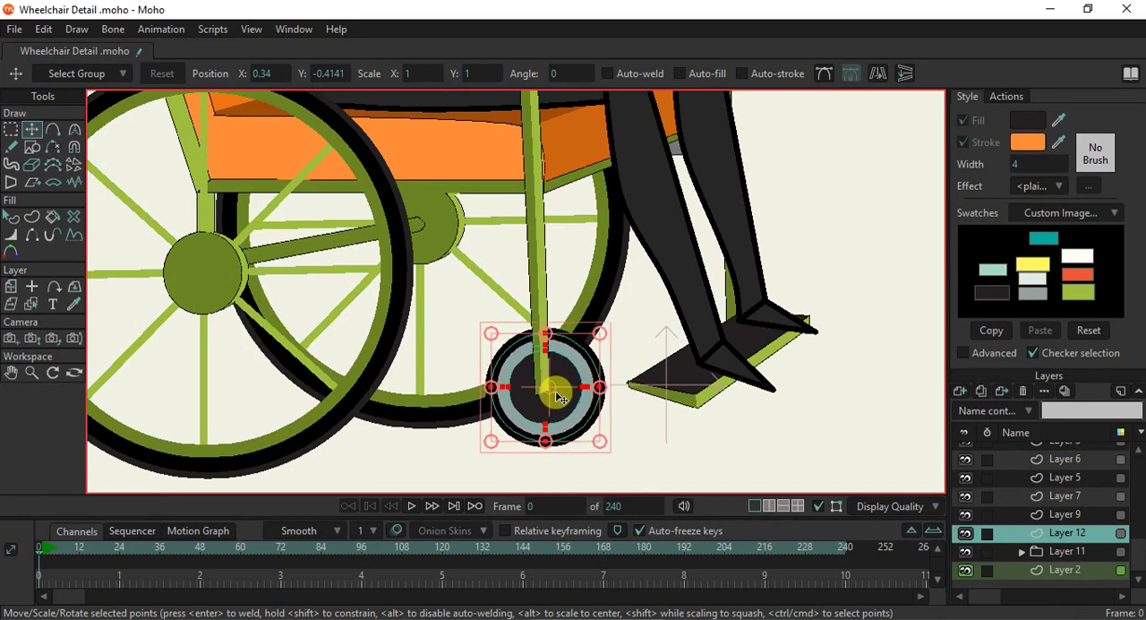
drag(567, 404, 755, 334)
drag(1073, 550, 1077, 579)
drag(727, 319, 743, 324)
scroll(730, 379, down, 5)
scroll(731, 381, up, 3)
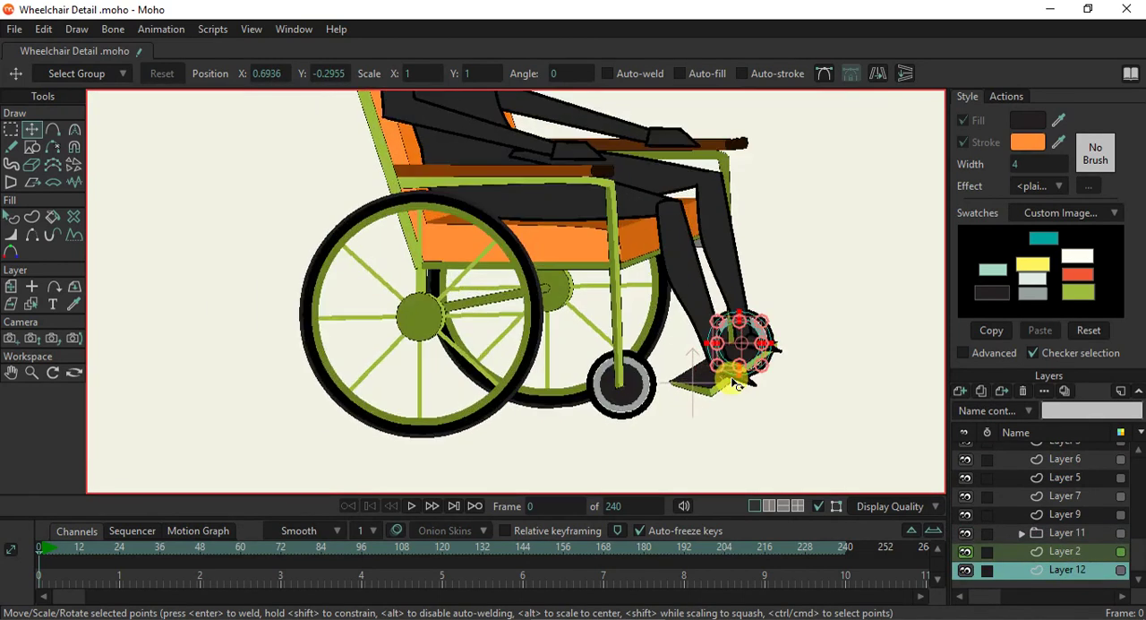
scroll(731, 384, up, 2)
scroll(746, 391, down, 3)
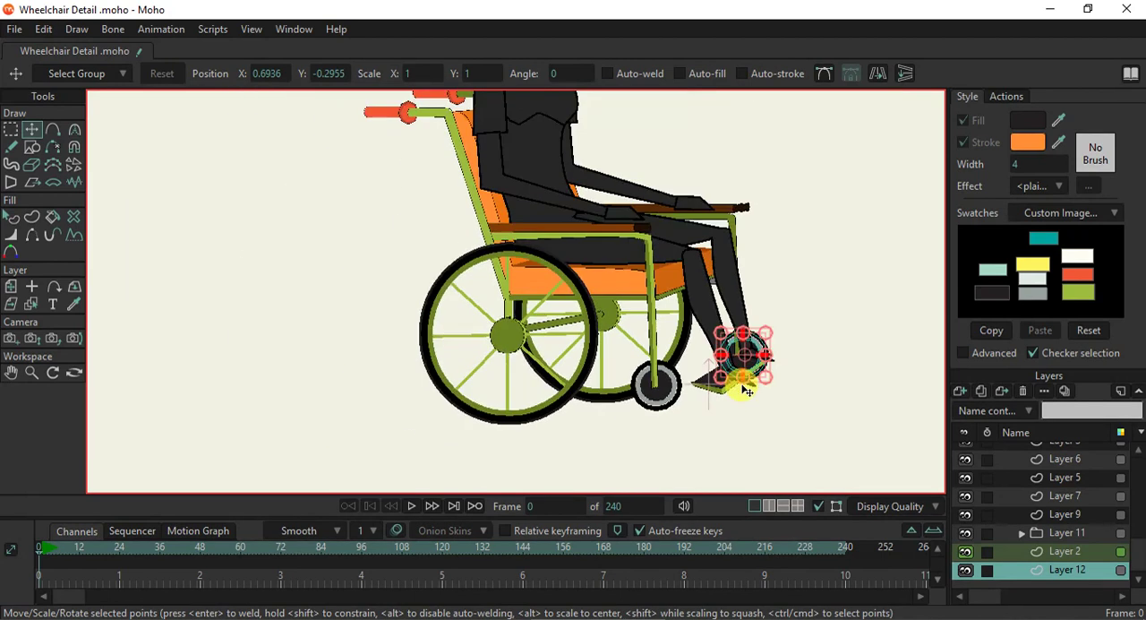
scroll(746, 391, up, 2)
- Shift the footrest's near-end points on Layer 7 to the near small wheel's hub, at about X 0.45, Y -0.43
click(41, 305)
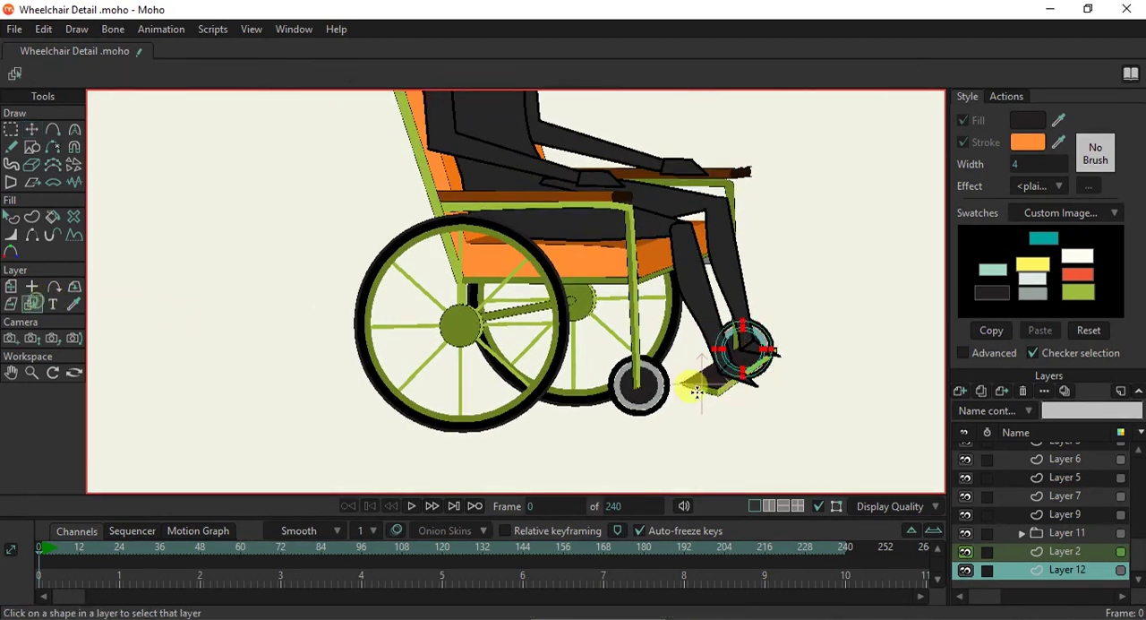
click(729, 400)
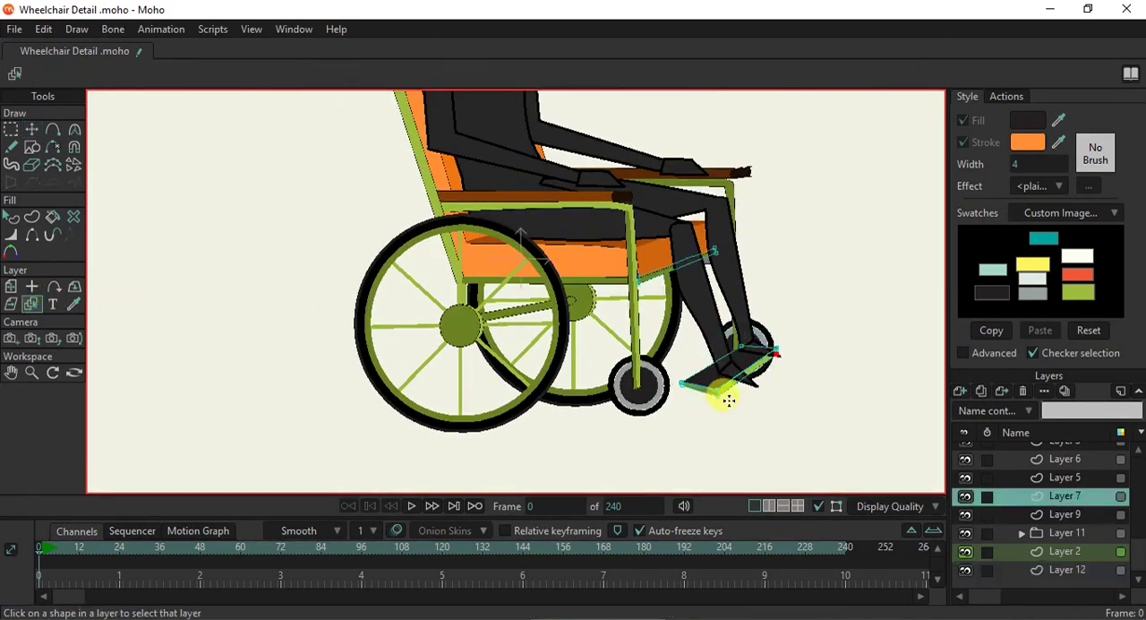
click(11, 130)
scroll(729, 404, up, 2)
drag(652, 352, 725, 417)
click(32, 130)
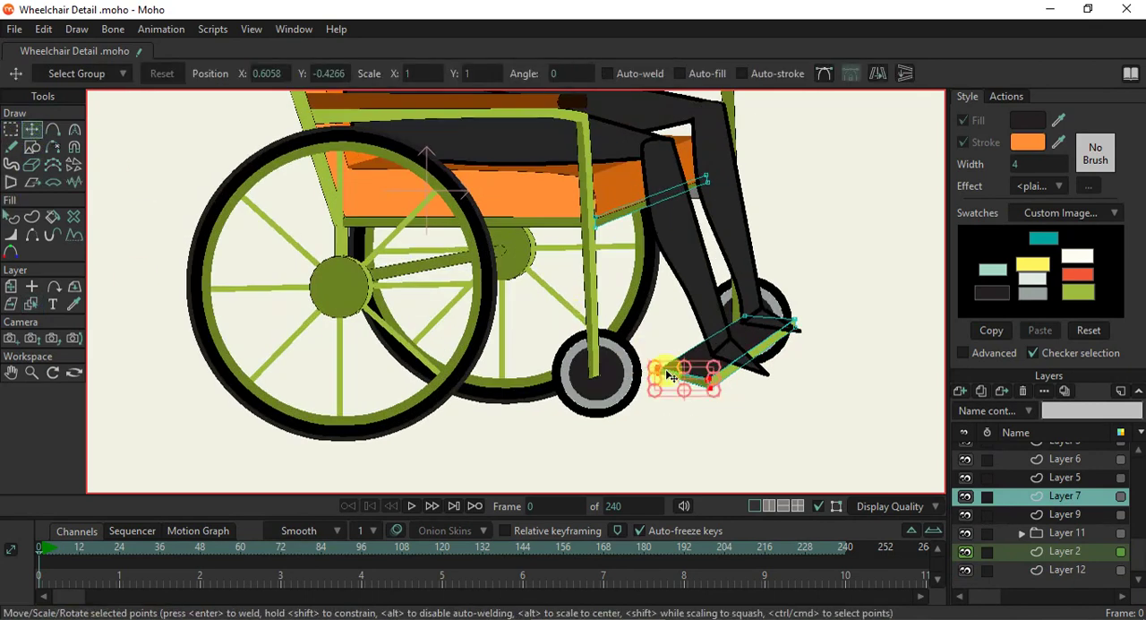
drag(700, 385, 643, 387)
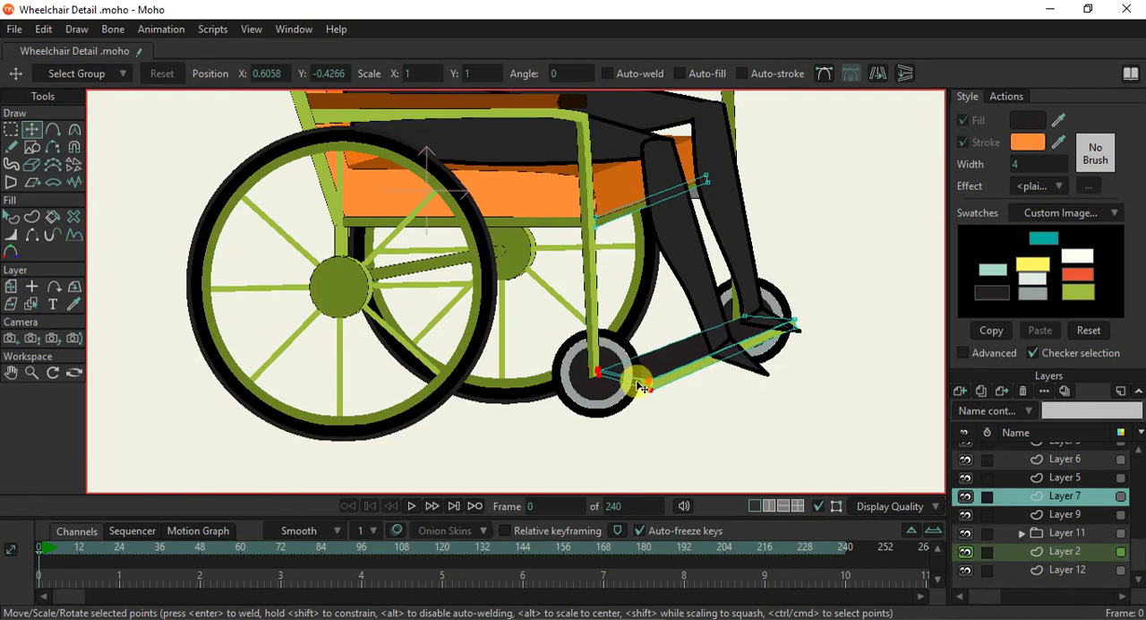
drag(640, 387, 620, 382)
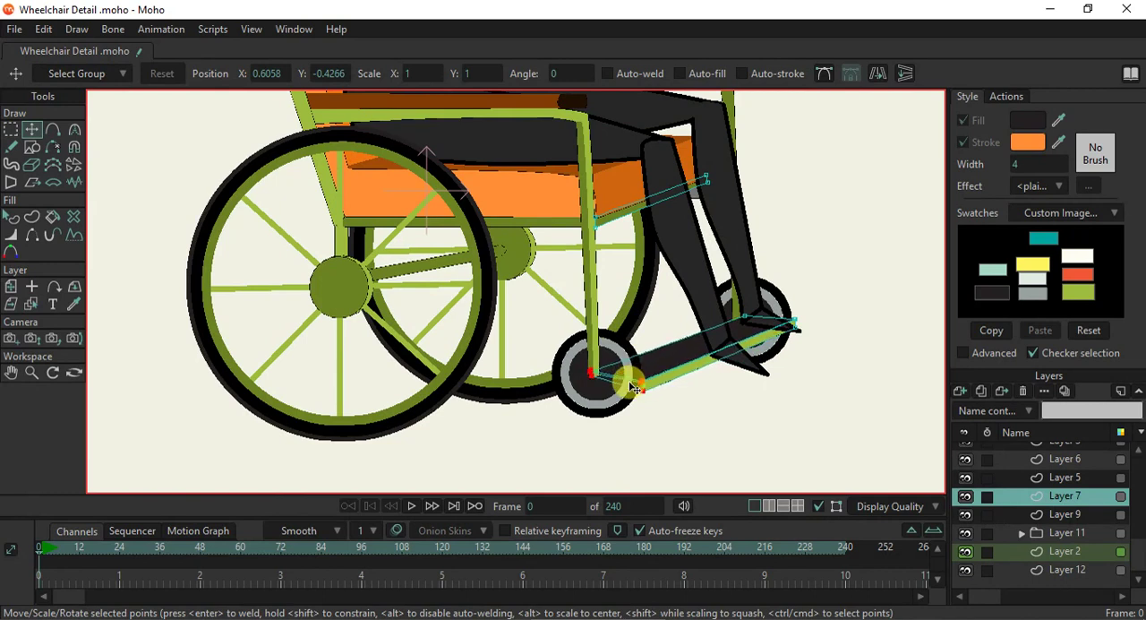
scroll(721, 348, up, 2)
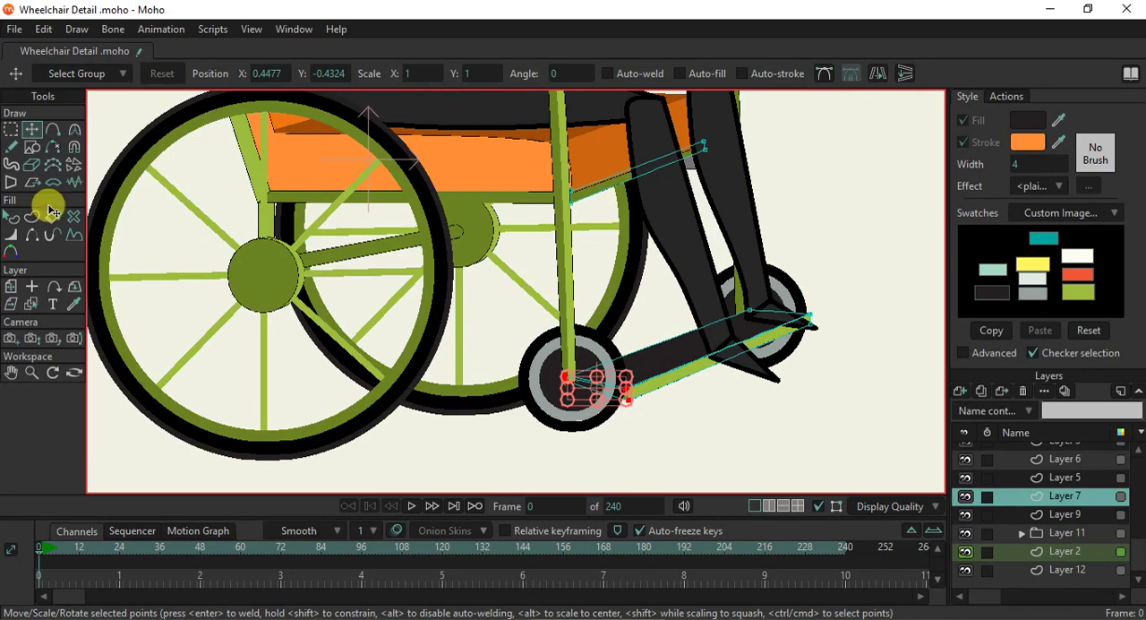
- Shift the footrest's far-end points inward over the far small wheel, to about X 0.76, Y -0.30
click(11, 128)
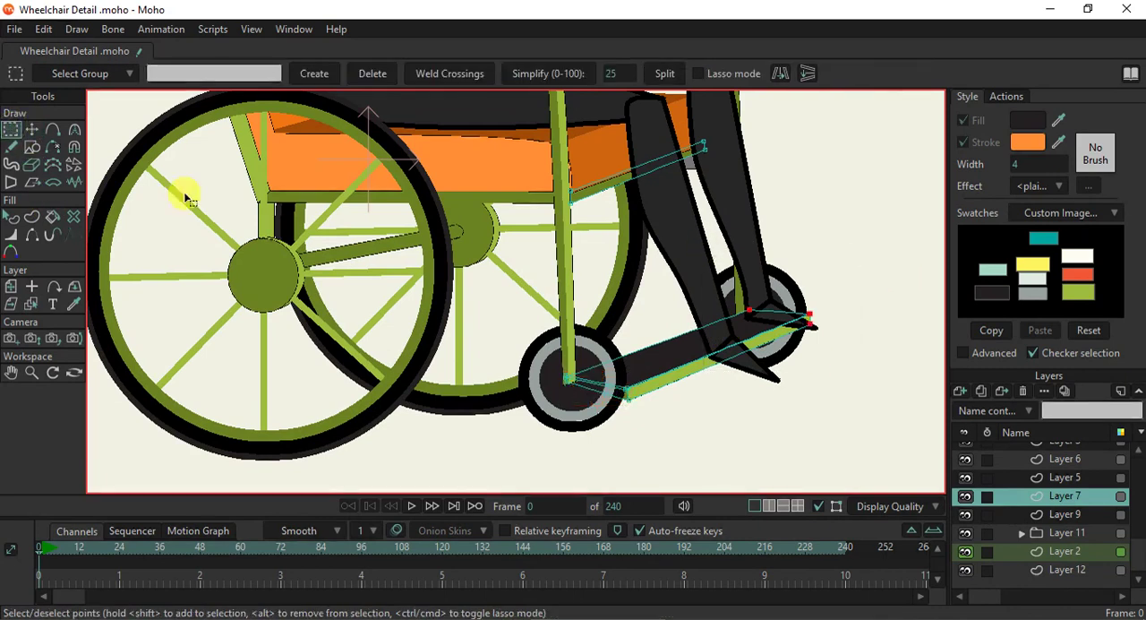
click(31, 129)
drag(794, 322, 761, 326)
scroll(763, 348, down, 2)
scroll(763, 348, up, 3)
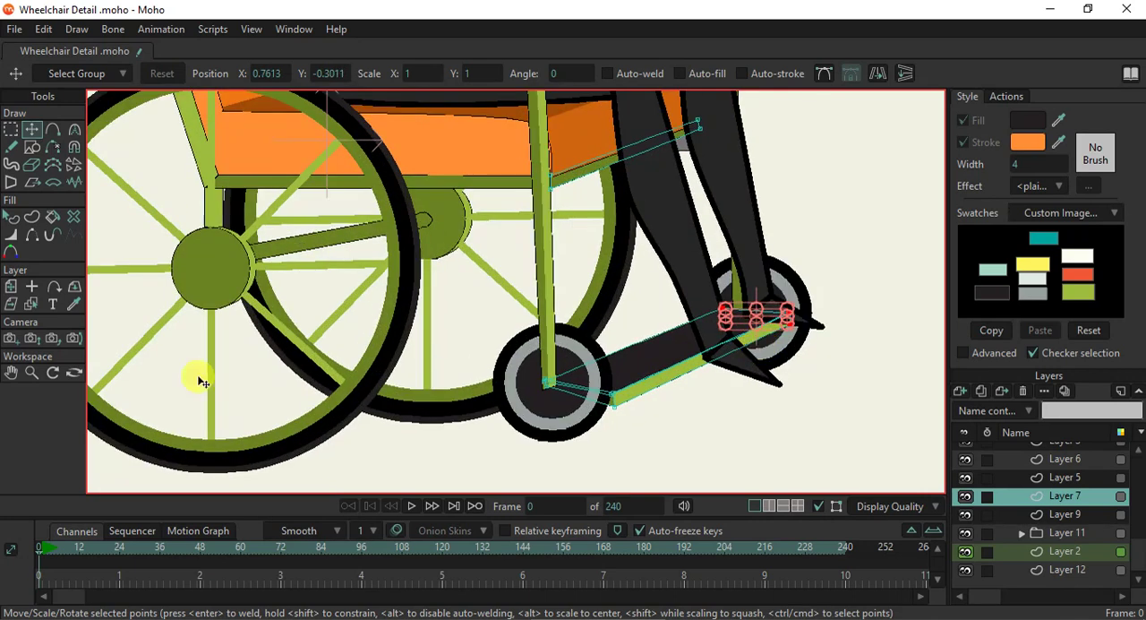
click(13, 217)
scroll(703, 356, down, 3)
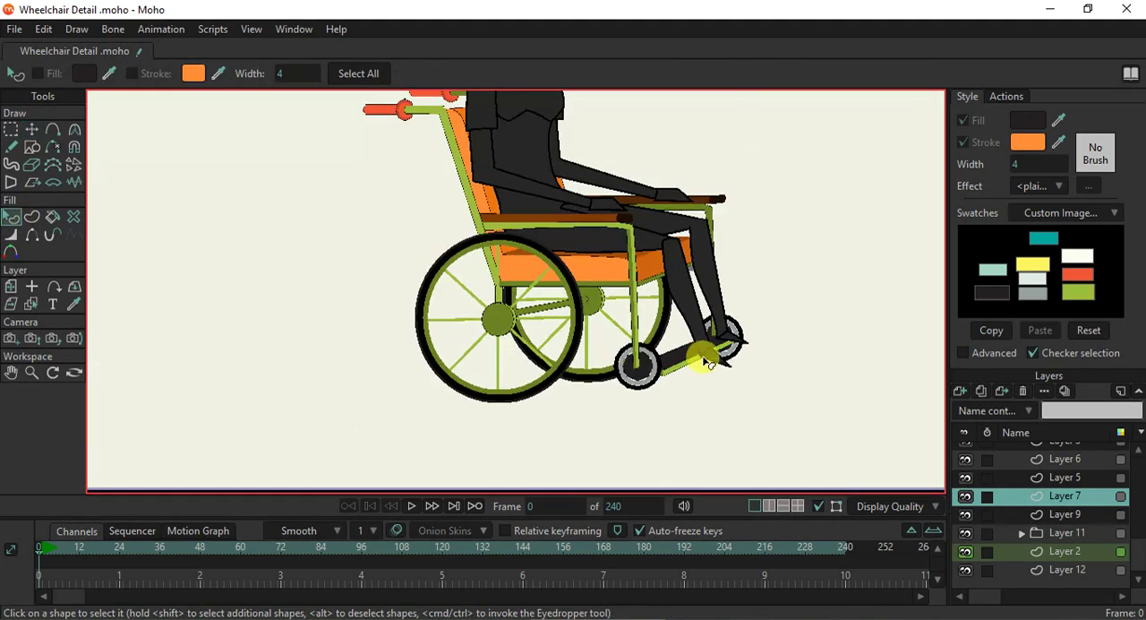
- Hide the figure's Body, Hair, Head, Neck, Hair 2 and Arm 2 layers
scroll(714, 404, down, 1)
scroll(708, 414, down, 2)
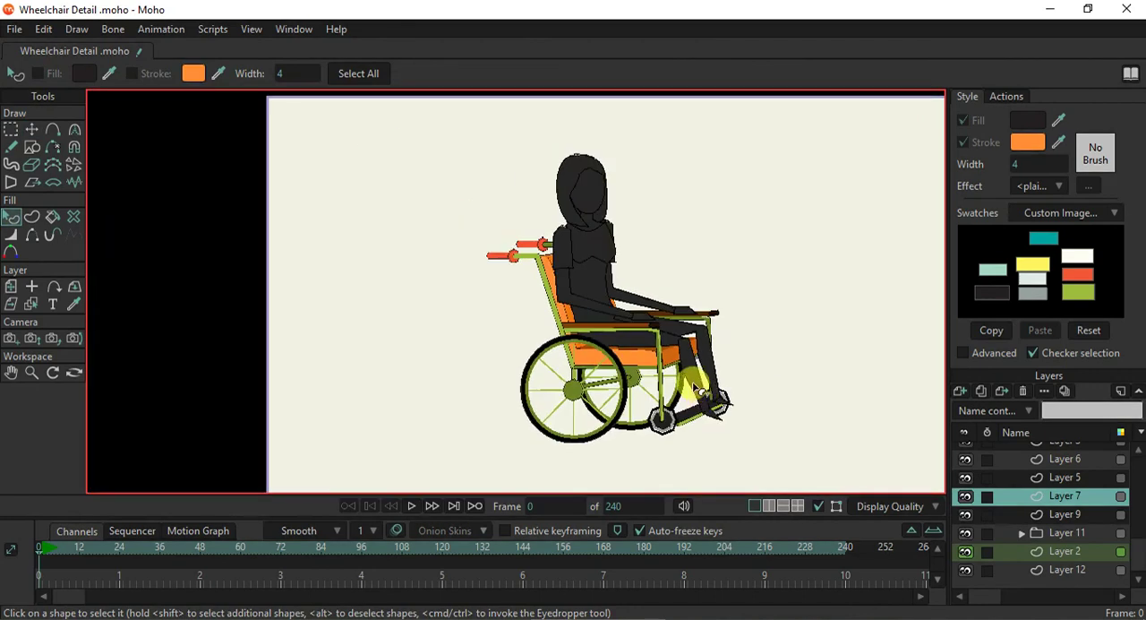
scroll(696, 394, up, 2)
scroll(1091, 527, up, 5)
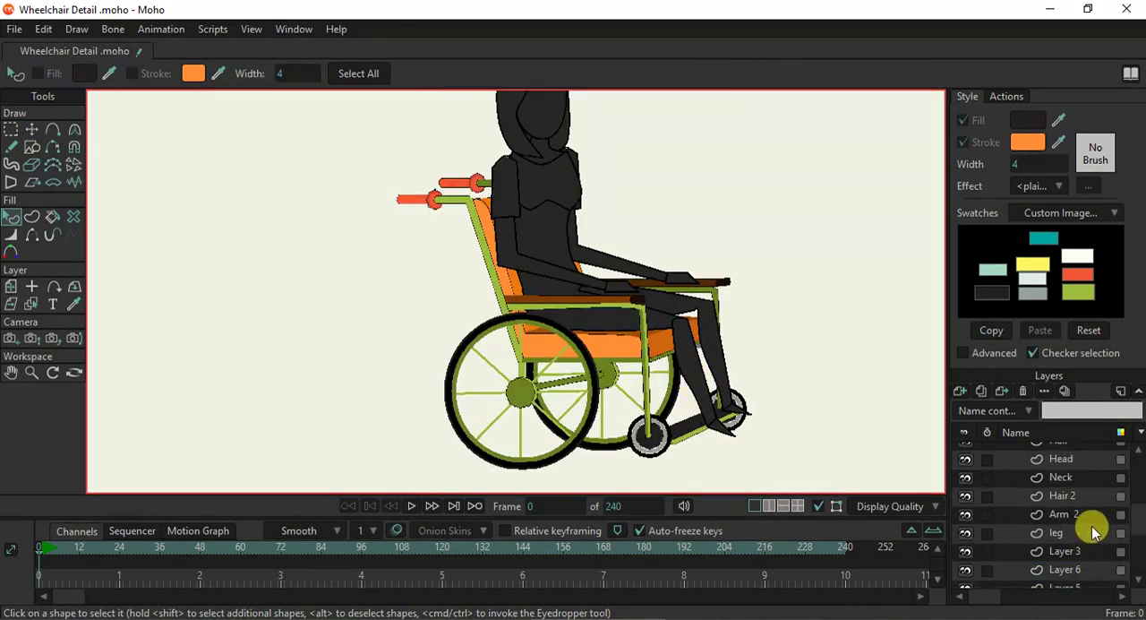
click(966, 478)
click(965, 495)
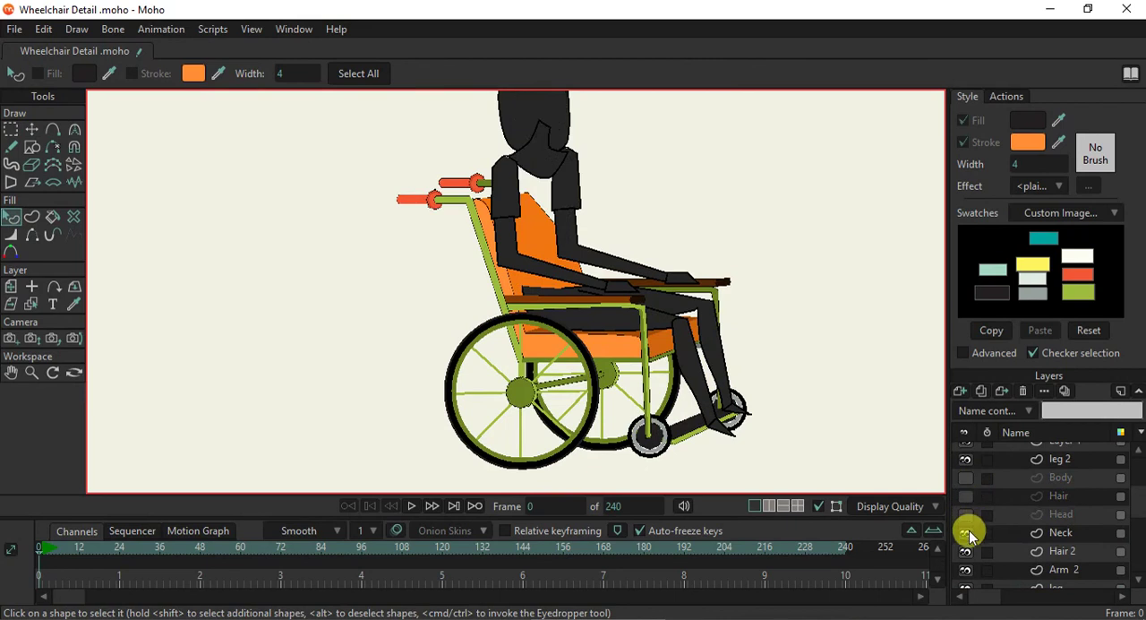
click(967, 533)
click(967, 551)
click(967, 570)
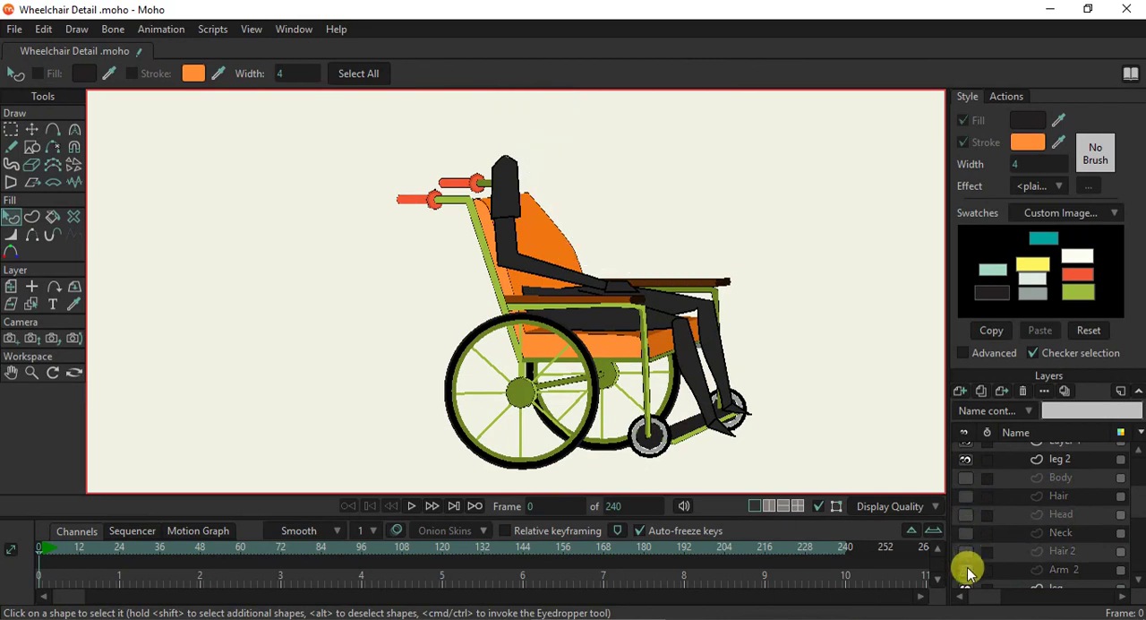
- Hide the figure's leg and leg 2 layers to clear the seat and footrest
scroll(1008, 535, down, 2)
click(967, 548)
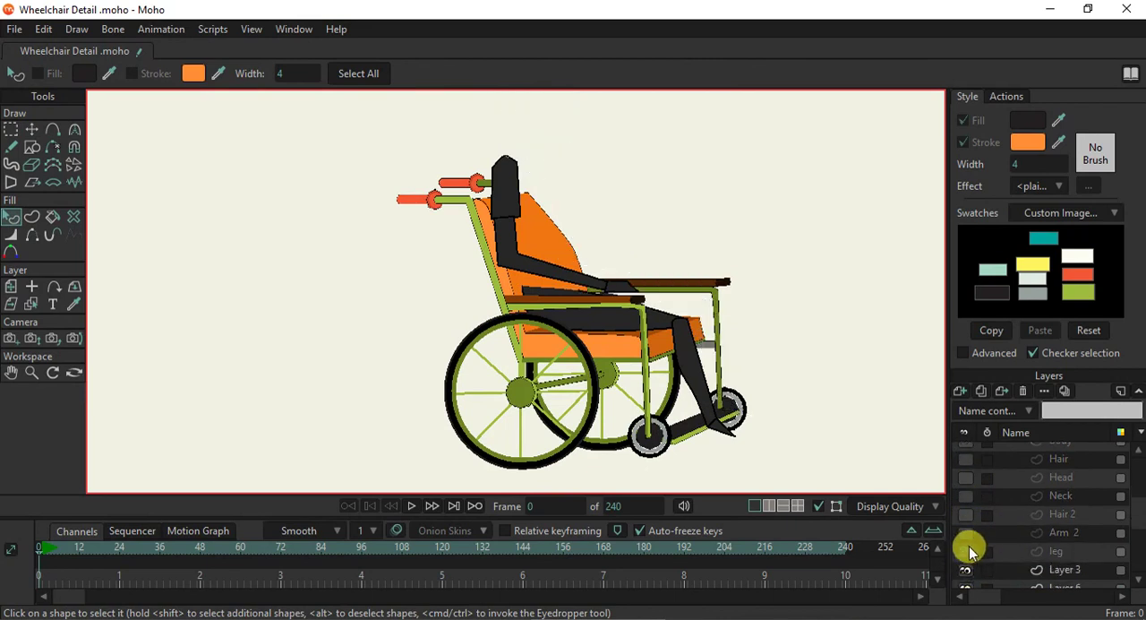
scroll(974, 544, up, 3)
click(965, 478)
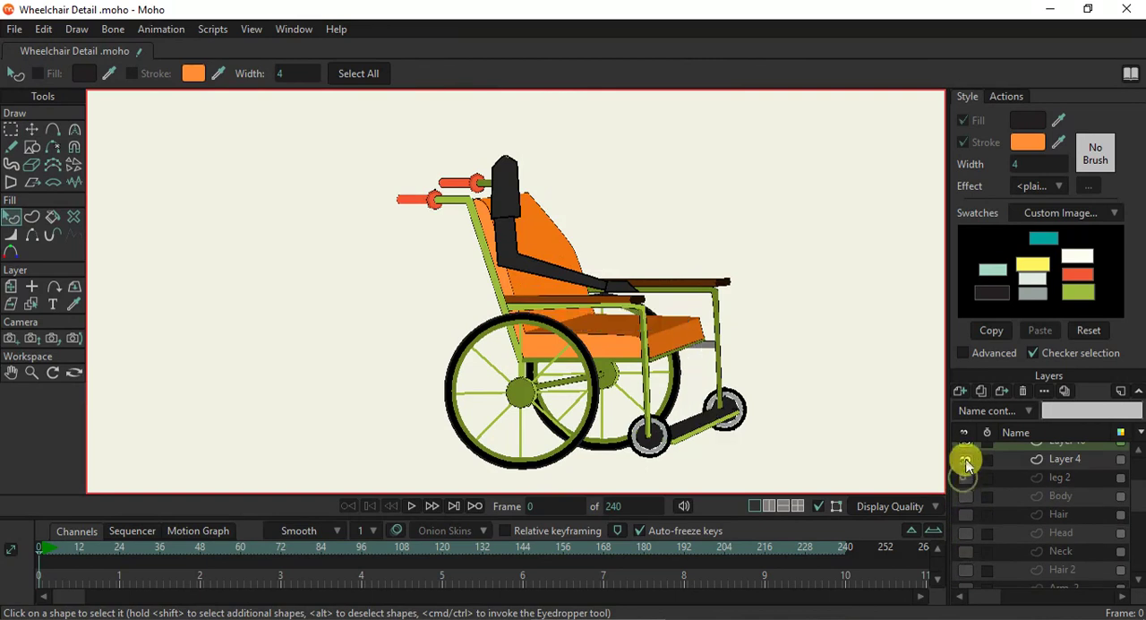
- Switch the visibility of Layer 4 and Layer 3 off and on to identify what they contain
click(966, 460)
click(967, 460)
scroll(974, 491, down, 1)
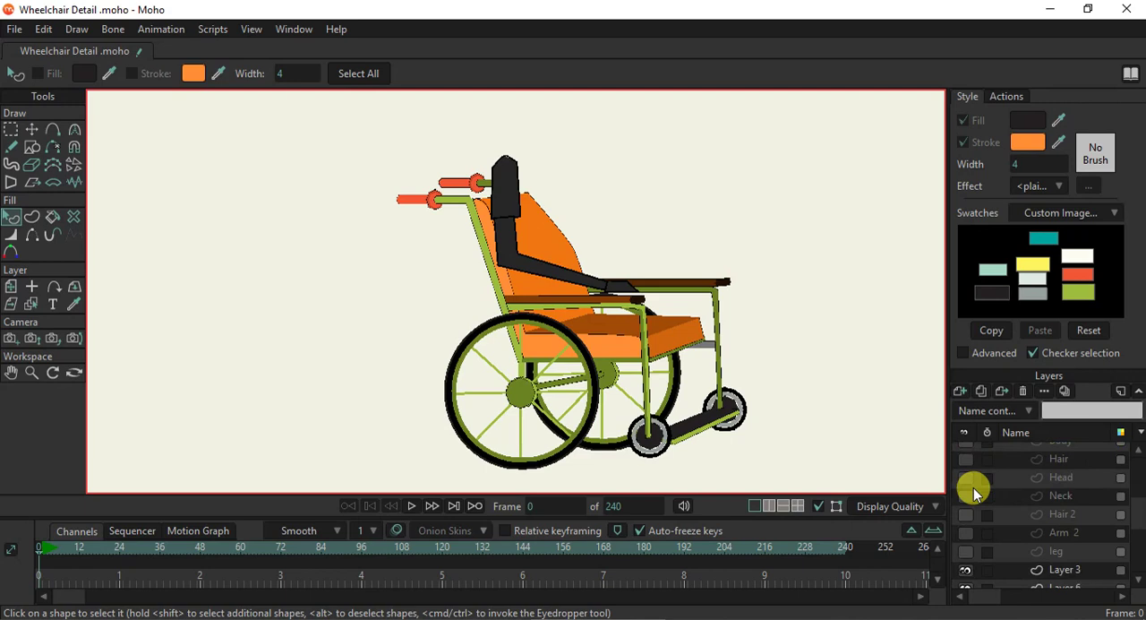
scroll(974, 491, down, 2)
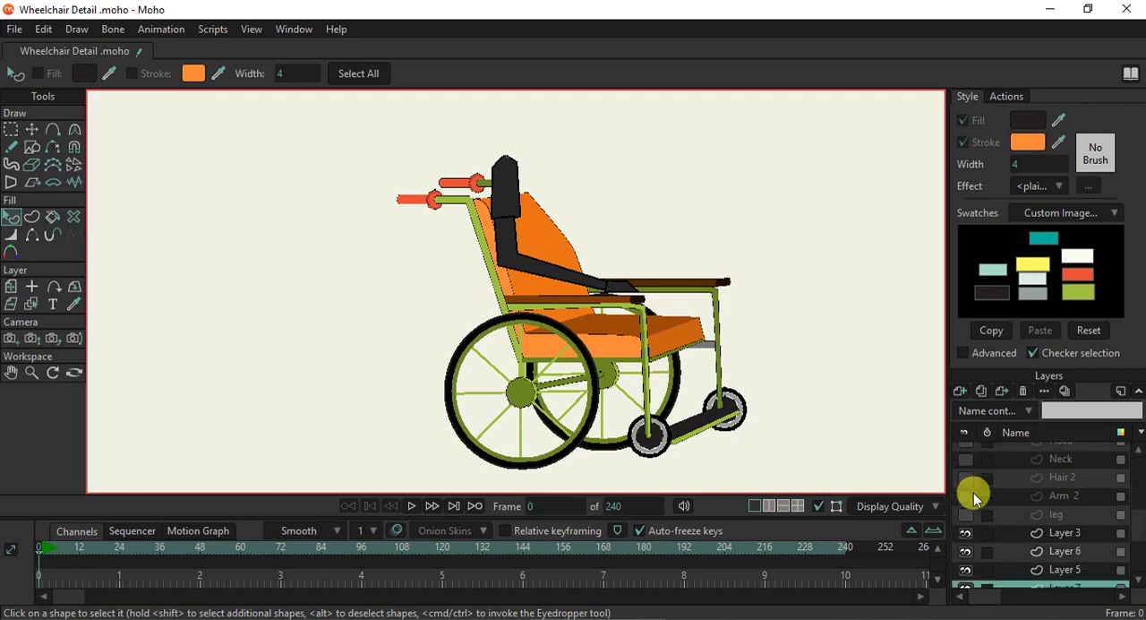
click(966, 533)
click(967, 534)
click(966, 535)
click(966, 535)
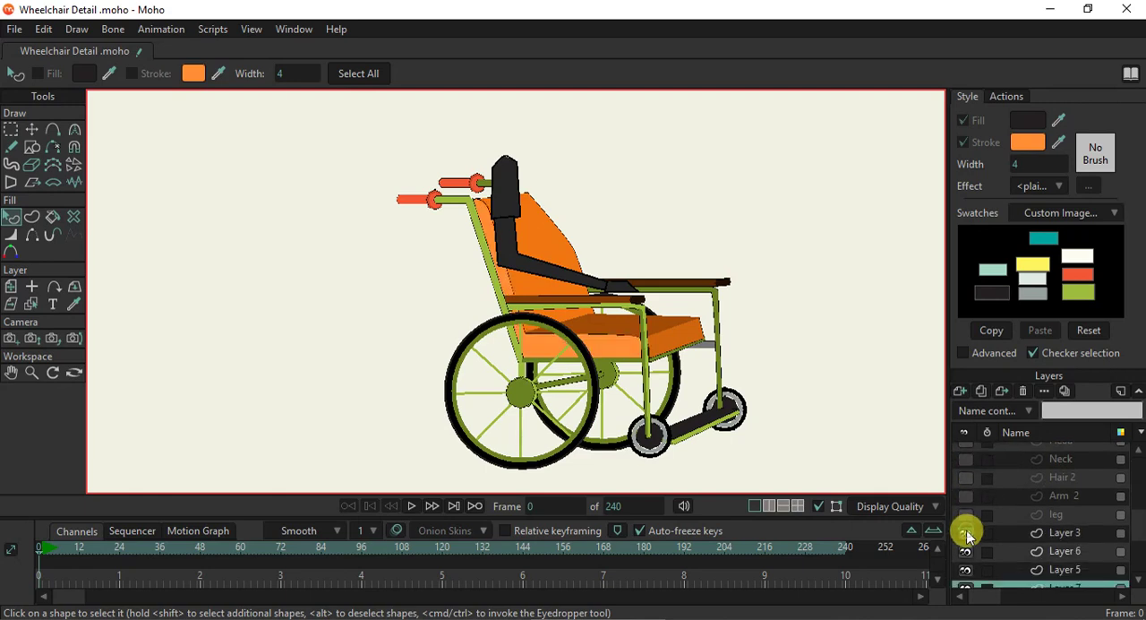
- Select the remaining arm's layer from the drawing and hide it, leaving only the wheelchair
click(36, 308)
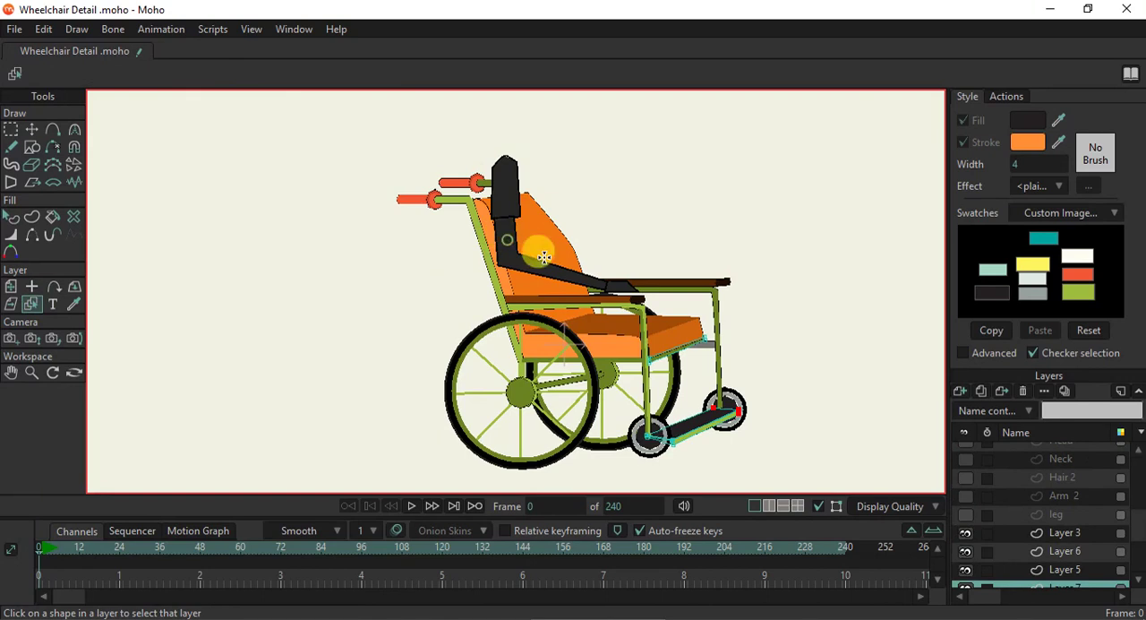
click(508, 240)
scroll(990, 466, up, 2)
click(967, 488)
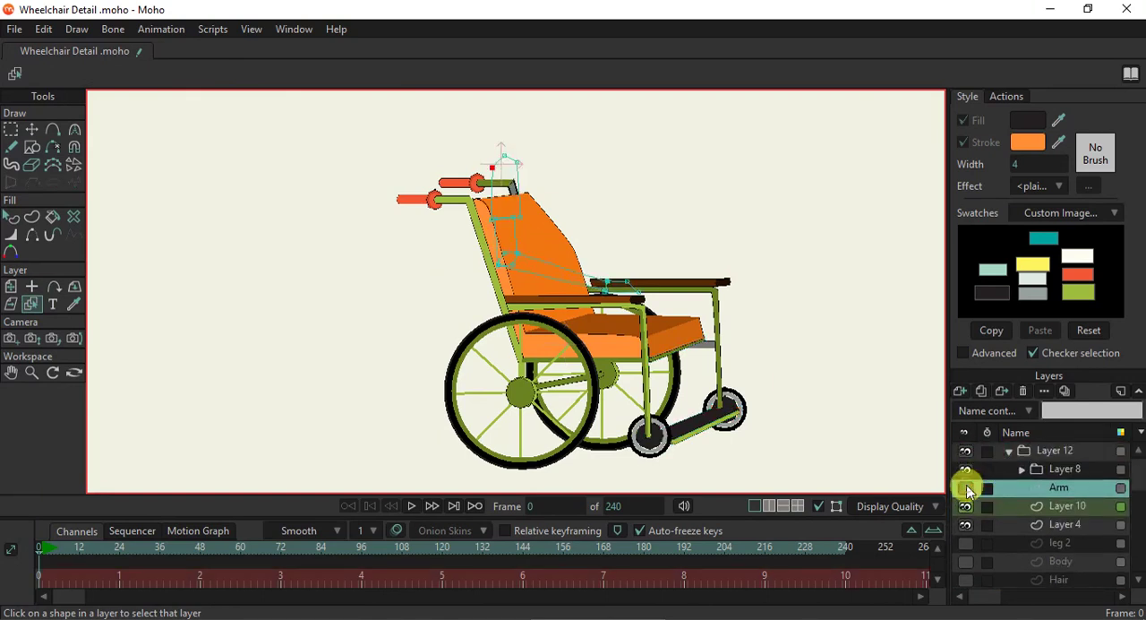
- Round the upper front corner of the backrest on Layer 5 with the Curvature tool, using a curvature of about 0.0762
scroll(618, 258, up, 3)
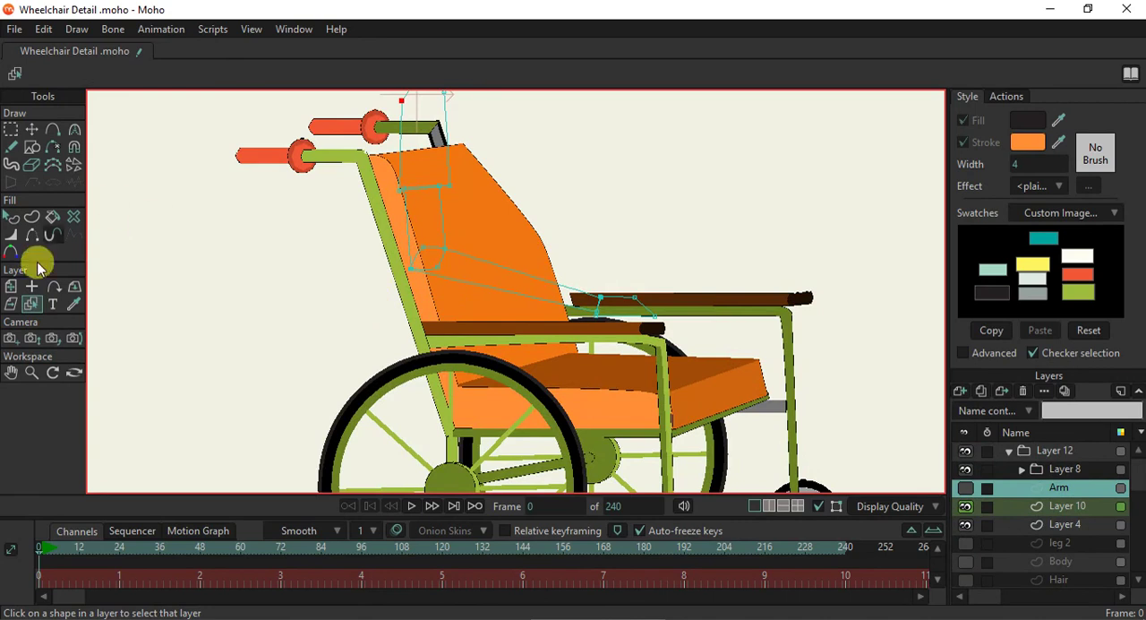
click(495, 234)
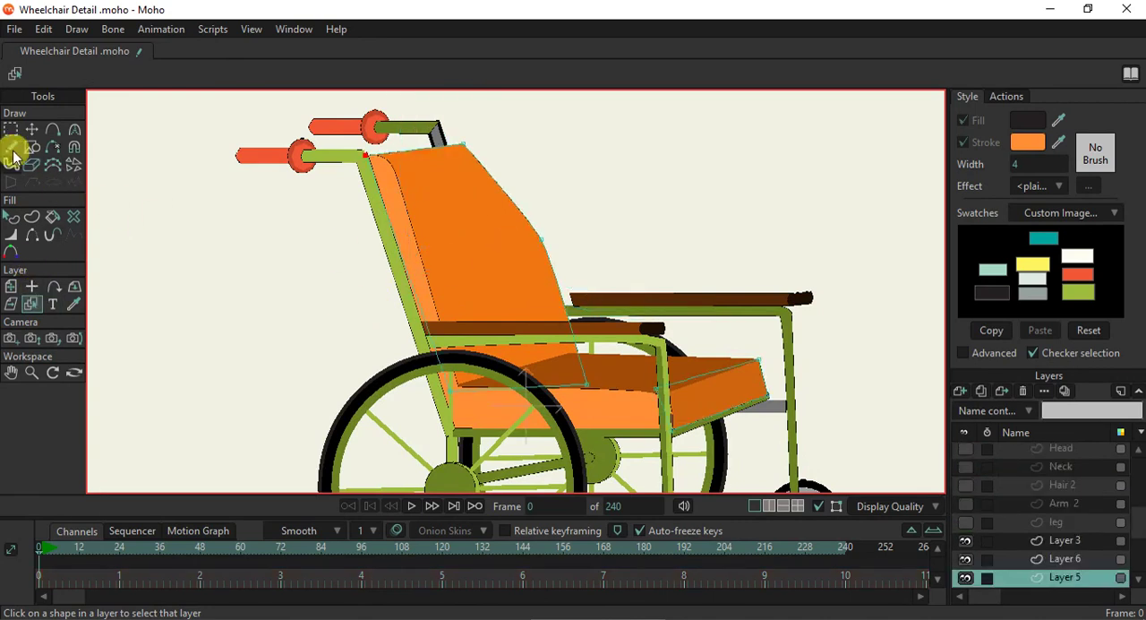
click(73, 129)
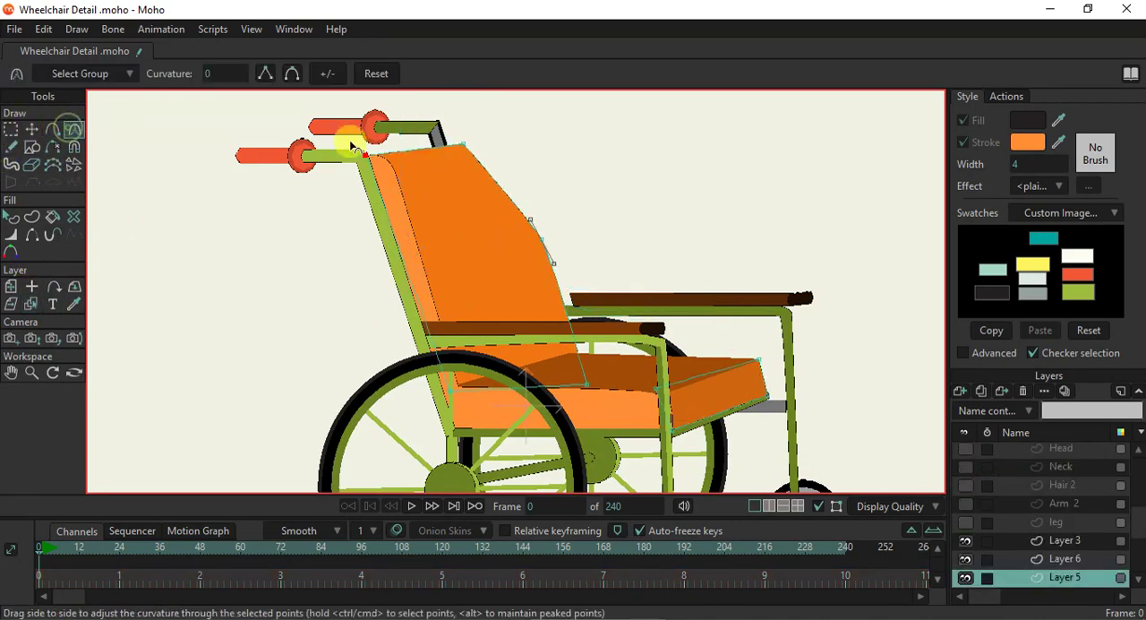
scroll(458, 150, up, 2)
drag(478, 145, 559, 171)
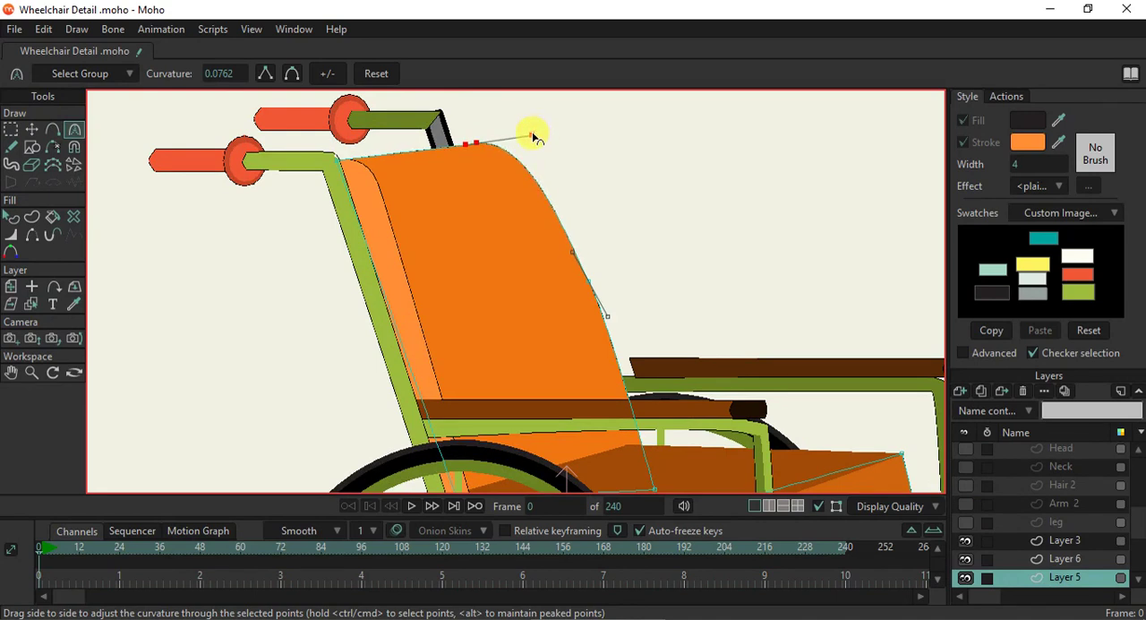
scroll(472, 171, down, 2)
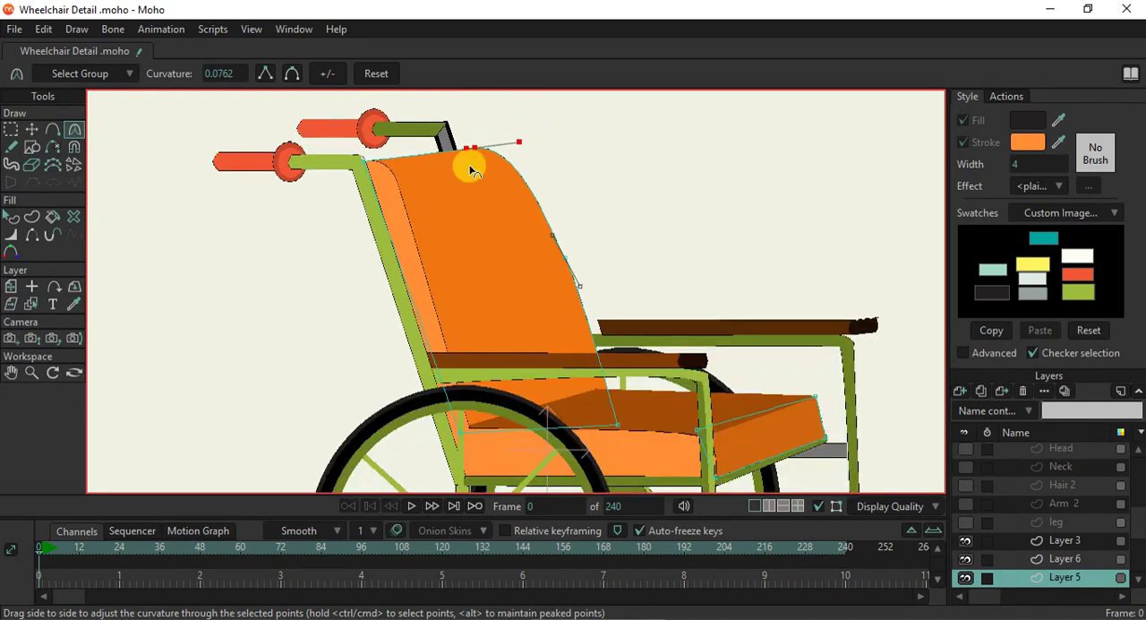
scroll(472, 170, down, 3)
- Select the points of the far push handle, its grip and the post behind the backrest on Layer 2
click(32, 303)
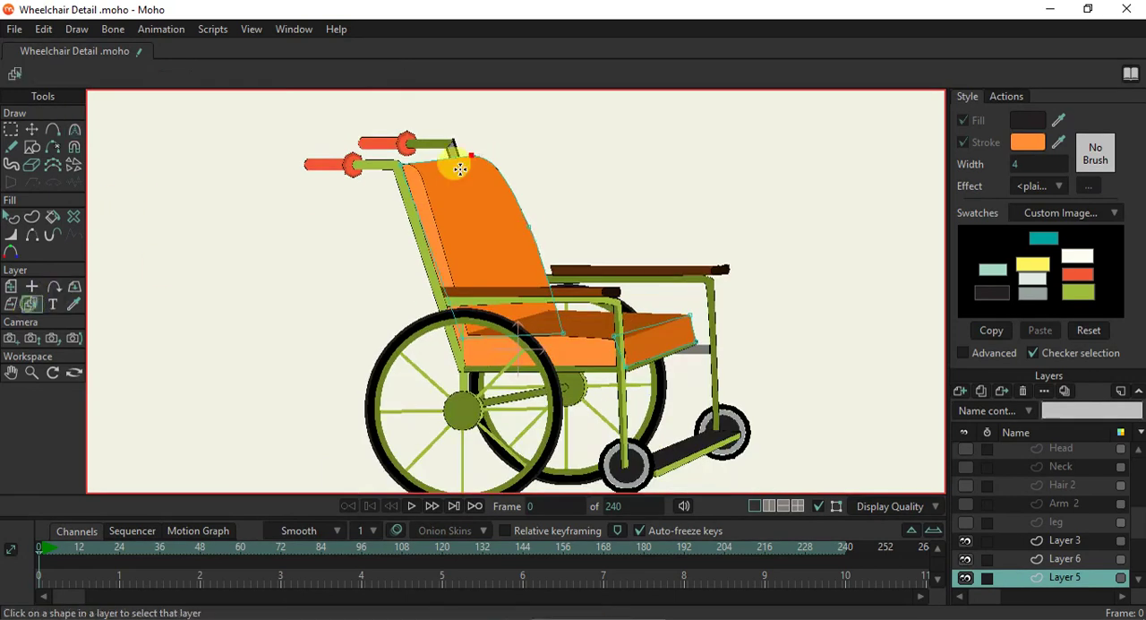
scroll(460, 170, up, 2)
click(451, 149)
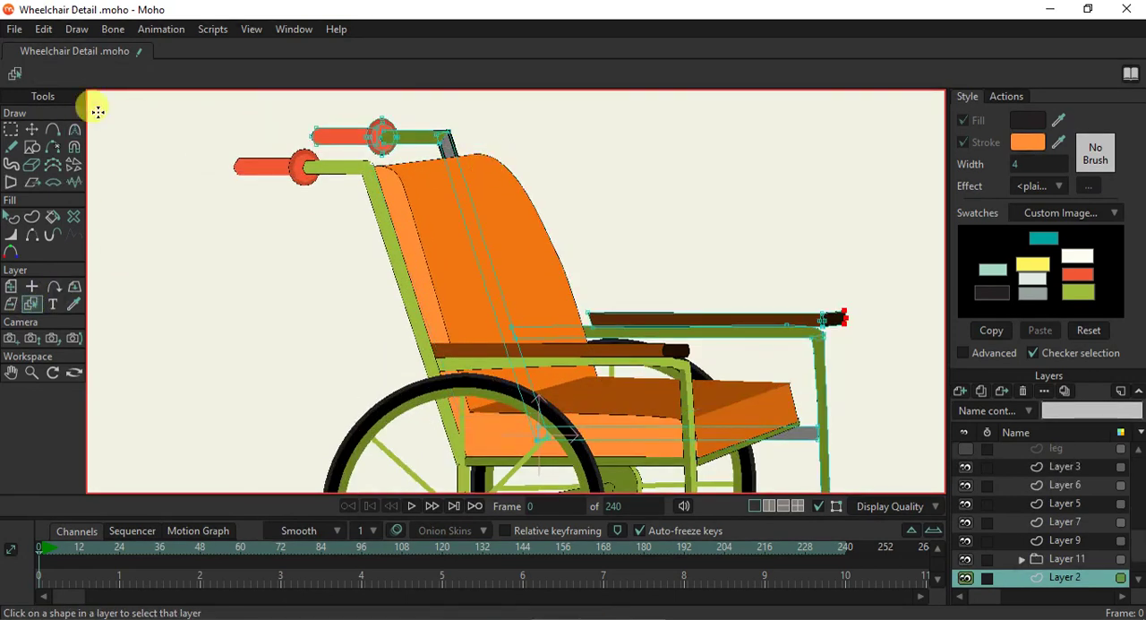
click(29, 131)
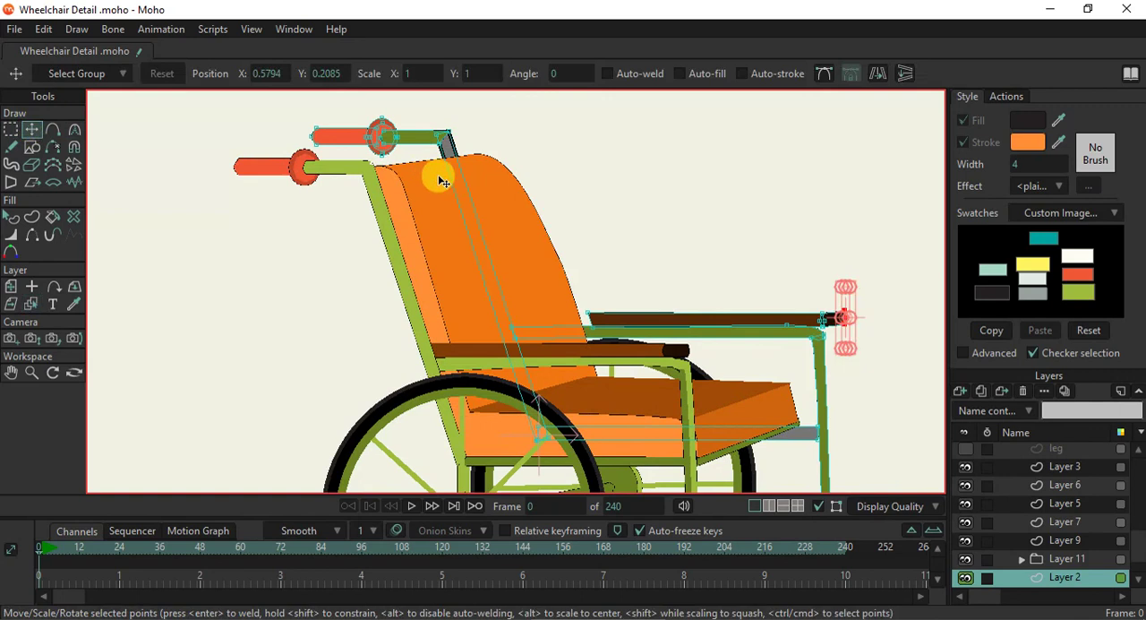
click(459, 182)
click(403, 138)
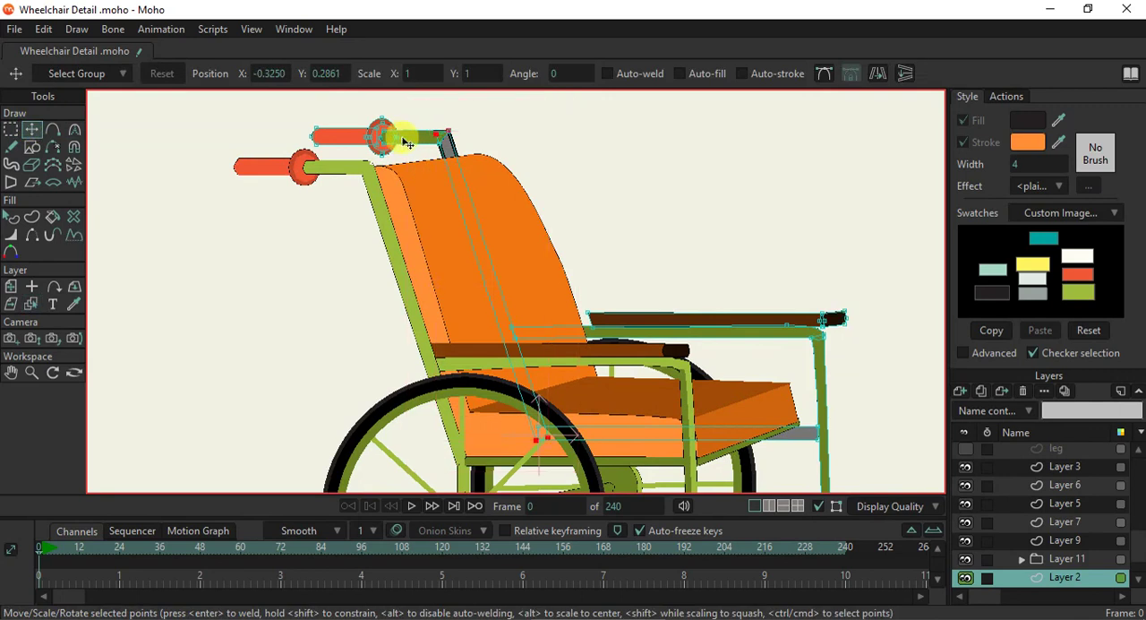
scroll(365, 133, up, 5)
shift+click(389, 138)
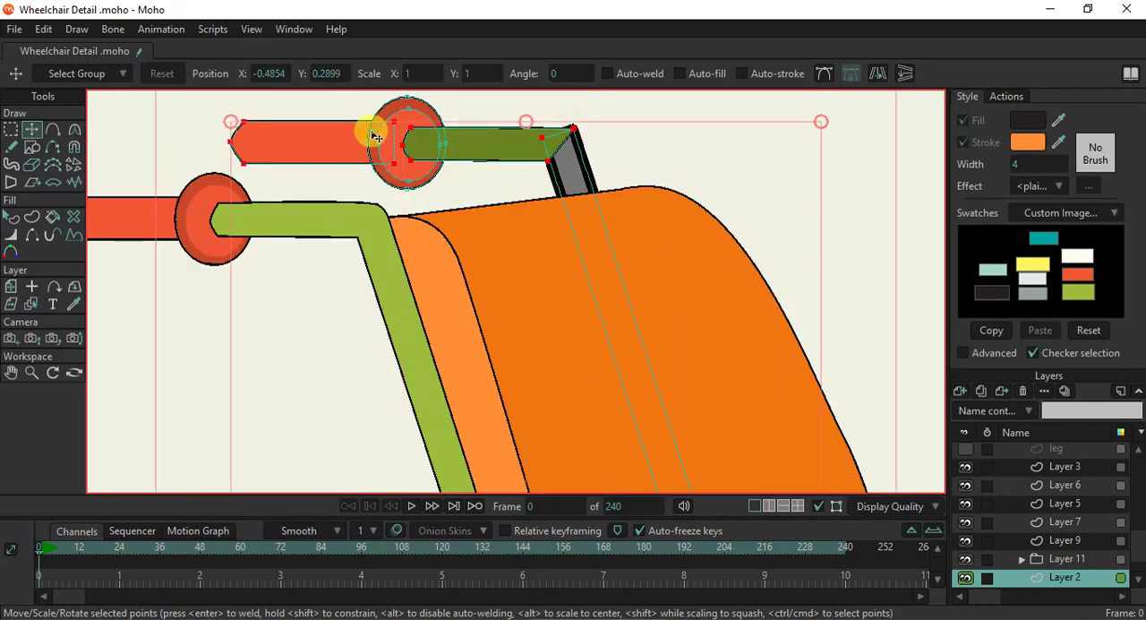
shift+click(388, 145)
- Try to shift the far push handle and post forward to about X -0.41, and undo the move
scroll(390, 145, down, 2)
drag(473, 173, 518, 172)
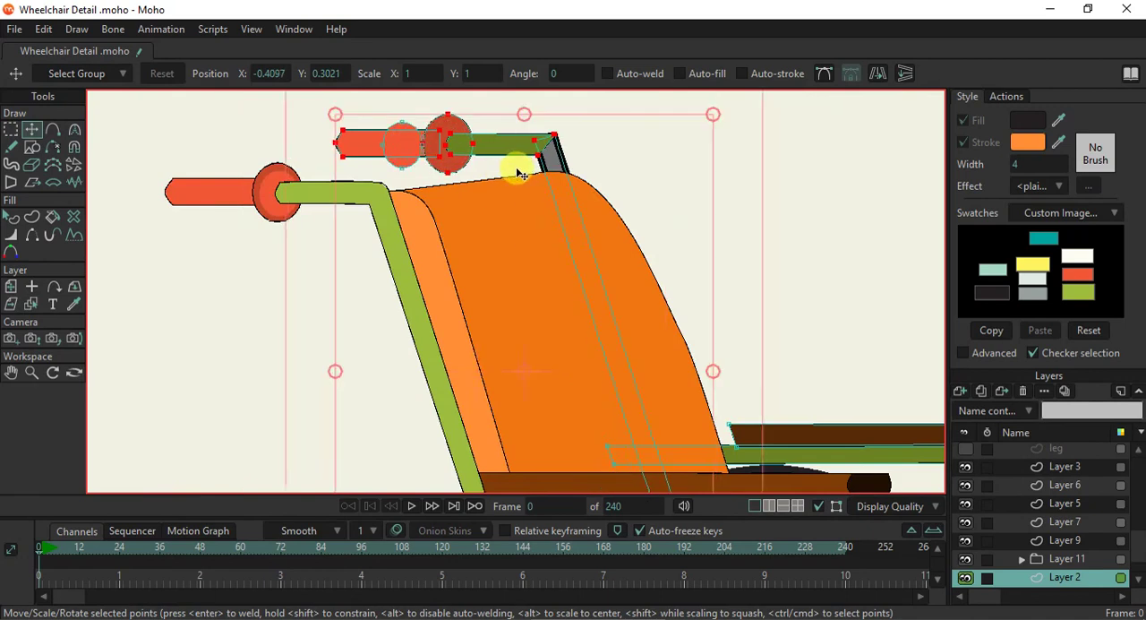
key(ctrl+z)
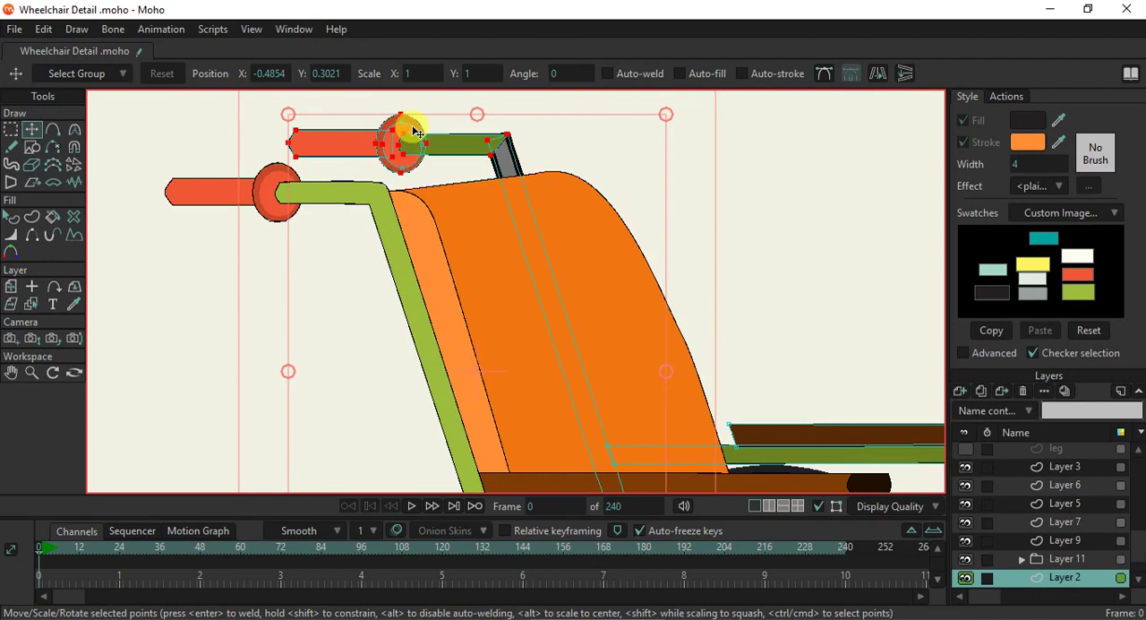
- Move the far push handle, its whole grip disc and post forward to X -0.4097, Y 0.3021
drag(423, 154, 468, 168)
scroll(468, 169, down, 7)
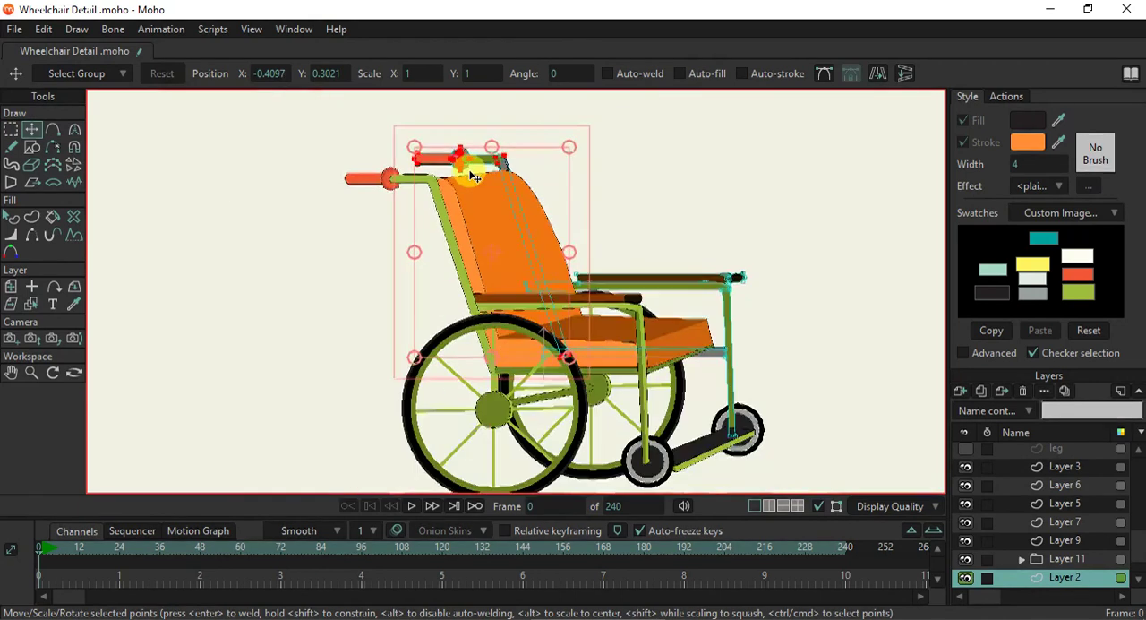
scroll(468, 168, up, 2)
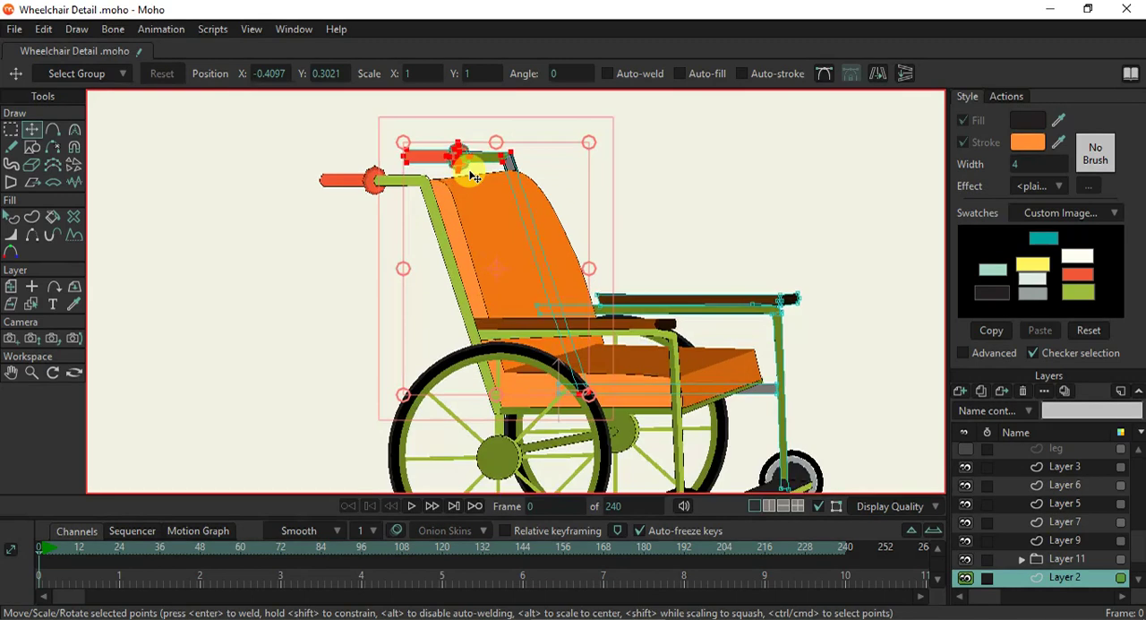
- Give the grey post section under the far handle an olive green stroke sampled from the handle, with width 1
click(11, 217)
scroll(487, 158, up, 3)
click(538, 168)
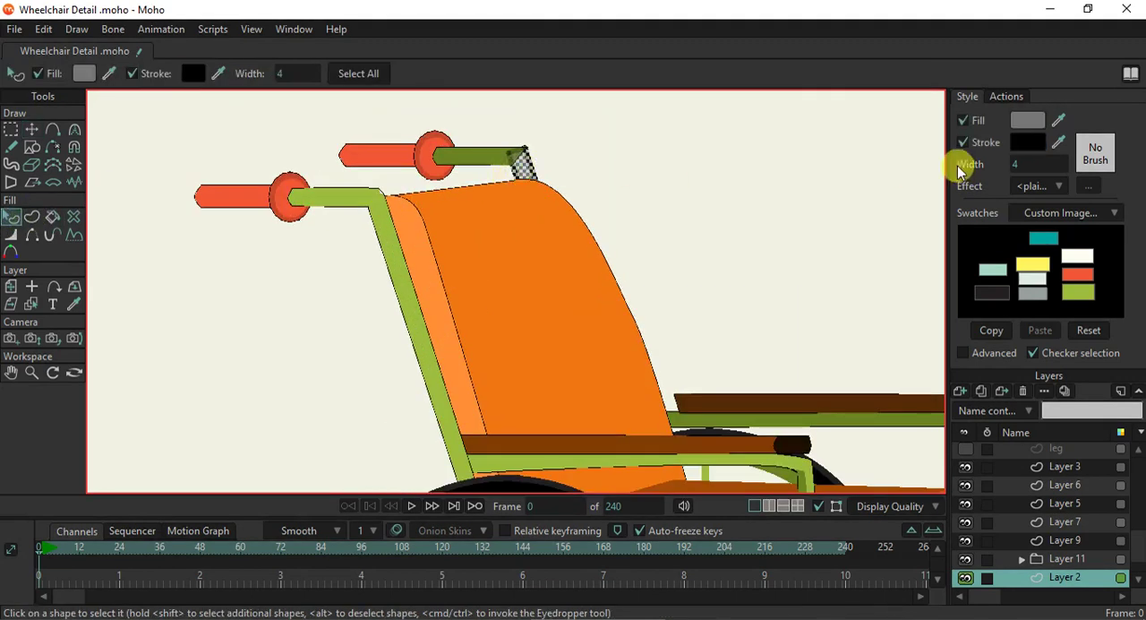
click(1059, 142)
click(488, 148)
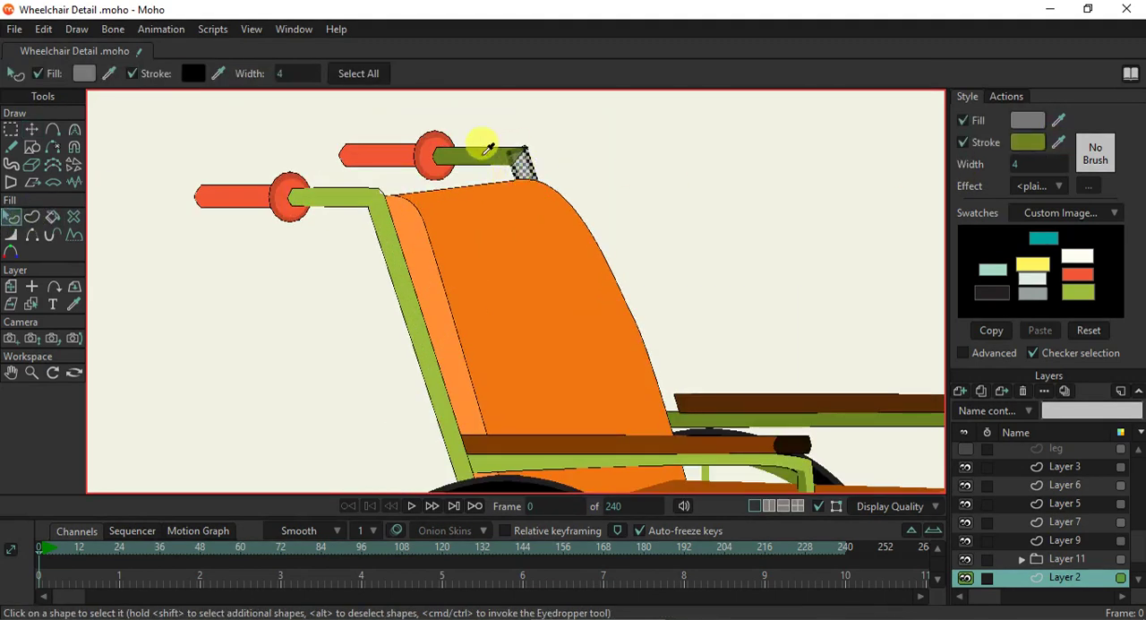
click(1021, 164)
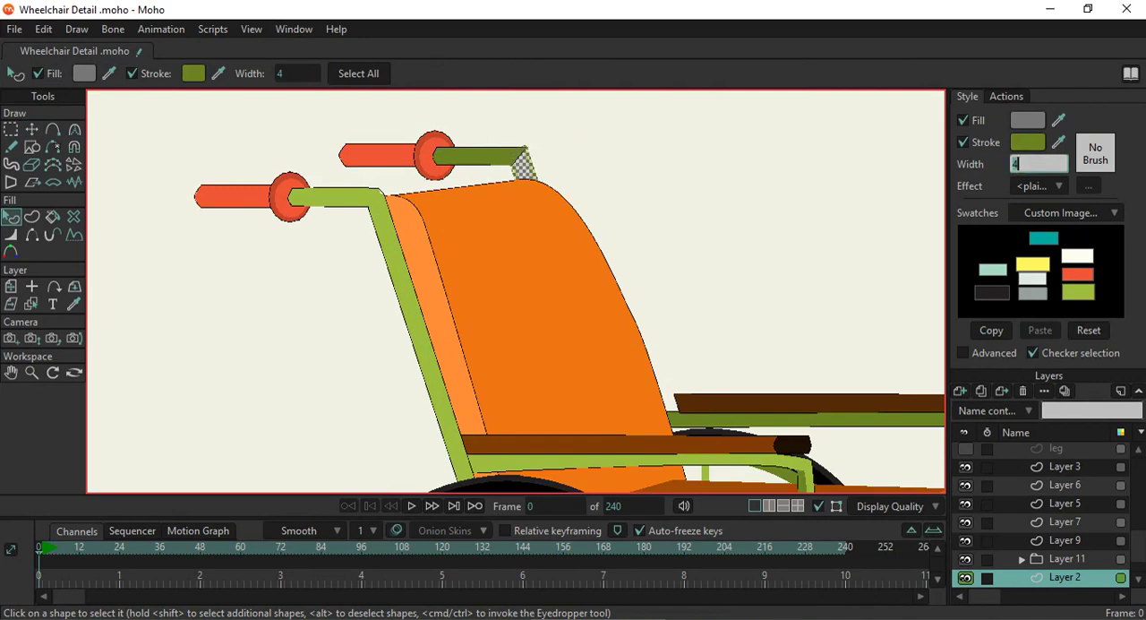
text(1)
key(Return)
click(772, 134)
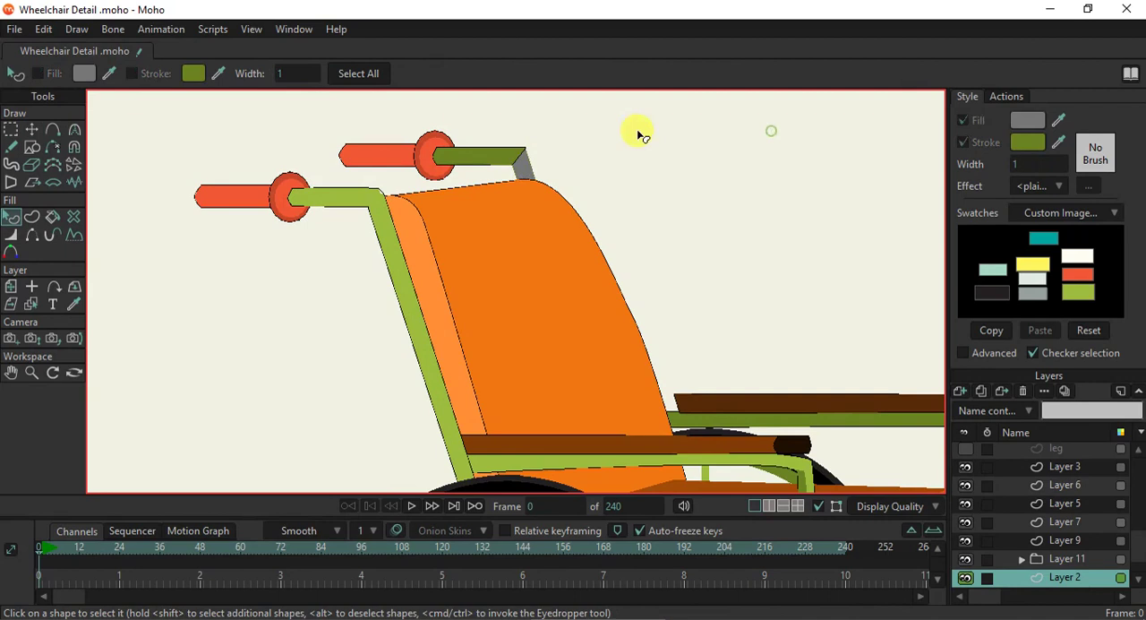
- Recolour the grey post section with a black stroke and an olive green fill sampled from the far handle
scroll(568, 119, up, 2)
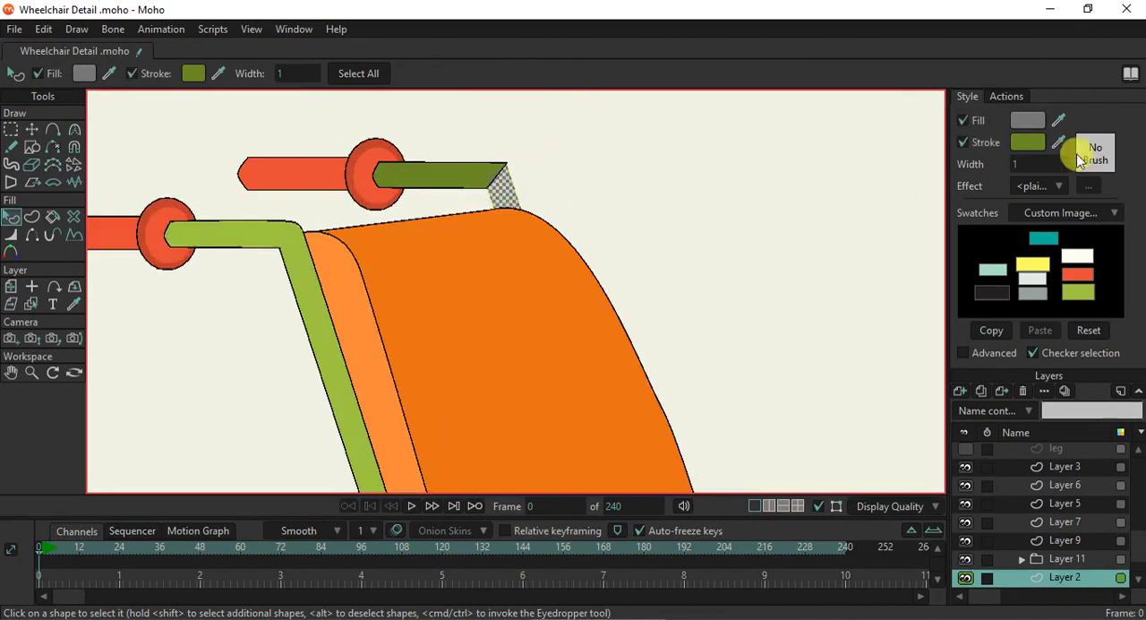
drag(1057, 142, 983, 230)
mouse_move(1061, 118)
mouse_down()
mouse_move(457, 152)
mouse_move(451, 166)
mouse_up()
click(692, 193)
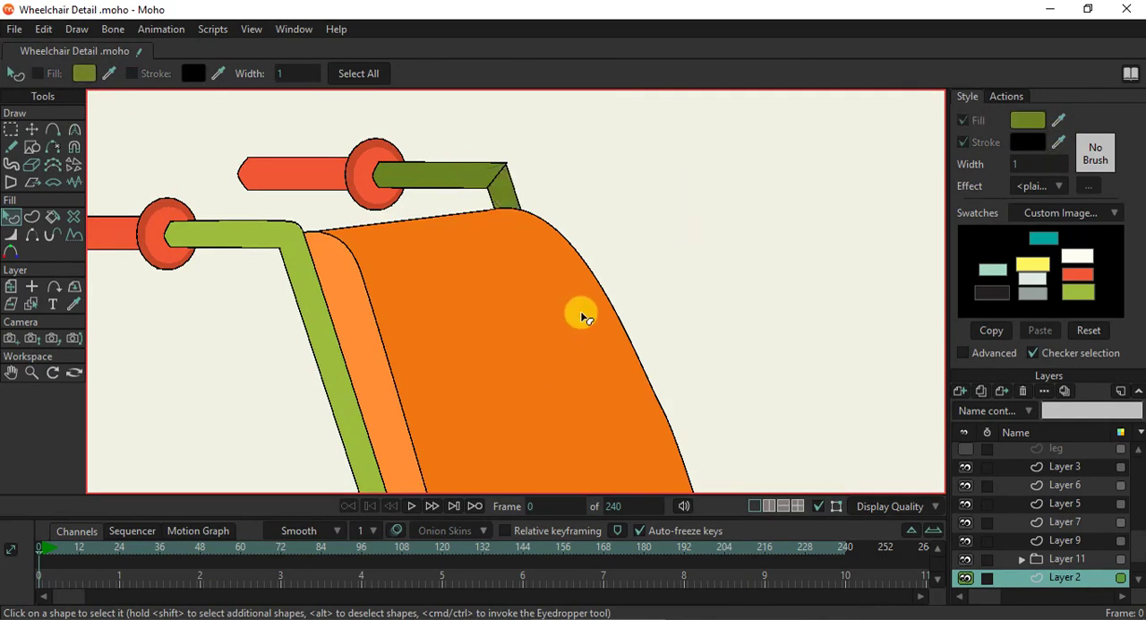
- Move the dark seat top's far rear and far front corner points to line up with the backrest and the seat's front face
scroll(583, 315, down, 5)
scroll(552, 299, down, 1)
scroll(555, 305, up, 4)
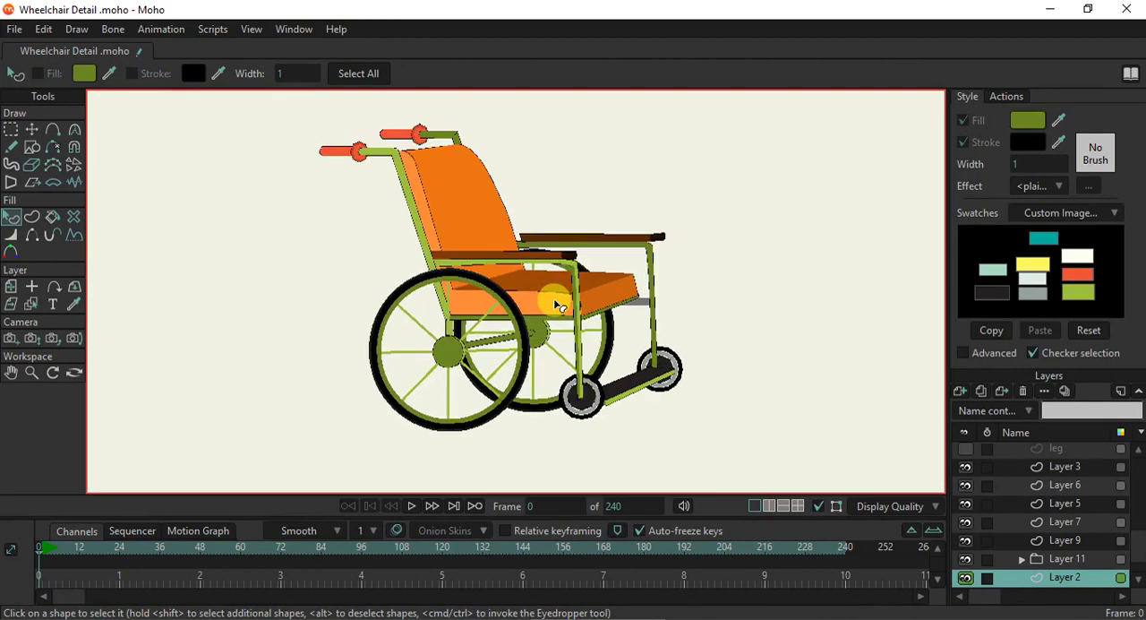
scroll(578, 283, up, 2)
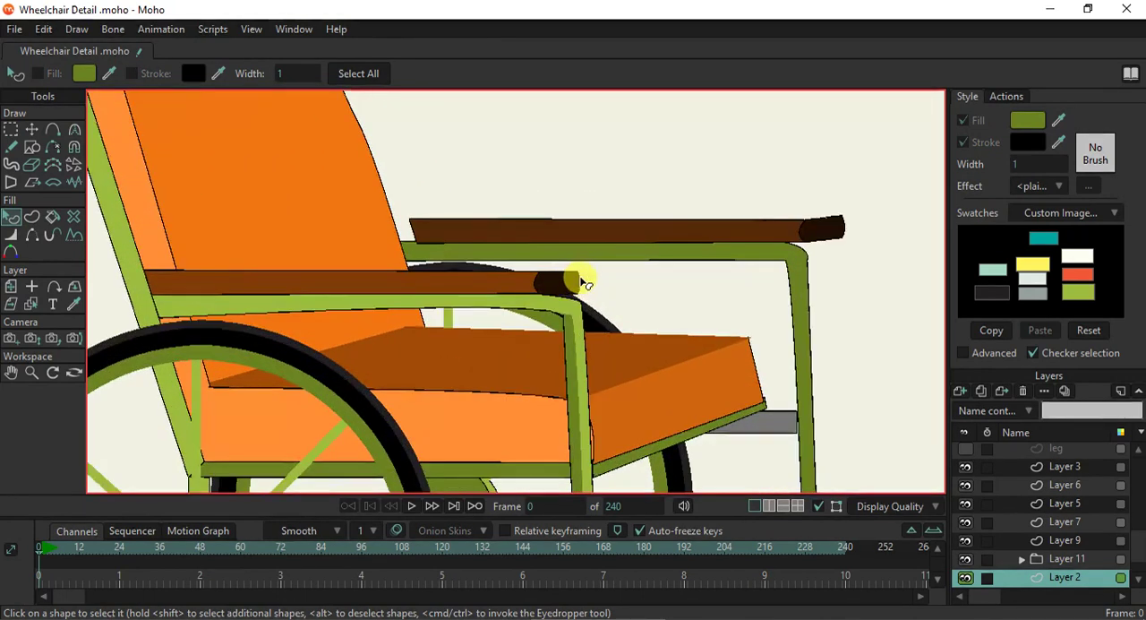
scroll(582, 285, down, 2)
scroll(587, 313, up, 4)
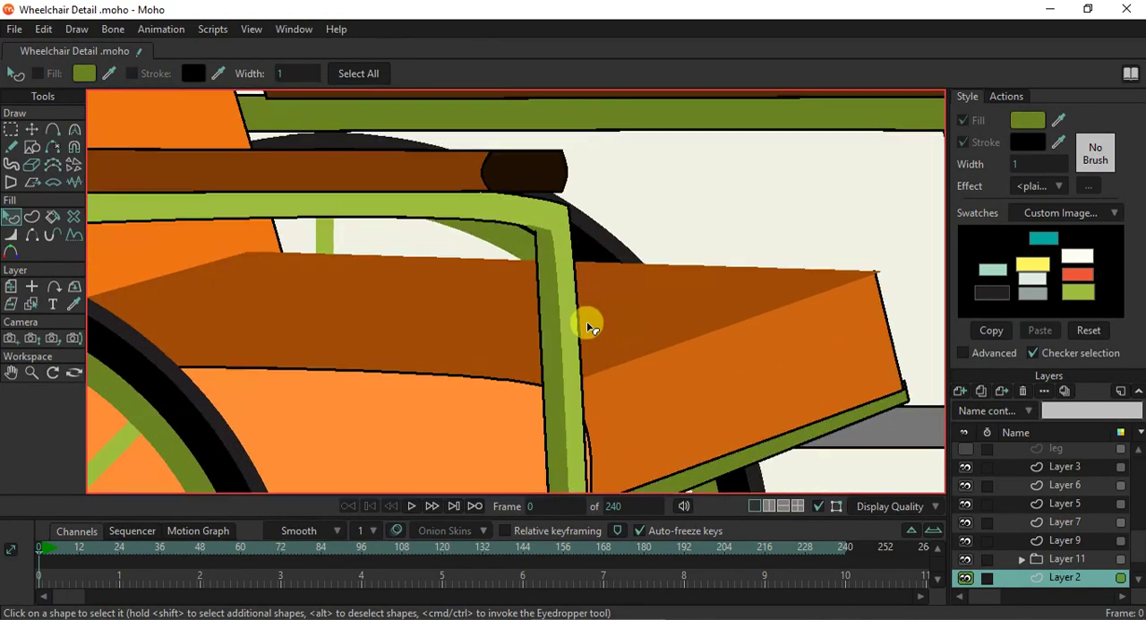
click(34, 305)
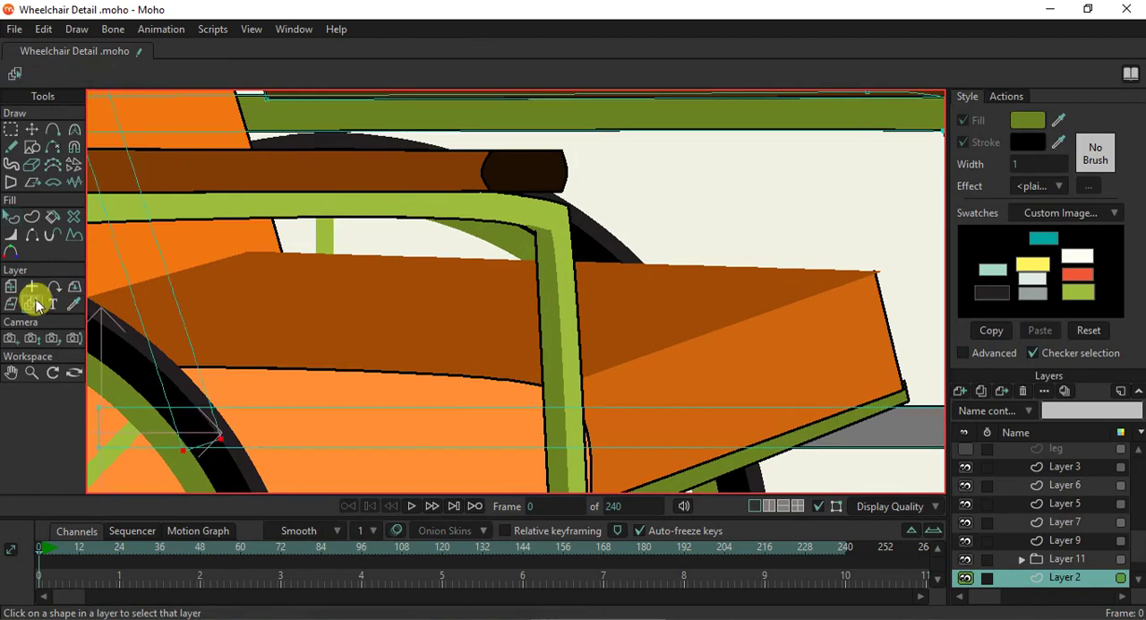
click(328, 294)
click(31, 129)
drag(247, 256, 281, 255)
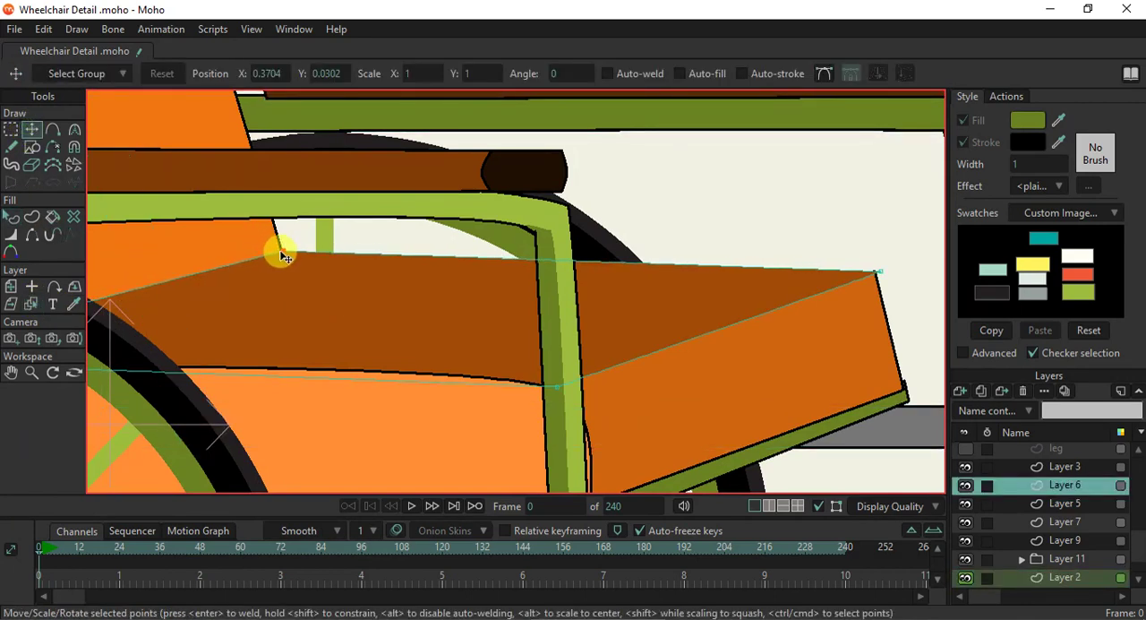
scroll(896, 291, up, 3)
drag(849, 255, 832, 251)
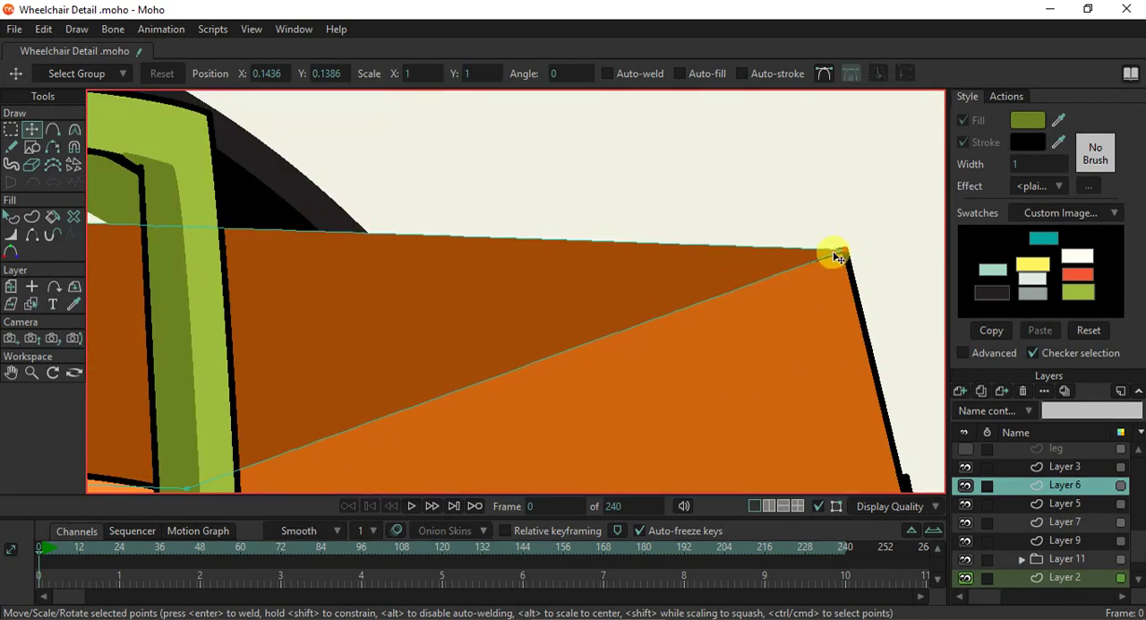
- Give the dark seat top a black stroke of width 1
click(11, 217)
click(293, 352)
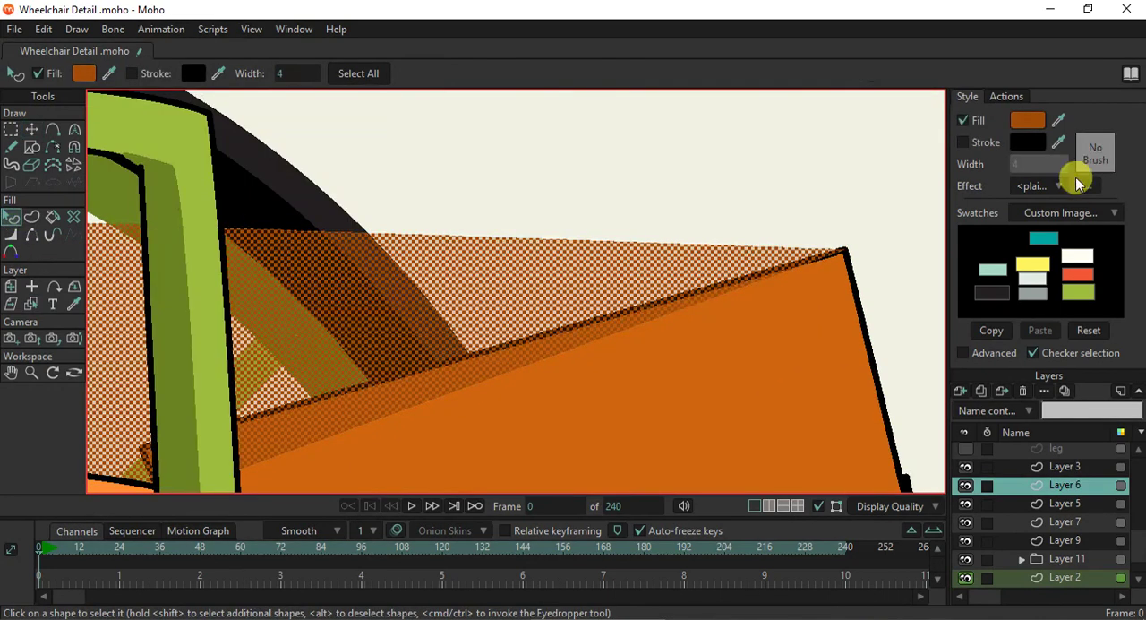
click(985, 142)
click(1039, 171)
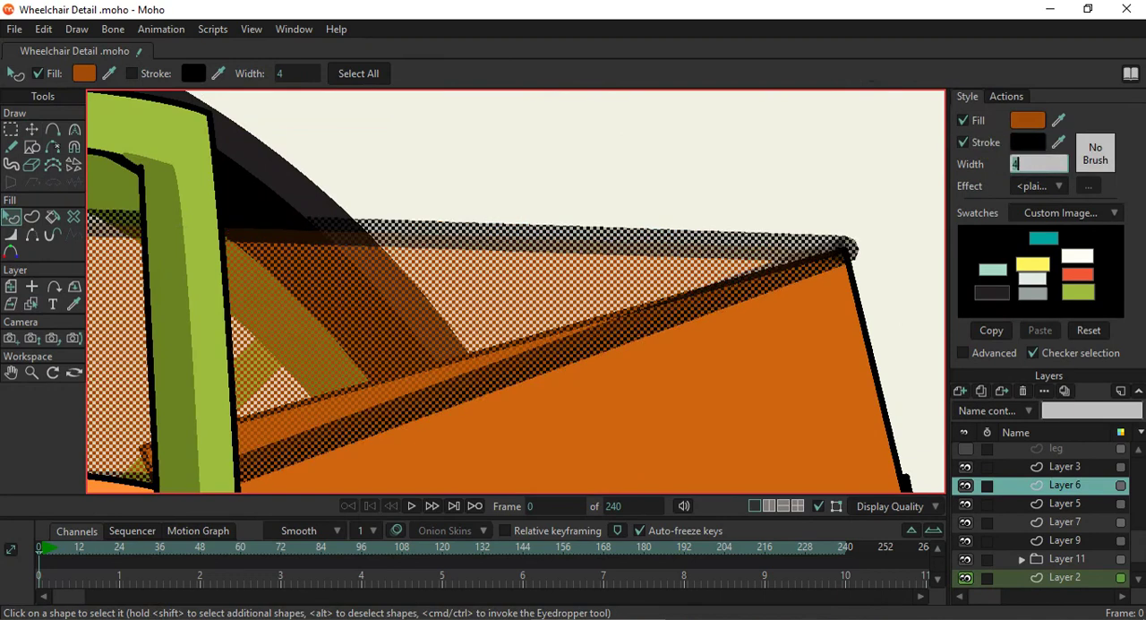
click(760, 179)
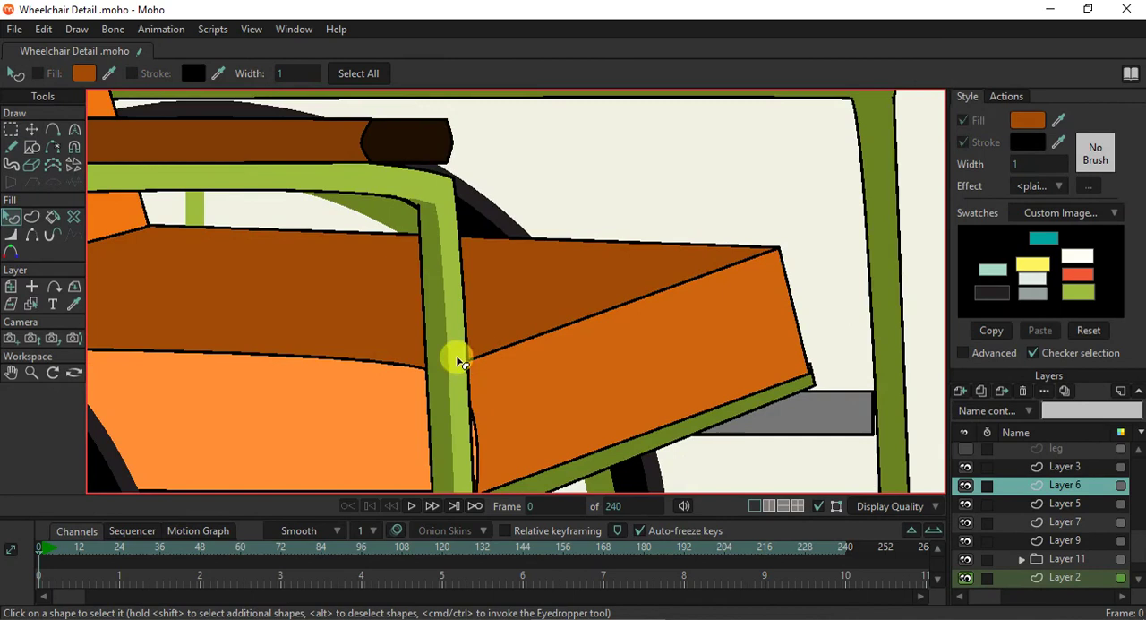
- Hide the seat top's outline where it meets the front face and the backrest
click(33, 235)
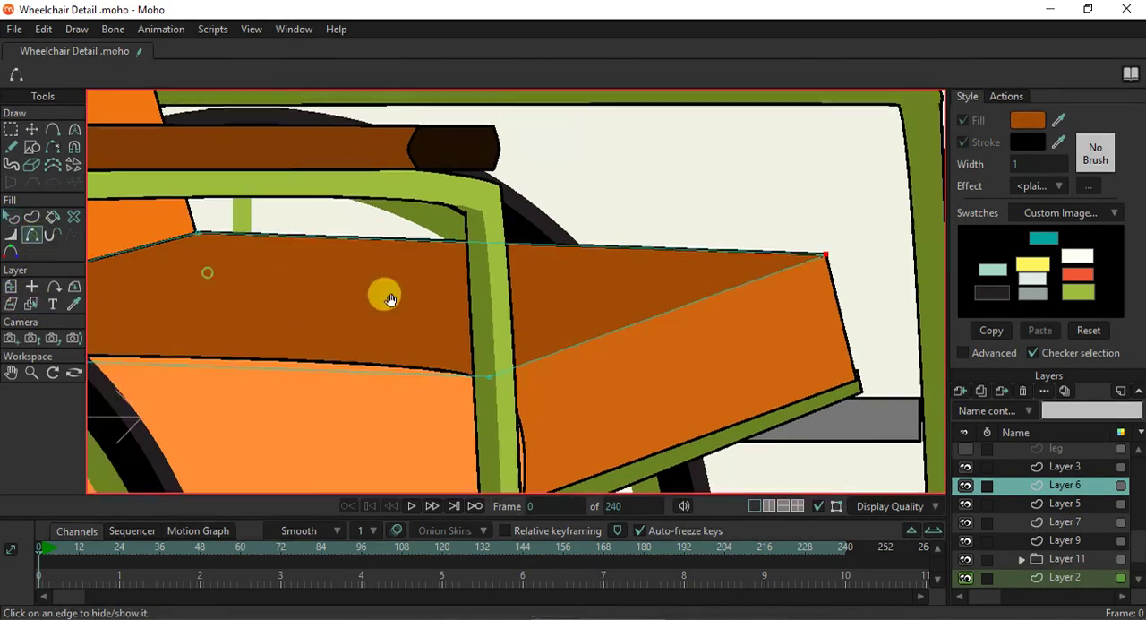
drag(385, 294, 526, 314)
click(269, 276)
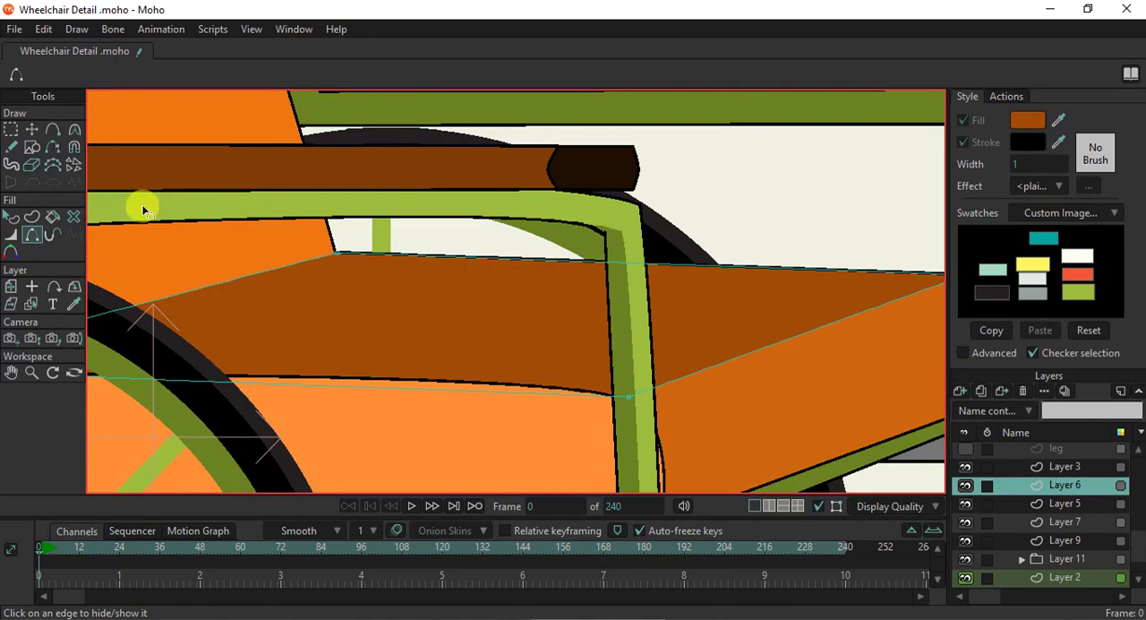
scroll(537, 310, down, 2)
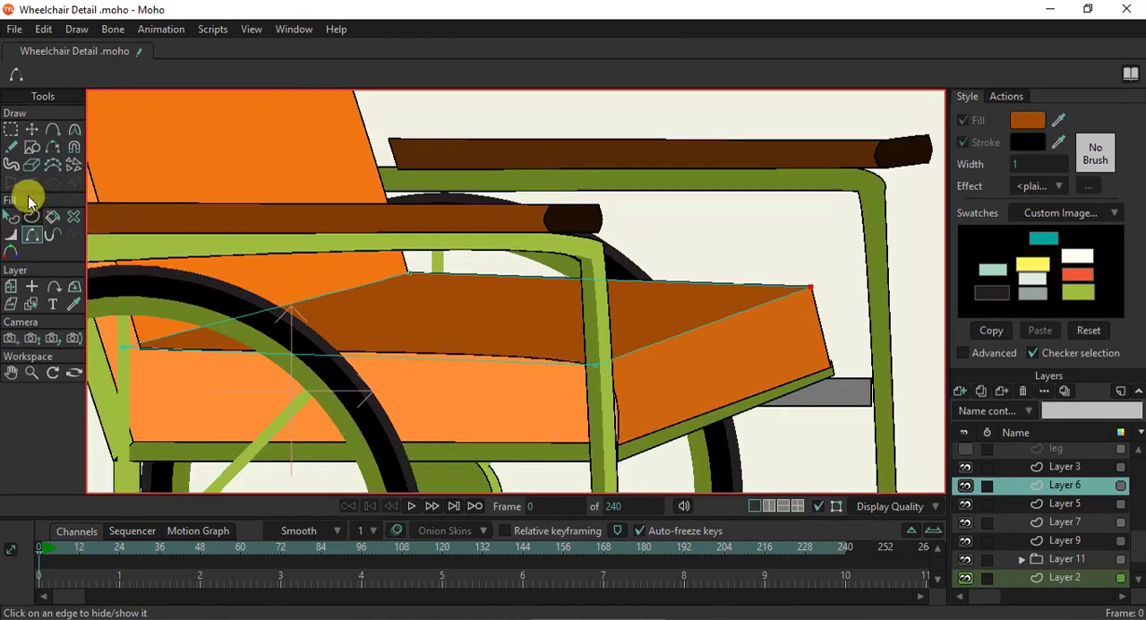
- Move the seat top's near front corner to X 0.3610, Y 0.0298 and its far front corner to X 0.6332, Y 0.1224
click(31, 130)
scroll(653, 384, up, 4)
mouse_move(465, 320)
mouse_down()
mouse_move(448, 284)
mouse_move(456, 328)
mouse_move(475, 331)
mouse_up()
scroll(788, 278, down, 2)
scroll(815, 243, up, 2)
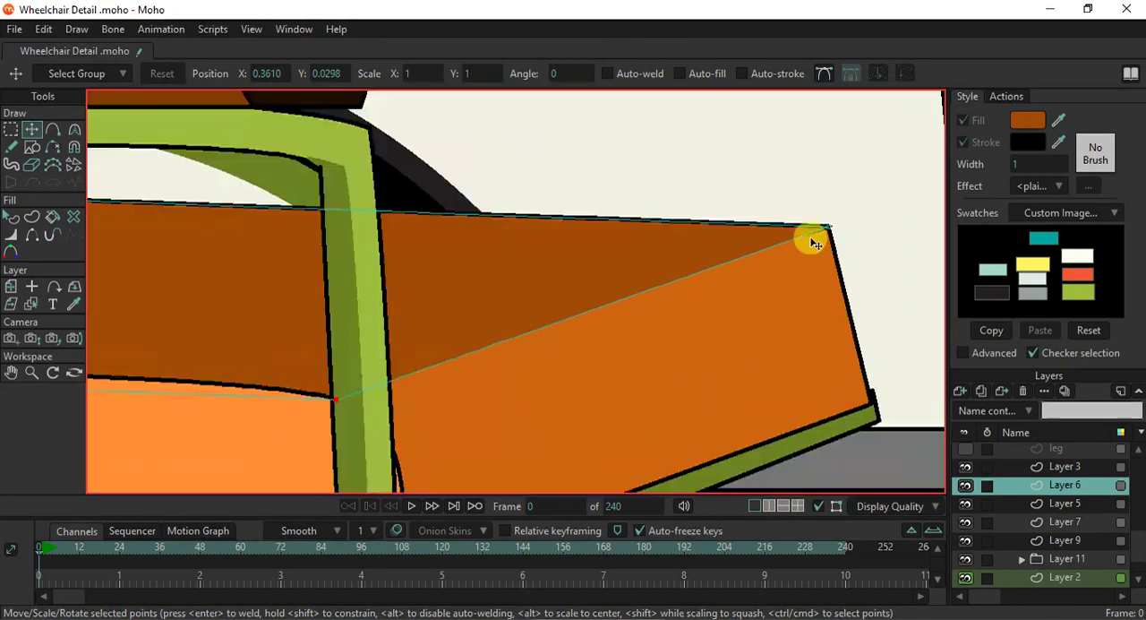
scroll(815, 244, up, 3)
drag(846, 199, 842, 200)
scroll(795, 287, down, 3)
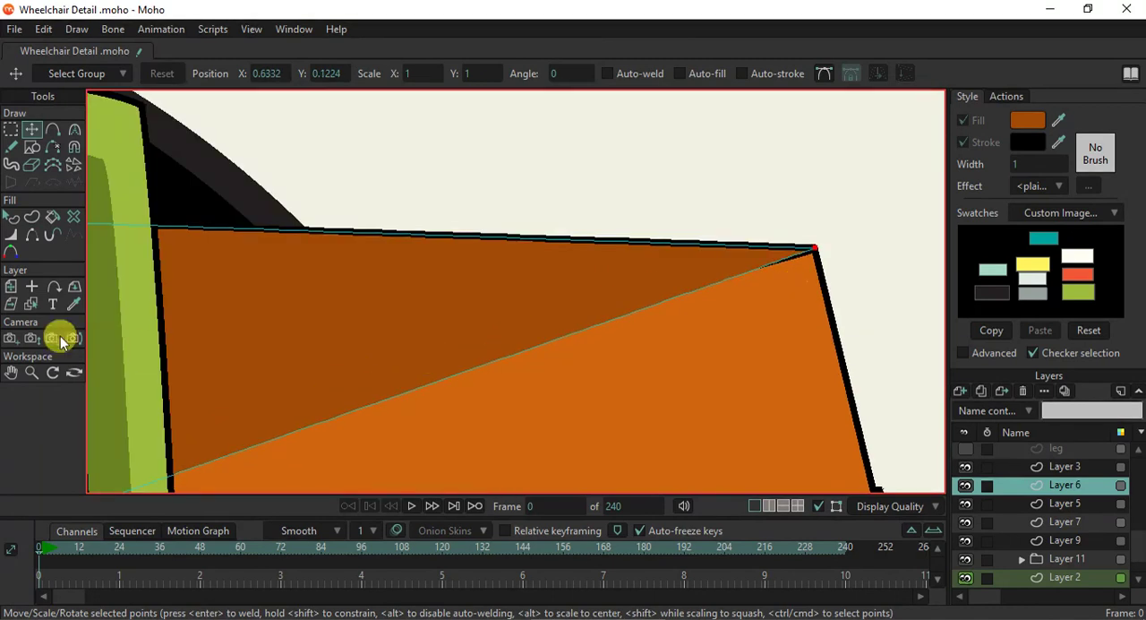
- Inspect the outline of the seat's front face and render the frame to preview the whole wheelchair
click(31, 304)
click(774, 329)
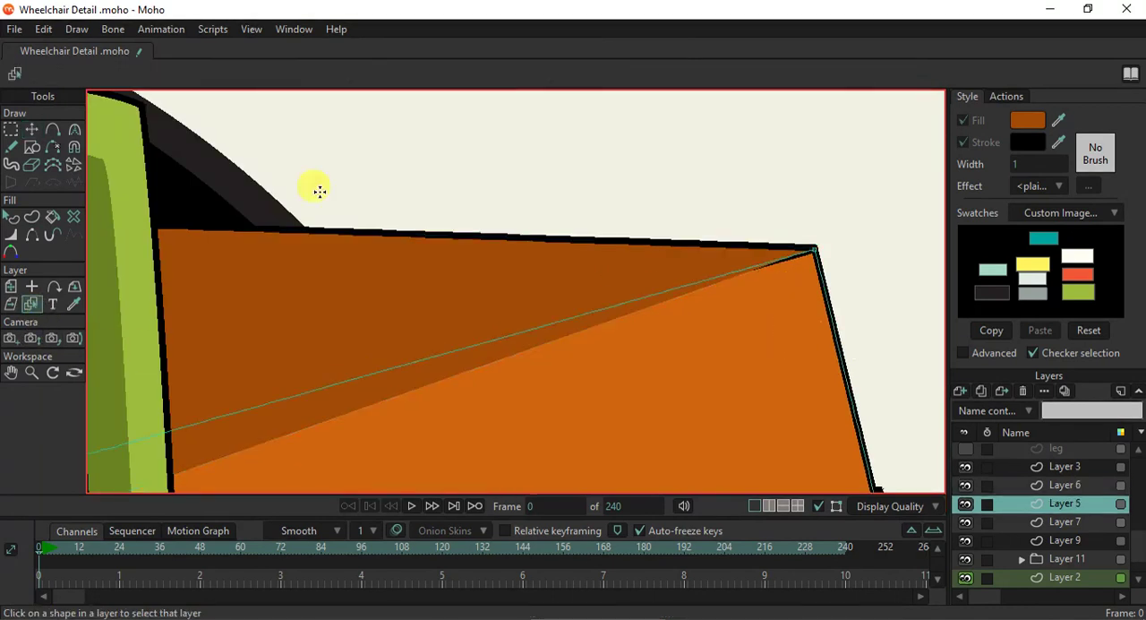
click(32, 235)
scroll(472, 347, down, 4)
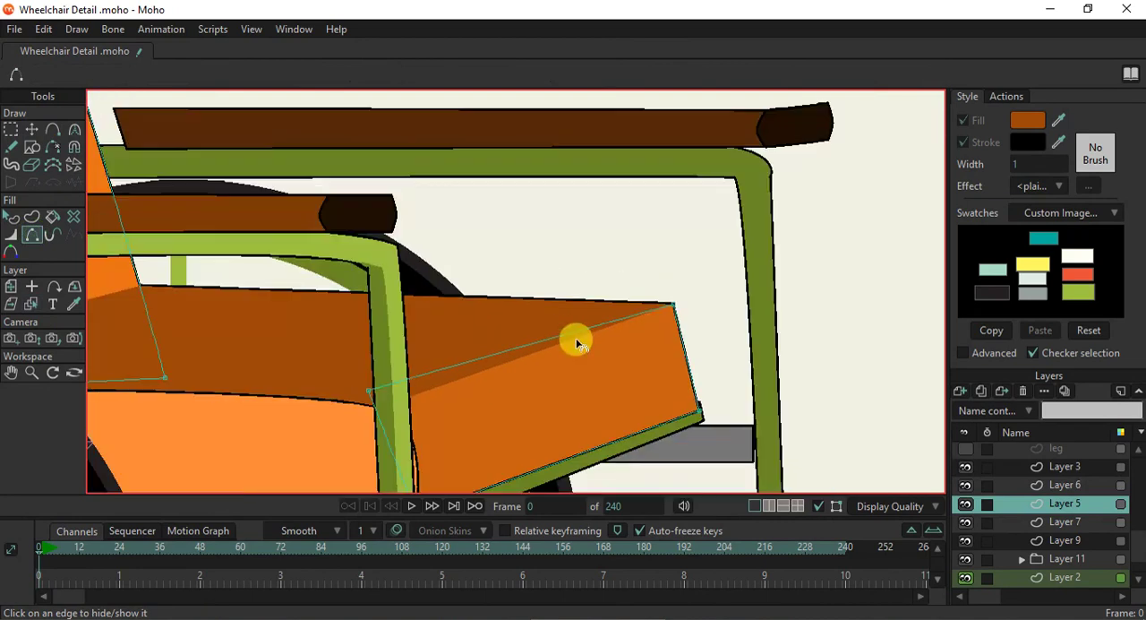
scroll(403, 335, down, 2)
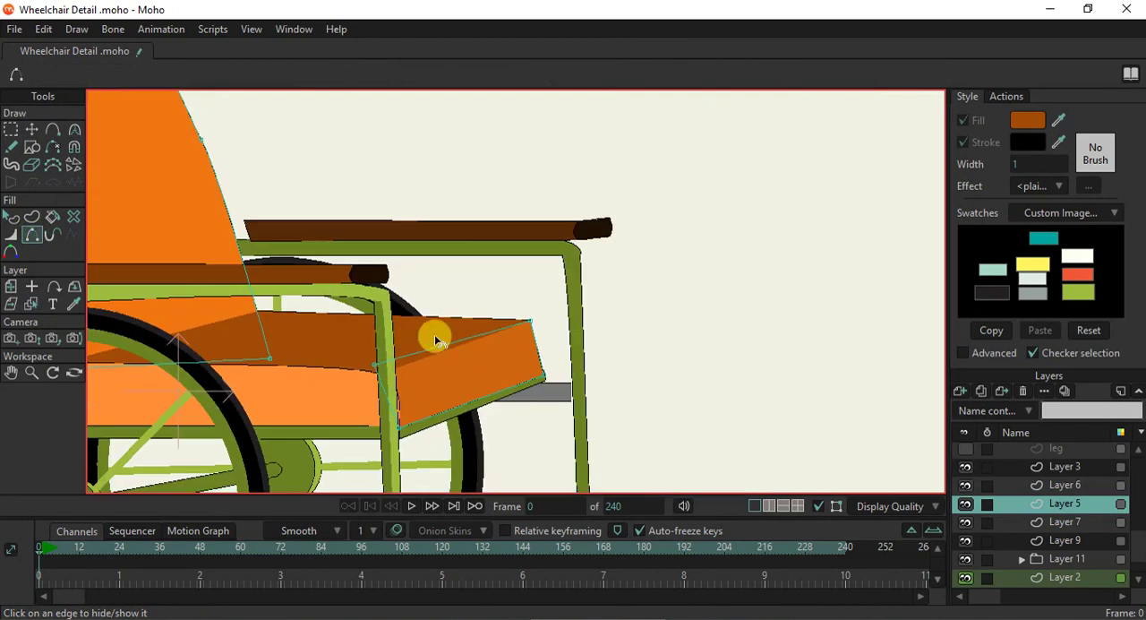
key(ctrl+r)
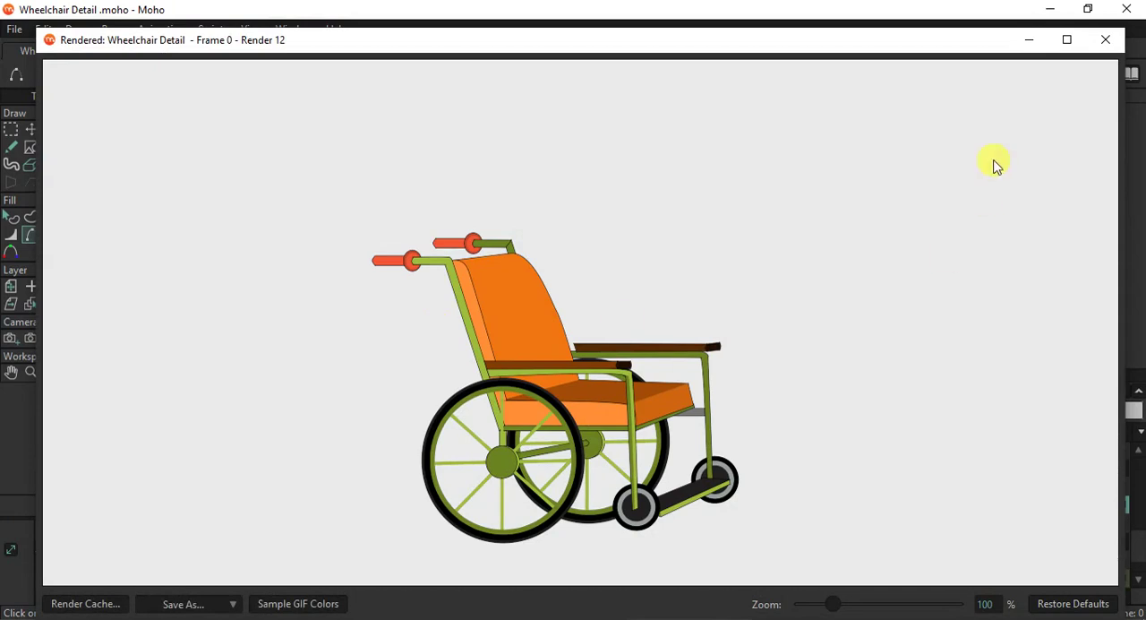
click(1107, 42)
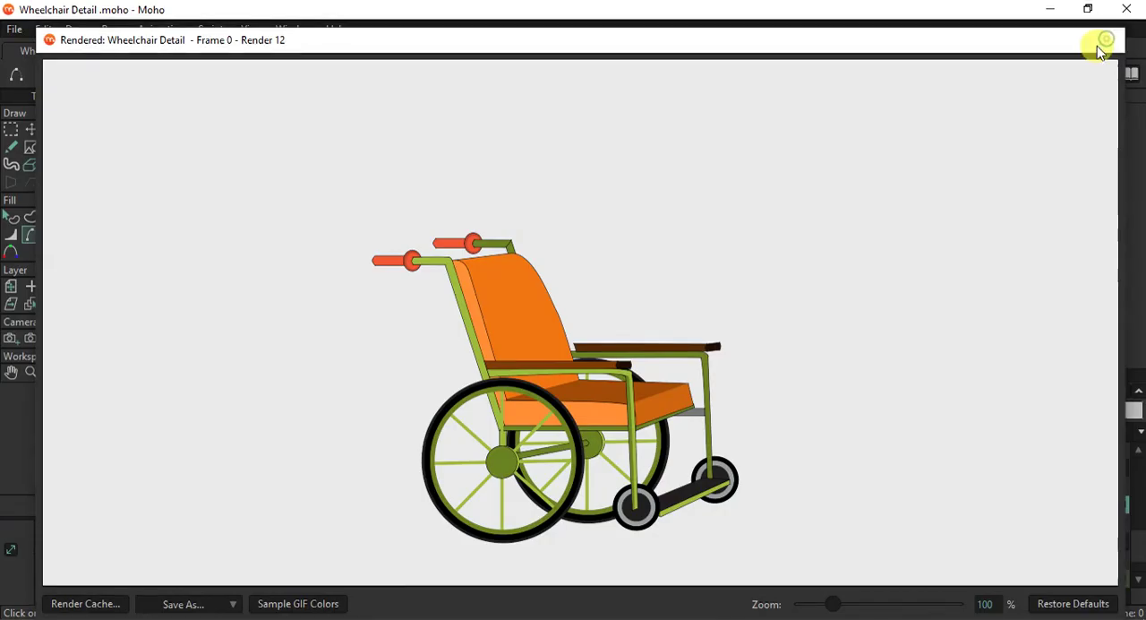
- Raise the grey crossbar between the seat and the far front post and make it thinner, placing it at X 0.1502, Y -0.0466
click(31, 304)
click(543, 403)
scroll(542, 403, down, 2)
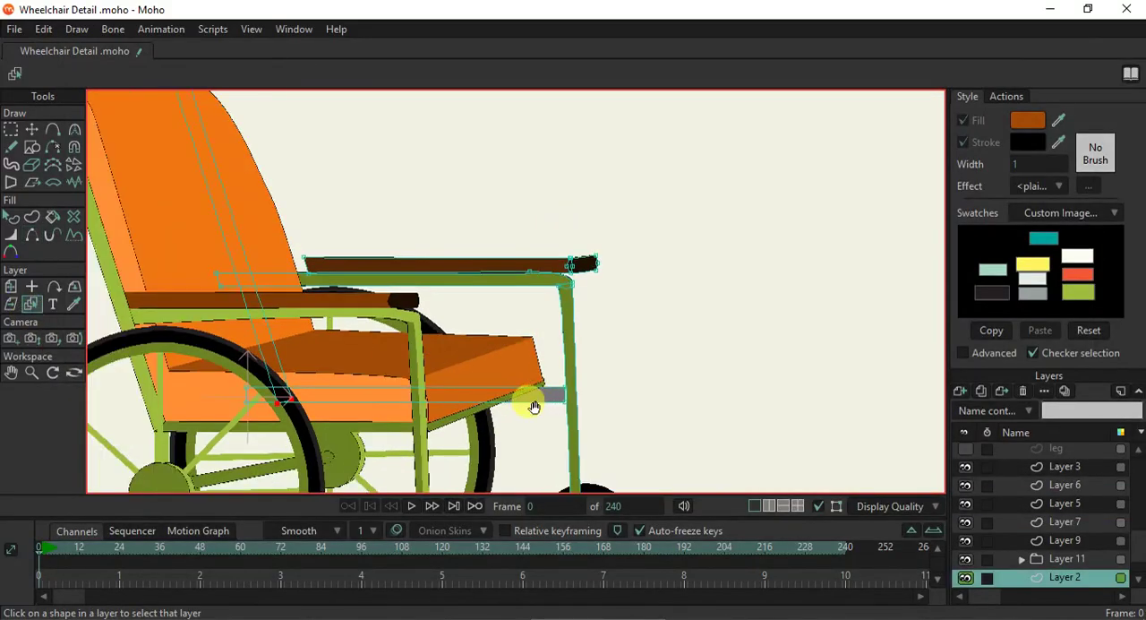
drag(532, 402, 552, 313)
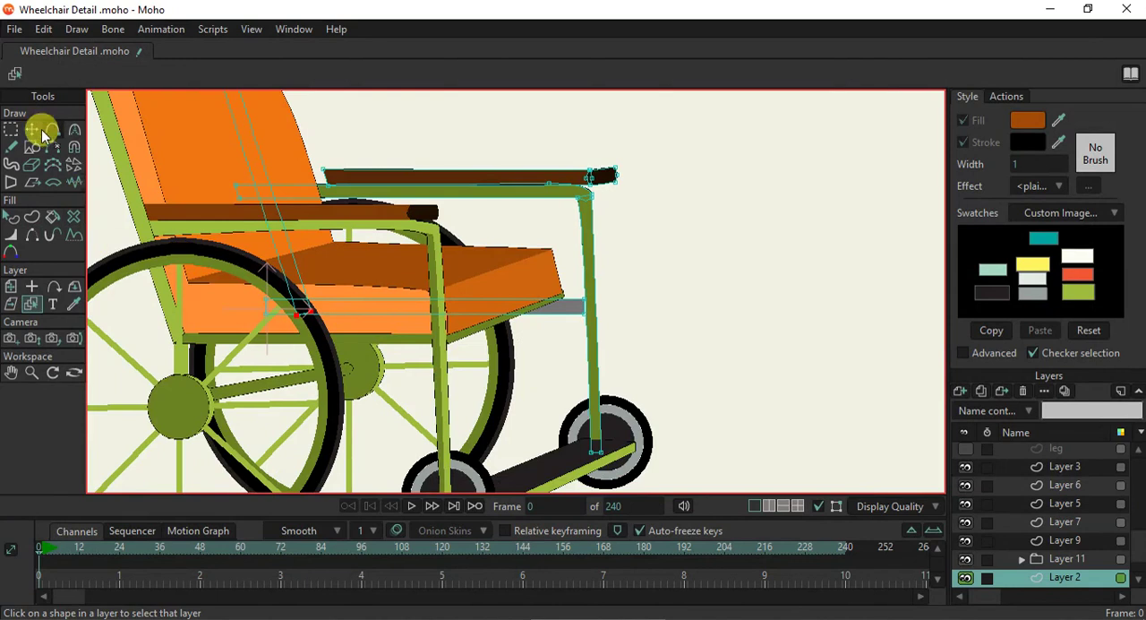
click(31, 129)
scroll(522, 351, up, 3)
double_click(551, 291)
drag(544, 288, 546, 266)
mouse_move(385, 213)
mouse_down()
mouse_move(375, 243)
mouse_move(374, 231)
mouse_up()
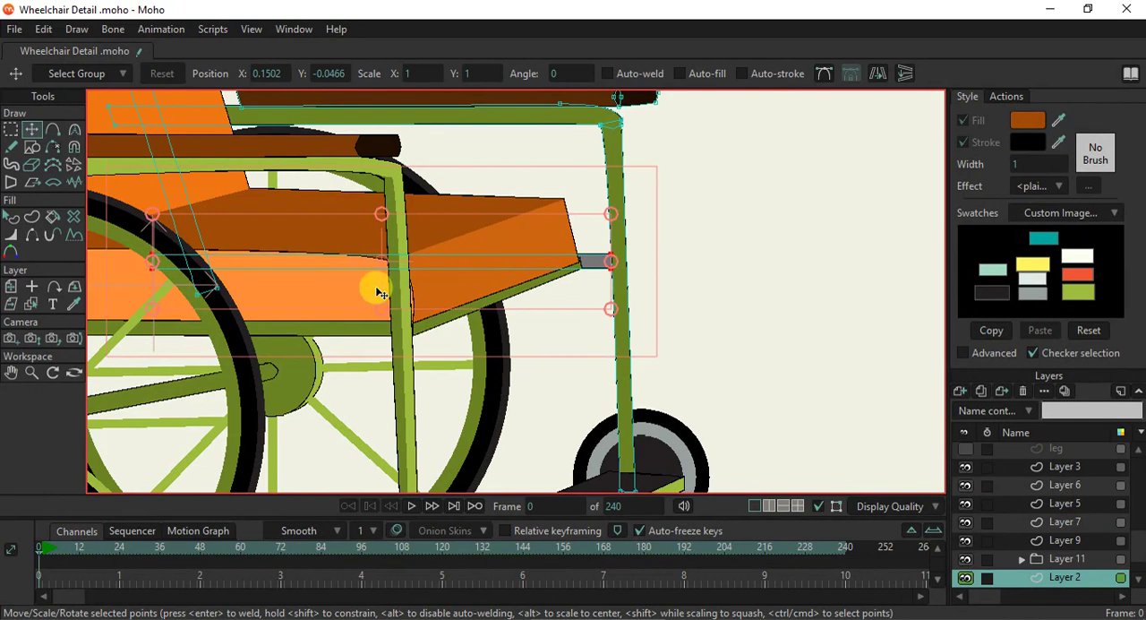
- Recolour the grey crossbar with an olive green fill, keeping the black stroke at width 1
click(12, 218)
click(591, 260)
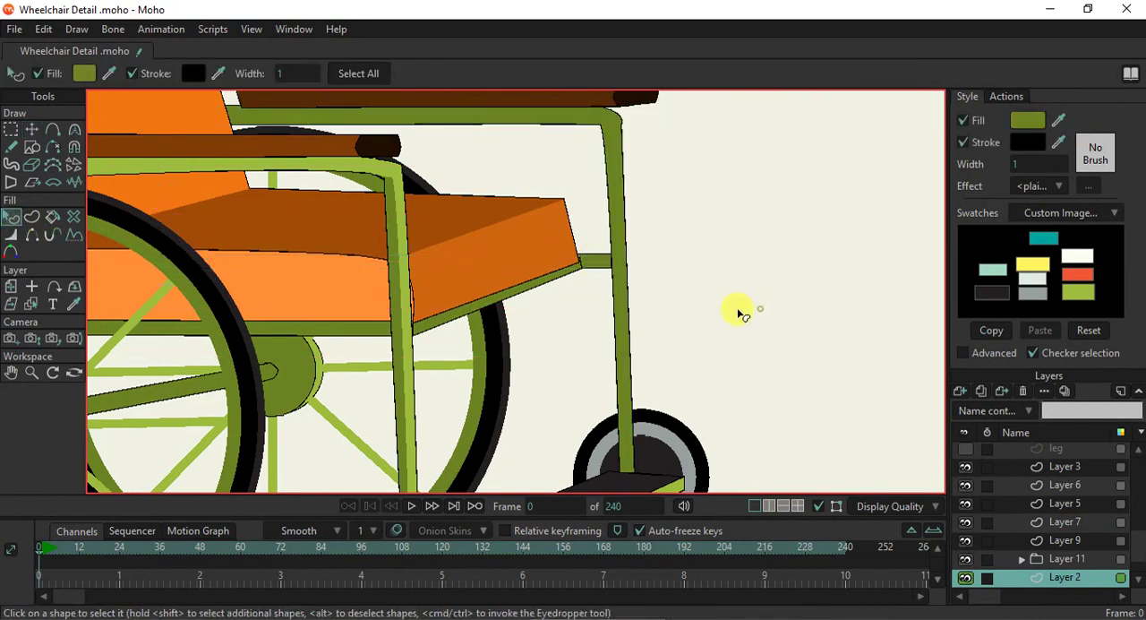
click(738, 312)
scroll(572, 250, up, 4)
scroll(587, 257, down, 3)
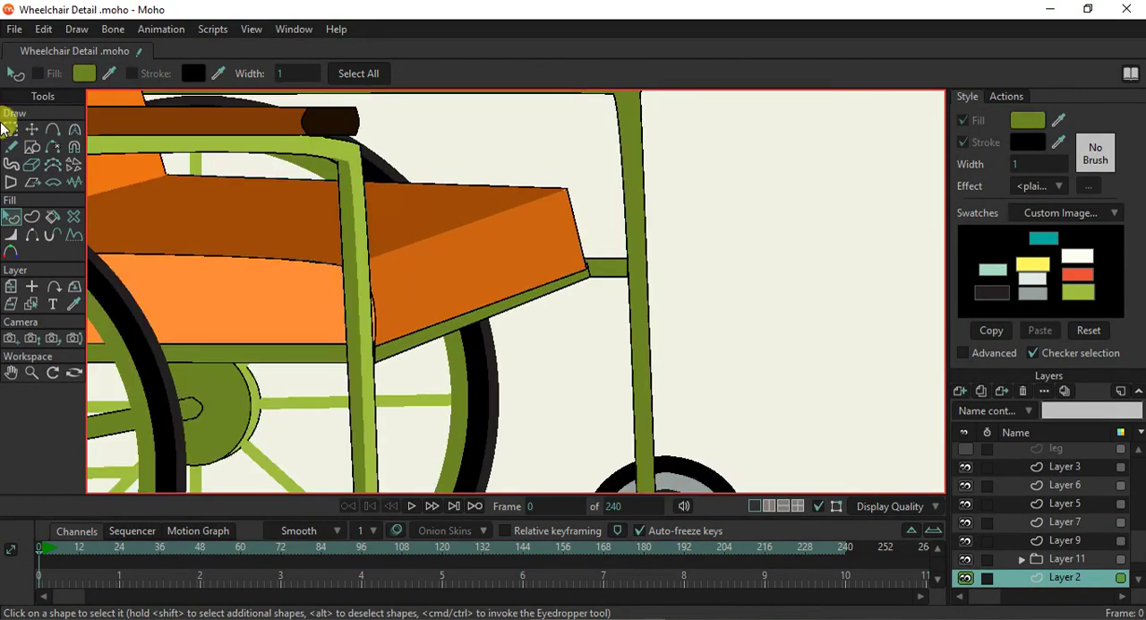
- Thin the olive green crossbar slightly more by lowering its upper edge, bringing its position to Y -0.05
click(31, 129)
click(332, 211)
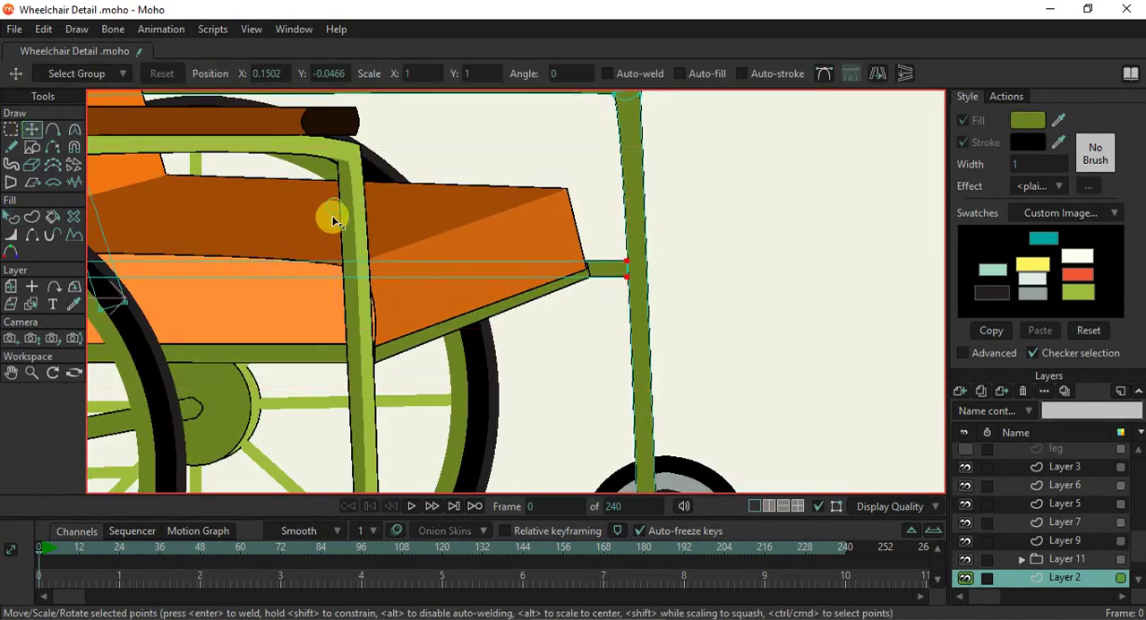
drag(327, 230, 328, 231)
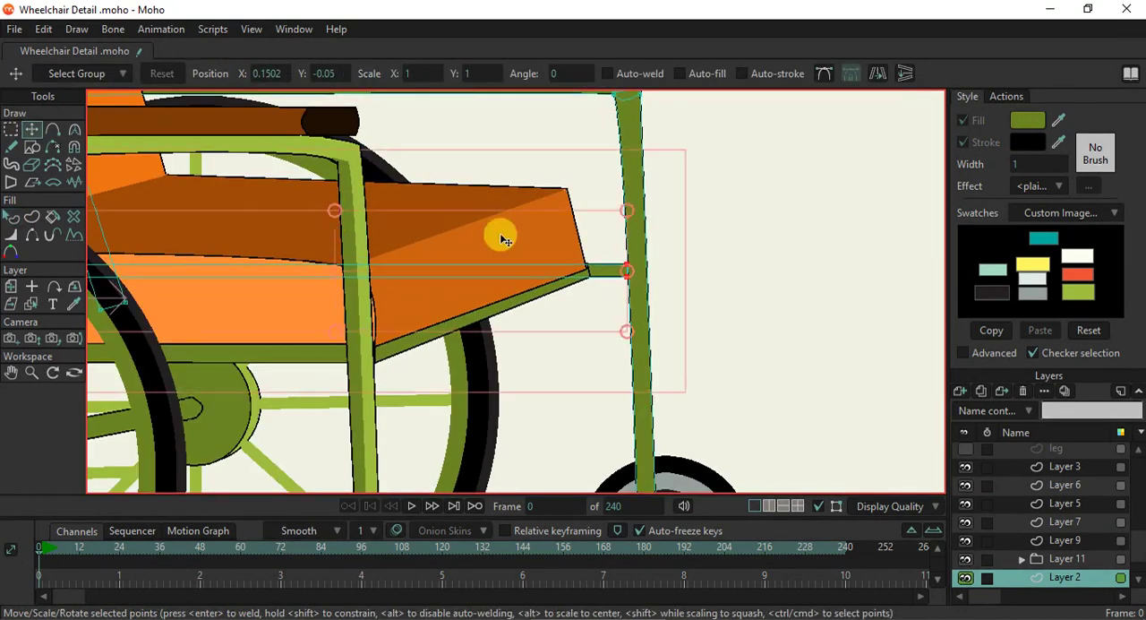
scroll(500, 237, down, 2)
scroll(624, 311, down, 2)
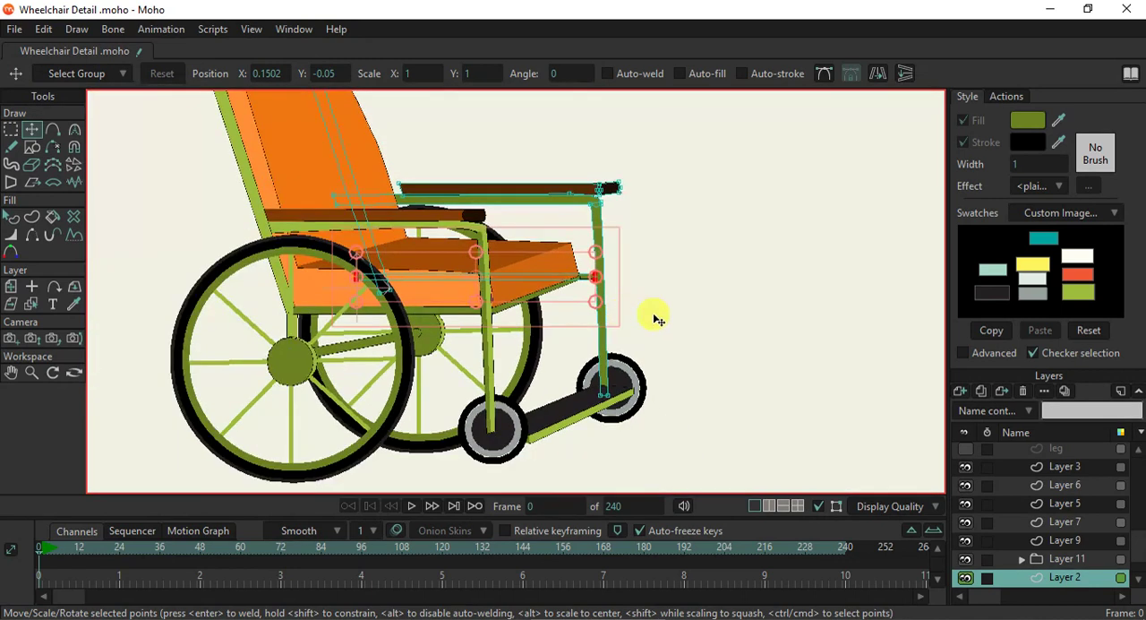
click(532, 273)
- Extend the far armrest pad's rear end behind the backrest, setting its lower corner at X -0.1360, Y 0.2191, and render the frame
scroll(532, 255, up, 4)
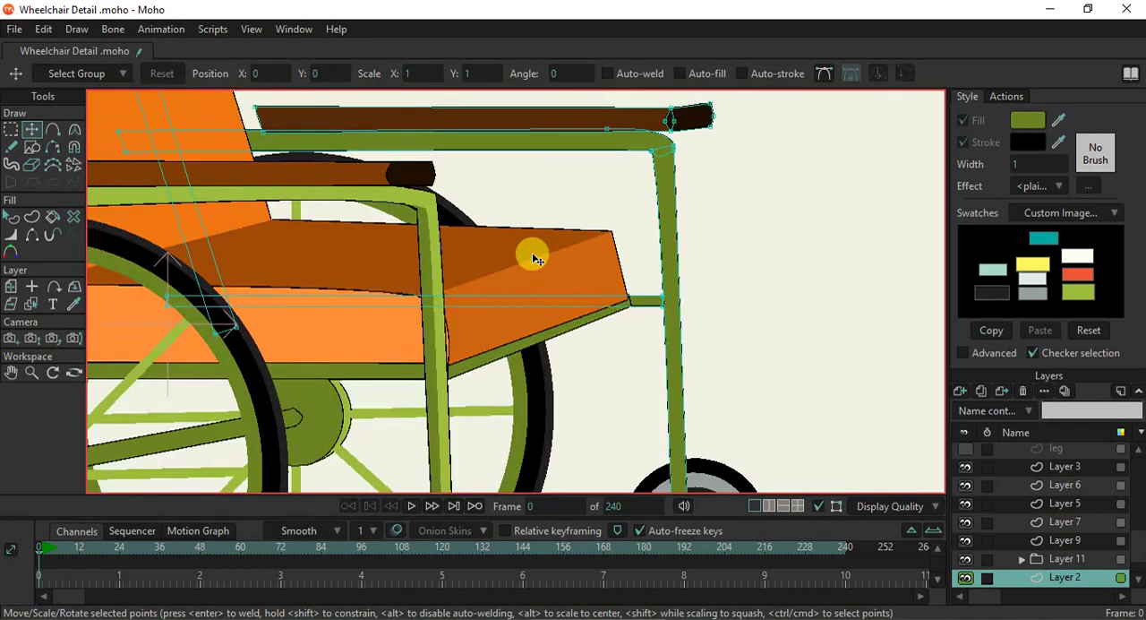
scroll(532, 259, down, 3)
scroll(404, 179, up, 4)
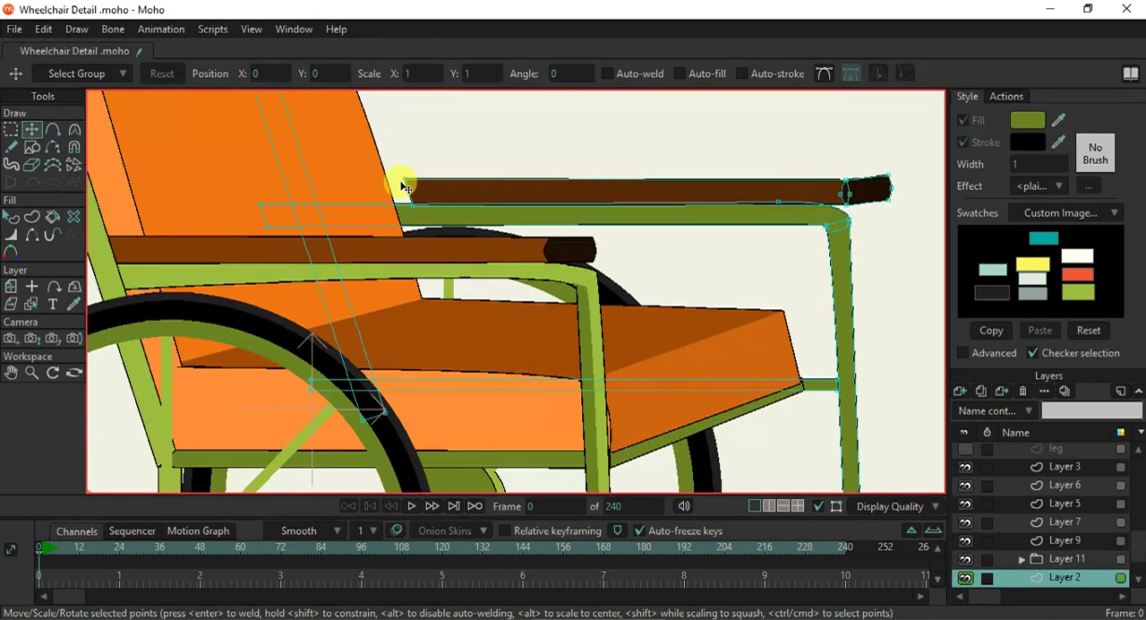
drag(407, 184, 377, 219)
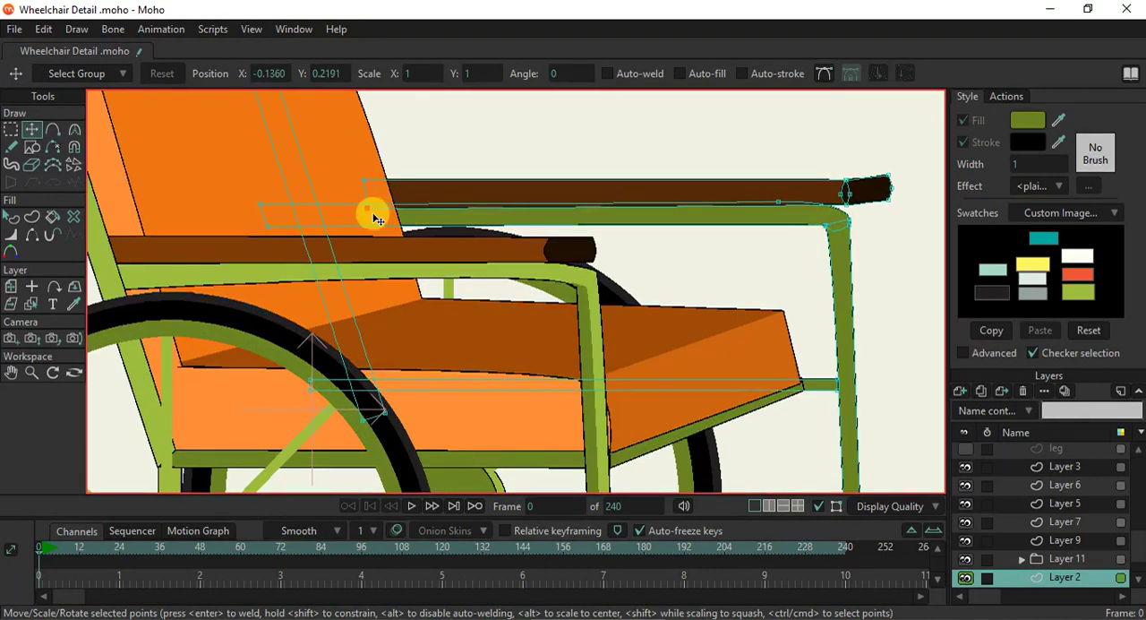
key(ctrl+r)
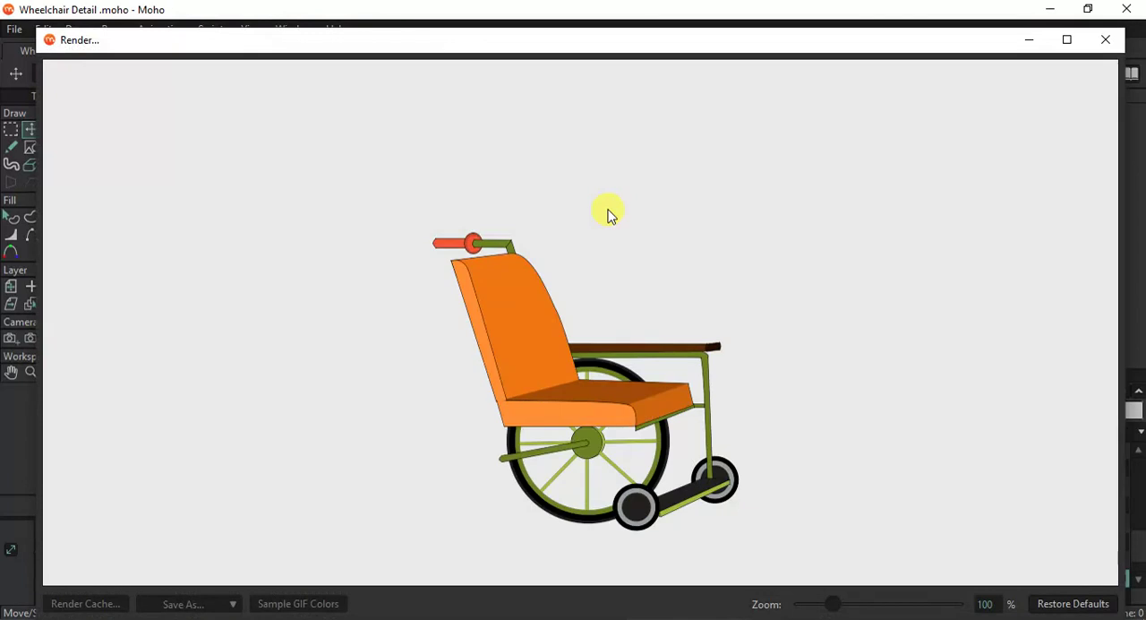
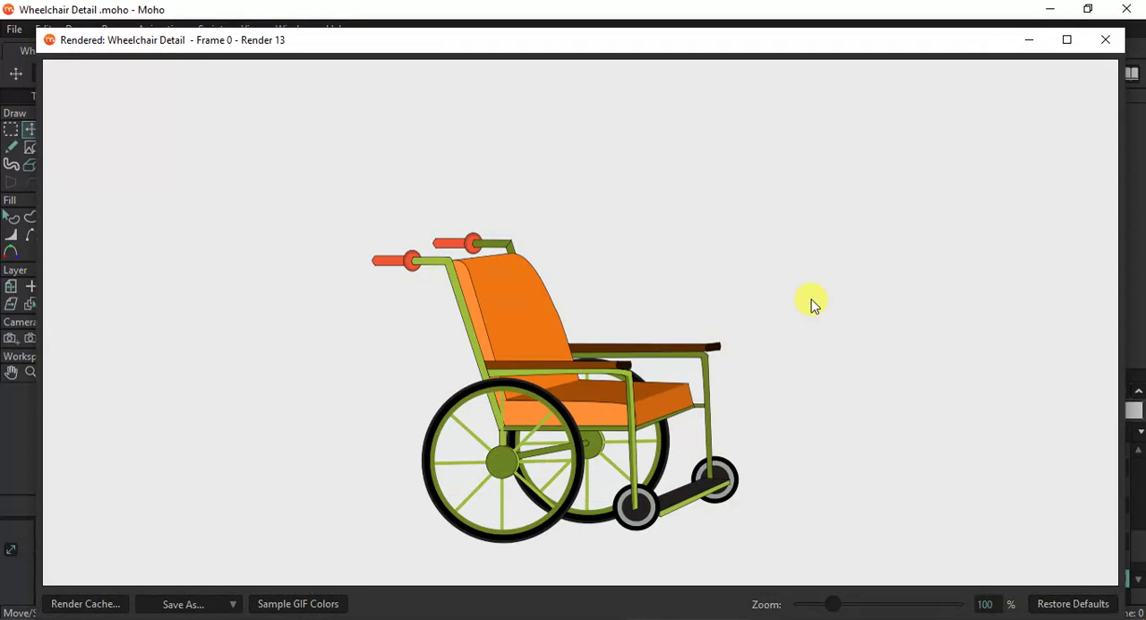
- Close the render and shift the footrest's near end away from the front caster, placing its corner points at X 0.5339, Y -0.4393
click(1092, 51)
scroll(707, 385, down, 3)
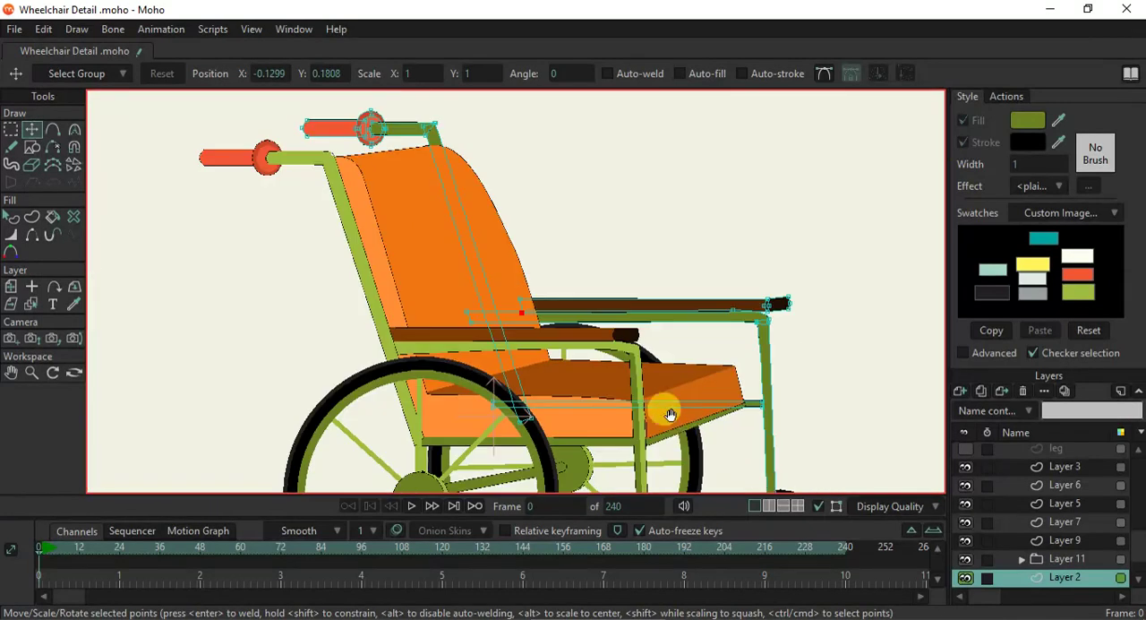
scroll(678, 436, up, 5)
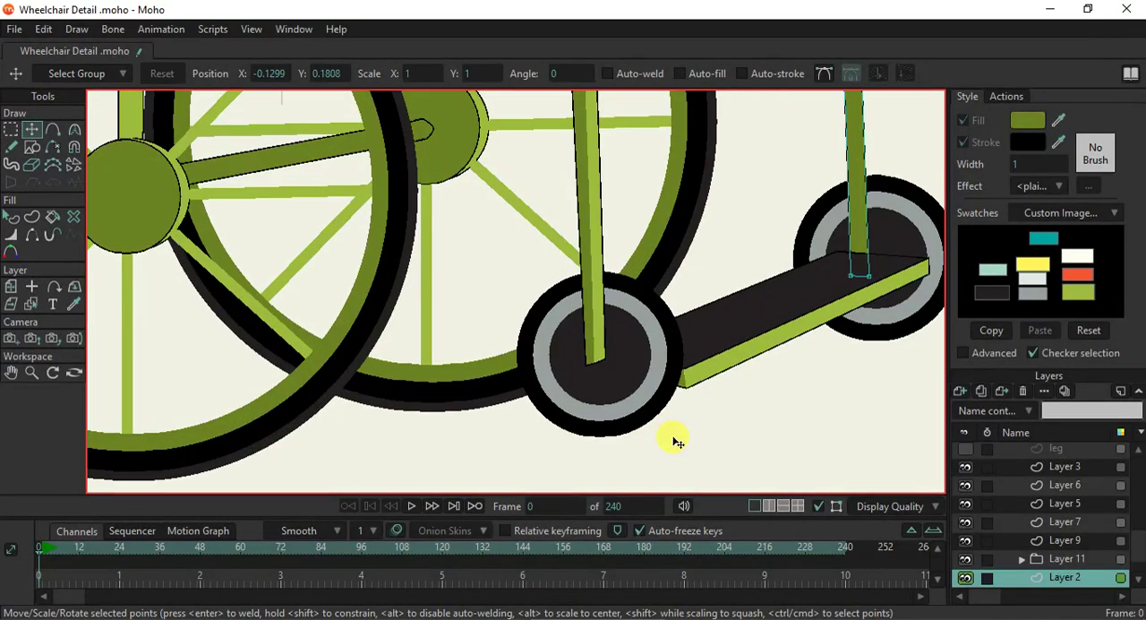
scroll(678, 439, down, 2)
click(31, 304)
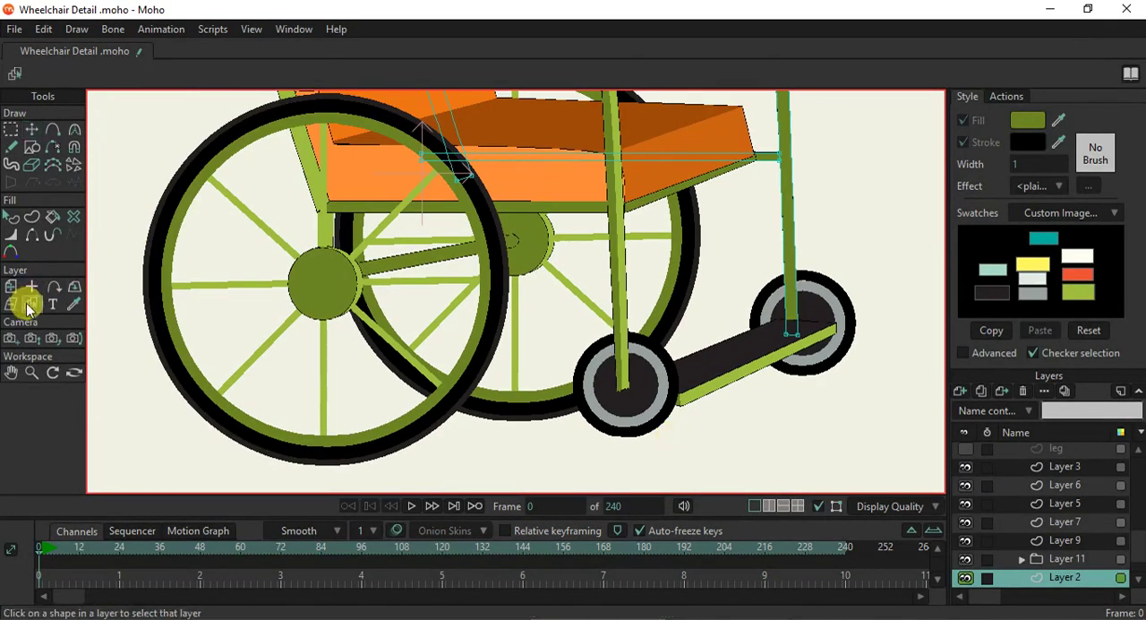
click(692, 398)
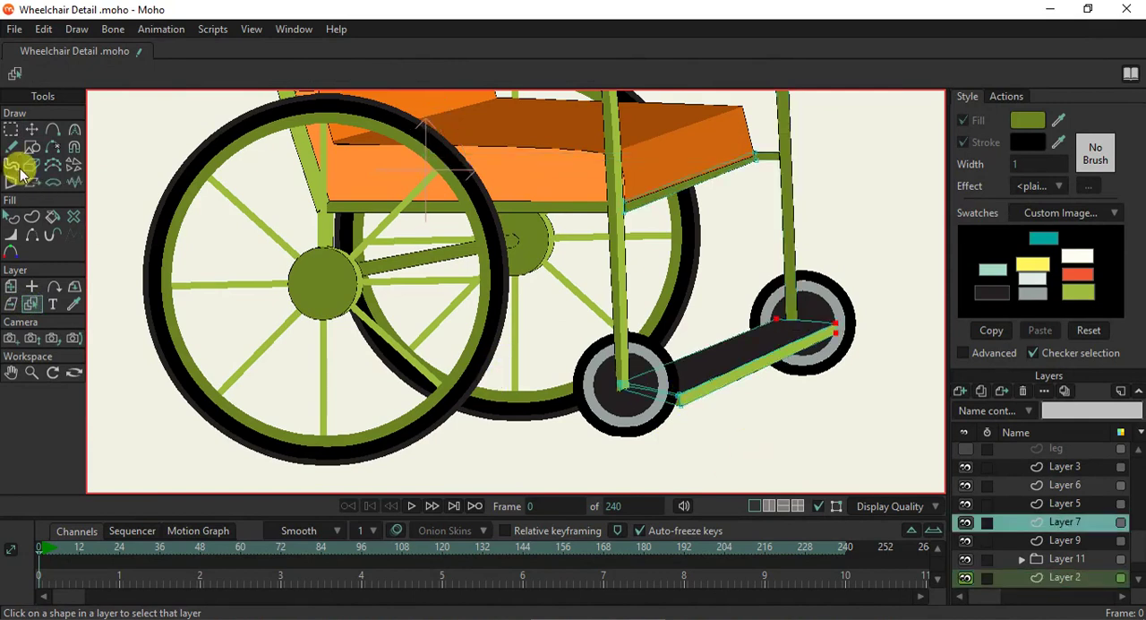
click(14, 130)
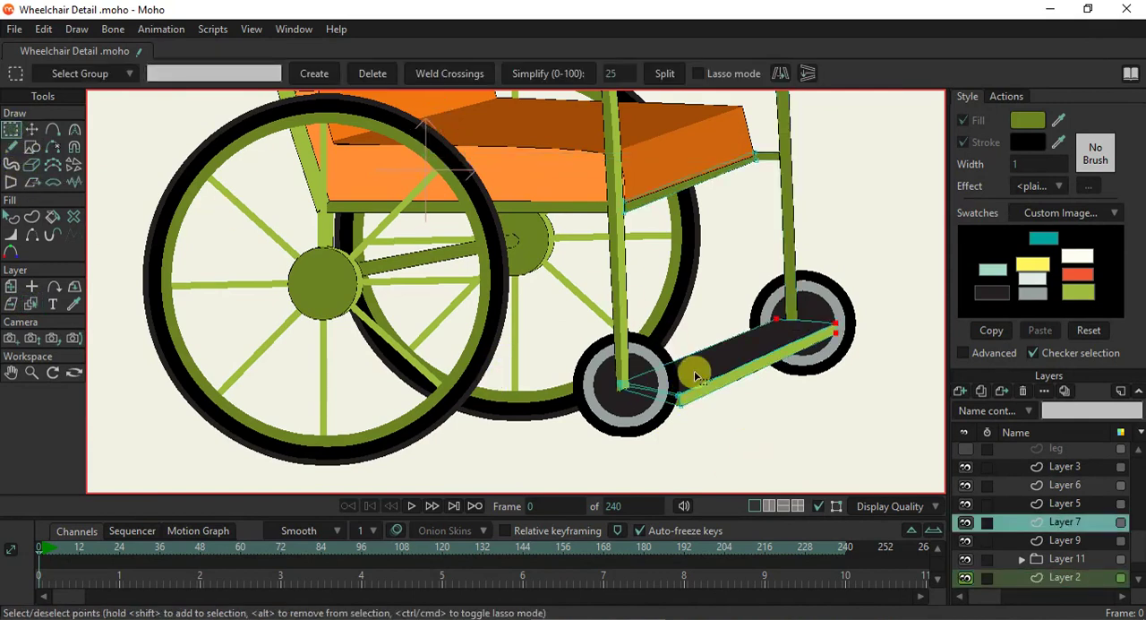
drag(670, 381, 697, 435)
click(31, 129)
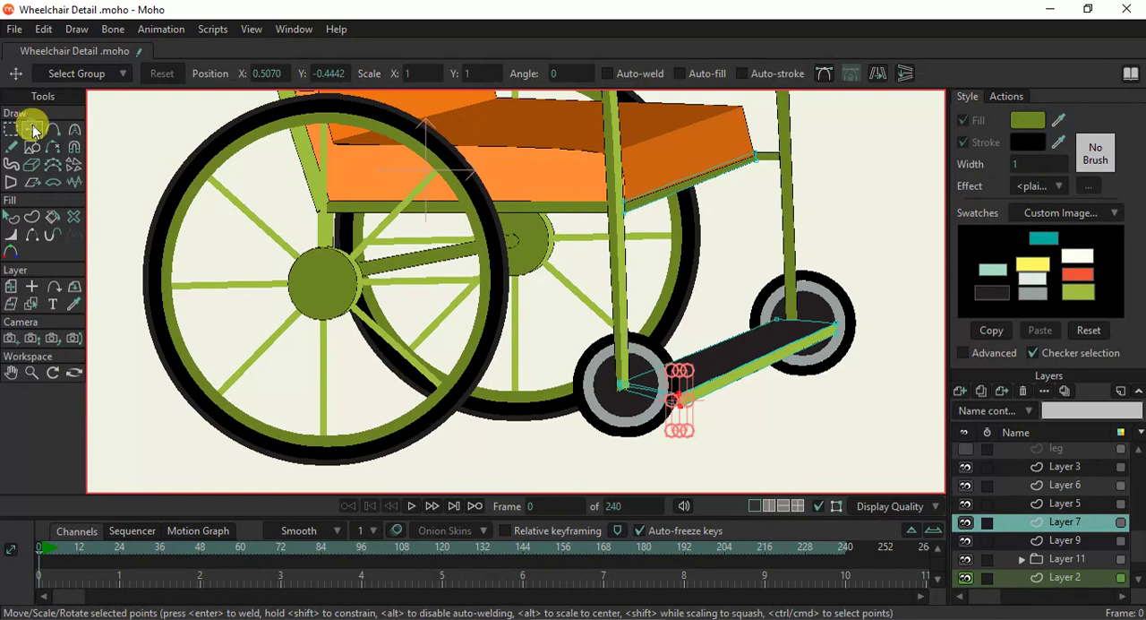
drag(671, 379, 694, 415)
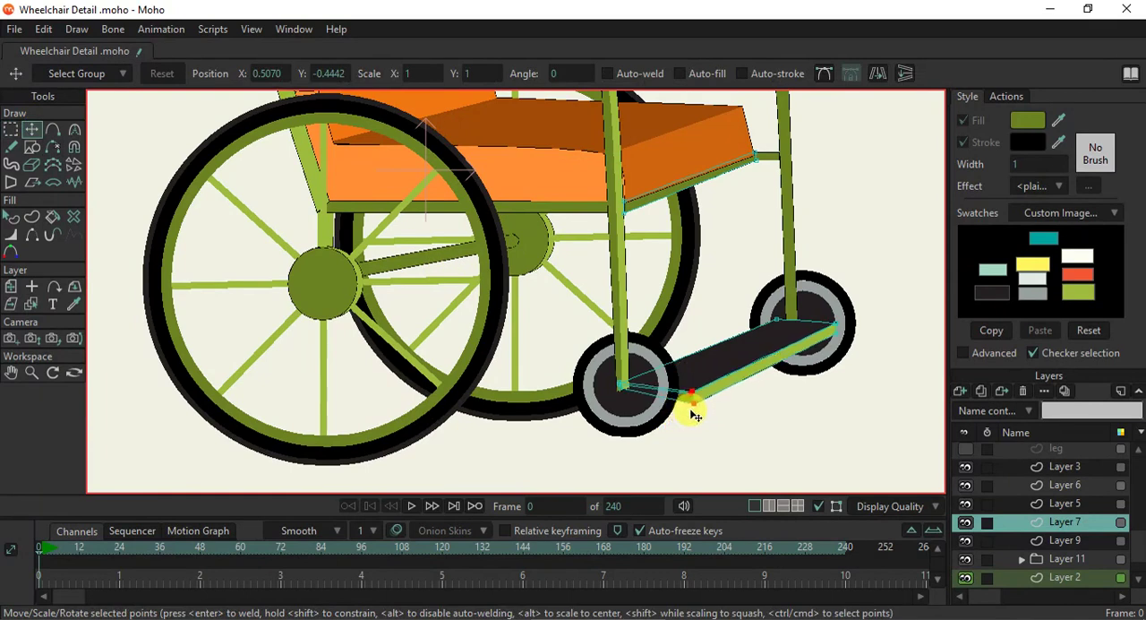
scroll(681, 371, down, 5)
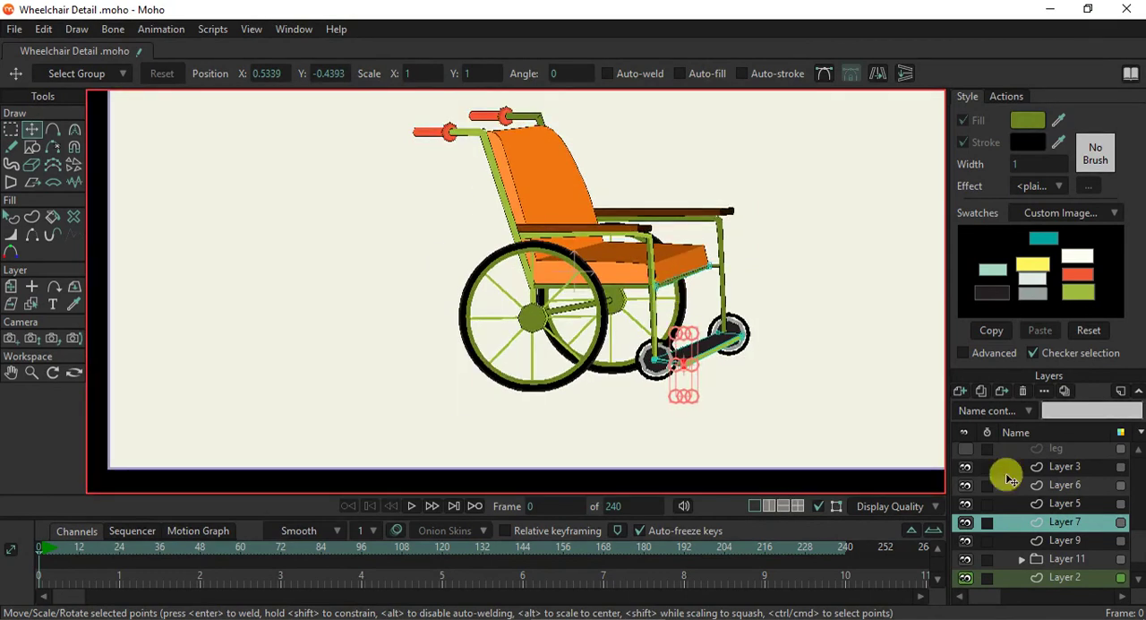
- Make the hidden figure layers visible again, including leg, Arm 2, Hair 2, Neck and Head
scroll(1015, 509, up, 1)
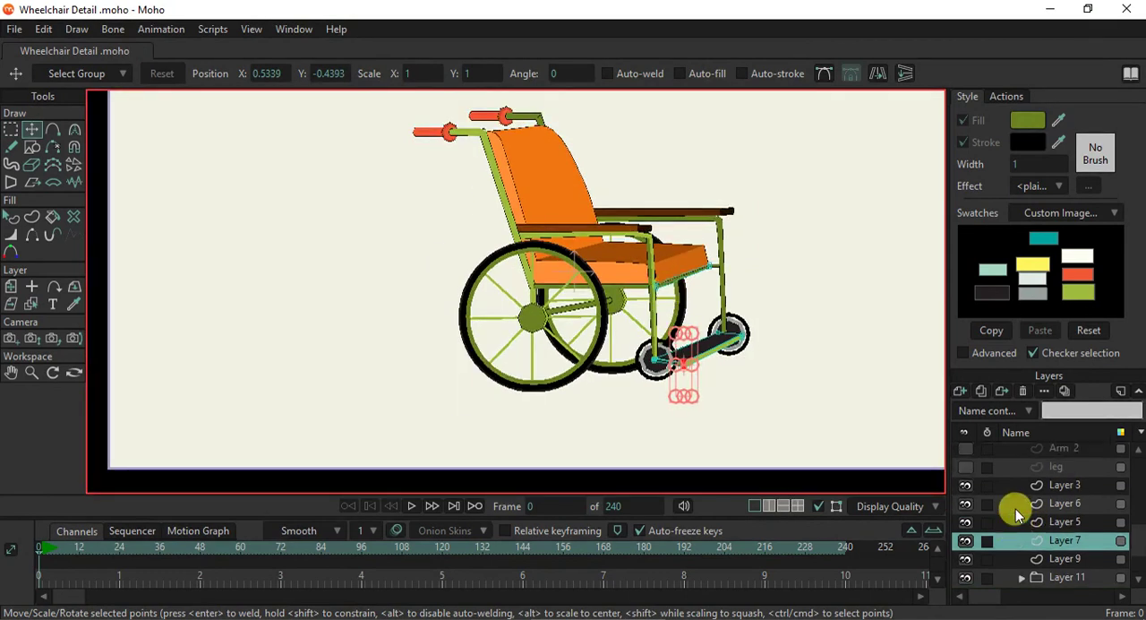
click(965, 467)
click(966, 447)
scroll(988, 458, up, 1)
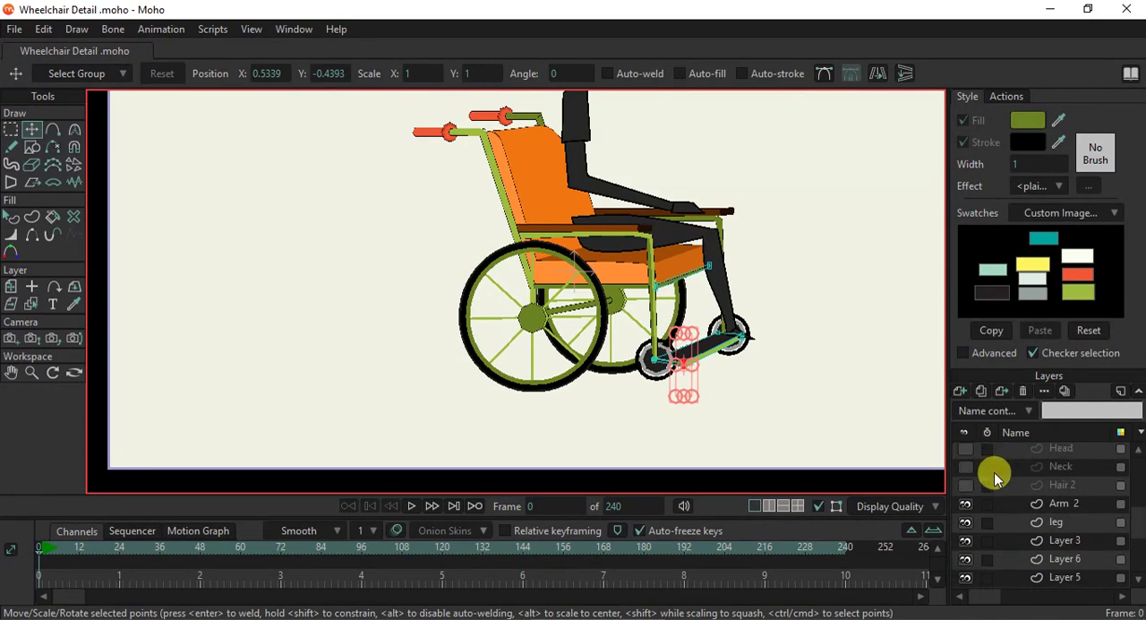
scroll(981, 483, up, 3)
drag(965, 448, 966, 509)
scroll(1028, 501, up, 4)
scroll(985, 497, up, 2)
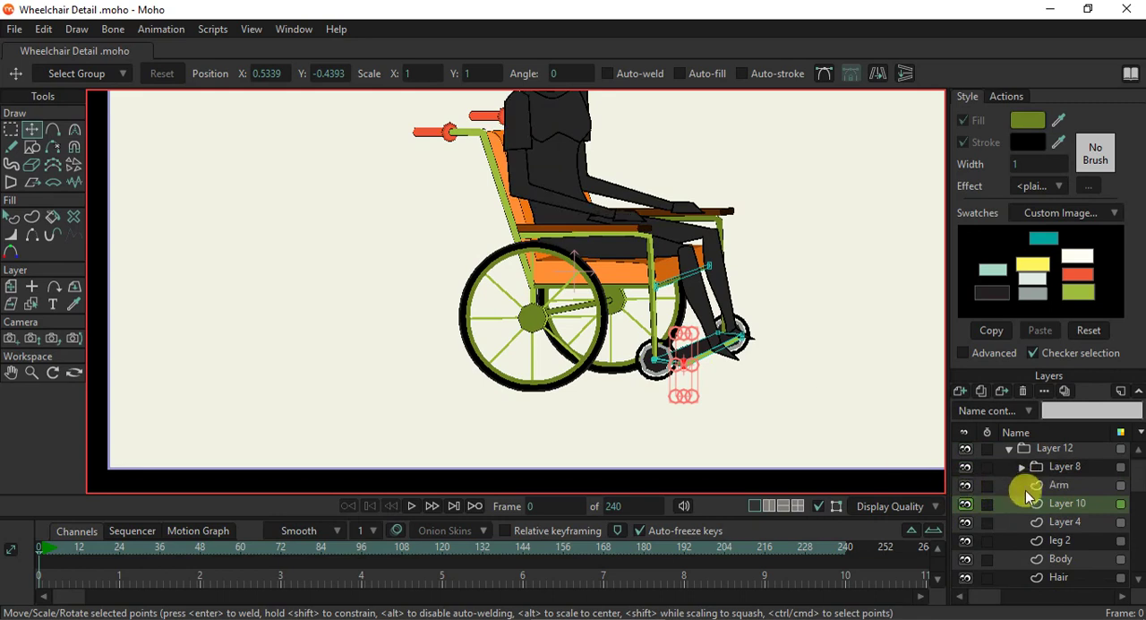
- Recolour the torso shape on the Body layer with the yellow swatch and set its stroke width to 1
scroll(1025, 490, down, 2)
click(1055, 522)
drag(605, 191, 576, 274)
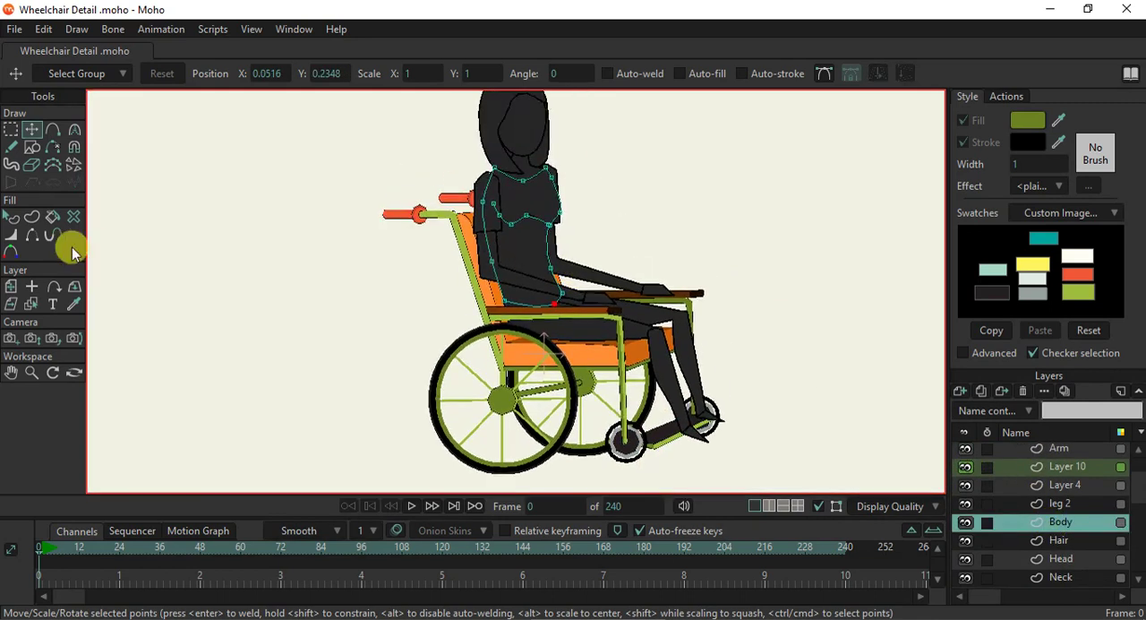
click(11, 217)
scroll(529, 250, up, 2)
click(529, 250)
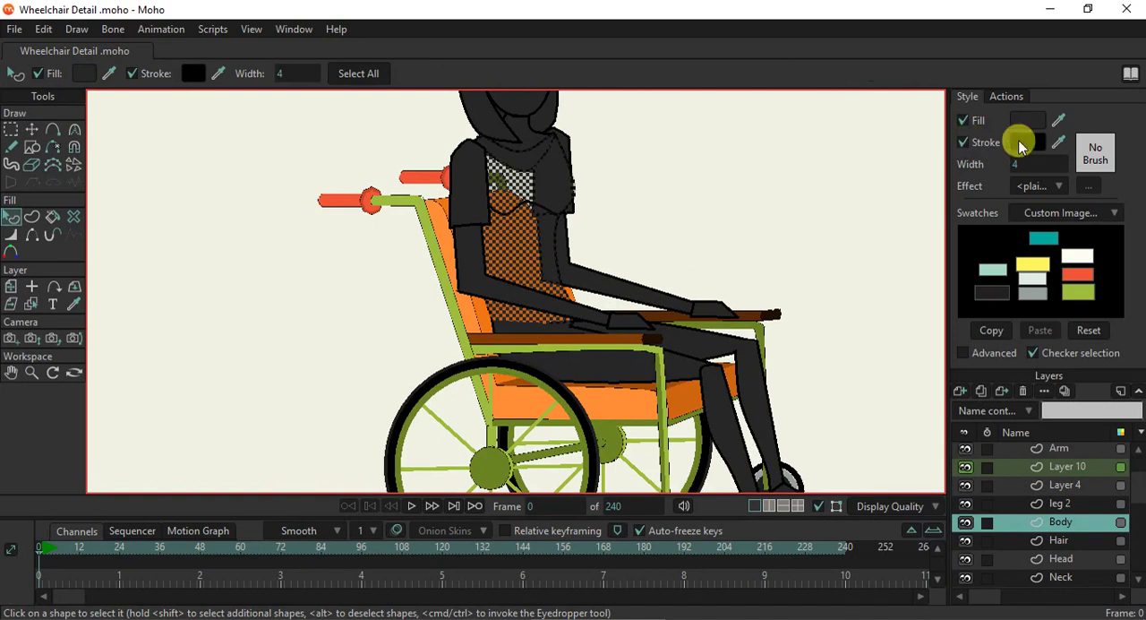
click(1032, 163)
text(1)
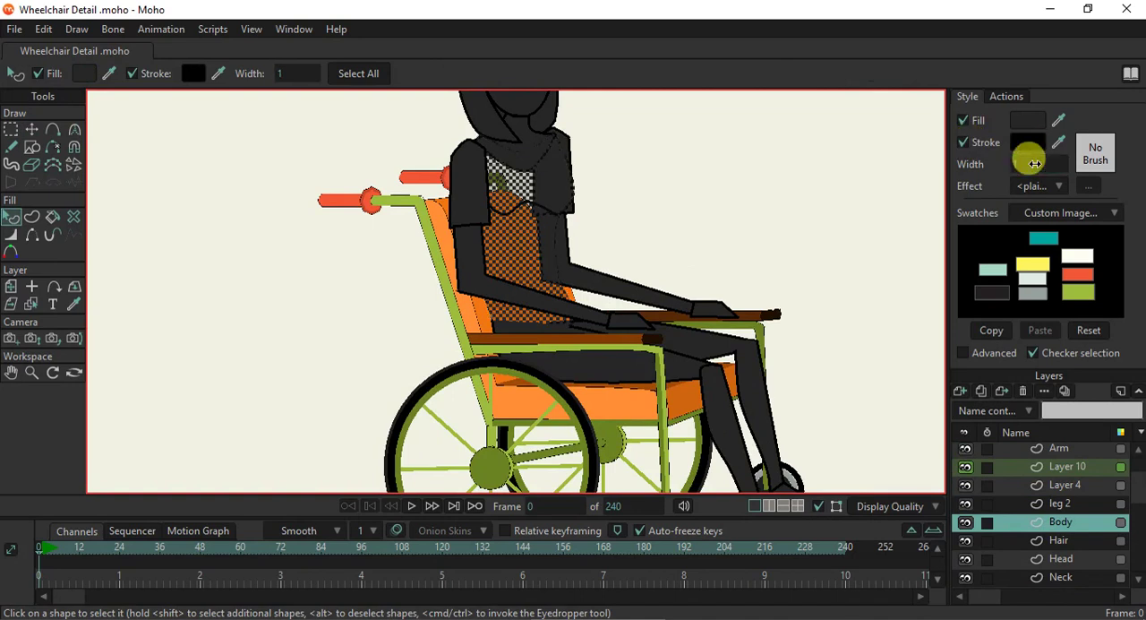
click(1057, 120)
click(1033, 264)
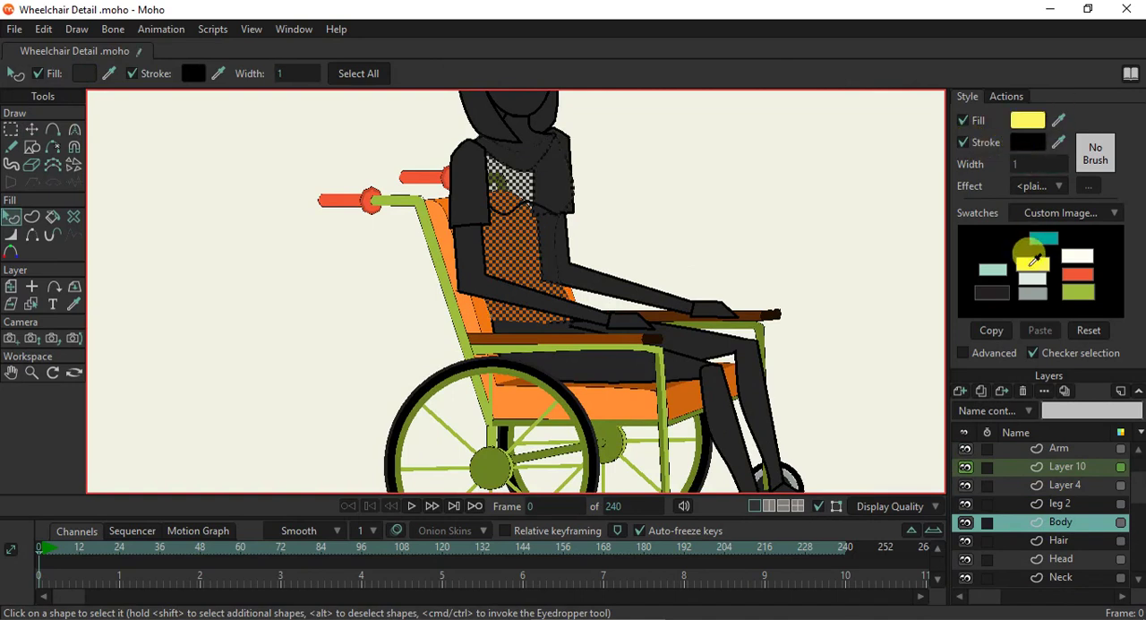
click(672, 218)
- Set the stroke width of the curved chest line on the torso to 1
scroll(519, 206, up, 2)
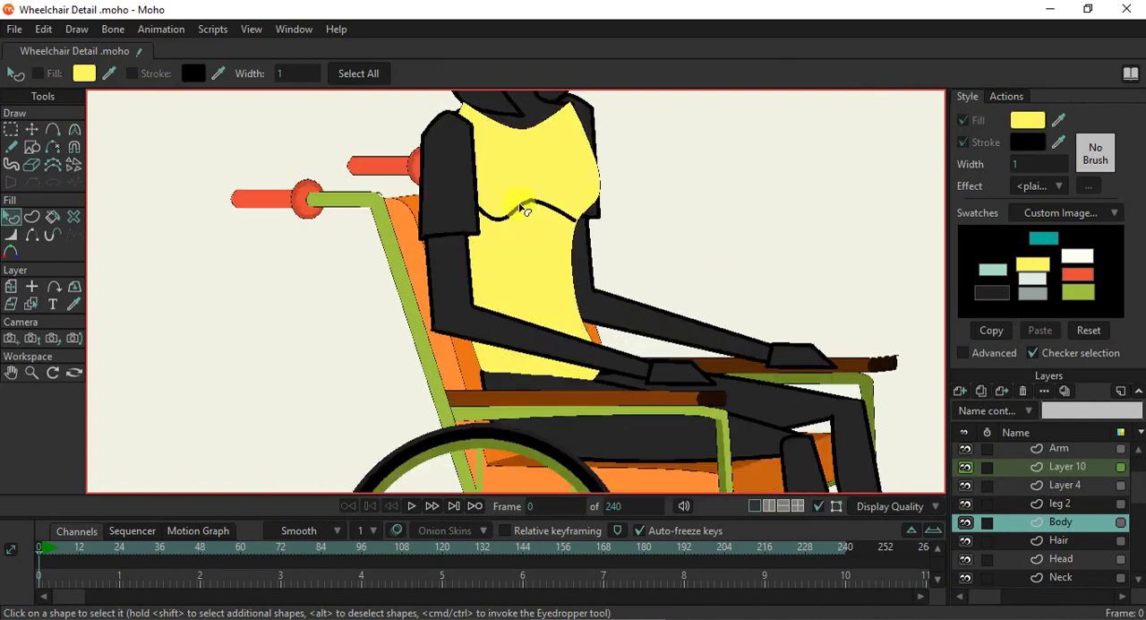
click(527, 203)
scroll(536, 204, up, 2)
click(1039, 165)
text(1)
key(Return)
click(670, 202)
scroll(609, 205, down, 3)
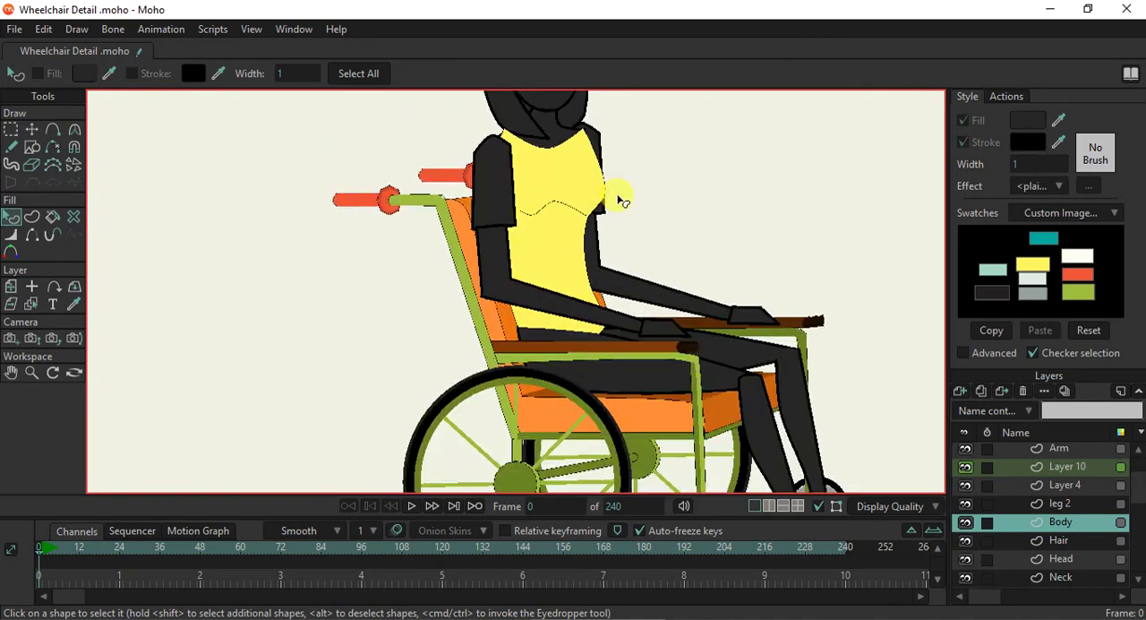
scroll(618, 202, down, 2)
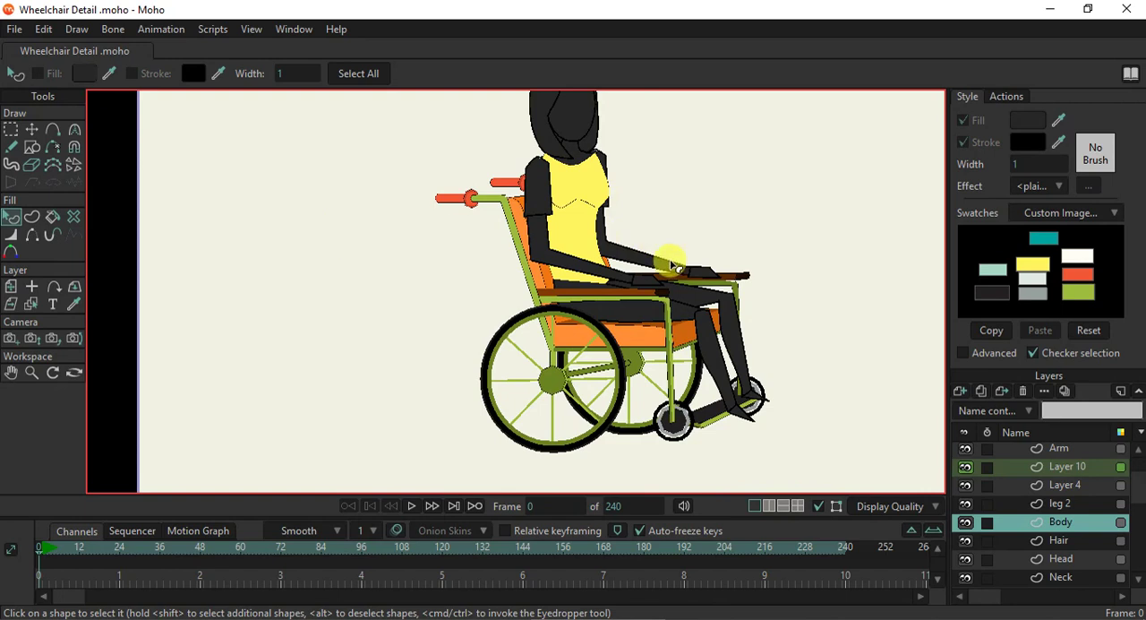
- Give the near arm's sleeve on the Arm layer a stroke width of 1 and the same yellow fill as the torso
scroll(663, 261, up, 4)
scroll(584, 278, up, 3)
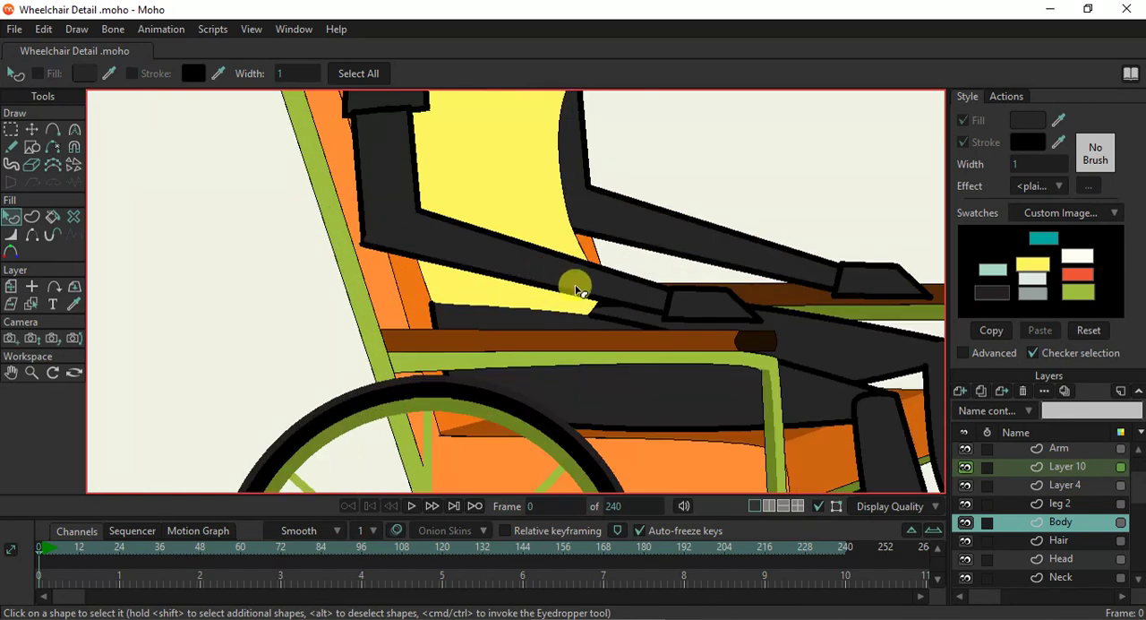
click(34, 302)
drag(460, 152, 483, 283)
click(411, 220)
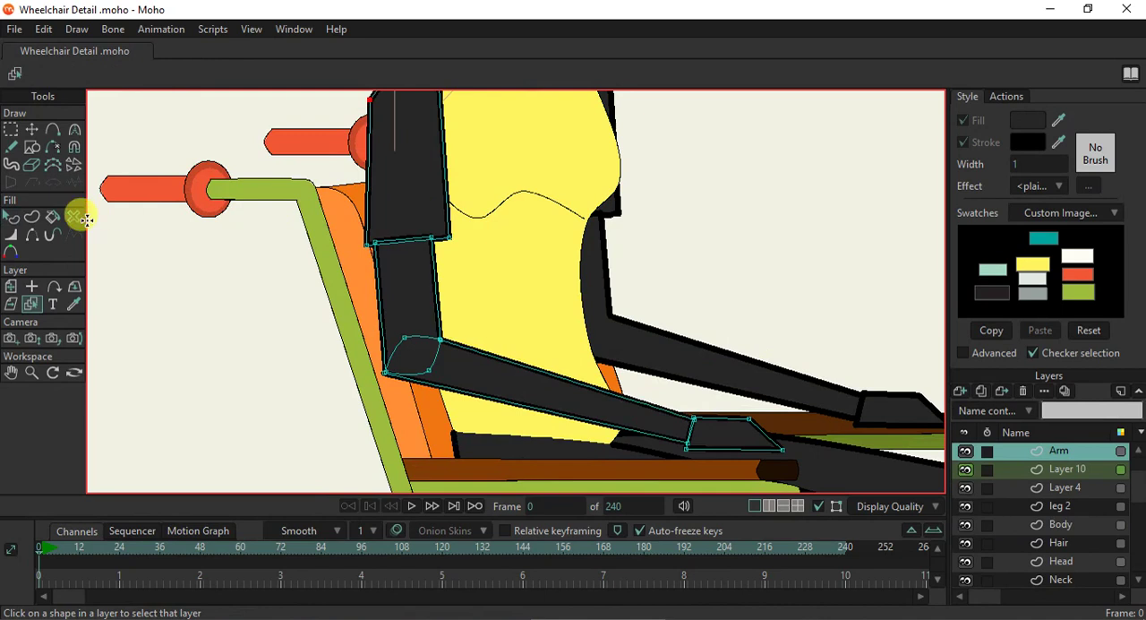
click(11, 216)
click(383, 179)
double_click(1027, 167)
text(1)
key(Return)
drag(1060, 121, 607, 188)
scroll(417, 251, down, 4)
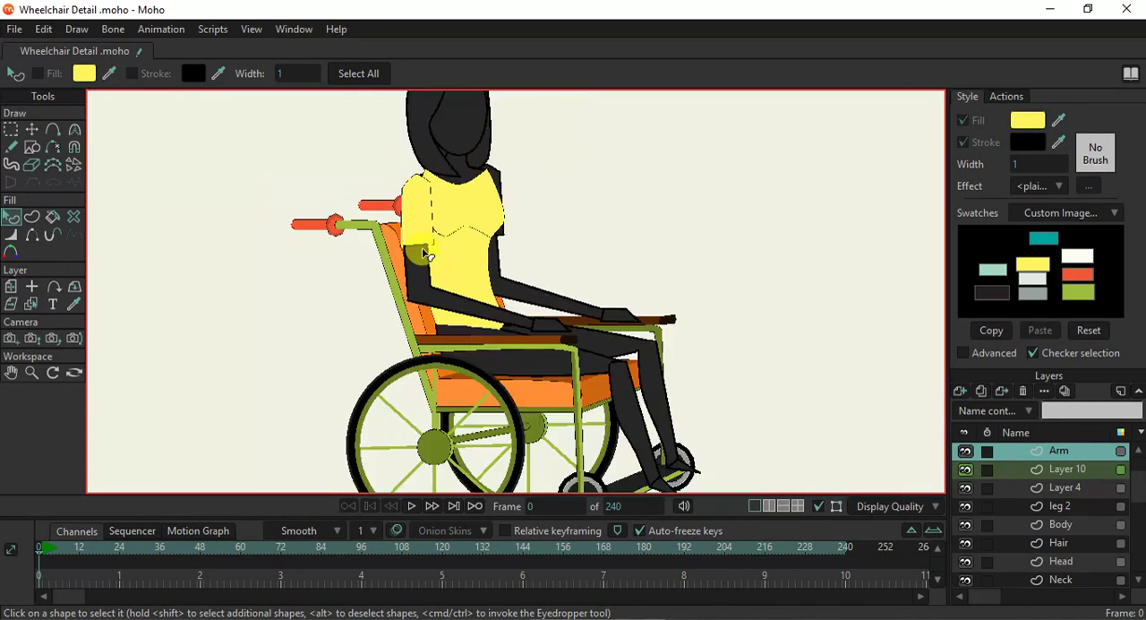
- Widen the Body neckline by moving its near corner onto the sleeve's top and its far corner to X 0.0207, Y 0.8689
scroll(427, 215, up, 5)
drag(478, 224, 487, 291)
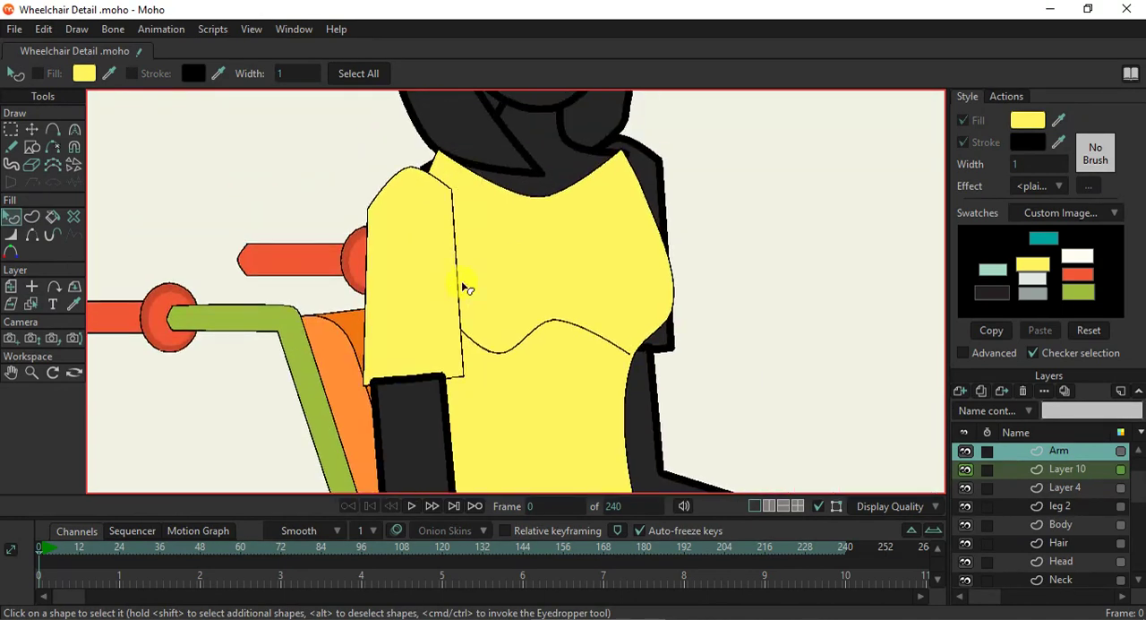
click(32, 305)
click(586, 264)
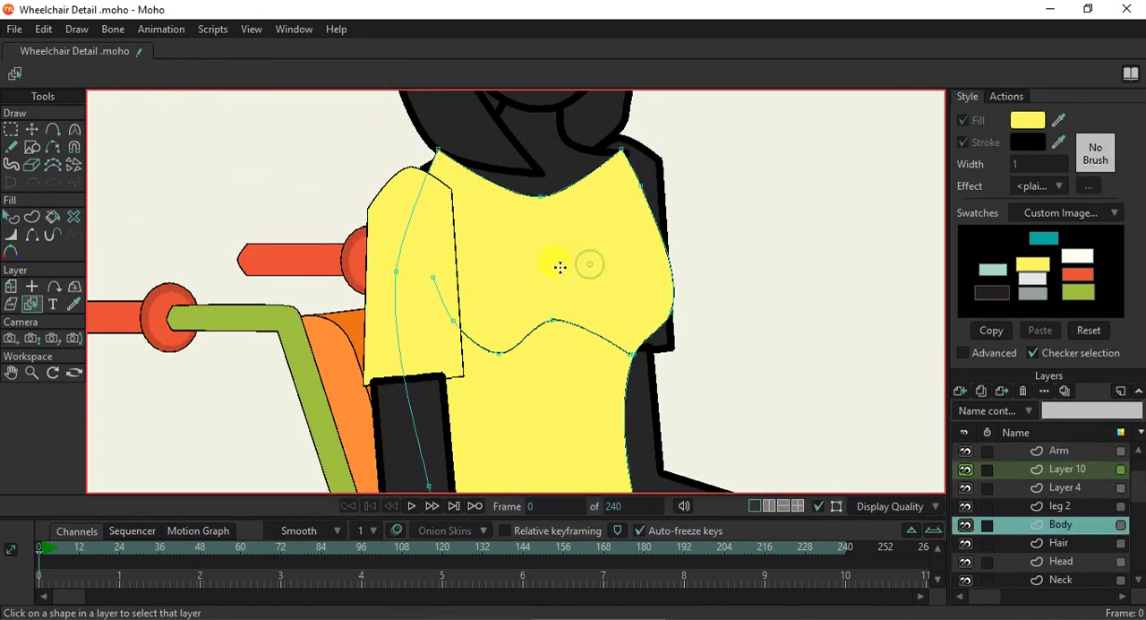
click(31, 129)
scroll(481, 194, down, 2)
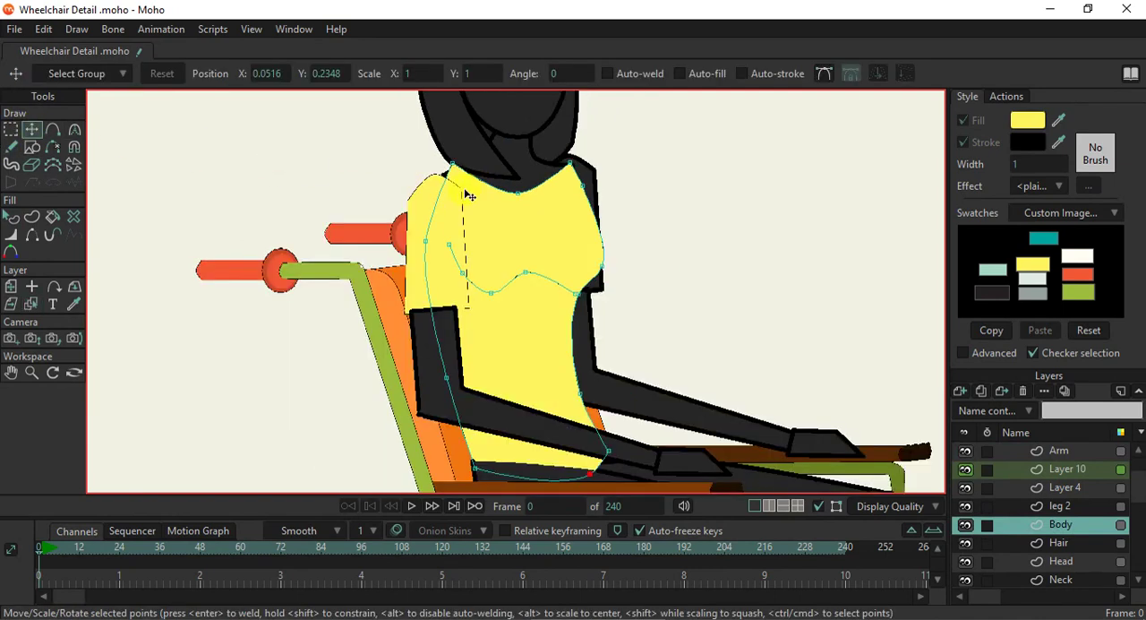
scroll(468, 195, up, 2)
drag(454, 163, 432, 177)
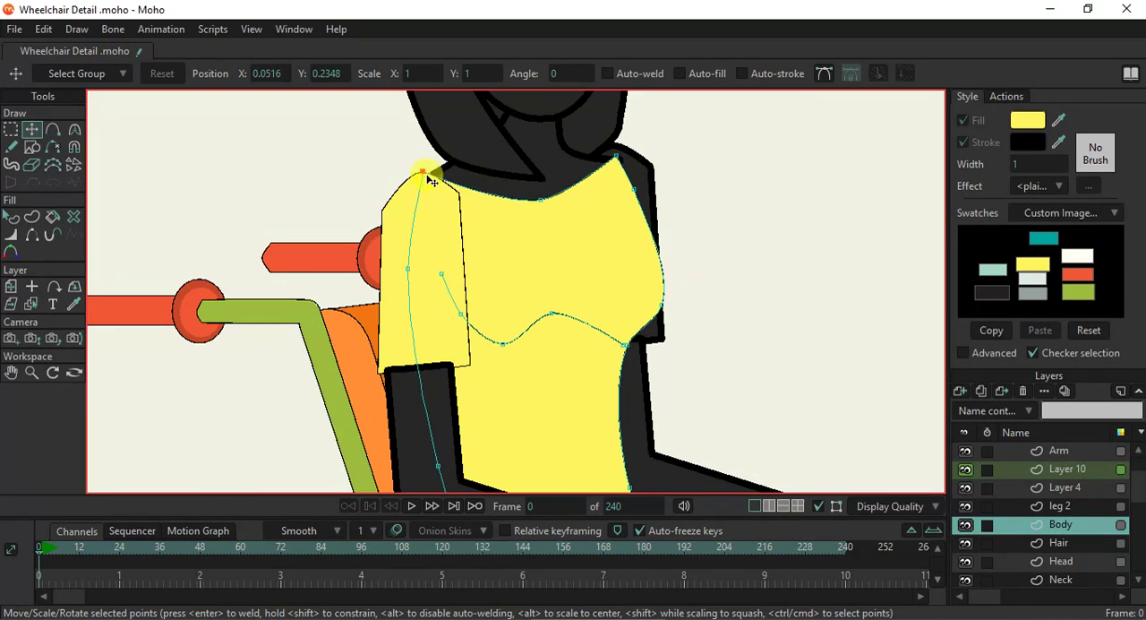
click(623, 167)
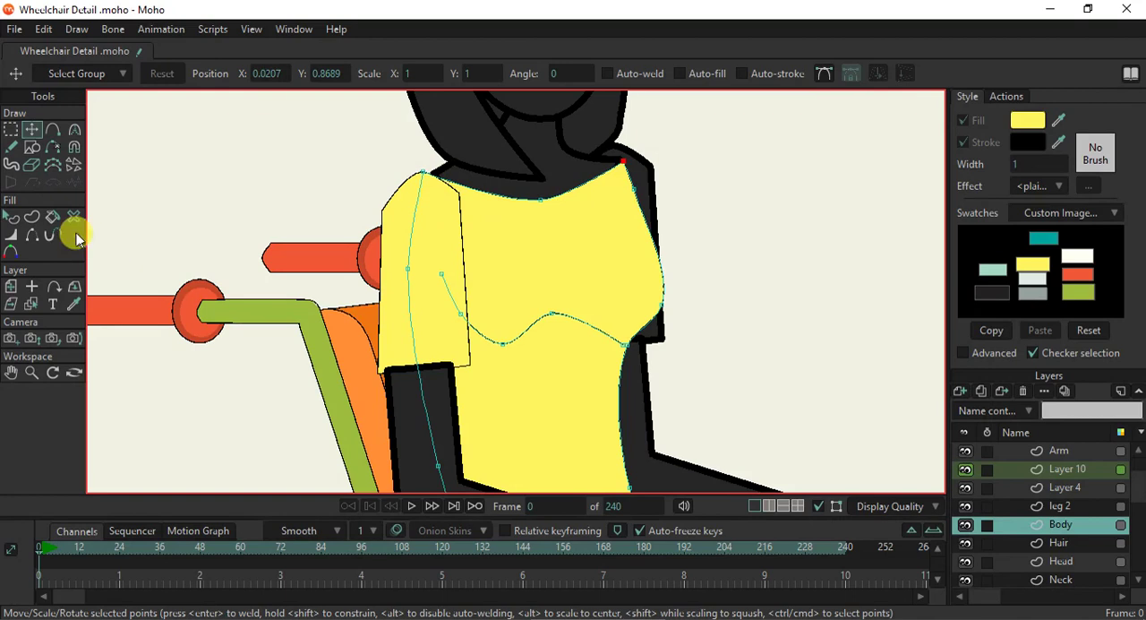
- Round the two upper corners of the near sleeve, using curvature about 0.0234 on the rear corner and 0.0254 on the front one
click(32, 304)
click(455, 235)
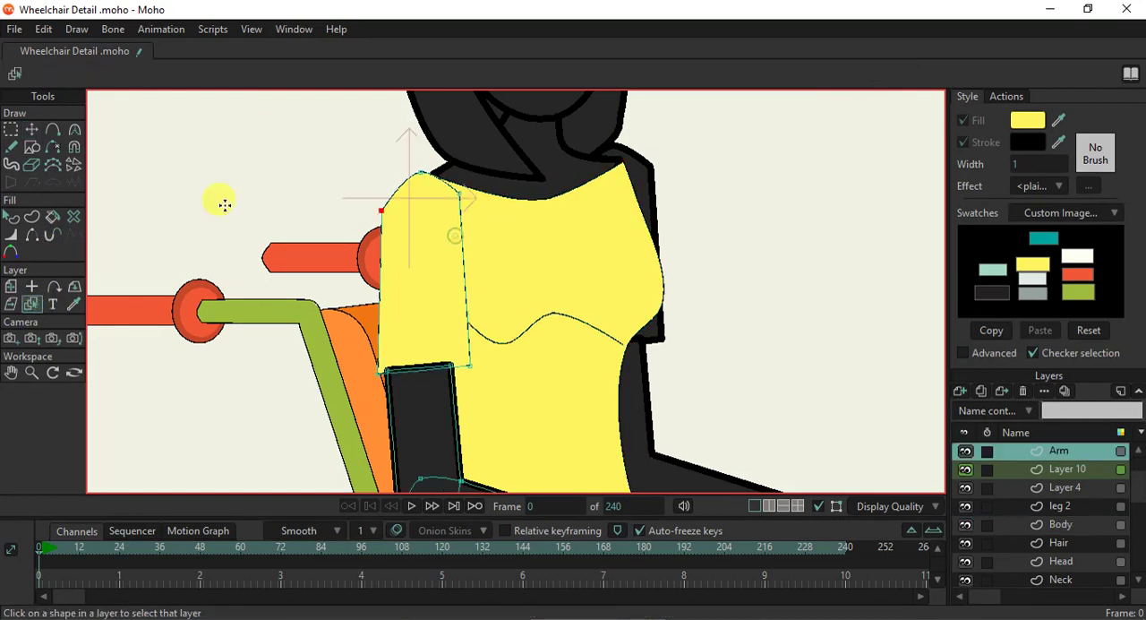
click(75, 129)
scroll(420, 189, up, 3)
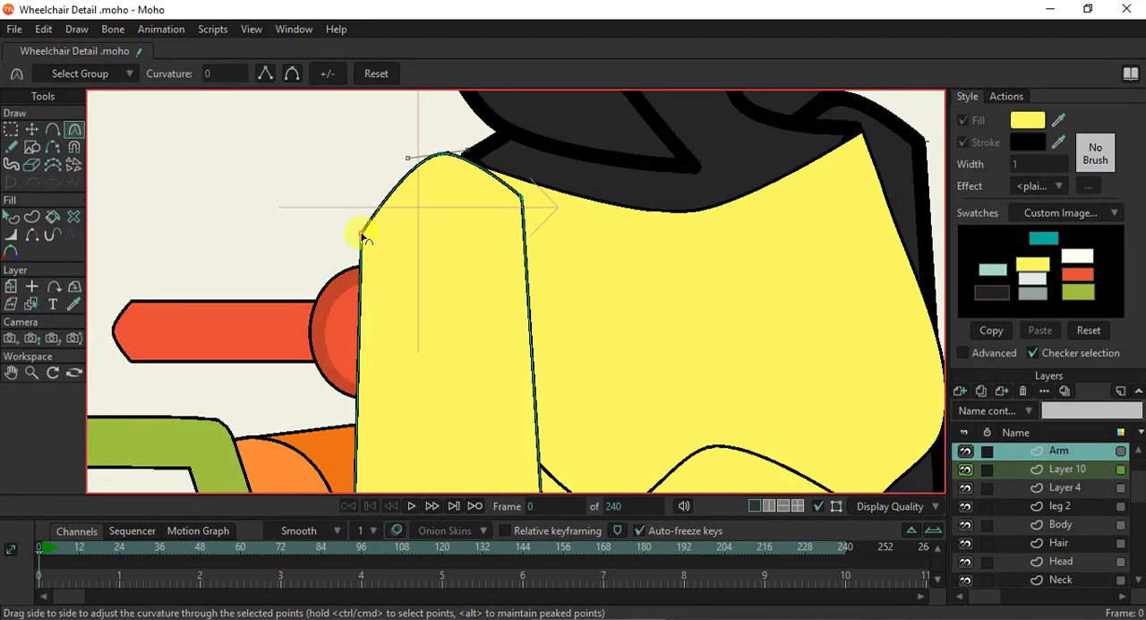
drag(362, 236, 382, 187)
drag(363, 224, 354, 279)
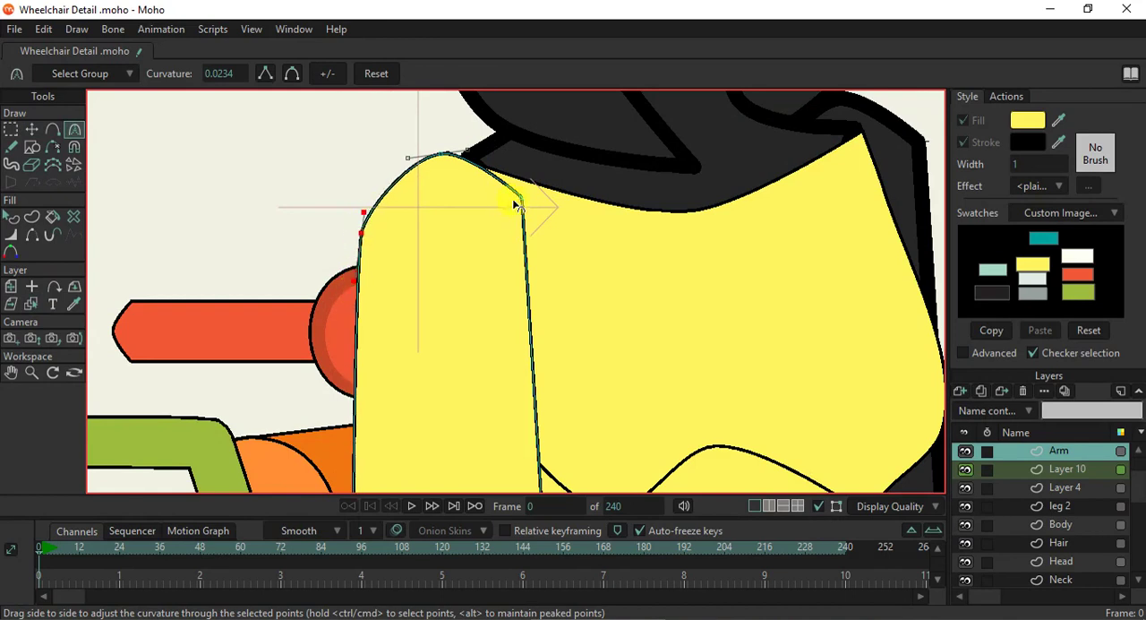
drag(524, 206, 546, 258)
drag(528, 208, 538, 239)
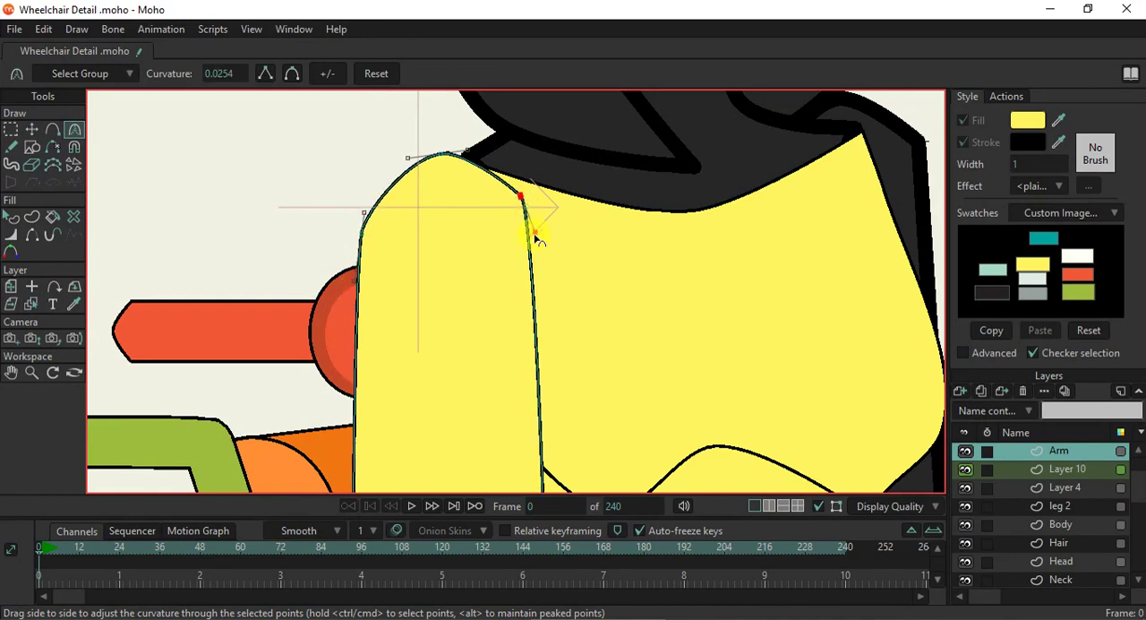
drag(517, 190, 512, 170)
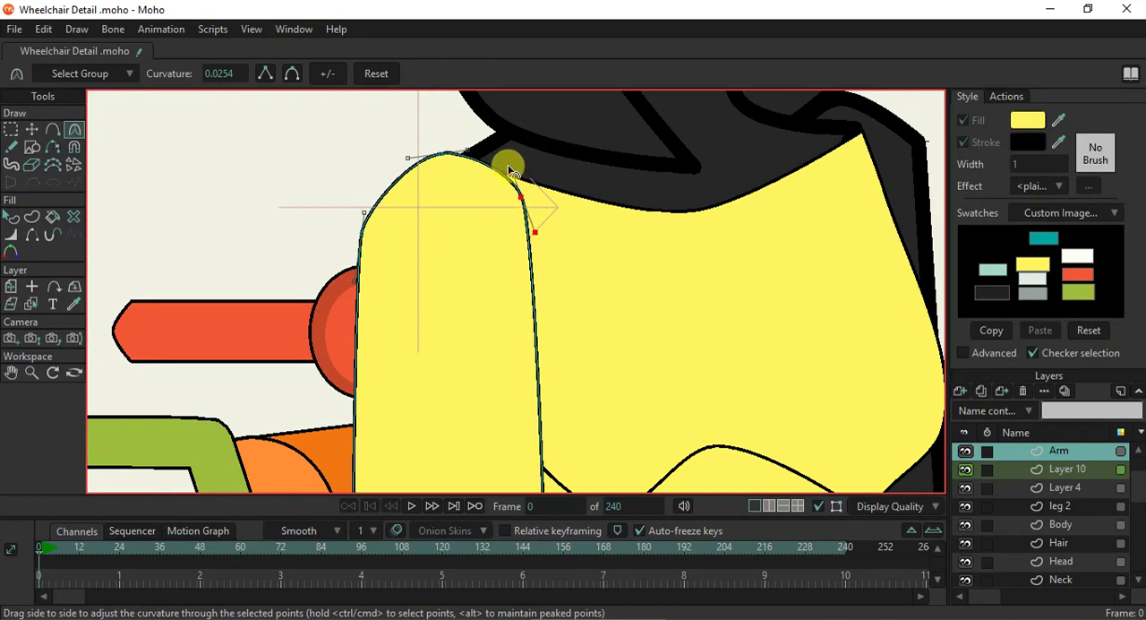
scroll(513, 240, down, 3)
scroll(513, 242, down, 5)
scroll(517, 318, up, 6)
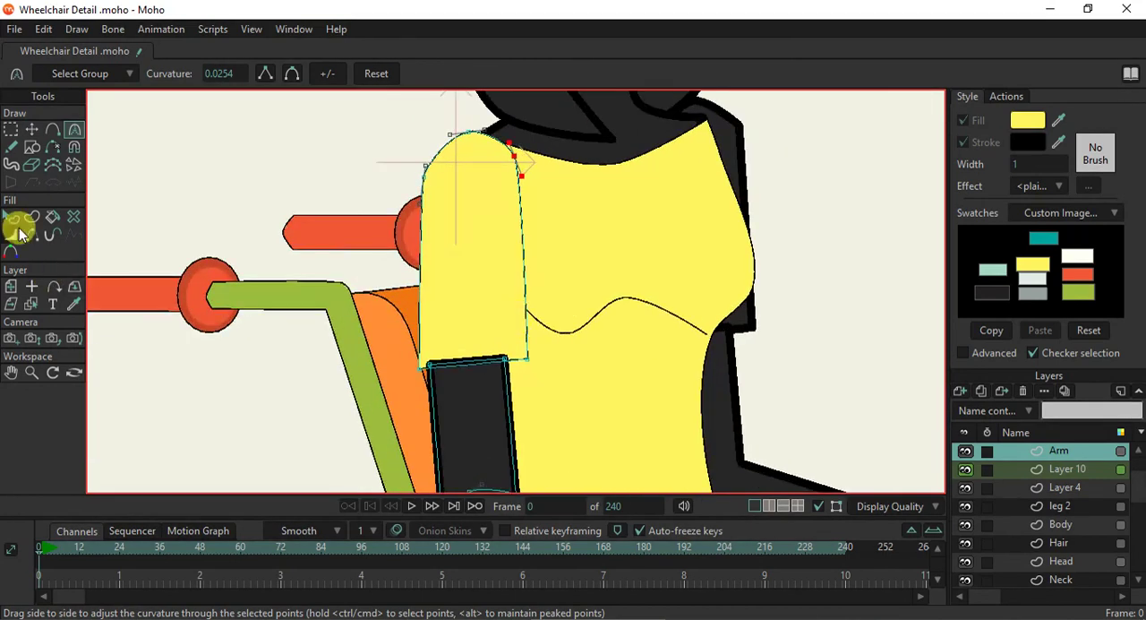
- Give the near arm's upper arm, forearm and hand a stroke width of 1 and the teal swatch fill
click(12, 219)
scroll(491, 376, down, 4)
scroll(478, 353, up, 5)
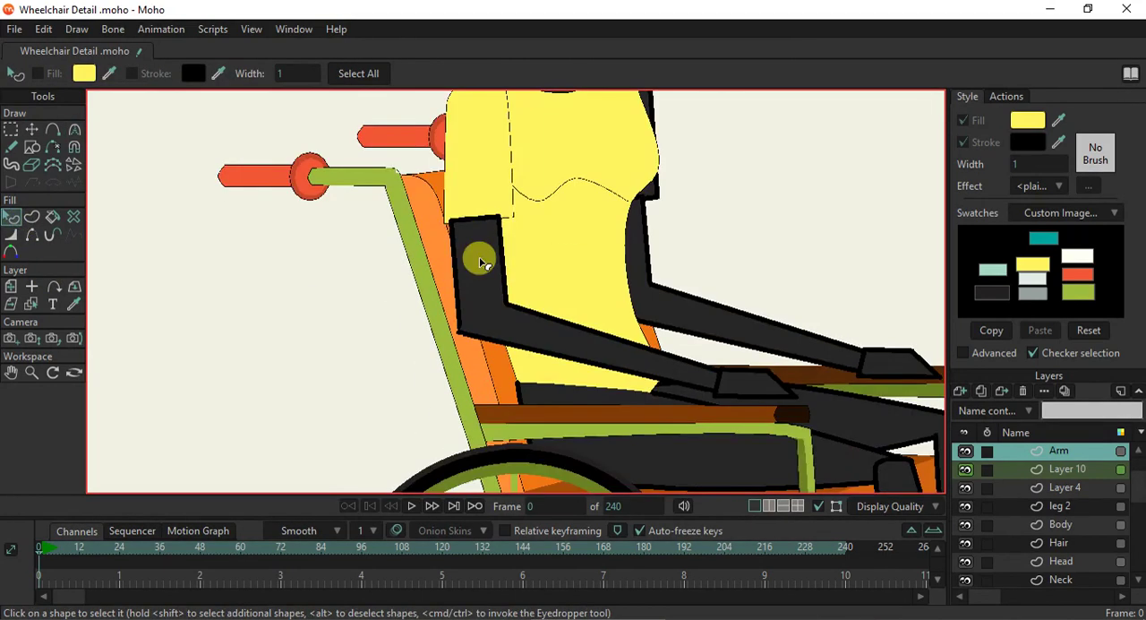
click(478, 258)
shift+click(549, 341)
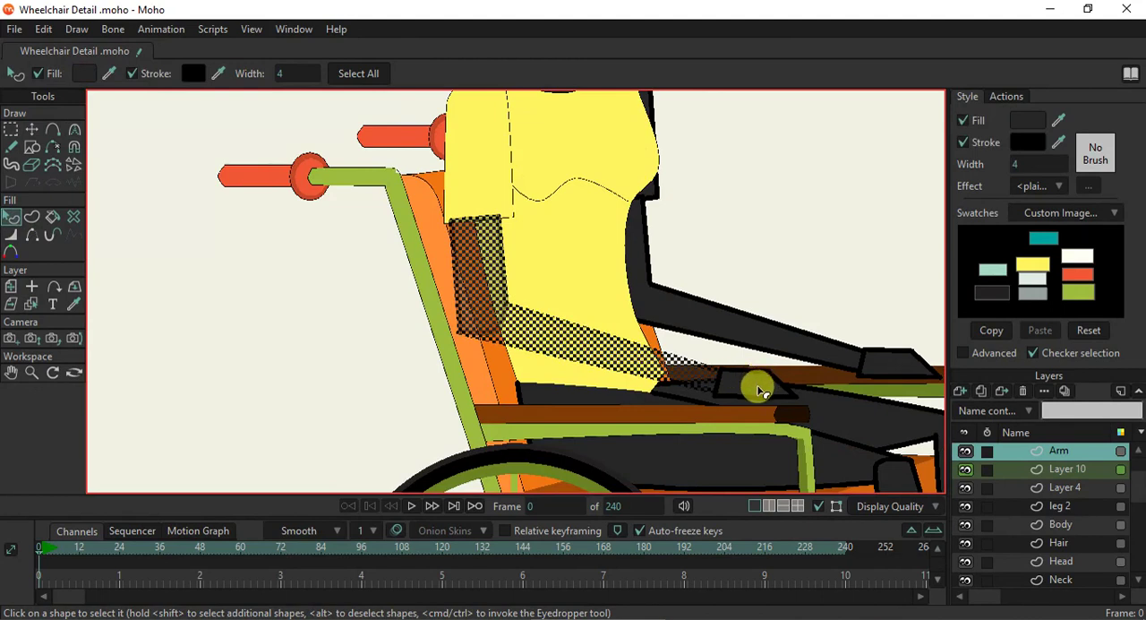
shift+click(743, 394)
click(1030, 164)
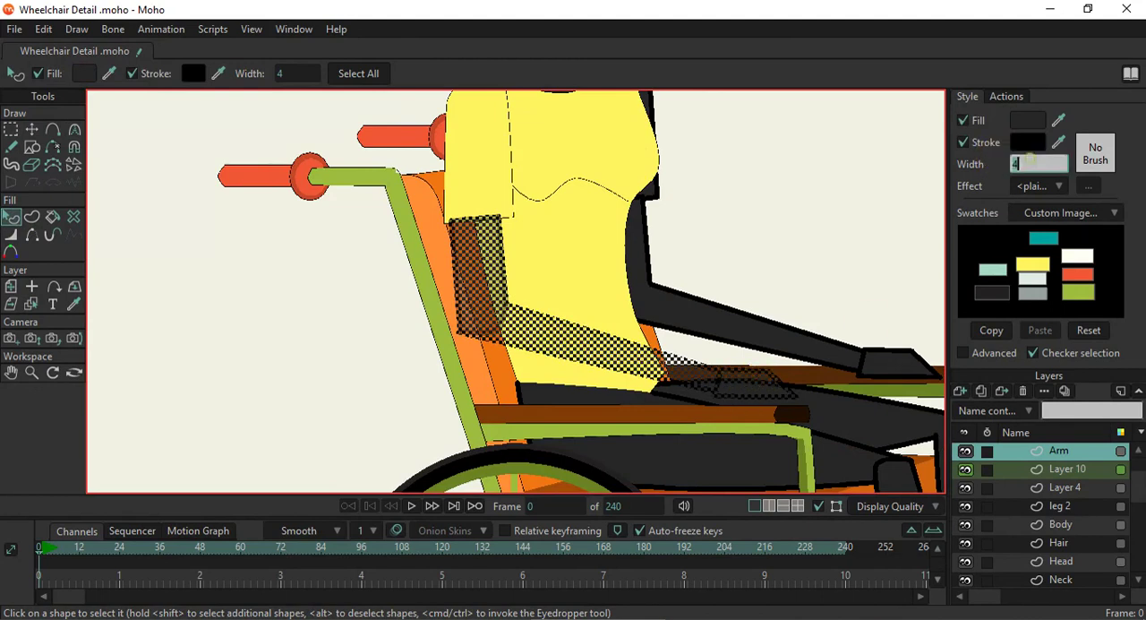
text(1)
key(Return)
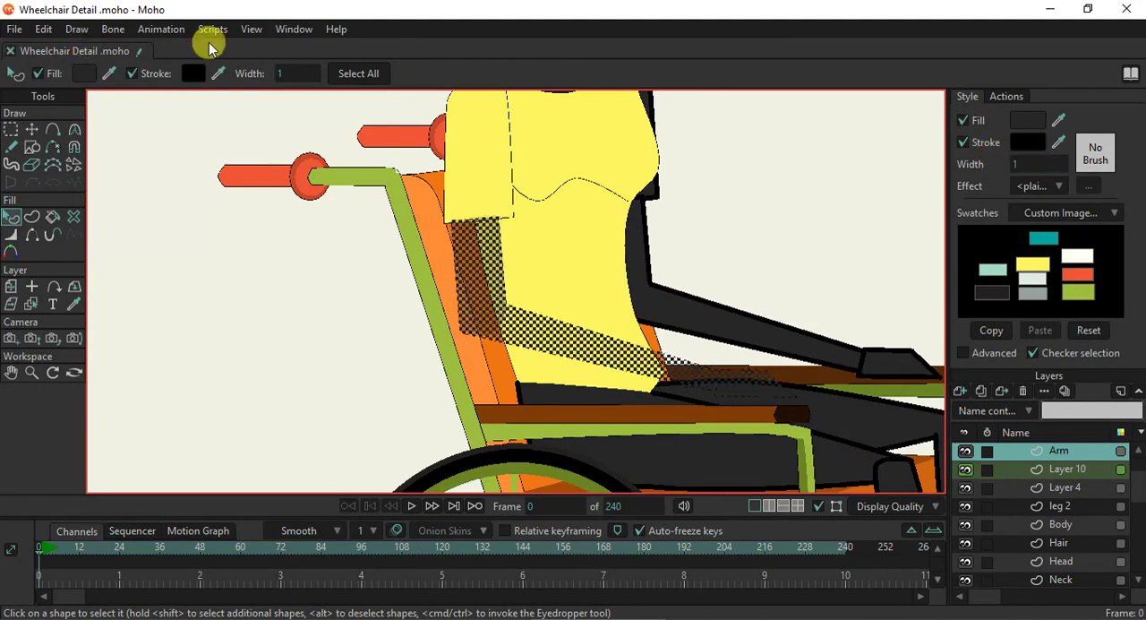
click(1041, 236)
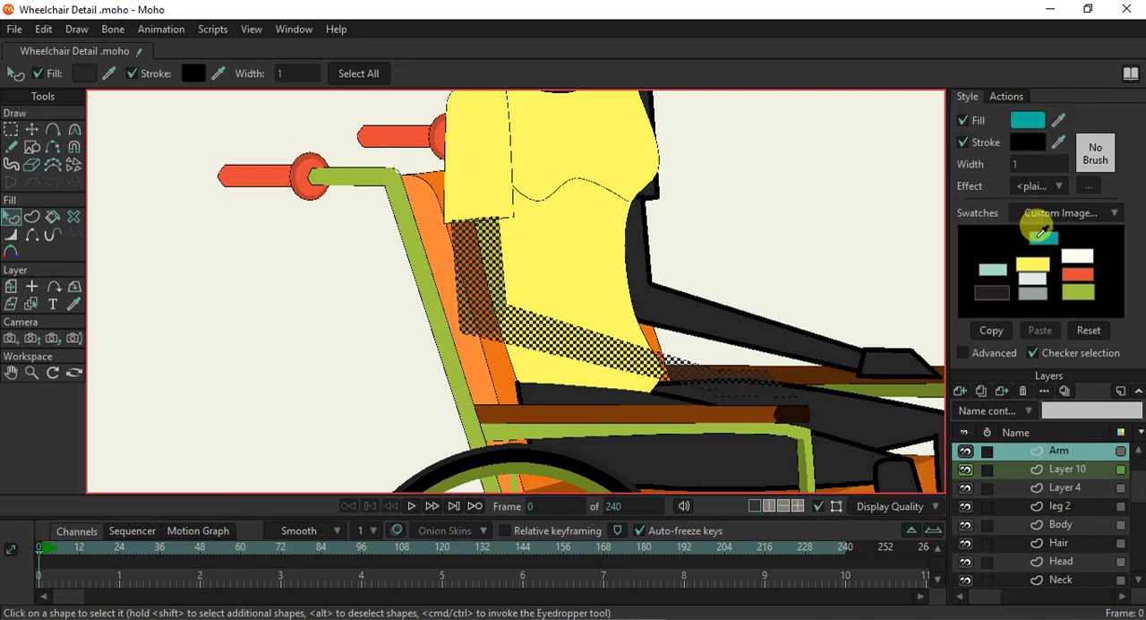
scroll(478, 225, up, 3)
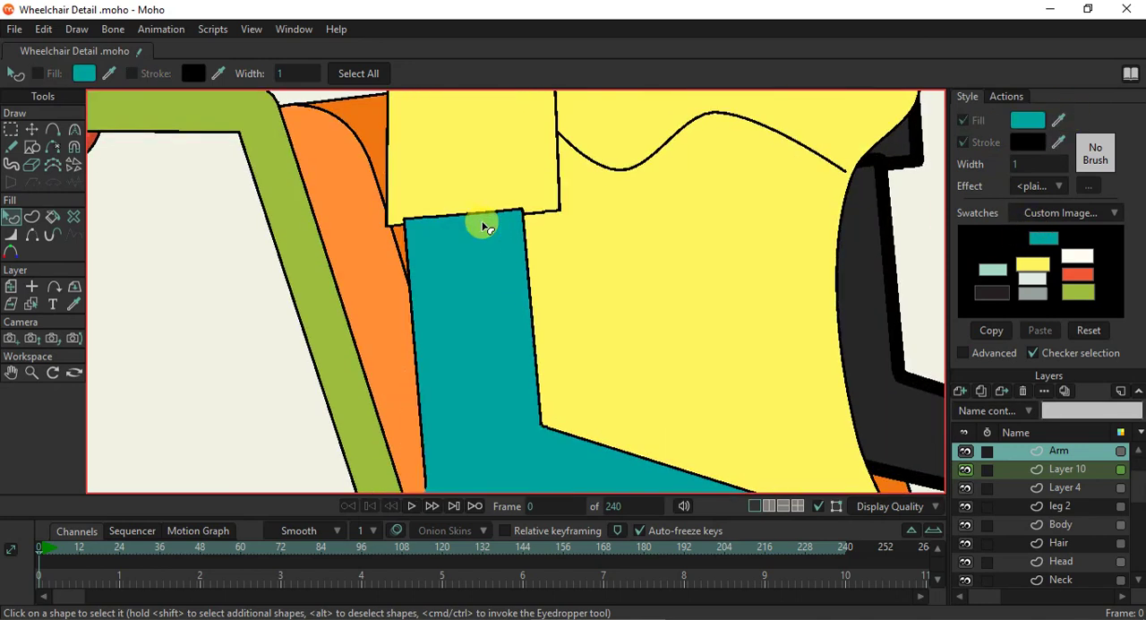
- Send the near upper arm shape behind the yellow sleeve in the Arm layer's shape order
click(462, 236)
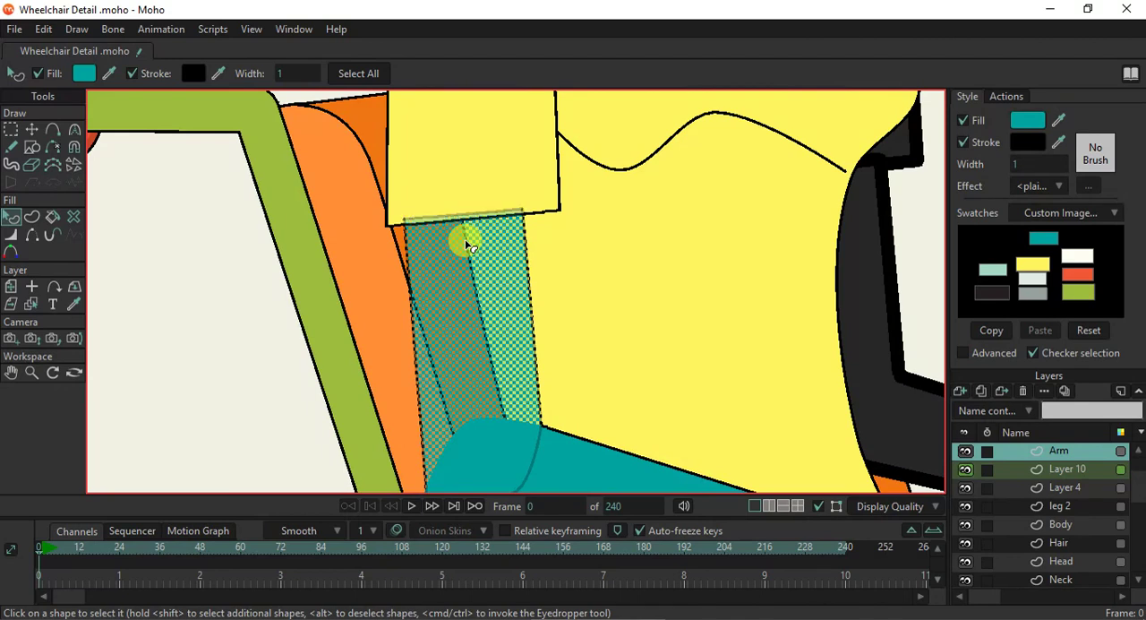
click(588, 243)
scroll(492, 270, down, 5)
scroll(591, 348, up, 3)
click(758, 384)
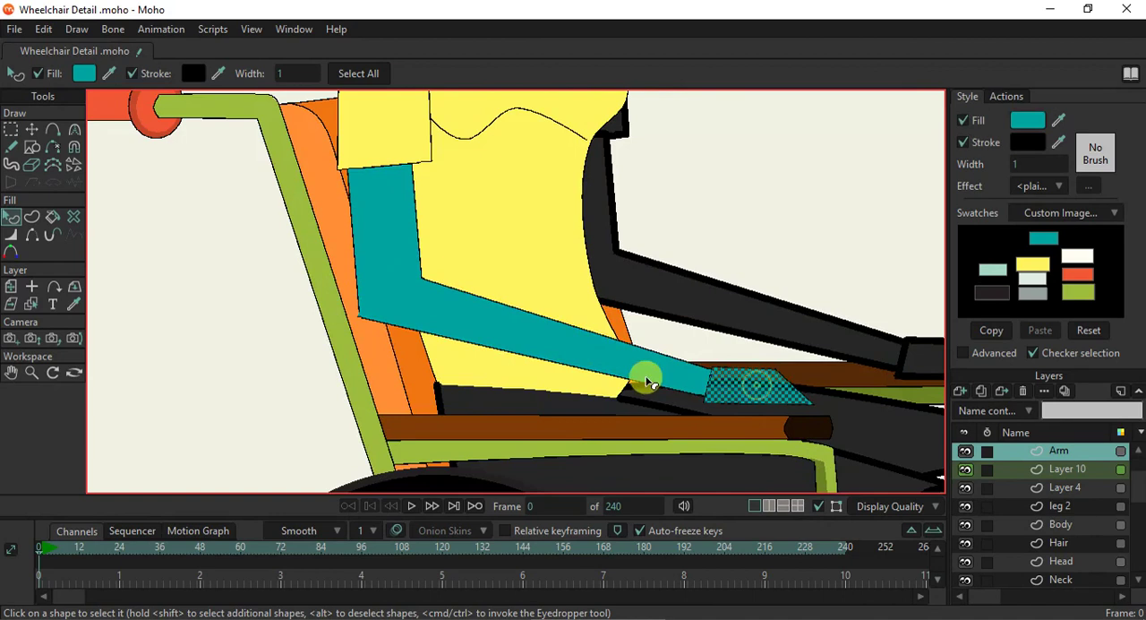
- Nudge the outer corner of the near arm's elbow slightly inward to tidy the joint
scroll(645, 376, down, 4)
scroll(634, 383, up, 3)
scroll(464, 310, up, 3)
scroll(448, 261, down, 2)
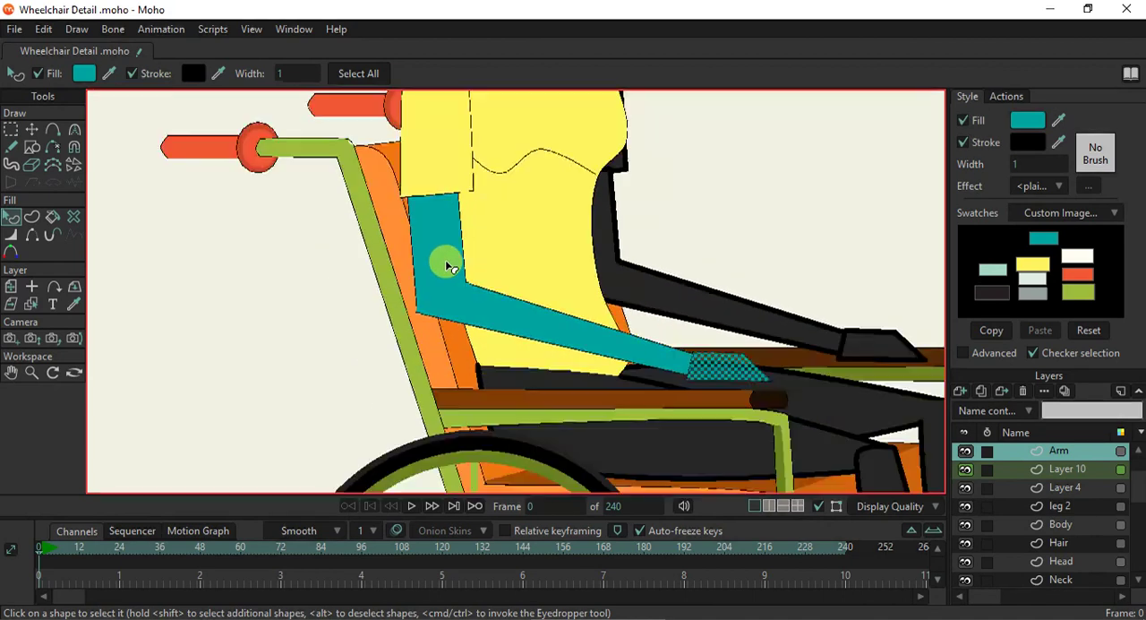
scroll(455, 284, up, 4)
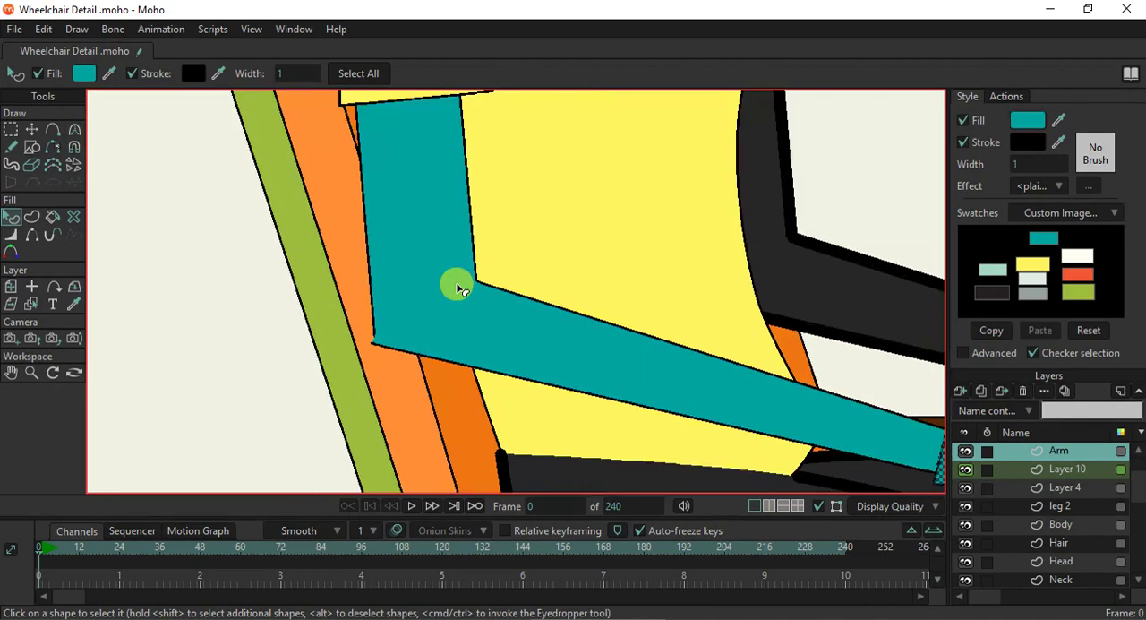
click(32, 131)
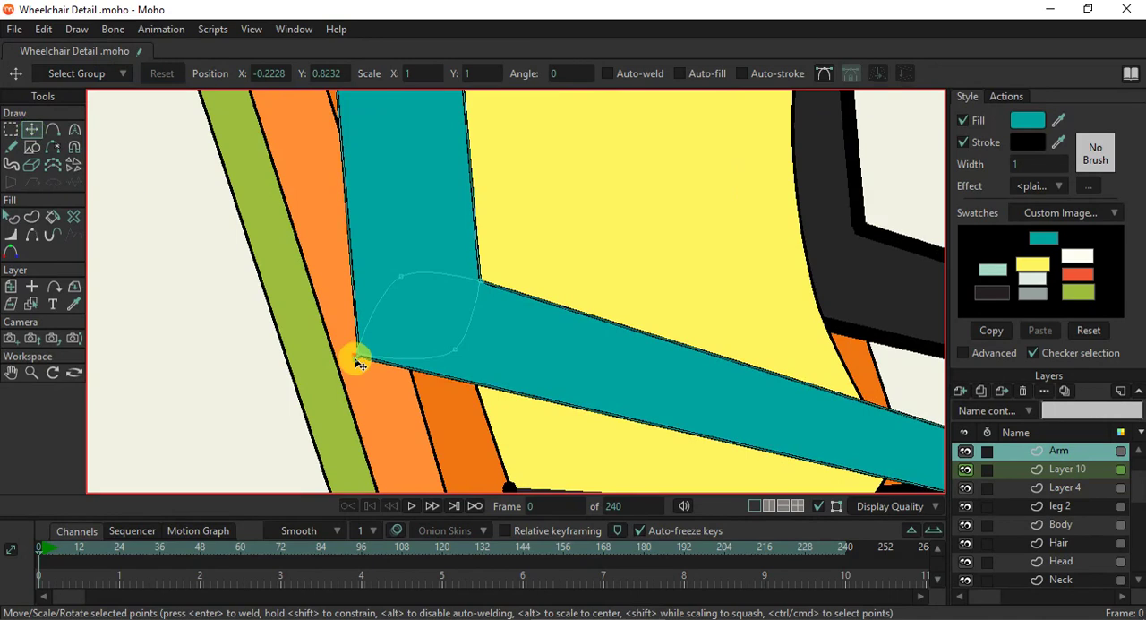
drag(359, 356, 363, 354)
drag(412, 207, 414, 353)
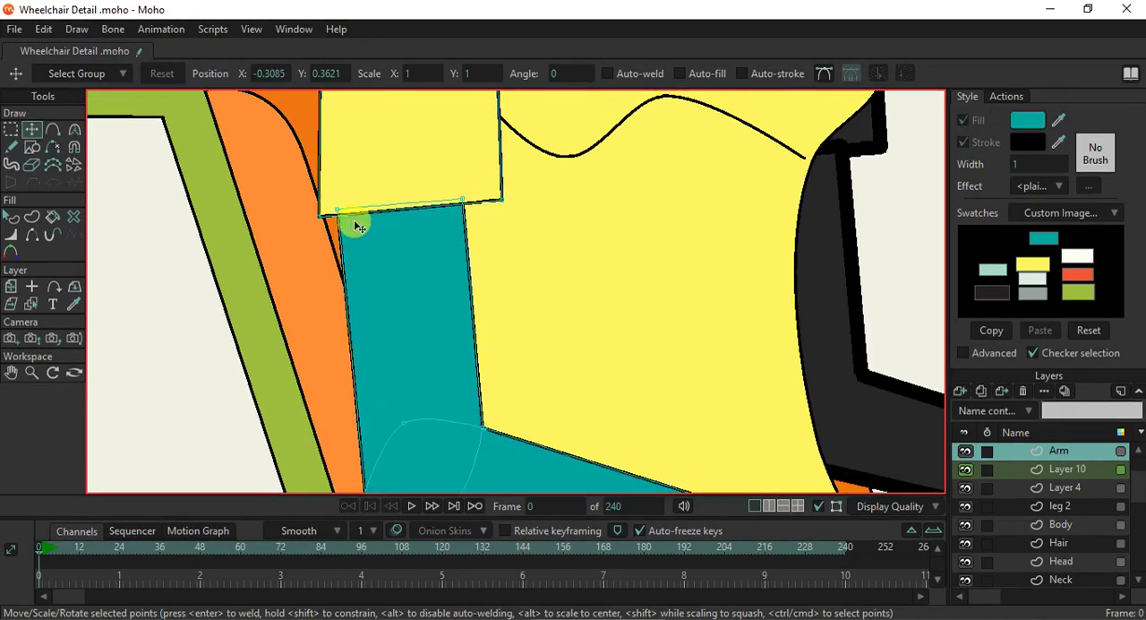
- Add a point to the near upper arm's top edge and pull it up into a curve beneath the sleeve
click(75, 130)
click(53, 129)
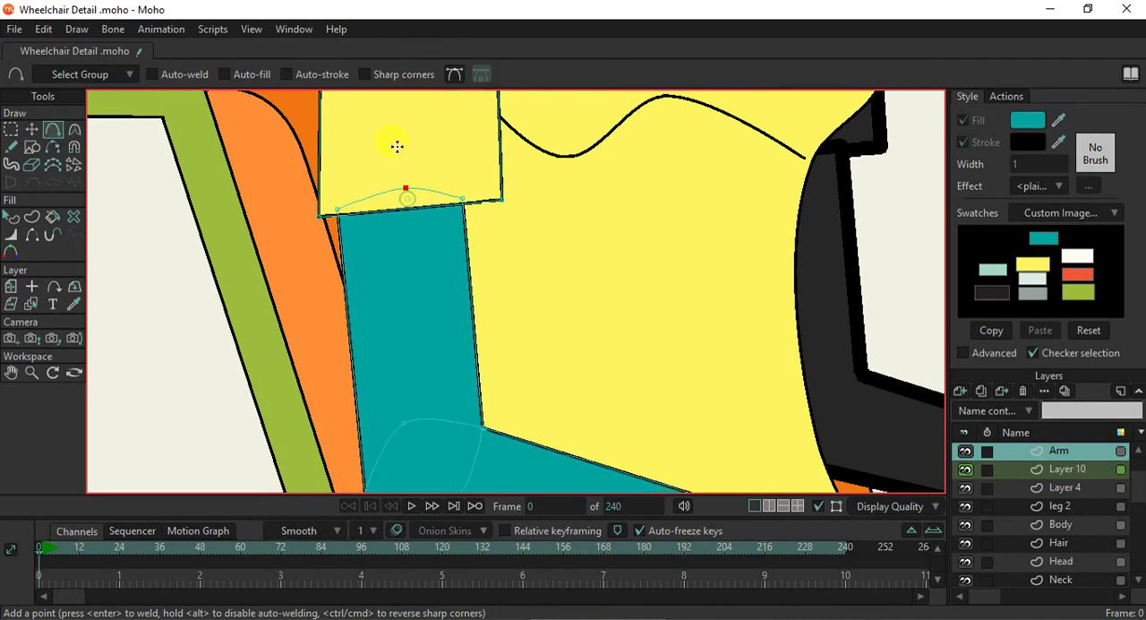
scroll(413, 195, down, 6)
scroll(438, 230, up, 1)
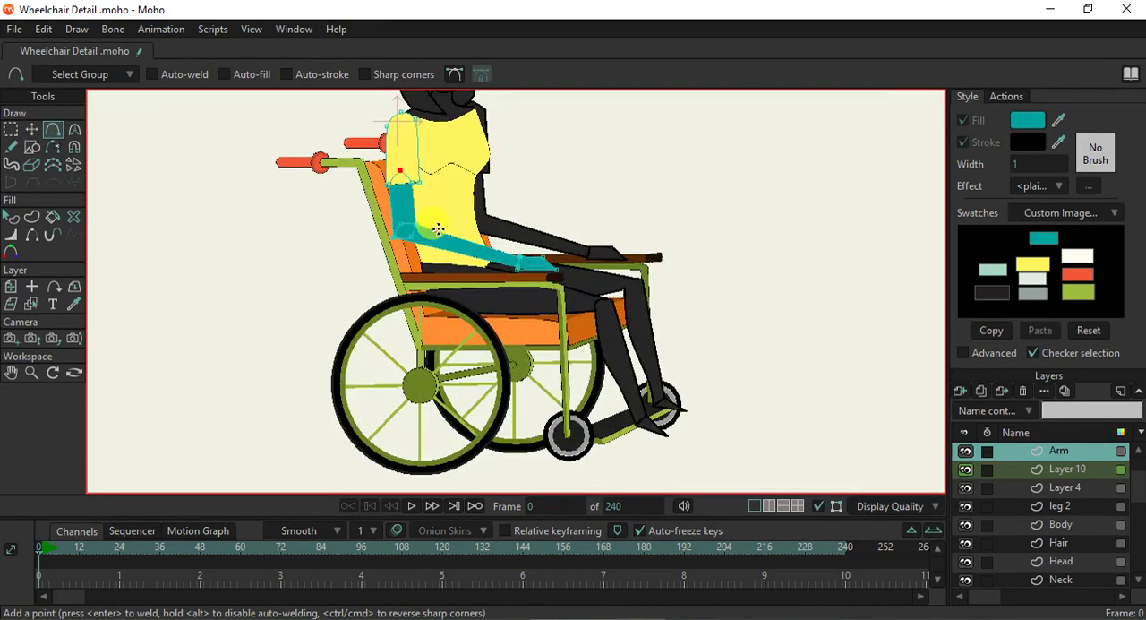
scroll(444, 242, down, 2)
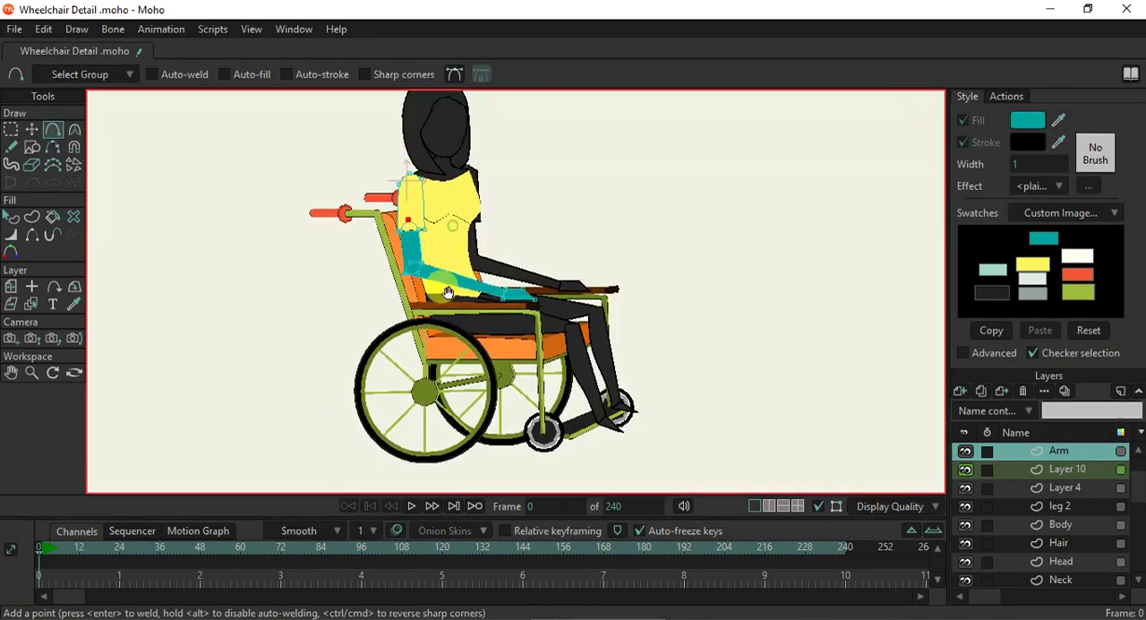
- On the Arm 2 layer, fill the far arm's upper arm, forearm and hand with the teal swatch colour
click(11, 220)
click(31, 303)
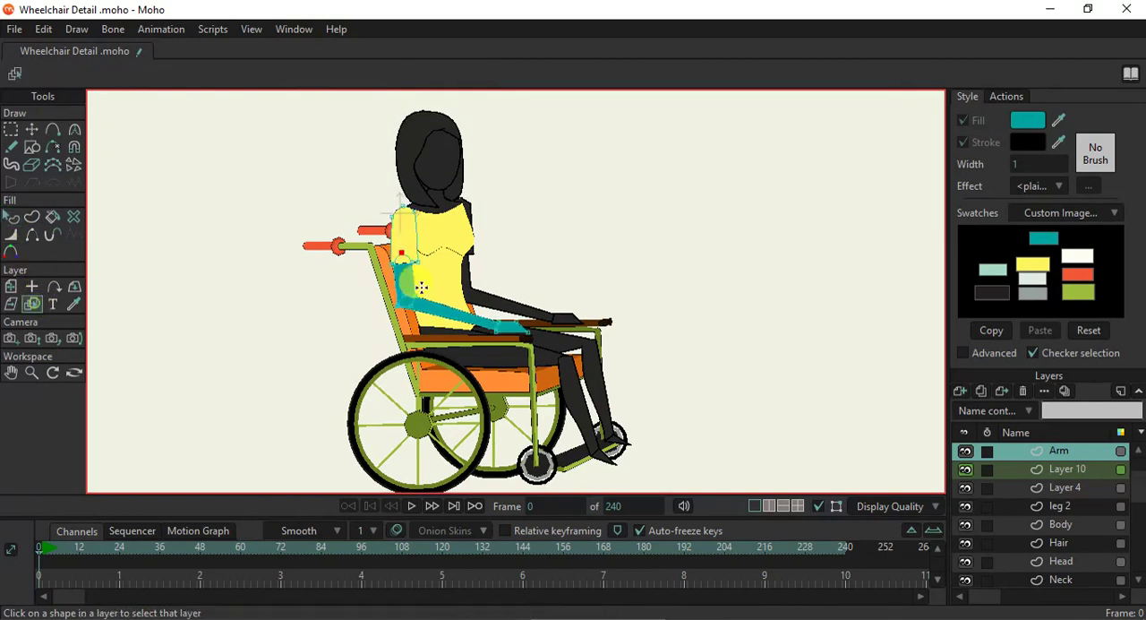
scroll(472, 276, up, 3)
click(470, 298)
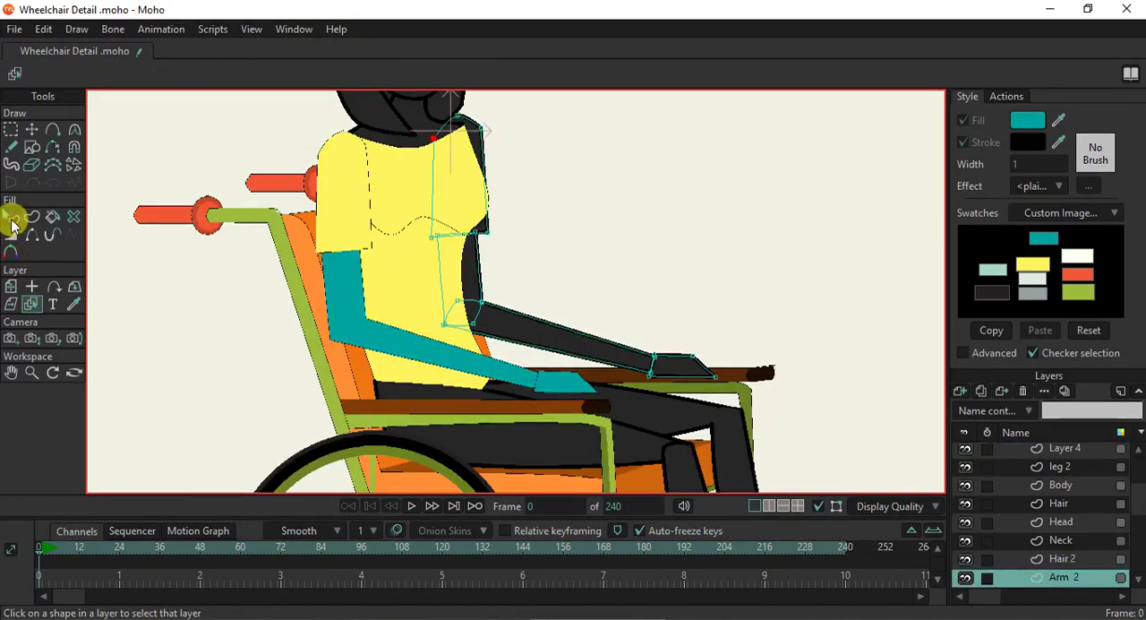
click(11, 218)
click(475, 281)
shift+click(520, 325)
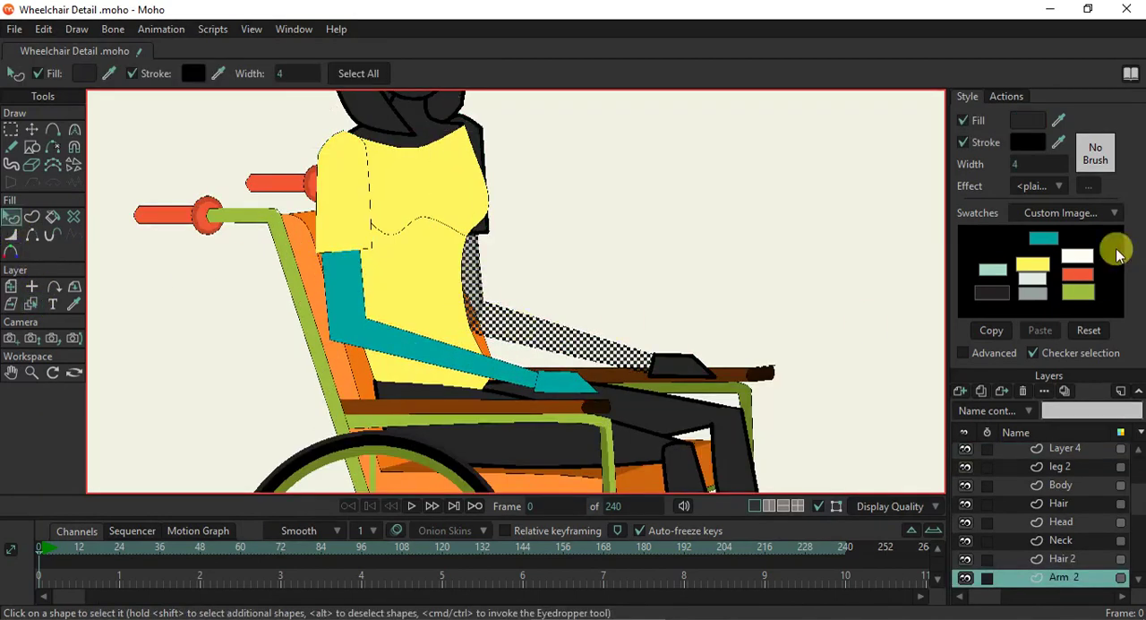
shift+click(673, 366)
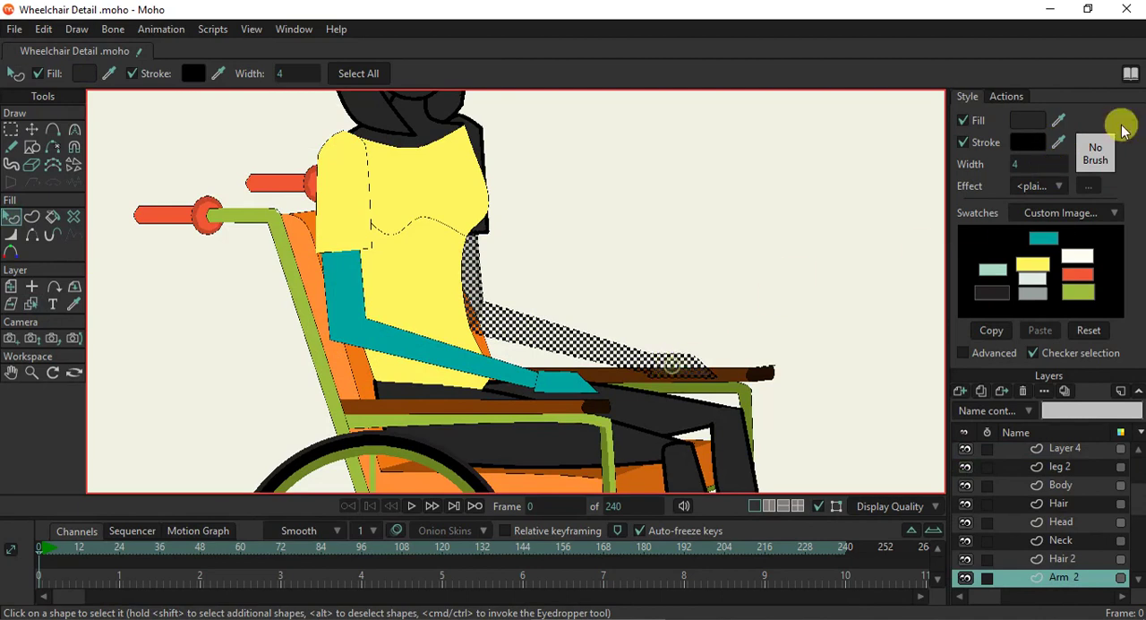
click(1061, 119)
click(1044, 235)
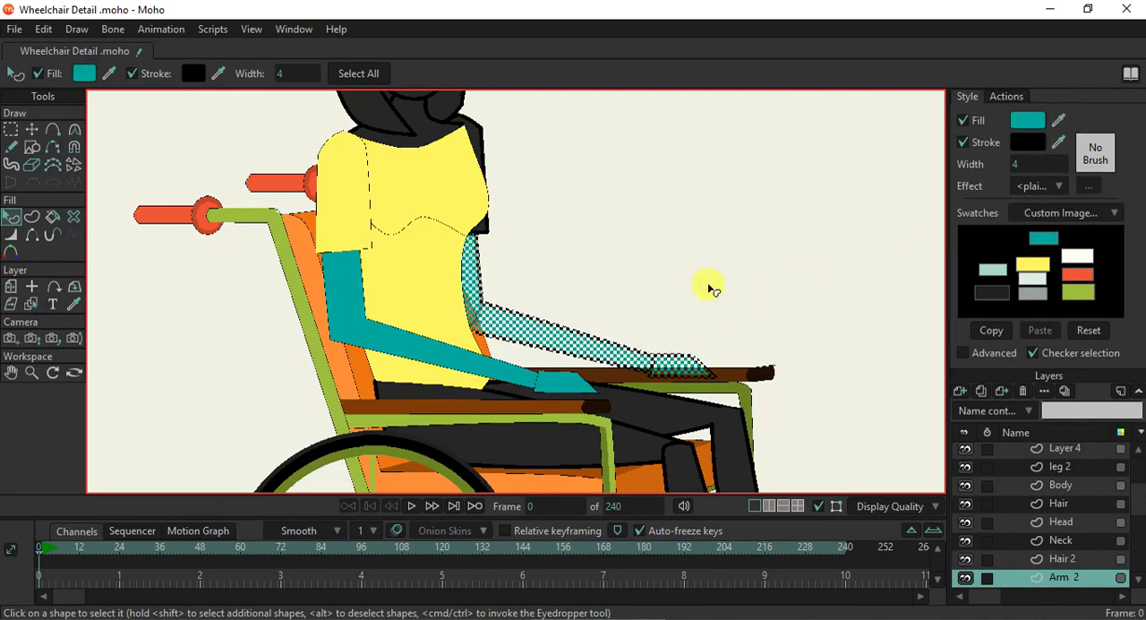
- Set the stroke width of the far upper arm, forearm and hand to 1
shift+click(472, 278)
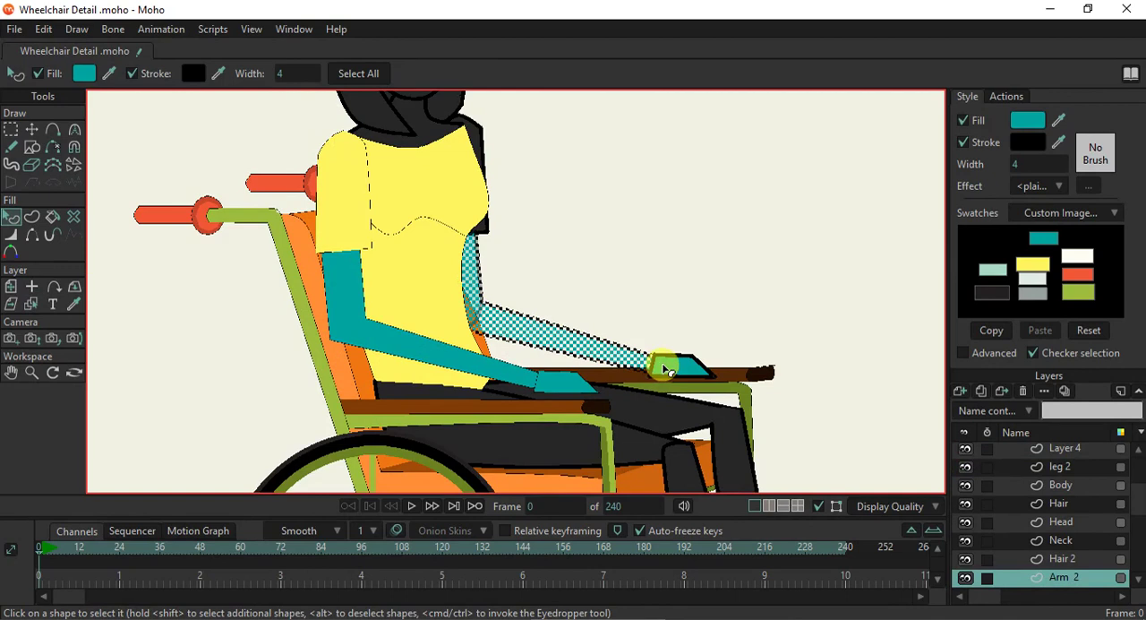
shift+click(664, 366)
click(1029, 164)
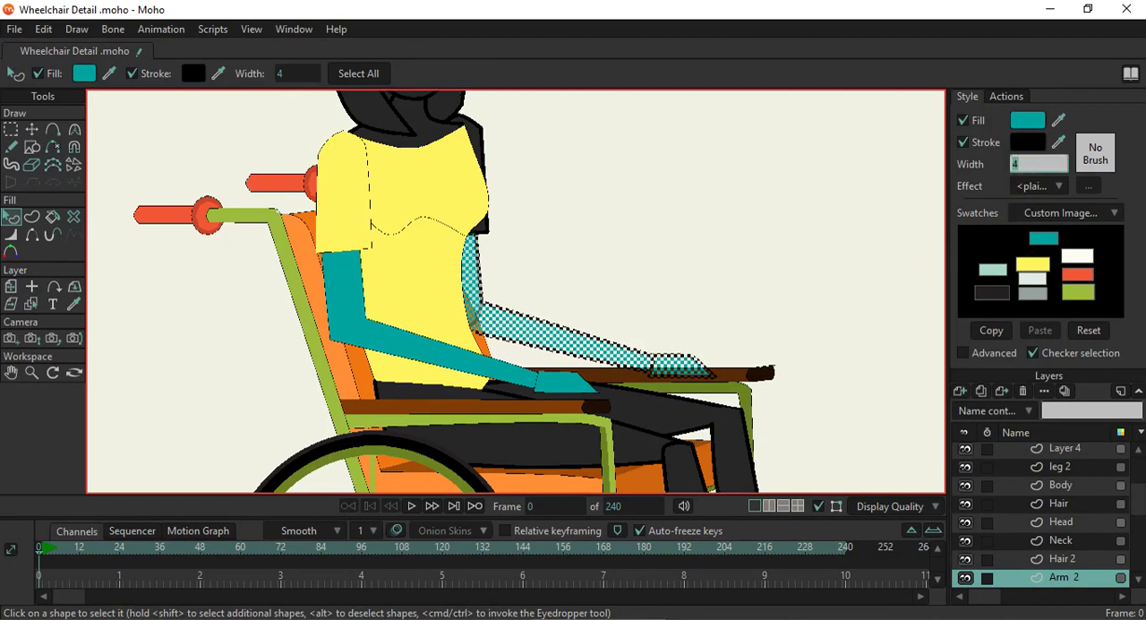
text(1)
key(Return)
click(799, 139)
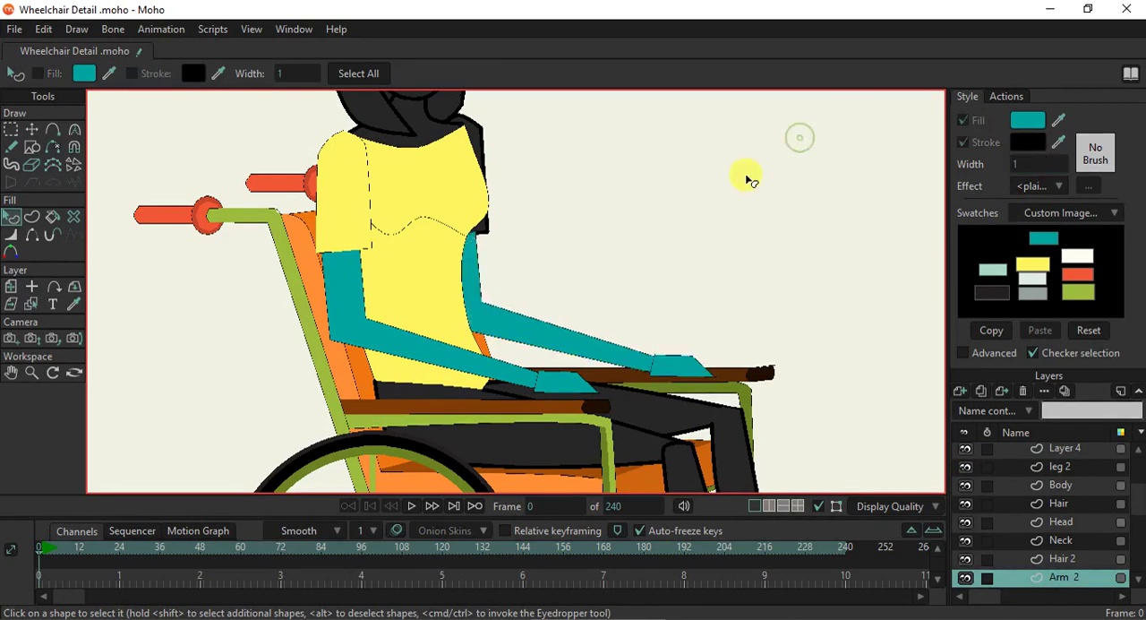
- Give the far sleeve on Arm 2 a stroke width of 1 and the torso's yellow fill
scroll(747, 178, down, 5)
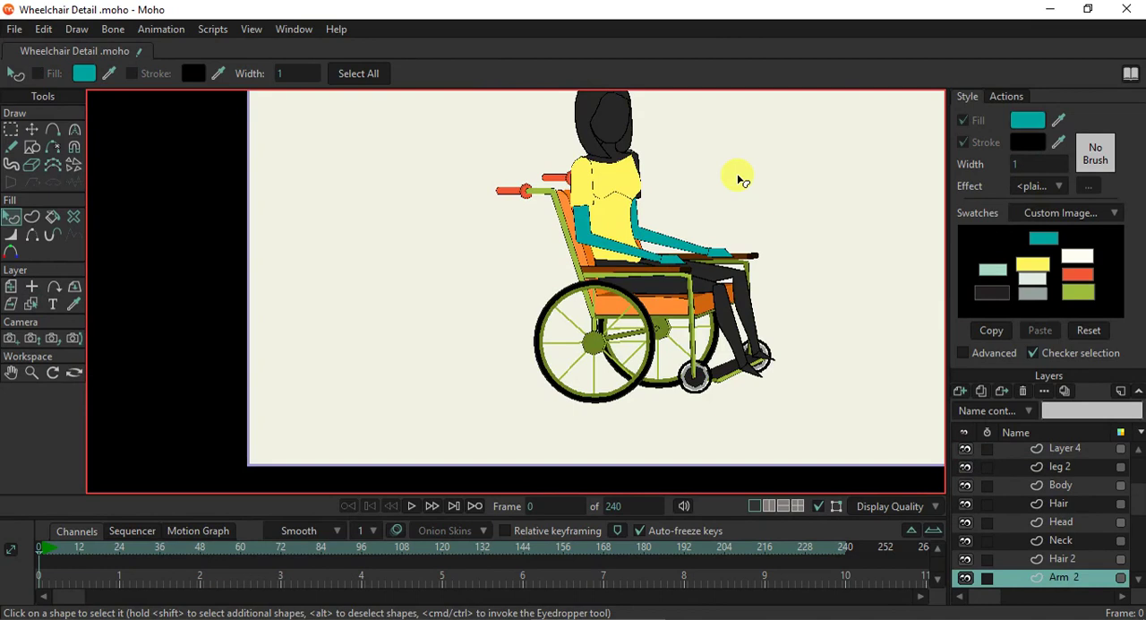
scroll(766, 298, up, 2)
drag(765, 296, 620, 327)
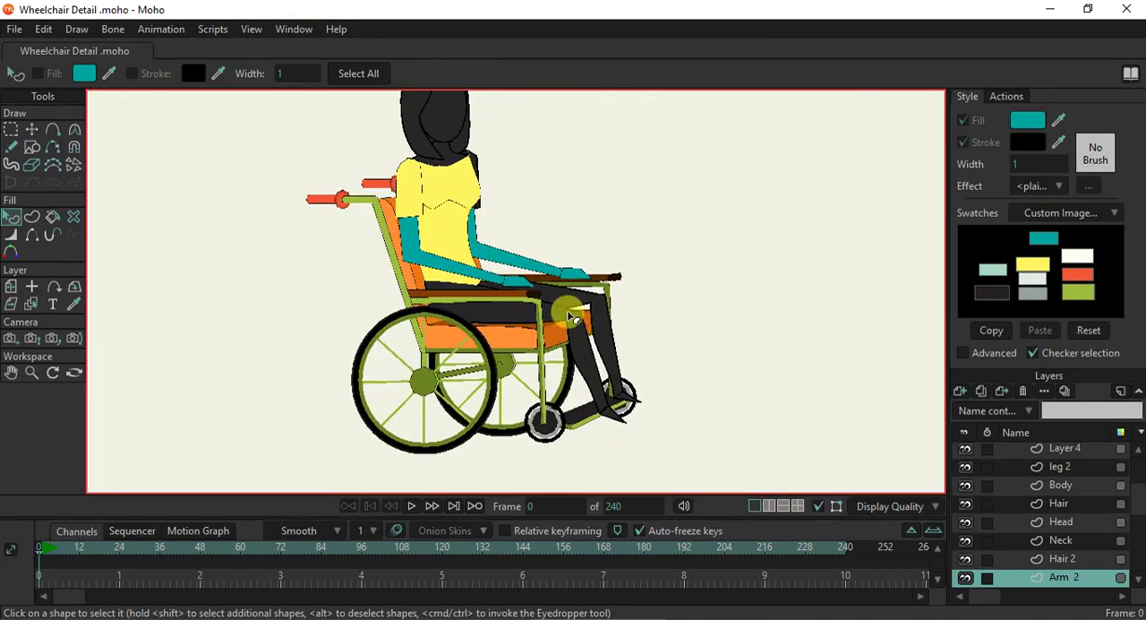
scroll(581, 343, up, 2)
scroll(573, 318, down, 2)
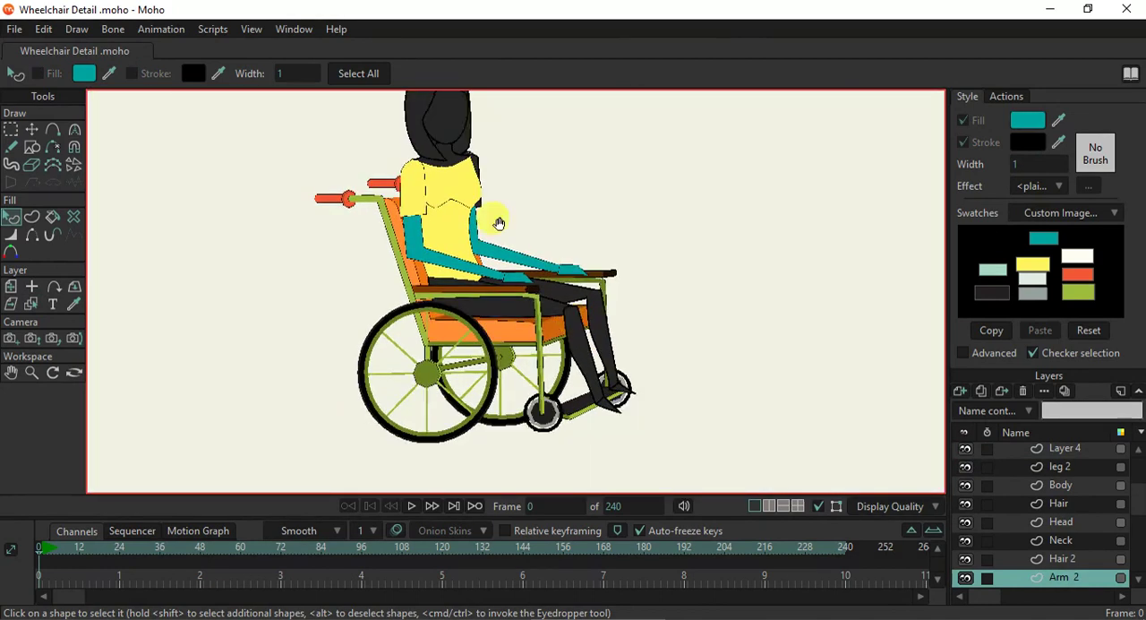
drag(498, 222, 477, 272)
scroll(475, 264, up, 5)
click(488, 191)
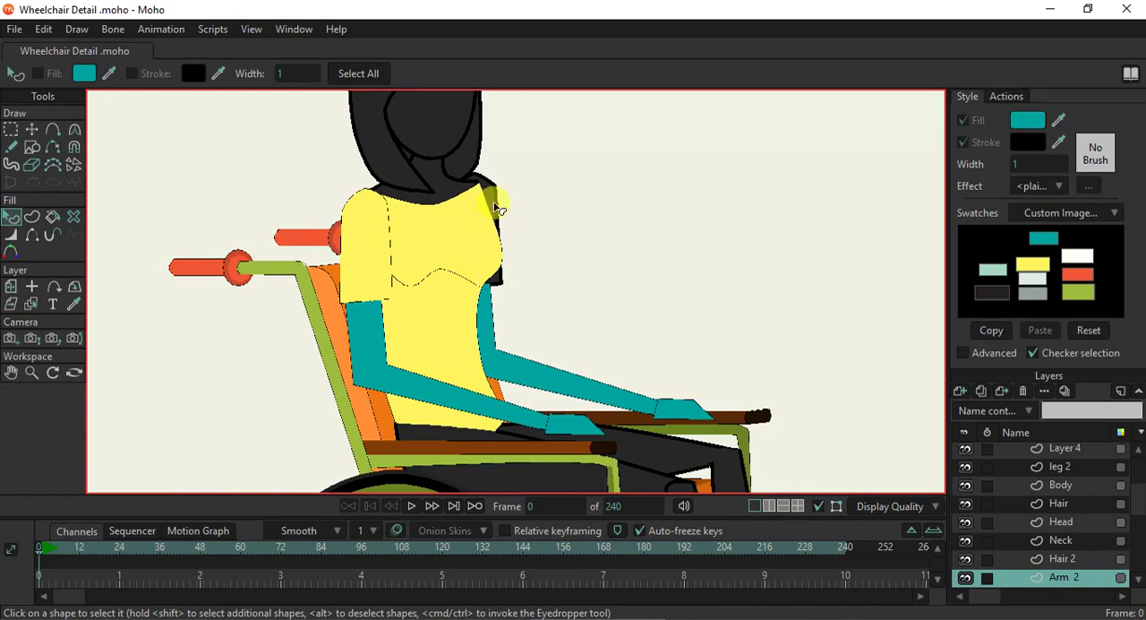
click(1037, 164)
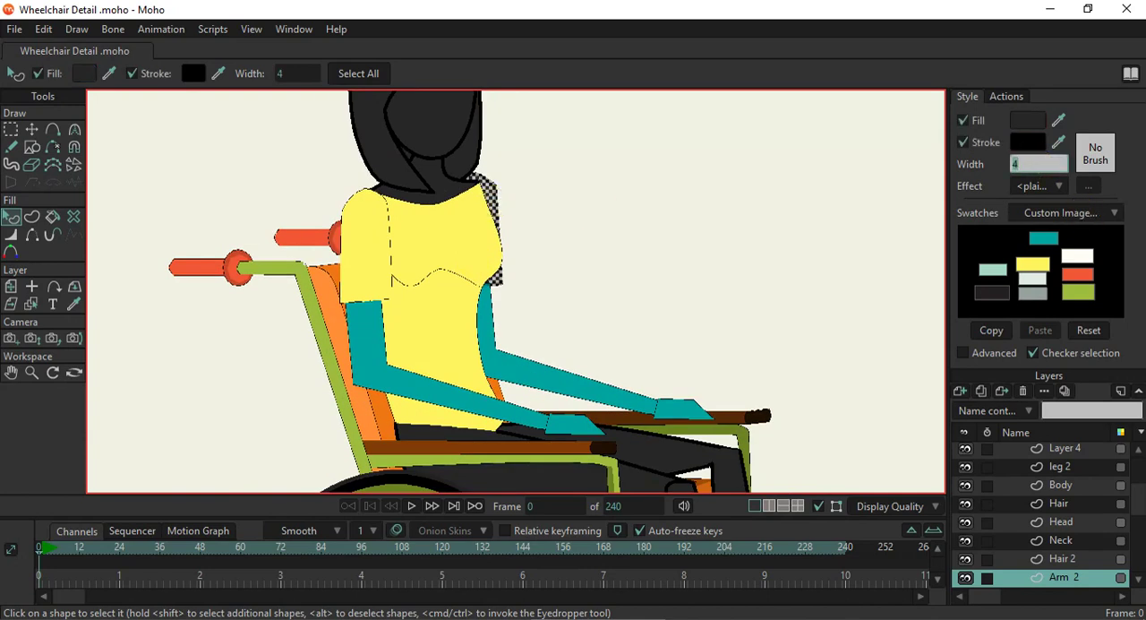
text(1)
key(Return)
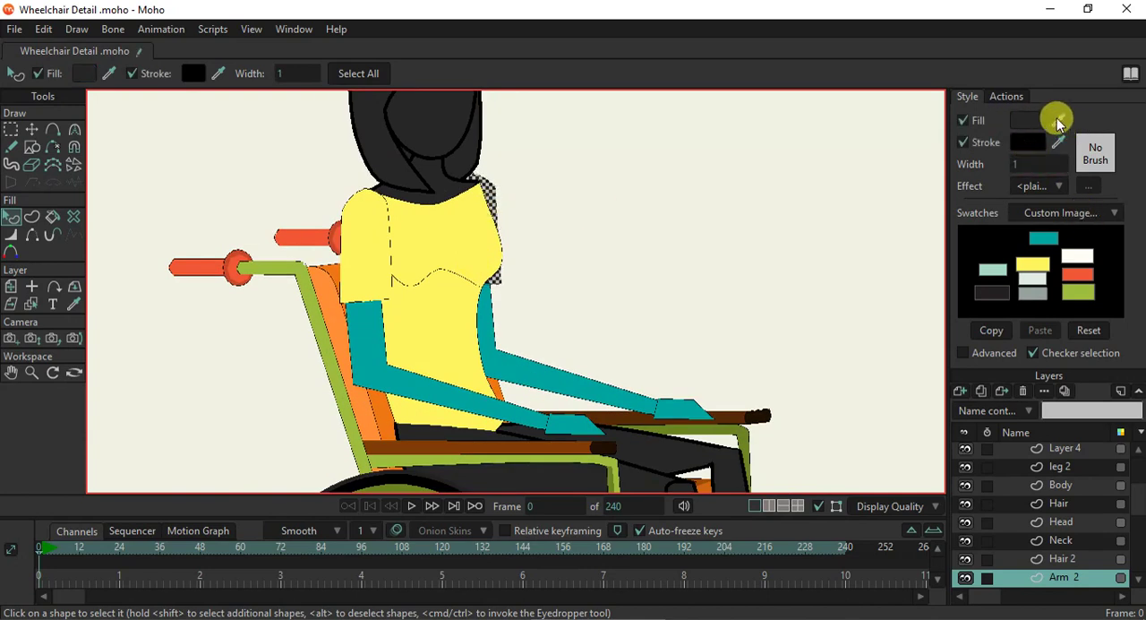
drag(1060, 111, 424, 248)
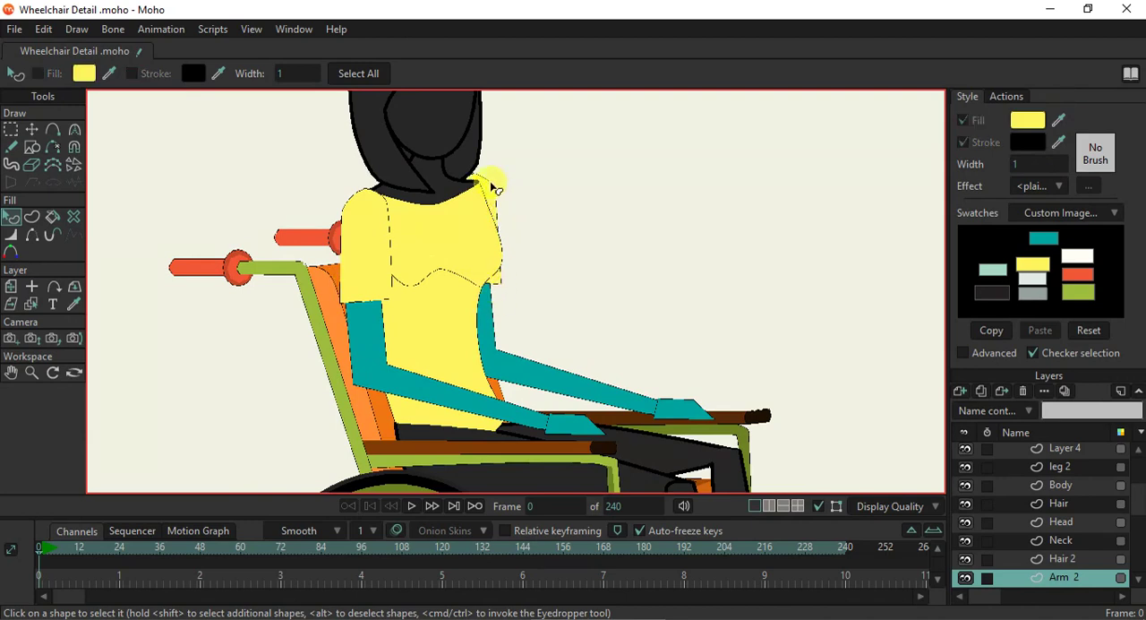
- Move the far sleeve's upper points inward so its shoulder lines up with the torso's neckline corner
click(33, 129)
scroll(408, 165, up, 3)
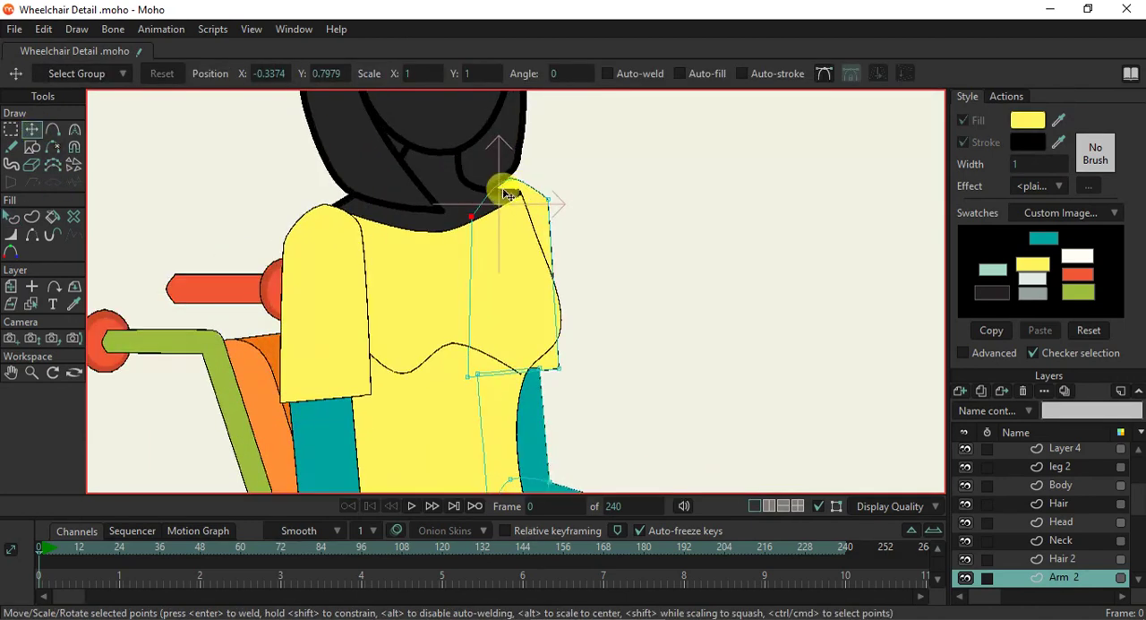
drag(511, 183, 466, 213)
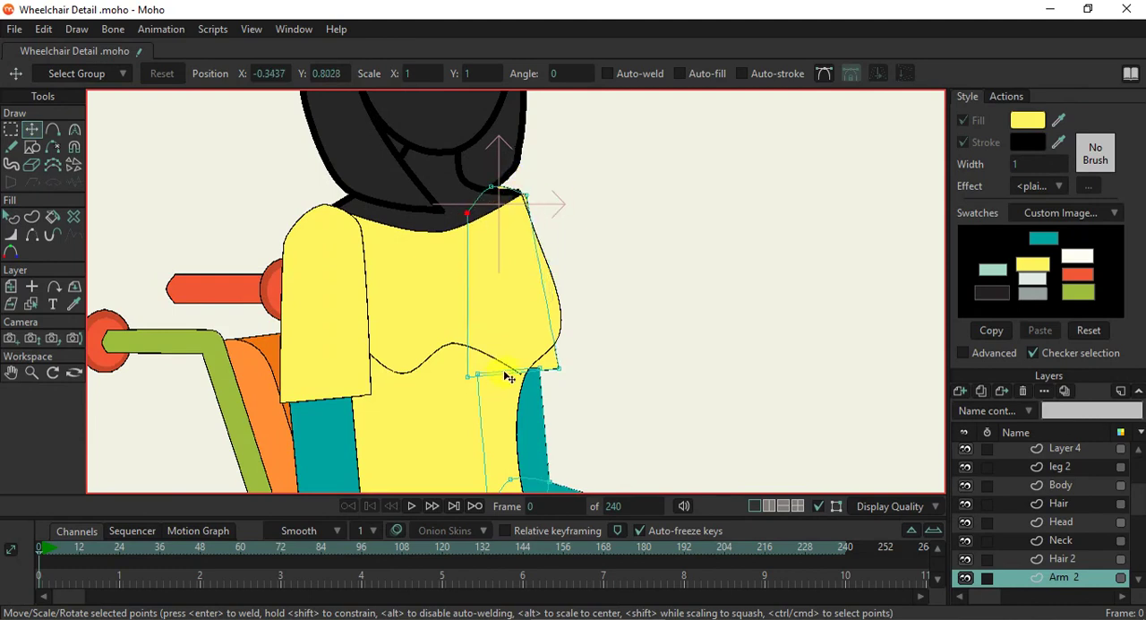
- Add a raised point on the far upper arm's top edge beneath the sleeve, and render the current frame as a preview
key(a)
scroll(505, 339, down, 5)
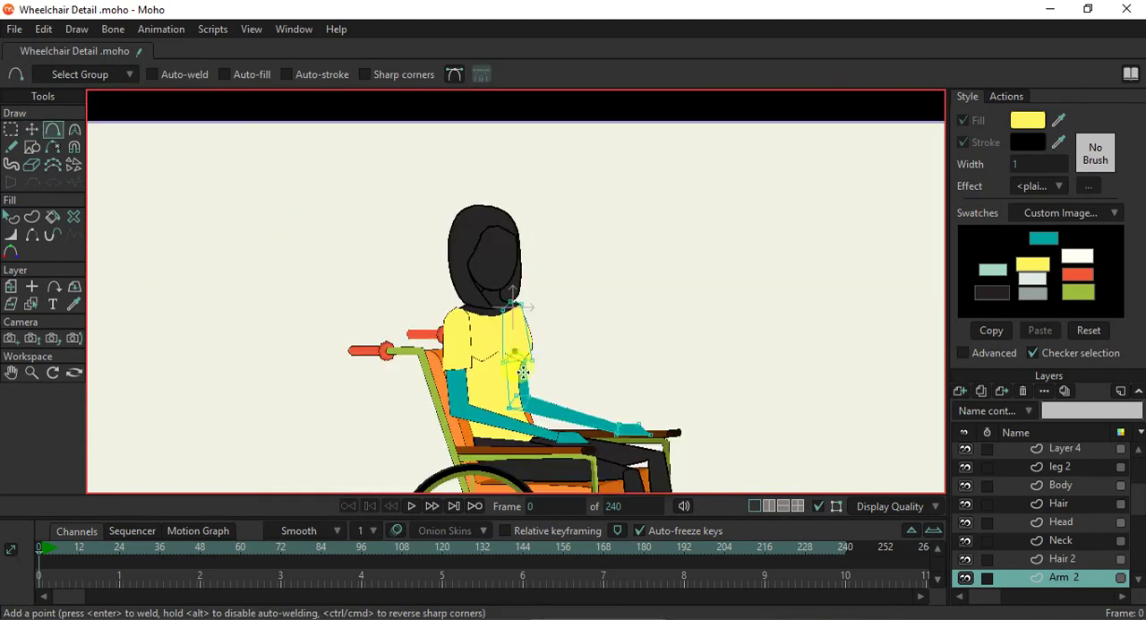
scroll(525, 302, down, 3)
scroll(527, 305, up, 1)
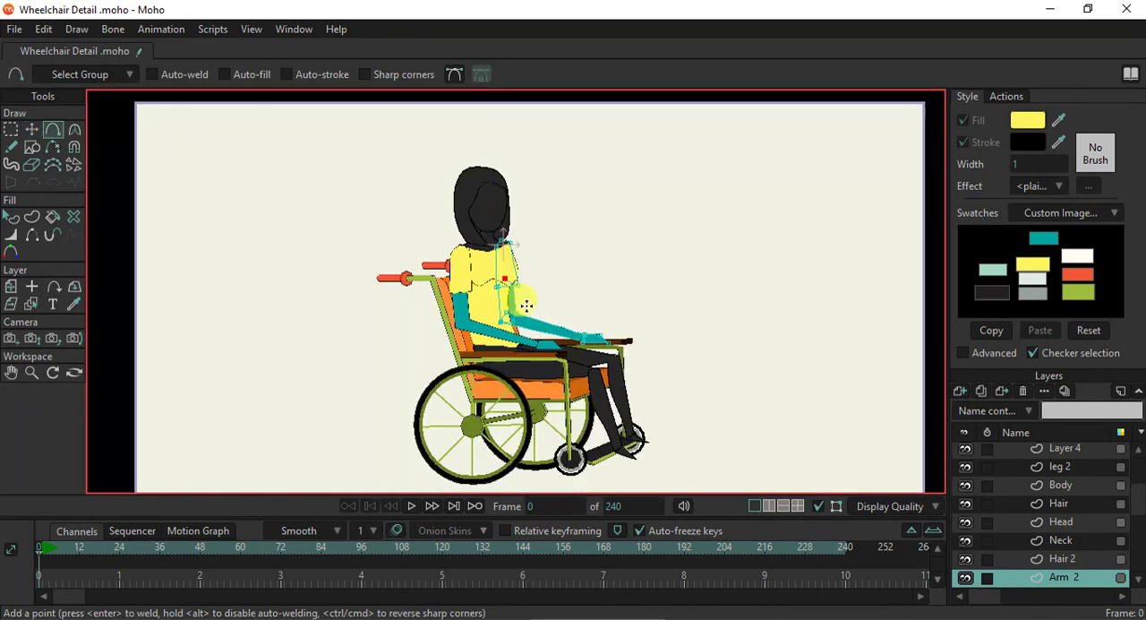
key(ctrl+r)
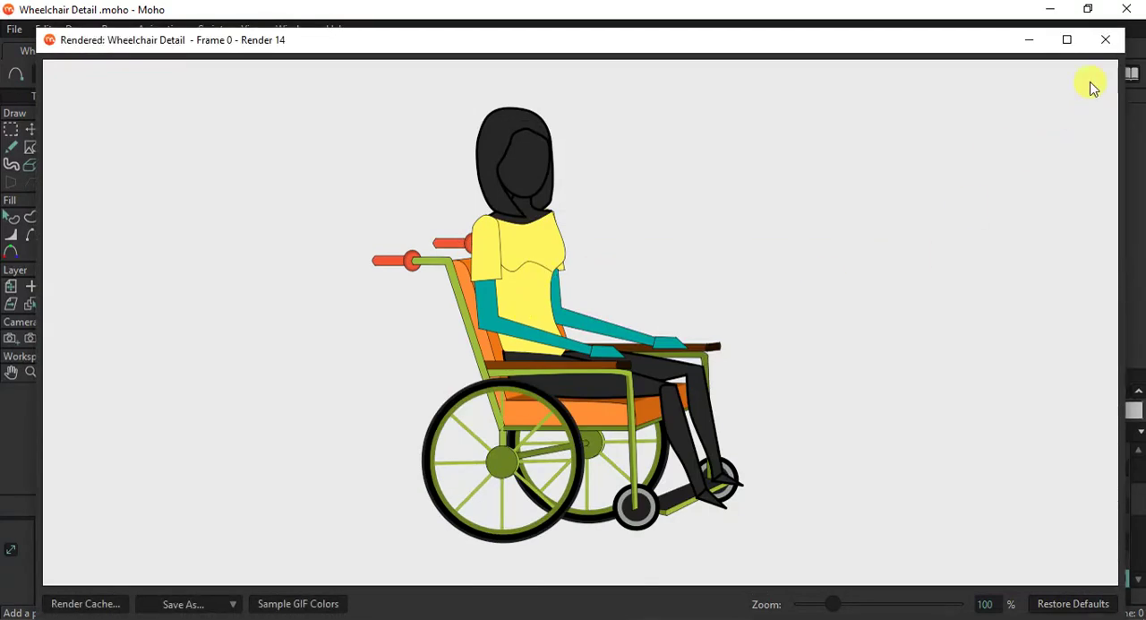
- Close the render preview and give the Neck shape the teal swatch fill and a stroke width of 1
click(1105, 39)
scroll(524, 351, up, 3)
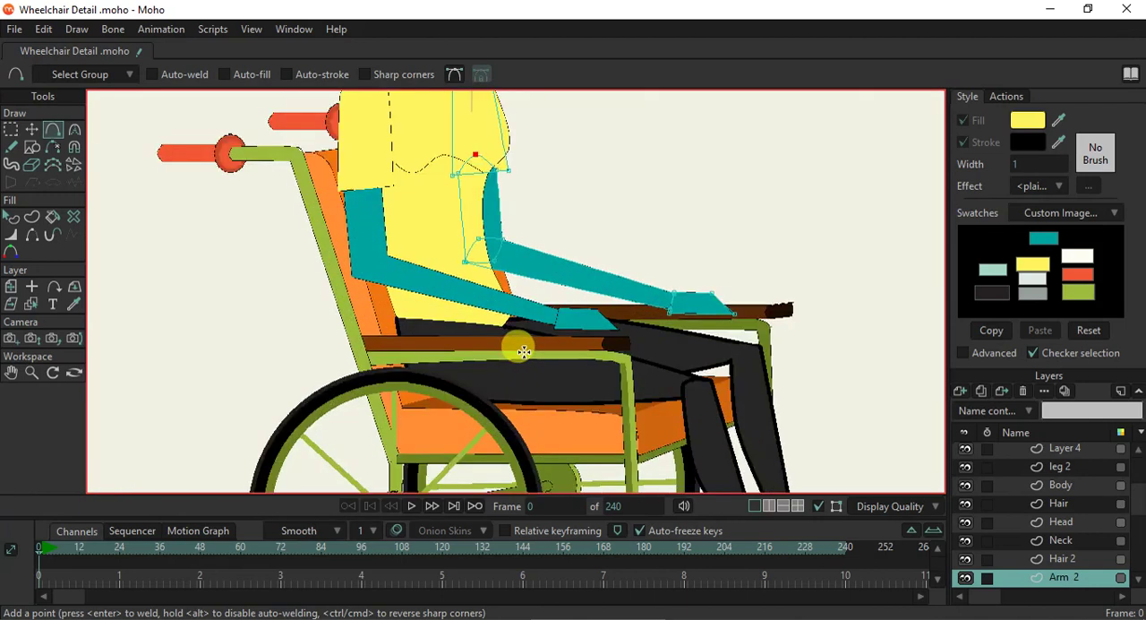
scroll(517, 346, up, 2)
scroll(512, 307, down, 4)
scroll(486, 242, up, 4)
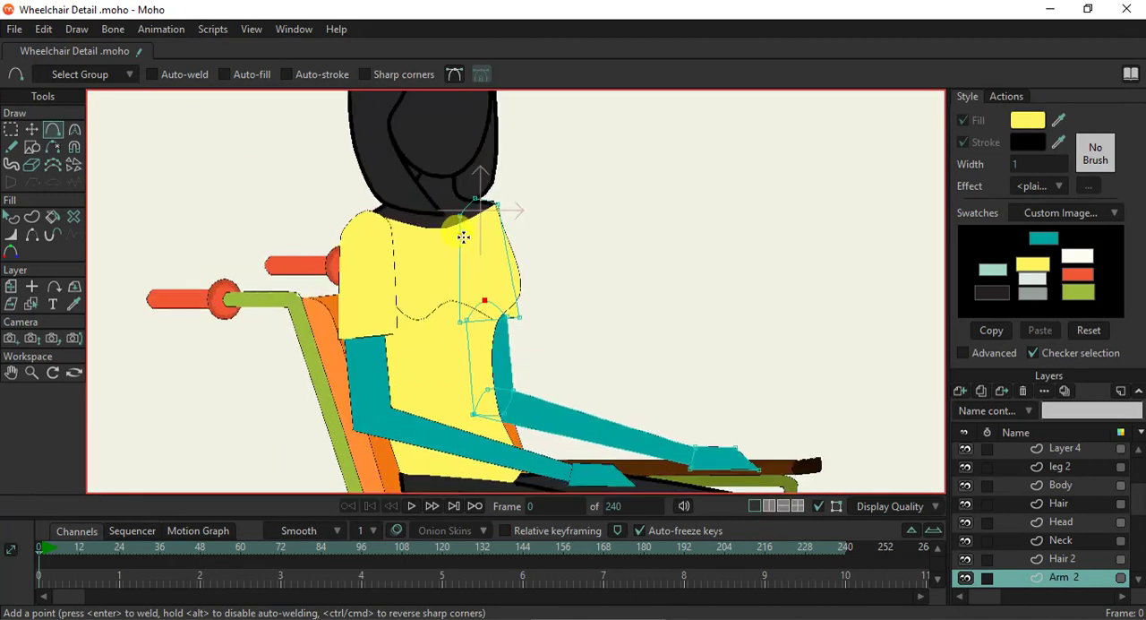
scroll(463, 237, up, 3)
click(31, 301)
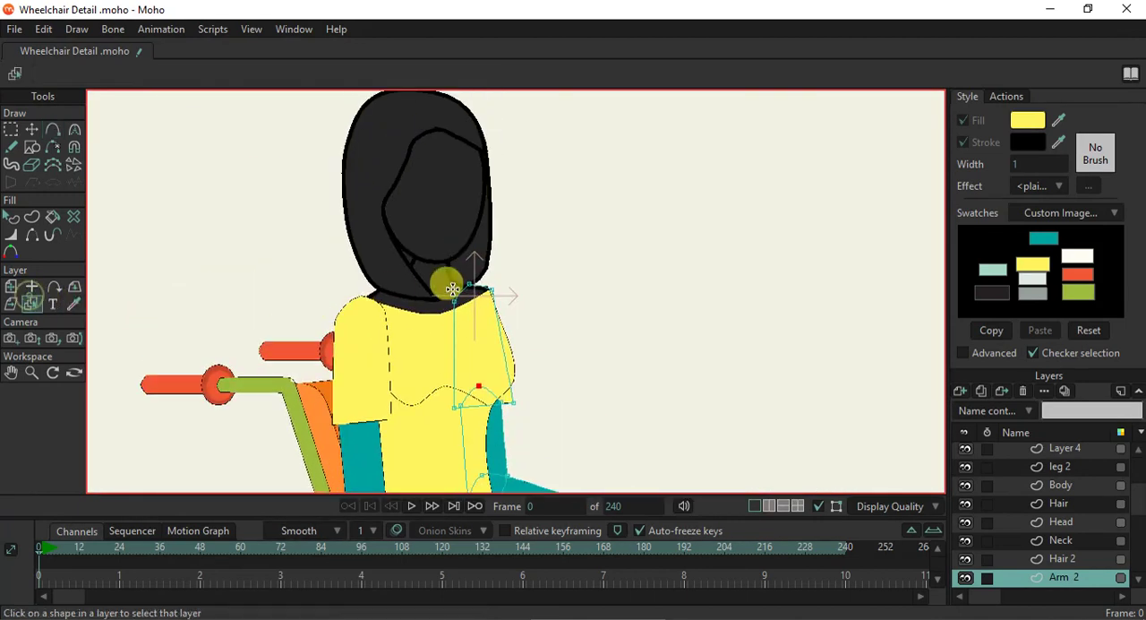
scroll(452, 291, up, 2)
click(436, 270)
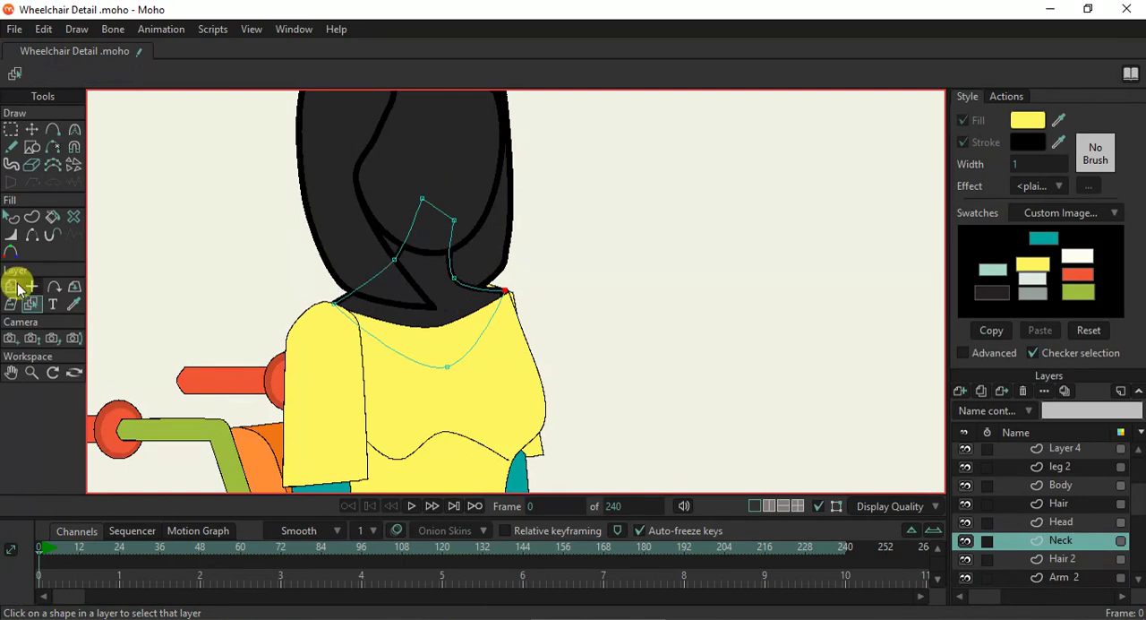
click(11, 217)
click(442, 292)
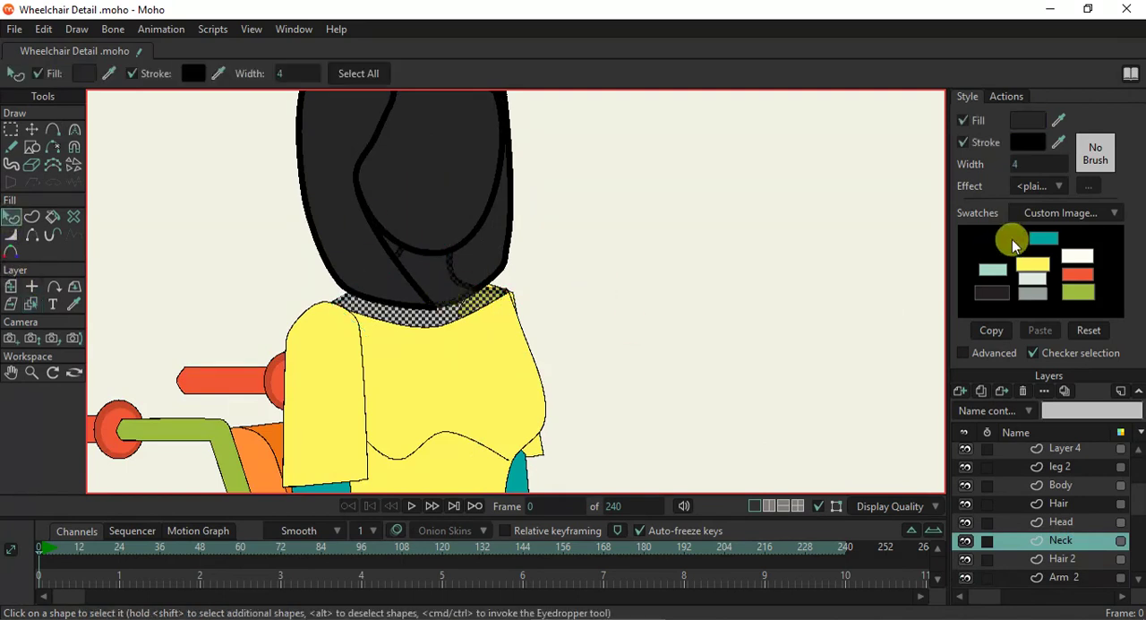
click(1043, 234)
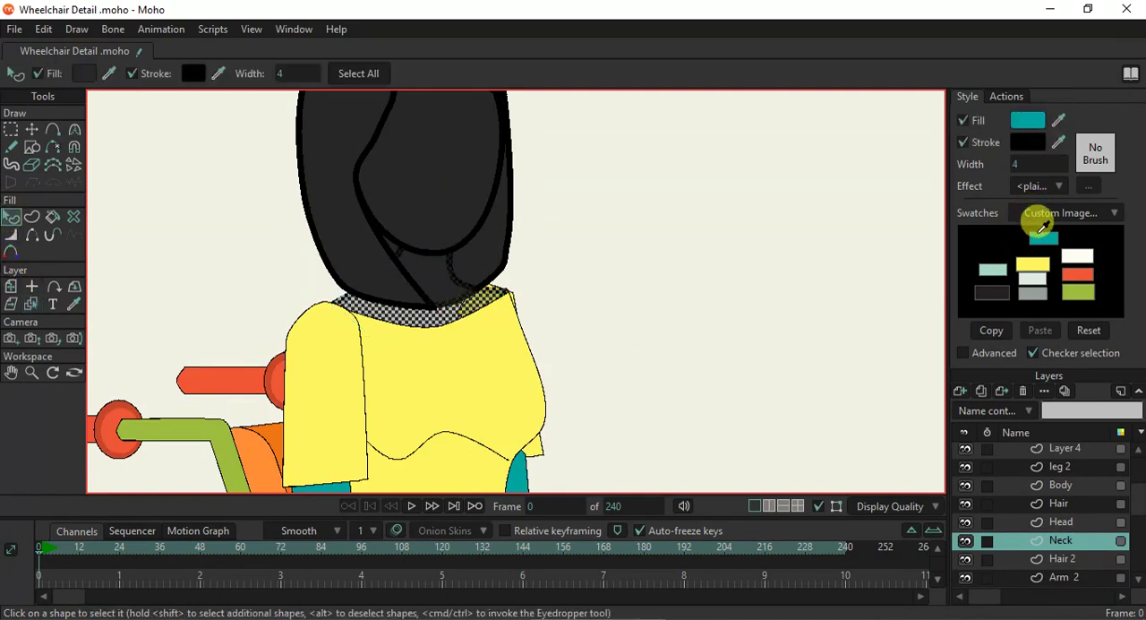
click(1018, 163)
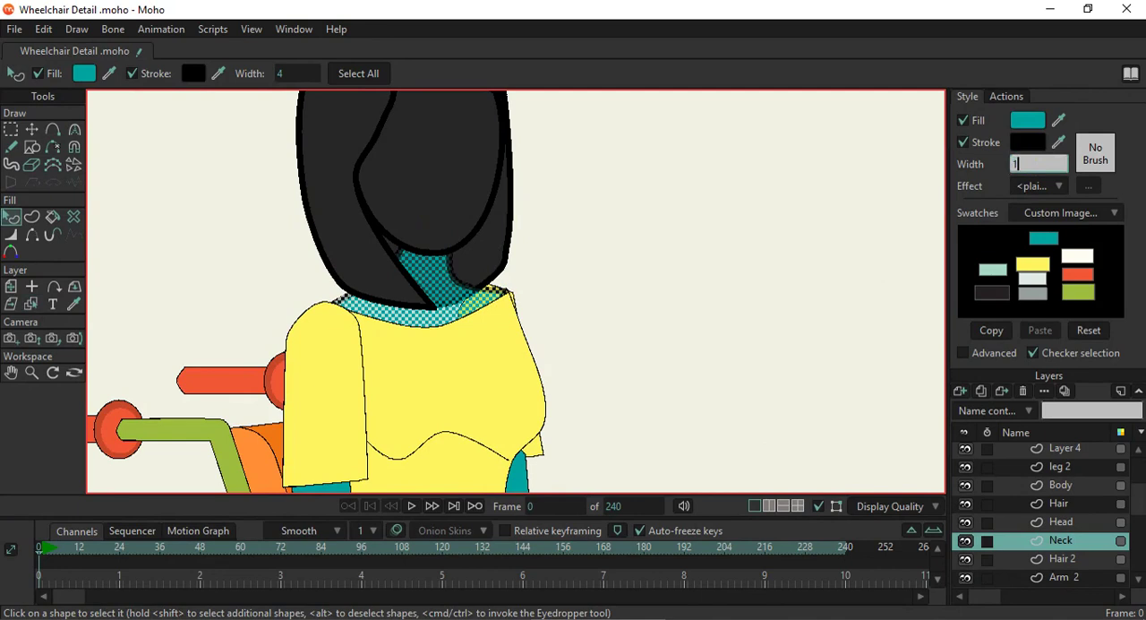
click(632, 242)
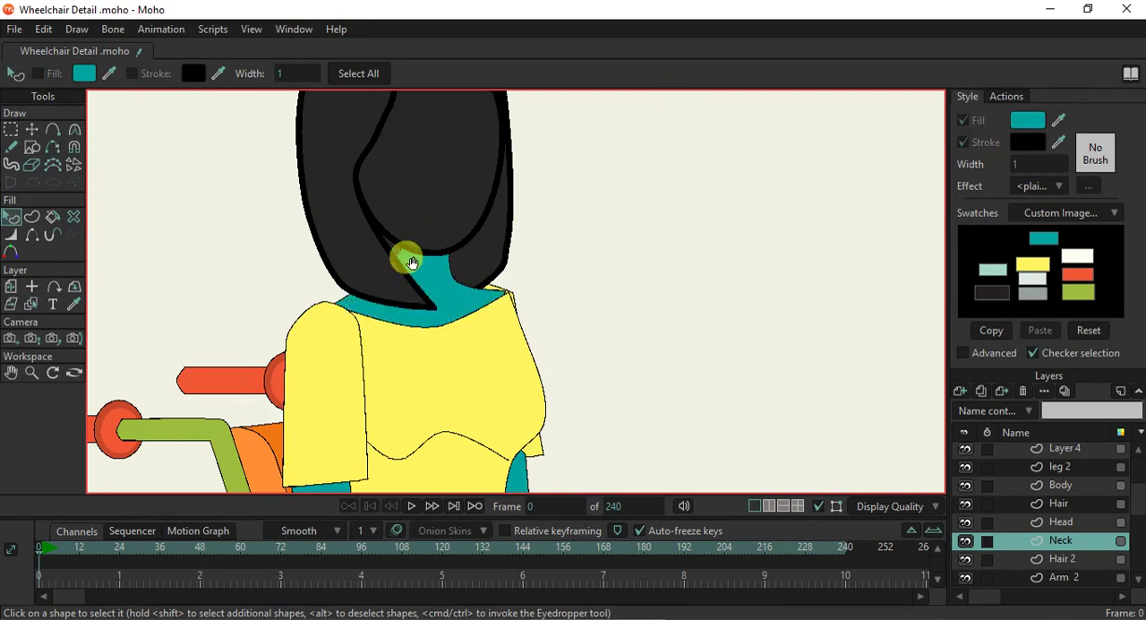
- Fill the face shape on the Head layer with the neck's teal and set its stroke width to 1
scroll(412, 263, up, 2)
click(31, 303)
click(411, 175)
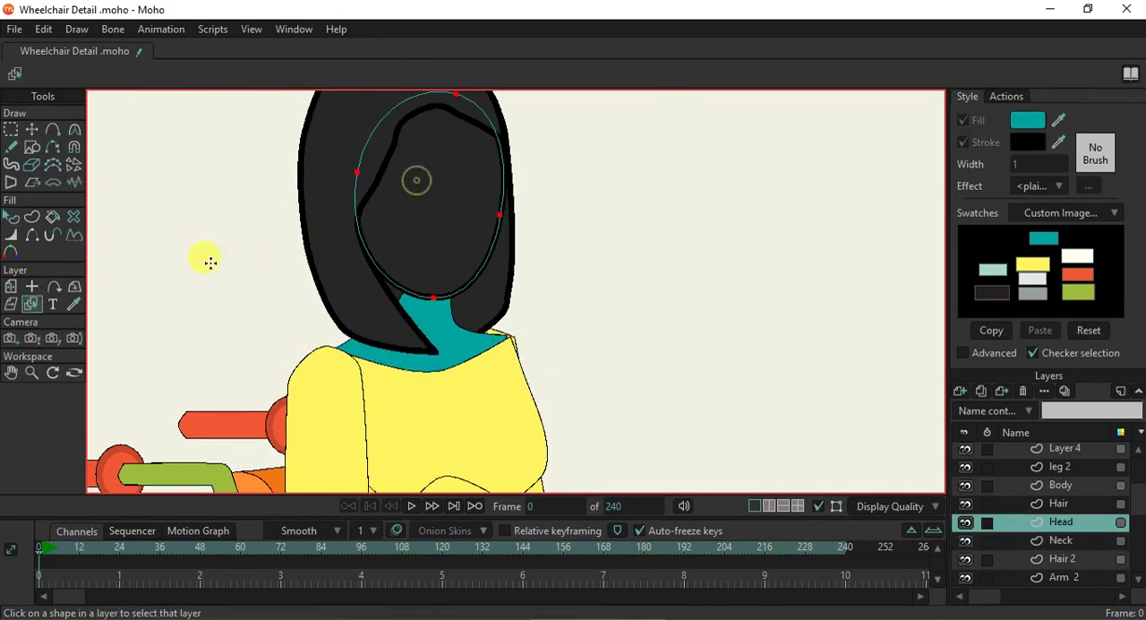
click(9, 219)
click(407, 215)
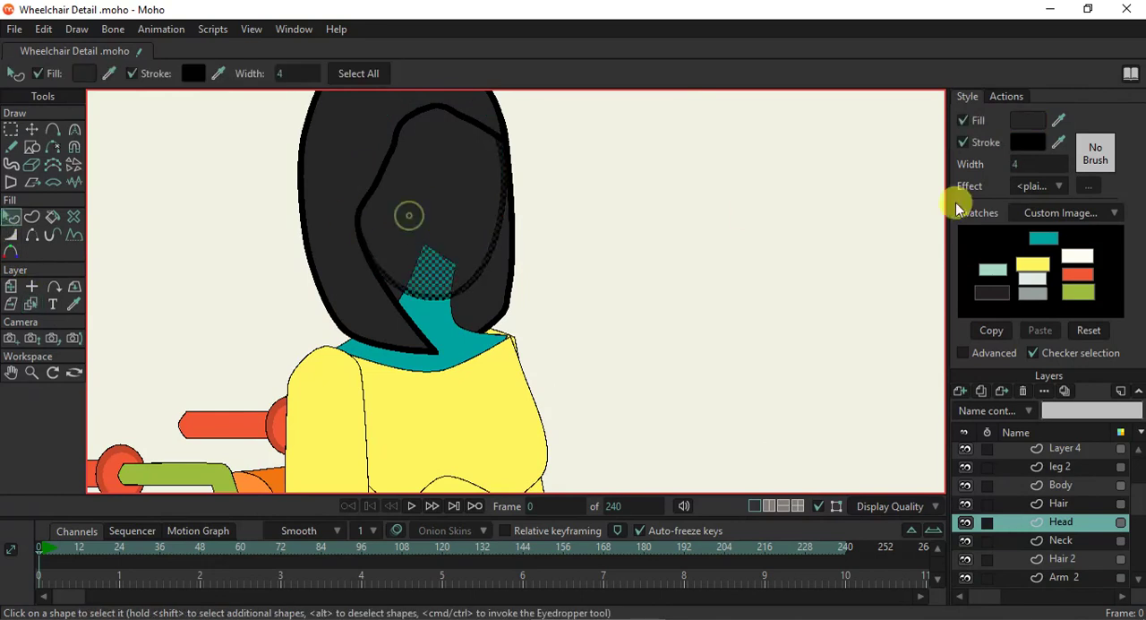
drag(1060, 125, 469, 326)
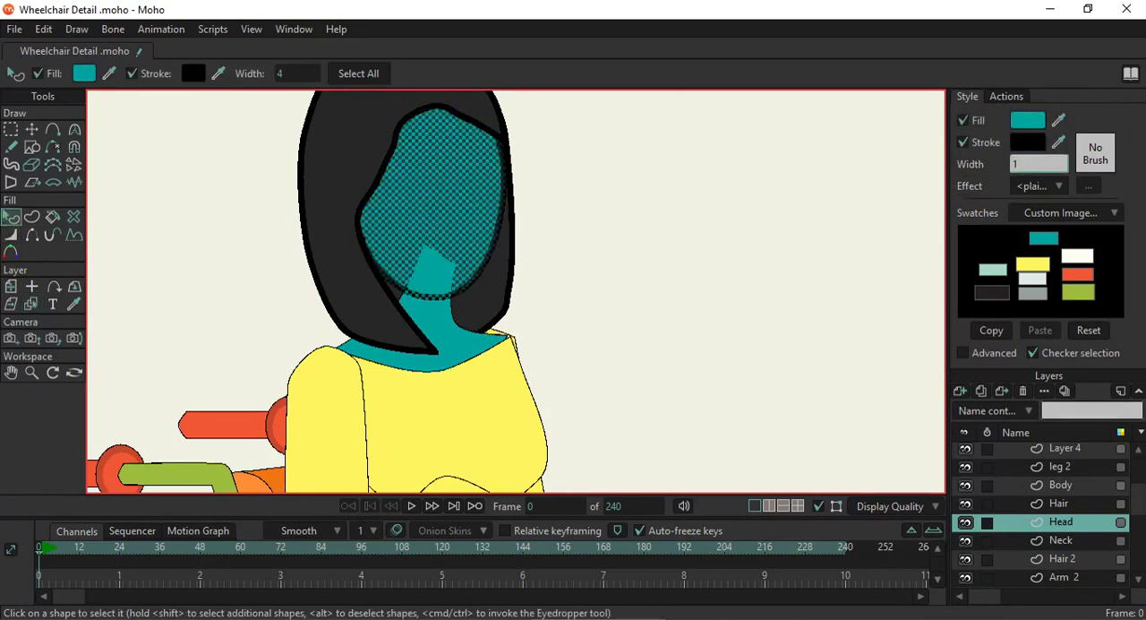
text(1)
key(Return)
click(726, 227)
- Change the fill of the front hair shape on the Hair layer to black
scroll(486, 241, down, 4)
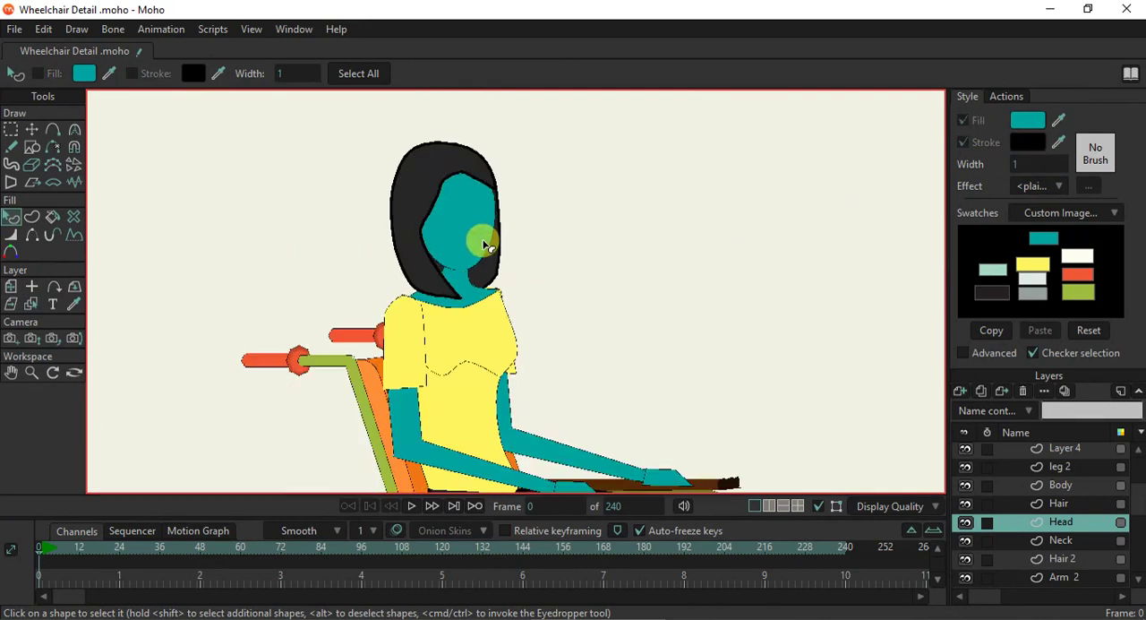
click(32, 303)
click(439, 276)
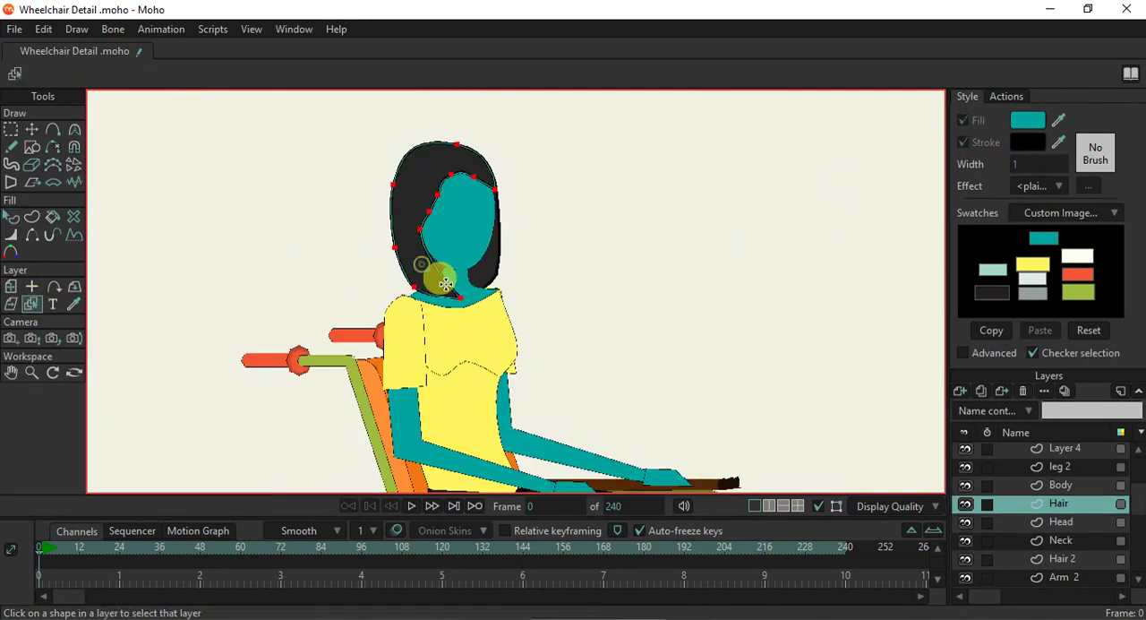
click(11, 218)
click(410, 206)
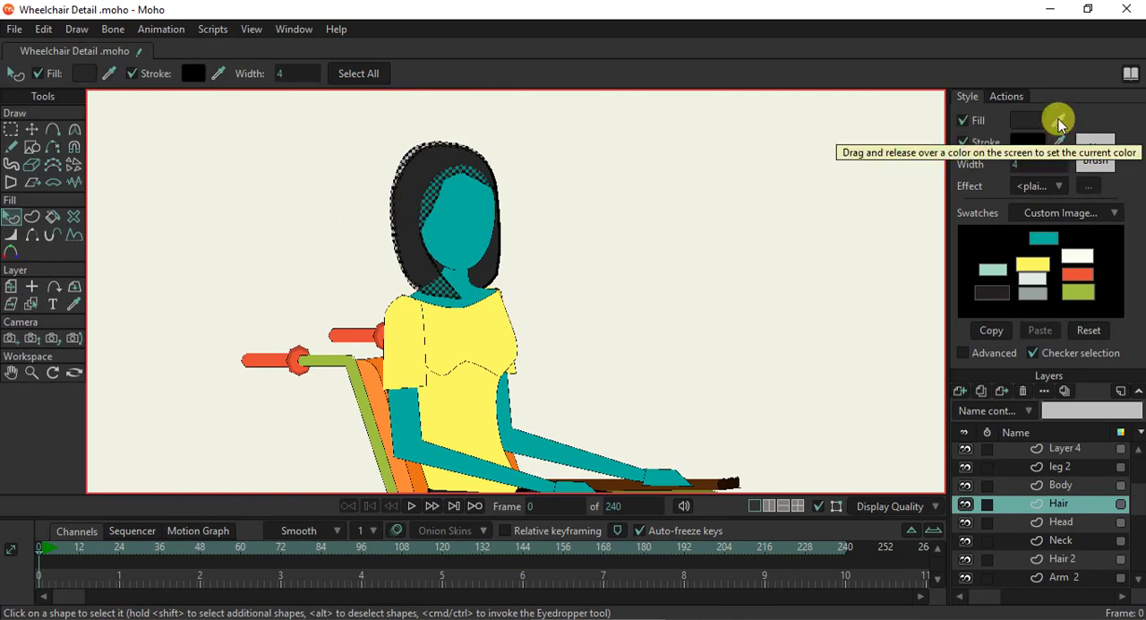
drag(1056, 132, 481, 305)
- Fill the back hair shape on the Hair 2 layer with the same black as the front hair
scroll(480, 305, up, 3)
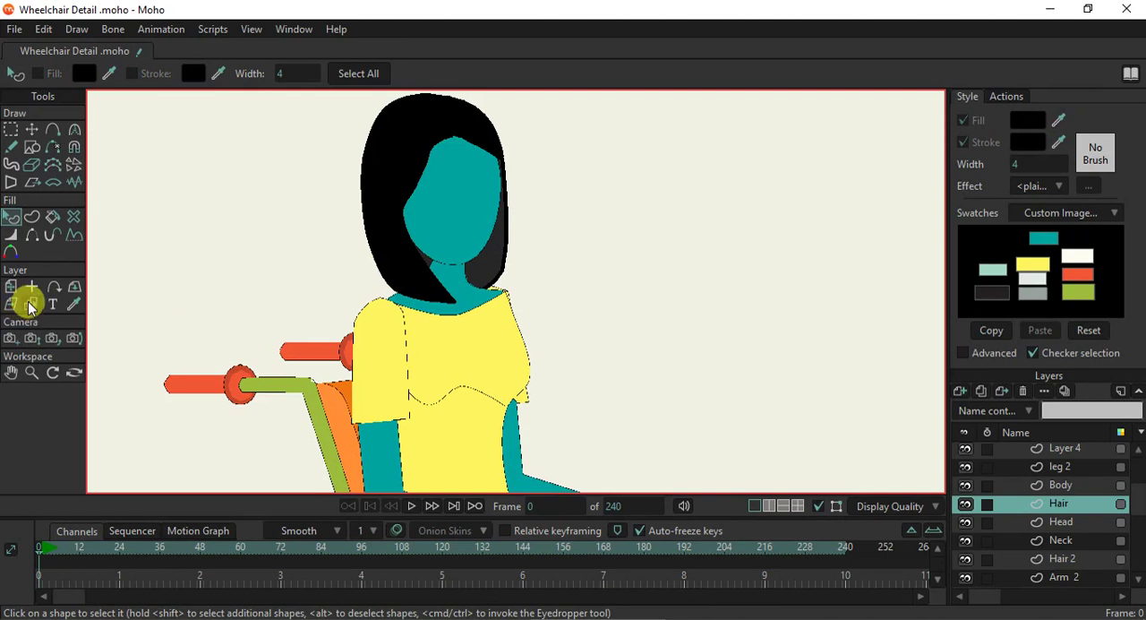
click(31, 305)
click(496, 267)
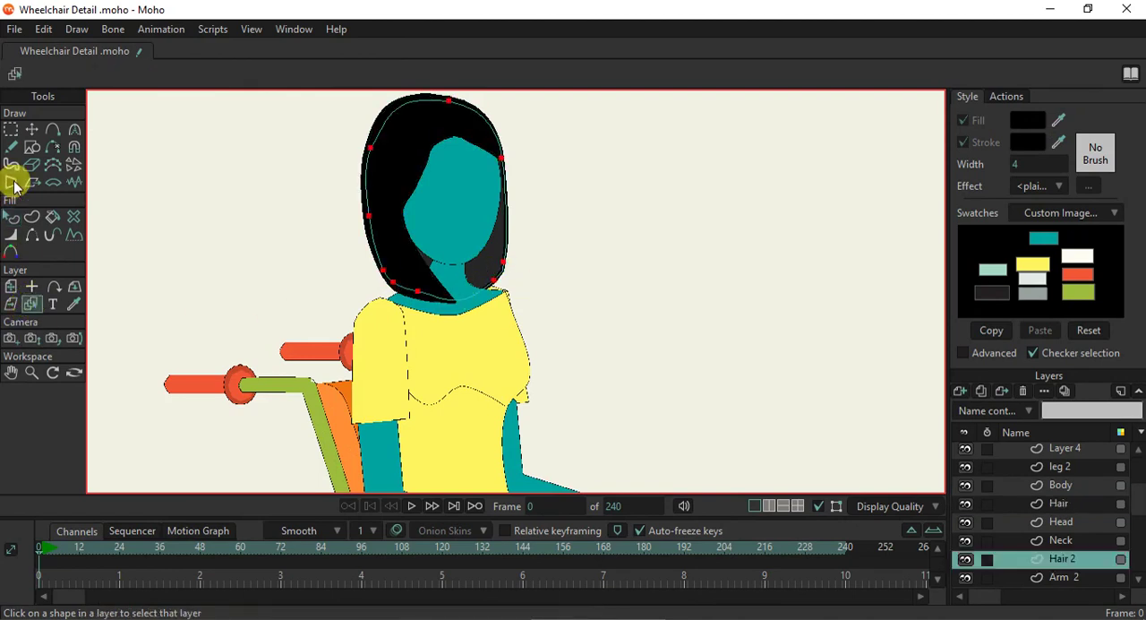
click(10, 216)
click(491, 286)
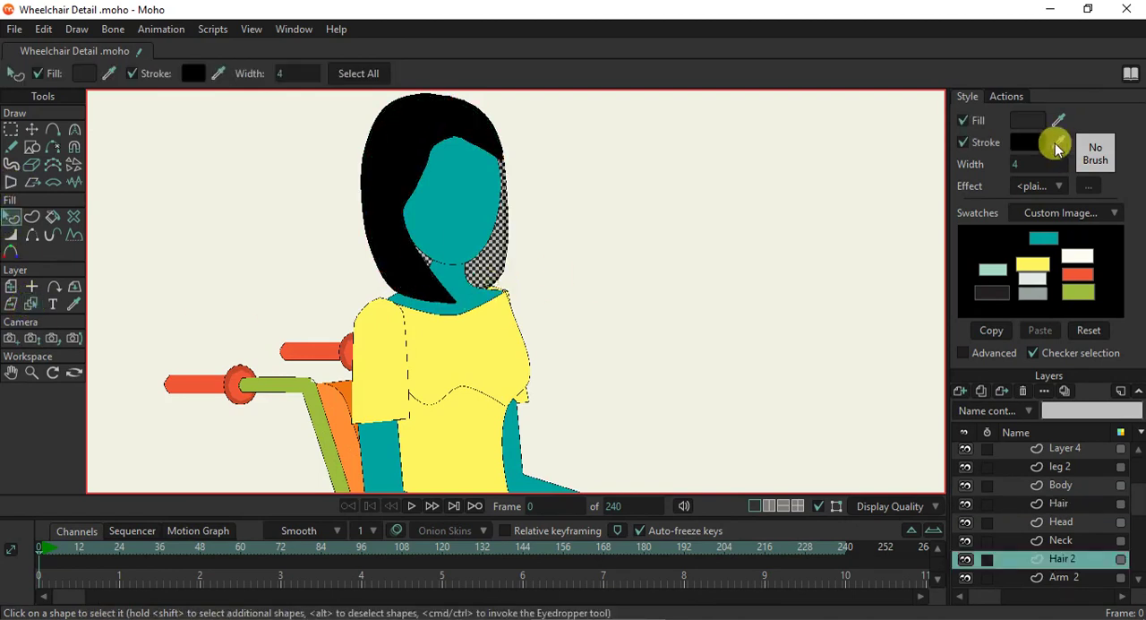
click(834, 243)
- Render the current frame to check the recoloured head and hair, and close the preview
scroll(537, 276, down, 3)
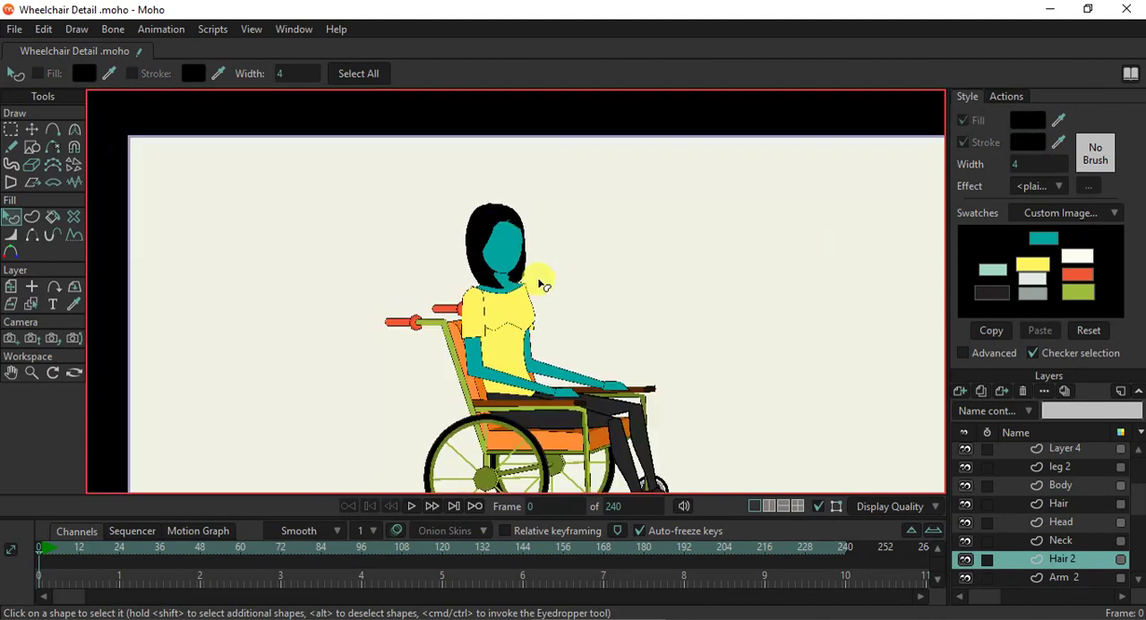
key(ctrl+r)
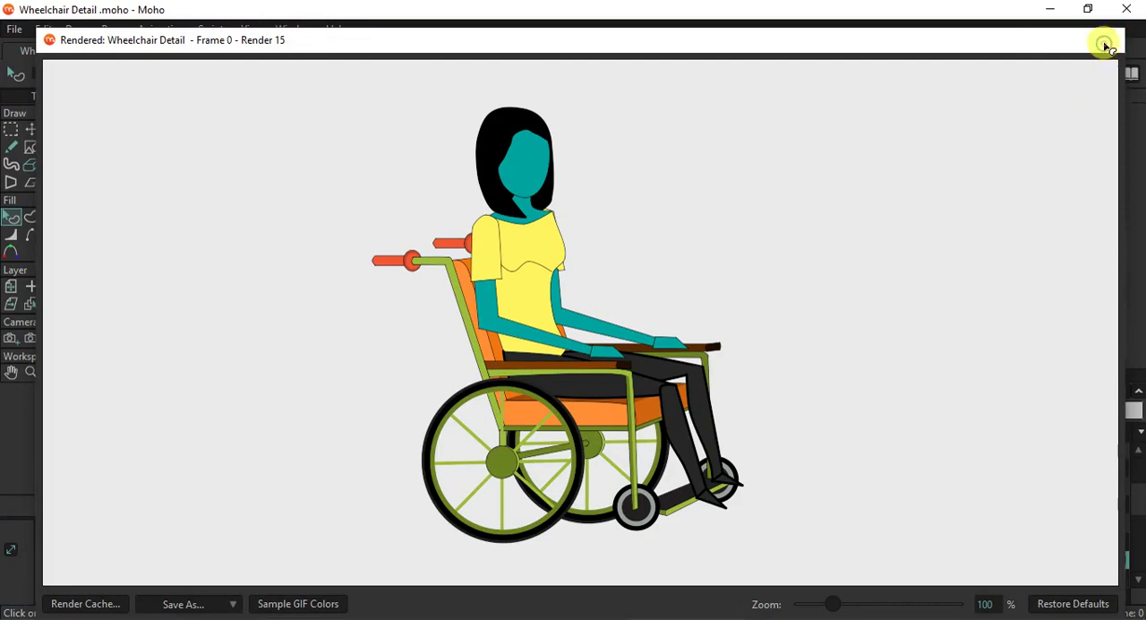
click(1106, 39)
- Move the Neck shape's outer corner point onto the corner of the torso's neckline
scroll(537, 277, up, 5)
scroll(500, 360, down, 2)
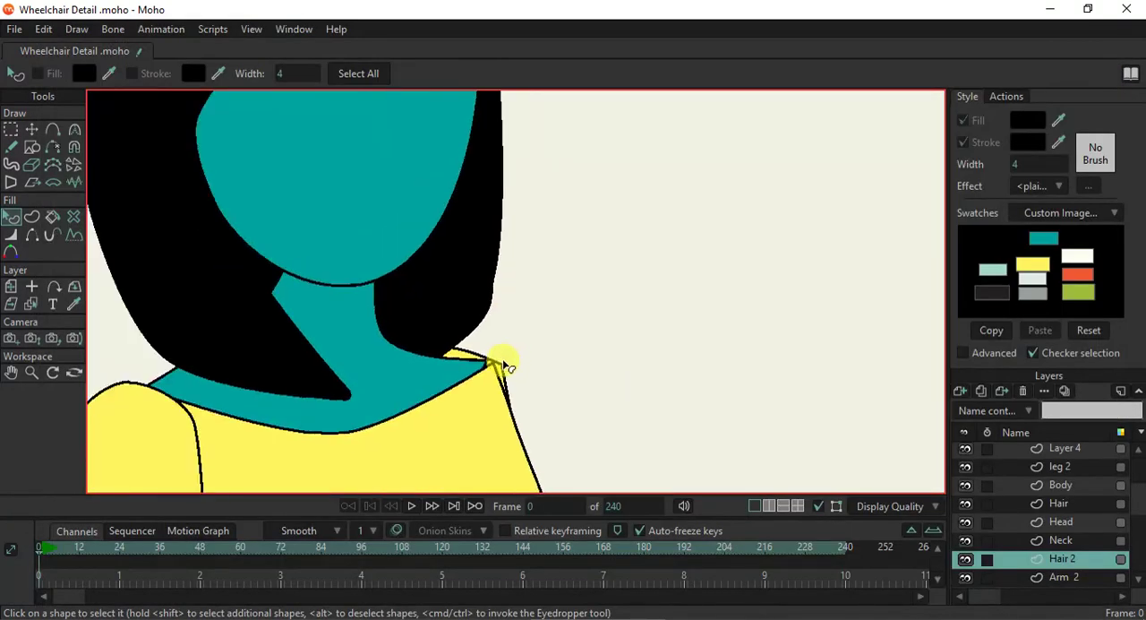
scroll(479, 382, up, 1)
click(34, 306)
click(388, 394)
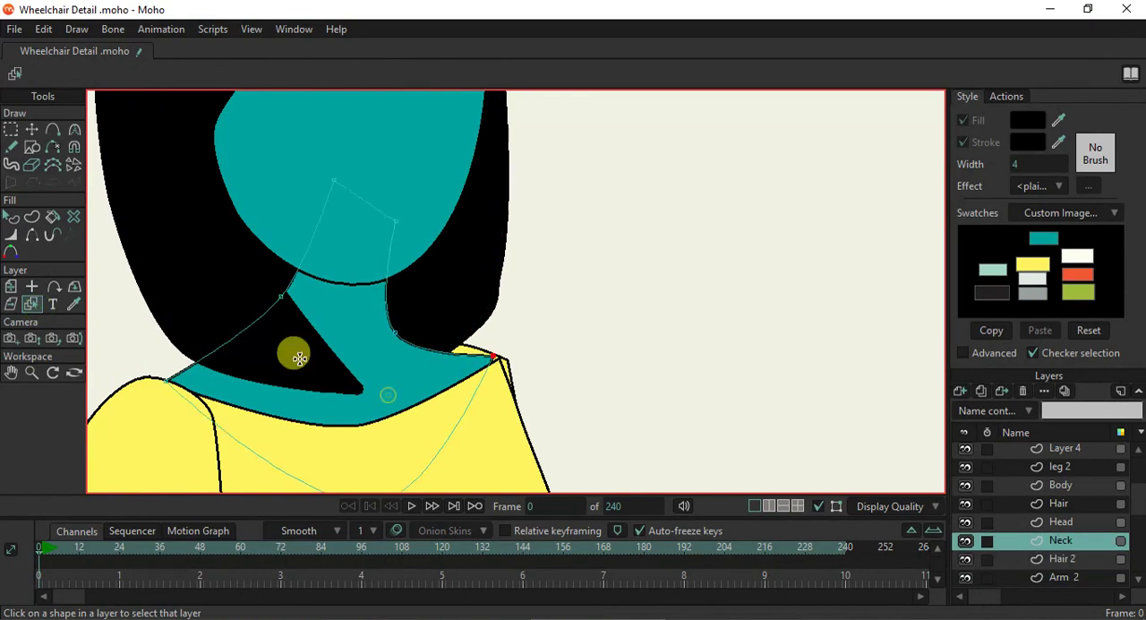
click(31, 129)
drag(498, 361, 502, 365)
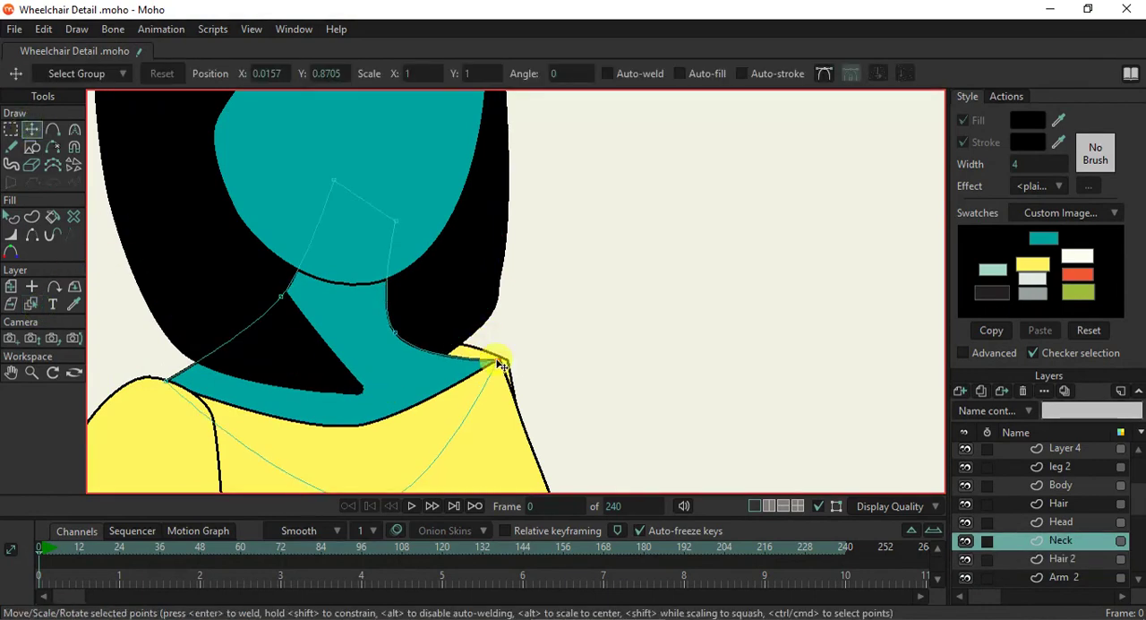
- Move the far sleeve's upper points on Arm 2 inward so its shoulder tucks behind the neck and torso
click(31, 303)
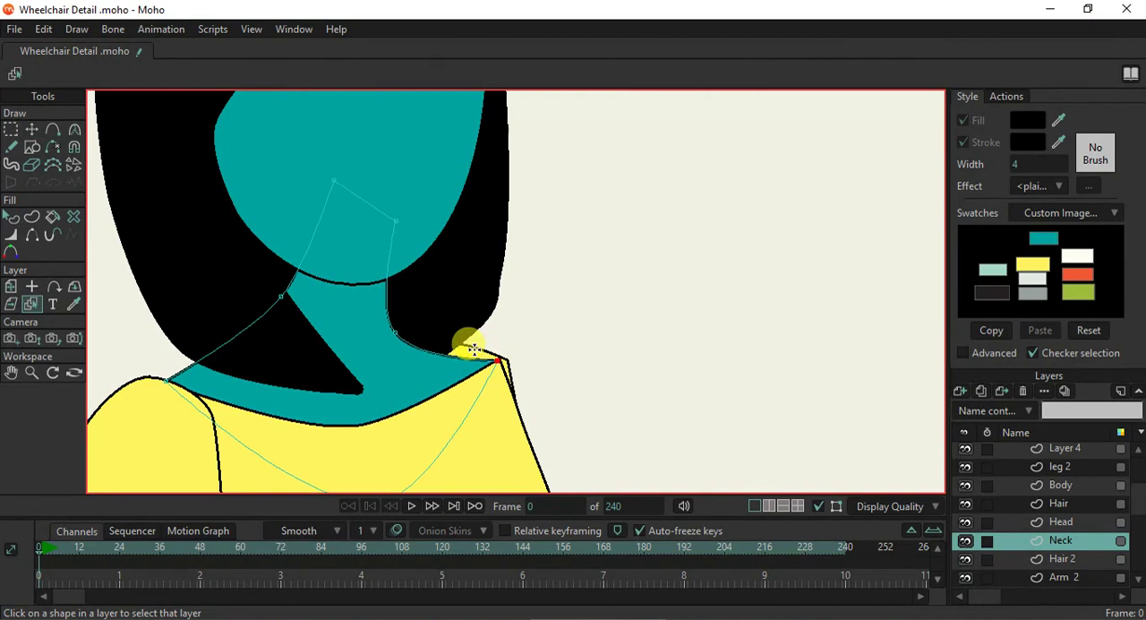
click(409, 362)
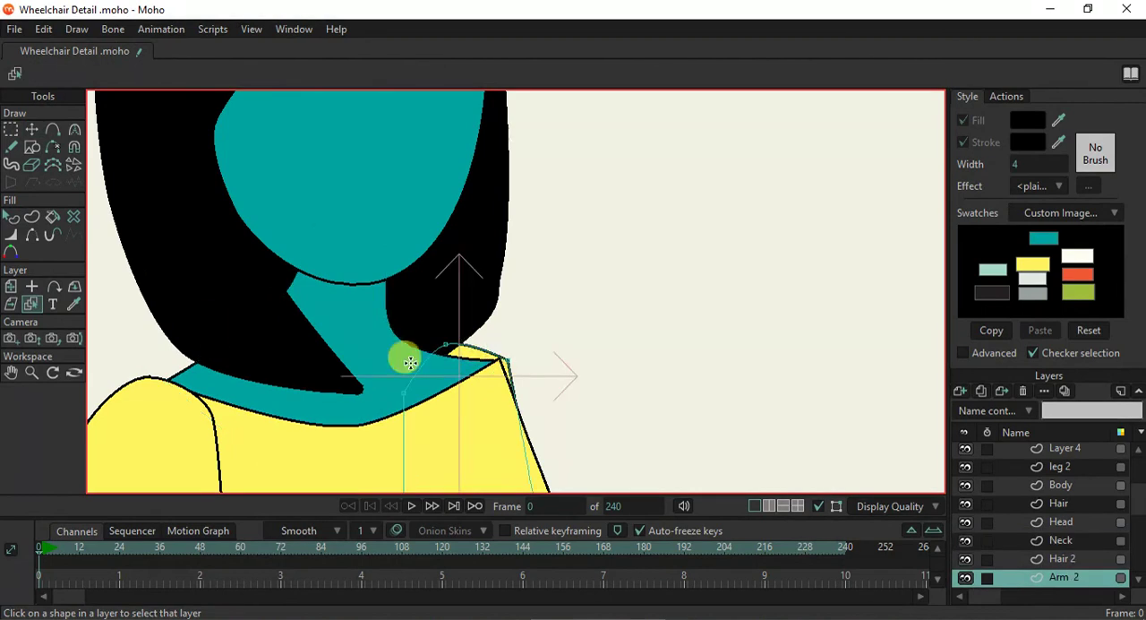
click(31, 129)
drag(513, 372, 410, 383)
scroll(412, 384, down, 2)
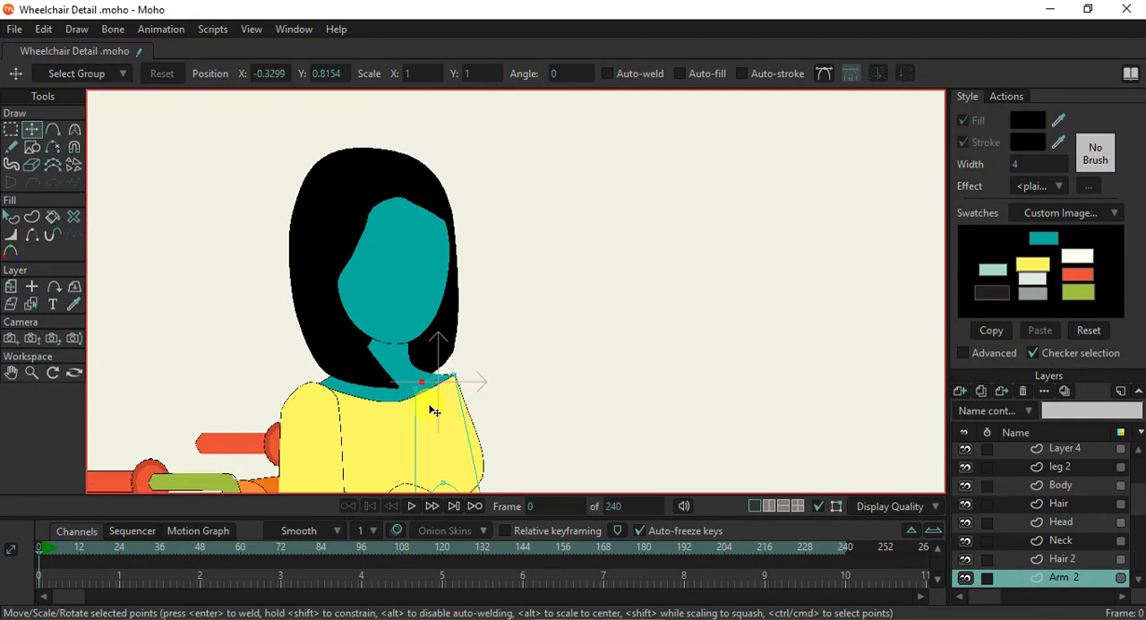
scroll(453, 383, up, 3)
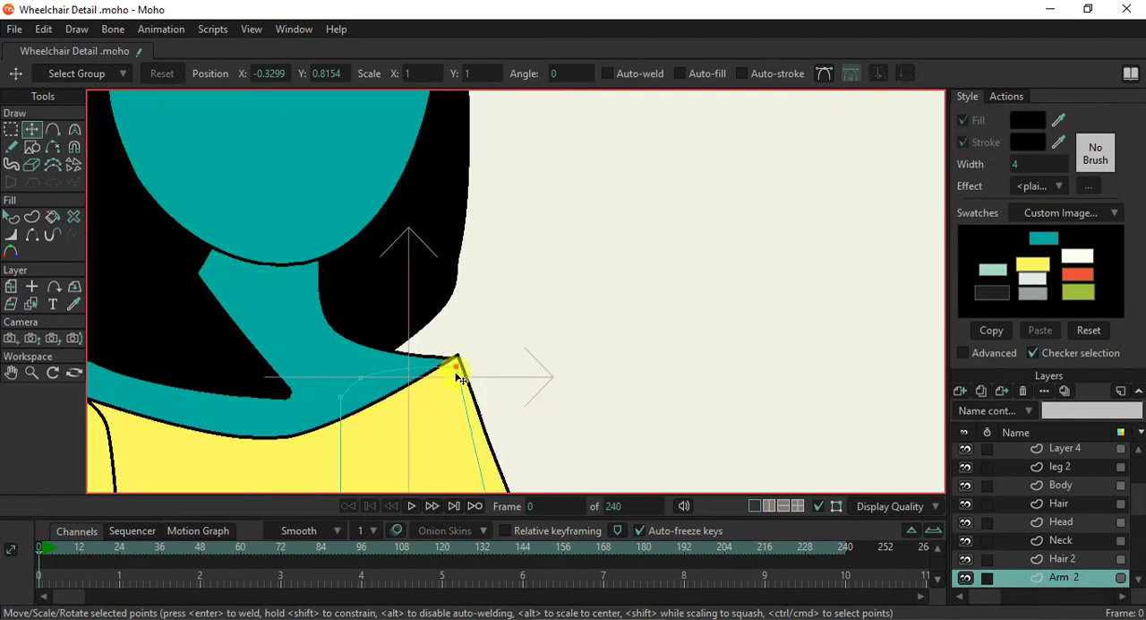
scroll(458, 376, down, 5)
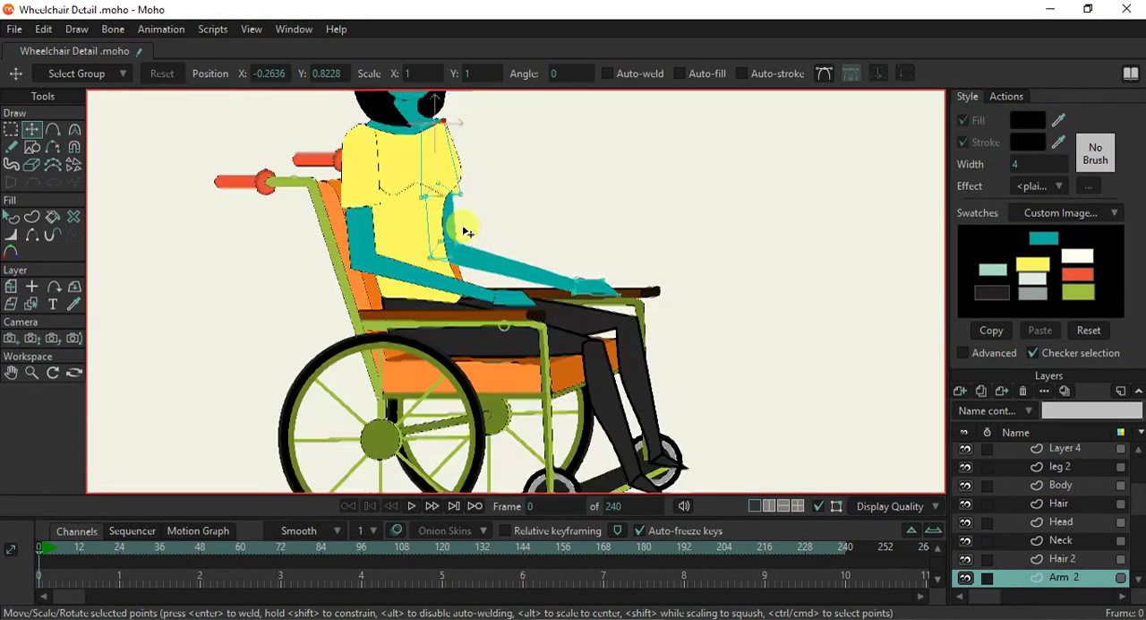
- Give the near thigh on the leg 2 layer the orange-red swatch fill and a stroke width of 1
scroll(465, 231, down, 1)
click(31, 303)
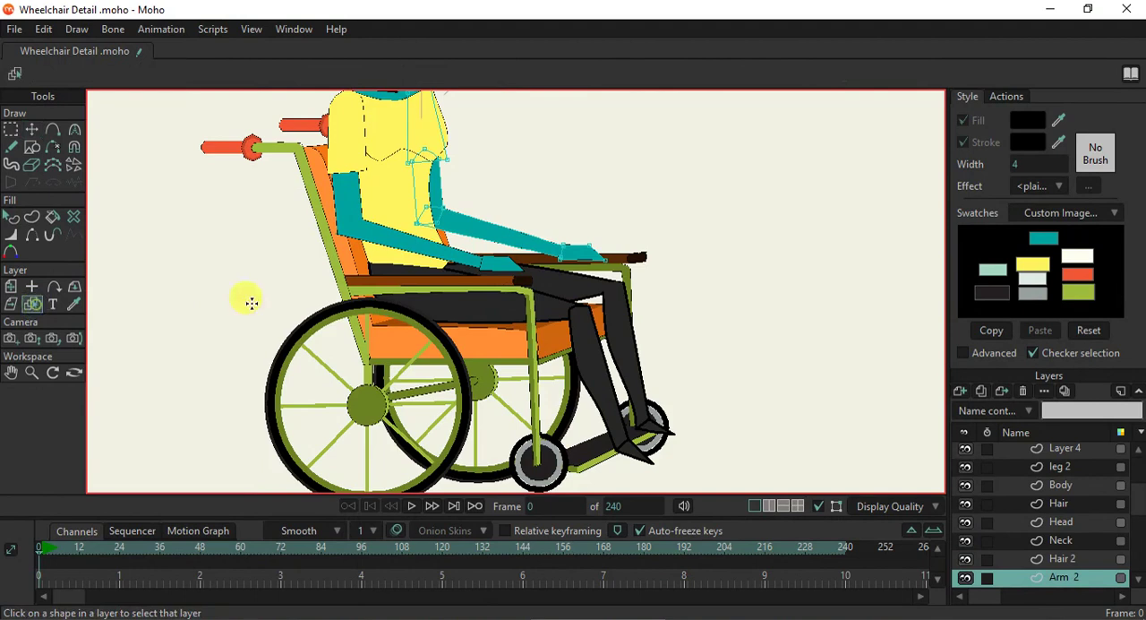
click(473, 308)
click(11, 217)
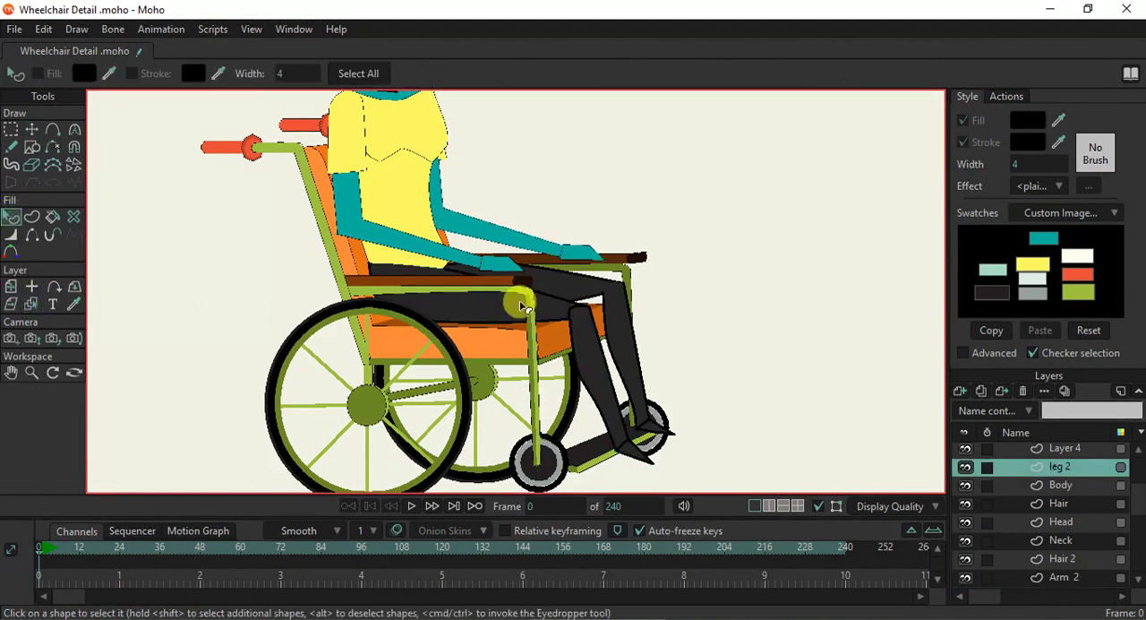
click(510, 309)
click(571, 287)
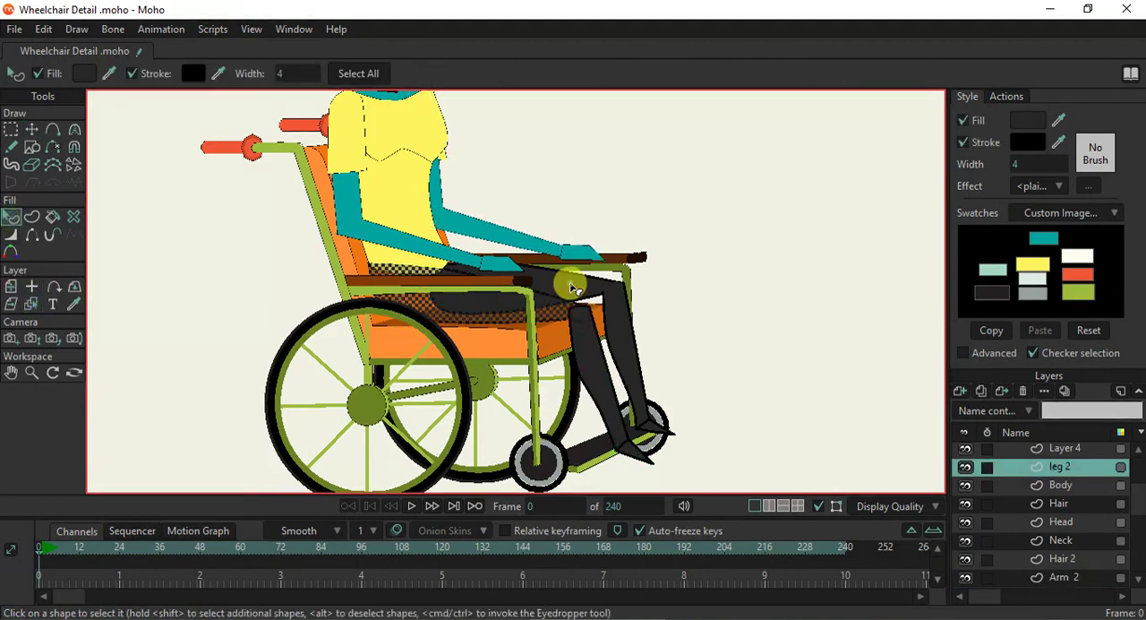
click(1078, 274)
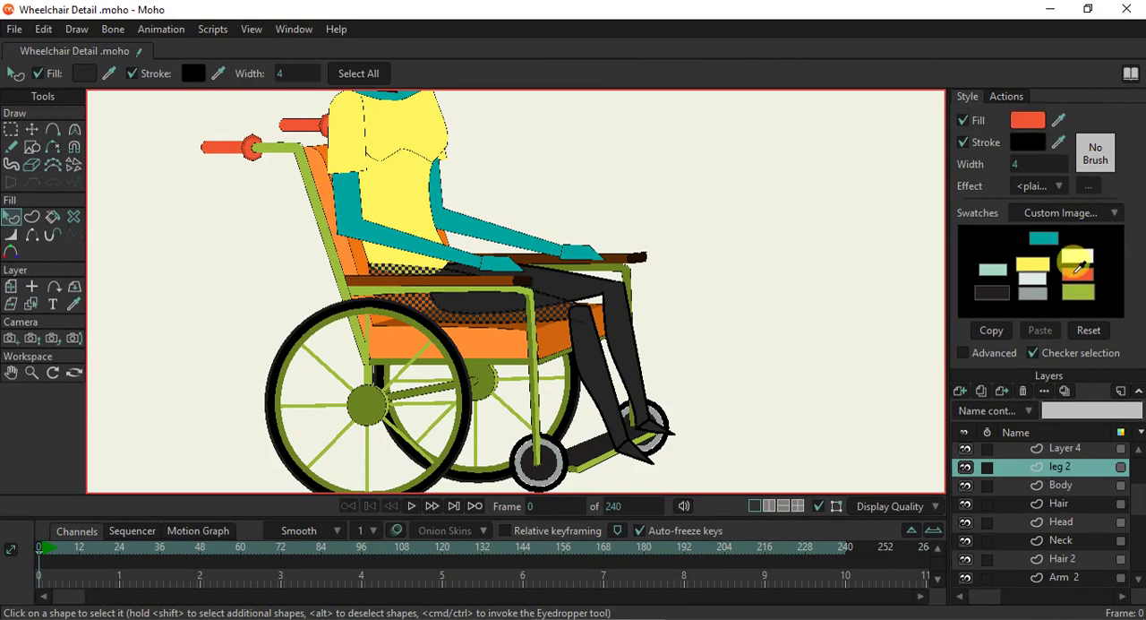
click(1017, 163)
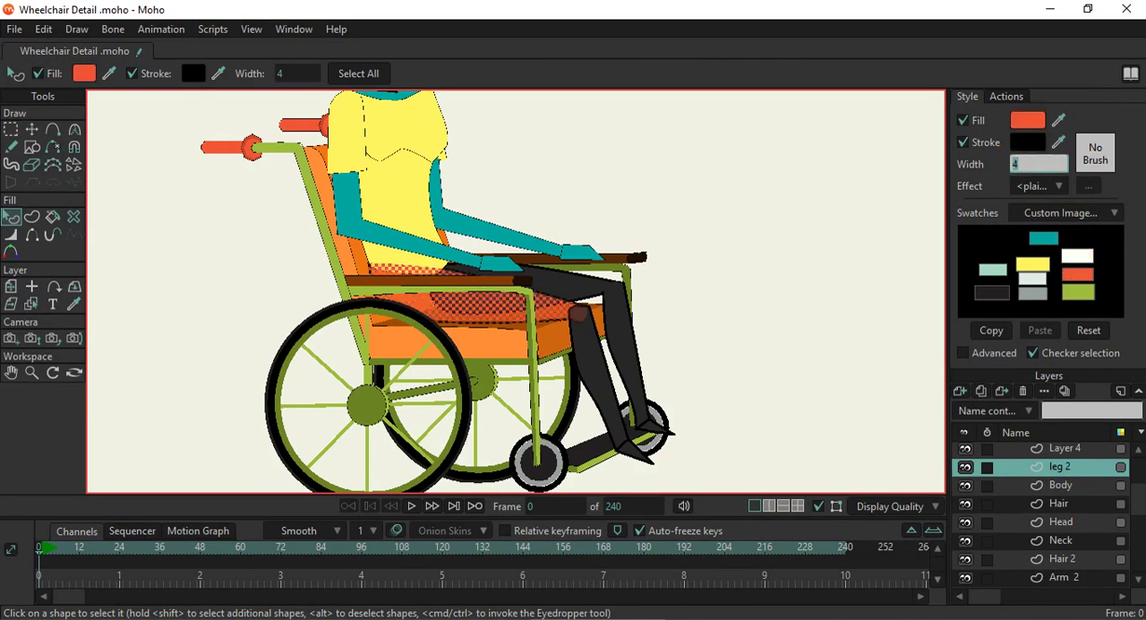
text(1)
key(Return)
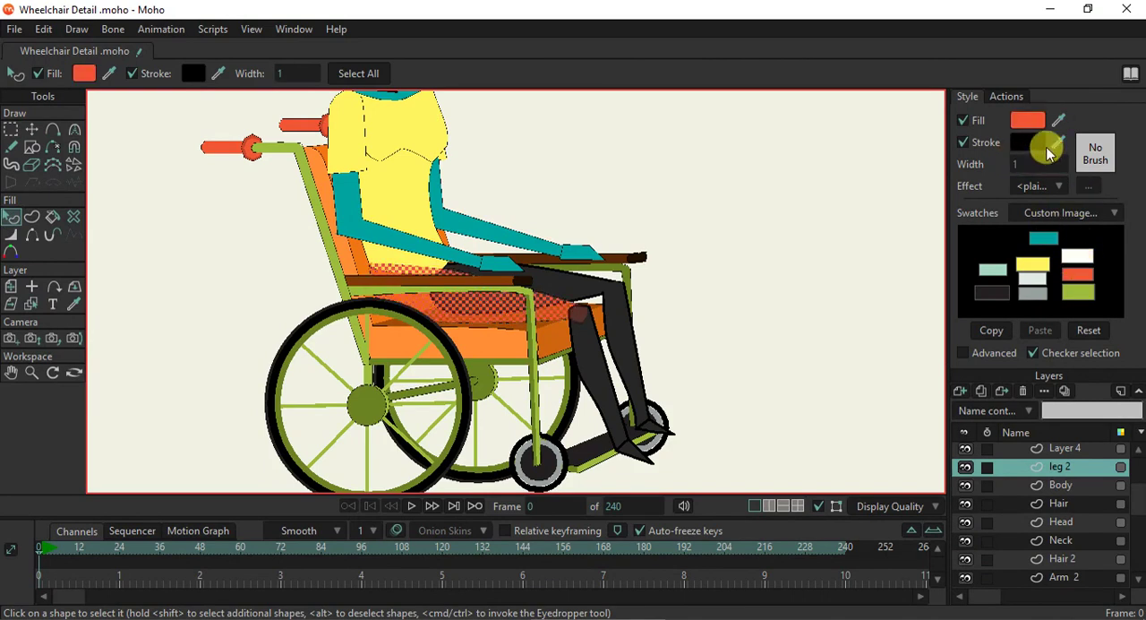
- Change the near thigh's fill to the grey swatch colour and deselect the shape
click(1032, 280)
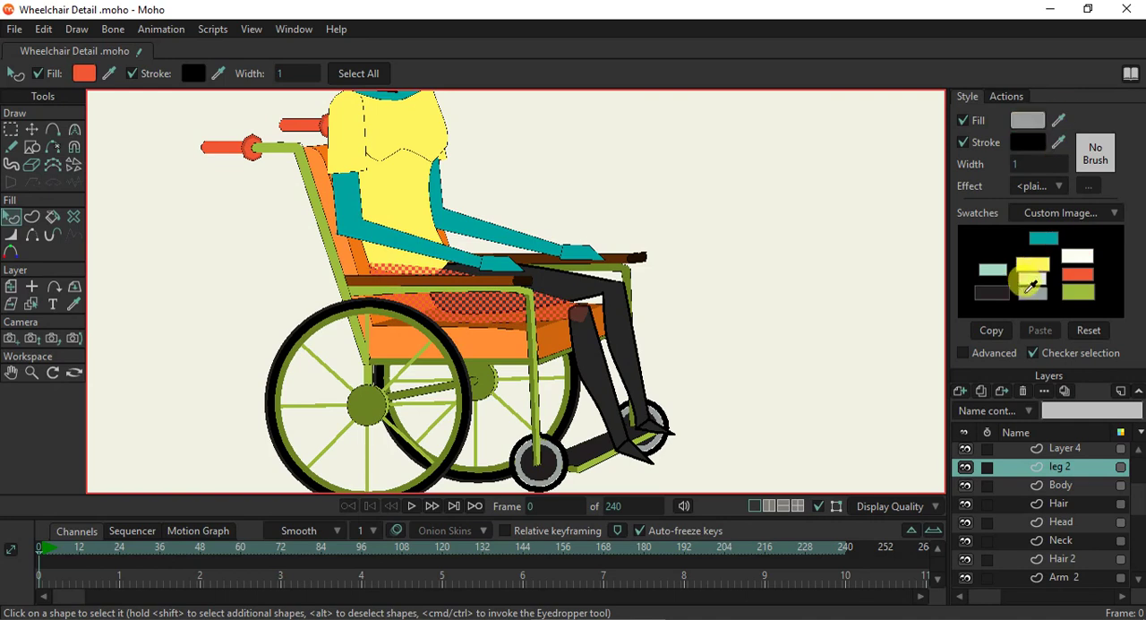
click(818, 262)
click(488, 293)
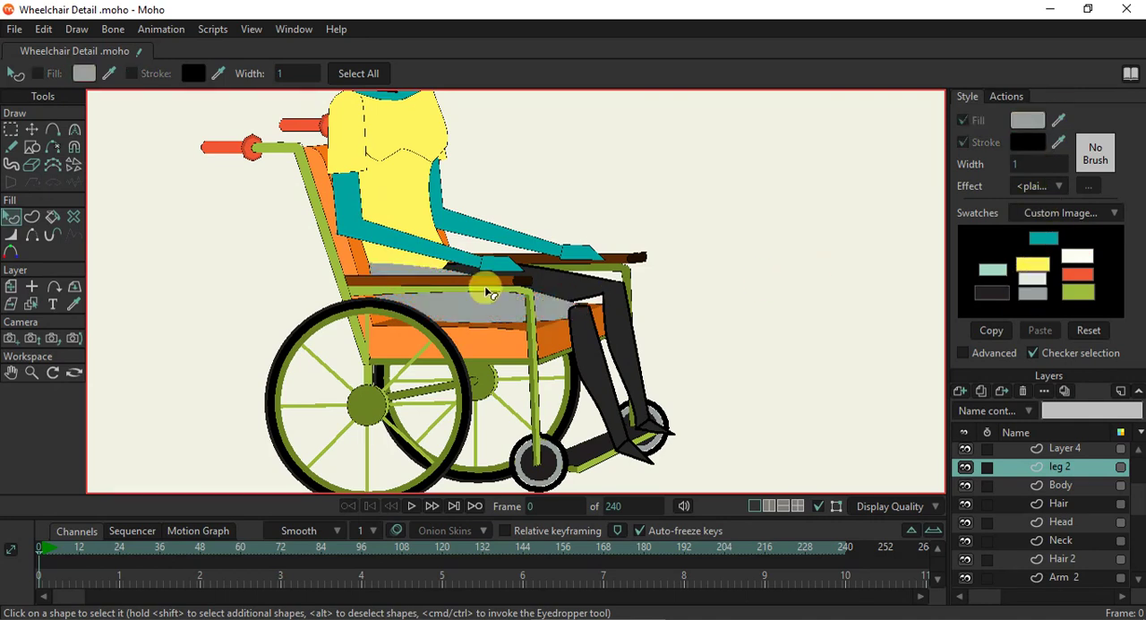
scroll(486, 292, down, 3)
scroll(502, 295, up, 4)
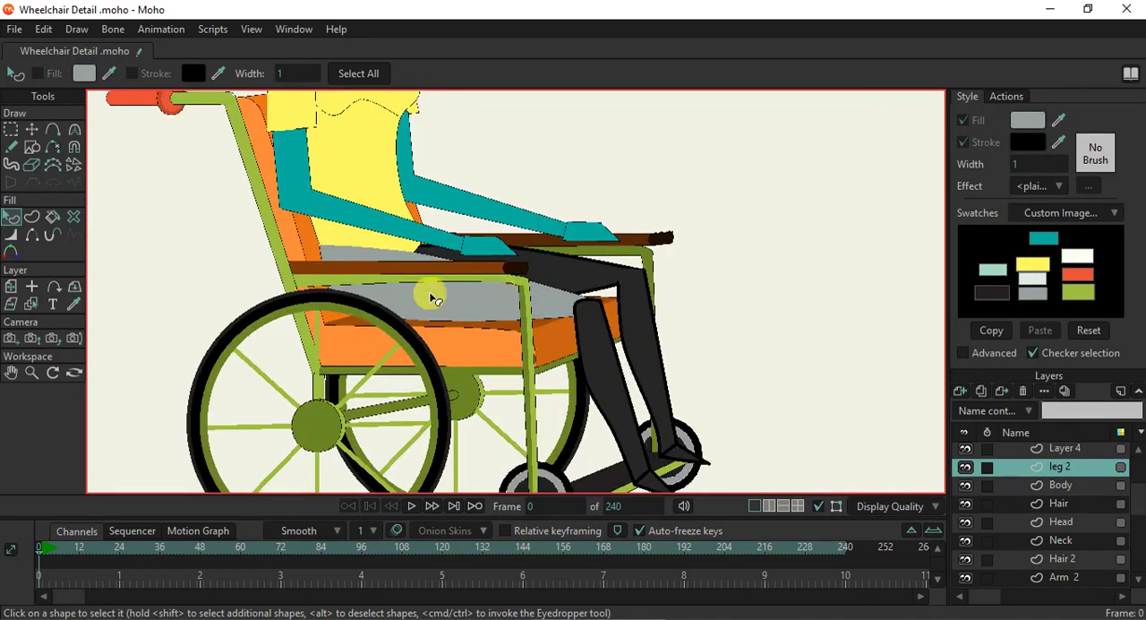
- Reshape the near thigh's rear end by moving its lower point inward and its upper corner onto the torso's bottom corner
scroll(492, 296, up, 2)
click(74, 131)
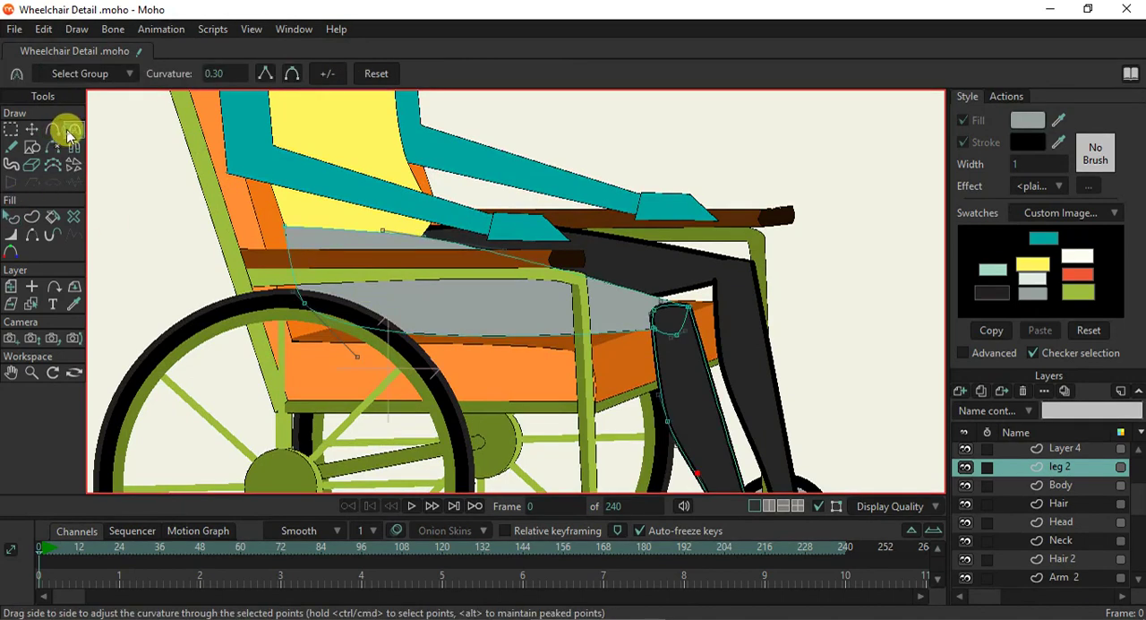
click(52, 130)
scroll(231, 218, up, 2)
click(32, 130)
drag(336, 334, 304, 337)
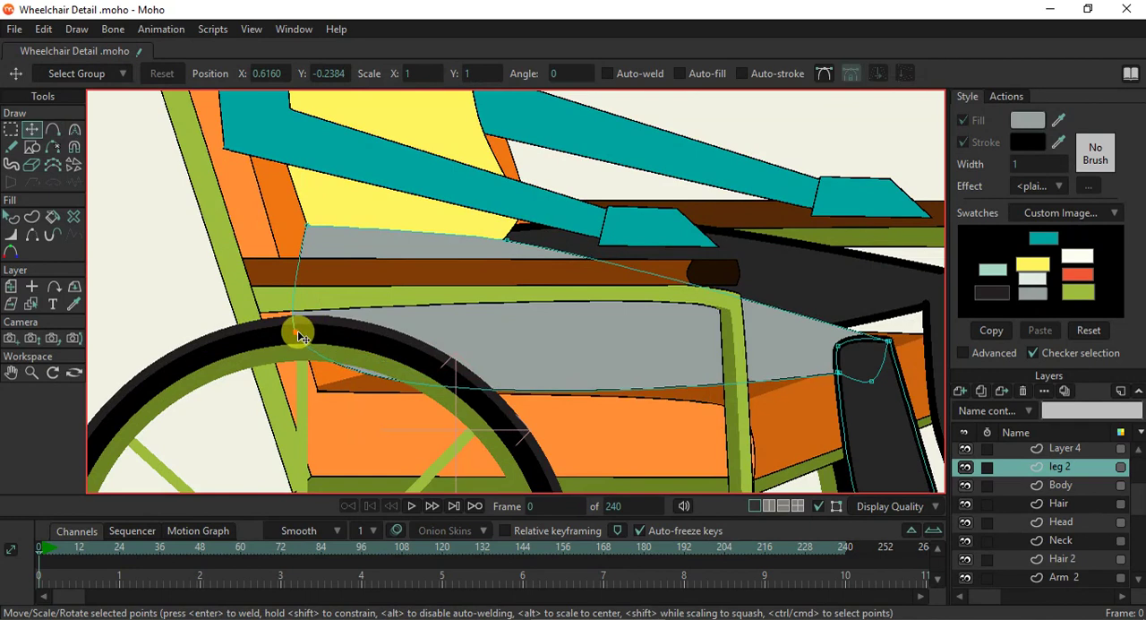
scroll(286, 223, up, 3)
mouse_move(340, 241)
mouse_down()
mouse_move(332, 259)
mouse_move(351, 259)
mouse_up()
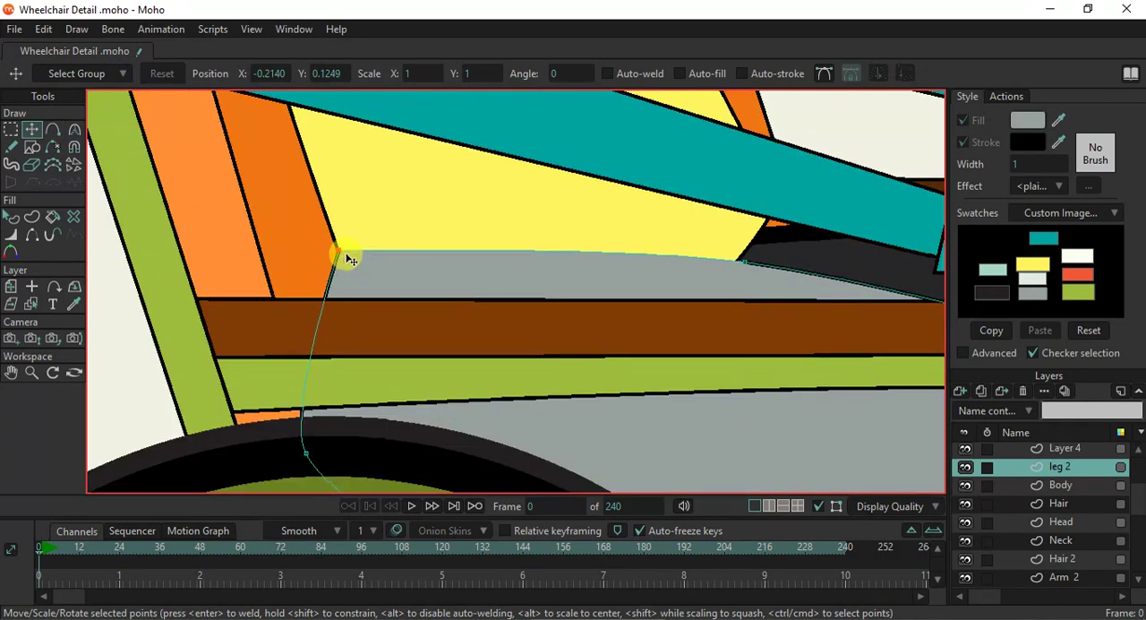
scroll(706, 273, down, 3)
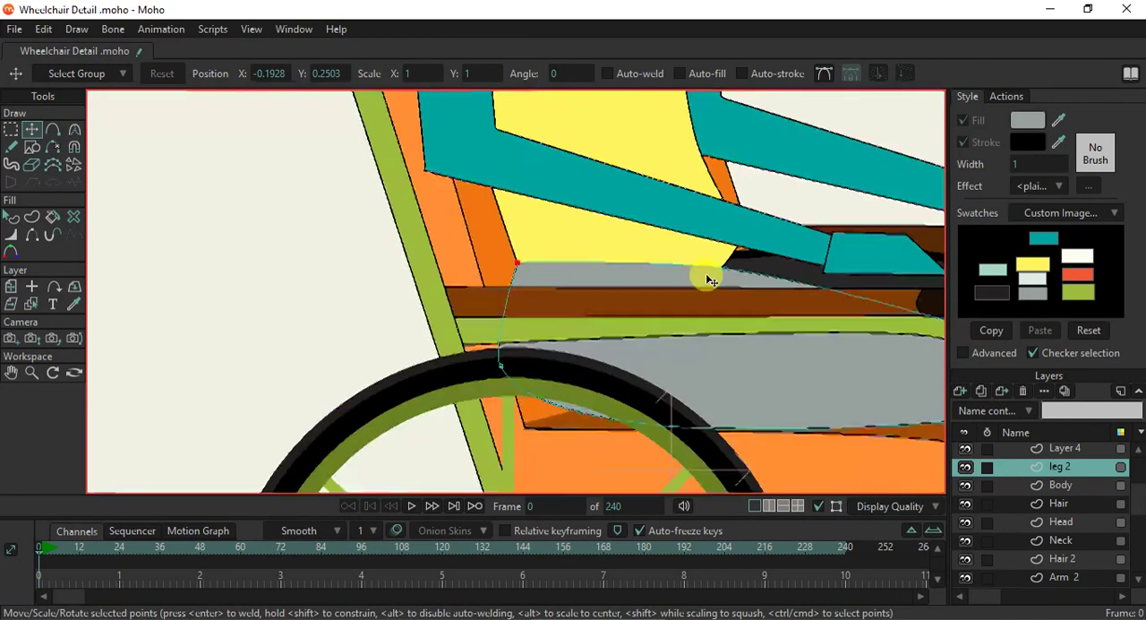
- Place the leg 2 layer below Body in the layer order and nudge the thigh's lower rear point inward
drag(1068, 485, 1069, 483)
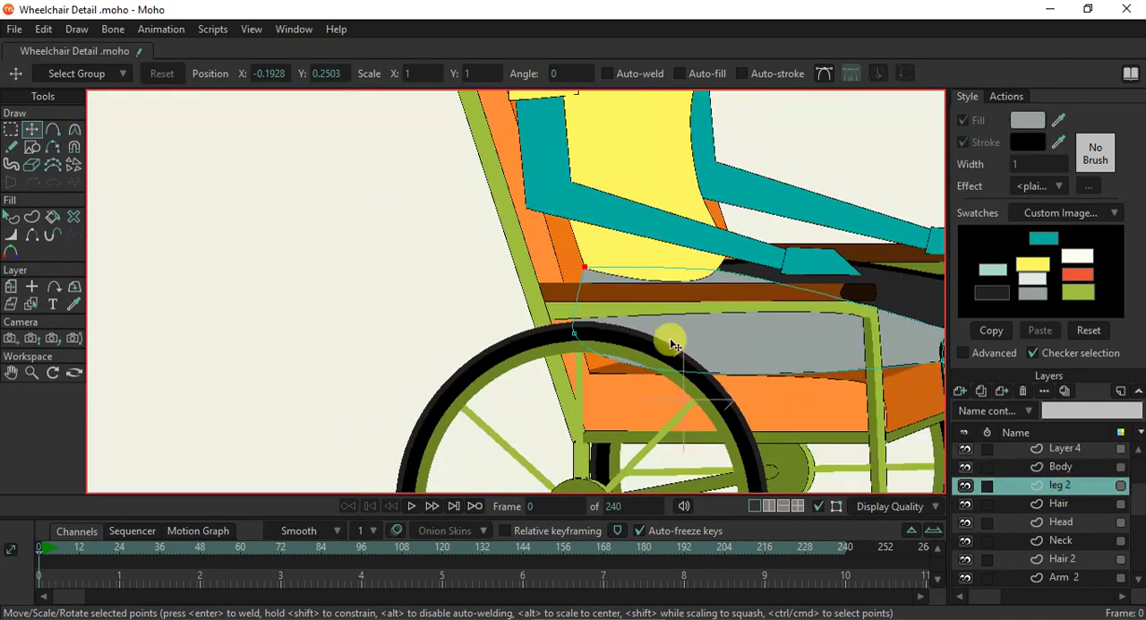
drag(581, 338, 589, 336)
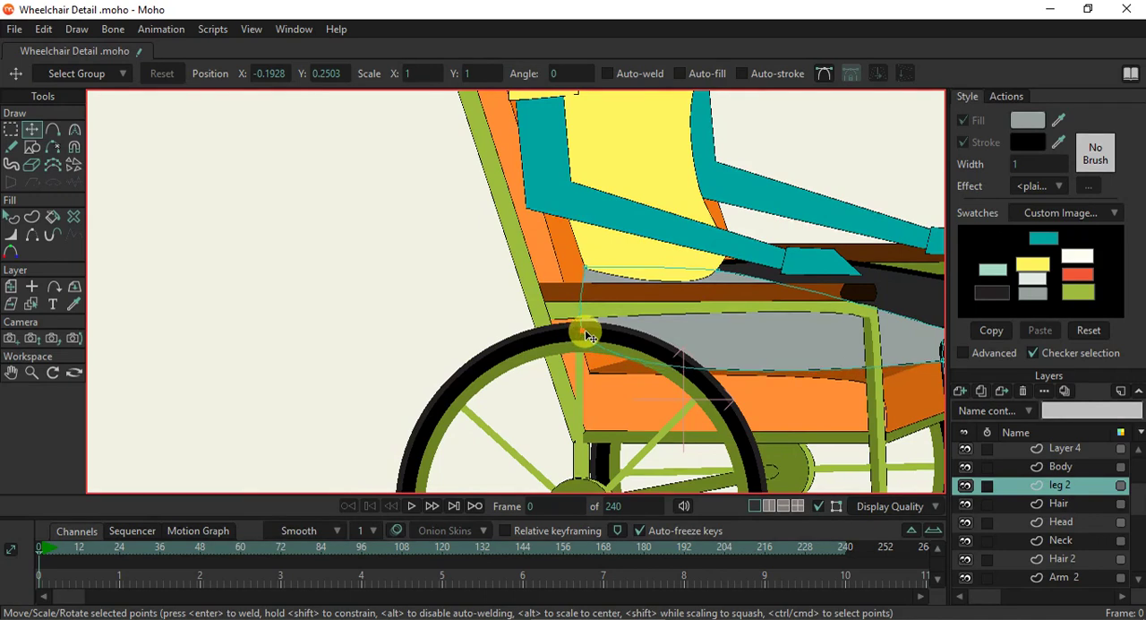
scroll(738, 289, down, 5)
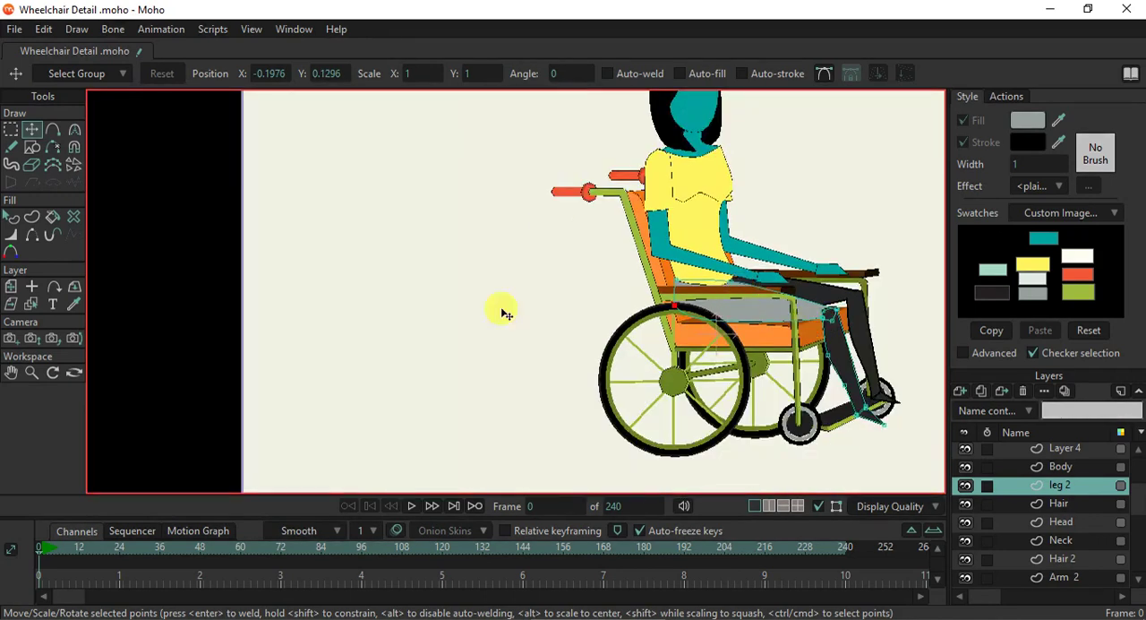
- Give the near lower leg the thigh's grey fill and a stroke width of 1, and deselect it
click(11, 220)
scroll(839, 329, up, 5)
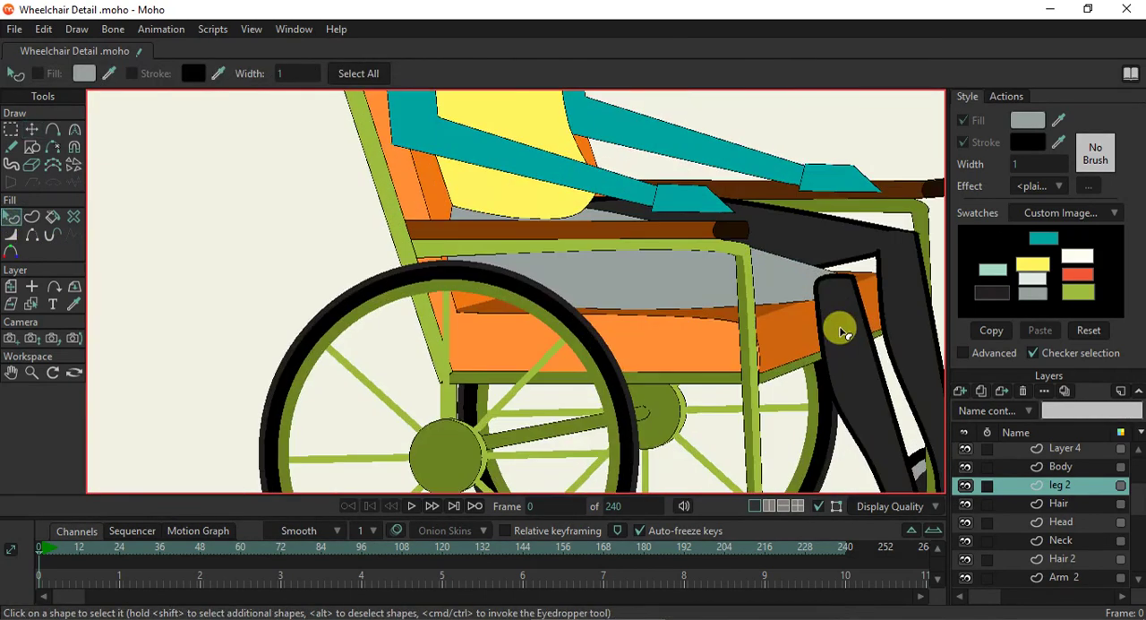
click(843, 328)
drag(854, 336, 716, 324)
click(1043, 123)
drag(1054, 130, 624, 261)
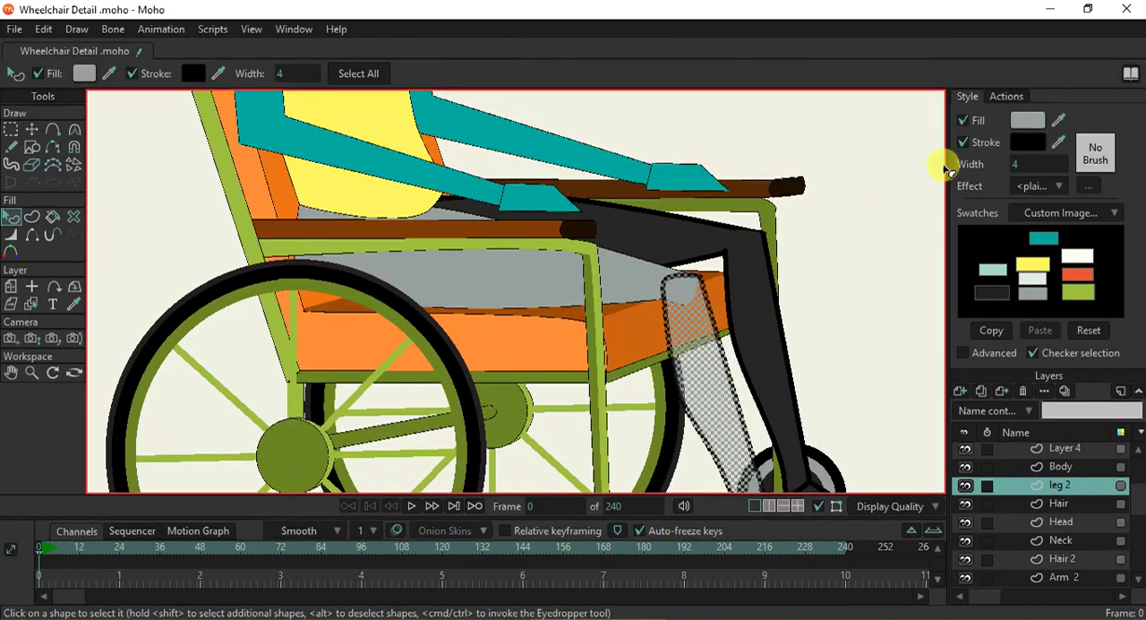
click(1018, 162)
text(1)
key(Return)
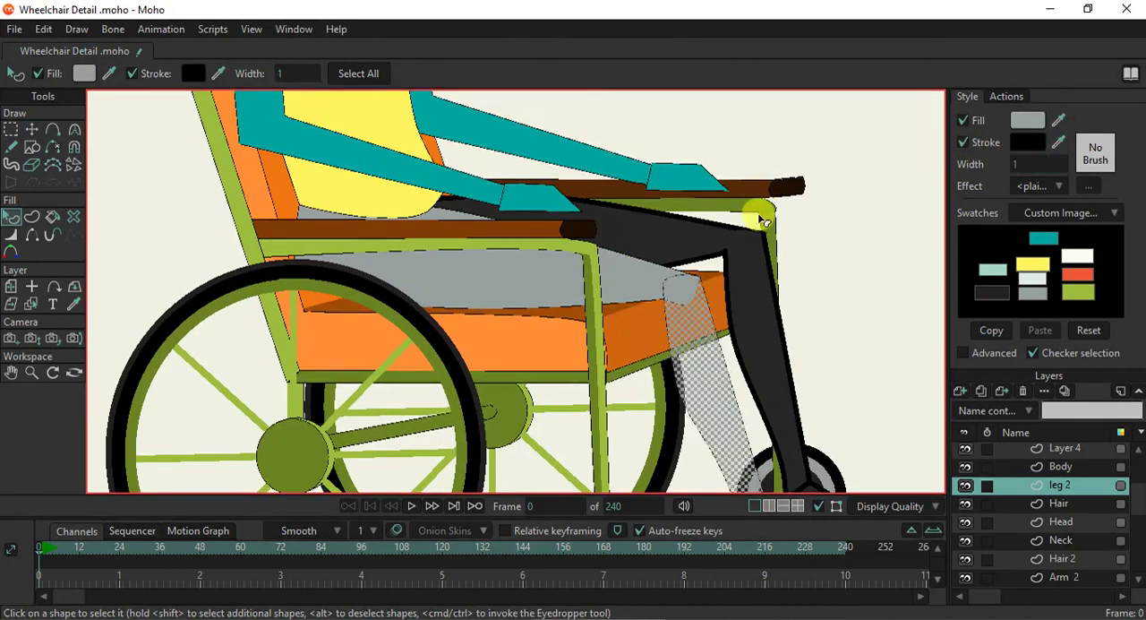
click(759, 290)
- Hide the rounded outline edge at the near knee so the thigh and lower leg join without a line
scroll(729, 285, up, 3)
scroll(681, 271, up, 2)
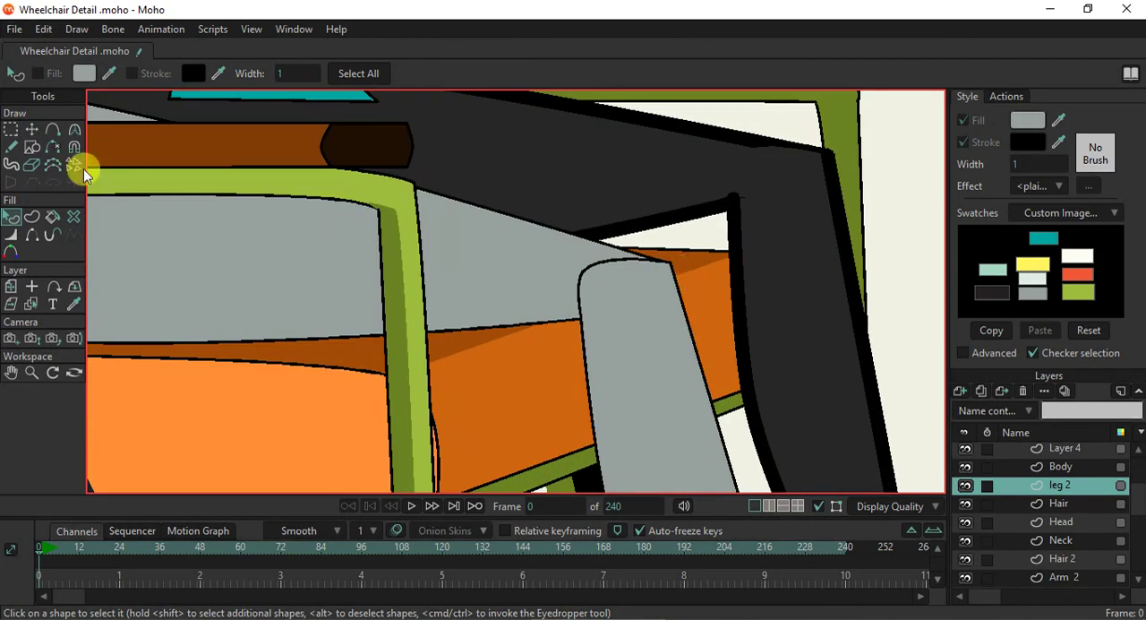
click(32, 234)
click(594, 262)
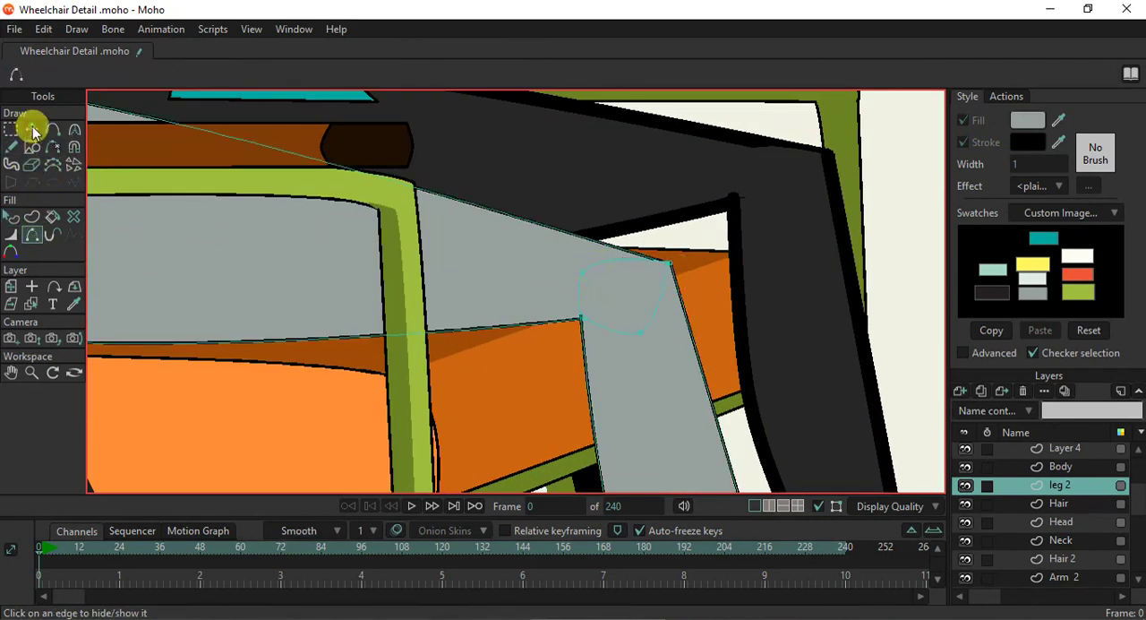
- Align the near leg's point behind the knee with the thigh and its rear ankle point with the foot's corner
click(31, 129)
scroll(729, 285, up, 1)
scroll(730, 285, up, 1)
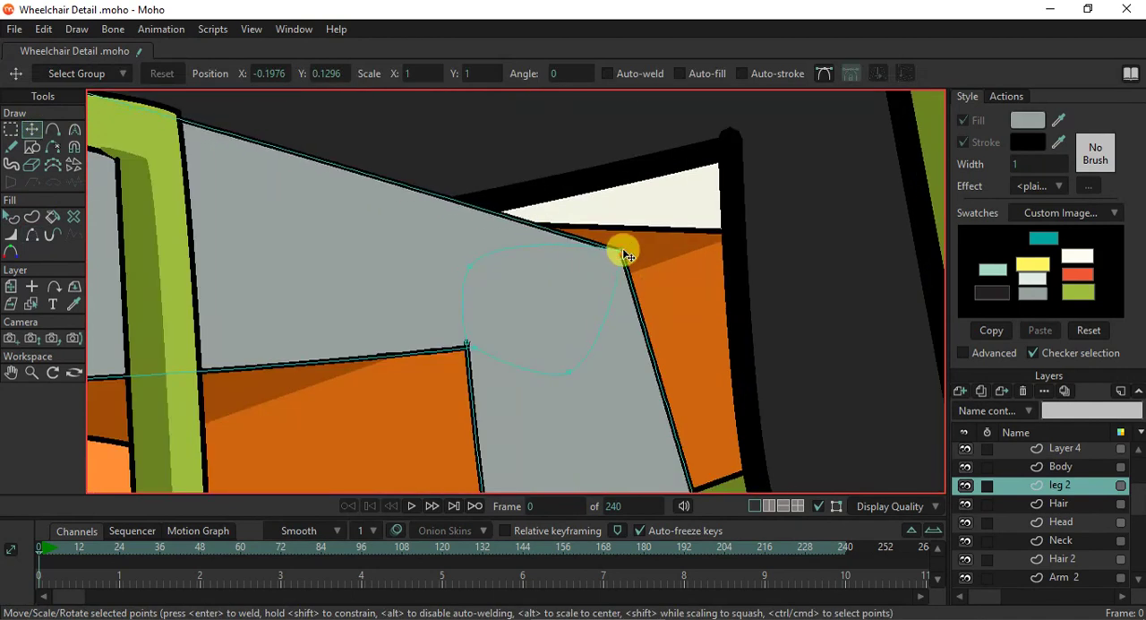
drag(471, 344, 464, 345)
scroll(464, 344, down, 4)
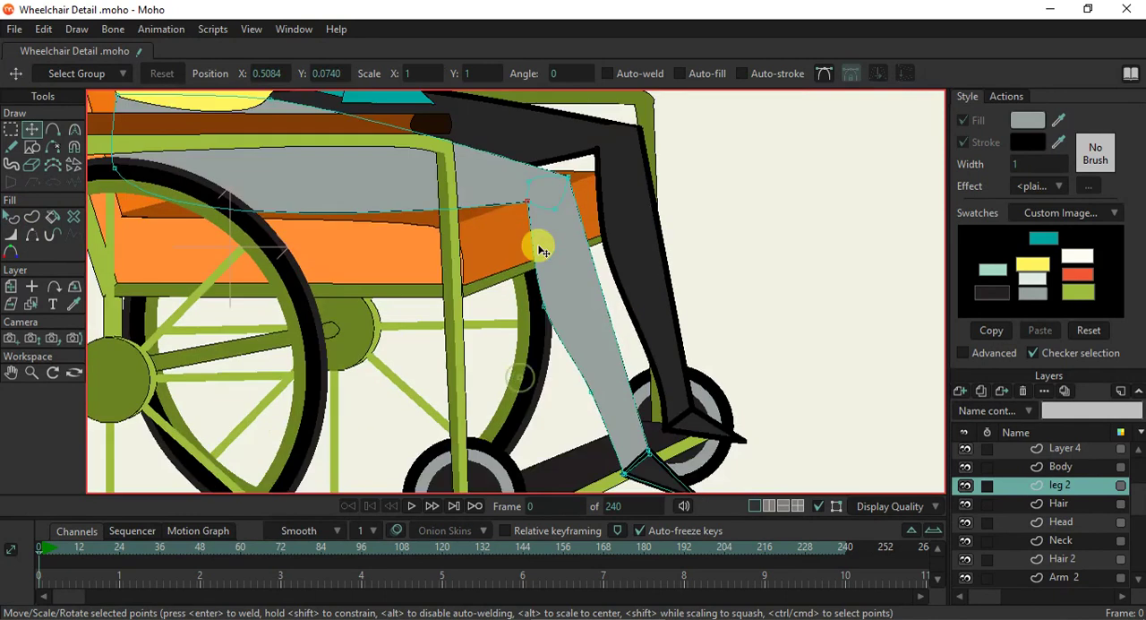
scroll(594, 392, up, 4)
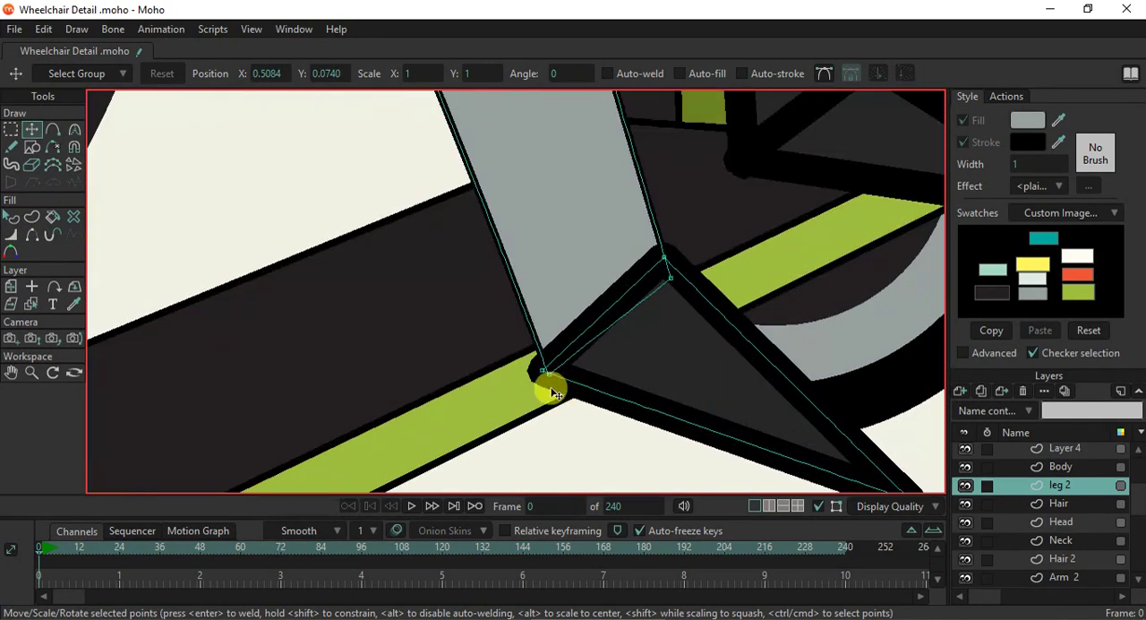
mouse_move(551, 374)
mouse_down()
mouse_move(523, 329)
mouse_move(536, 376)
mouse_up()
scroll(564, 336, down, 4)
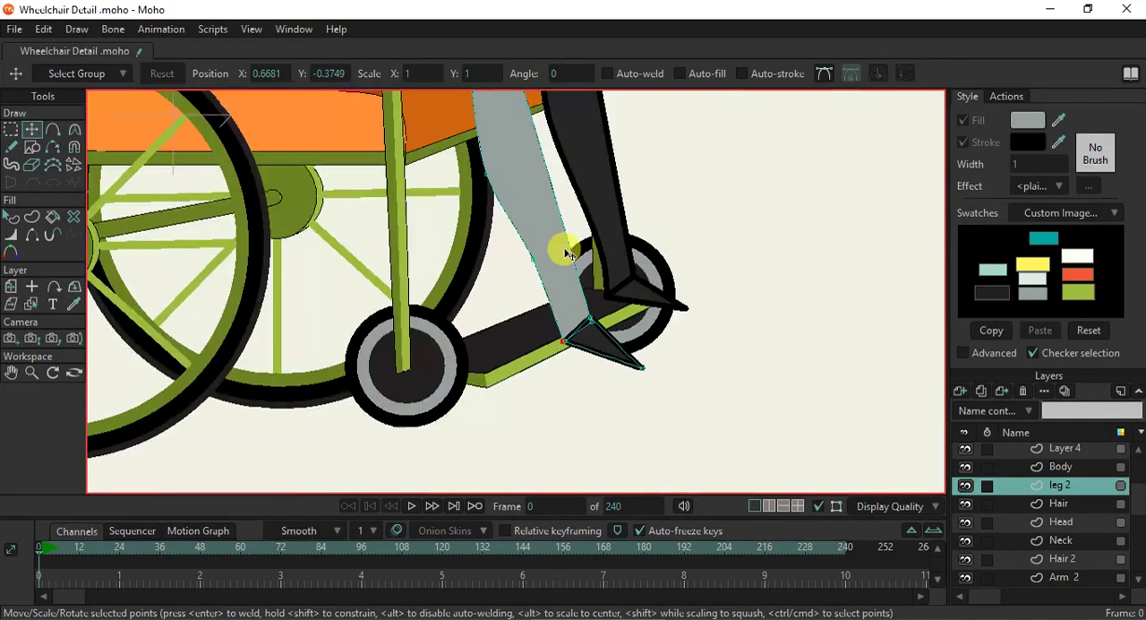
drag(543, 279, 549, 328)
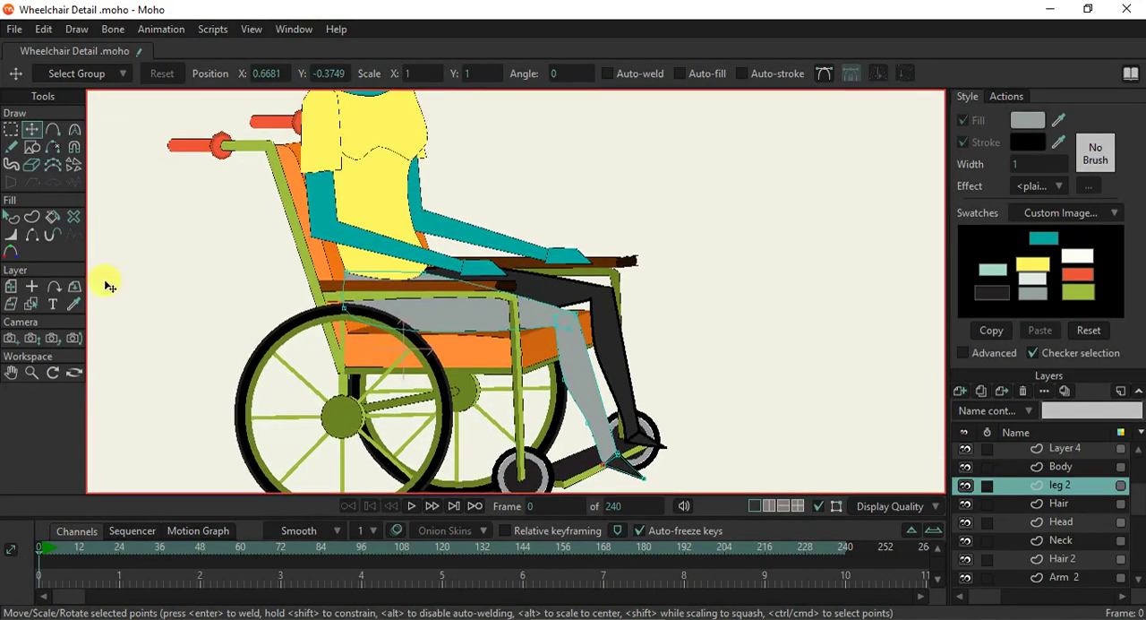
- Set the stroke width to 1 on the far thigh and far lower leg of the leg layer
click(30, 306)
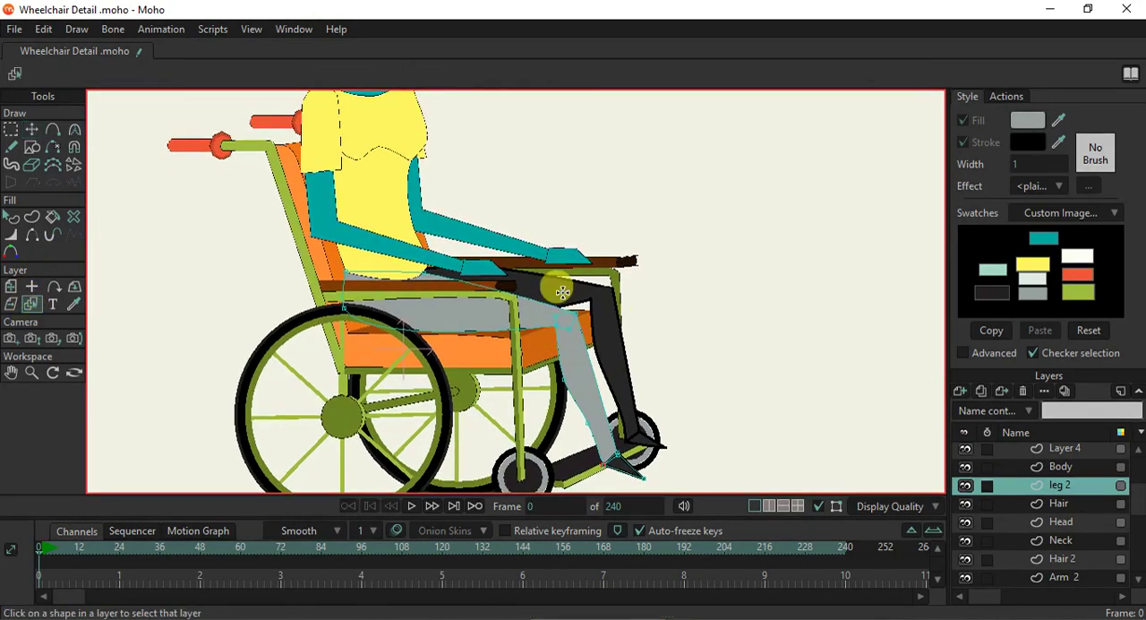
click(396, 295)
click(10, 217)
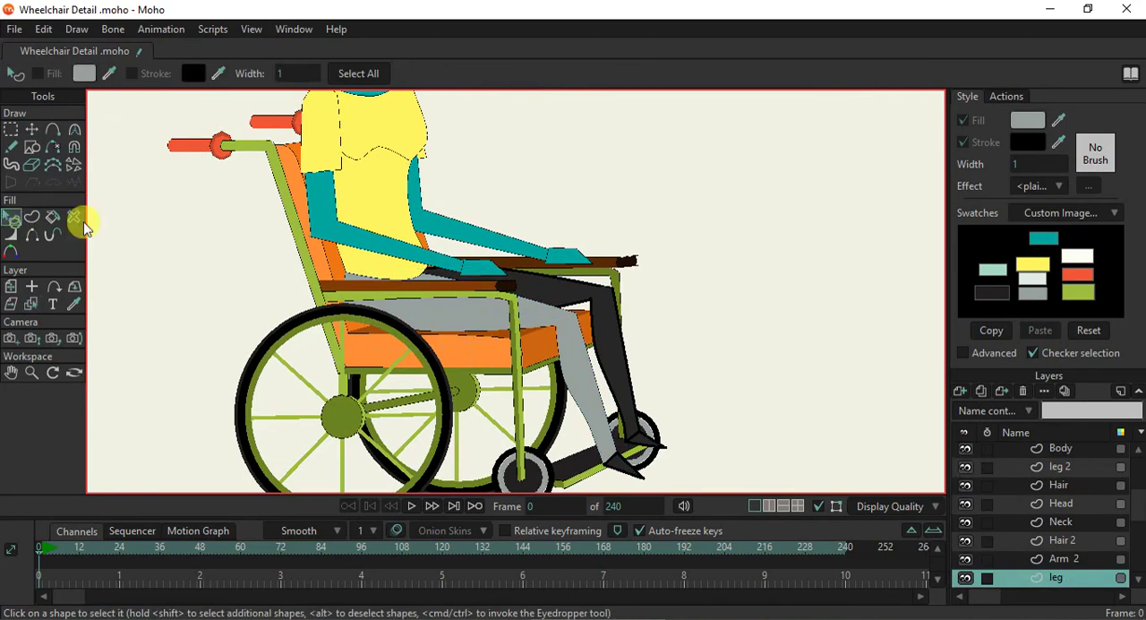
click(498, 283)
click(1034, 163)
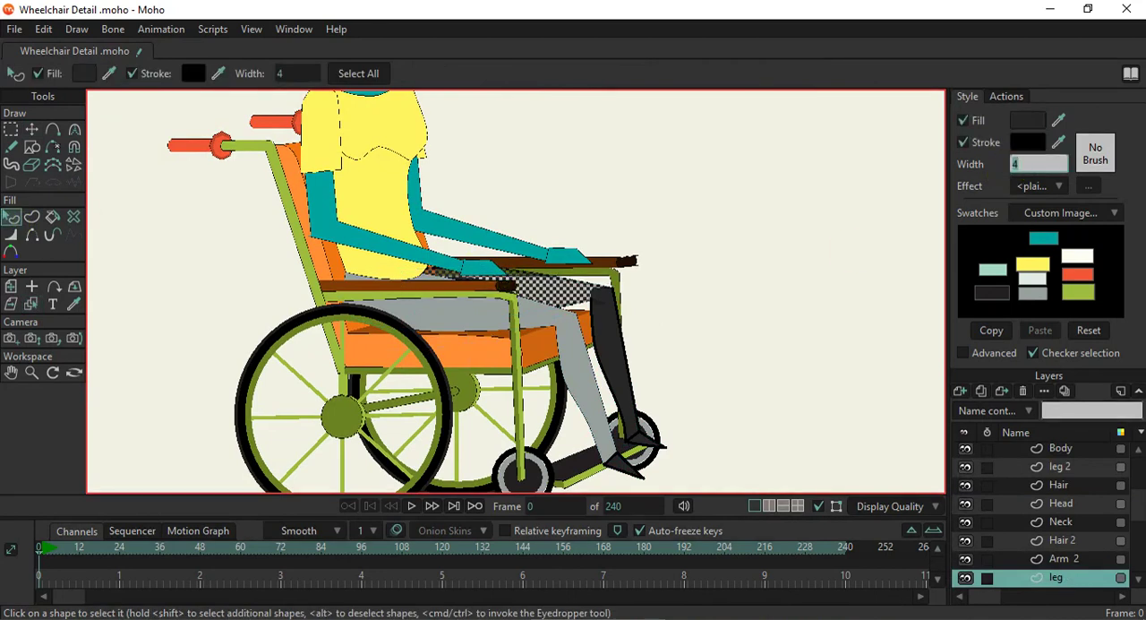
text(1)
key(Return)
click(611, 326)
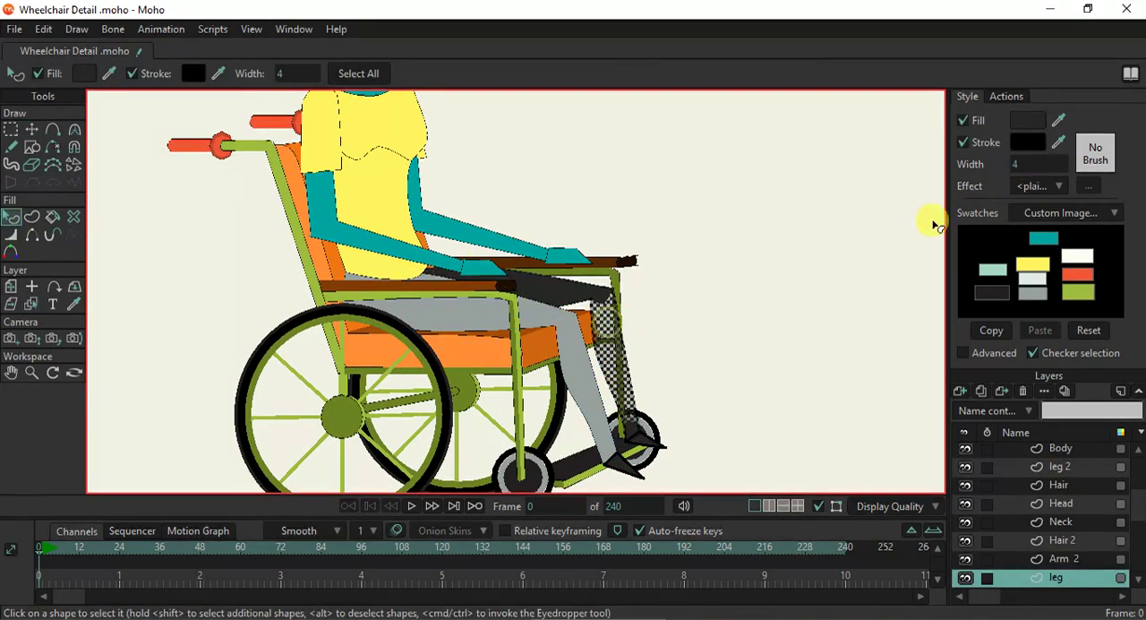
key(Return)
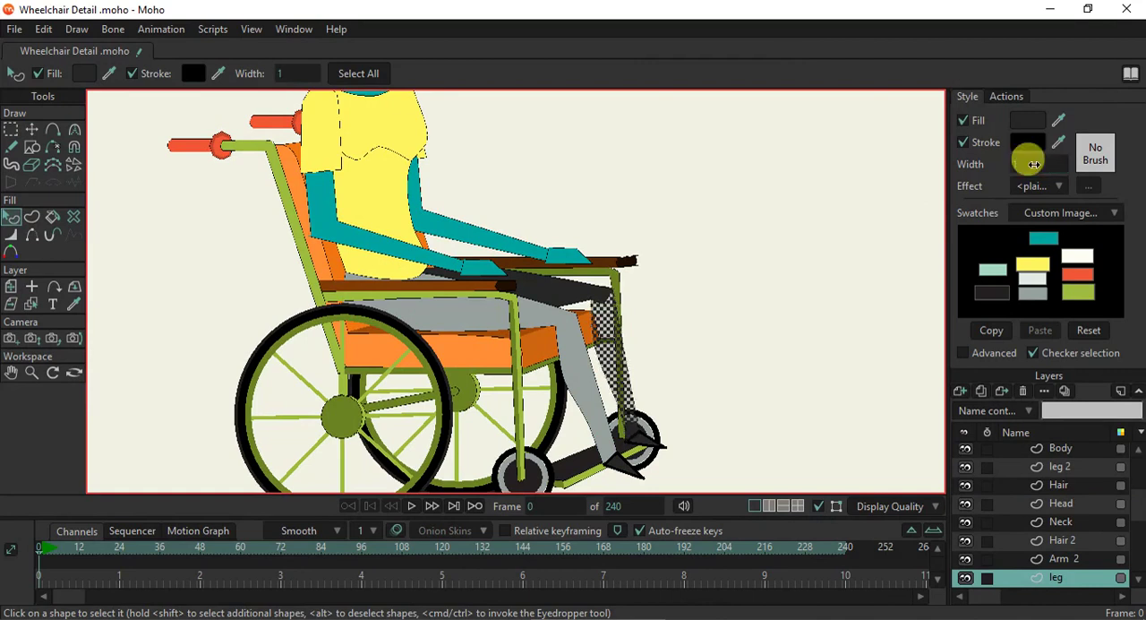
- Fill the far thigh and lower leg with the near leg's grey, darkened to 838C89
shift+click(555, 295)
drag(1059, 121, 548, 307)
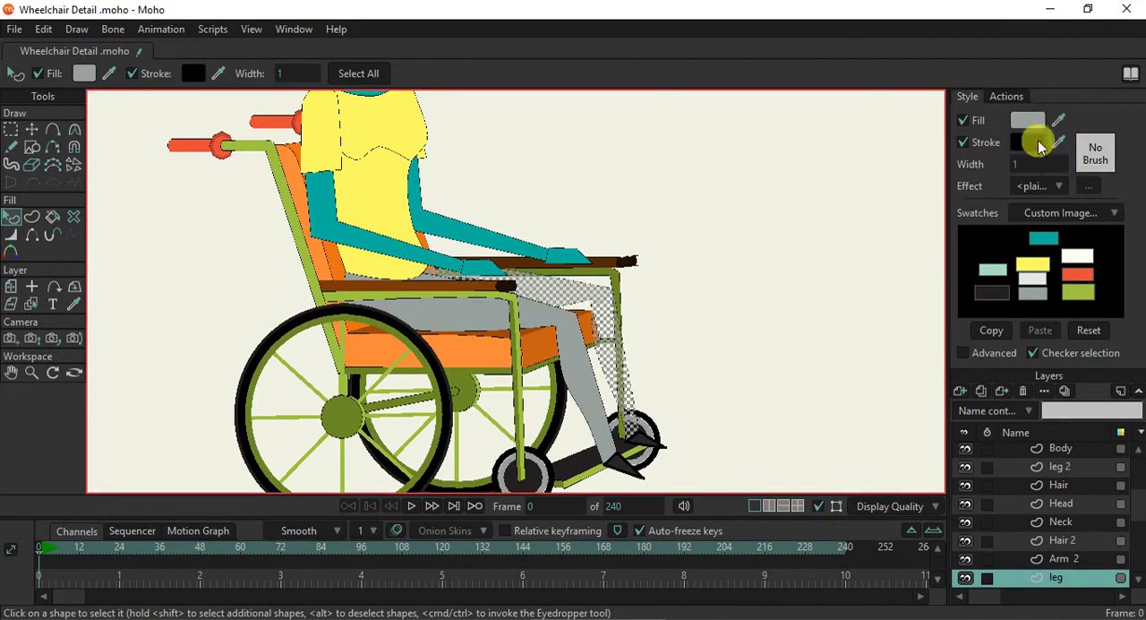
click(1030, 121)
drag(818, 205, 822, 219)
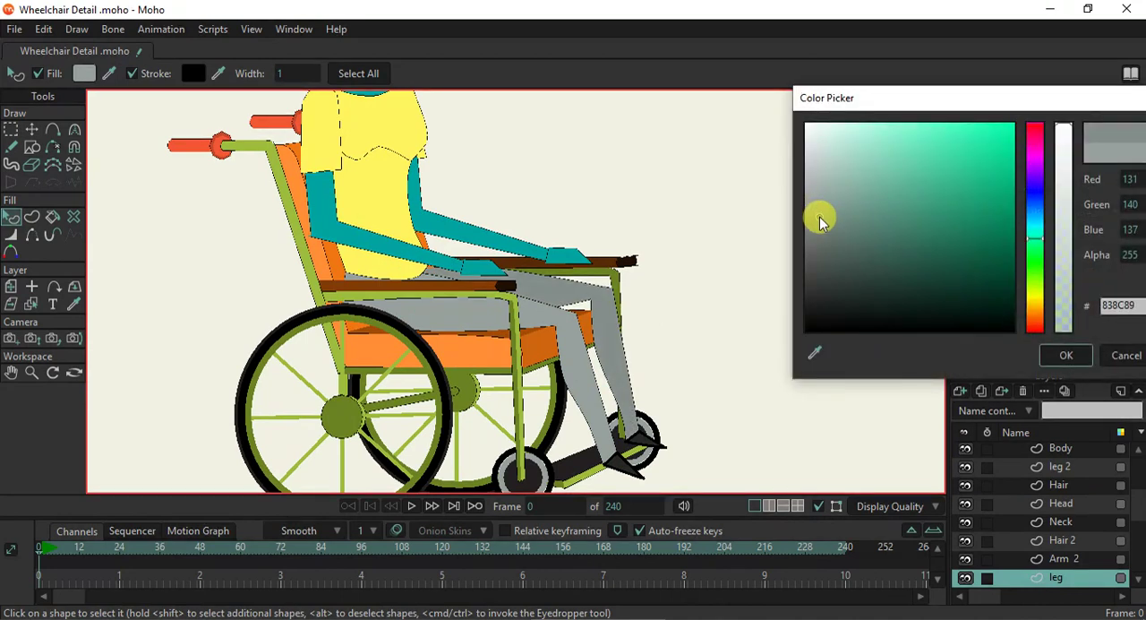
click(1065, 356)
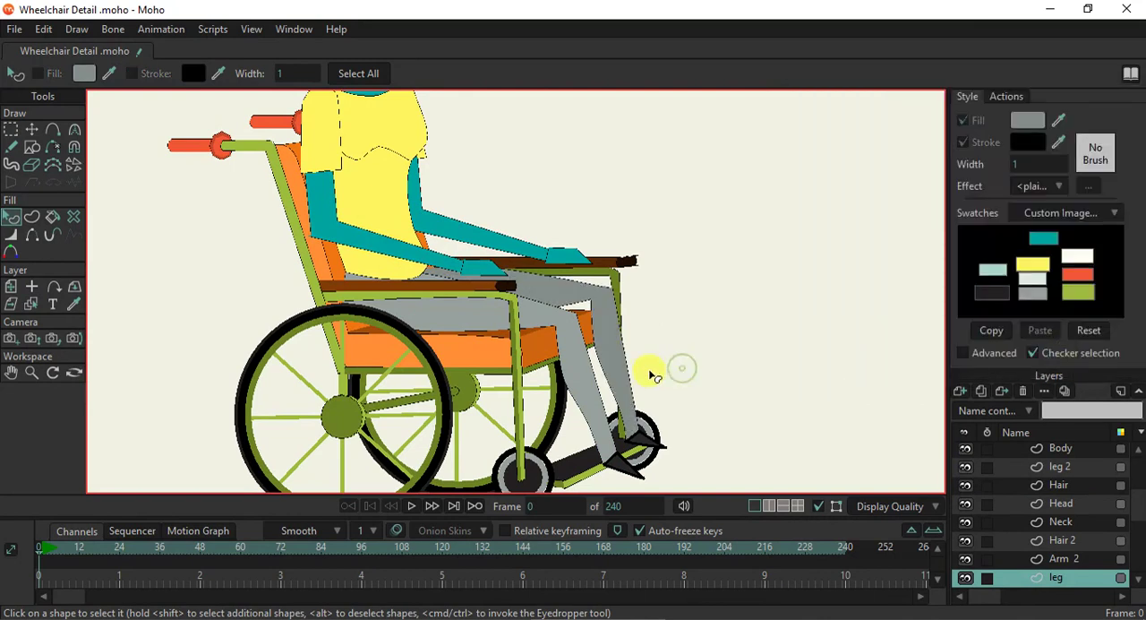
- Render the current frame to check the coloured figure in the wheelchair, and close the render window
scroll(663, 372, down, 3)
scroll(600, 328, up, 4)
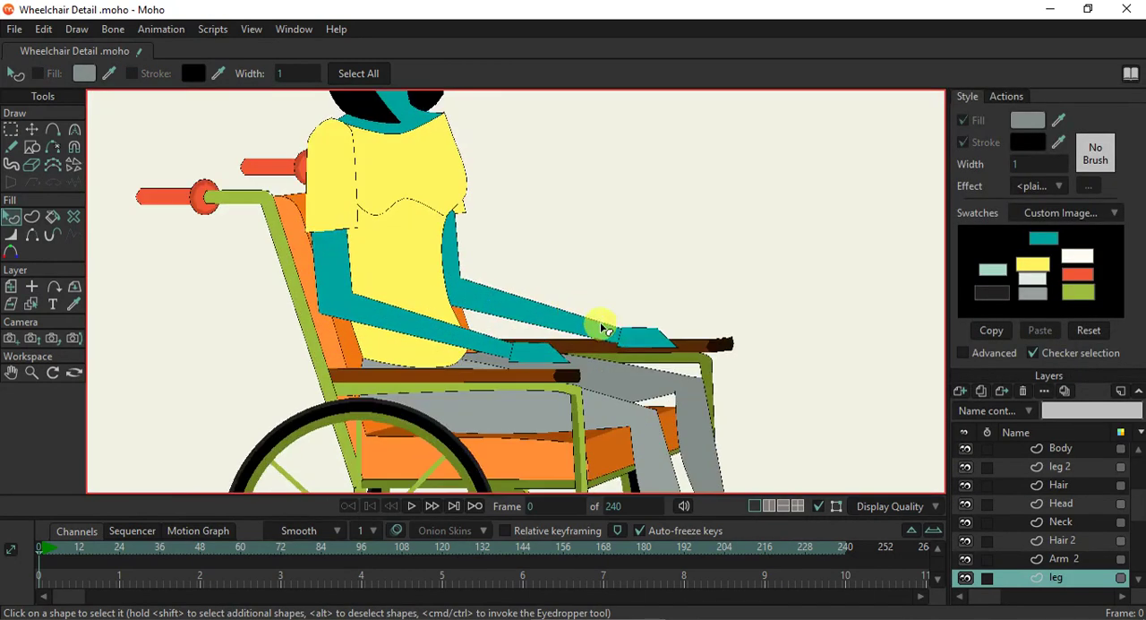
scroll(633, 338, down, 4)
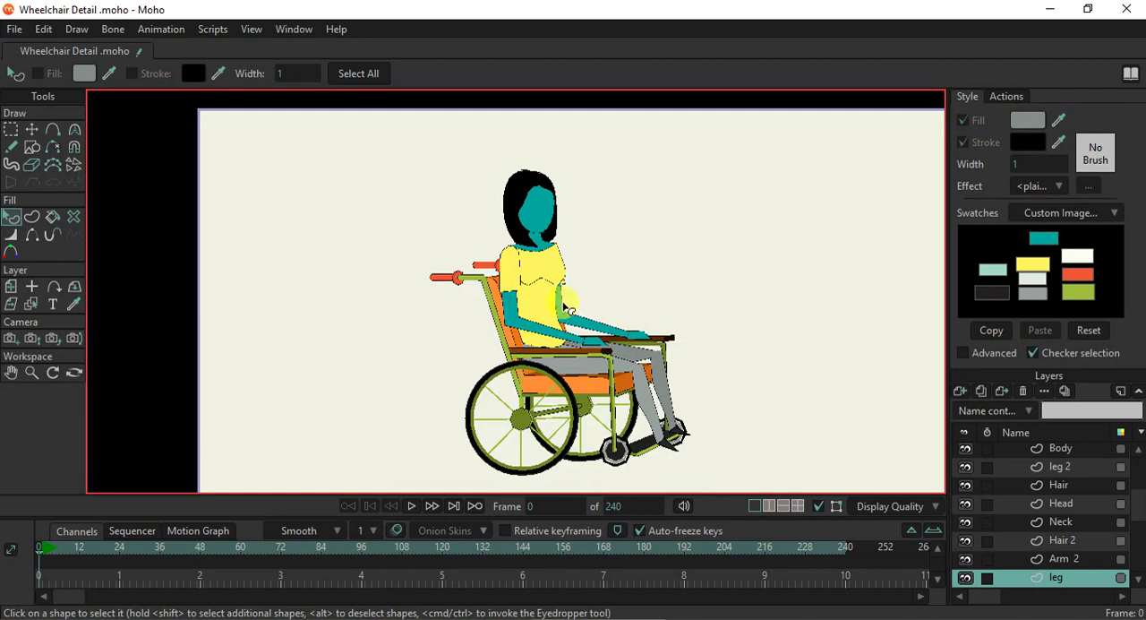
key(ctrl+r)
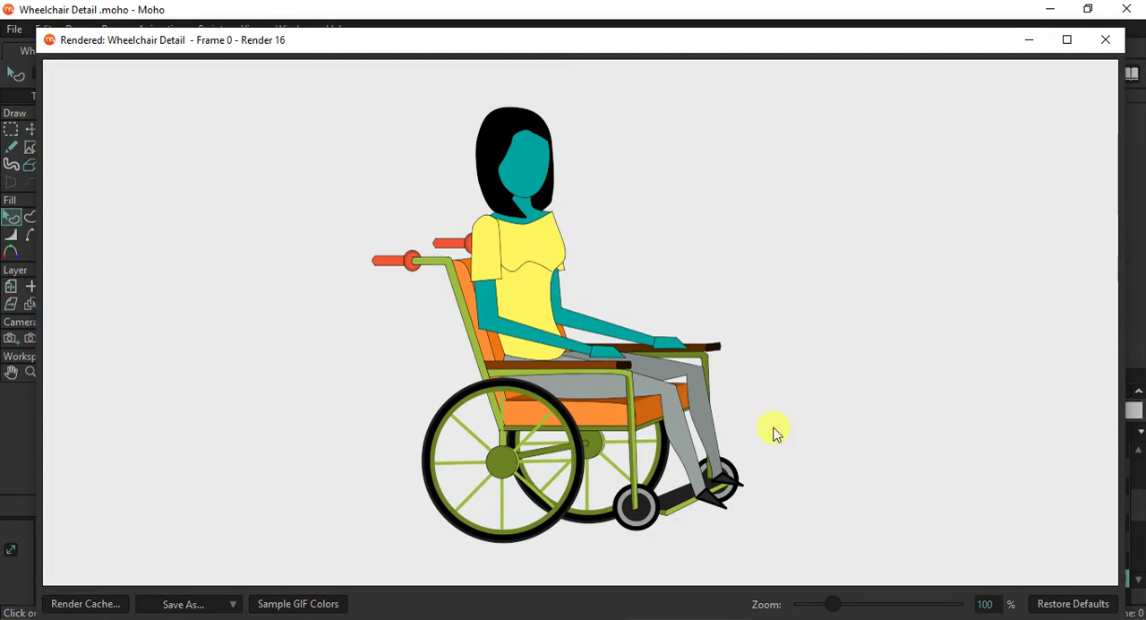
click(1108, 41)
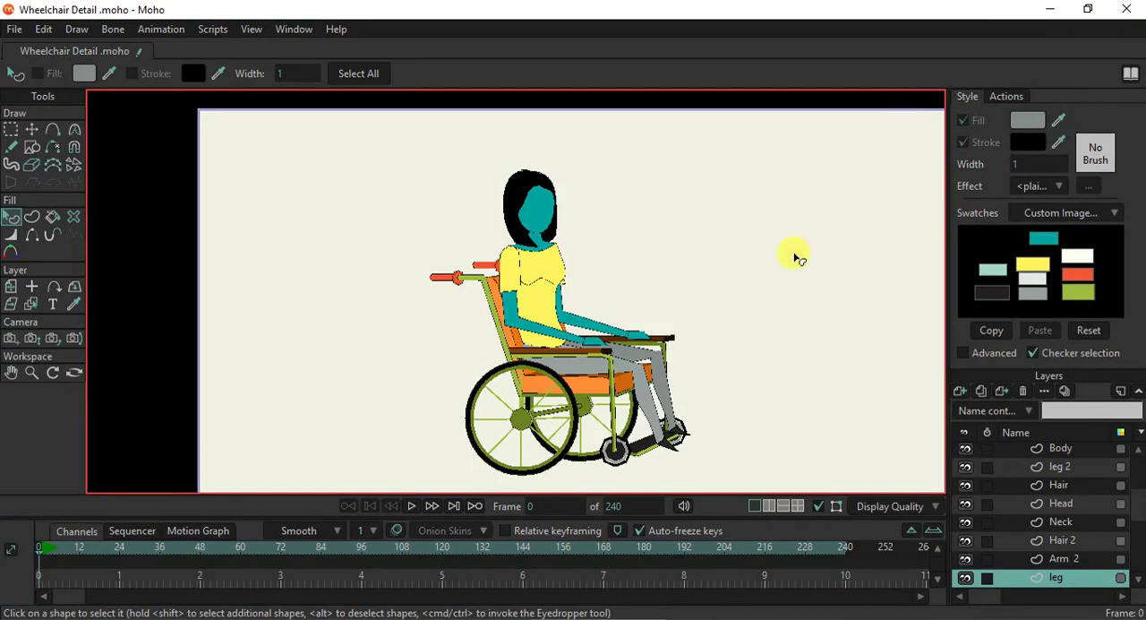
- Add a group layer that contains the Body layer
scroll(733, 352, up, 3)
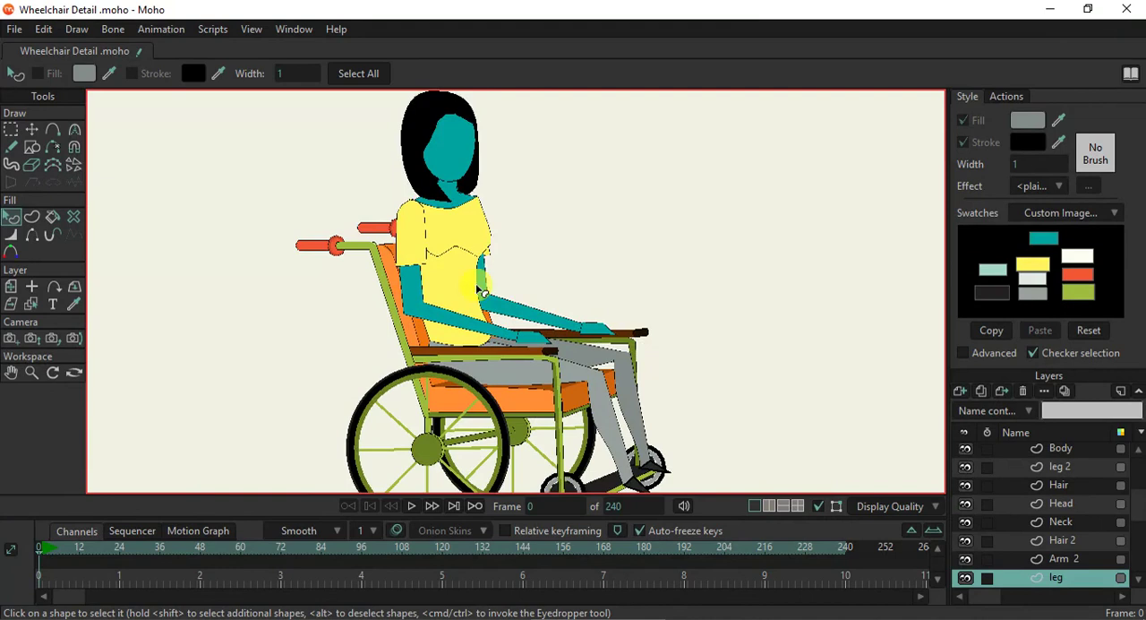
scroll(640, 421, up, 1)
drag(562, 410, 564, 374)
drag(474, 330, 489, 406)
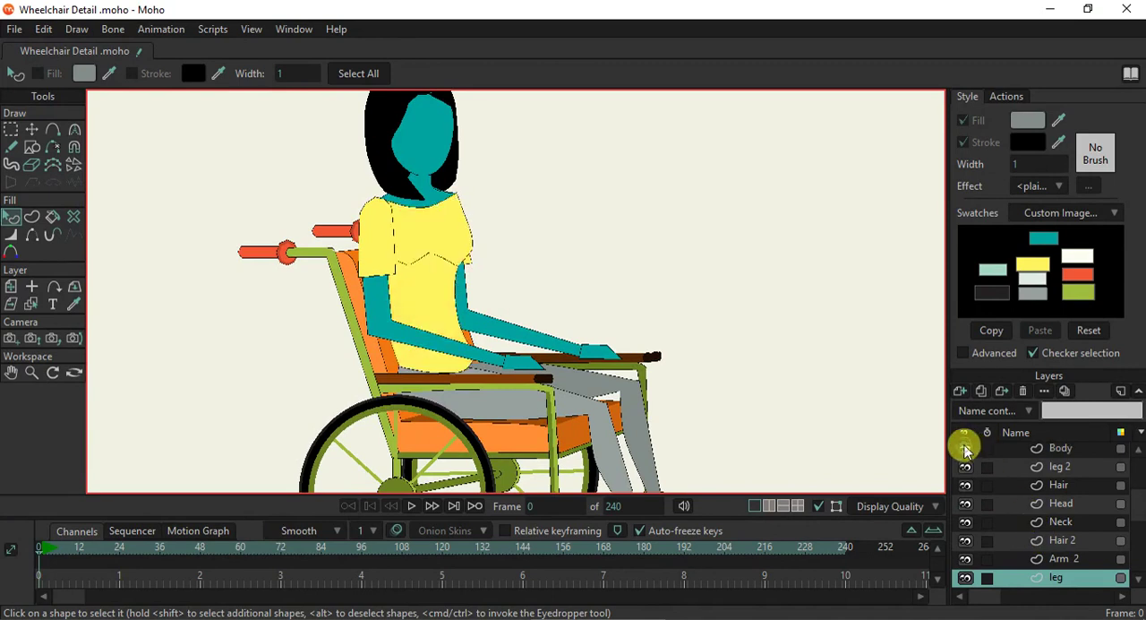
click(1050, 449)
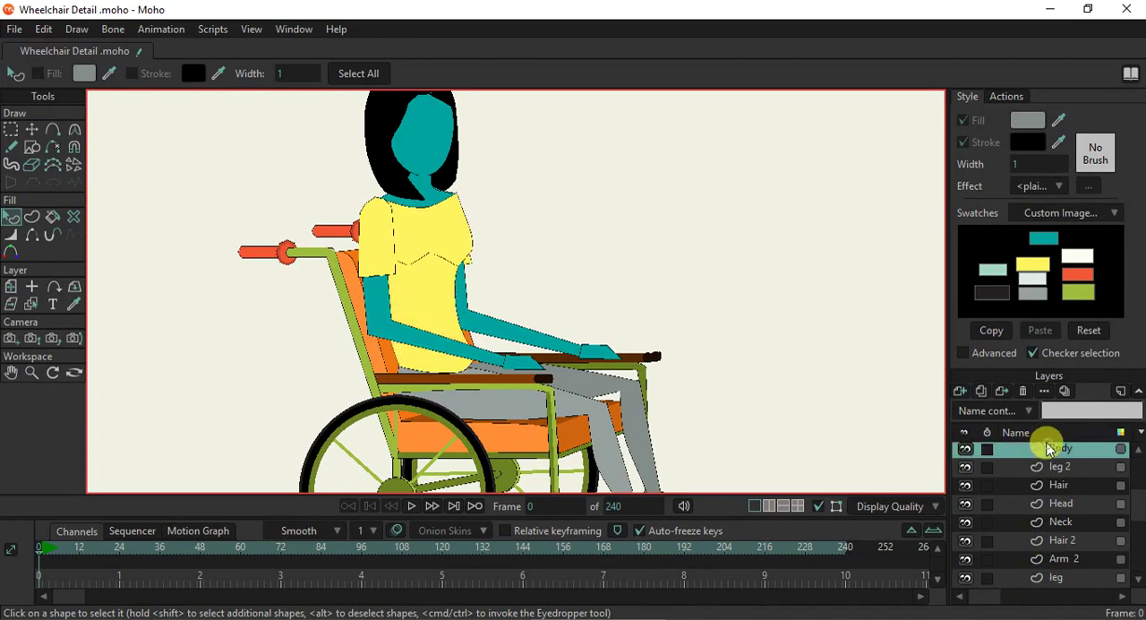
click(963, 390)
click(988, 469)
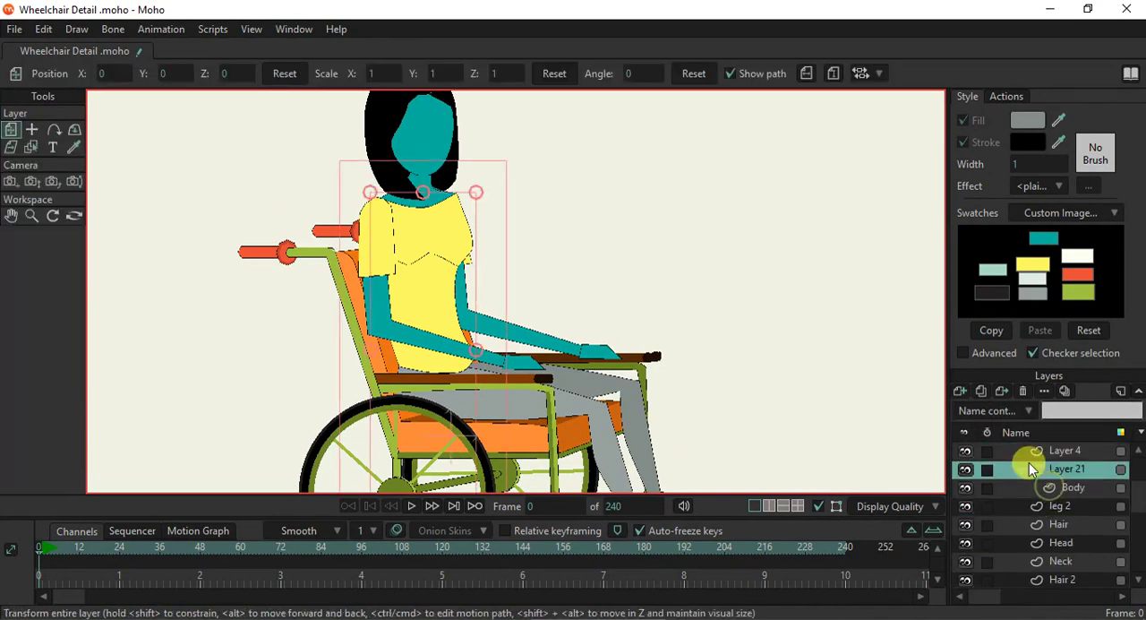
- Add a new vector layer above Body inside the group and select the group layer
click(1053, 489)
click(964, 395)
click(971, 403)
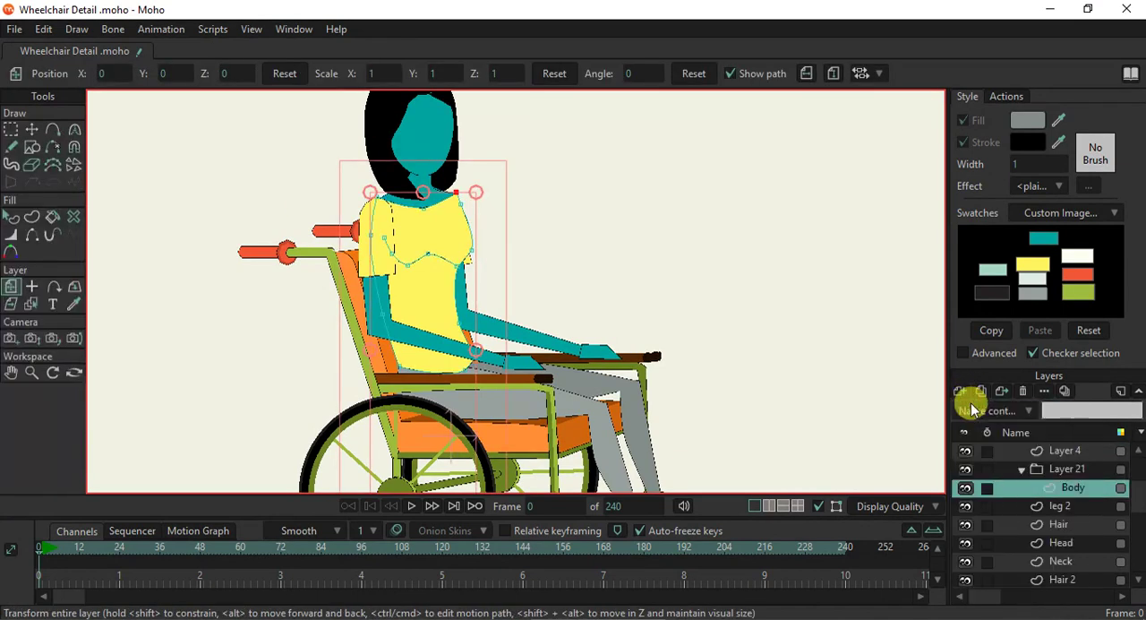
click(1062, 471)
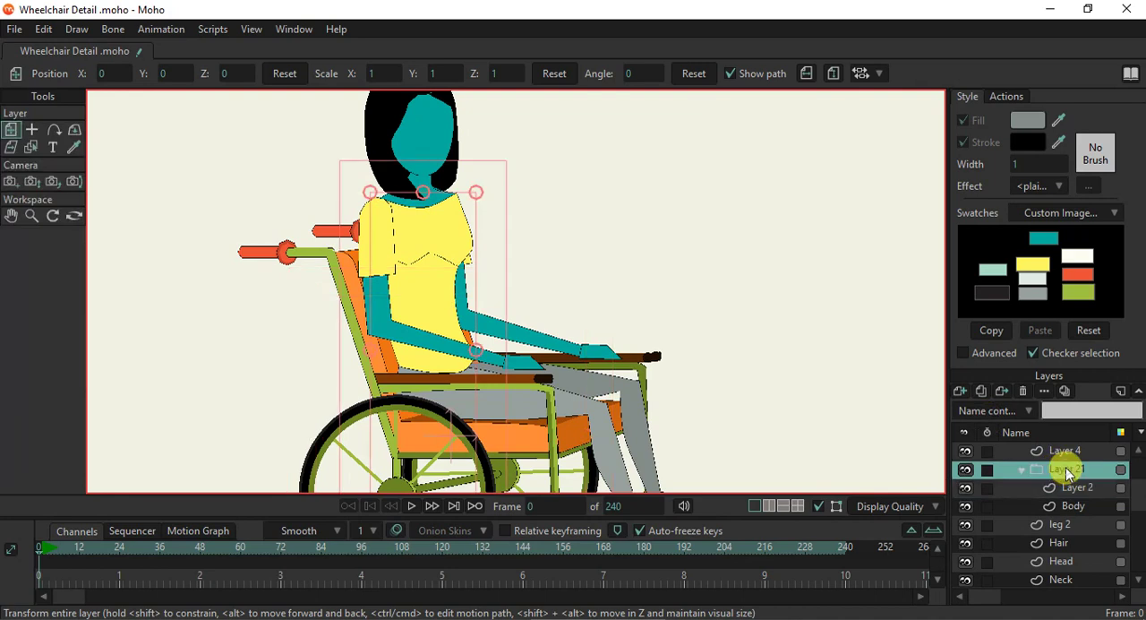
- Rename the new group layer to Body and select Layer 2 inside it
double_click(1066, 471)
text(R)
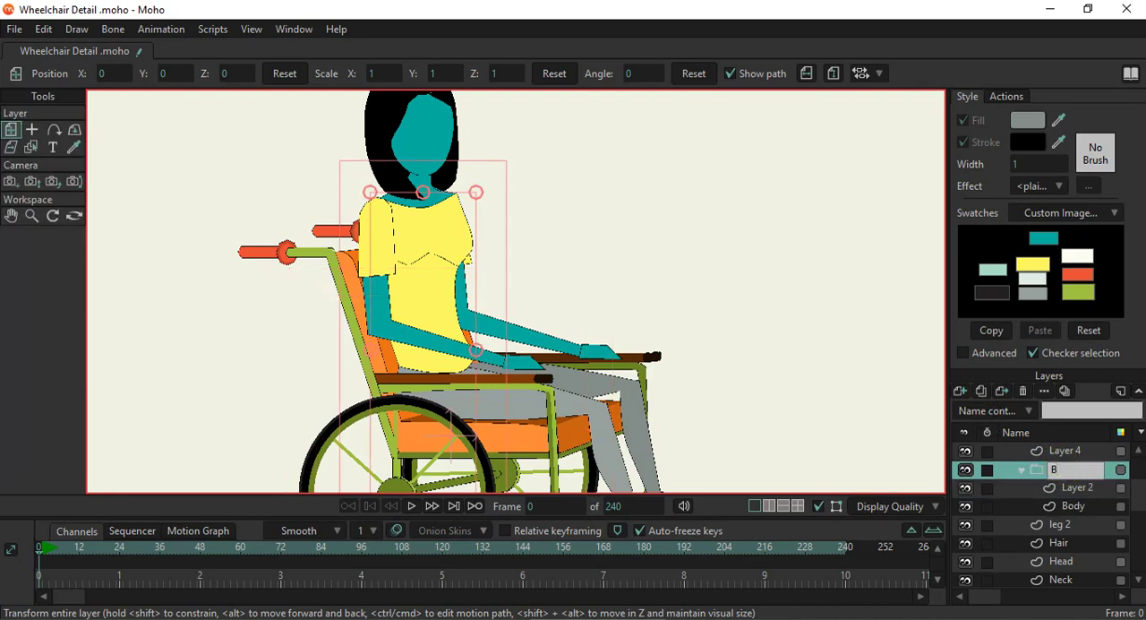
key(Return)
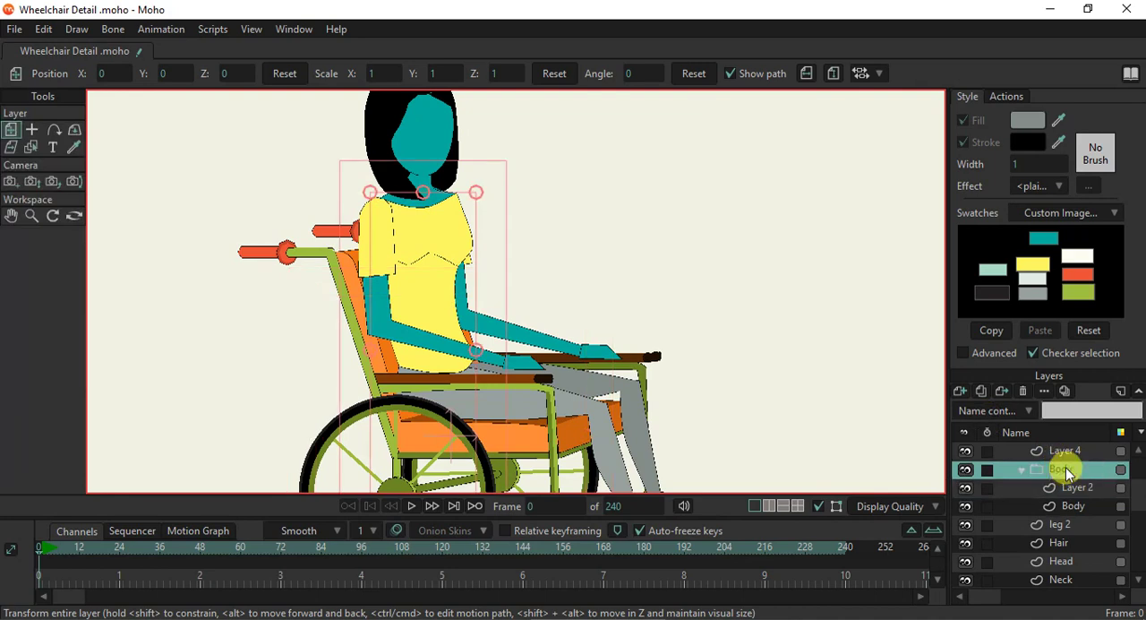
click(1071, 491)
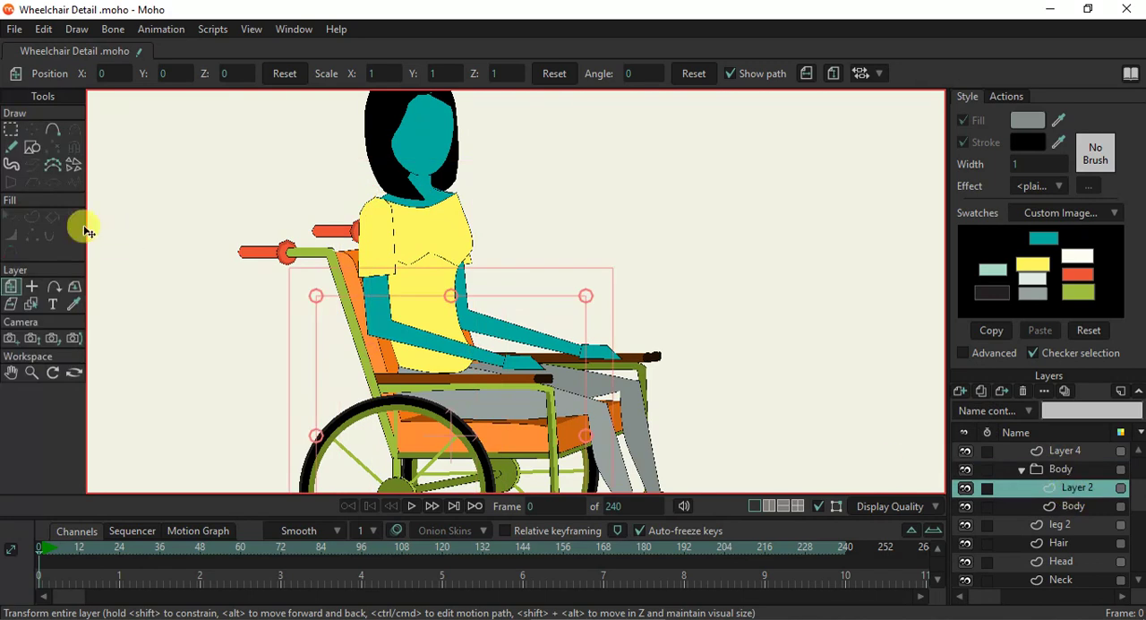
- Draw a small black-filled oval dot on the front of the yellow shirt below the bust line
click(31, 147)
click(202, 73)
drag(1030, 141, 1030, 120)
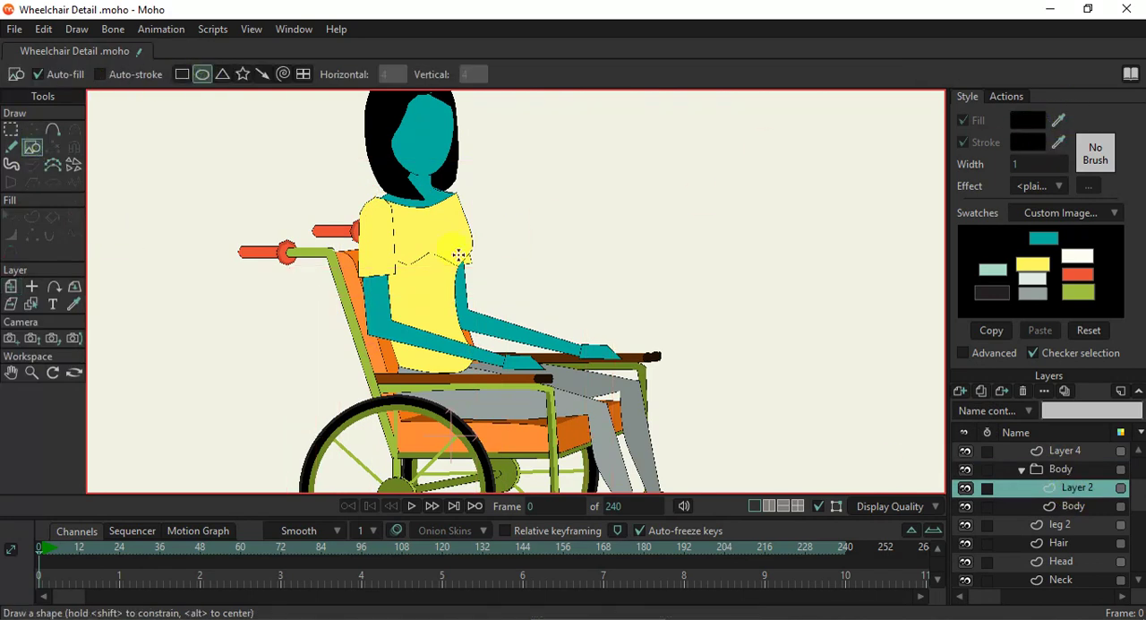
scroll(419, 275, up, 1)
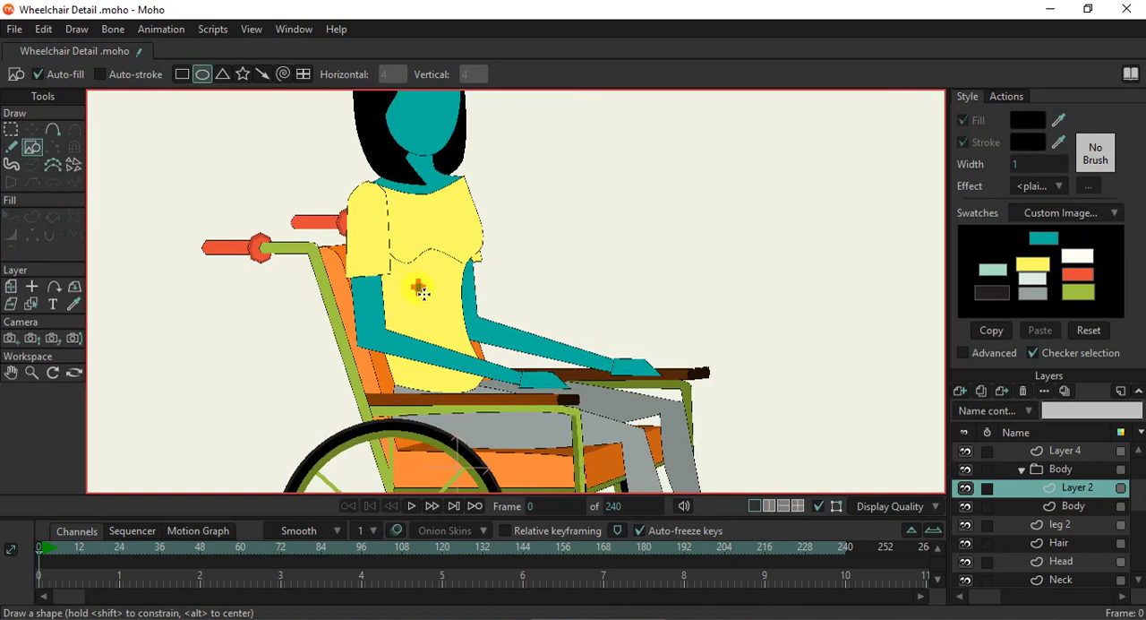
drag(421, 286, 439, 307)
- Scatter copies of the black dot over the chest and belly of the shirt to make six dots
click(32, 129)
scroll(394, 273, up, 2)
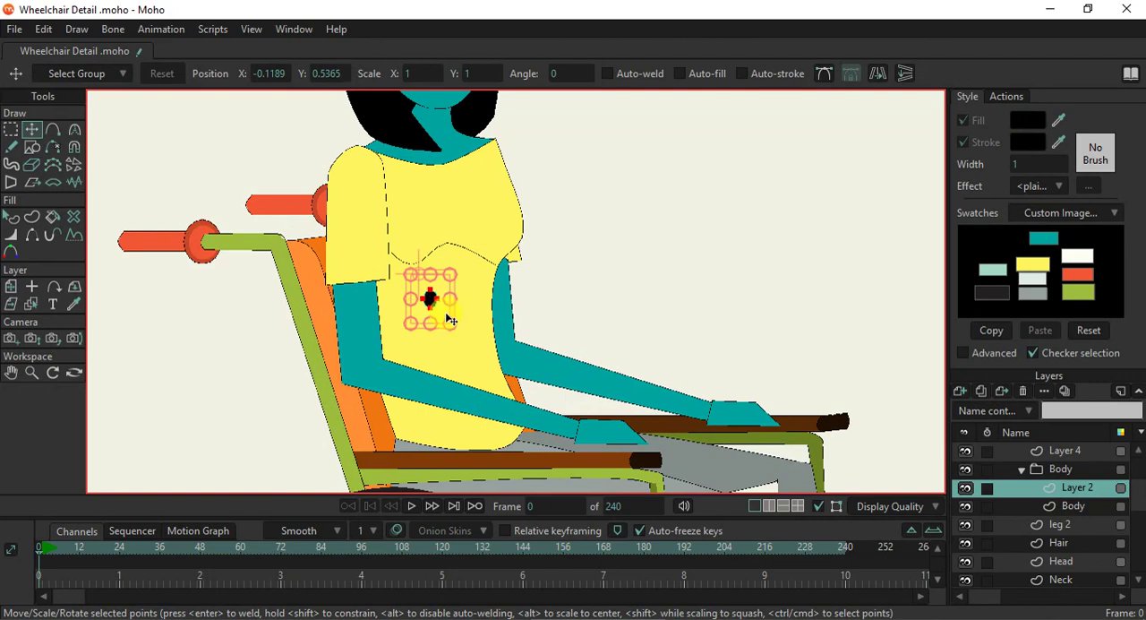
drag(441, 315, 482, 354)
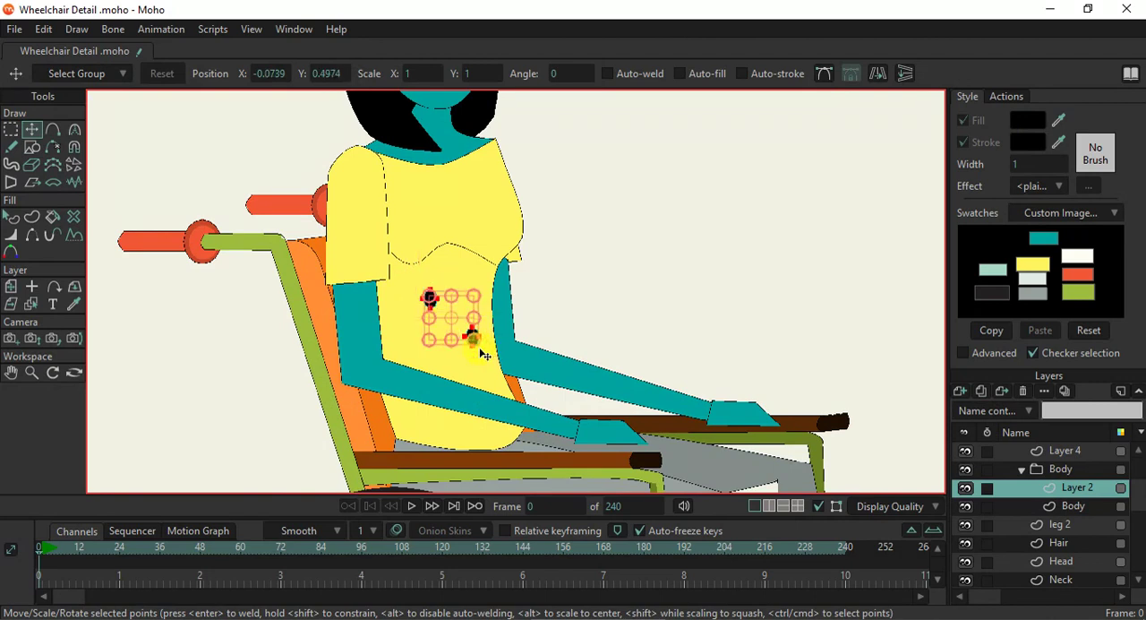
drag(459, 323, 415, 212)
scroll(430, 251, up, 3)
drag(399, 255, 510, 215)
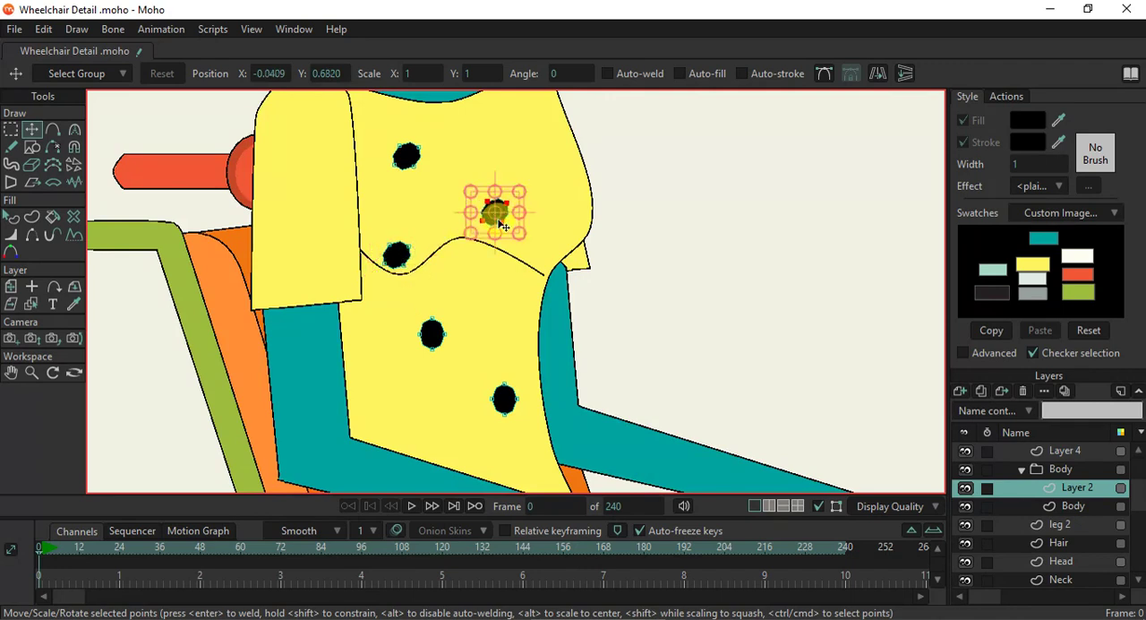
drag(509, 226, 513, 292)
- Duplicate all six dots together and shift the copies up towards the front edge of the shirt
key(ctrl+a)
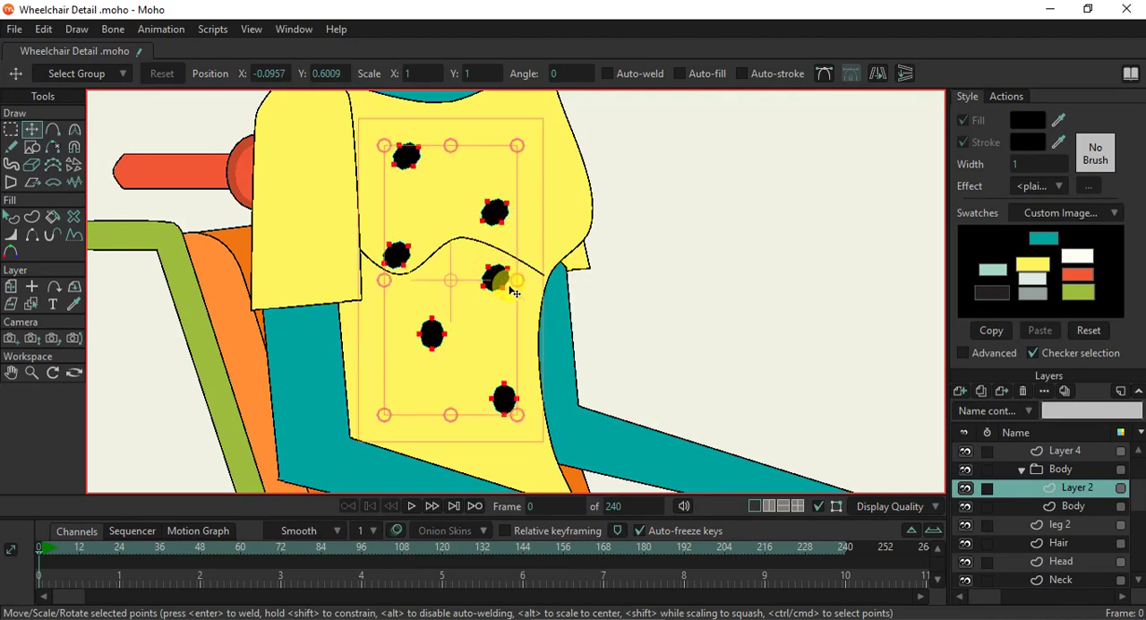
drag(493, 323, 629, 251)
scroll(578, 303, up, 1)
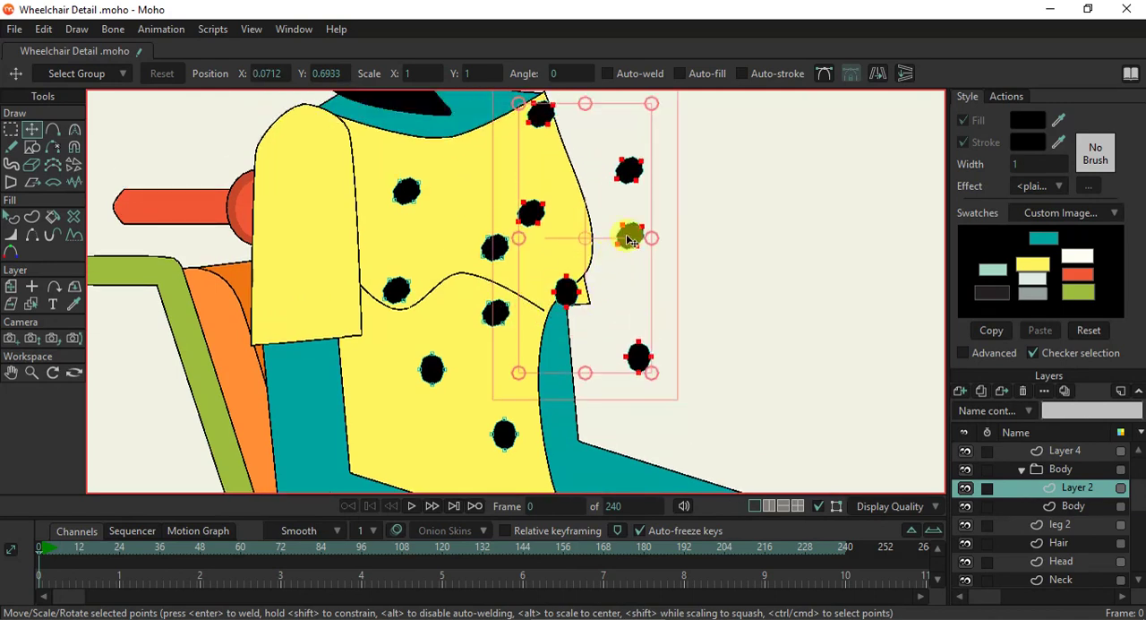
- Move the three dots lying outside the shirt onto the belly and space them apart individually
click(631, 237)
shift+click(628, 170)
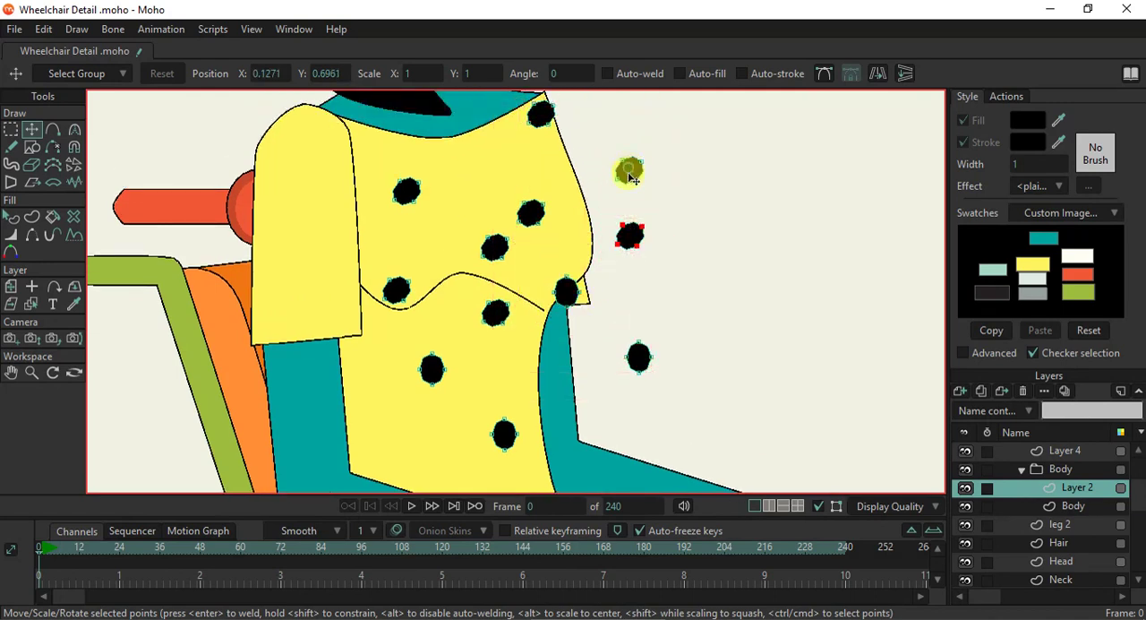
shift+click(639, 356)
drag(636, 306, 372, 433)
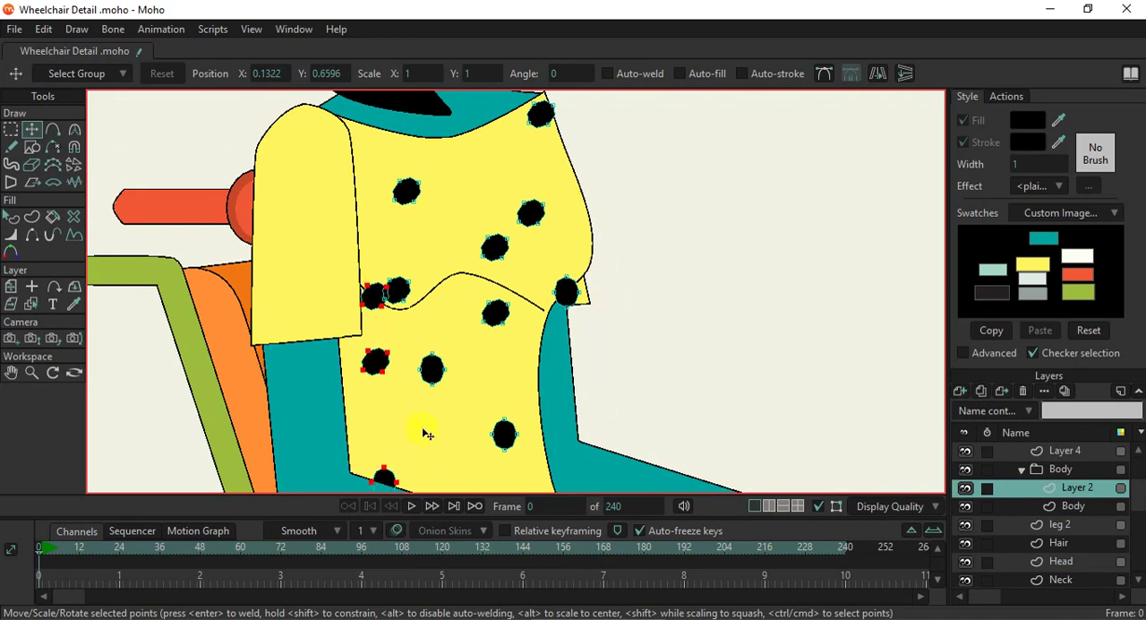
drag(437, 405, 440, 385)
drag(416, 422, 424, 451)
click(406, 418)
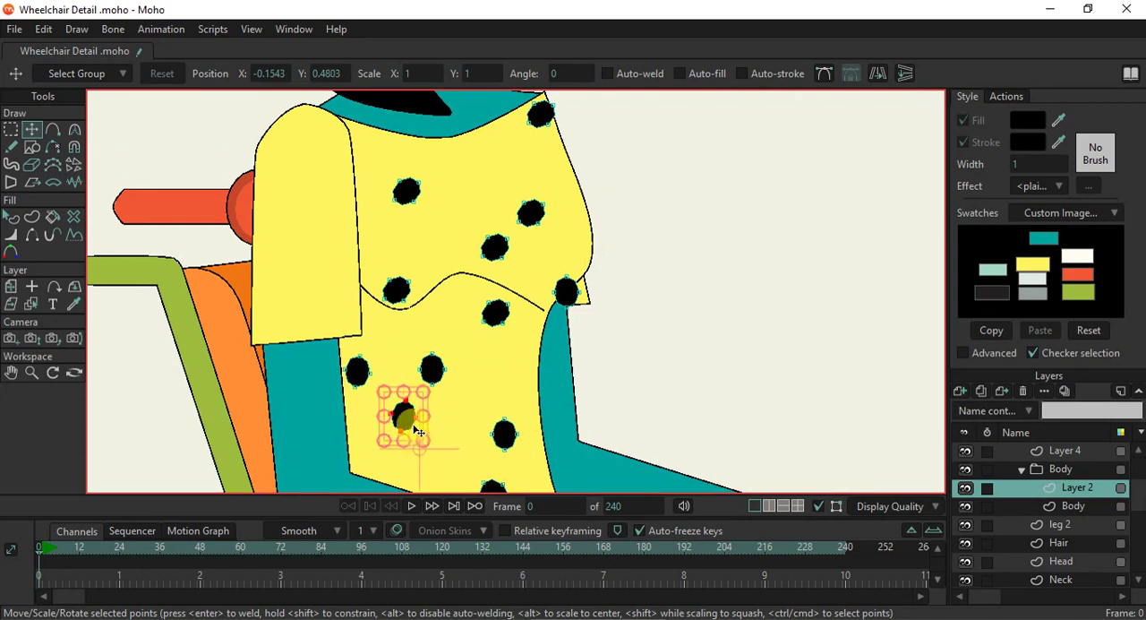
key(ctrl+z)
click(403, 417)
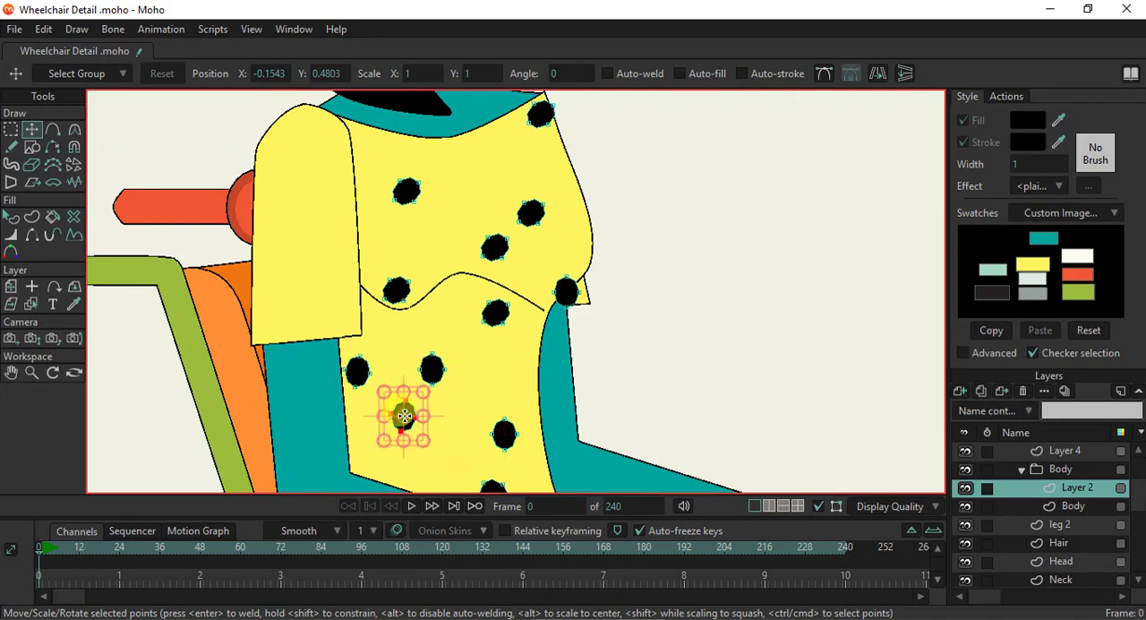
drag(412, 410, 423, 431)
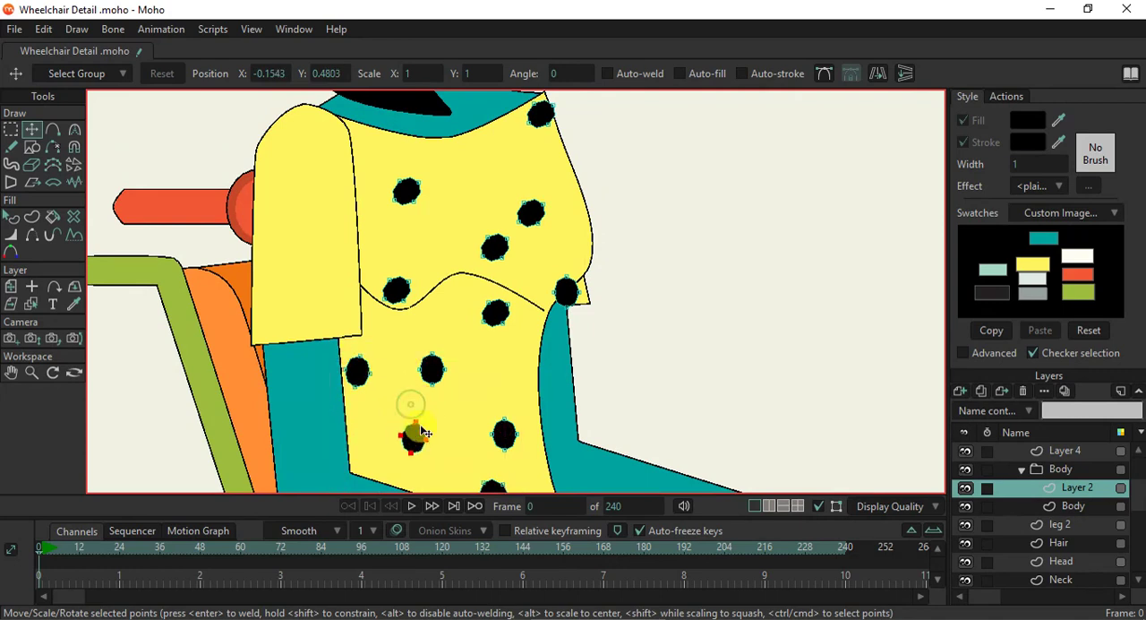
- Shift the dot beside the far sleeve onto the waist edge and copy a chest dot to the front of the bust
click(564, 295)
drag(573, 292, 540, 334)
click(534, 217)
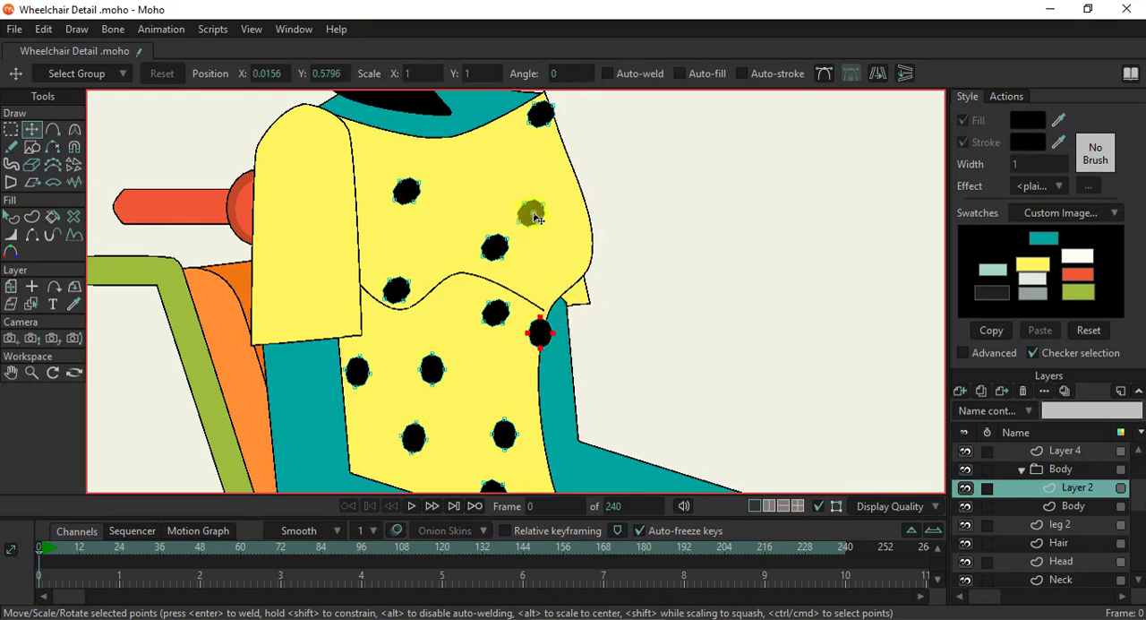
drag(534, 218, 565, 230)
- Fill the shirt's lower part with more dot copies, around the near forearm and along the hem
scroll(560, 235, down, 3)
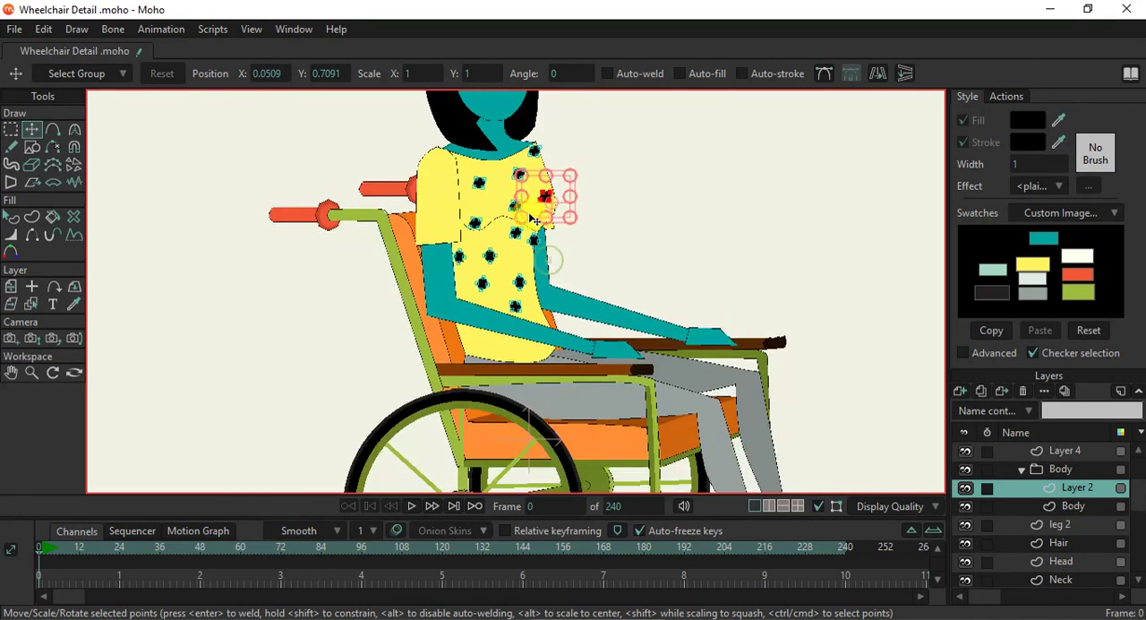
scroll(530, 218, up, 1)
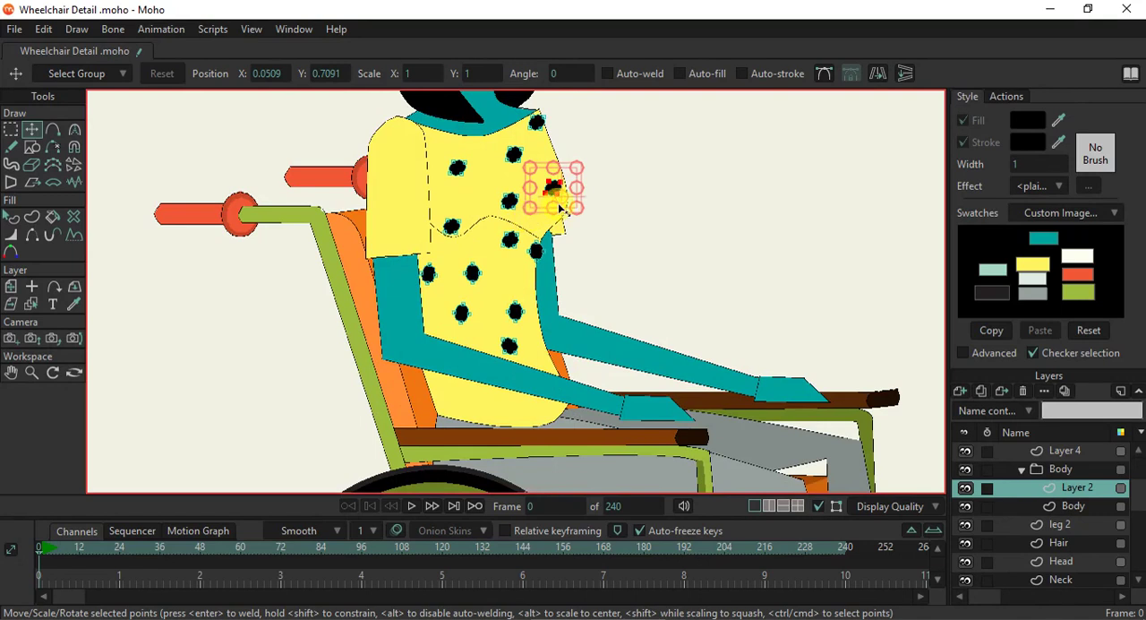
drag(570, 186, 463, 387)
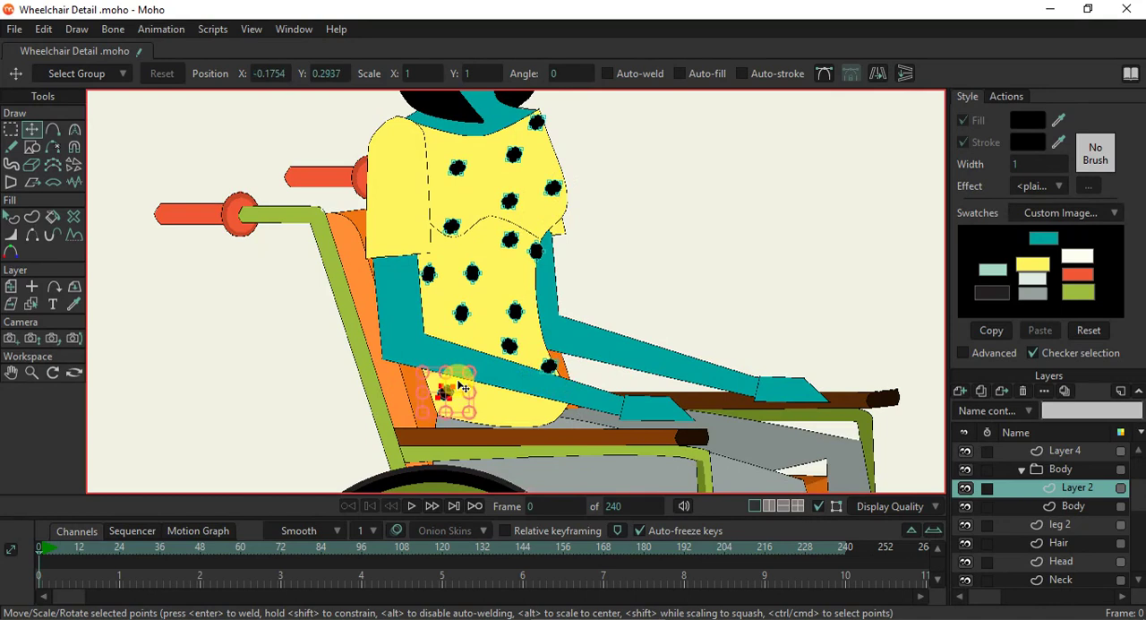
drag(460, 406, 445, 338)
scroll(521, 252, down, 2)
scroll(540, 179, up, 4)
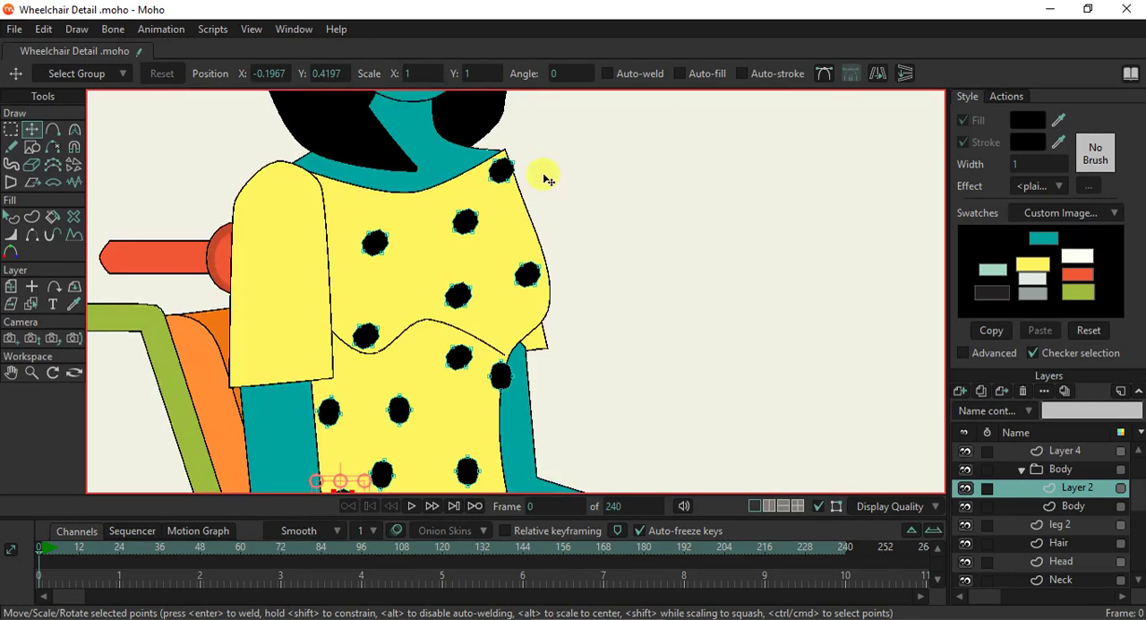
scroll(538, 190, down, 2)
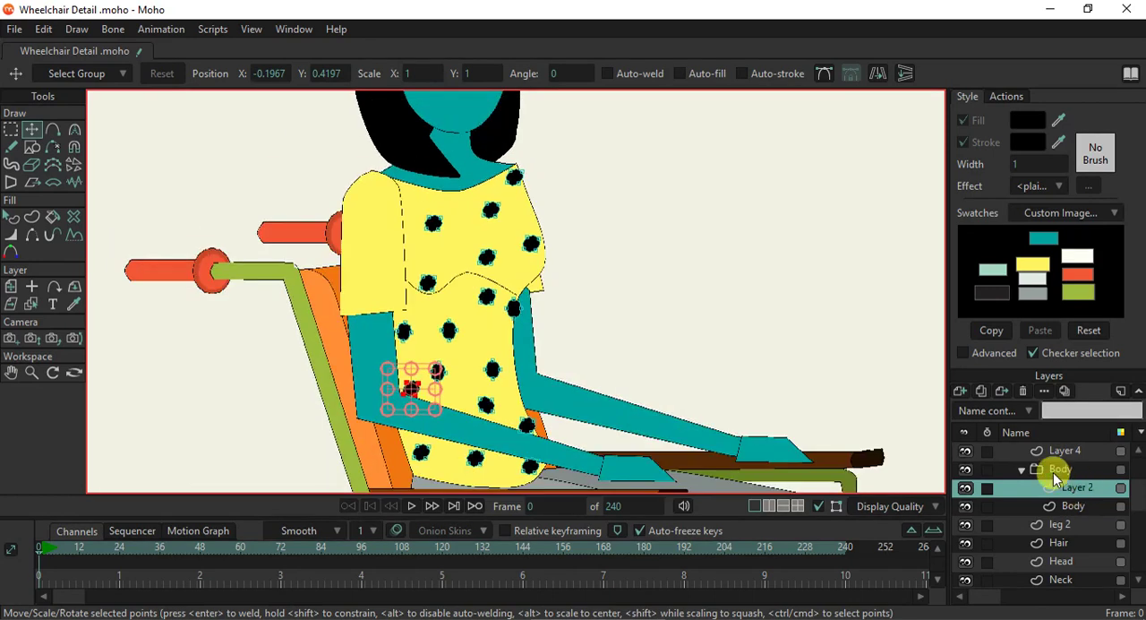
- Set the Body group's masking to Hide all
double_click(1055, 477)
click(540, 41)
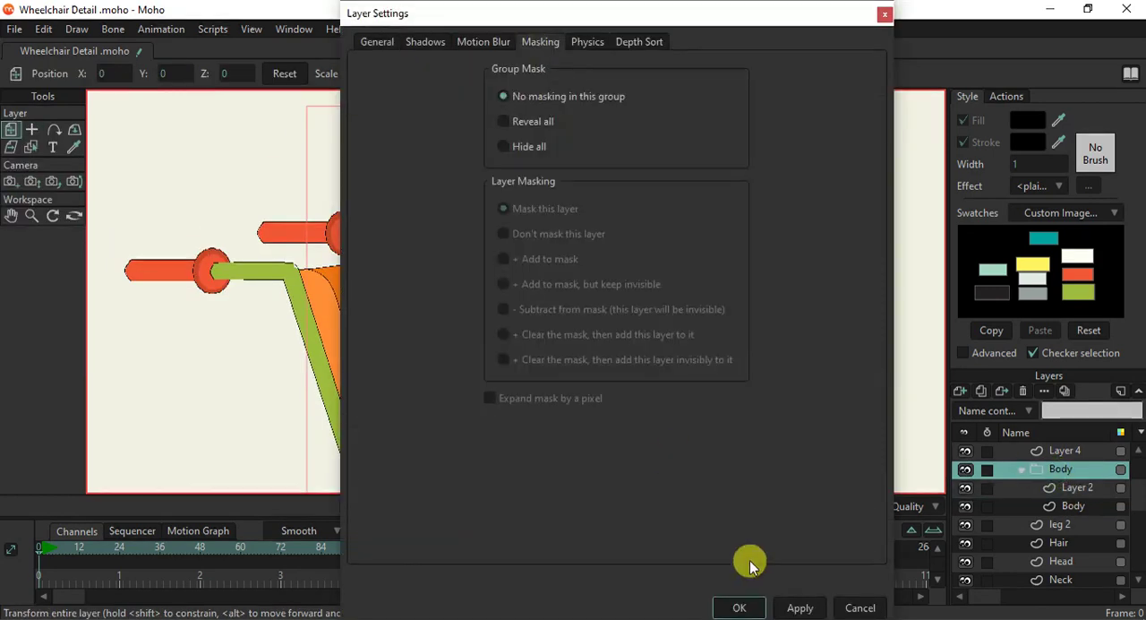
click(506, 146)
click(743, 607)
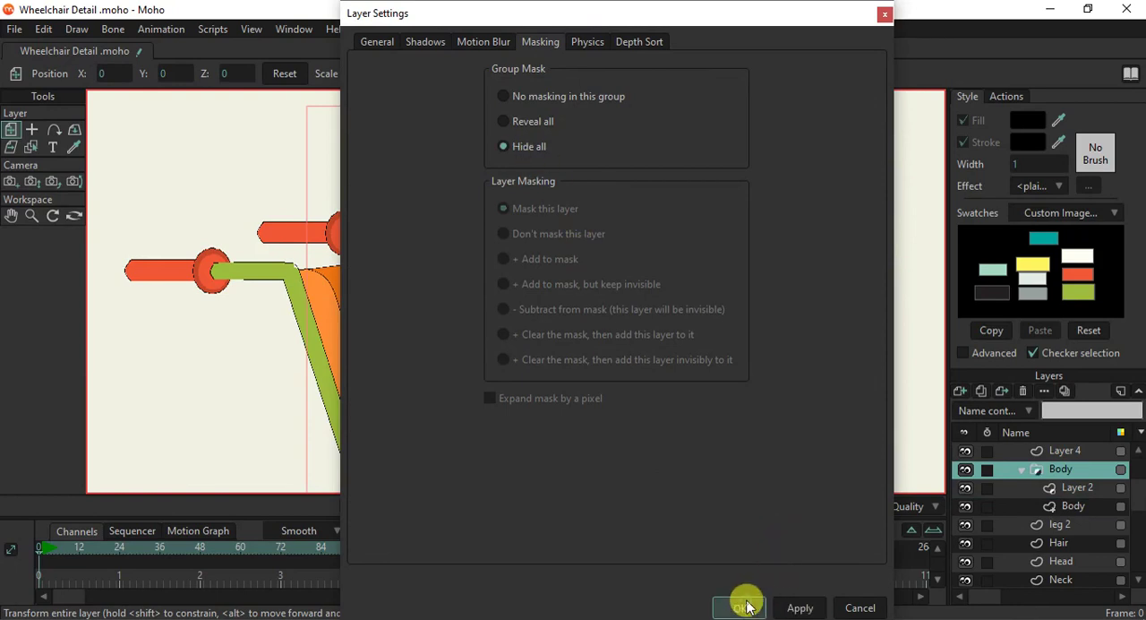
- Turn on Exclude strokes in the masking settings of the Body vector layer
scroll(596, 379, down, 5)
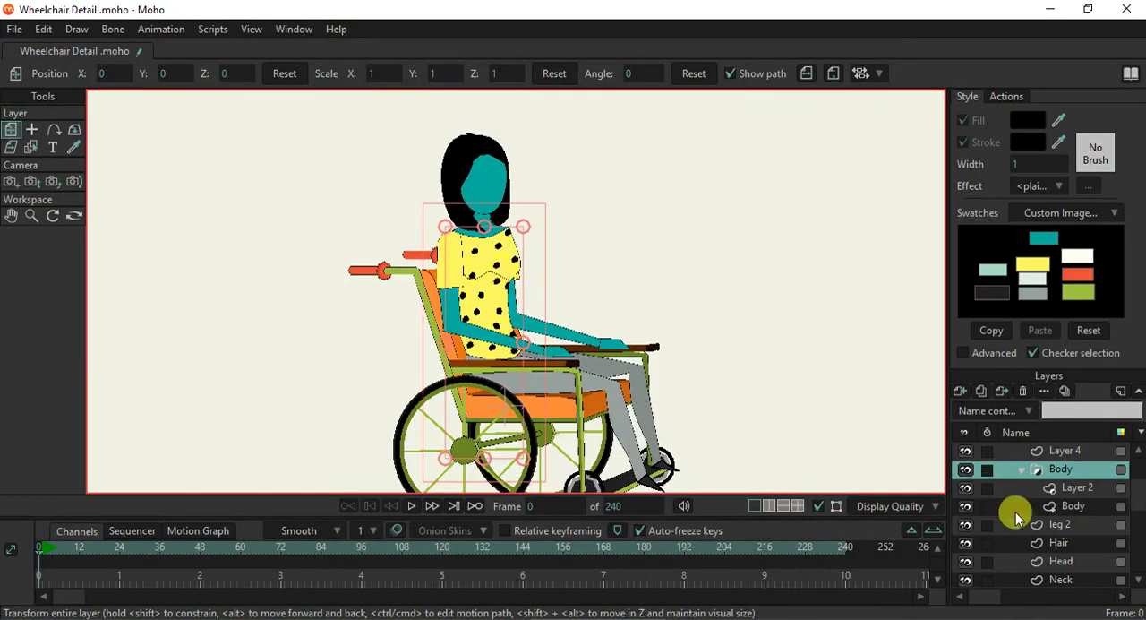
double_click(1073, 507)
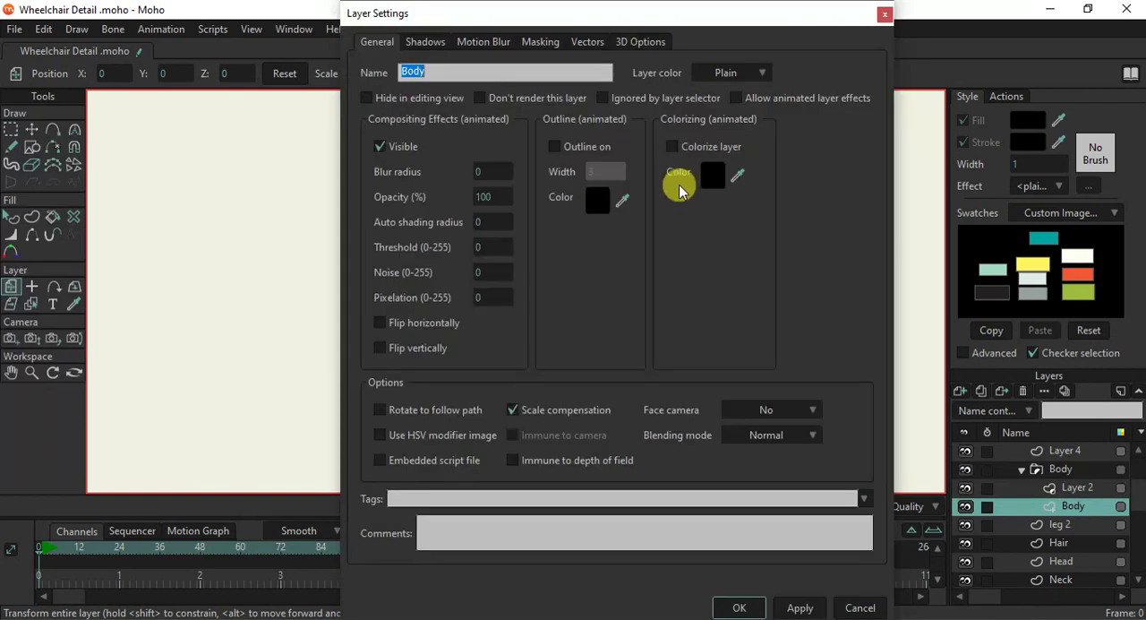
click(537, 43)
click(529, 311)
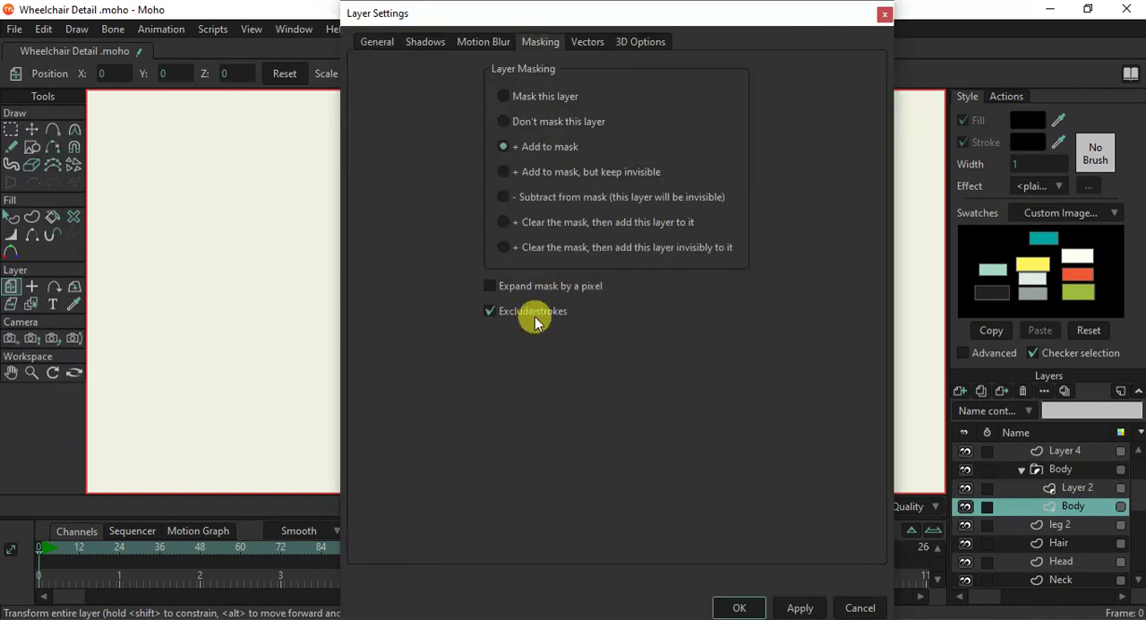
click(802, 608)
click(740, 608)
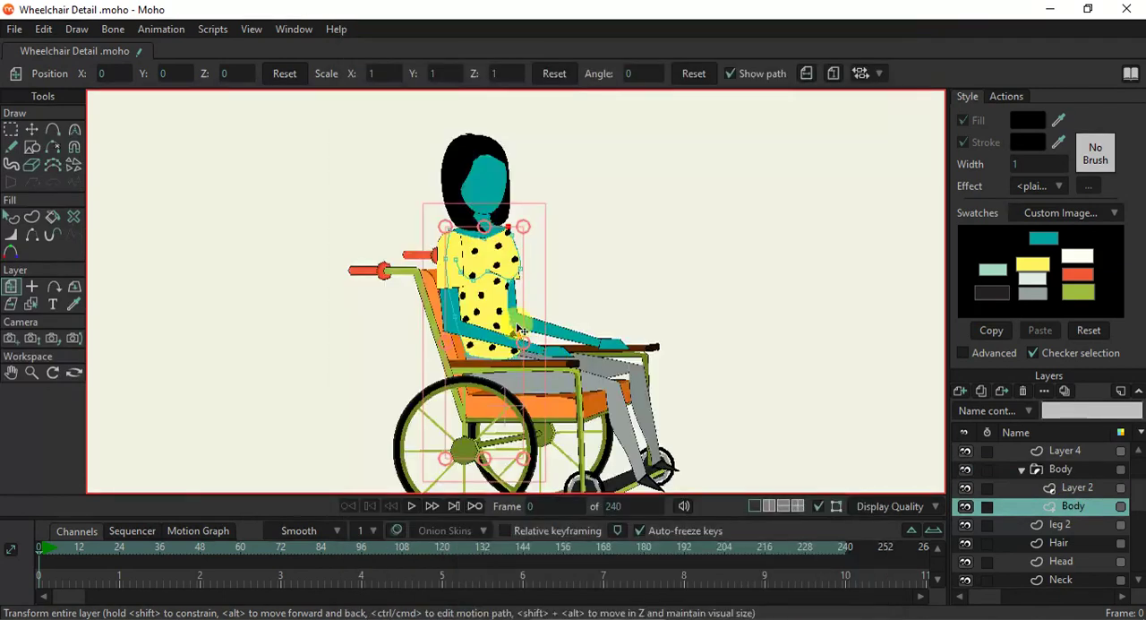
- Examine how the dots are clipped along the shirt's edges and select the dot layer
scroll(504, 348, up, 6)
scroll(505, 348, down, 6)
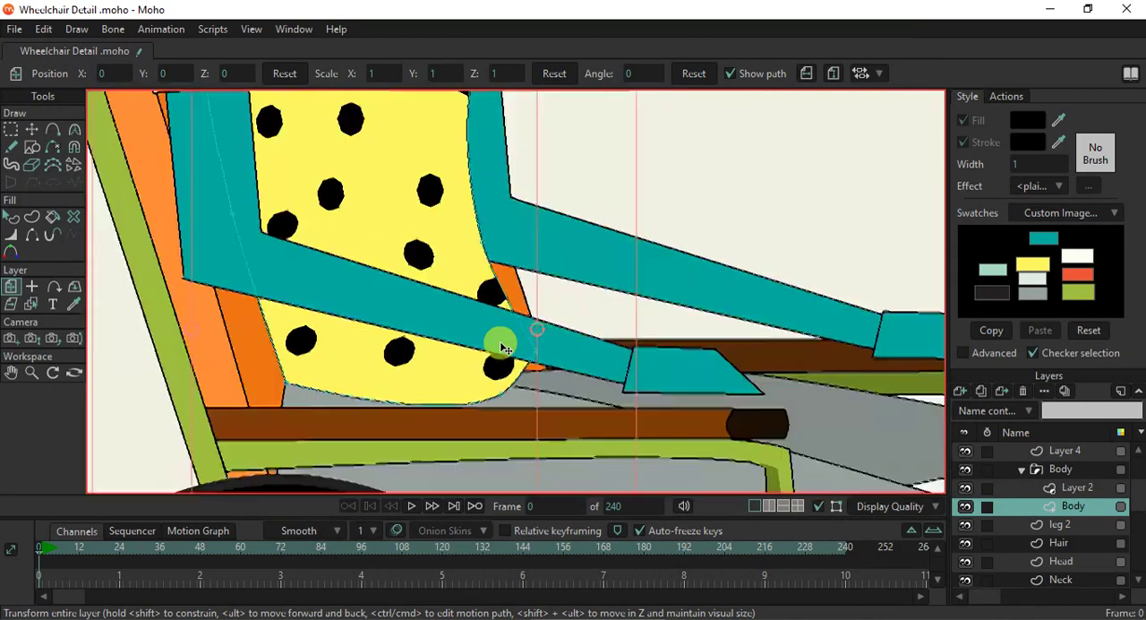
scroll(445, 293, down, 4)
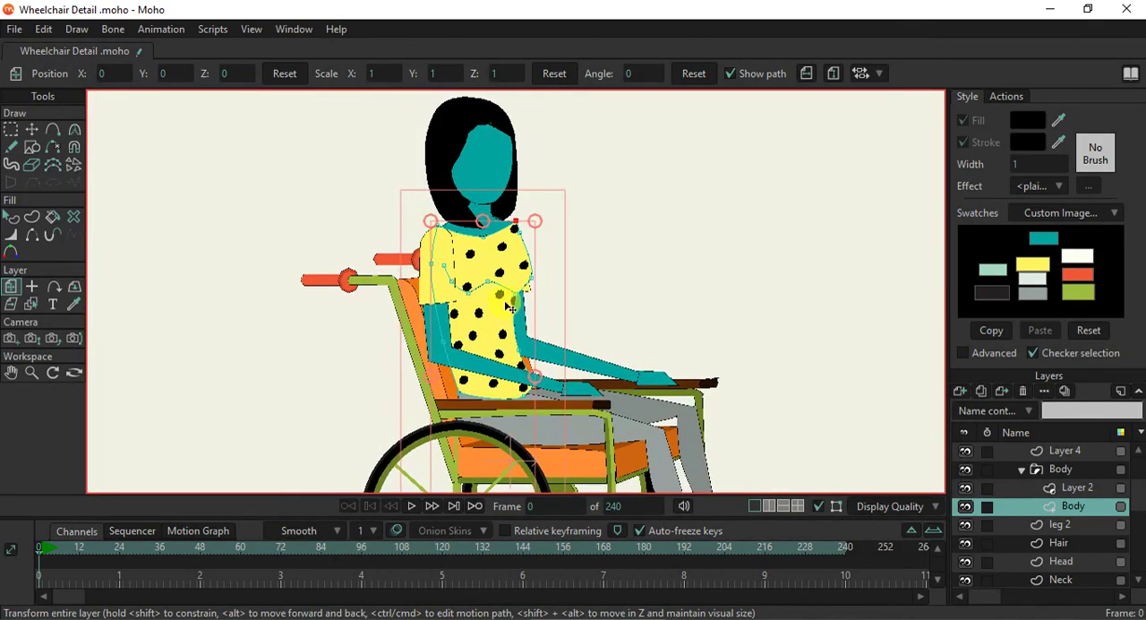
click(1065, 486)
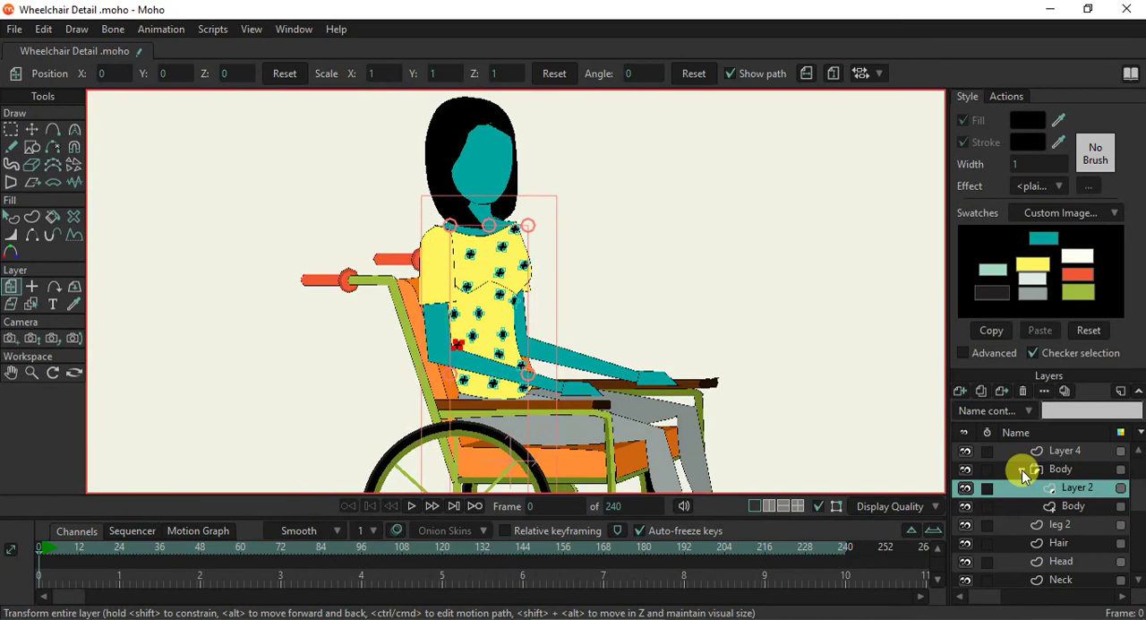
scroll(493, 298, up, 2)
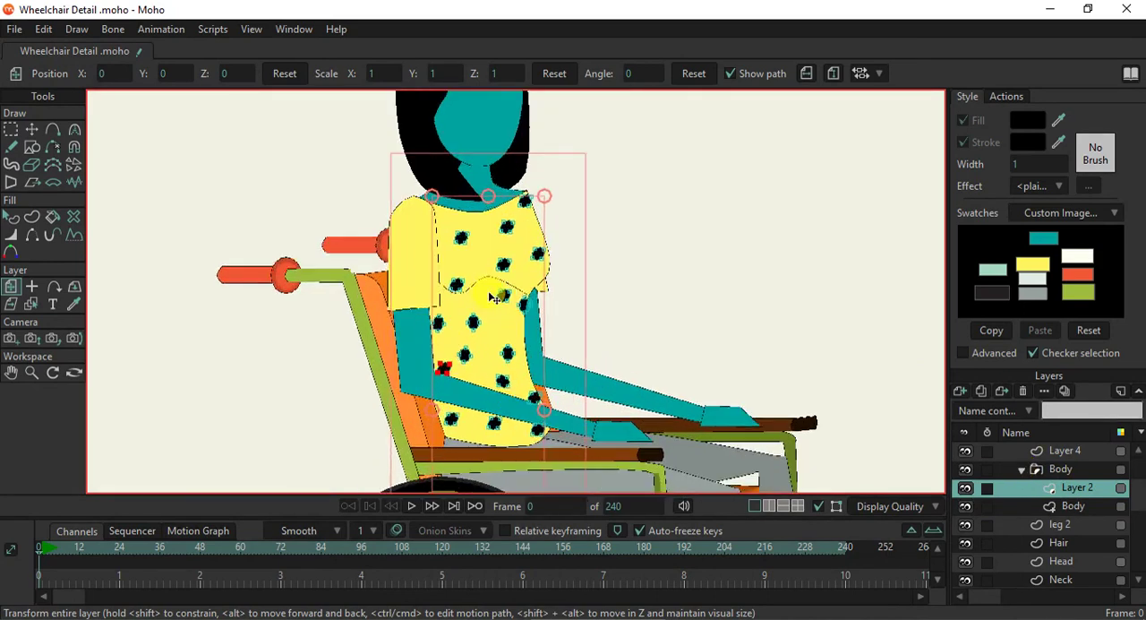
scroll(494, 298, down, 2)
scroll(495, 301, up, 2)
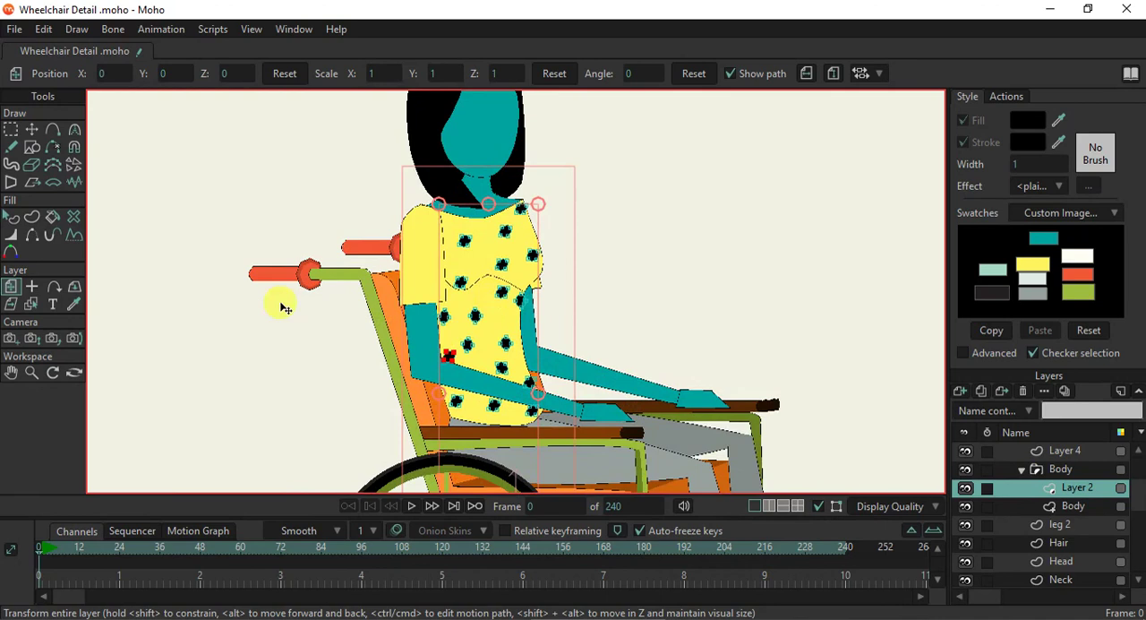
- Select the near sleeve shape on the Arm layer and fill it with the off-white swatch colour
click(31, 303)
click(433, 294)
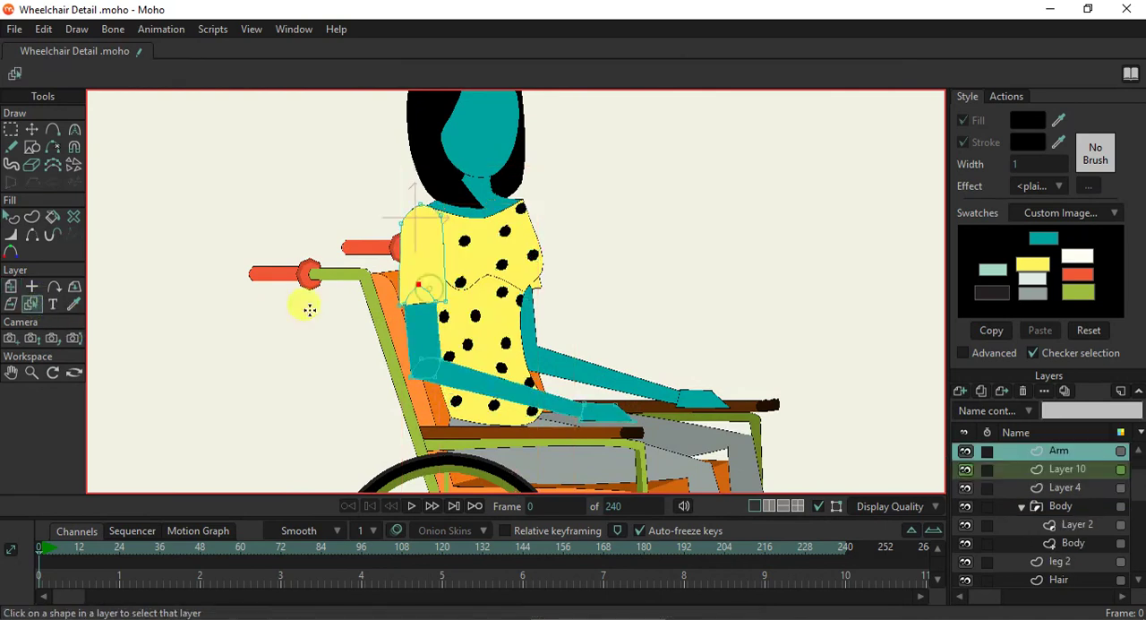
click(11, 217)
click(475, 278)
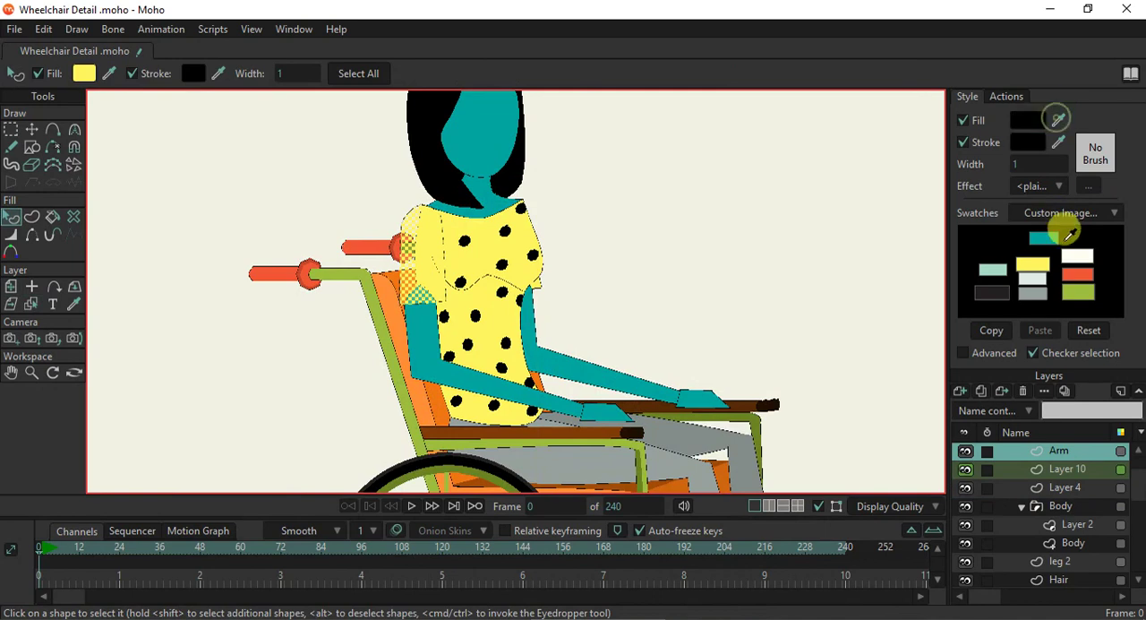
click(1072, 256)
click(678, 260)
scroll(661, 258, down, 5)
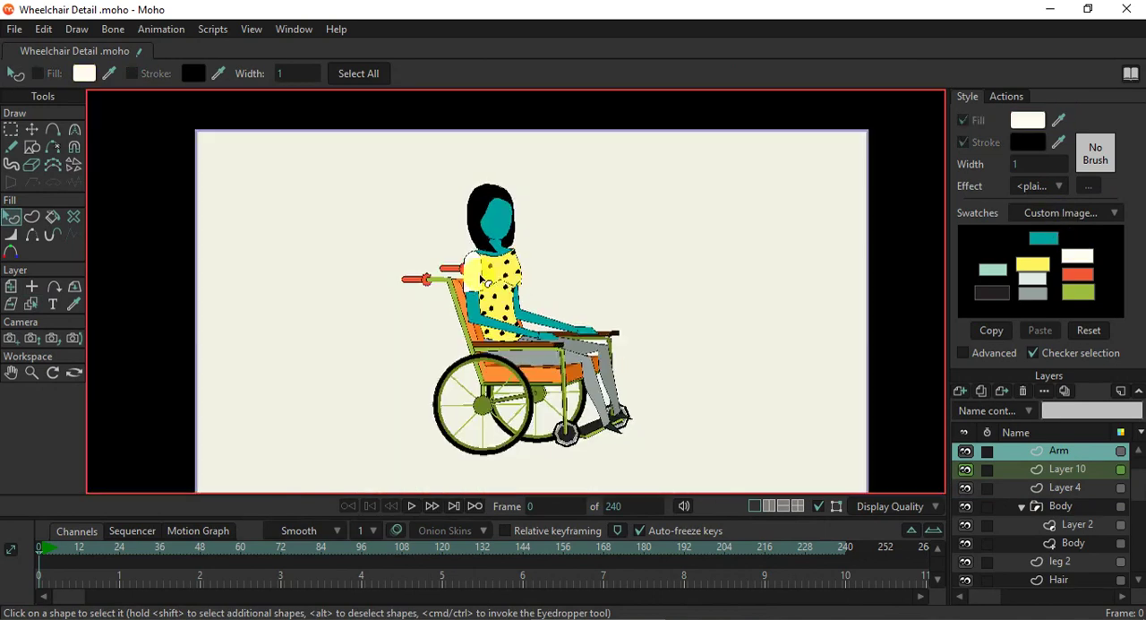
- Select the near sleeve shape on the Arm layer and fill it black
scroll(480, 275, up, 5)
click(480, 279)
click(1040, 121)
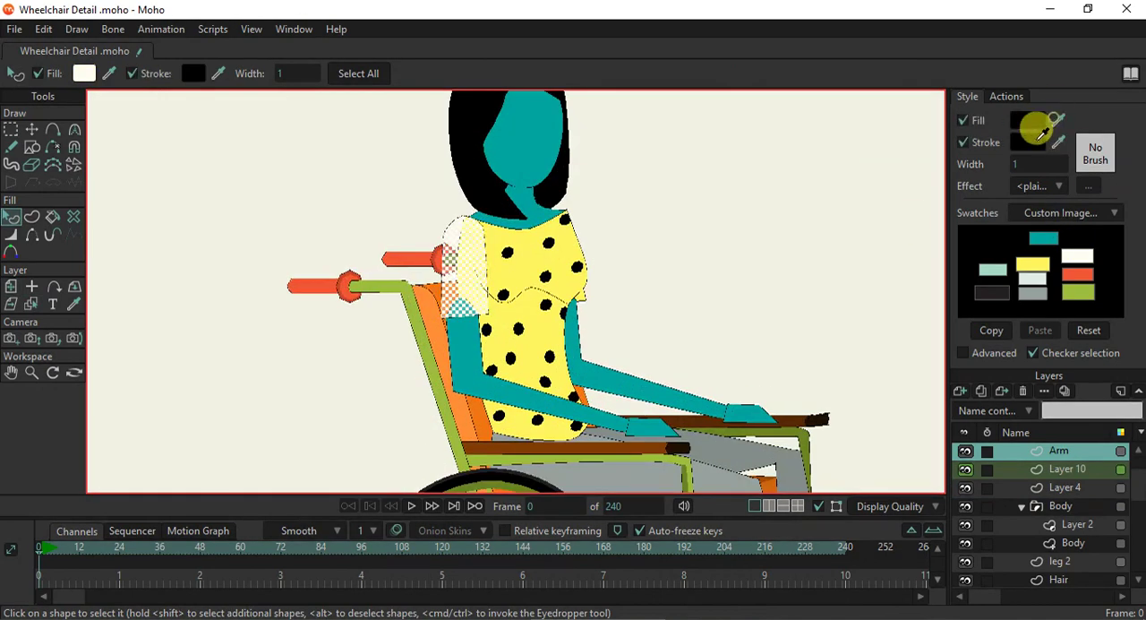
click(881, 211)
scroll(607, 298, down, 3)
scroll(600, 286, up, 5)
- Select the far sleeve shape on the Arm 2 layer and fill it black
click(31, 303)
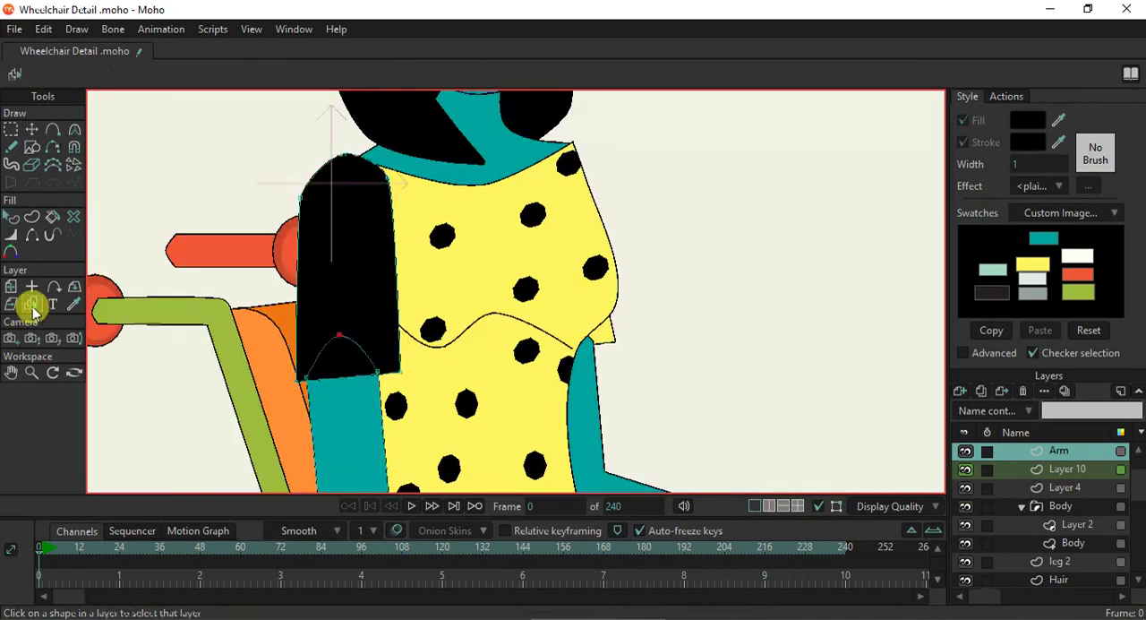
click(609, 339)
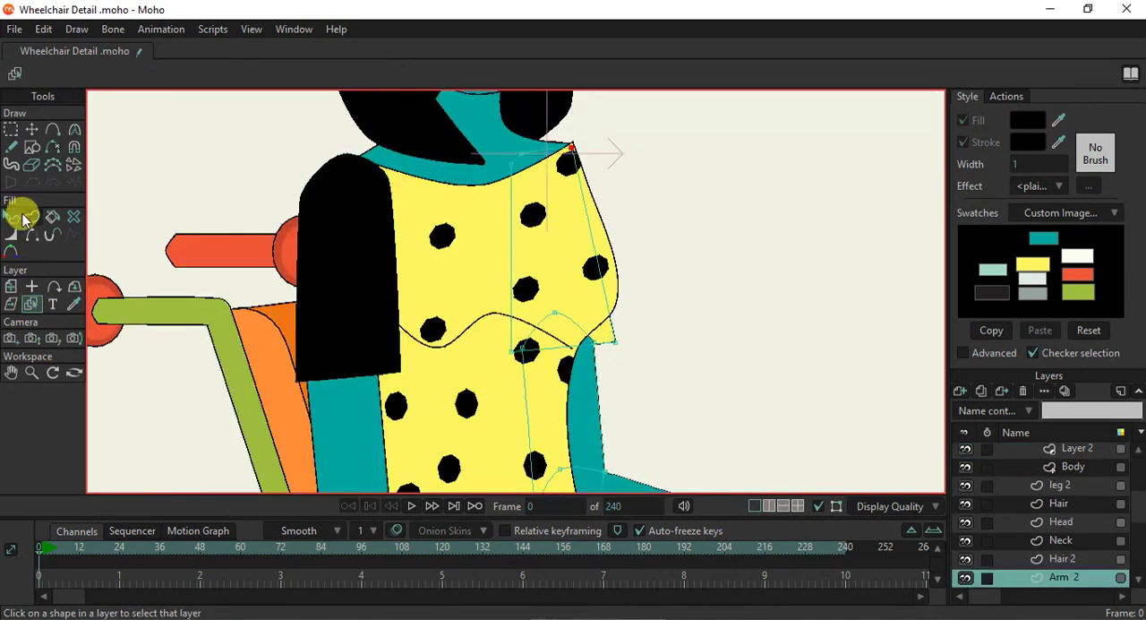
click(13, 222)
click(616, 334)
click(1035, 127)
click(786, 270)
scroll(678, 334, down, 5)
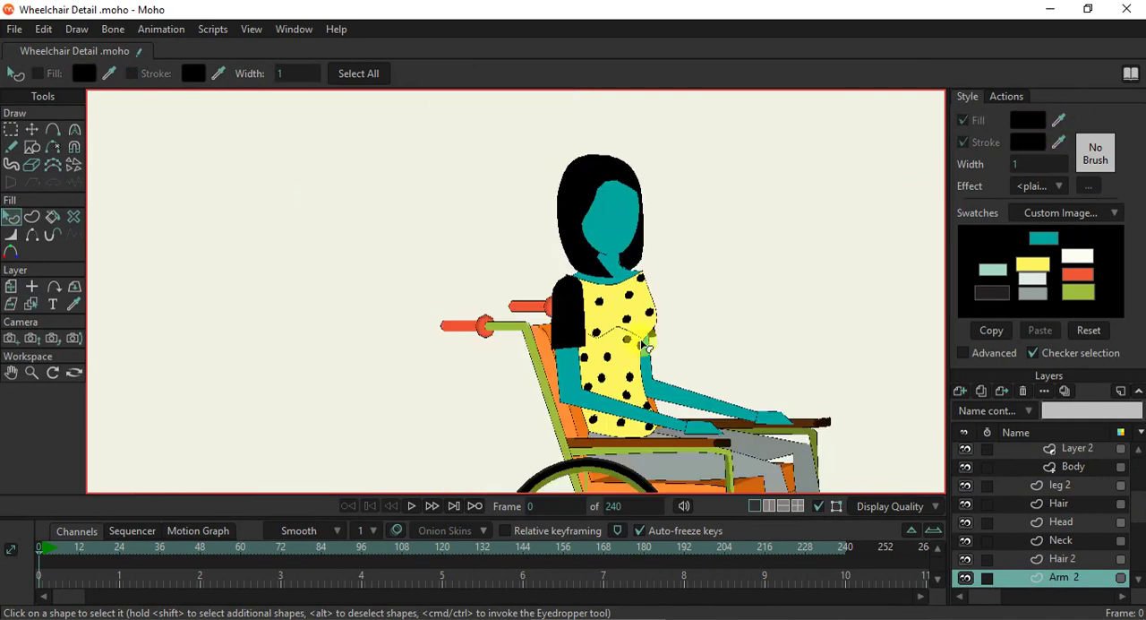
scroll(647, 343, up, 5)
click(659, 347)
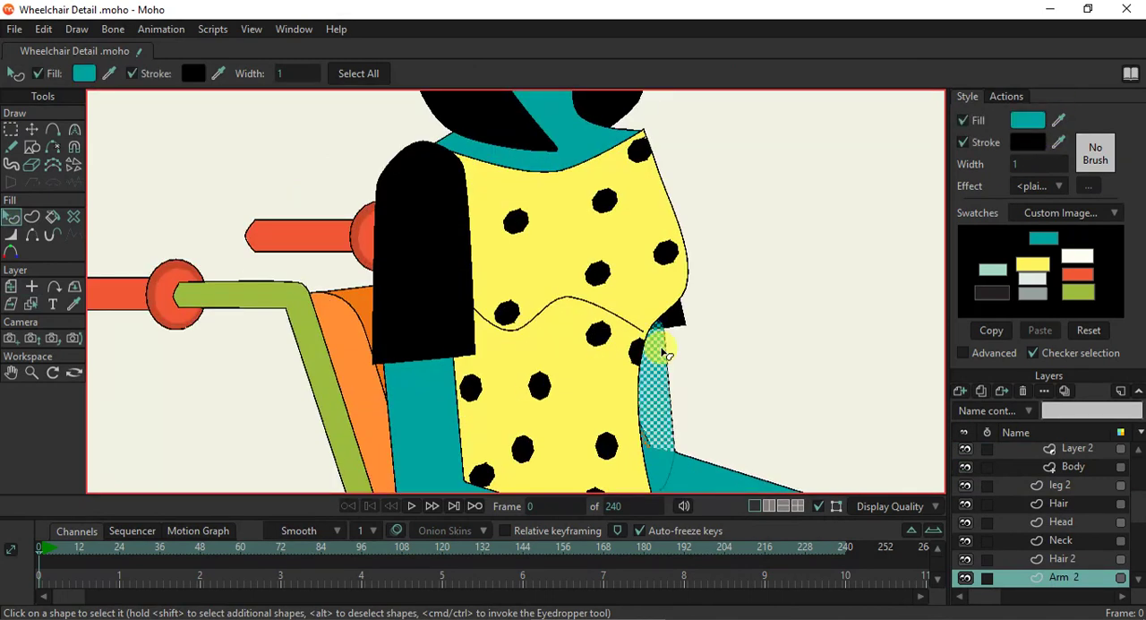
click(702, 349)
scroll(692, 363, down, 5)
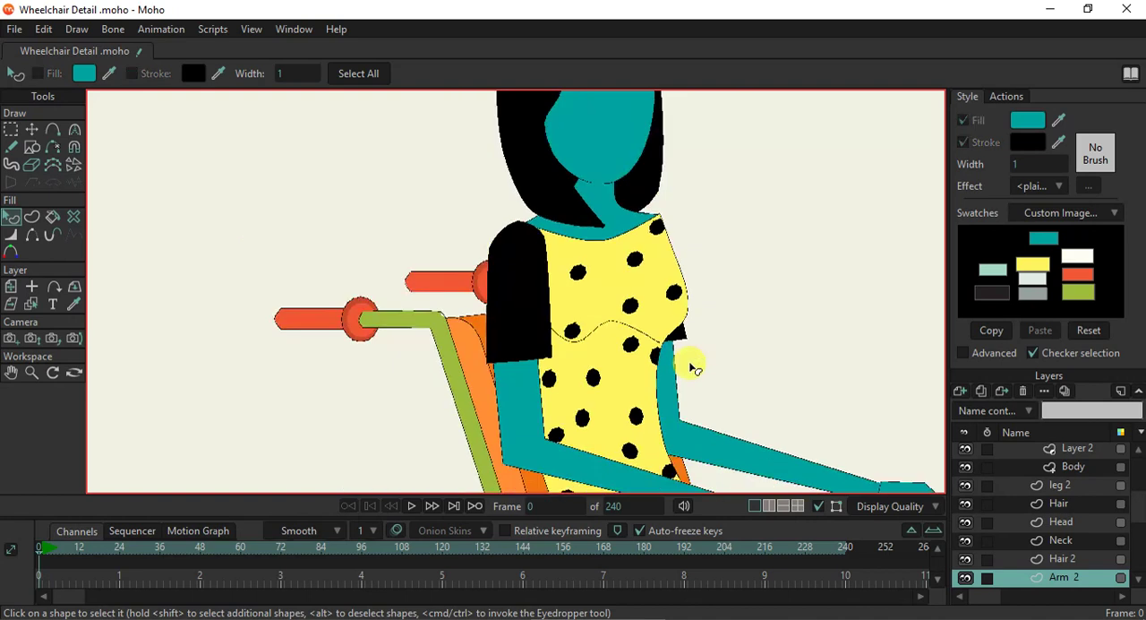
scroll(708, 354, up, 5)
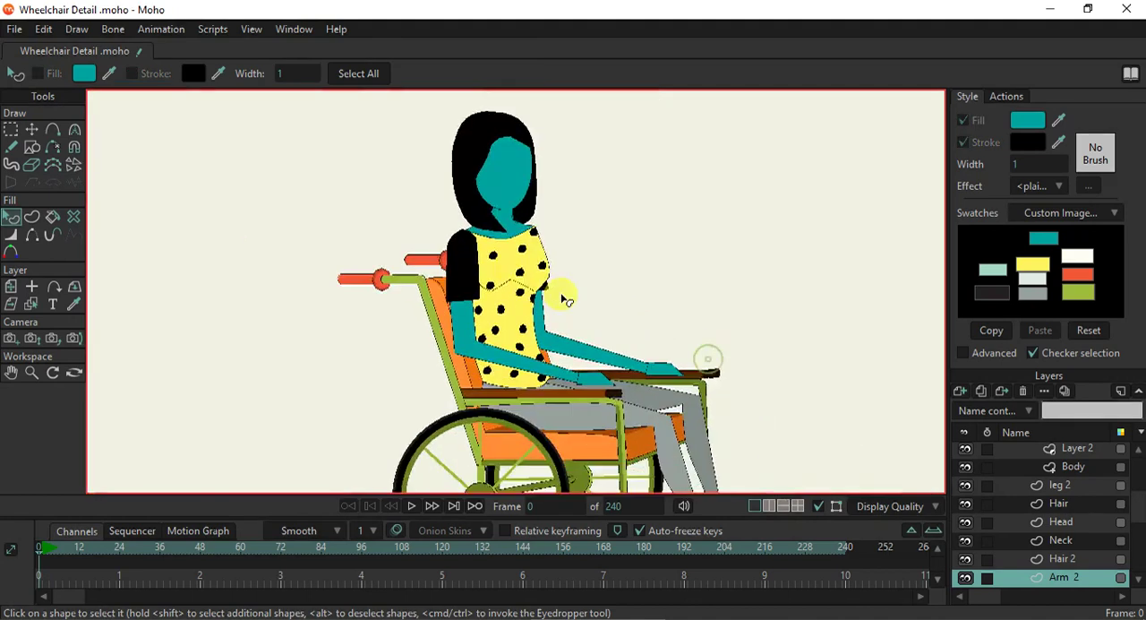
- Add a point on the far sleeve's hem where it meets the shirt's edge
click(52, 129)
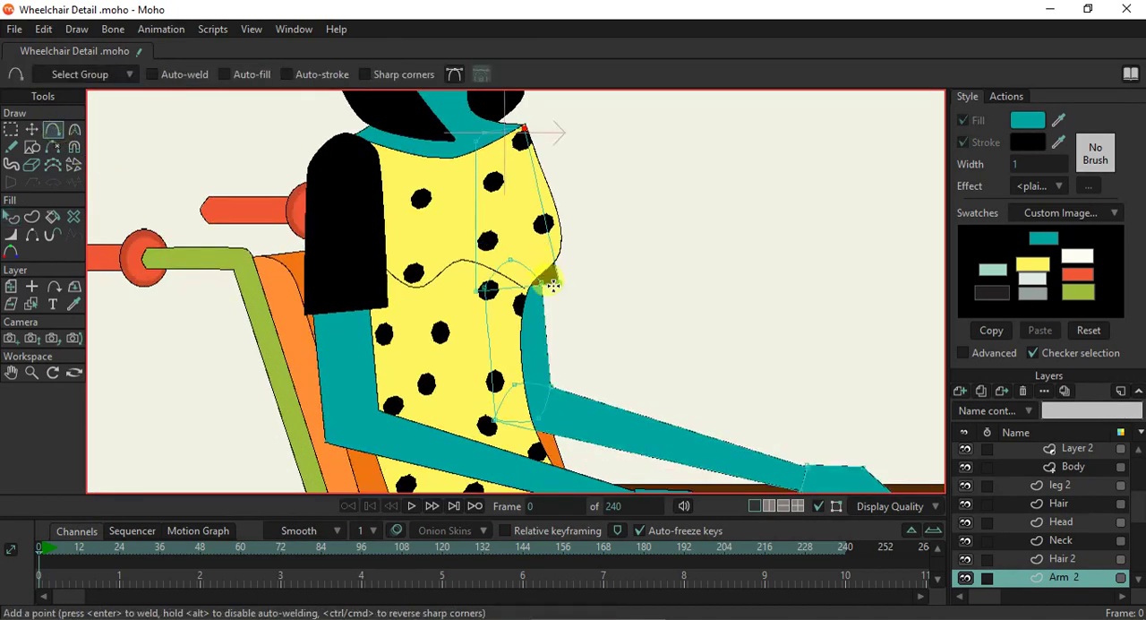
scroll(512, 287, up, 1)
click(518, 299)
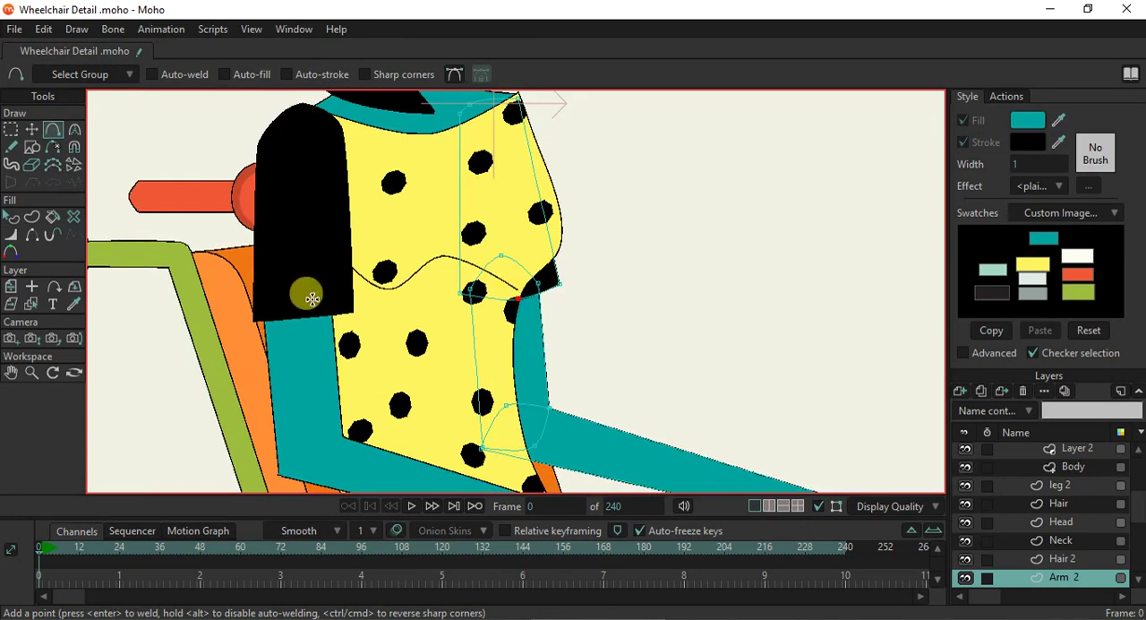
- Add a point on the near sleeve's hem on the Arm layer and pull it slightly downward
click(30, 303)
click(274, 272)
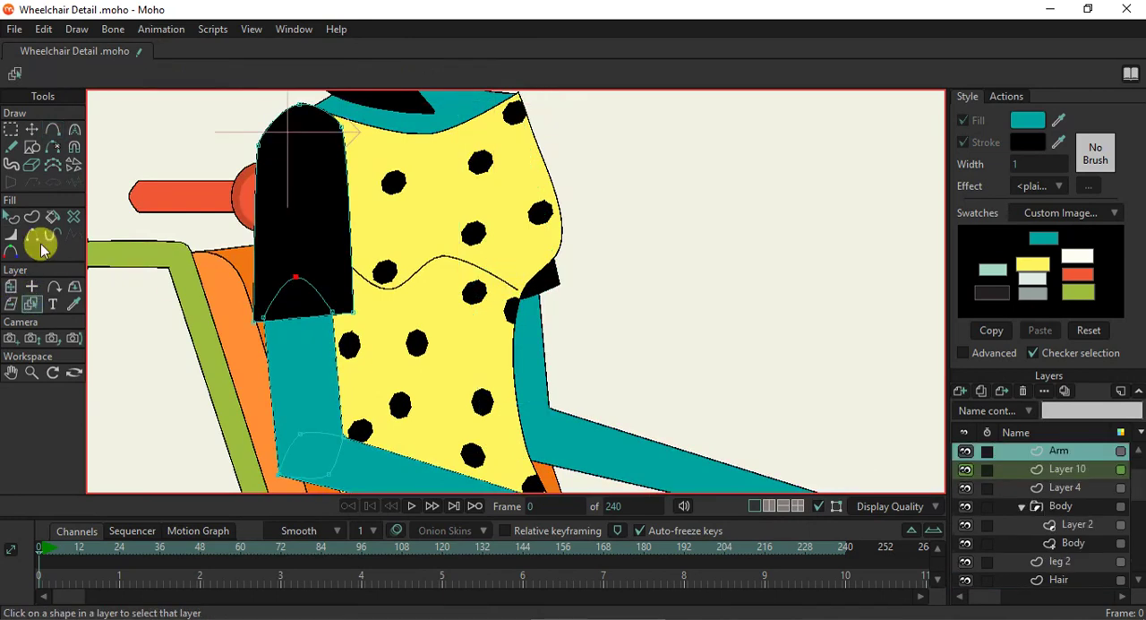
click(52, 129)
scroll(154, 252, up, 1)
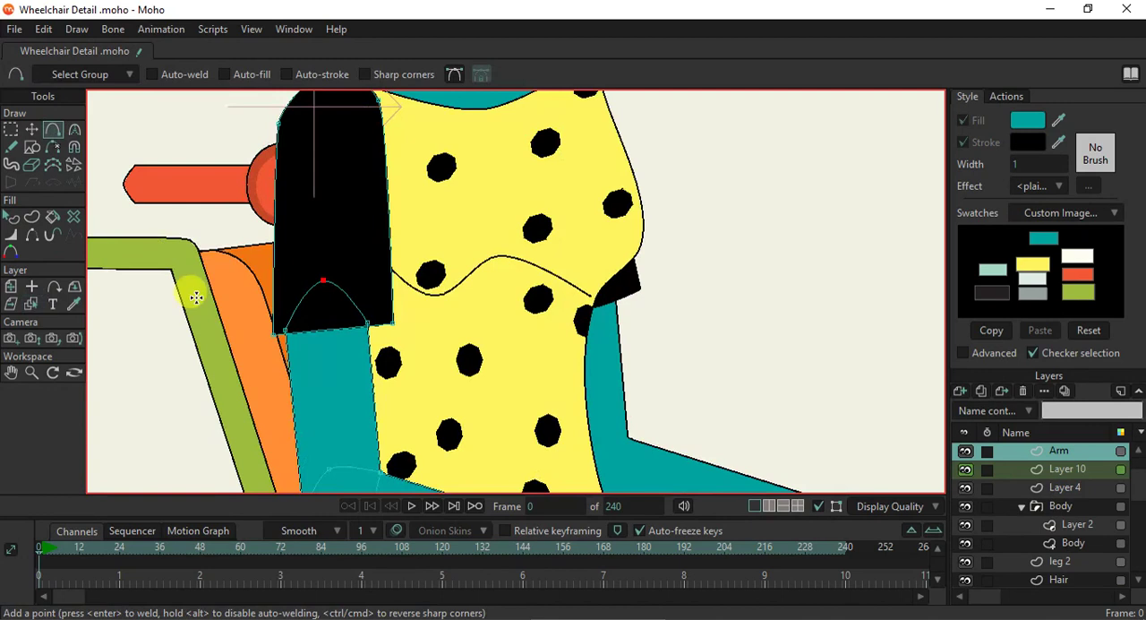
drag(283, 335, 318, 349)
- Examine the black sleeves up close and on the whole seated figure
click(13, 219)
scroll(232, 256, down, 7)
drag(254, 281, 438, 274)
scroll(578, 396, up, 2)
scroll(578, 396, up, 1)
scroll(576, 390, down, 4)
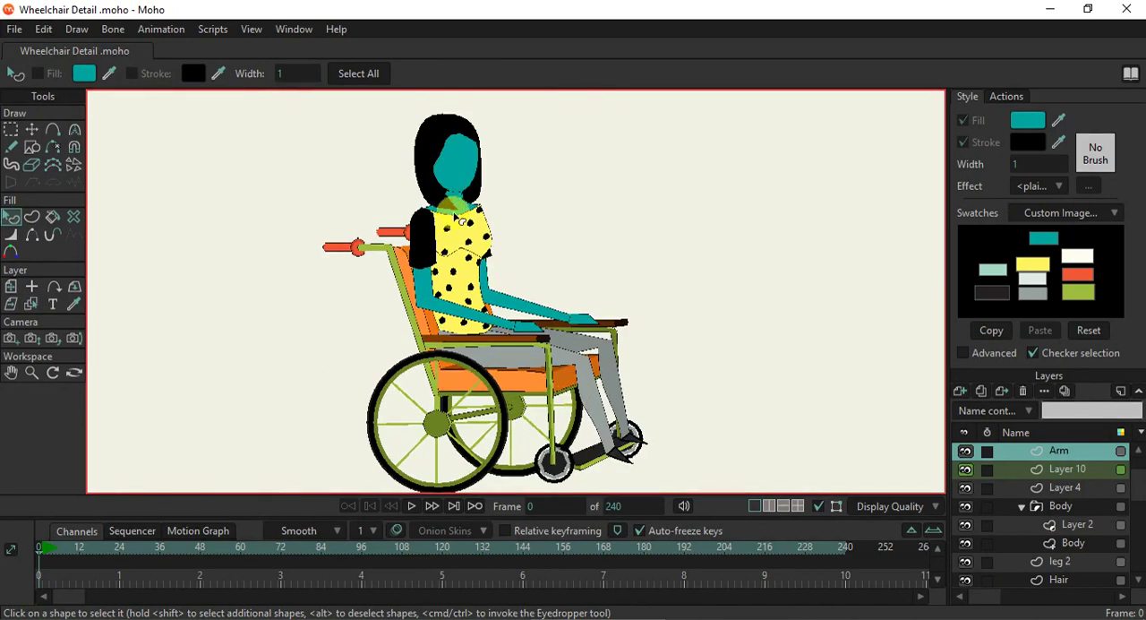
scroll(501, 264, up, 2)
scroll(501, 264, down, 2)
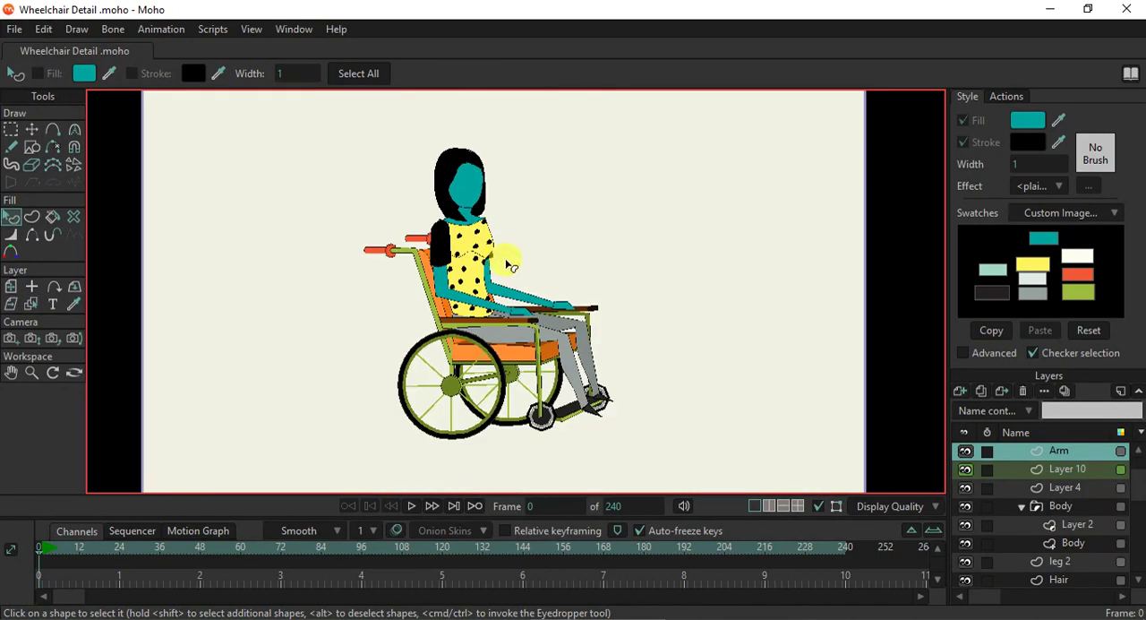
- Collapse the Body group and add a new vector layer directly above the Head layer
click(1036, 508)
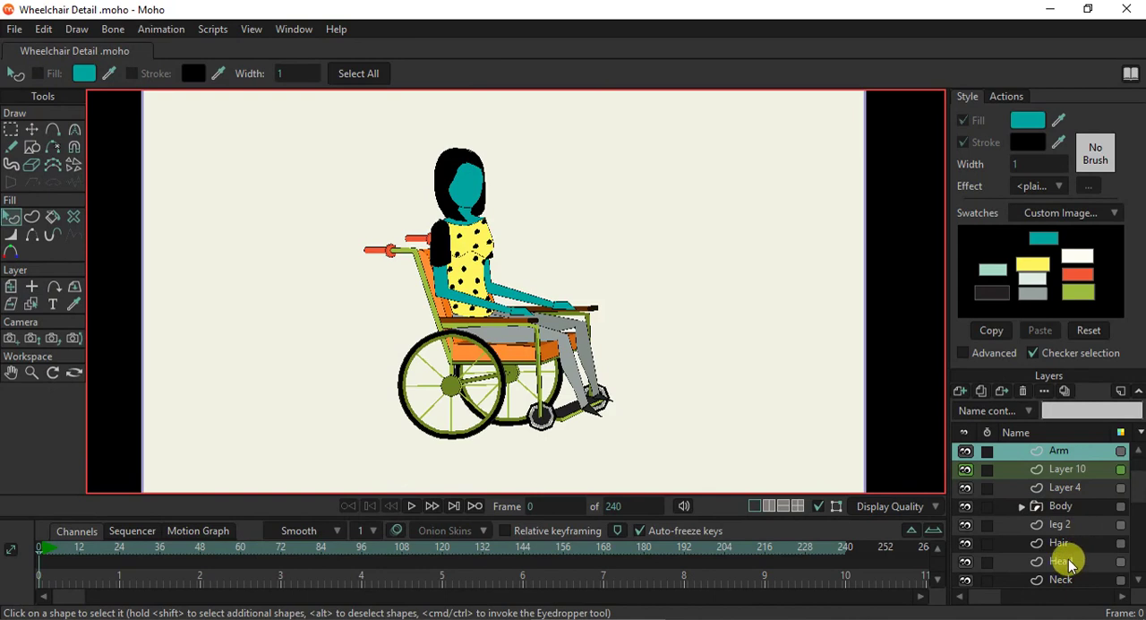
click(1070, 565)
click(959, 392)
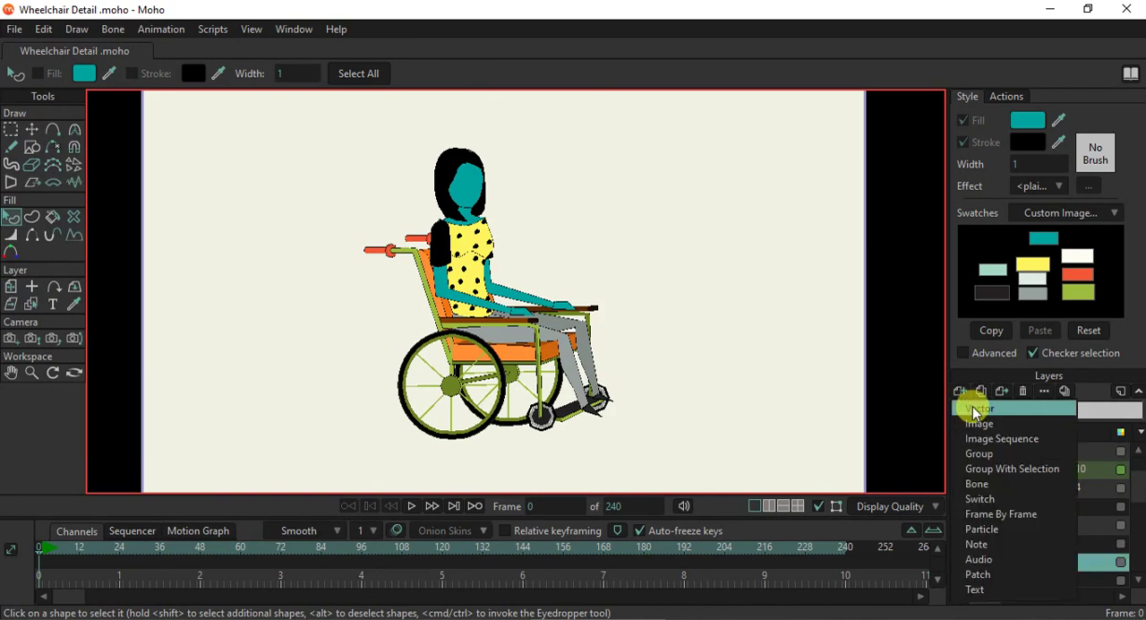
click(975, 409)
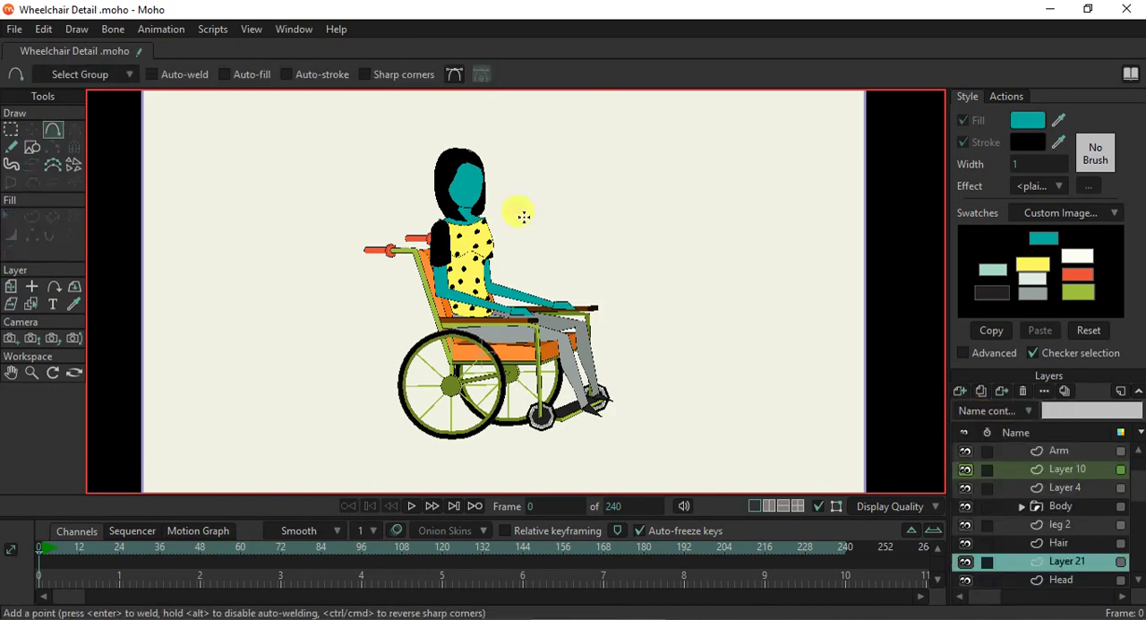
- Draw a small narrow triangle with automatic fill and stroke in the middle of the face as the nose
scroll(467, 182, up, 5)
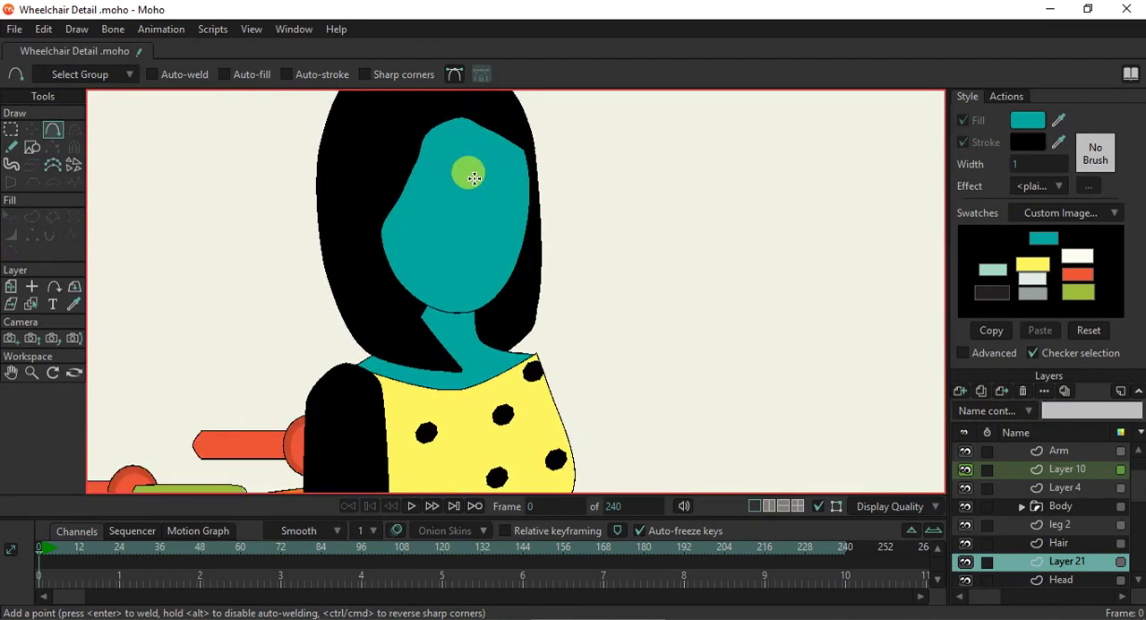
scroll(475, 178, up, 1)
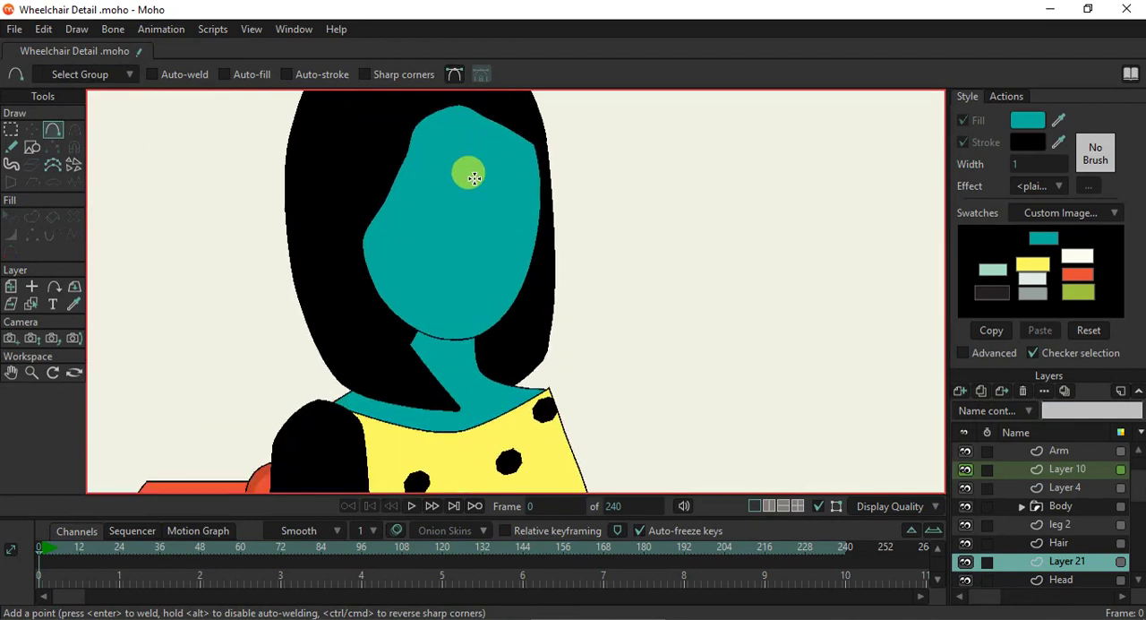
click(32, 148)
click(223, 75)
mouse_move(413, 198)
mouse_down()
mouse_move(412, 245)
mouse_move(497, 287)
mouse_up()
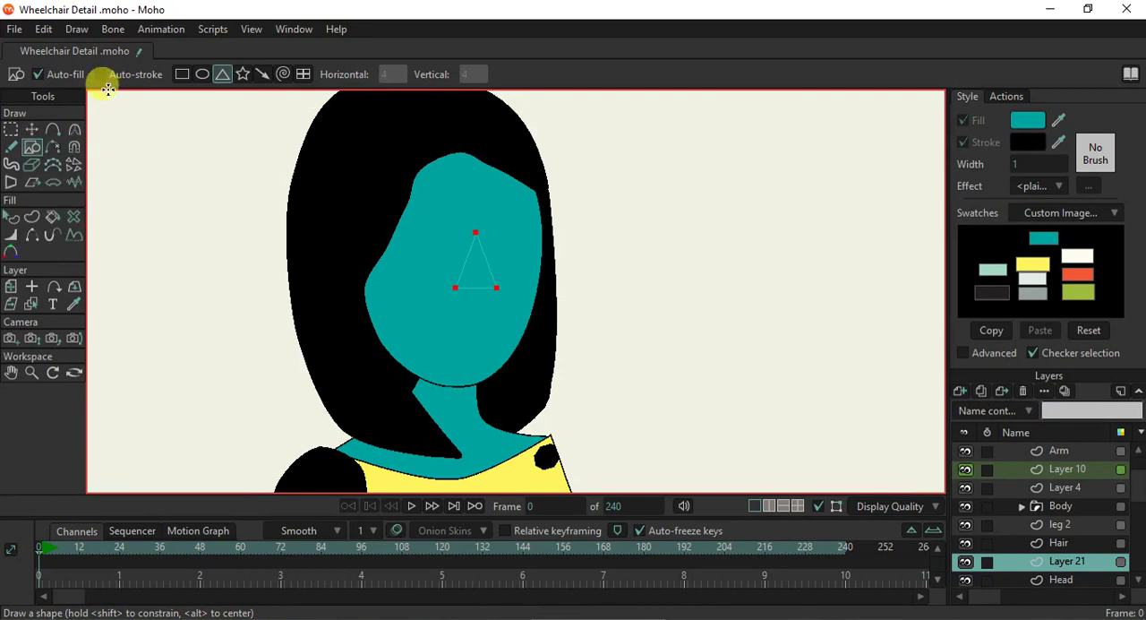
click(108, 76)
click(64, 76)
mouse_move(478, 244)
mouse_down()
mouse_move(471, 299)
mouse_move(492, 288)
mouse_move(498, 298)
mouse_up()
scroll(495, 291, up, 3)
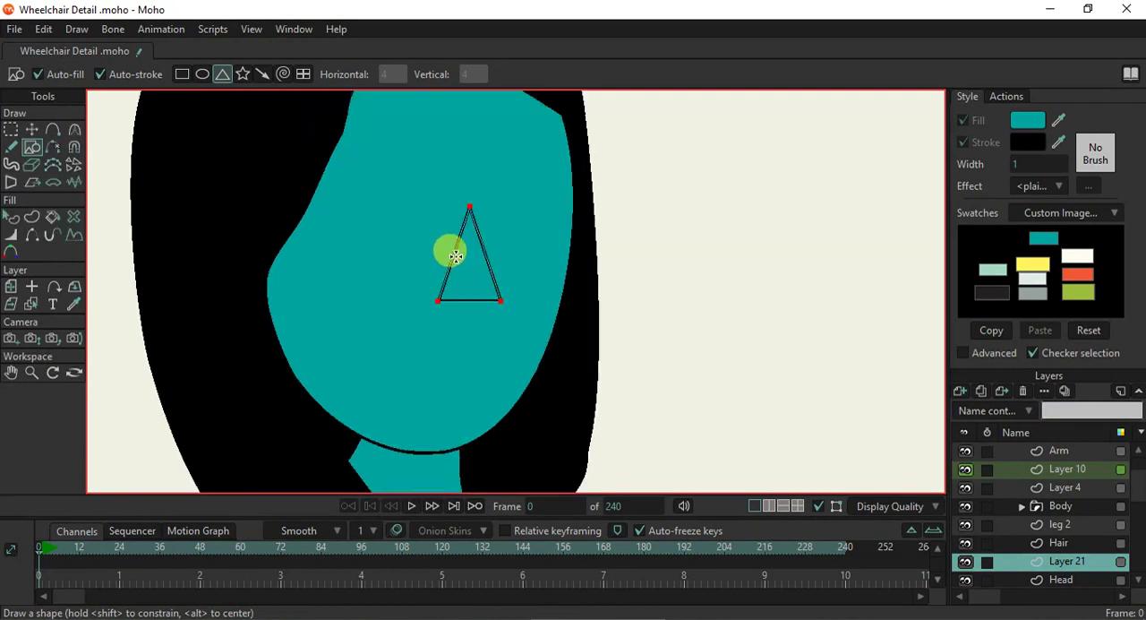
- Hide the nose triangle's left edge and round its lower right corner to a curvature of 0.3359
click(32, 235)
click(455, 243)
click(32, 129)
drag(499, 299, 778, 250)
key(c)
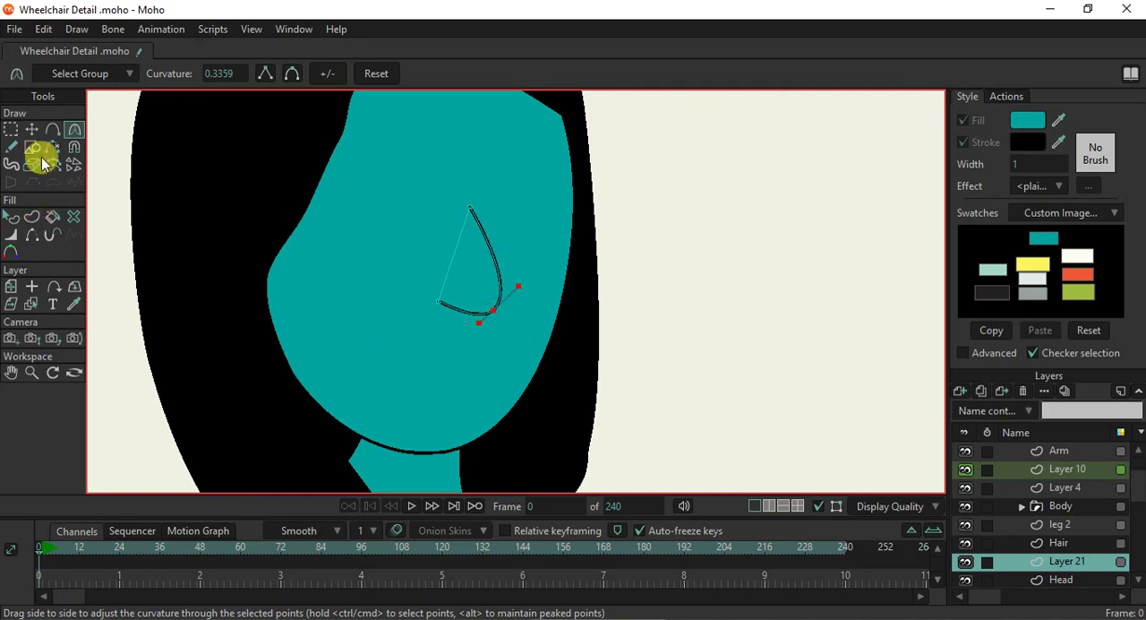
- Rename the nose layer Nez and add a new vector layer above it
double_click(1071, 562)
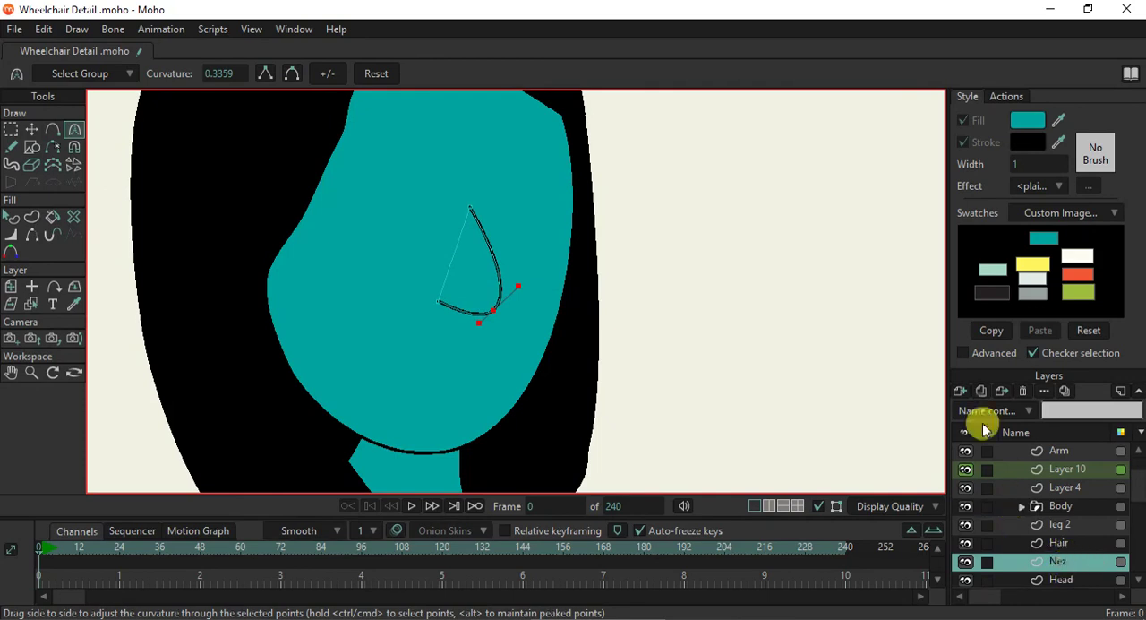
click(960, 391)
click(978, 408)
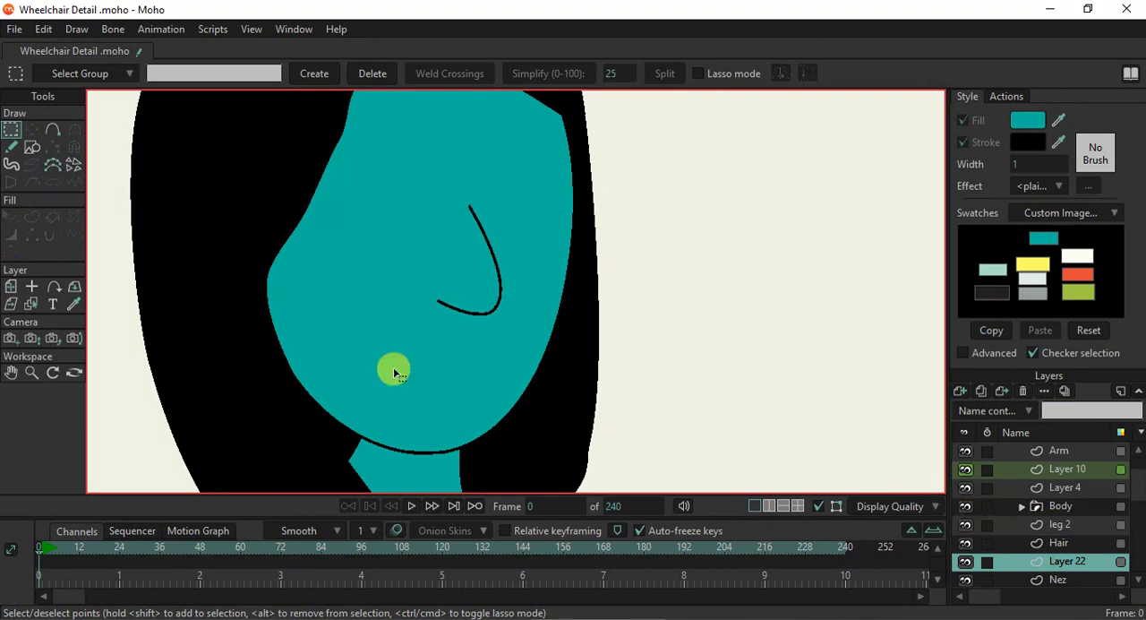
- Draw a closed six-point lip outline with sharp corners below the nose
click(32, 147)
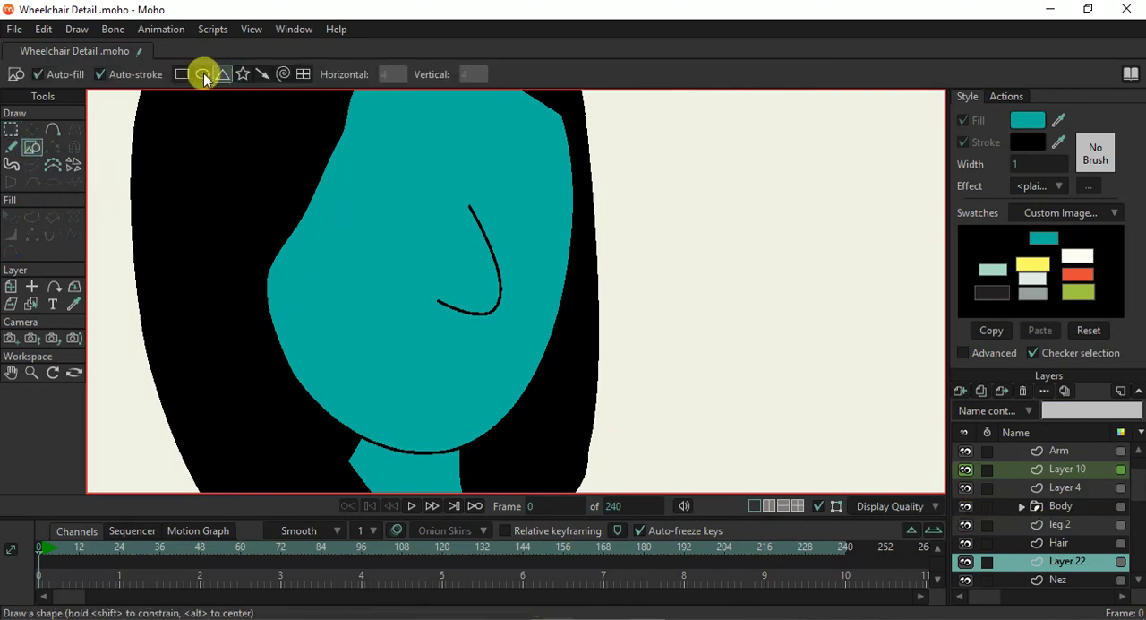
click(53, 130)
scroll(403, 371, up, 2)
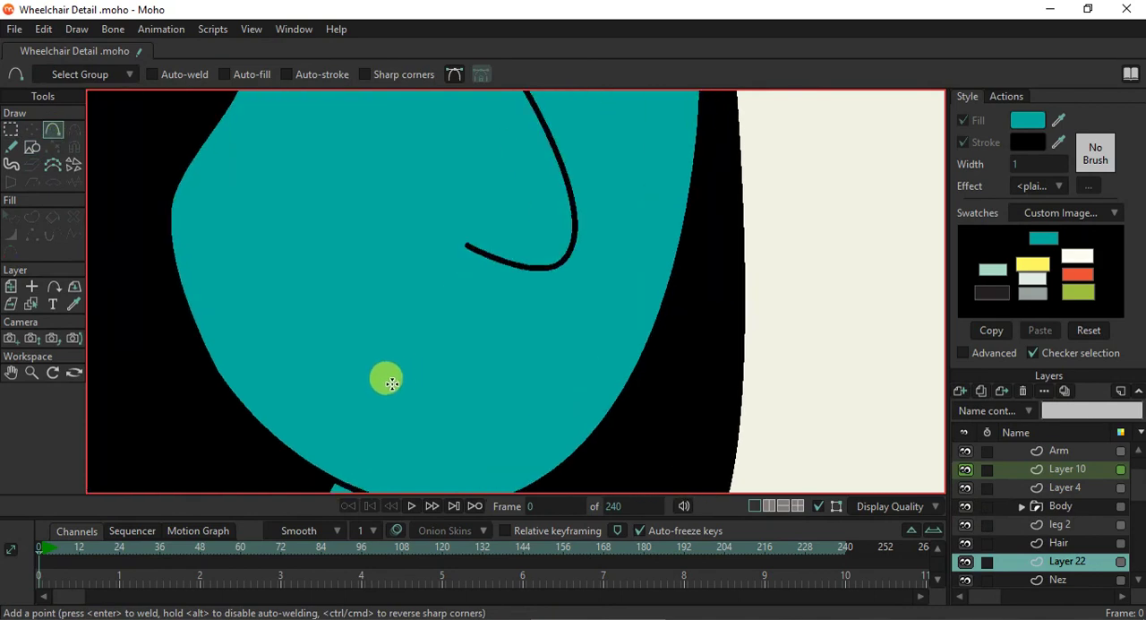
mouse_move(406, 383)
mouse_down()
mouse_move(473, 351)
mouse_move(511, 375)
mouse_up()
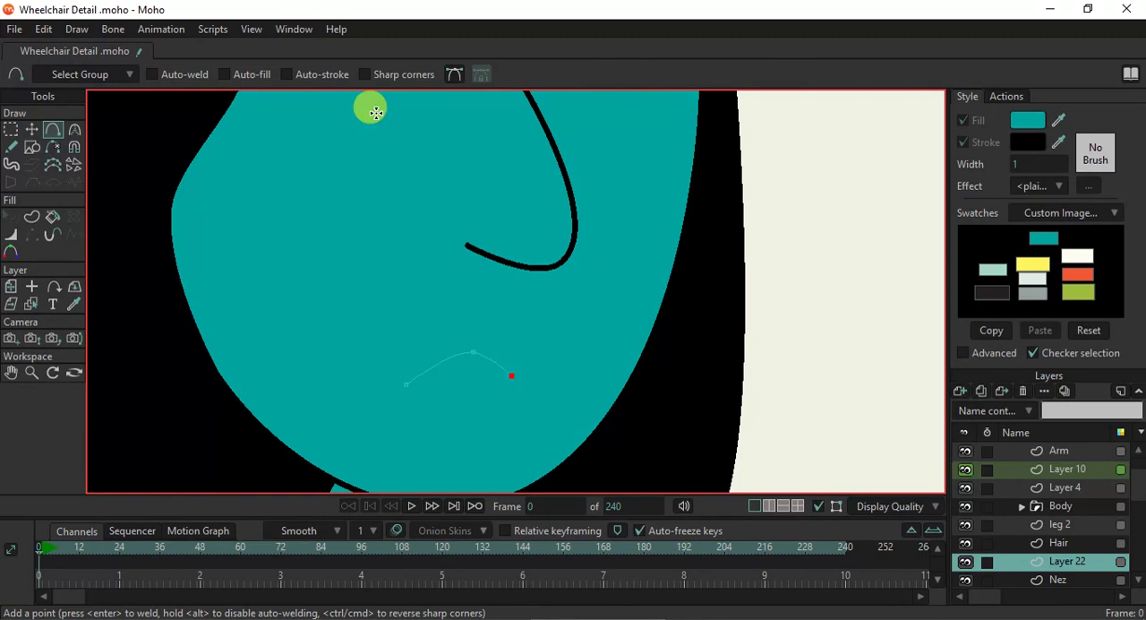
click(385, 76)
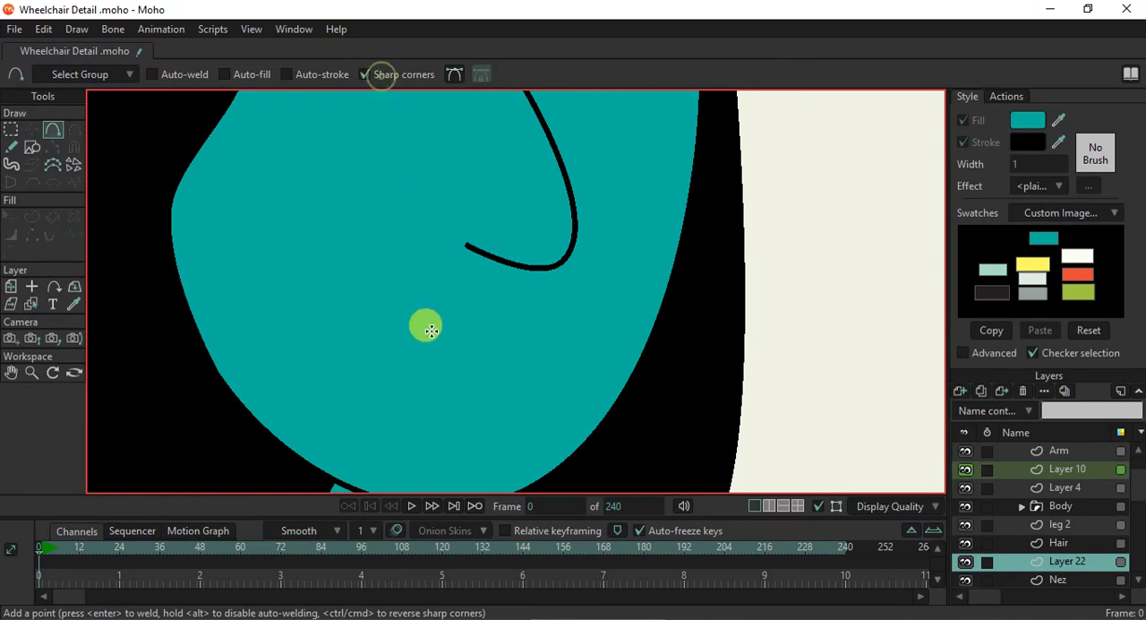
drag(383, 388, 460, 338)
click(498, 361)
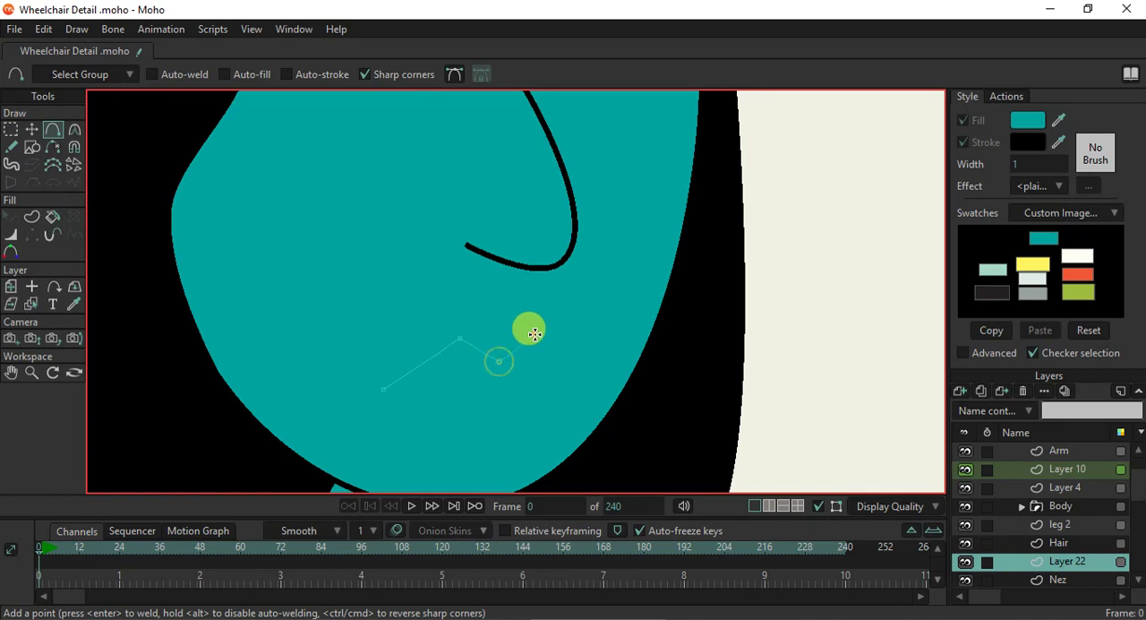
mouse_move(534, 334)
mouse_down()
mouse_move(589, 372)
mouse_move(522, 416)
mouse_move(465, 423)
mouse_move(384, 394)
mouse_up()
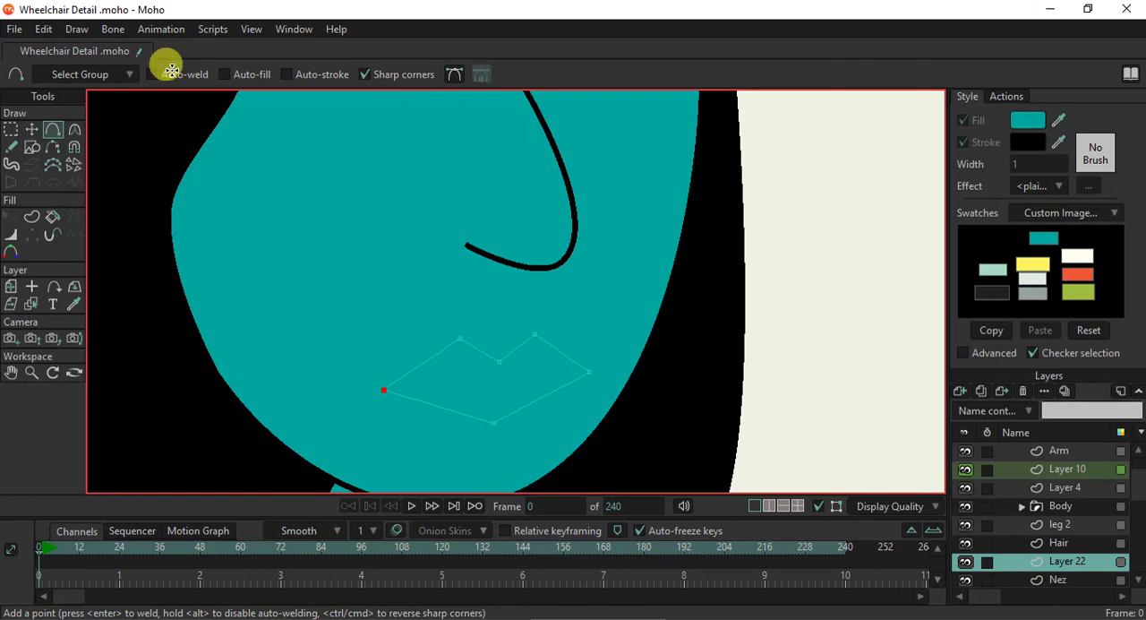
click(32, 129)
drag(384, 391, 387, 396)
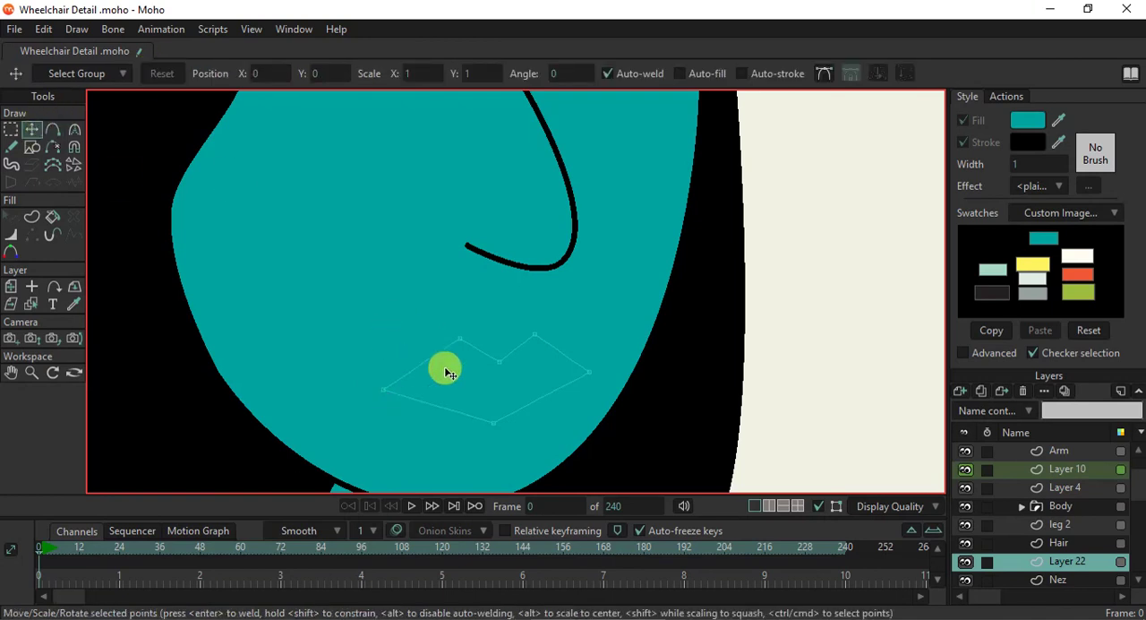
- Round the lower lip point, the upper lip's dip and its two peaks, giving the peaks curvatures of 0.2520 and 0.2256
key(c)
drag(606, 421, 761, 421)
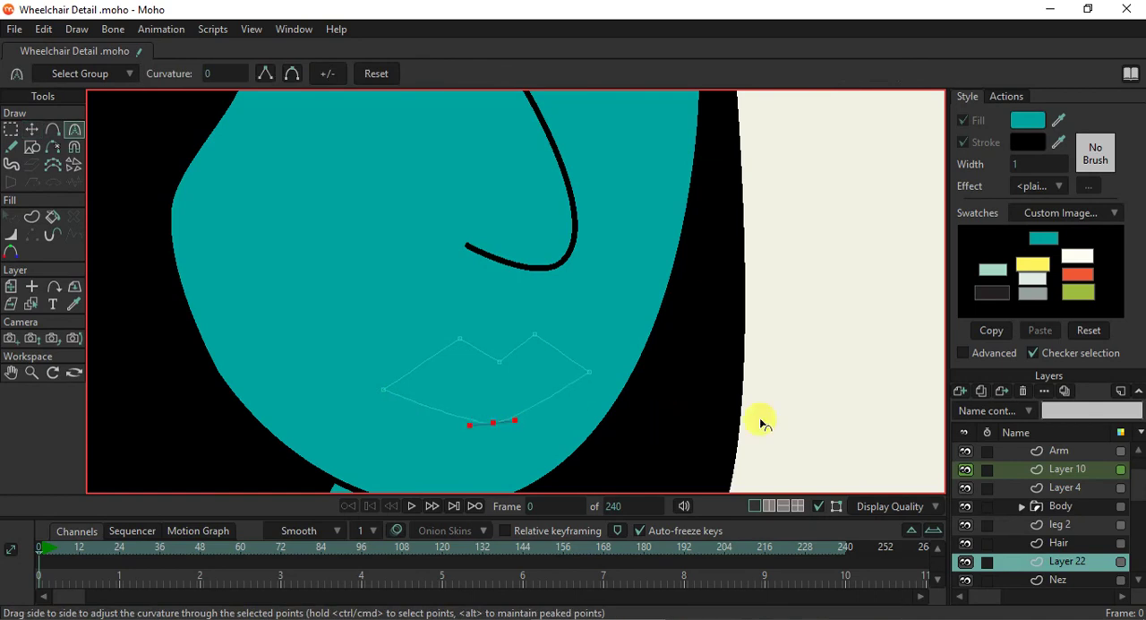
drag(498, 361, 719, 391)
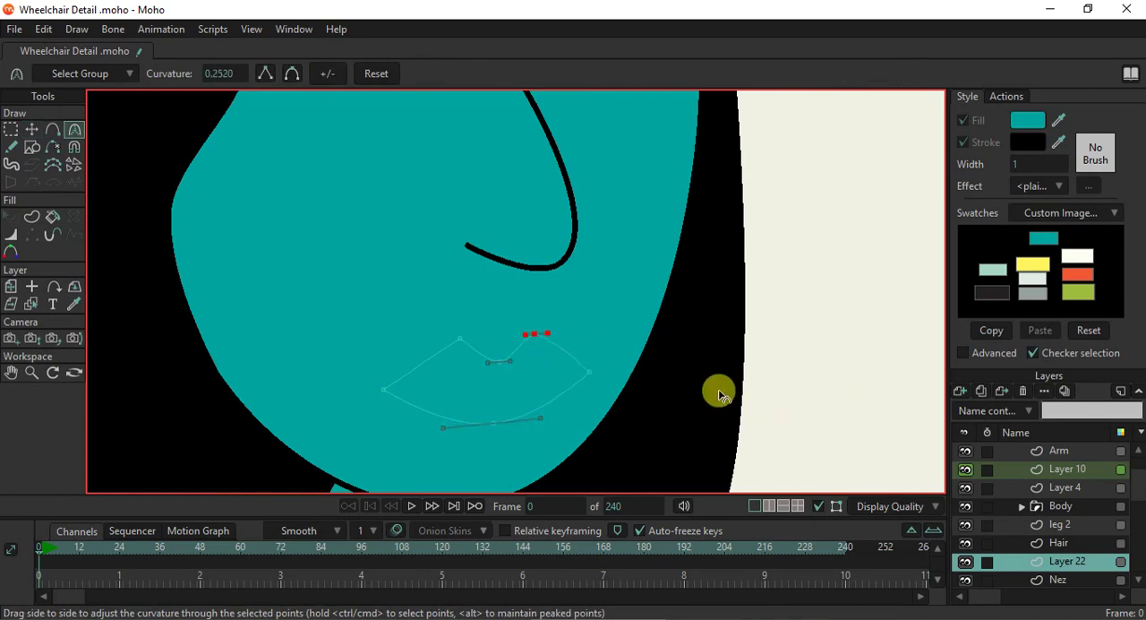
drag(460, 338, 600, 343)
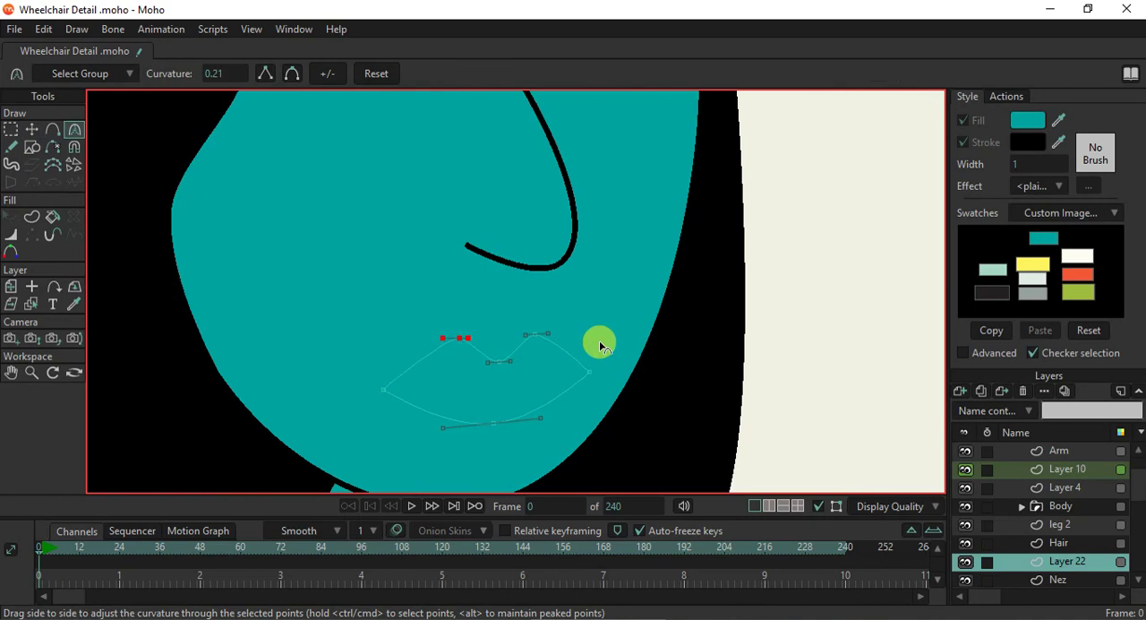
- Add a parting line between the two mouth corners and curve its middle point with a curvature of 0.2568
click(53, 129)
mouse_move(383, 390)
mouse_down()
mouse_move(486, 398)
mouse_move(590, 371)
mouse_up()
key(c)
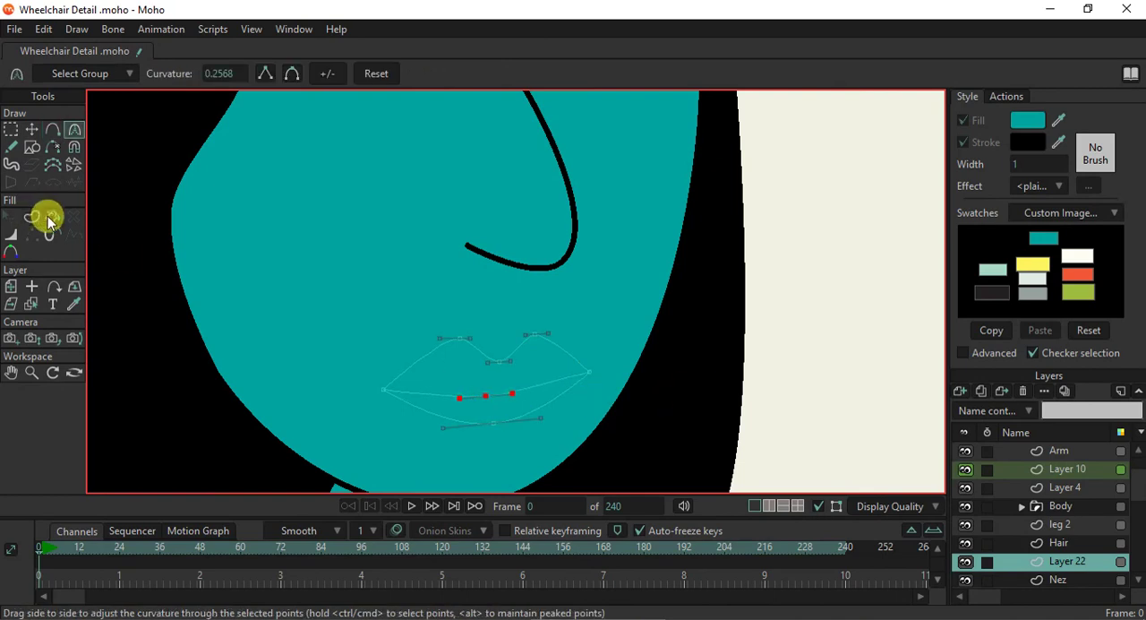
- Create a filled and stroked shape from the closed lip outline and a stroke along the parting line between the mouth corners
click(31, 217)
click(511, 395)
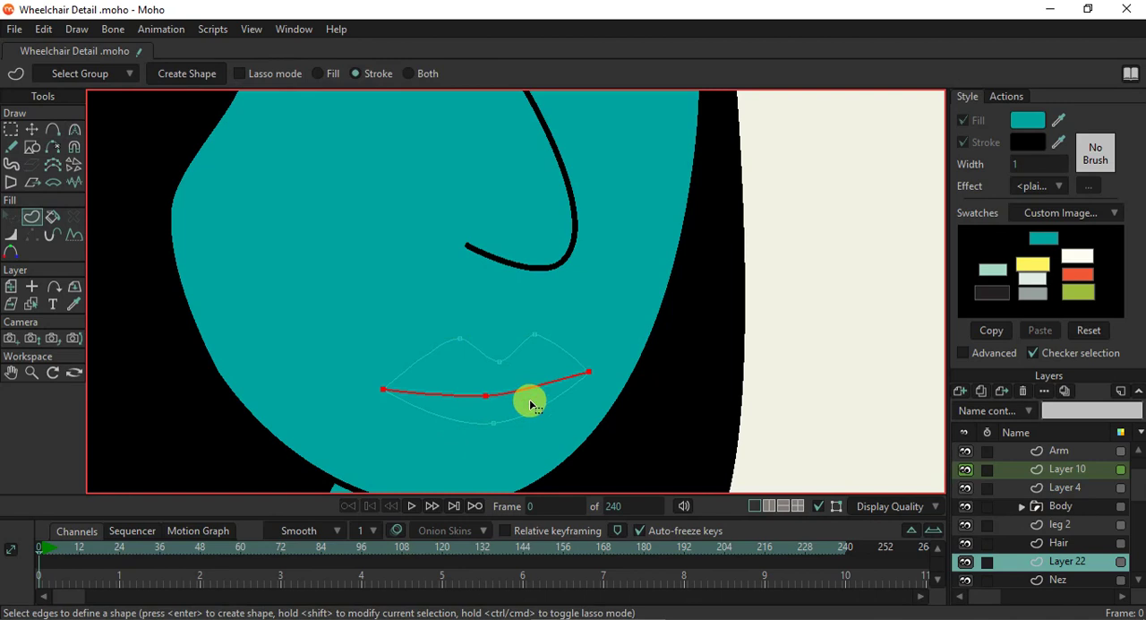
shift+click(533, 414)
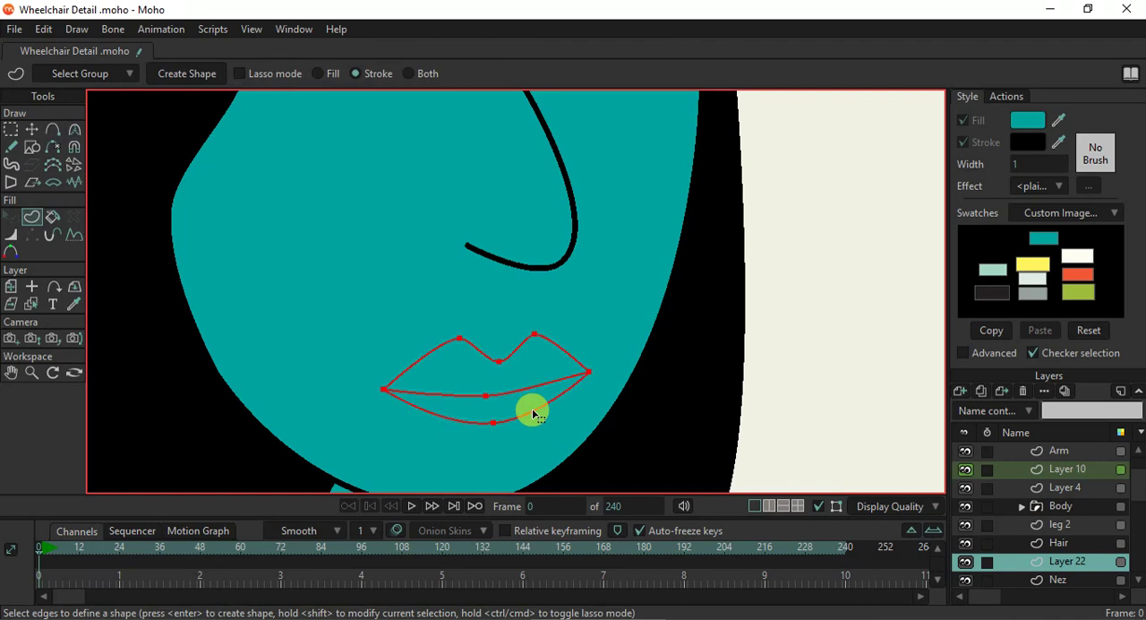
click(525, 346)
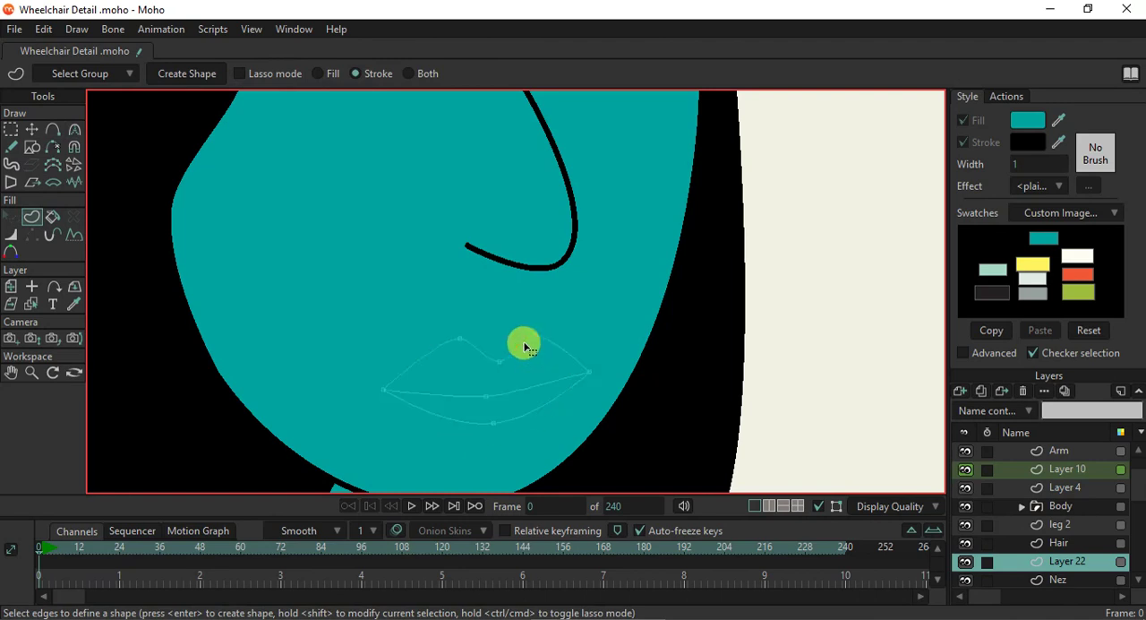
click(411, 73)
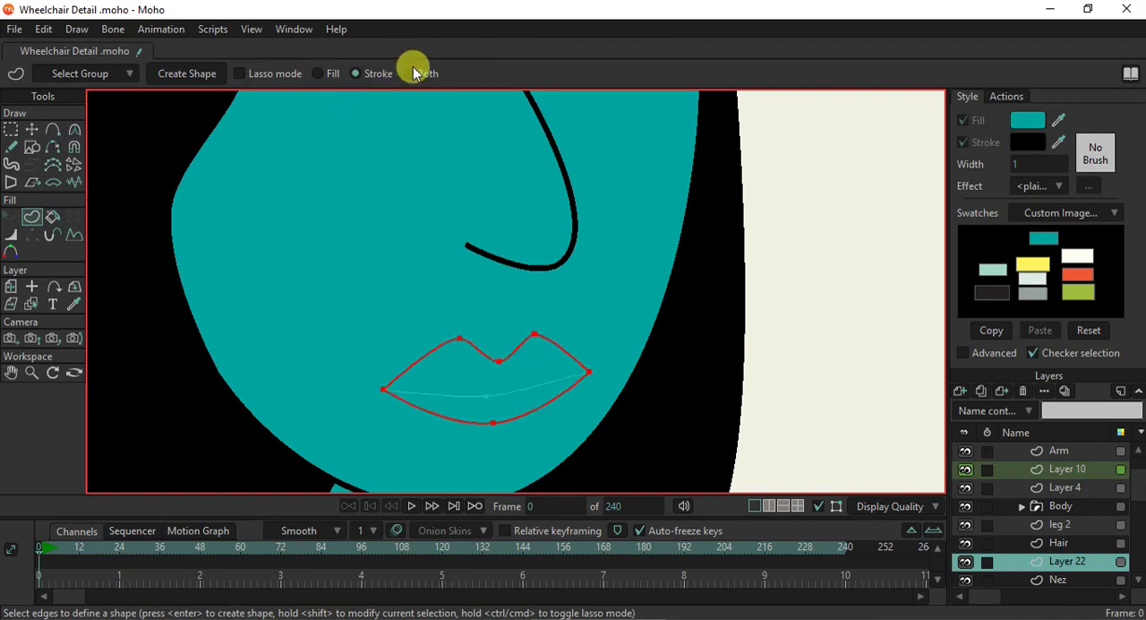
click(503, 331)
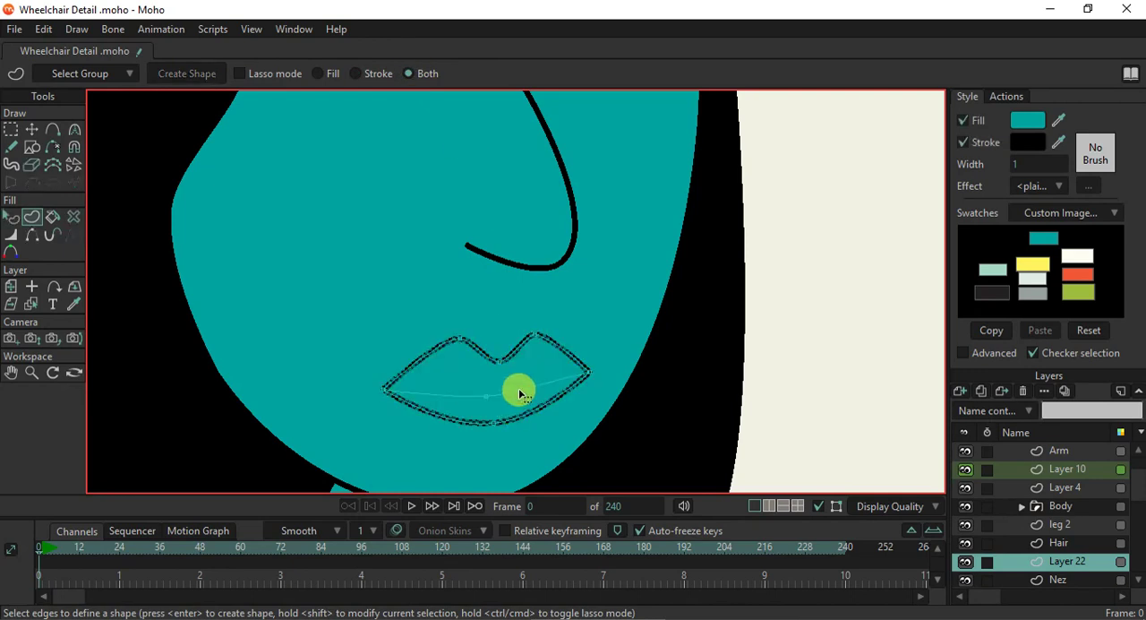
click(520, 393)
key(Return)
- Fill the lip shape with the orange-red swatch colour, keeping its black stroke
click(27, 221)
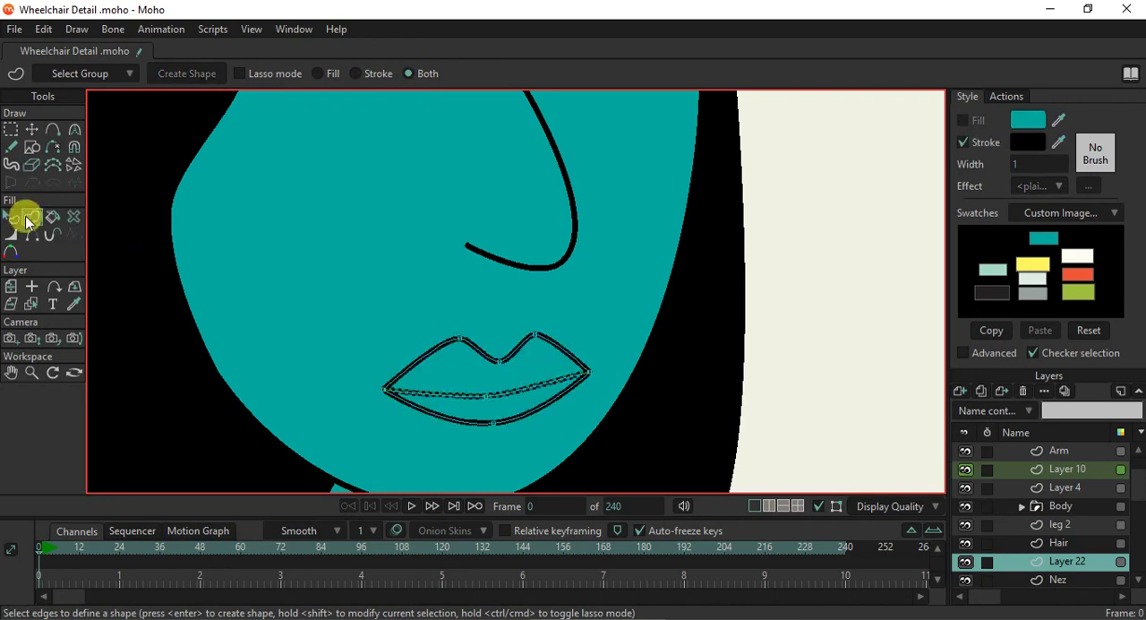
click(10, 220)
click(448, 363)
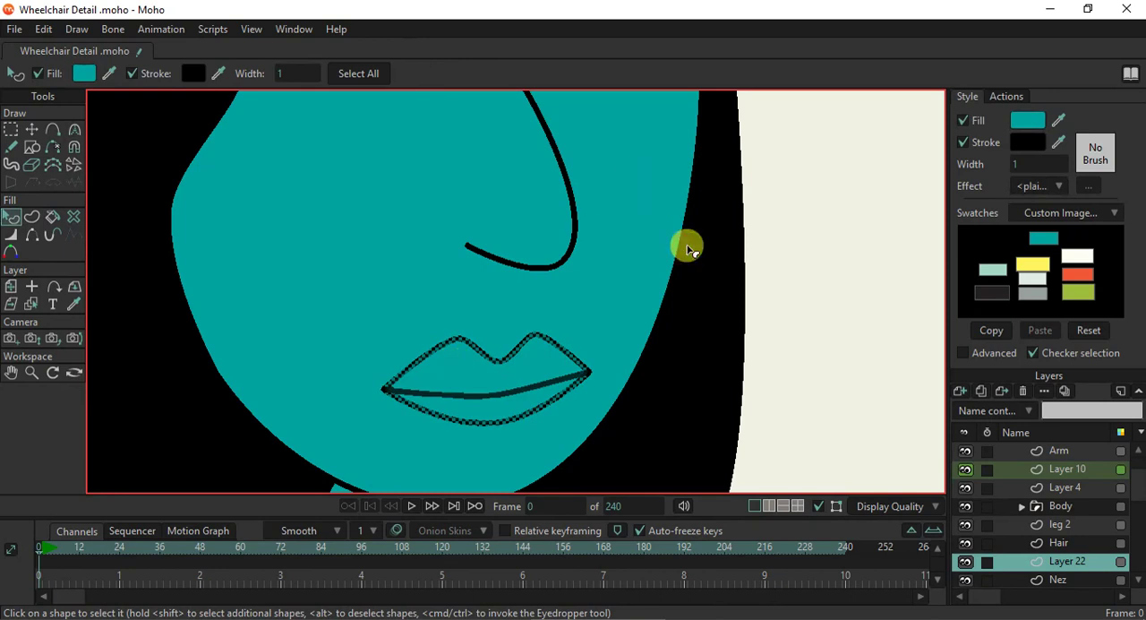
click(1078, 272)
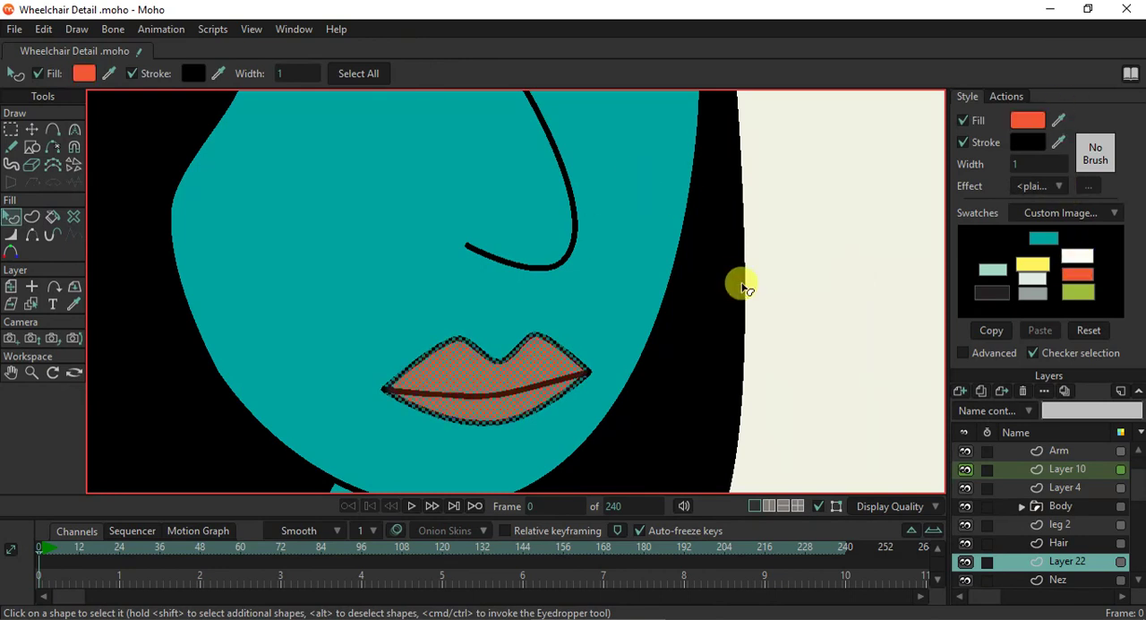
key(Return)
scroll(583, 328, down, 7)
scroll(568, 345, up, 2)
scroll(567, 350, up, 3)
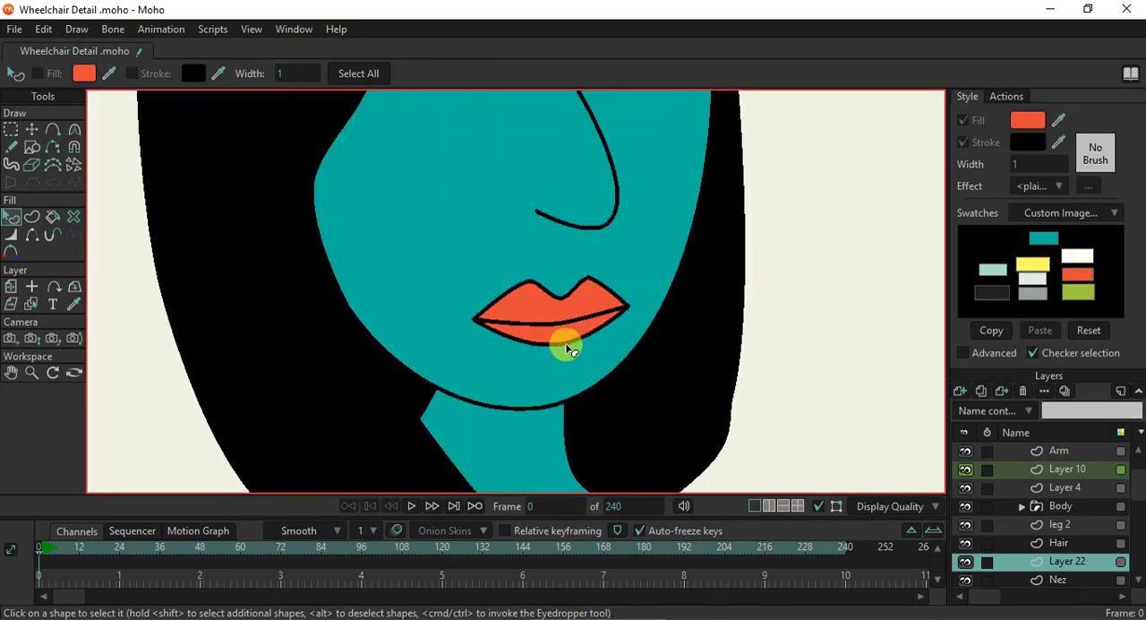
scroll(567, 349, down, 5)
scroll(567, 349, up, 3)
scroll(567, 350, down, 2)
scroll(566, 349, up, 2)
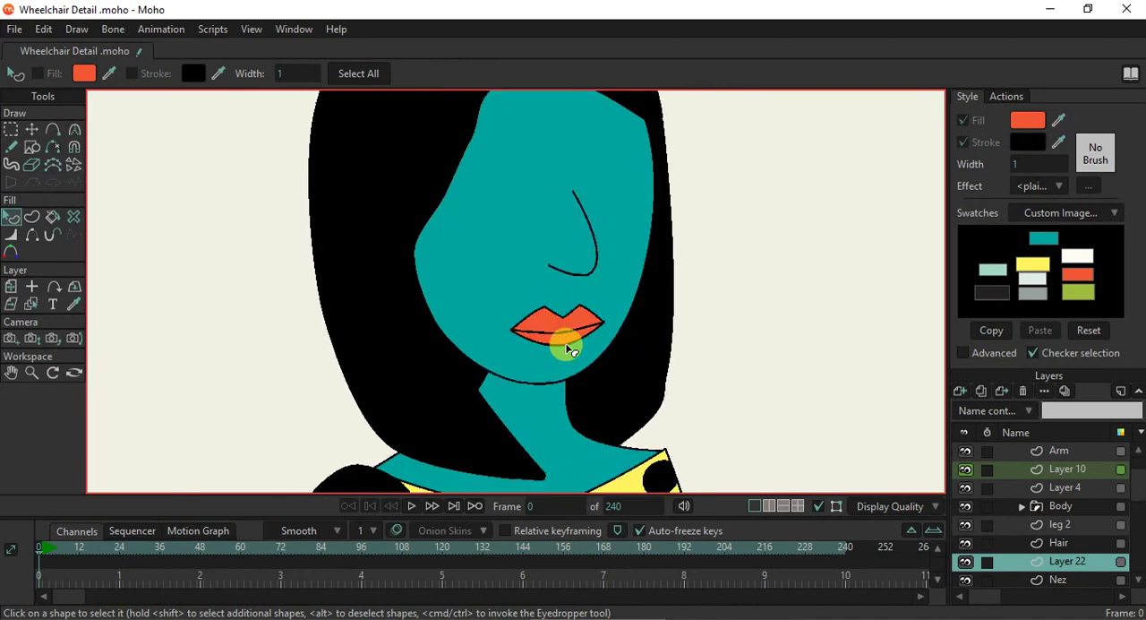
- Rename the lips layer Mouth and add a new vector layer above it
double_click(1056, 564)
text(Mout)
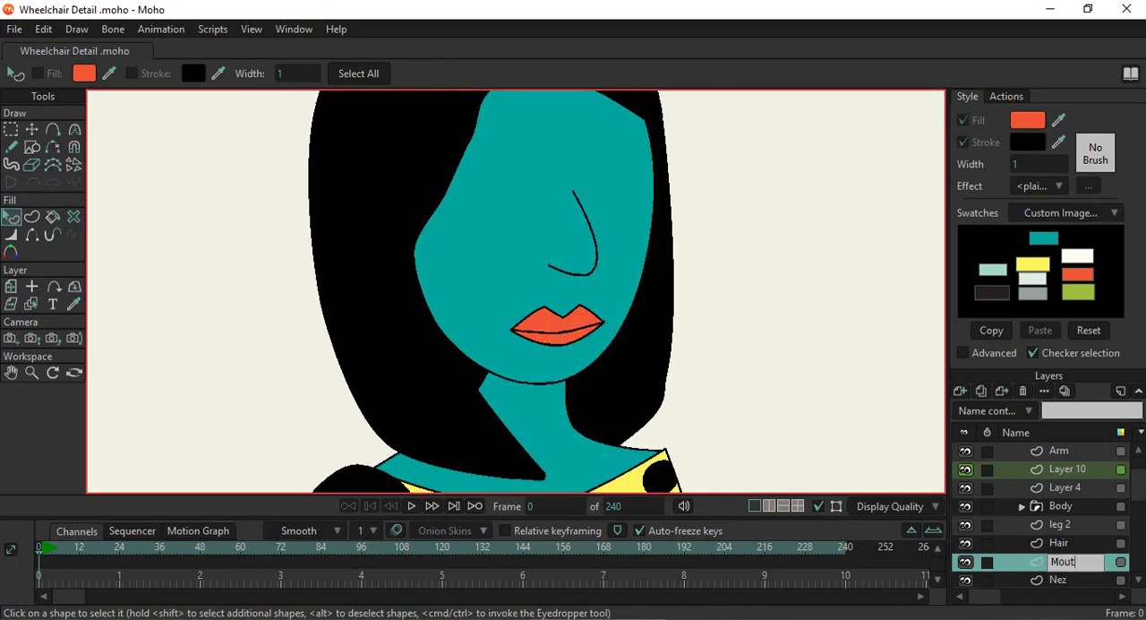
text(h)
click(1059, 571)
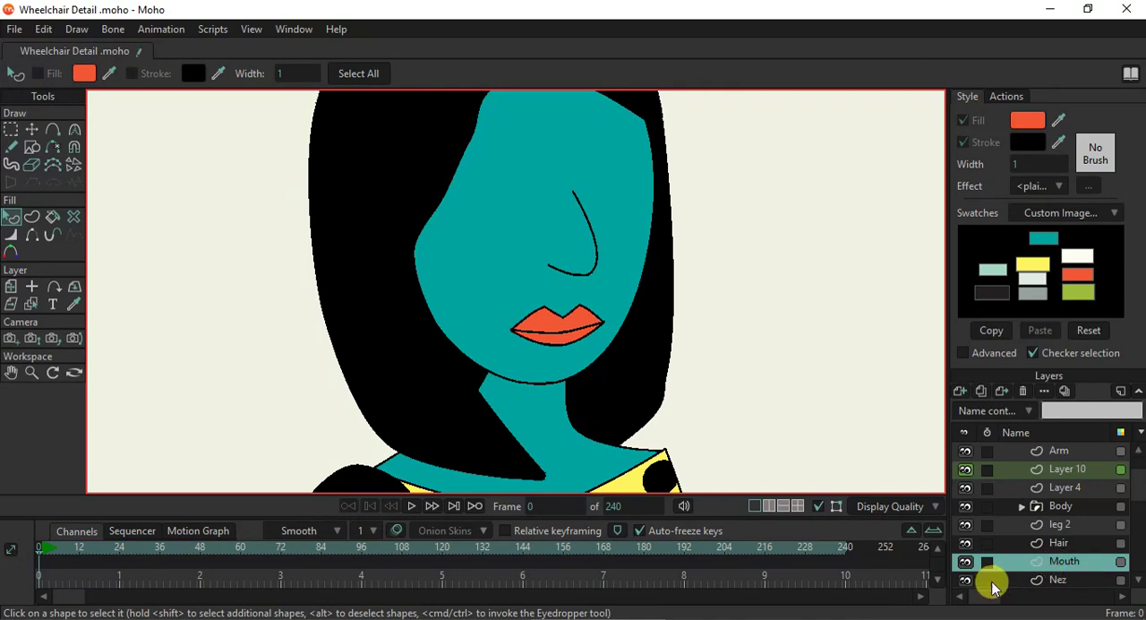
click(962, 391)
click(976, 408)
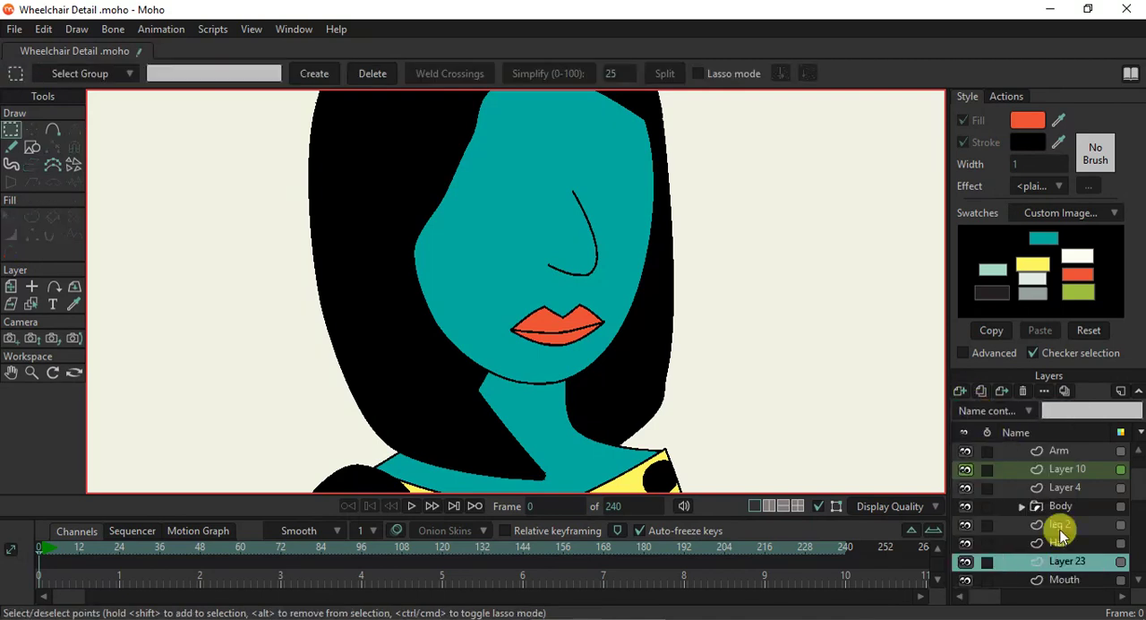
- Put the new vector layer into a group of its own and name the group Yeux
click(963, 391)
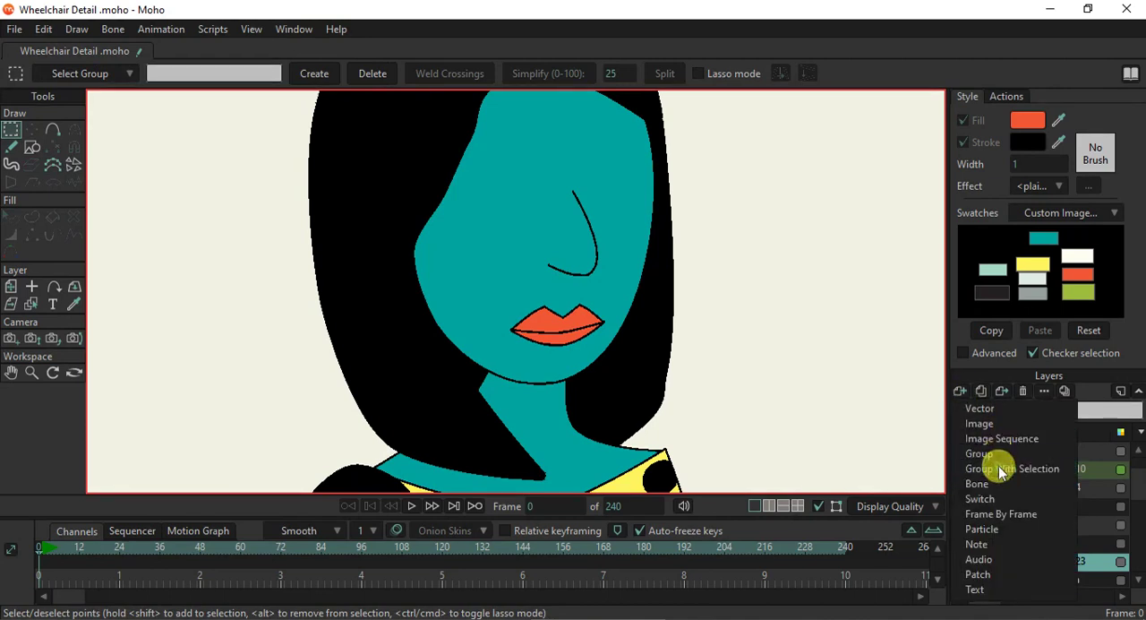
click(999, 466)
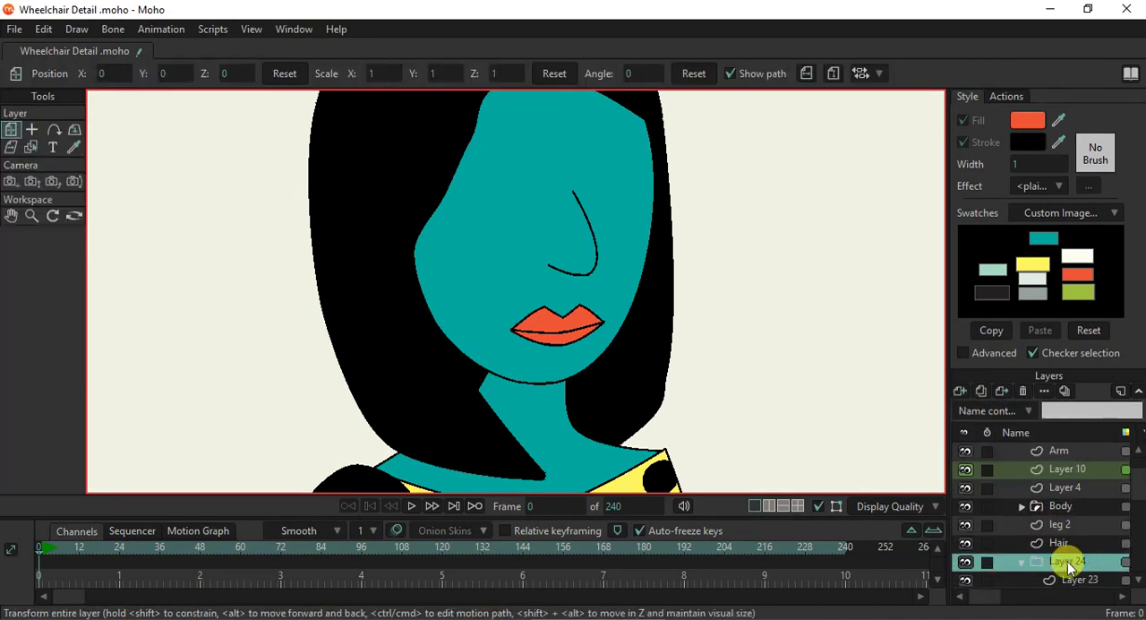
double_click(1068, 564)
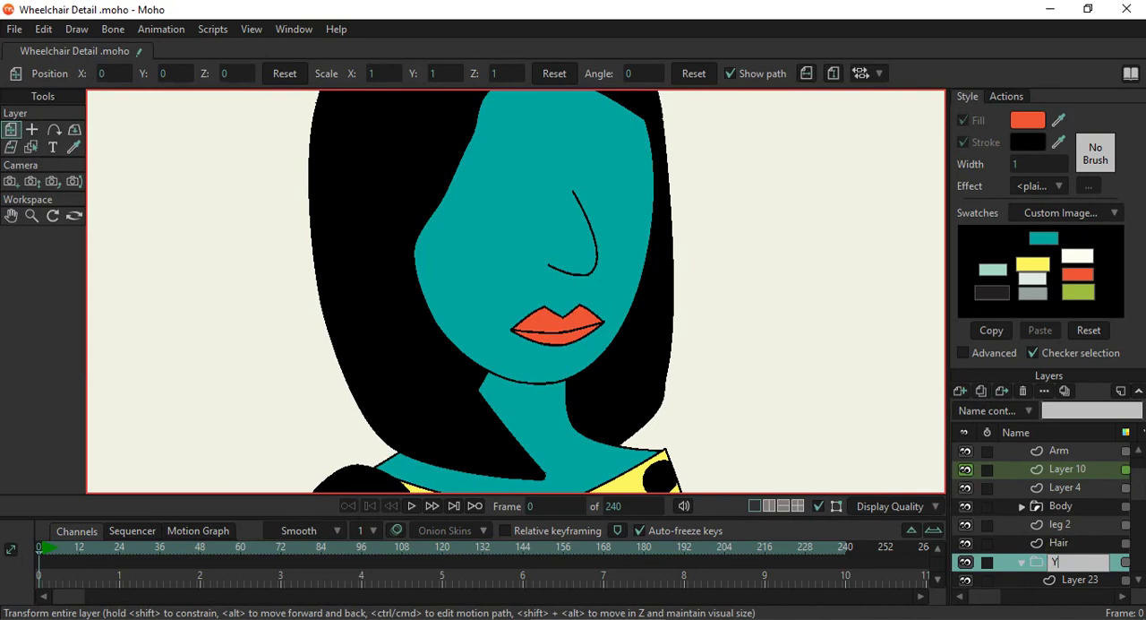
double_click(1069, 563)
- Draw a teal-filled, black-stroked circle for the eye beside the nose on the vector layer inside the Yeux group
click(1075, 582)
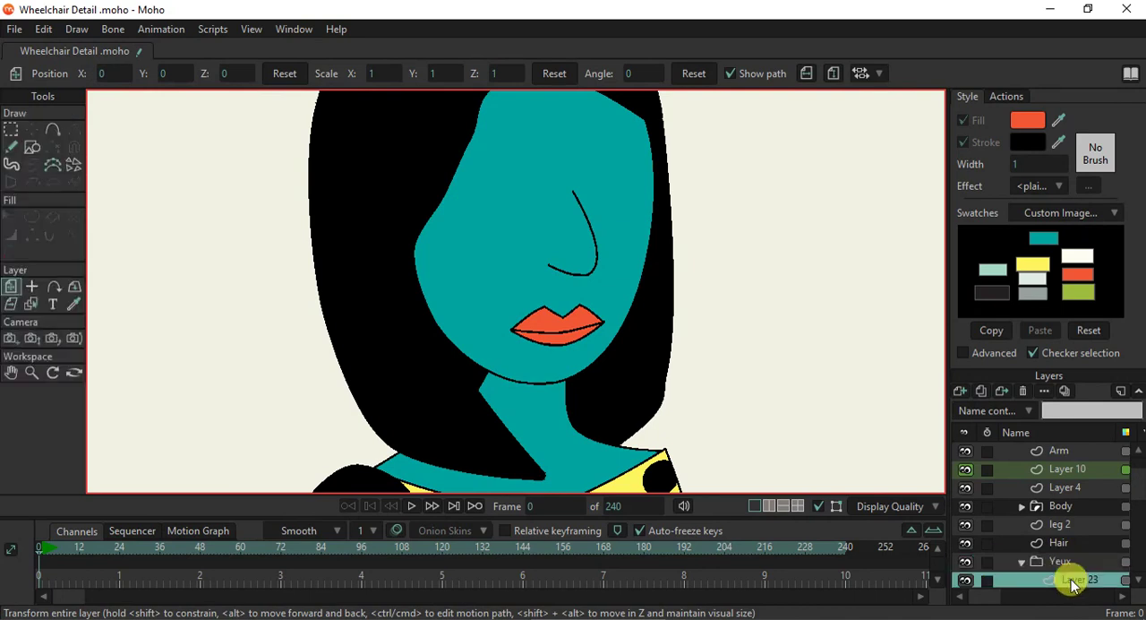
click(37, 151)
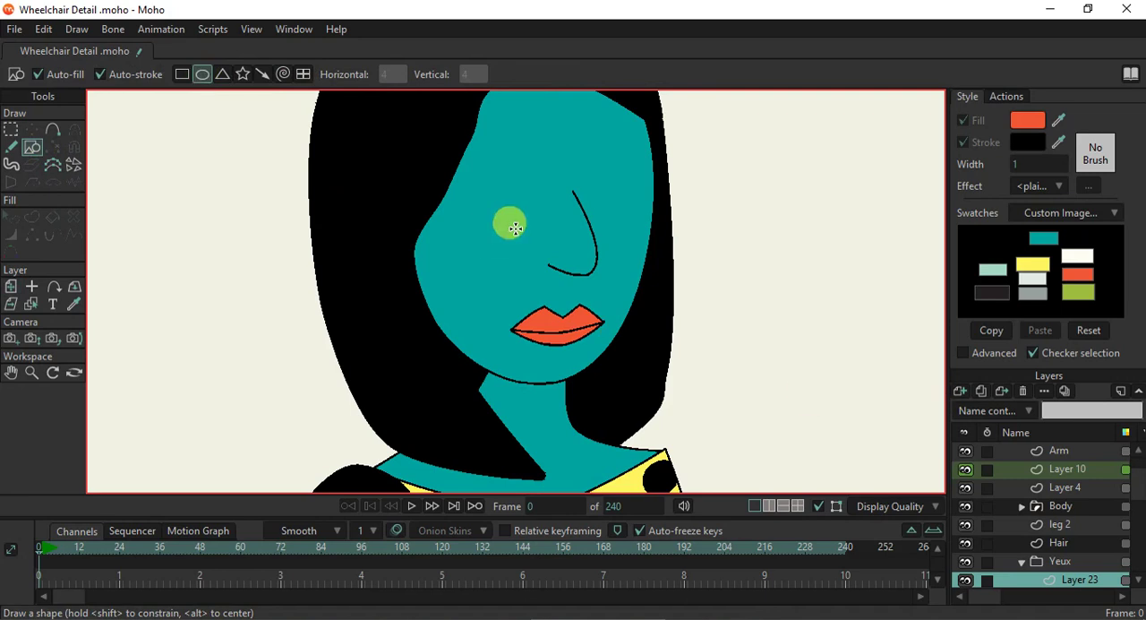
scroll(517, 189, up, 1)
drag(1057, 126, 614, 177)
drag(474, 165, 553, 238)
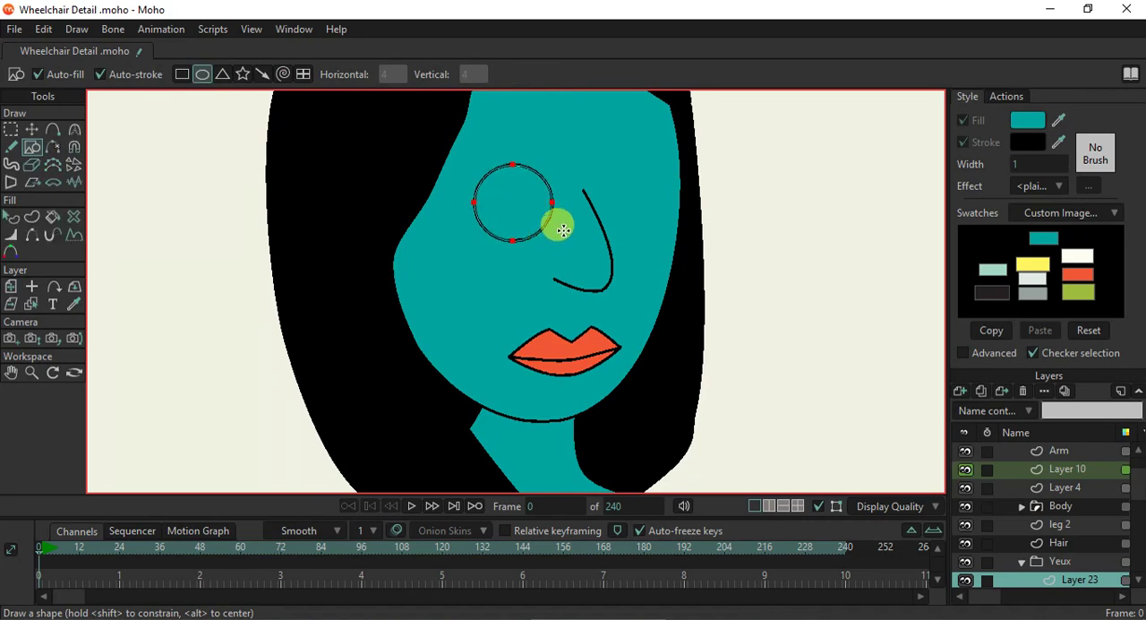
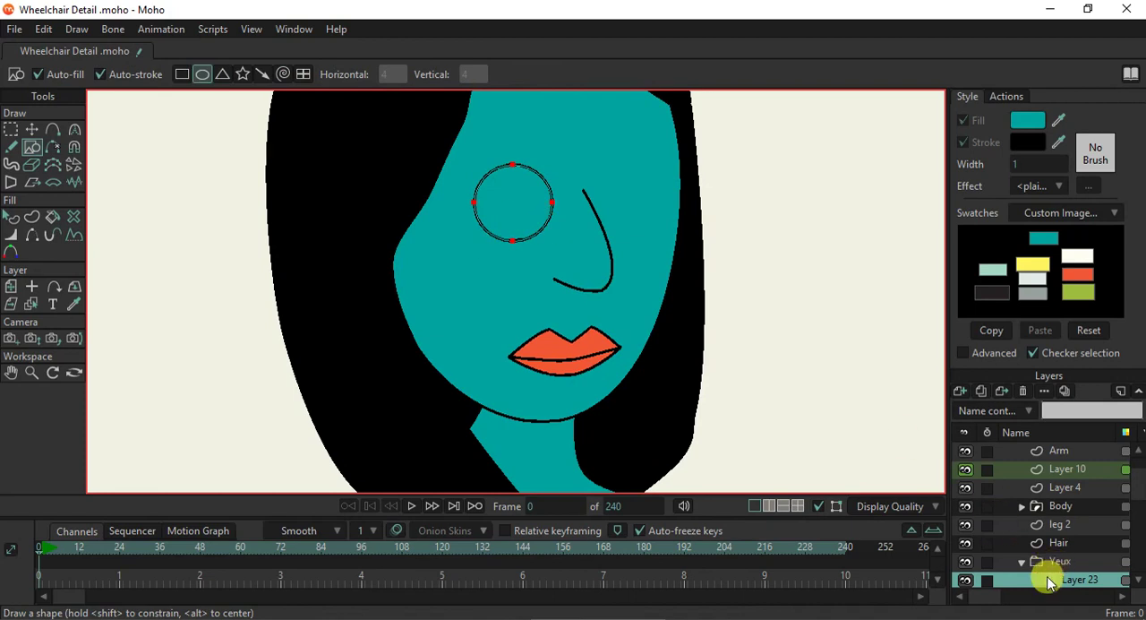
- Move the Nez layer above the Yeux group in the layer order
scroll(1066, 518, down, 3)
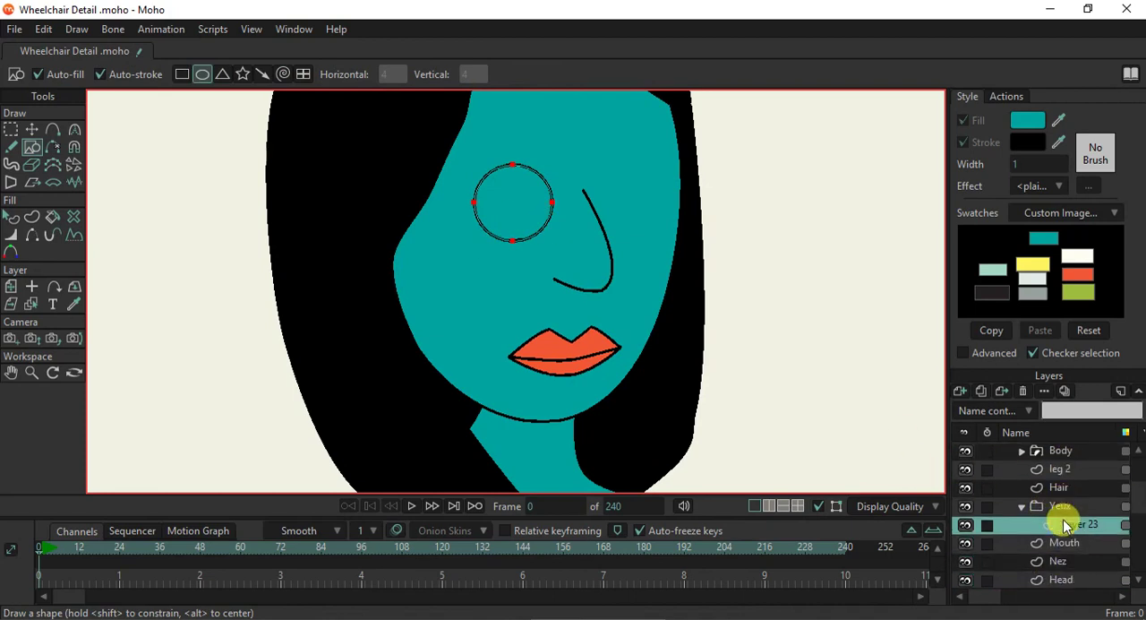
drag(1059, 542, 1060, 484)
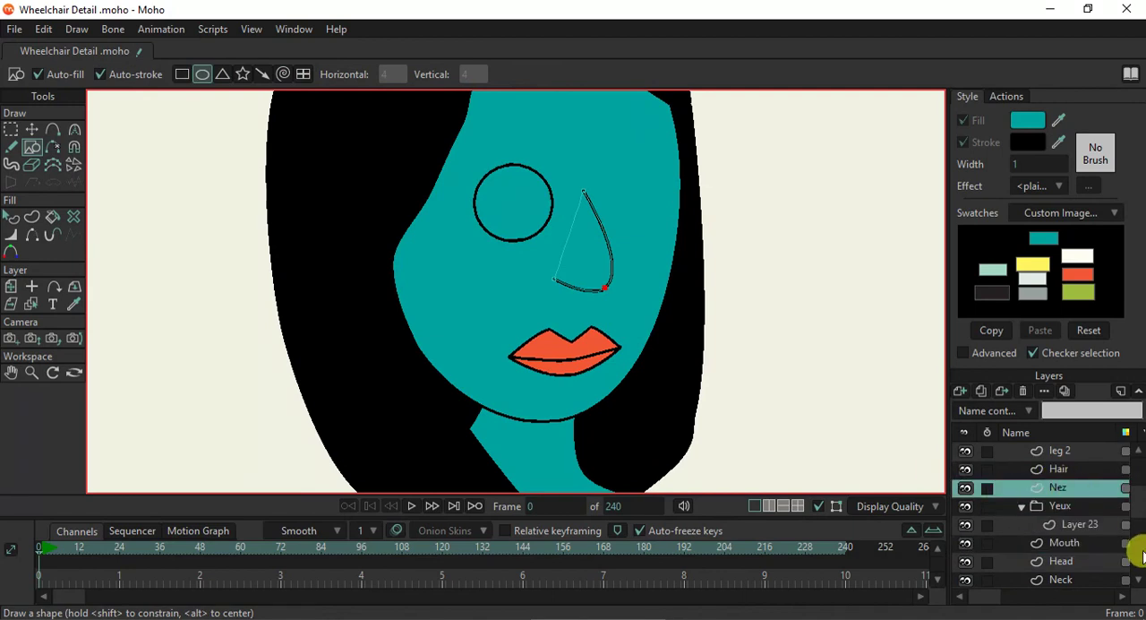
- Duplicate the eye circle in Layer 23 and place the copy level with it on the other side of the nose
click(1074, 526)
scroll(617, 185, up, 1)
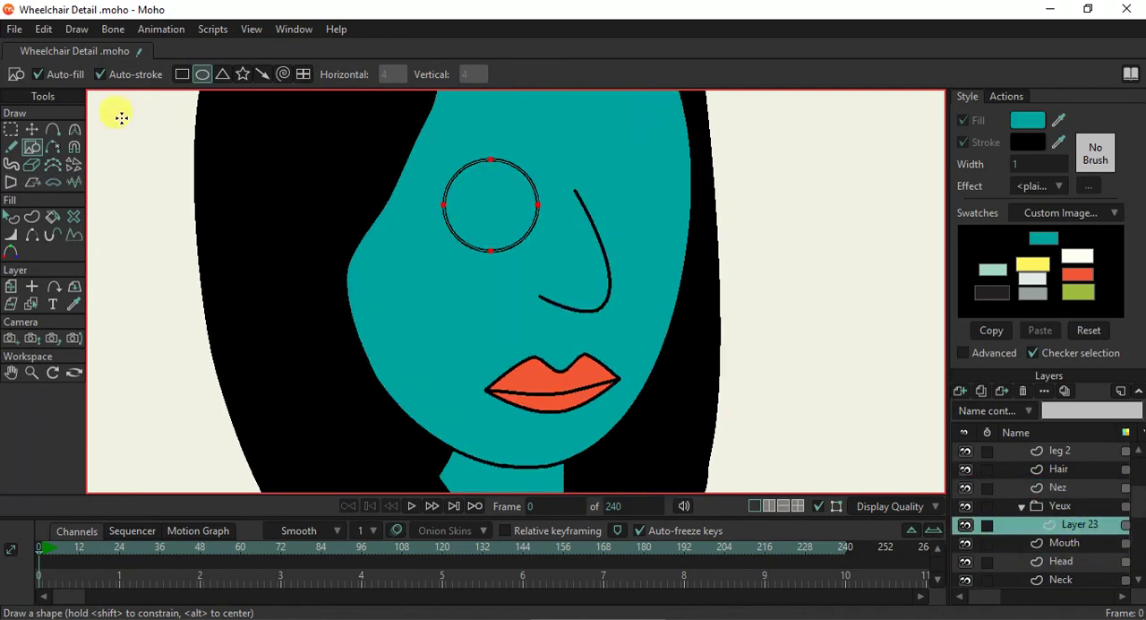
click(34, 129)
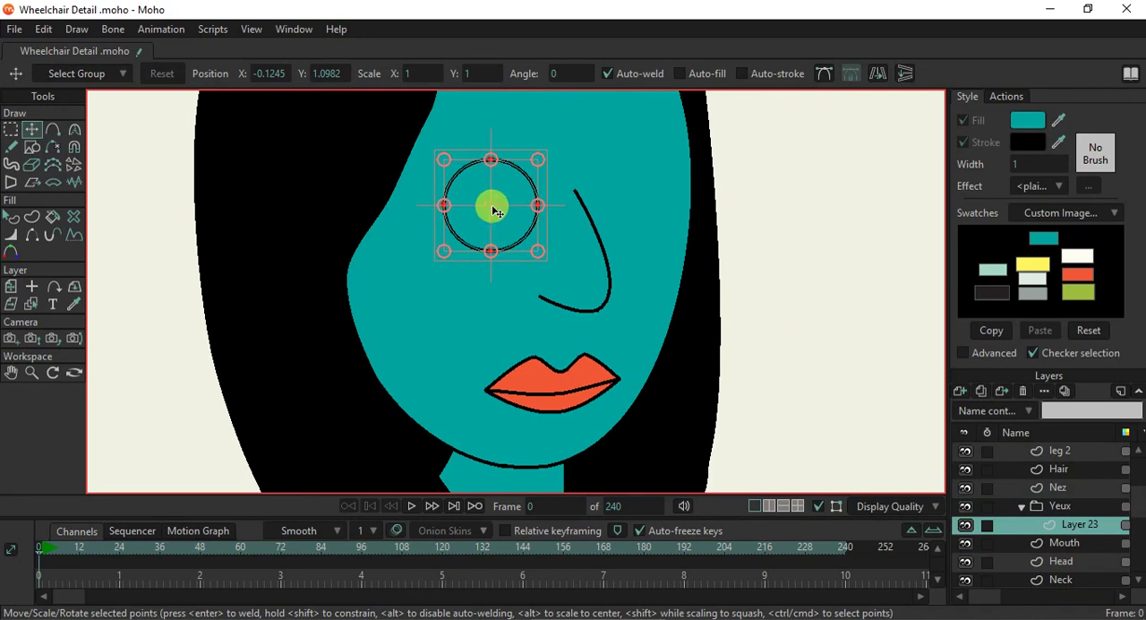
drag(525, 206, 580, 205)
drag(492, 212, 634, 219)
- Render the current frame to examine the whole character, and close the render
scroll(634, 224, down, 3)
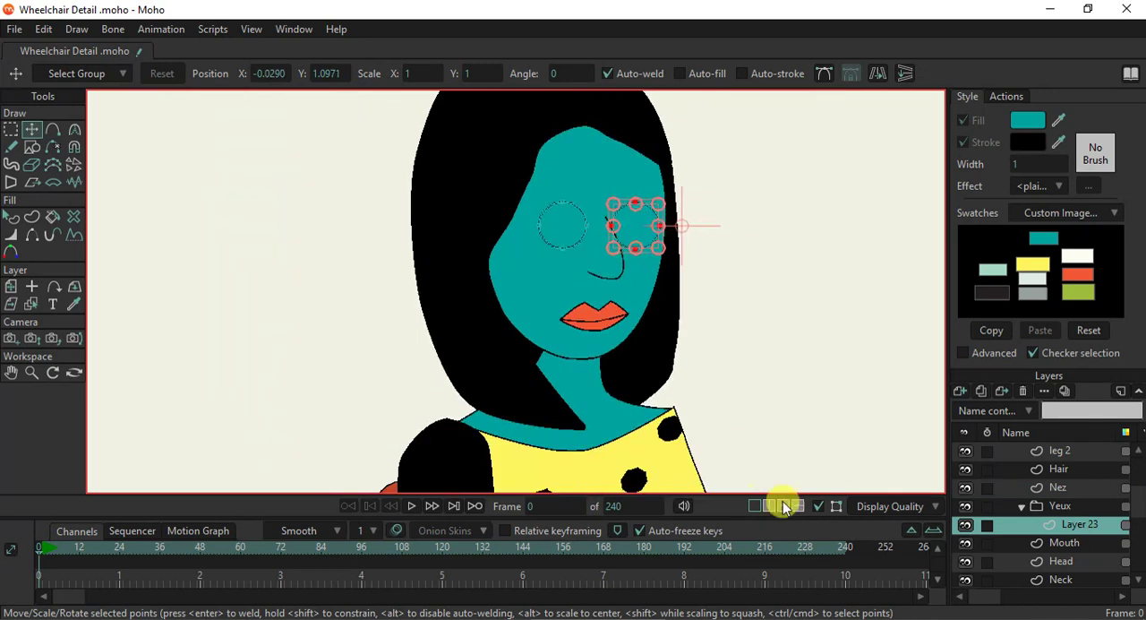
key(ctrl+r)
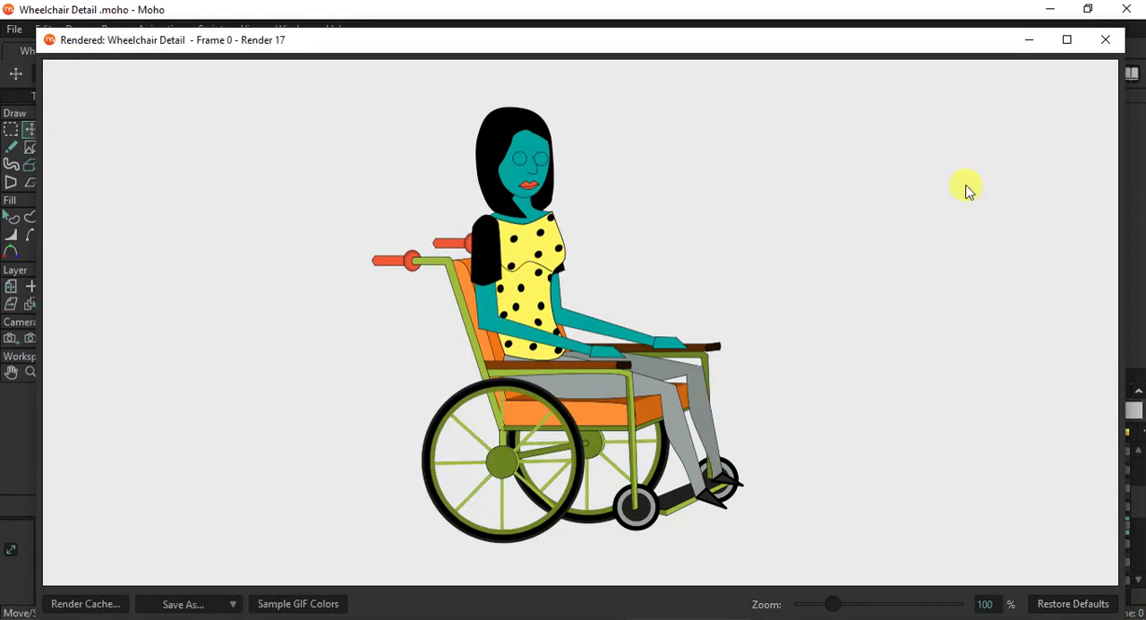
click(1105, 39)
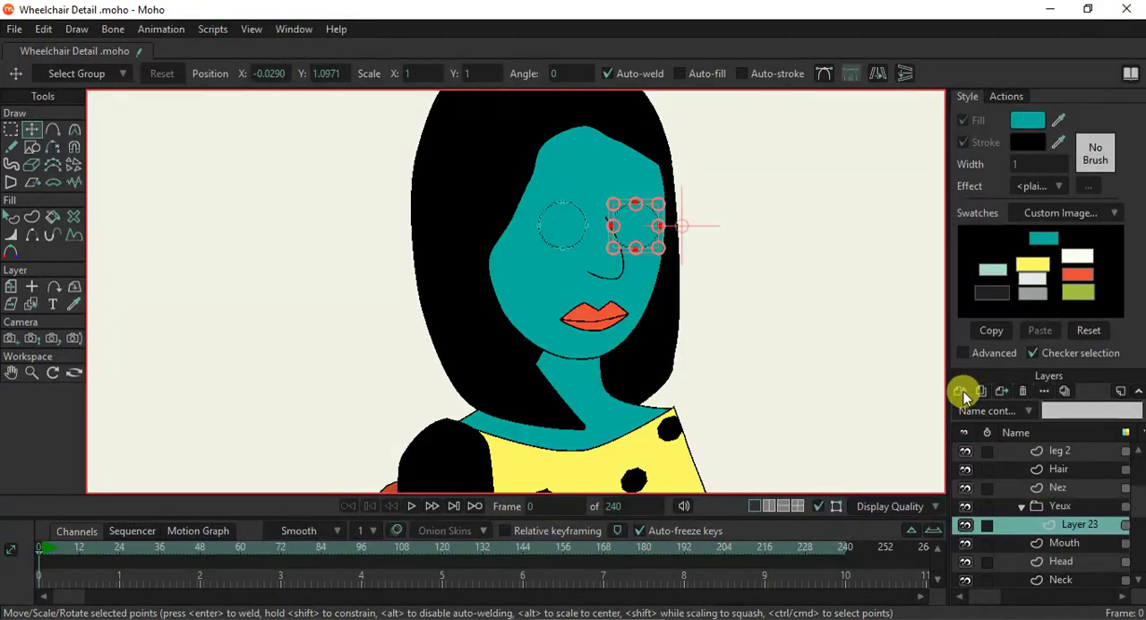
- Draw a thin, flat triangle above the left eye circle in Layer 23 as the base of an eyebrow
scroll(633, 161, up, 2)
scroll(633, 162, up, 2)
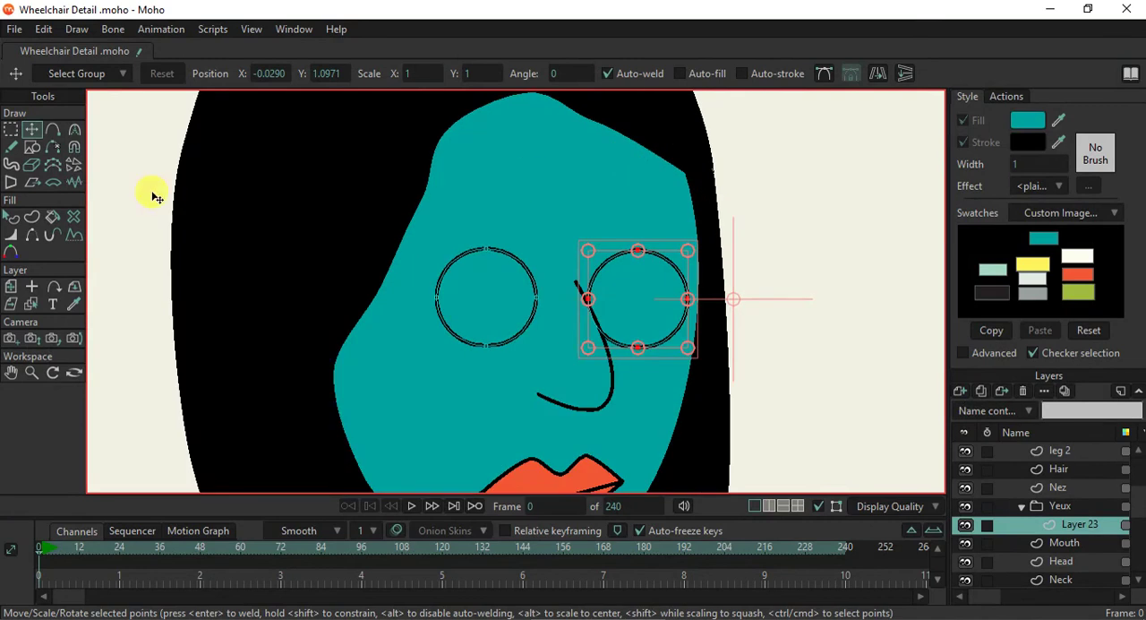
click(30, 147)
click(222, 75)
drag(432, 226, 543, 212)
- Reshape the triangle into an arched eyebrow by lowering its outer tip and adding points along the upper and lower edges
click(31, 129)
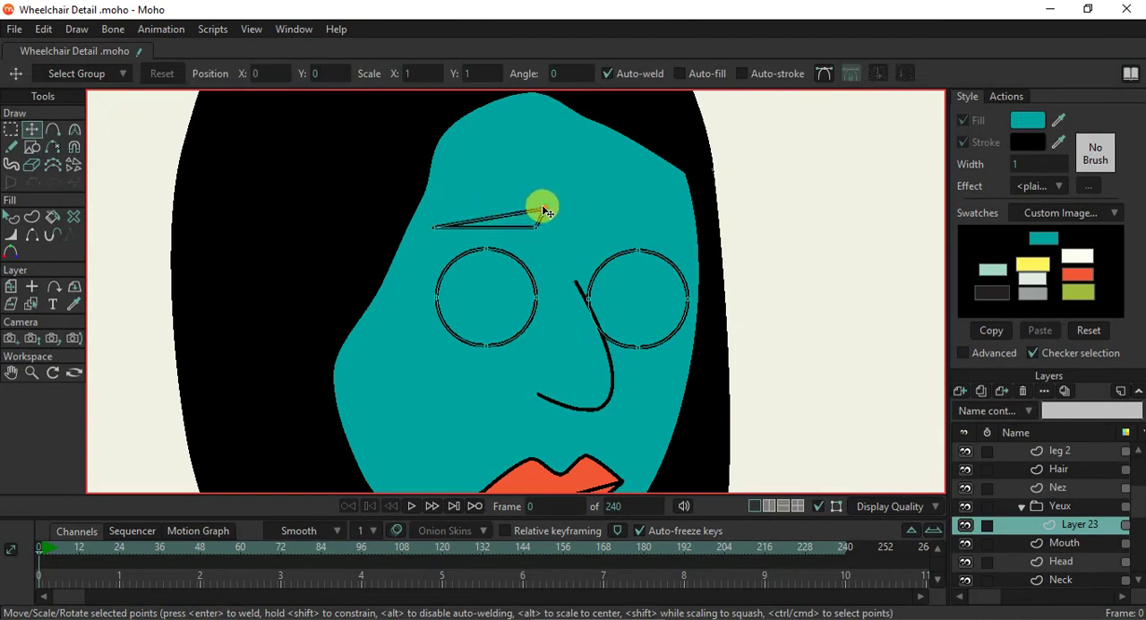
drag(432, 226, 419, 240)
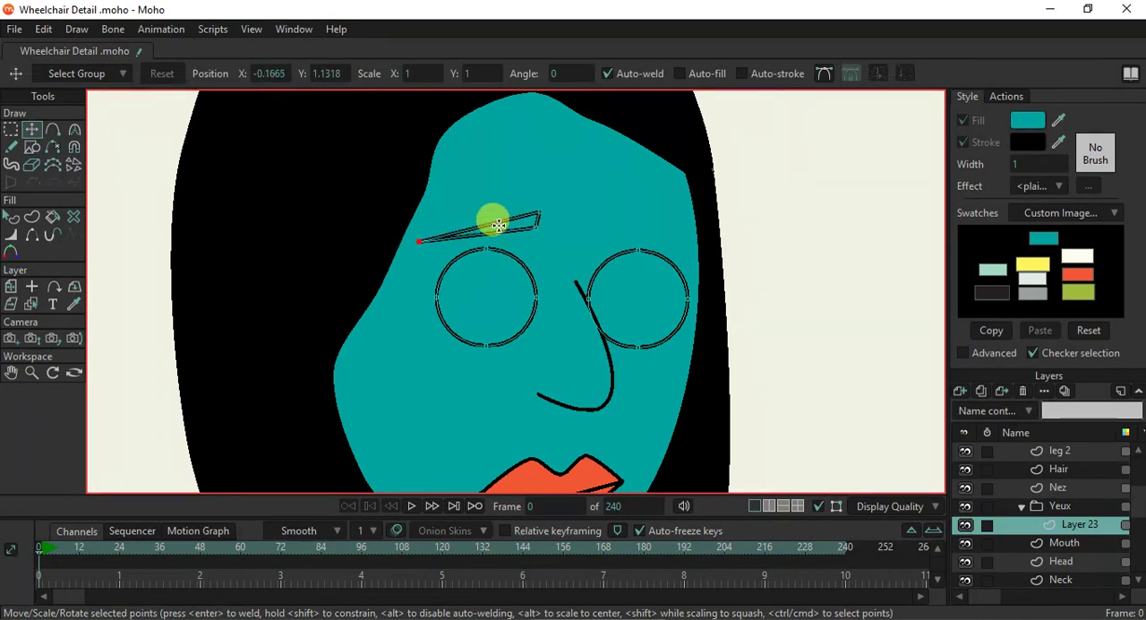
key(a)
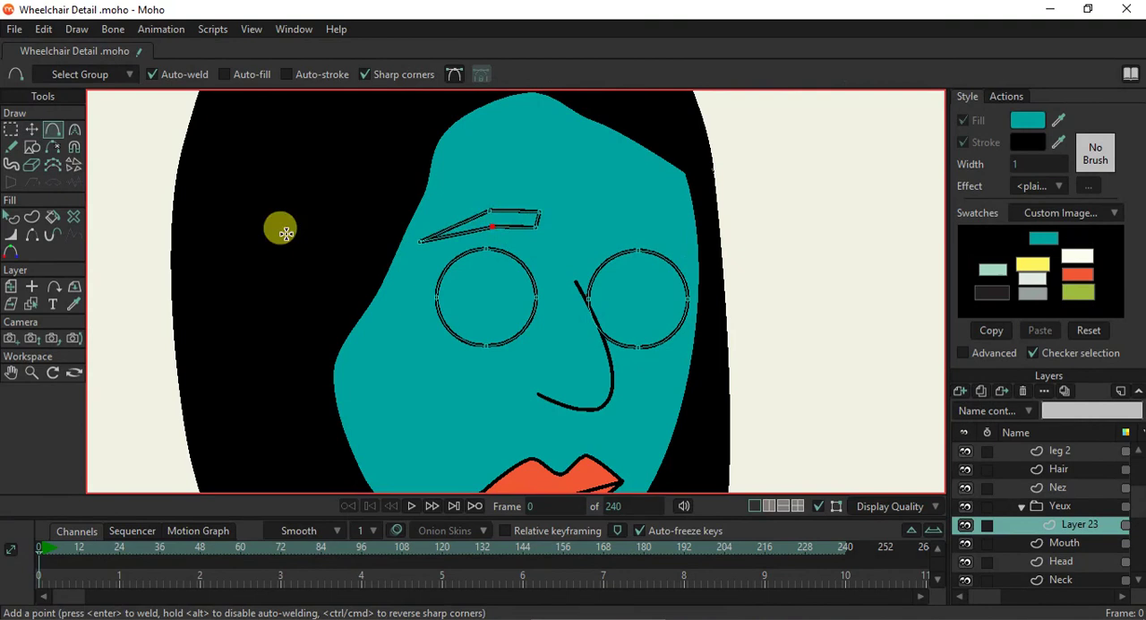
- Fill the eyebrow shape with the black of the stroke colour
click(11, 217)
click(517, 226)
drag(1064, 120, 1041, 142)
click(425, 269)
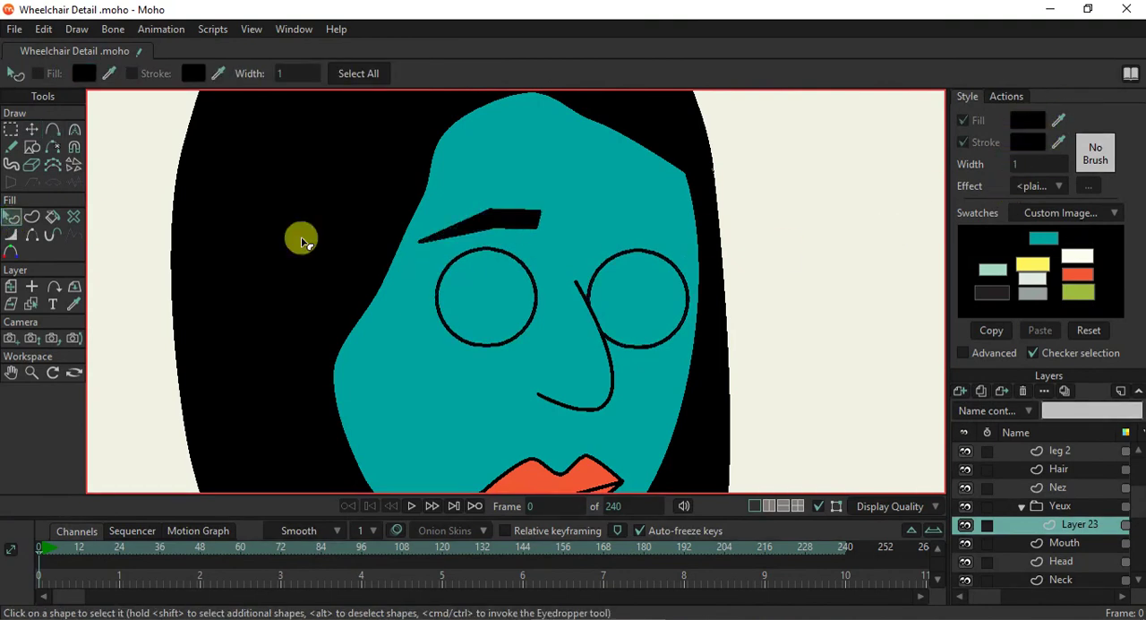
- Adjust the eyebrow's position, and place a horizontally flipped copy above the other eye circle
click(32, 129)
drag(509, 222, 501, 225)
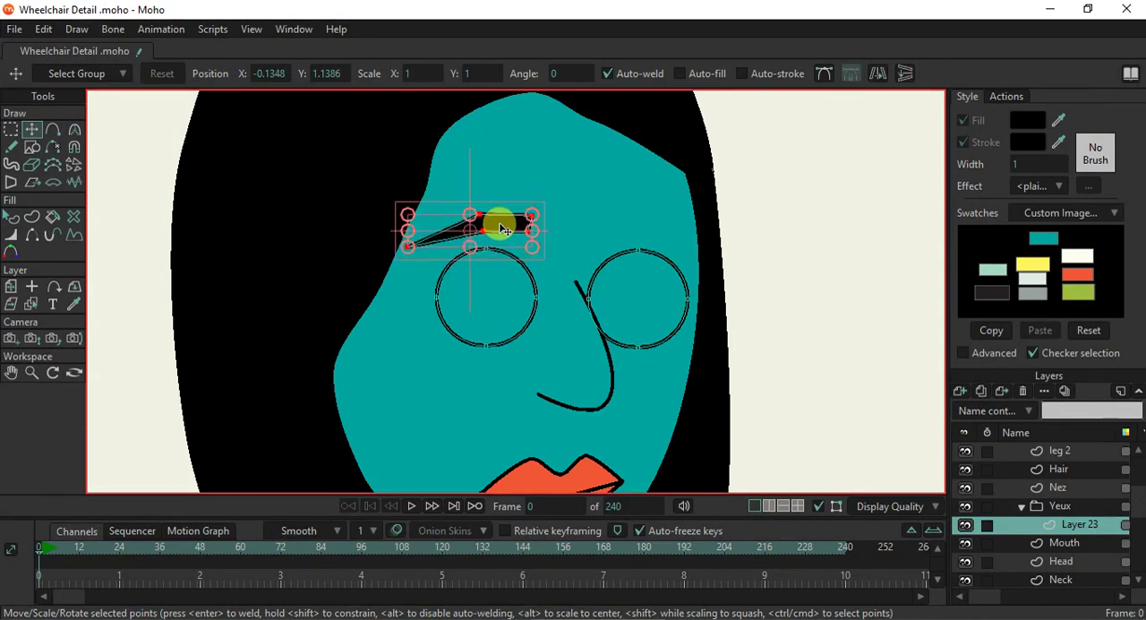
click(877, 73)
drag(494, 232, 711, 247)
- Adjust the inner corner points of the eyebrows so their ends slant toward the nose
drag(596, 234, 536, 237)
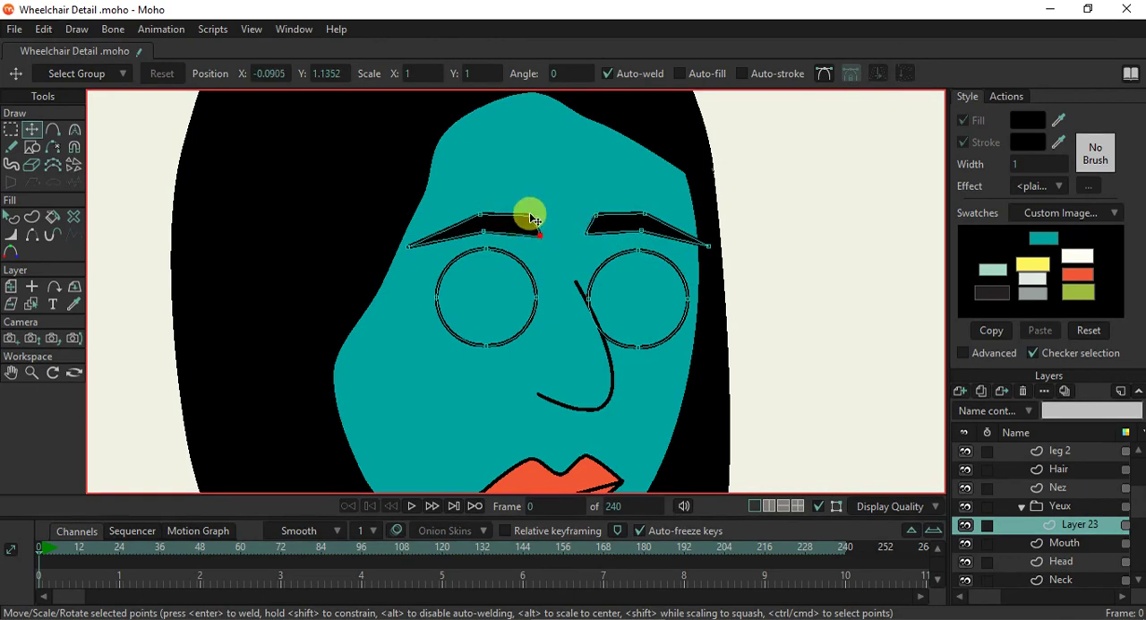
click(530, 216)
scroll(536, 278, down, 5)
scroll(536, 279, up, 2)
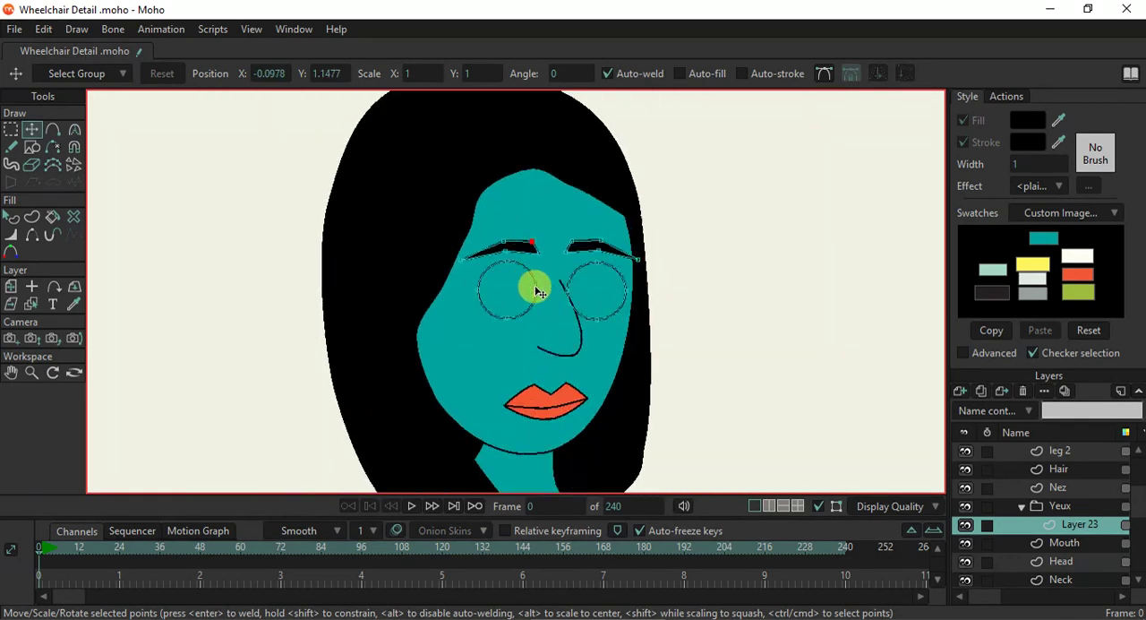
- Add a new vector layer inside the Yeux group above Layer 23 and hide it
click(962, 393)
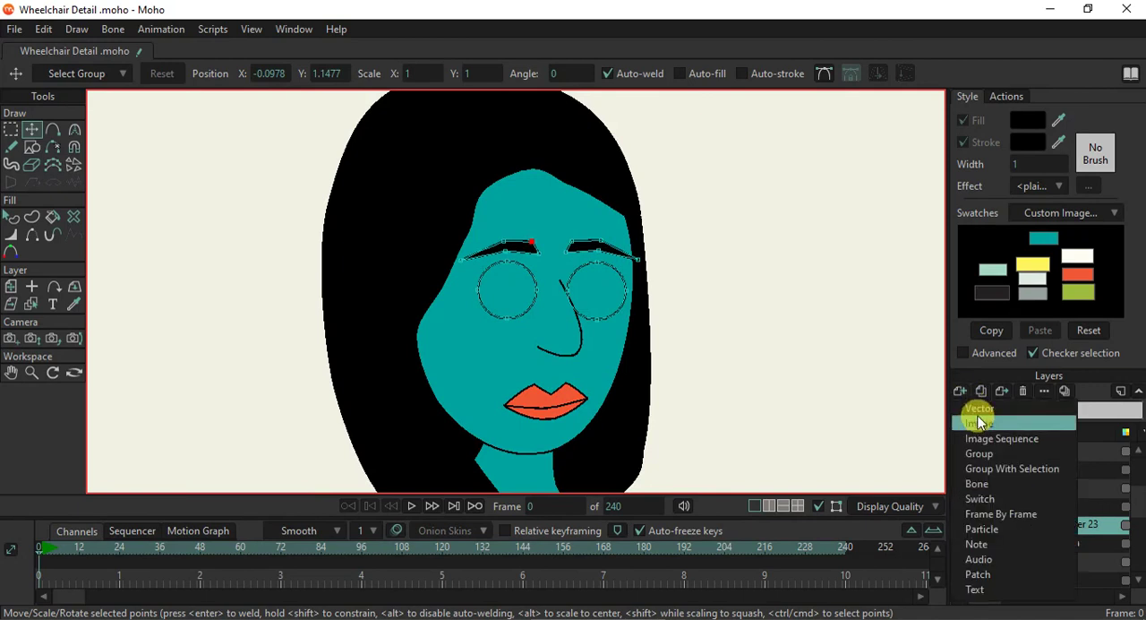
click(979, 412)
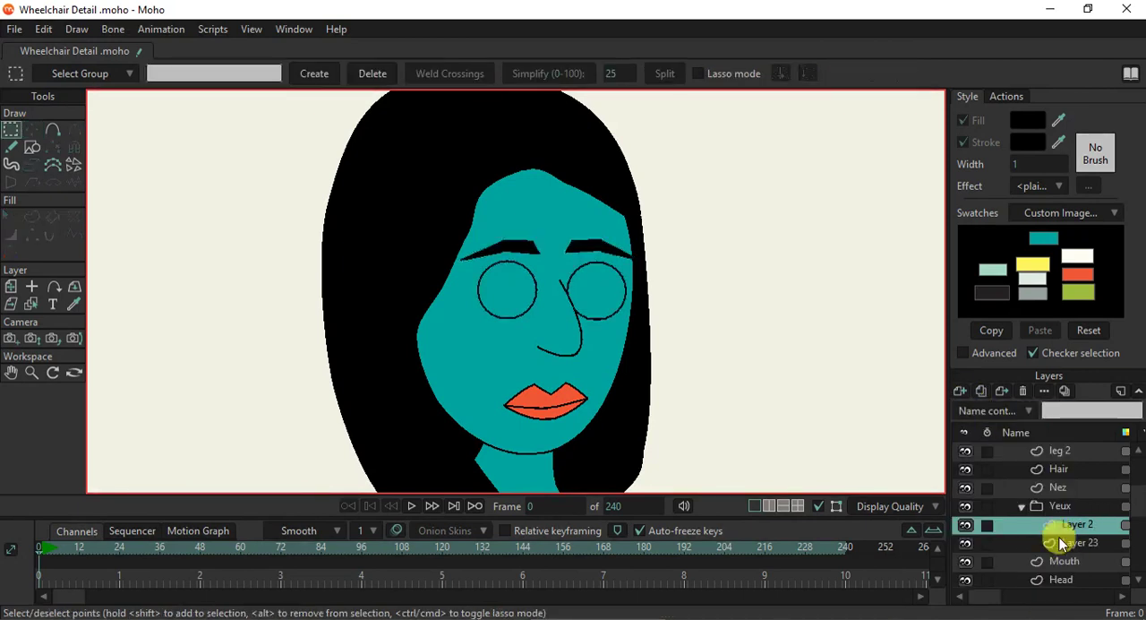
click(1049, 543)
click(965, 525)
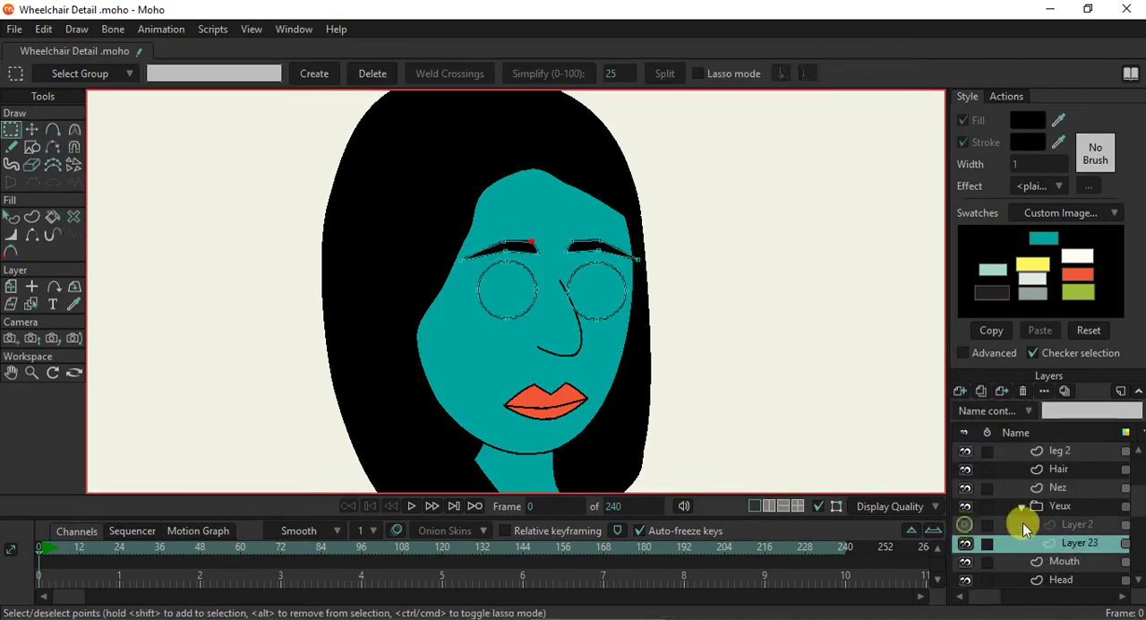
- Duplicate Layer 23 and hide the duplicate
click(981, 392)
click(966, 543)
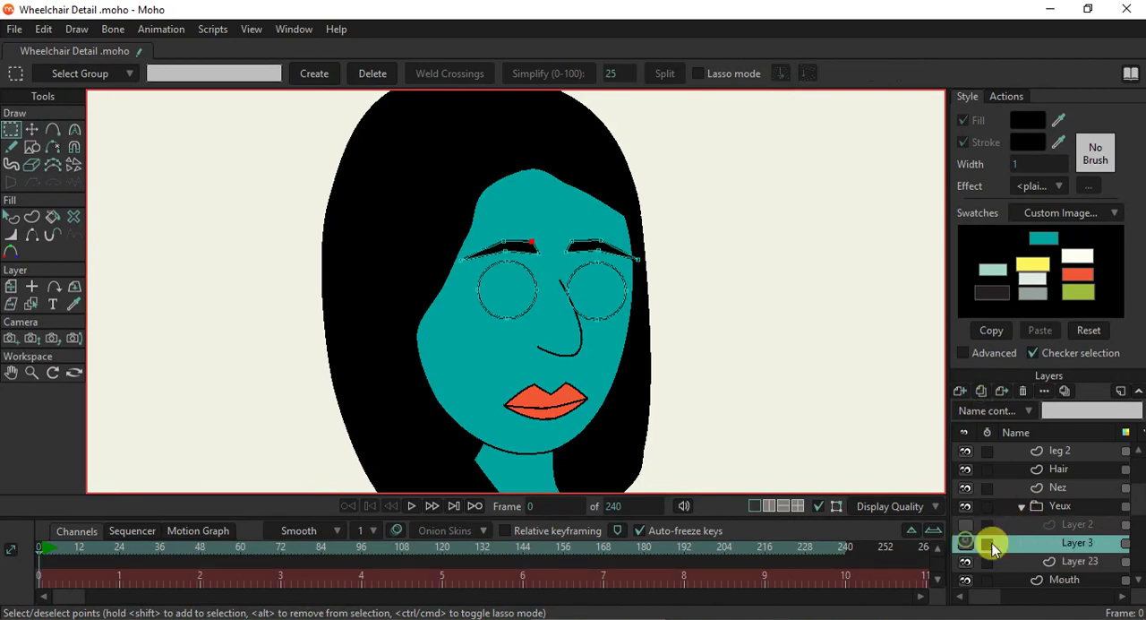
- Fill both eye circles in Layer 23 with the darker teal 018984 and turn off their stroke
click(1066, 562)
click(11, 218)
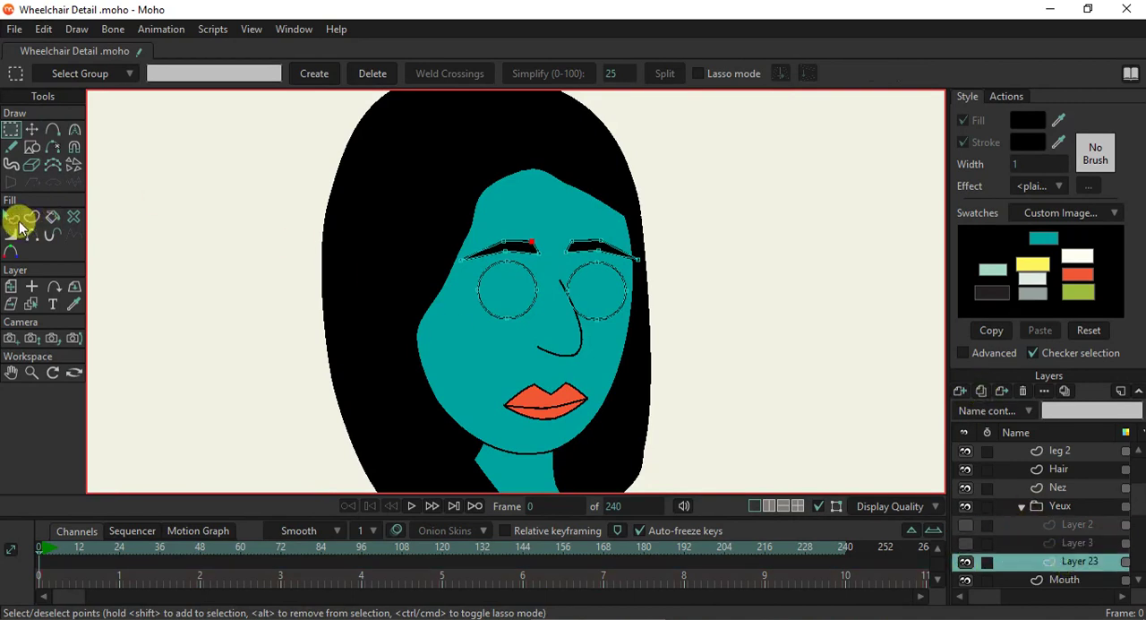
click(504, 314)
shift+click(597, 322)
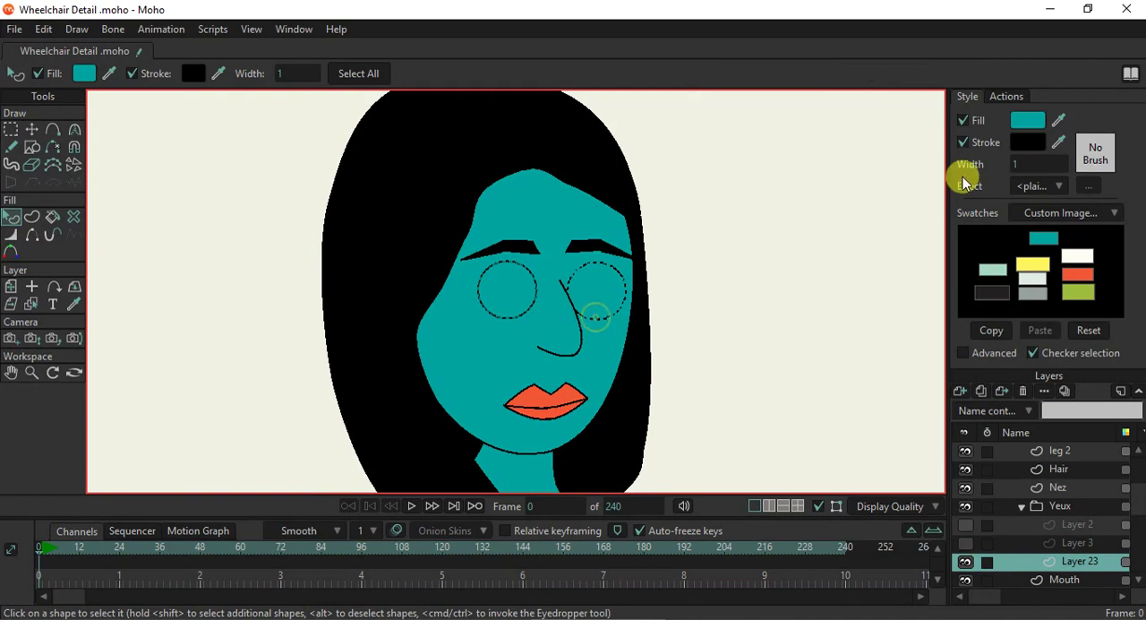
click(1028, 120)
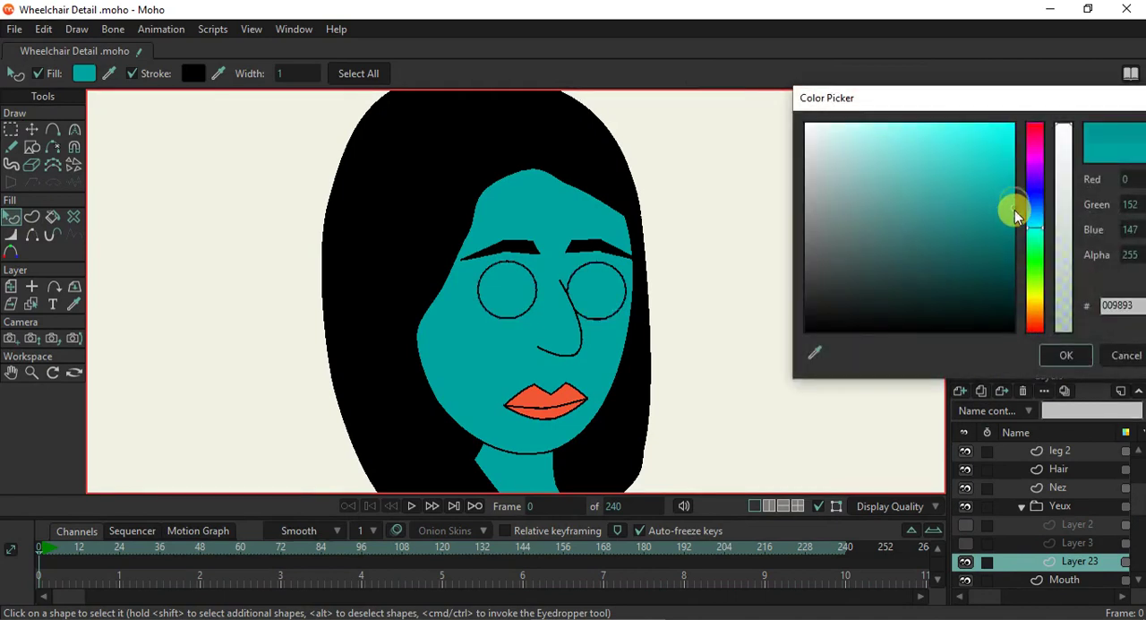
drag(1015, 220, 1015, 223)
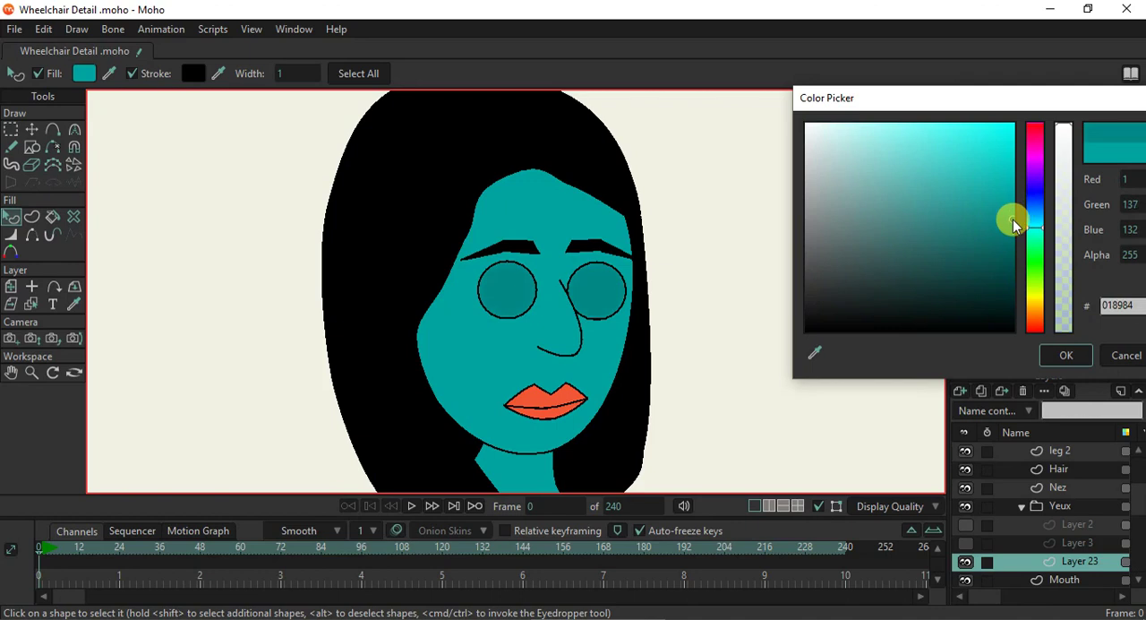
click(1061, 356)
click(964, 145)
click(821, 242)
- Delete both eyebrows from Layer 23
scroll(525, 282, up, 2)
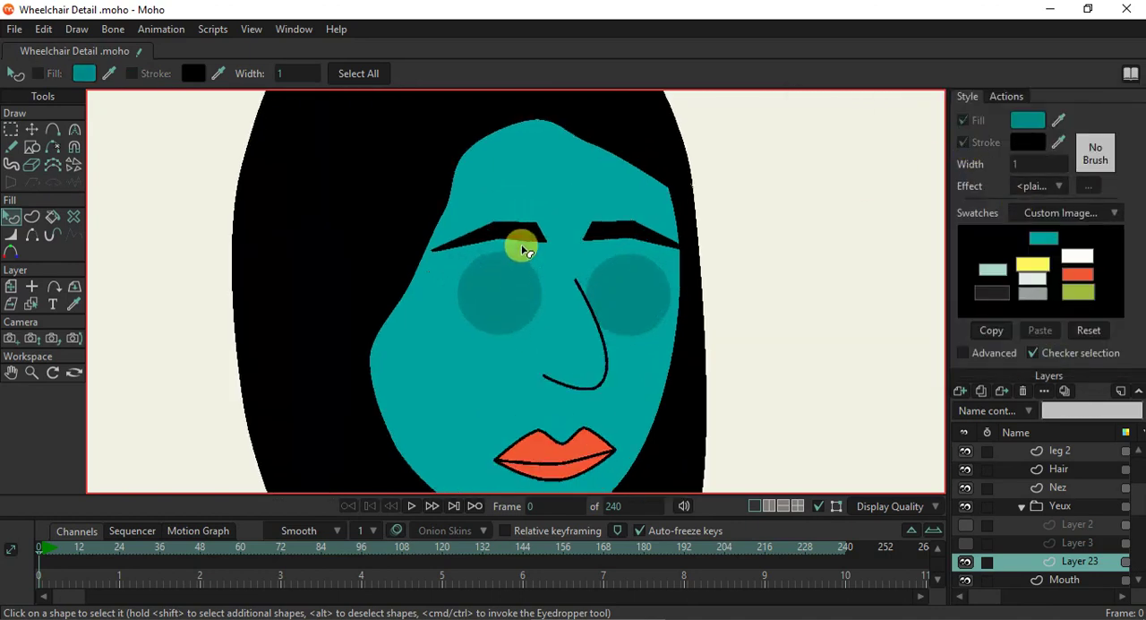
click(32, 129)
click(527, 231)
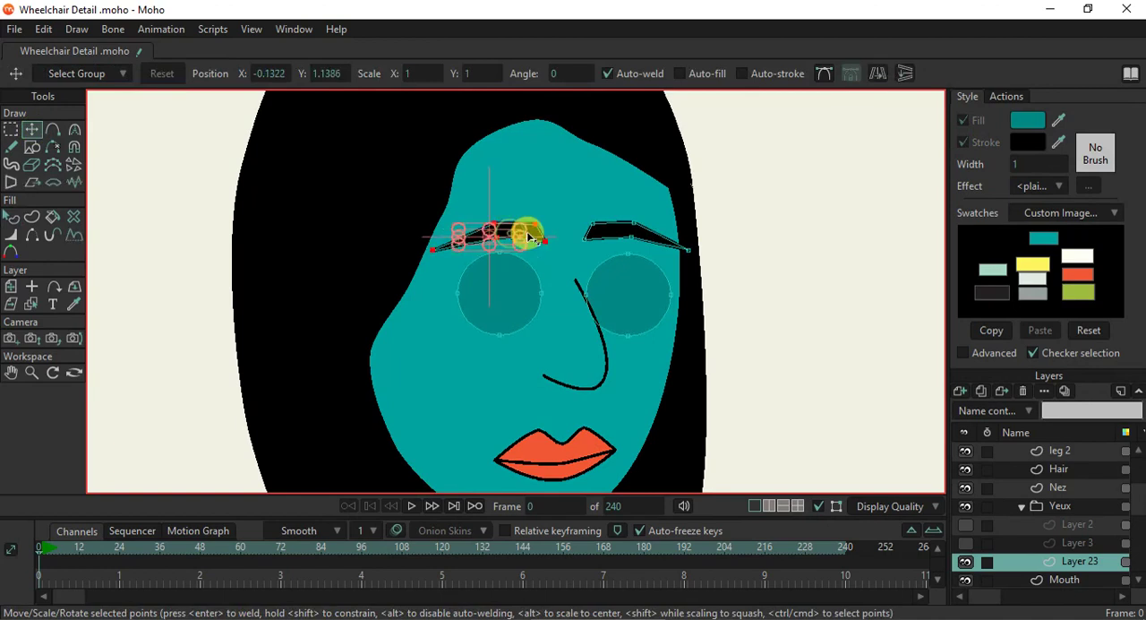
shift+click(618, 239)
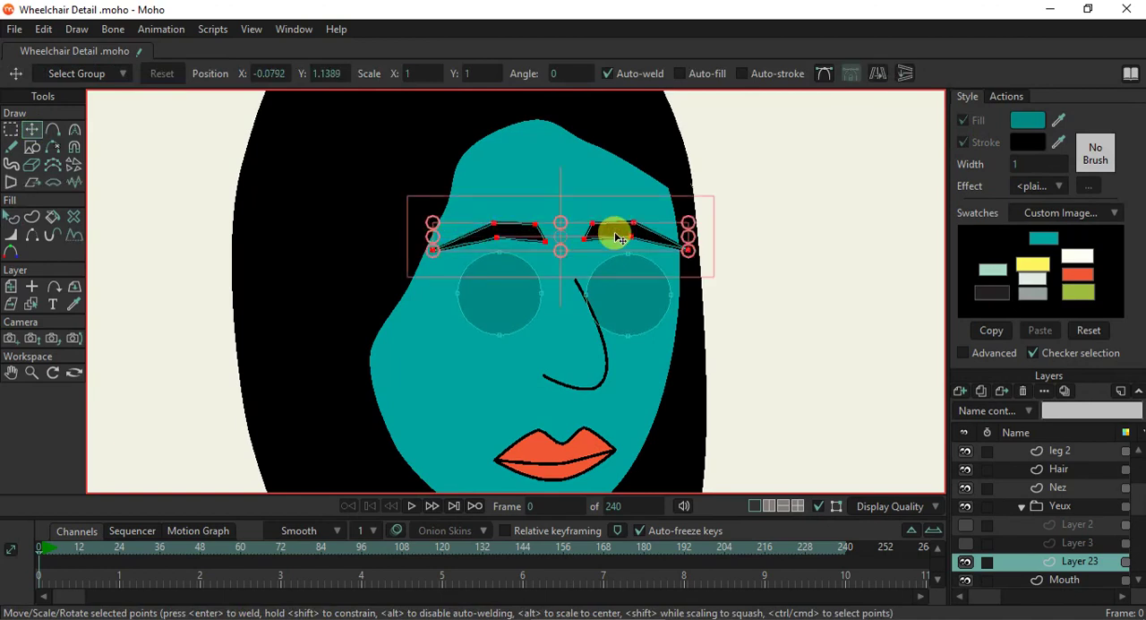
key(Delete)
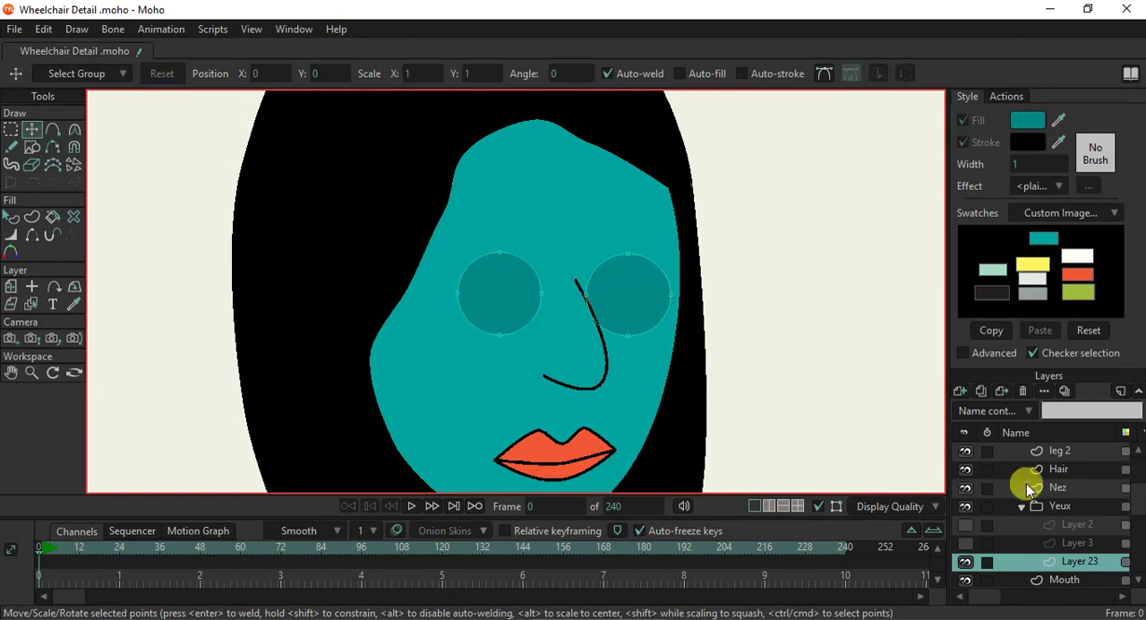
- Make Layer 3 visible and set it as the active layer
click(967, 542)
click(967, 543)
click(1050, 547)
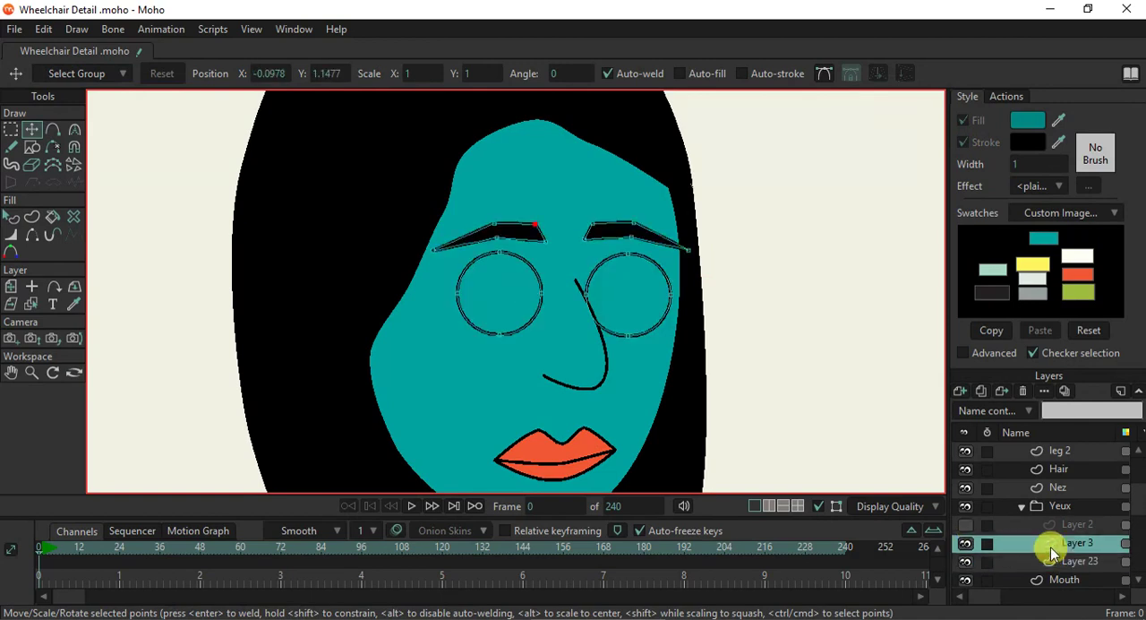
- Try to pull down the top point of the right eye circle in Layer 3, and undo the change
click(629, 254)
drag(637, 282, 635, 303)
scroll(621, 326, down, 2)
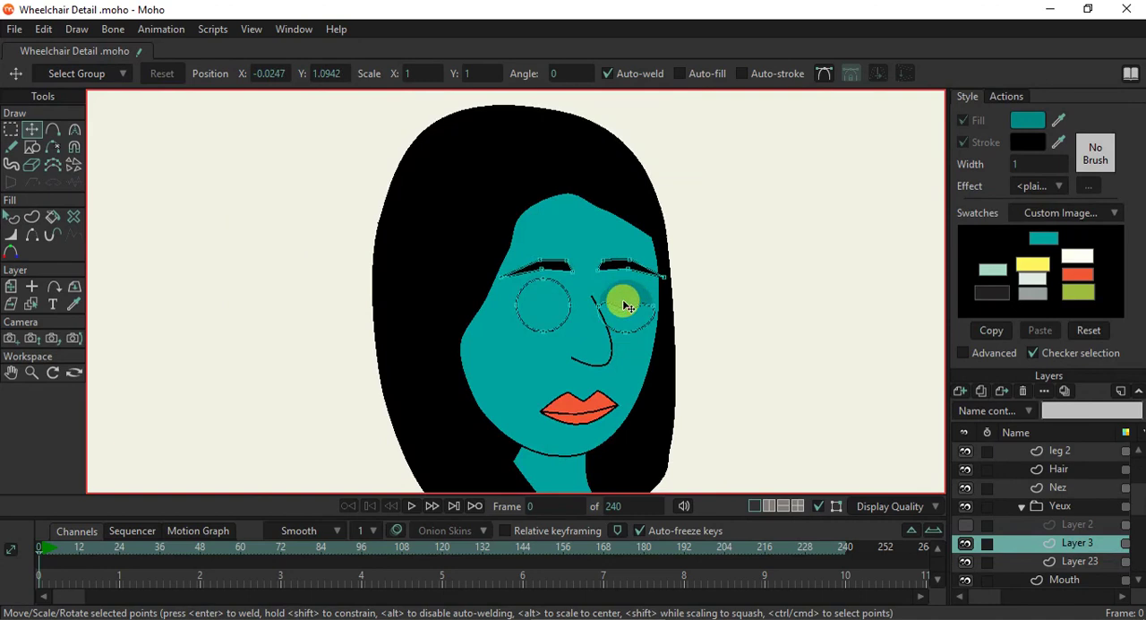
key(ctrl+z)
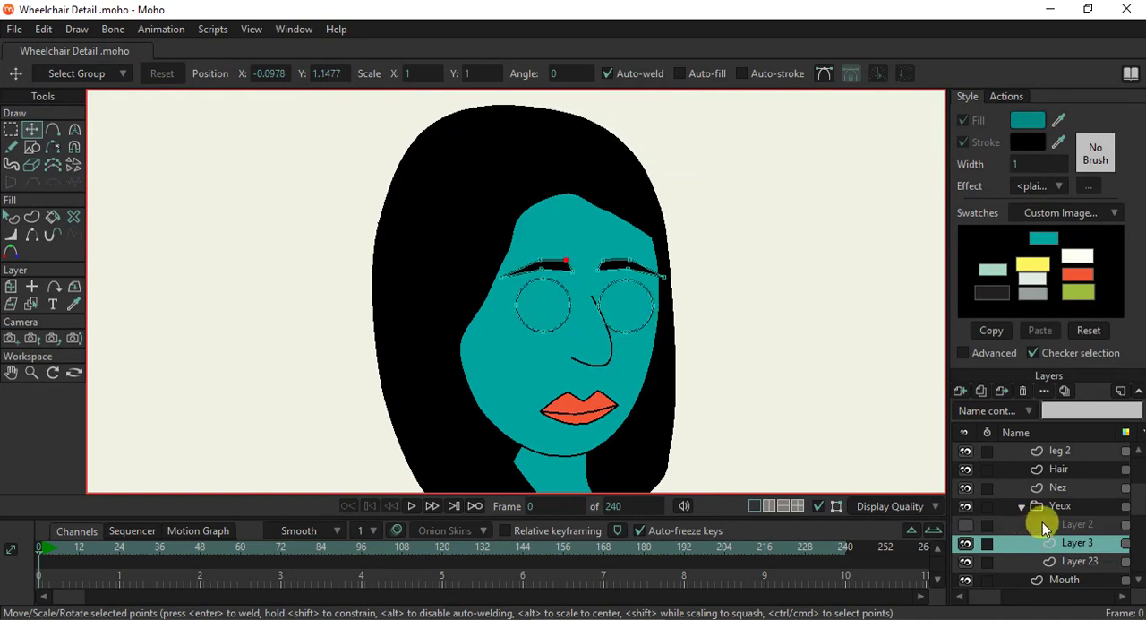
- Select Layer 2 in the Yeux group and make it visible
click(1039, 525)
click(957, 526)
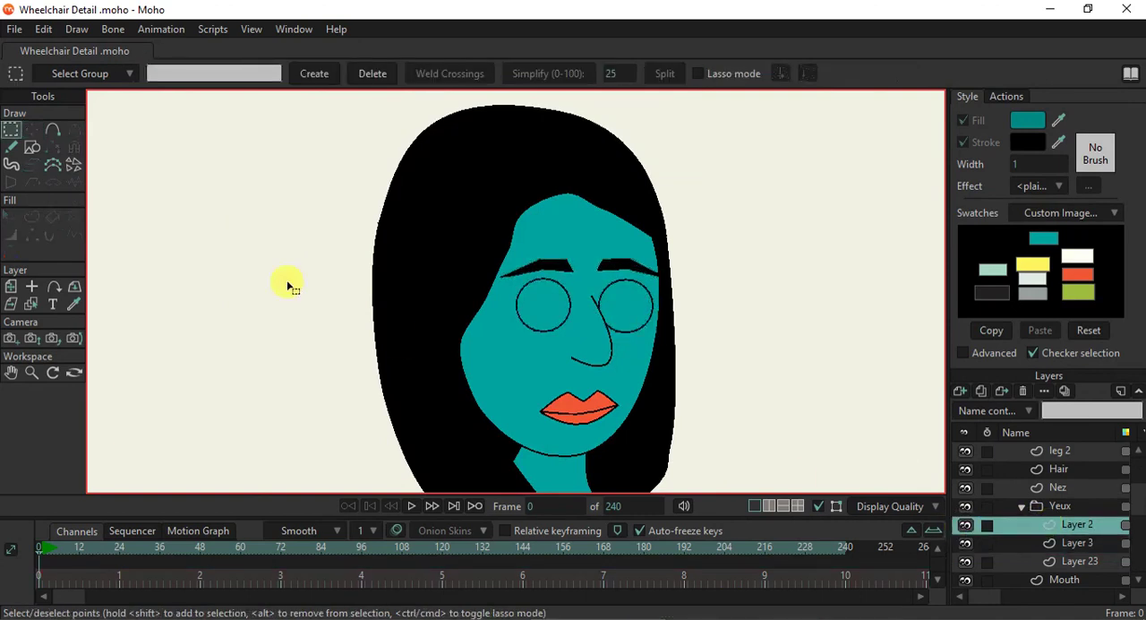
- Fill both eye circles in Layer 3 with the yellow swatch colour
click(1066, 543)
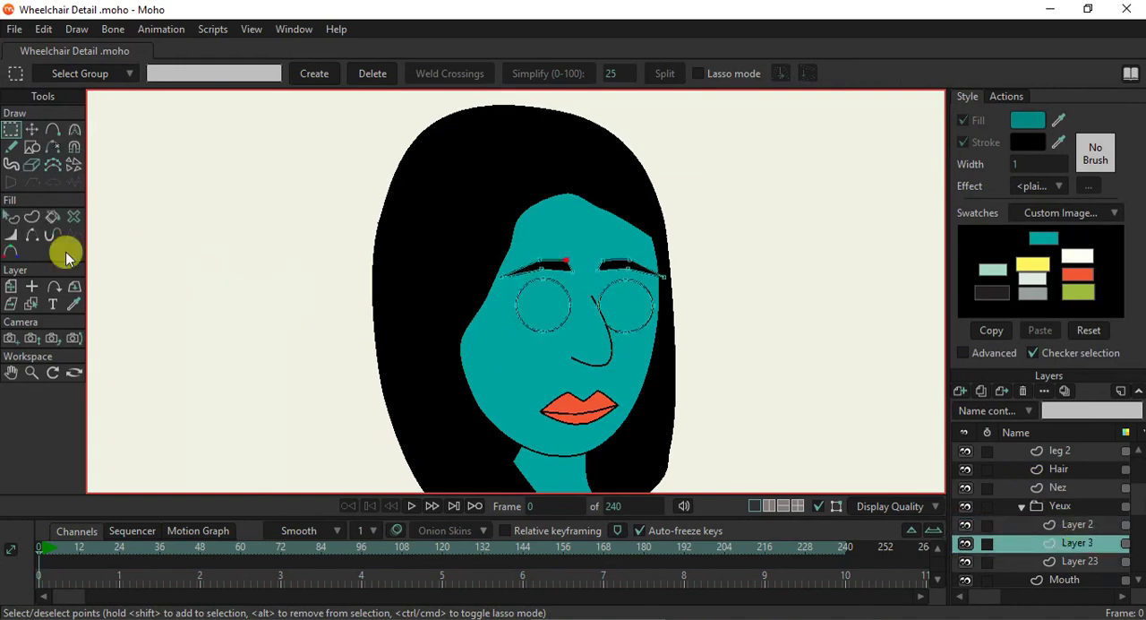
click(27, 221)
click(11, 217)
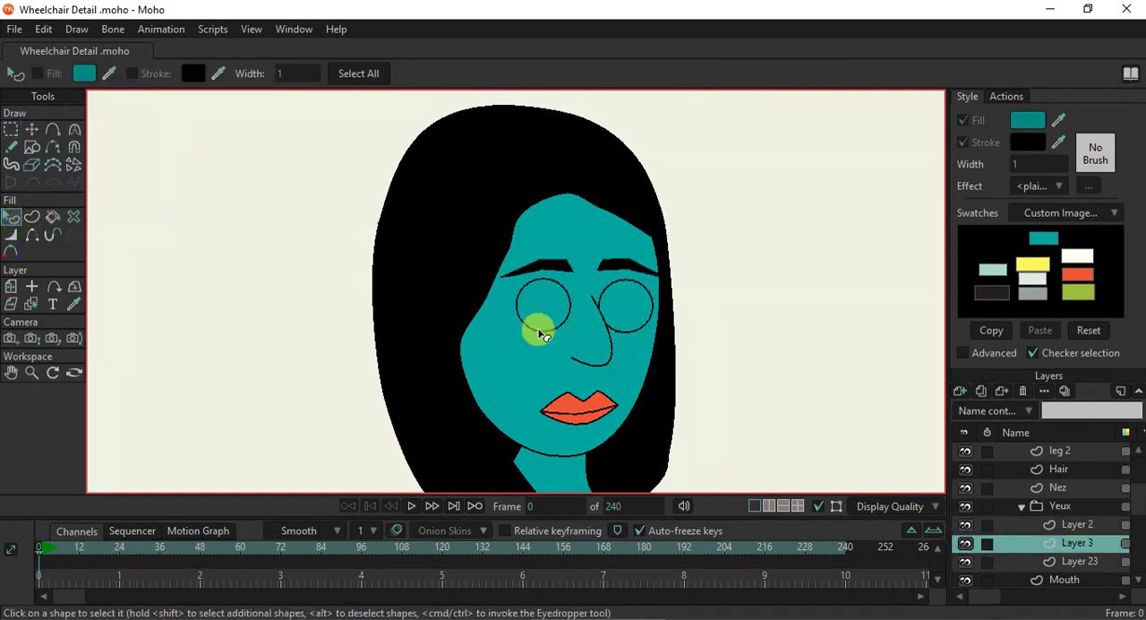
click(538, 329)
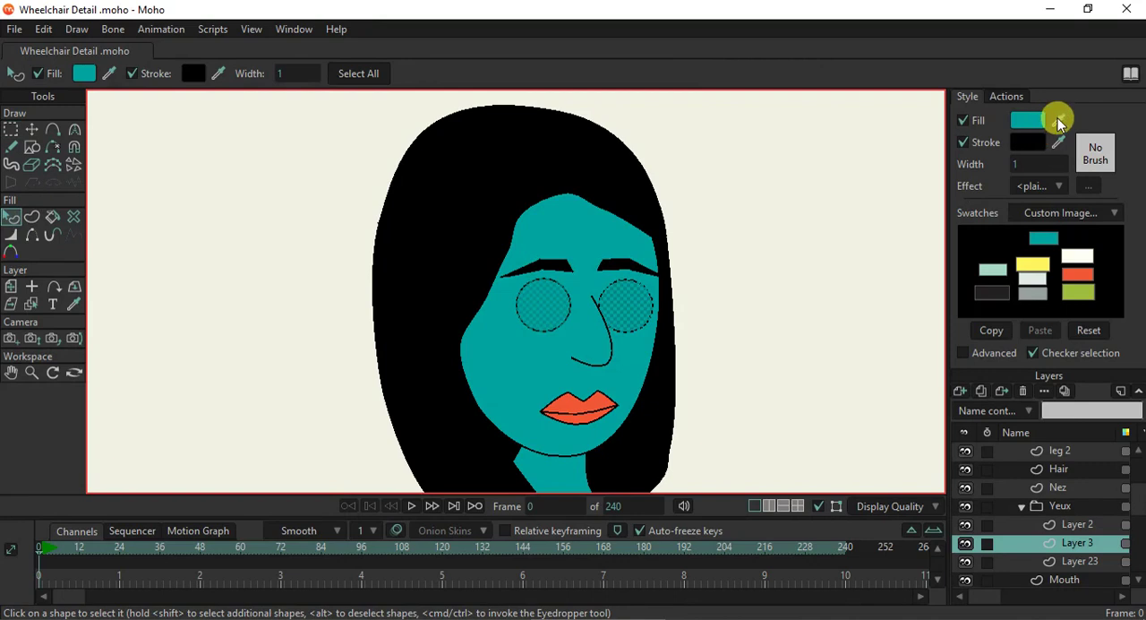
click(1033, 264)
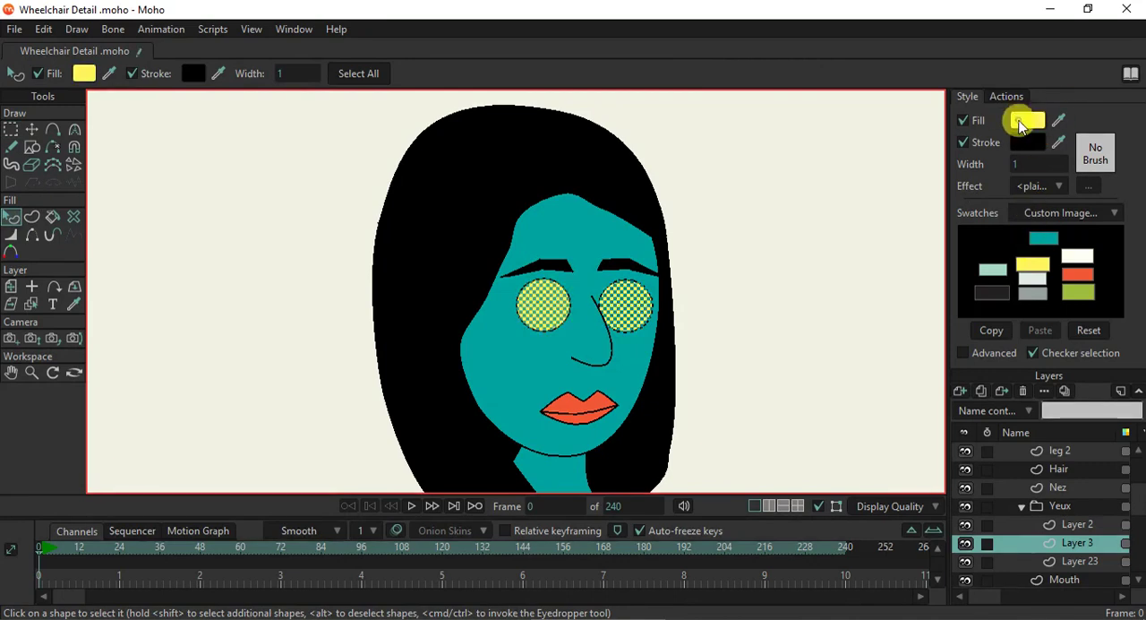
- Change the fill of both eye circles in Layer 3 to the pale cream colour FFFDDA
click(1019, 120)
click(868, 133)
click(844, 128)
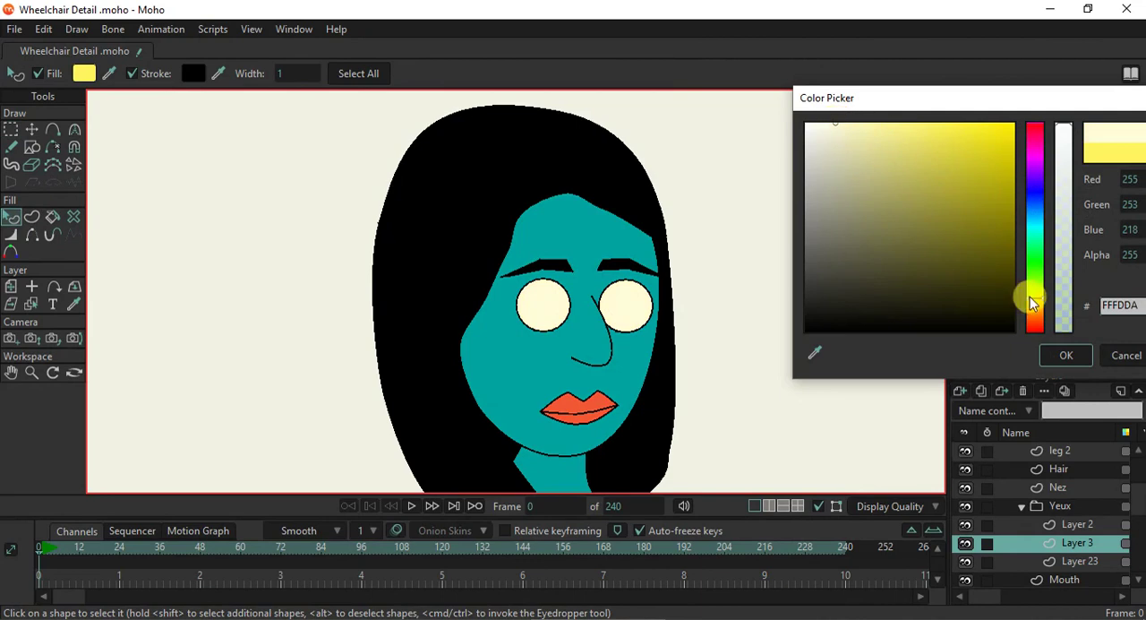
click(1065, 356)
- Draw a small black-filled oval pupil near the centre of each eye circle on Layer 2
click(1040, 520)
click(32, 148)
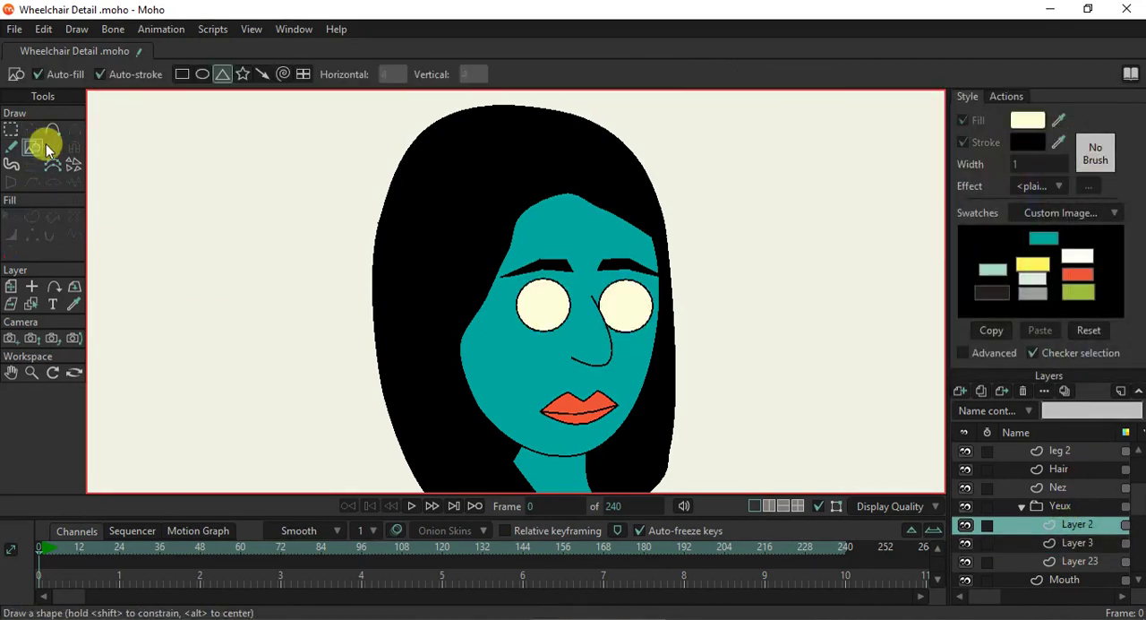
click(199, 74)
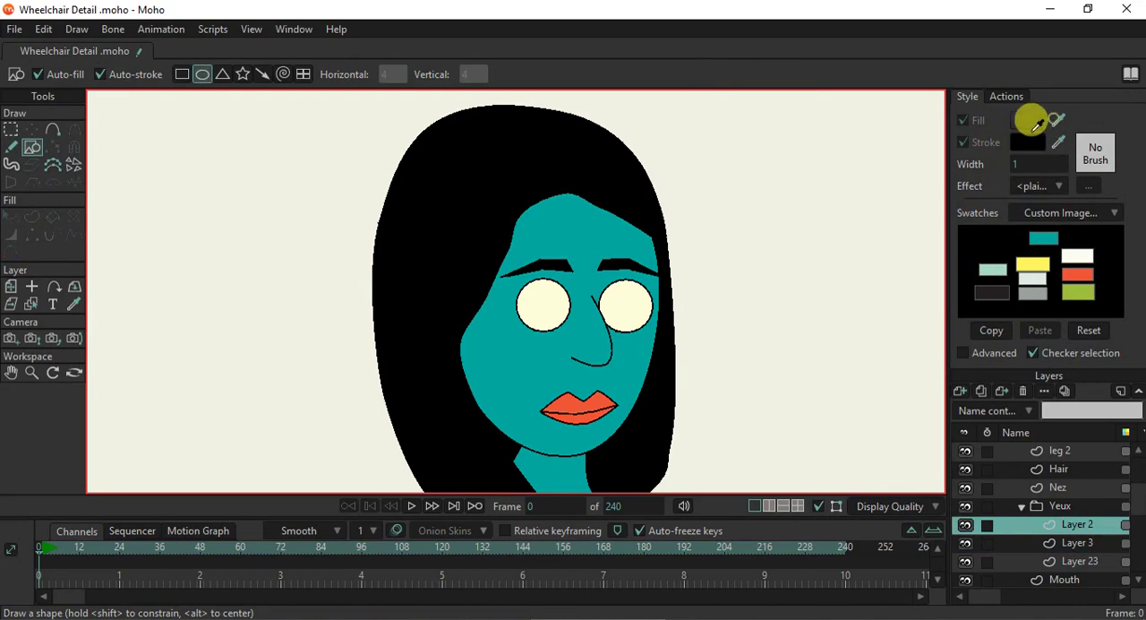
scroll(537, 333, up, 3)
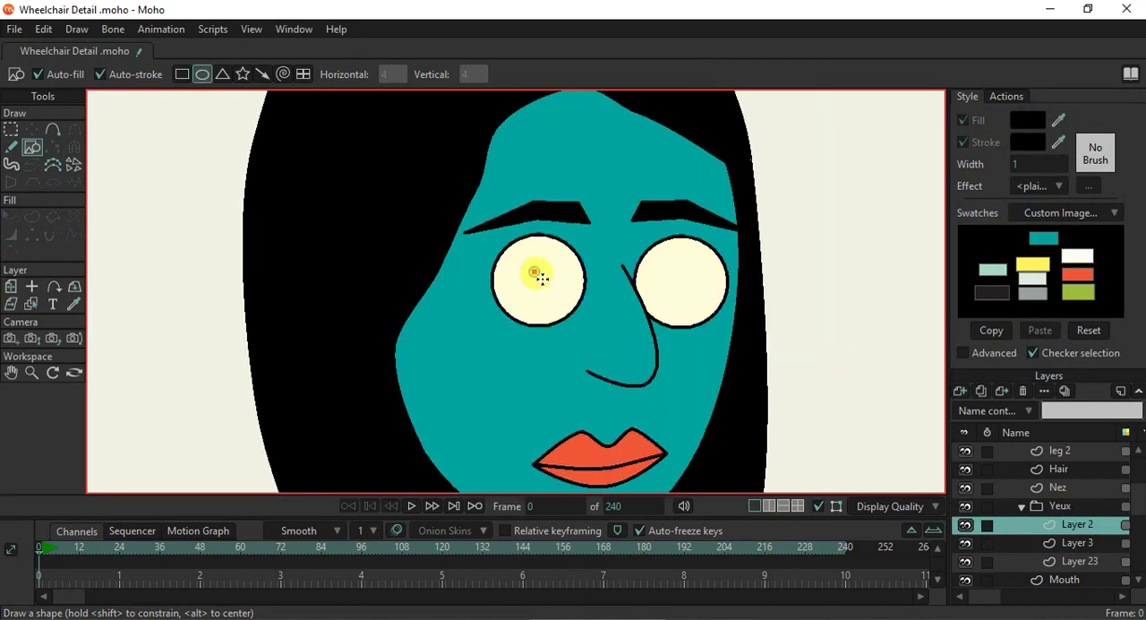
drag(544, 281, 548, 286)
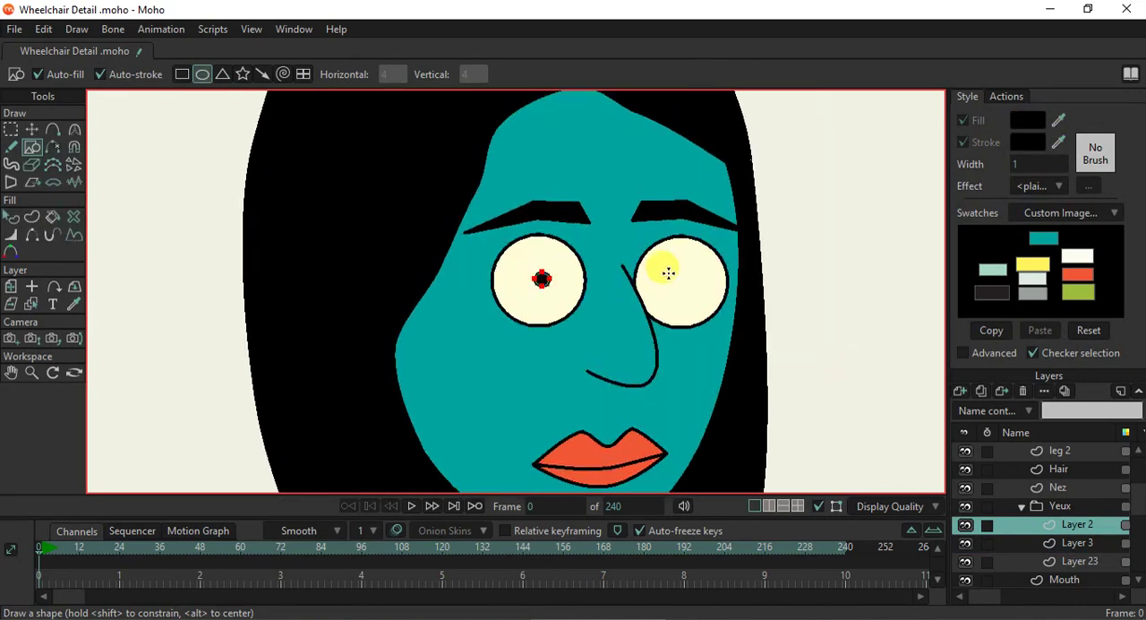
drag(681, 282, 685, 286)
- Select the pupil in the woman's eye farther from the nose and enlarge it slightly with Transform Points
click(31, 129)
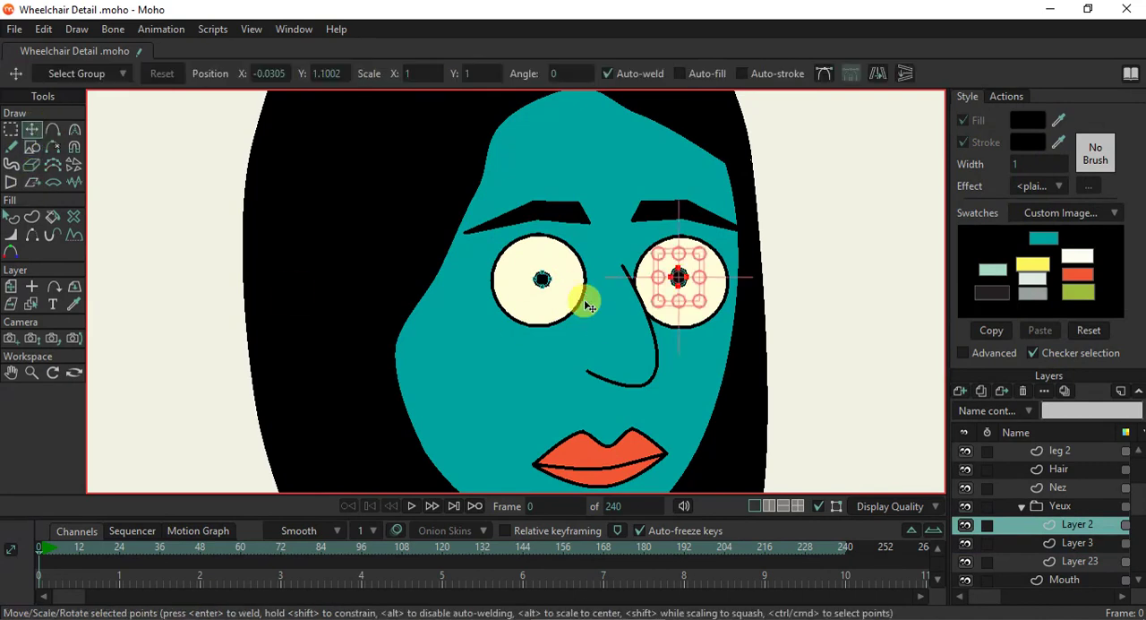
scroll(586, 307, up, 1)
click(534, 274)
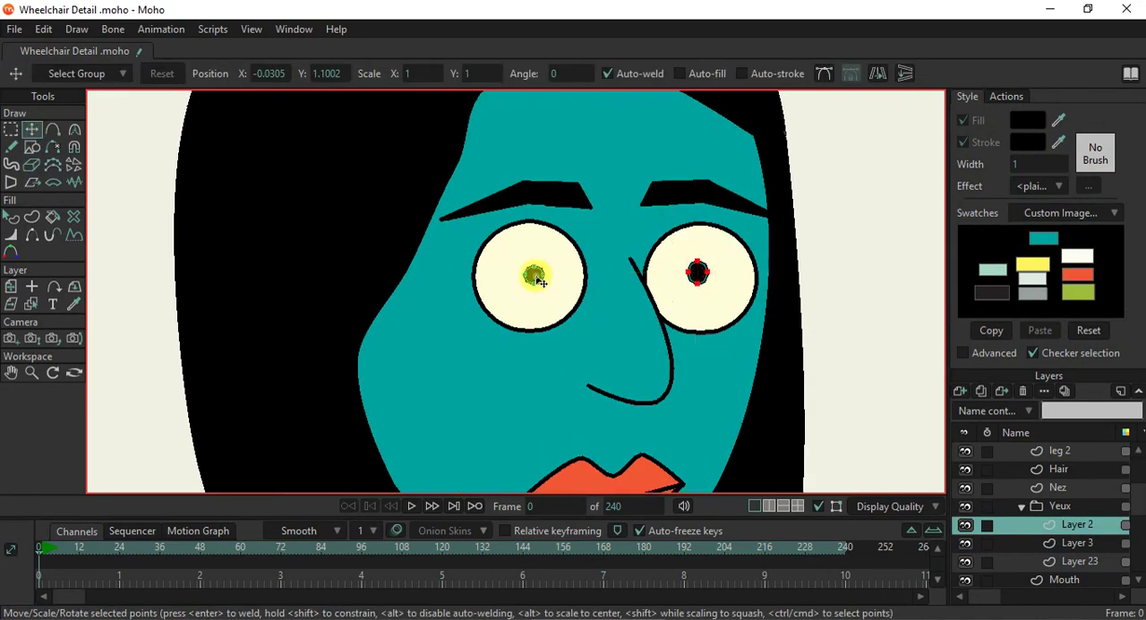
drag(555, 293, 561, 299)
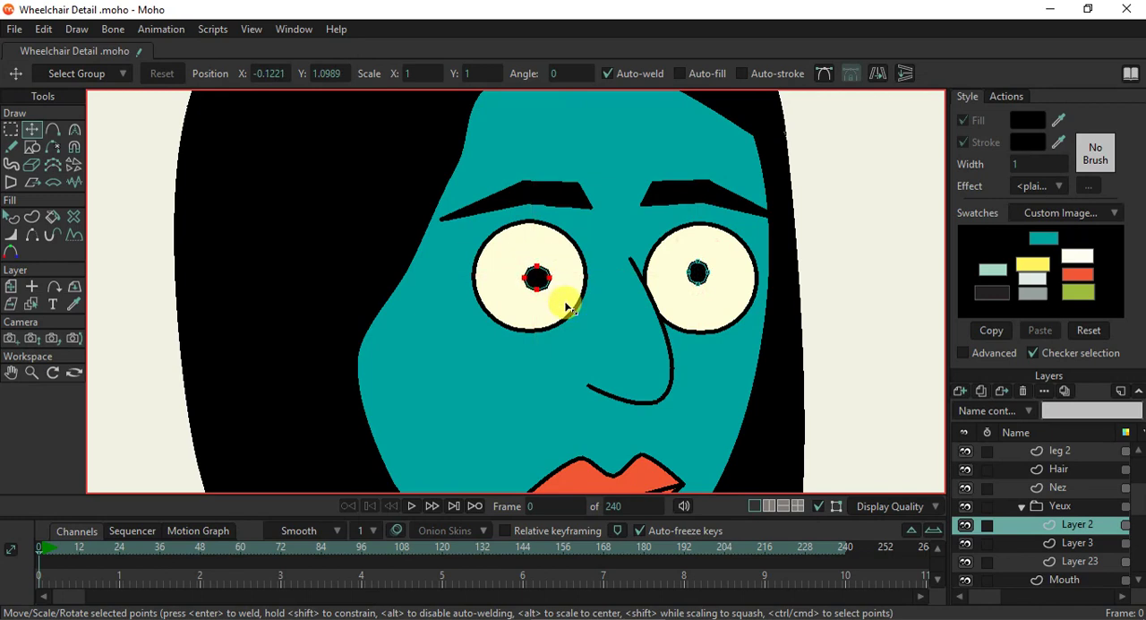
- Render the current frame, inspect the eyes on the complete figure, and close the render
scroll(562, 307, down, 2)
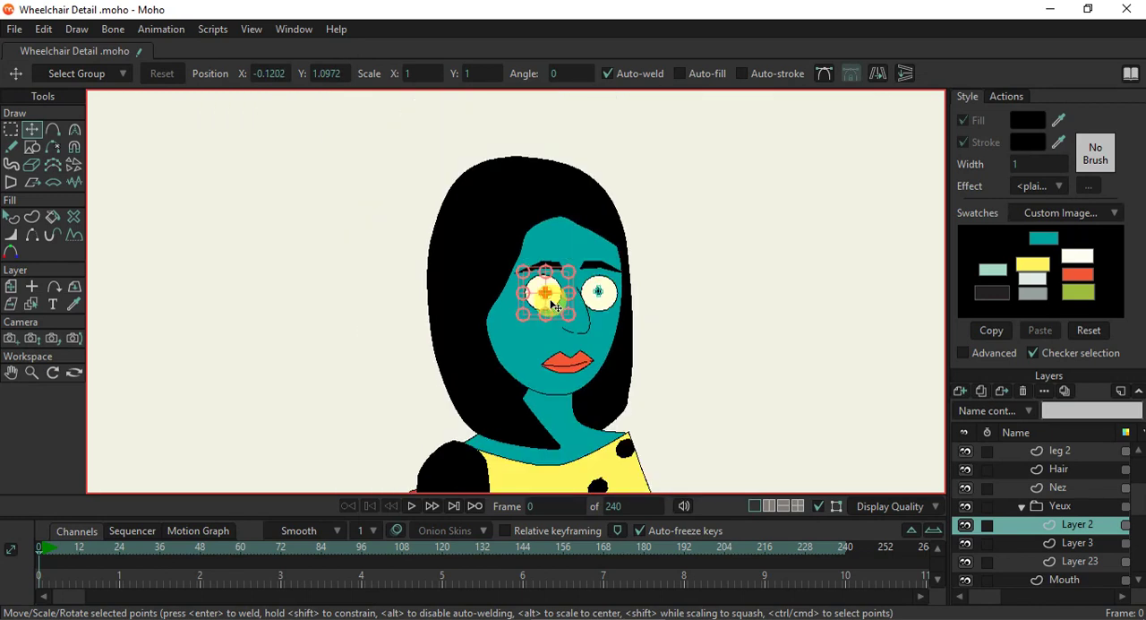
key(ctrl+r)
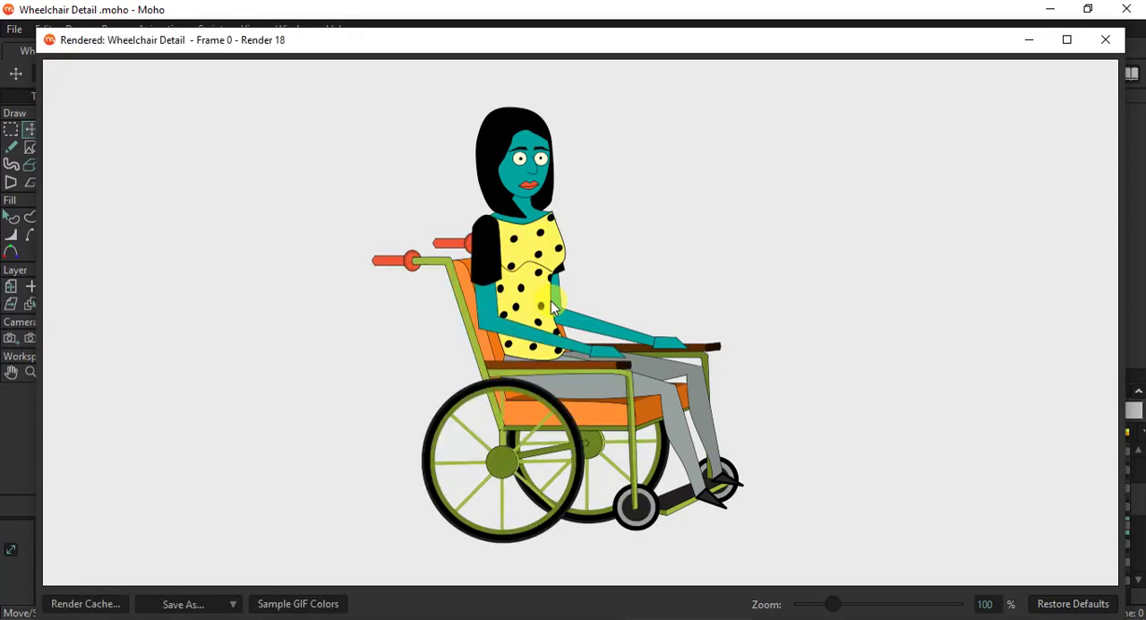
click(1105, 39)
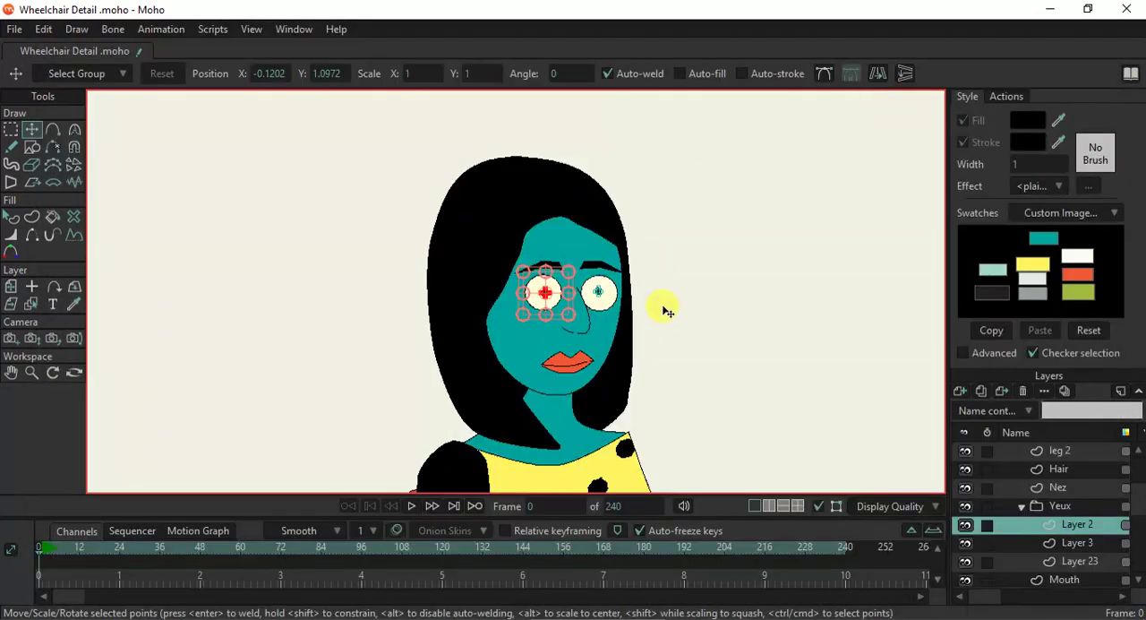
- Try to set the group mask of the Yeux group to Hide all
click(1024, 507)
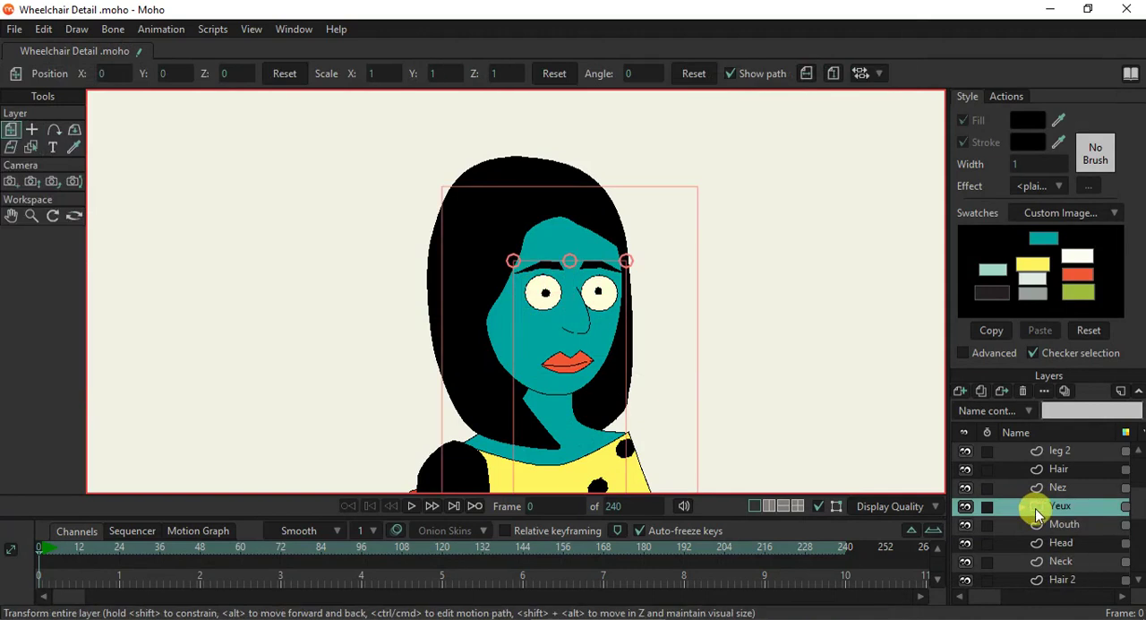
double_click(1036, 507)
click(540, 41)
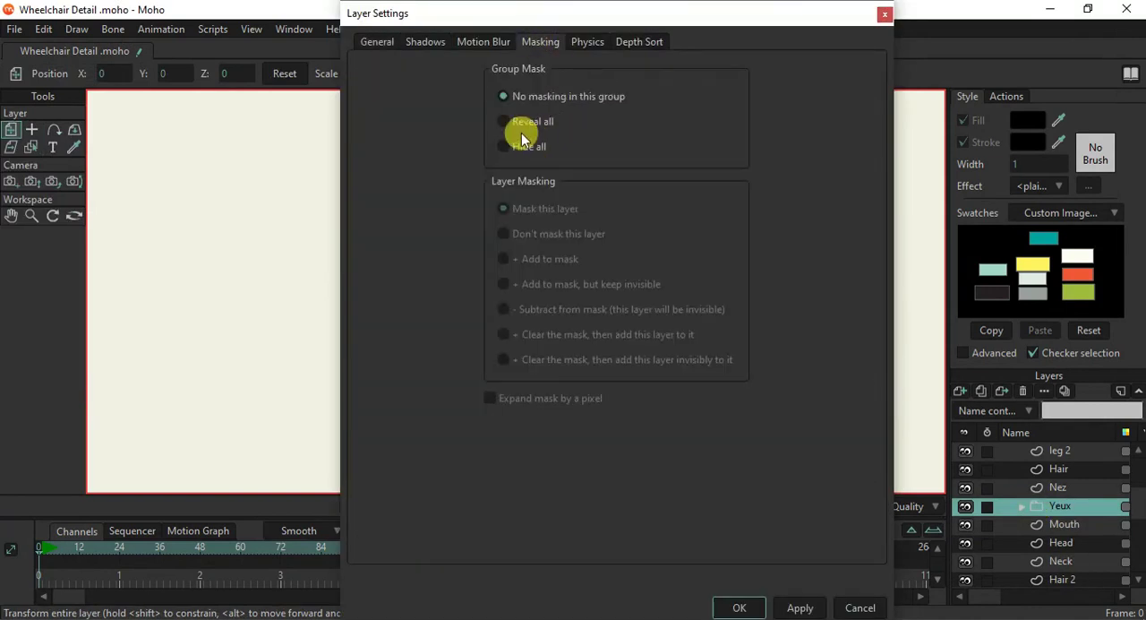
click(745, 605)
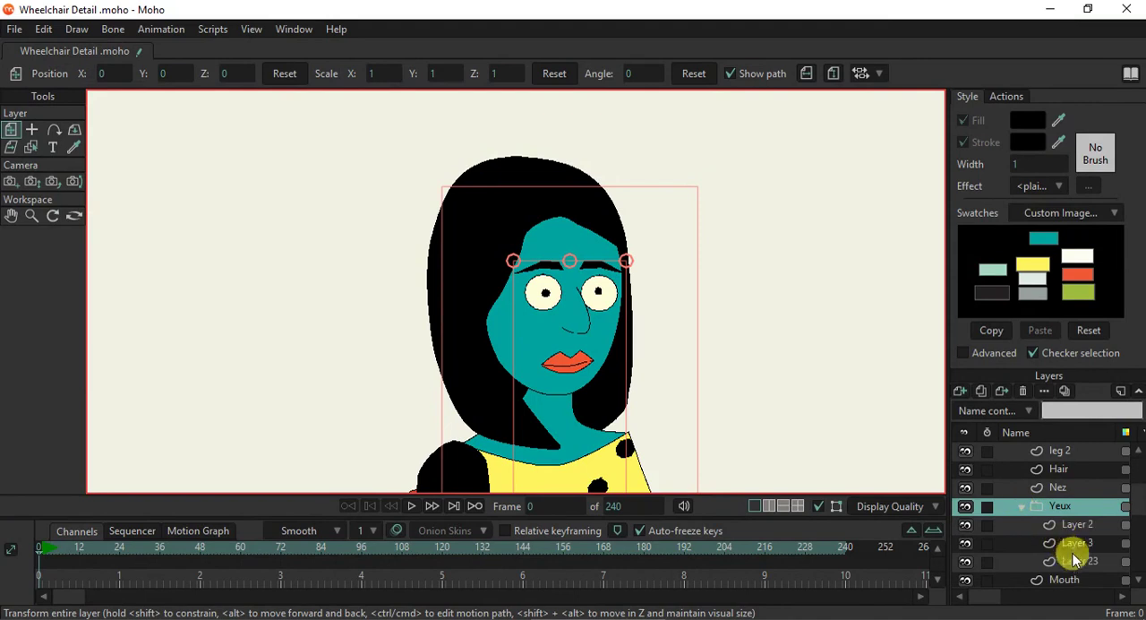
- Move the eyebrow layer, Layer 23, out of the Yeux group to just below it, and collapse the group
click(1072, 560)
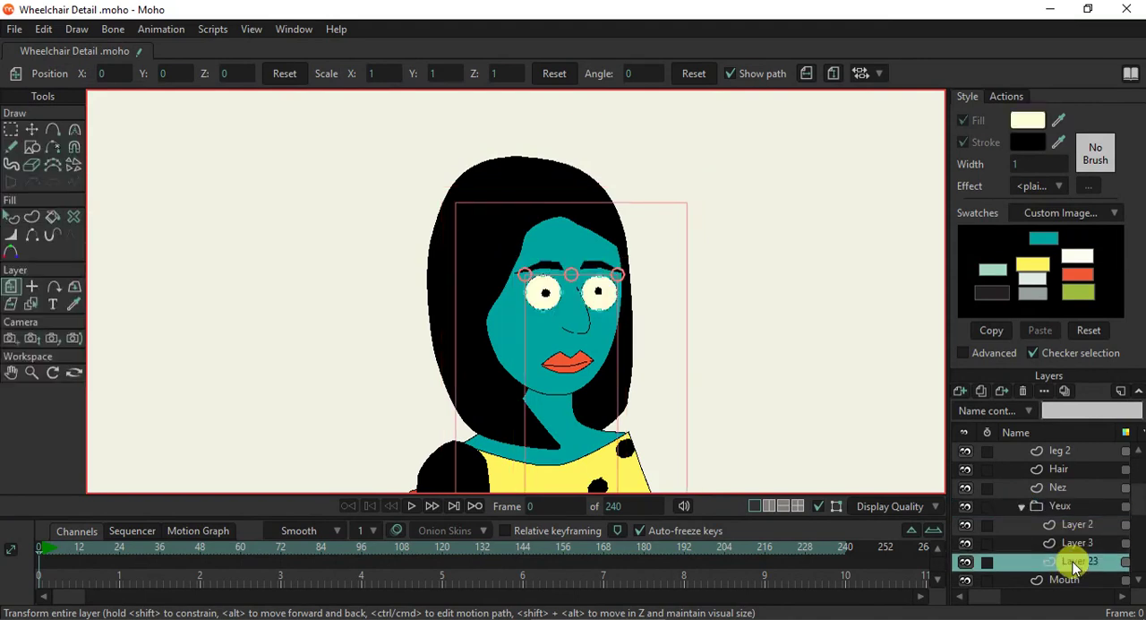
drag(1073, 561, 1065, 532)
click(1021, 525)
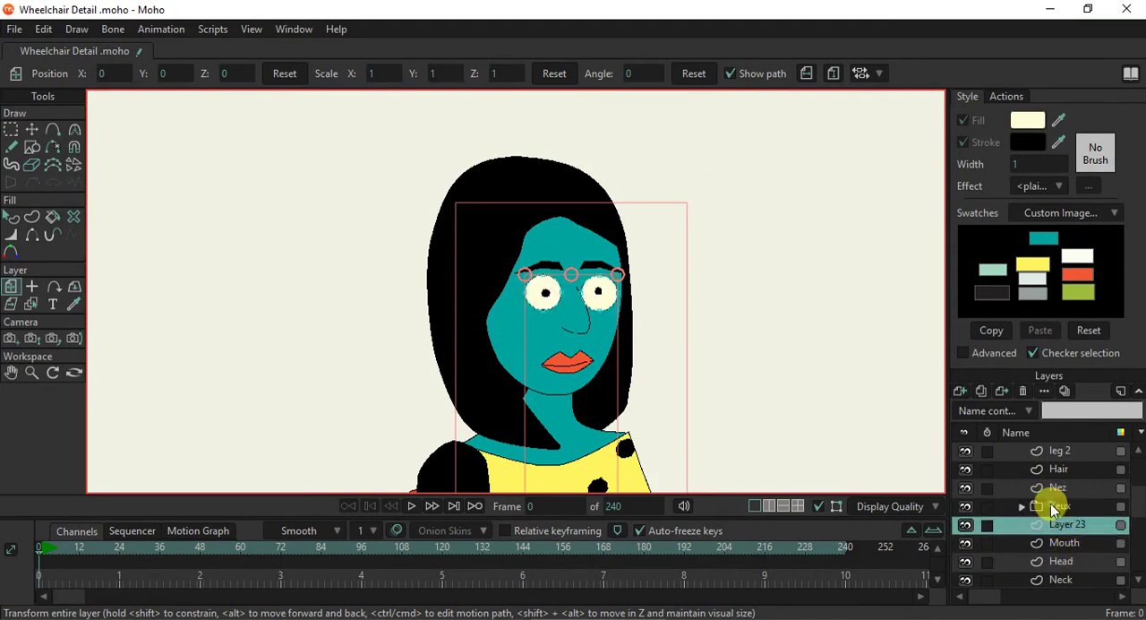
- Set the group mask of the Yeux group to Hide all and expand the group
double_click(1054, 508)
click(540, 42)
click(525, 146)
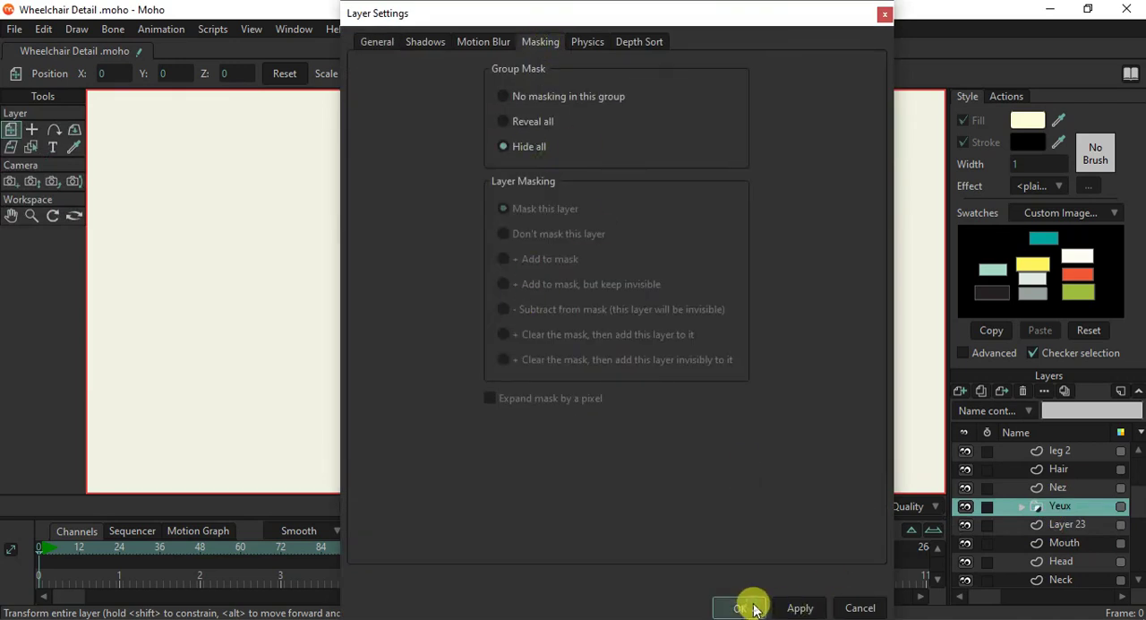
click(742, 608)
click(1021, 508)
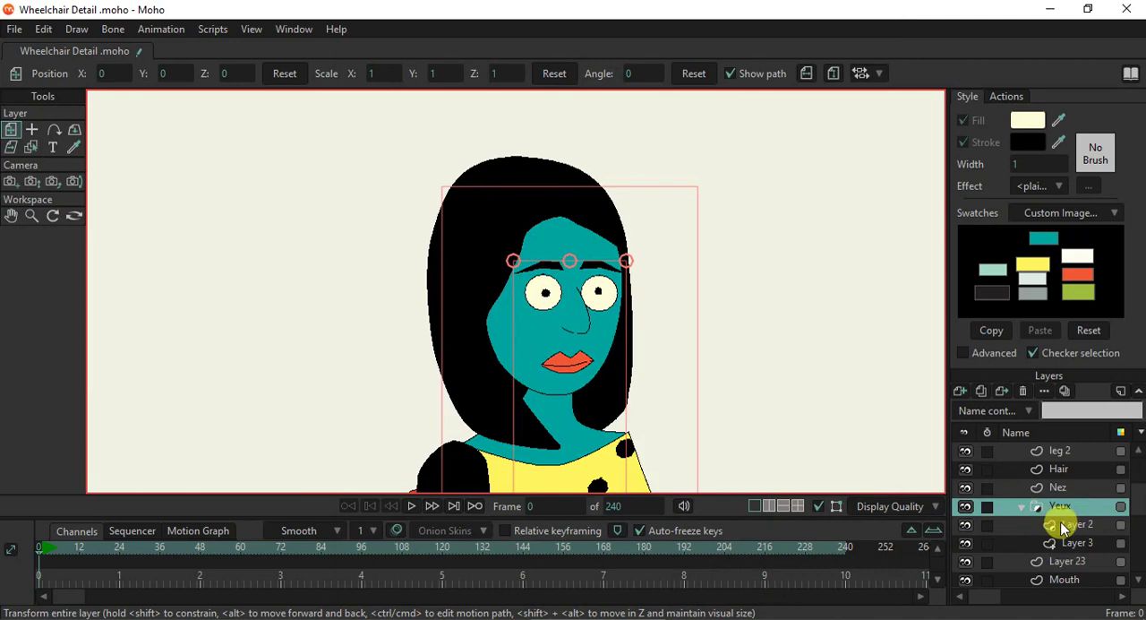
- Place the origin of the pupil layer, Layer 2, midway between the two eyes
click(1057, 524)
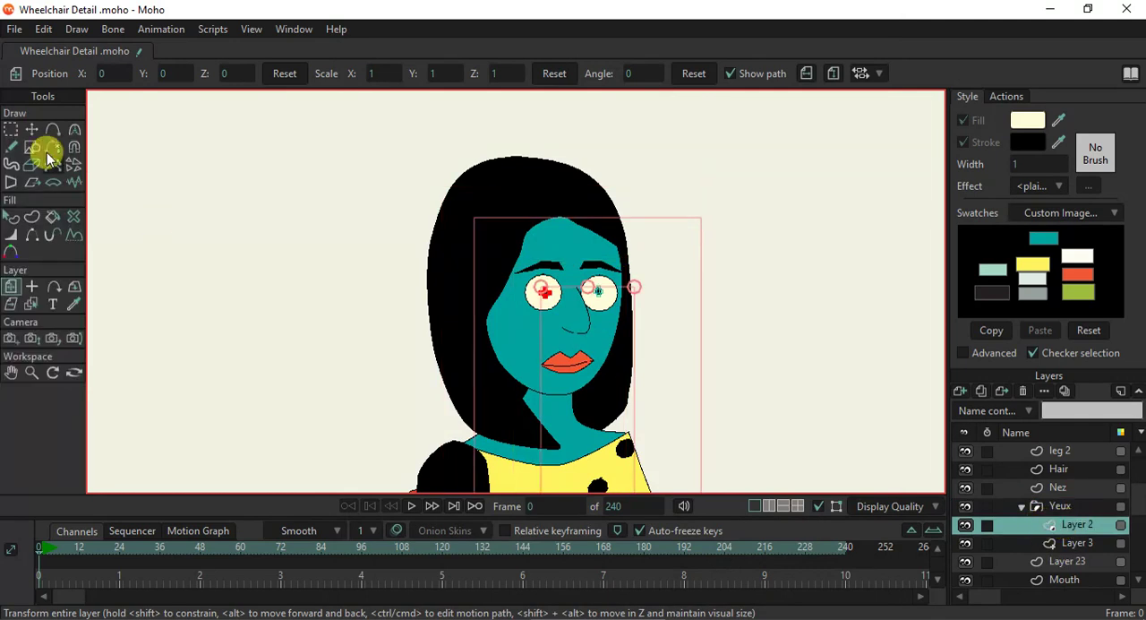
click(32, 286)
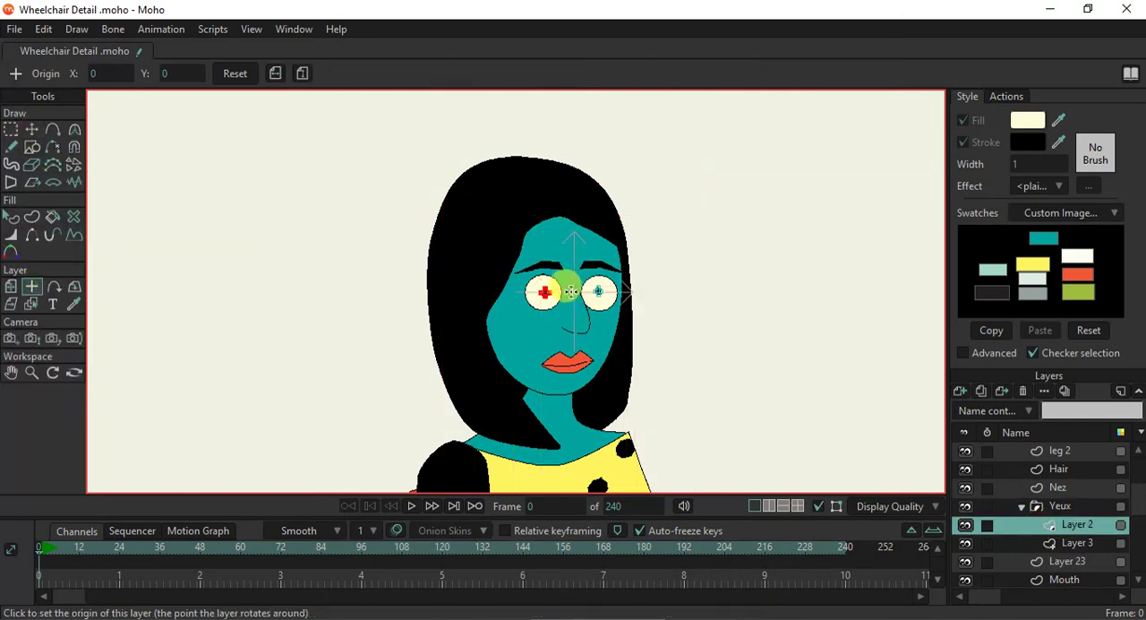
click(11, 286)
- Move the pupil layer around inside the masked eyes and leave it shifted slightly left and down
scroll(537, 300, up, 2)
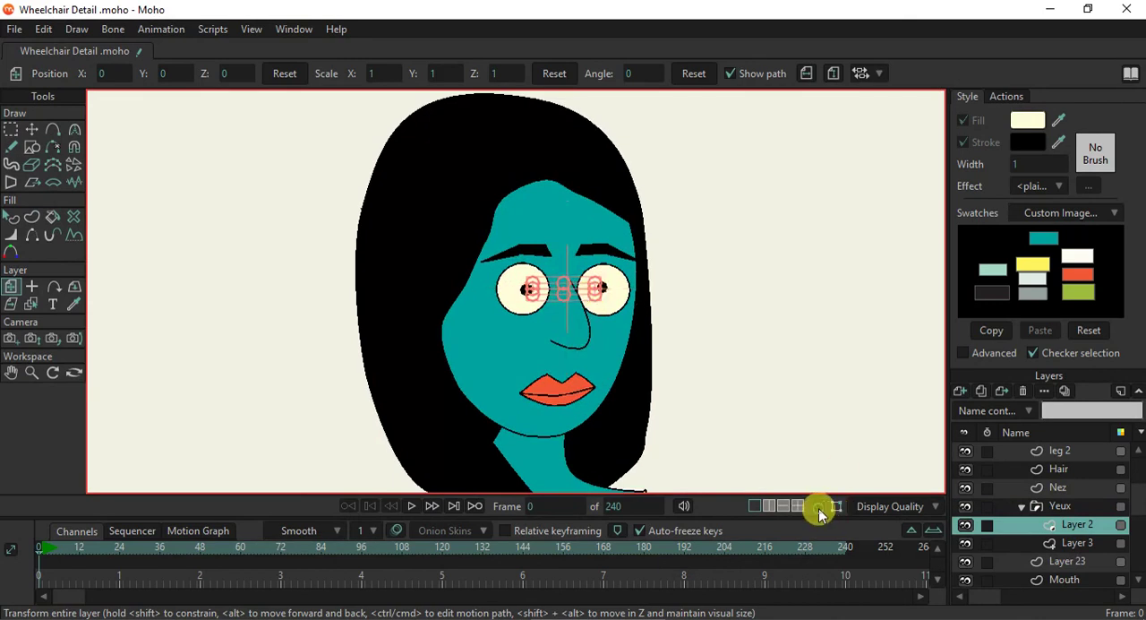
mouse_move(580, 293)
mouse_down()
mouse_move(598, 290)
mouse_move(544, 296)
mouse_move(585, 295)
mouse_move(580, 281)
mouse_move(586, 306)
mouse_up()
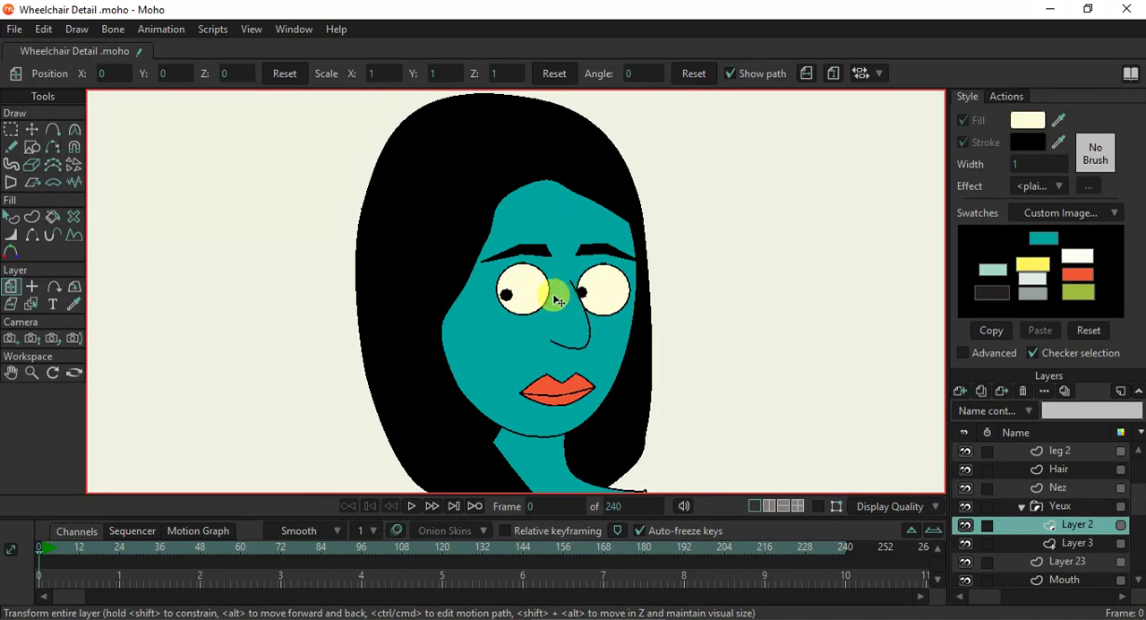
drag(573, 295, 572, 295)
scroll(617, 313, down, 5)
scroll(607, 318, up, 3)
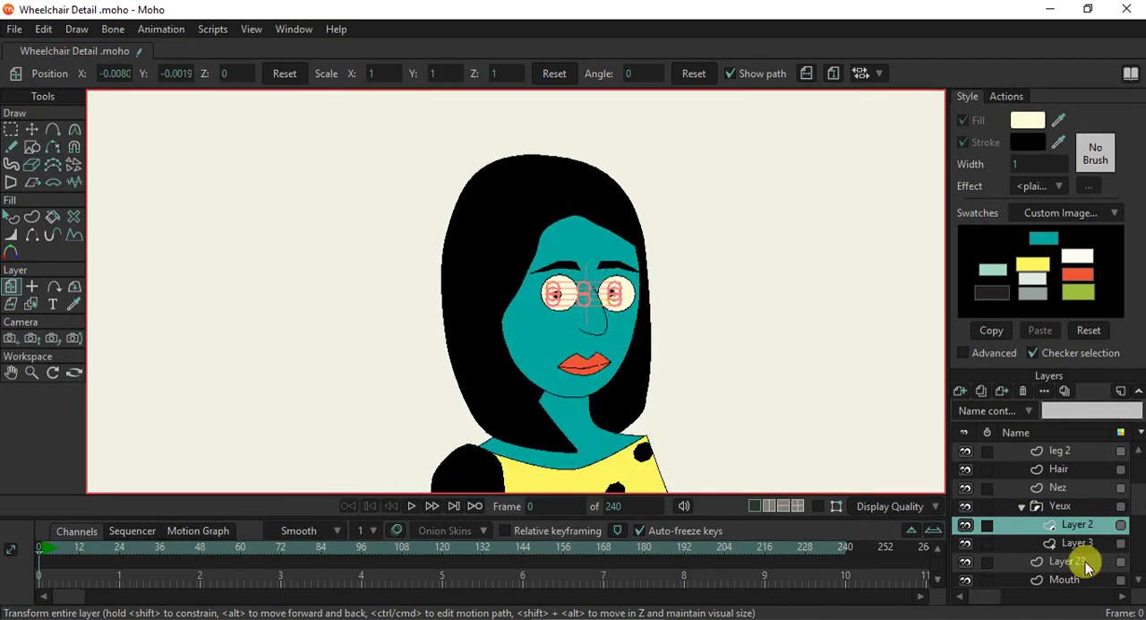
- Collapse the Yeux group and add a new vector layer directly above Nez
click(1021, 506)
click(1052, 487)
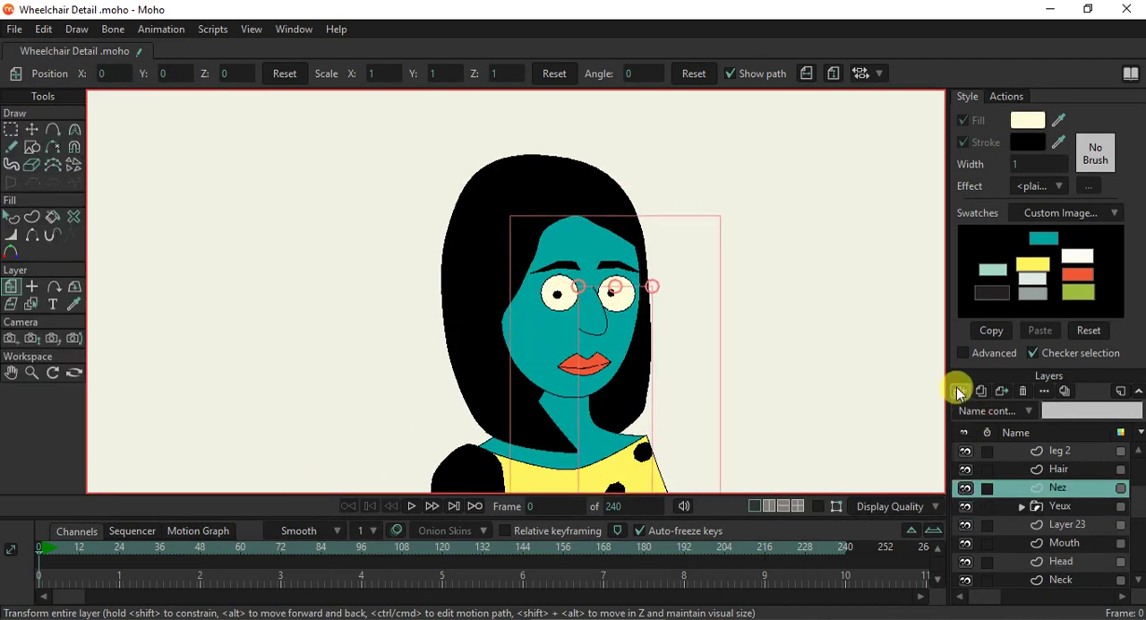
click(958, 390)
click(969, 410)
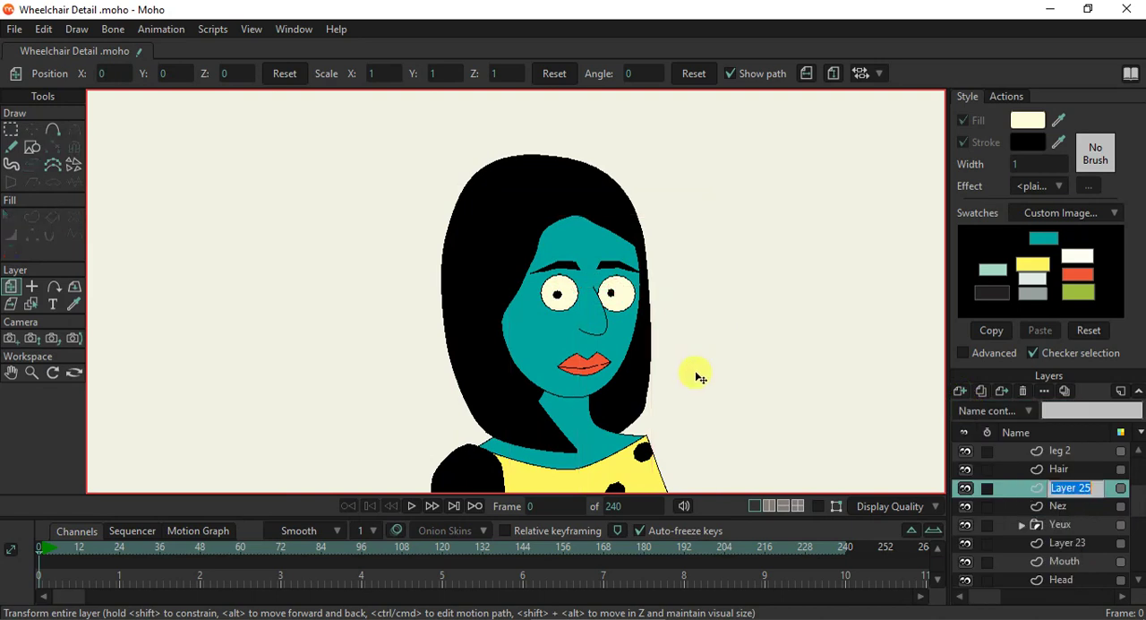
- Draw an oval for the ear over the hair side of the face, and move its layer above Hair
click(32, 147)
scroll(506, 305, up, 1)
scroll(506, 304, up, 1)
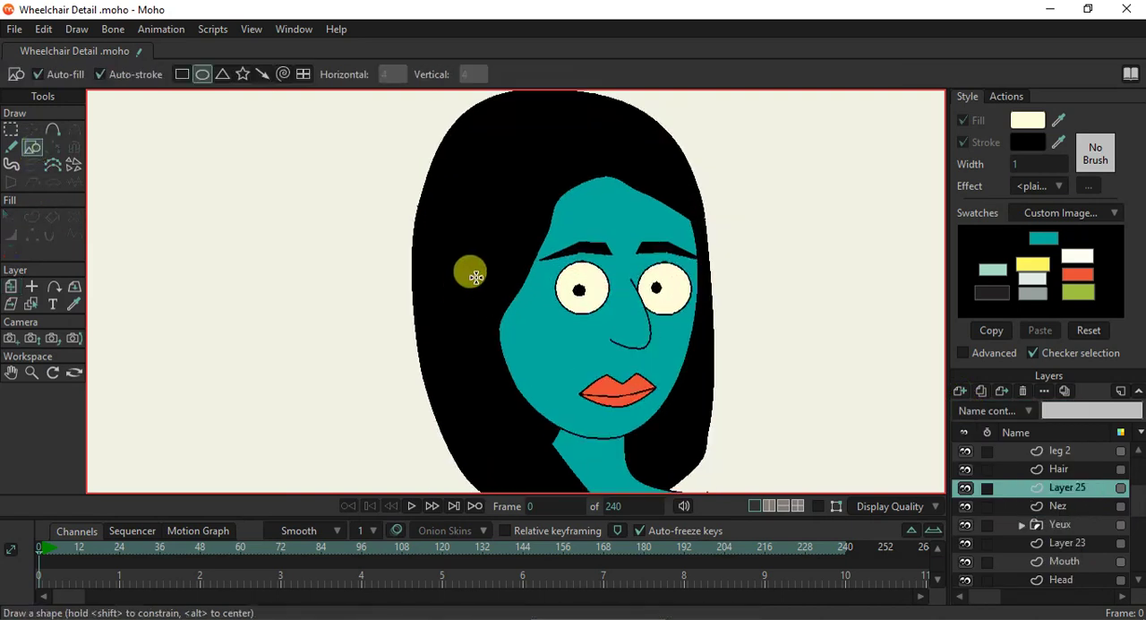
drag(475, 275, 528, 332)
scroll(1052, 520, up, 2)
drag(1052, 518, 1059, 498)
- Select the ear oval and fill it with the teal skin colour sampled from the face
click(11, 216)
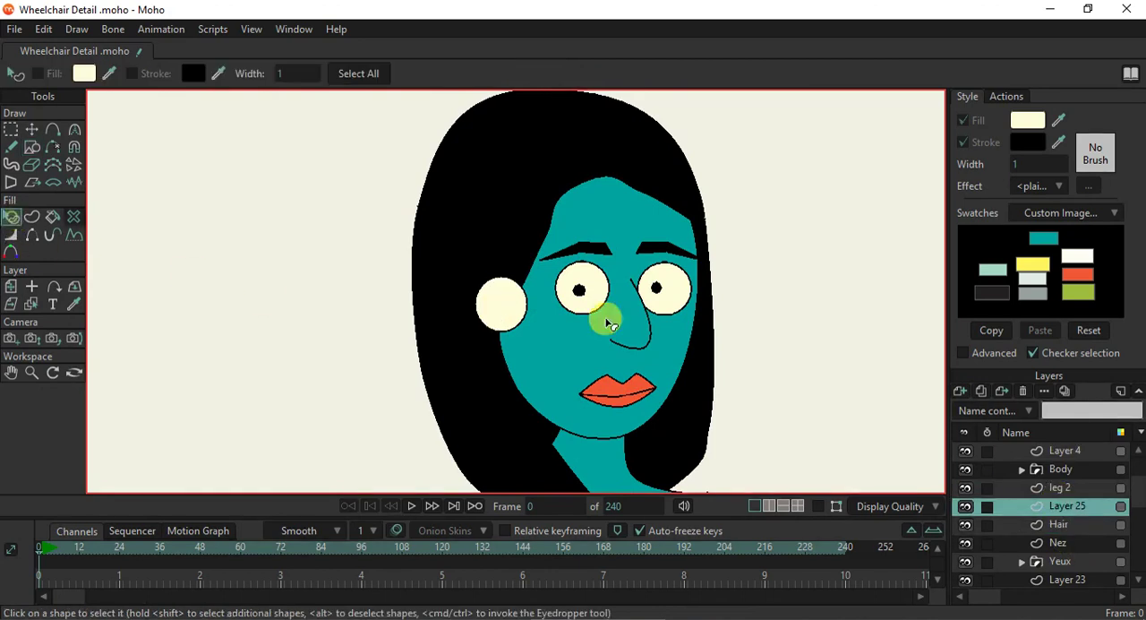
click(498, 307)
drag(1057, 121, 588, 233)
- Reshape the oval into an ear by pulling its top point up and outward, extending the bottom, and adjusting the side points
click(32, 129)
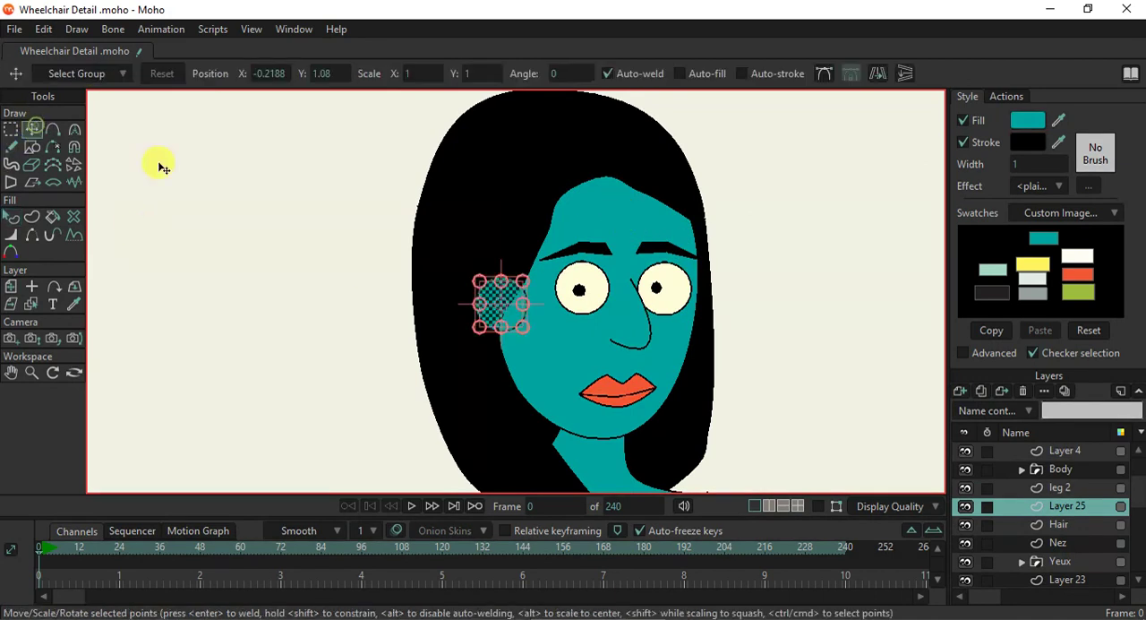
scroll(511, 309, up, 3)
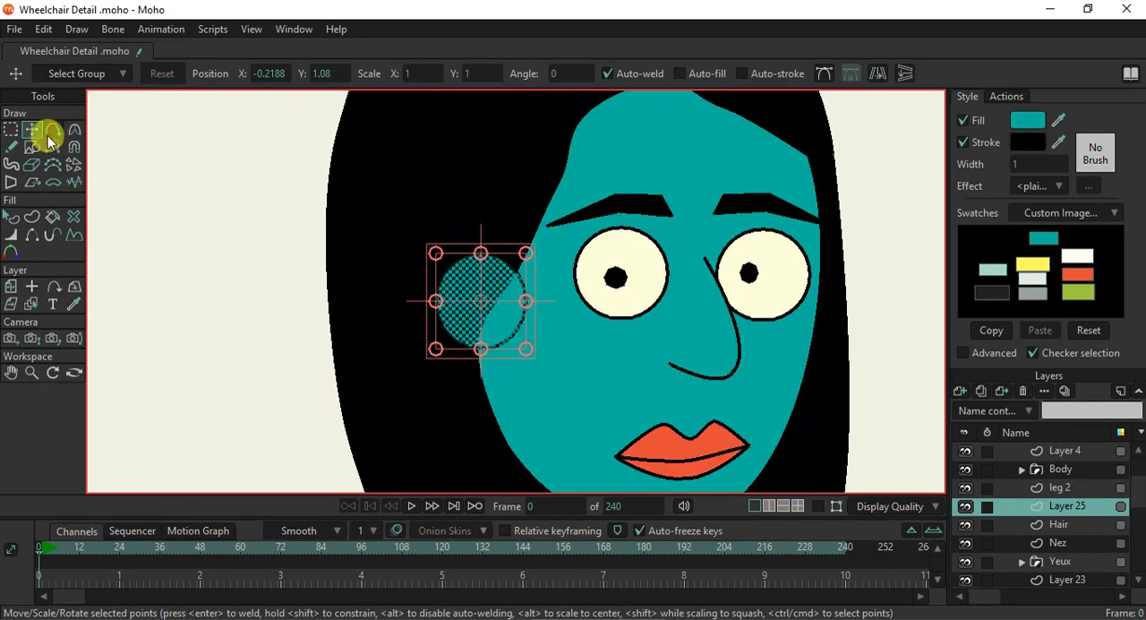
click(507, 328)
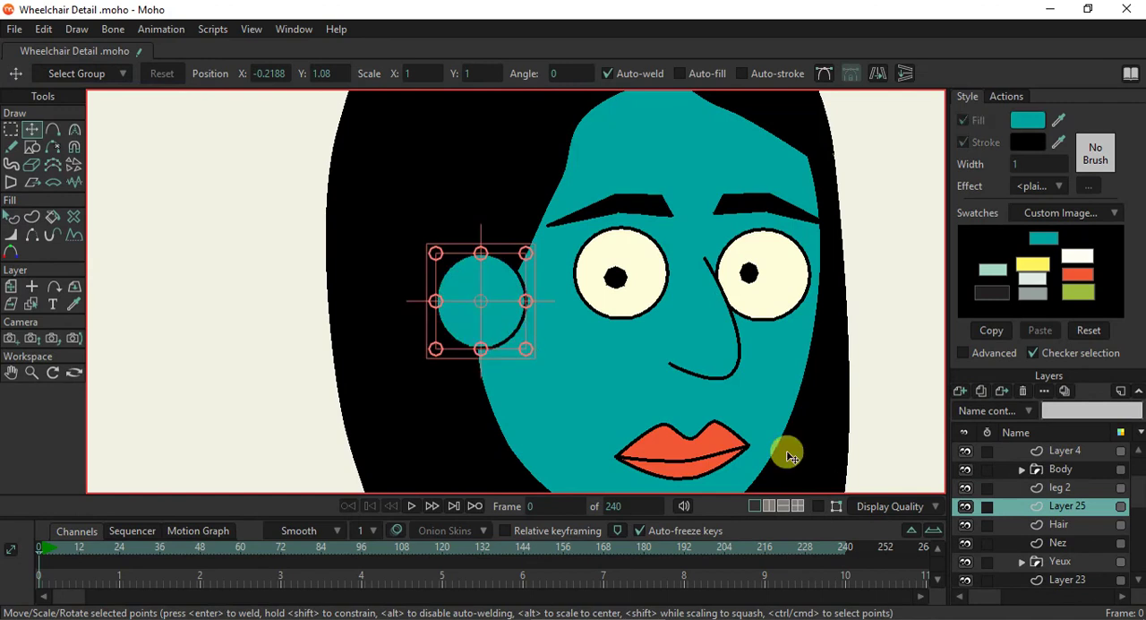
click(821, 509)
drag(480, 347, 483, 368)
drag(524, 313, 529, 313)
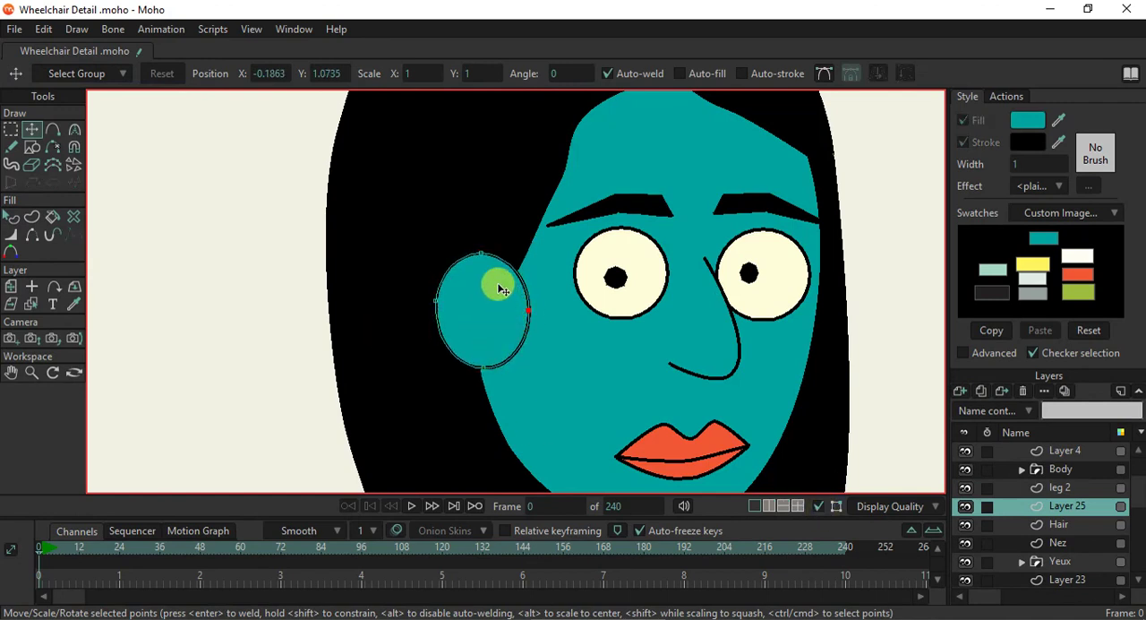
drag(480, 255, 445, 243)
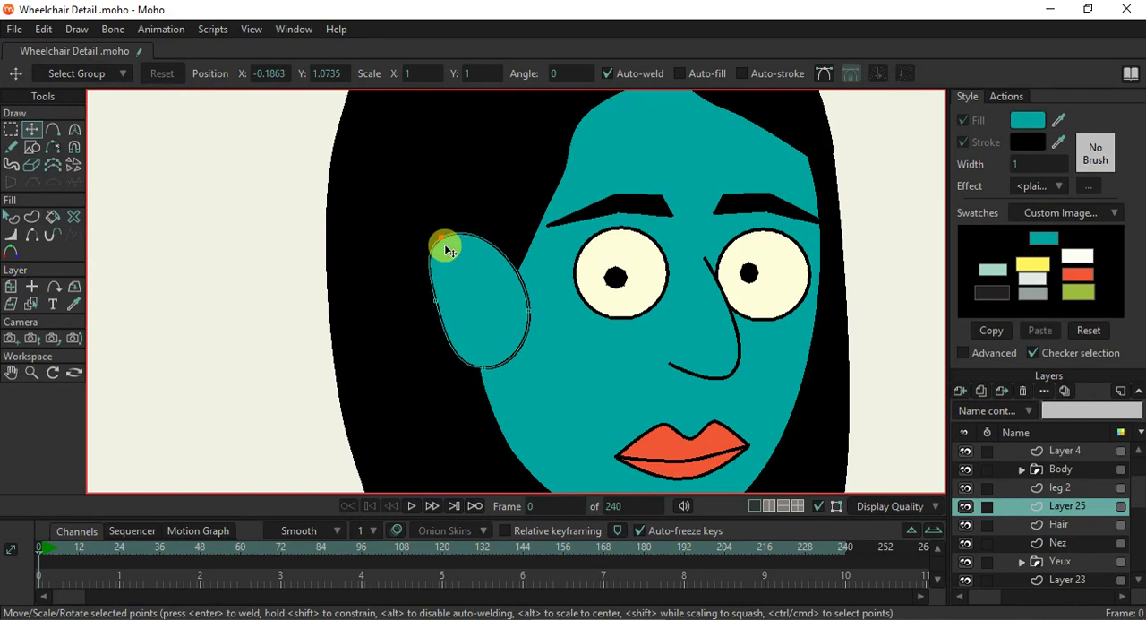
drag(434, 307, 432, 304)
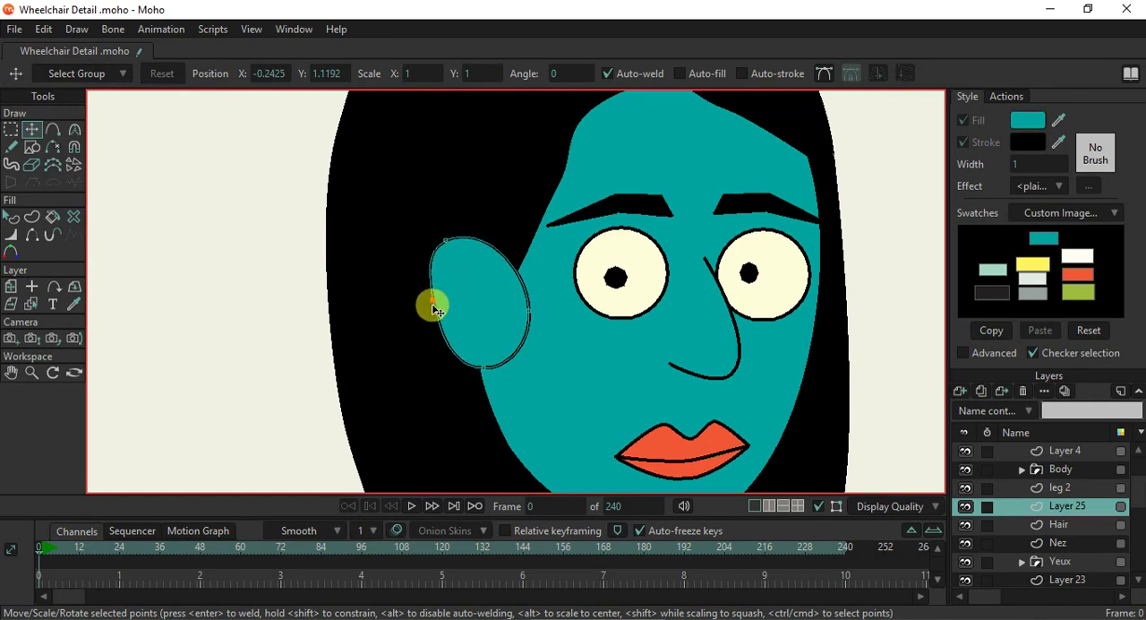
drag(483, 365, 476, 364)
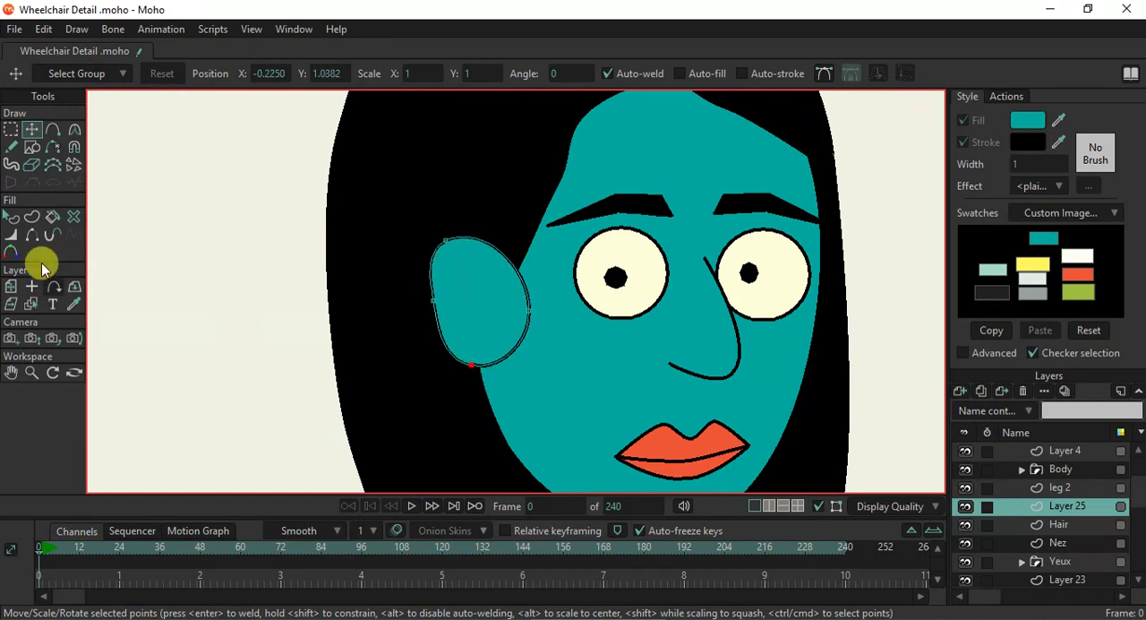
- Hide the ear outline's lower edge facing the cheek and set the line width at the ear's front point to 0 percent
click(32, 234)
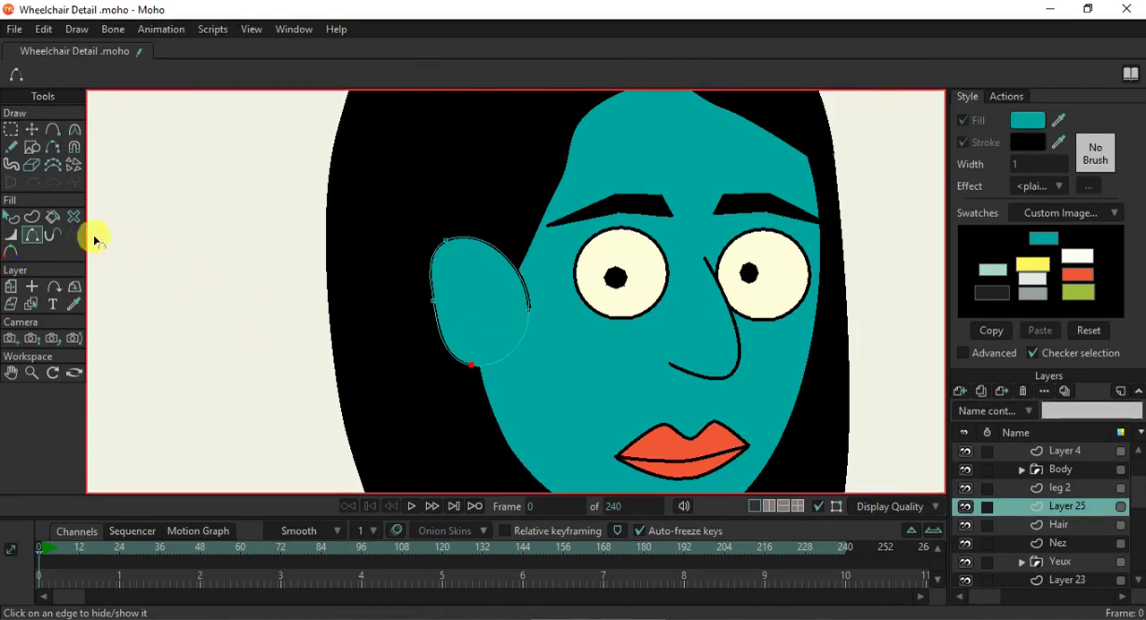
click(11, 235)
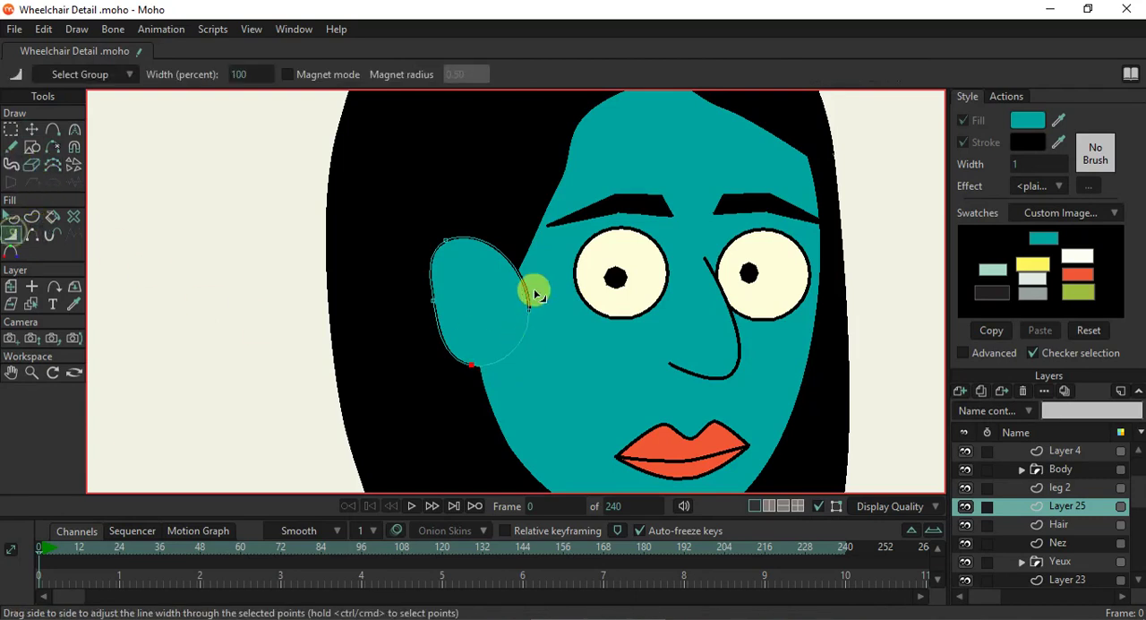
drag(529, 310, 358, 309)
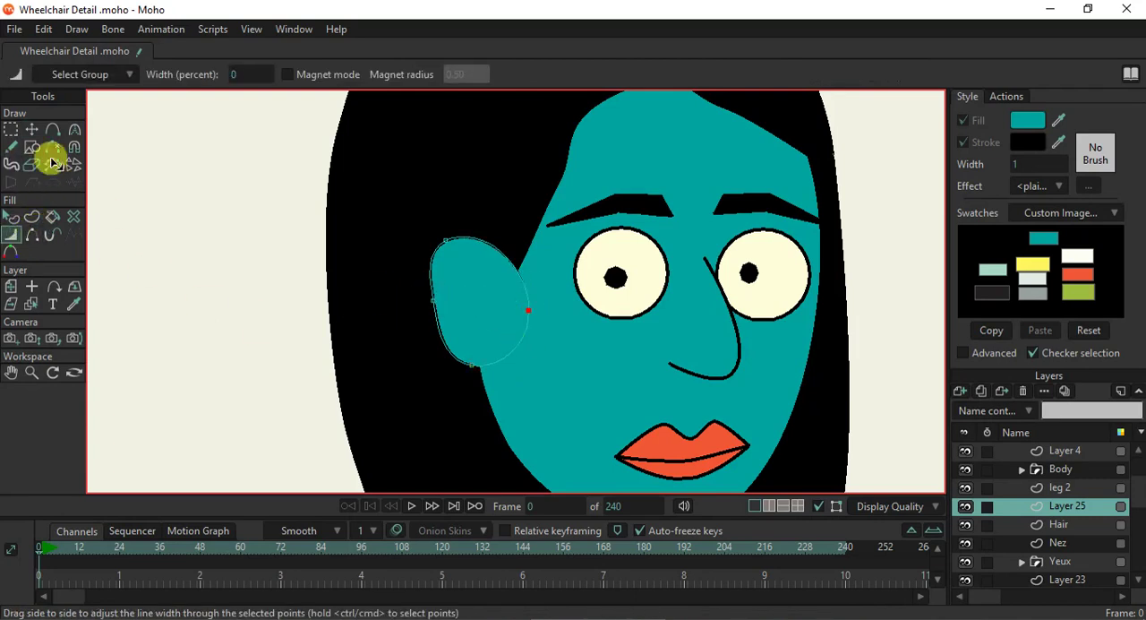
- Draw a curled inner-ear line freehand inside the ear and preview the frame with a render
click(11, 147)
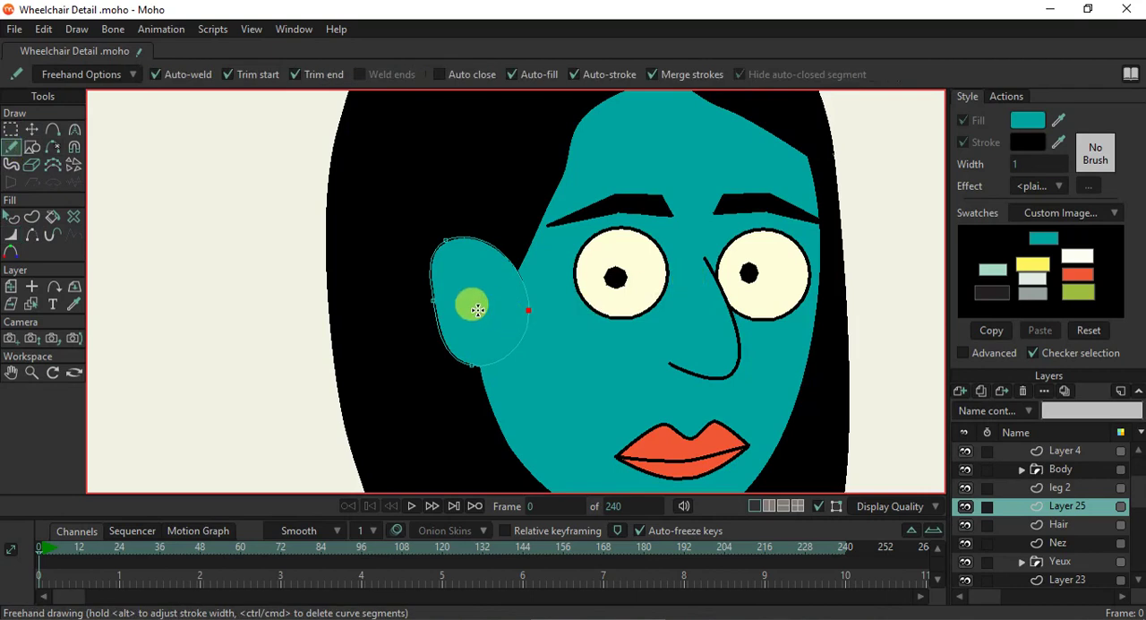
scroll(477, 309, up, 1)
drag(488, 267, 466, 305)
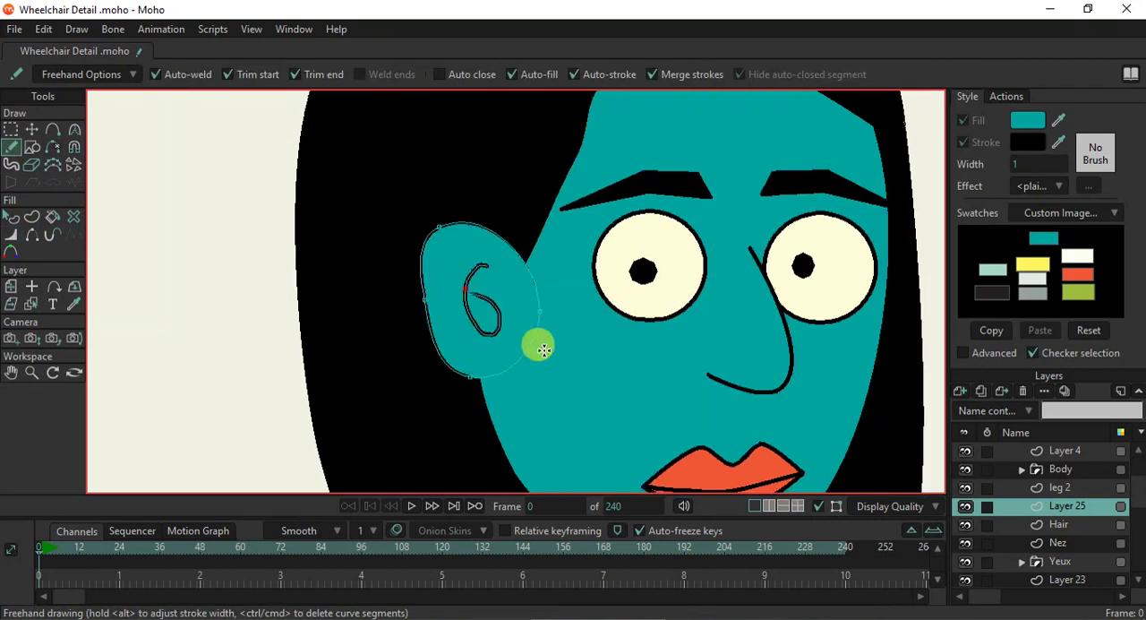
scroll(419, 341, down, 2)
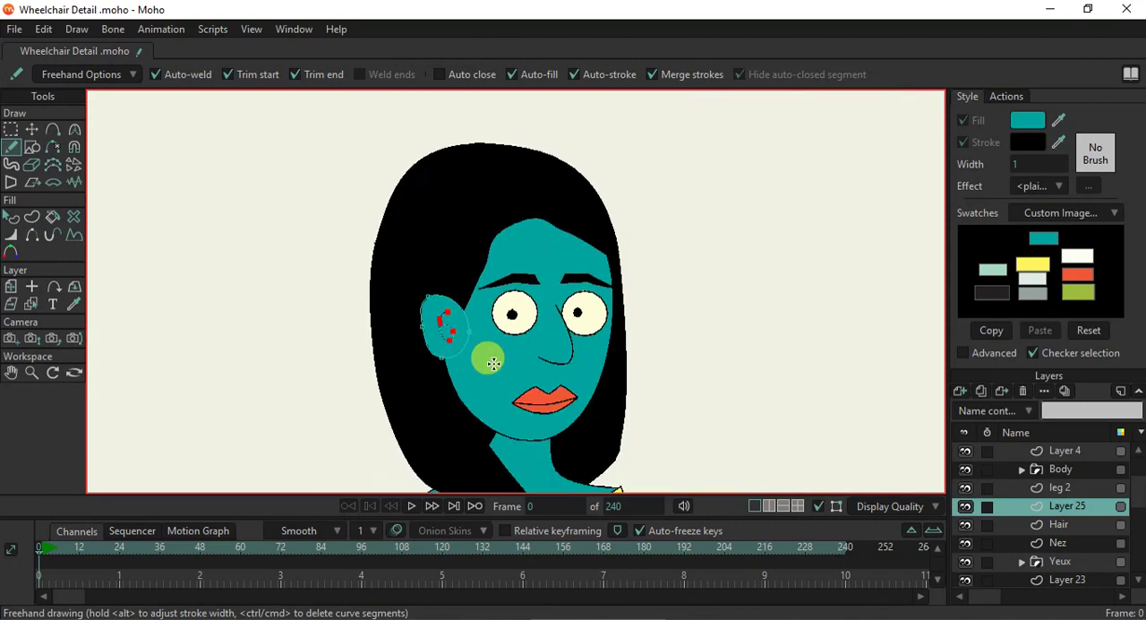
key(ctrl+r)
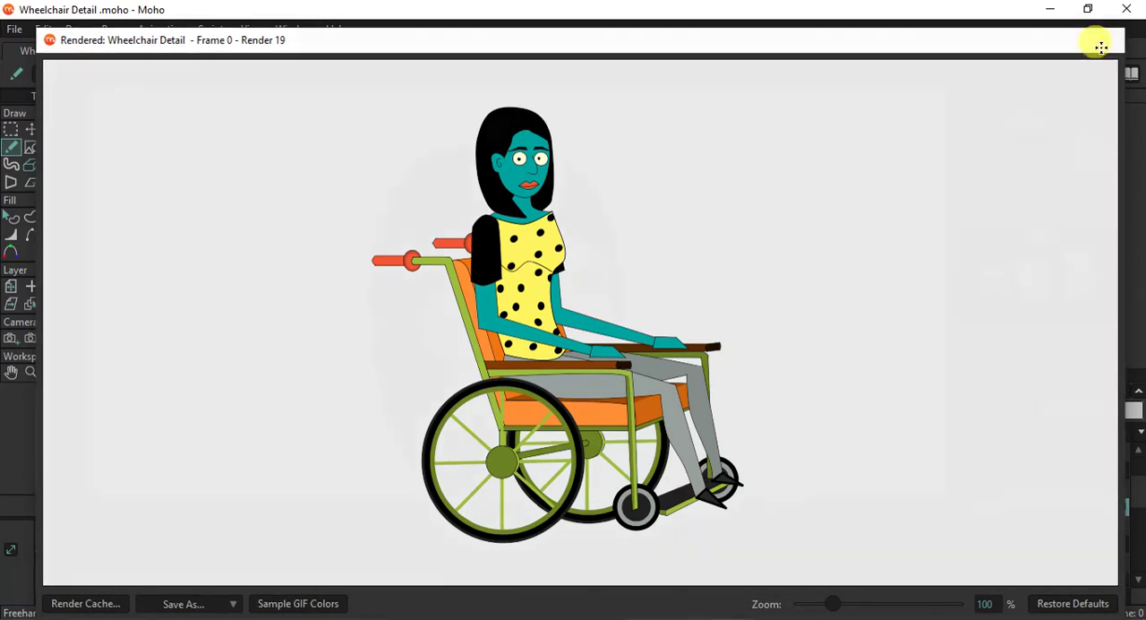
click(1104, 41)
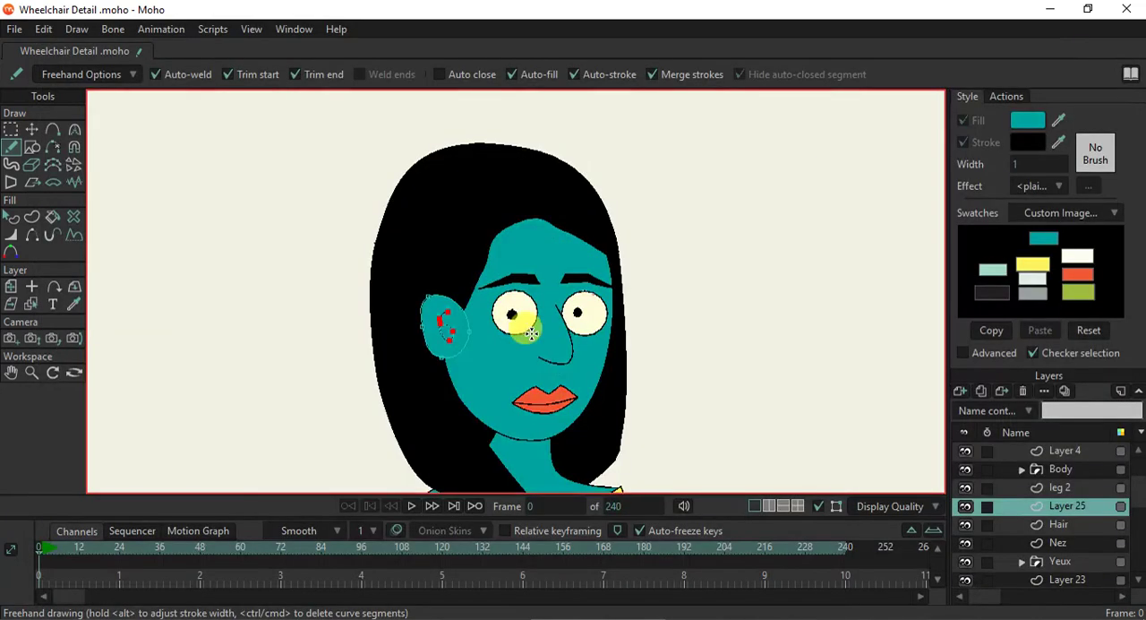
- Scale the whole ear down, move it up beside the eye, stretch it slightly taller, and preview the frame with a render
click(32, 129)
scroll(445, 335, up, 3)
scroll(445, 343, up, 2)
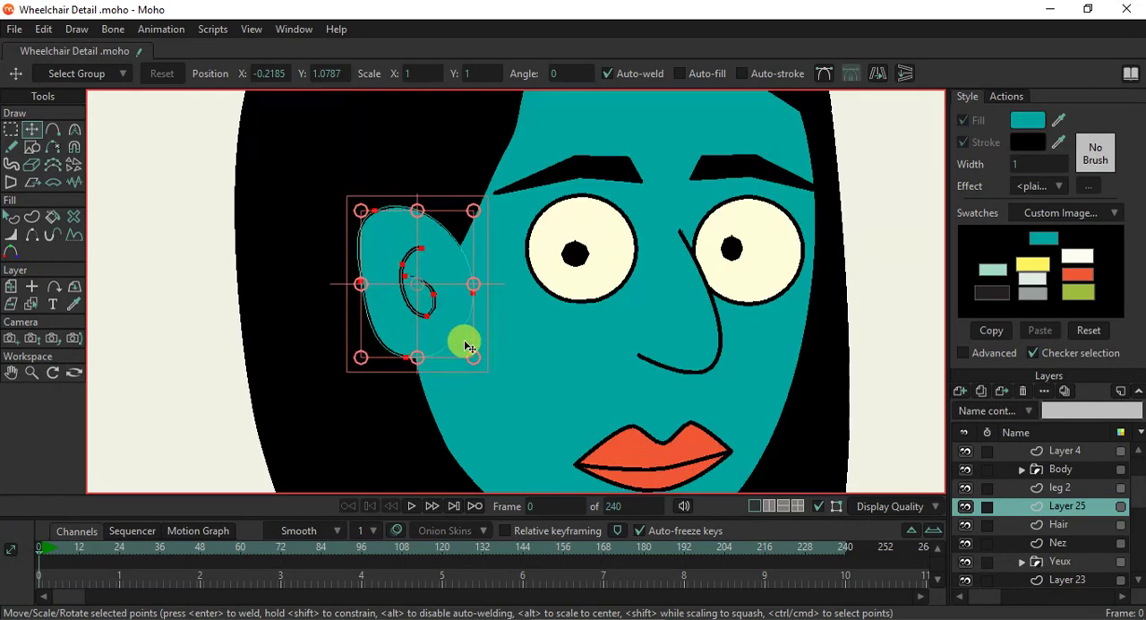
click(473, 358)
drag(474, 361, 452, 331)
drag(420, 283, 427, 248)
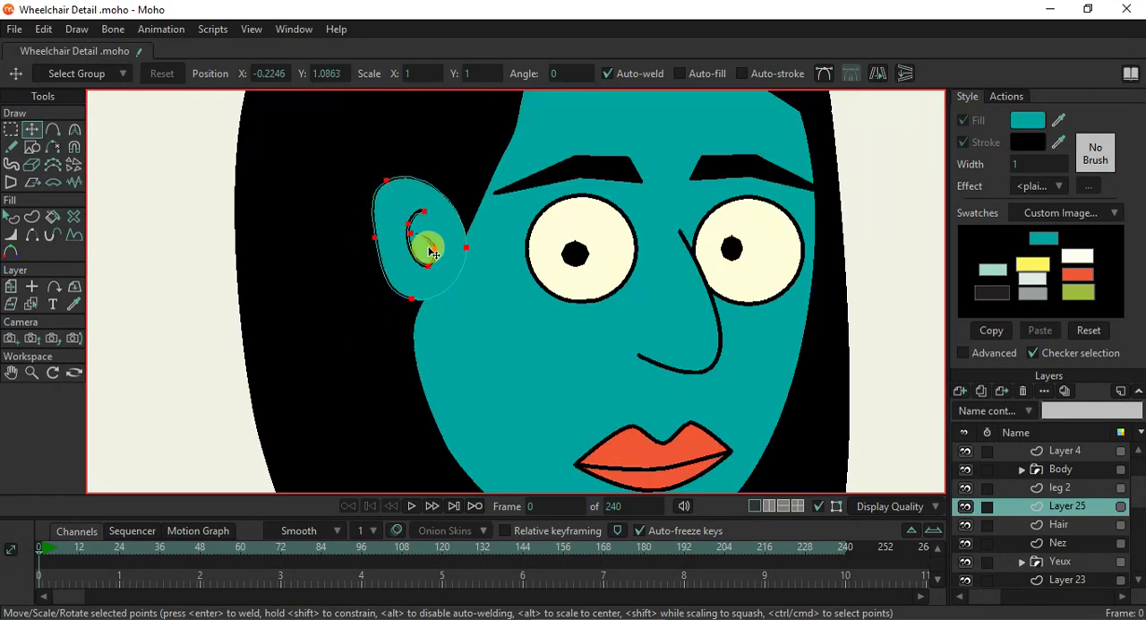
drag(456, 298, 467, 312)
drag(402, 249, 365, 244)
drag(403, 195, 414, 170)
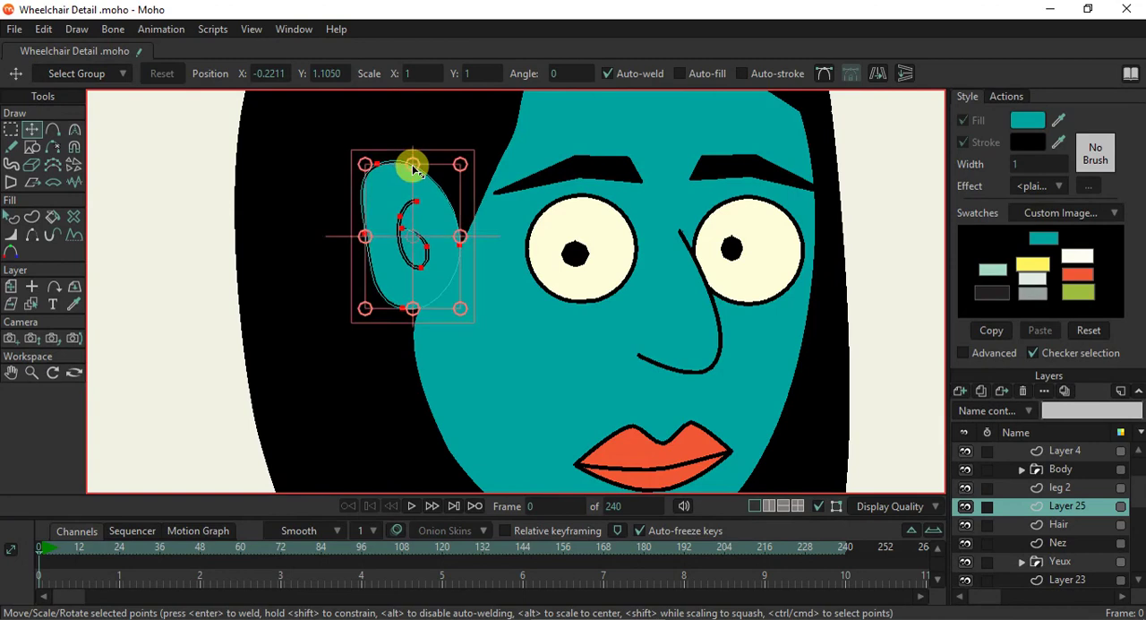
key(ctrl+r)
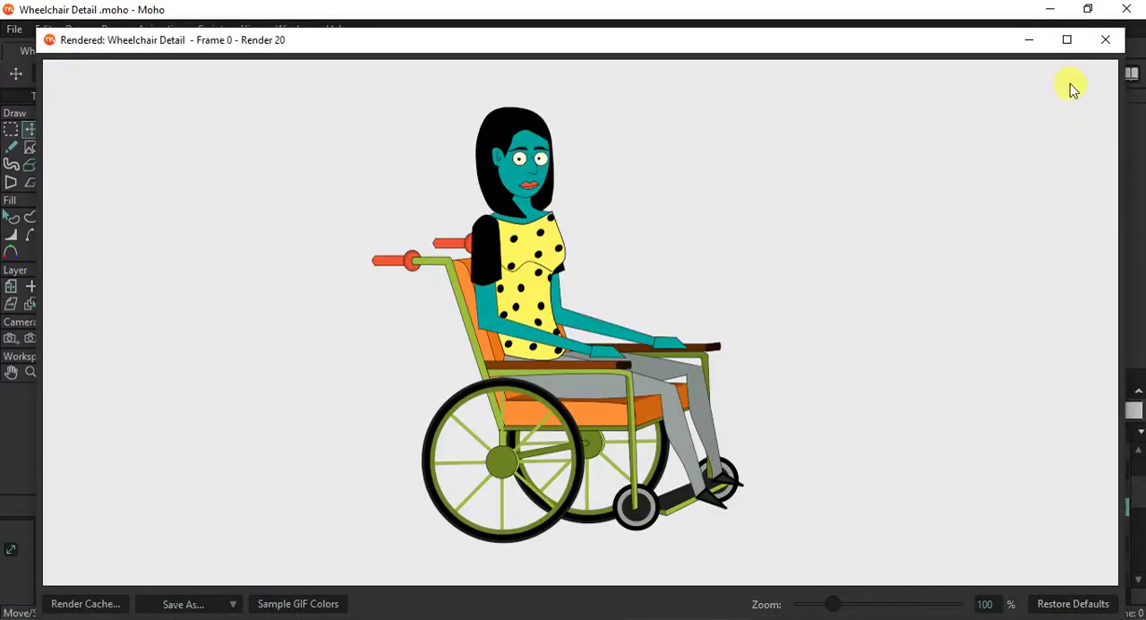
click(1101, 42)
- Select the leg 2 layer and delete the black pointed shoe at the end of the front leg
scroll(564, 257, down, 5)
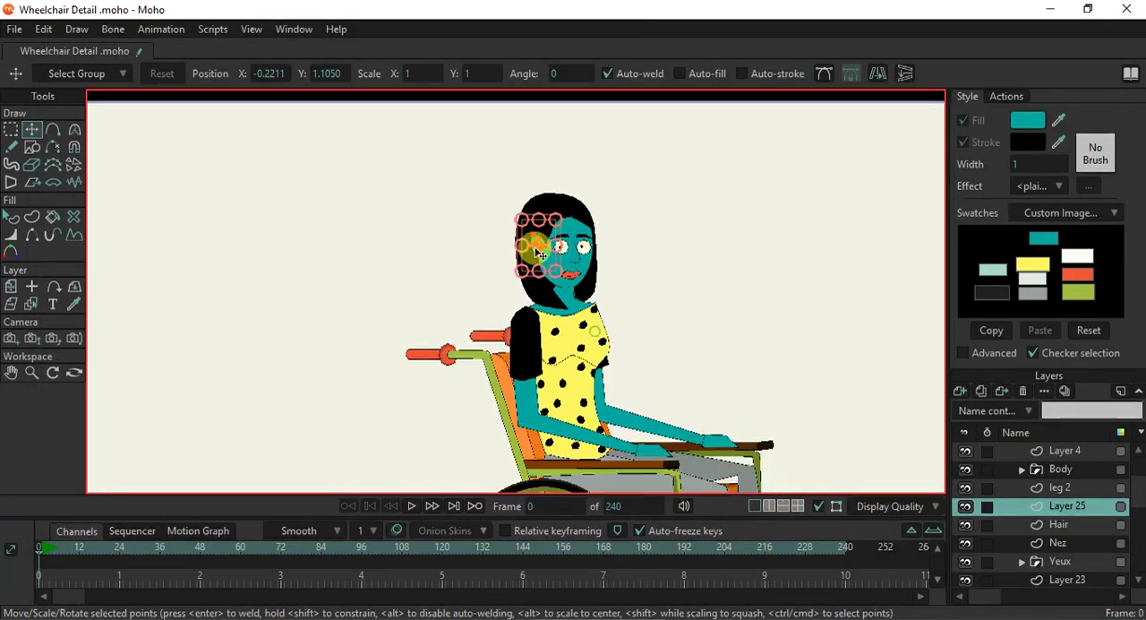
scroll(606, 379, up, 6)
scroll(569, 339, up, 2)
scroll(568, 335, down, 4)
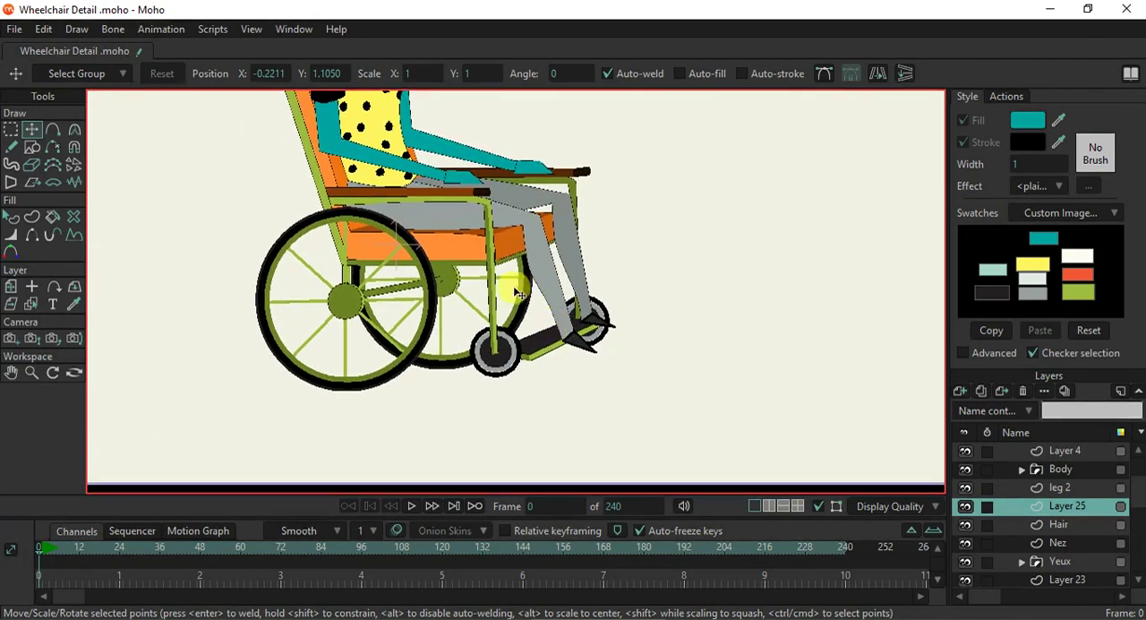
drag(514, 254, 527, 308)
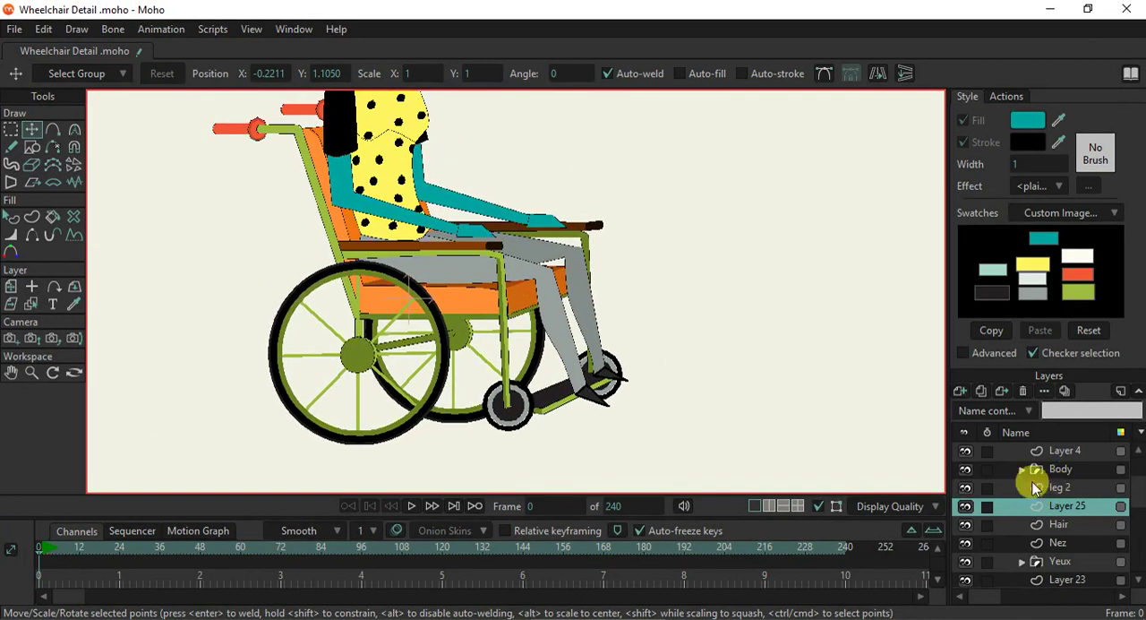
click(31, 304)
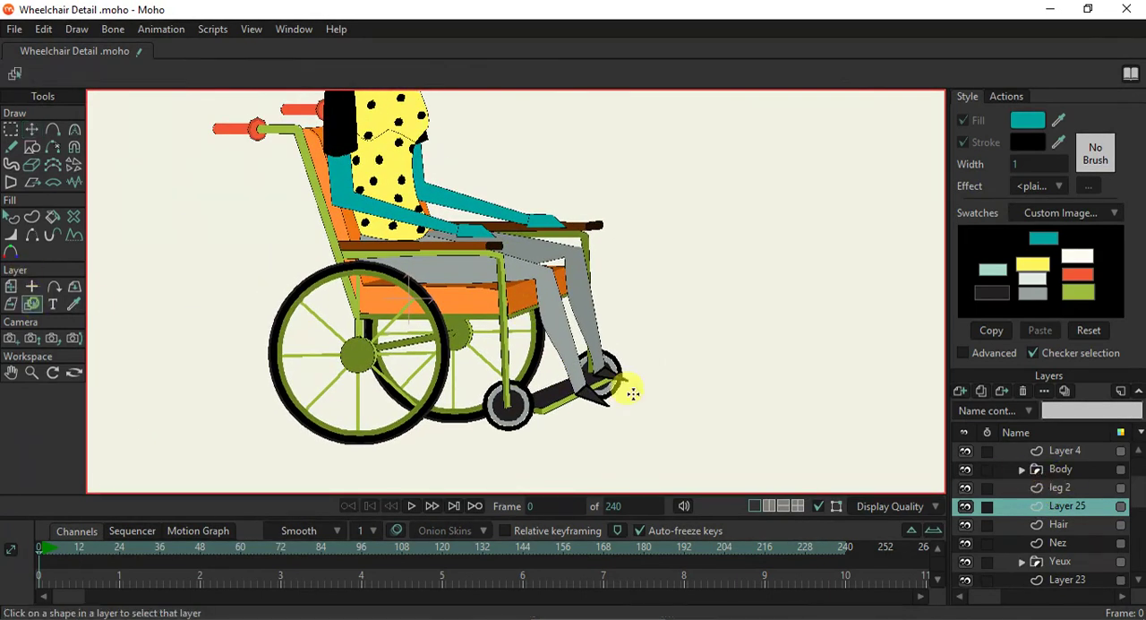
click(583, 392)
click(32, 128)
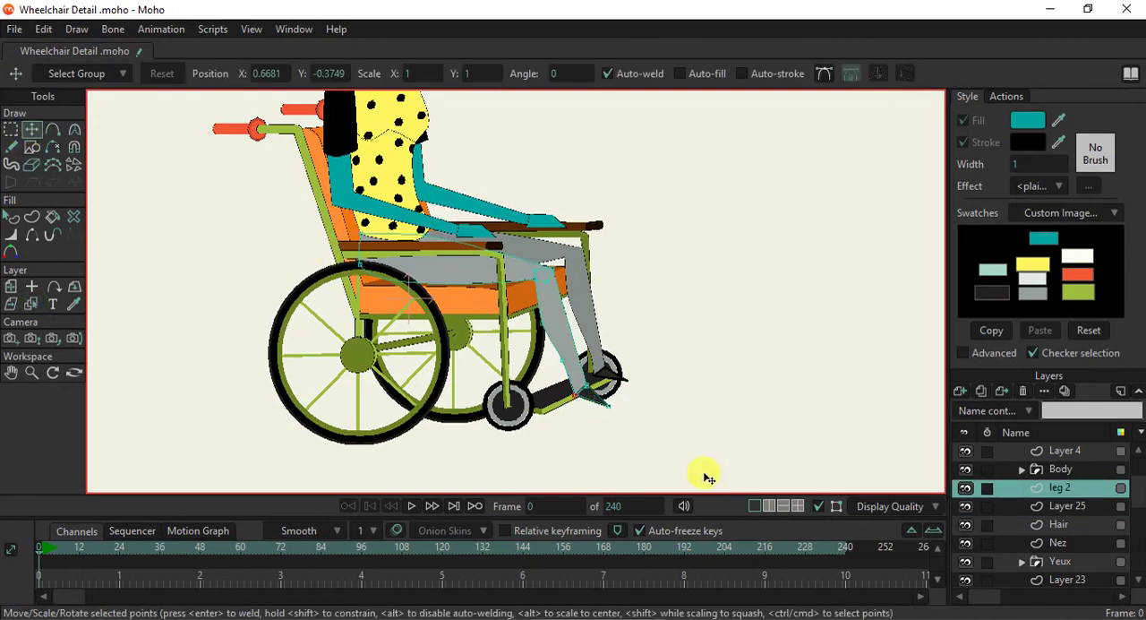
scroll(705, 474, up, 3)
drag(461, 297, 484, 326)
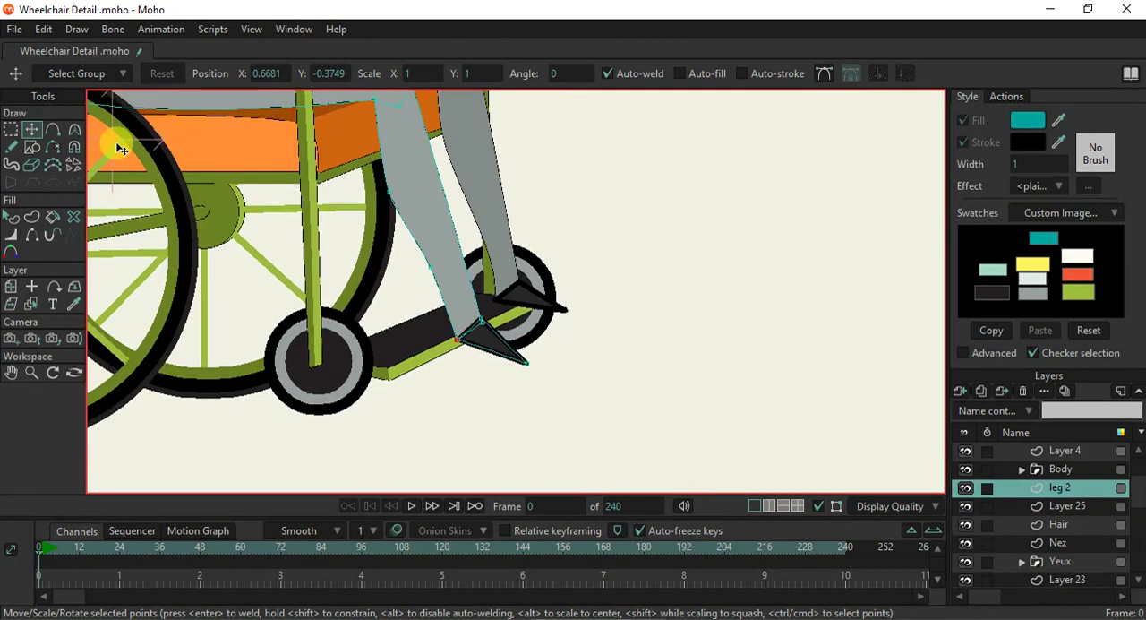
scroll(495, 349, up, 1)
scroll(494, 351, up, 1)
double_click(495, 351)
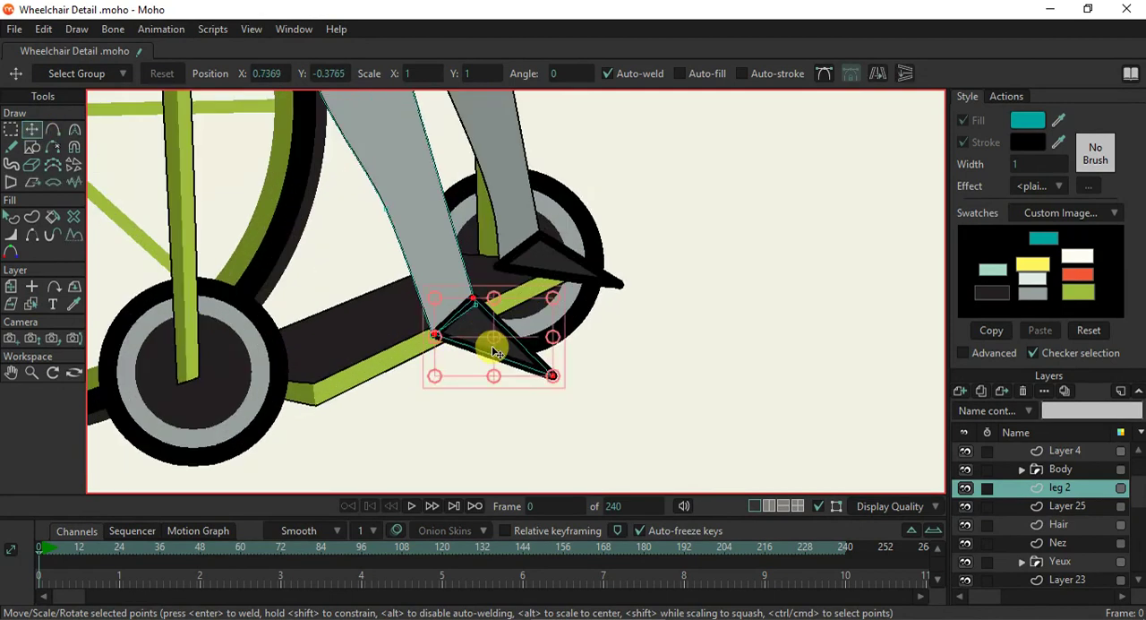
key(Delete)
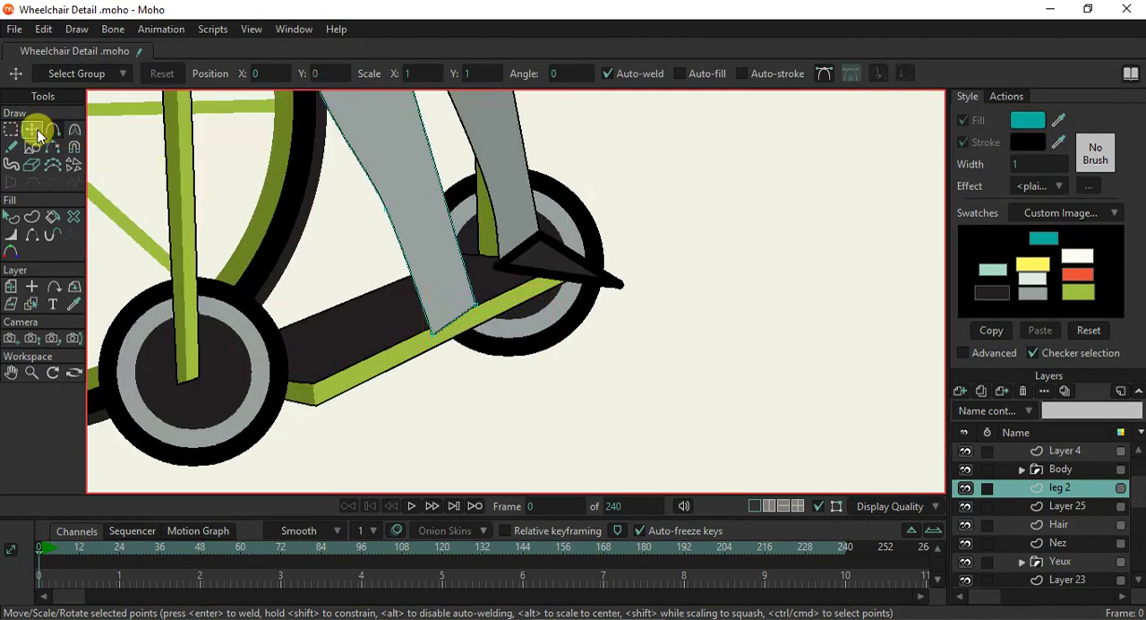
- Draw a thin rectangle below the front leg's ankle as a shoe sole and add middle points bent slightly downward
click(31, 147)
scroll(371, 263, up, 1)
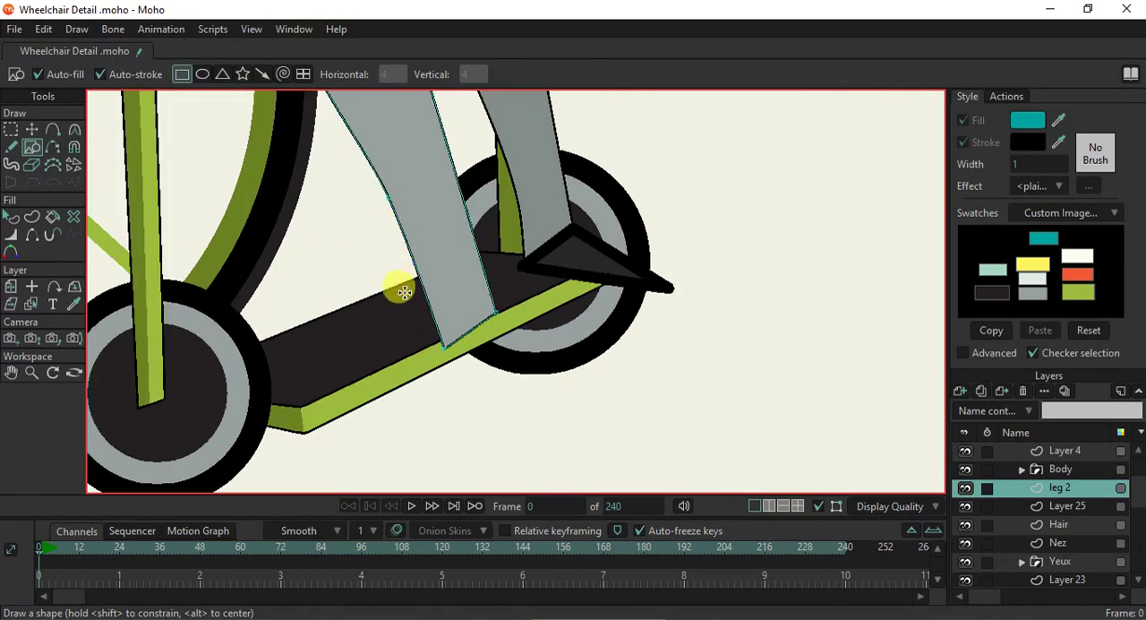
drag(392, 325, 526, 339)
key(a)
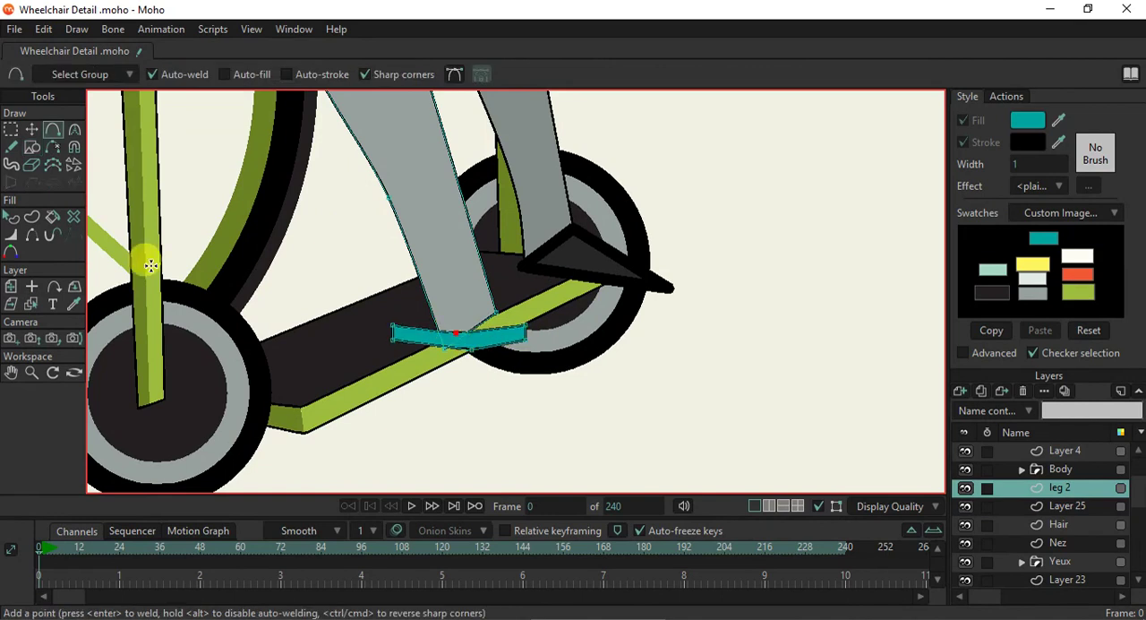
- Draw a rectangle above the sole for the shoe's upper, taper it, and fit the leg's ankle points to its top edge
click(31, 147)
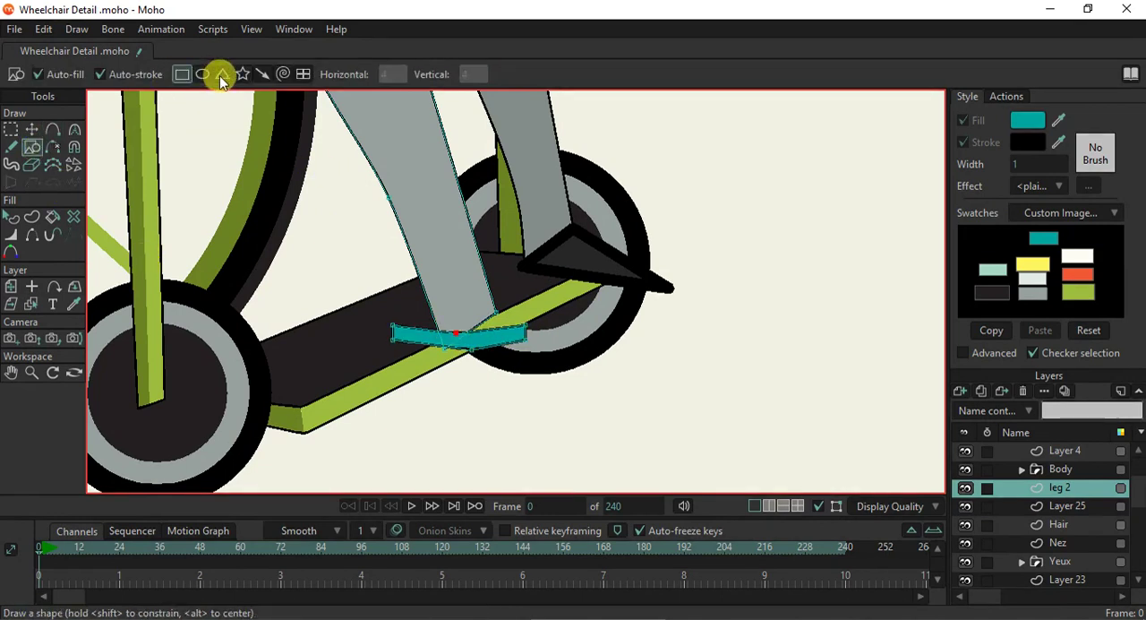
drag(404, 287, 519, 333)
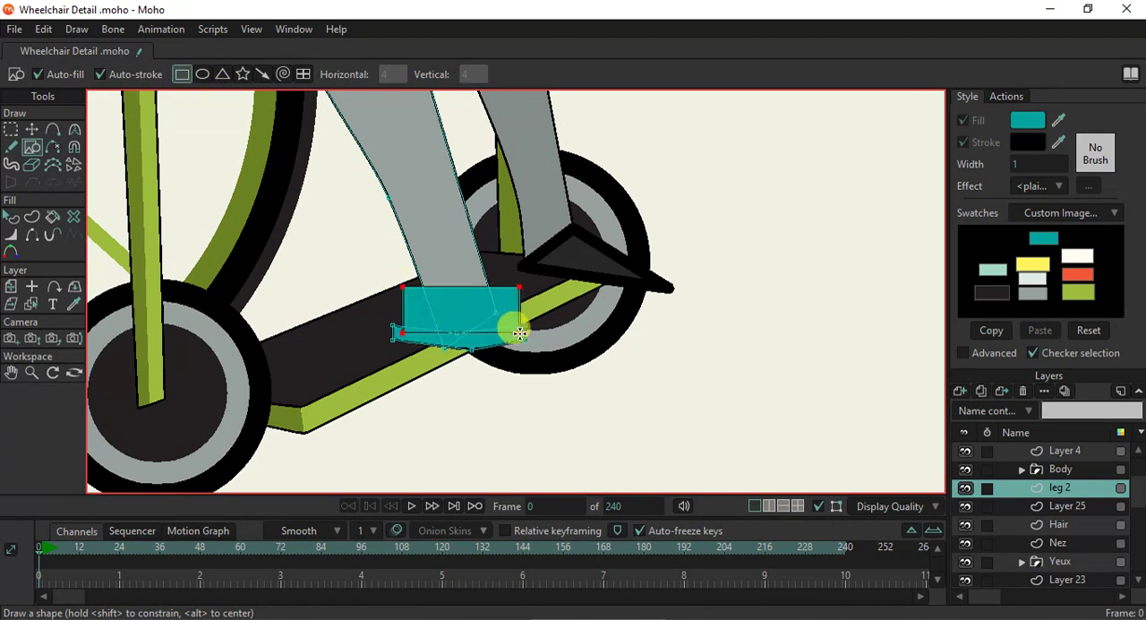
click(32, 131)
scroll(435, 266, up, 3)
click(585, 298)
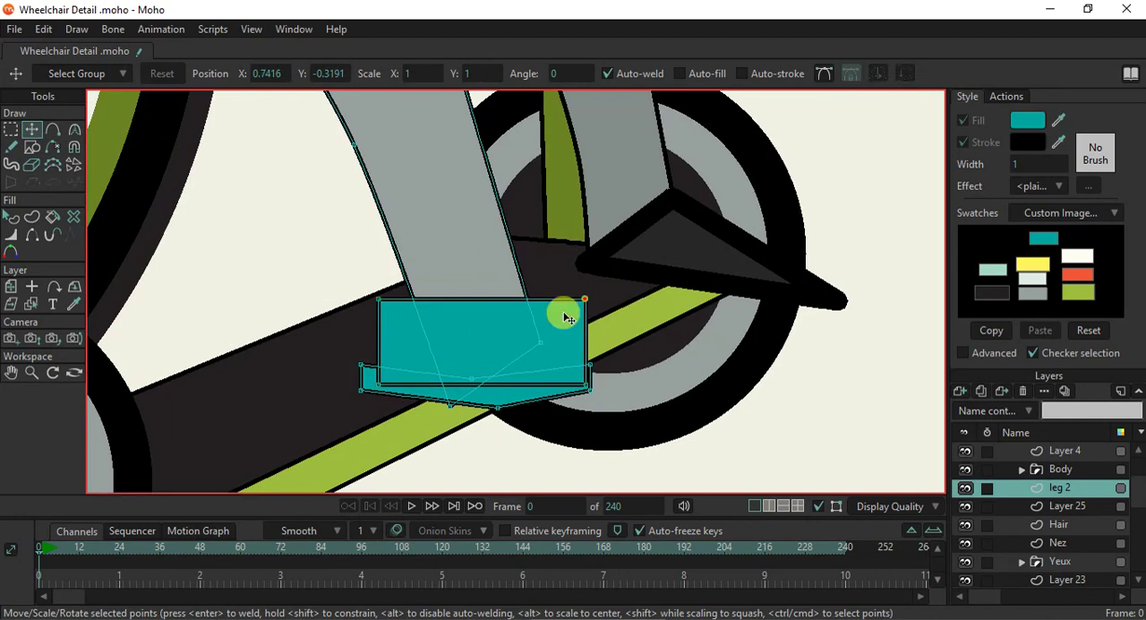
drag(566, 318, 548, 324)
drag(378, 383, 362, 383)
mouse_move(376, 317)
mouse_down()
mouse_move(384, 341)
mouse_move(377, 335)
mouse_up()
drag(543, 333, 464, 326)
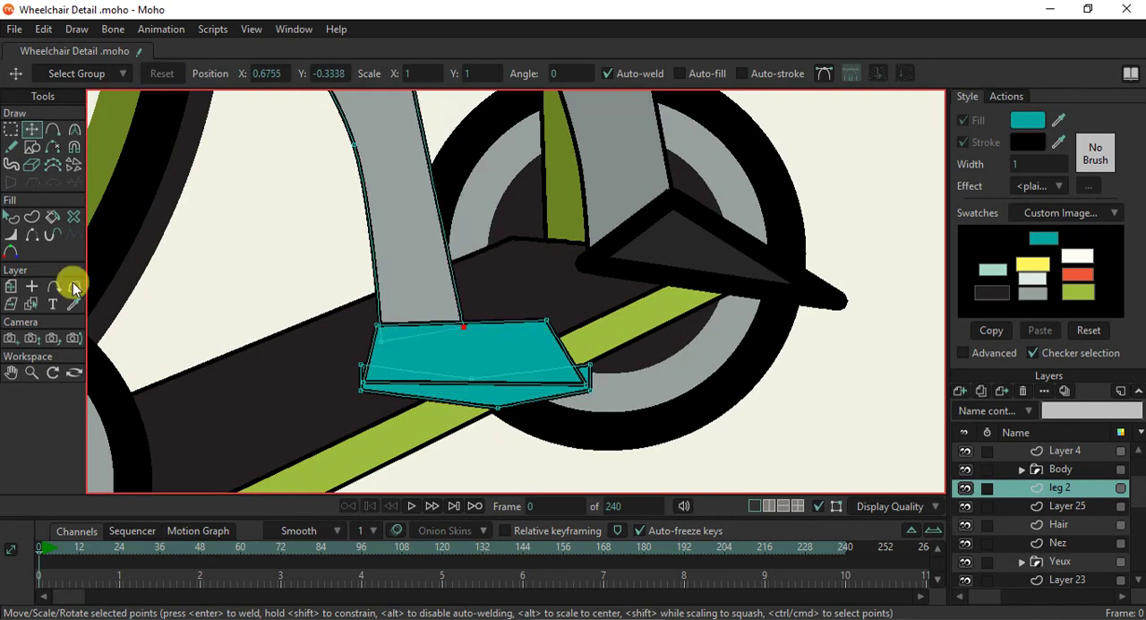
- Select the shoe's upper shape and send it behind the sole
click(11, 216)
click(504, 403)
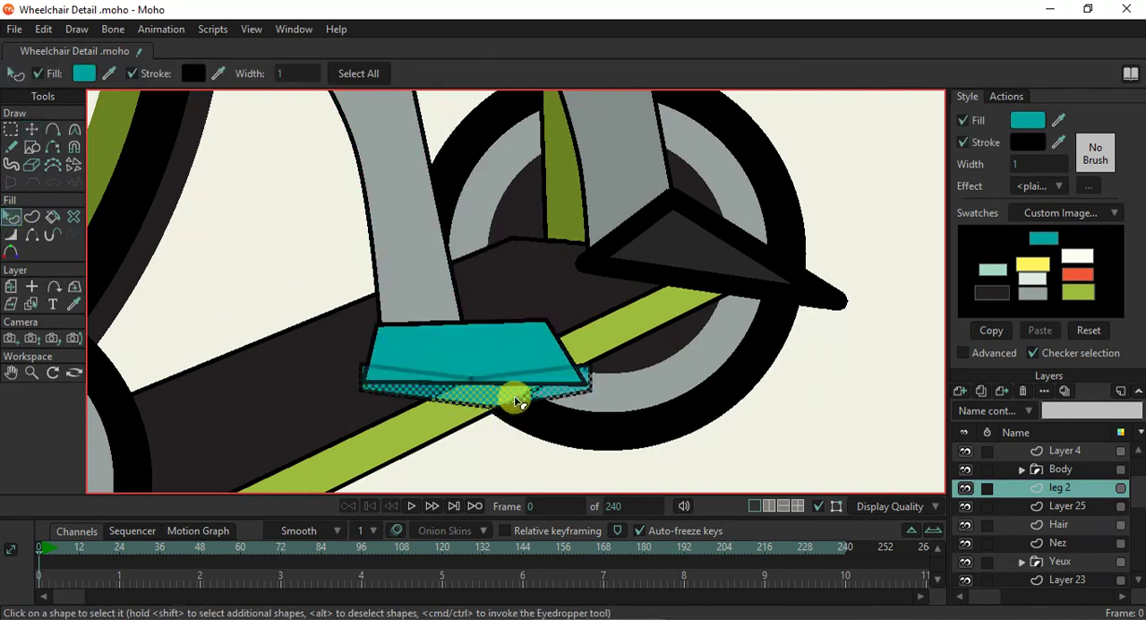
click(510, 344)
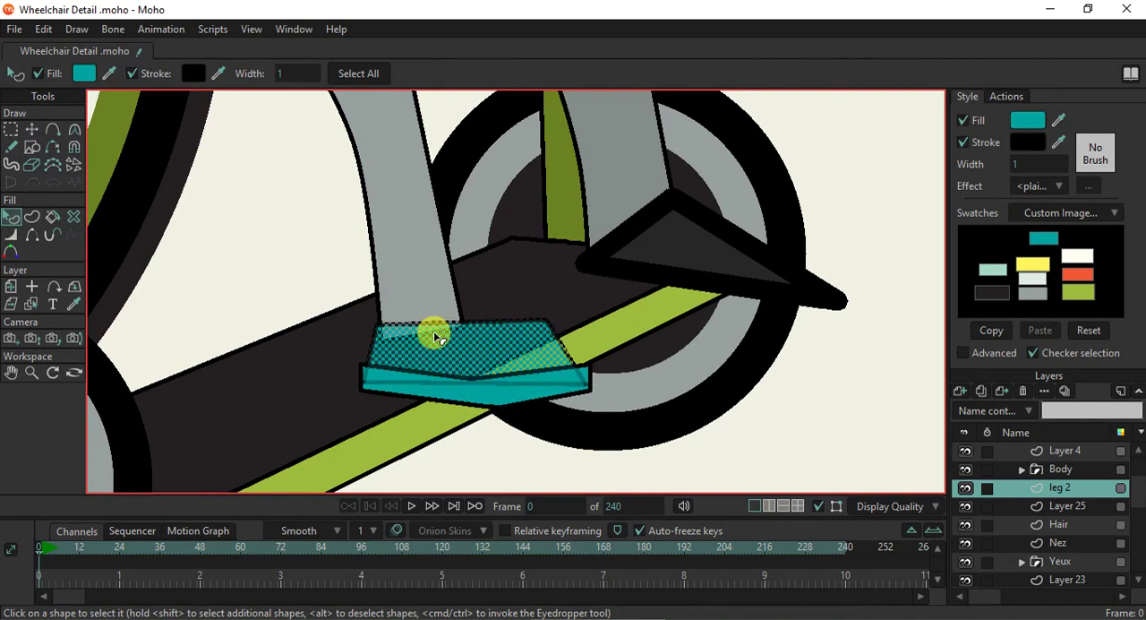
- Lower the upper's front top point and round it into a toe with a curvature of about 0.39
click(32, 129)
drag(546, 329, 544, 341)
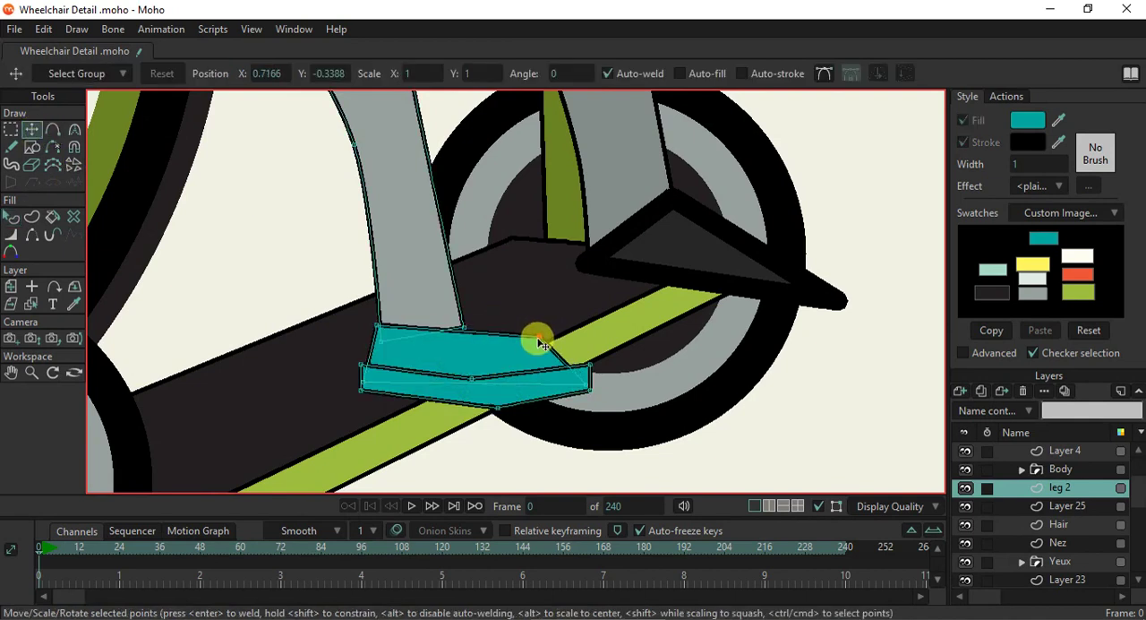
key(c)
drag(637, 379, 864, 475)
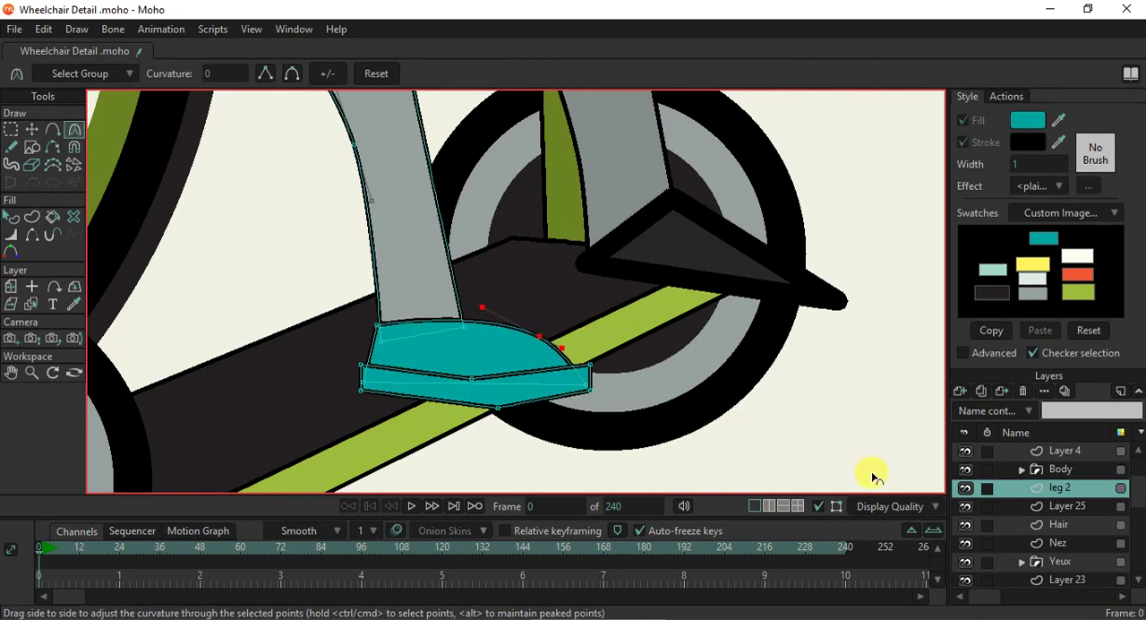
- Smooth the middle points of the sole's bottom and top edges, giving the top one a curvature of about 0.27
click(49, 131)
click(34, 133)
scroll(332, 366, up, 1)
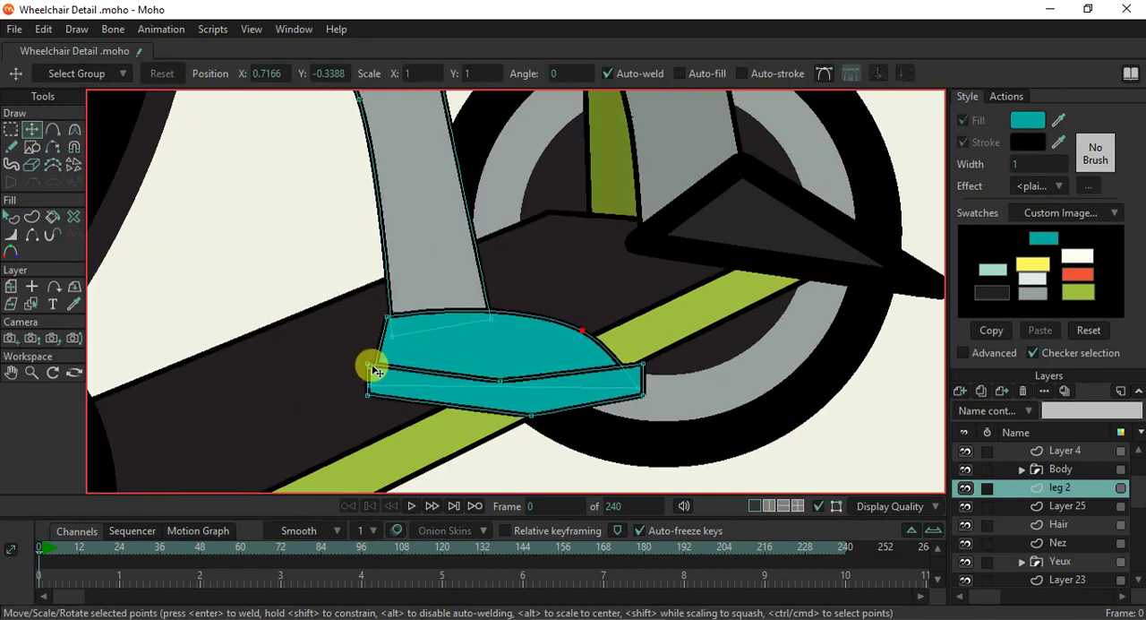
drag(380, 369, 374, 371)
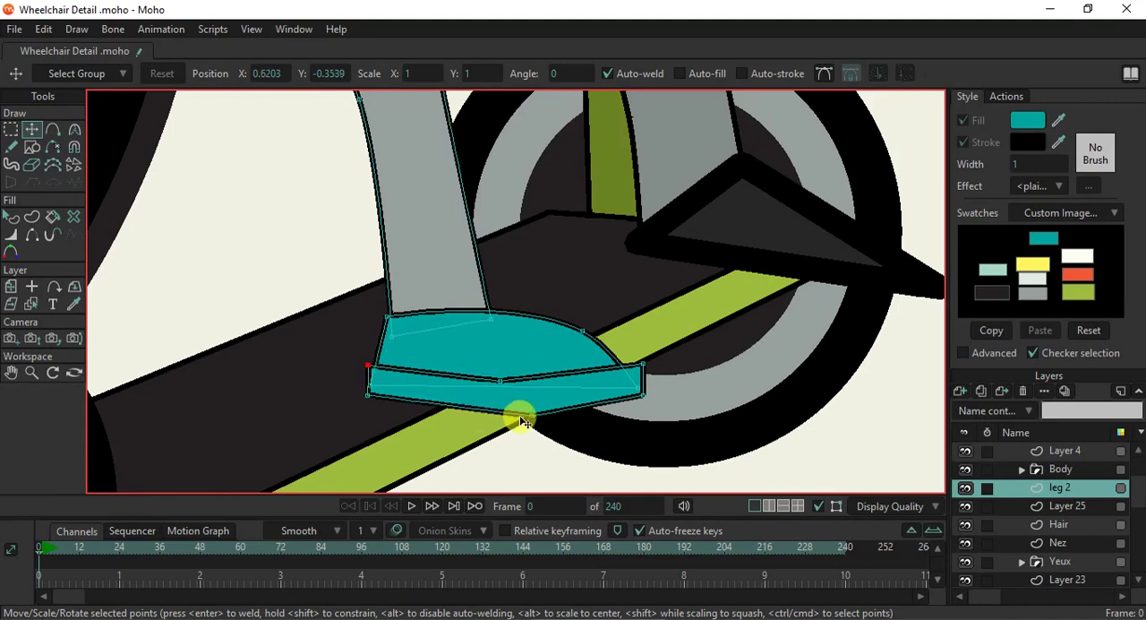
key(c)
drag(503, 413, 842, 449)
drag(502, 382, 734, 407)
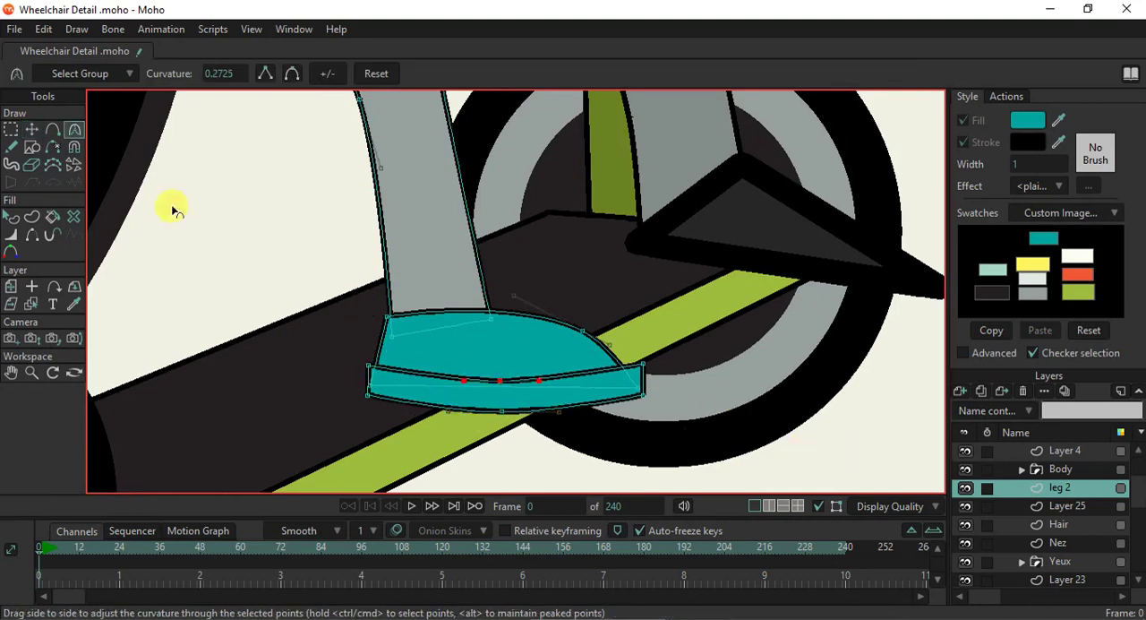
- Extend the upper's toe to the sole's front corner, and add a heel point with curvature about 0.15 and a lowered ankle-edge point
click(32, 129)
drag(580, 339, 632, 377)
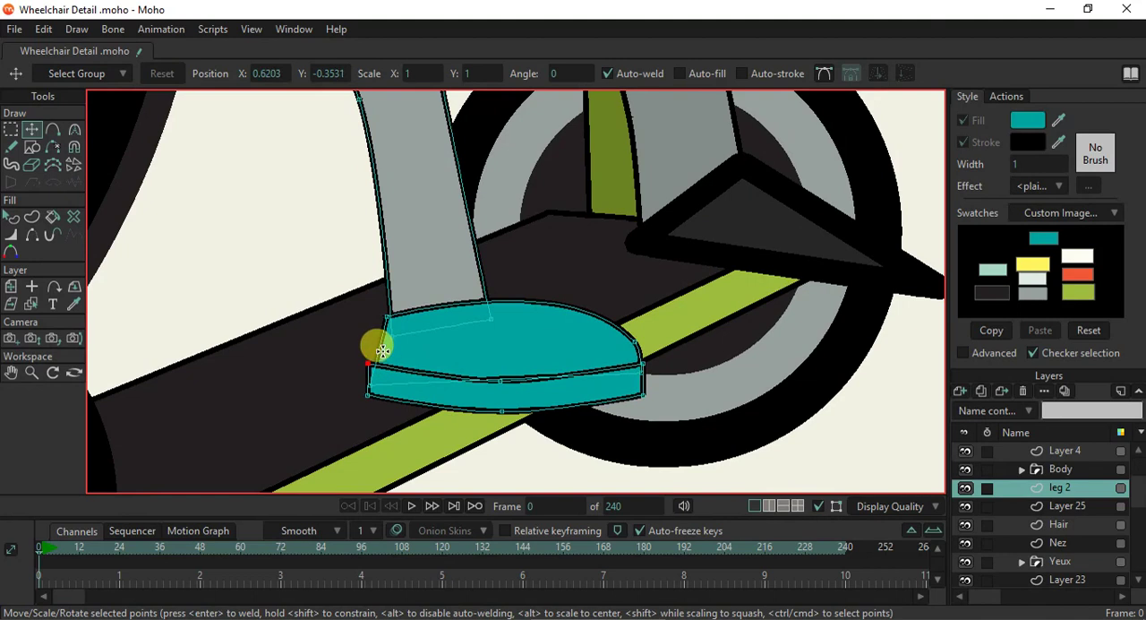
key(a)
key(c)
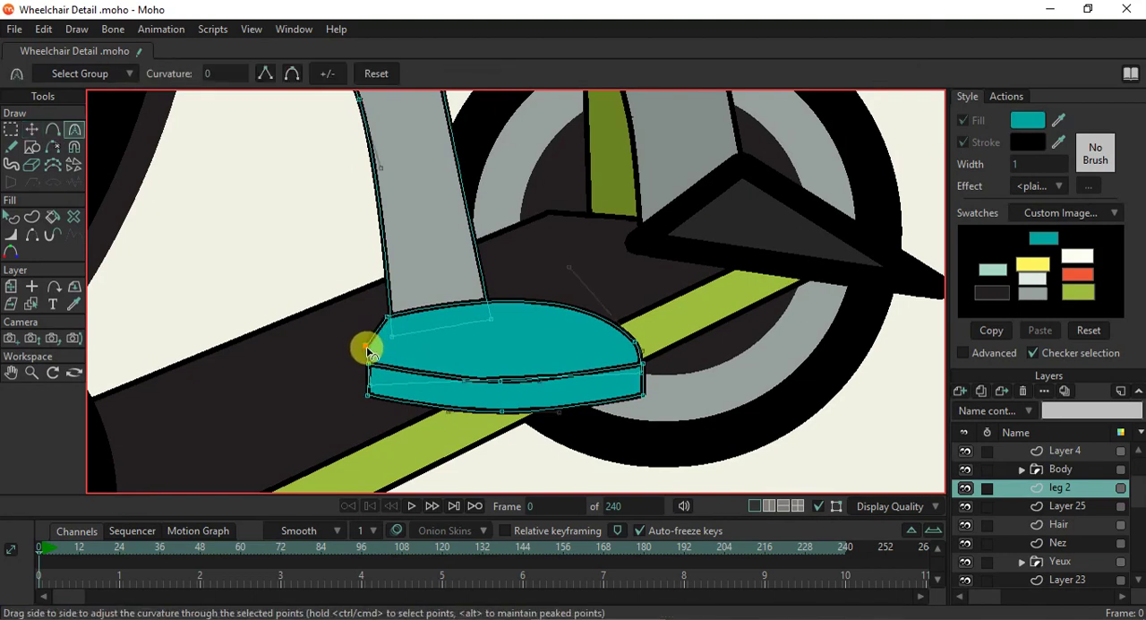
scroll(447, 319, up, 2)
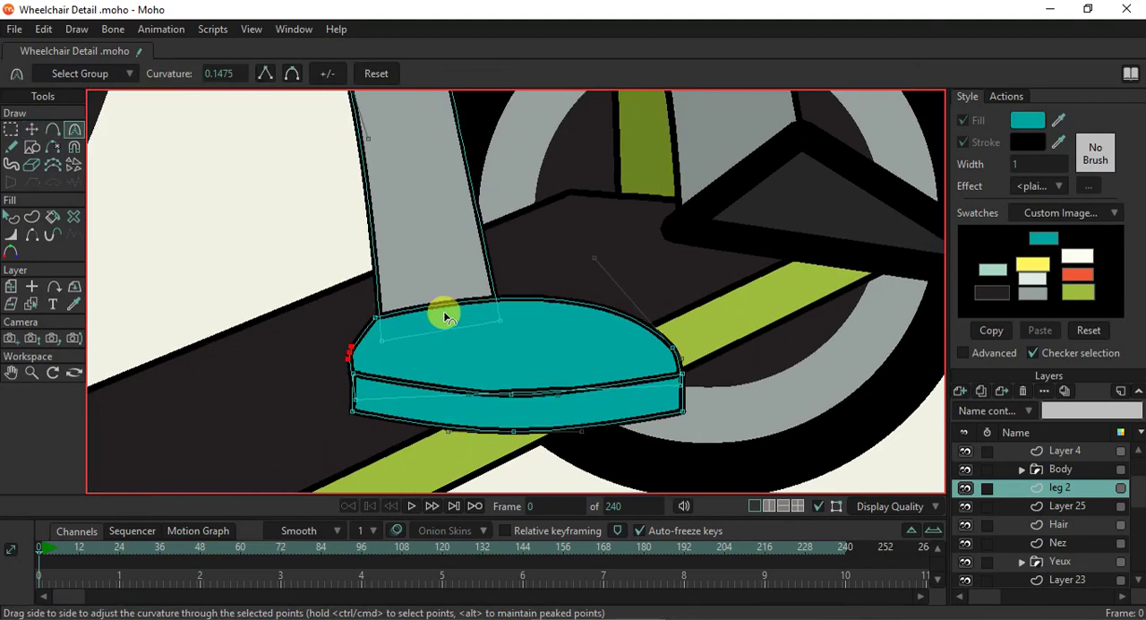
key(a)
drag(433, 303, 435, 315)
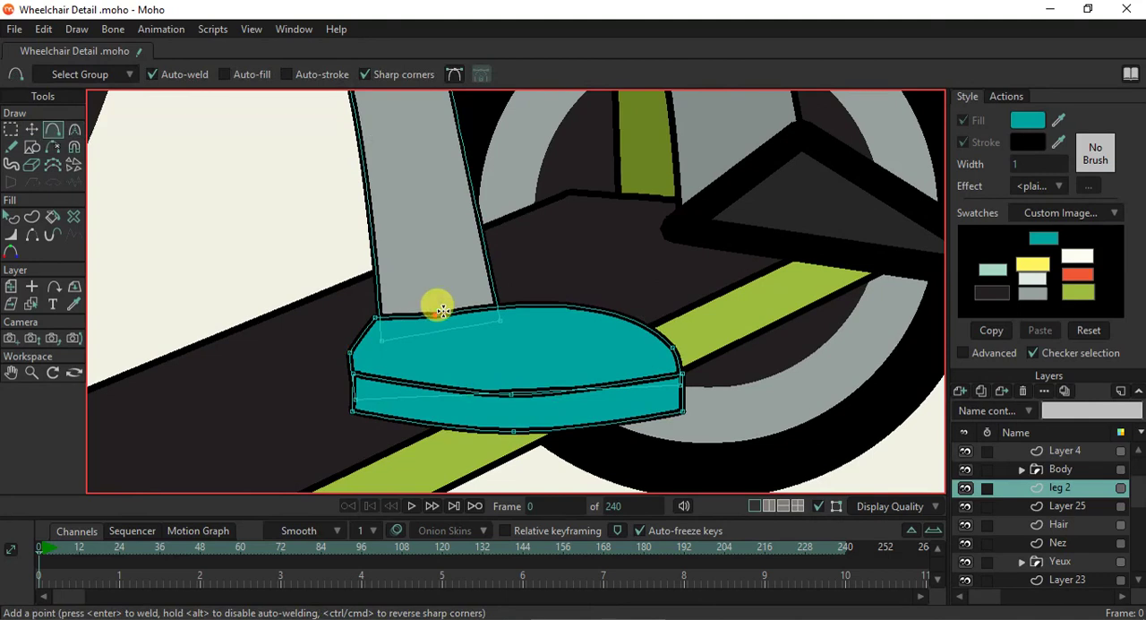
- Select the shoe's sole shape and change its fill to black
click(9, 223)
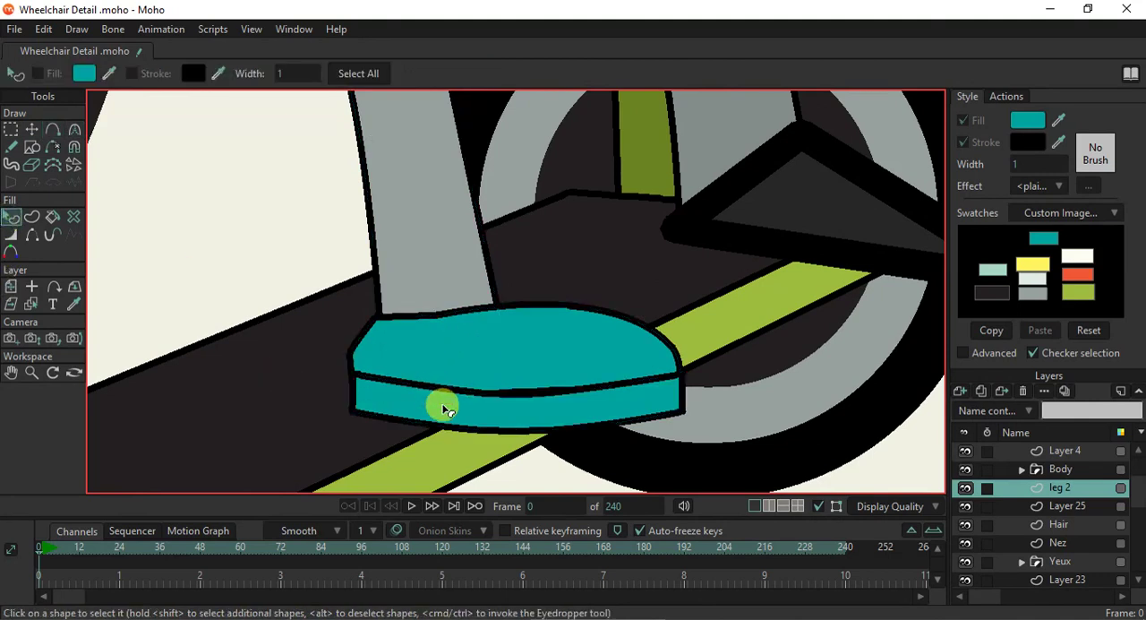
click(440, 402)
drag(1056, 121, 1027, 144)
click(760, 356)
scroll(524, 369, down, 5)
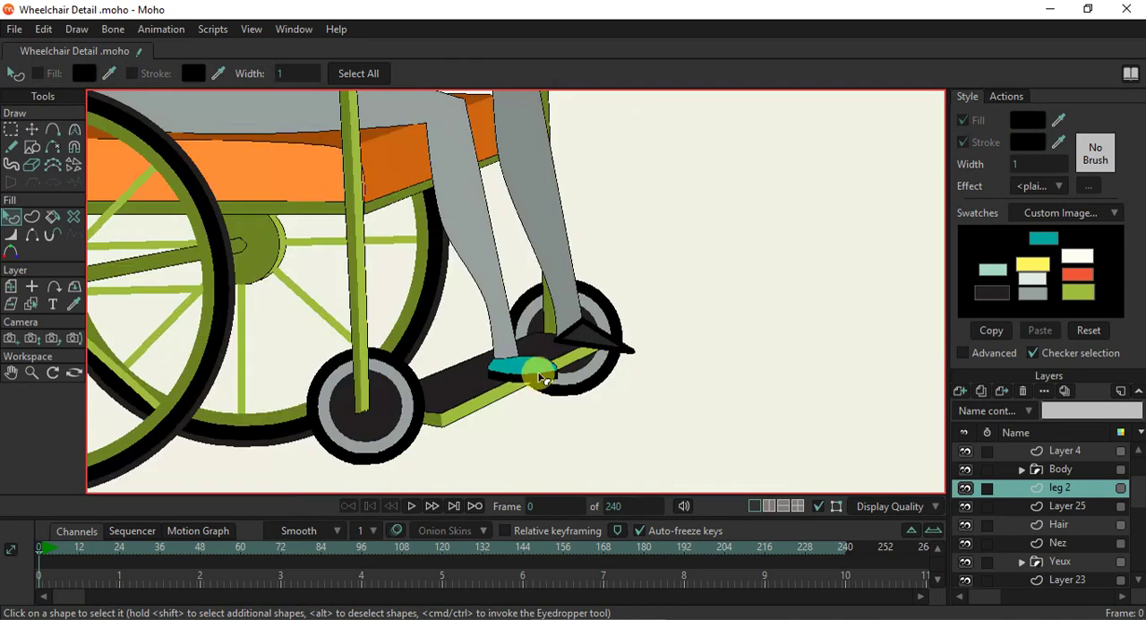
scroll(541, 379, down, 3)
scroll(537, 372, up, 1)
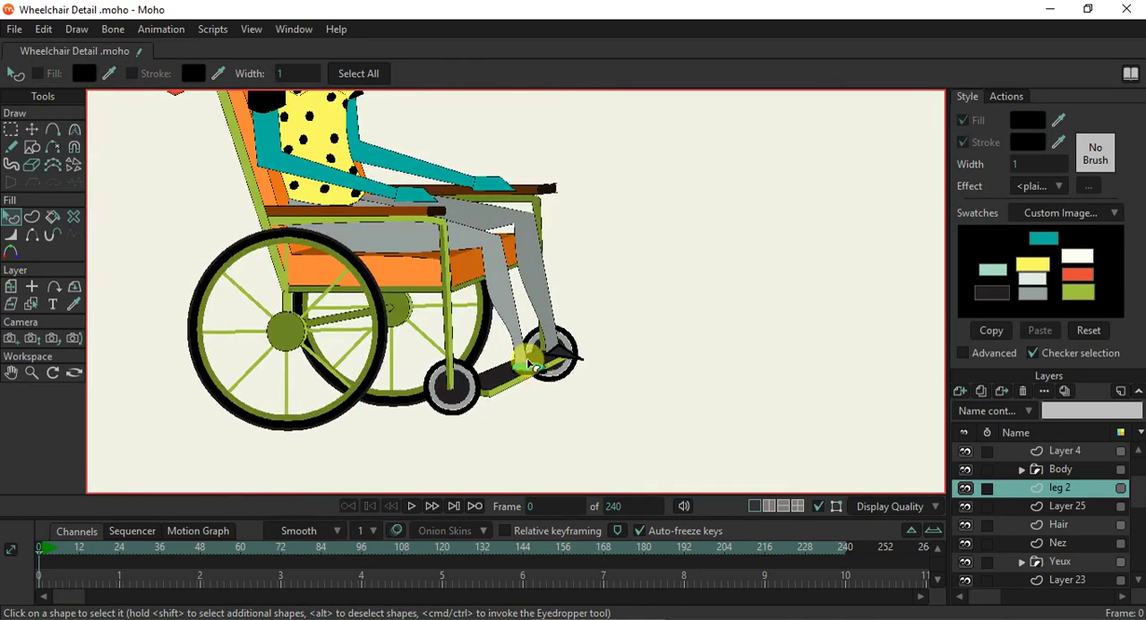
scroll(537, 369, up, 3)
scroll(543, 380, down, 4)
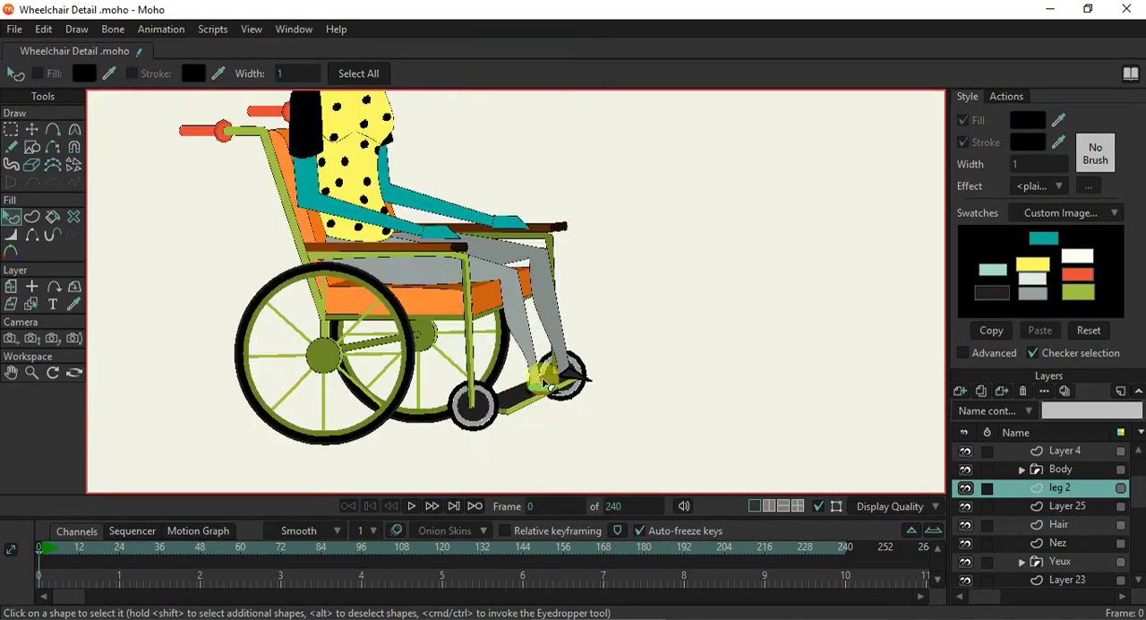
scroll(540, 381, up, 4)
- Narrow the leg's ankle by fitting its bottom points to the shoe opening
click(31, 129)
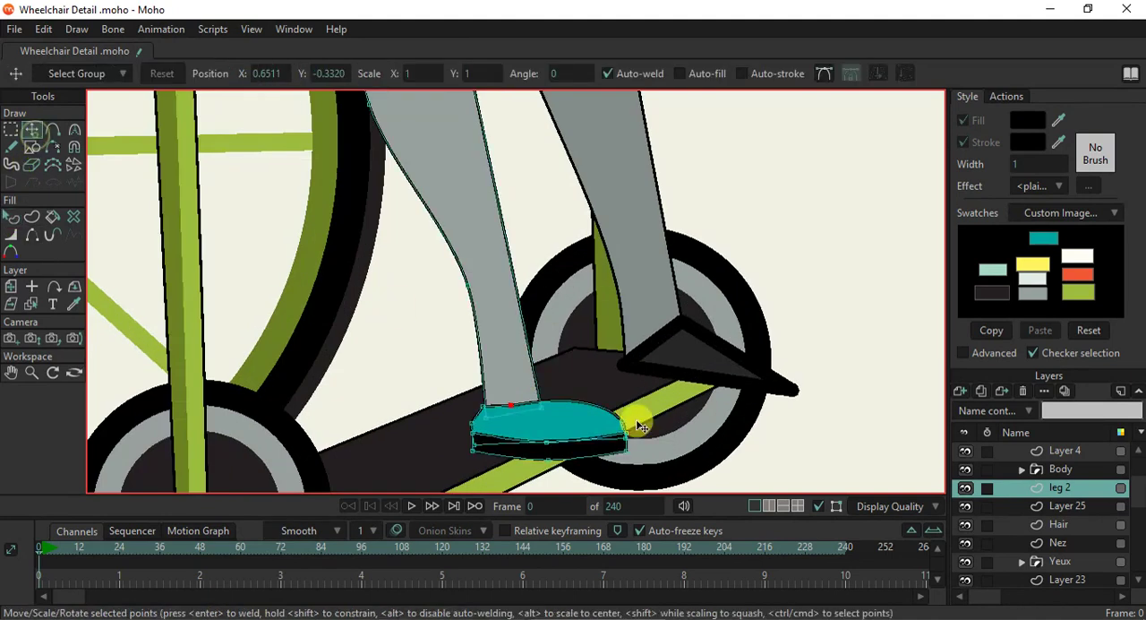
mouse_move(538, 401)
mouse_down()
mouse_move(520, 404)
mouse_move(471, 282)
mouse_move(463, 287)
mouse_move(481, 418)
mouse_move(535, 409)
mouse_up()
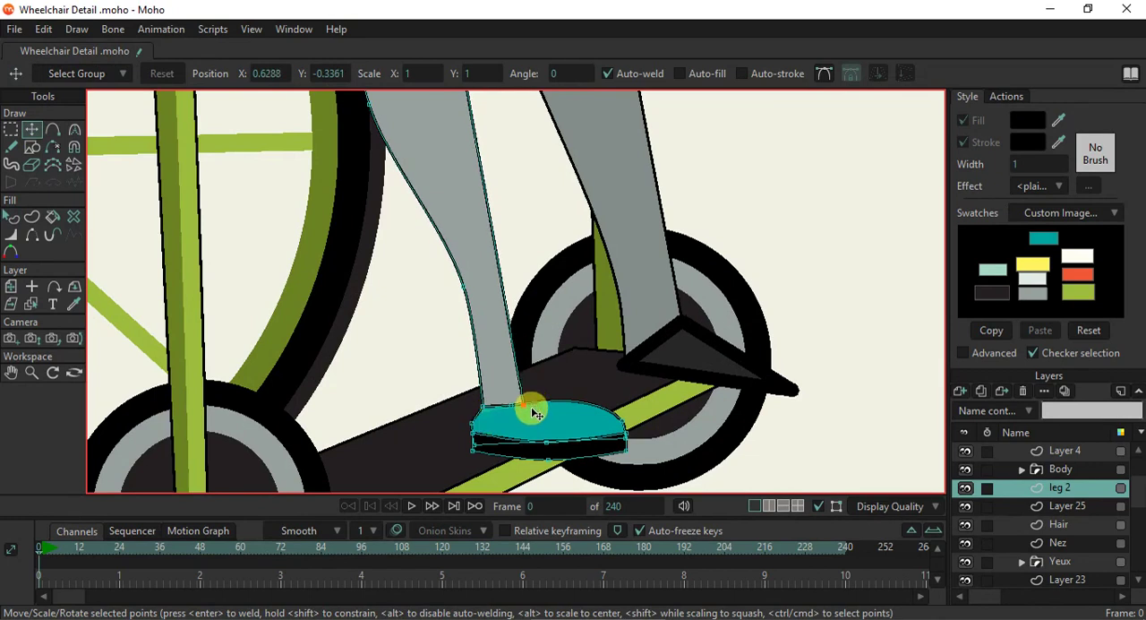
scroll(553, 436, down, 4)
scroll(556, 451, up, 8)
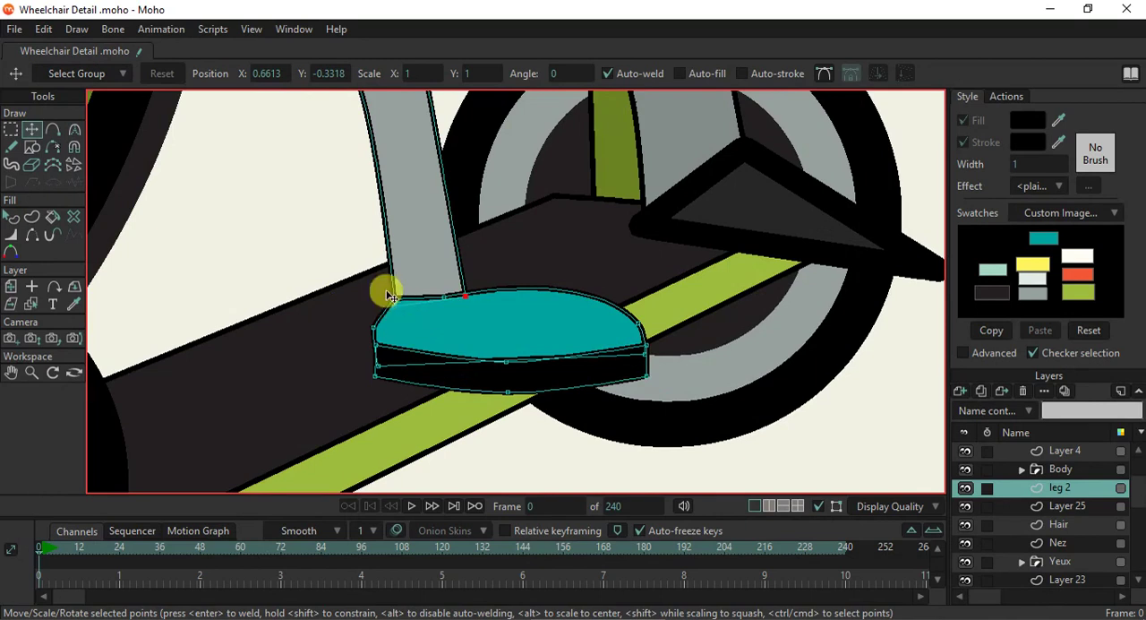
- Raise the upper's top corners along the shin to form a boot shaft, and add an instep point on the front edge
drag(391, 301, 373, 238)
drag(439, 294, 440, 141)
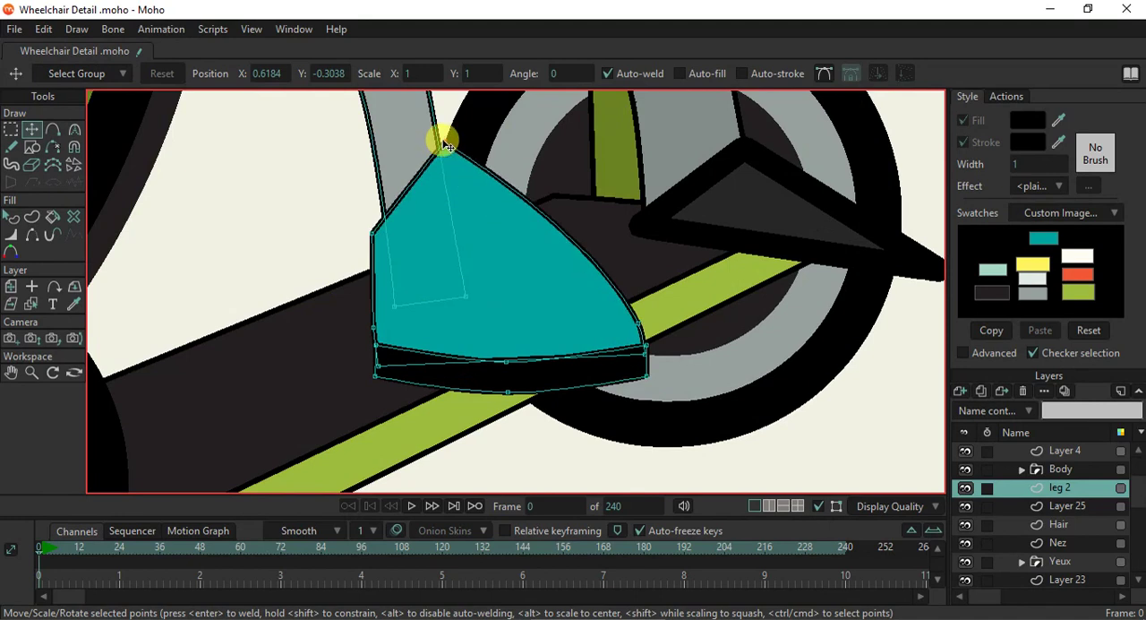
scroll(440, 169, down, 5)
scroll(504, 343, up, 3)
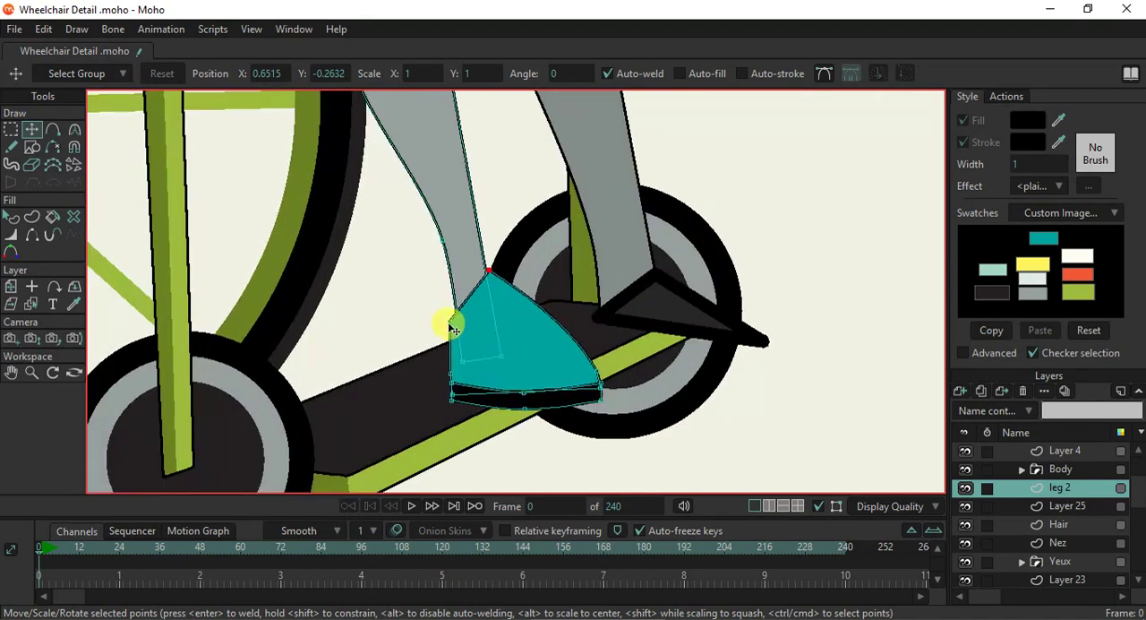
drag(453, 294, 446, 245)
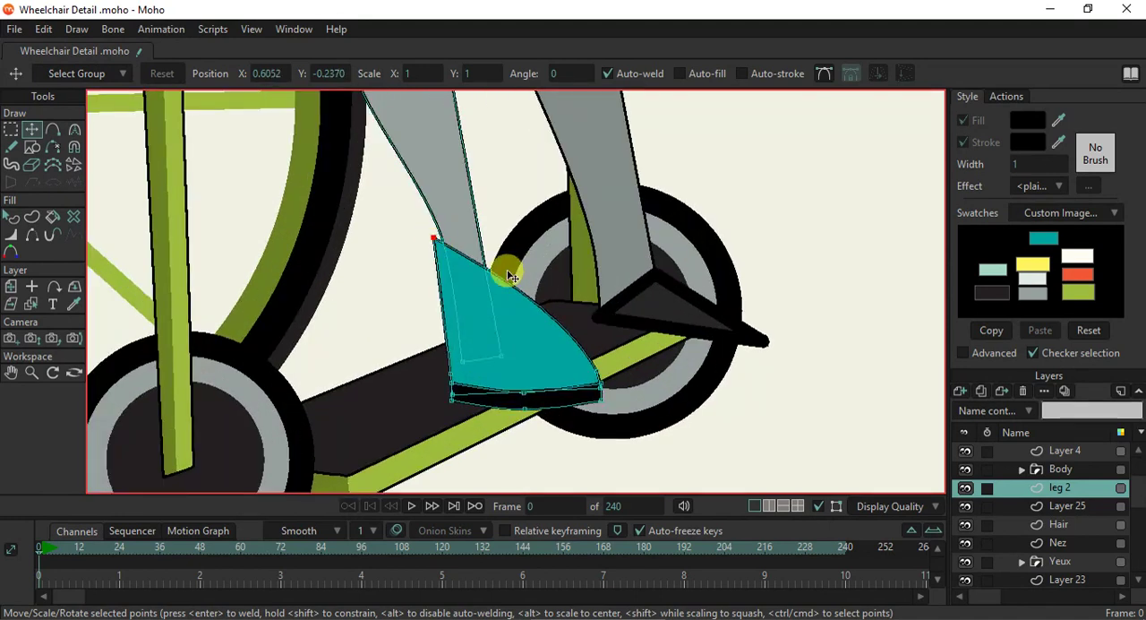
drag(509, 275, 502, 229)
key(a)
drag(513, 283, 512, 362)
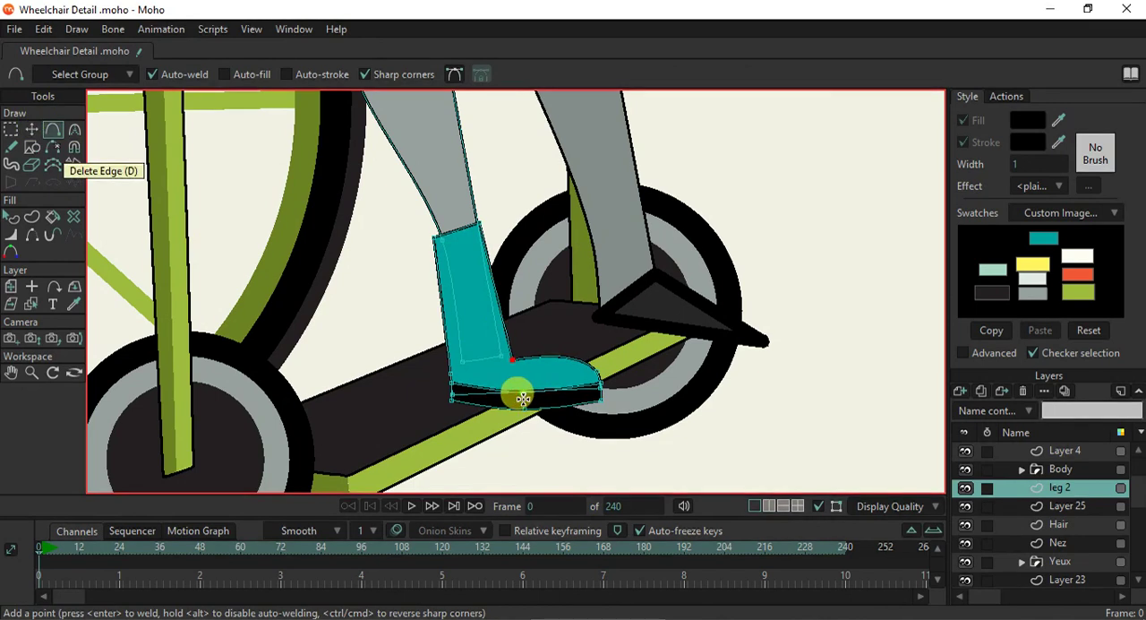
- Flatten the sole by raising the middle points of its top and bottom edges, and preview the frame in a render
click(31, 129)
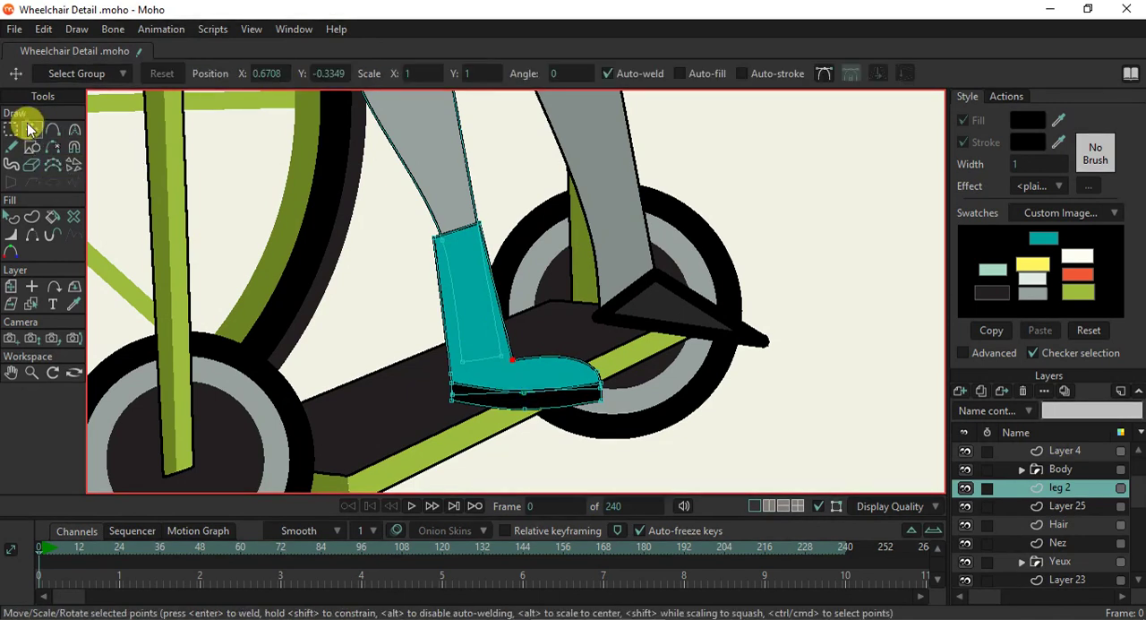
click(524, 389)
drag(529, 414, 527, 408)
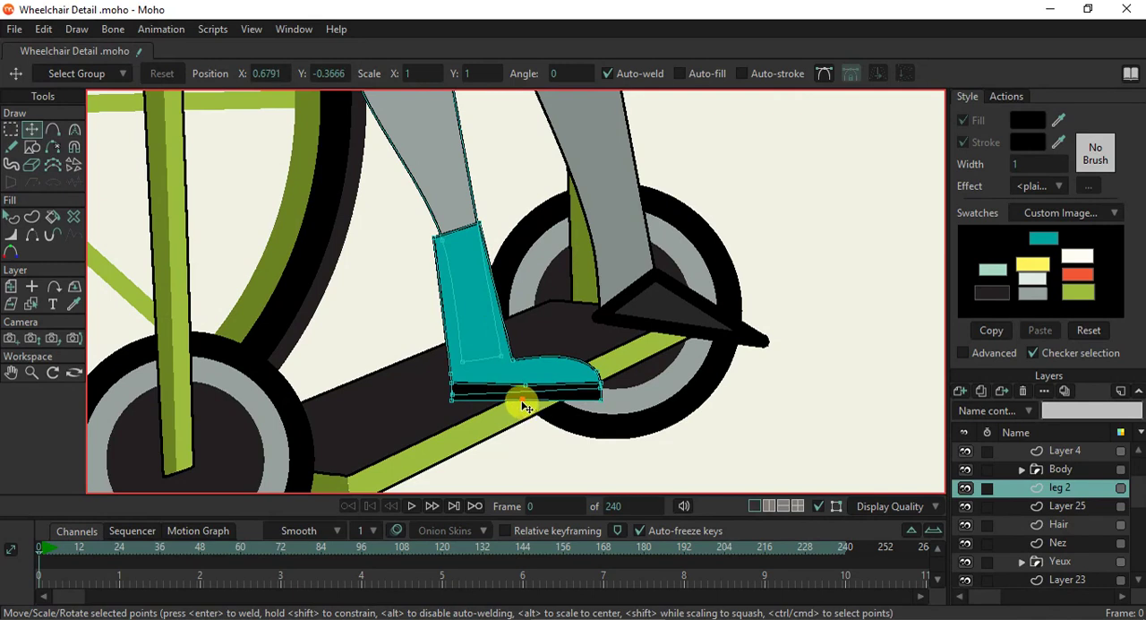
key(ctrl+r)
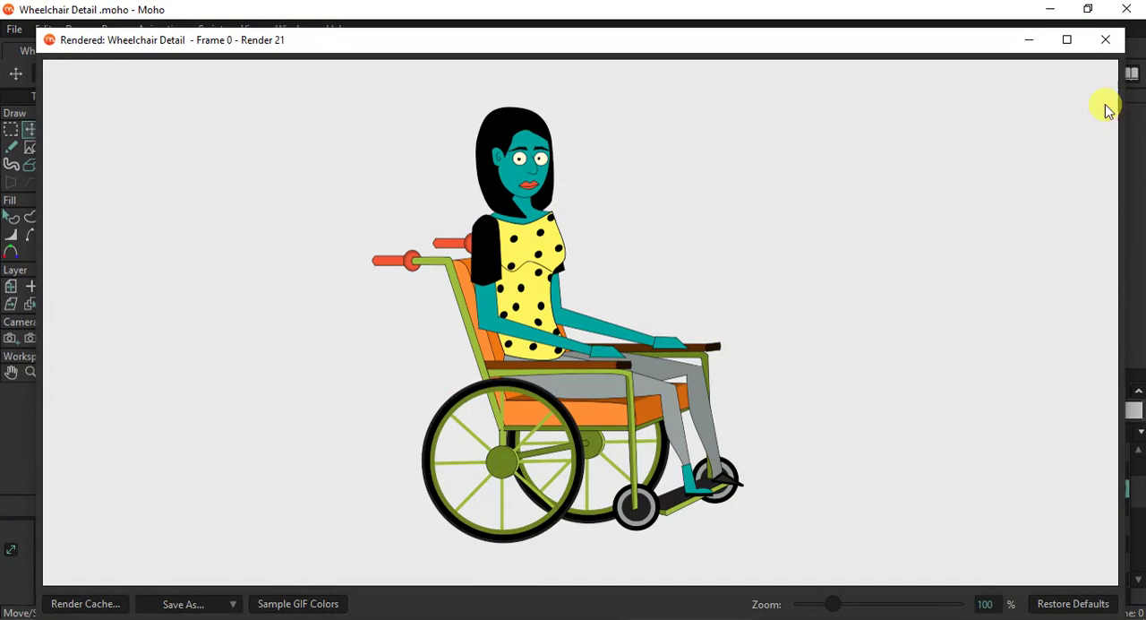
click(1106, 39)
- Lengthen the boot shaft by moving its two top corners up to the calf, matching the leg's width
scroll(455, 219, down, 5)
scroll(457, 273, up, 4)
drag(467, 293, 460, 231)
drag(425, 306, 391, 234)
drag(459, 226, 456, 217)
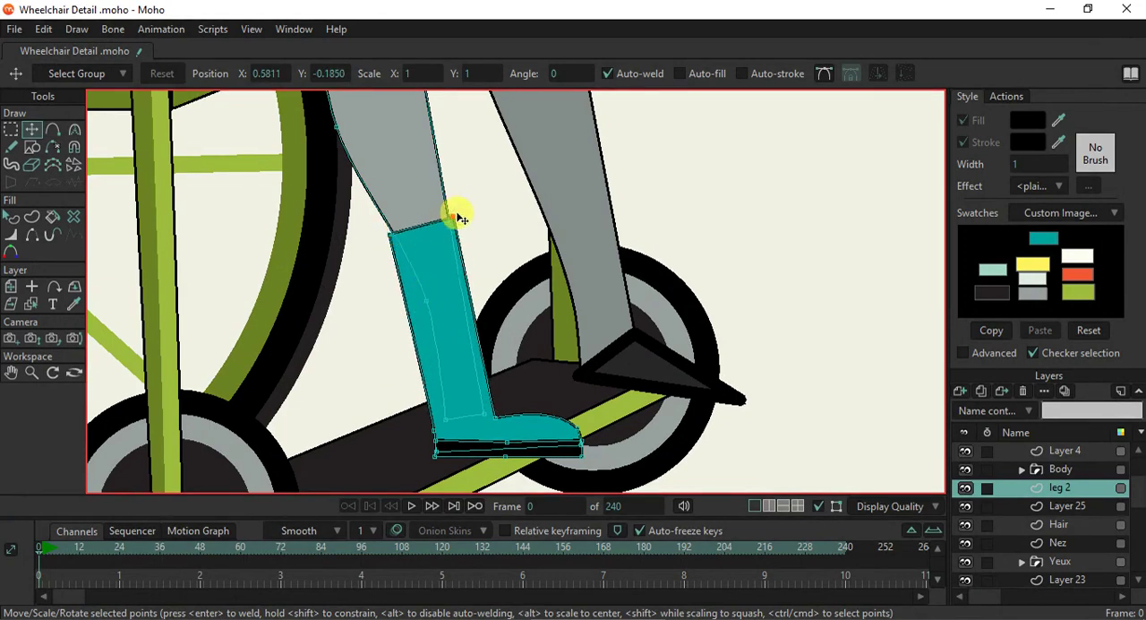
scroll(564, 458, up, 2)
scroll(527, 447, down, 2)
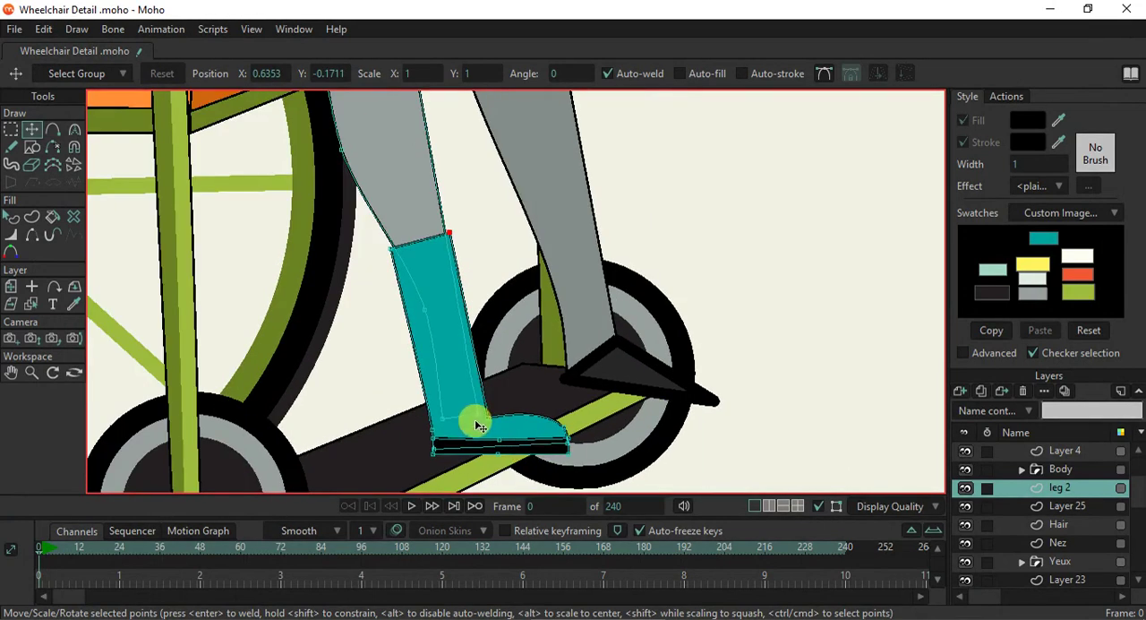
- Move the black sole aside, tilt the boot's toe downward, and put the sole back under the foot
drag(475, 422, 452, 328)
scroll(458, 330, up, 1)
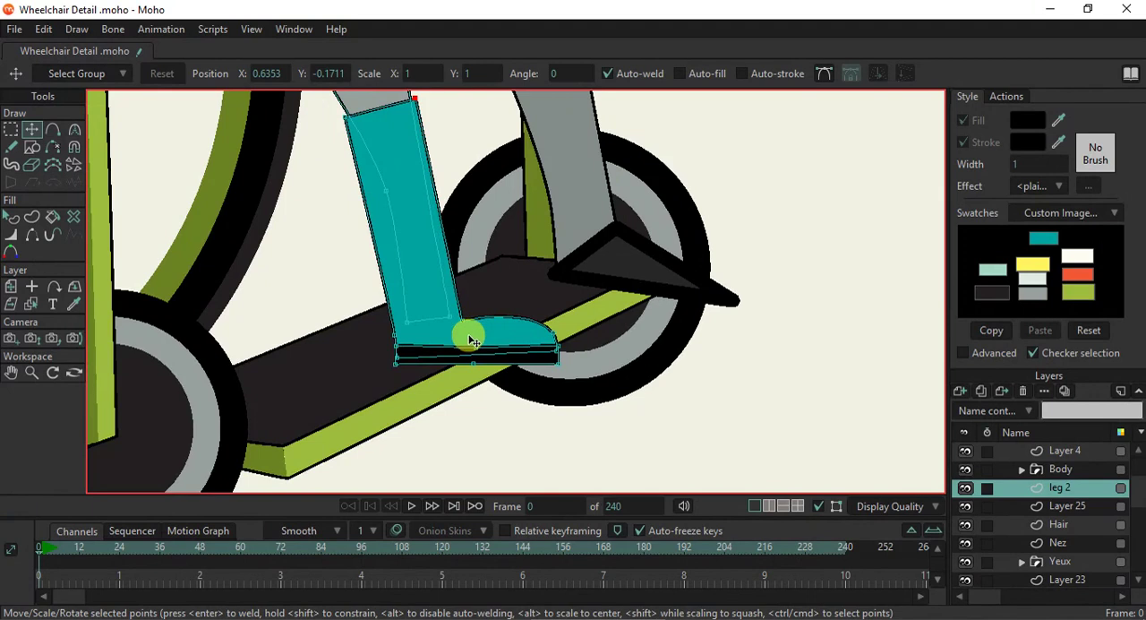
click(431, 363)
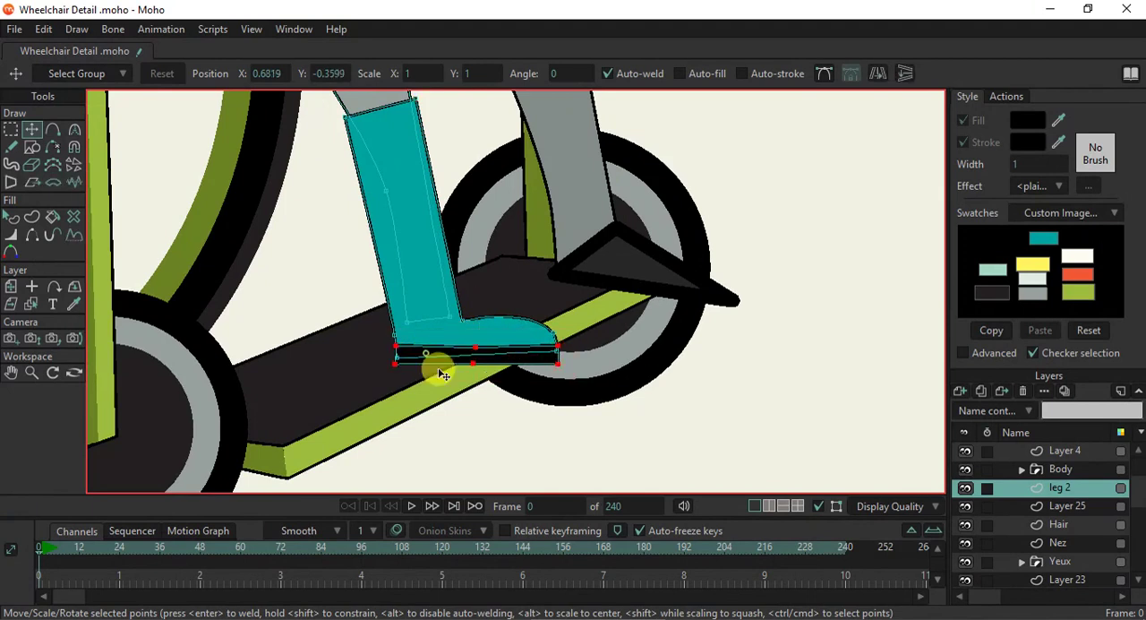
drag(431, 359, 543, 417)
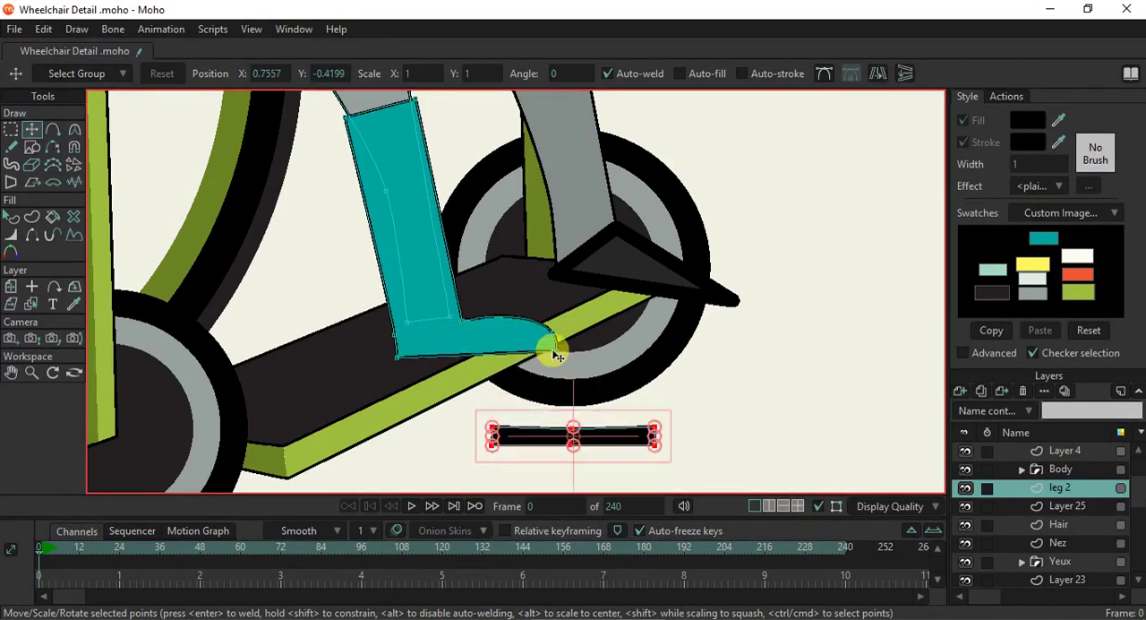
drag(555, 354, 528, 357)
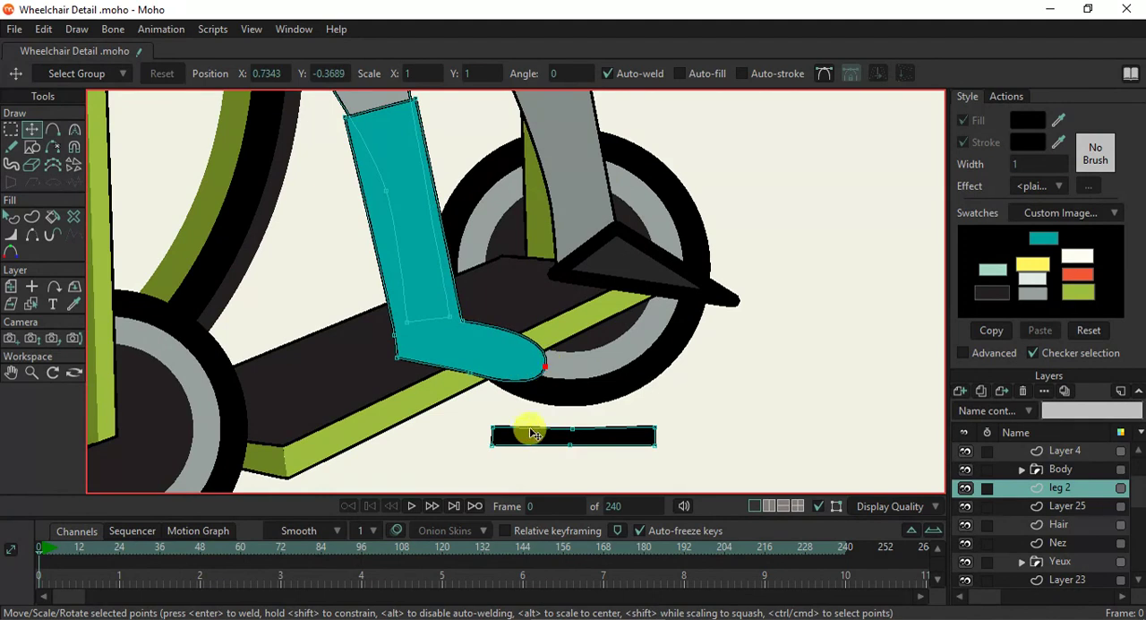
drag(538, 437, 439, 349)
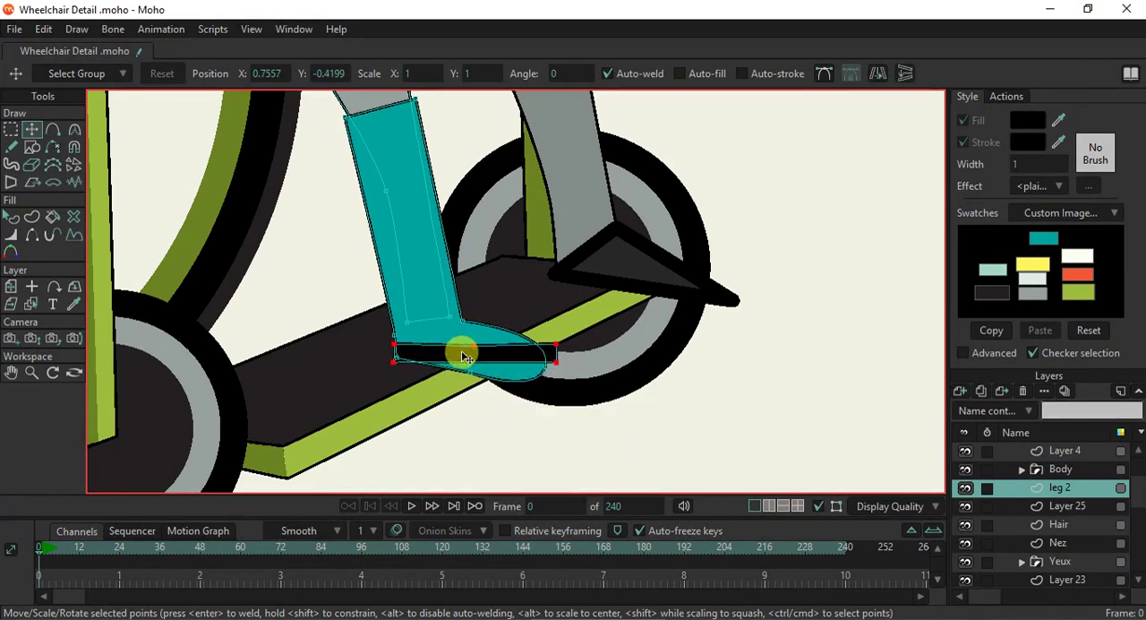
- Tilt the sole along the foot by lowering its front end and middle points, and fit its front point to the toe
drag(567, 362, 571, 376)
click(470, 363)
drag(469, 367, 467, 383)
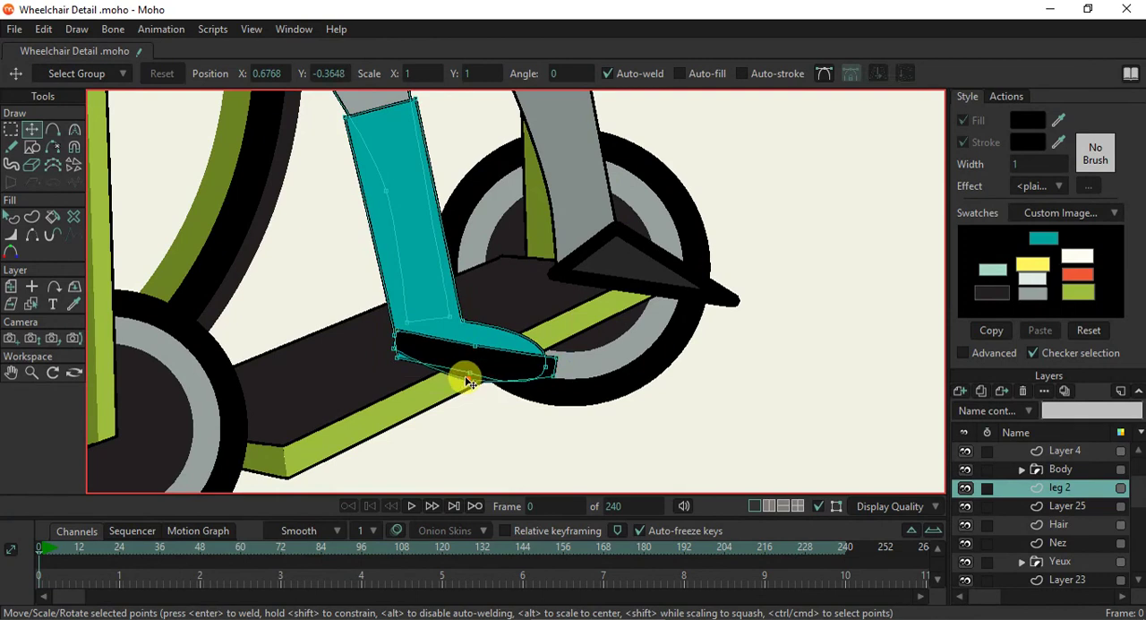
scroll(469, 359, up, 3)
drag(428, 349, 428, 365)
drag(614, 371, 602, 373)
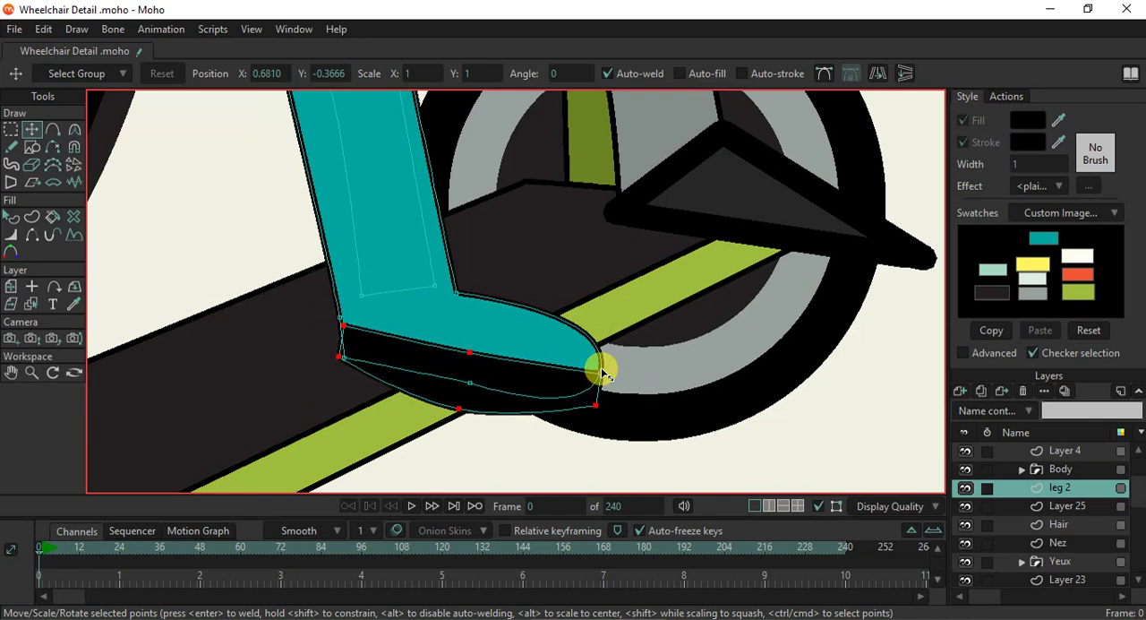
- Refine the sole's heel, middle and toe points, and round its bottom edge with a curvature of about 0.40
drag(339, 356, 332, 366)
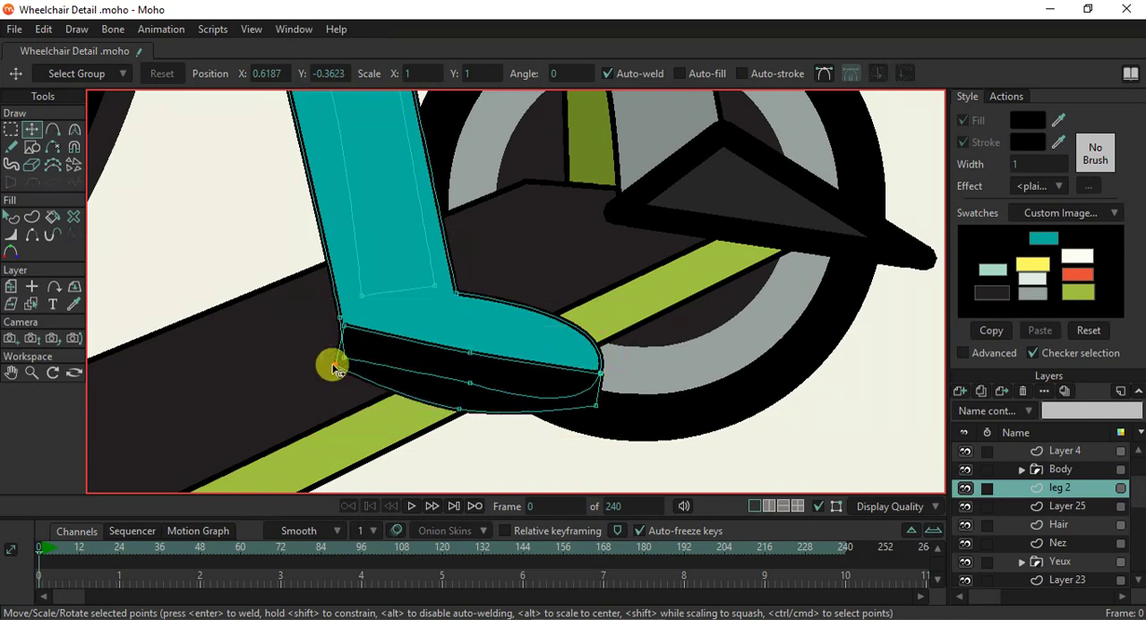
drag(434, 404, 440, 394)
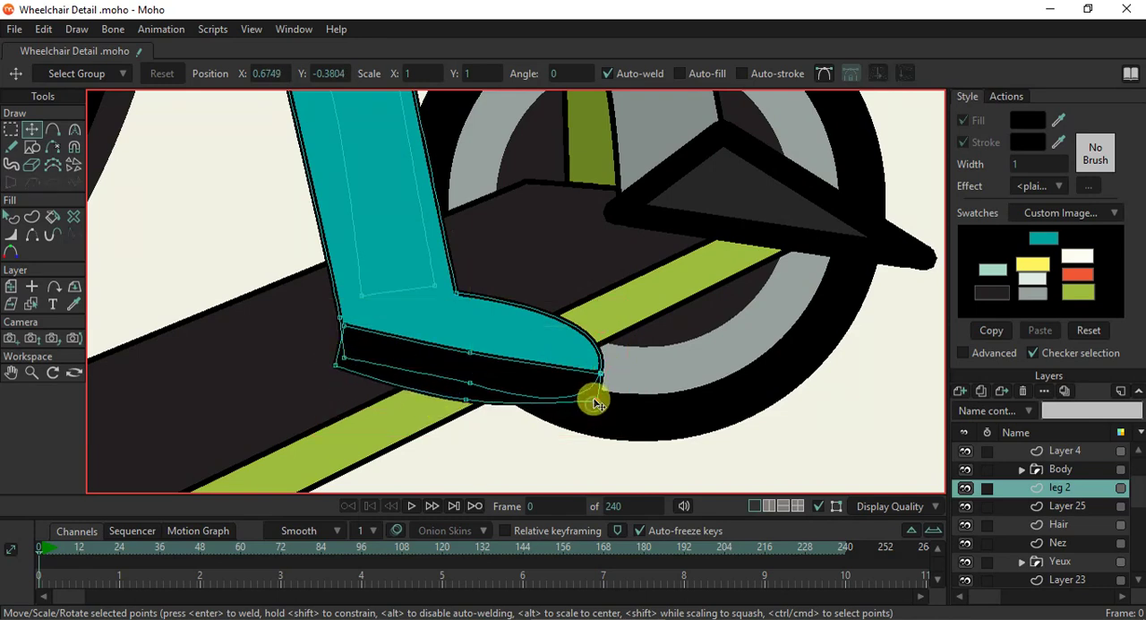
mouse_move(602, 383)
mouse_down()
mouse_move(599, 354)
mouse_move(623, 381)
mouse_up()
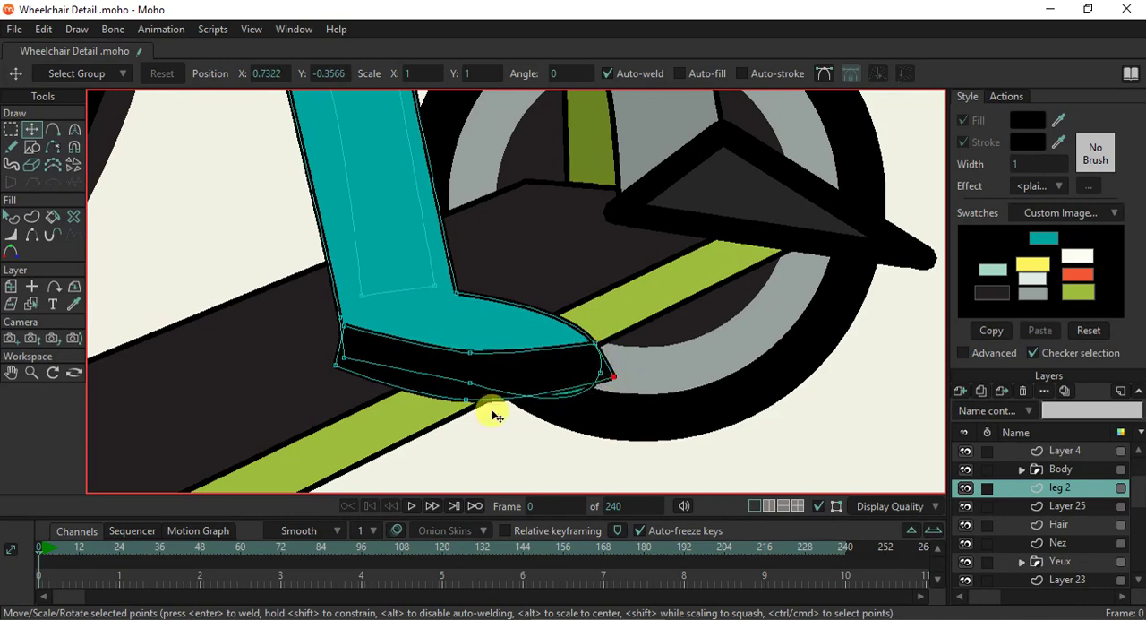
key(c)
drag(527, 405, 595, 419)
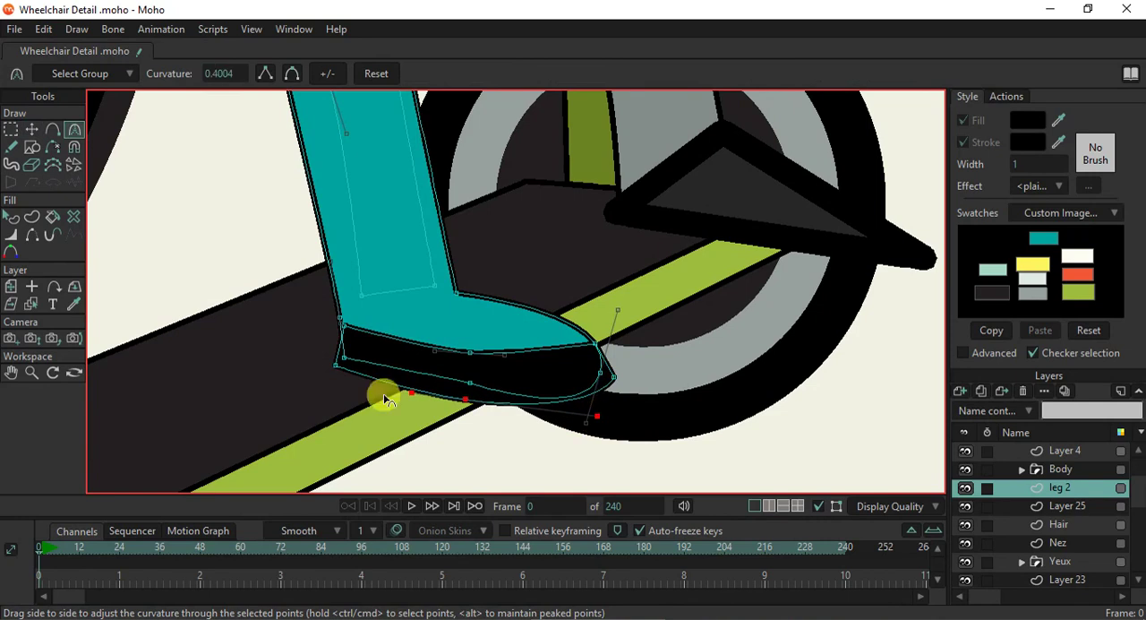
- Select the black sole shape and place it behind the boot's upper
click(10, 218)
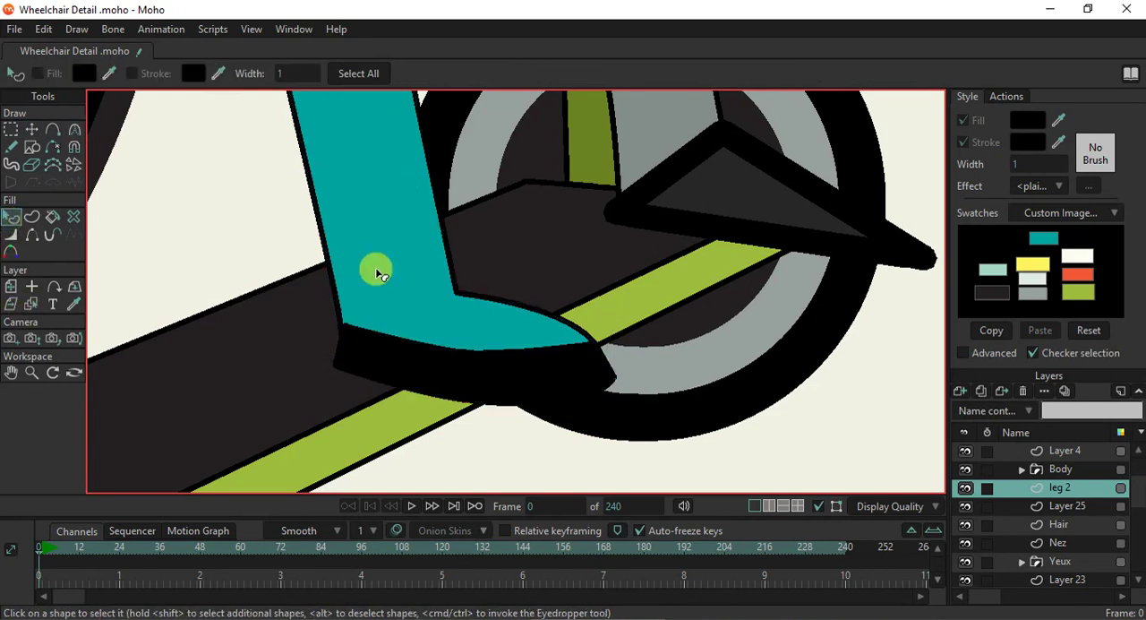
click(463, 364)
key(Delete)
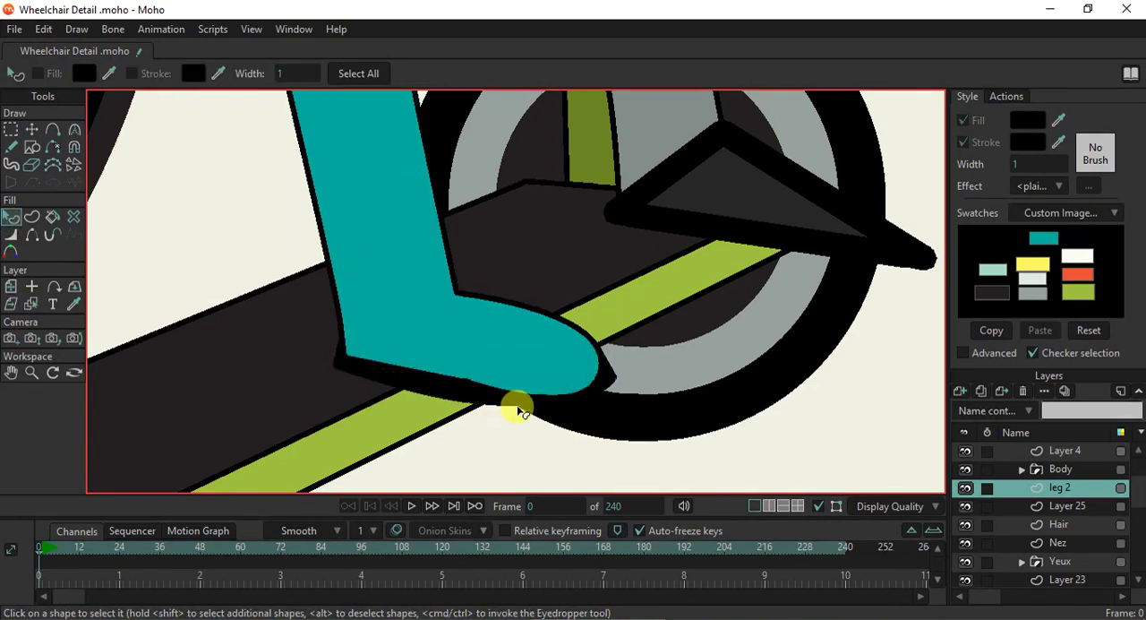
scroll(509, 404, down, 3)
scroll(520, 397, up, 2)
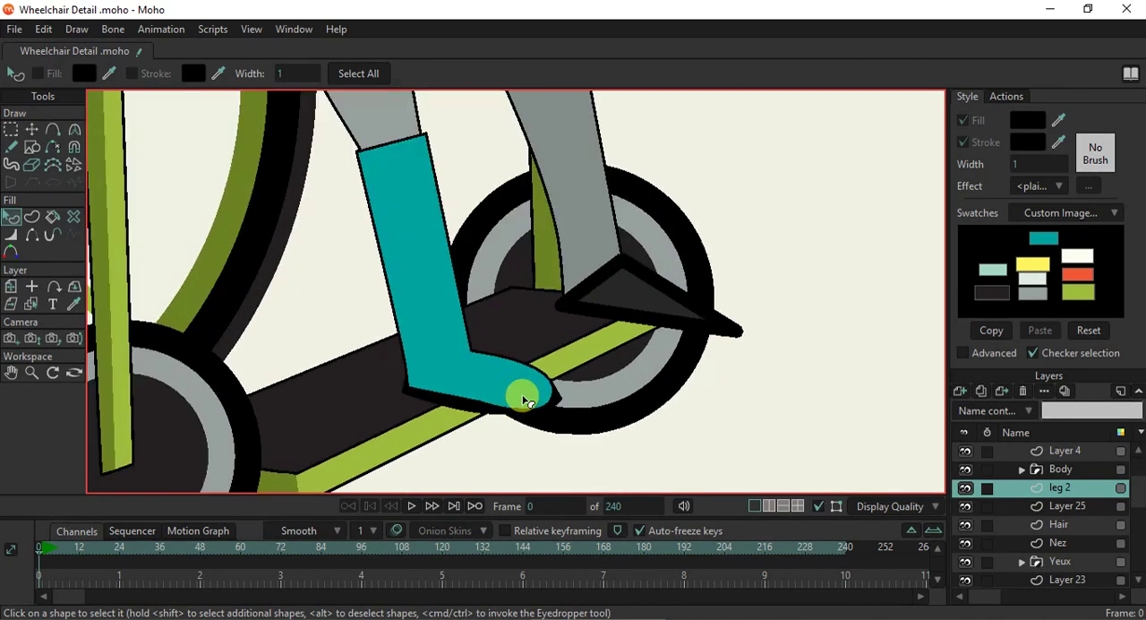
- Pull the black sole's toe point in under the boot's toe, and fit its middle and heel points along the foot
scroll(524, 400, up, 1)
click(31, 129)
click(447, 414)
drag(453, 410, 414, 408)
click(433, 324)
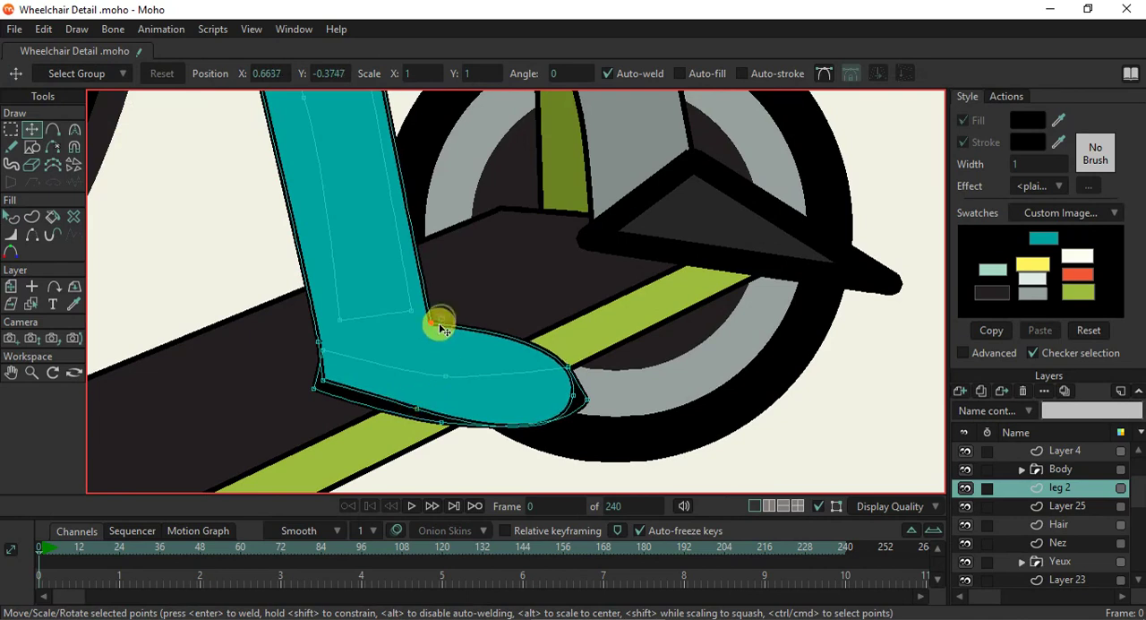
click(575, 422)
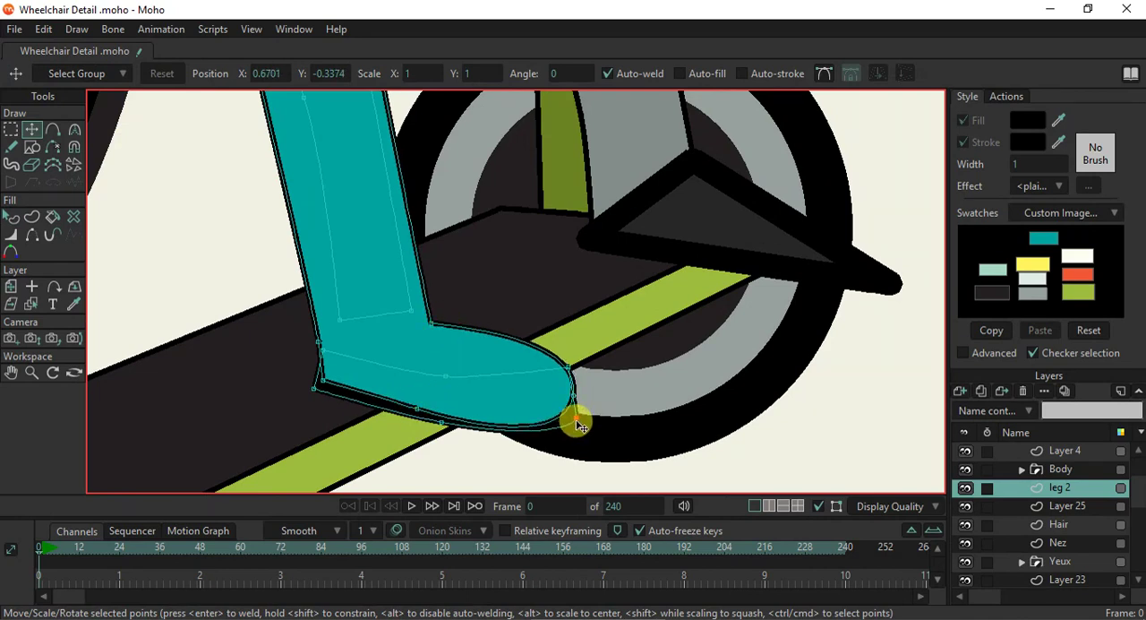
drag(442, 423, 439, 429)
drag(320, 396, 331, 397)
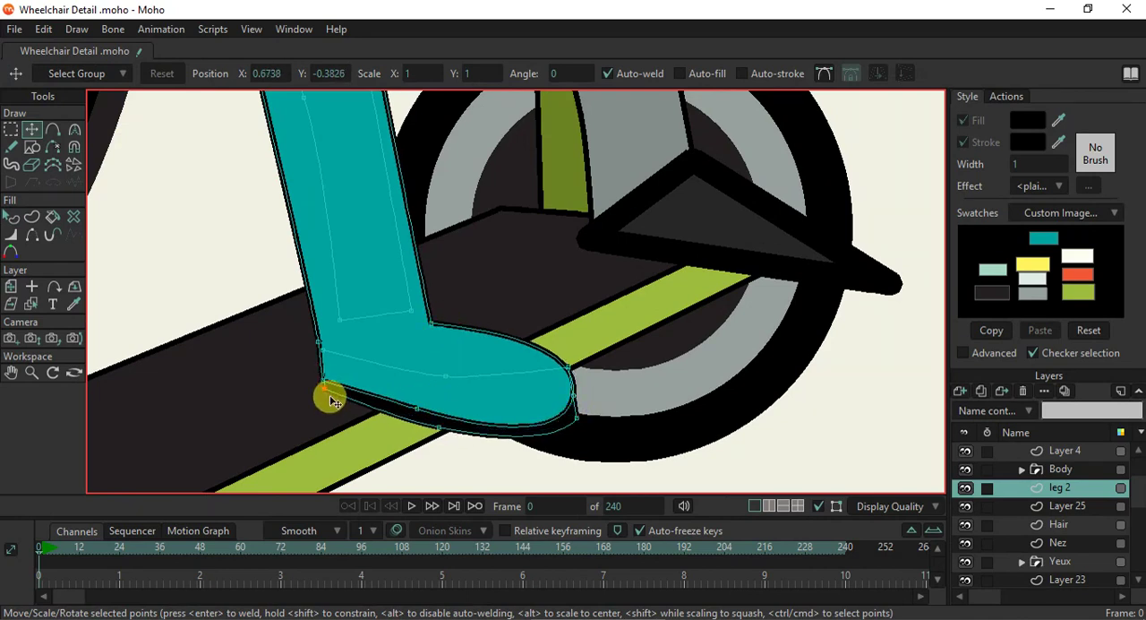
- Shift the sole's front point slightly forward past the toe and round it with a curvature of about 0.14
click(578, 419)
mouse_move(586, 415)
mouse_down()
mouse_move(578, 374)
mouse_move(597, 422)
mouse_up()
key(c)
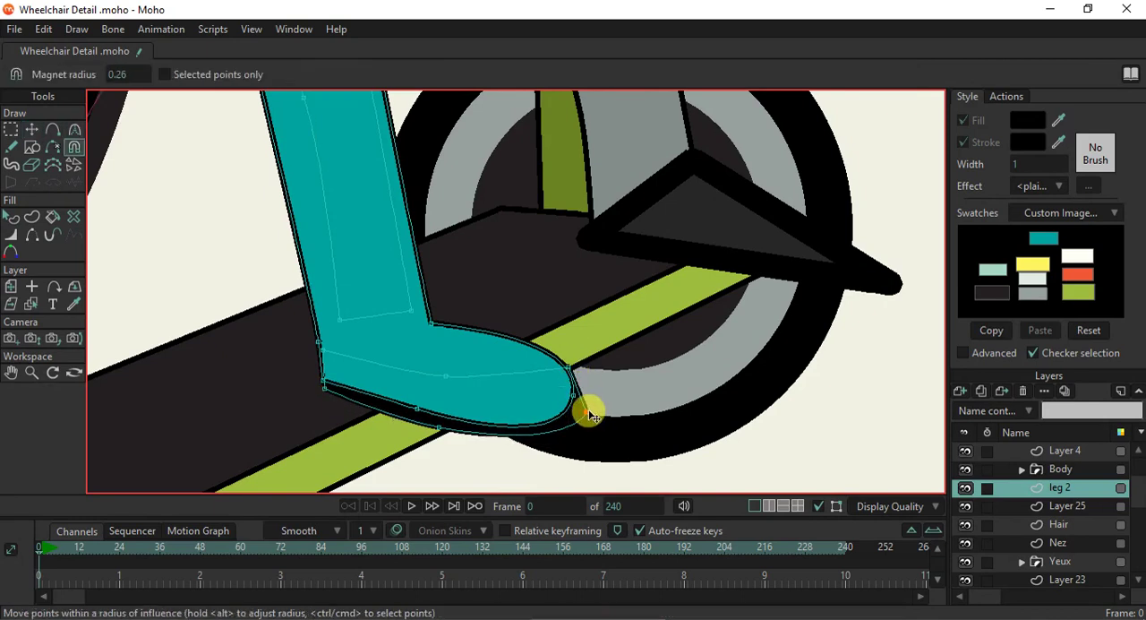
drag(588, 405, 609, 381)
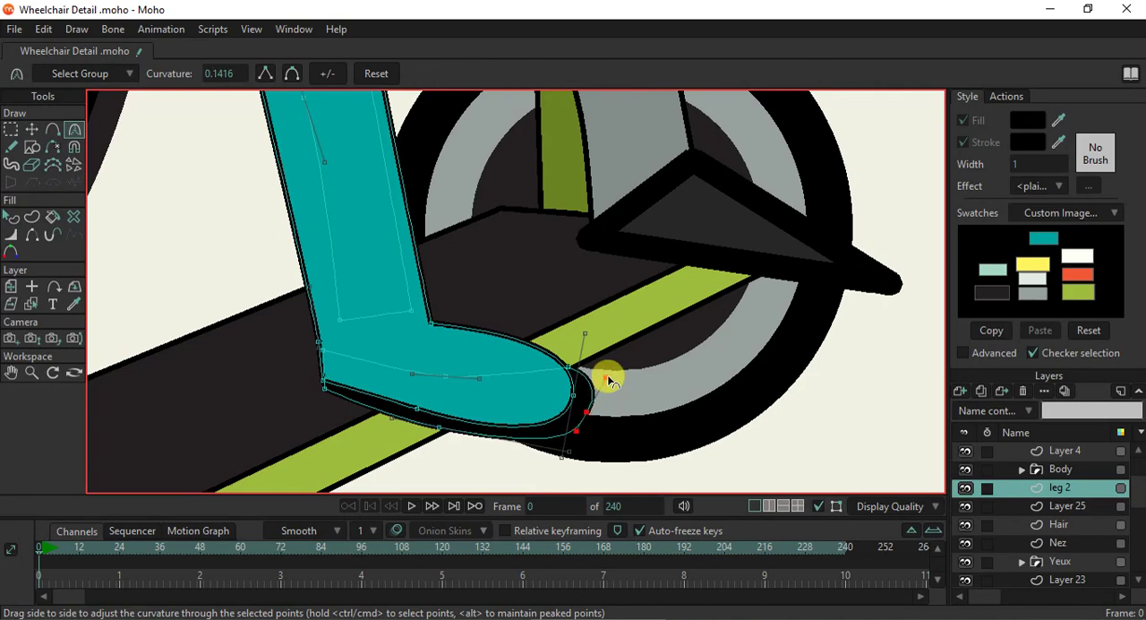
- Fit the sole's upper, toe and bottom points tightly against the teal boot, and hide the path overlay
click(32, 129)
scroll(501, 381, down, 3)
scroll(517, 387, up, 3)
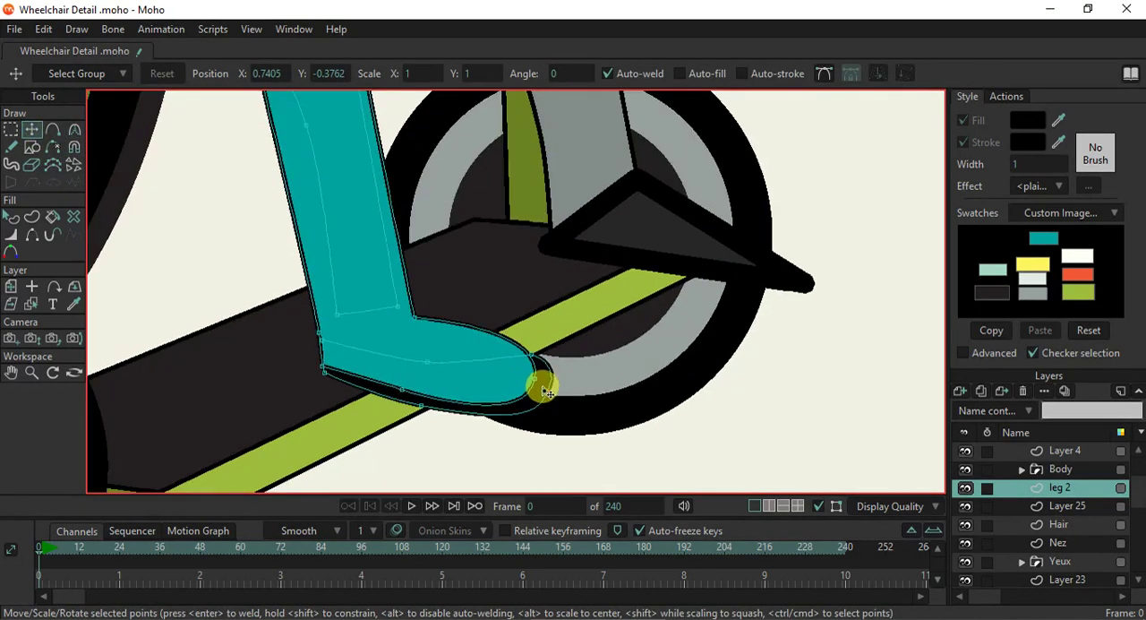
drag(423, 358, 407, 322)
drag(519, 363, 533, 400)
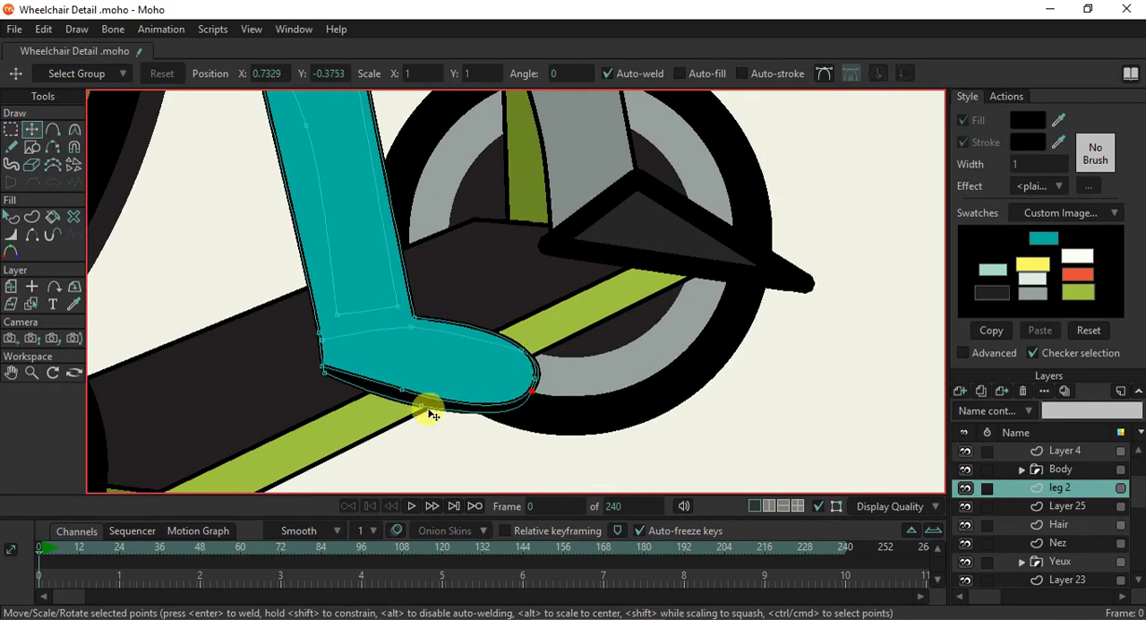
click(414, 397)
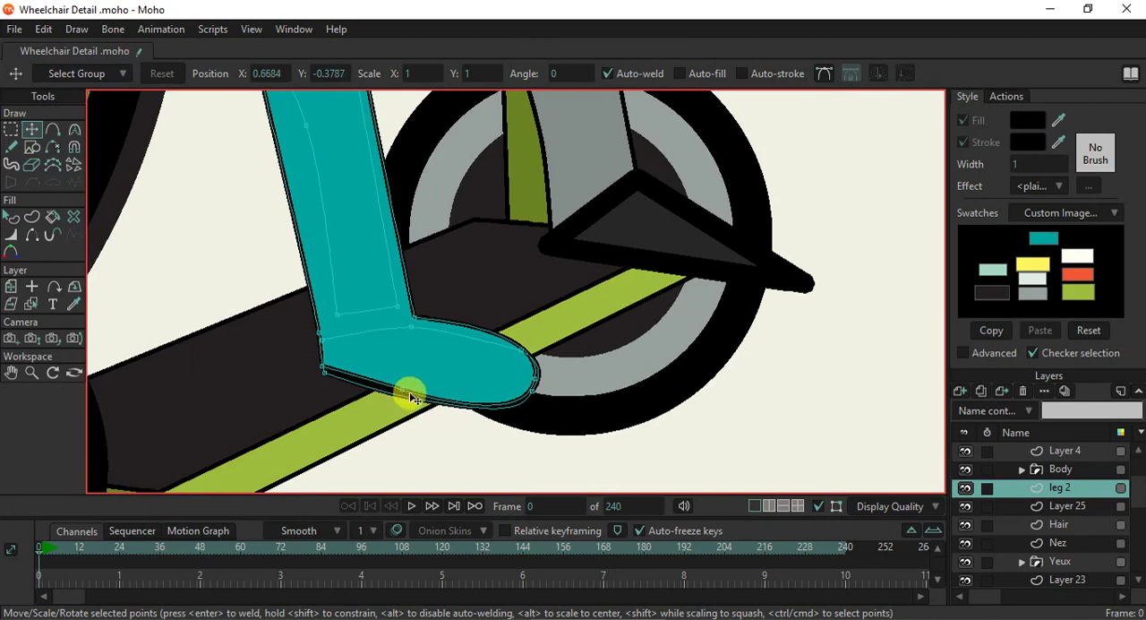
click(818, 508)
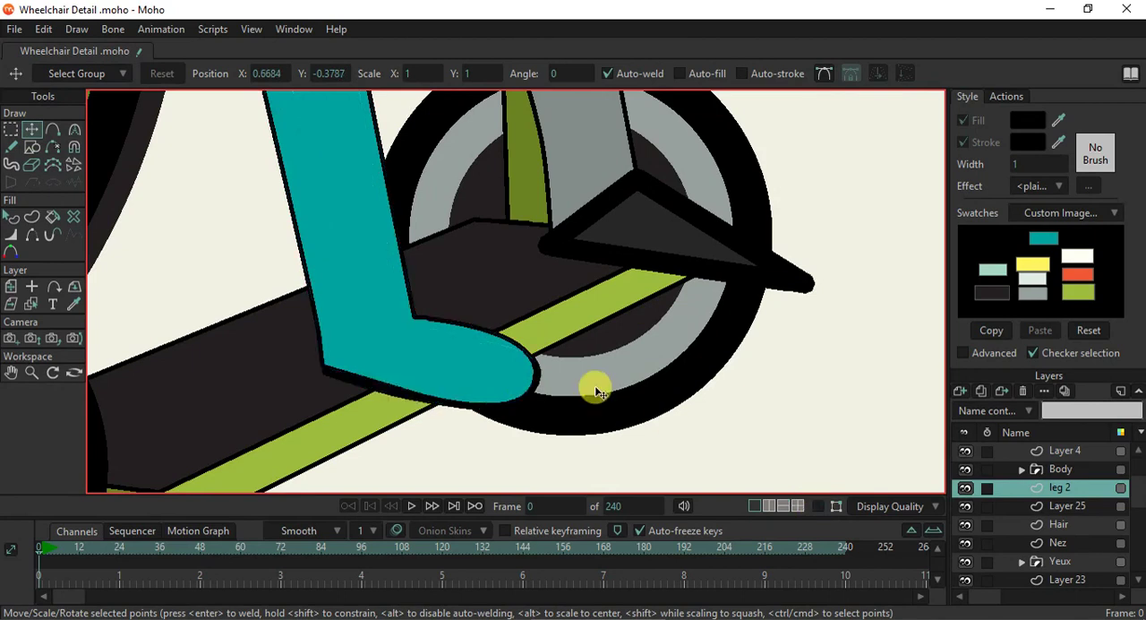
scroll(587, 384, down, 6)
scroll(589, 389, up, 3)
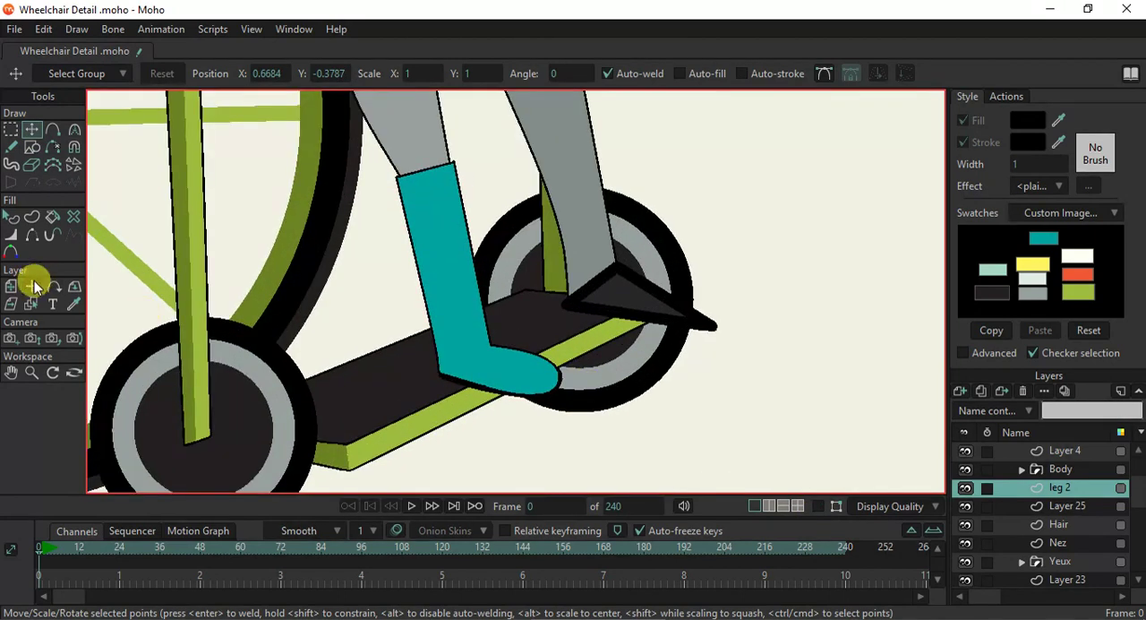
- Recolor the teal boot's upper with the dark charcoal swatch
click(10, 216)
click(444, 345)
drag(1059, 120, 988, 293)
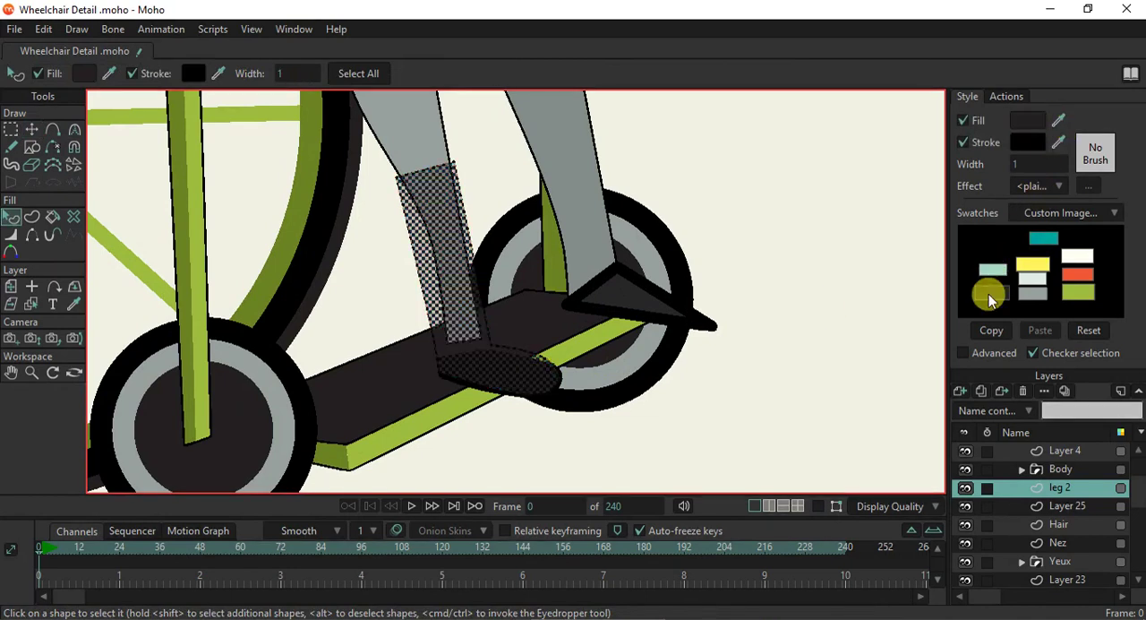
click(767, 355)
scroll(506, 380, down, 4)
scroll(506, 381, up, 4)
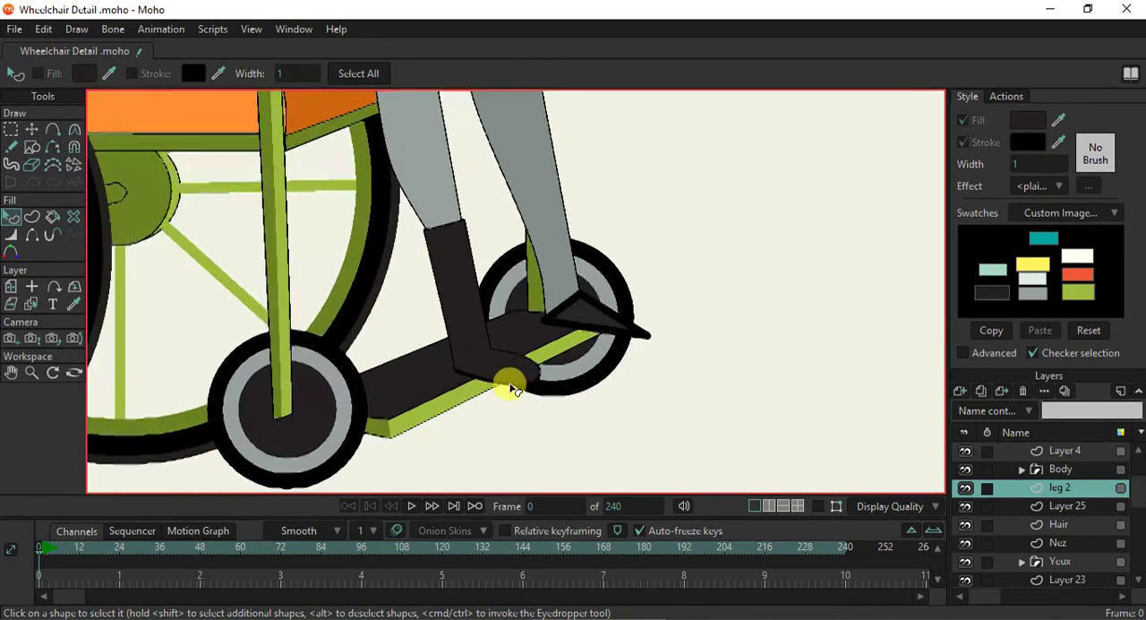
- Recolor the boot's upper with the off-white swatch and check it against the whole wheelchair
click(493, 358)
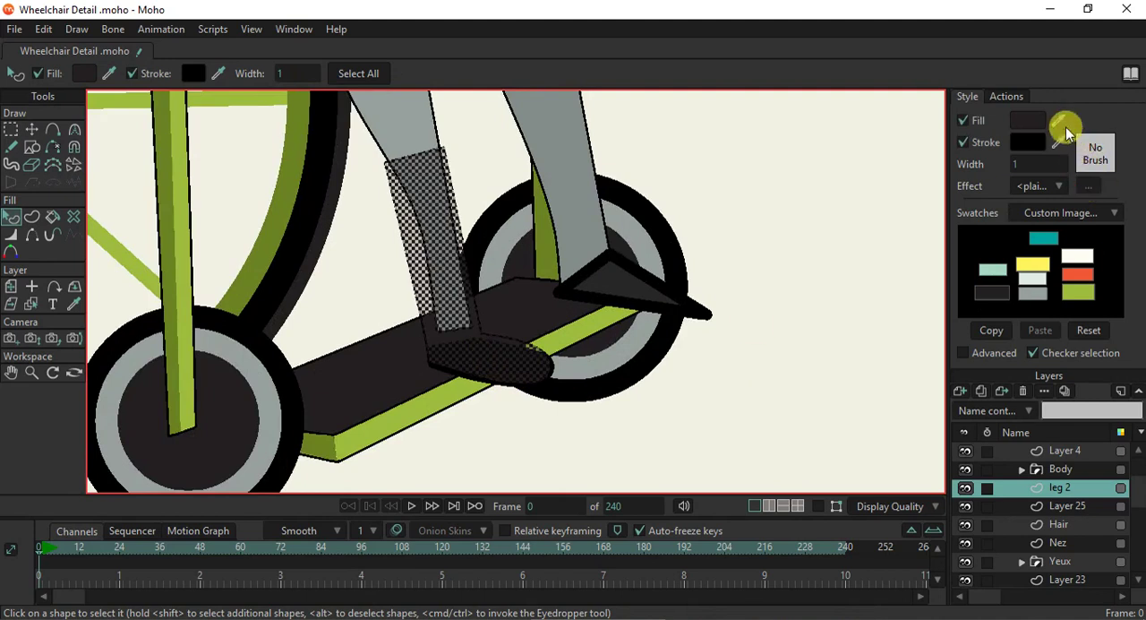
drag(1058, 120, 1079, 258)
scroll(588, 373, down, 5)
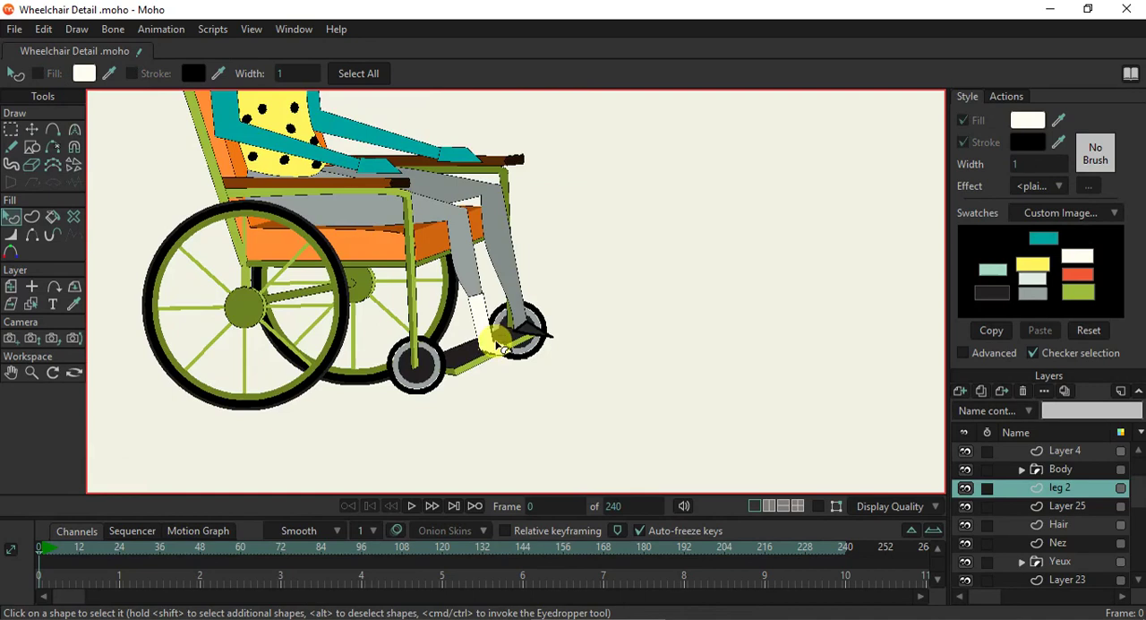
scroll(485, 345, up, 4)
scroll(484, 345, down, 6)
scroll(481, 347, up, 2)
scroll(483, 346, up, 3)
scroll(481, 349, down, 3)
scroll(479, 363, up, 4)
scroll(486, 358, down, 4)
scroll(489, 345, up, 5)
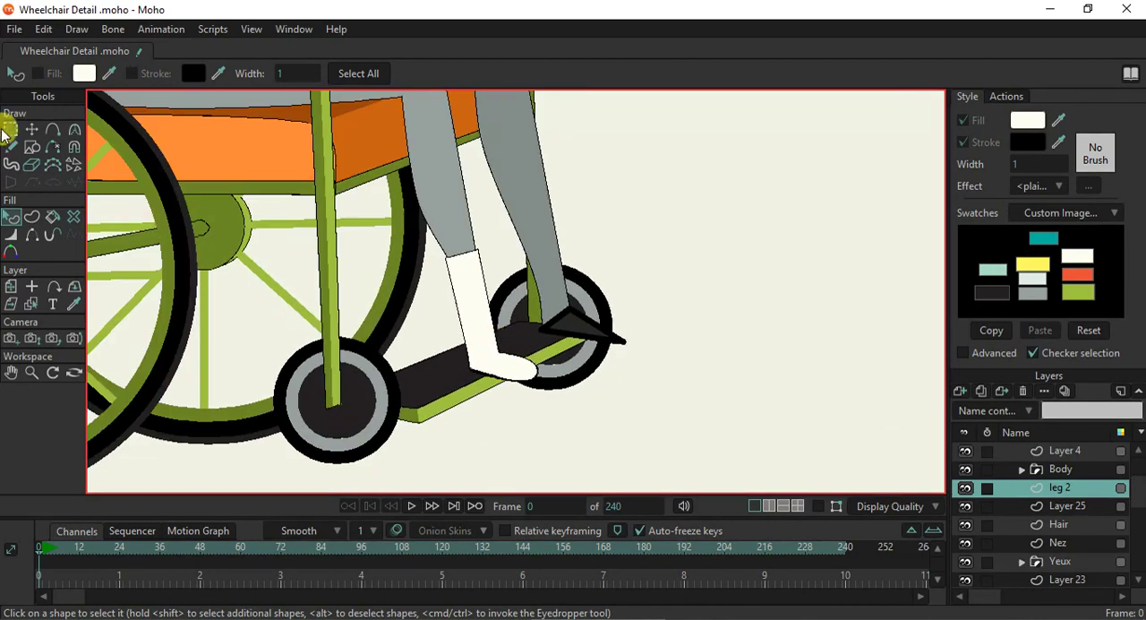
- Show the path overlay again and delete the boot's upper and its sole from the near leg
click(31, 129)
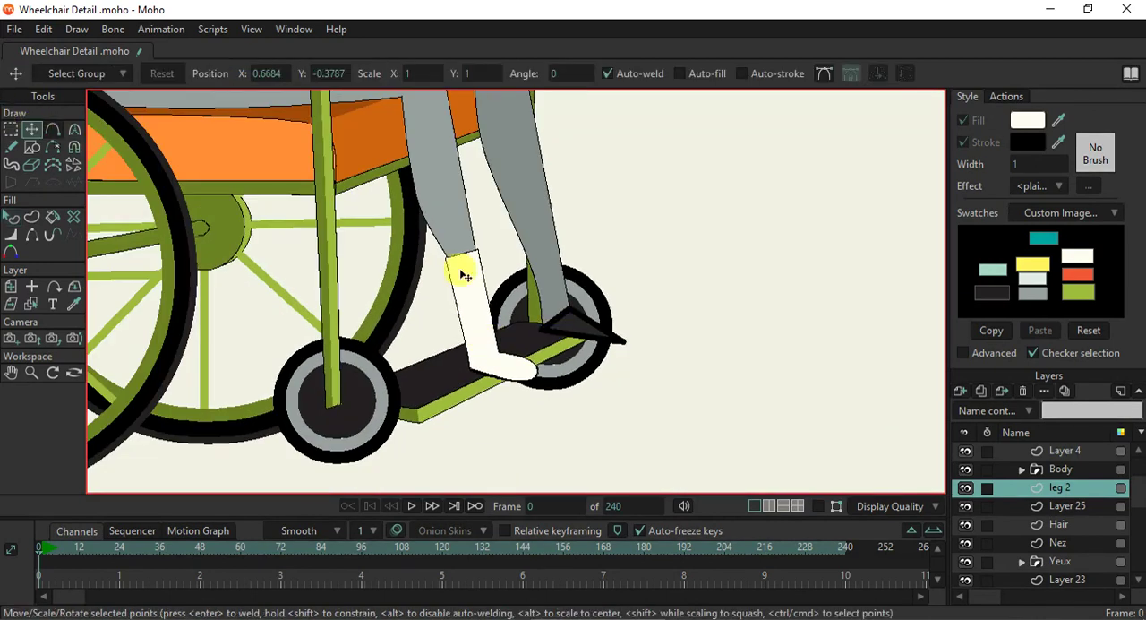
click(483, 337)
click(818, 506)
scroll(477, 336, up, 2)
scroll(480, 337, up, 2)
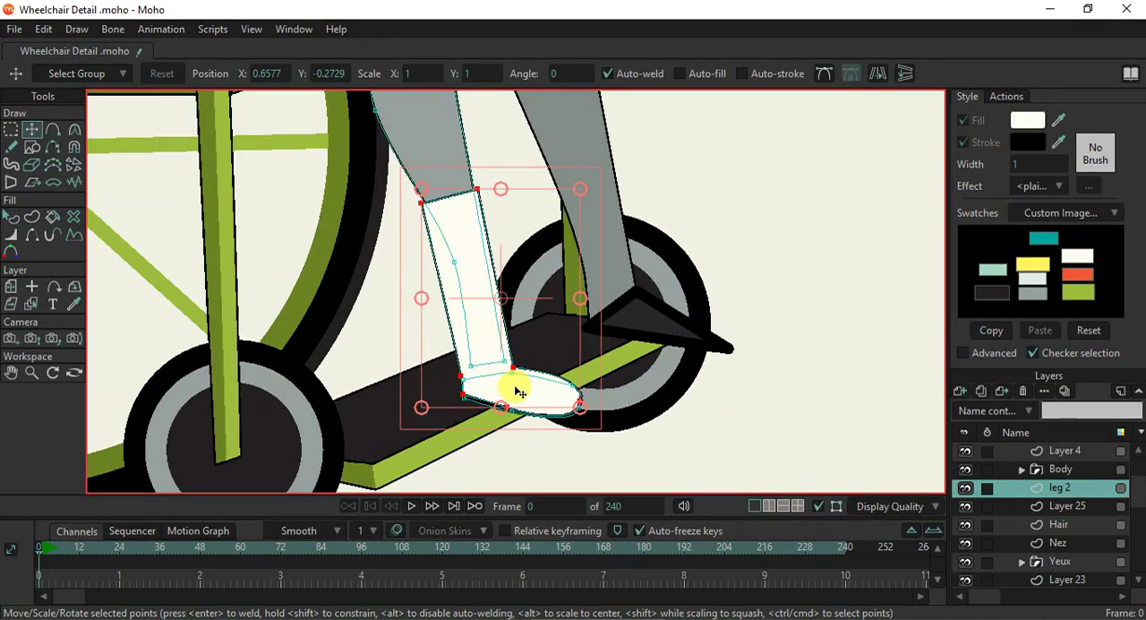
key(Delete)
double_click(529, 394)
key(Delete)
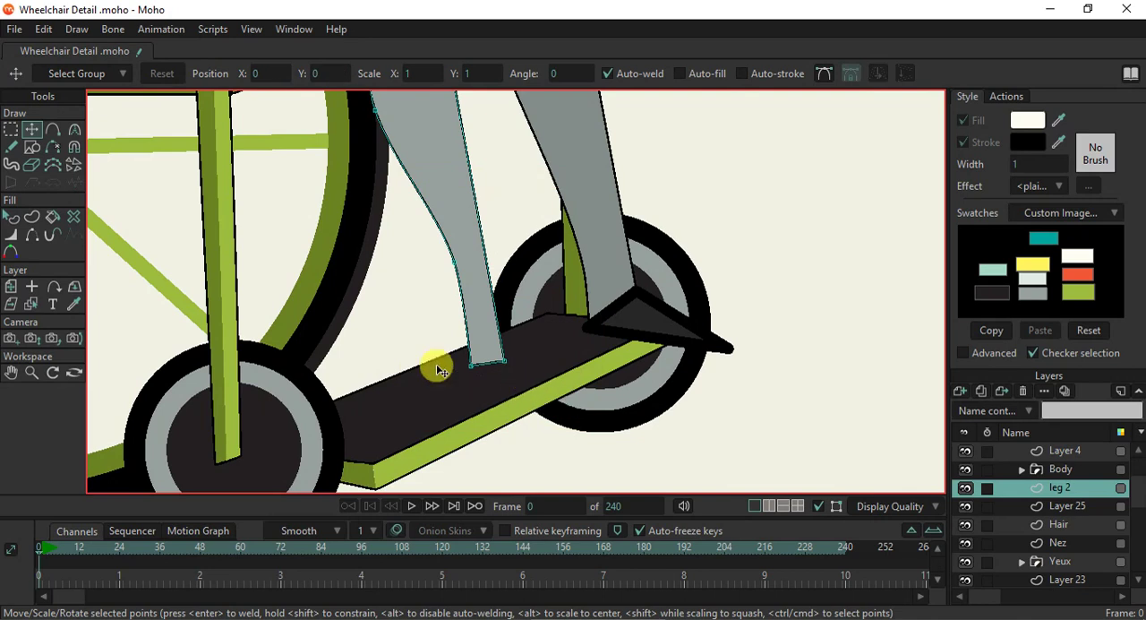
- Shorten the near gray trouser leg by raising its hem points above the ankle, and adjust the calf point
click(23, 150)
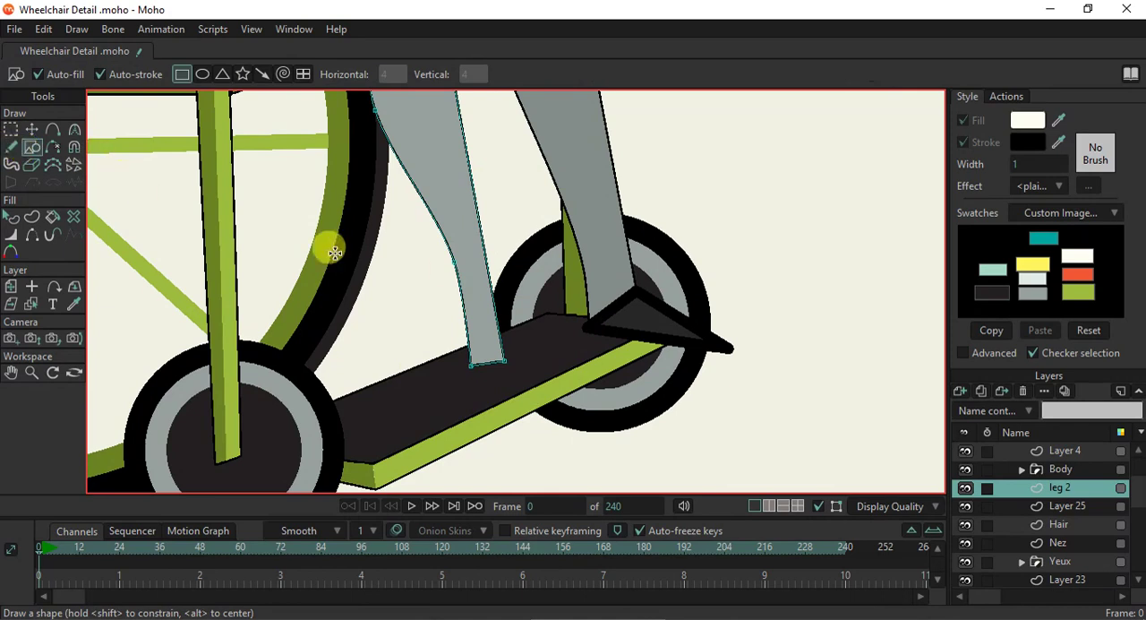
click(31, 129)
click(440, 261)
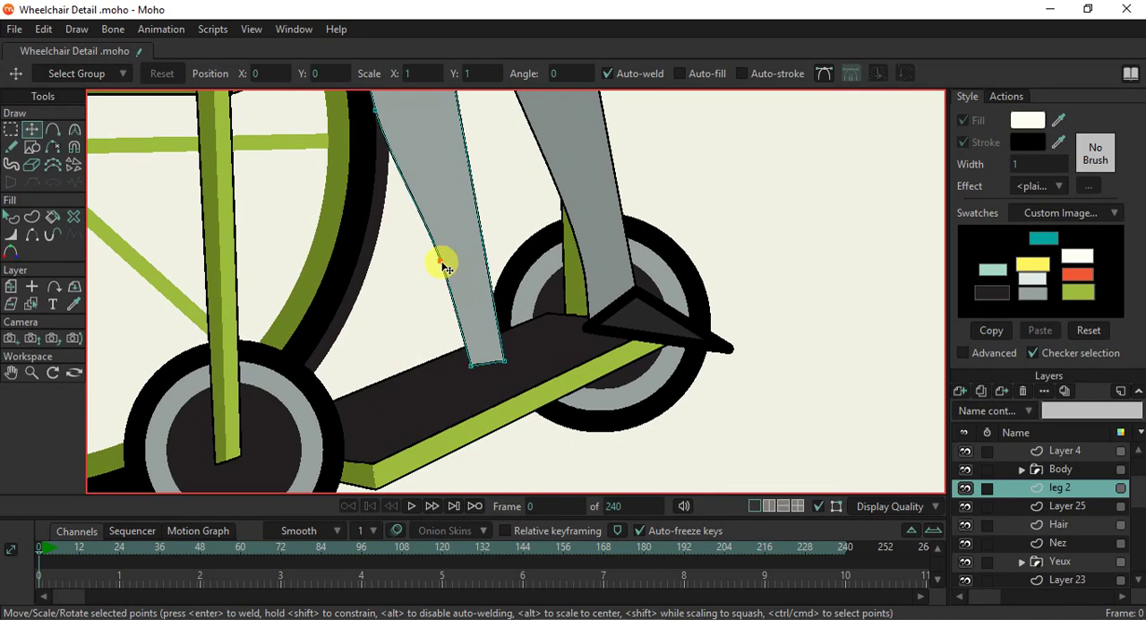
drag(473, 362, 450, 299)
mouse_move(506, 350)
mouse_down()
mouse_move(501, 285)
mouse_move(445, 298)
mouse_move(492, 337)
mouse_up()
- Draw a small rectangle below the trouser hem as the ankle and slant it to follow the leg
click(31, 146)
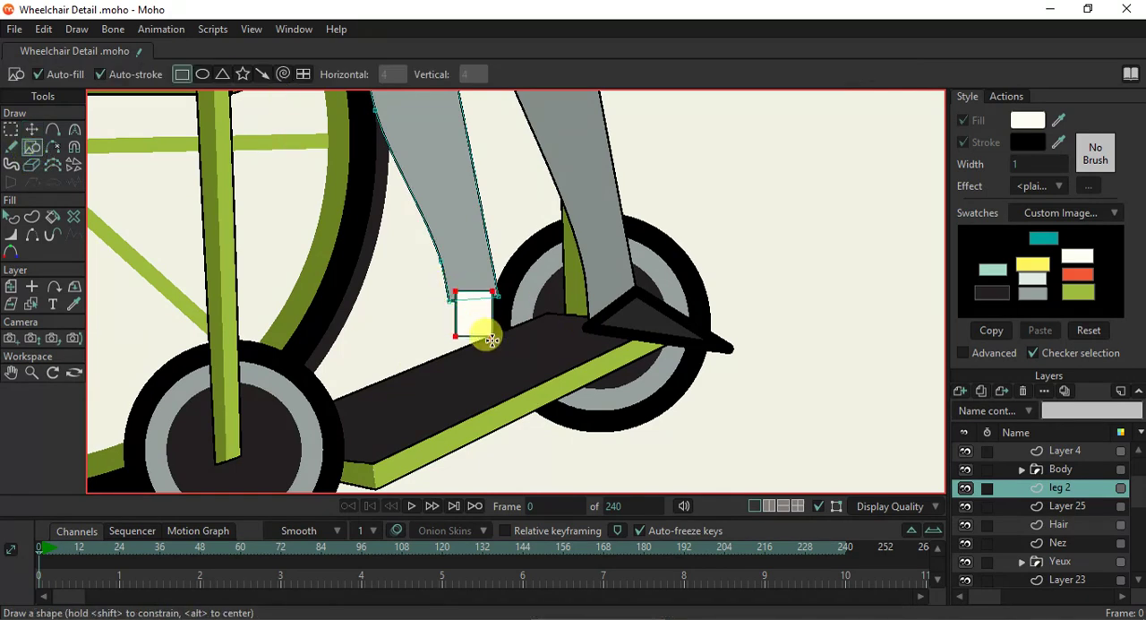
click(32, 130)
drag(497, 310, 503, 301)
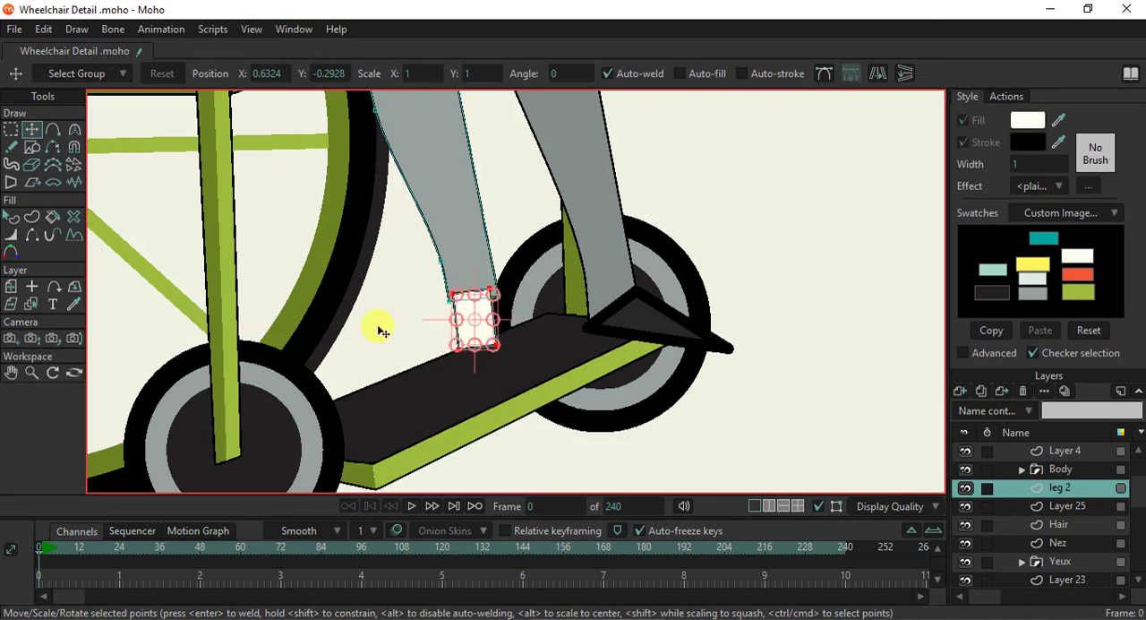
- Fill the ankle rectangle with the teal skin color sampled from the woman's hand
click(11, 219)
click(469, 320)
scroll(442, 230, down, 5)
drag(441, 231, 504, 369)
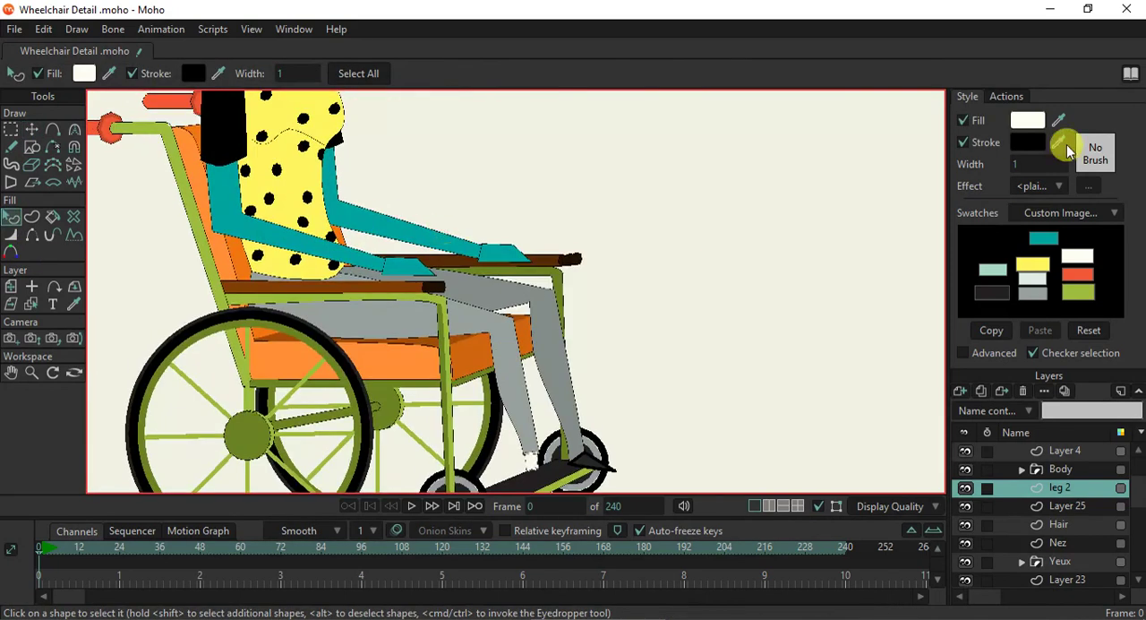
drag(1059, 121, 418, 260)
scroll(418, 260, down, 3)
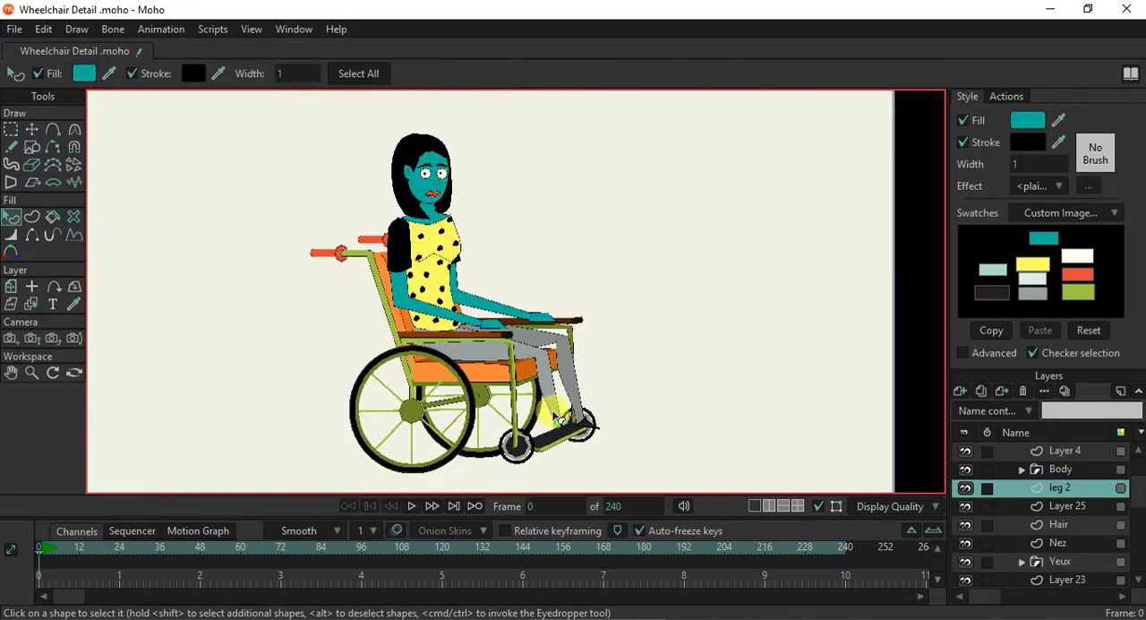
scroll(542, 403, up, 8)
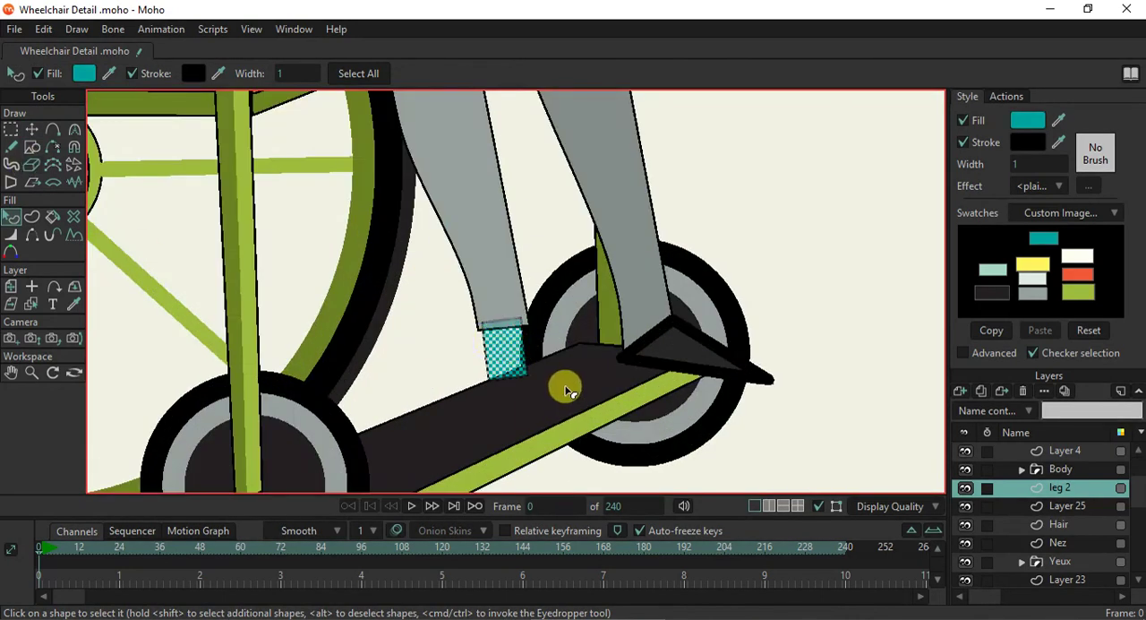
- Bring the near gray trouser leg in front of the teal ankle shape
click(513, 269)
click(536, 281)
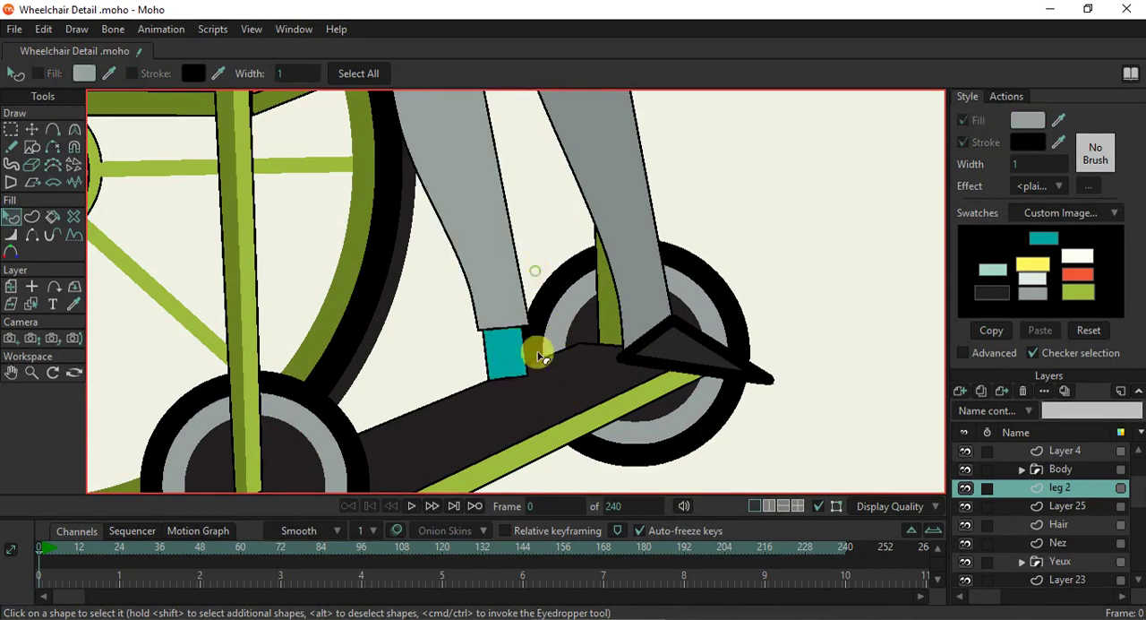
scroll(531, 391, down, 5)
scroll(531, 391, up, 4)
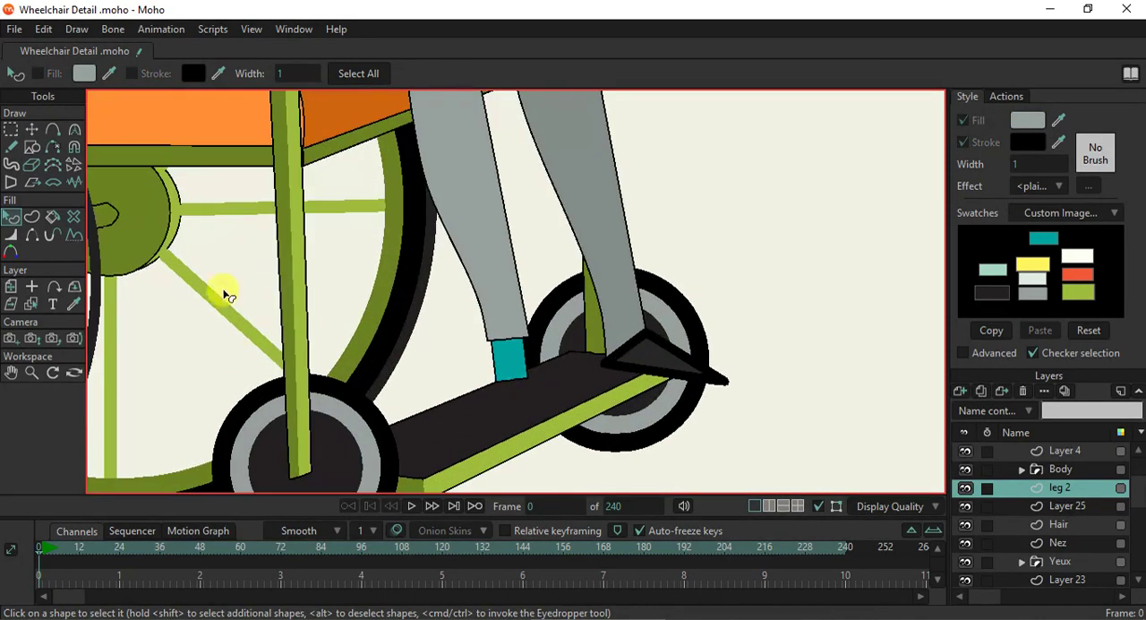
- Draw a wide rectangle under the ankle as the shoe and fill it with the yellow swatch
click(32, 146)
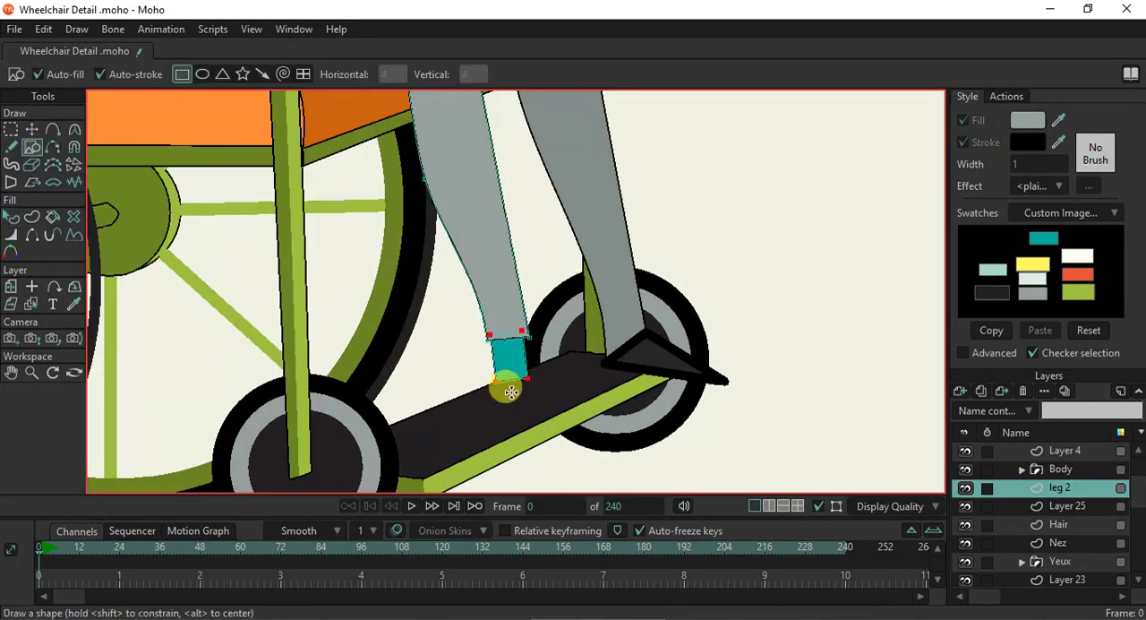
mouse_move(485, 376)
mouse_down()
mouse_move(593, 404)
mouse_move(580, 426)
mouse_up()
key(q)
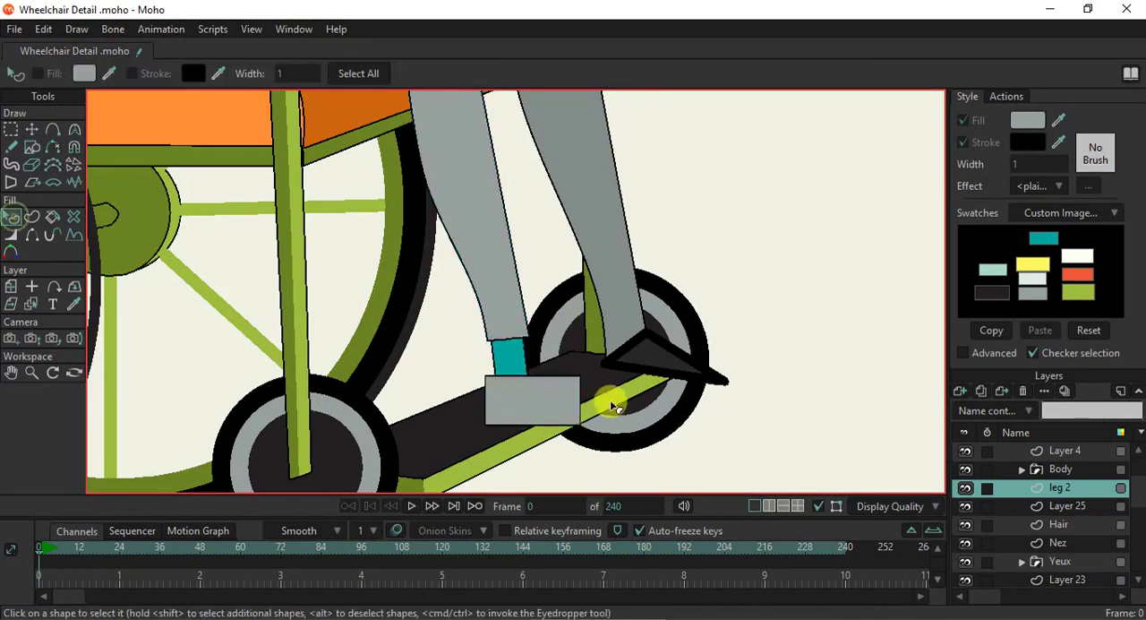
click(557, 409)
click(1033, 263)
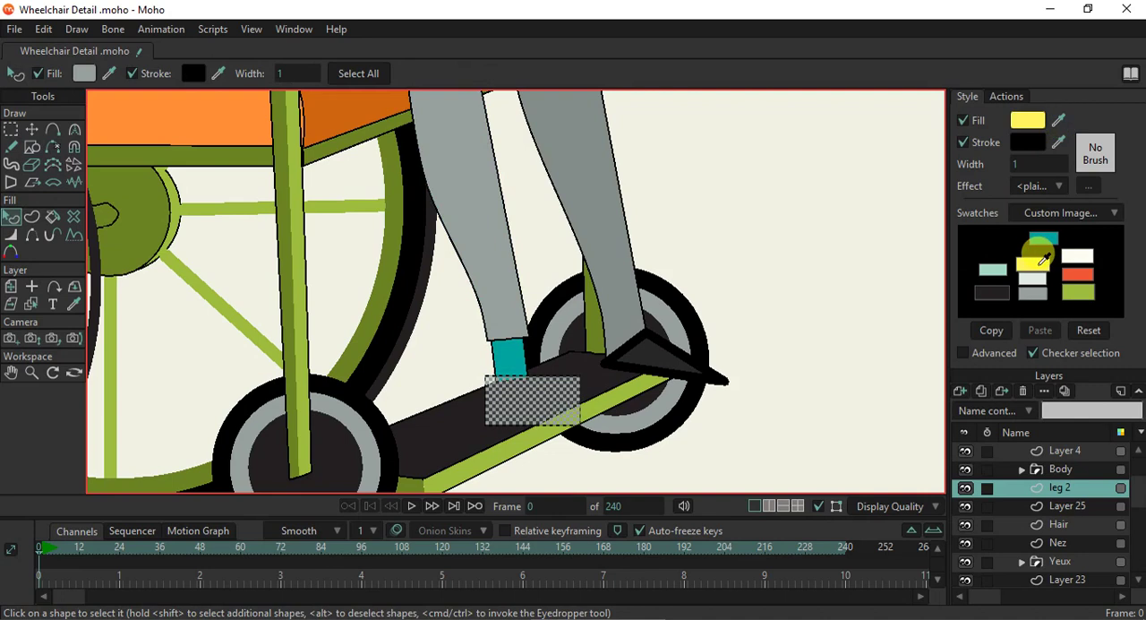
- Raise the yellow shoe shape's lower rear corner and curve all of its corners
click(31, 129)
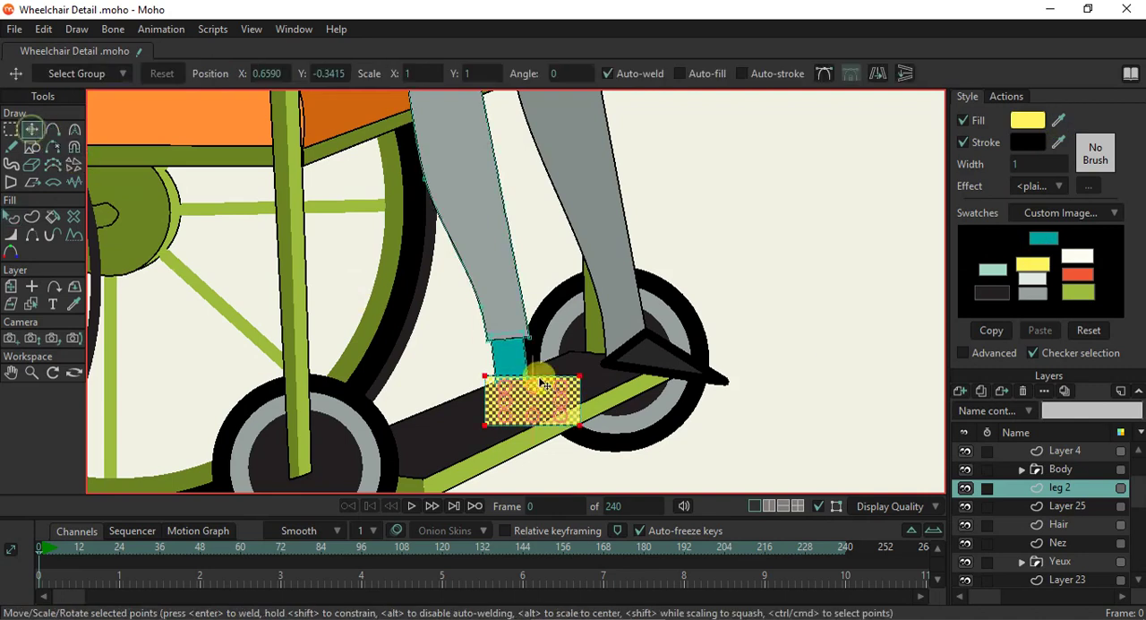
scroll(535, 393, up, 2)
drag(470, 434, 457, 418)
drag(602, 430, 722, 448)
click(573, 416)
key(c)
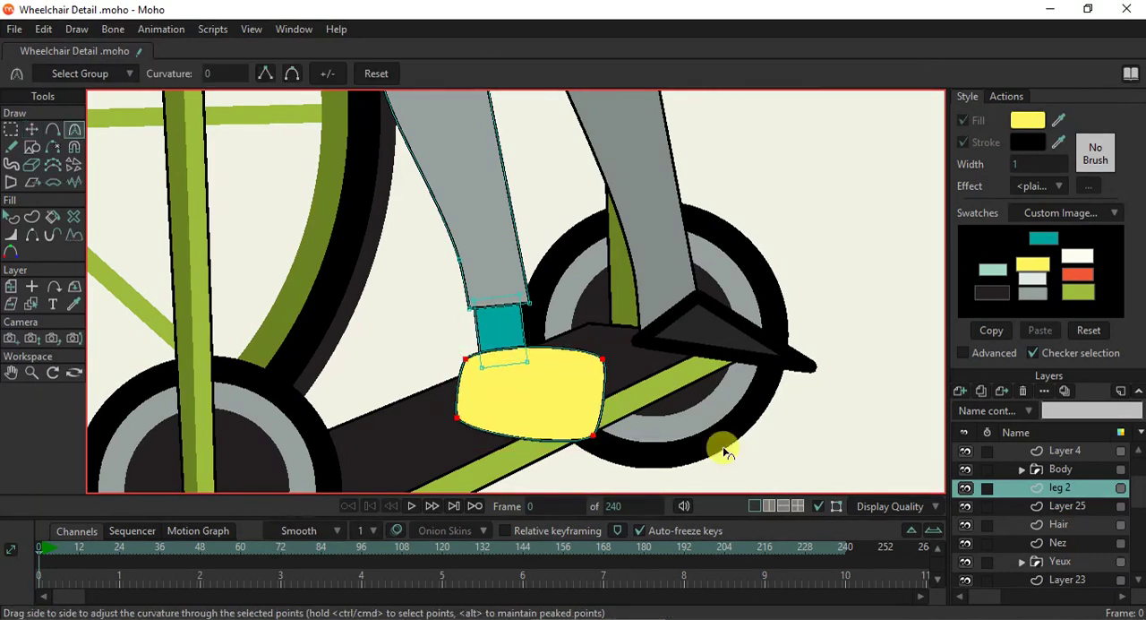
- Lower the shoe's upper front point to form the toe, and move its upper rear point in to the ankle
click(29, 130)
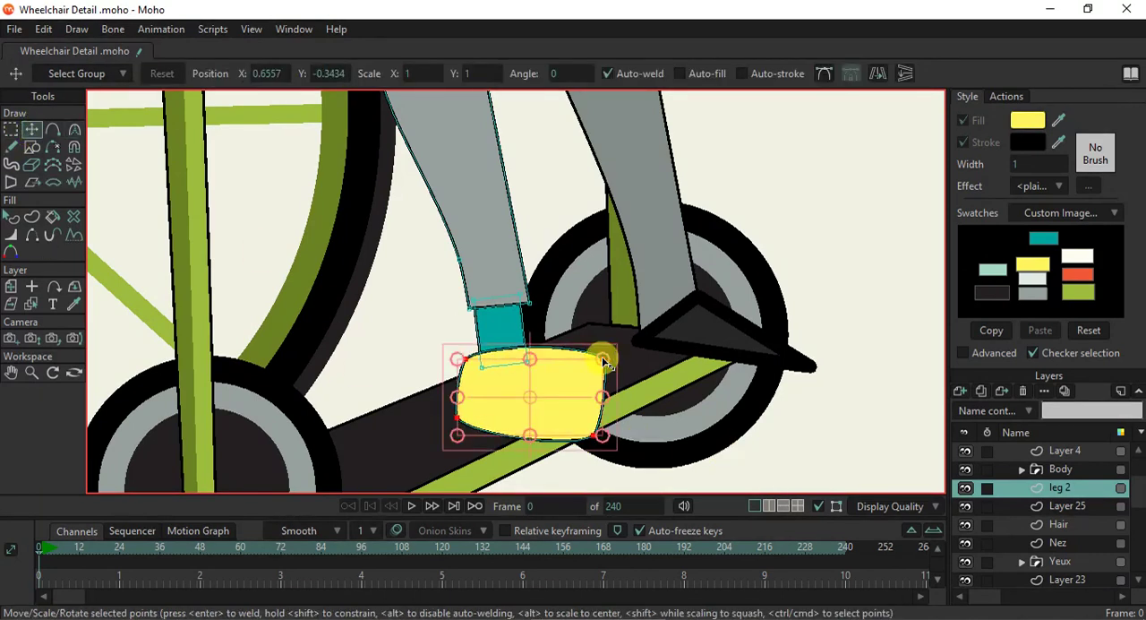
click(603, 359)
drag(603, 359, 600, 422)
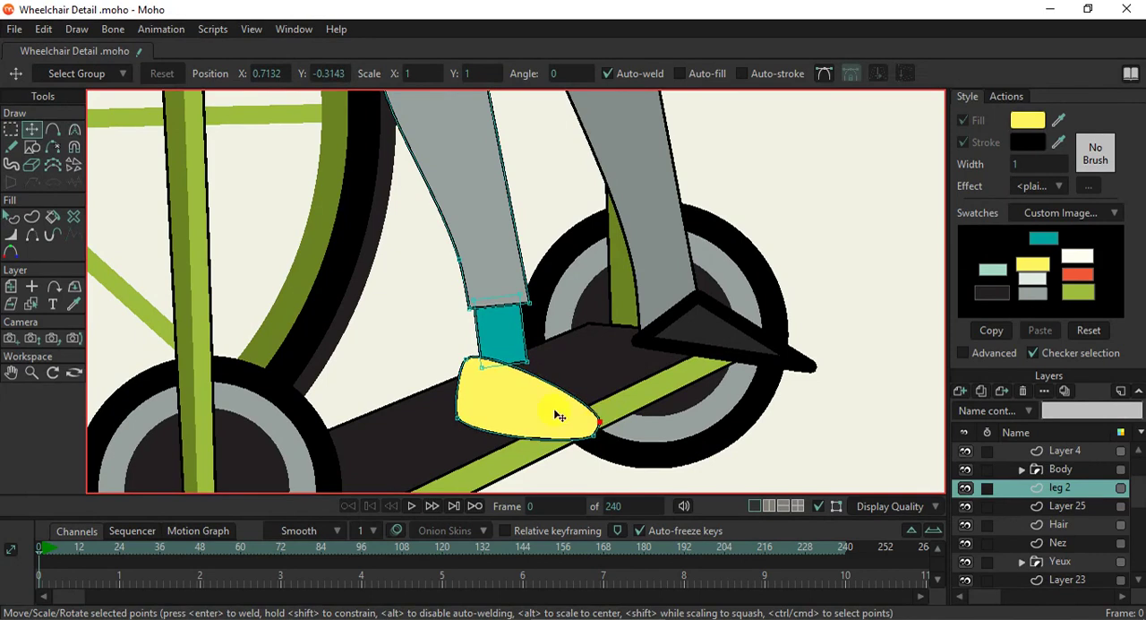
drag(466, 358, 478, 352)
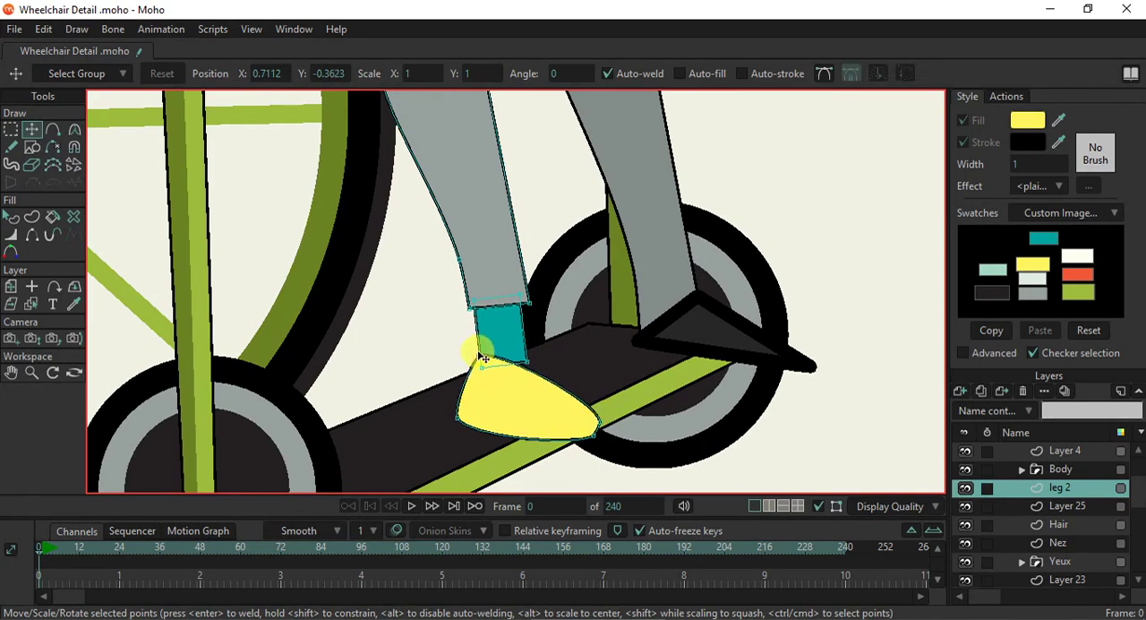
- Add a point to the yellow shoe at the ankle's front and a smooth point mid-opening, lowered to curve the opening
key(e)
click(534, 374)
key(a)
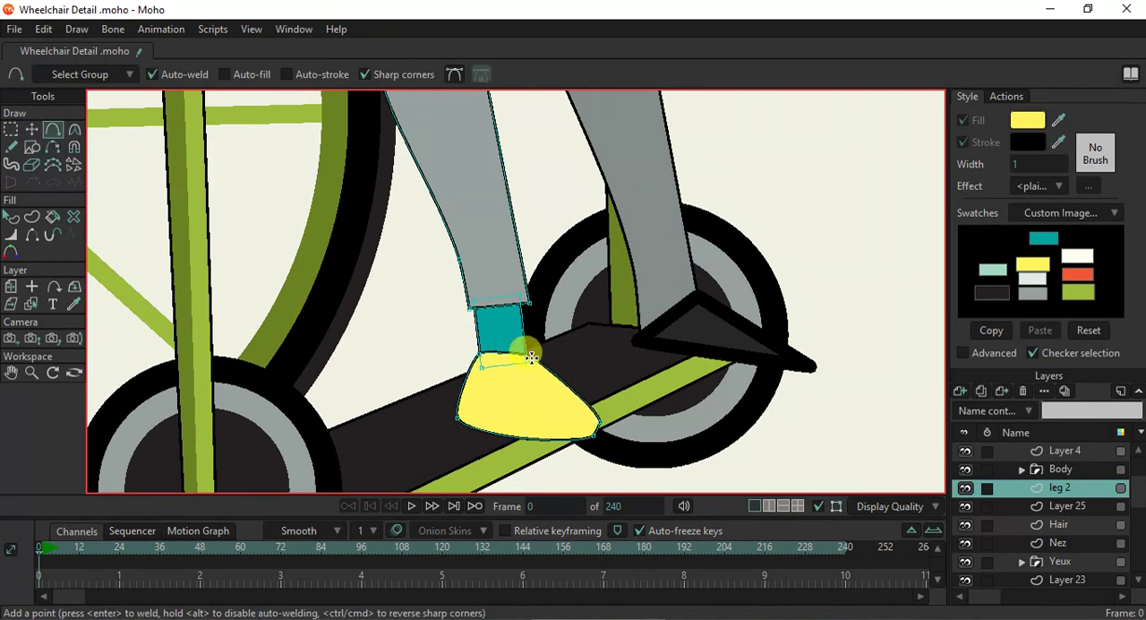
scroll(518, 361, up, 2)
click(390, 74)
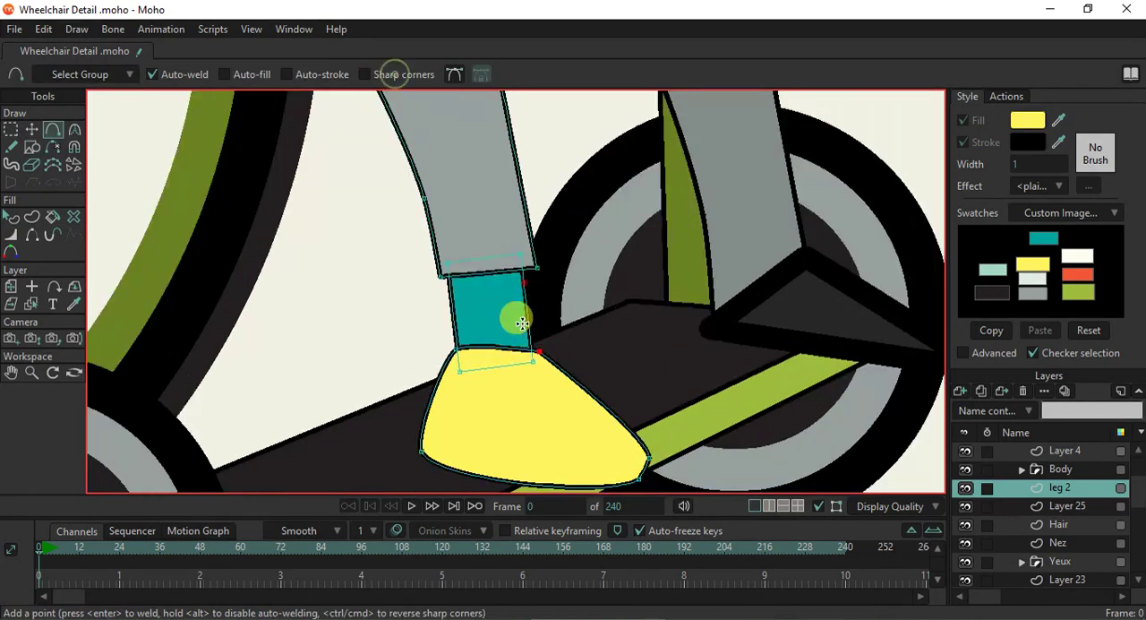
drag(495, 360, 491, 362)
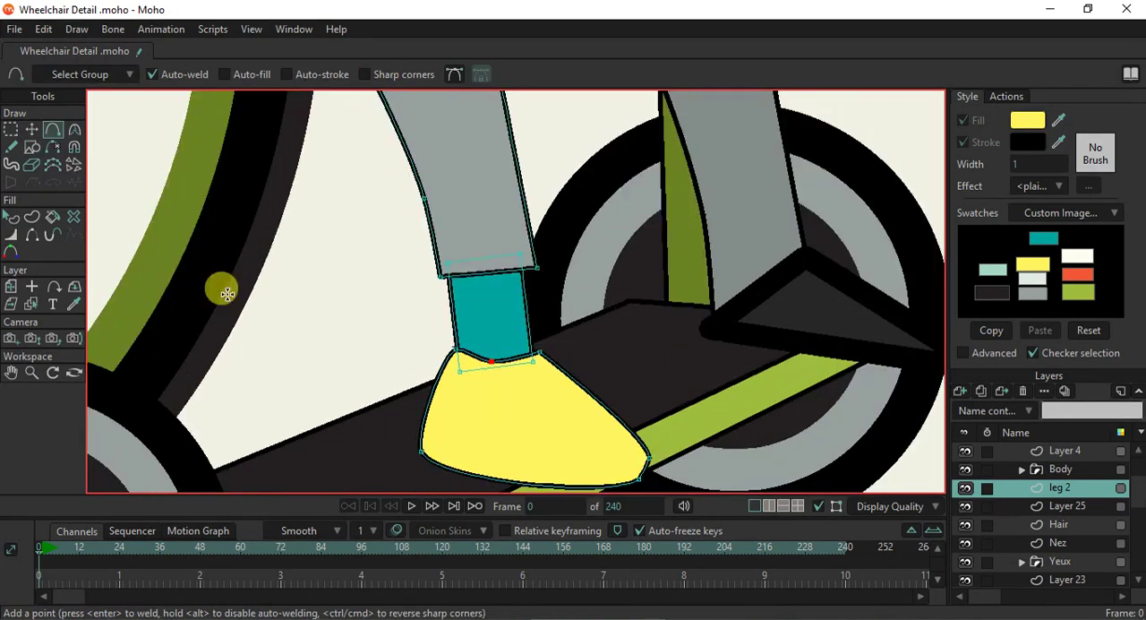
- Move the shoe's heel corner up and inward, and add two smooth points along the sole to form the arch
click(32, 131)
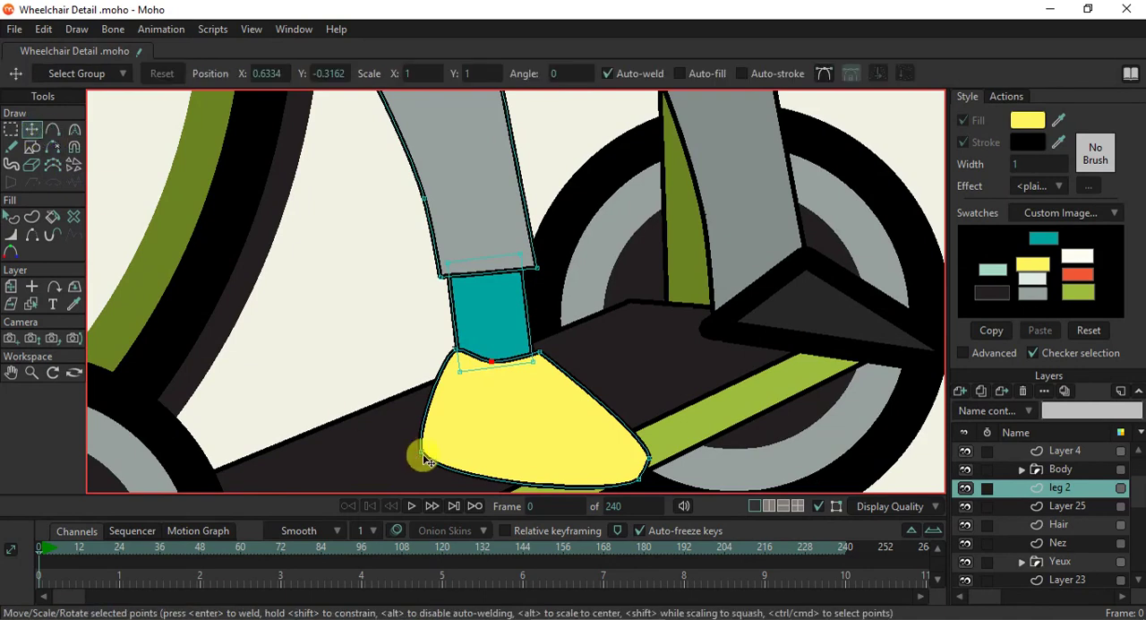
drag(424, 453, 427, 423)
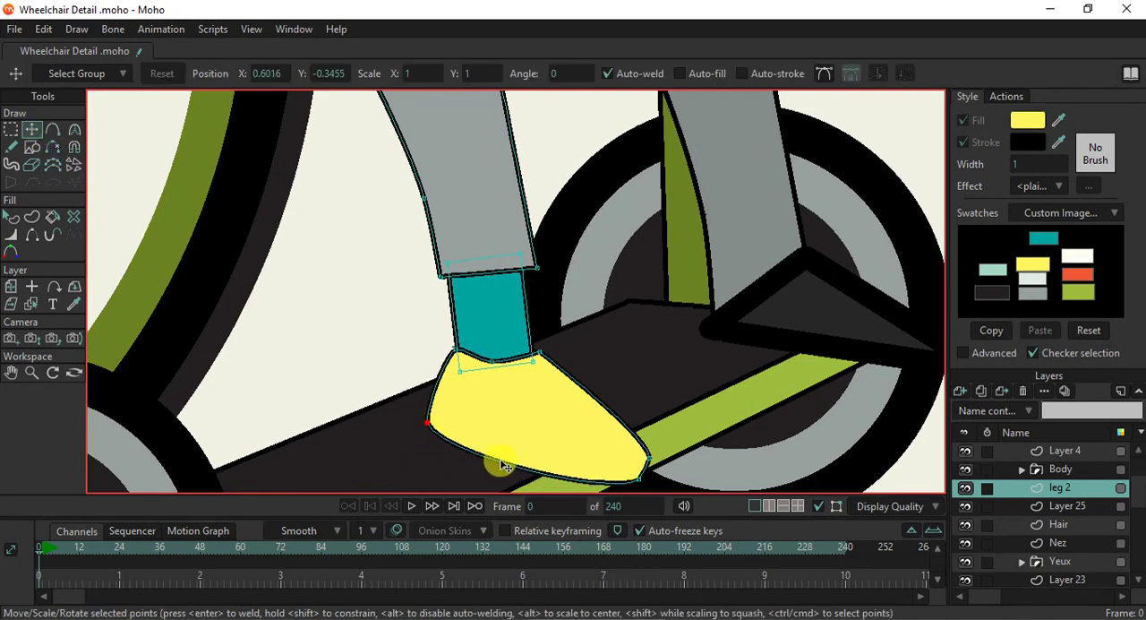
drag(427, 422, 453, 421)
key(a)
drag(543, 454, 523, 476)
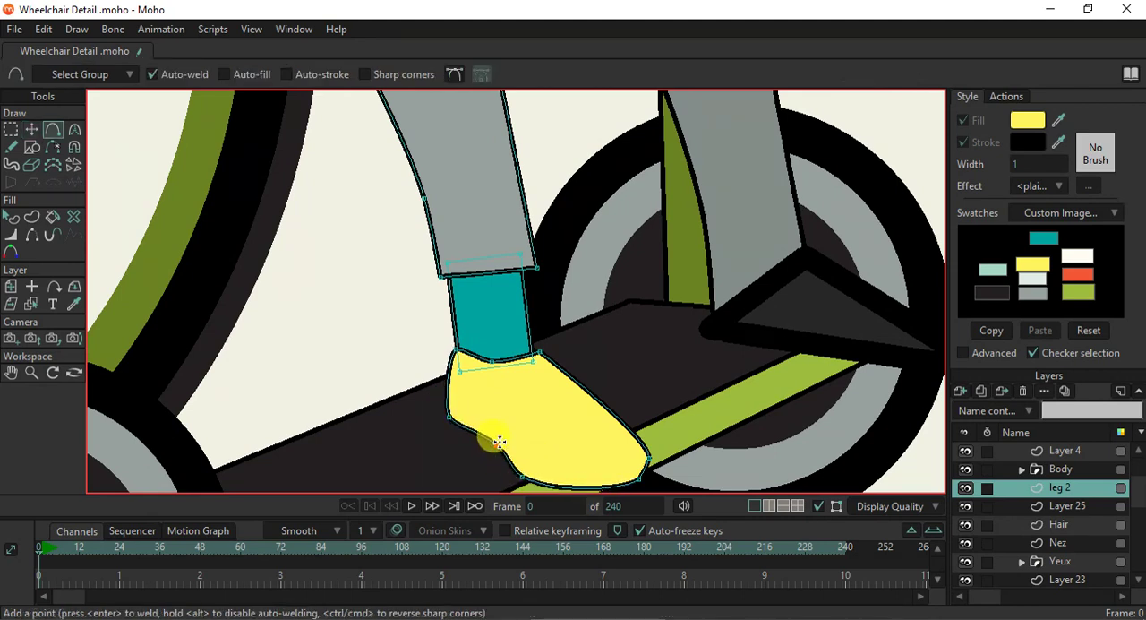
click(499, 434)
- Pull the shoe's toe points outward to make the toe longer and narrower
scroll(524, 414, down, 5)
scroll(547, 440, up, 4)
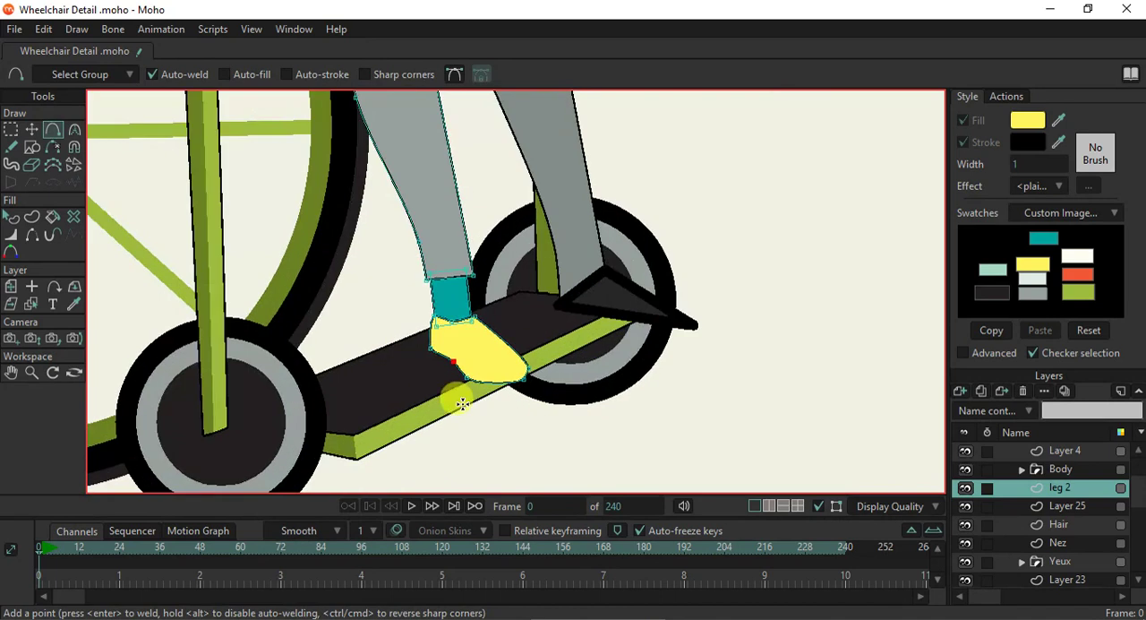
click(34, 130)
scroll(486, 389, up, 3)
mouse_move(547, 386)
mouse_down()
mouse_move(550, 396)
mouse_move(548, 376)
mouse_move(559, 376)
mouse_up()
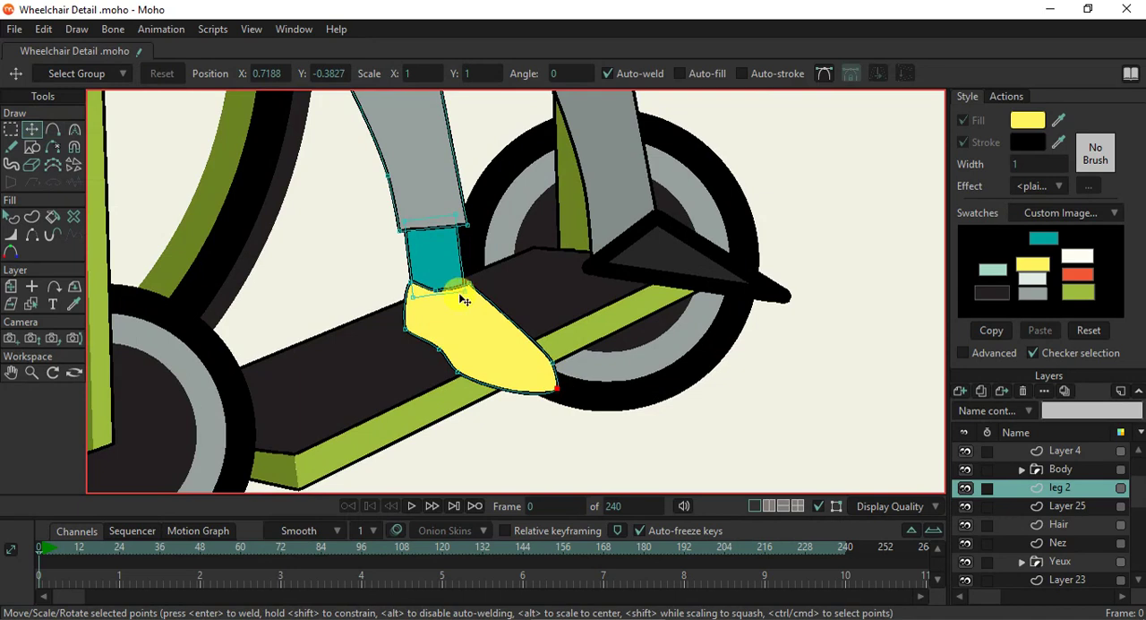
- Raise the three points of the shoe opening up the ankle, and add smooth points on the instep and heel
drag(469, 285, 459, 266)
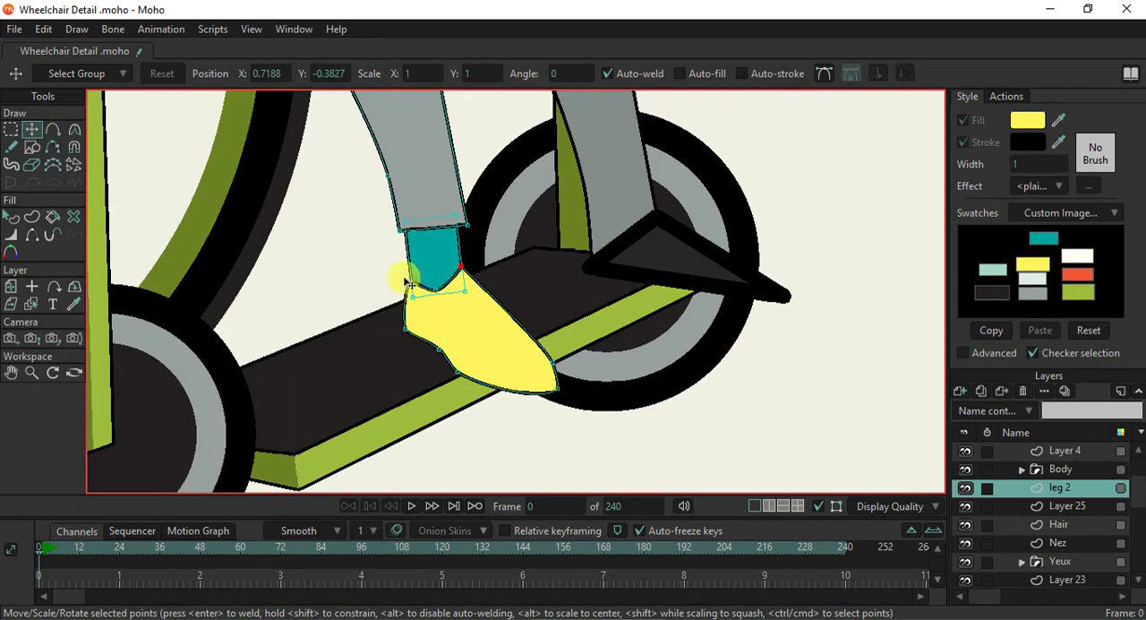
click(409, 270)
click(436, 280)
key(a)
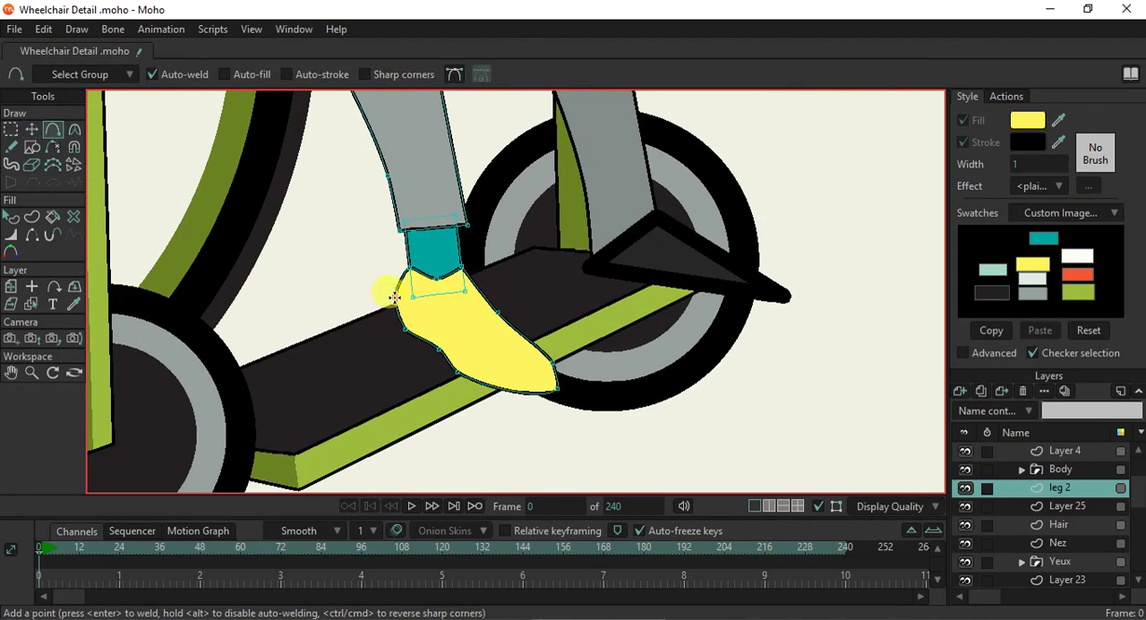
- Render the current frame to check the new shoe on the whole figure, and close the preview
key(ctrl+r)
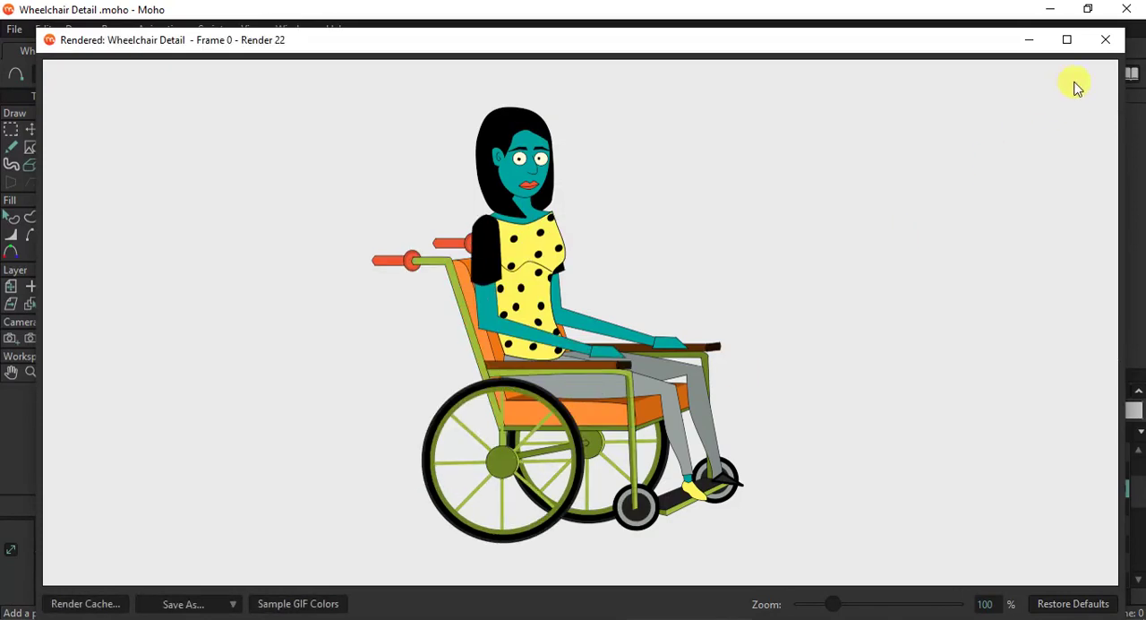
click(1106, 39)
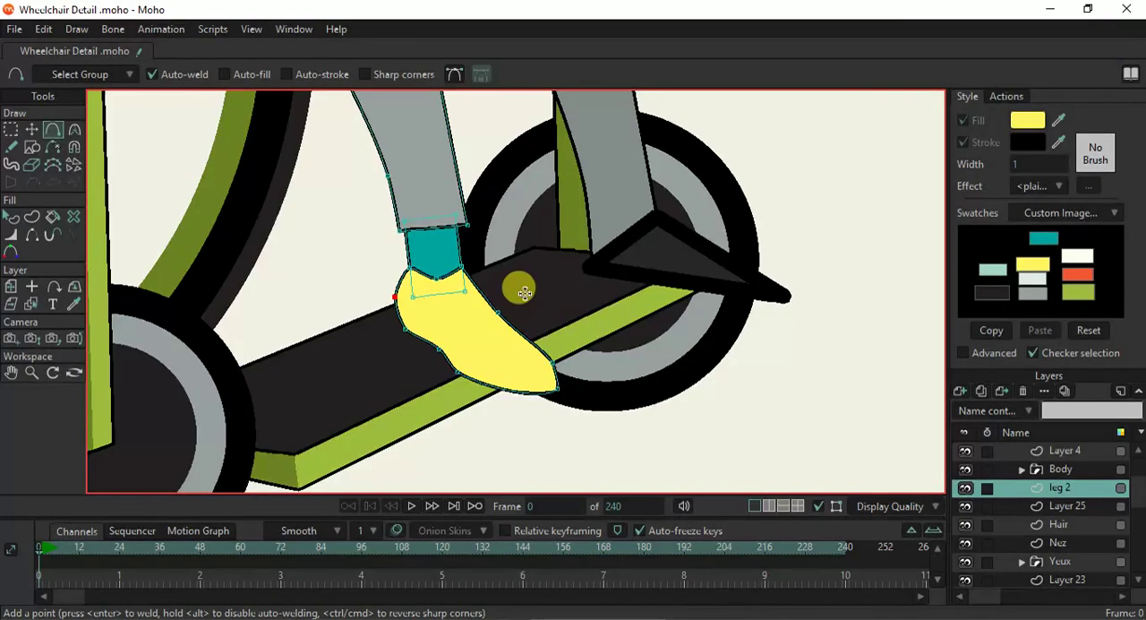
- Move the lower heel point outward and extend the toe points forward to lengthen the shoe
click(32, 129)
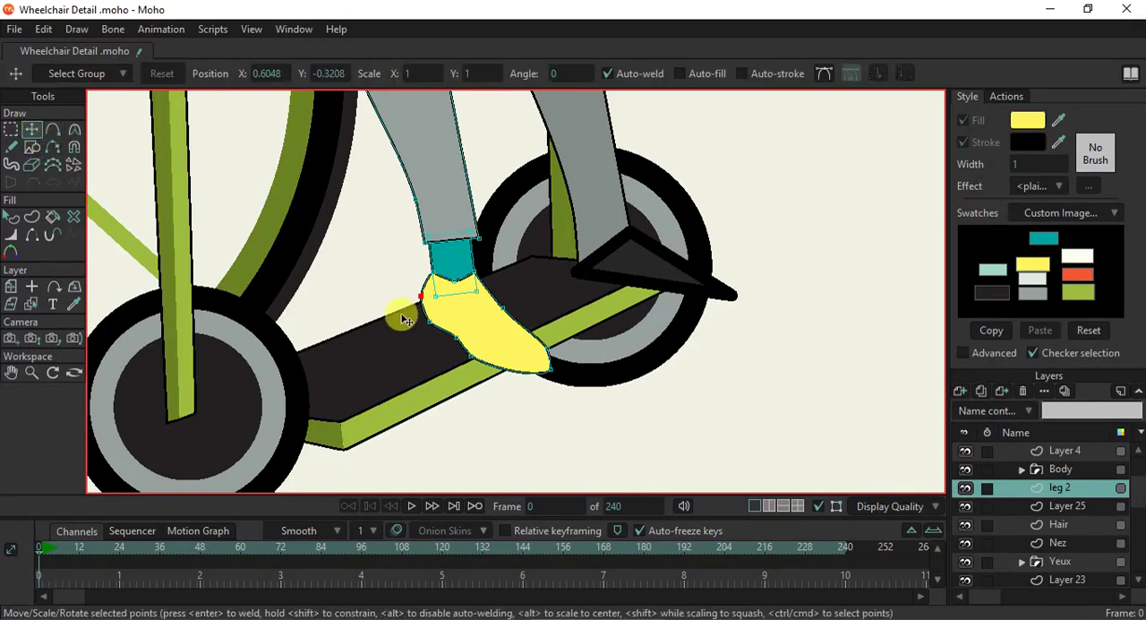
scroll(430, 325, up, 2)
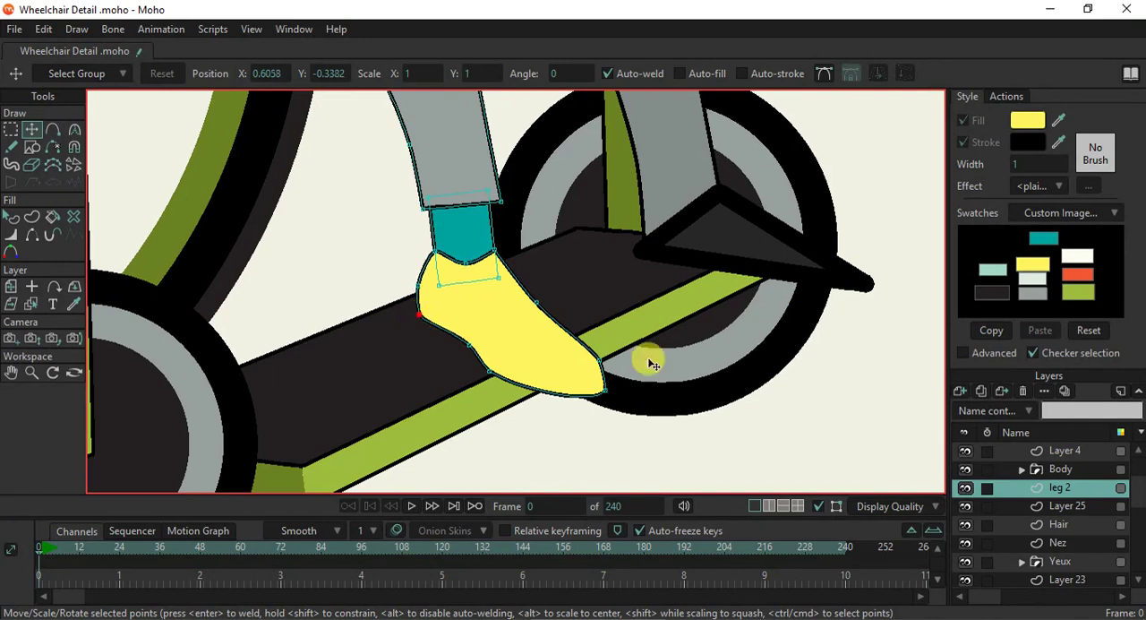
mouse_move(613, 374)
mouse_down()
mouse_move(642, 374)
mouse_move(643, 392)
mouse_move(628, 367)
mouse_up()
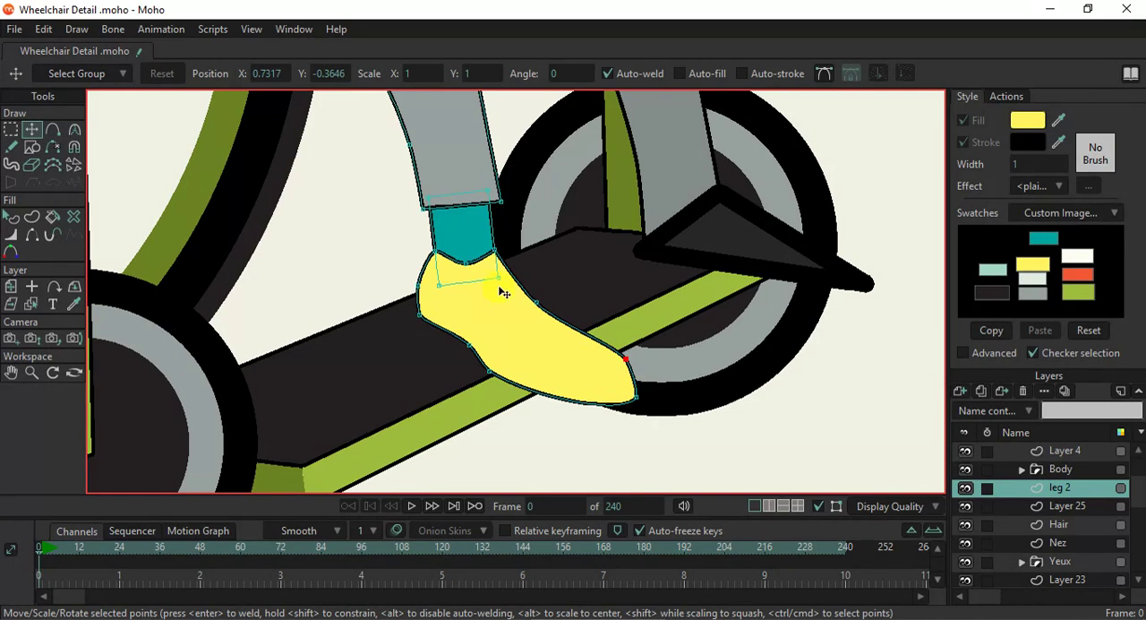
- Select the whole yellow shoe together with the teal ankle and move both up and back on the footrest
scroll(493, 303, down, 3)
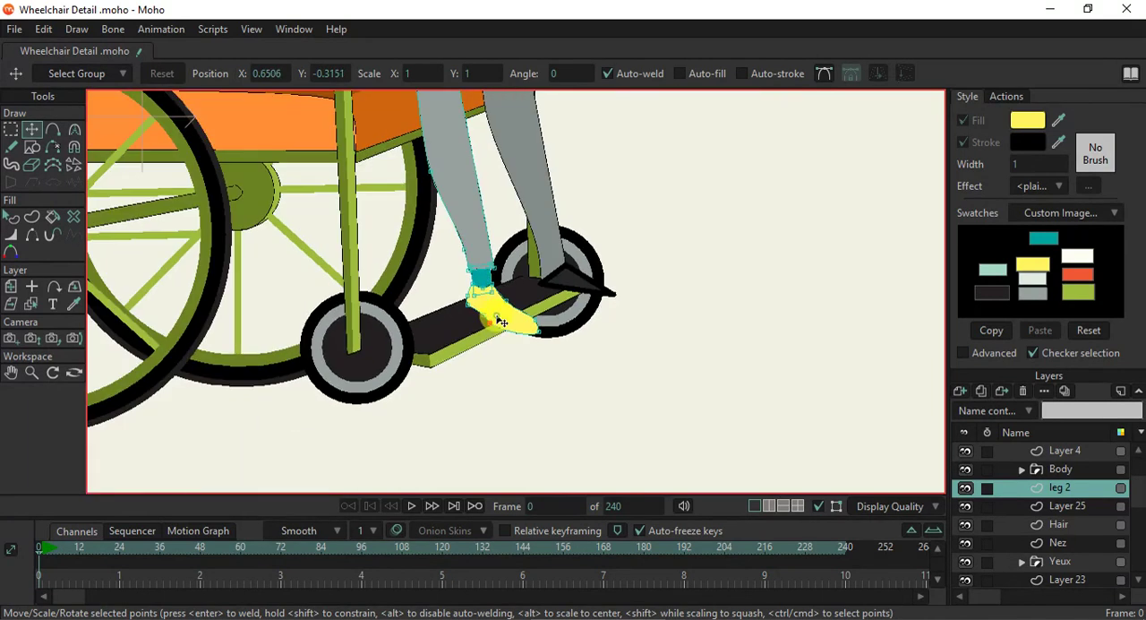
key(ctrl+a)
scroll(494, 300, up, 2)
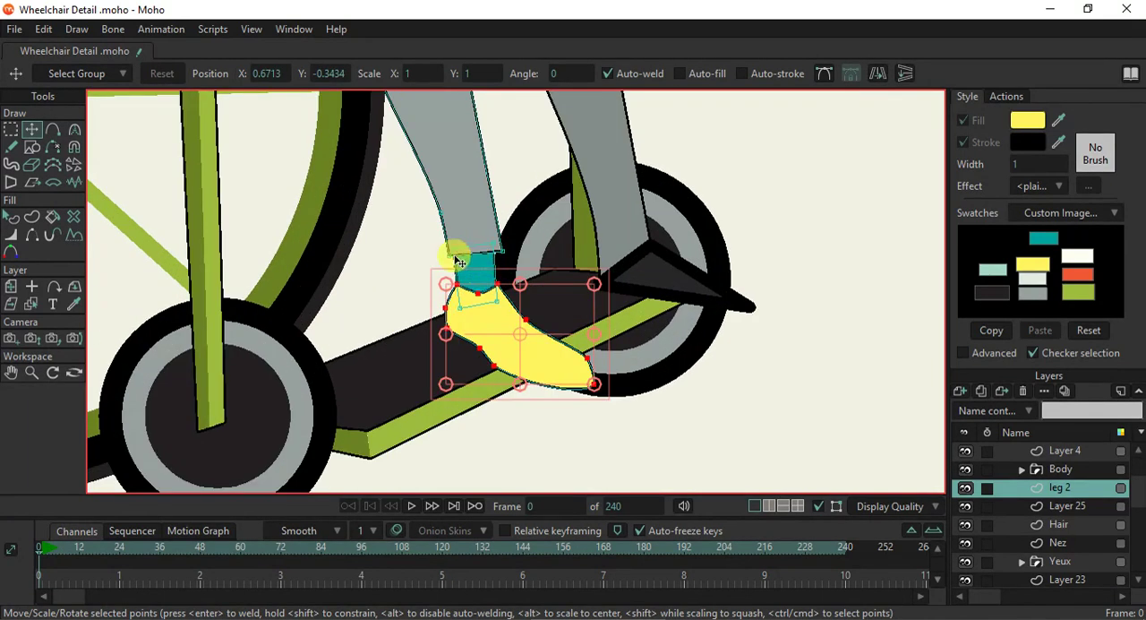
drag(492, 322, 463, 315)
shift+click(468, 270)
- Move the near trouser leg's hem corners and lower rear edge point back so the cuff covers the moved ankle
click(443, 213)
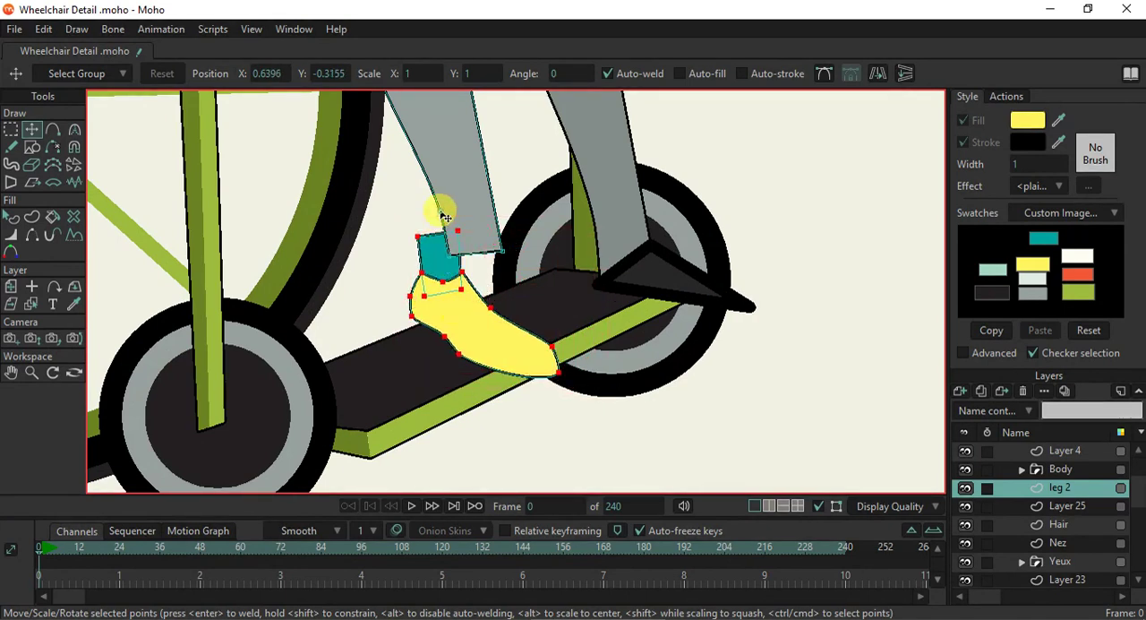
drag(450, 255, 411, 208)
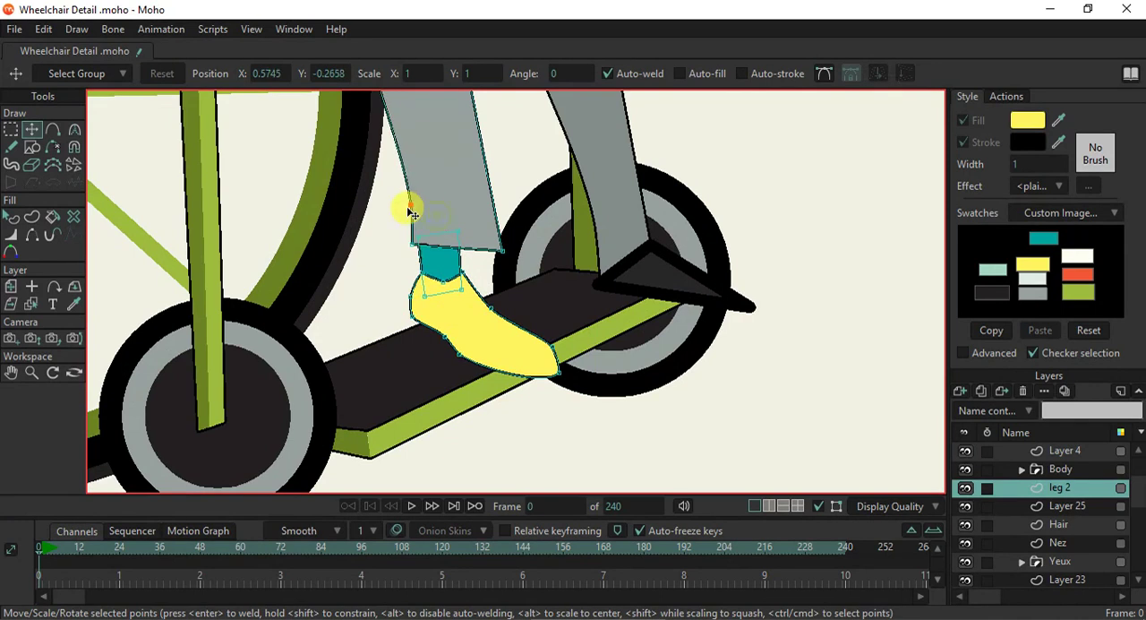
drag(501, 252, 464, 246)
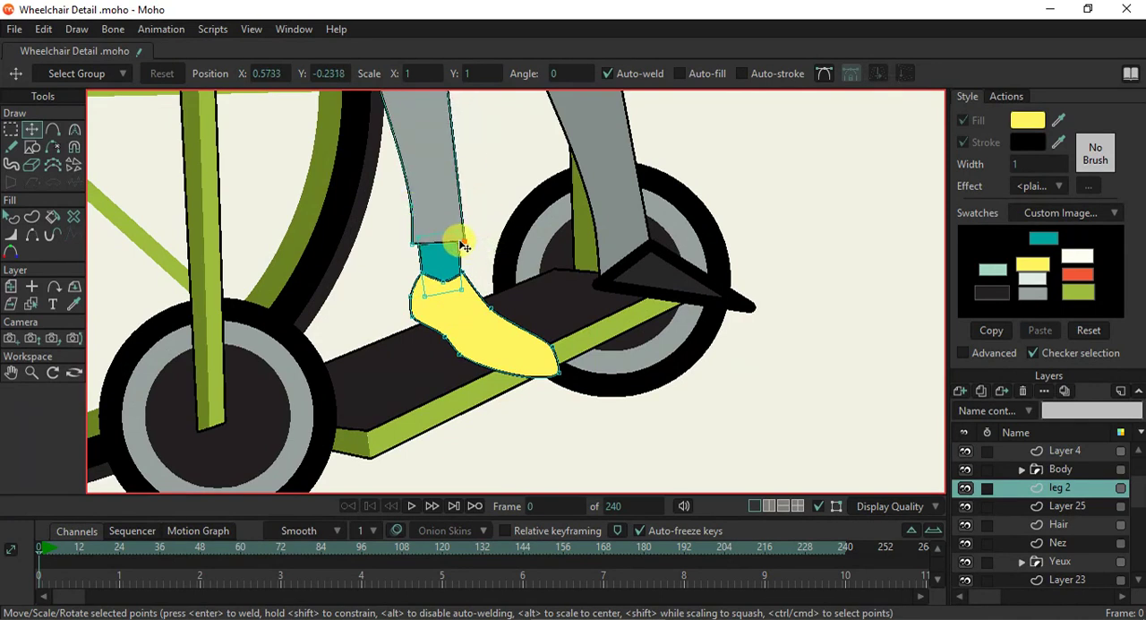
- Copy the near ankle and yellow shoe shapes and paste them into the far leg's layer
scroll(463, 246, down, 8)
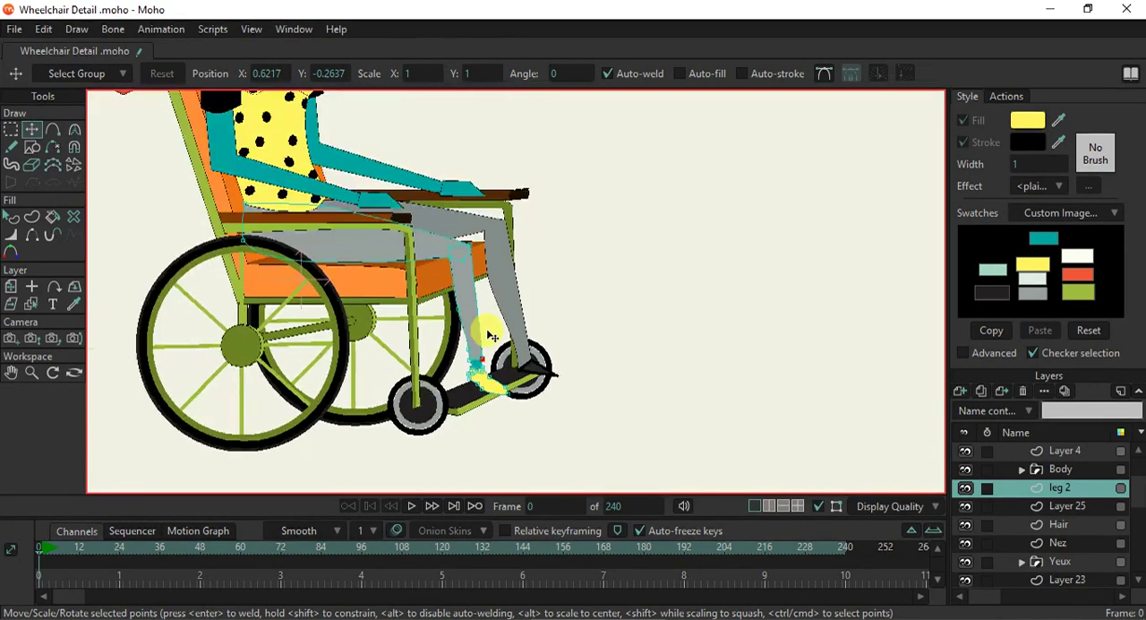
scroll(484, 378, up, 8)
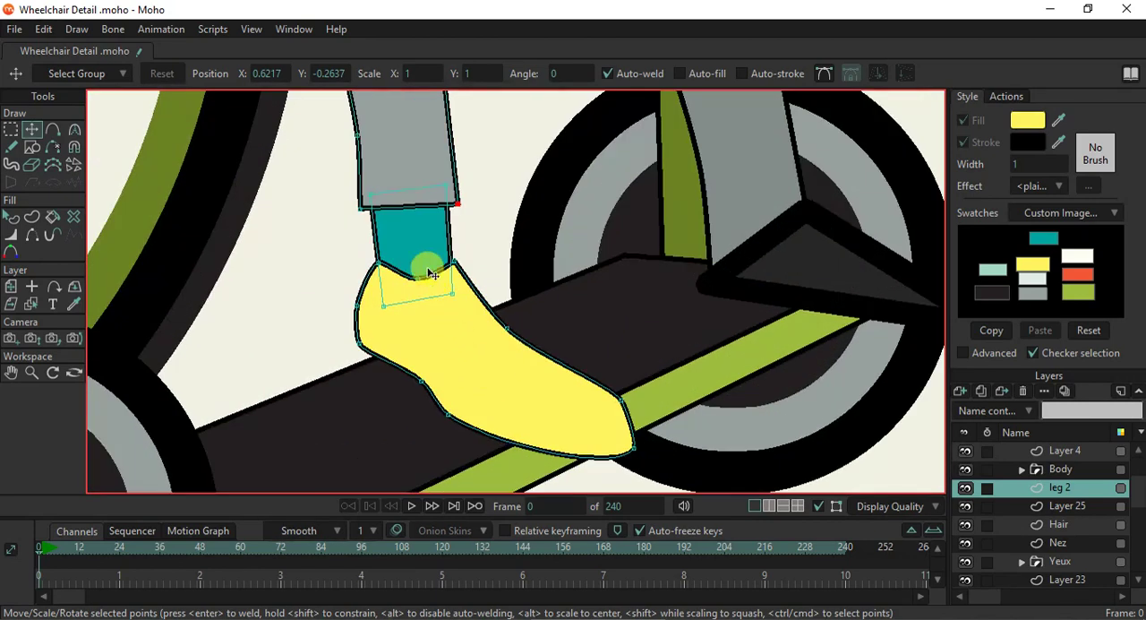
ctrl+click(423, 257)
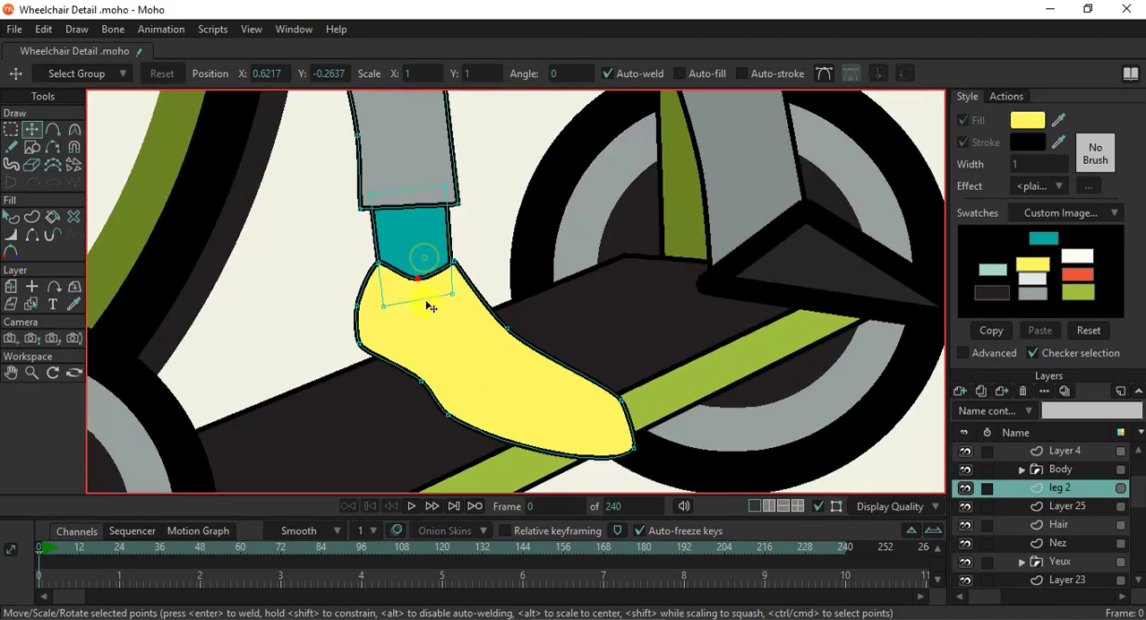
ctrl+shift+click(436, 329)
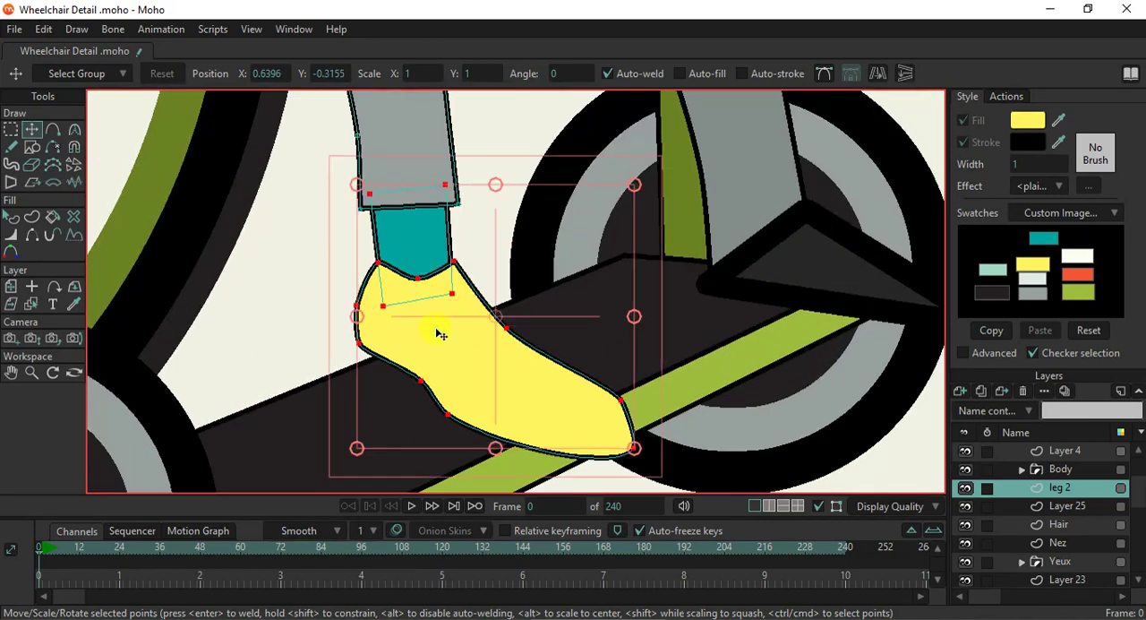
click(31, 304)
scroll(705, 264, down, 2)
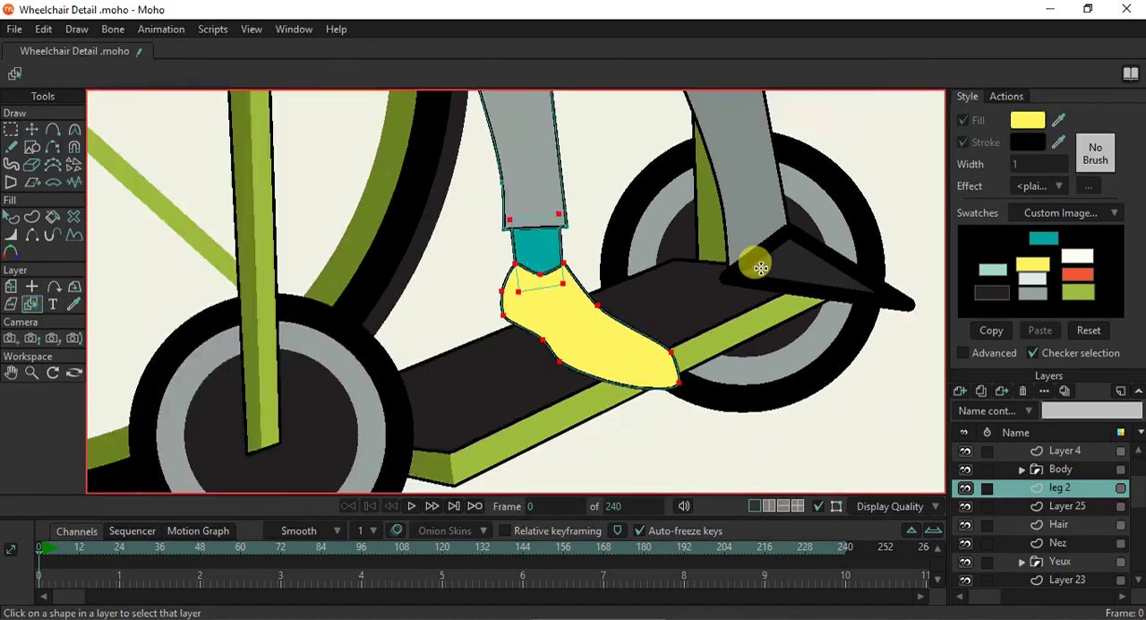
click(766, 268)
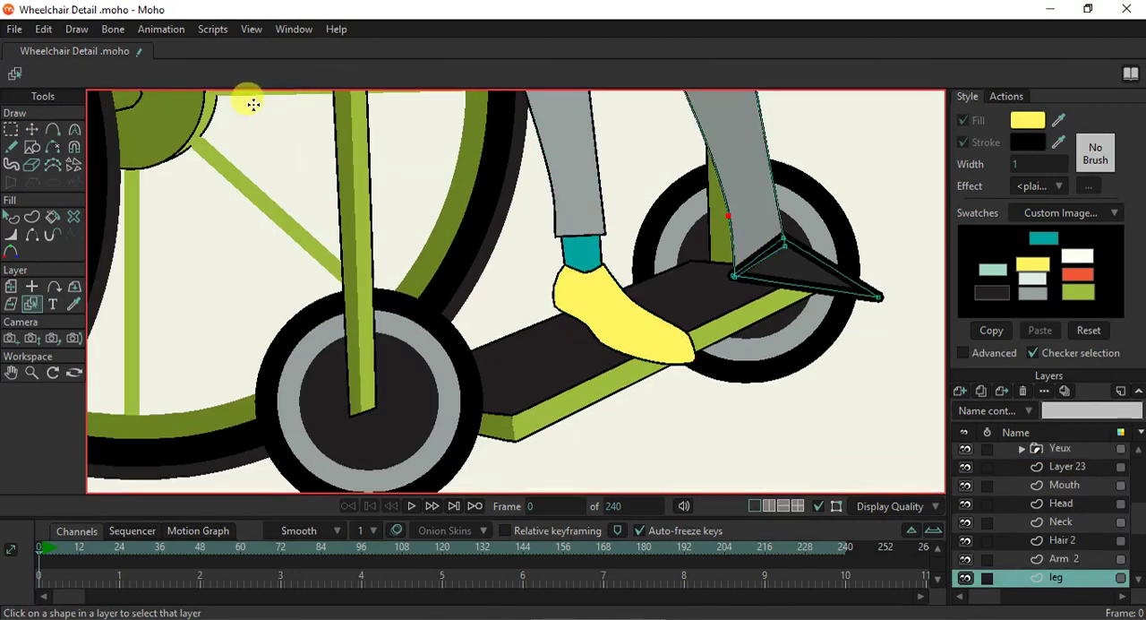
key(ctrl+v)
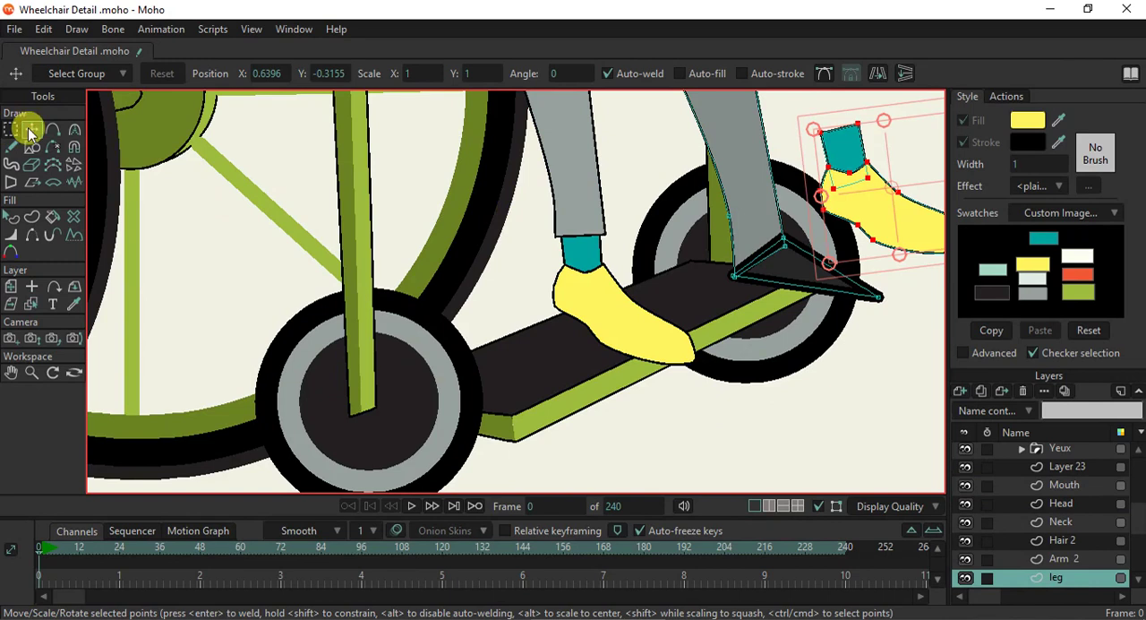
- Delete the far leg's black pointed shoe and place the pasted ankle and yellow shoe on the footrest
click(806, 291)
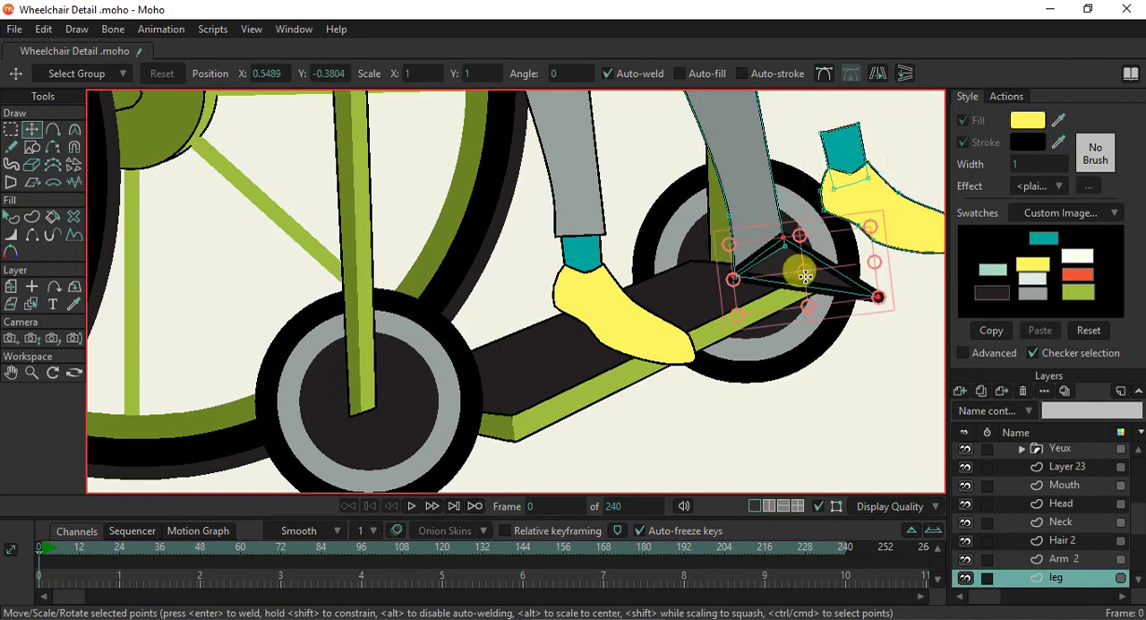
key(Delete)
drag(840, 233, 790, 306)
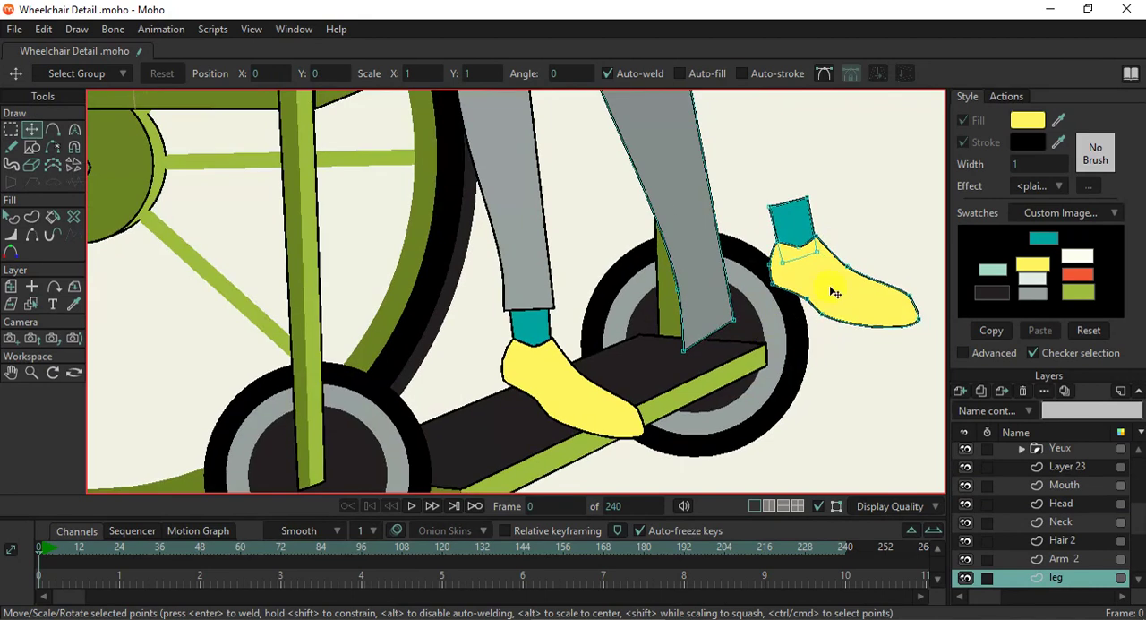
double_click(814, 266)
drag(868, 312, 706, 358)
- Move the far trouser leg's hem corners and rear edge point up and back to meet the pasted ankle
click(685, 350)
drag(678, 284, 631, 154)
drag(684, 347, 656, 242)
click(652, 258)
drag(616, 170, 597, 174)
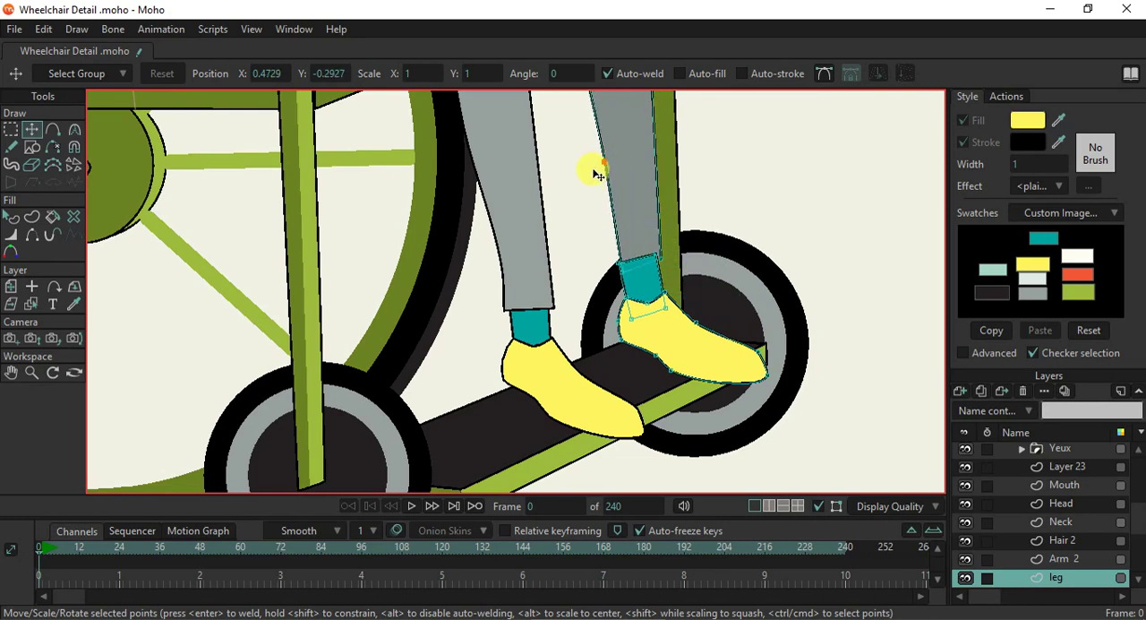
- Shift the far teal ankle slightly rearward to fit it into the yellow shoe's opening
scroll(613, 242, up, 2)
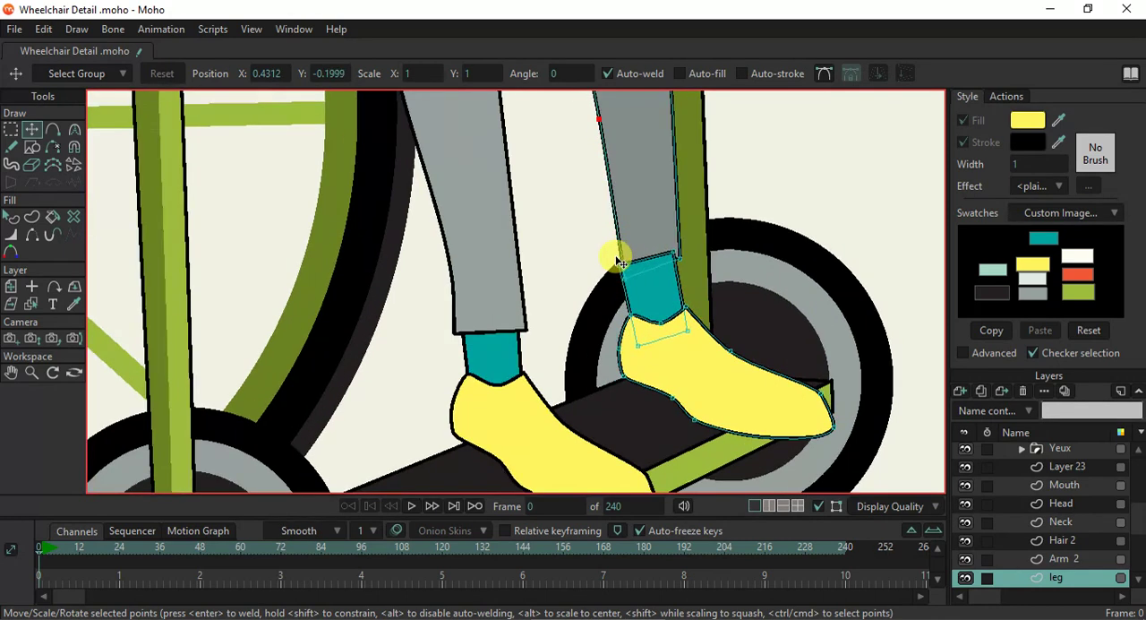
click(667, 305)
drag(674, 285, 666, 285)
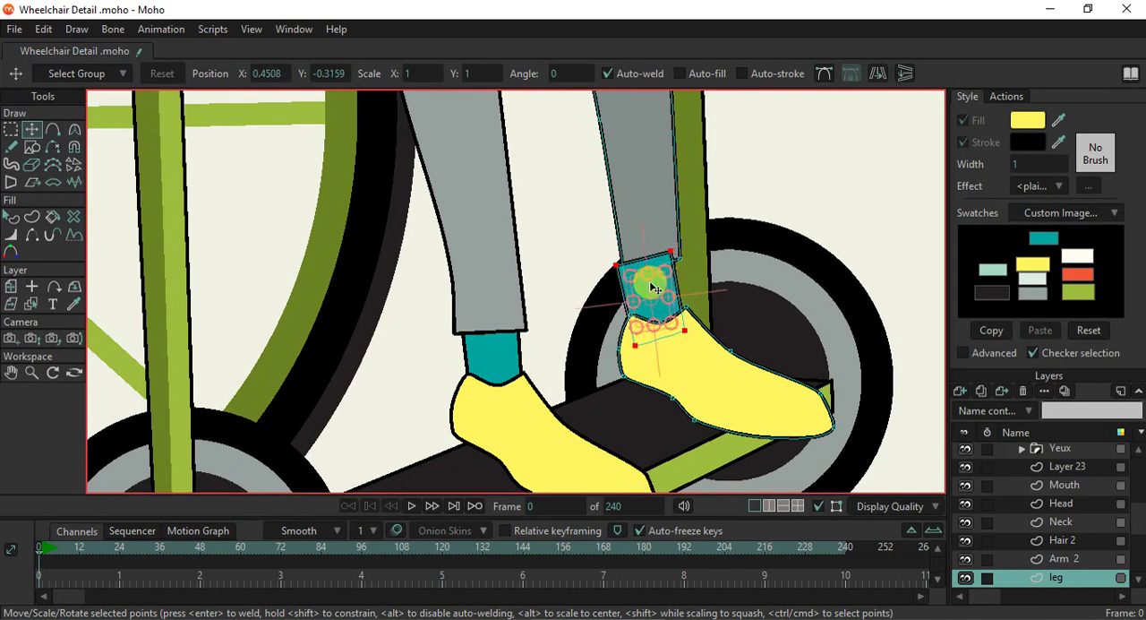
scroll(681, 287, up, 2)
drag(713, 304, 710, 300)
- Widen the far trouser hem beyond both sides of the ankle and add a lowered smooth point mid-hem to curve it
click(598, 277)
drag(598, 276, 557, 268)
drag(702, 248, 699, 242)
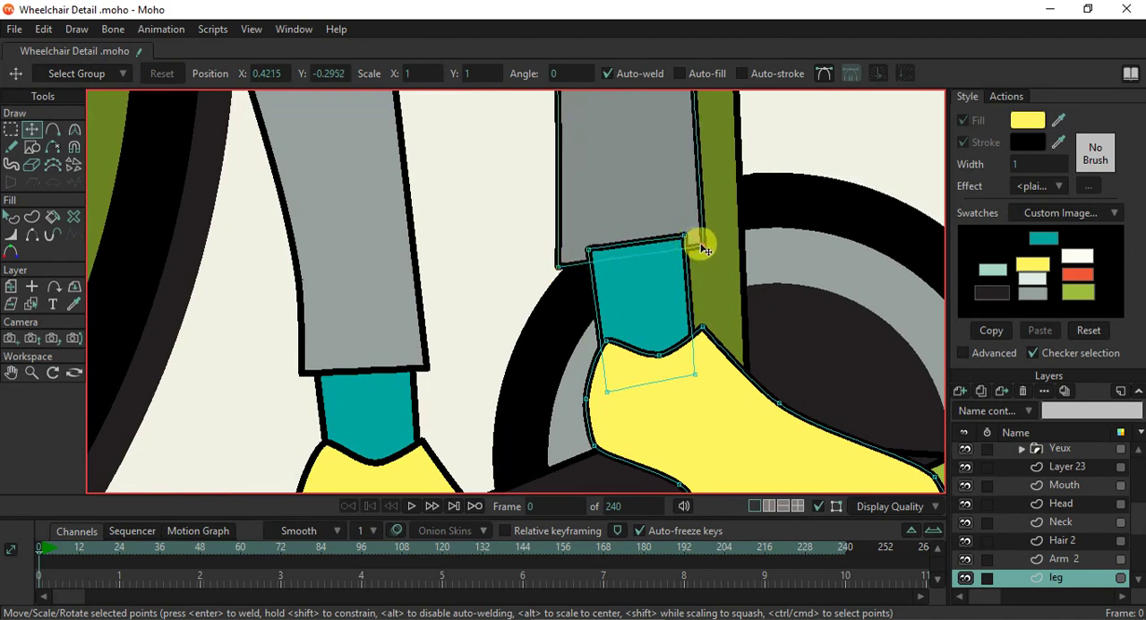
key(a)
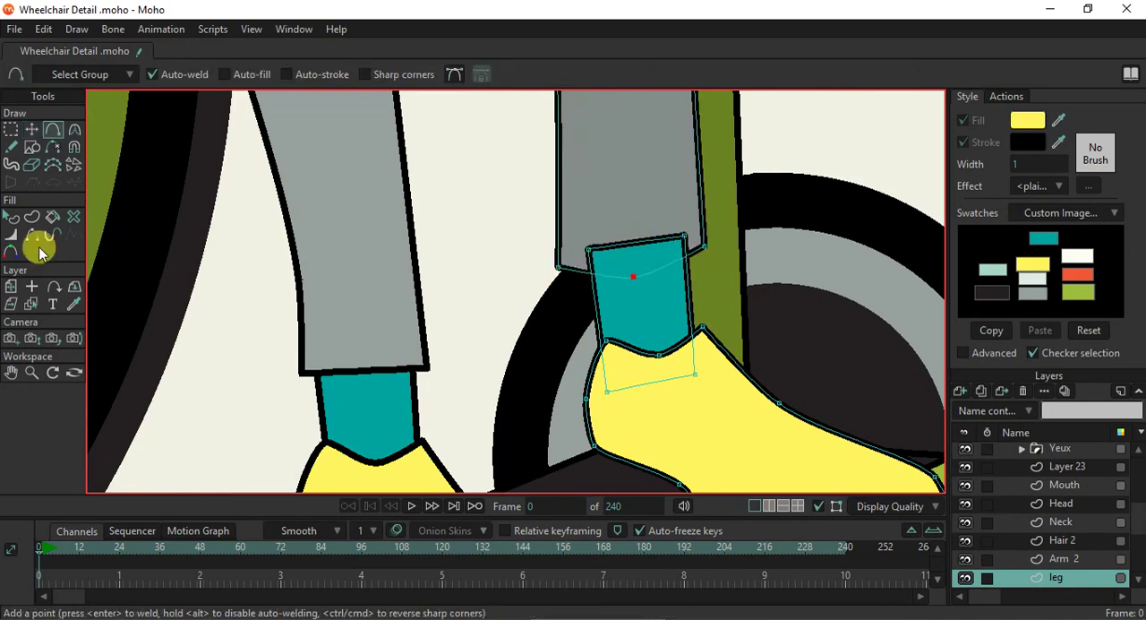
- Send the far leg's teal ankle shape behind the grey trouser hem
click(11, 216)
click(630, 316)
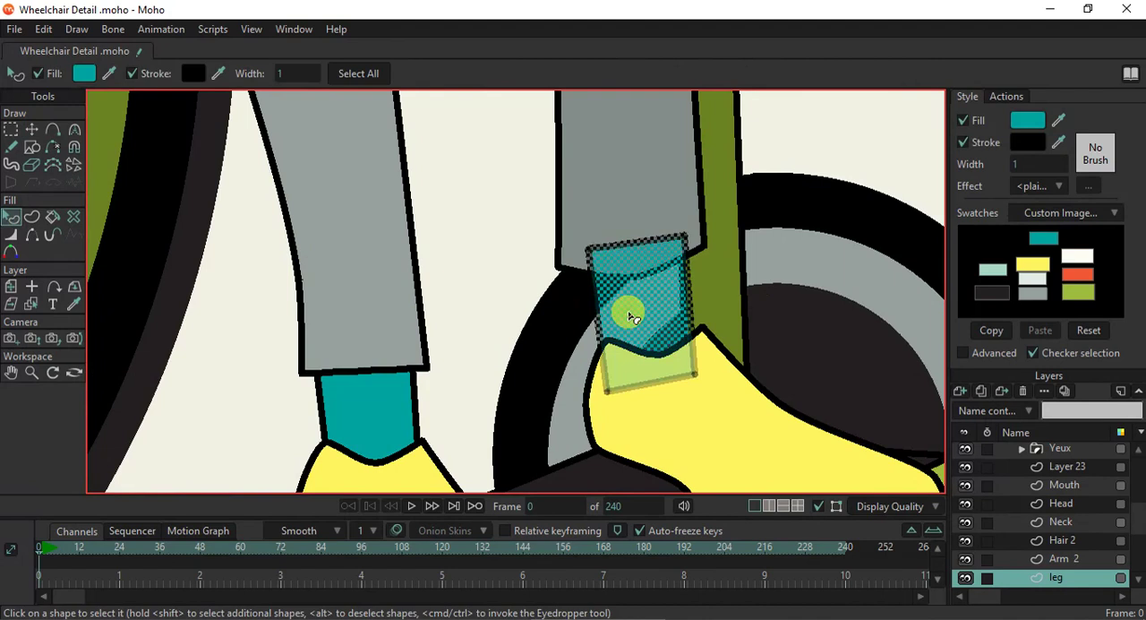
scroll(768, 345, down, 5)
scroll(770, 351, up, 3)
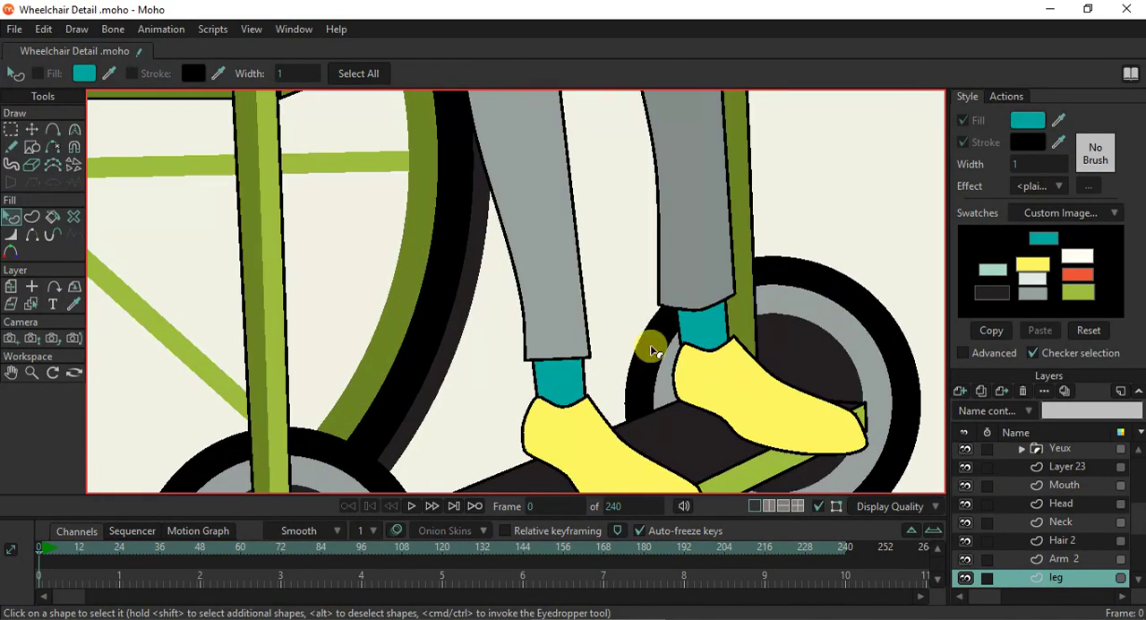
- Add a point midway along the near trouser leg's hem and lower it to curve the hem
click(31, 235)
click(31, 304)
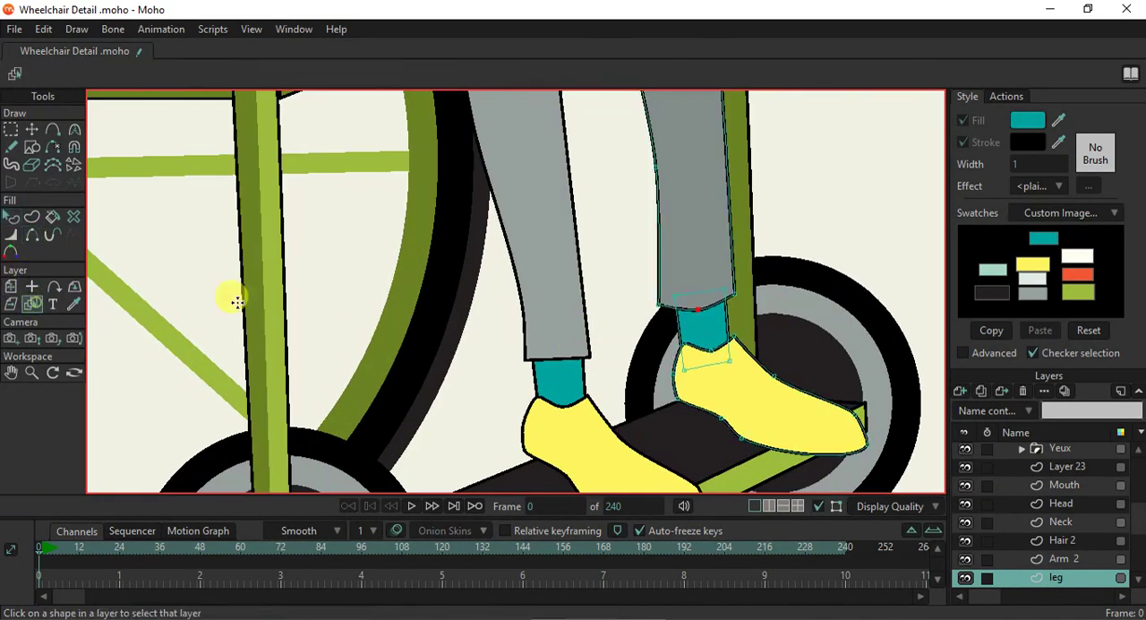
click(456, 321)
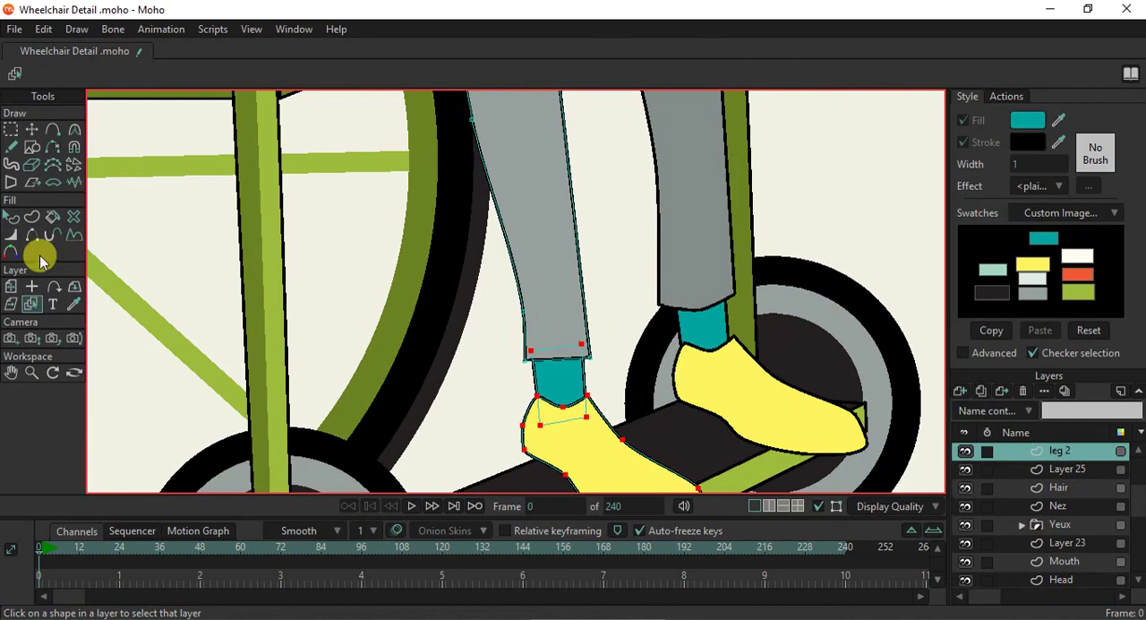
click(53, 131)
scroll(607, 381, up, 3)
drag(529, 344, 530, 361)
- Widen the near trouser hem beyond both sides of the ankle and adjust the leg's rear edge and shoe heel points
click(31, 129)
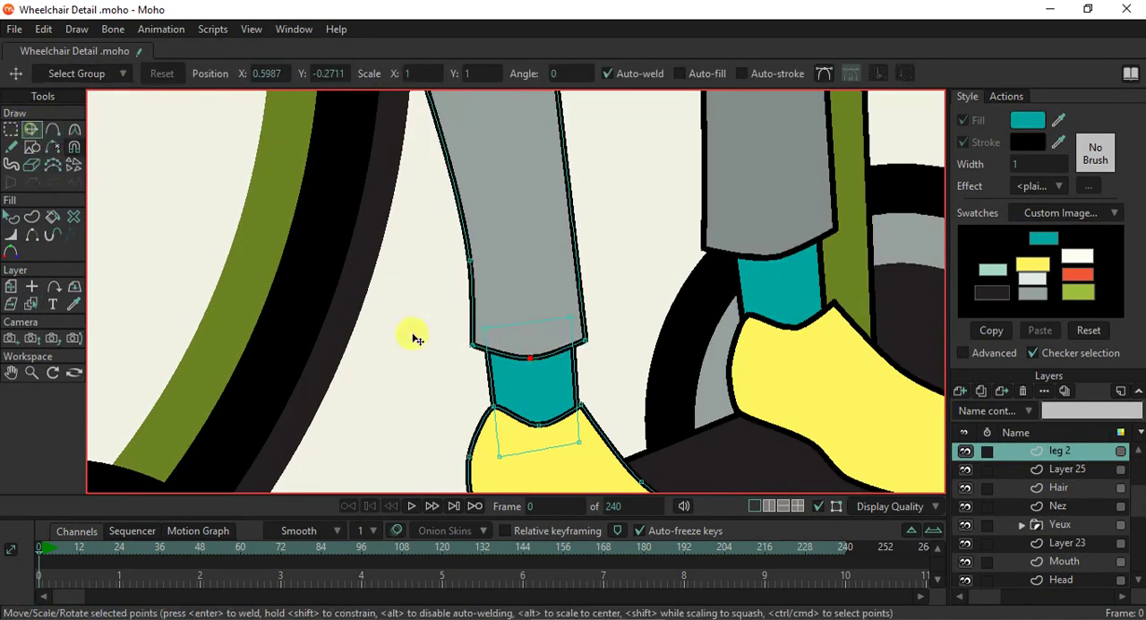
click(457, 359)
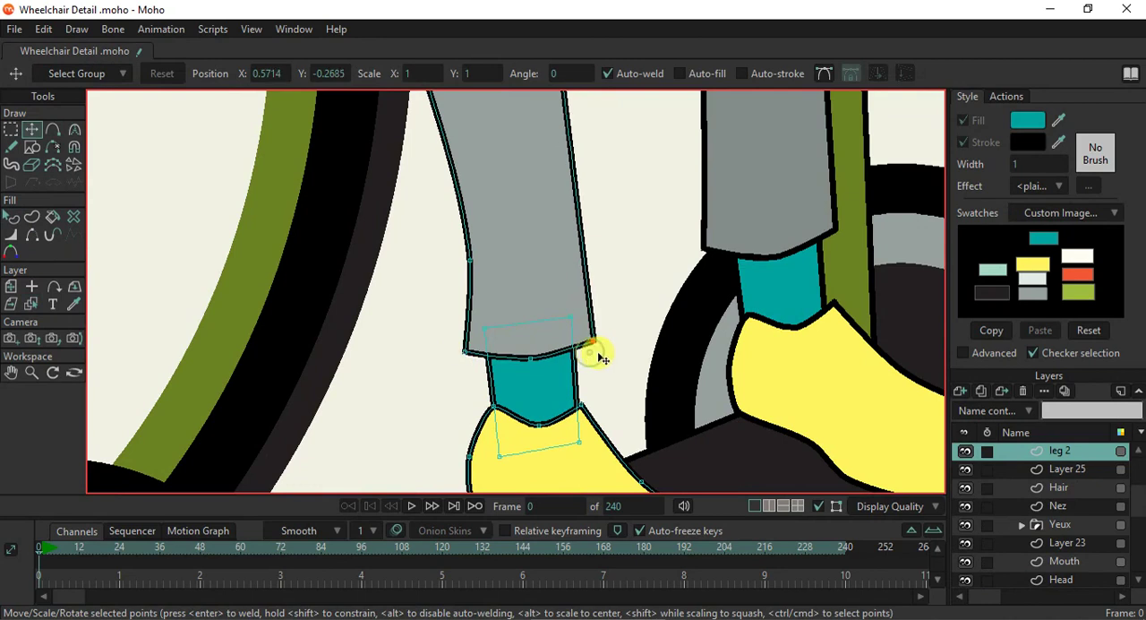
click(470, 260)
scroll(559, 352, down, 2)
scroll(560, 352, down, 5)
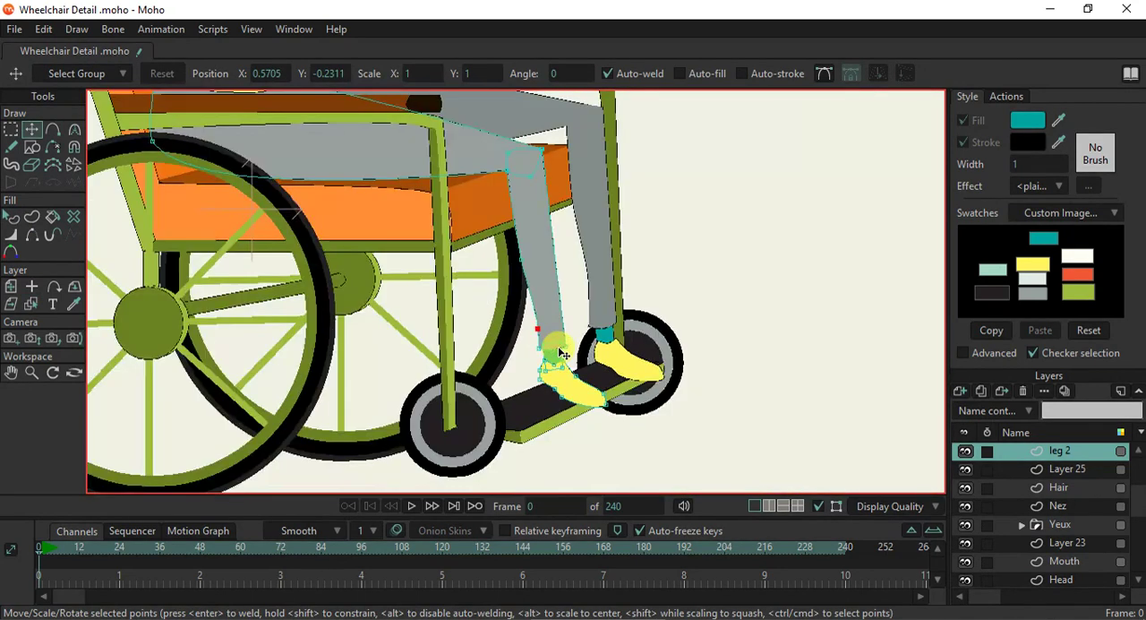
scroll(549, 352, up, 2)
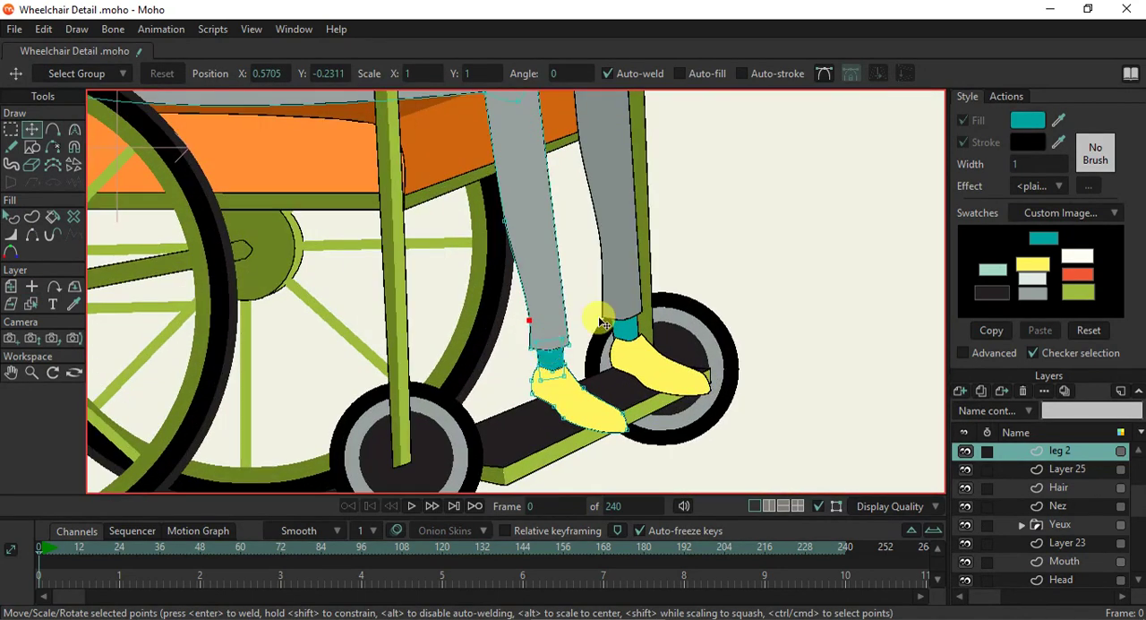
scroll(491, 405, up, 2)
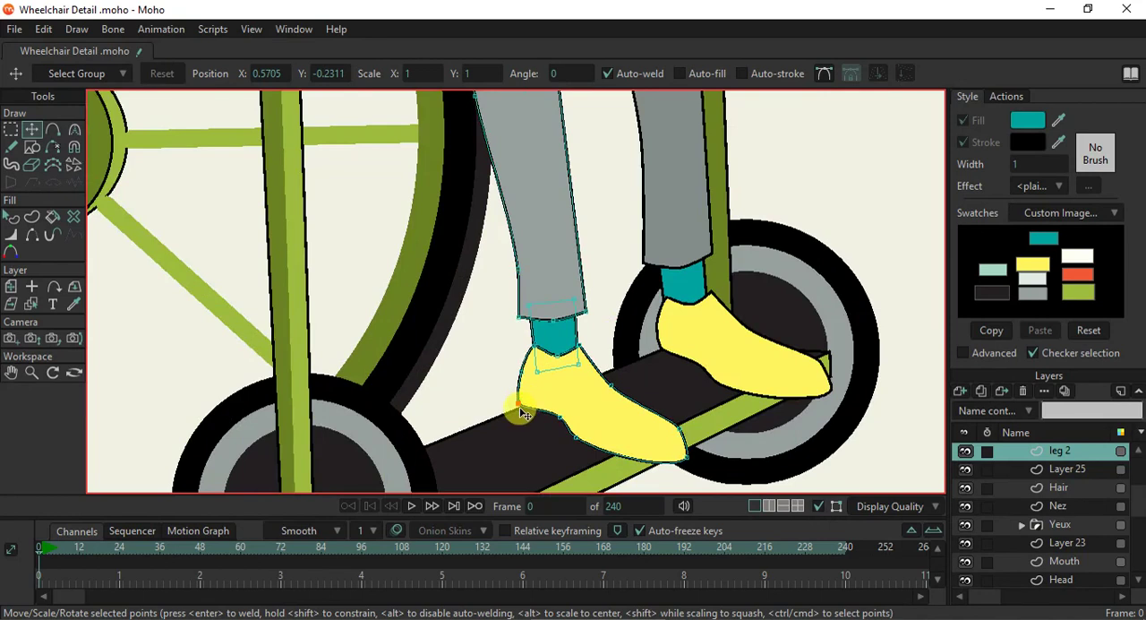
- Select the far leg's layer and move its yellow shoe's toe point up and back to shorten the shoe
click(31, 304)
click(682, 332)
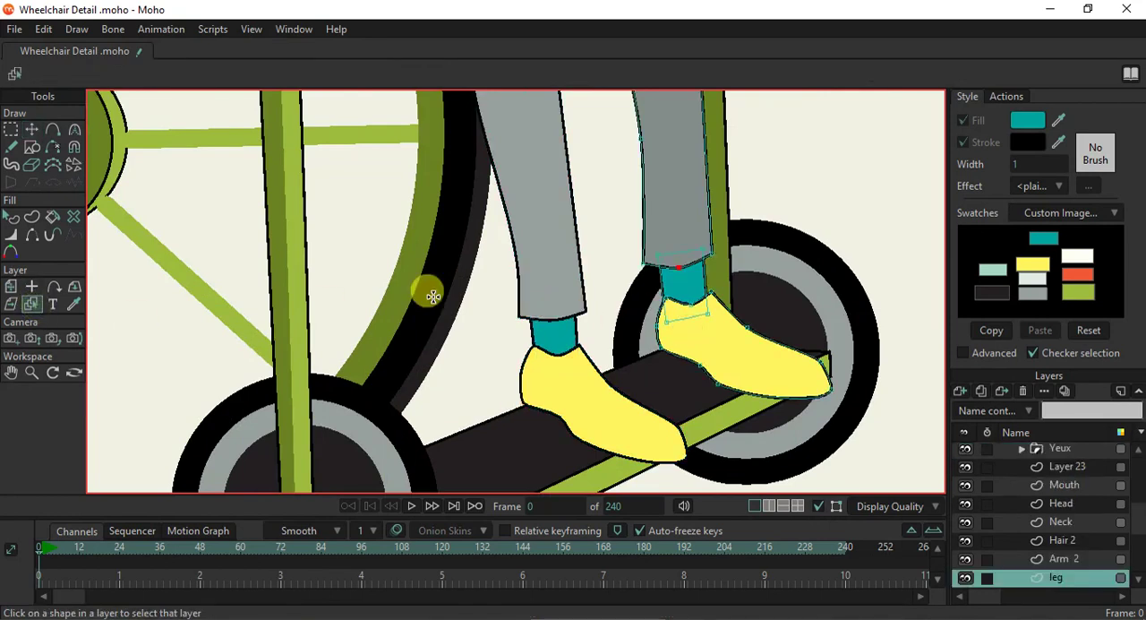
click(32, 130)
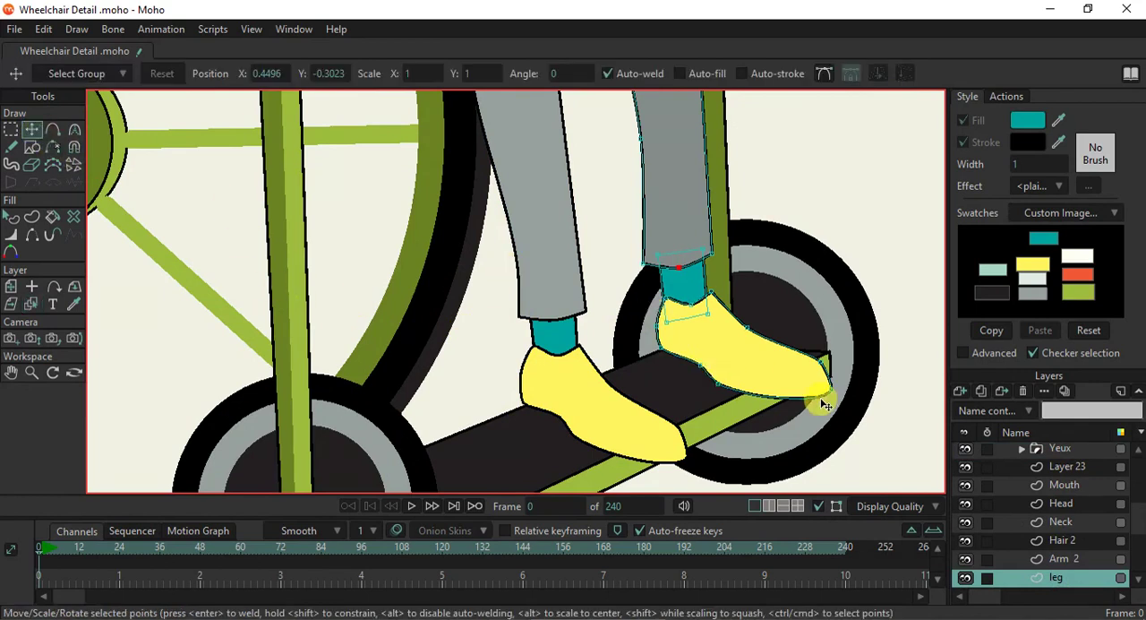
drag(833, 402, 808, 377)
- Adjust the far shoe's opening corners and heel around the ankle, and narrow the trouser hem above it
click(713, 299)
scroll(669, 319, up, 2)
click(663, 333)
drag(658, 335, 651, 337)
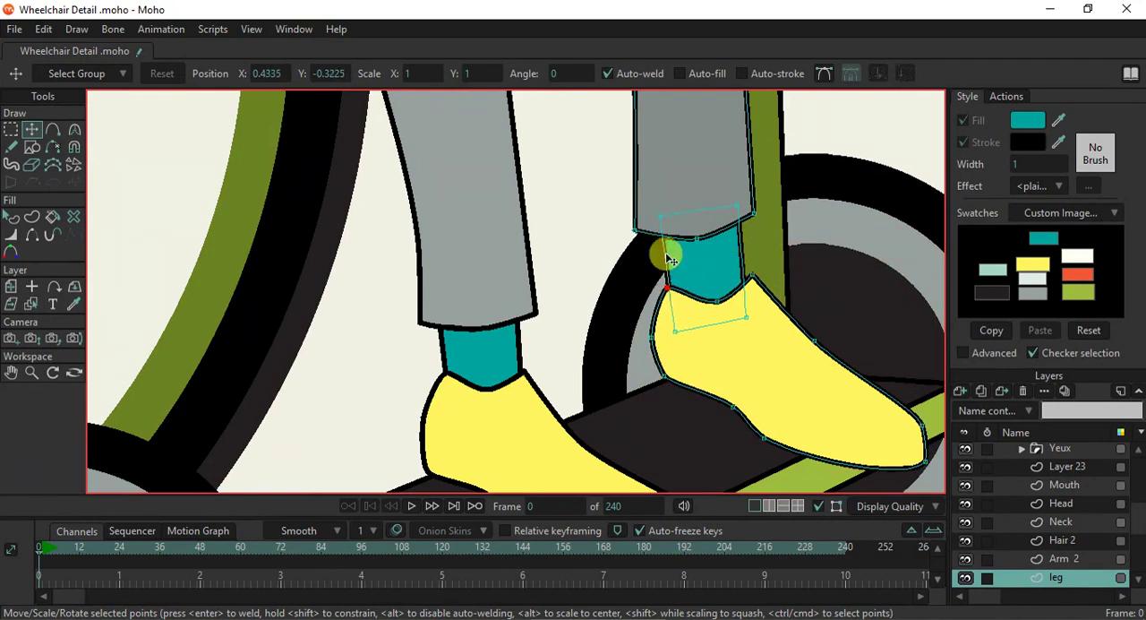
drag(637, 228, 725, 218)
- Render the current frame to check the whole figure in the wheelchair, and close the preview
scroll(727, 220, down, 3)
scroll(727, 221, down, 5)
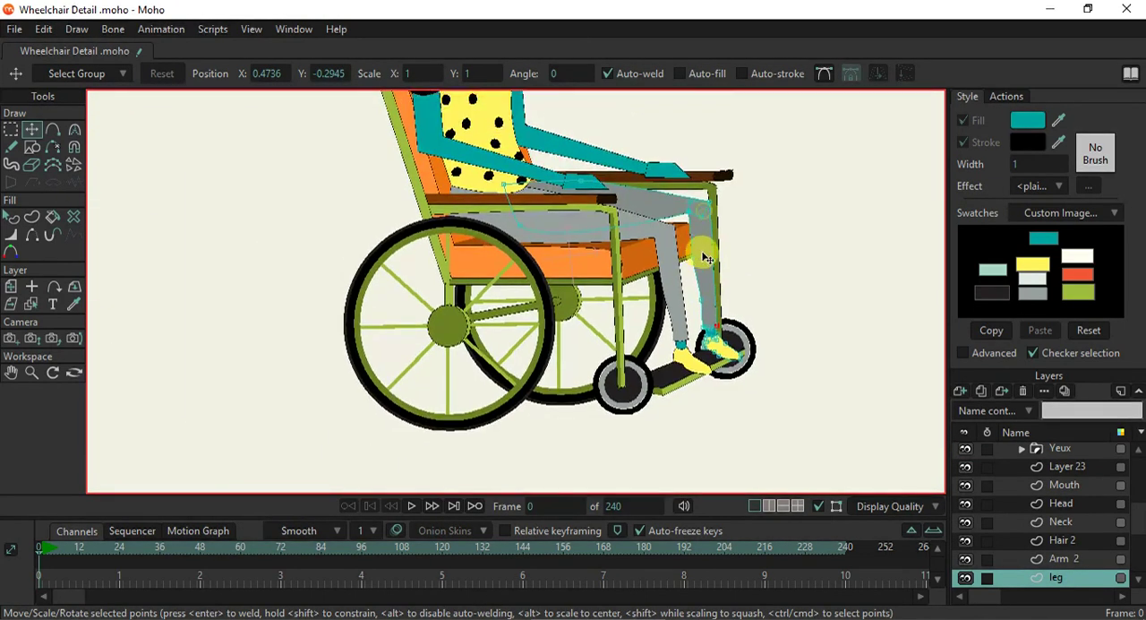
scroll(703, 254, up, 4)
scroll(705, 295, down, 3)
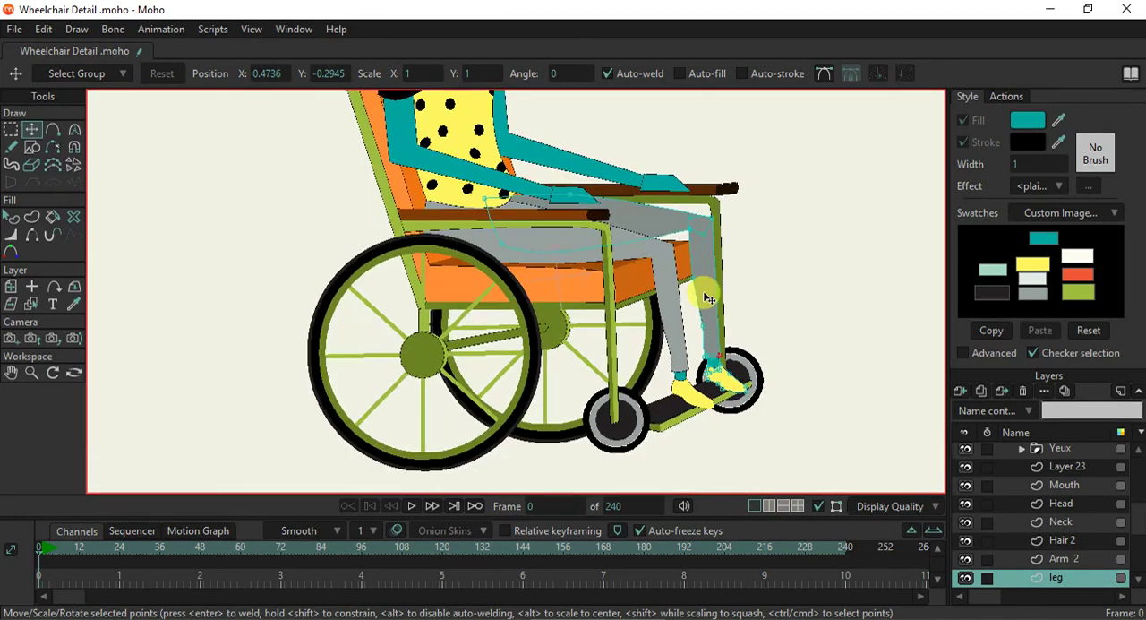
scroll(705, 289, up, 1)
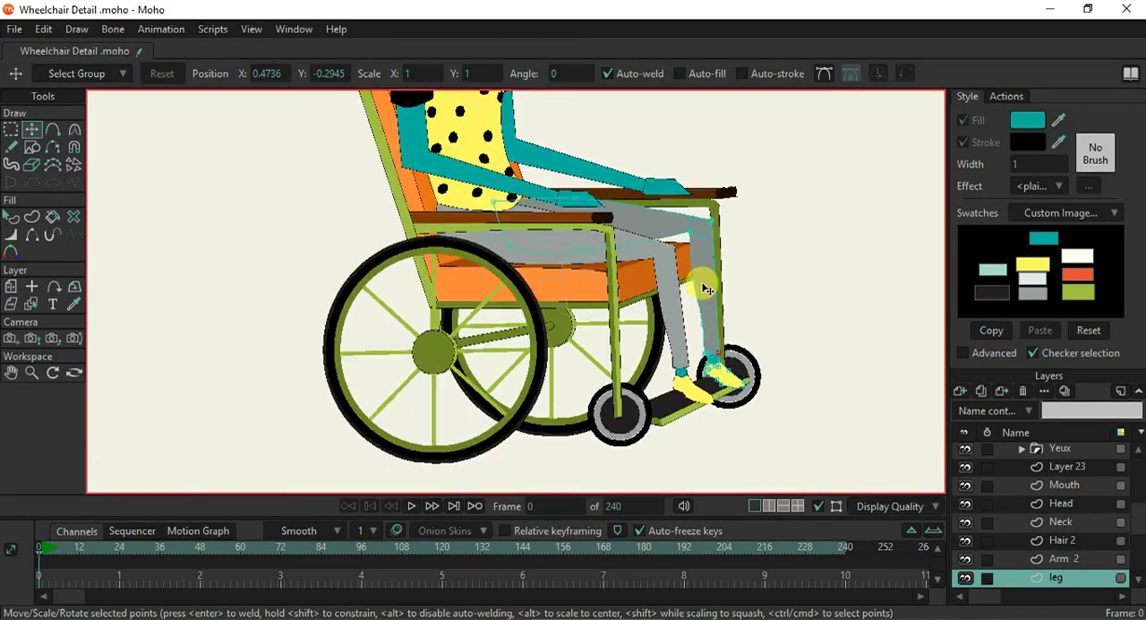
scroll(706, 289, down, 3)
scroll(707, 322, up, 1)
key(ctrl+r)
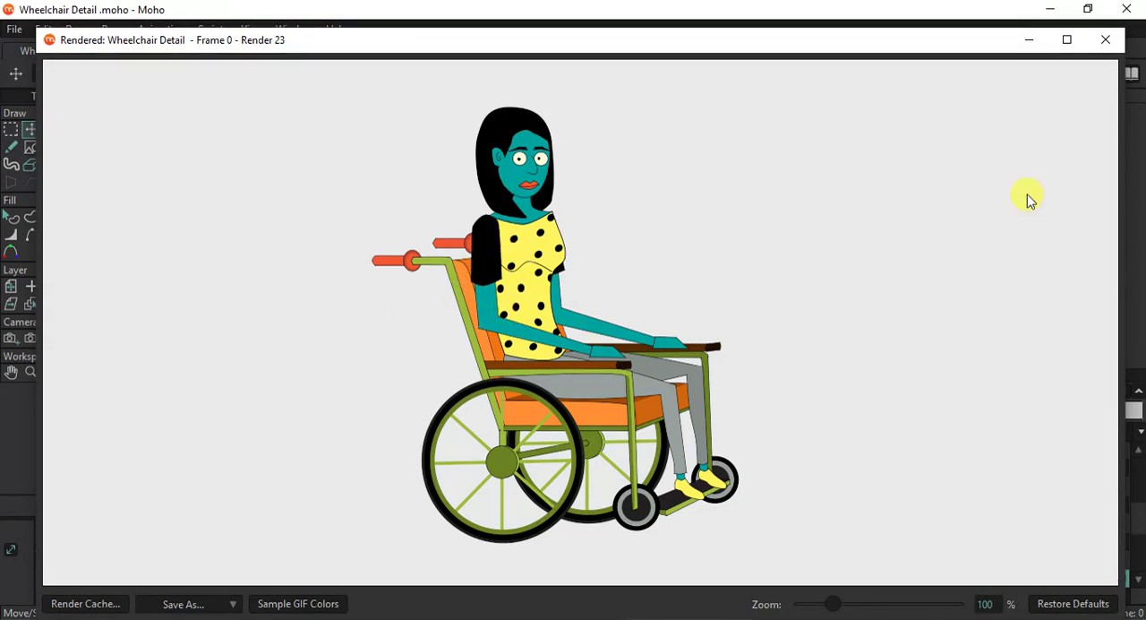
click(1106, 41)
- Lower the far shoe's toe and reshape its opening with a raised front point and an added dip near the rear
scroll(756, 394, up, 5)
drag(800, 417, 800, 437)
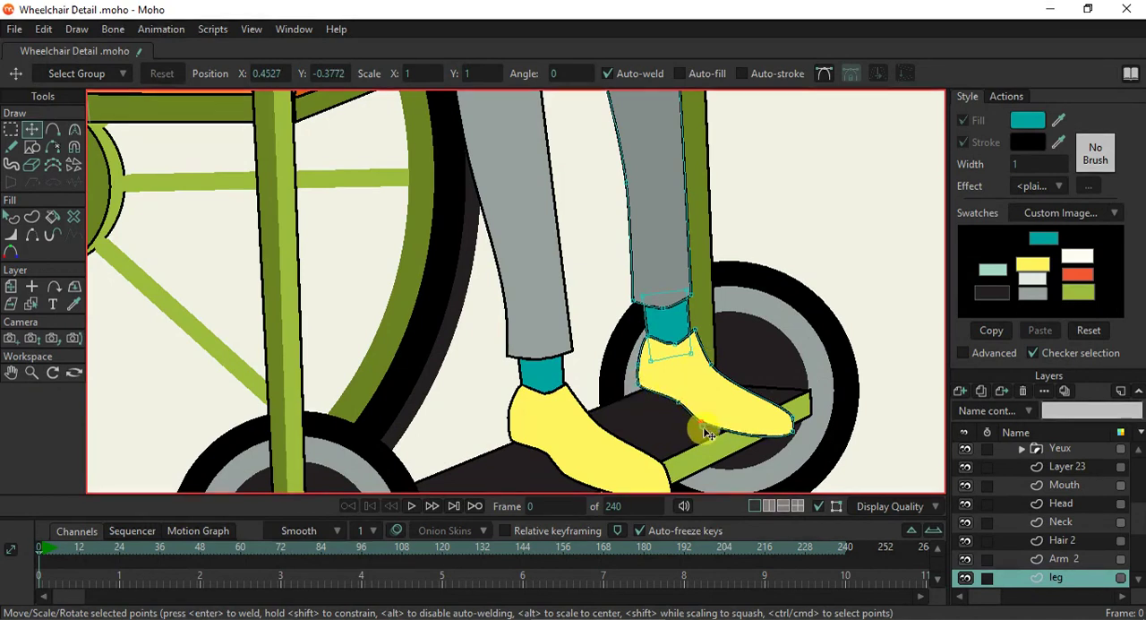
scroll(660, 349, up, 2)
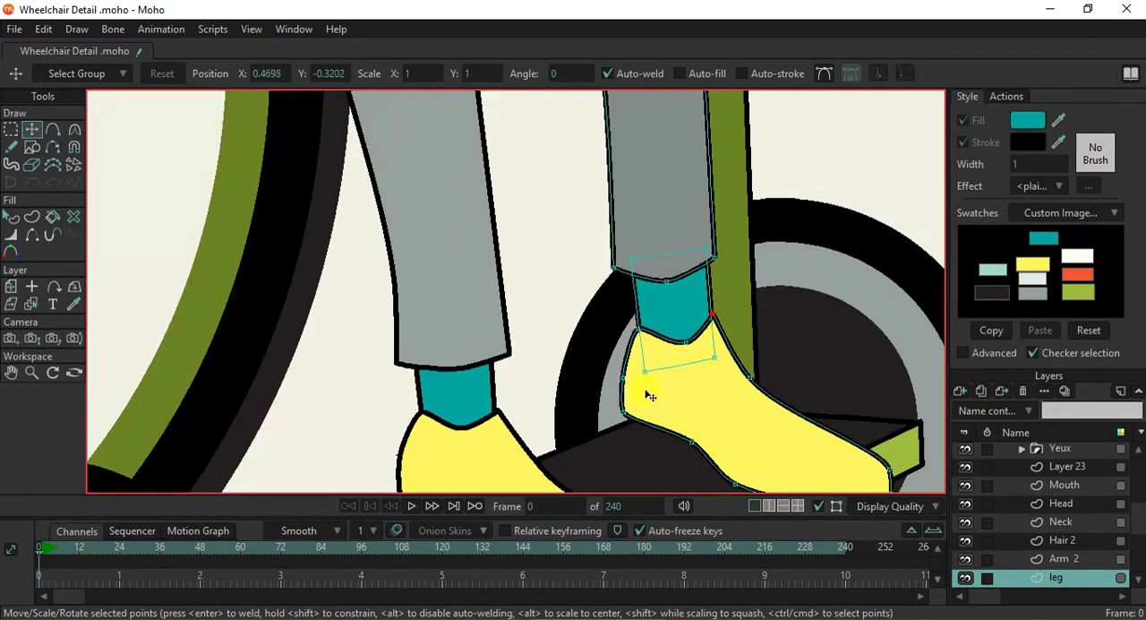
drag(683, 354, 693, 316)
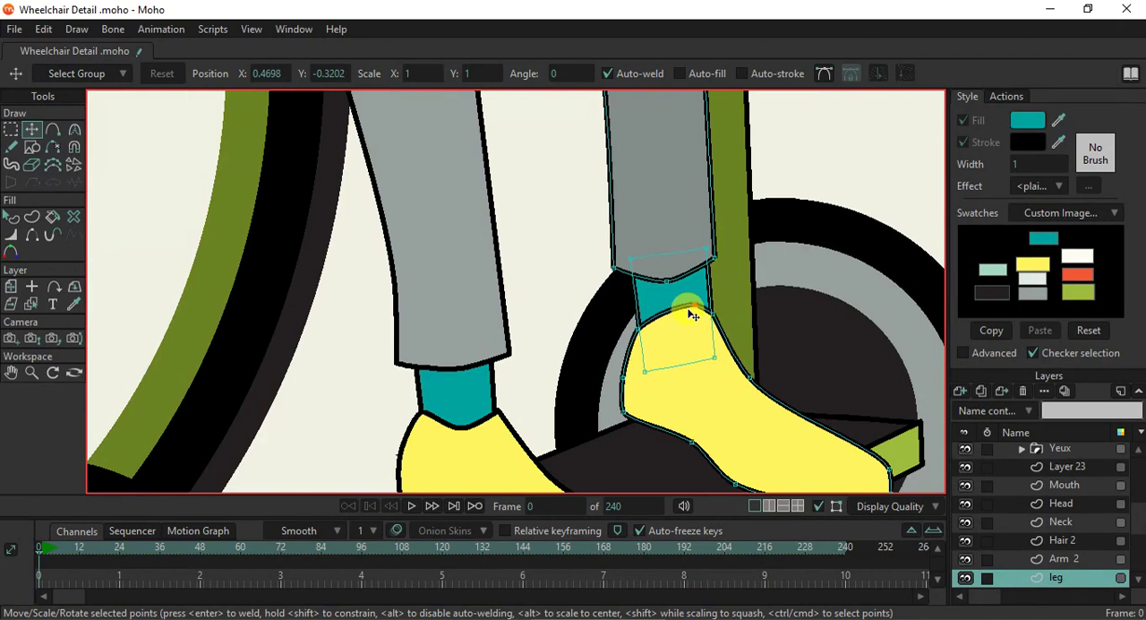
click(53, 130)
drag(654, 330, 656, 336)
scroll(697, 379, down, 3)
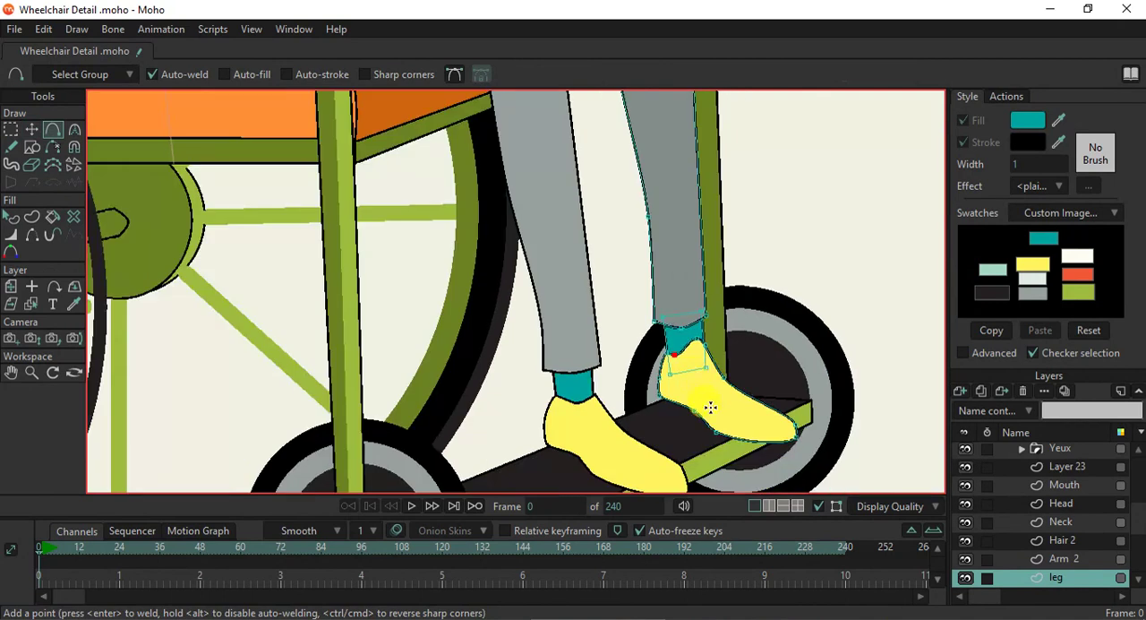
- Reshape the near shoe's opening to match, raising its middle point toward the front and adding a dip near the rear
scroll(710, 408, up, 2)
click(34, 303)
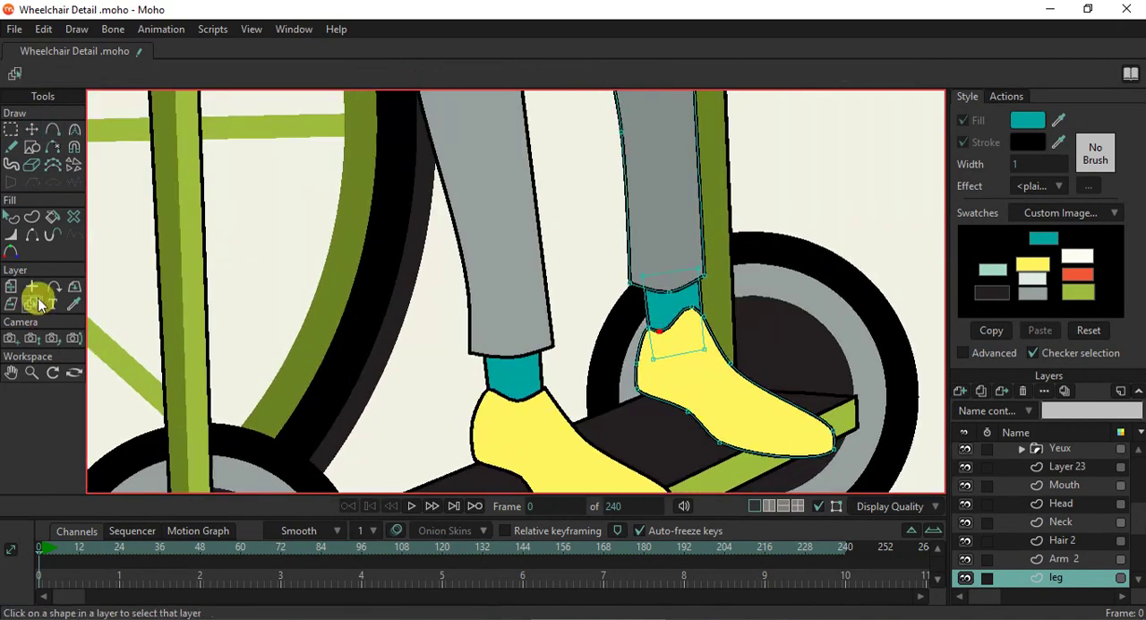
click(551, 439)
click(52, 130)
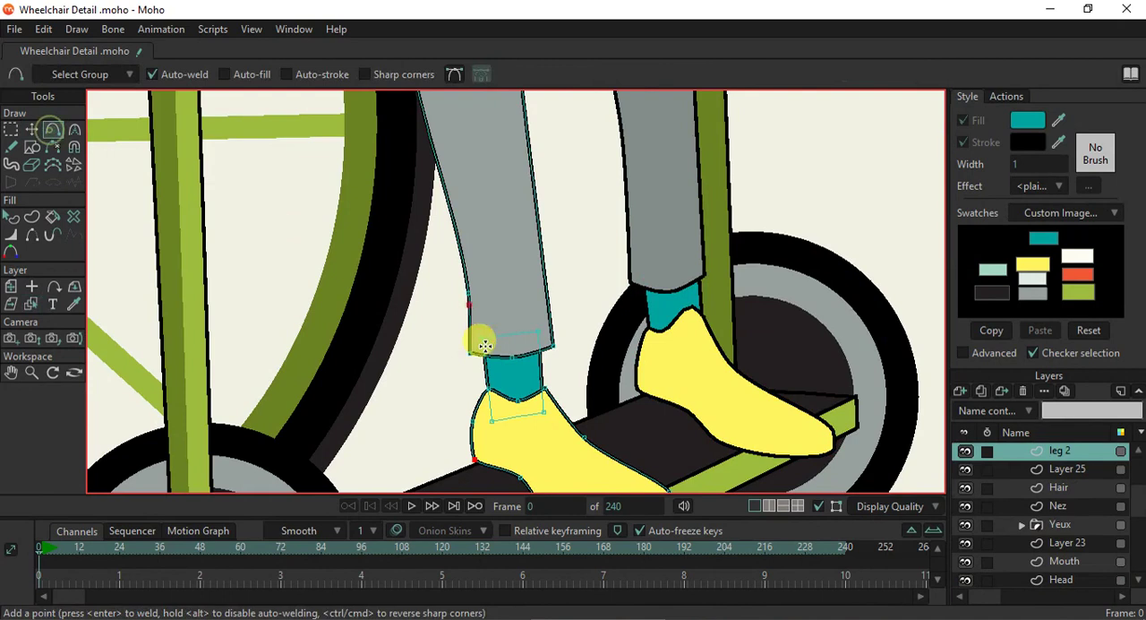
scroll(488, 369, up, 2)
click(32, 130)
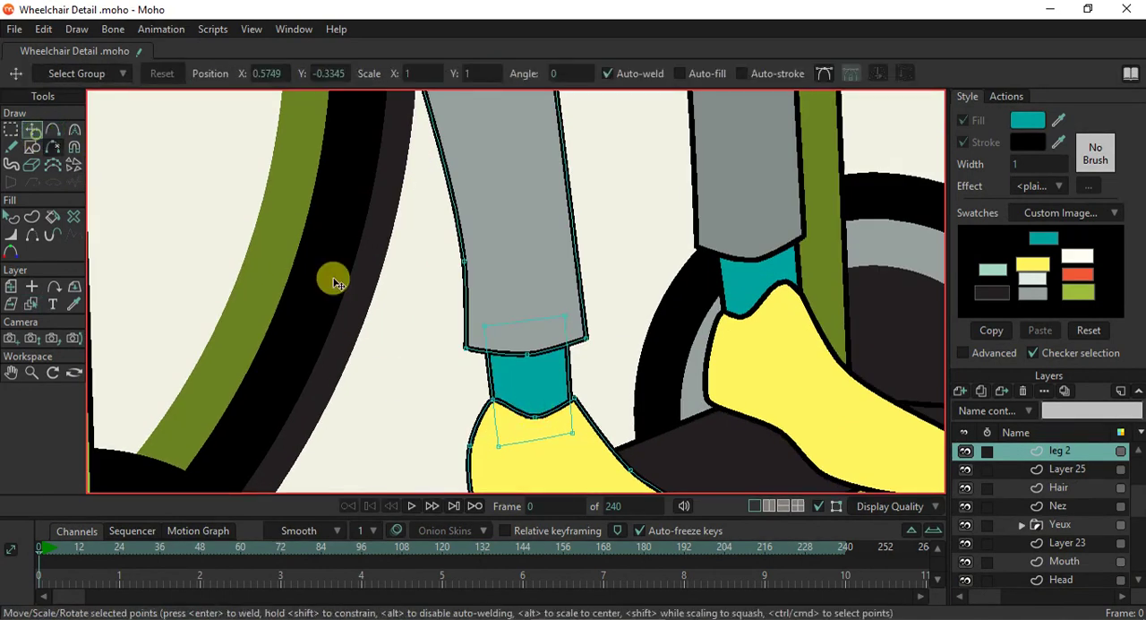
drag(541, 420, 556, 392)
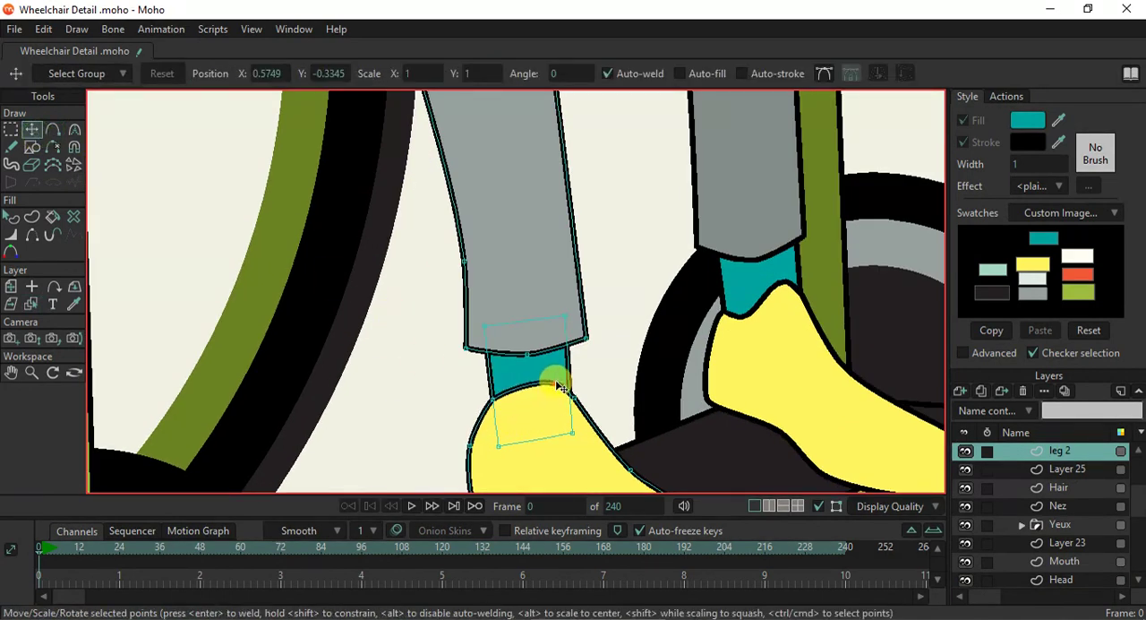
click(53, 130)
drag(522, 391, 510, 408)
scroll(611, 423, down, 3)
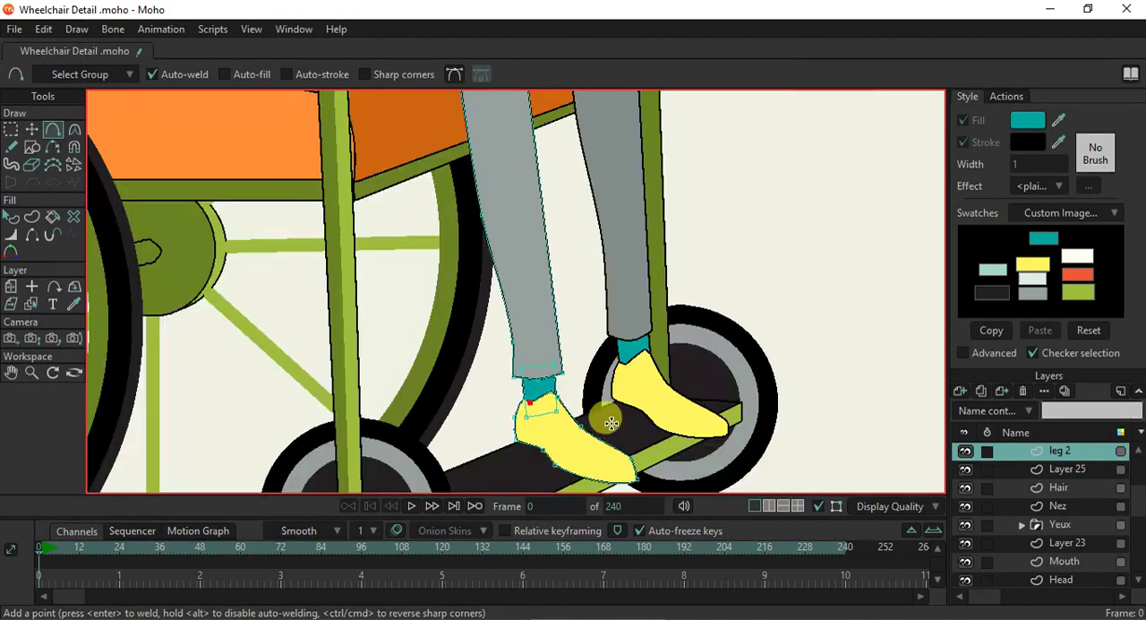
- Nudge the near shoe's front opening corner slightly upward against the ankle's front edge
scroll(599, 439, up, 5)
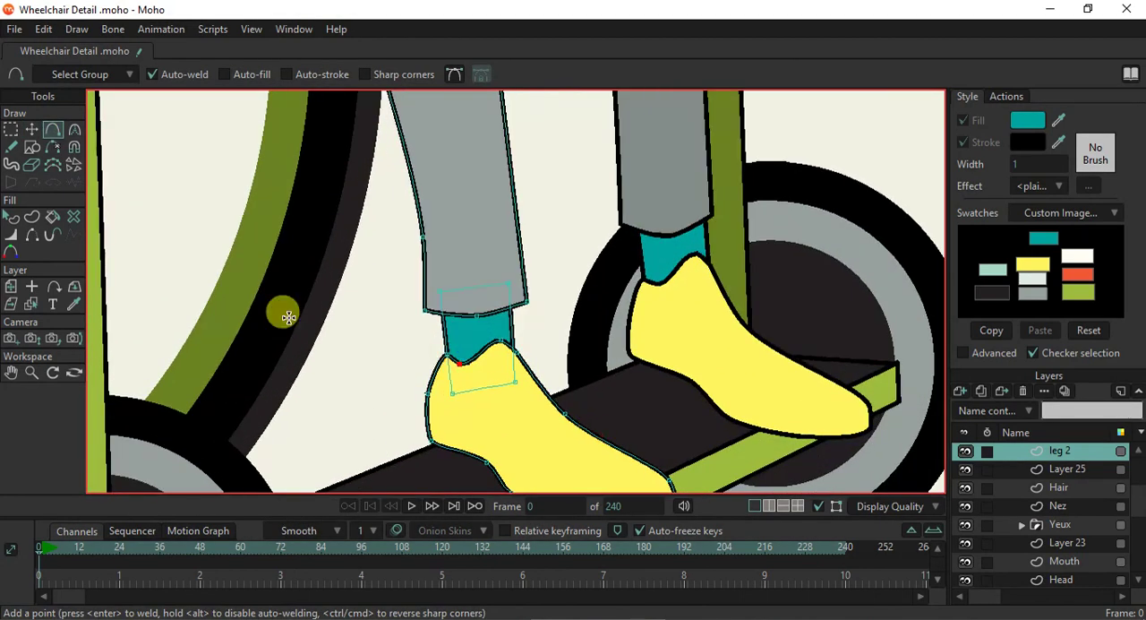
click(31, 130)
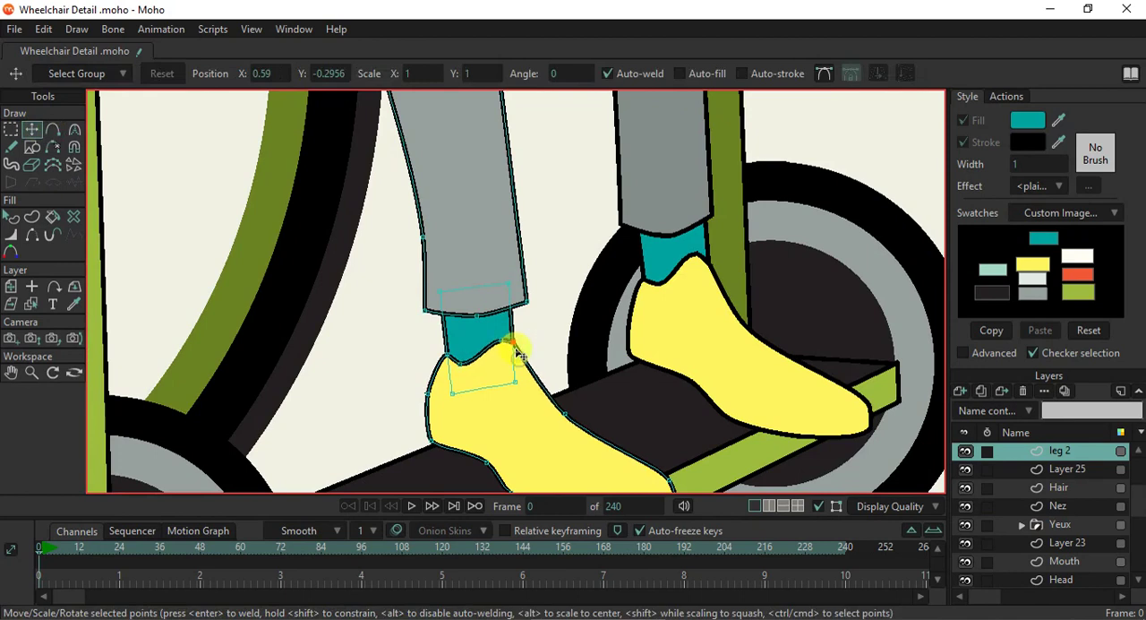
drag(520, 352, 523, 349)
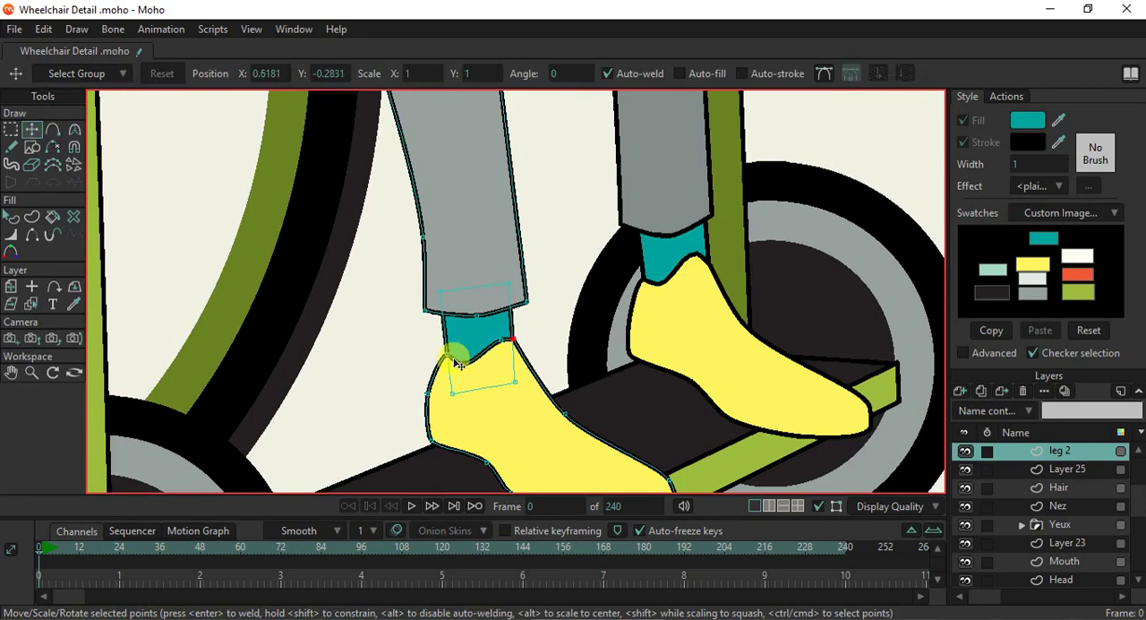
- Examine the reshaped shoes together with the legs, arms and torso of the seated figure
scroll(568, 377, down, 3)
scroll(568, 377, down, 3)
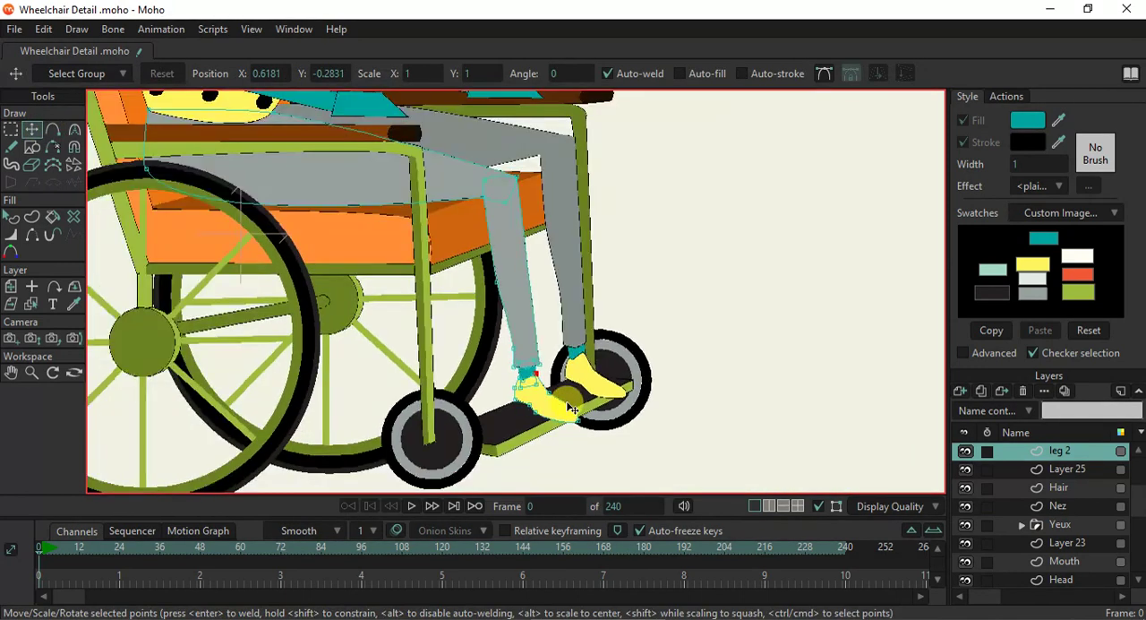
scroll(553, 382, up, 3)
scroll(554, 382, up, 2)
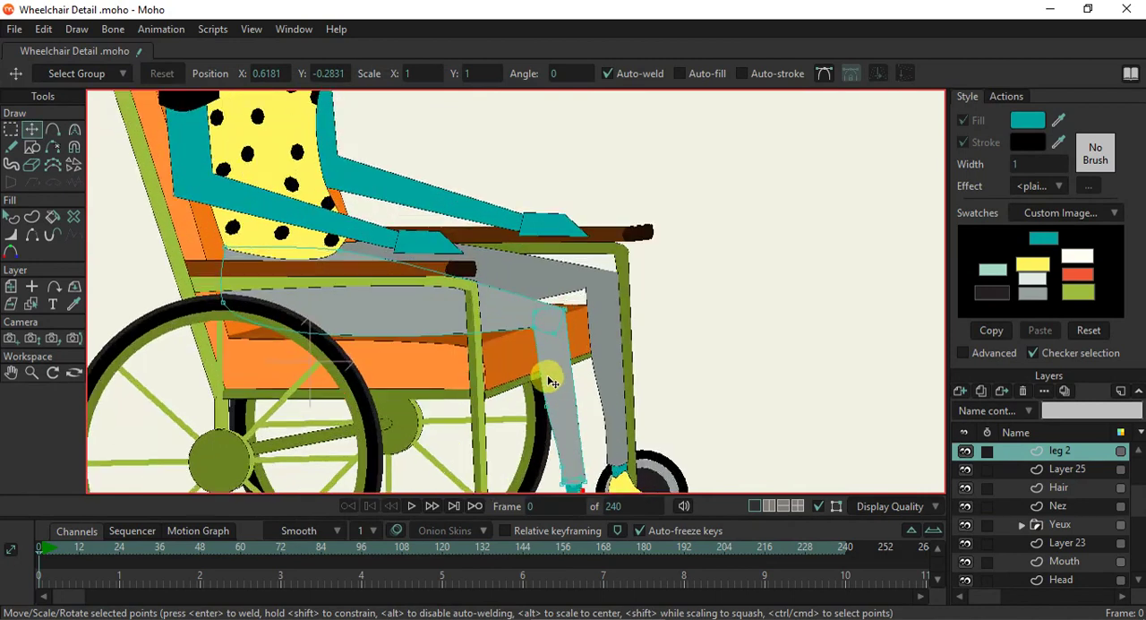
scroll(519, 374, up, 2)
scroll(520, 377, down, 5)
scroll(392, 306, down, 3)
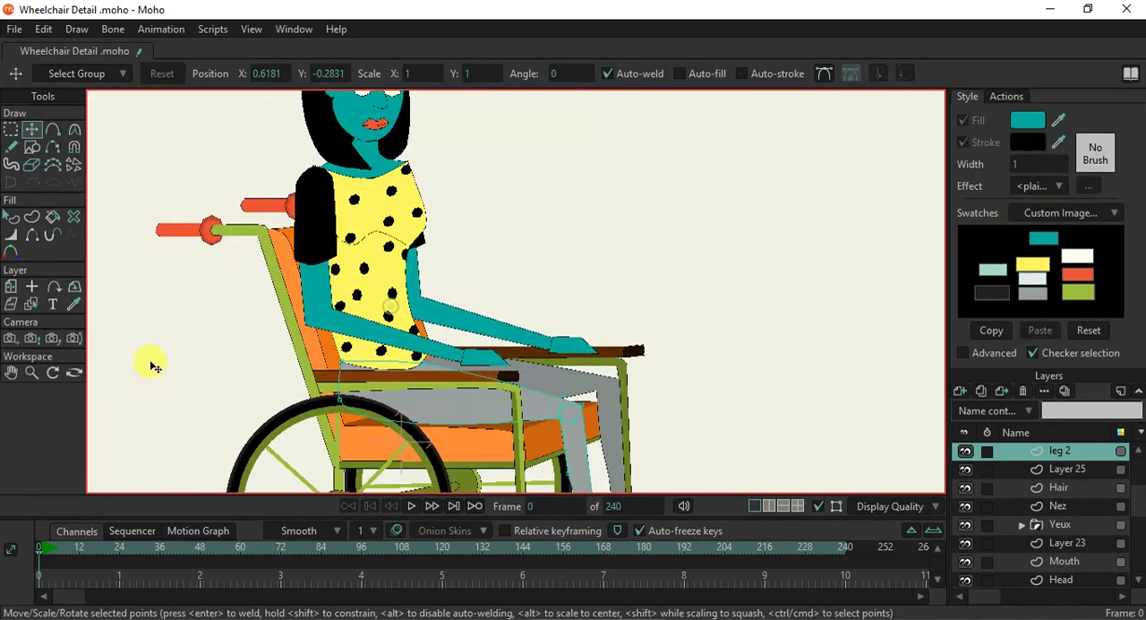
- Reshape the near hand by lowering its upper wrist corner, pulling the top front corner back and up, and moving the fingertip inward
click(32, 304)
scroll(471, 354, up, 5)
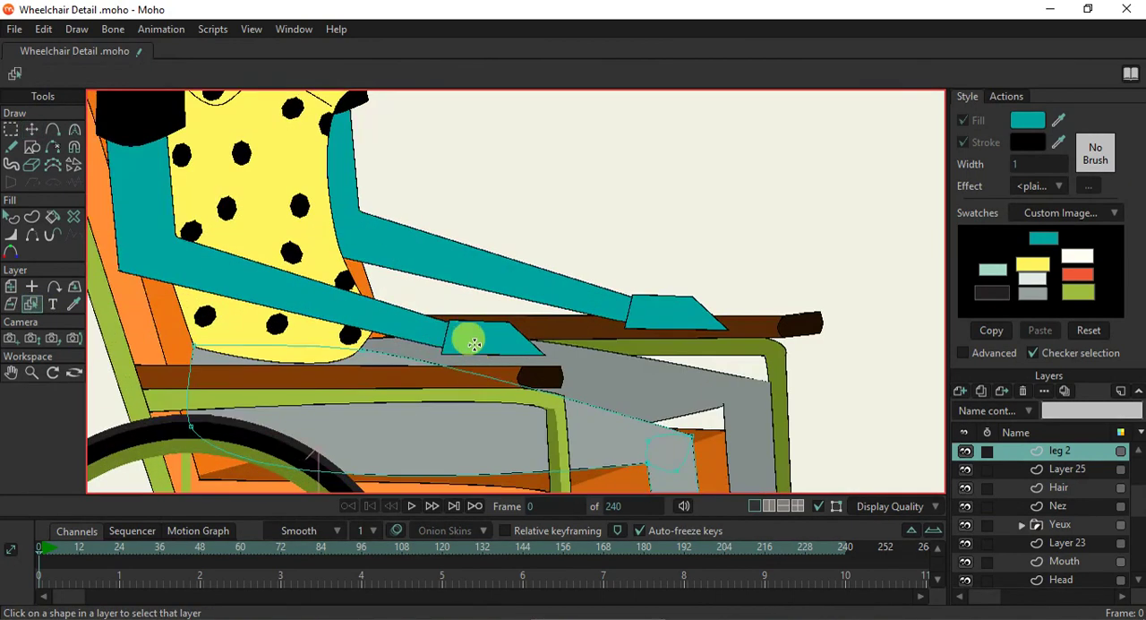
click(474, 344)
scroll(483, 341, up, 2)
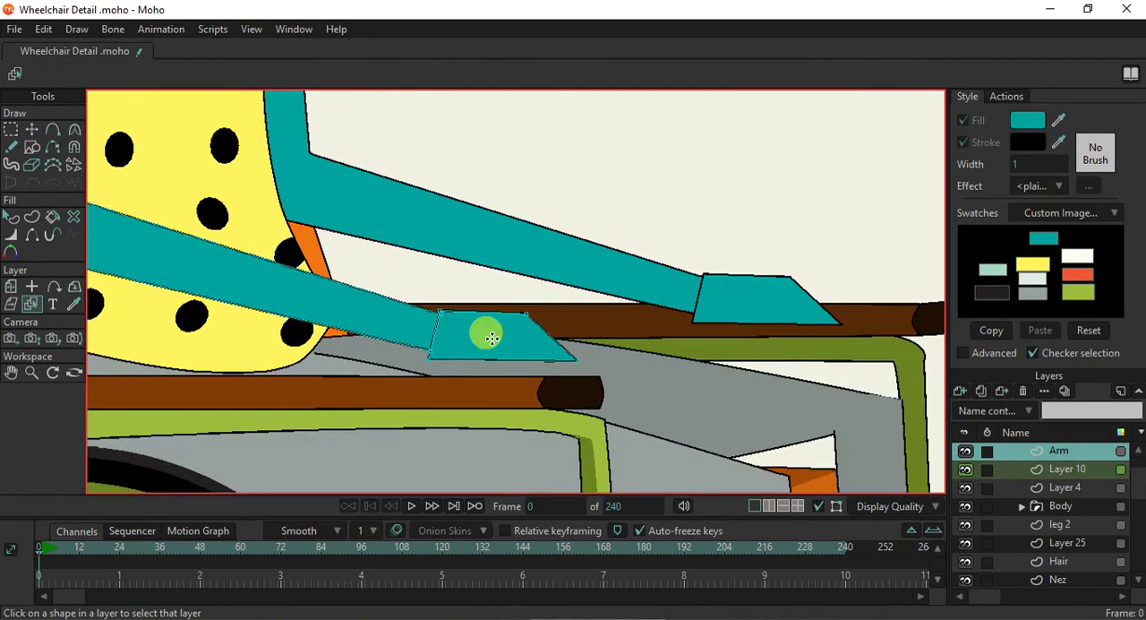
click(33, 129)
scroll(400, 343, down, 2)
scroll(400, 343, up, 3)
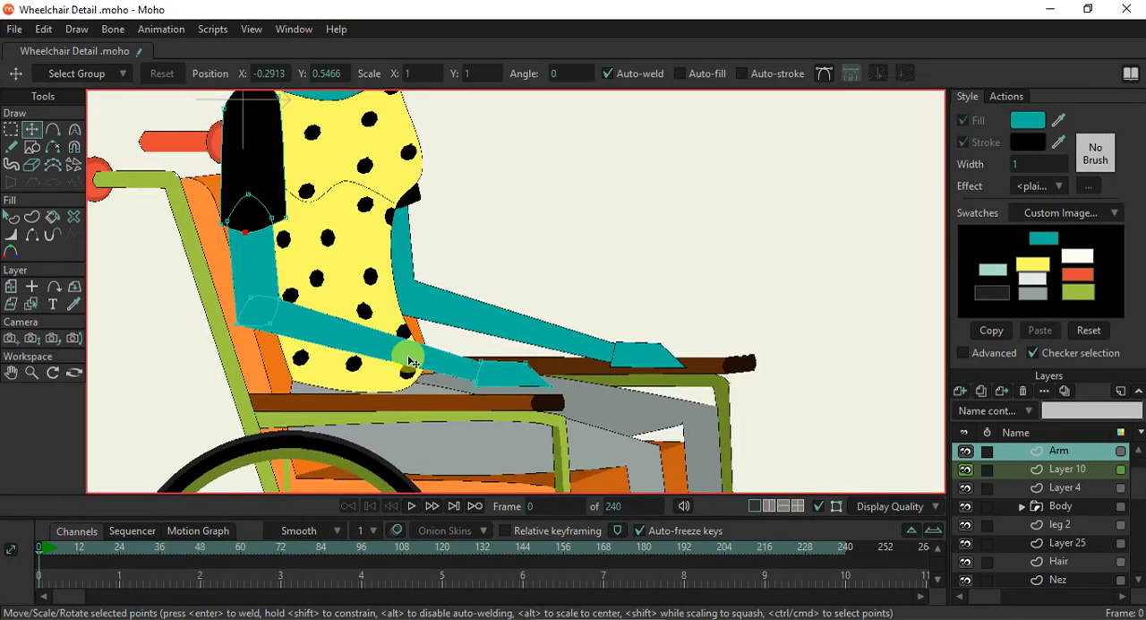
scroll(583, 397, up, 2)
scroll(466, 392, down, 2)
scroll(447, 397, up, 2)
scroll(447, 397, up, 2)
scroll(537, 374, up, 1)
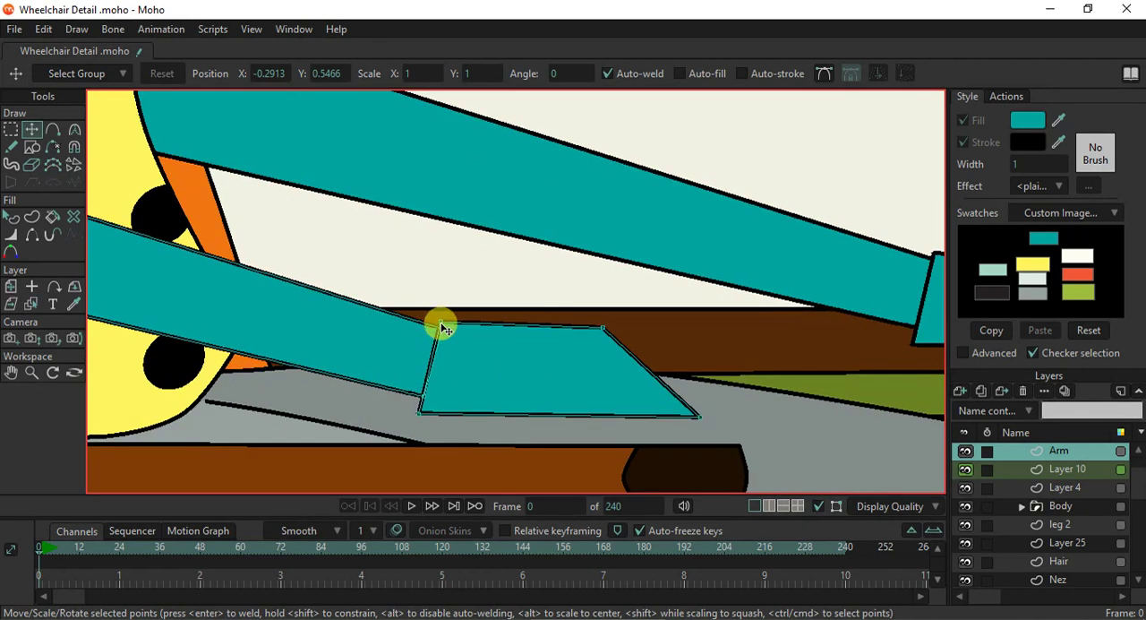
drag(443, 326, 450, 329)
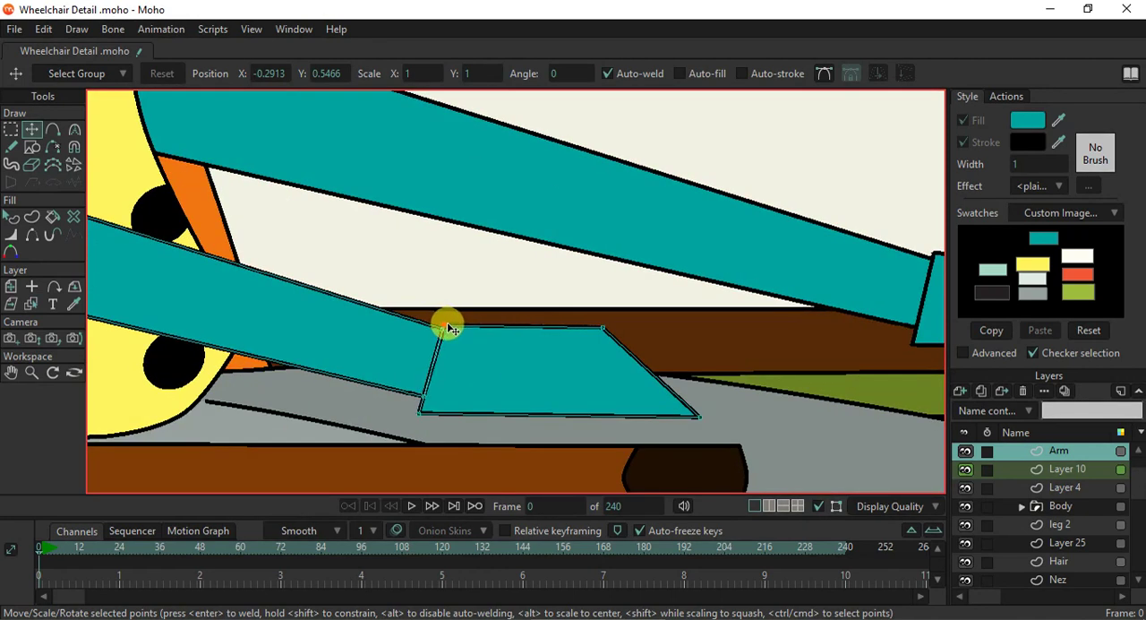
drag(600, 329, 501, 307)
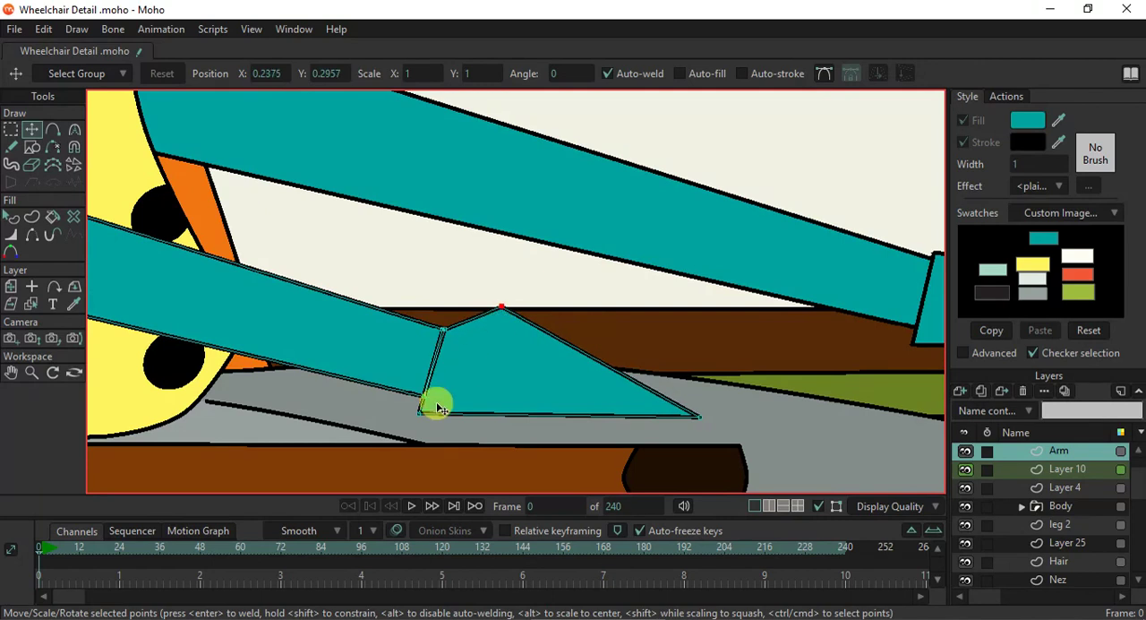
drag(700, 417, 646, 430)
- Add sharp-cornered points to the near hand's front edge, forming a pointed upper finger and a notch beneath it
click(54, 131)
click(367, 75)
scroll(625, 364, up, 2)
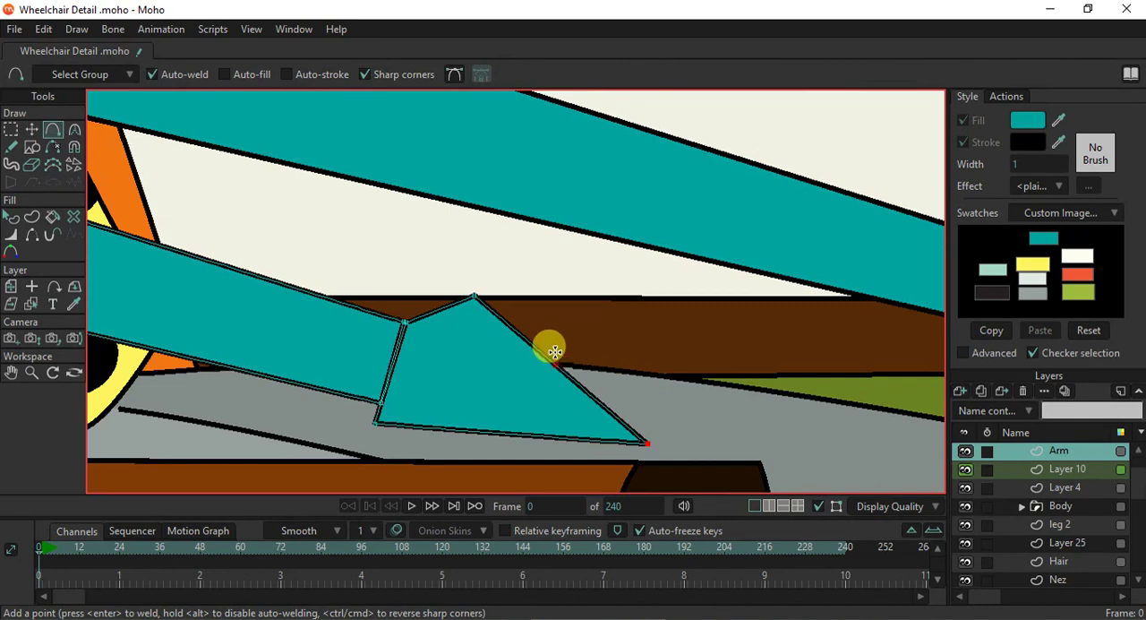
mouse_move(530, 339)
mouse_down()
mouse_move(587, 335)
mouse_move(517, 369)
mouse_move(507, 342)
mouse_move(519, 347)
mouse_up()
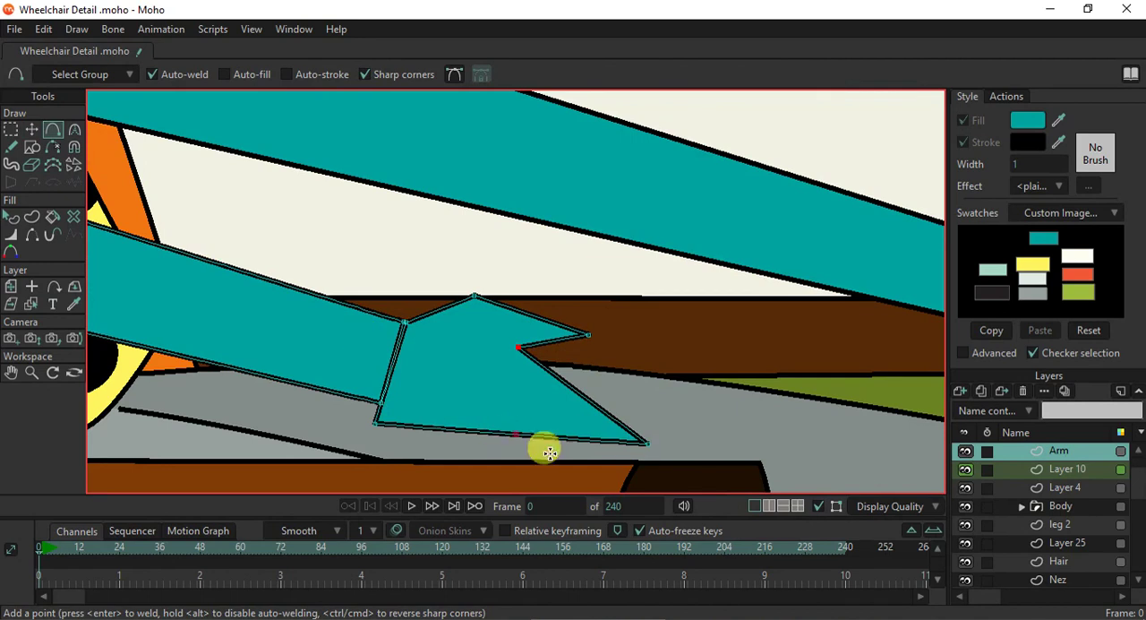
- Add points along the near hand's lower edge to form a bulging palm and a pointed lower finger
drag(550, 436, 544, 410)
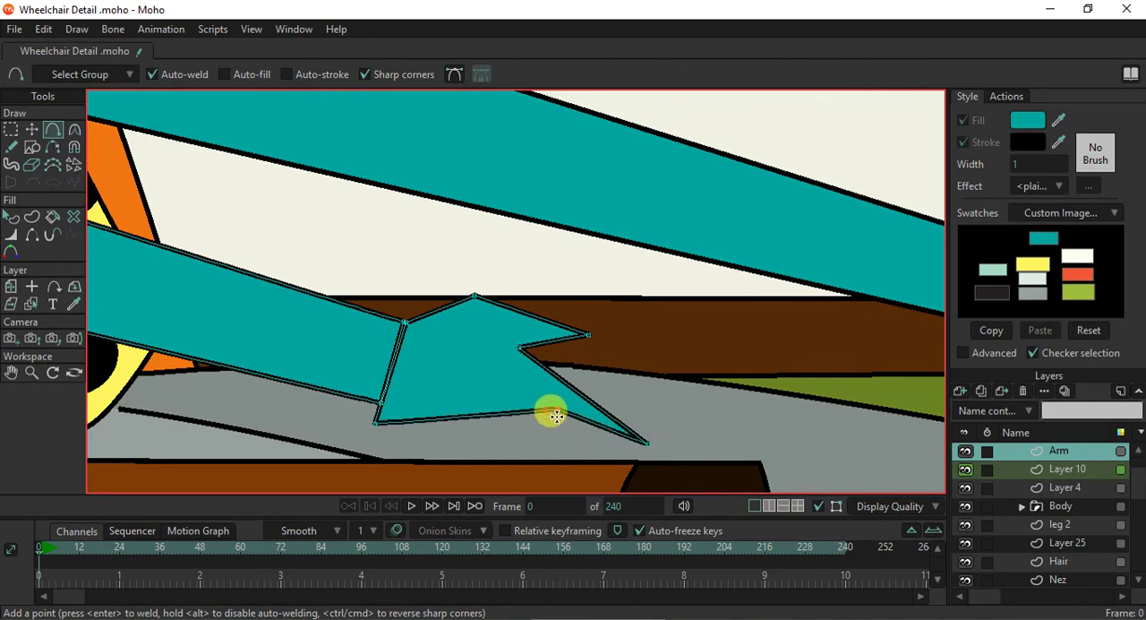
key(ctrl+z)
drag(586, 438, 452, 473)
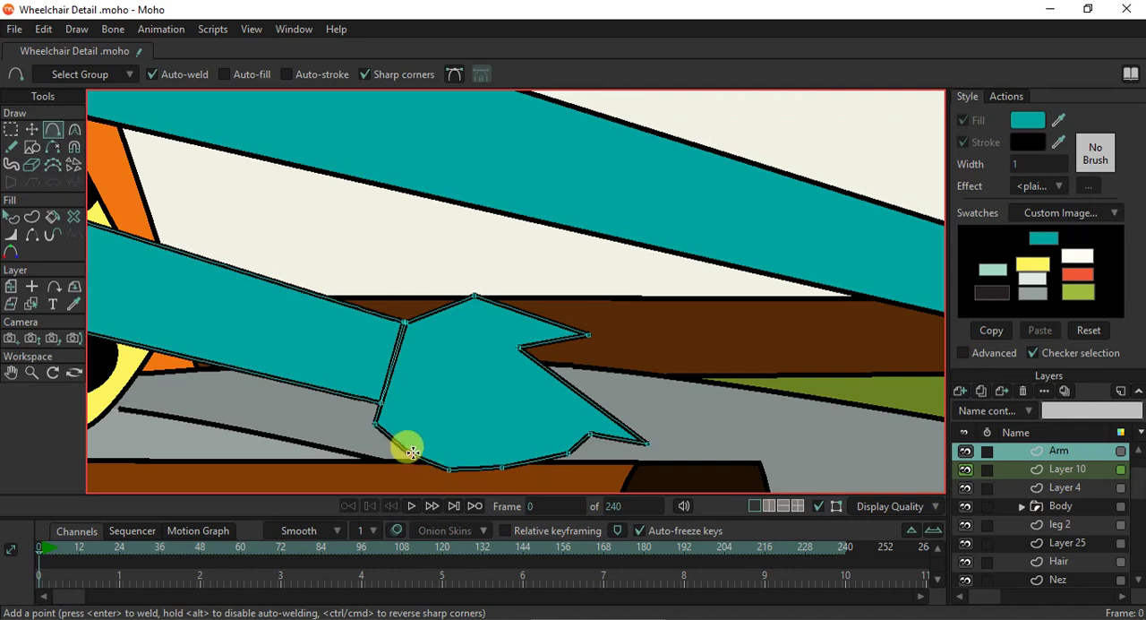
scroll(500, 441, down, 5)
drag(504, 443, 488, 400)
- Lengthen the near hand's upper finger by adding a point and pulling it forward to form the tip
scroll(504, 364, up, 4)
drag(508, 334, 587, 311)
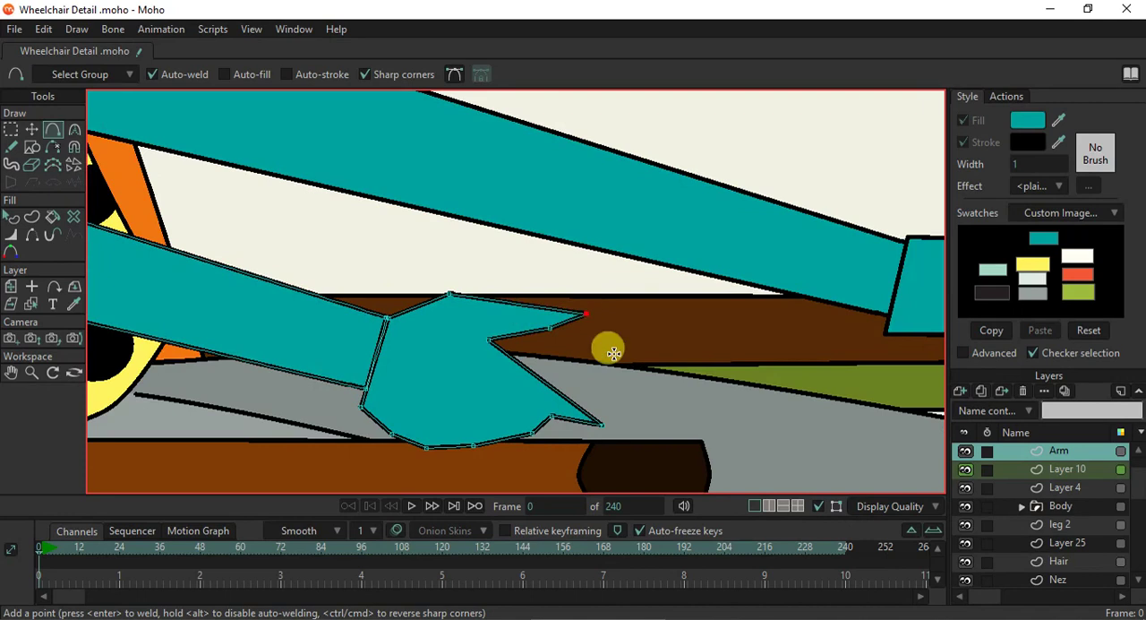
scroll(601, 429, down, 4)
scroll(538, 418, up, 5)
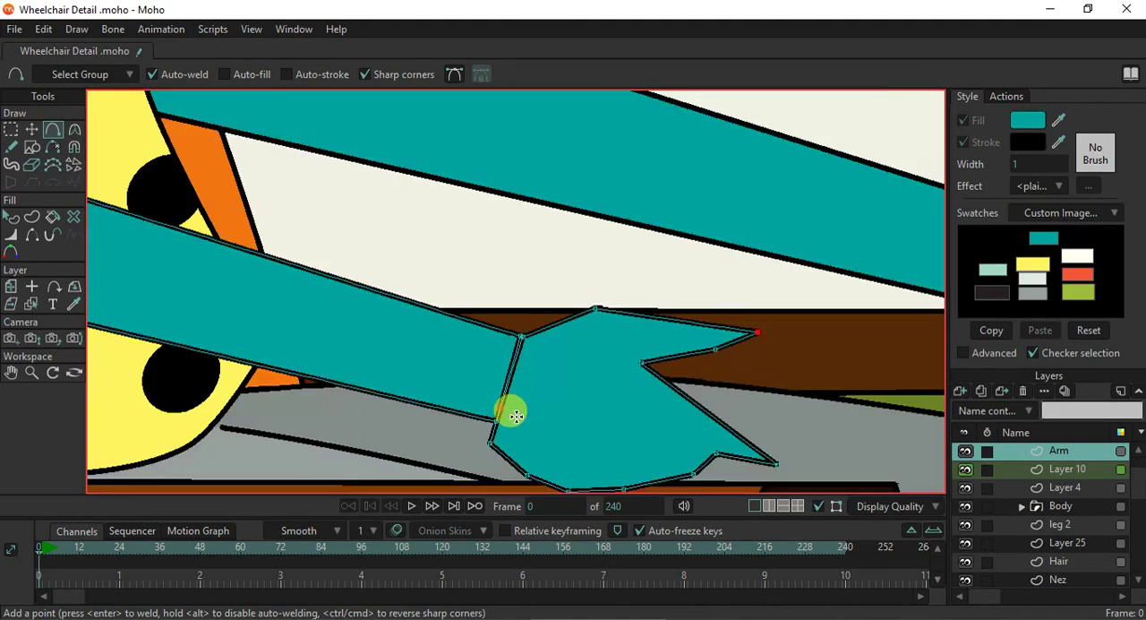
- Add a point on the near hand's wrist edge, pull it back into the forearm, and align both wrist corners with the arm's outline
scroll(516, 414, up, 2)
drag(511, 356, 442, 334)
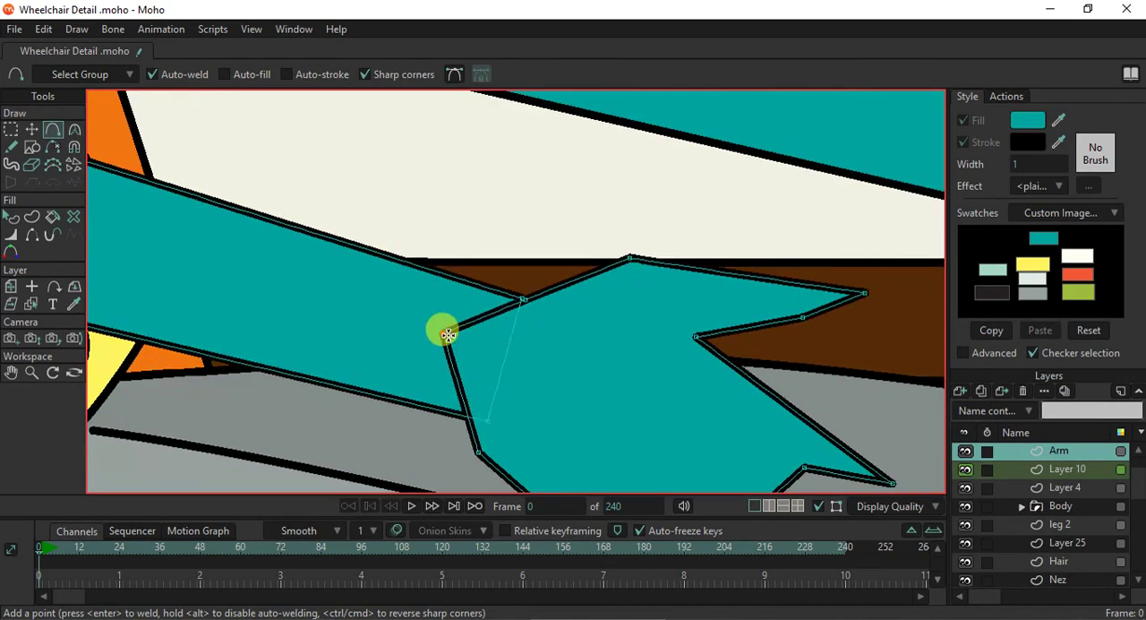
click(34, 133)
drag(486, 455, 490, 413)
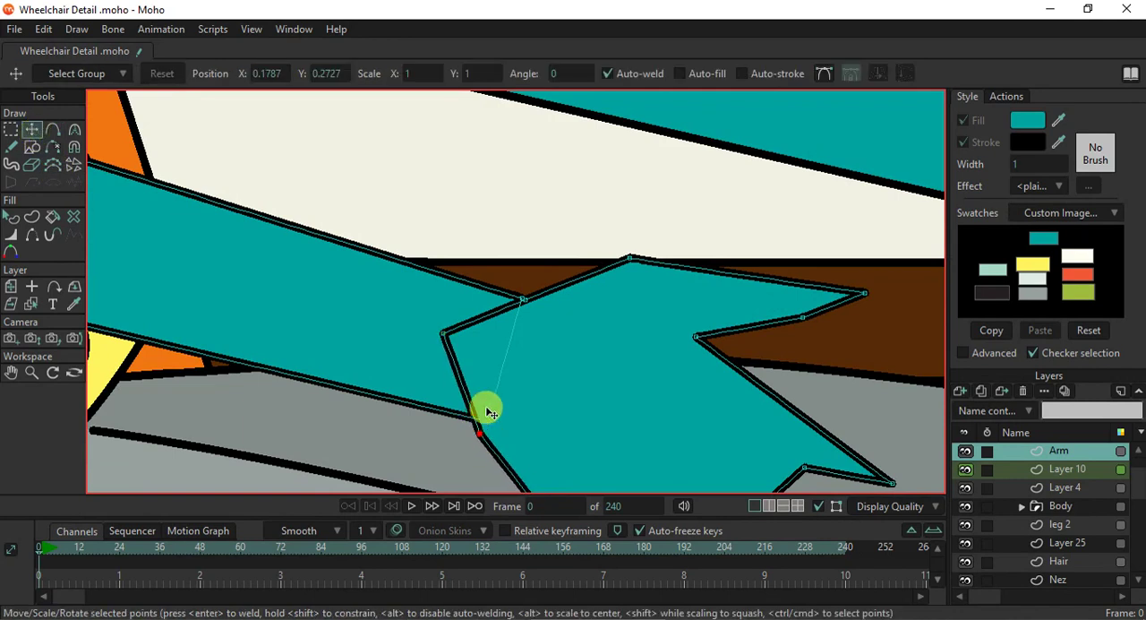
drag(536, 297, 532, 289)
- Hide the two wrist edges overlapping the forearm and fit the wrist corner points to the arm so the outlines join
click(35, 237)
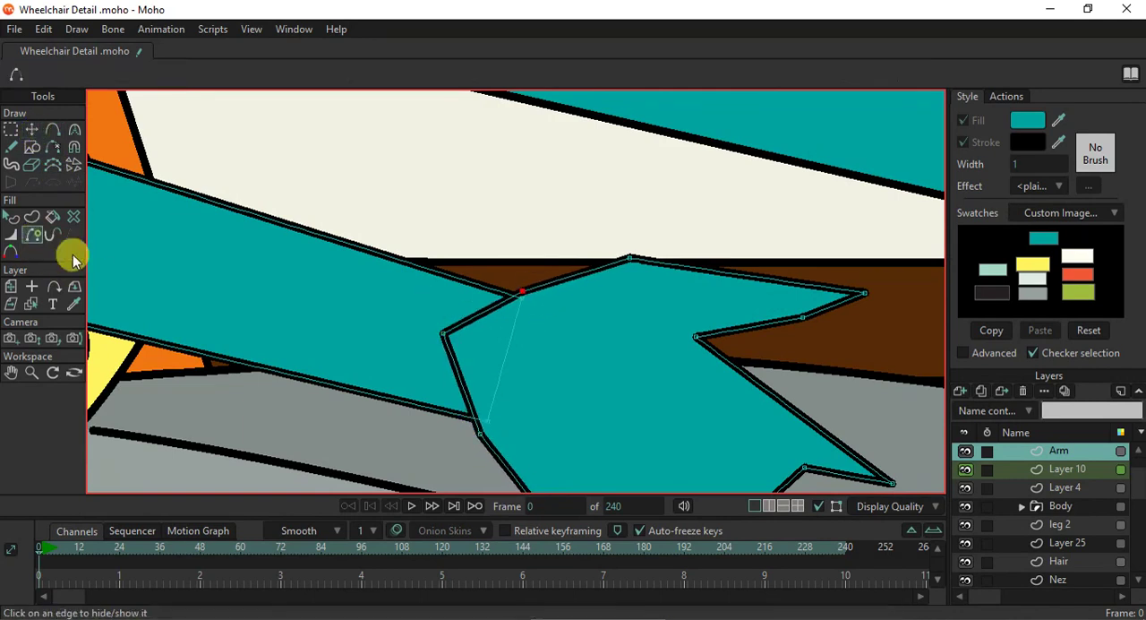
click(456, 327)
click(456, 369)
click(29, 131)
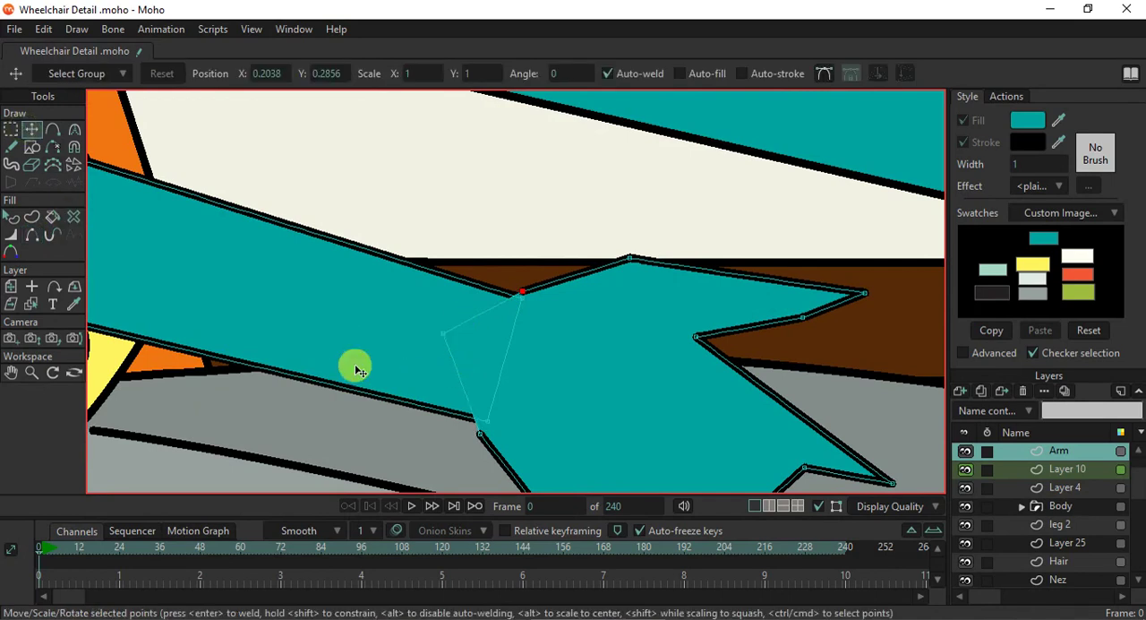
drag(484, 436, 519, 289)
scroll(627, 289, down, 2)
scroll(695, 345, down, 3)
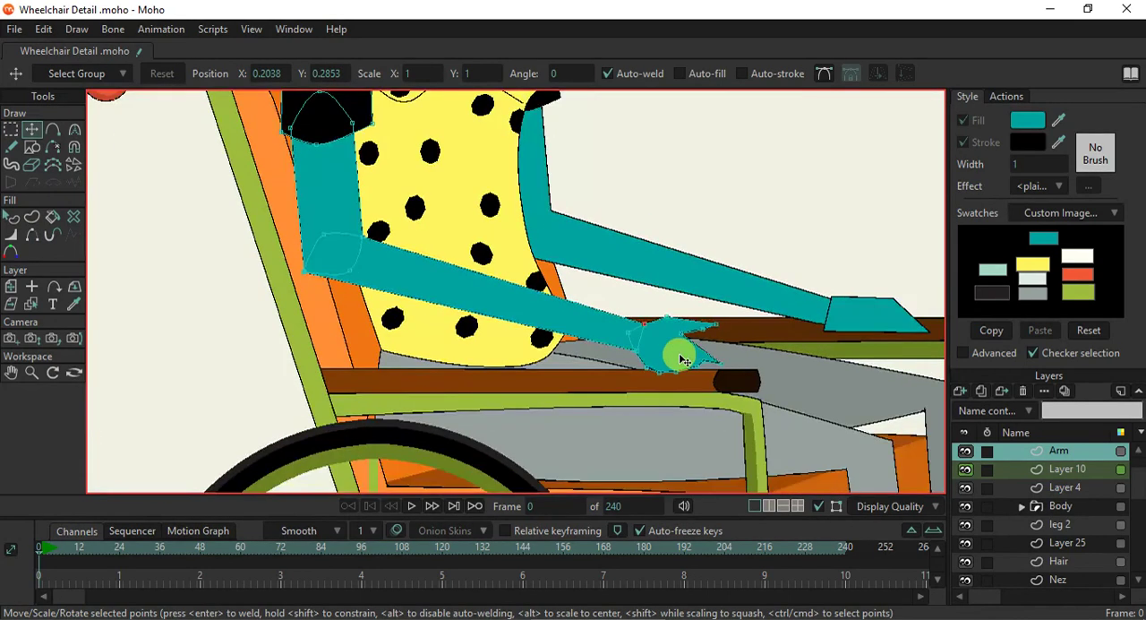
- Adjust the lower fingertip, then select the near forearm with its hand and lower it so the hand overlaps the armrest
scroll(678, 353, up, 2)
scroll(678, 363, up, 2)
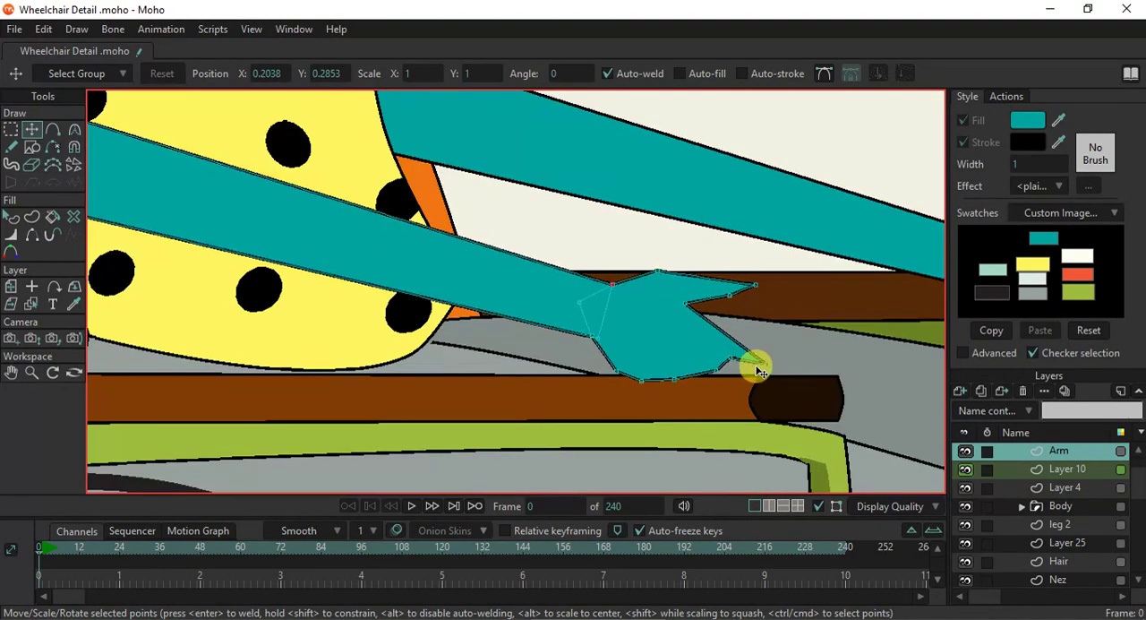
scroll(558, 319, down, 4)
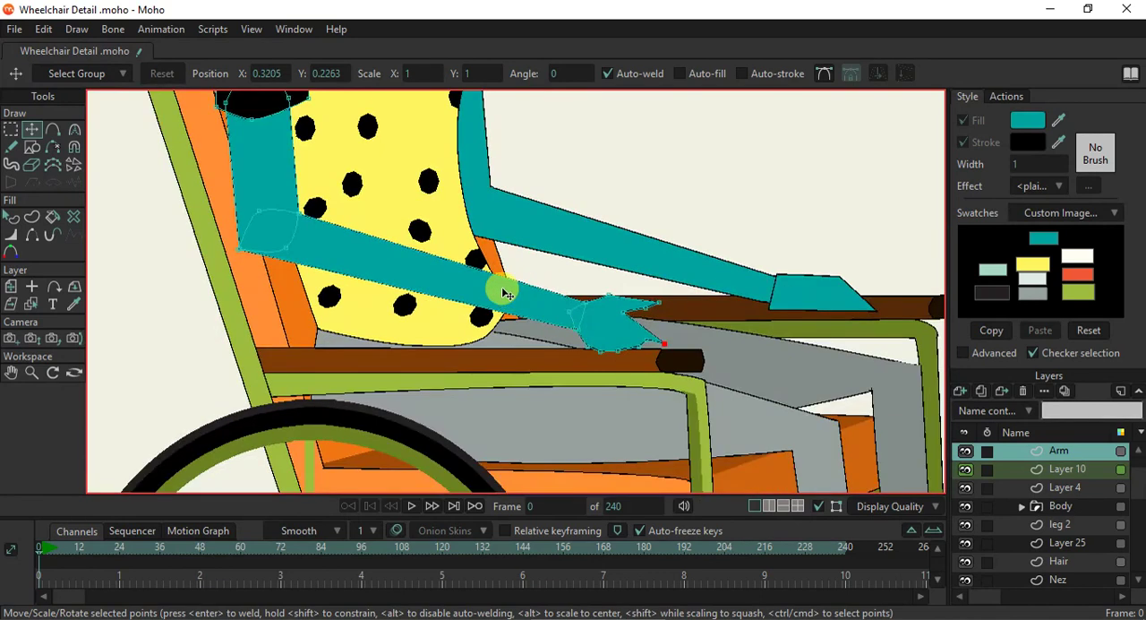
click(606, 322)
drag(665, 294, 651, 347)
drag(568, 358, 584, 361)
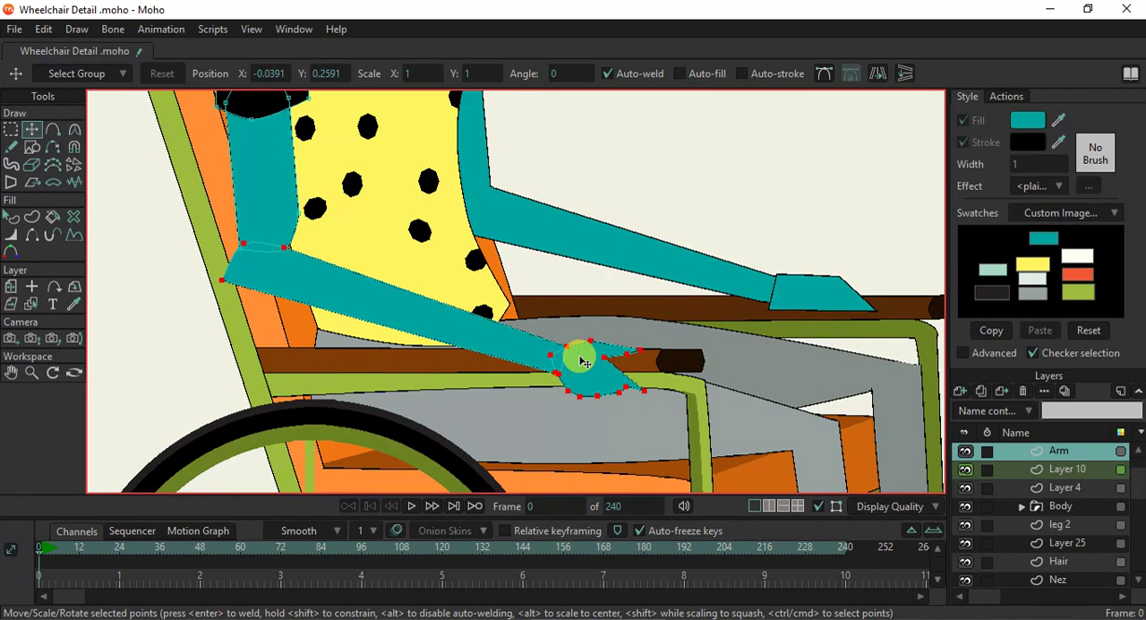
drag(584, 361, 591, 359)
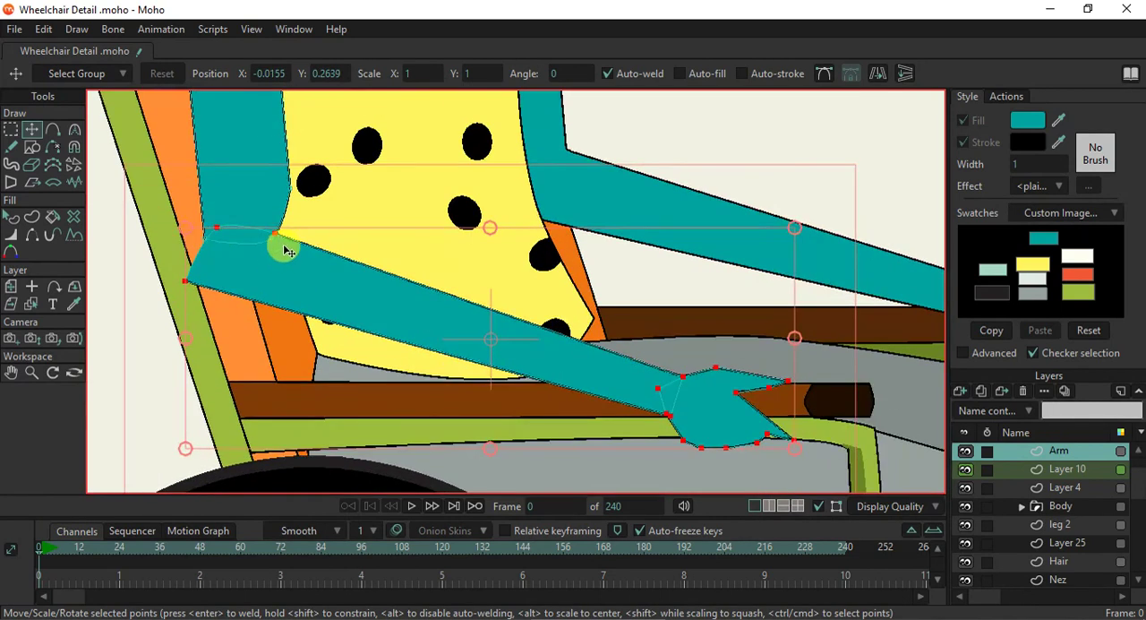
- Move the near arm's outer elbow point inward to line up with the back edge of the upper arm
scroll(266, 235, up, 3)
click(284, 238)
drag(291, 241, 158, 222)
scroll(269, 254, down, 2)
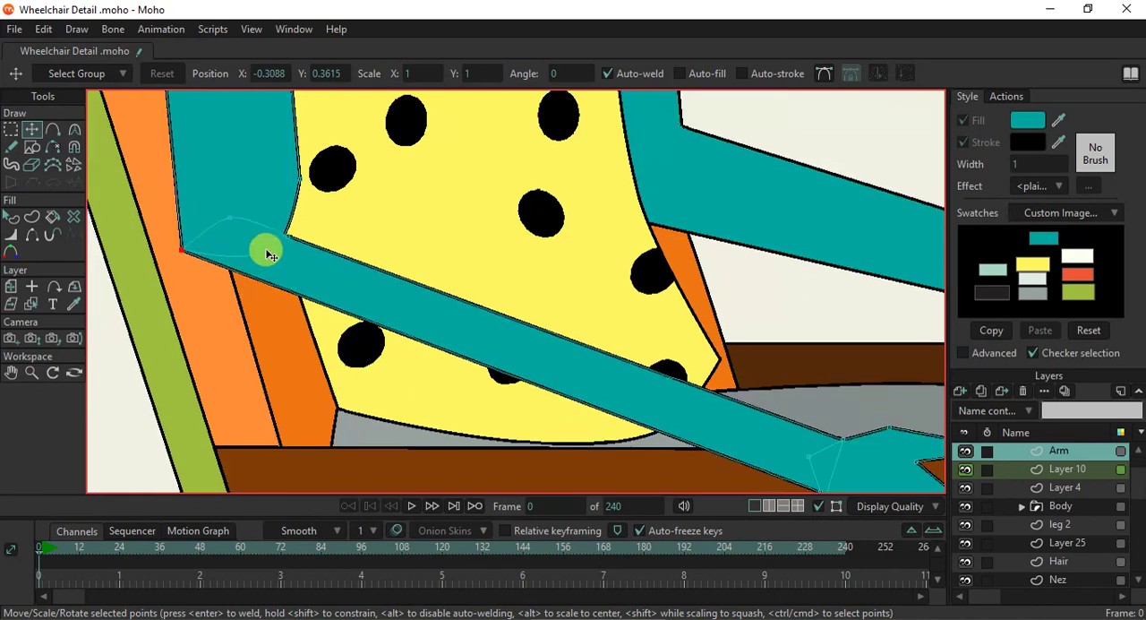
- Reposition the near arm's inner elbow points so the upper arm's front edge runs straight down to the bend
drag(286, 226, 319, 192)
scroll(281, 249, down, 3)
scroll(301, 266, up, 3)
scroll(320, 192, down, 2)
scroll(355, 269, up, 2)
drag(356, 255, 351, 269)
scroll(350, 268, up, 2)
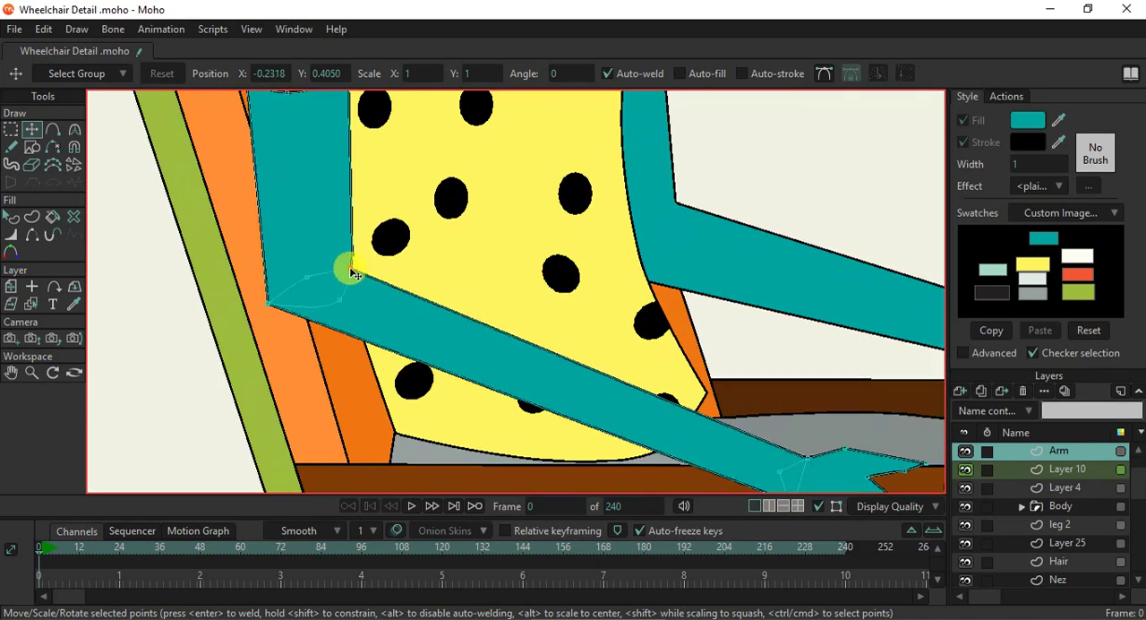
- Add a point on the near forearm's lower edge and adjust its curvature to give the underside a gentle curve
key(a)
drag(403, 357, 466, 368)
key(c)
scroll(471, 366, down, 4)
scroll(624, 447, up, 5)
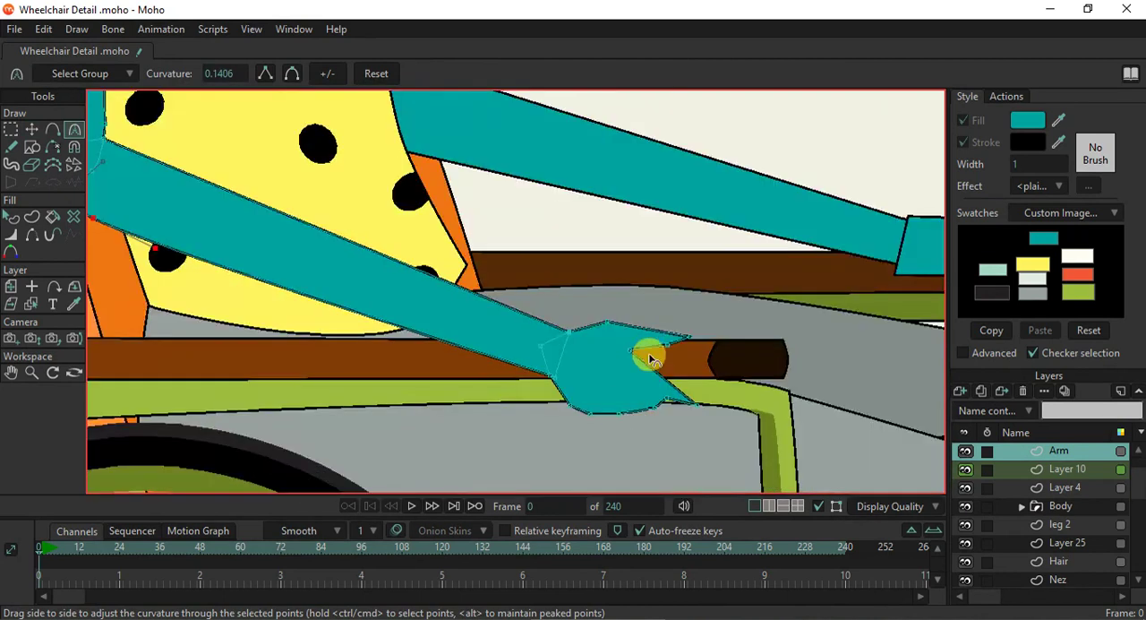
- Curve the near hand's top knuckle point to about 0.24 and its lower fingertip to about 0.13
scroll(658, 361, up, 2)
ctrl+click(608, 315)
scroll(703, 401, down, 2)
scroll(702, 411, up, 3)
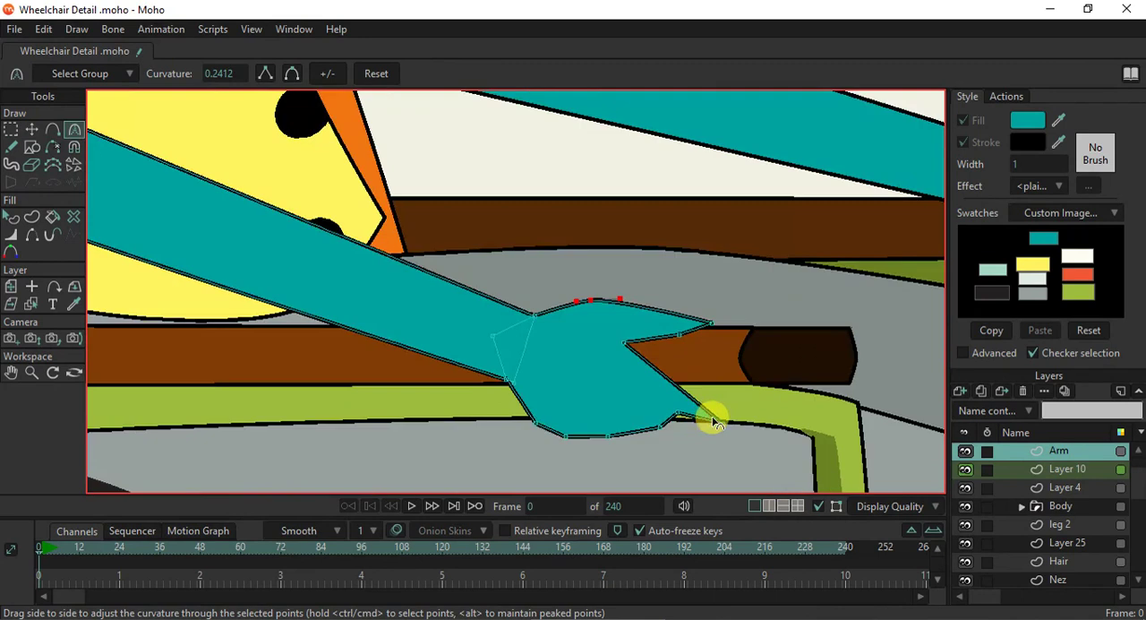
ctrl+click(725, 420)
drag(825, 424, 837, 424)
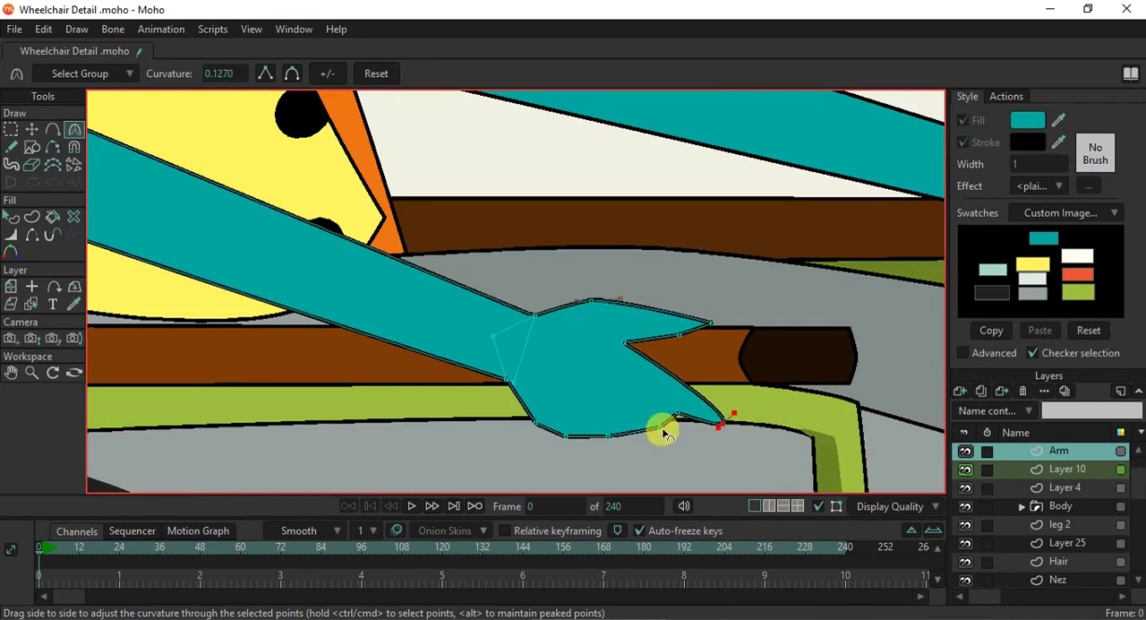
- Smooth the near hand's palm along its lower edge, curving the lower wrist point to about 0.15
drag(754, 431, 602, 435)
scroll(578, 423, down, 5)
drag(665, 402, 535, 323)
- Examine the reshaped near hand and forearm against the armrest and the whole seated figure
scroll(522, 376, down, 3)
scroll(523, 403, up, 2)
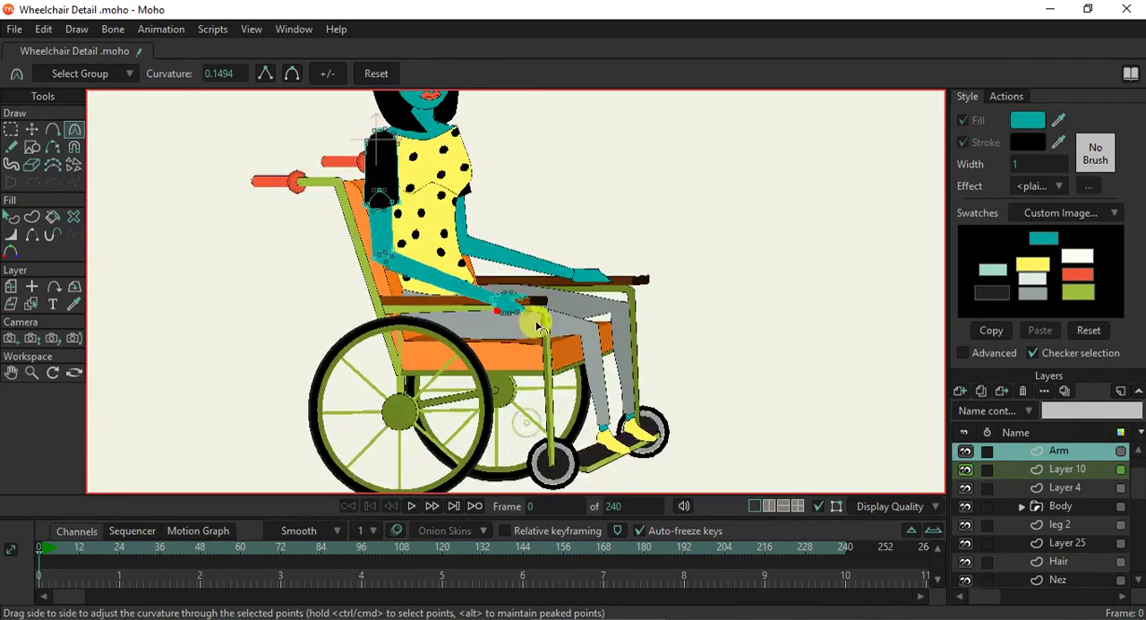
scroll(539, 333, down, 2)
scroll(556, 380, up, 3)
scroll(555, 380, down, 3)
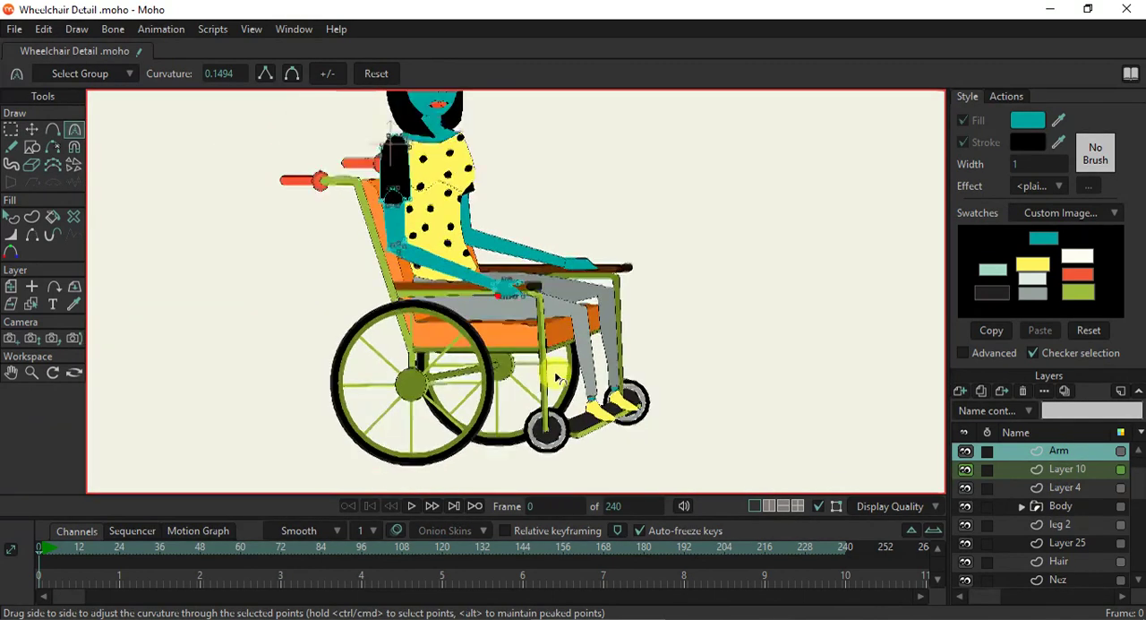
scroll(573, 376, up, 4)
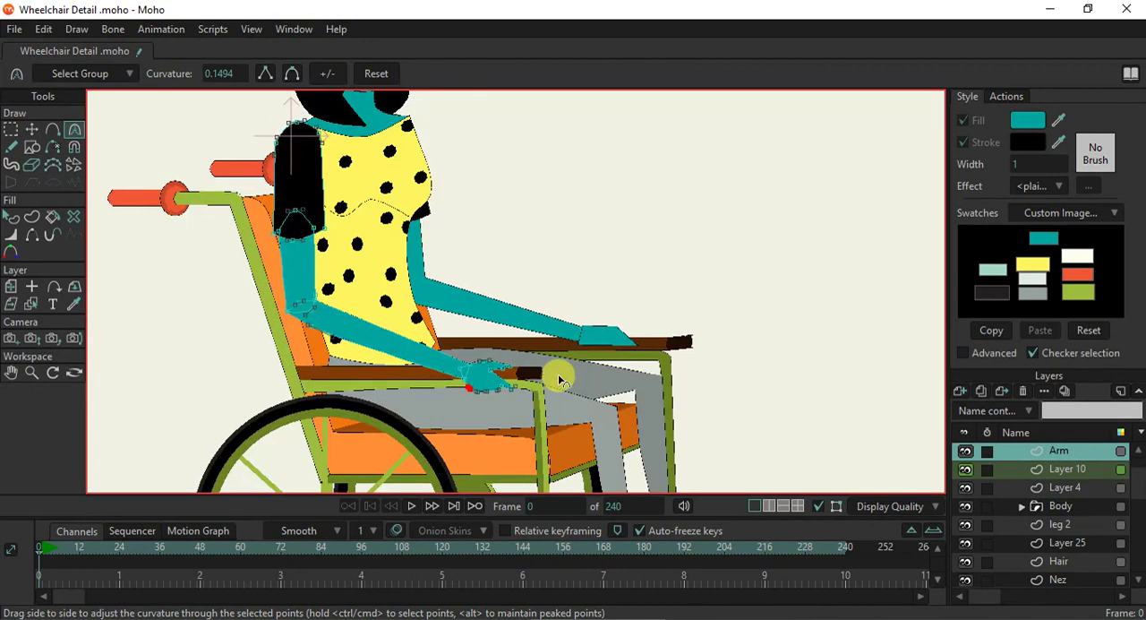
scroll(553, 371, down, 3)
scroll(588, 328, up, 3)
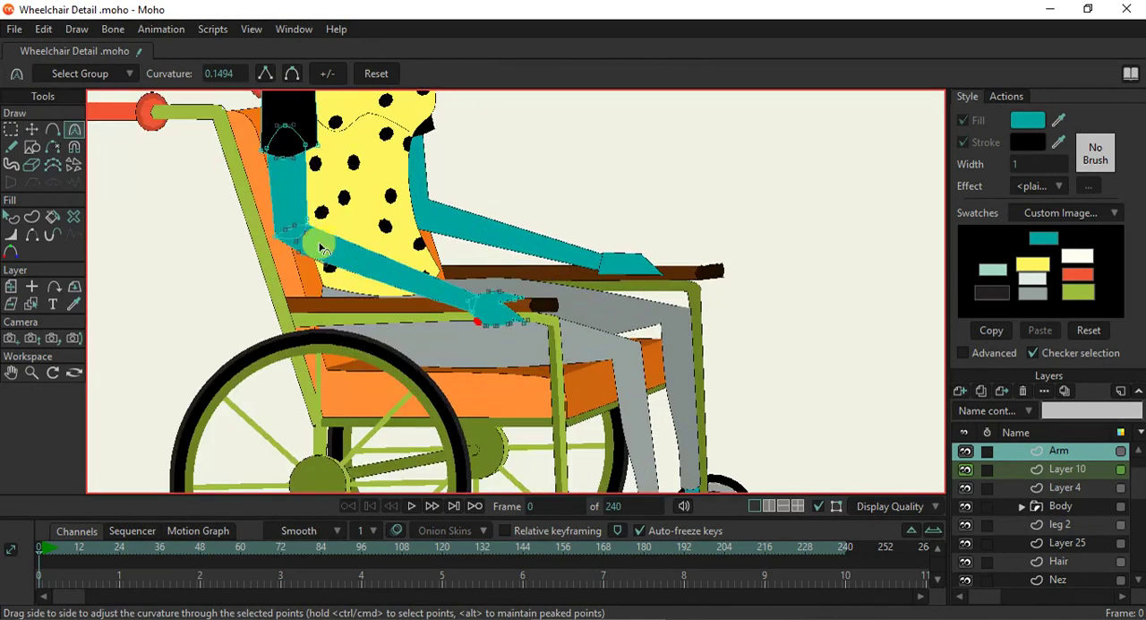
- Add points along the lower edge of the far hand on the Arm 2 layer, drawing out a thumb and a finger over the armrest
click(31, 303)
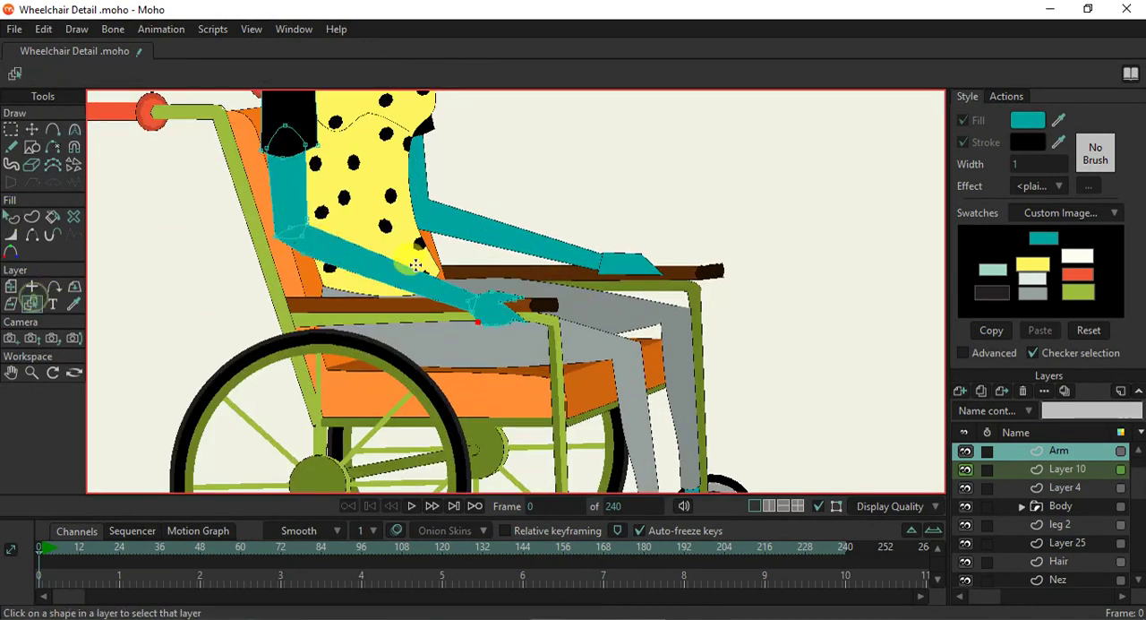
scroll(509, 260, up, 2)
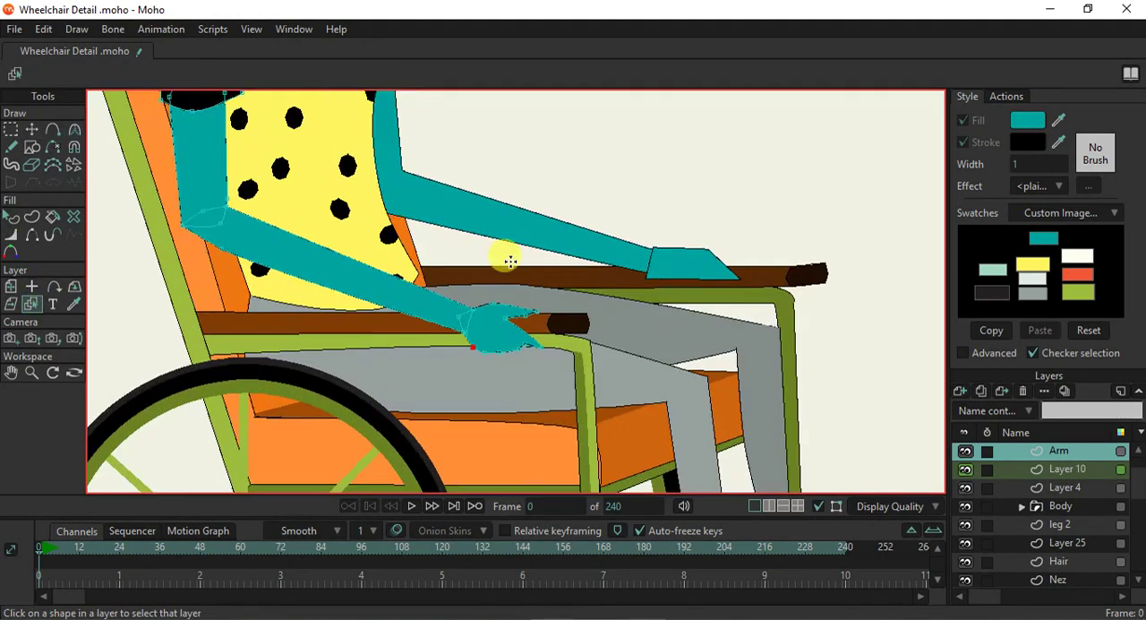
click(686, 268)
click(31, 129)
scroll(699, 290, up, 3)
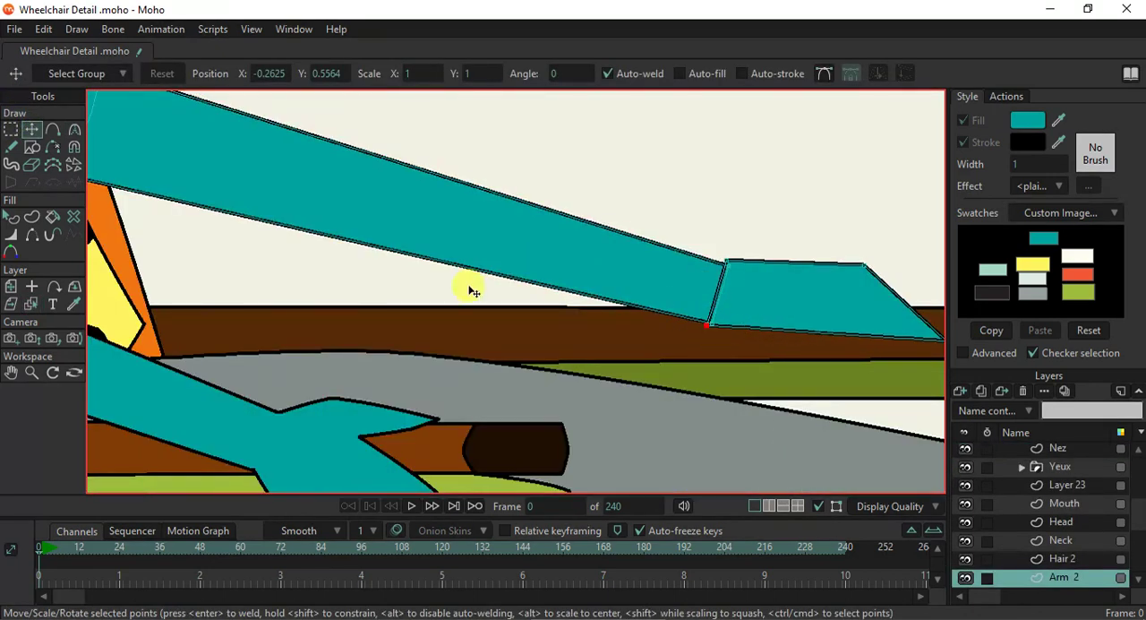
click(51, 129)
drag(752, 302, 616, 289)
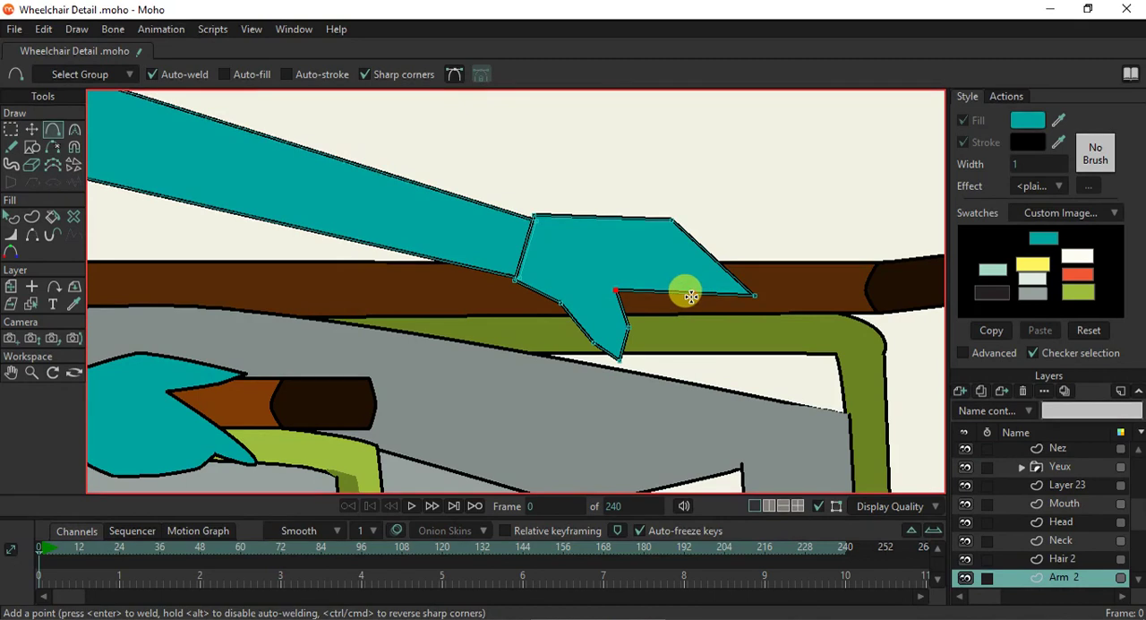
drag(661, 293, 705, 353)
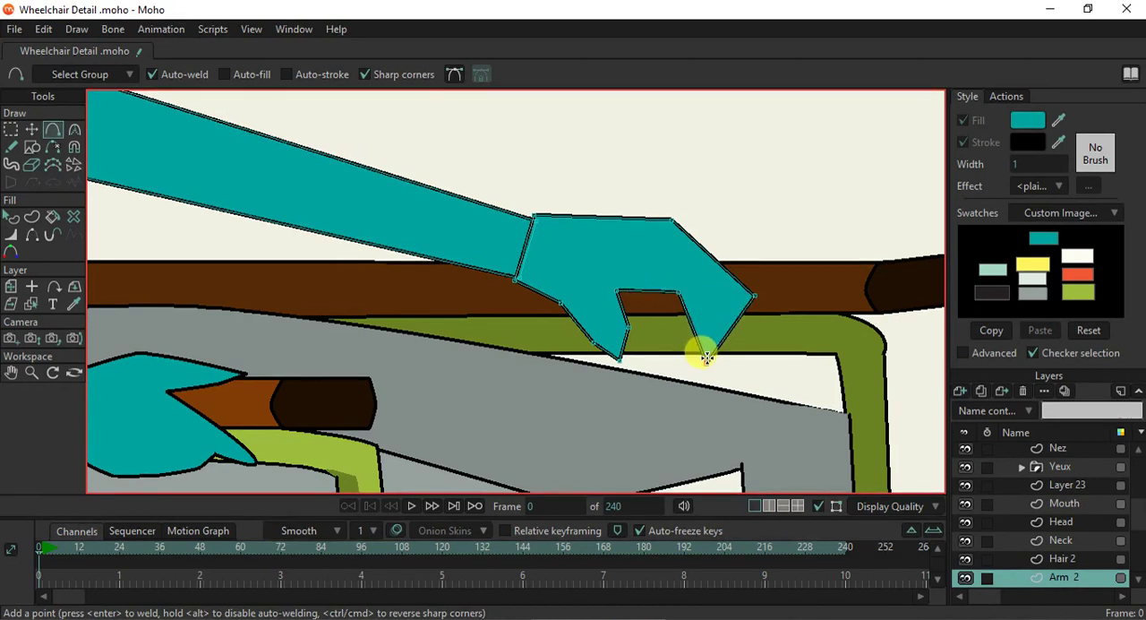
- Narrow the far hand's outer finger by moving its outer edge inward, adding a knuckle point, and lowering the top knuckle corner
click(32, 130)
drag(753, 294, 728, 328)
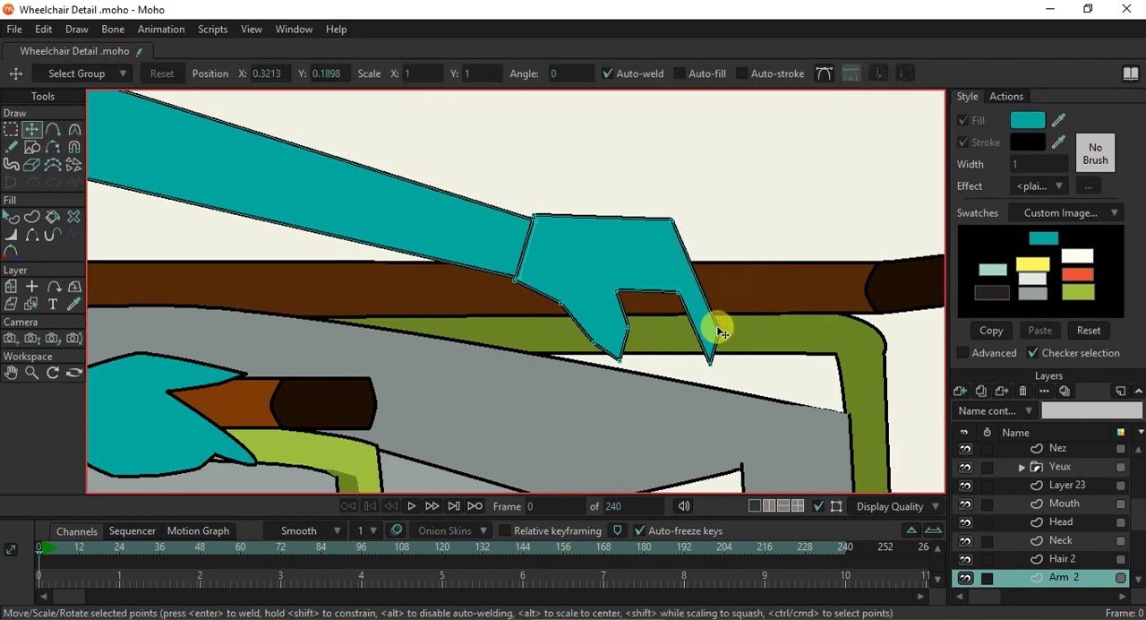
click(52, 130)
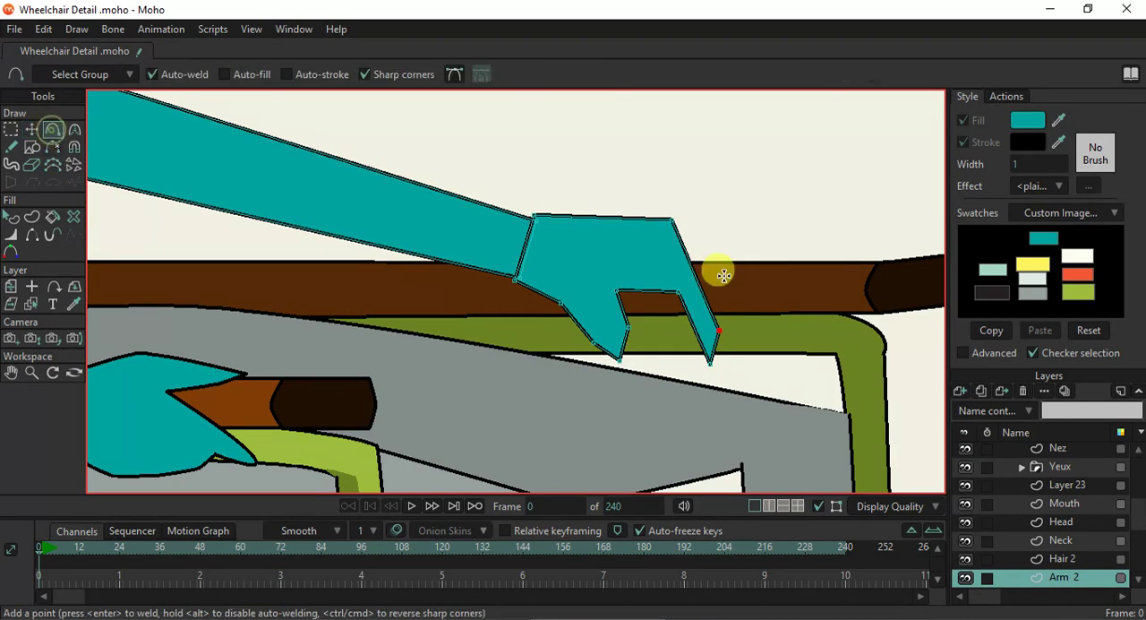
drag(700, 288, 712, 289)
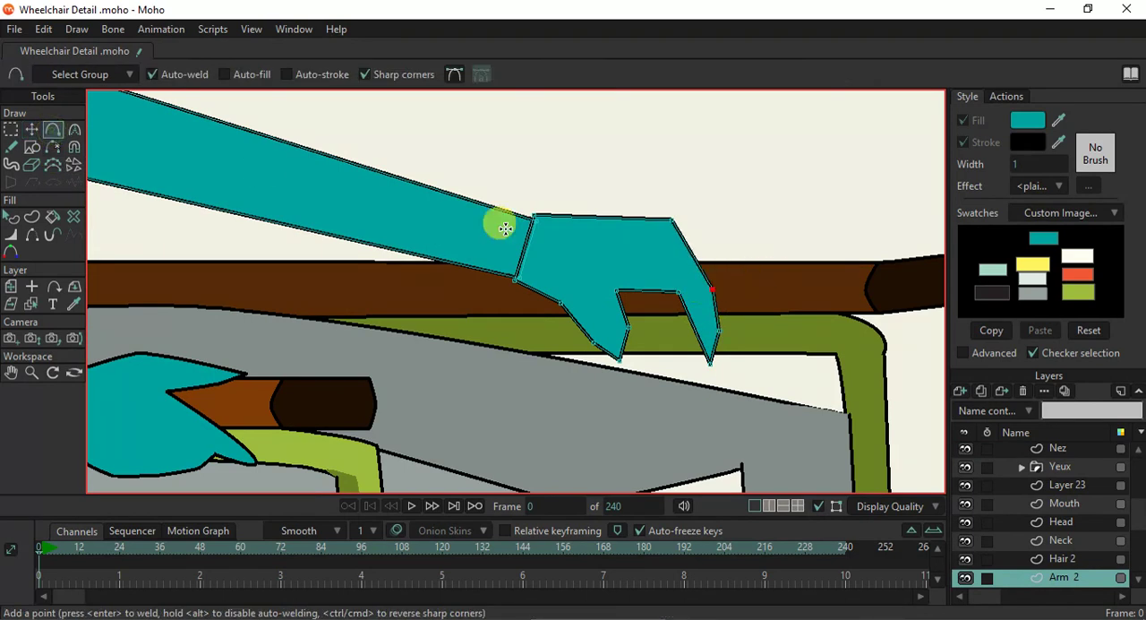
click(32, 130)
drag(672, 221, 683, 259)
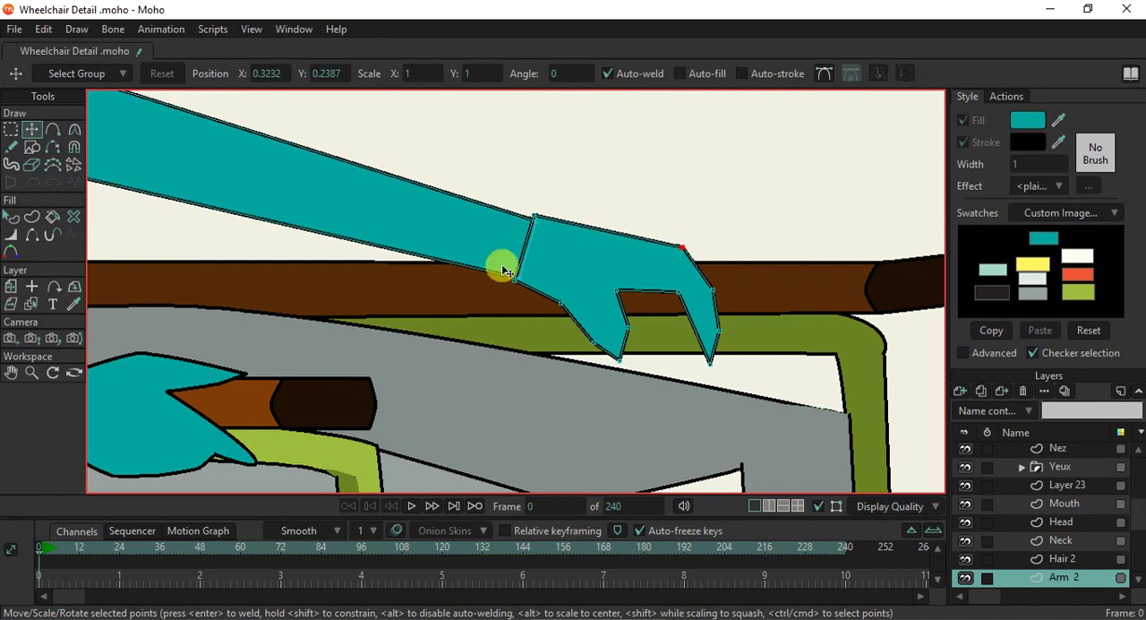
- Extend the far hand's wrist edge into the forearm, hide its outline there, and lower the upper wrist point
key(a)
drag(520, 238, 484, 233)
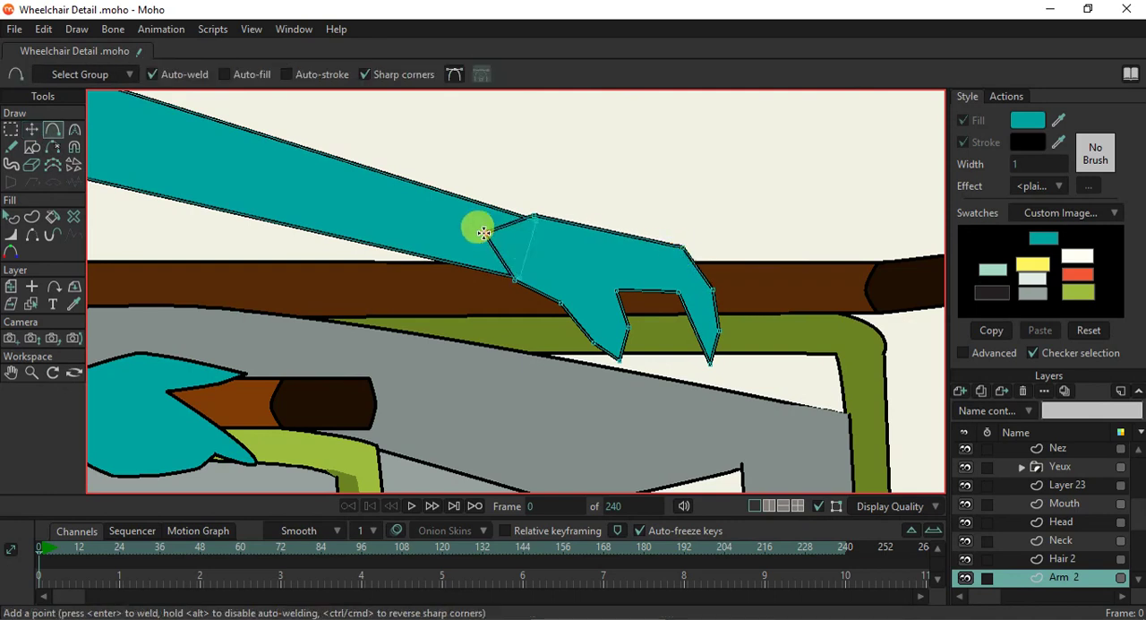
click(30, 231)
click(568, 249)
click(489, 230)
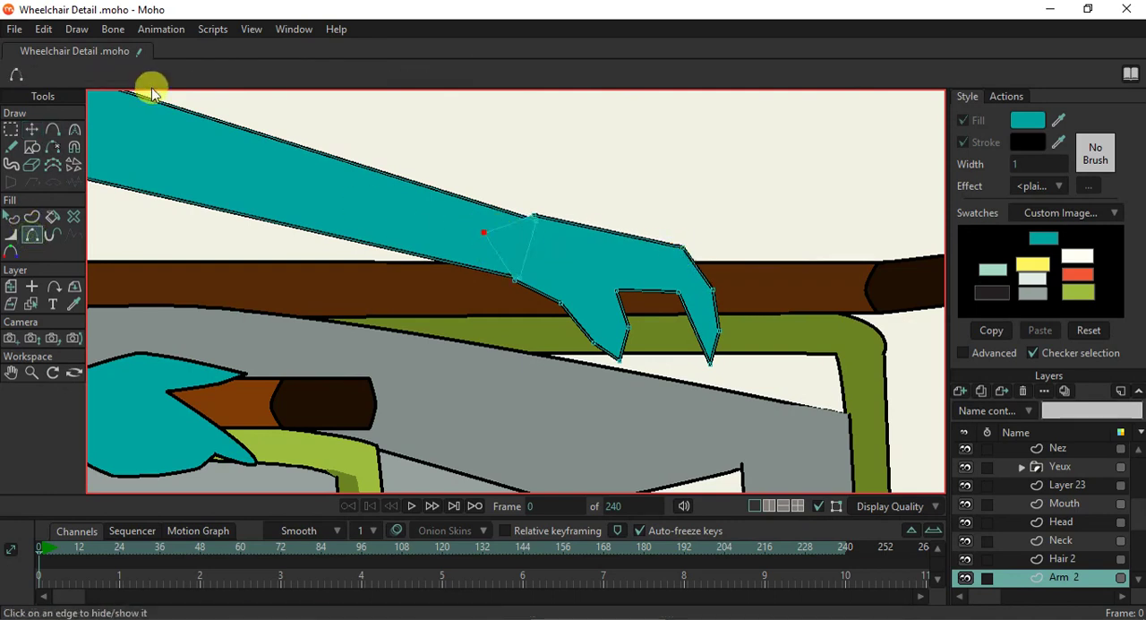
click(32, 129)
click(538, 223)
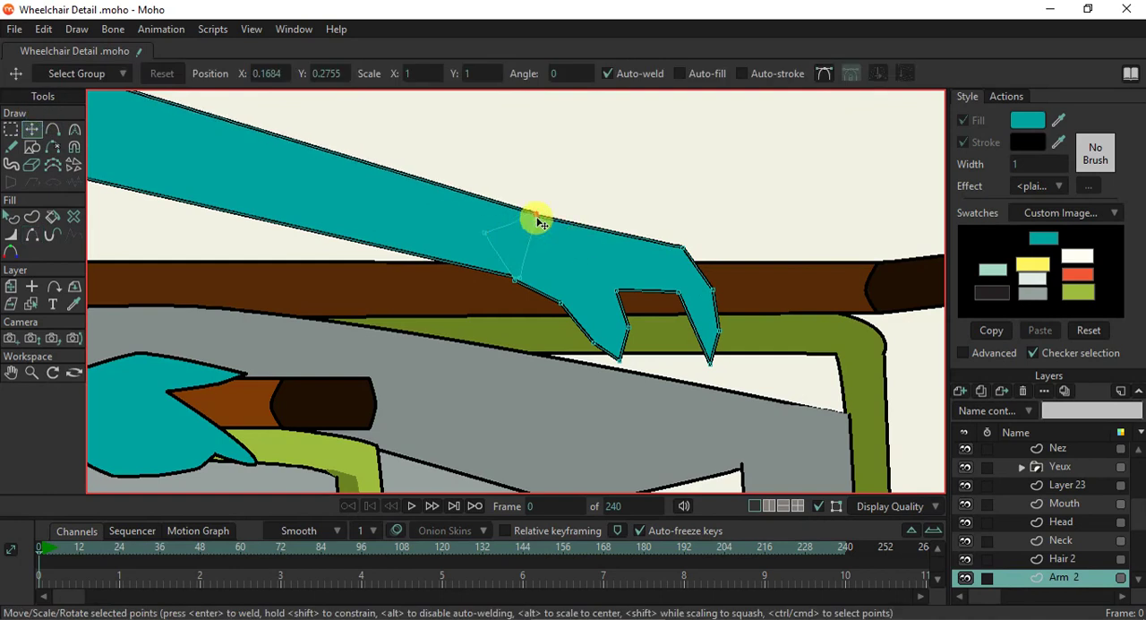
mouse_move(534, 223)
mouse_down()
mouse_move(517, 229)
mouse_move(529, 214)
mouse_move(529, 228)
mouse_up()
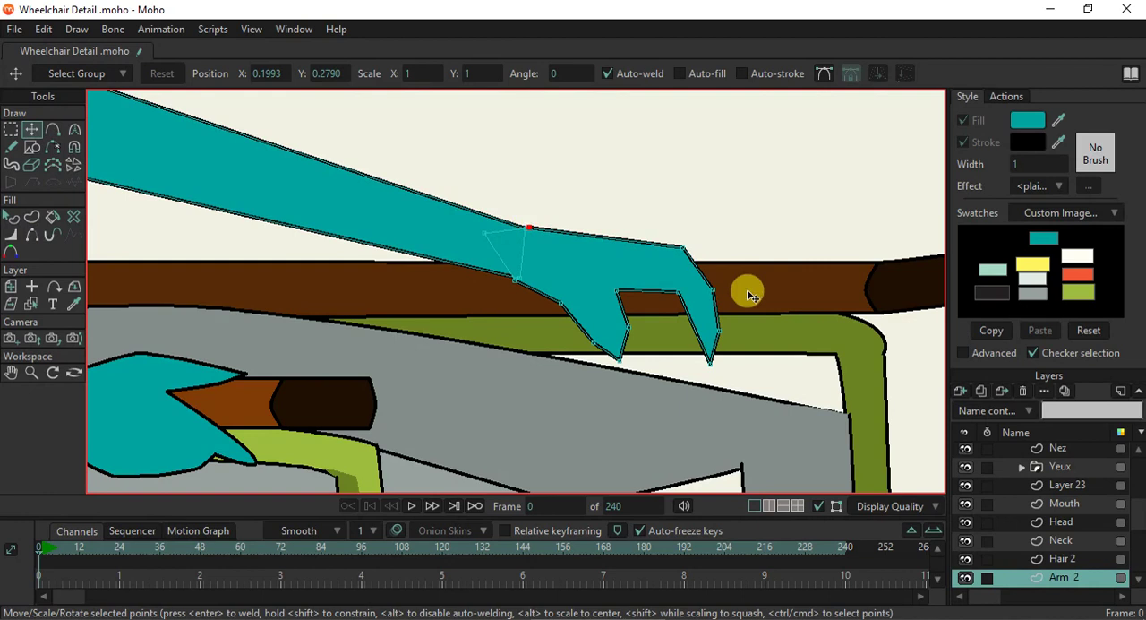
- Curve the knuckle points along the outer edge of the far hand's finger to round it over the armrest
scroll(716, 295, down, 3)
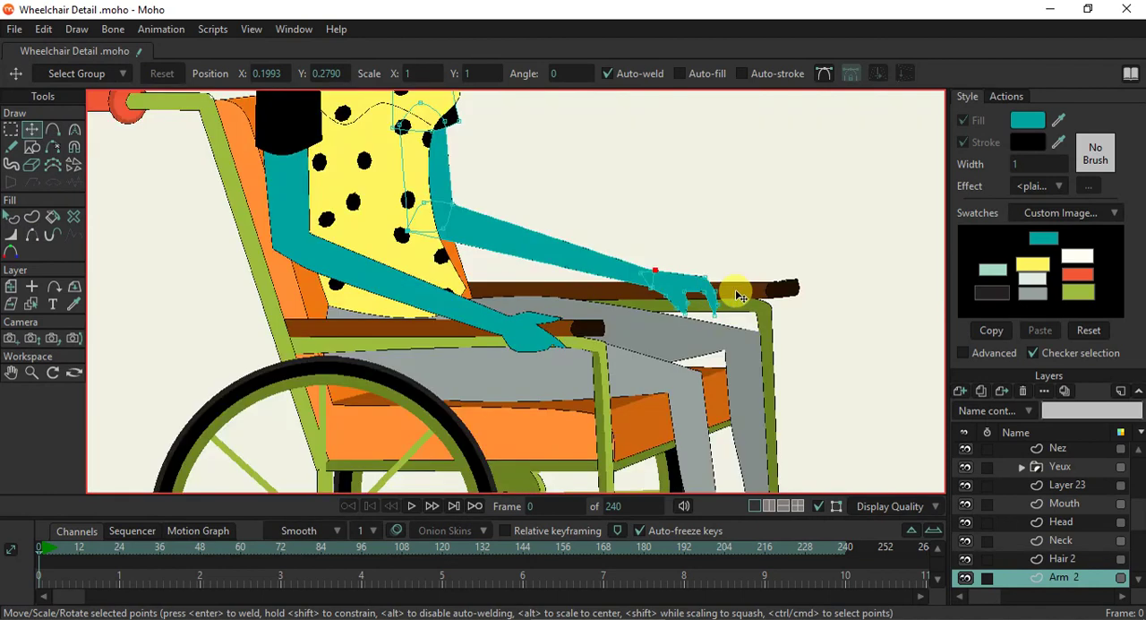
scroll(708, 291, up, 2)
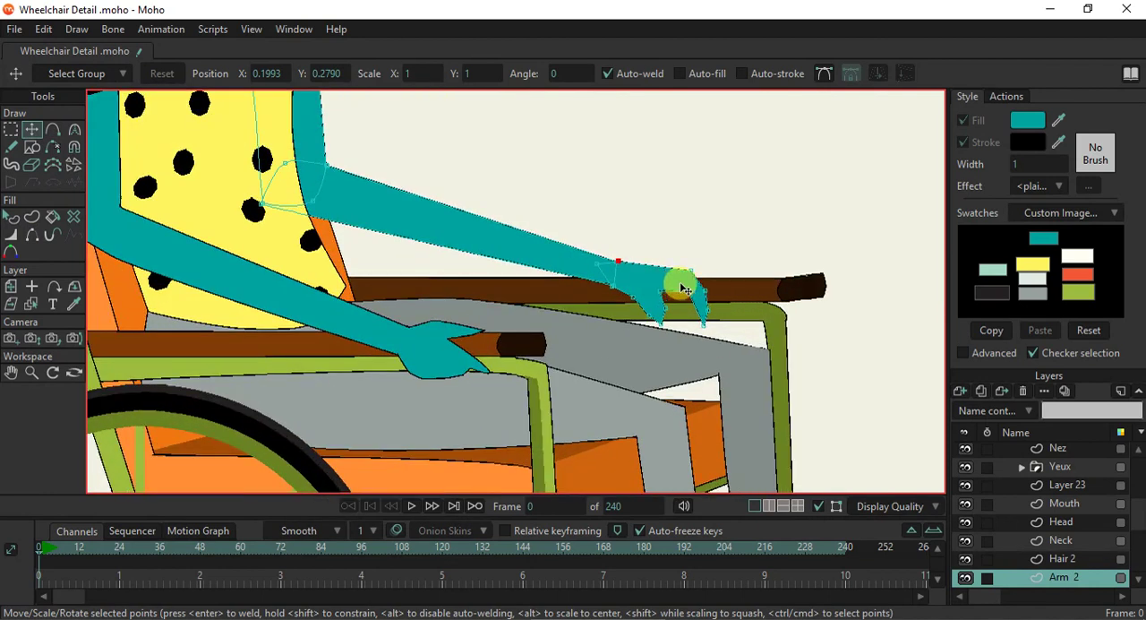
scroll(705, 292, up, 3)
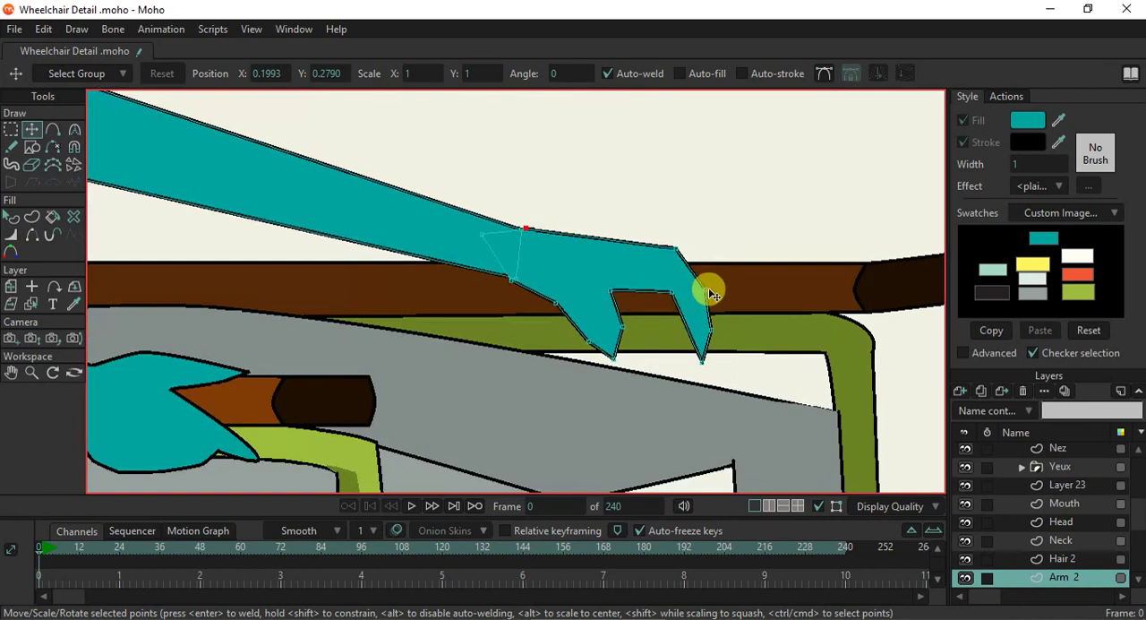
key(c)
drag(709, 286, 791, 296)
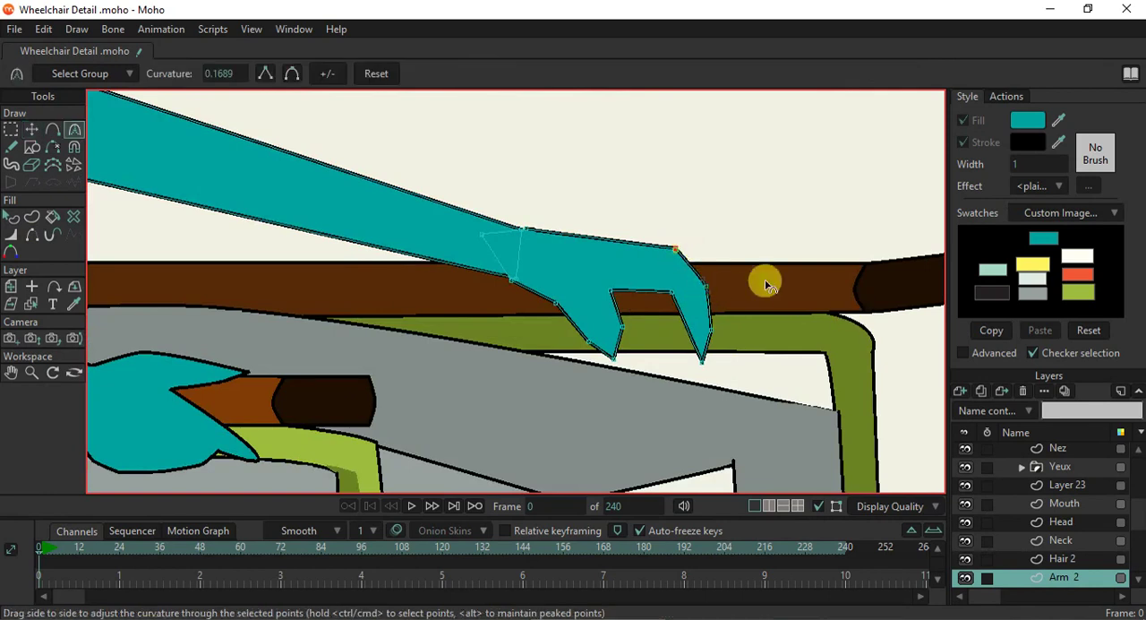
drag(678, 251, 781, 283)
click(712, 329)
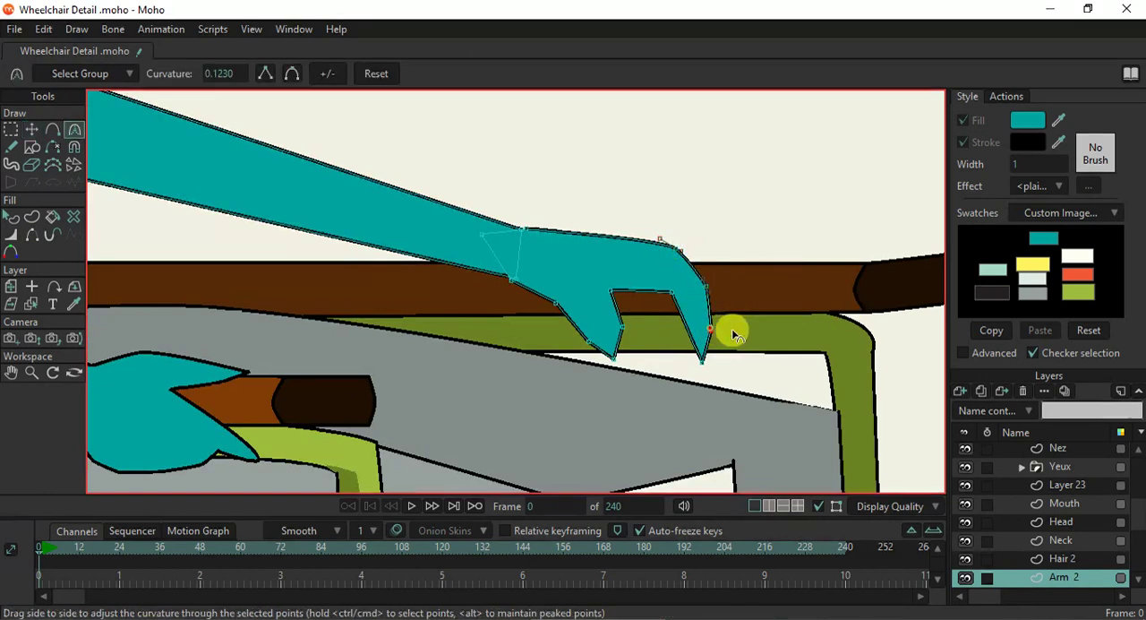
- Draw a small rectangle over the far hand's knuckles and reshape it into a slanted extra finger on the armrest
click(31, 150)
scroll(627, 273, up, 1)
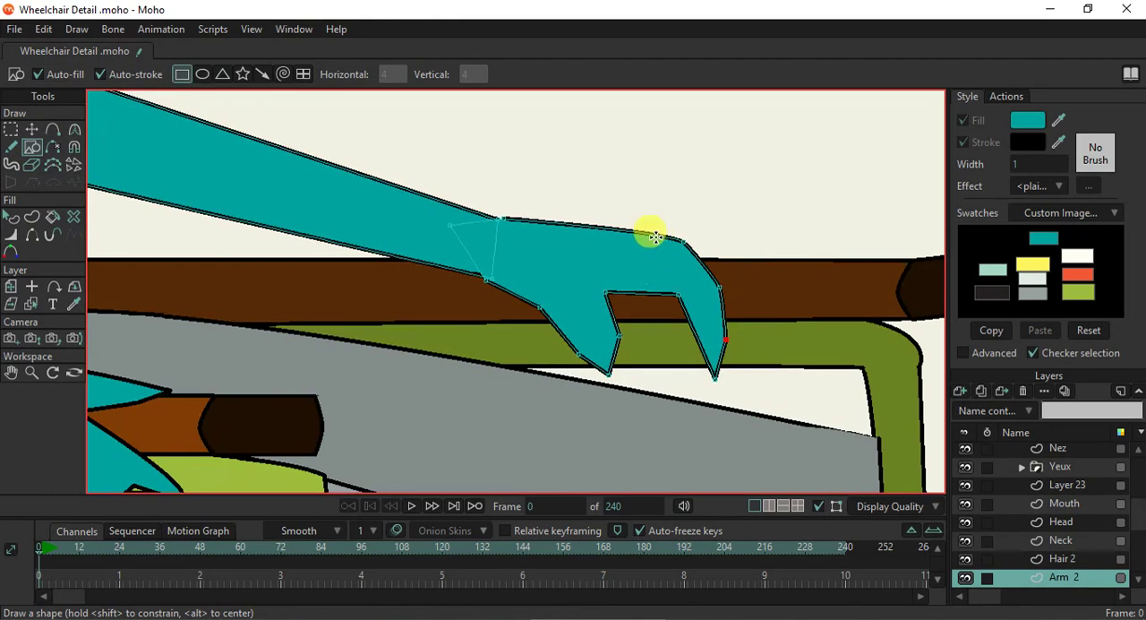
mouse_move(632, 235)
mouse_down()
mouse_move(782, 266)
mouse_move(759, 265)
mouse_up()
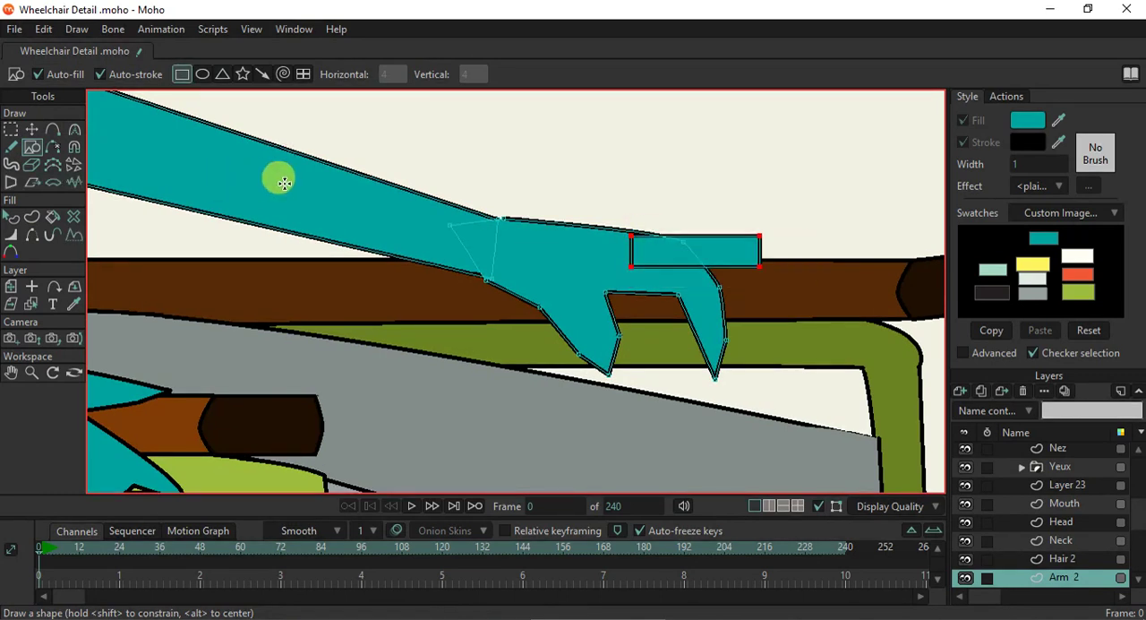
click(31, 131)
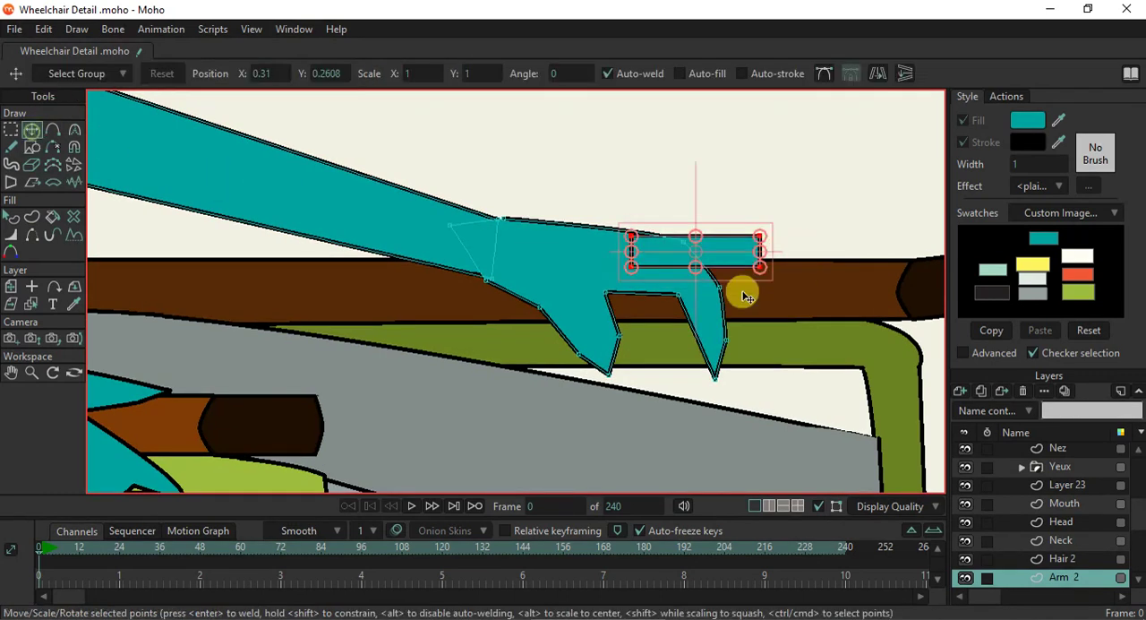
click(633, 266)
drag(633, 267, 632, 230)
drag(760, 266, 727, 299)
drag(695, 247, 724, 256)
- Send the new finger shape behind the far hand and deselect it
click(12, 218)
click(642, 244)
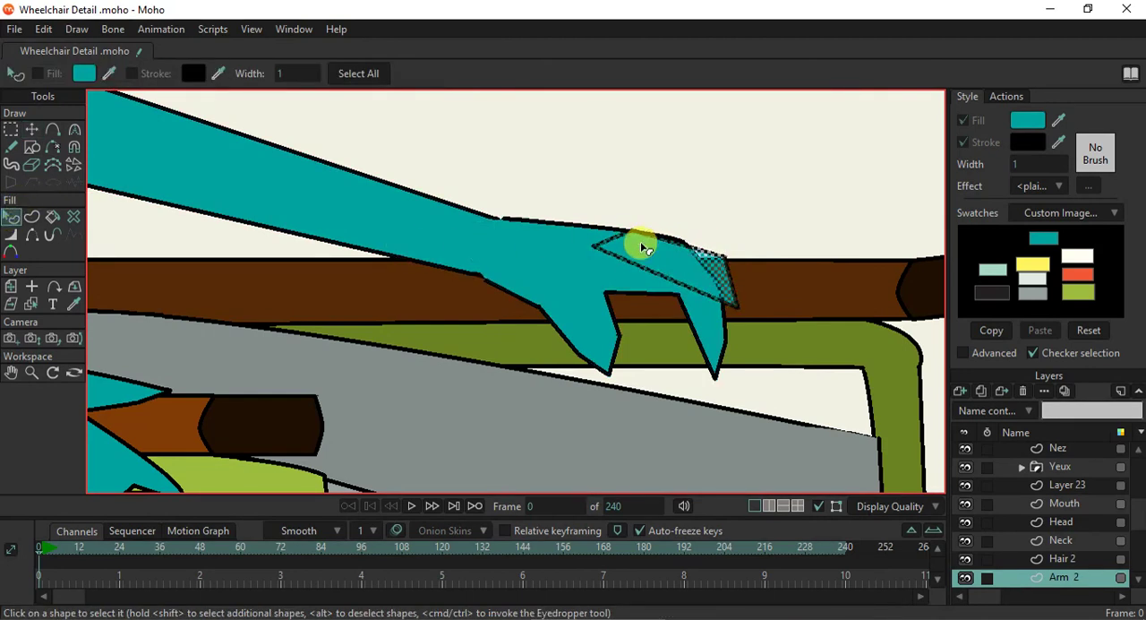
click(722, 244)
click(724, 216)
- Render a preview of frame 0 to check both hands on the seated figure
scroll(742, 271, down, 5)
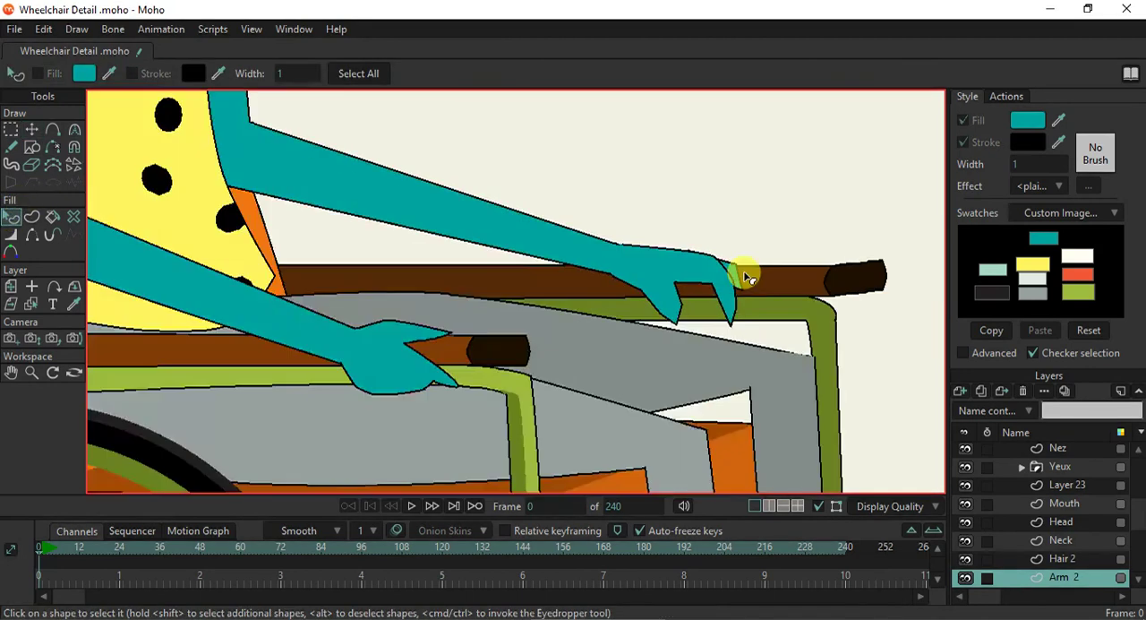
scroll(788, 287, up, 2)
scroll(757, 312, down, 3)
key(ctrl+r)
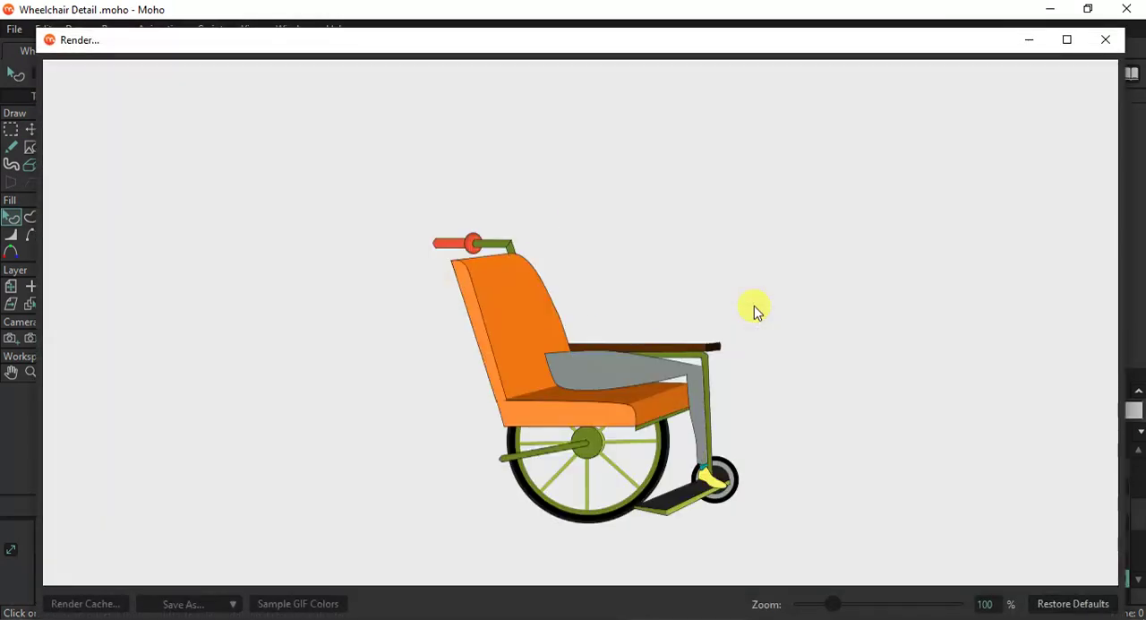
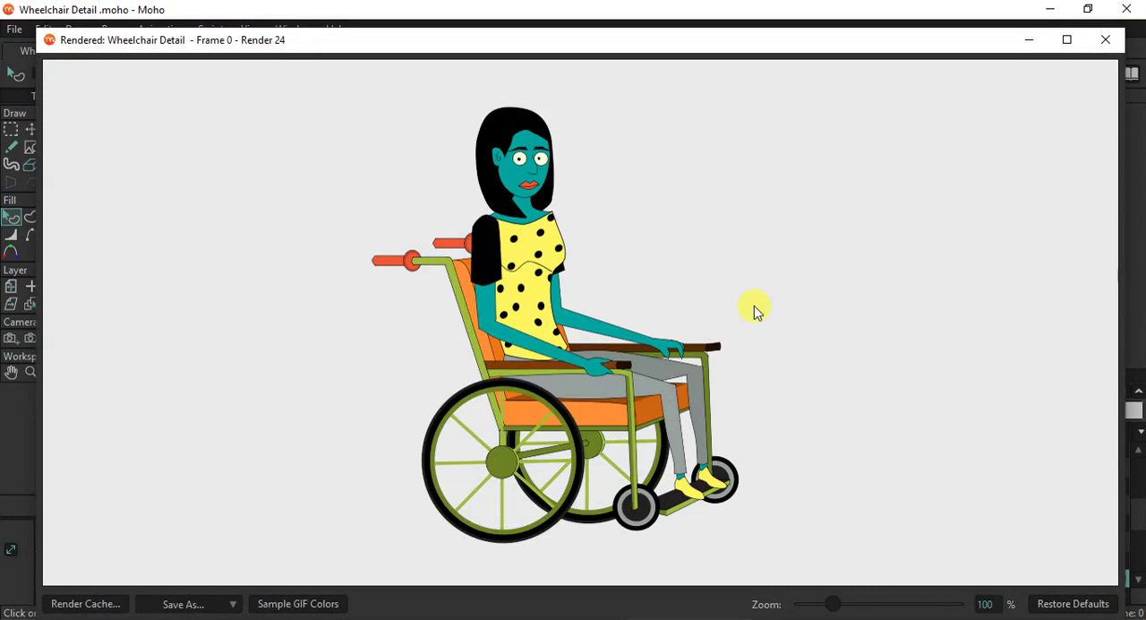
- Close the render preview and move the far hand's points back along the armrest toward the body to shorten the forearm
click(1105, 40)
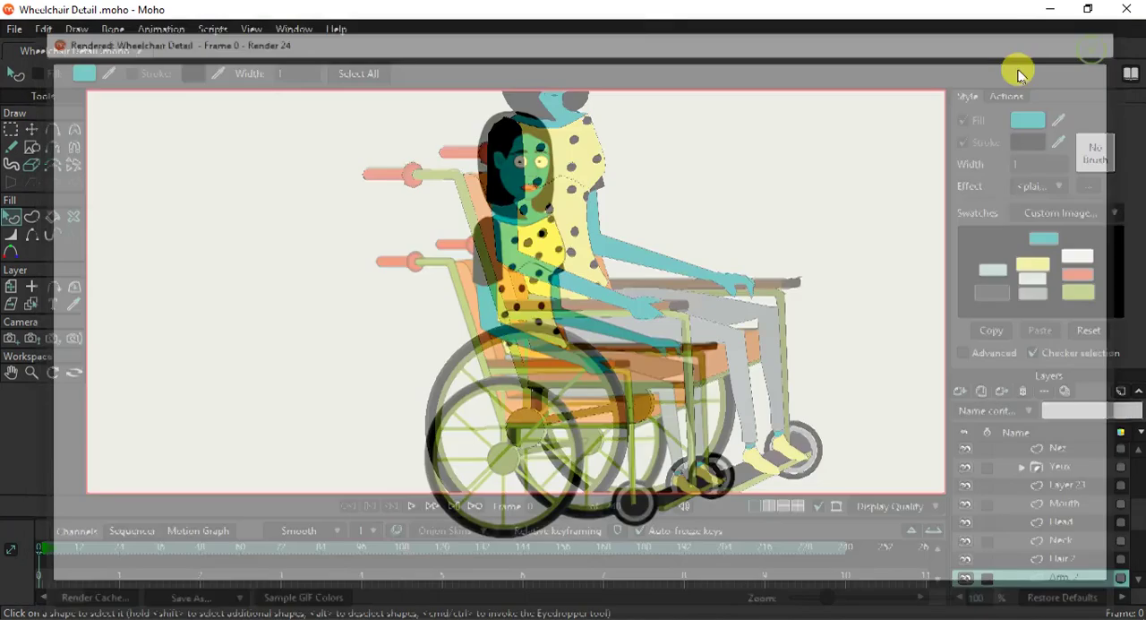
click(31, 129)
scroll(747, 237, up, 1)
key(g)
drag(685, 260, 782, 336)
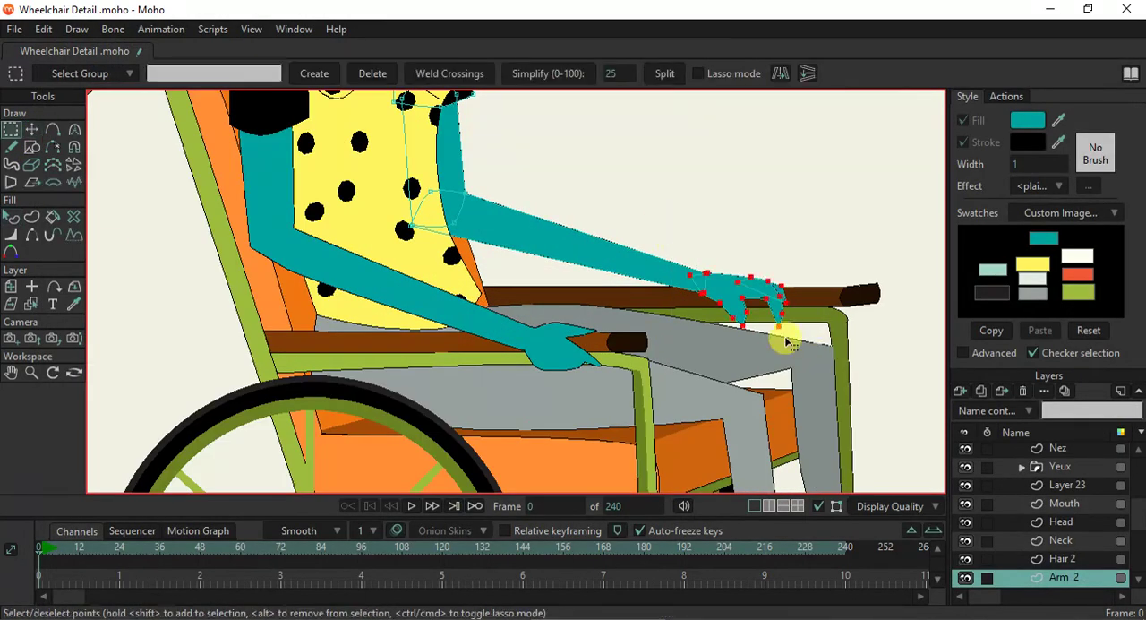
click(32, 132)
drag(729, 300, 616, 279)
scroll(616, 279, down, 5)
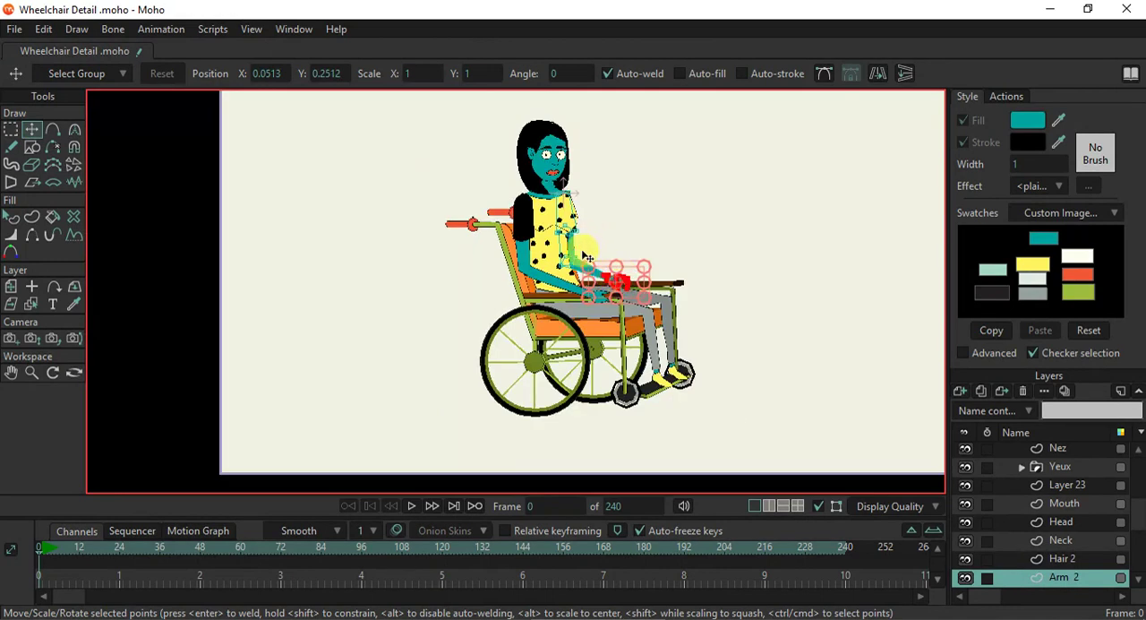
scroll(587, 258, up, 5)
scroll(679, 340, up, 3)
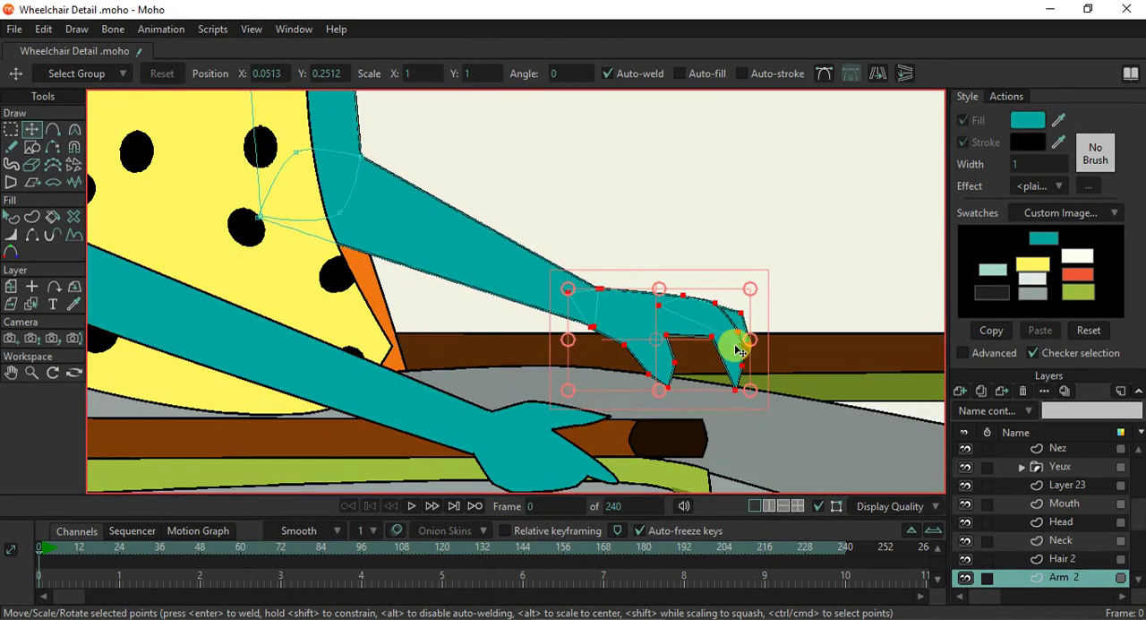
click(737, 333)
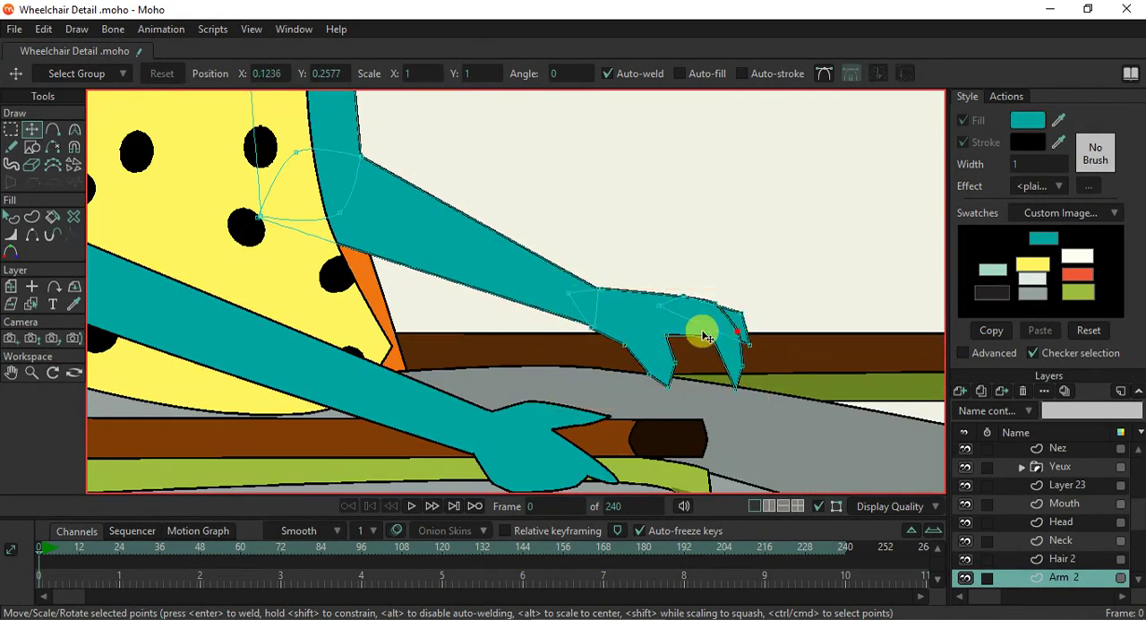
scroll(701, 330, down, 5)
scroll(712, 331, down, 2)
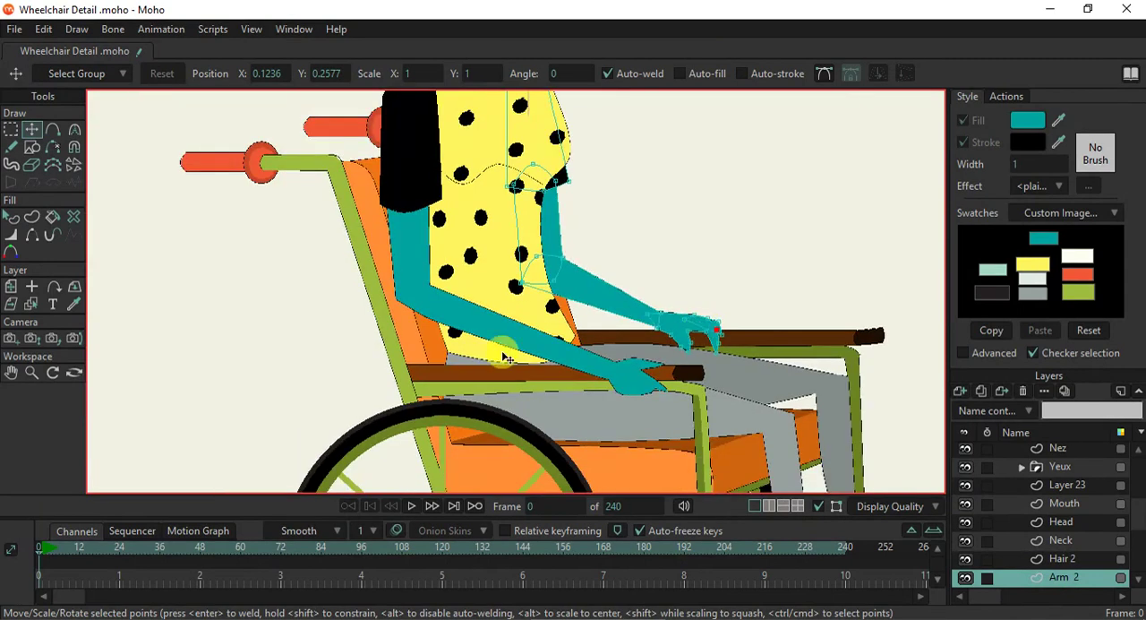
- Select all the near hand's points on the Arm layer and move them back along the armrest to shorten that forearm
click(36, 302)
scroll(612, 374, up, 2)
click(616, 385)
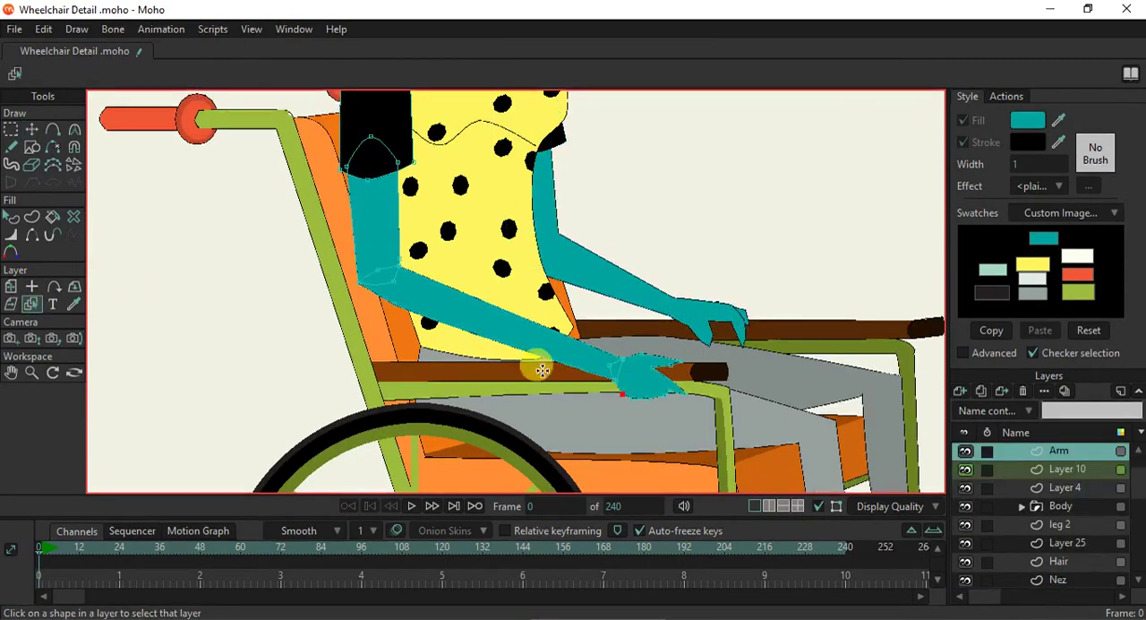
click(11, 129)
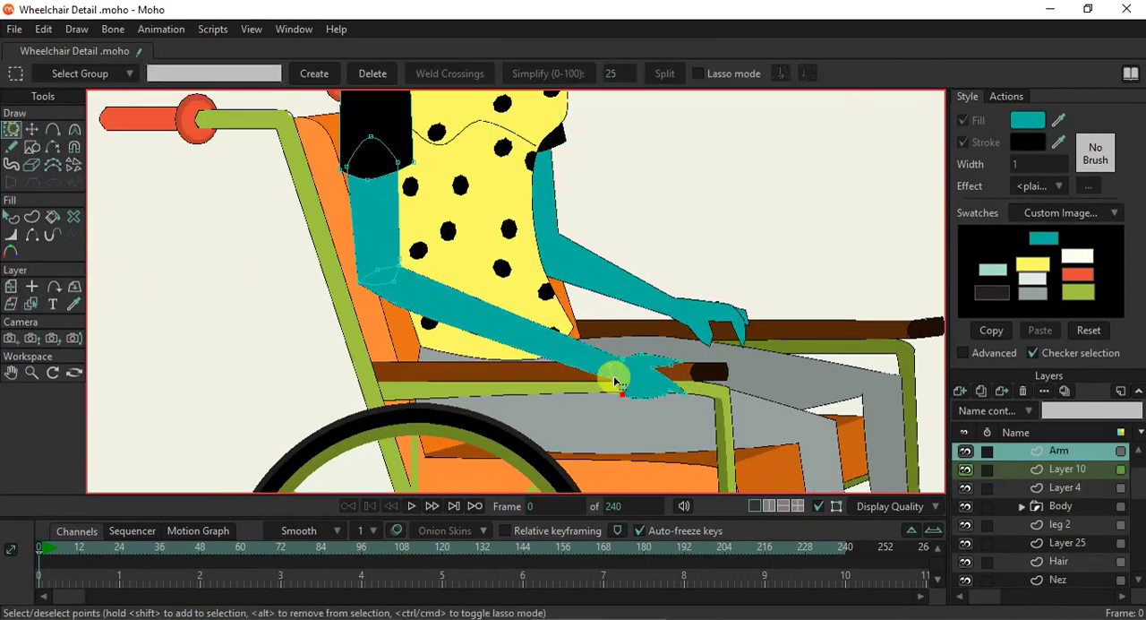
drag(577, 359, 717, 410)
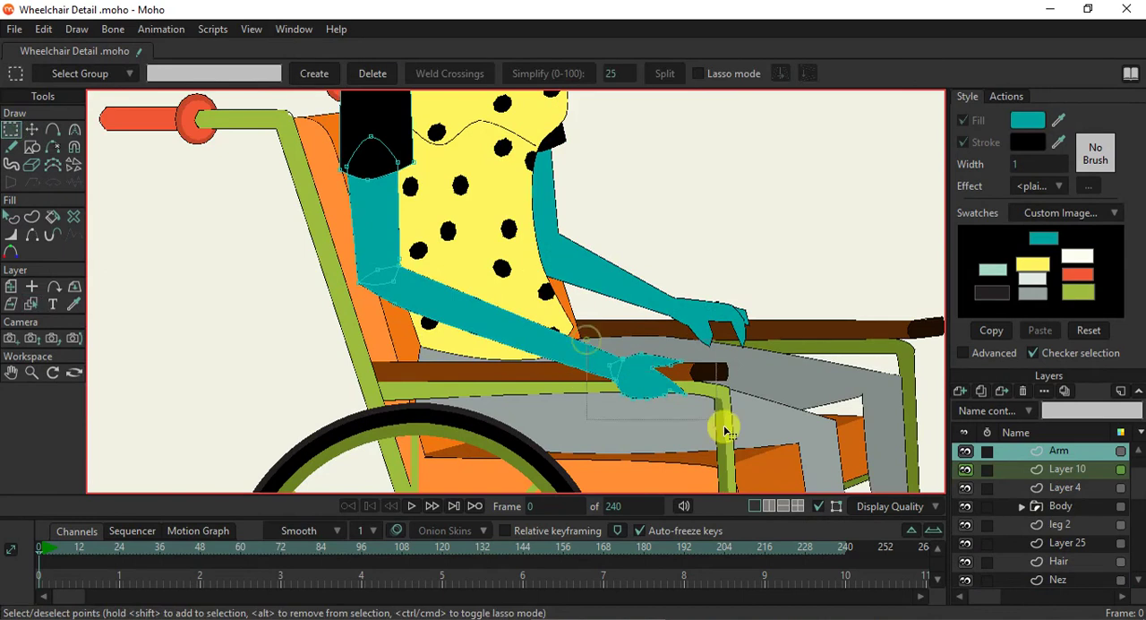
click(32, 131)
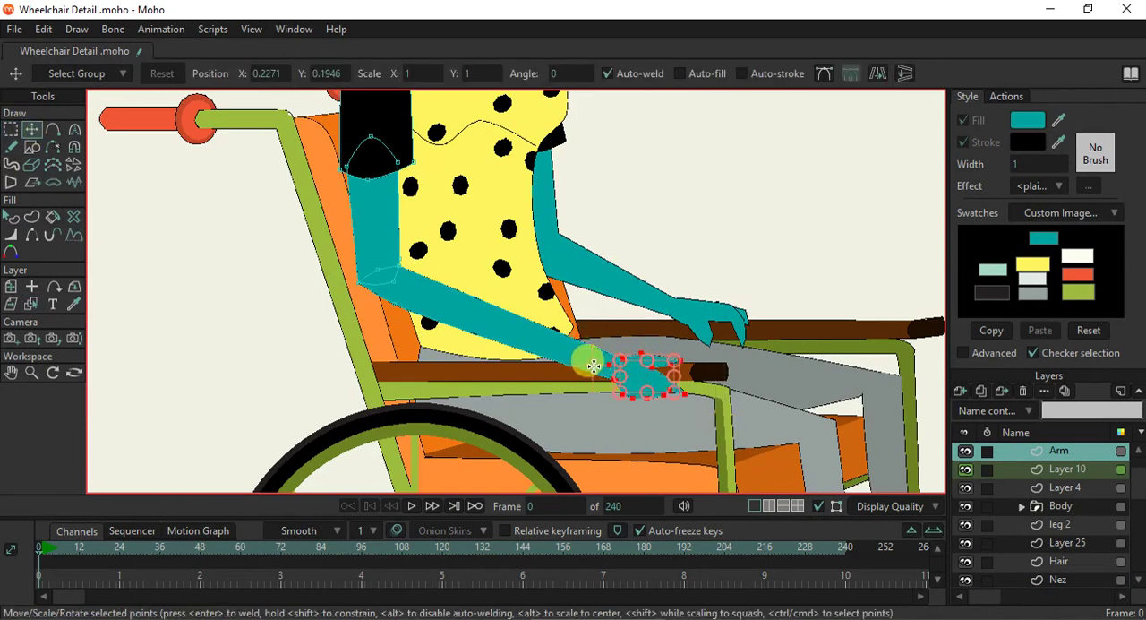
drag(639, 375, 568, 370)
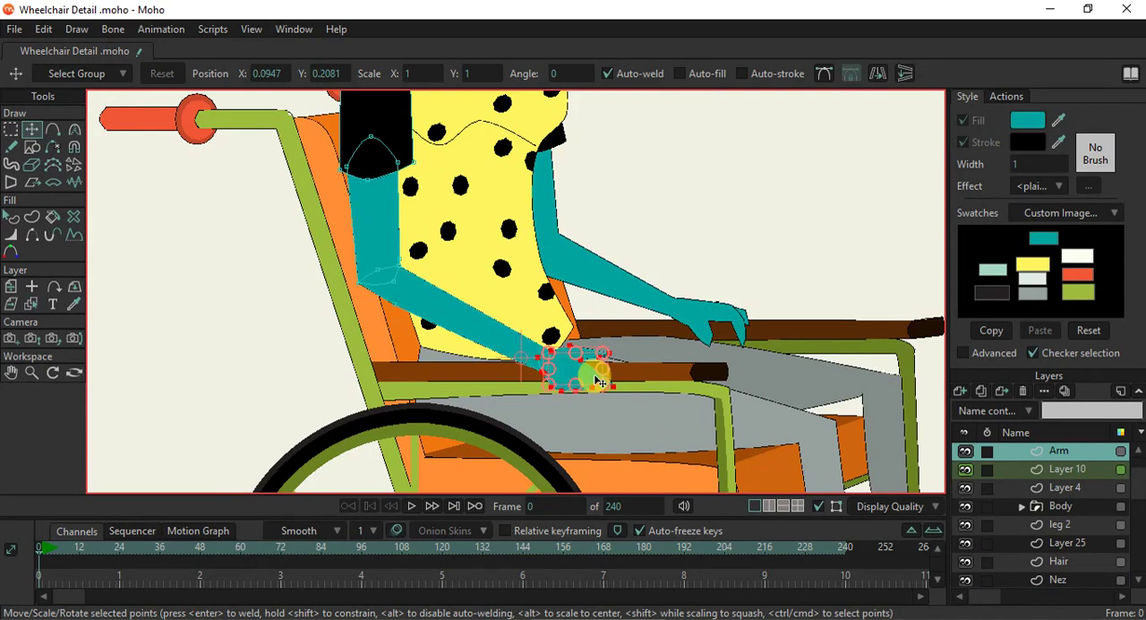
- Nudge the near hand slightly forward and down so it sits on the armrest, and check the whole figure
scroll(598, 381, up, 1)
drag(600, 387, 613, 395)
scroll(612, 395, down, 5)
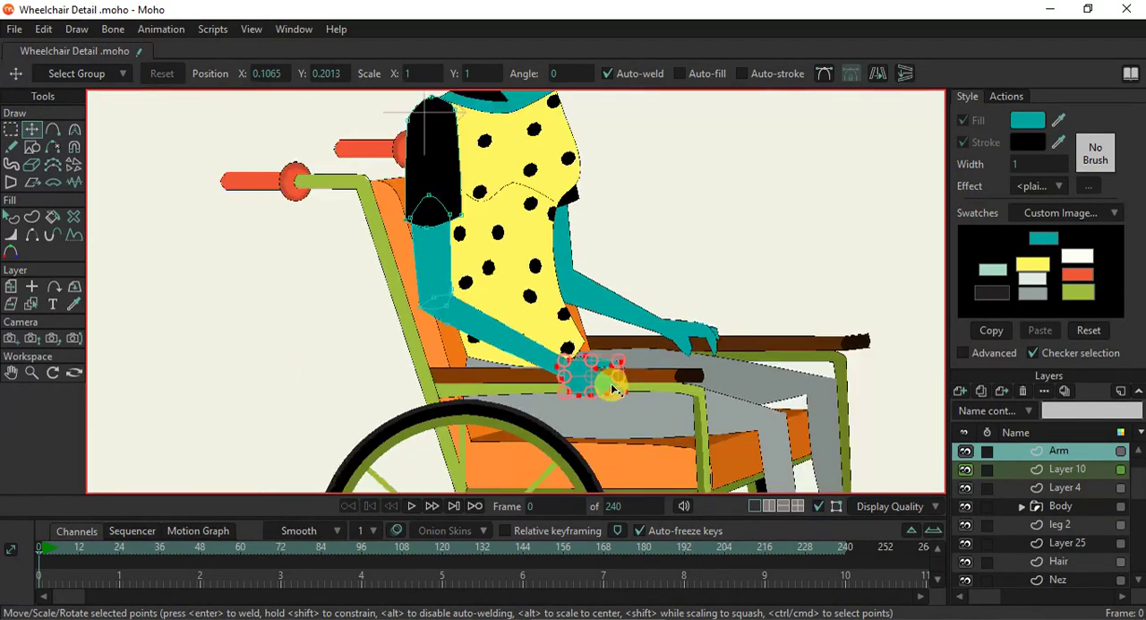
scroll(554, 304, down, 1)
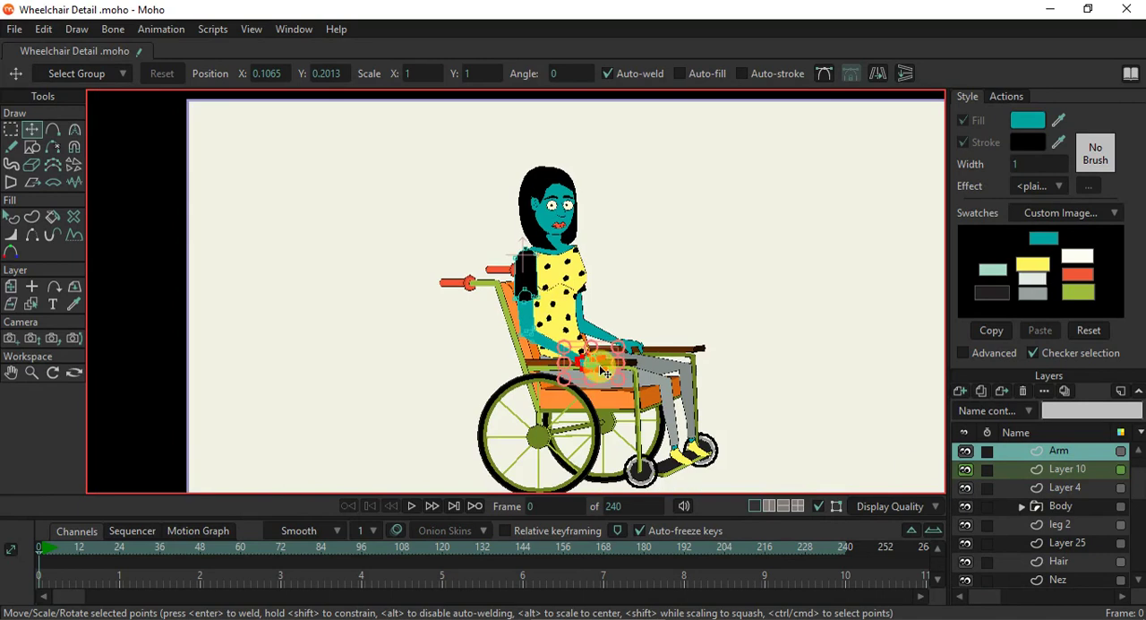
drag(610, 371, 566, 355)
scroll(566, 355, up, 2)
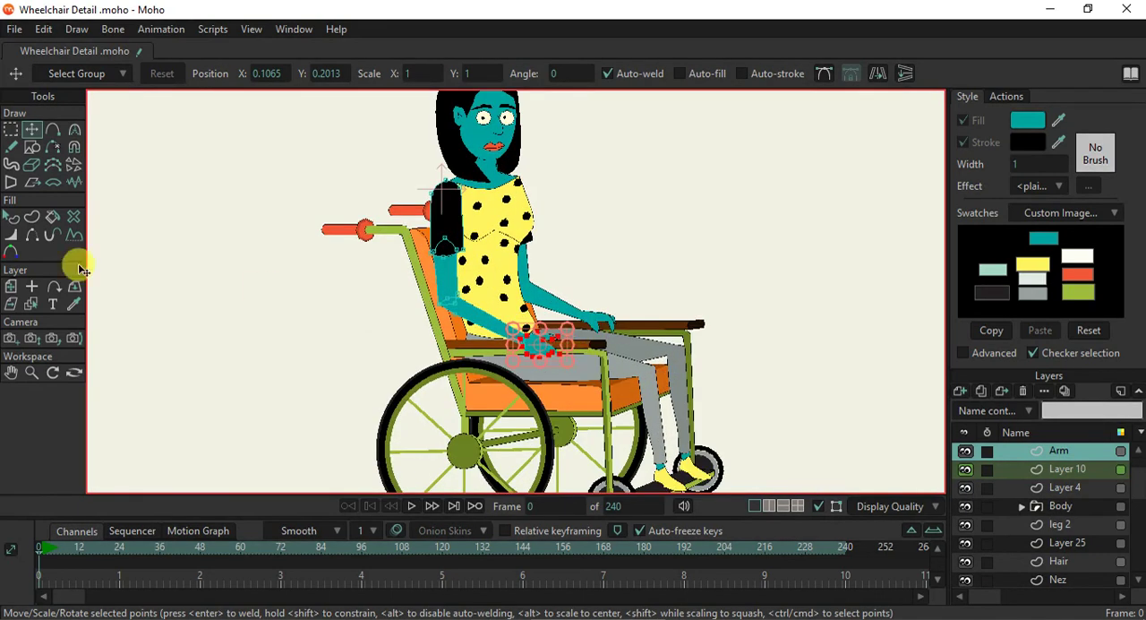
- Select the upper torso points on the Body layer and move them straight down to shorten the dotted top
click(31, 302)
click(548, 265)
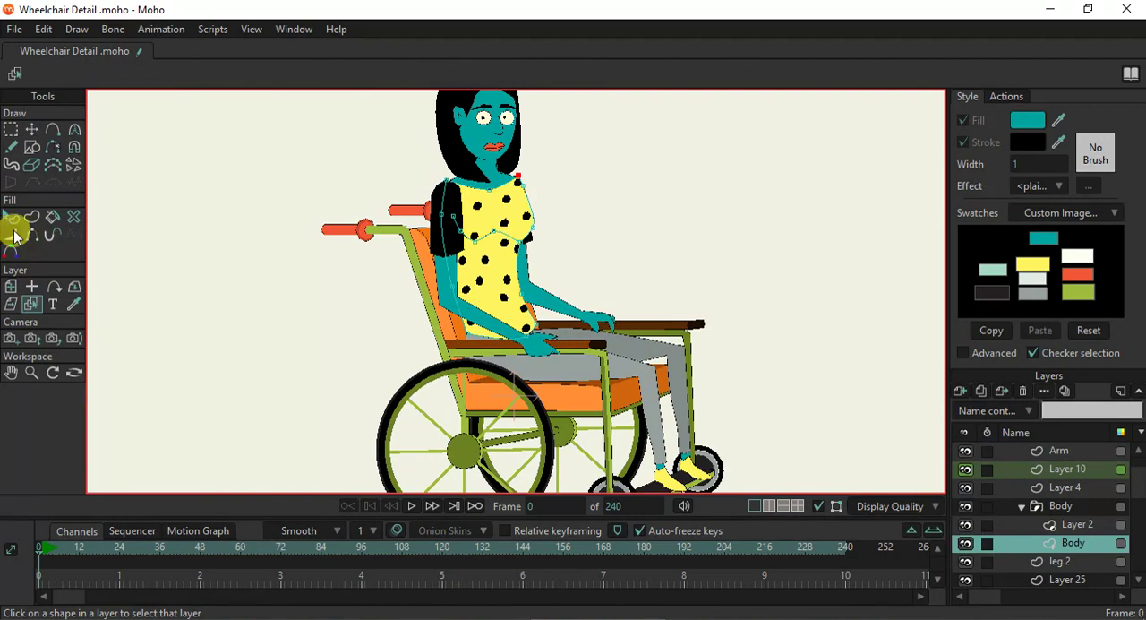
click(11, 129)
drag(486, 206, 506, 287)
mouse_move(375, 192)
mouse_down()
mouse_move(657, 362)
mouse_move(650, 382)
mouse_move(637, 367)
mouse_up()
click(31, 128)
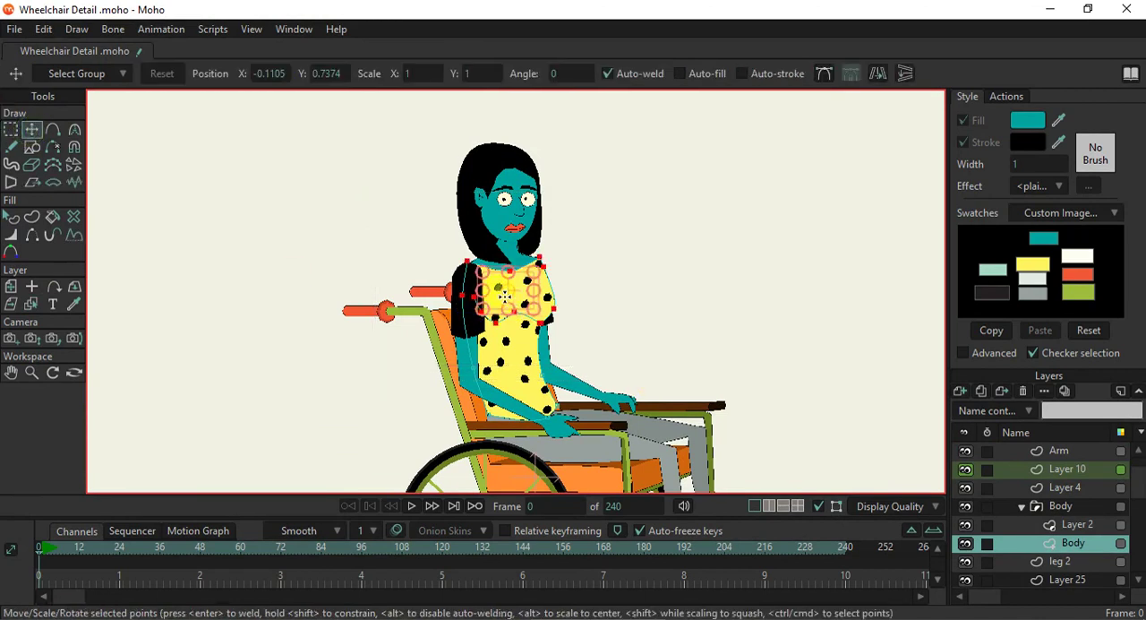
drag(512, 291, 510, 315)
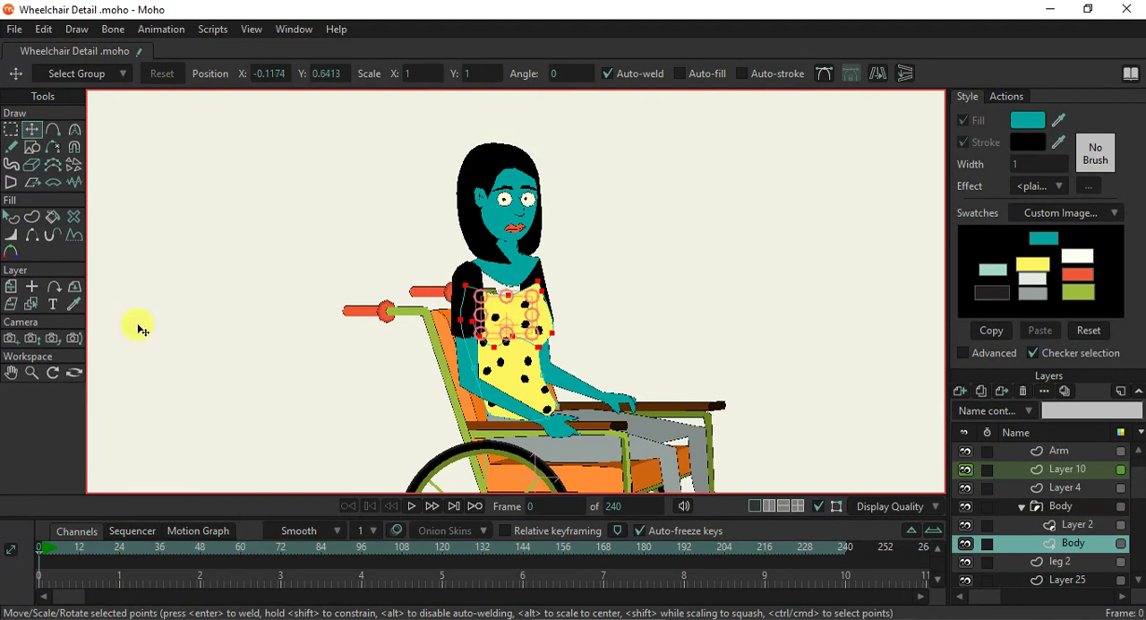
- Select the near arm's black sleeve points on the Arm layer and lower them to meet the shortened torso's shoulder
click(31, 304)
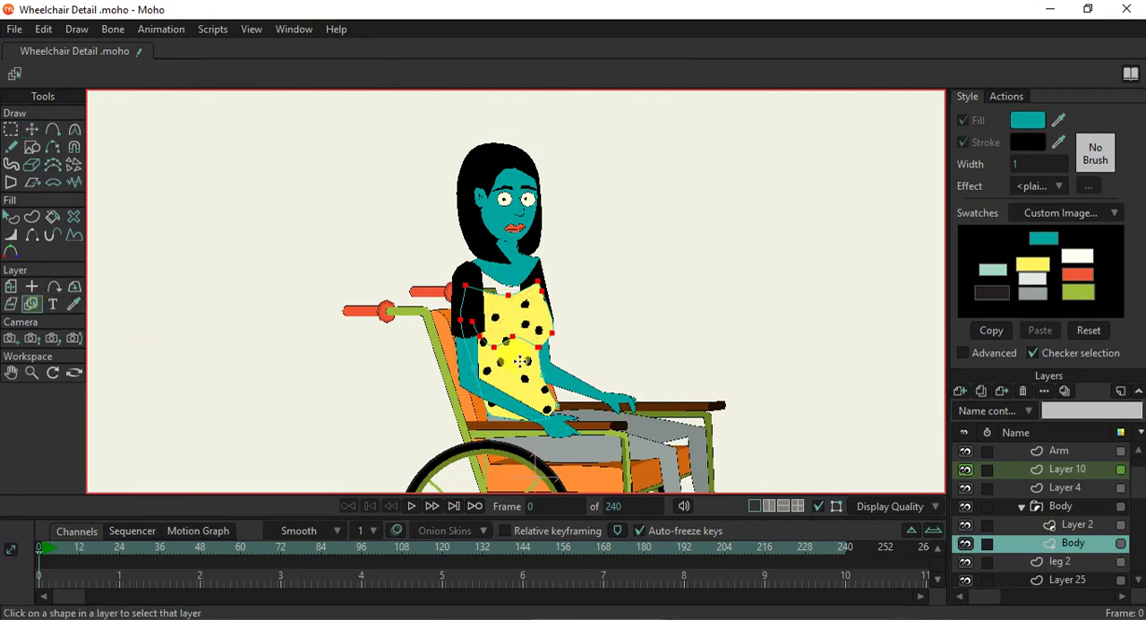
click(462, 348)
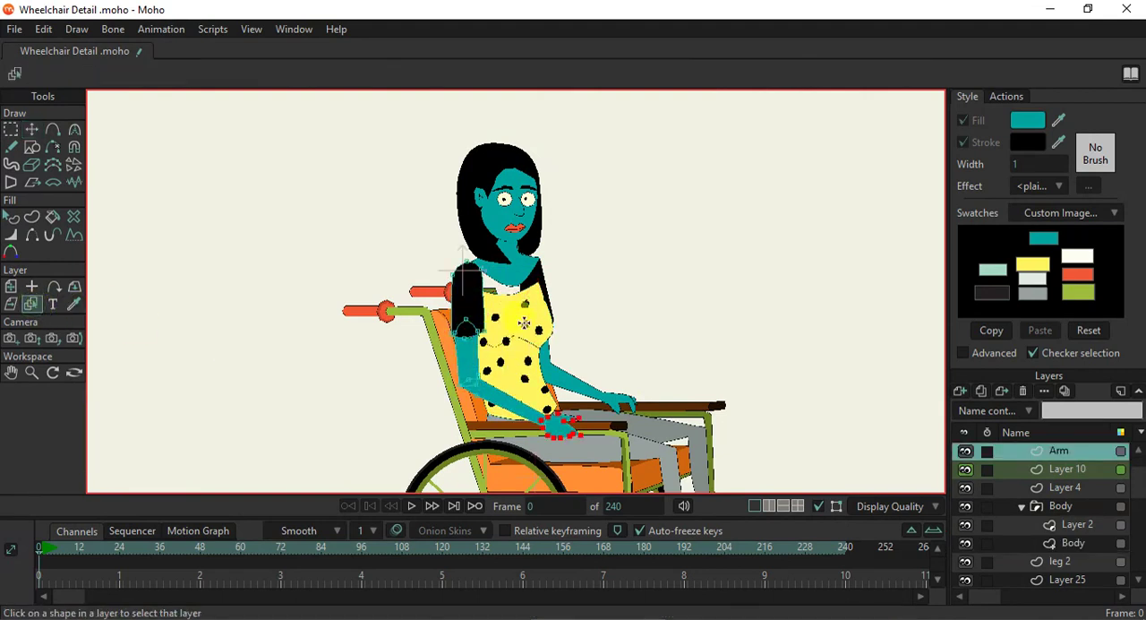
click(15, 134)
drag(405, 235, 501, 358)
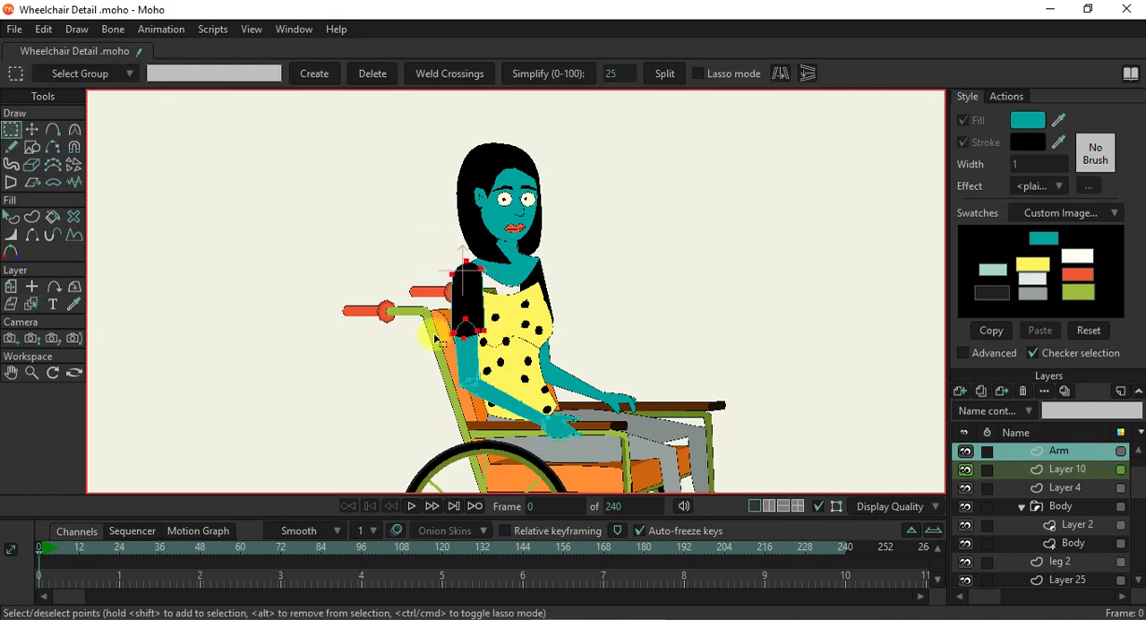
click(32, 129)
scroll(510, 375, up, 2)
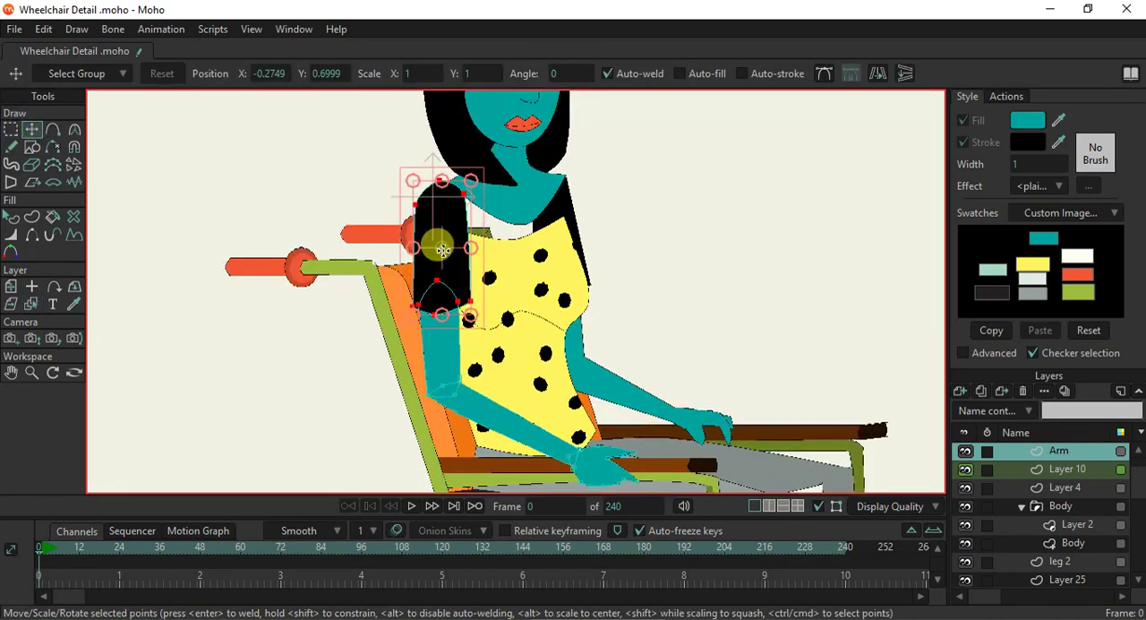
drag(447, 224, 448, 285)
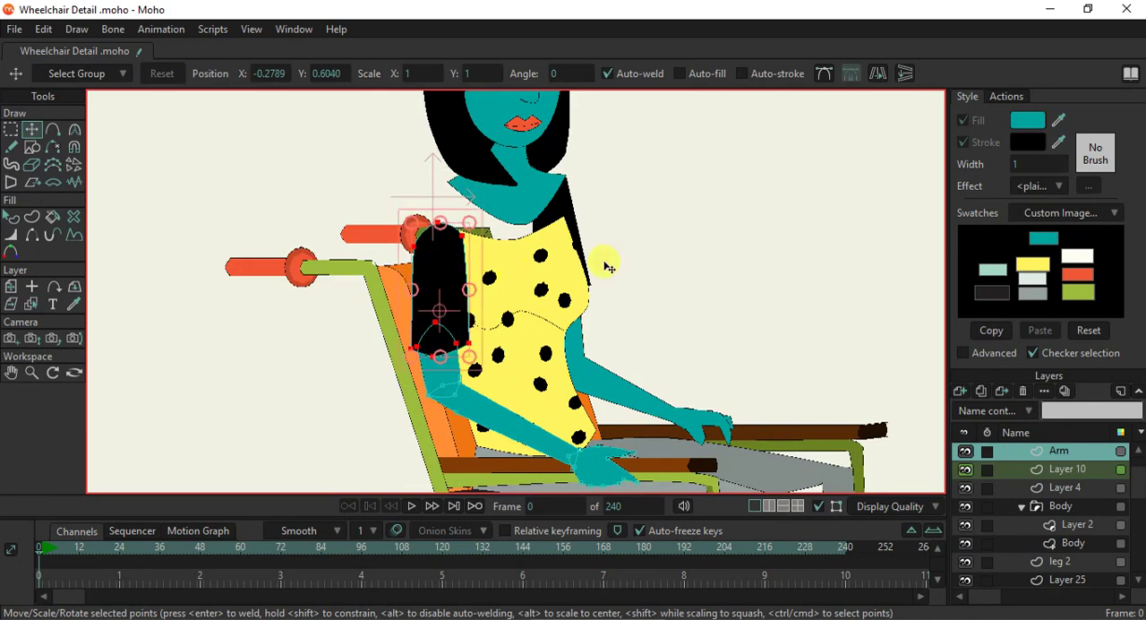
scroll(641, 274, down, 2)
scroll(582, 364, up, 2)
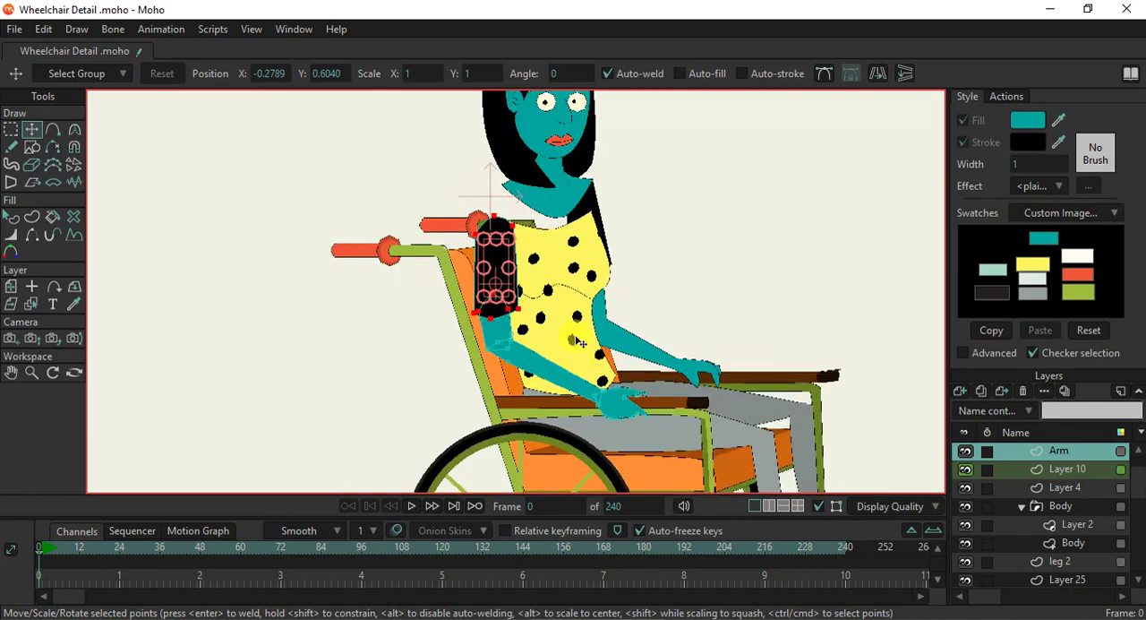
- Select the far arm's sleeve and shoulder points on the Arm 2 layer and lower them to match the torso
drag(646, 323, 573, 335)
click(32, 306)
click(445, 234)
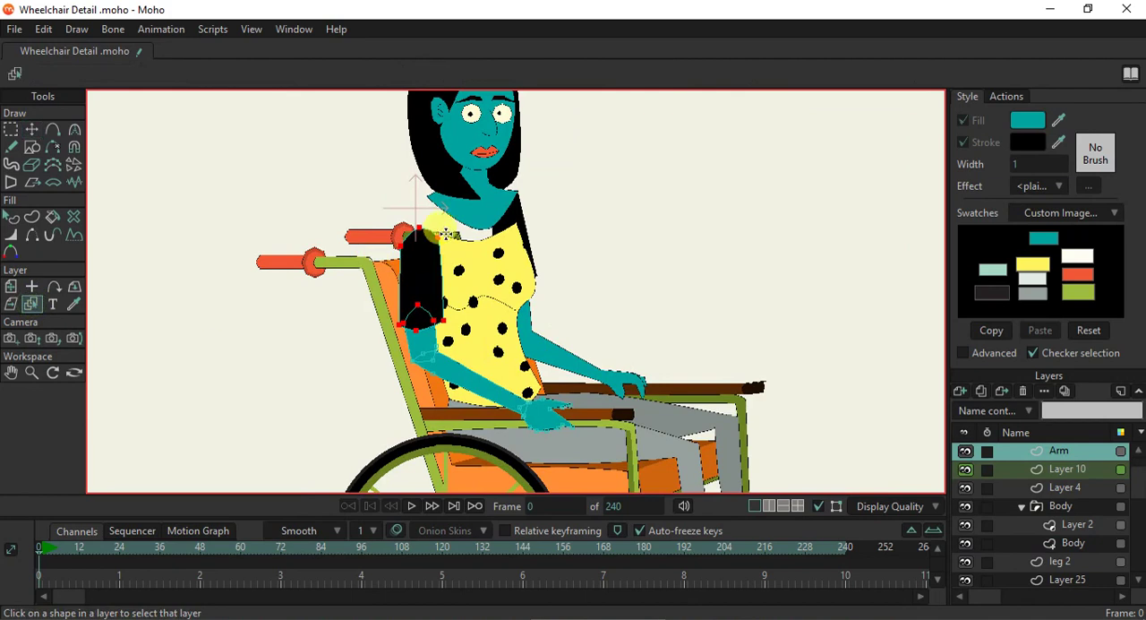
click(518, 222)
click(10, 129)
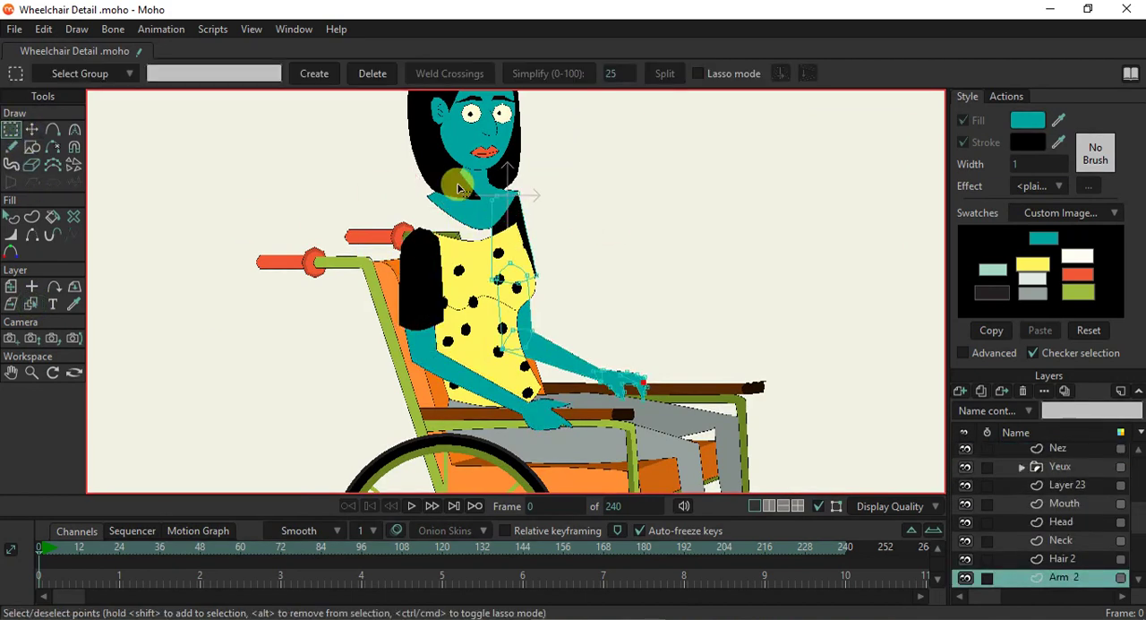
drag(448, 170, 560, 301)
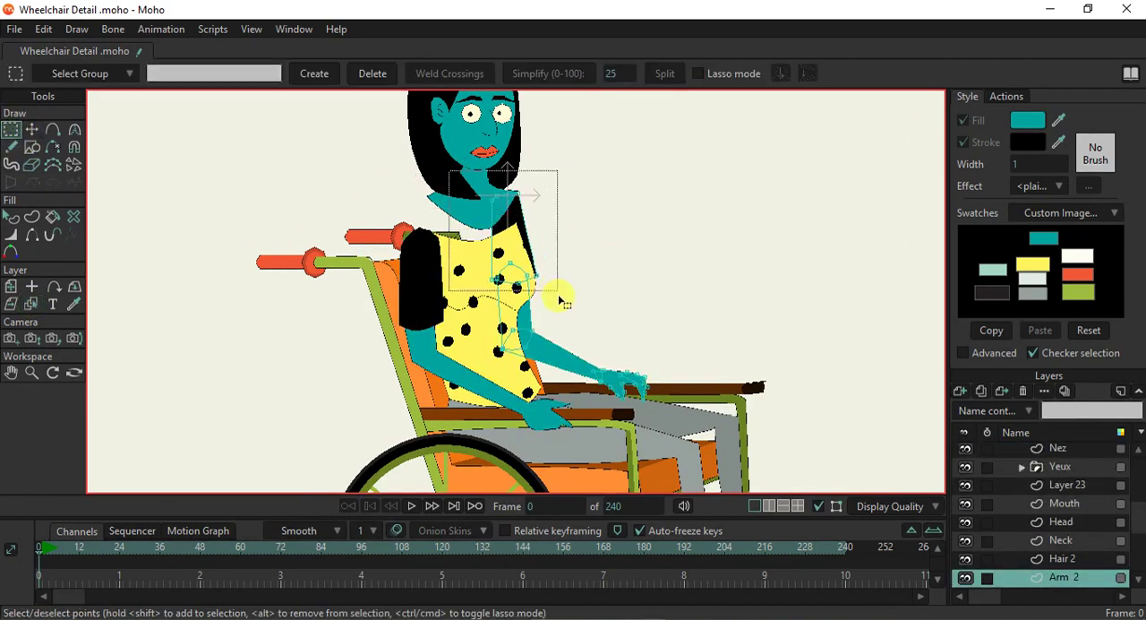
click(31, 129)
drag(513, 249, 518, 277)
scroll(516, 278, down, 5)
scroll(516, 277, up, 2)
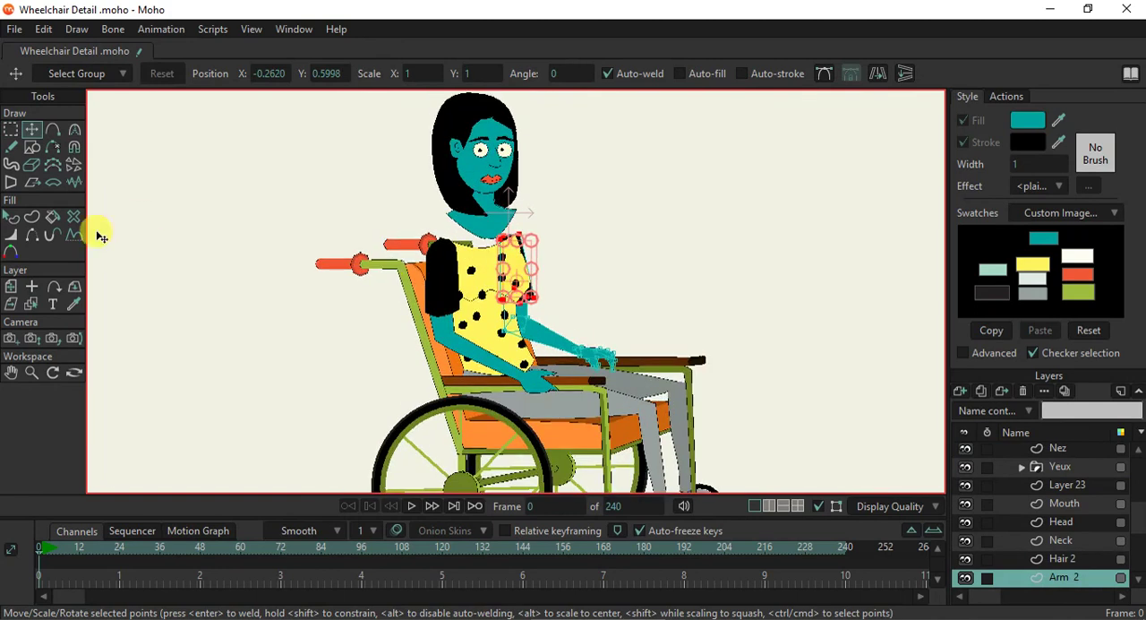
- Select the whole neck shape on the Neck layer and lower it into the top's neckline
click(33, 304)
click(492, 219)
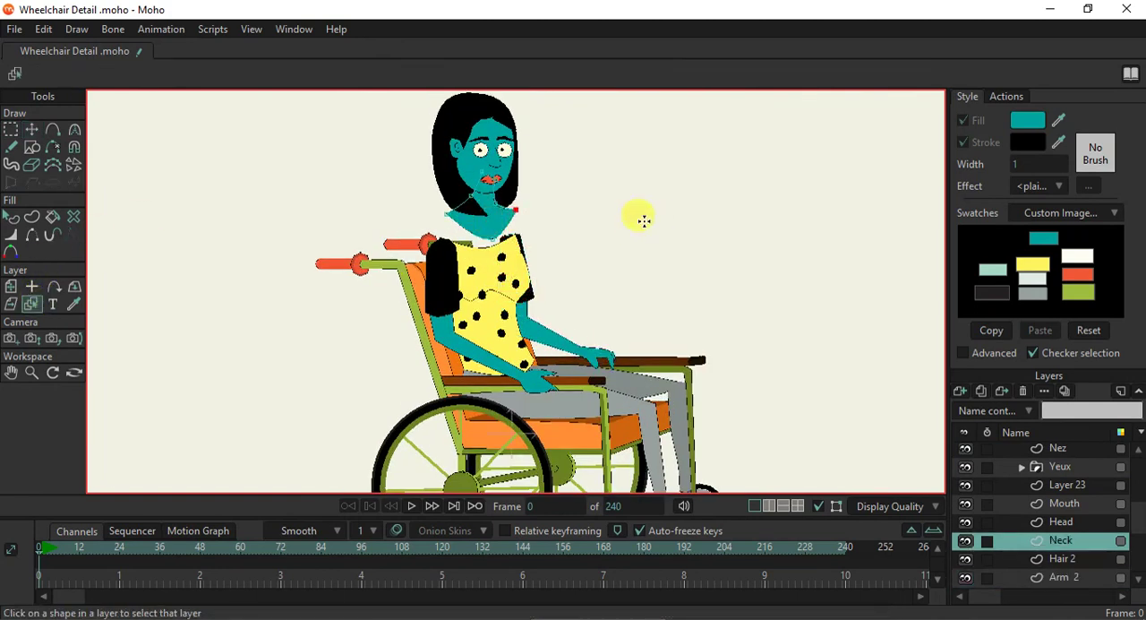
click(31, 129)
scroll(491, 236, up, 2)
double_click(481, 213)
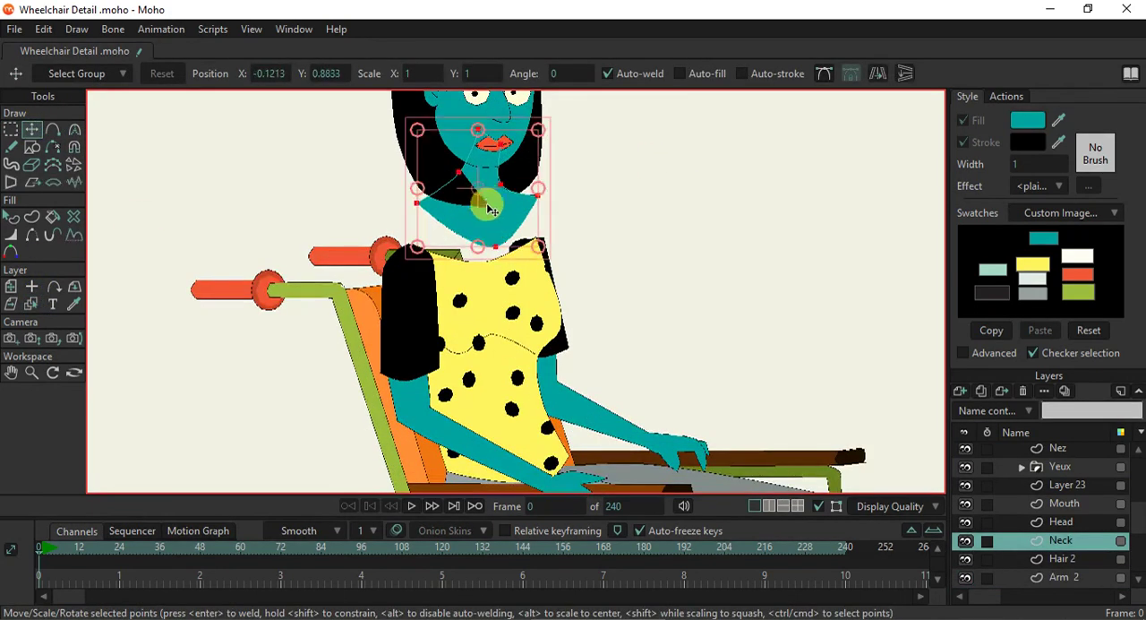
drag(484, 206, 483, 244)
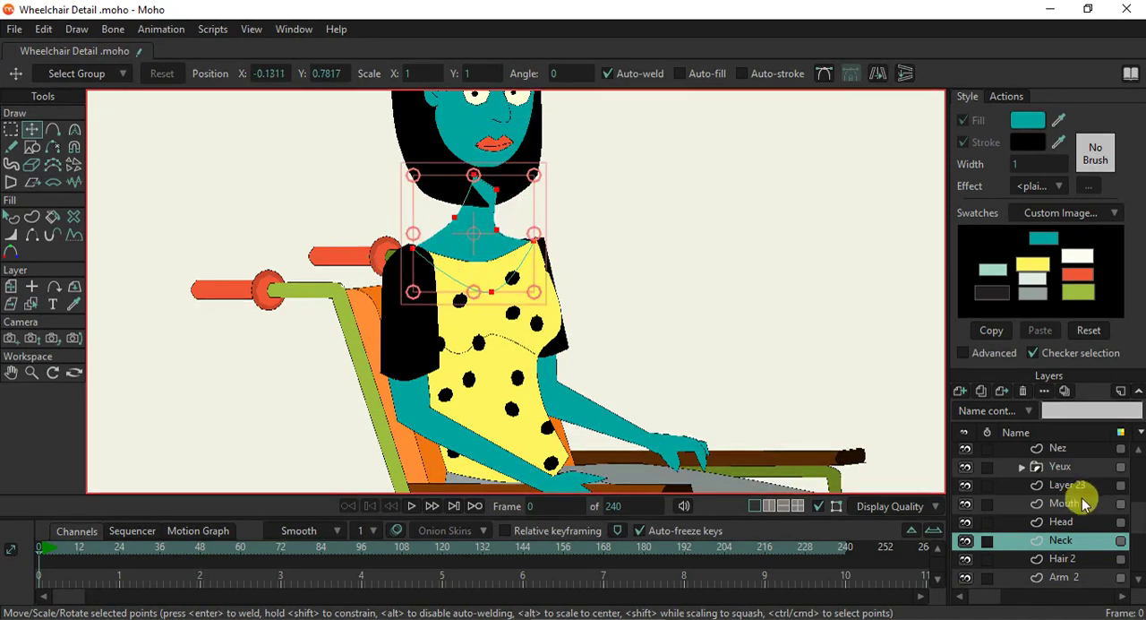
- Select the Head, Mouth, Layer 23, Yeux, Nez, Hair and Hair 2 layers together and lower the whole head toward the neck
click(1066, 522)
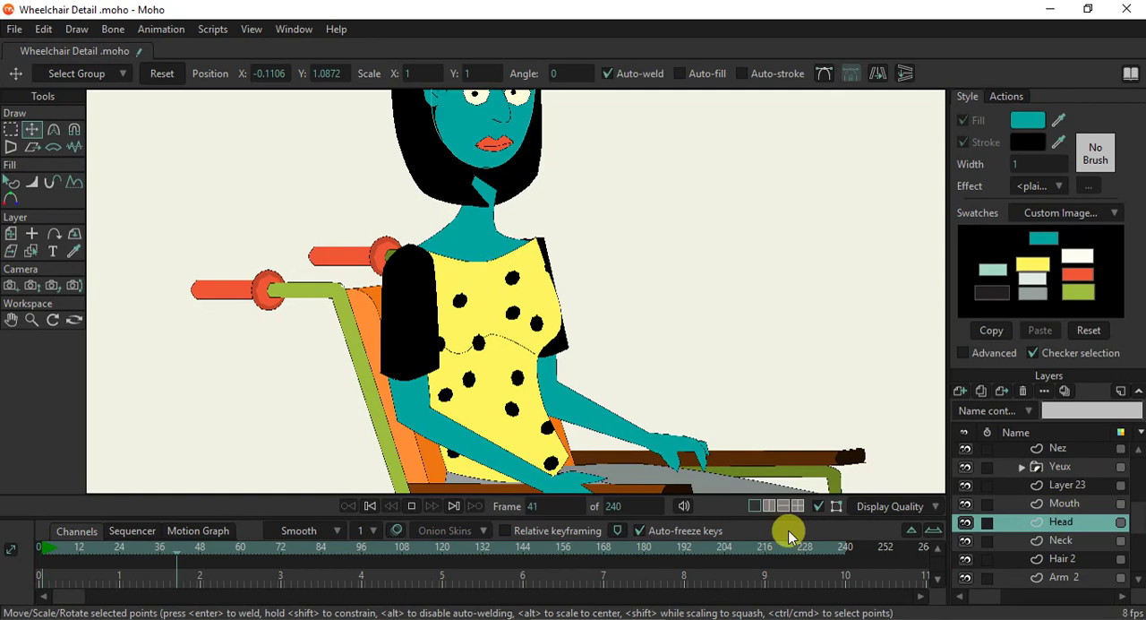
click(412, 506)
click(371, 507)
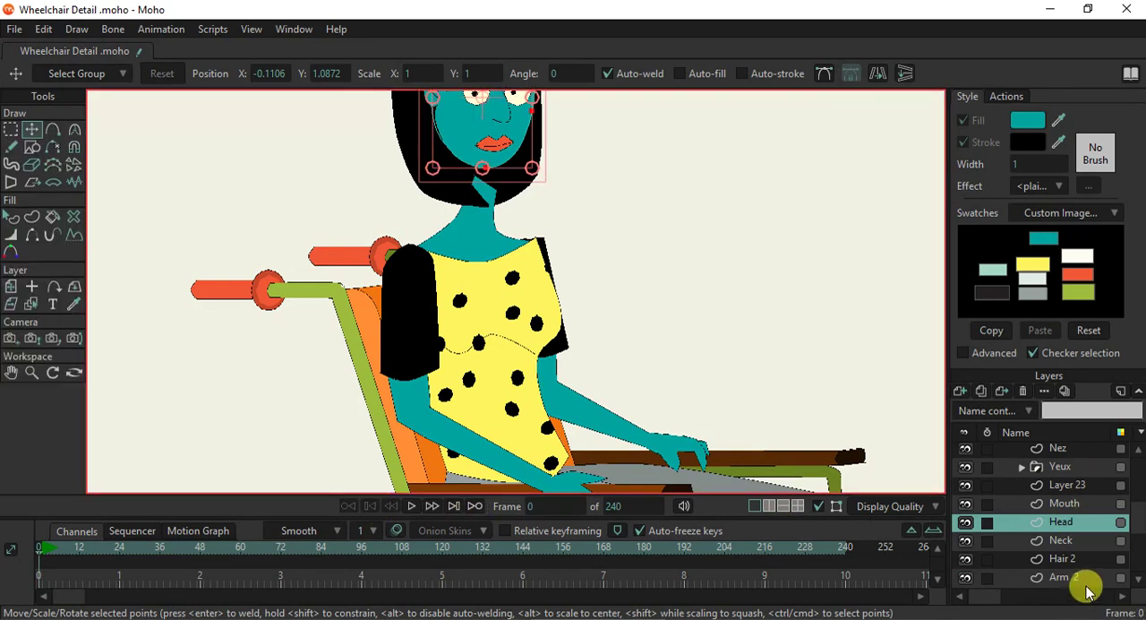
ctrl+click(1074, 505)
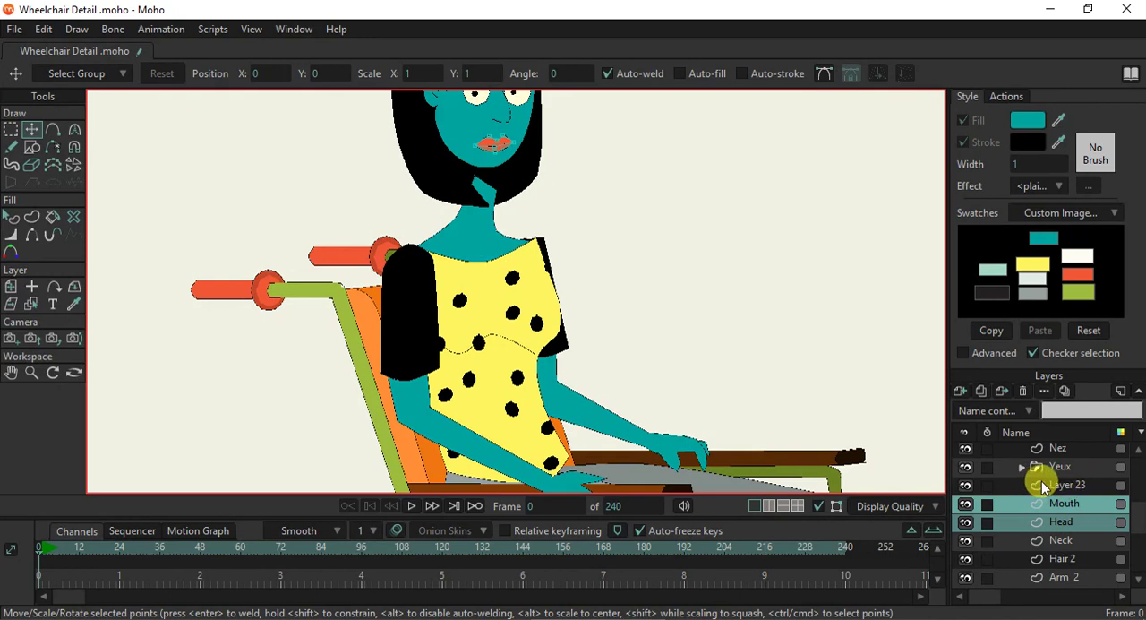
ctrl+click(1052, 486)
click(965, 467)
click(965, 467)
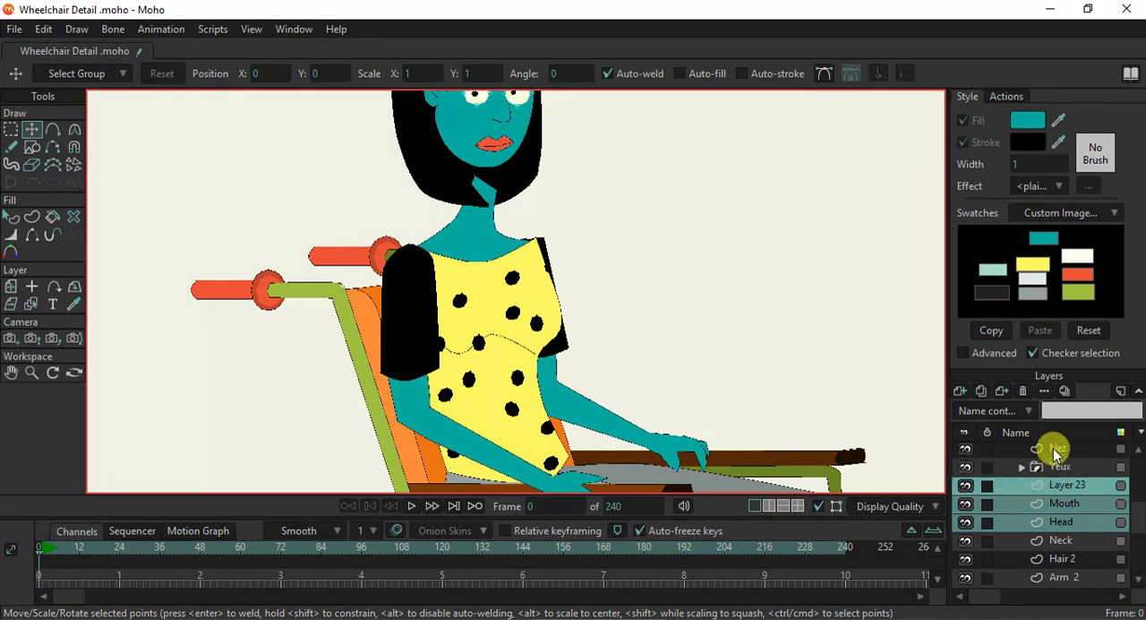
ctrl+click(1052, 465)
ctrl+click(1053, 452)
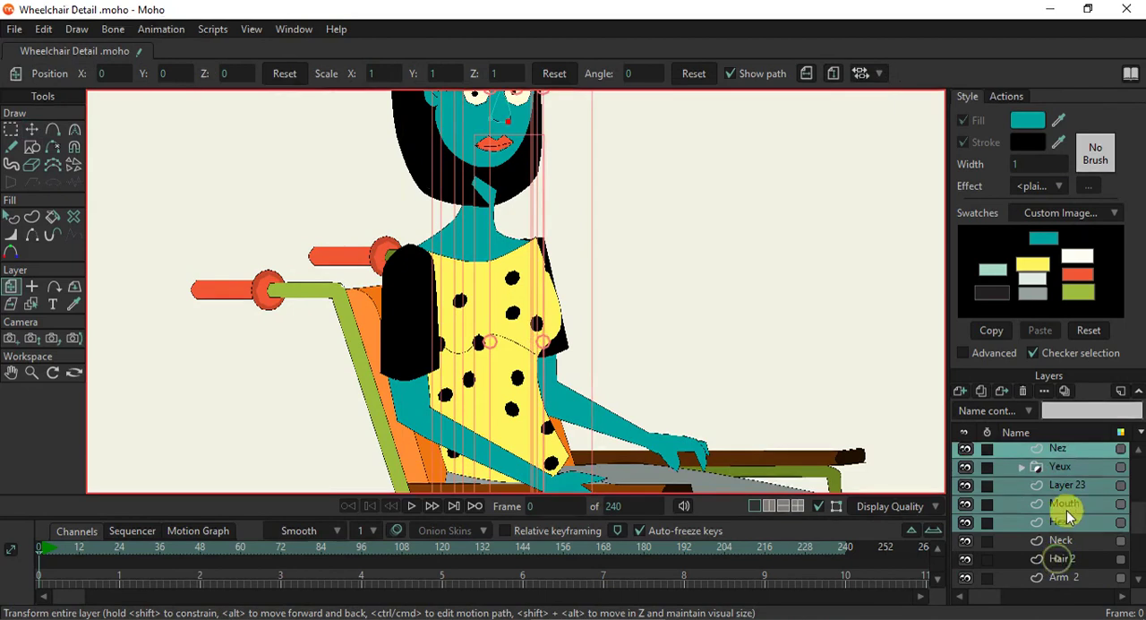
scroll(1070, 511, up, 3)
scroll(1069, 508, up, 1)
ctrl+click(1056, 504)
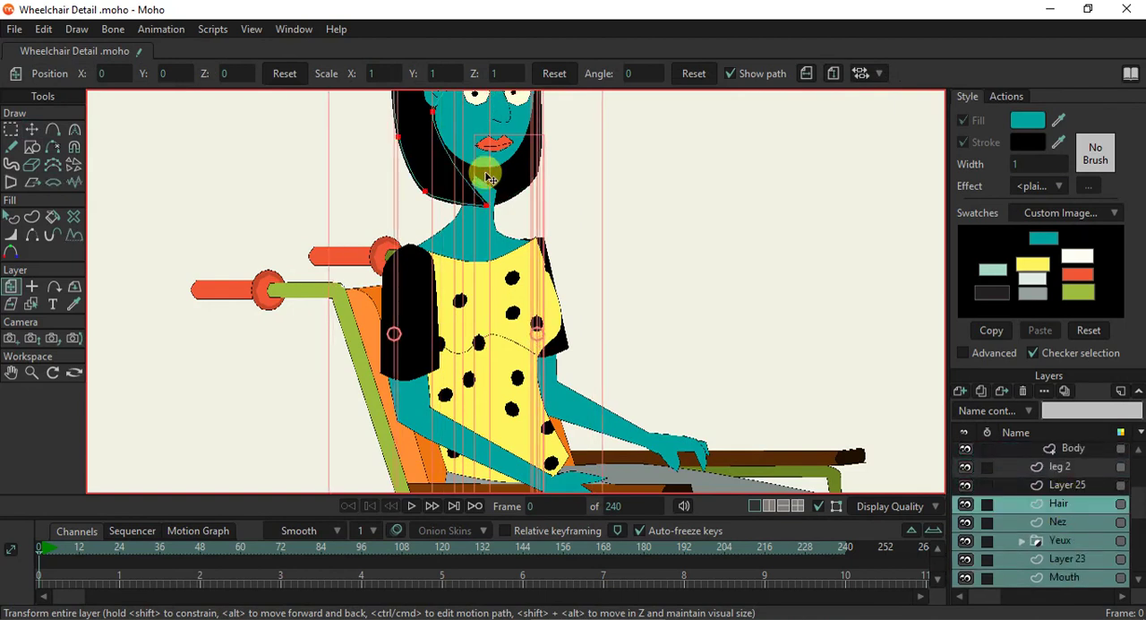
drag(490, 175, 502, 195)
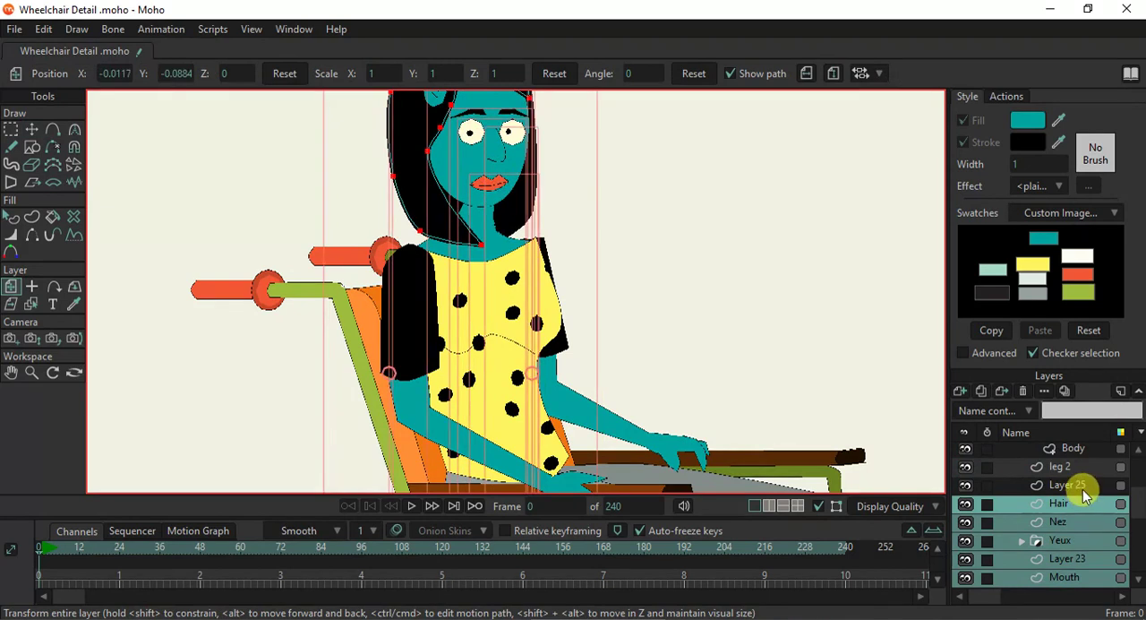
- Reposition the selected head and hair layers so the head sits lower on the neck, at about X -0.011, Y -0.11
key(ctrl+z)
drag(502, 240, 498, 310)
drag(482, 205, 482, 254)
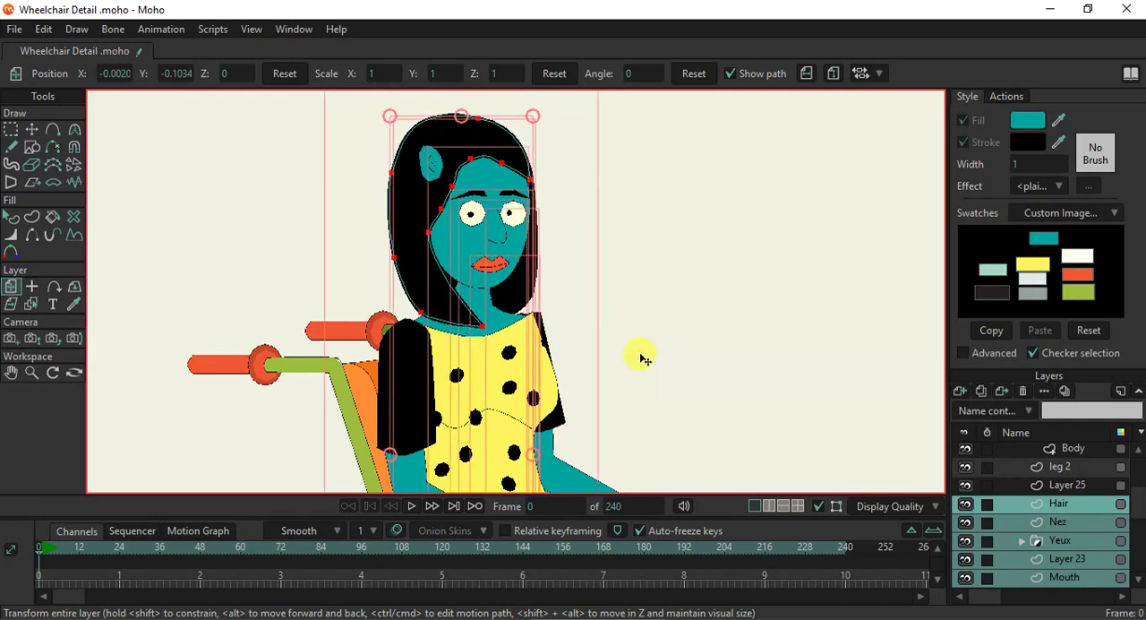
scroll(641, 357, down, 4)
drag(642, 370, 536, 264)
scroll(539, 265, up, 4)
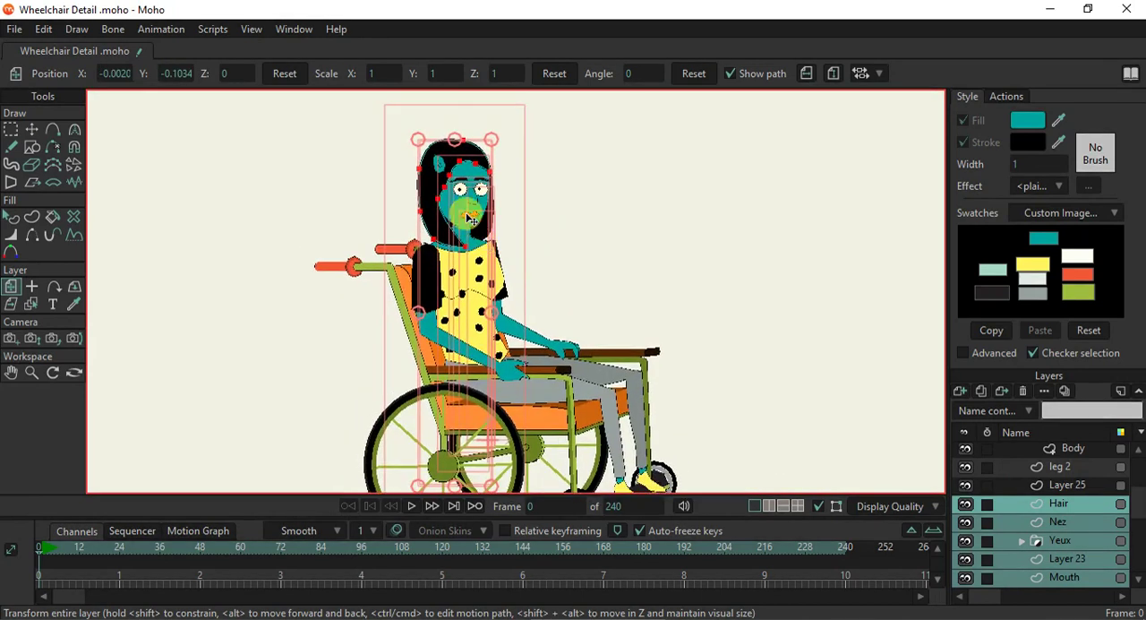
drag(465, 209, 470, 246)
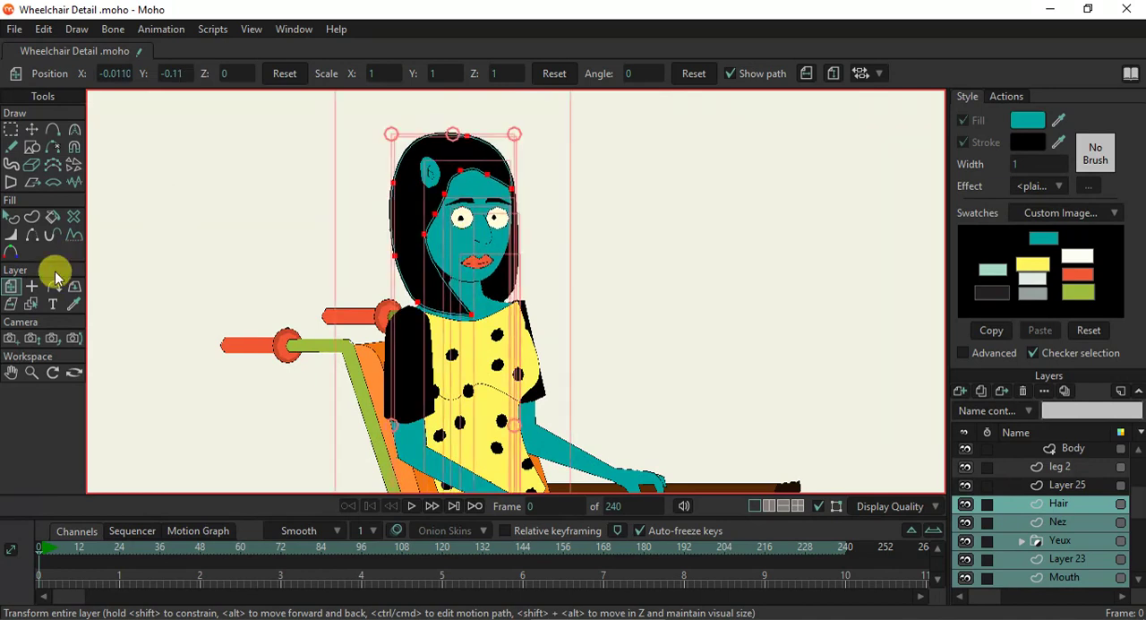
- Select the ear on Layer 25 and lower it beside the face to about X -0.2331, Y 0.9668
click(32, 302)
click(430, 170)
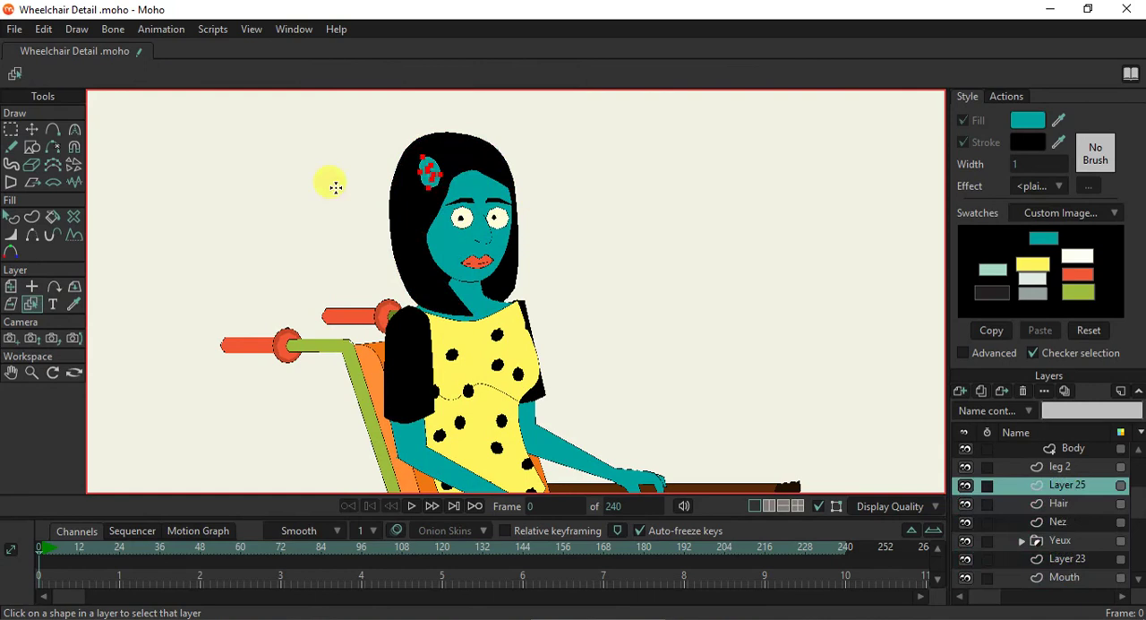
click(31, 129)
scroll(422, 171, up, 3)
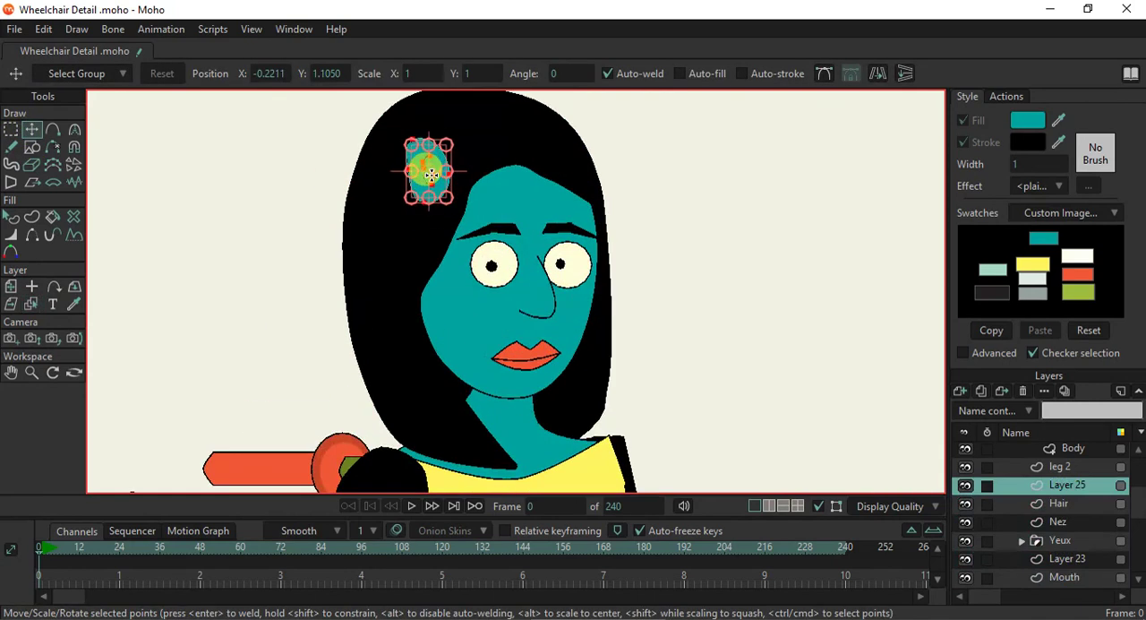
drag(442, 167, 431, 270)
scroll(431, 270, down, 5)
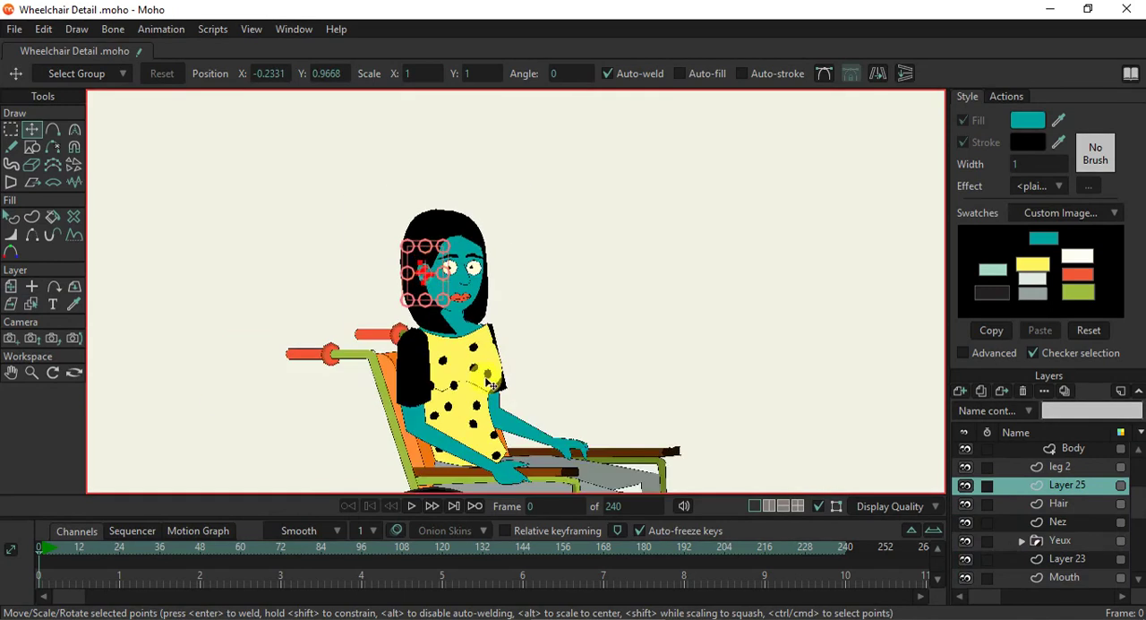
- Examine the seated figure's proportions against the wheelchair and render a preview of frame 0
drag(486, 379, 472, 155)
scroll(560, 298, up, 2)
scroll(564, 298, down, 3)
drag(565, 281, 571, 318)
scroll(574, 320, up, 3)
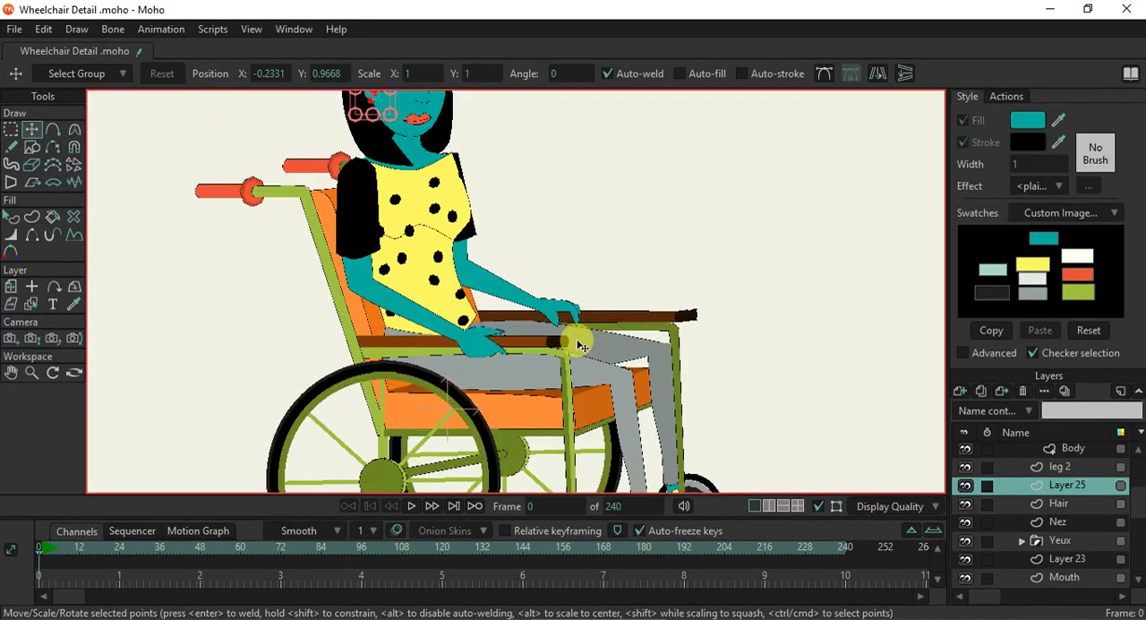
scroll(579, 346, down, 3)
drag(570, 352, 499, 273)
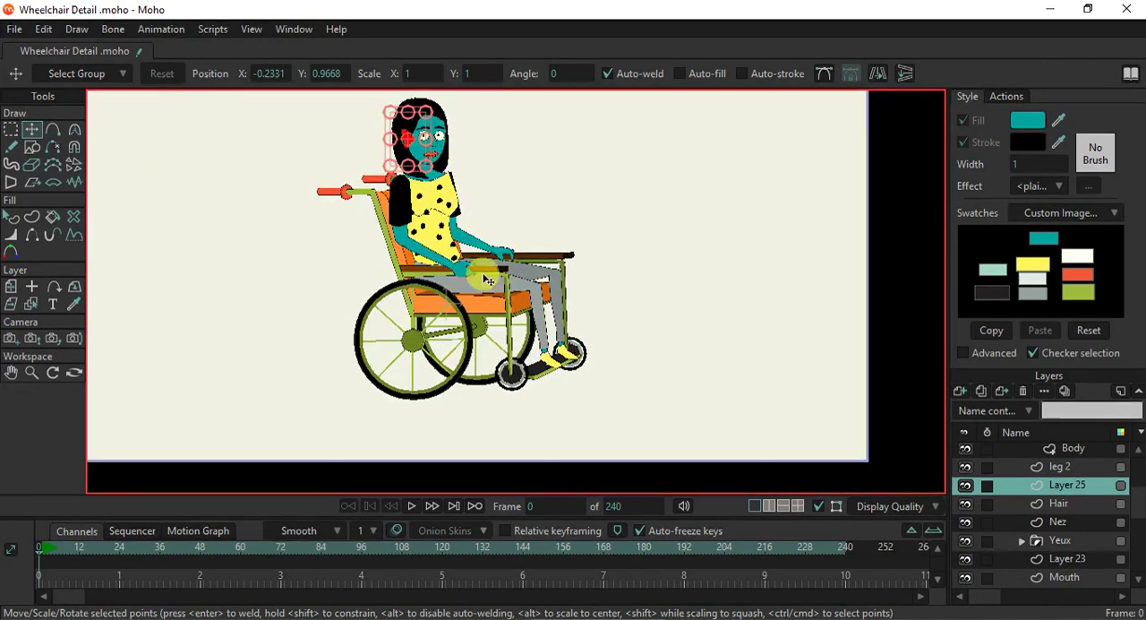
scroll(498, 280, up, 1)
scroll(501, 283, up, 2)
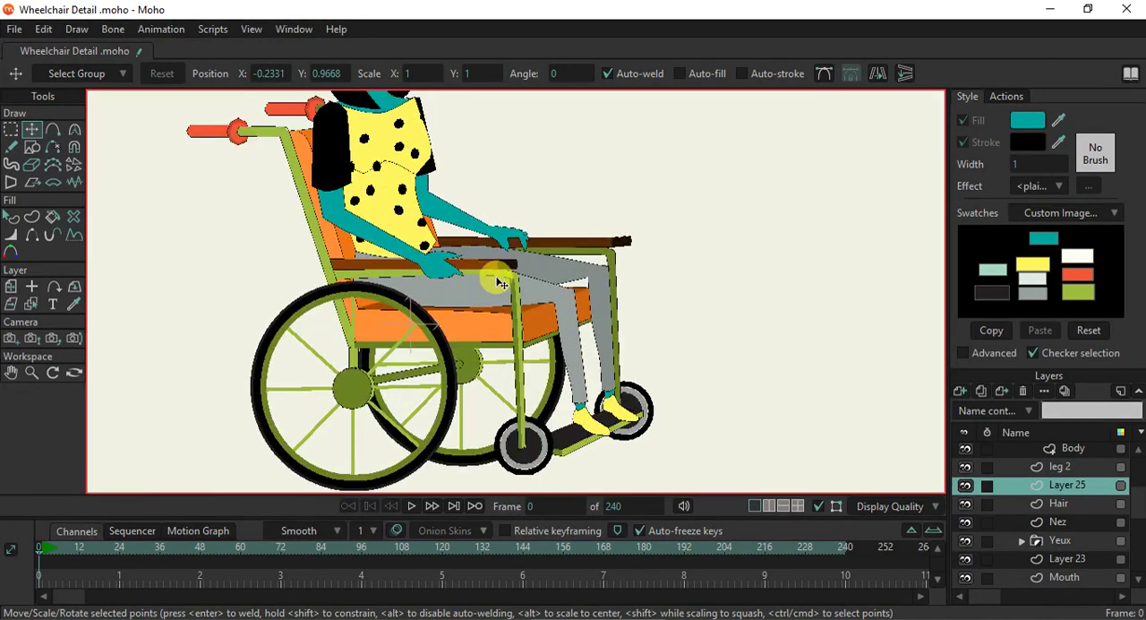
scroll(502, 283, down, 2)
scroll(503, 278, down, 2)
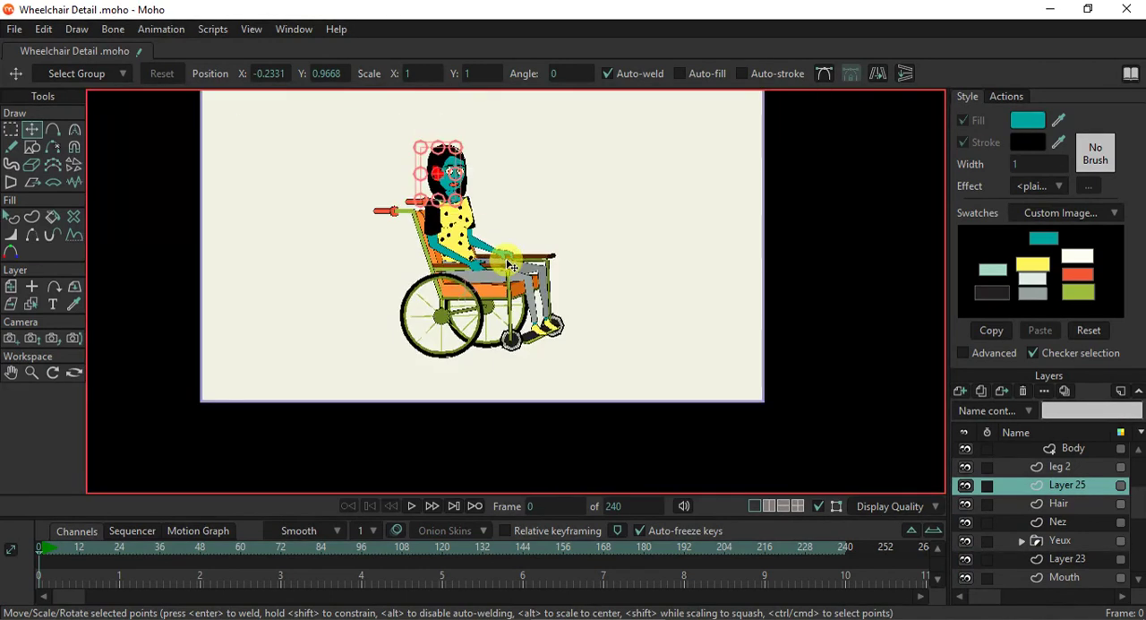
key(ctrl+r)
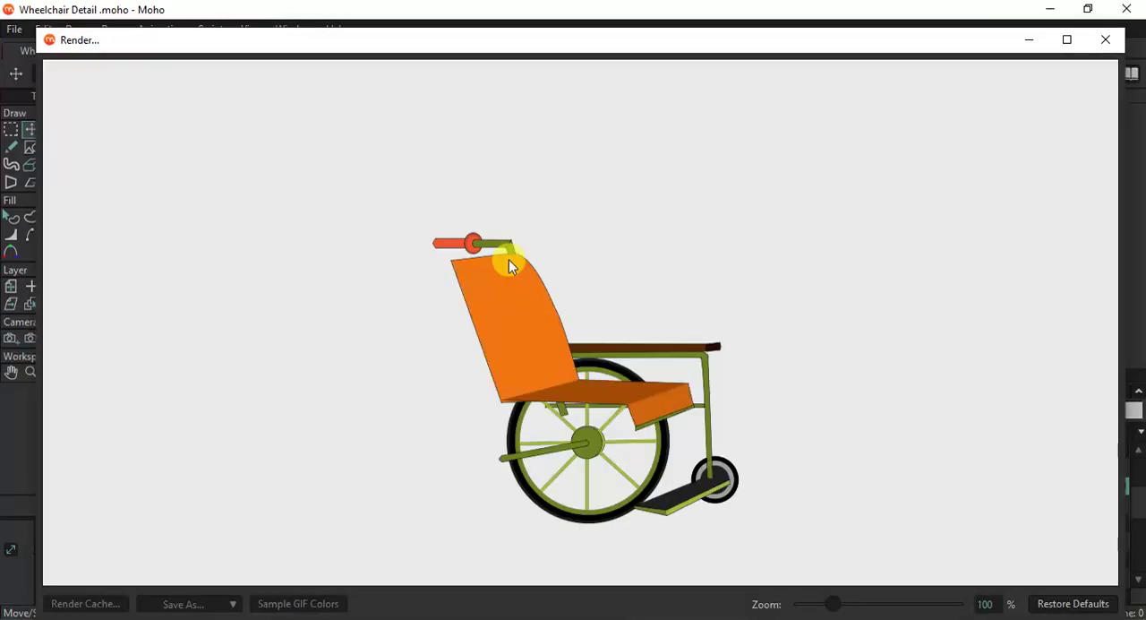